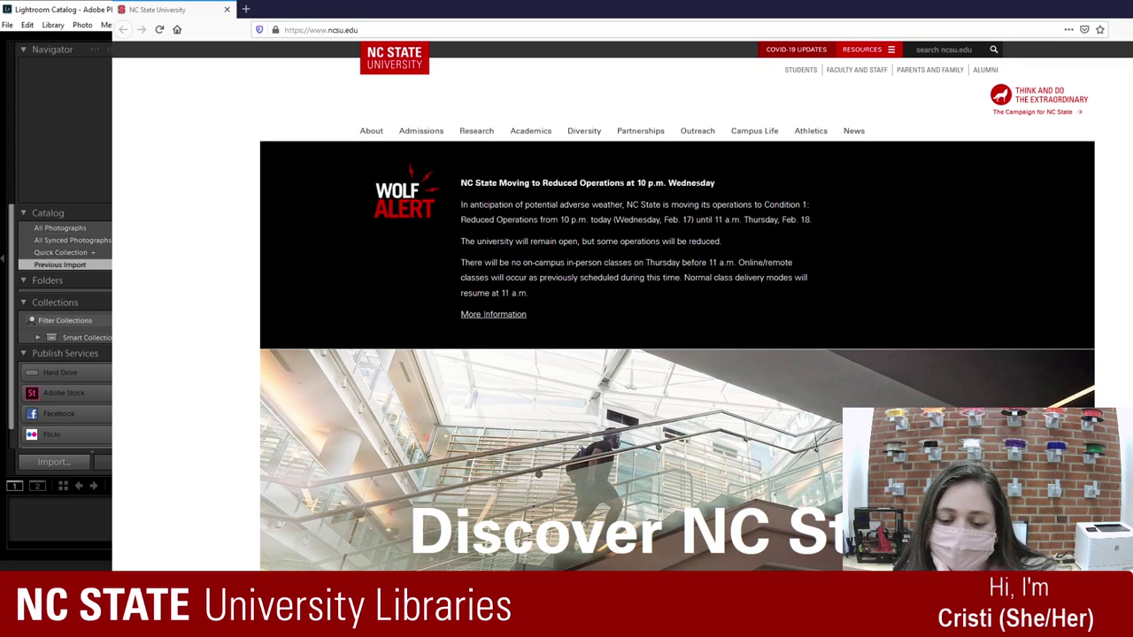
# Step: Switch to Lightroom Classic and open the photo import with the CENTON USB drive as the source
pyautogui.hotkey('alt', 'Tab')
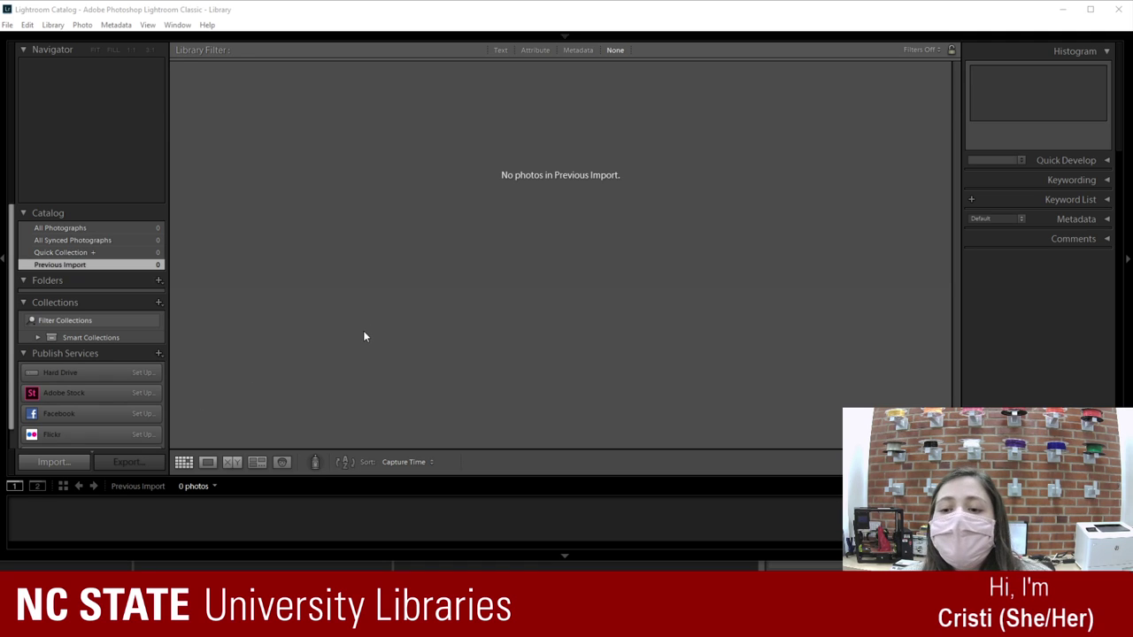
pyautogui.click(78, 461)
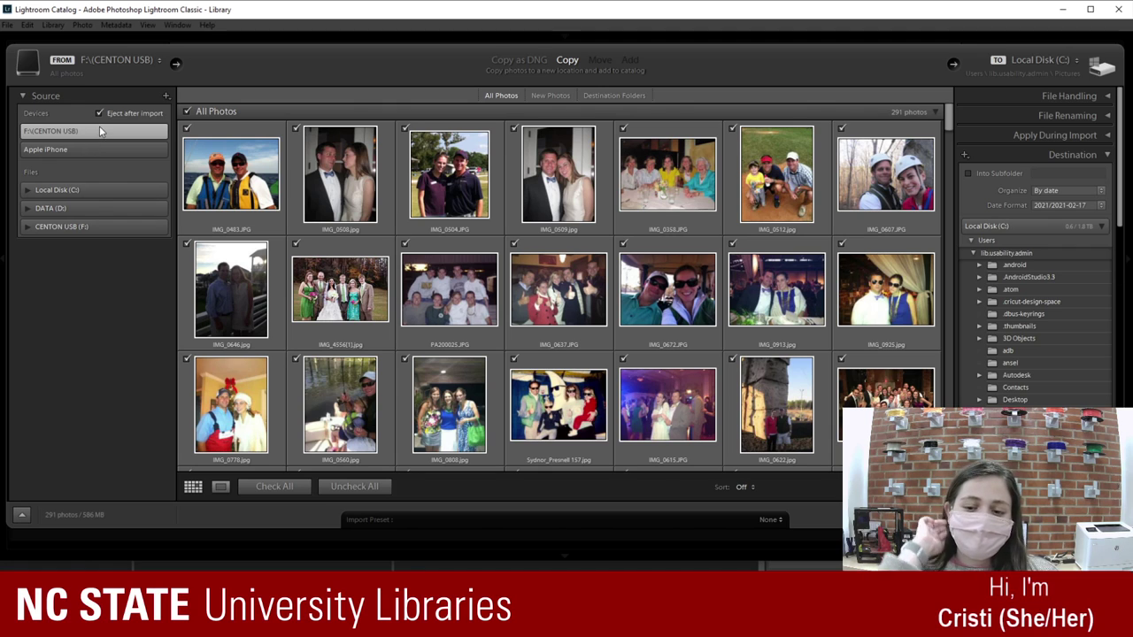
pyautogui.click(60, 150)
pyautogui.click(66, 131)
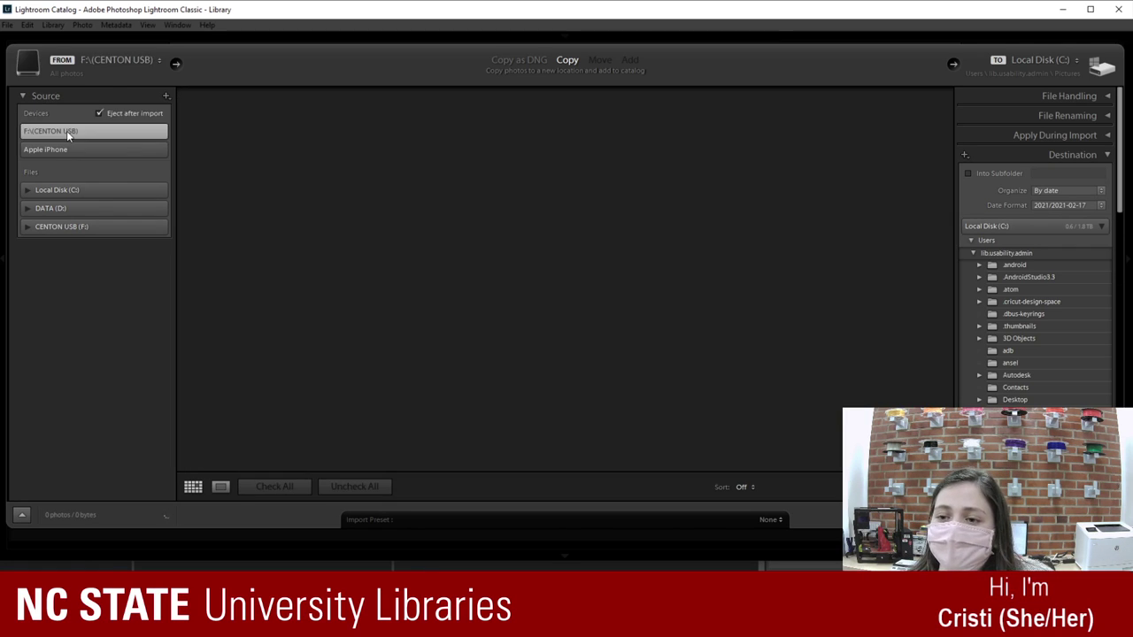
# Step: Preview the Windows, Users and temp folders of Local Disk (C:) as import sources
pyautogui.click(89, 190)
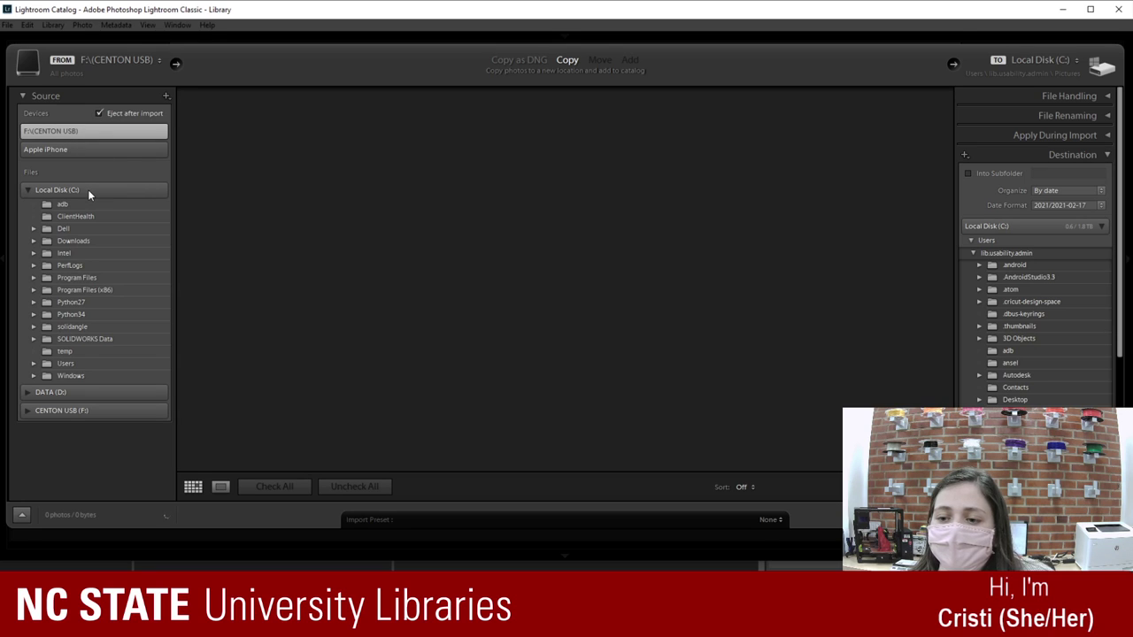
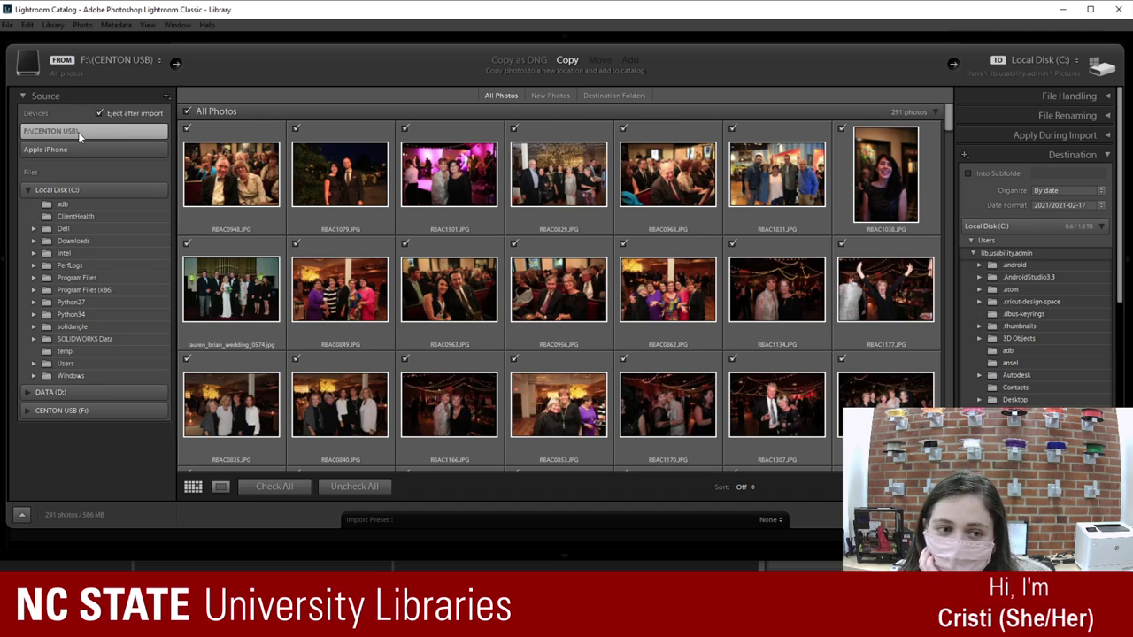
pyautogui.click(104, 374)
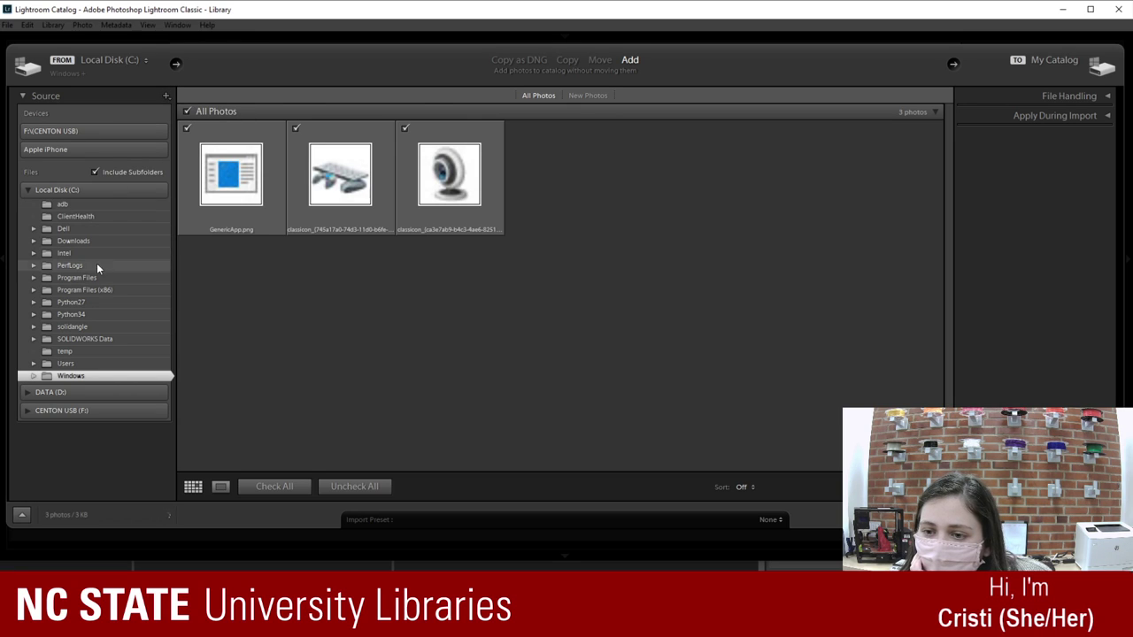
pyautogui.click(102, 365)
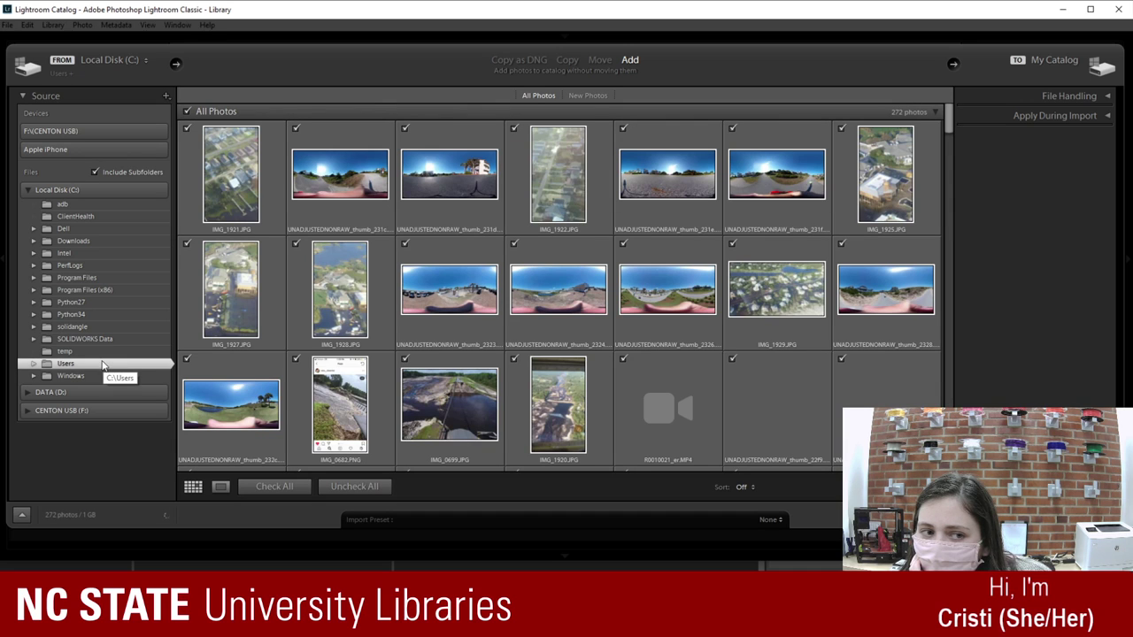
pyautogui.click(102, 352)
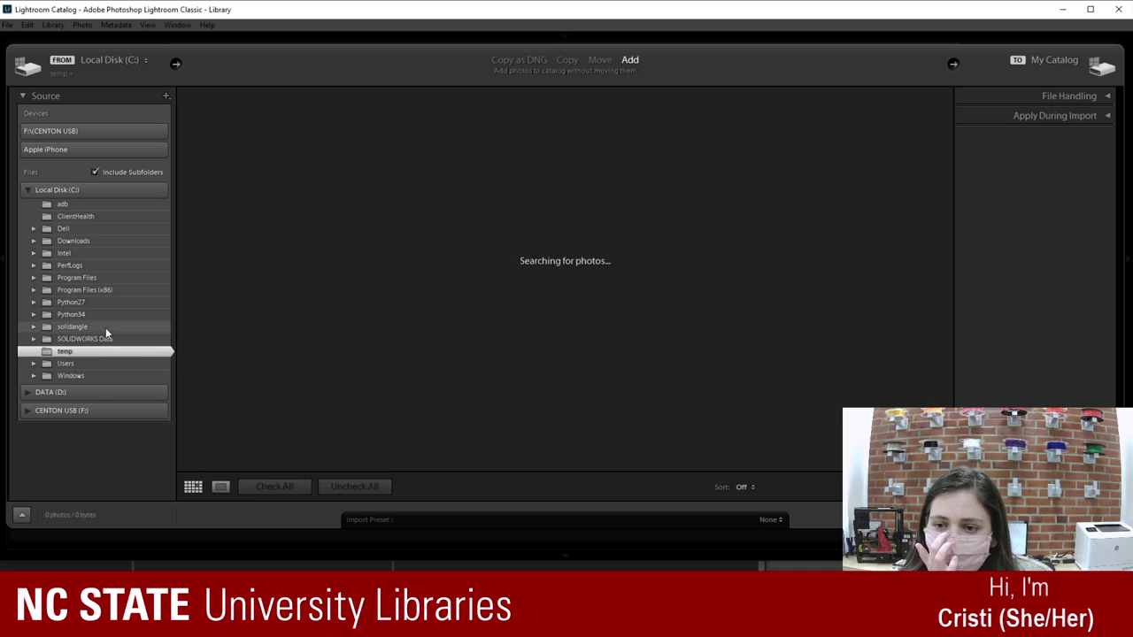
# Step: Try the whole Local Disk (C:) as the import source with its subfolders included
pyautogui.click(77, 190)
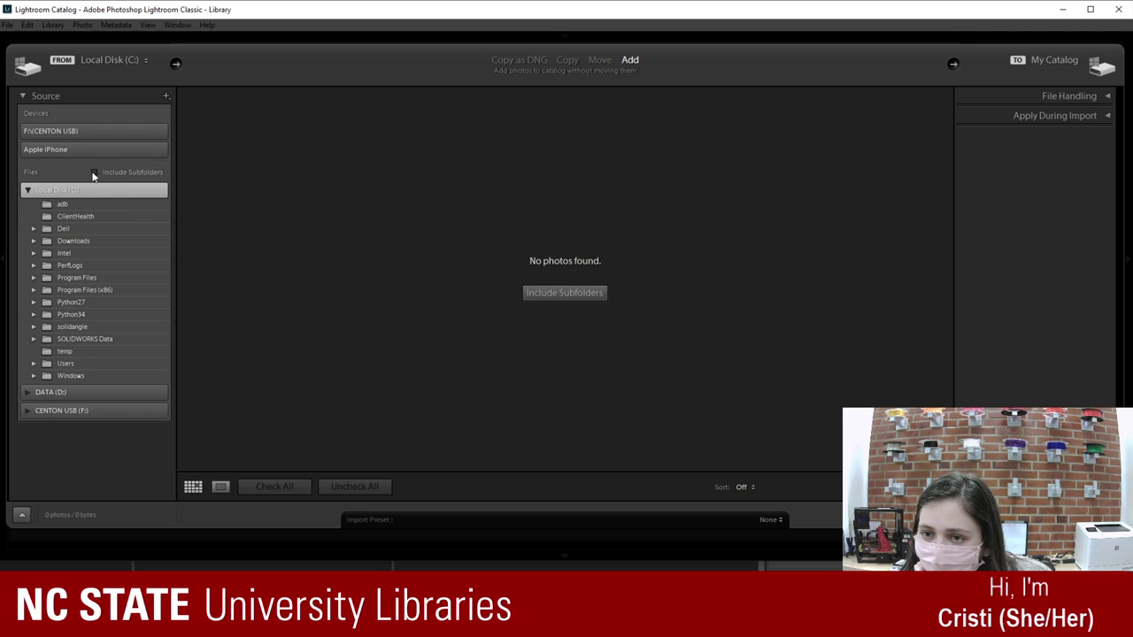
pyautogui.click(94, 173)
pyautogui.click(28, 191)
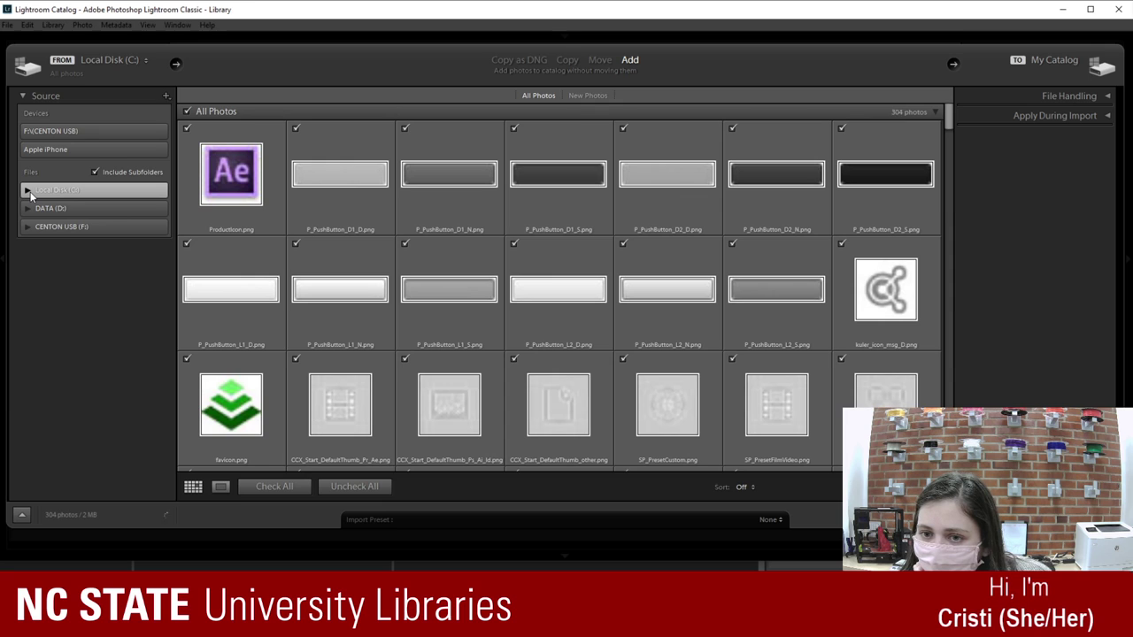
pyautogui.click(27, 191)
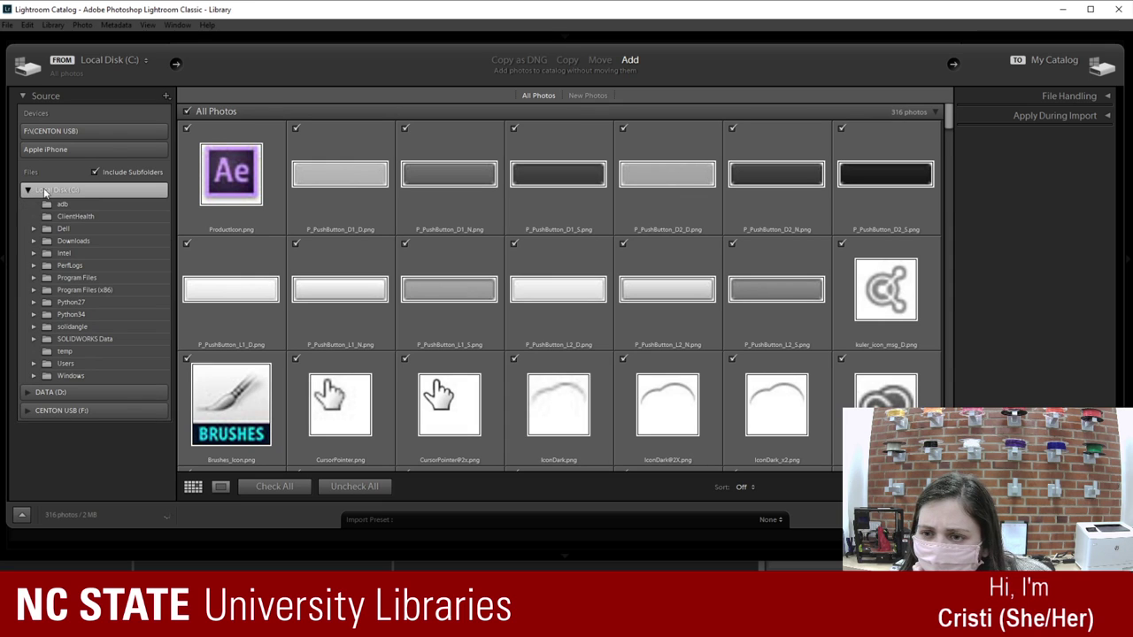
# Step: Set the import source to My Pictures and narrow it to the personally named subfolder just below Camera Roll
pyautogui.click(149, 96)
pyautogui.click(121, 75)
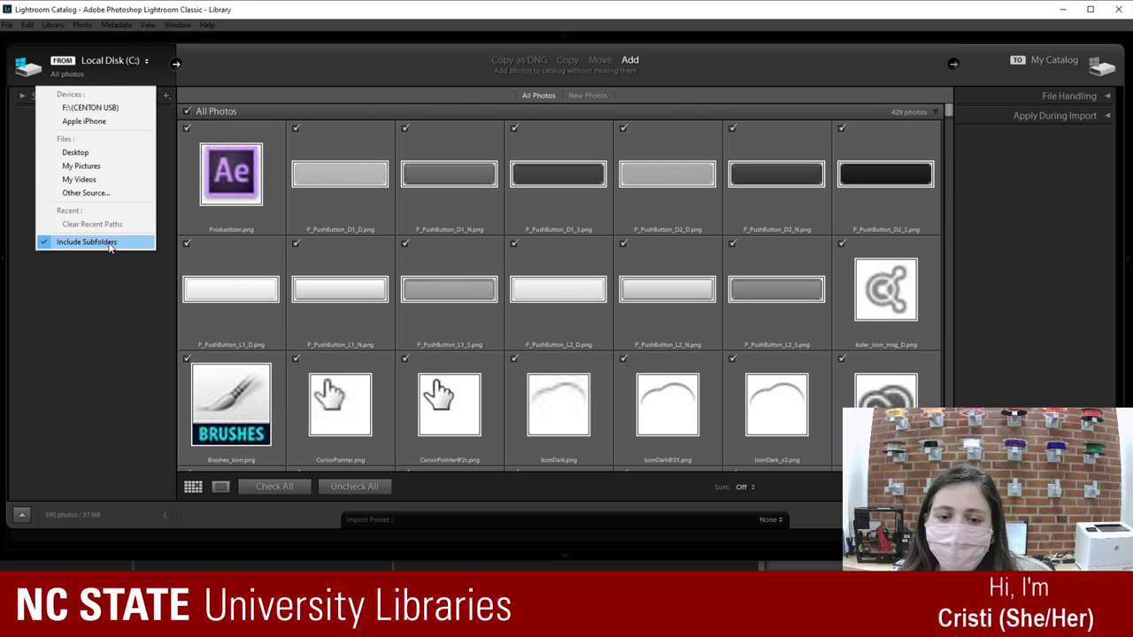
pyautogui.click(124, 165)
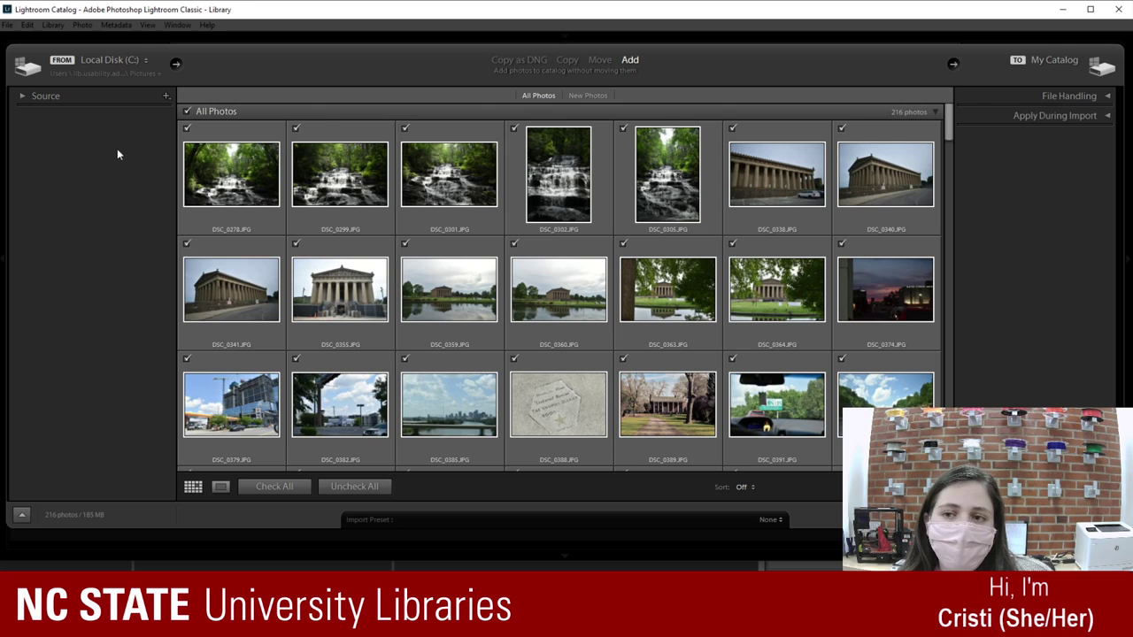
pyautogui.click(93, 97)
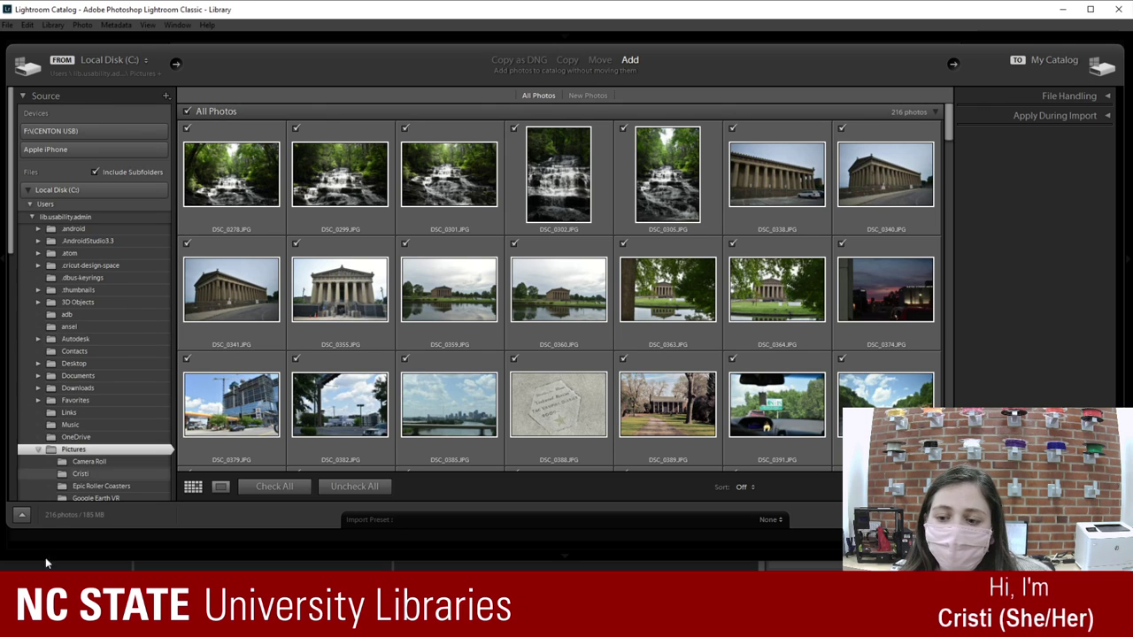
pyautogui.scroll(-3, 88, 404)
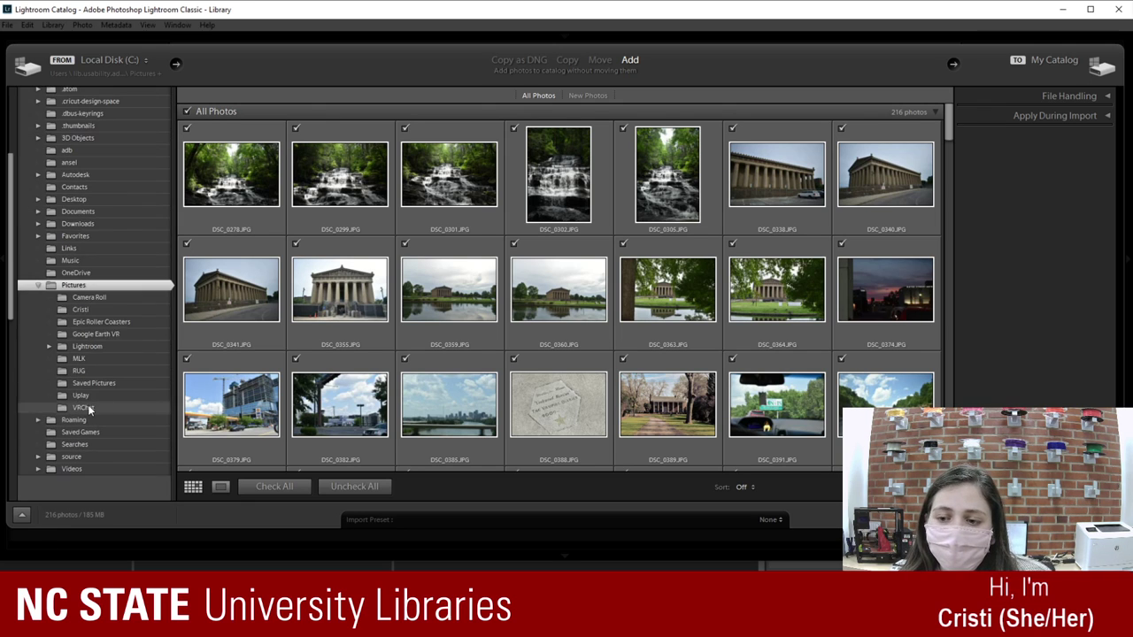
pyautogui.click(139, 310)
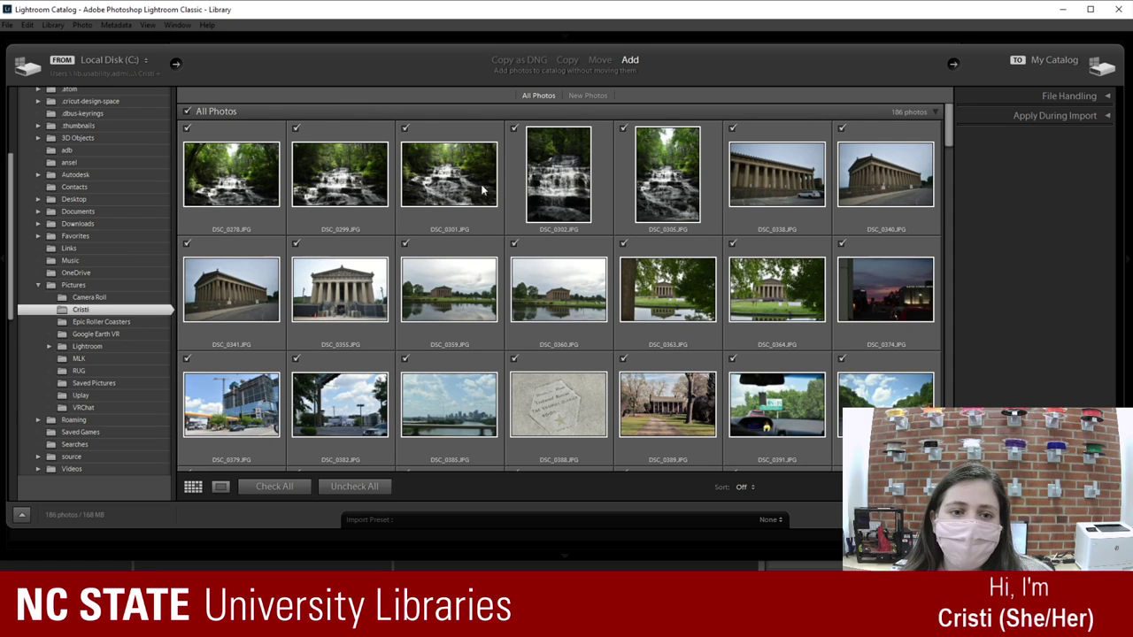
# Step: Exclude the dark kitchen photo DSC_1126.JPG and the duplicate selfie DSC_1101.JPG near the folder's end from the import
pyautogui.scroll(-2, 880, 218)
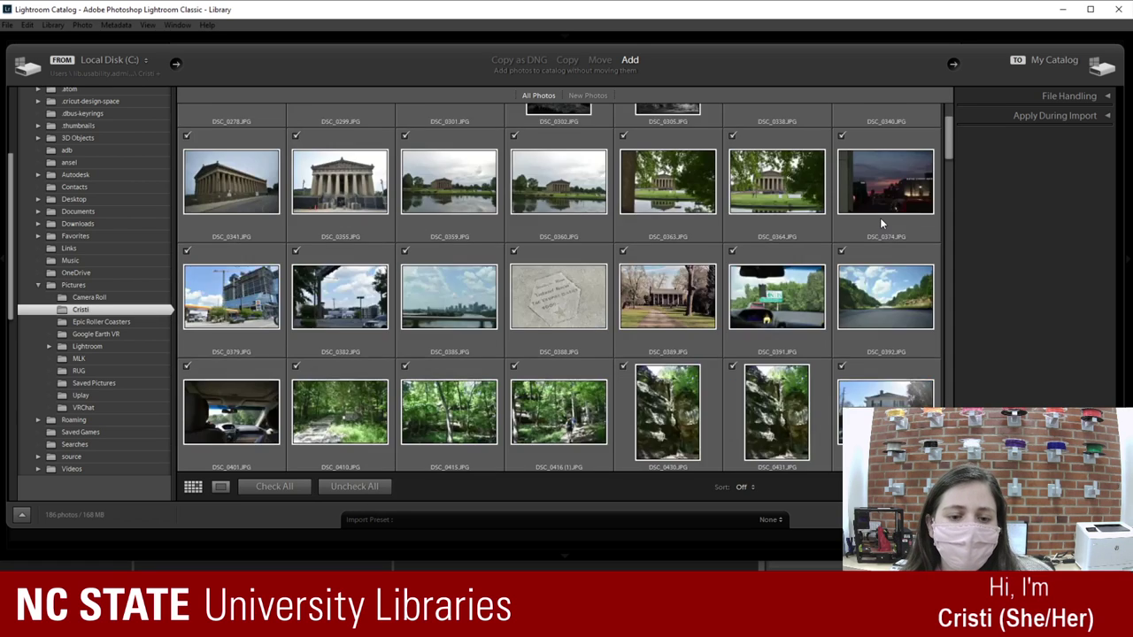
pyautogui.scroll(-15, 864, 237)
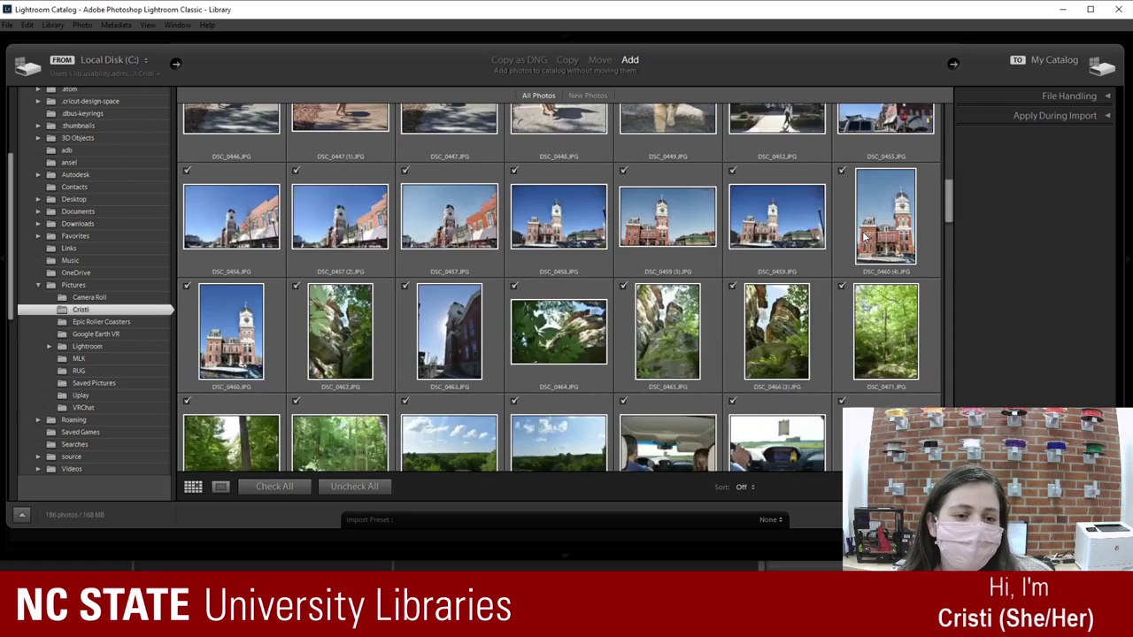
pyautogui.scroll(-2, 854, 244)
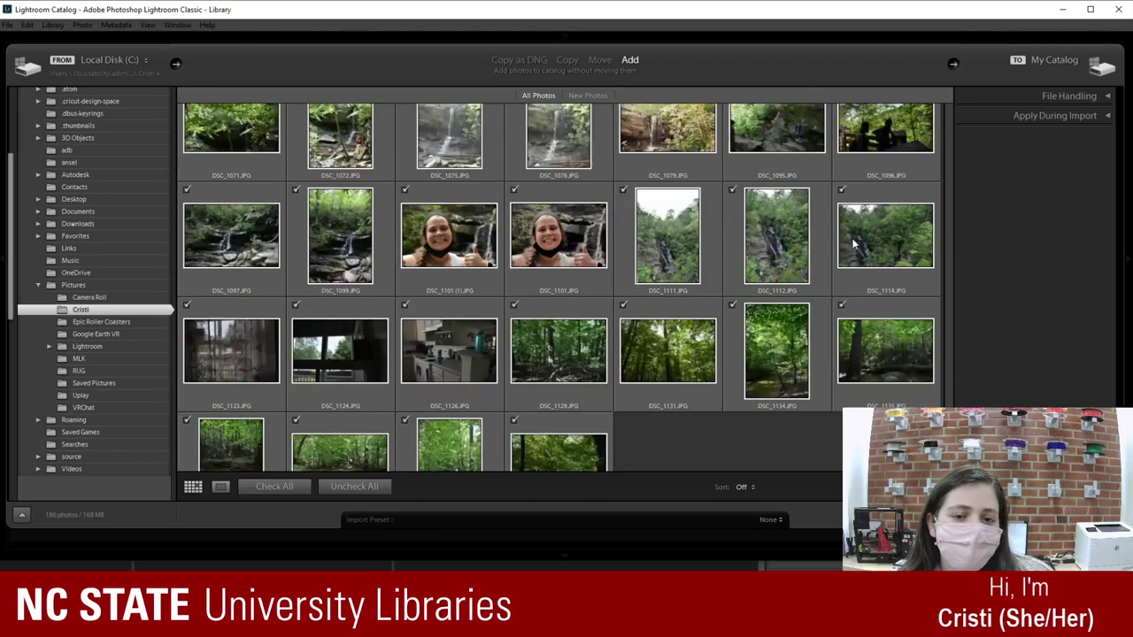
pyautogui.scroll(2, 843, 253)
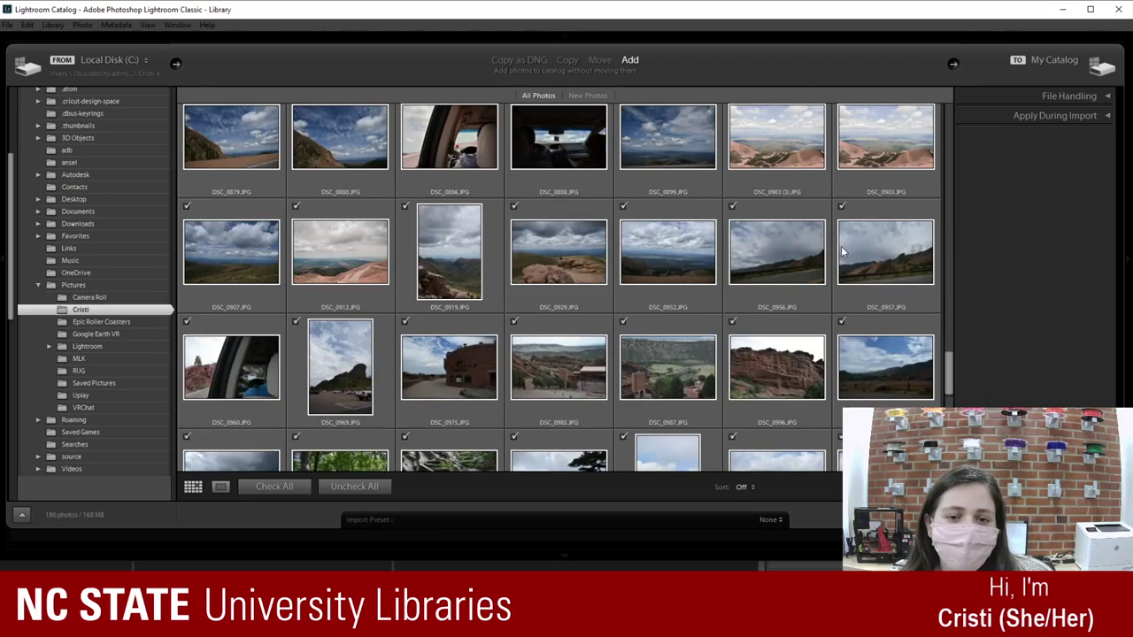
pyautogui.scroll(-8, 842, 253)
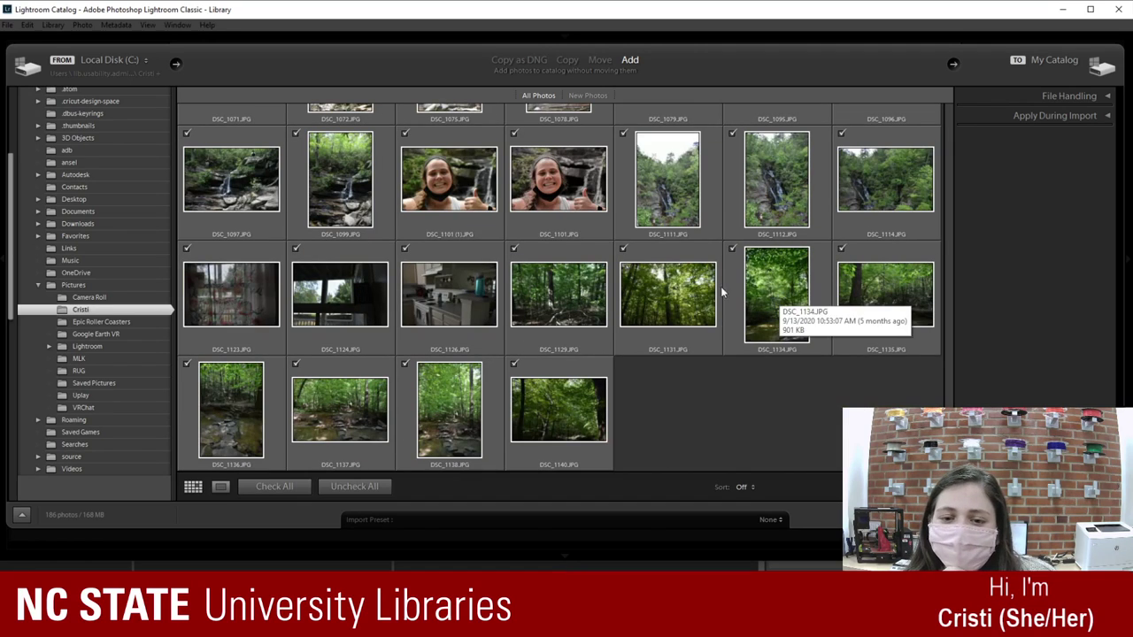
pyautogui.click(405, 249)
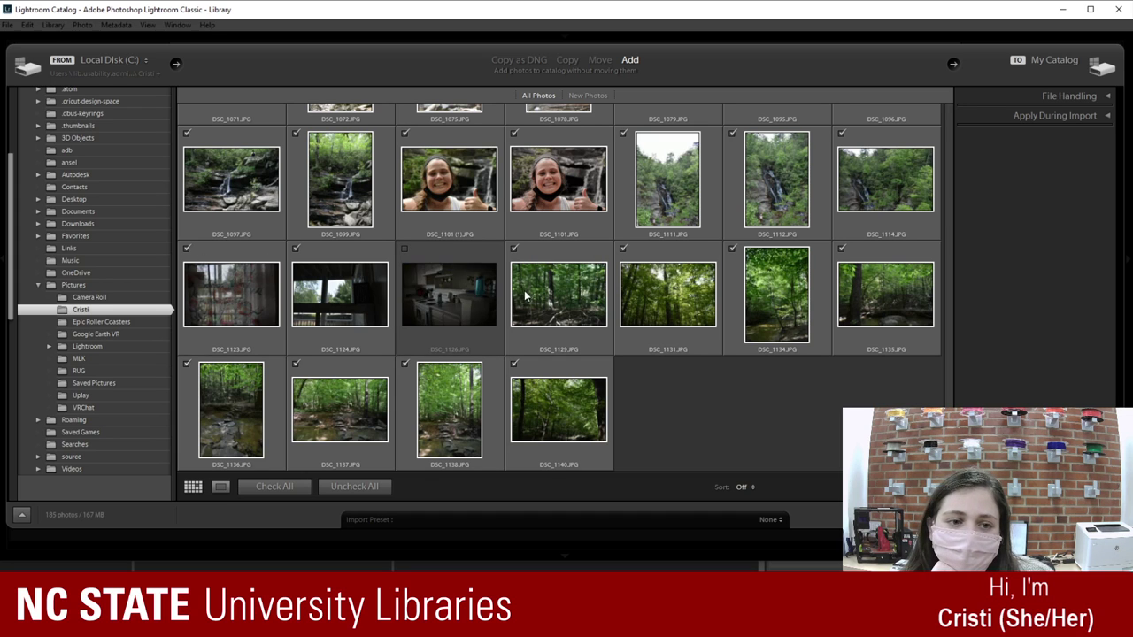
pyautogui.scroll(4, 524, 291)
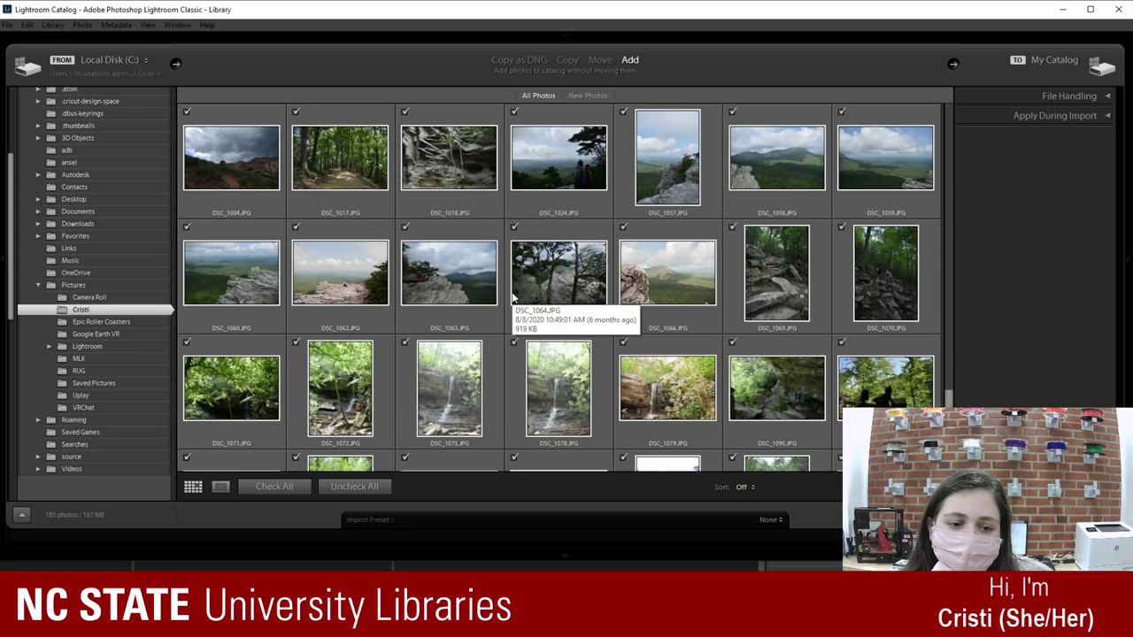
pyautogui.scroll(-3, 512, 299)
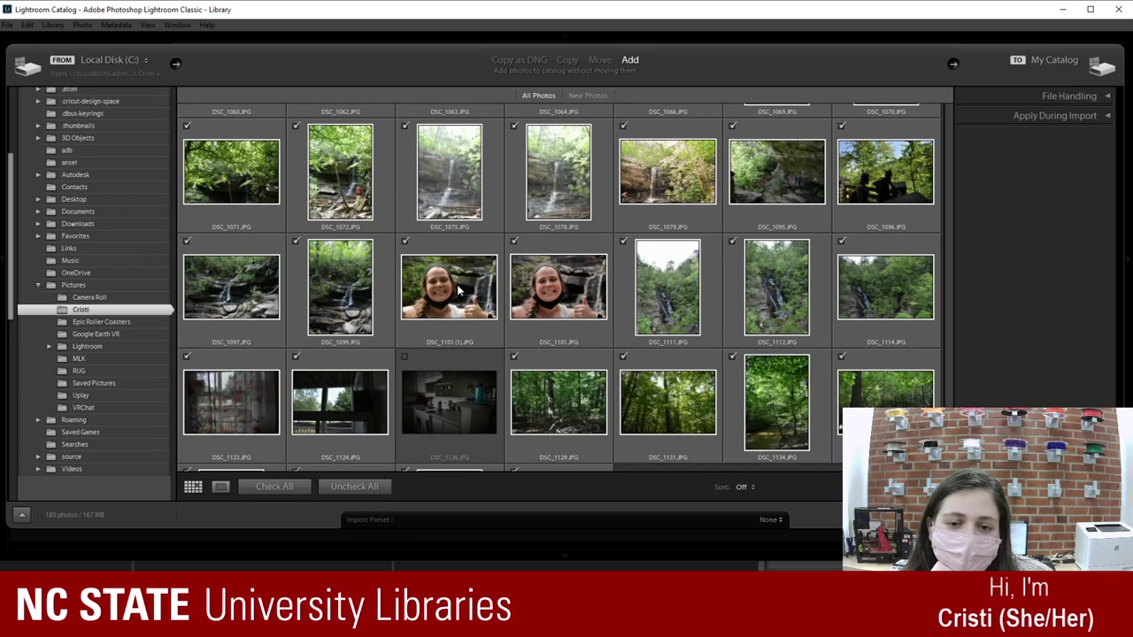
pyautogui.click(513, 240)
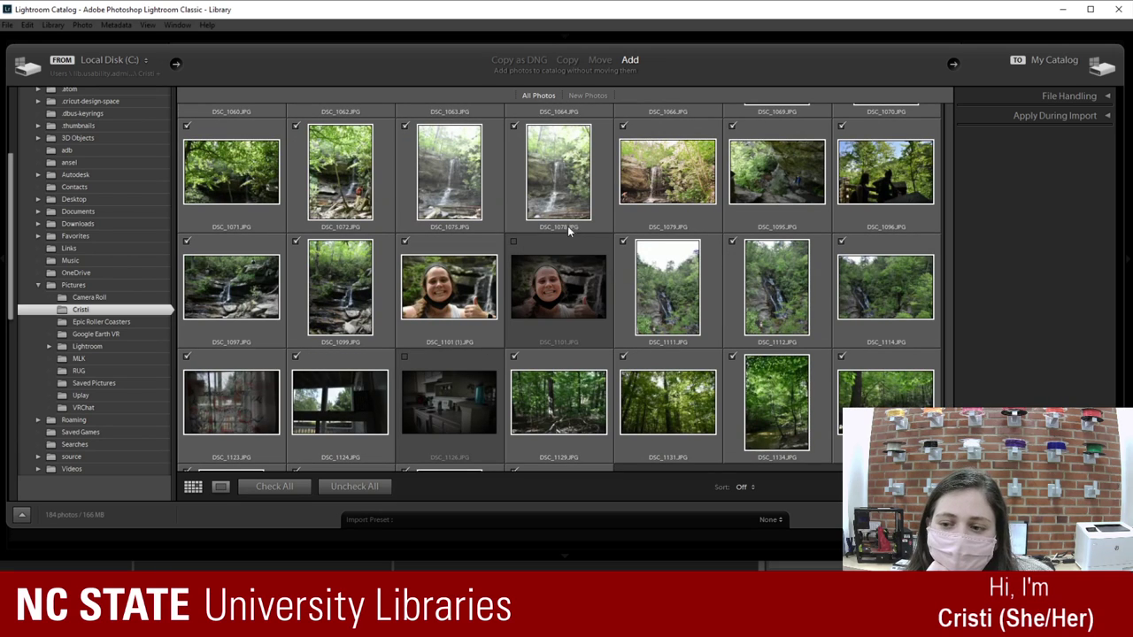
# Step: Exclude the dark photos DSC_1096.JPG, DSC_1070.JPG and DSC_1024.JPG from the import
pyautogui.scroll(-2, 608, 225)
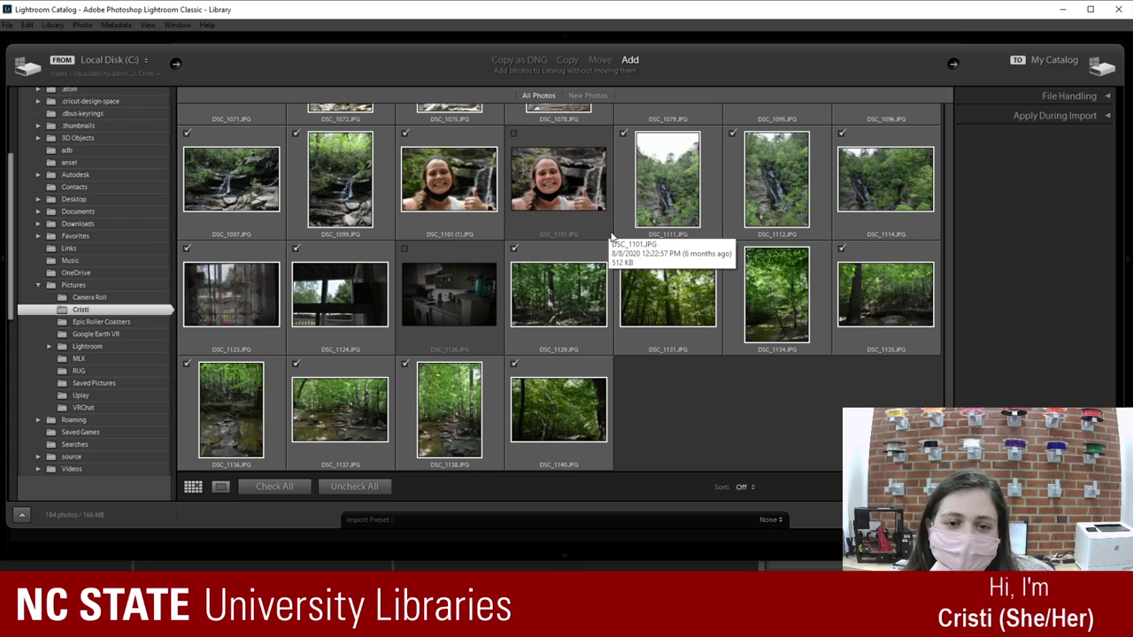
pyautogui.scroll(4, 611, 238)
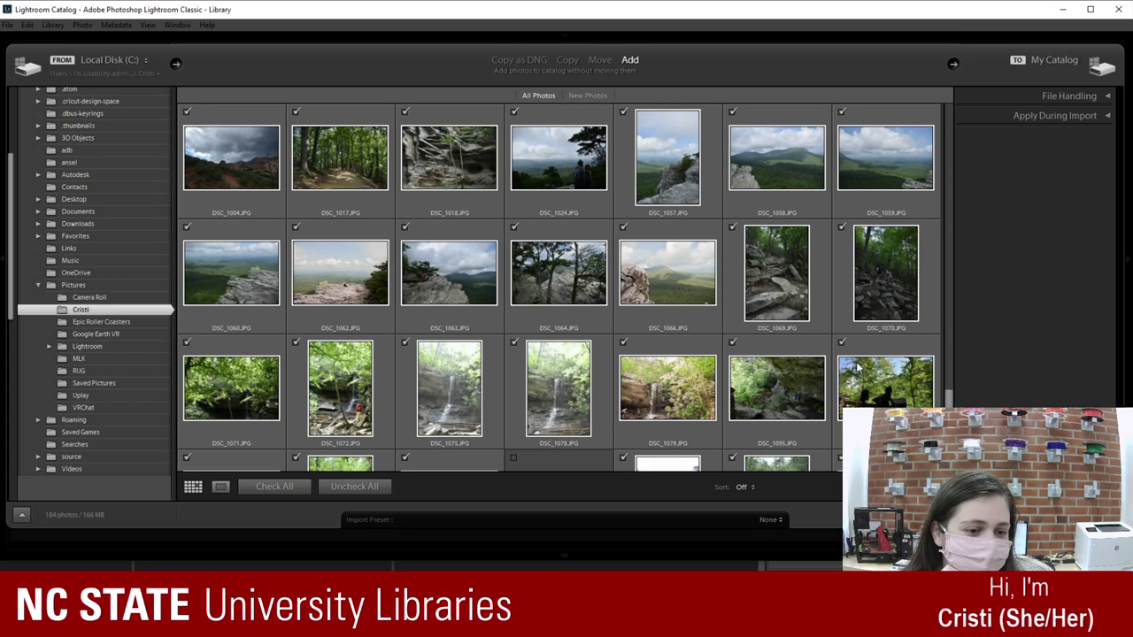
pyautogui.click(841, 343)
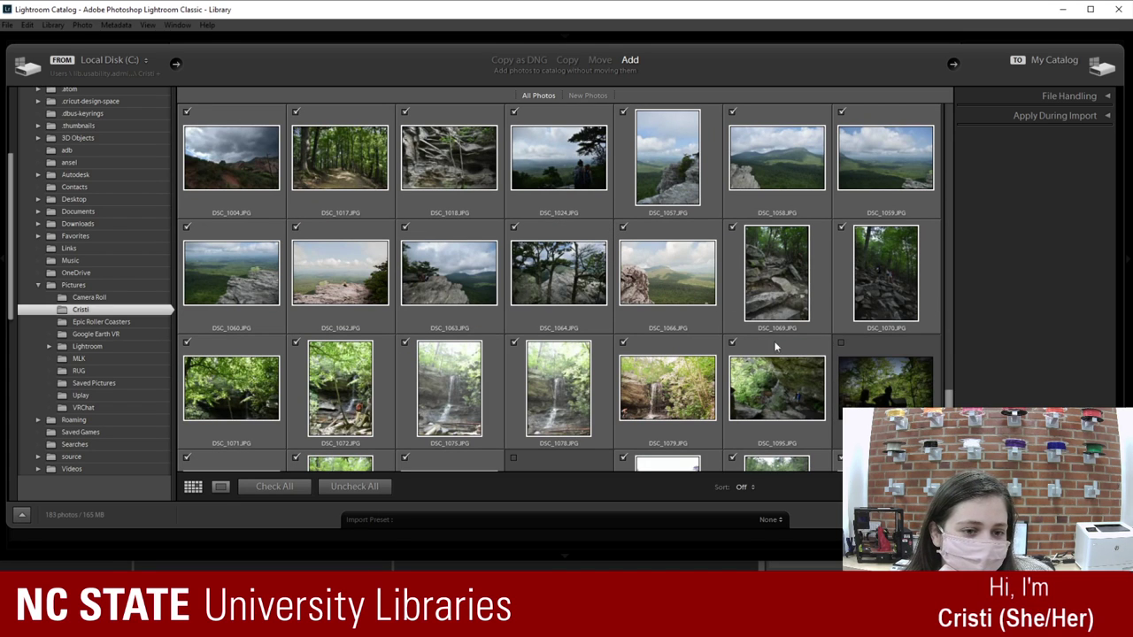
pyautogui.click(842, 229)
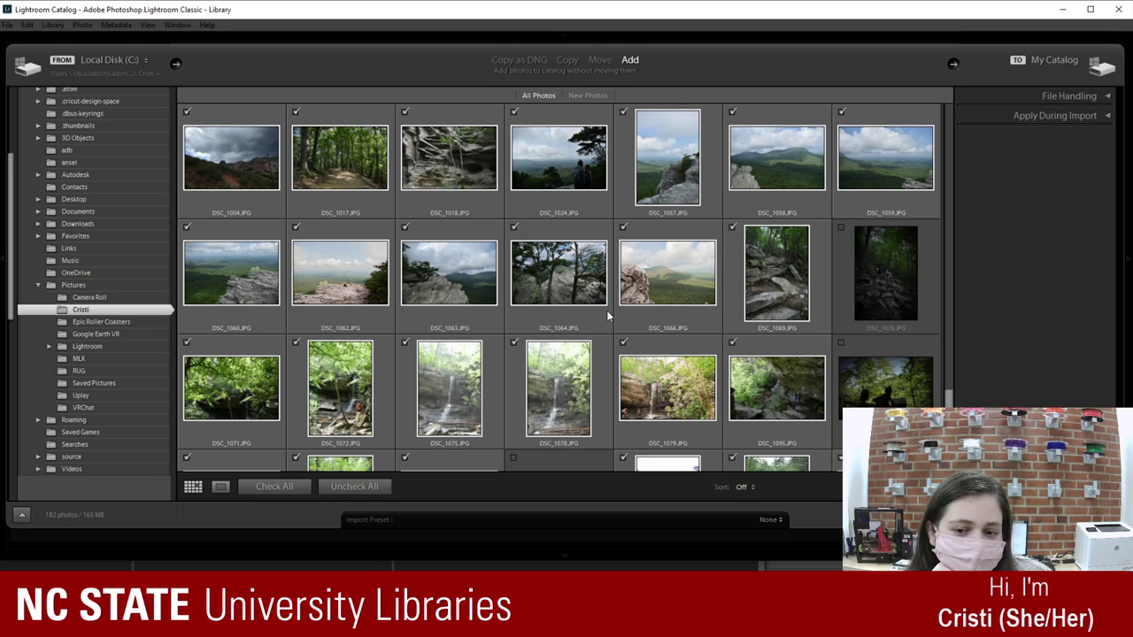
pyautogui.scroll(1, 383, 347)
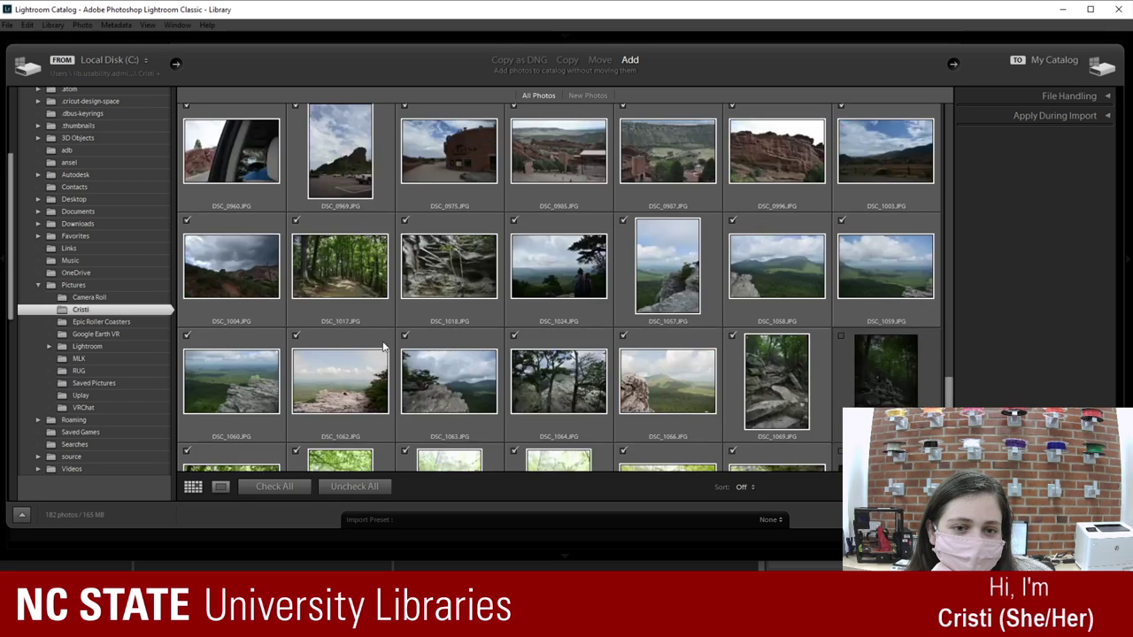
pyautogui.scroll(1, 384, 347)
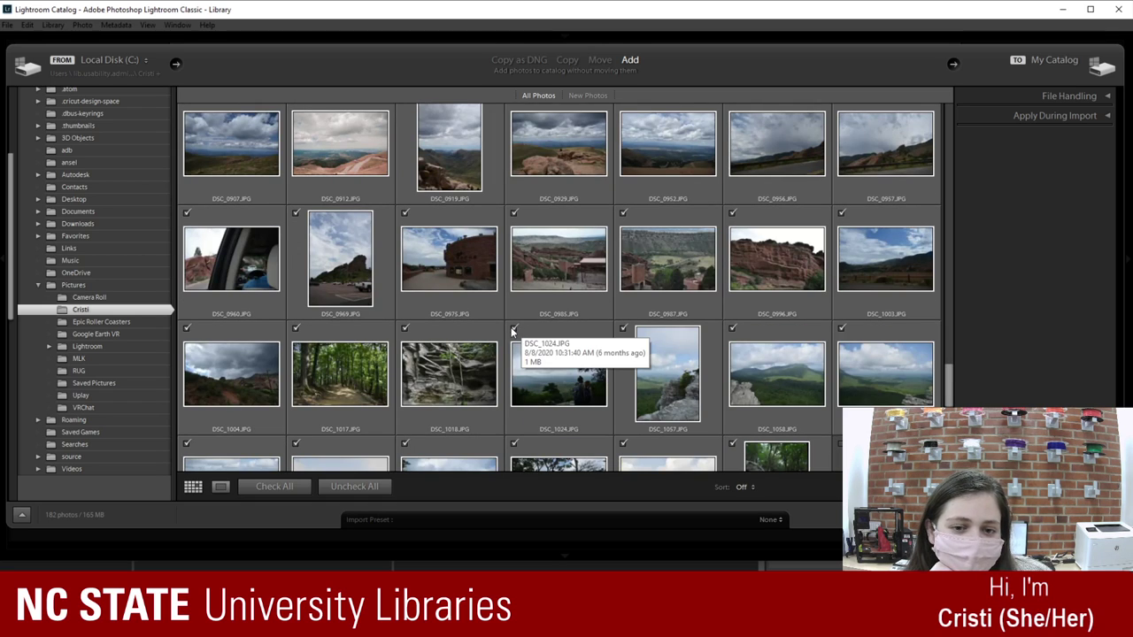
pyautogui.click(513, 330)
pyautogui.scroll(1, 372, 346)
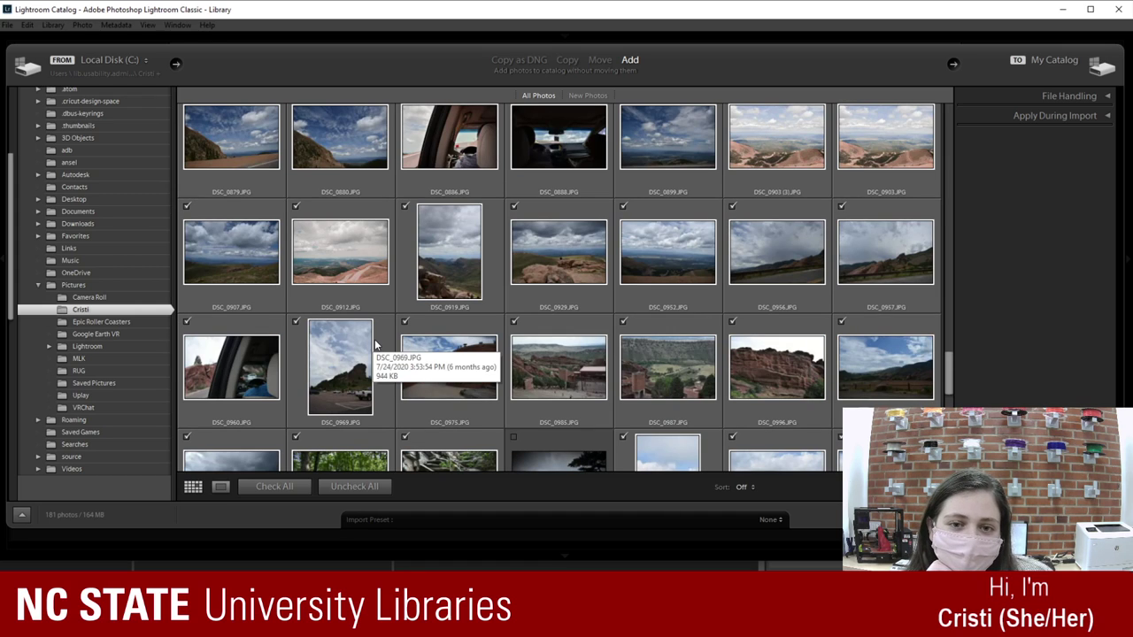
# Step: Exclude DSC_0699.JPG, the five repeated seated portraits before and including DSC_0739.JPG, and the text sign photo DSC_0659.JPG from the import
pyautogui.scroll(2, 376, 345)
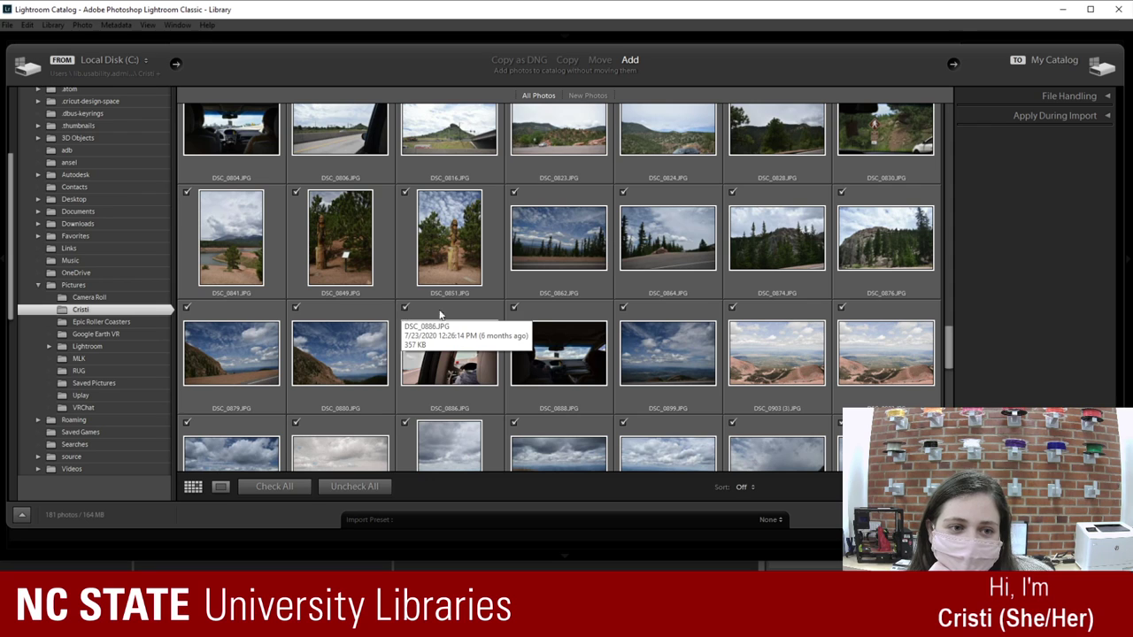
pyautogui.scroll(2, 408, 315)
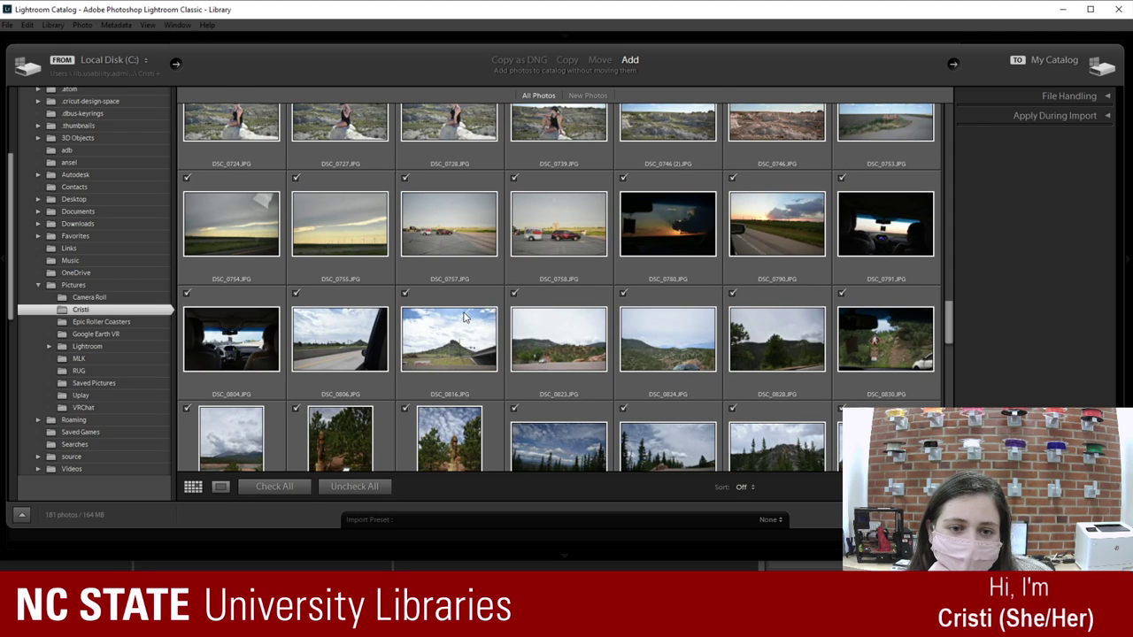
pyautogui.scroll(2, 462, 318)
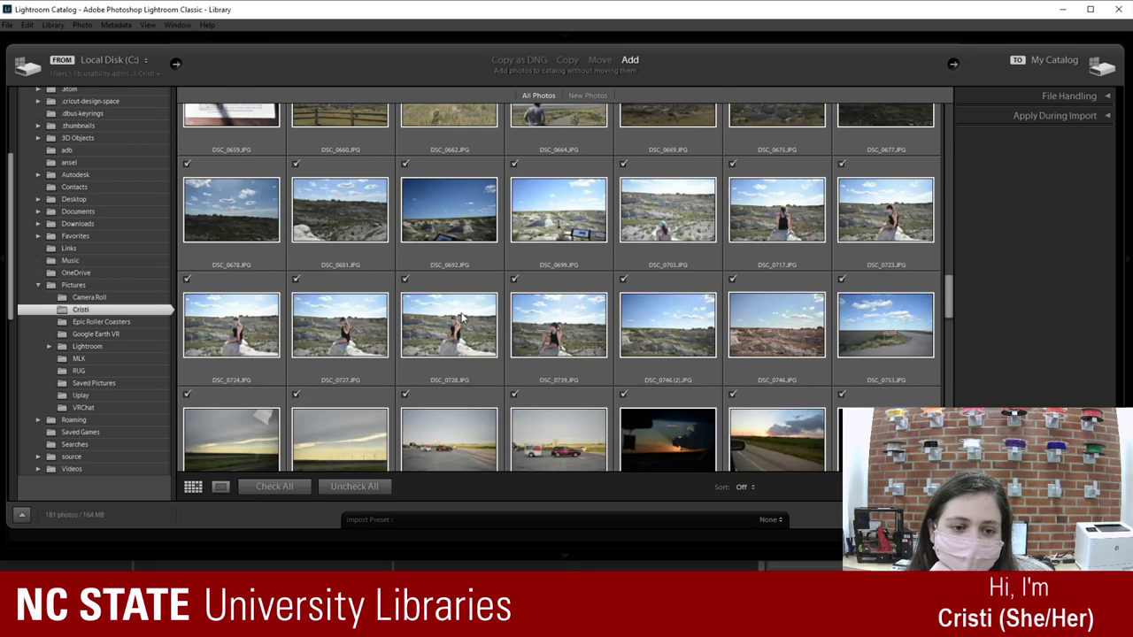
pyautogui.click(515, 165)
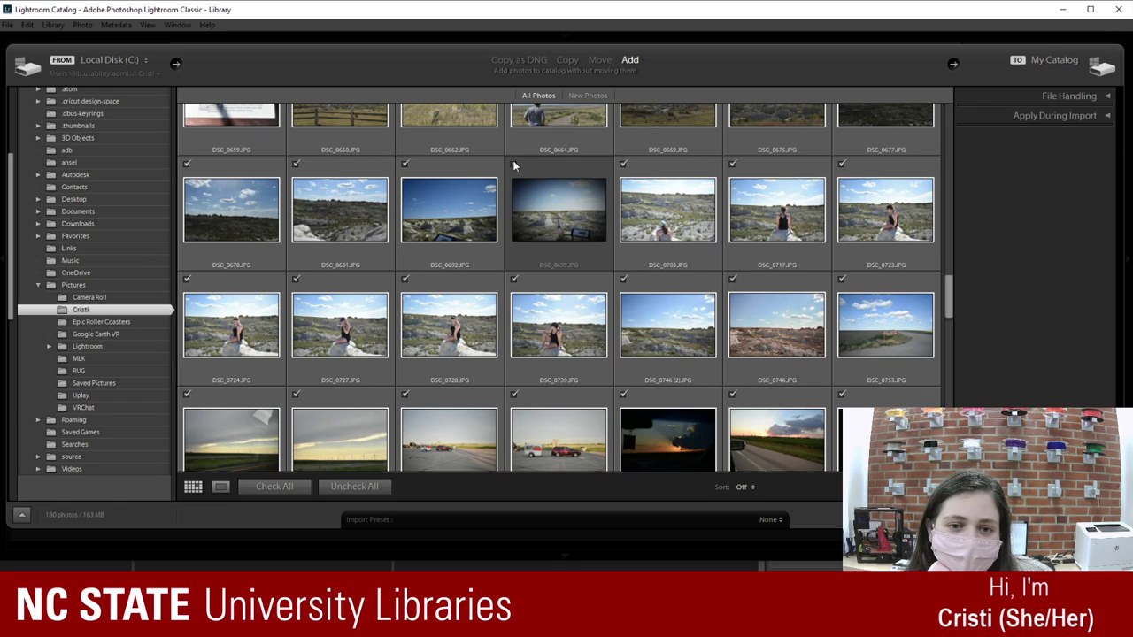
pyautogui.click(514, 280)
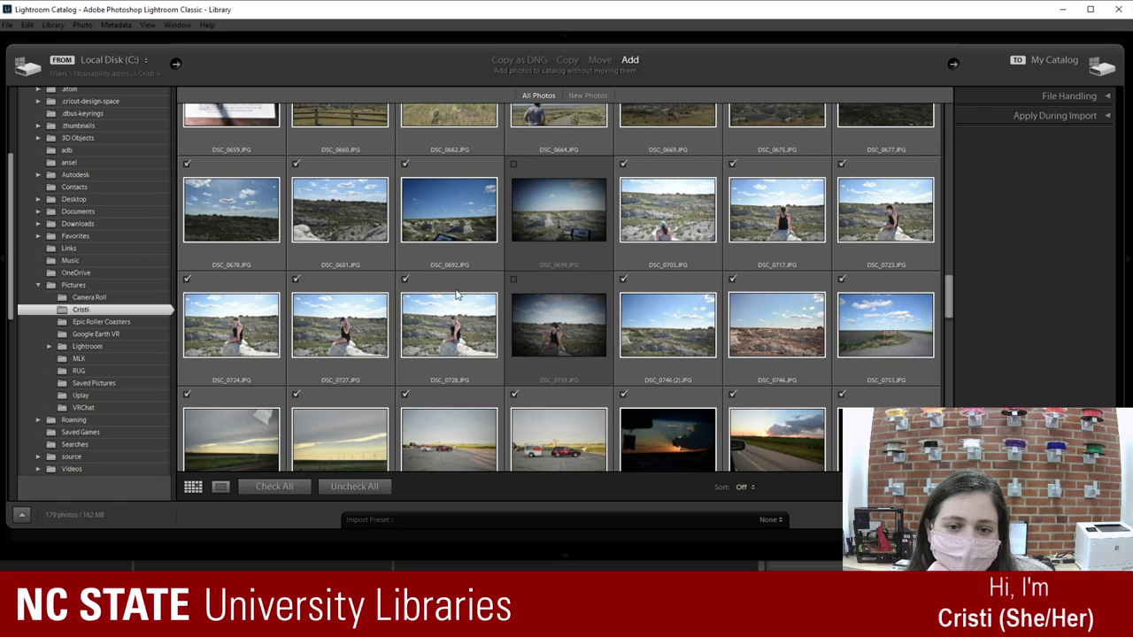
pyautogui.click(406, 280)
pyautogui.click(296, 280)
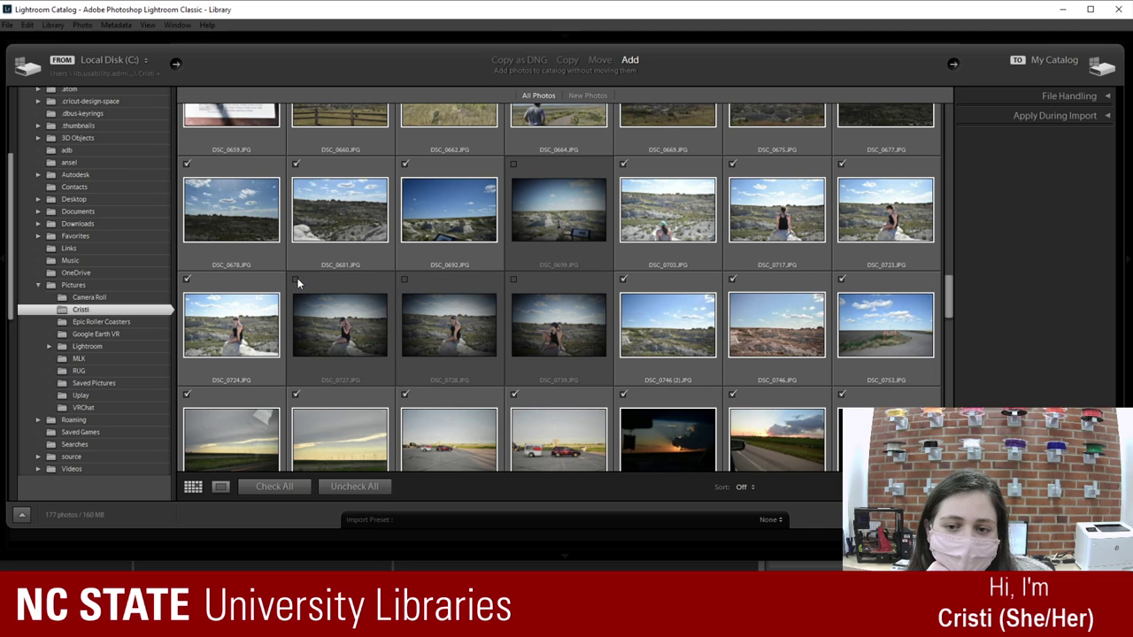
pyautogui.click(186, 279)
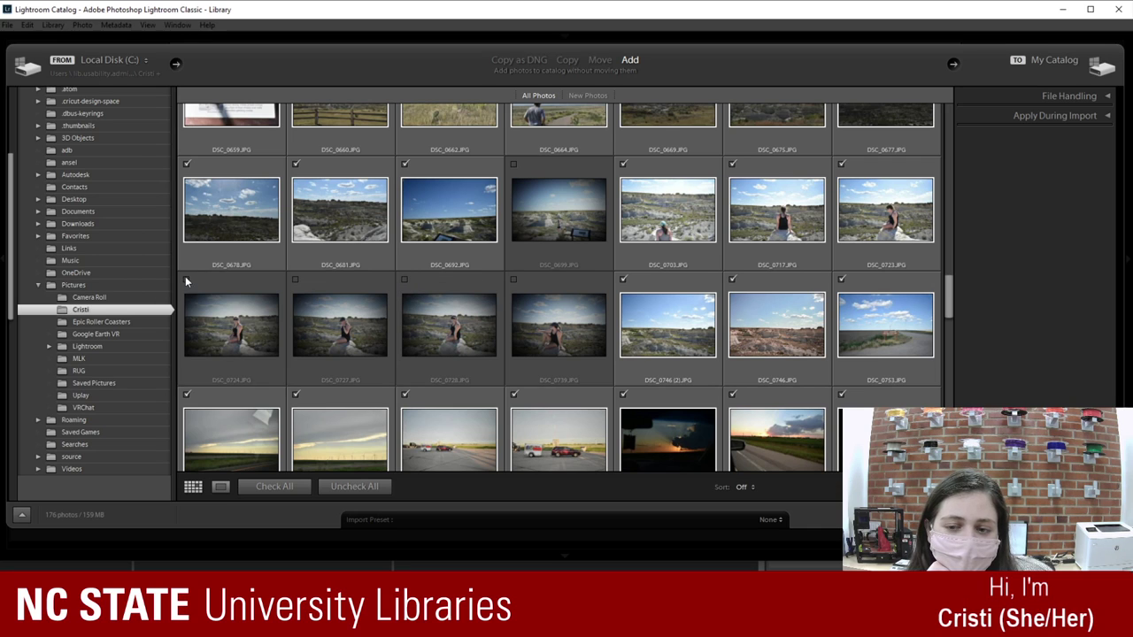
pyautogui.click(842, 164)
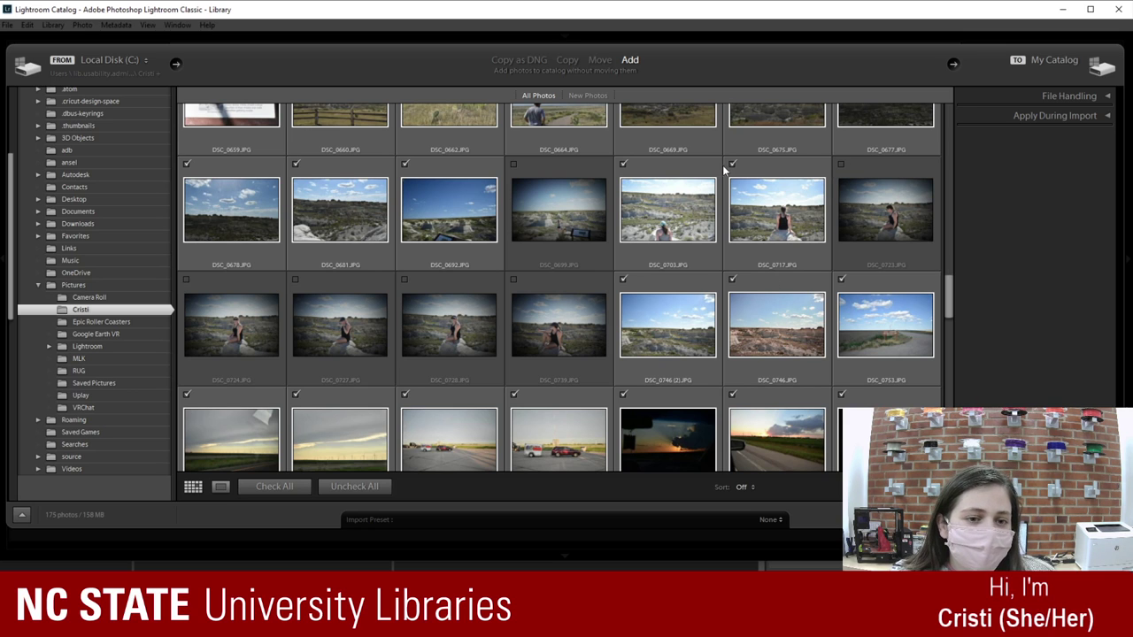
pyautogui.scroll(3, 686, 186)
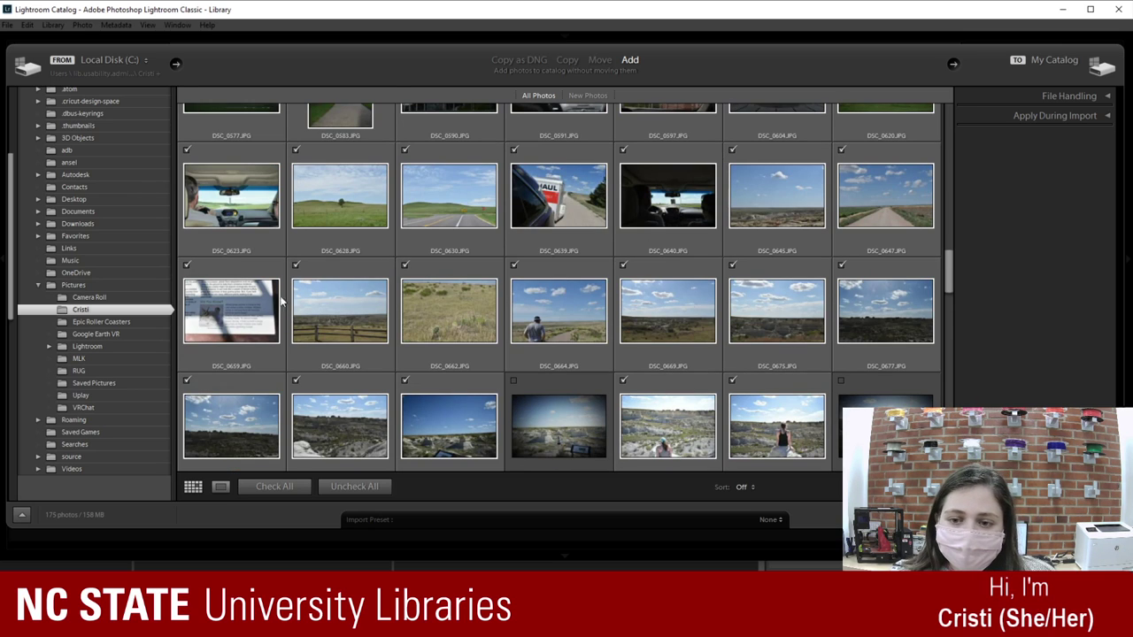
pyautogui.click(187, 264)
# Step: Review the remaining import candidates from DSC_0647.JPG back to the beginning of the folder for further unwanted shots
pyautogui.scroll(2, 660, 327)
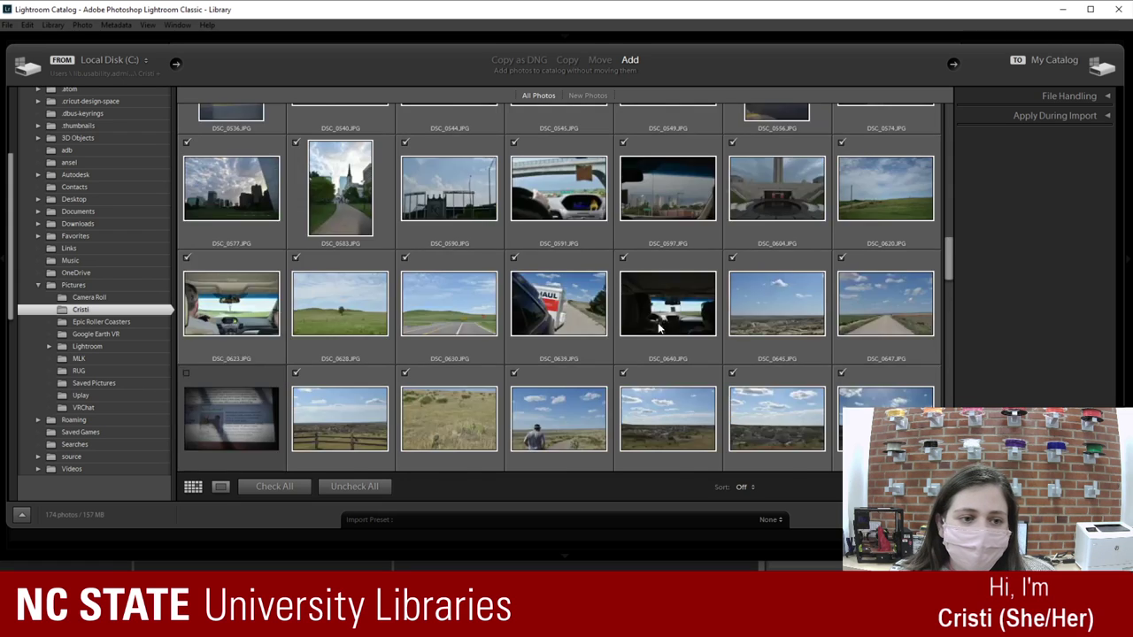
pyautogui.scroll(5, 660, 327)
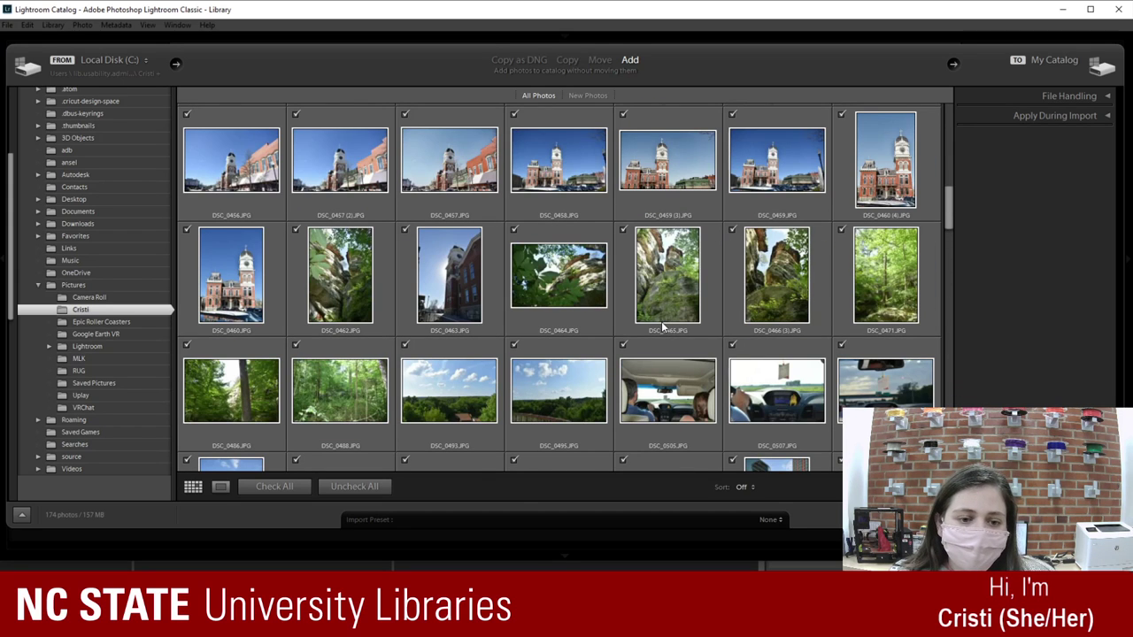
pyautogui.scroll(4, 662, 326)
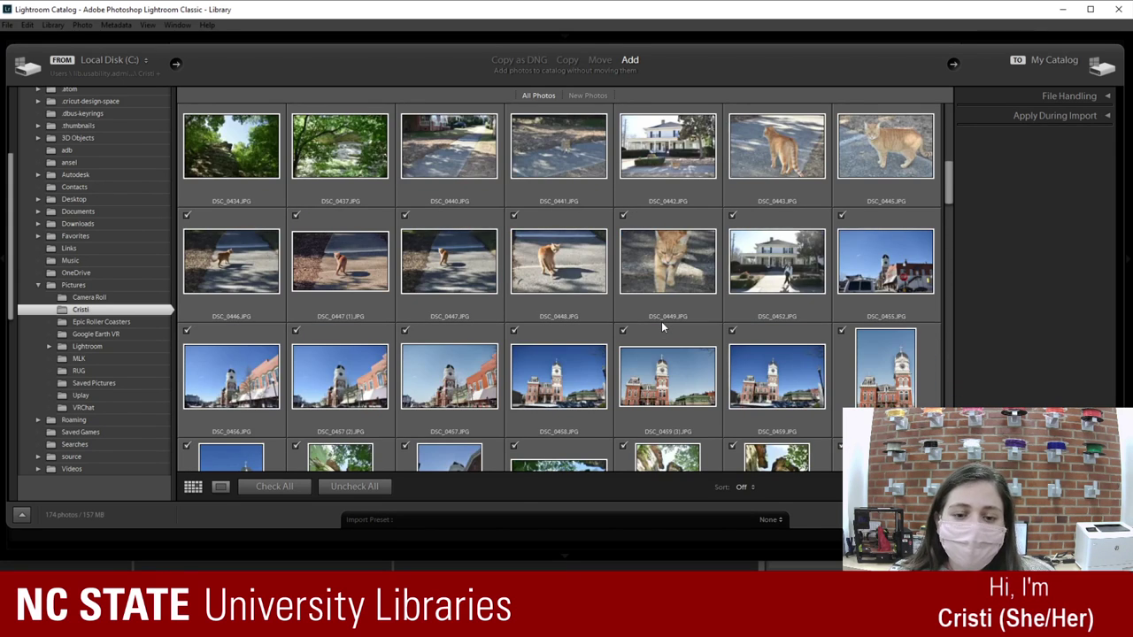
pyautogui.scroll(-2, 661, 322)
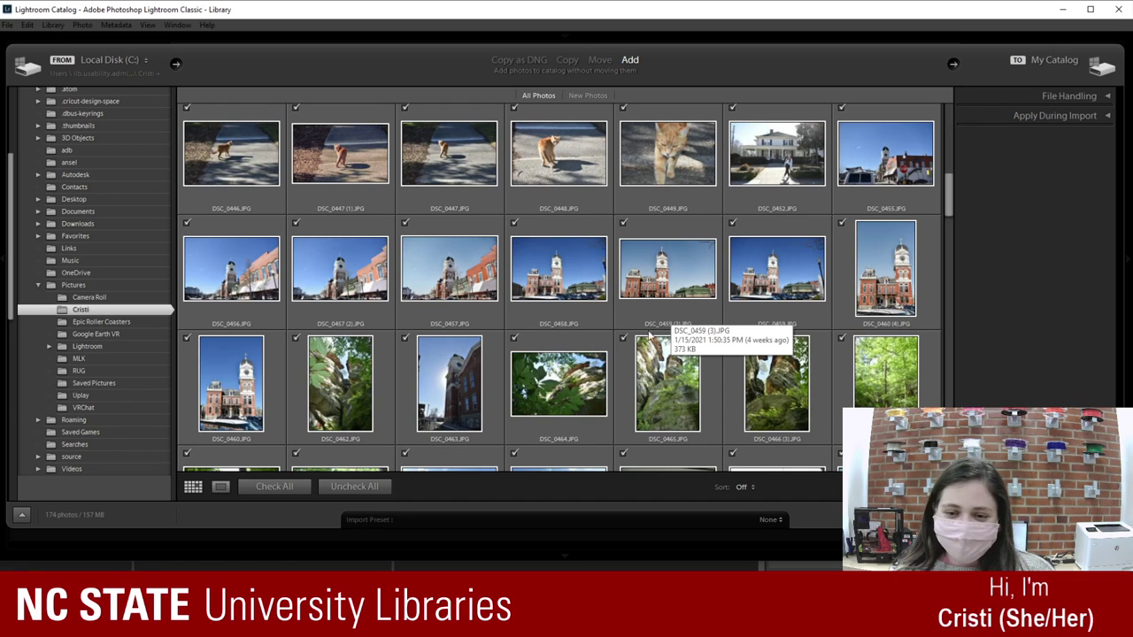
pyautogui.scroll(2, 677, 325)
pyautogui.scroll(2, 674, 328)
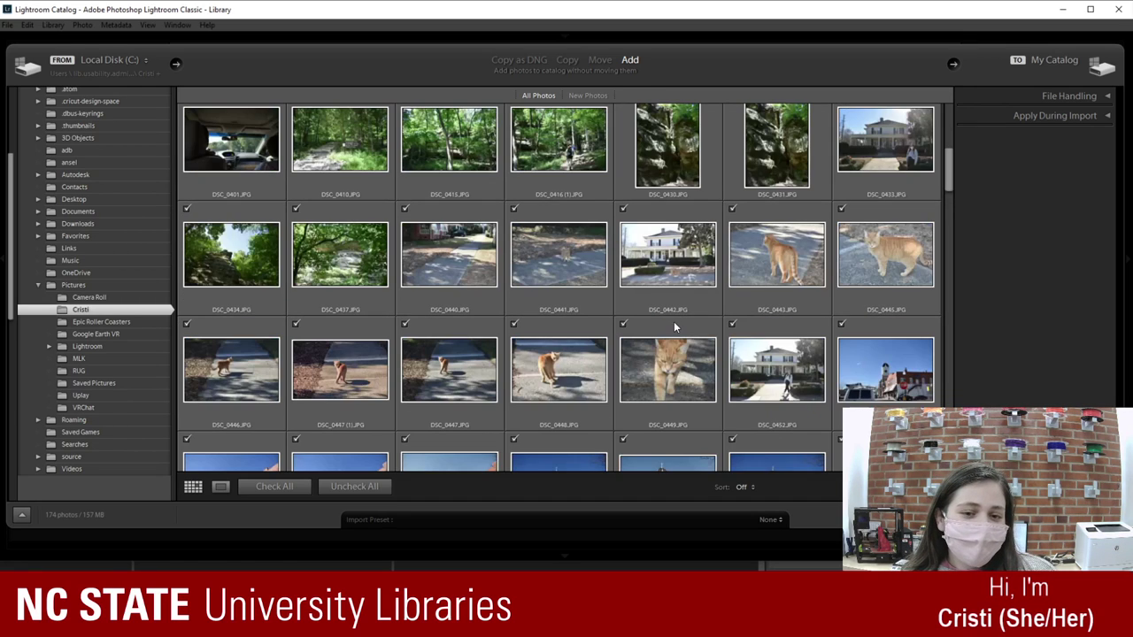
pyautogui.scroll(6, 739, 344)
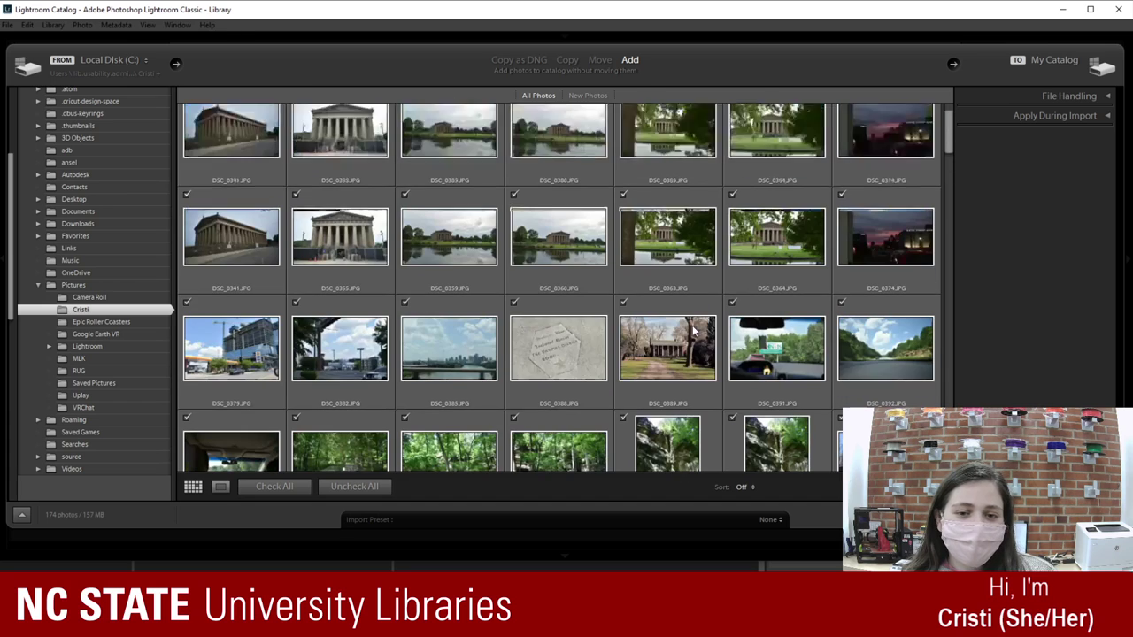
pyautogui.scroll(1, 689, 333)
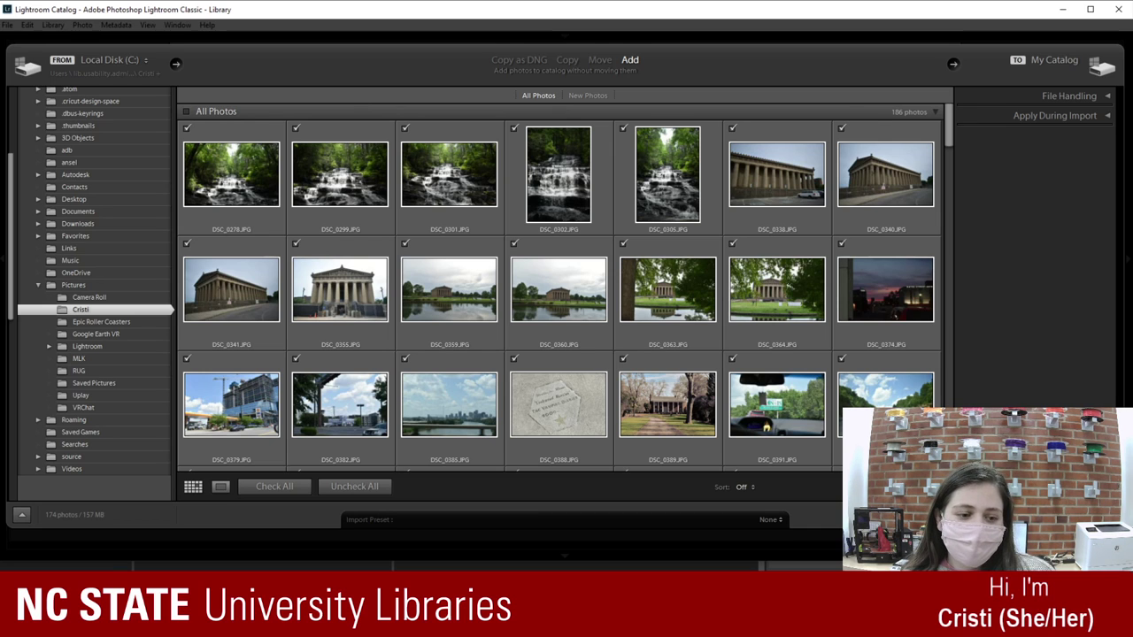
# Step: Import the checked photos into the catalog and disable address lookup for location-tagged photos
pyautogui.press('Return')
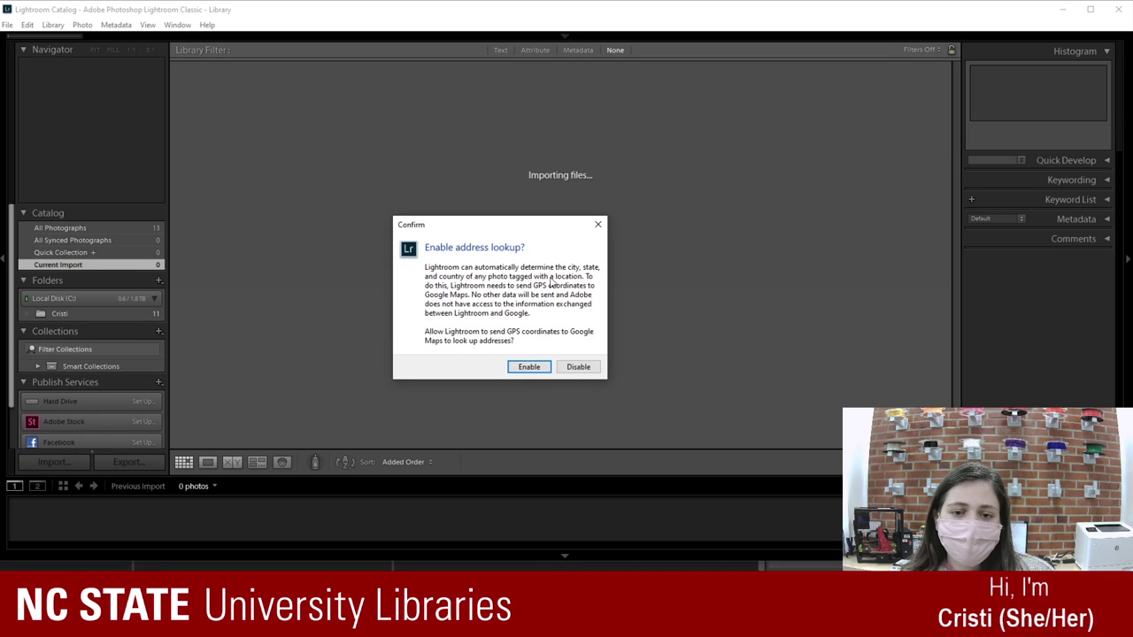
pyautogui.click(579, 368)
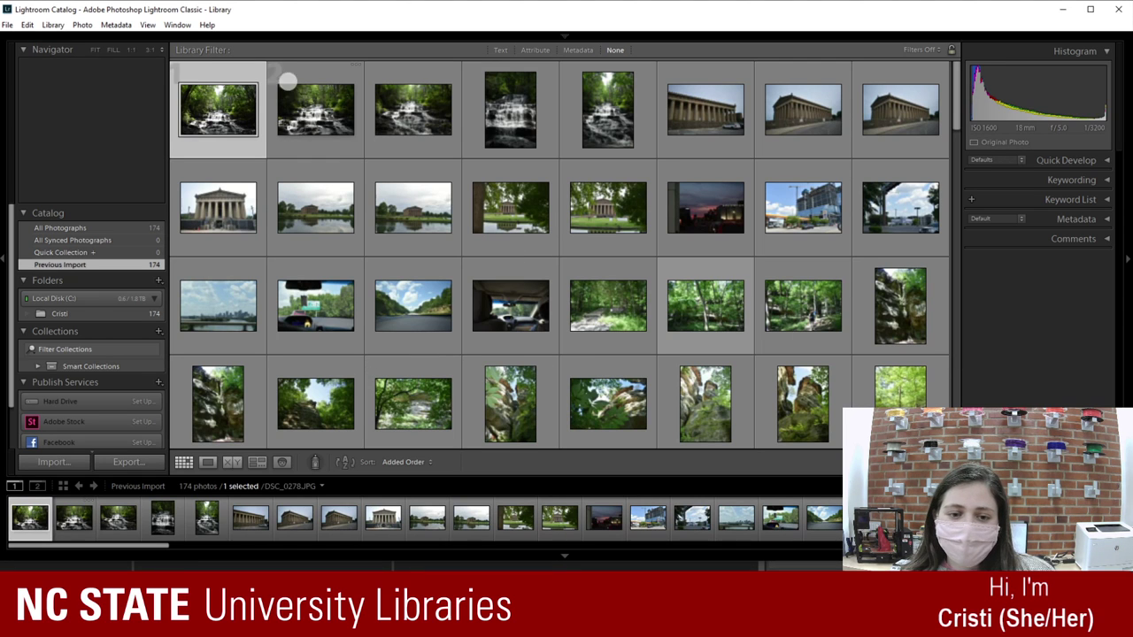
# Step: Check the background activity status for address lookup and face detection
pyautogui.click(42, 62)
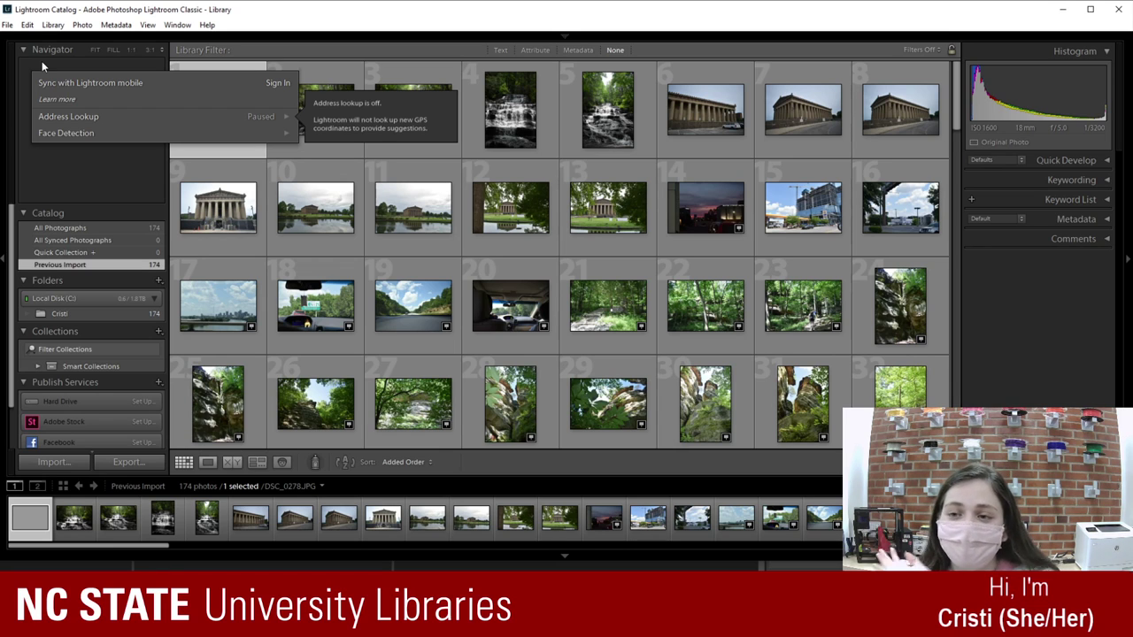
pyautogui.click(91, 186)
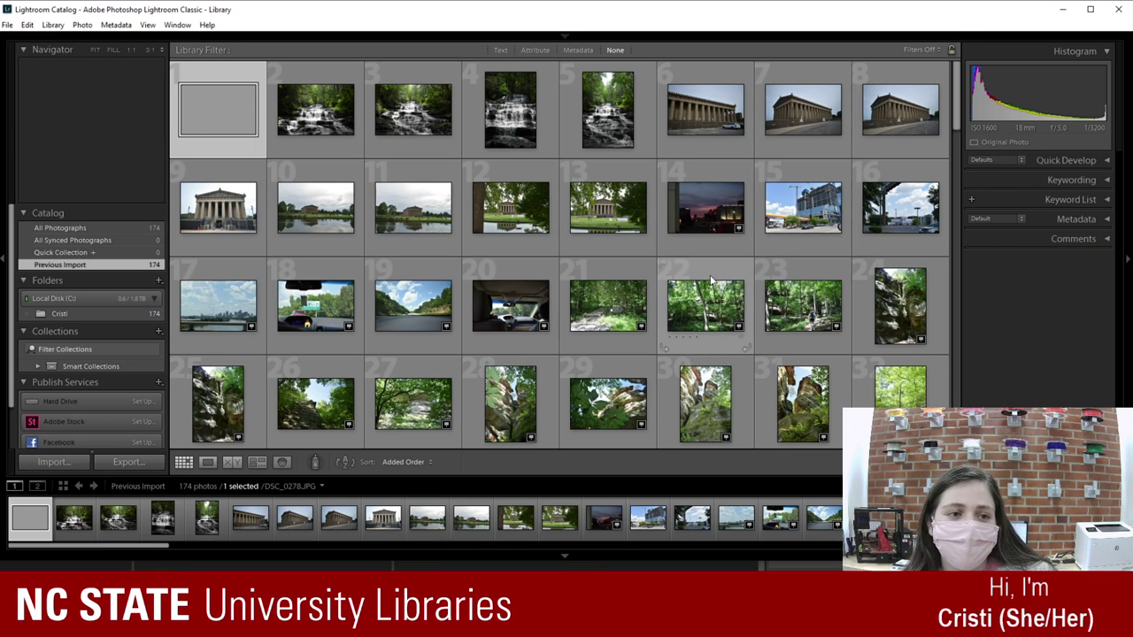
# Step: Look through all photos of the previous import in the library grid, from the first to the last and back
pyautogui.scroll(-2, 743, 248)
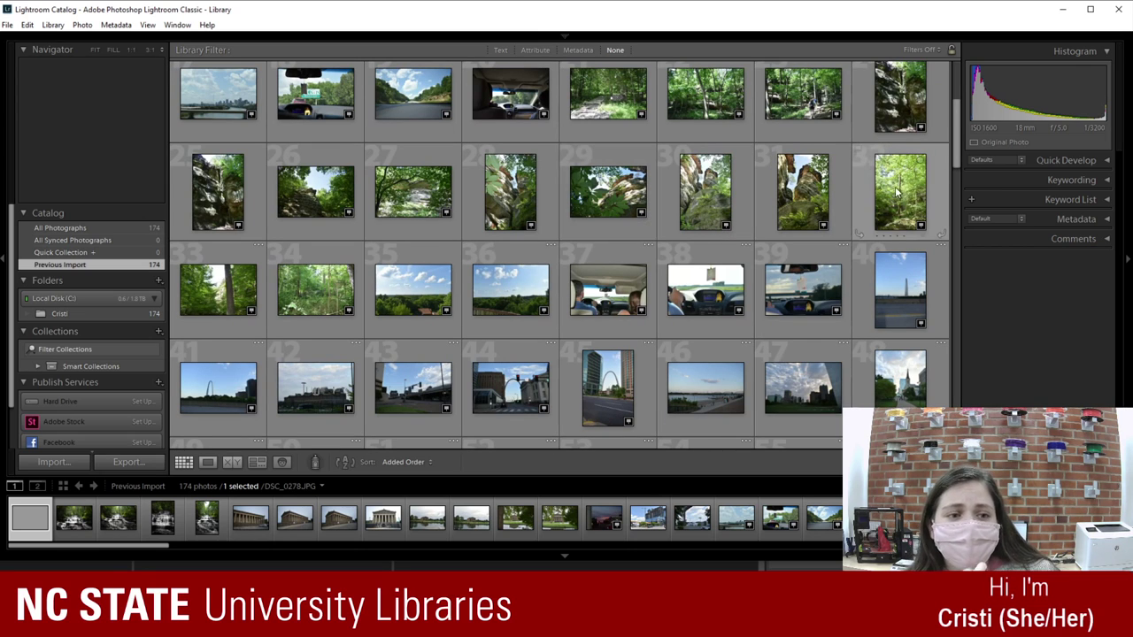
pyautogui.click(953, 212)
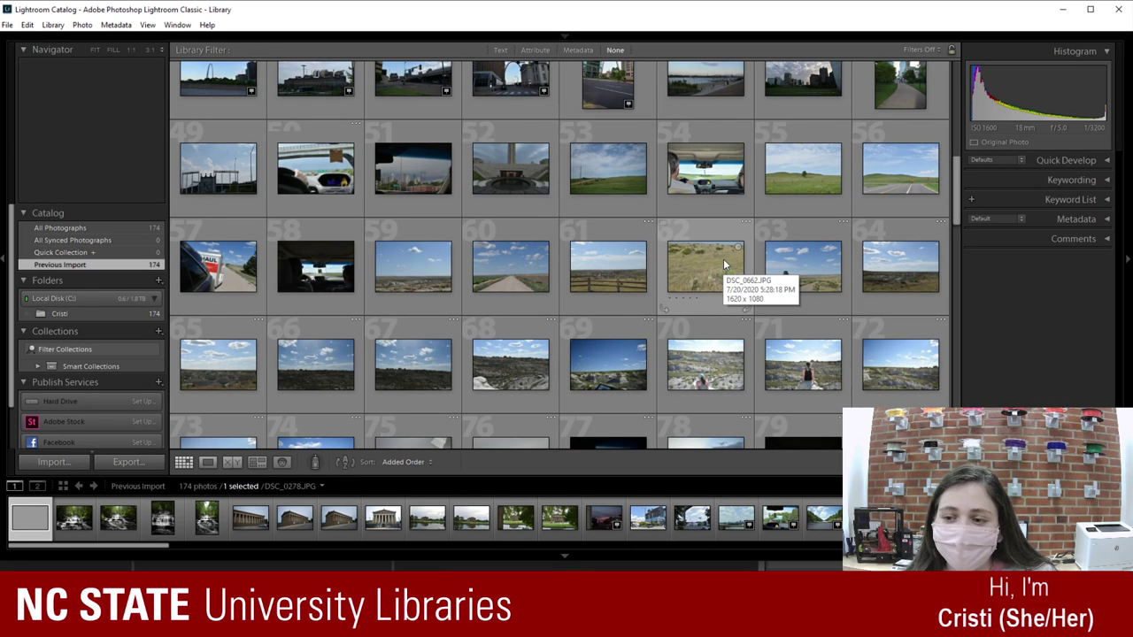
pyautogui.scroll(-5, 722, 264)
pyautogui.scroll(-15, 724, 263)
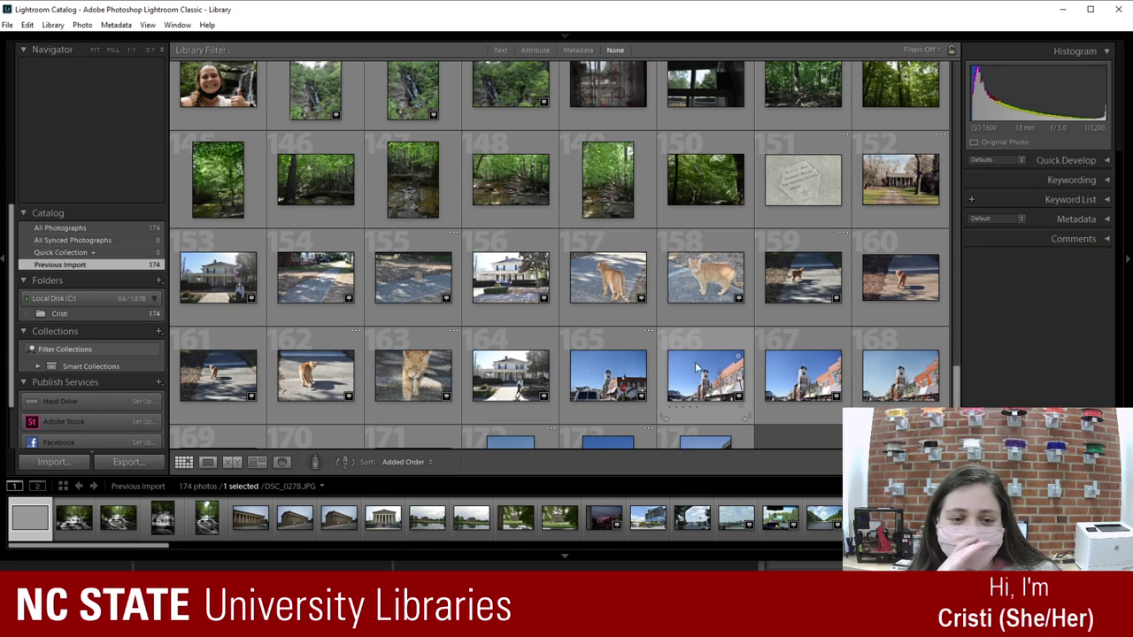
pyautogui.scroll(-1, 700, 354)
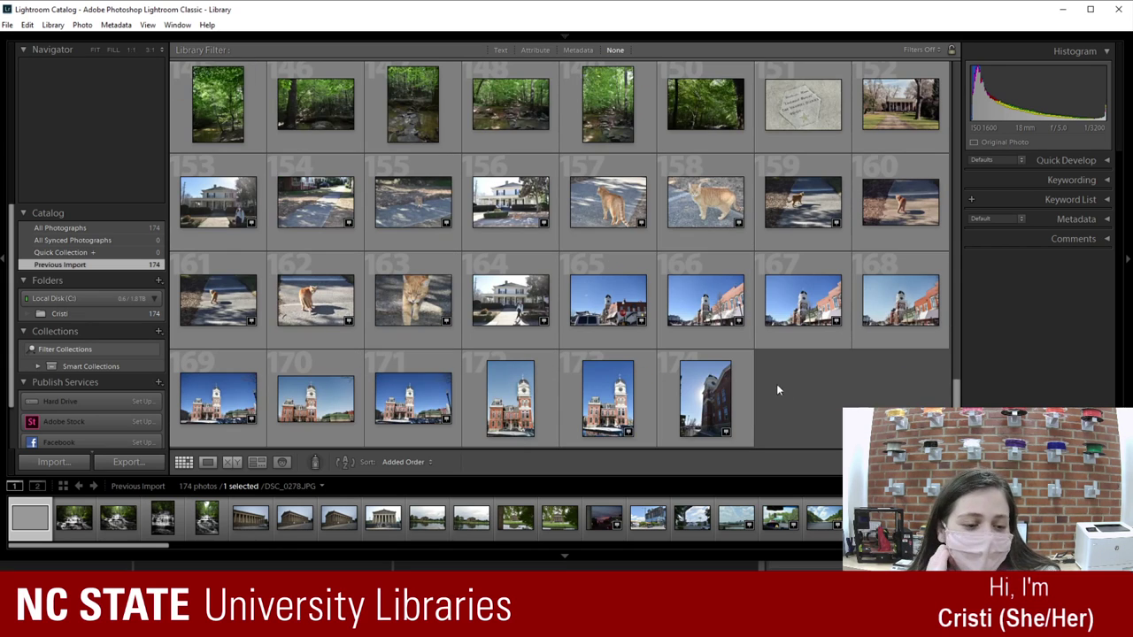
pyautogui.scroll(20, 762, 369)
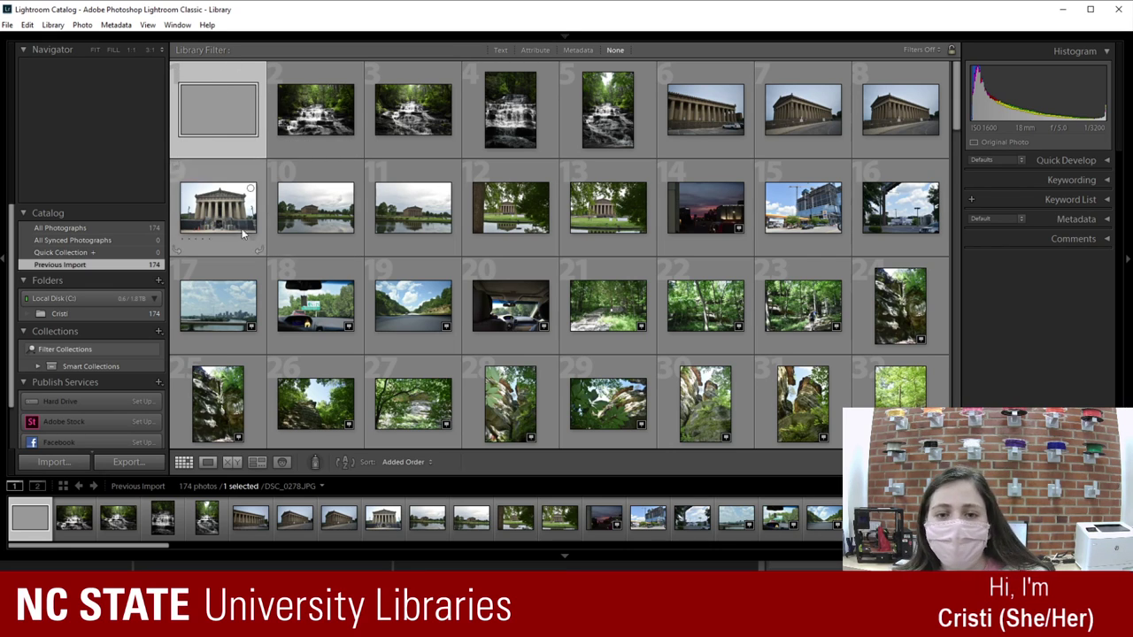
# Step: Try five-star ratings on the second and third photos, both of the waterfall, and clear the two ratings again
pyautogui.click(308, 141)
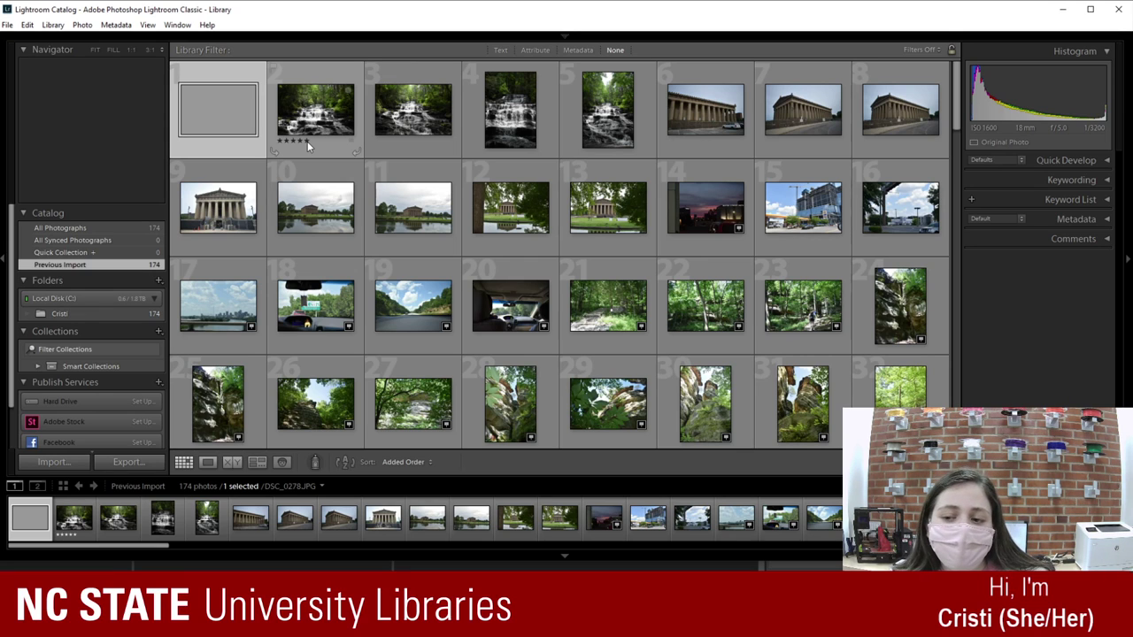
pyautogui.click(307, 141)
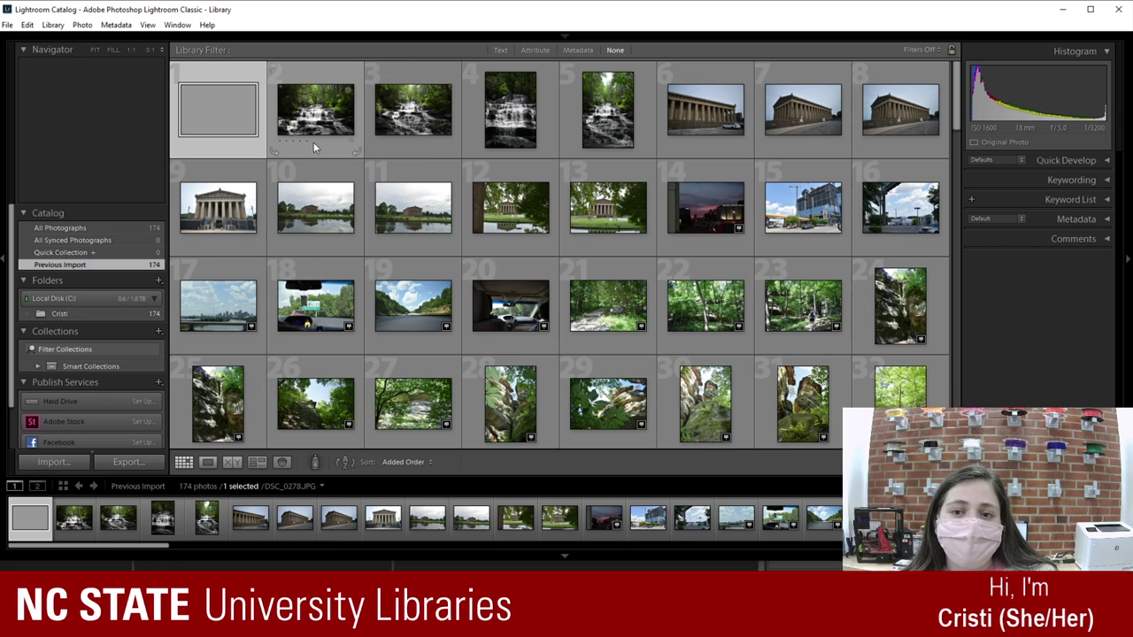
pyautogui.click(306, 139)
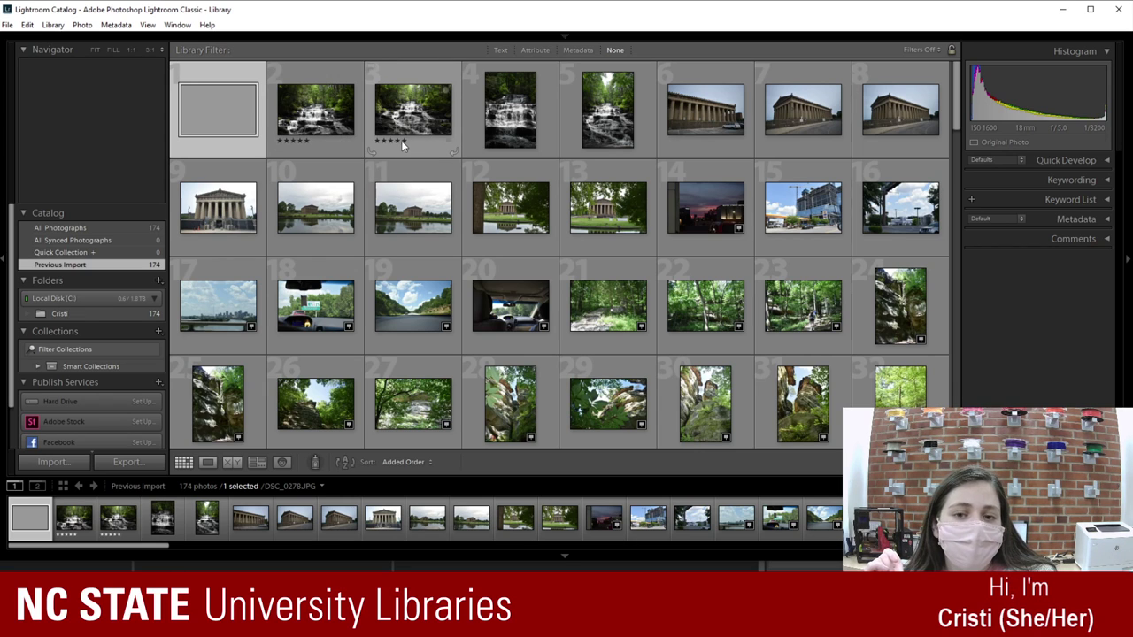
pyautogui.click(404, 140)
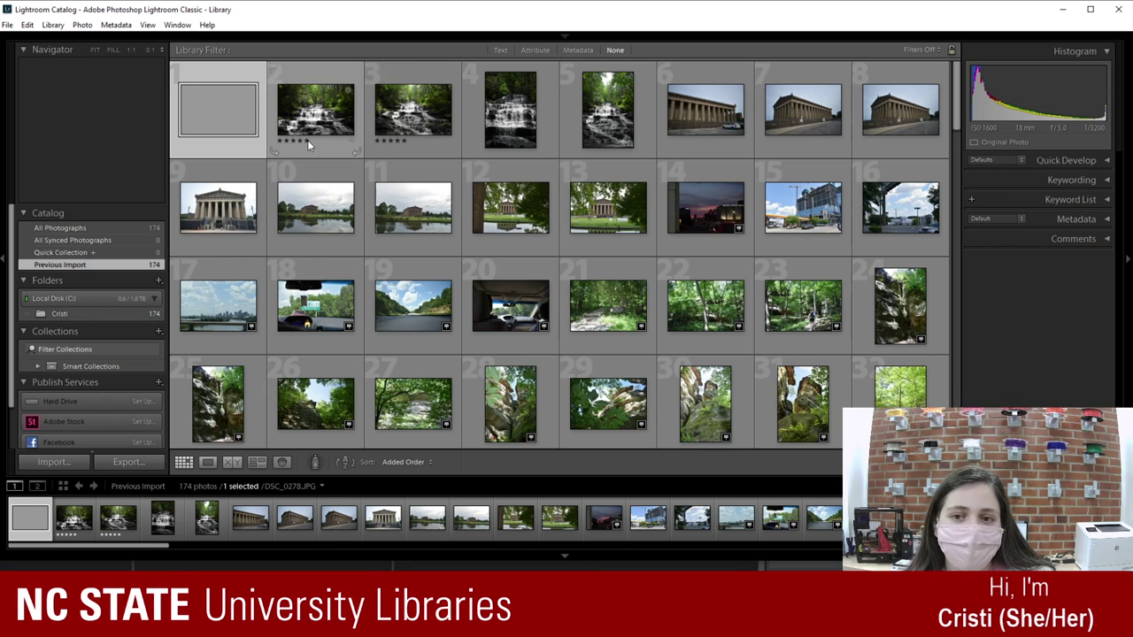
pyautogui.click(307, 140)
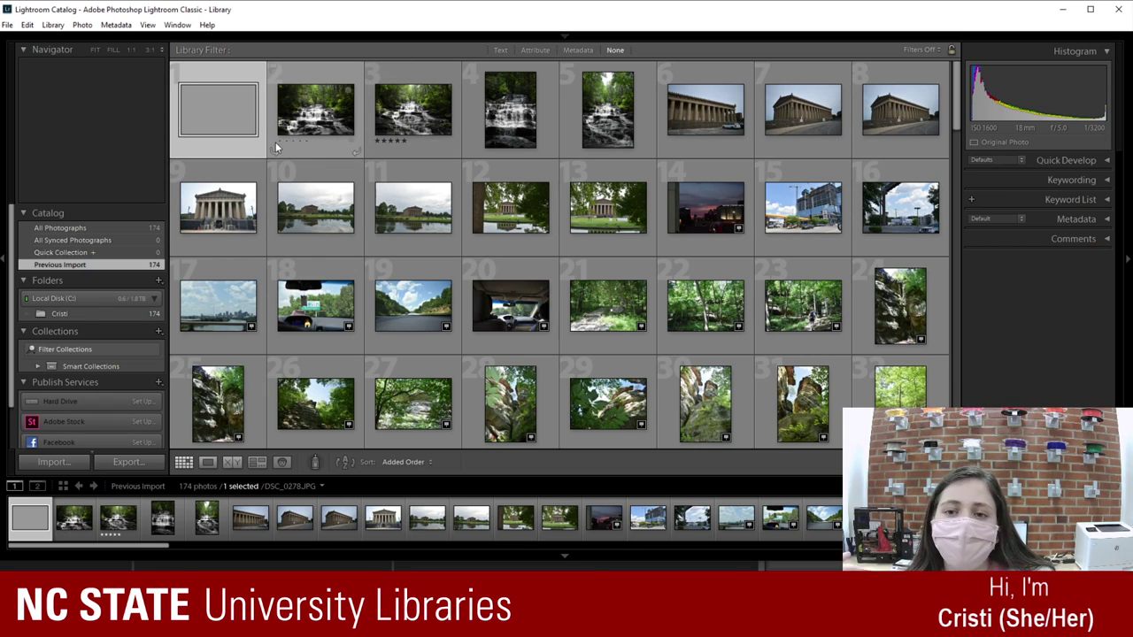
pyautogui.click(405, 141)
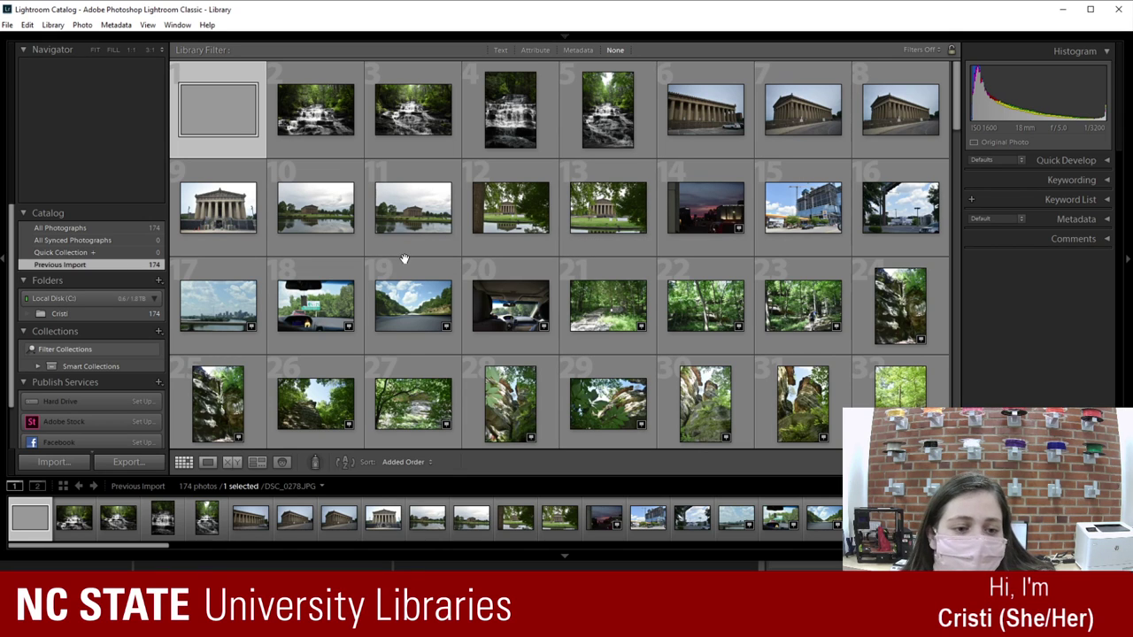
# Step: Open DSC_0446.JPG, the photo of the orange cat on the walkway near the end of the import, in Loupe view
pyautogui.scroll(-2, 395, 292)
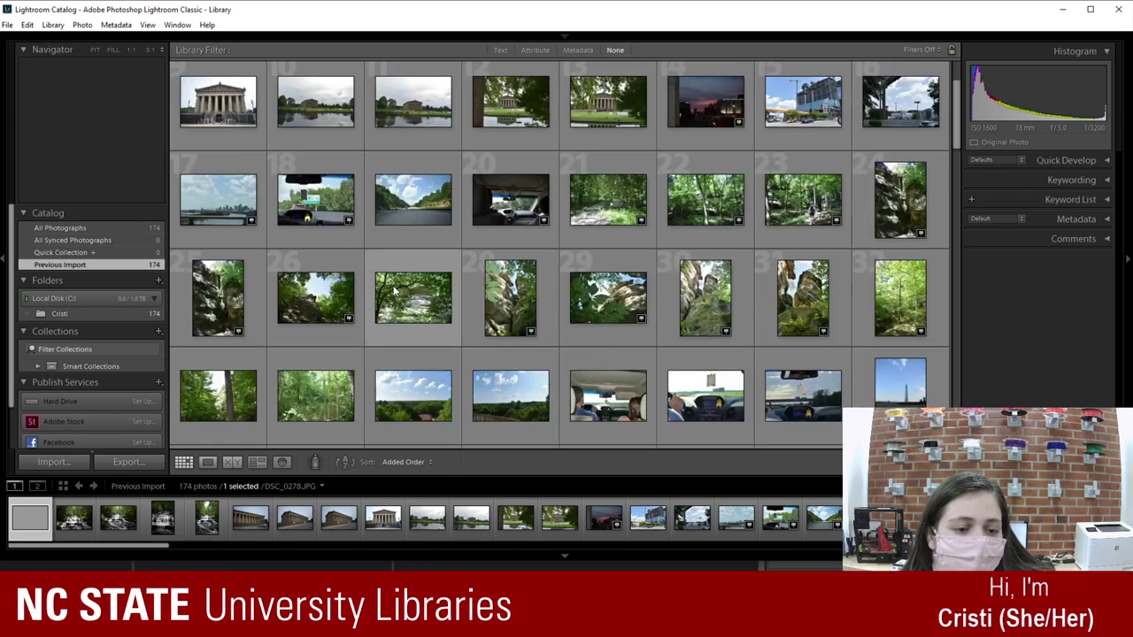
pyautogui.scroll(-12, 394, 290)
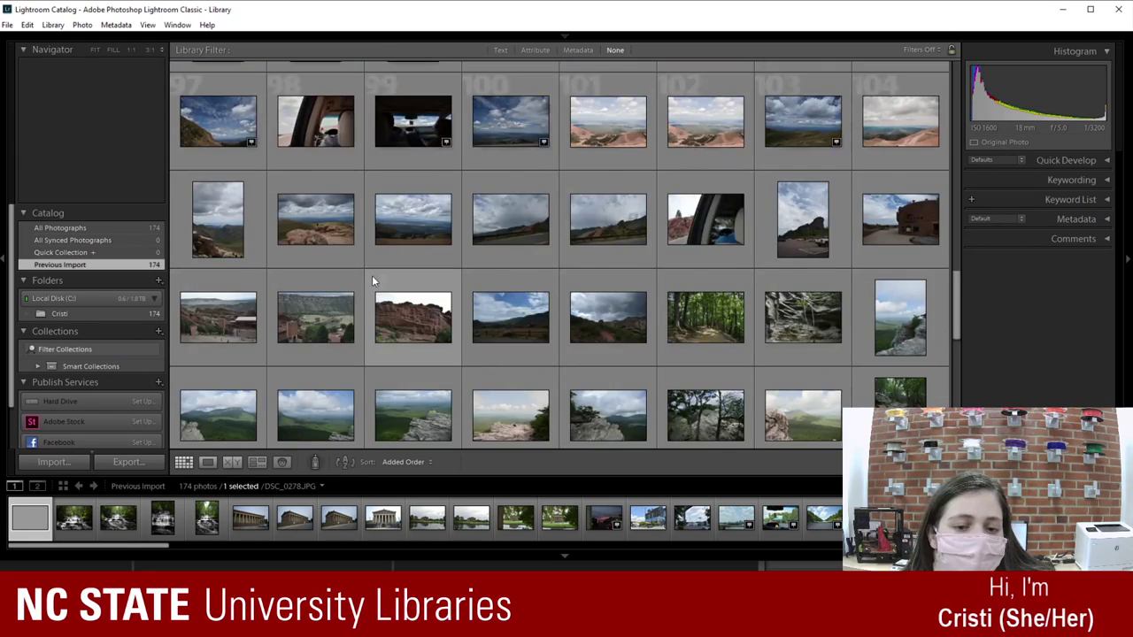
pyautogui.scroll(-6, 372, 282)
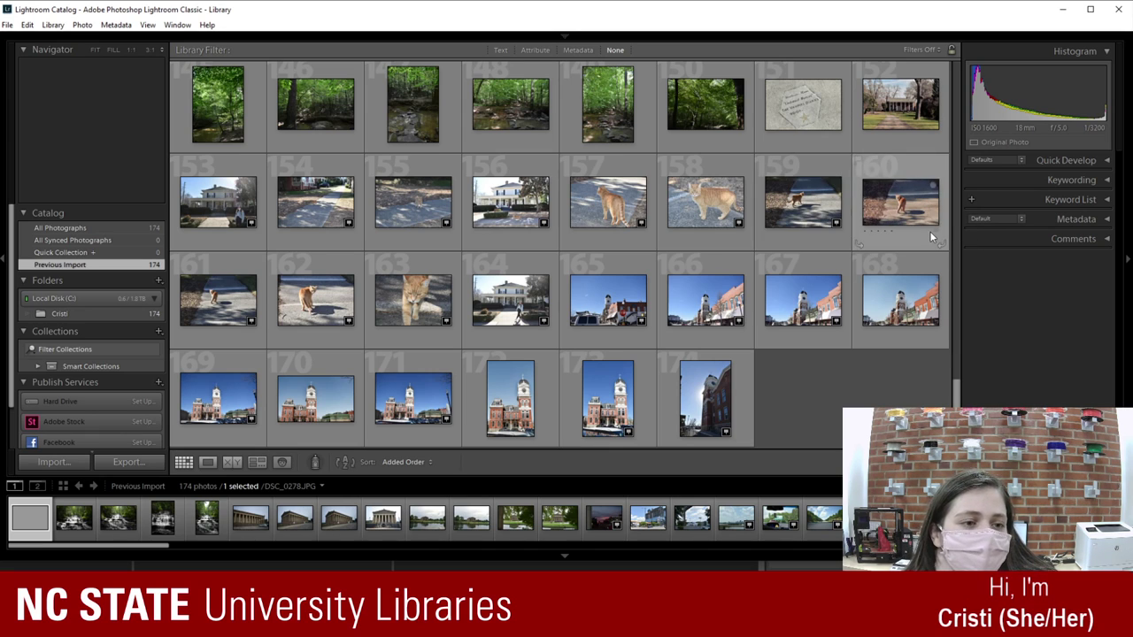
pyautogui.doubleClick(818, 169)
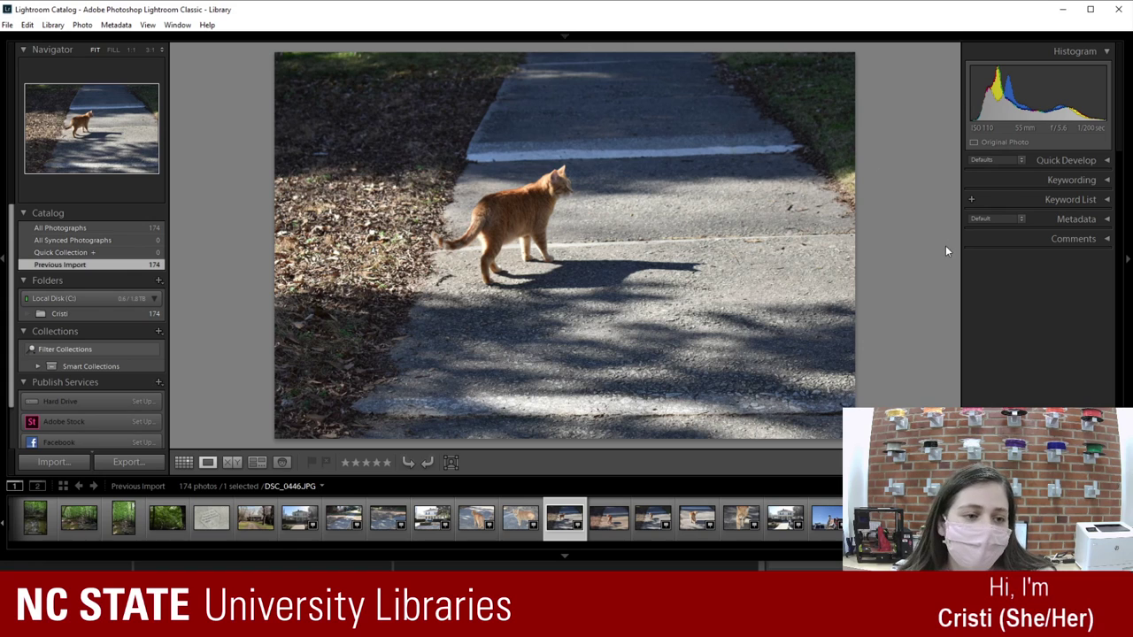
# Step: Show the Quick Develop controls and view the orange cat photos one by one, from DSC_0443.JPG to DSC_0449.JPG
pyautogui.click(1039, 162)
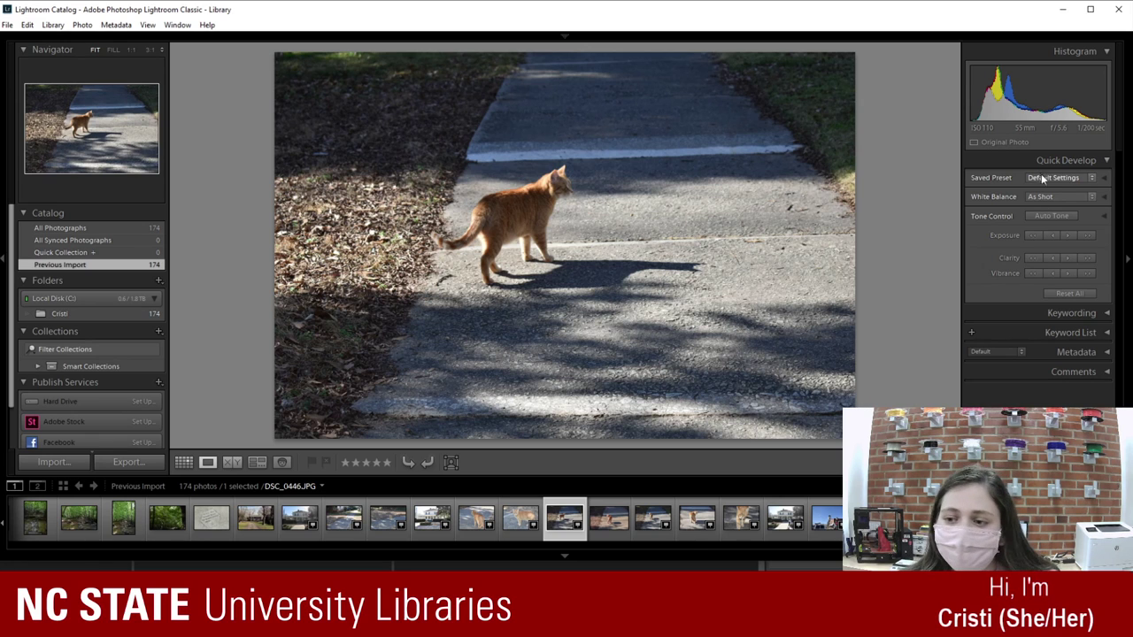
pyautogui.click(513, 517)
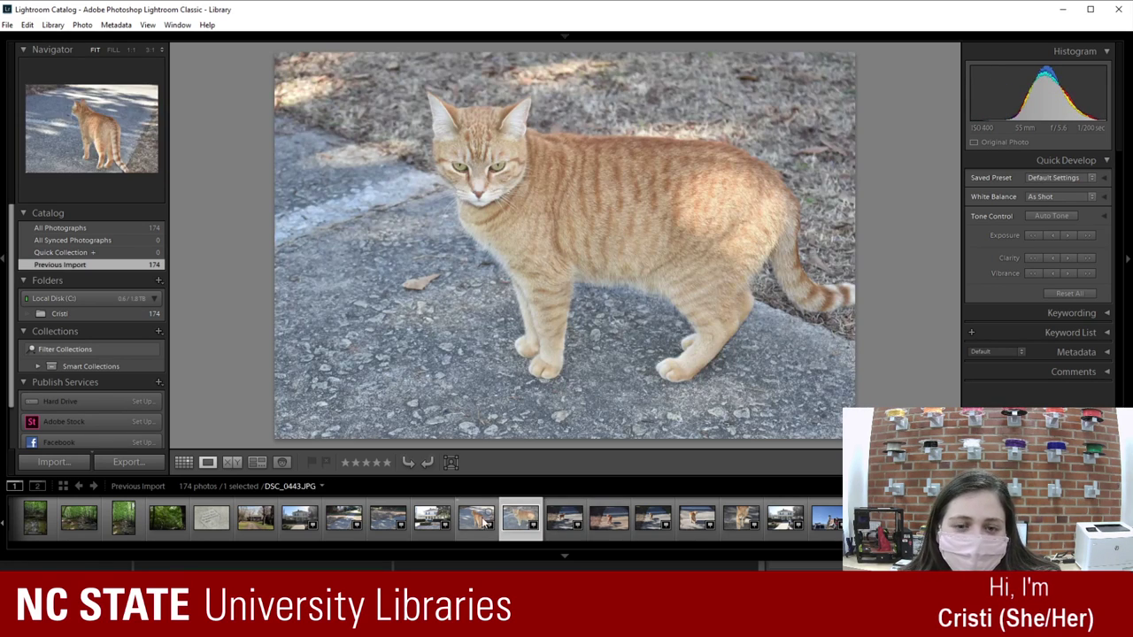
pyautogui.press('Right')
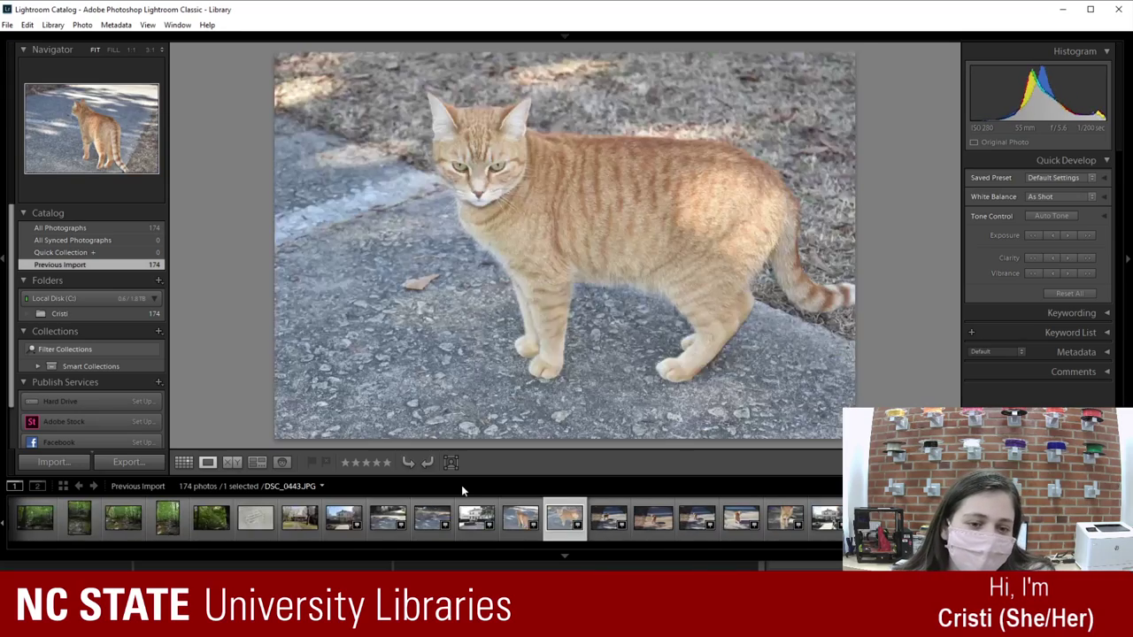
pyautogui.press('Right')
pyautogui.press('Right')
pyautogui.press('Right')
pyautogui.press('Right')
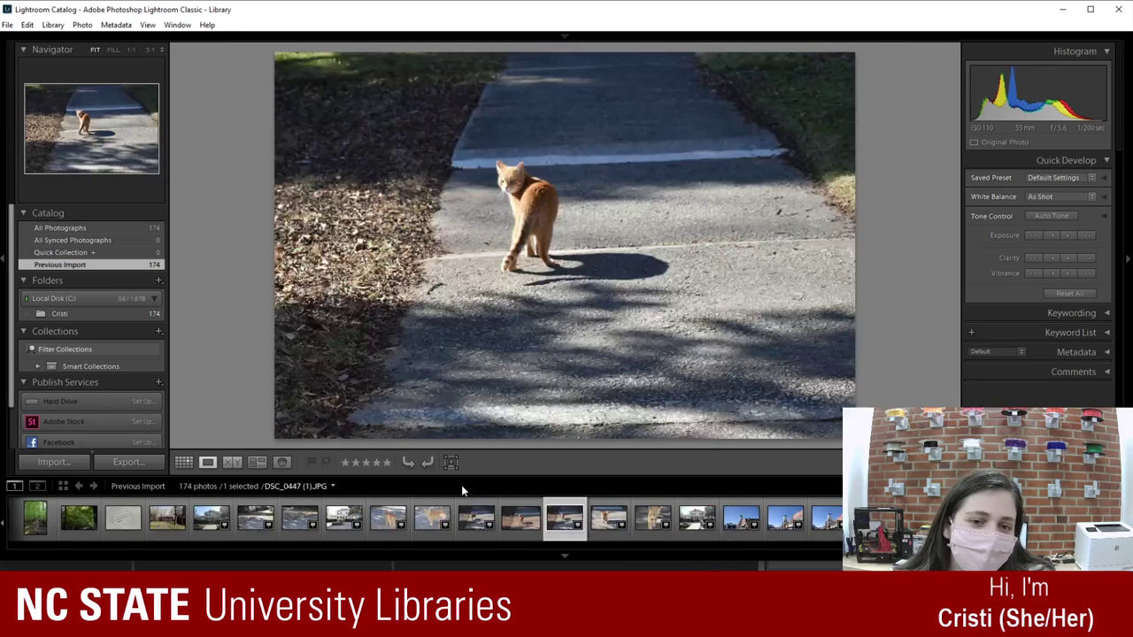
pyautogui.press('Right')
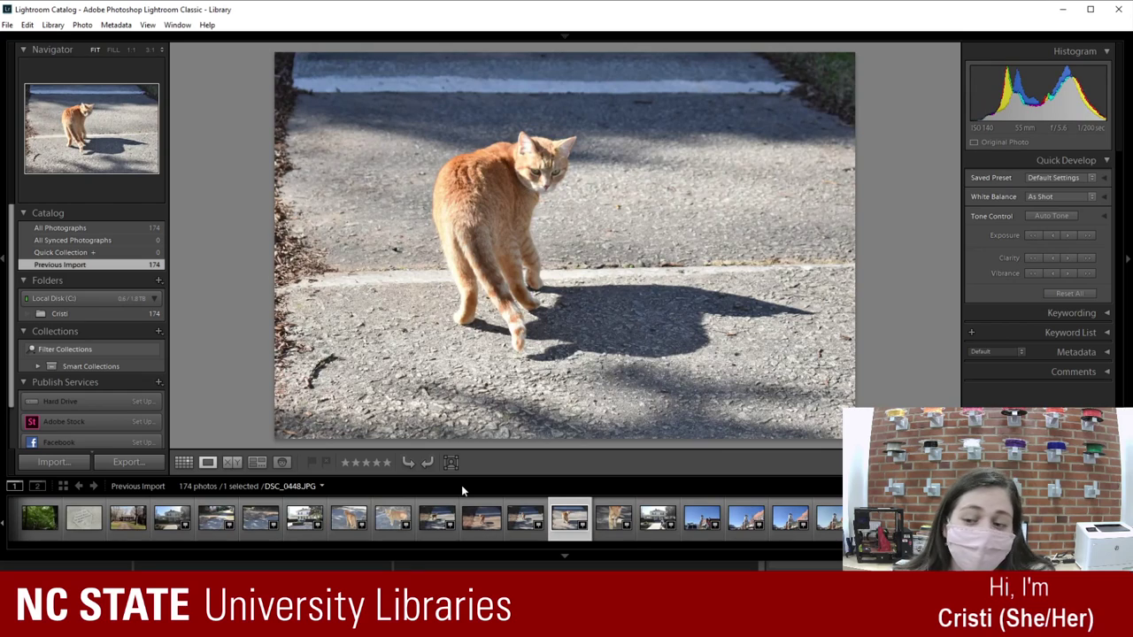
pyautogui.press('Right')
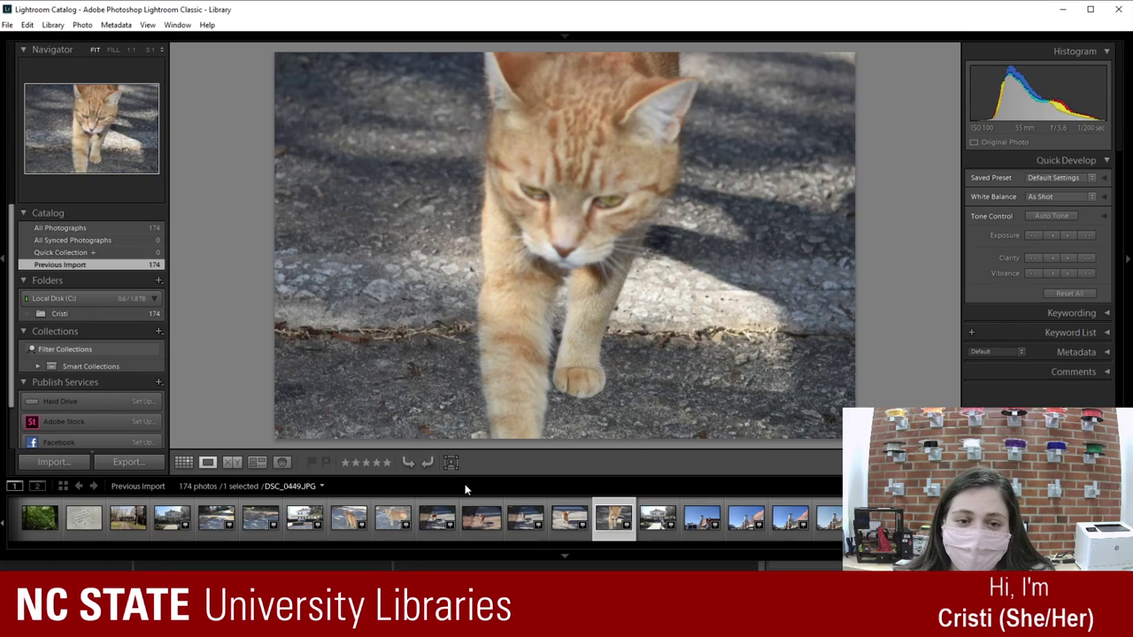
# Step: Compare the neighbouring shots of the cat looking back on the walkway, ending on the warm-toned DSC_0447 (1).JPG
pyautogui.press('Left')
pyautogui.press('Left')
pyautogui.press('Left')
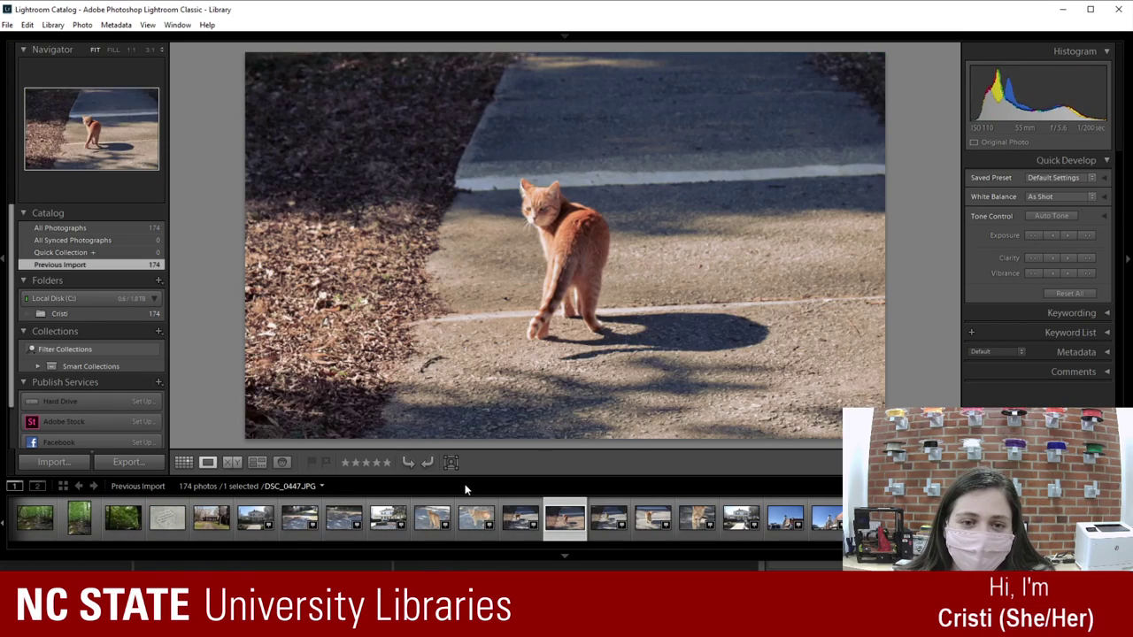
pyautogui.press('Right')
pyautogui.press('Left')
pyautogui.press('Left')
pyautogui.press('Left')
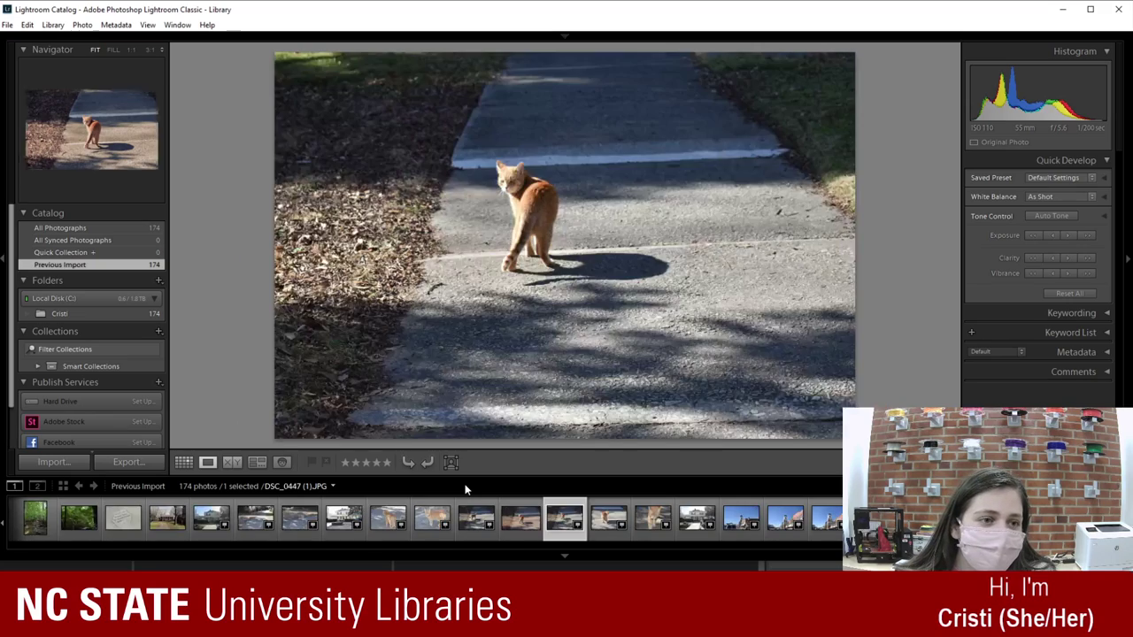
pyautogui.press('Right')
pyautogui.press('Right')
pyautogui.press('Right')
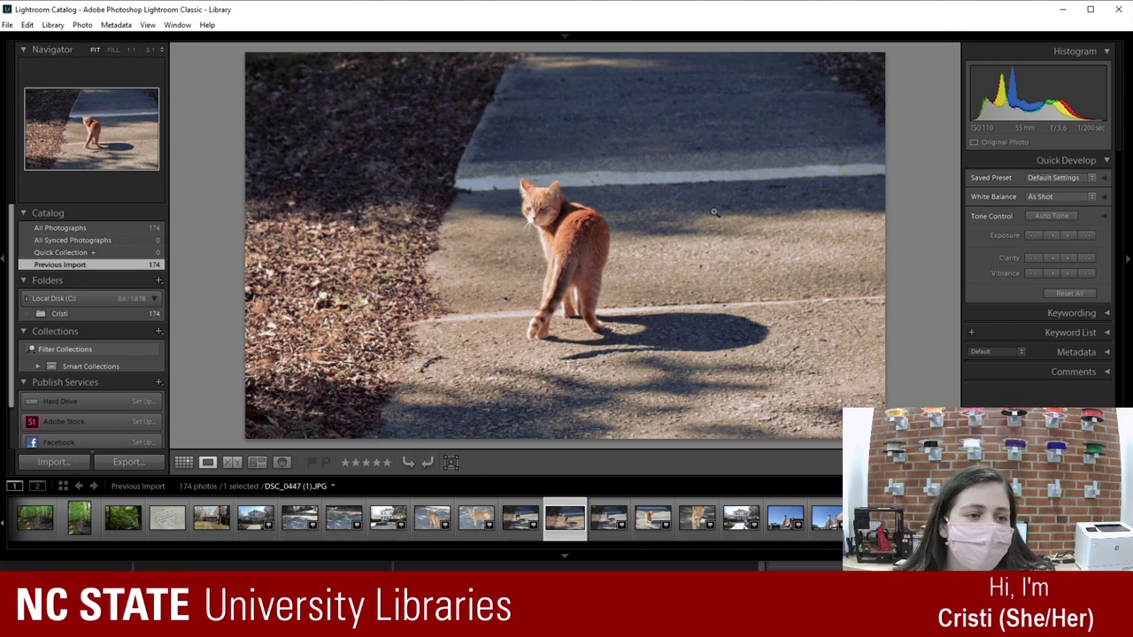
# Step: View the Smart Preview information for the warm-toned cat photo and dismiss it without building a preview
pyautogui.click(1011, 143)
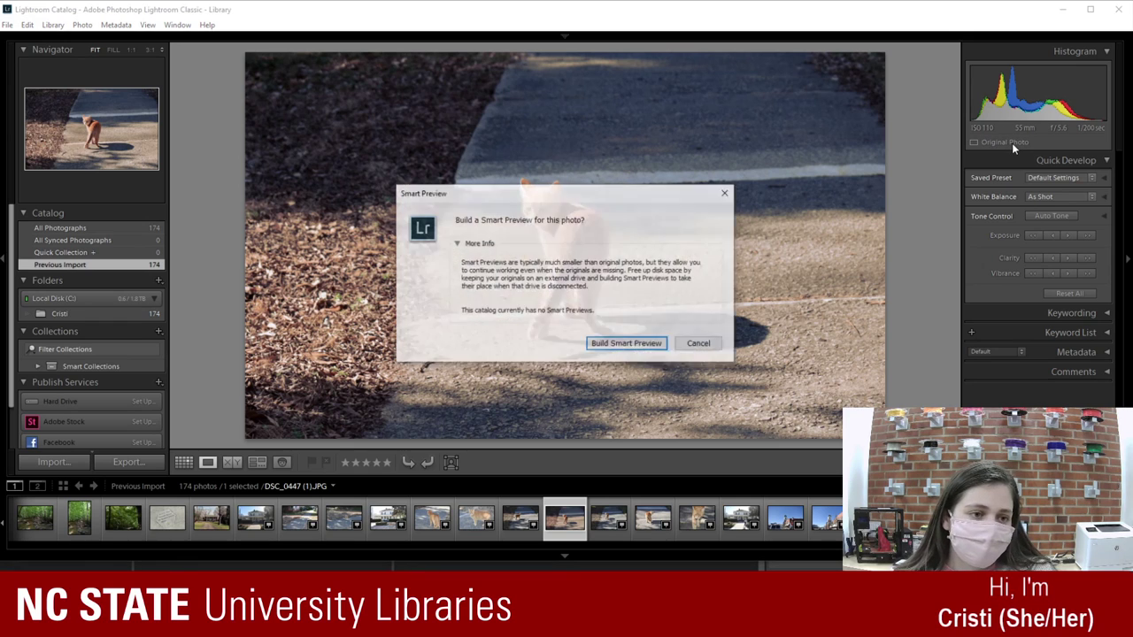
pyautogui.click(725, 193)
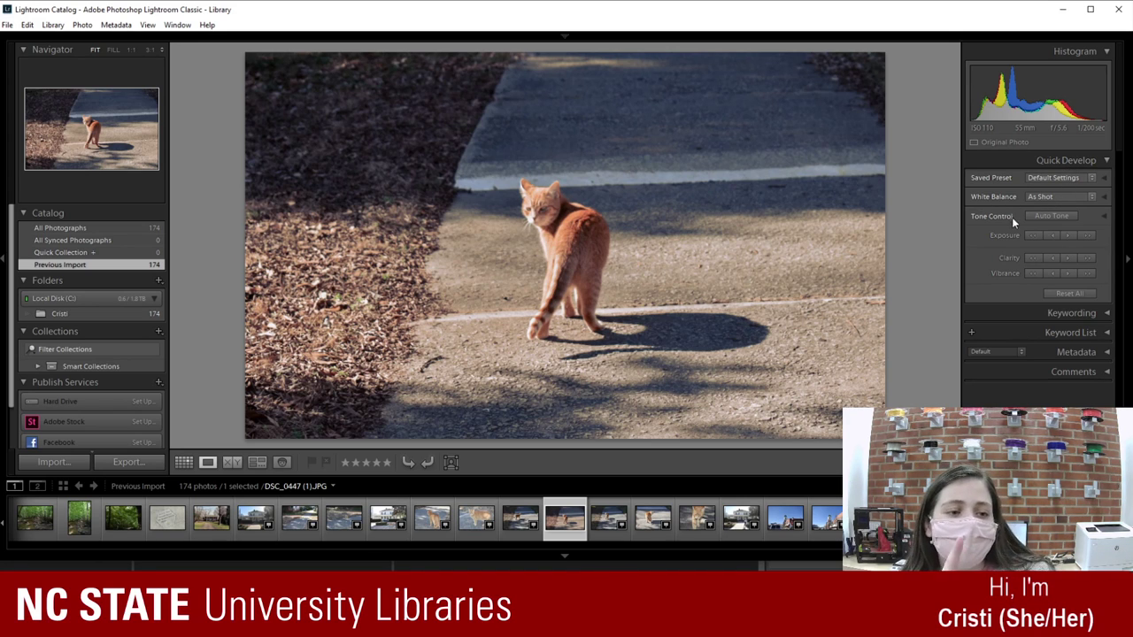
# Step: Try brightening the cat photo by two large exposure increments in Quick Develop and reset all adjustments
pyautogui.click(1085, 235)
pyautogui.click(1086, 234)
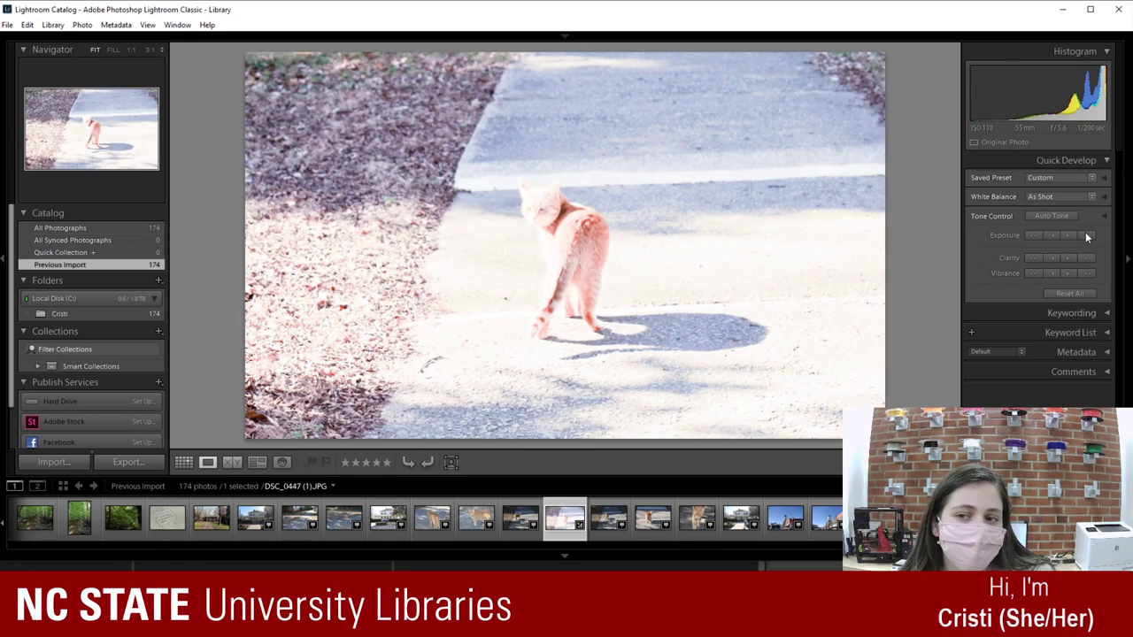
pyautogui.click(1072, 293)
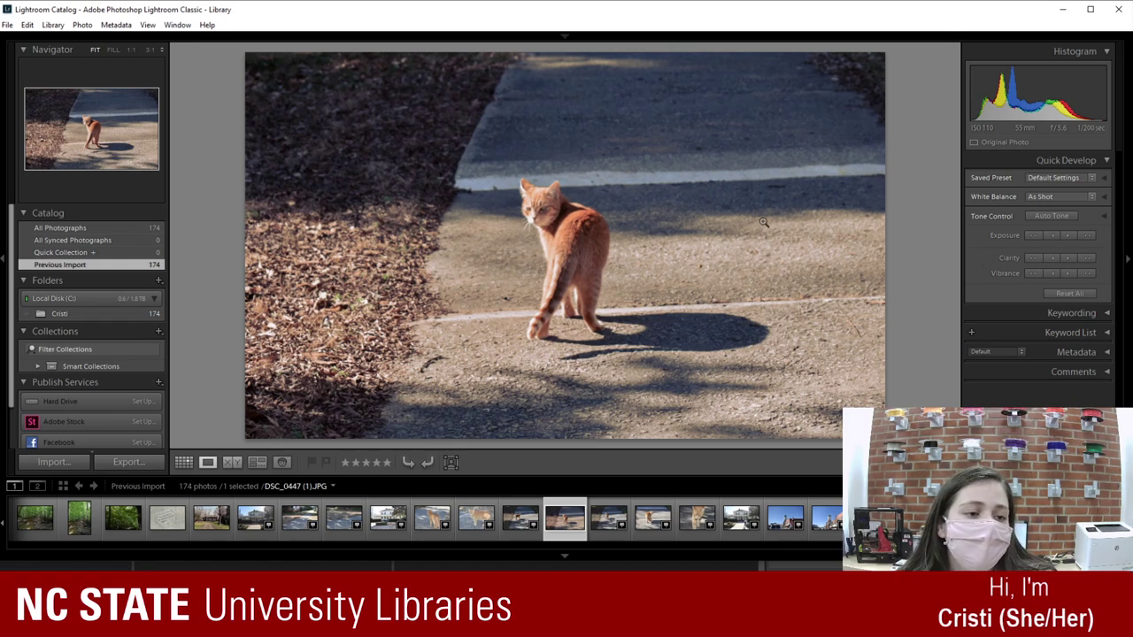
# Step: Collapse Quick Develop and look over the Keywording and Keyword List sections, leaving both collapsed
pyautogui.click(1016, 160)
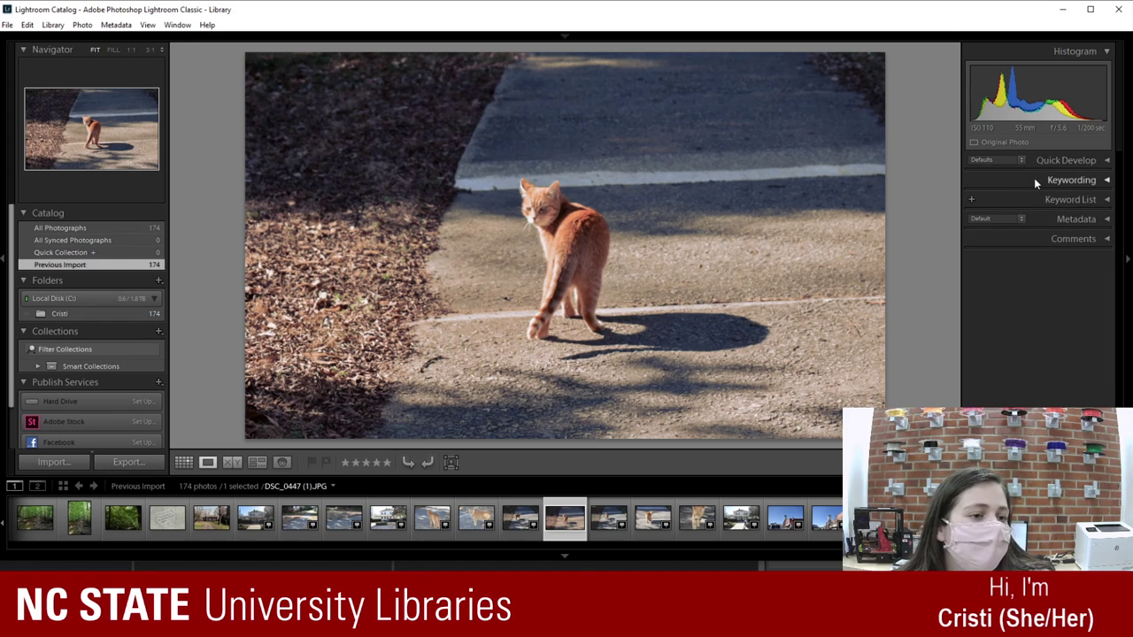
pyautogui.click(1034, 178)
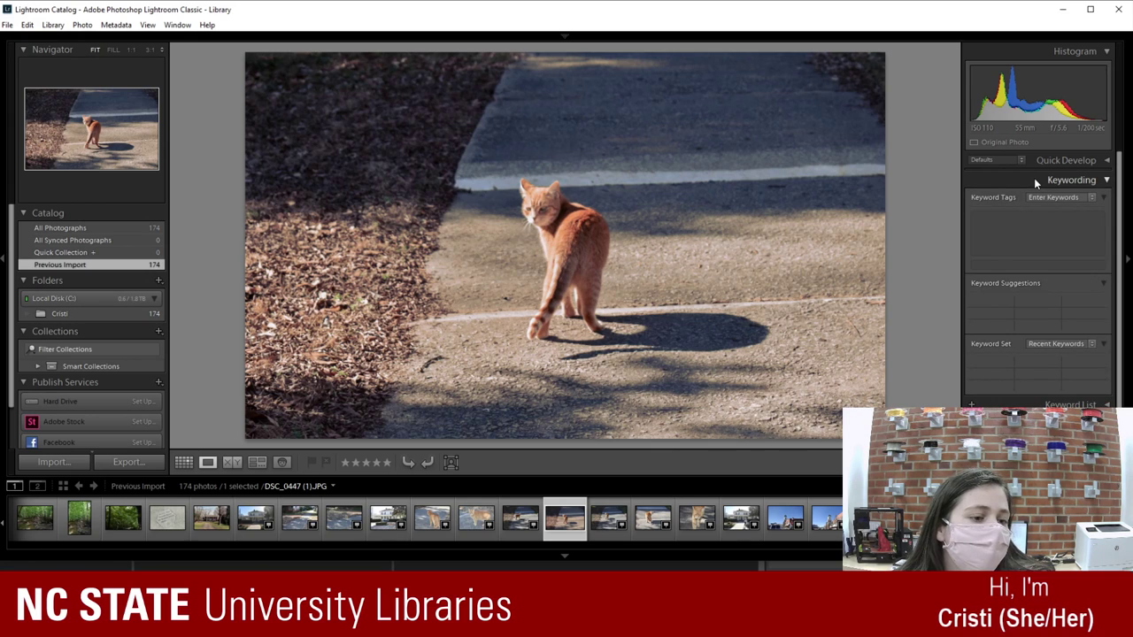
pyautogui.click(1034, 178)
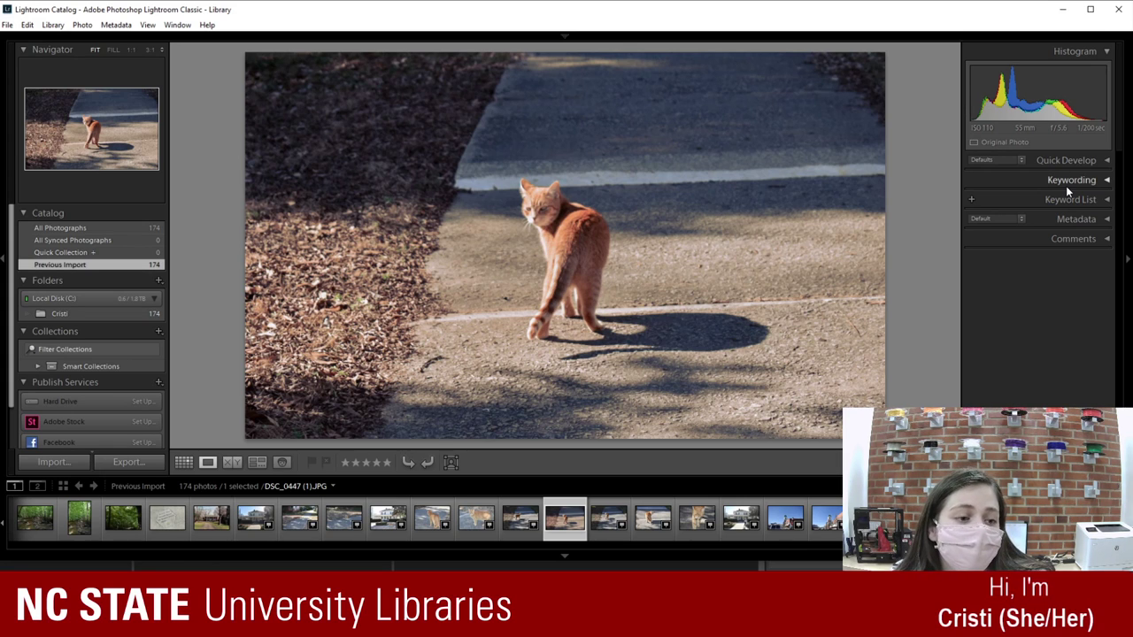
pyautogui.click(1112, 204)
pyautogui.click(1112, 204)
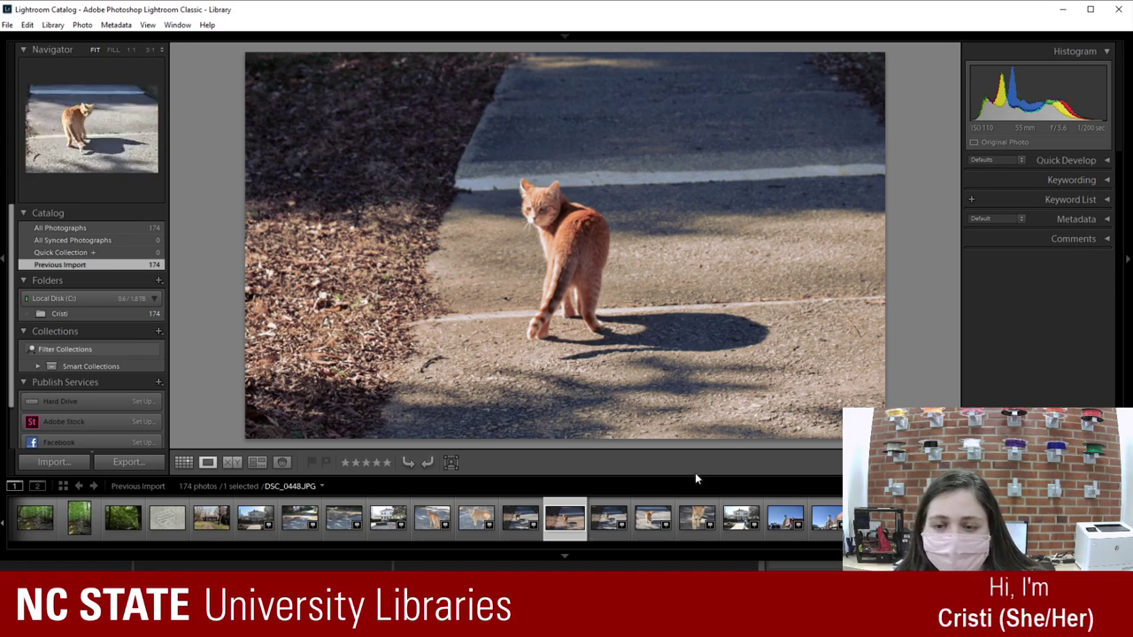
# Step: Examine the cat photo's metadata down to the camera and lens details, and switch the catalog source to All Photographs
pyautogui.click(1072, 218)
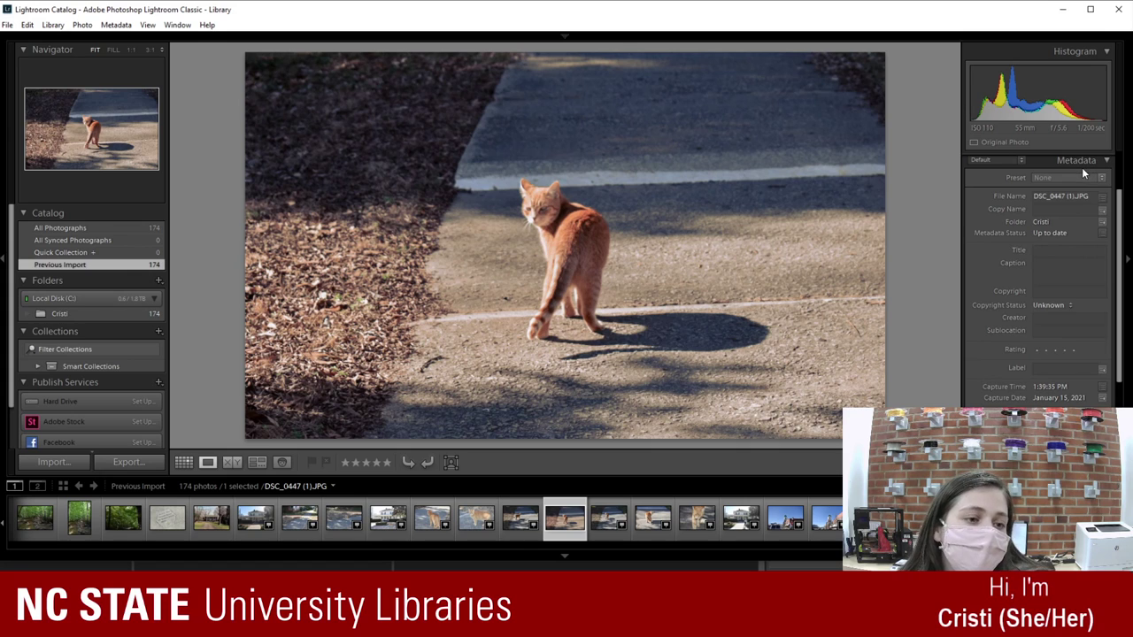
pyautogui.scroll(-3, 1071, 188)
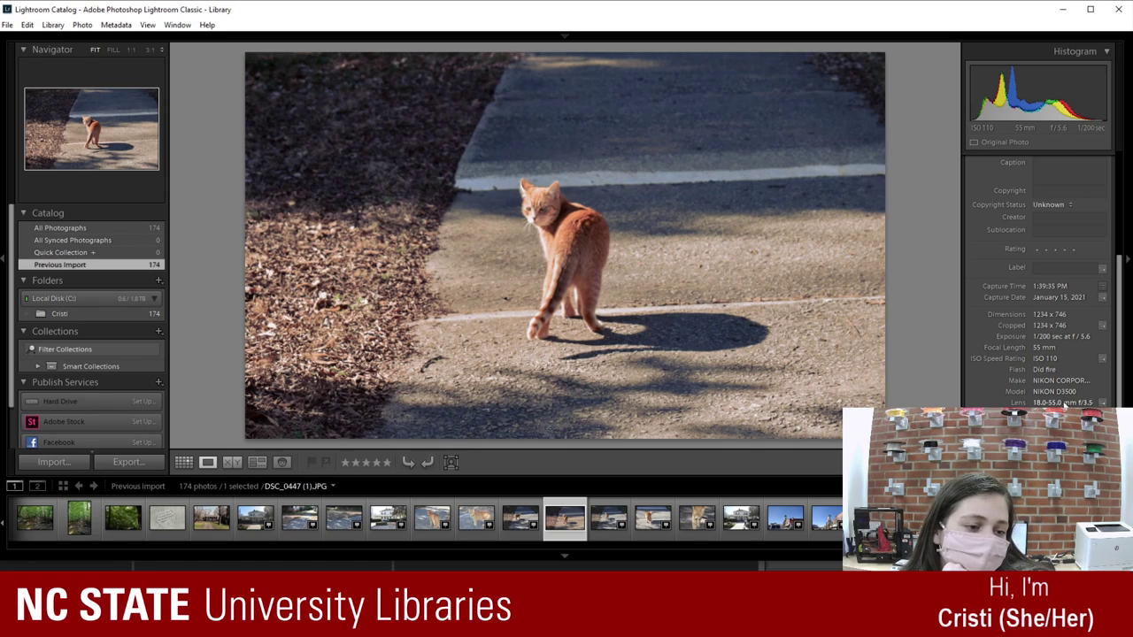
pyautogui.click(60, 227)
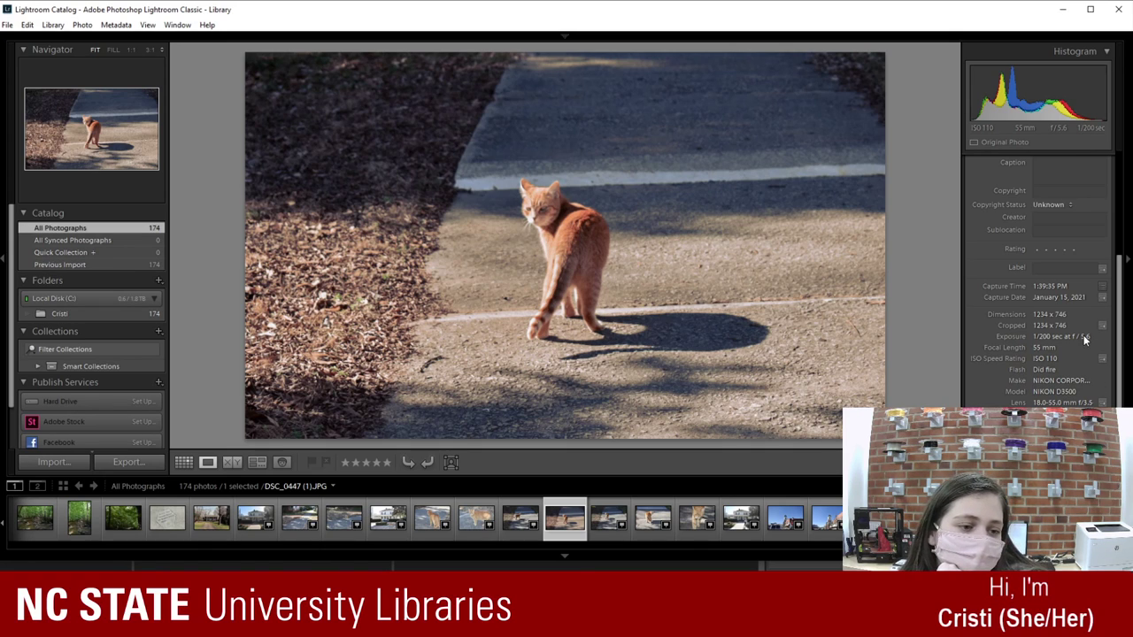
pyautogui.scroll(4, 1076, 292)
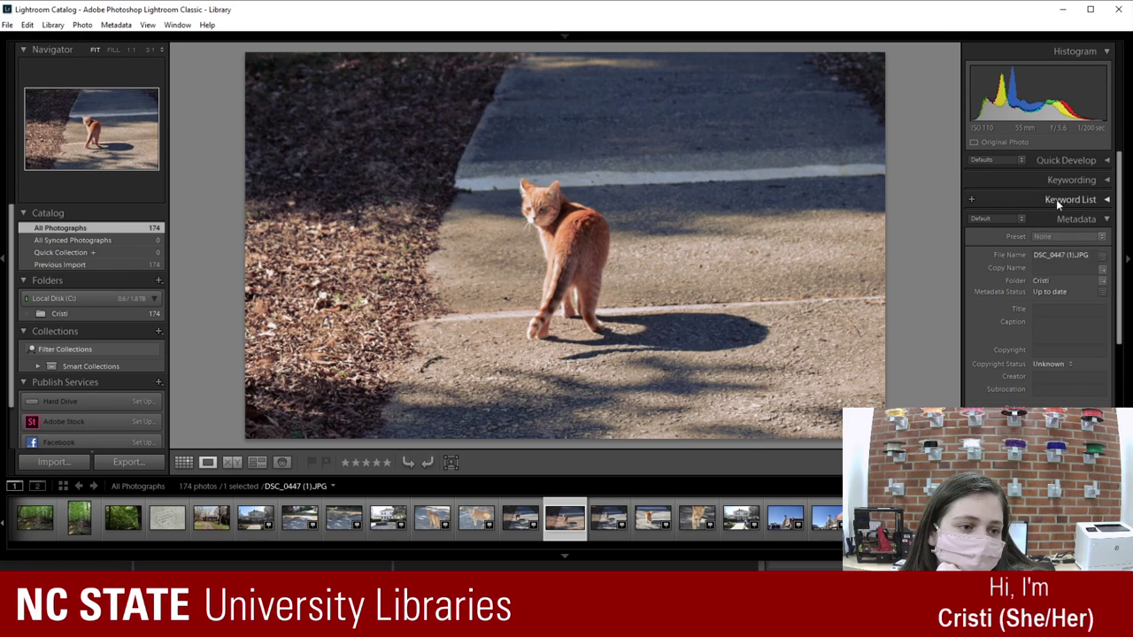
pyautogui.click(1078, 221)
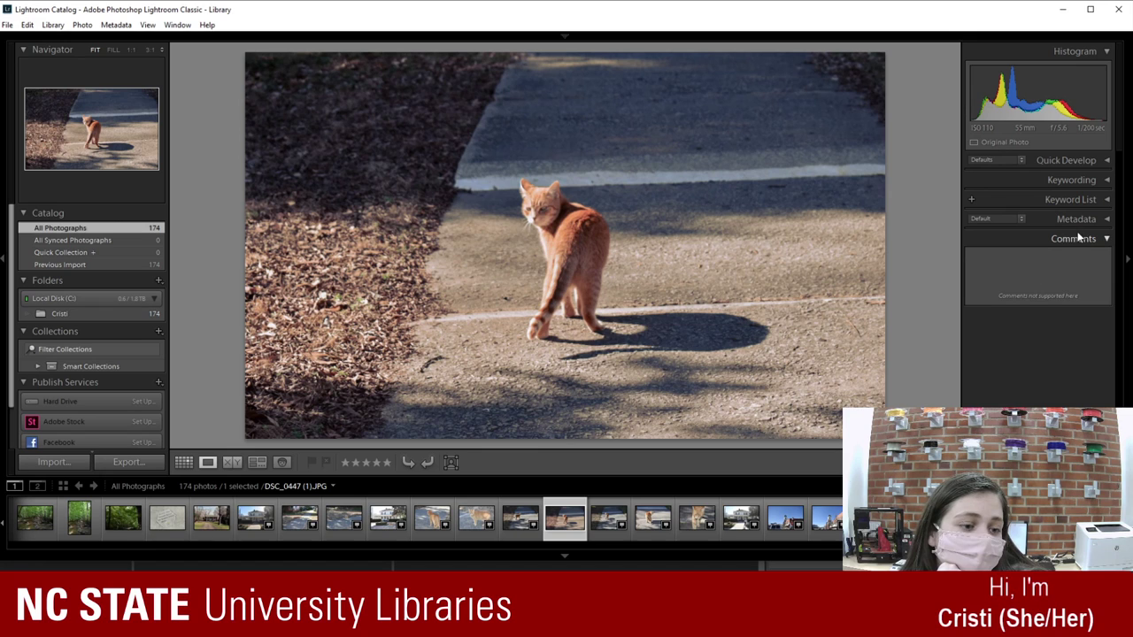
# Step: Close the cat photo's Comments section, and view its Smart Preview information again without building a preview
pyautogui.click(1078, 239)
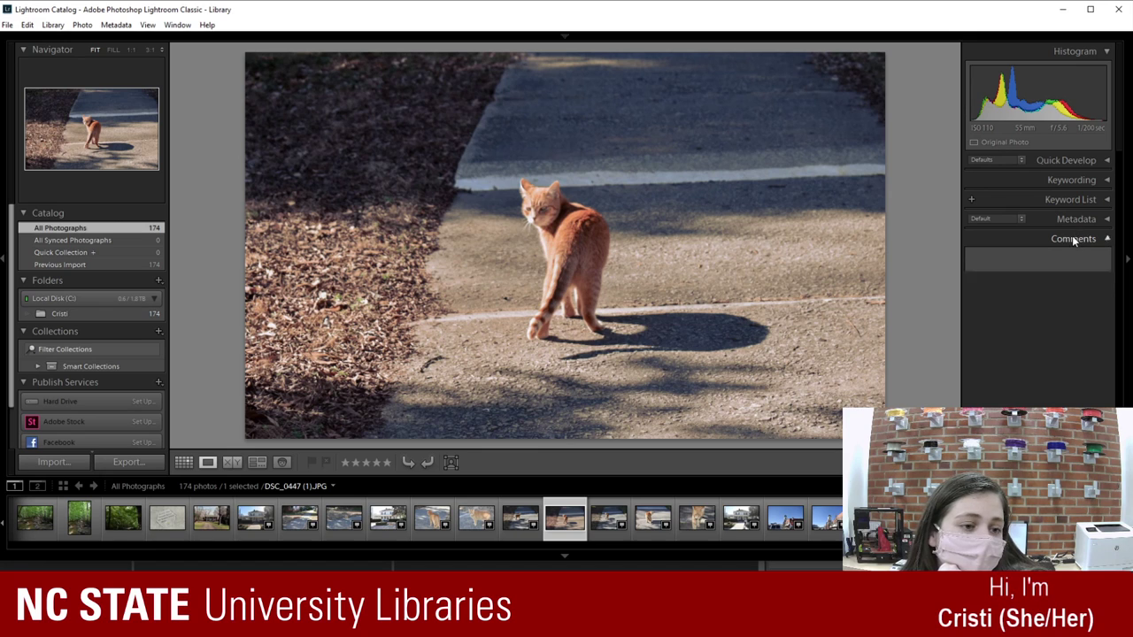
pyautogui.click(1008, 142)
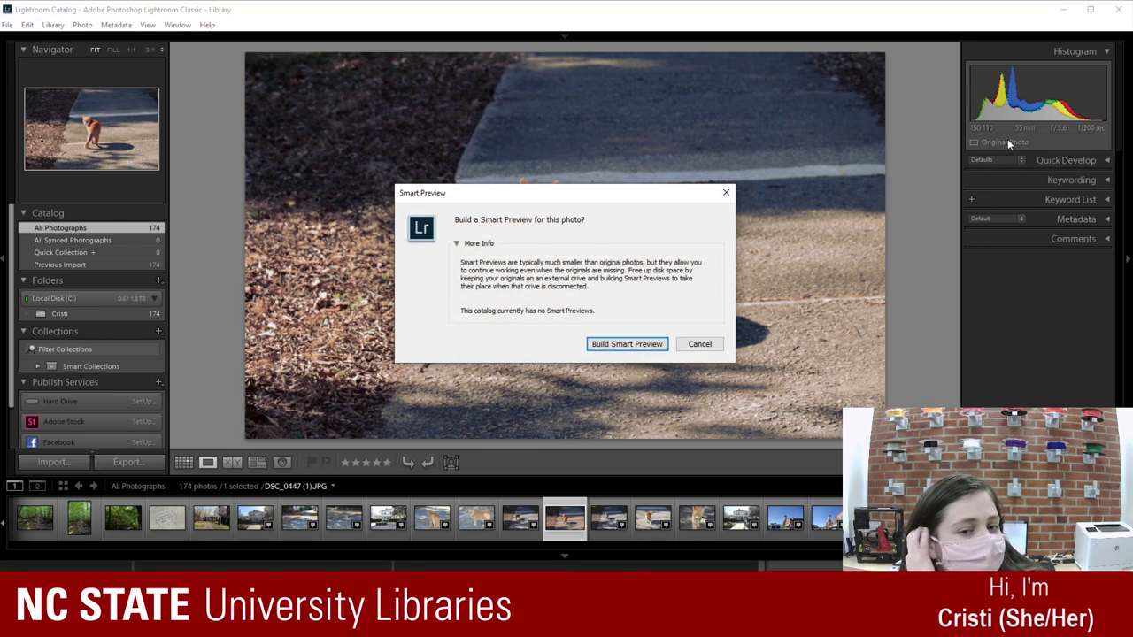
pyautogui.click(726, 192)
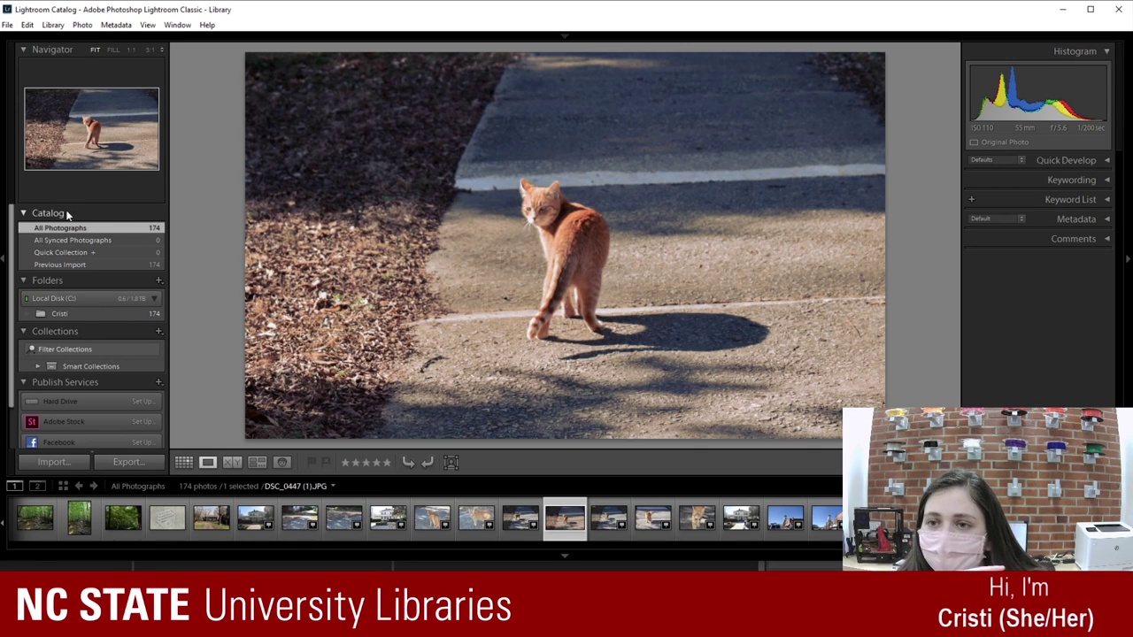
# Step: Collapse the Publish Services section and leave the Folders section expanded
pyautogui.scroll(-2, 66, 212)
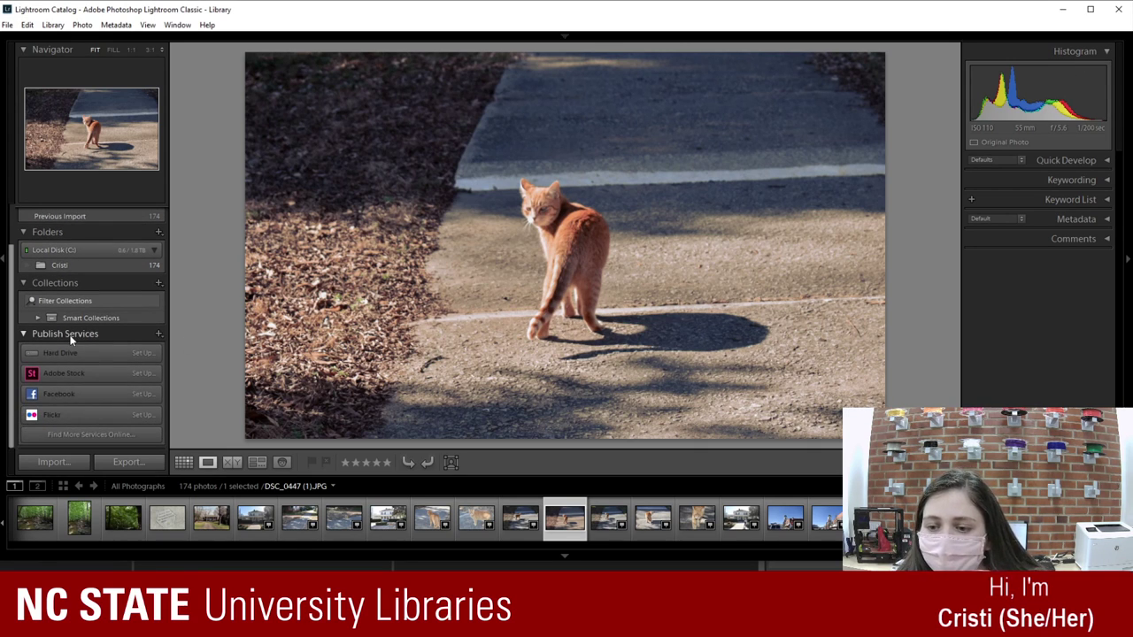
pyautogui.click(71, 336)
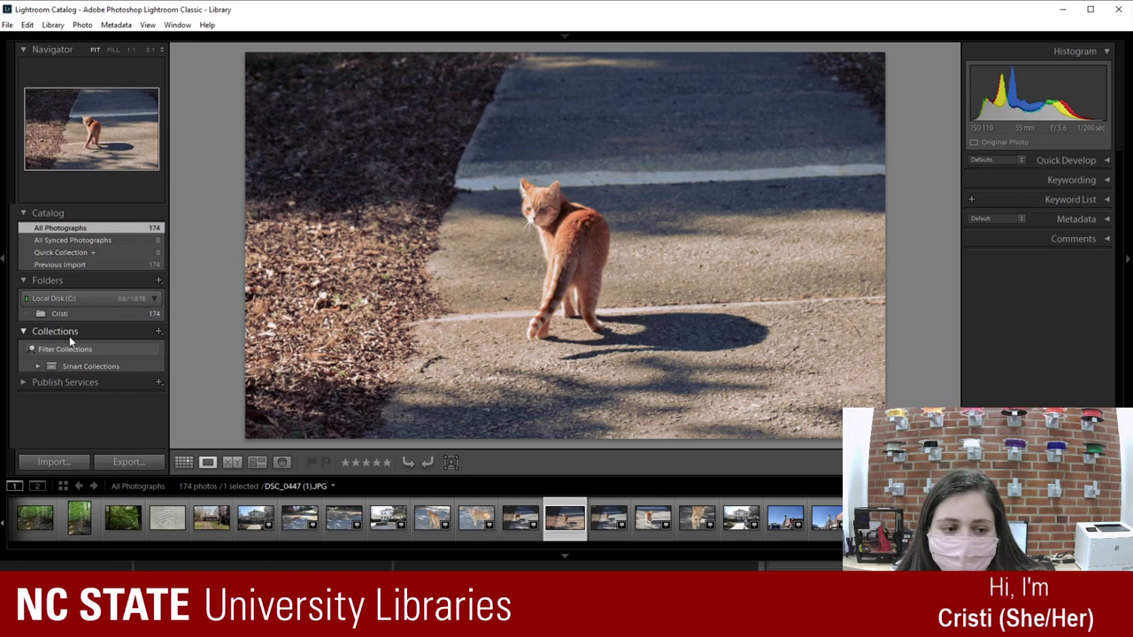
pyautogui.click(65, 279)
pyautogui.click(27, 281)
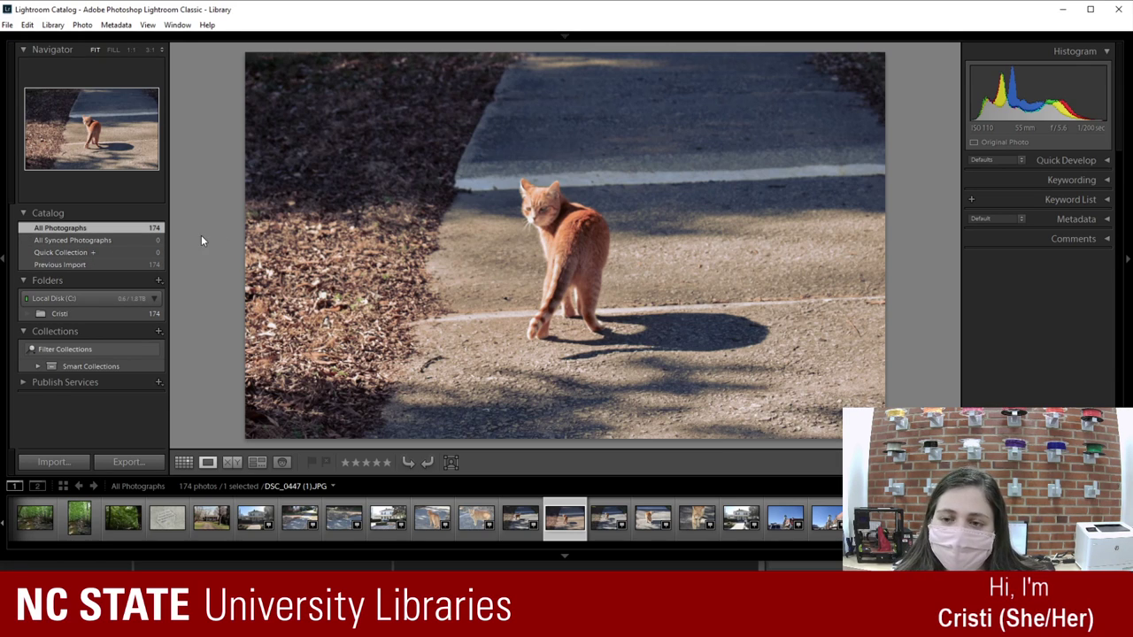
# Step: View the cat photo at the Fill, 1:1 and 3:1 zoom levels and return it to Fit
pyautogui.click(113, 50)
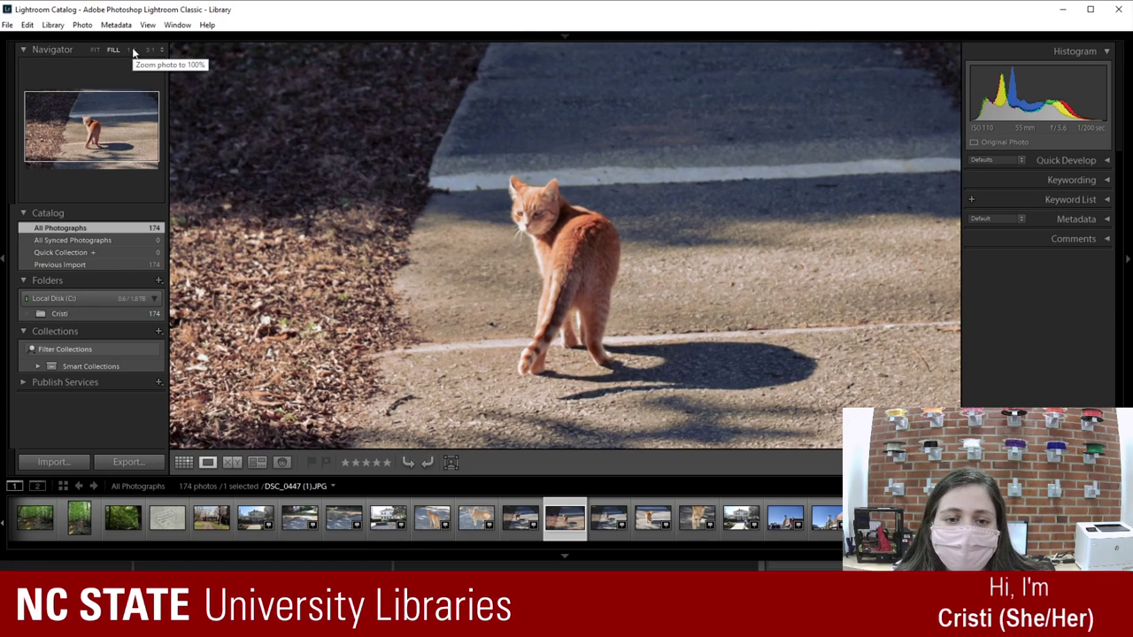
pyautogui.click(131, 51)
pyautogui.click(149, 50)
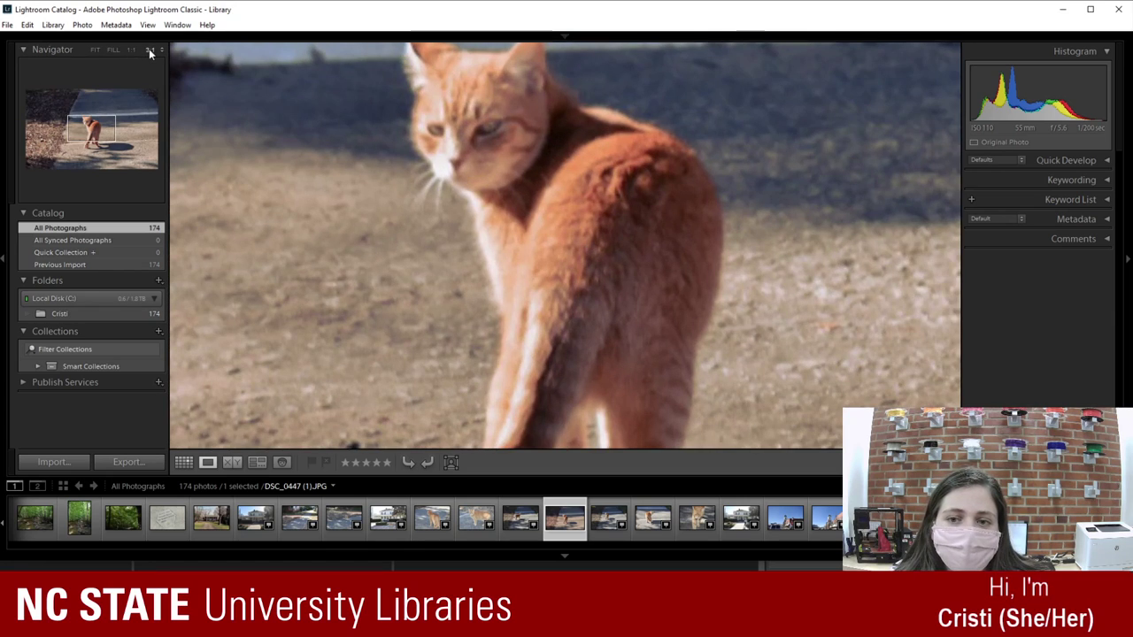
pyautogui.click(95, 49)
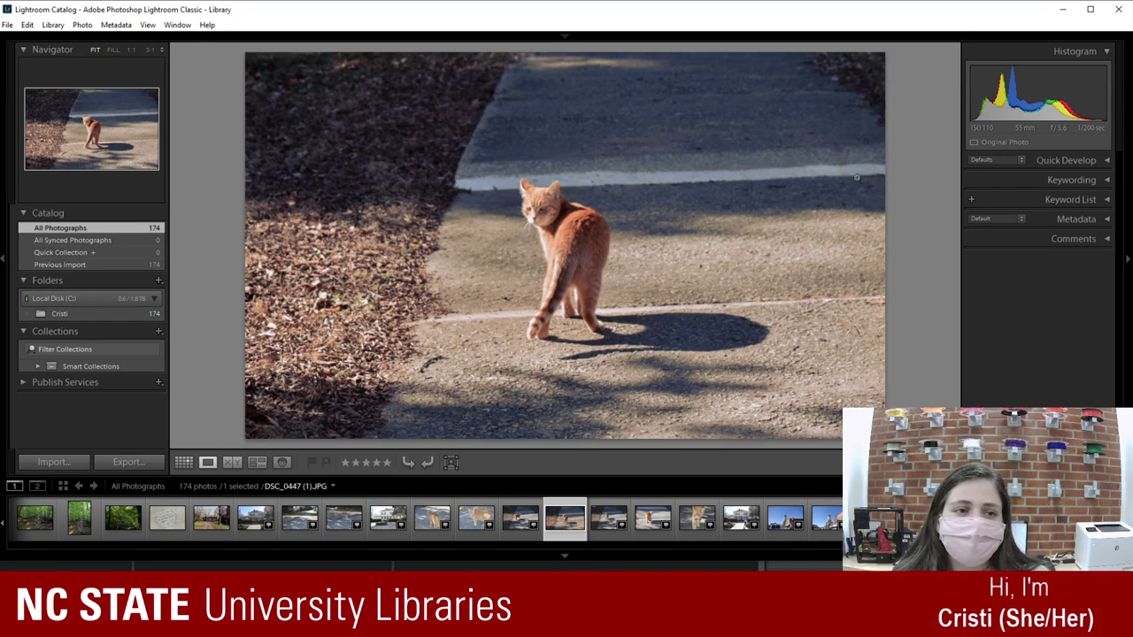
# Step: Show the activity status for Lightroom mobile sync, address lookup and face detection
pyautogui.moveTo(32, 46)
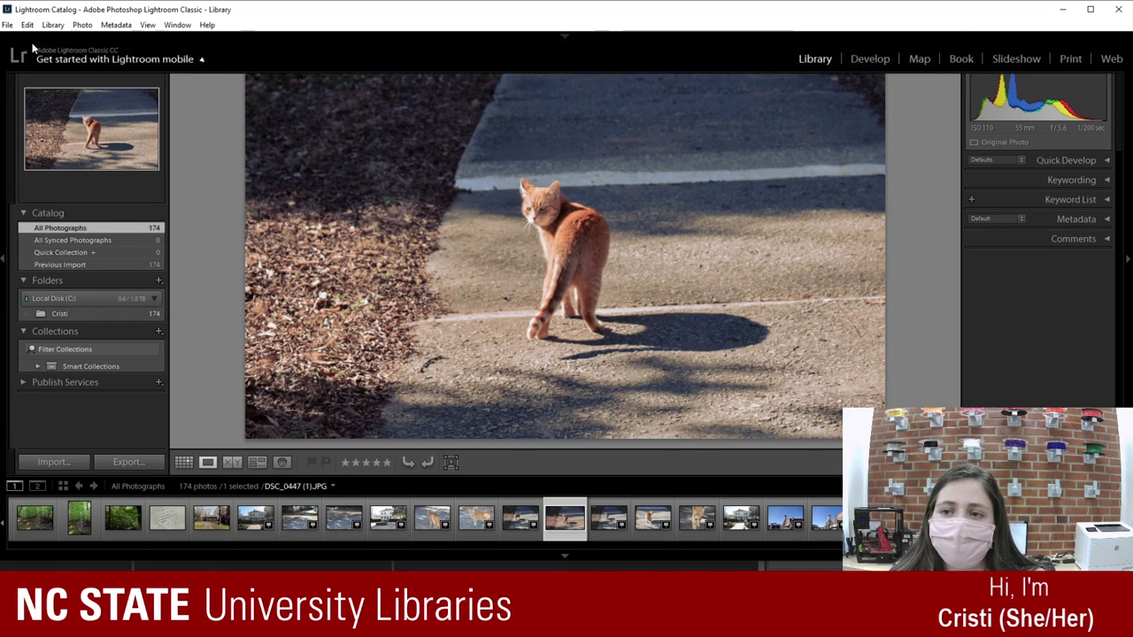
pyautogui.click(168, 59)
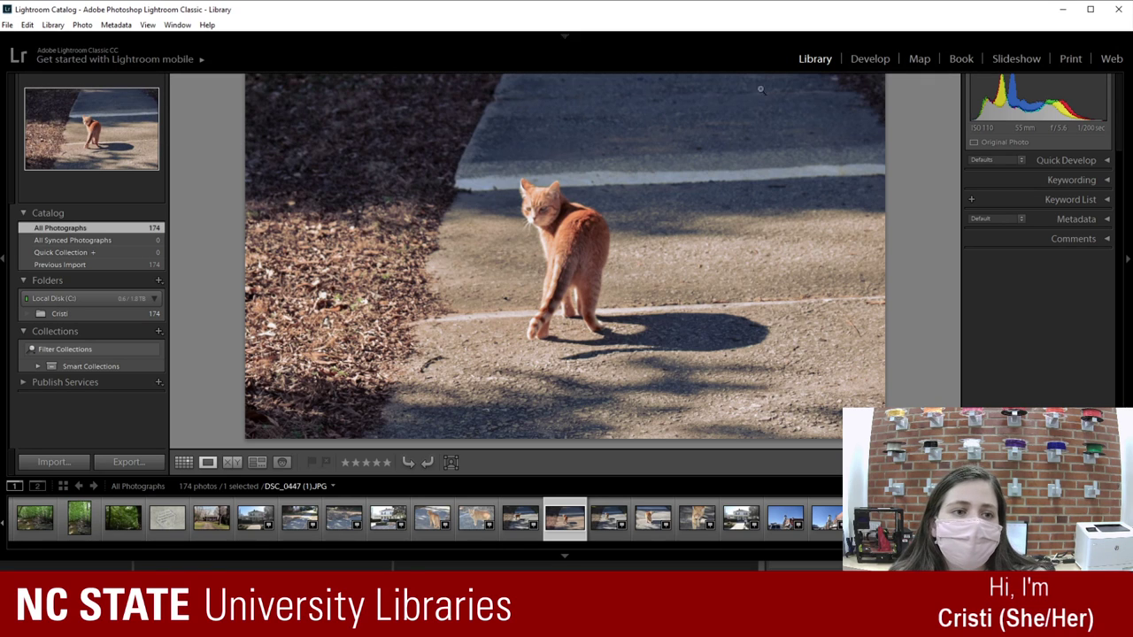
pyautogui.moveTo(21, 40)
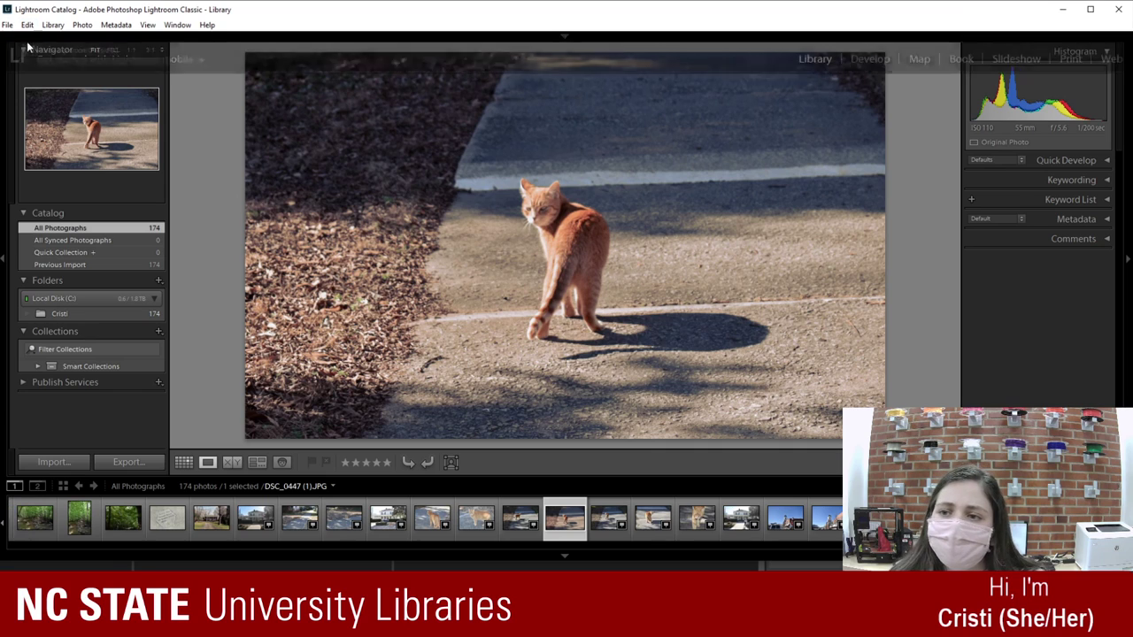
pyautogui.click(182, 62)
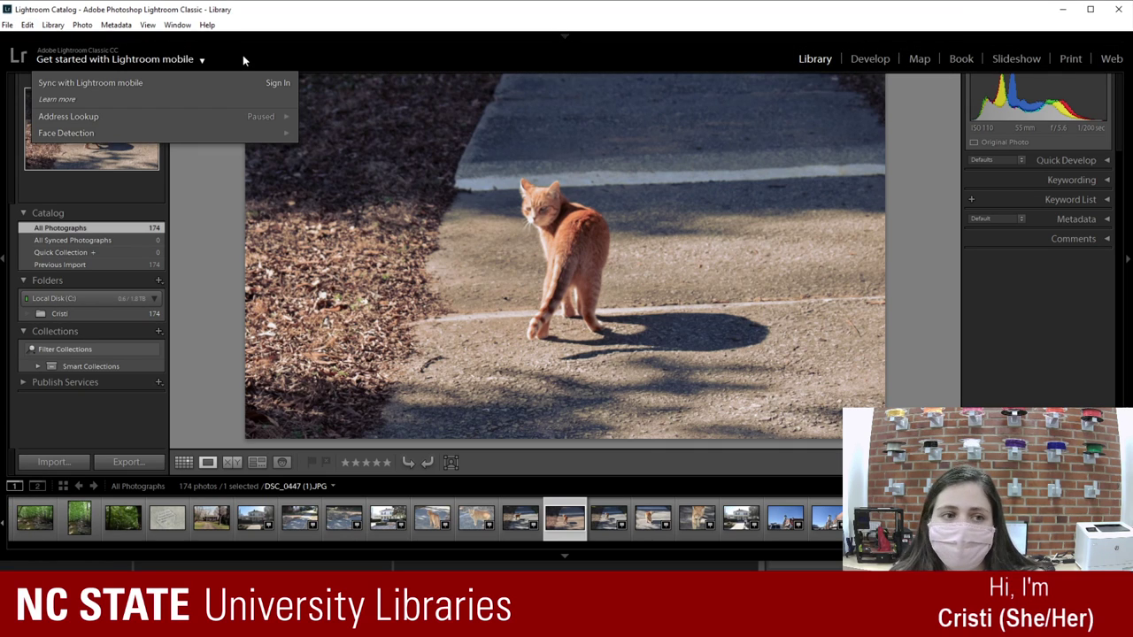
# Step: Close the activity status and look over the Quick Develop controls, leaving that section collapsed
pyautogui.click(21, 43)
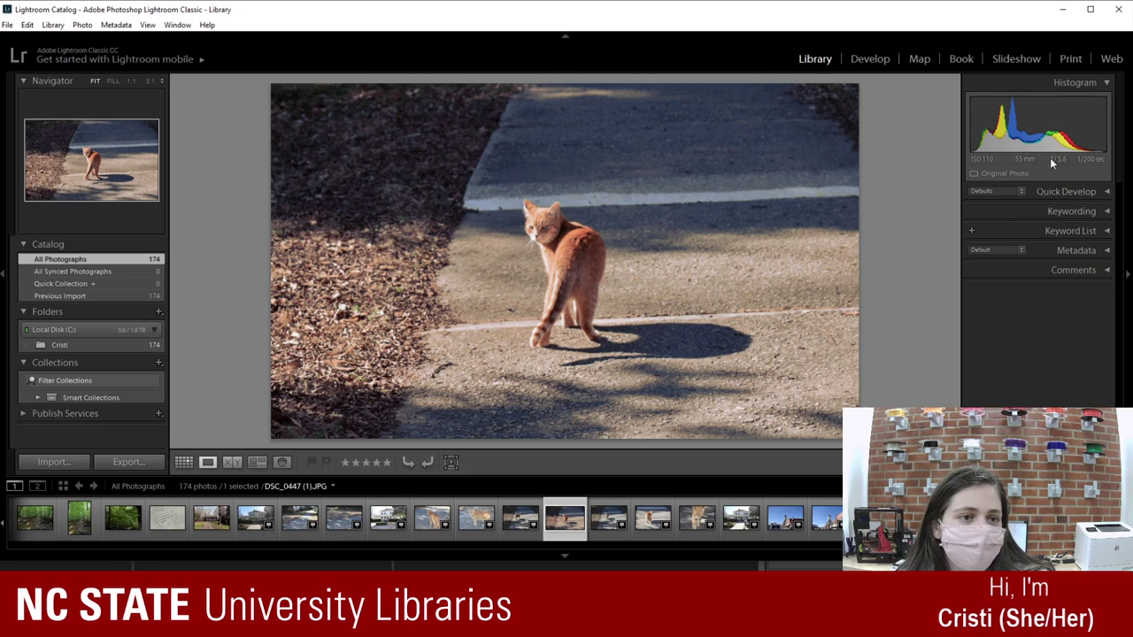
pyautogui.click(1068, 191)
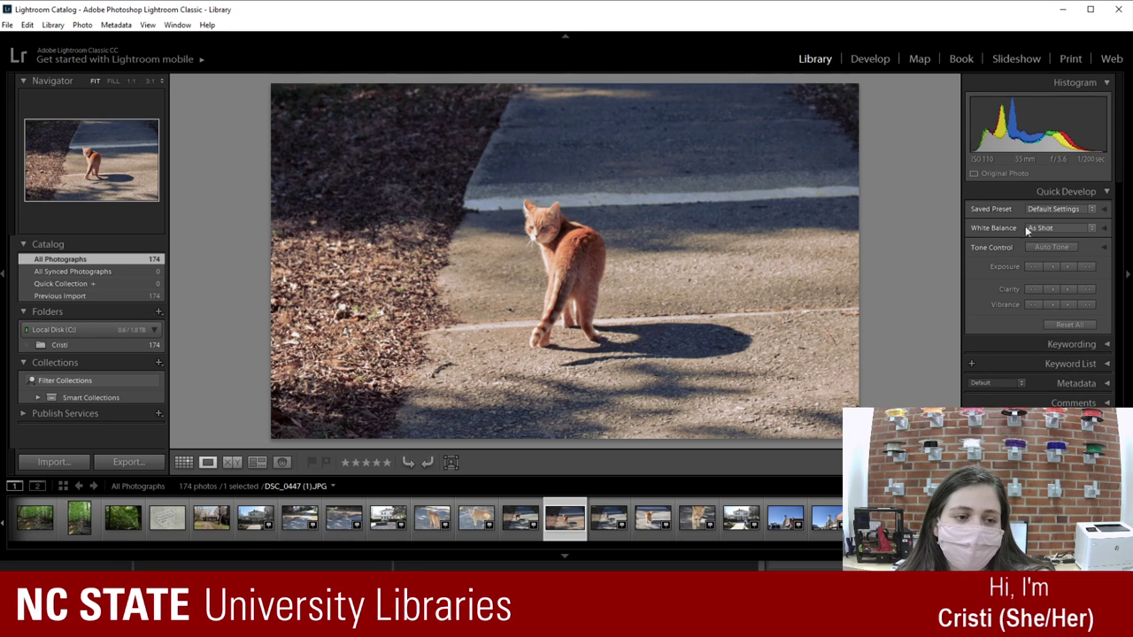
pyautogui.click(1068, 191)
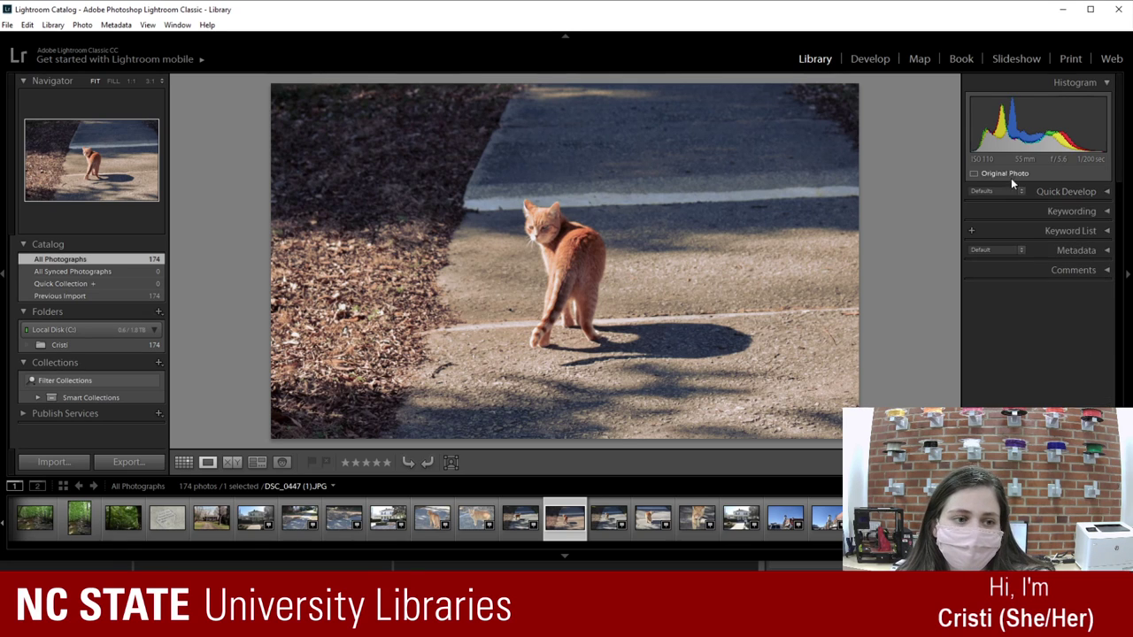
# Step: Open the cat photo in the Develop module, turn off tips and dismiss the introductory tour
pyautogui.click(869, 58)
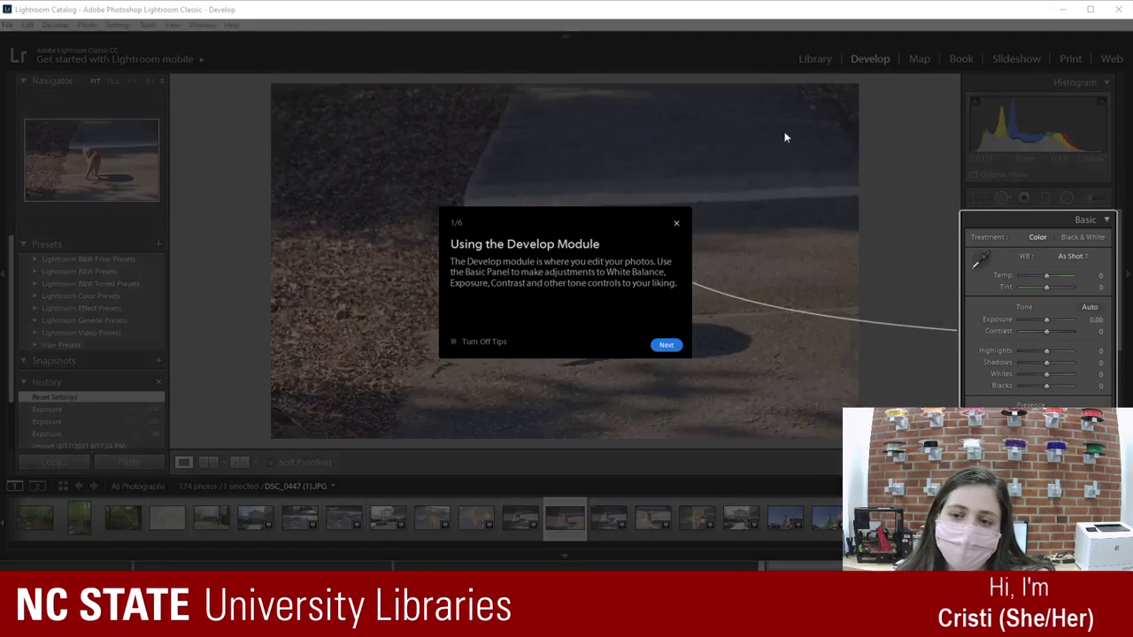
pyautogui.click(490, 342)
pyautogui.click(666, 344)
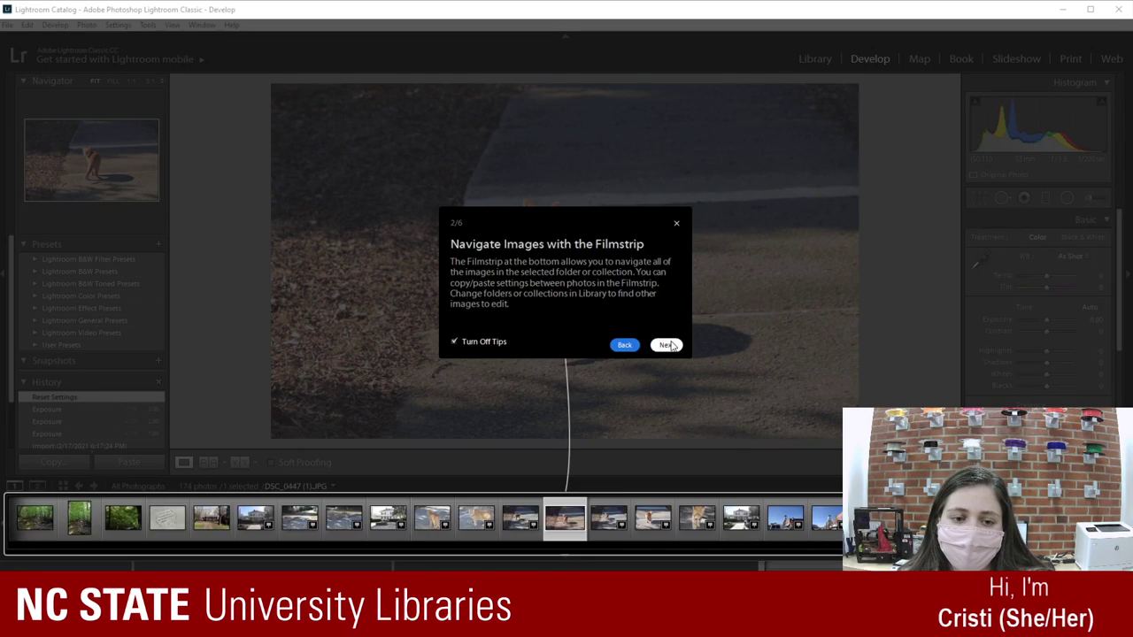
pyautogui.click(666, 345)
pyautogui.click(666, 344)
pyautogui.click(677, 224)
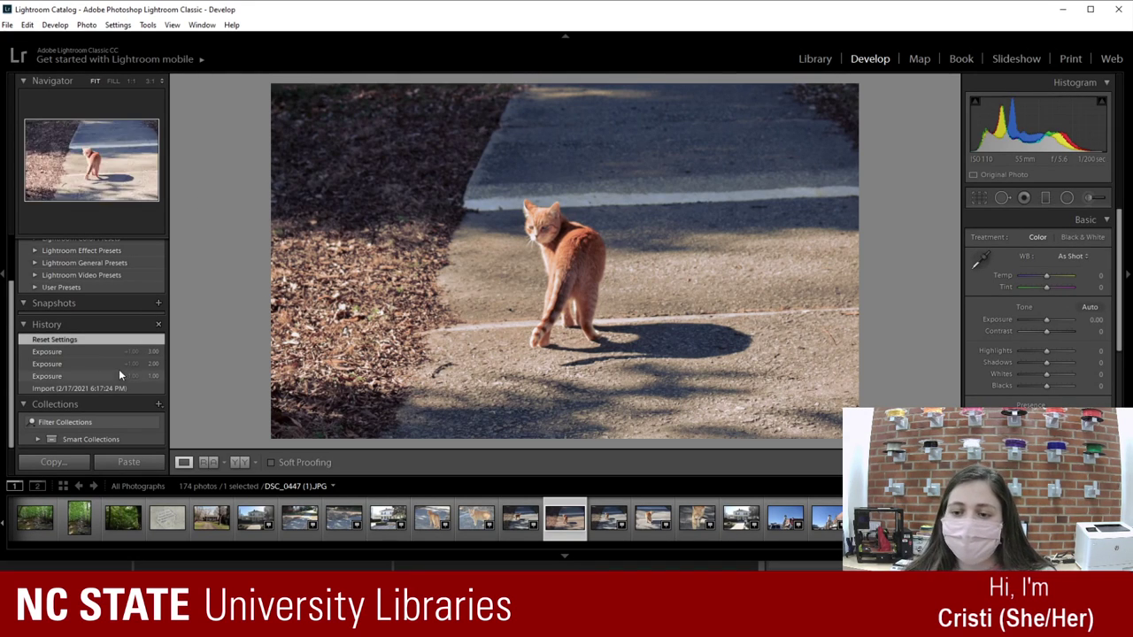
# Step: View the cat photo's 3.00 and 2.00 Exposure history states, and return it to the Reset Settings state
pyautogui.scroll(1, 124, 353)
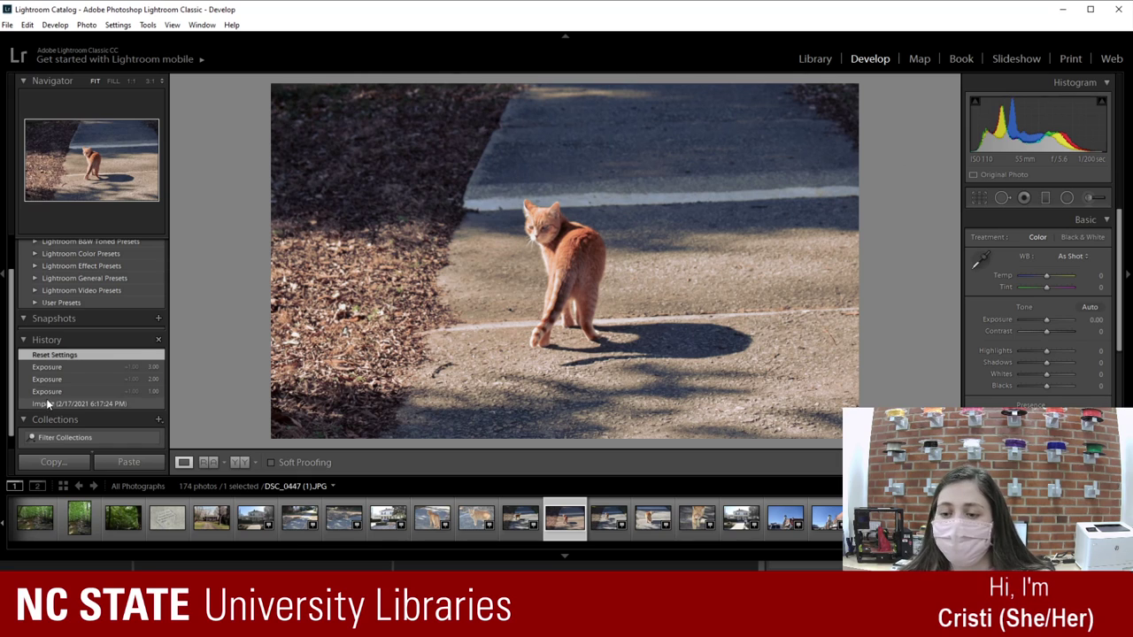
pyautogui.click(90, 368)
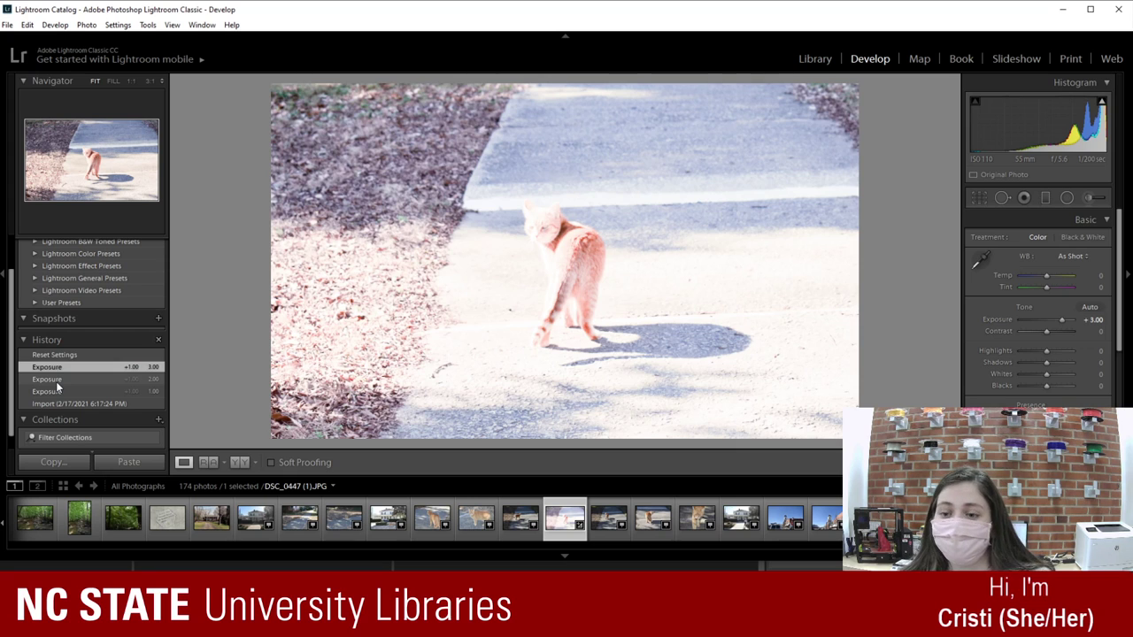
pyautogui.click(59, 381)
pyautogui.click(68, 356)
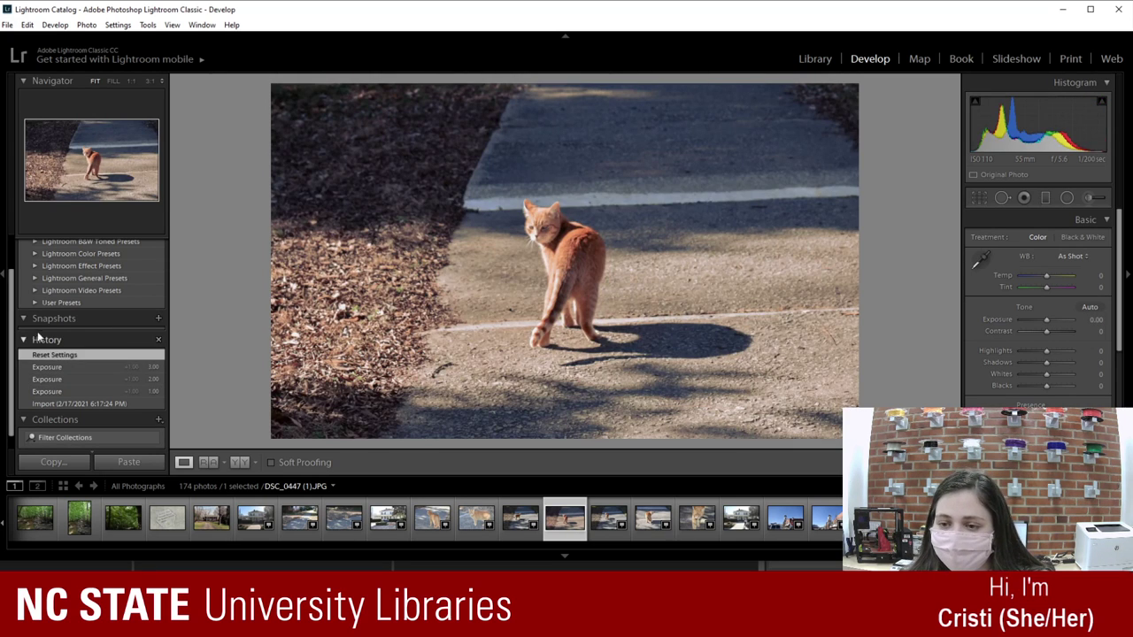
# Step: Apply the B&W Contrast High preset to the cat photo and view it at the Fill zoom level
pyautogui.scroll(1, 111, 304)
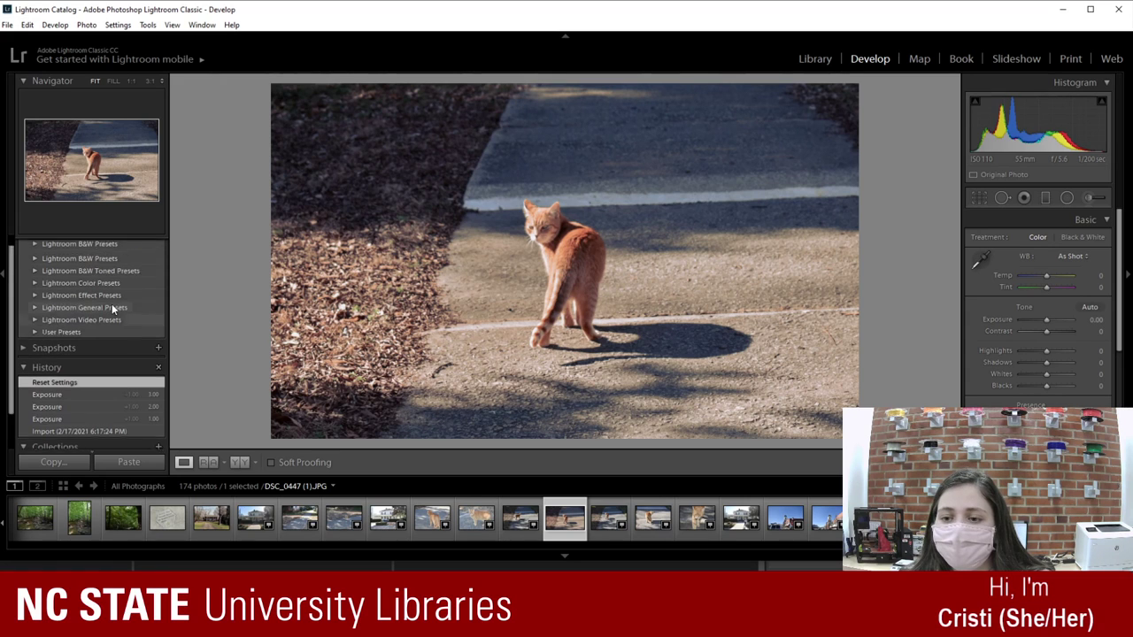
pyautogui.scroll(-2, 110, 305)
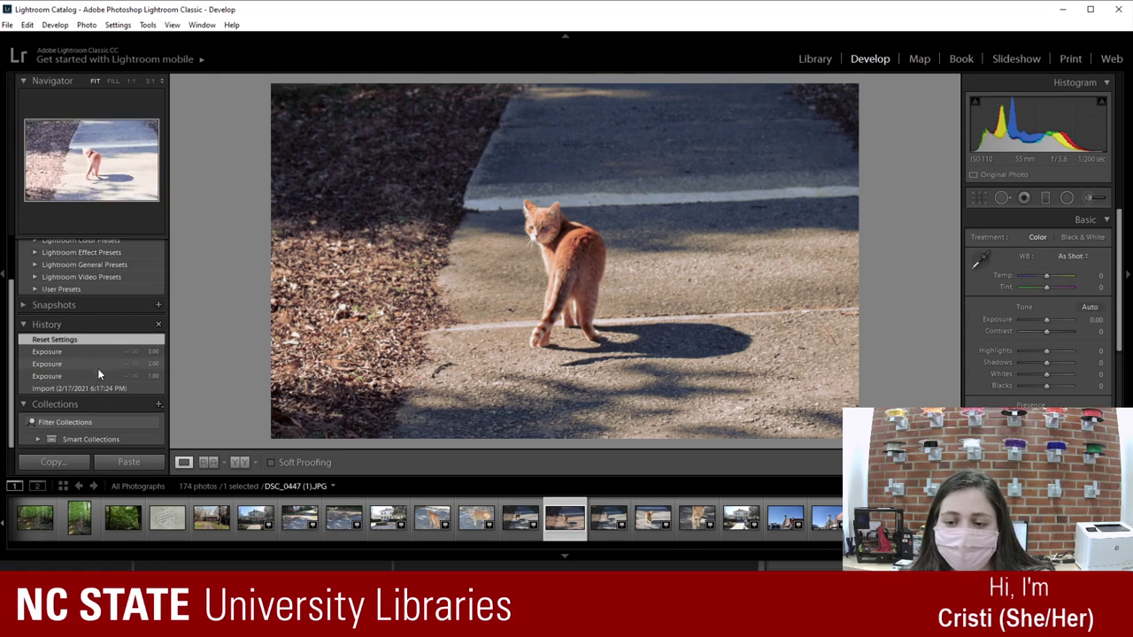
pyautogui.scroll(2, 84, 397)
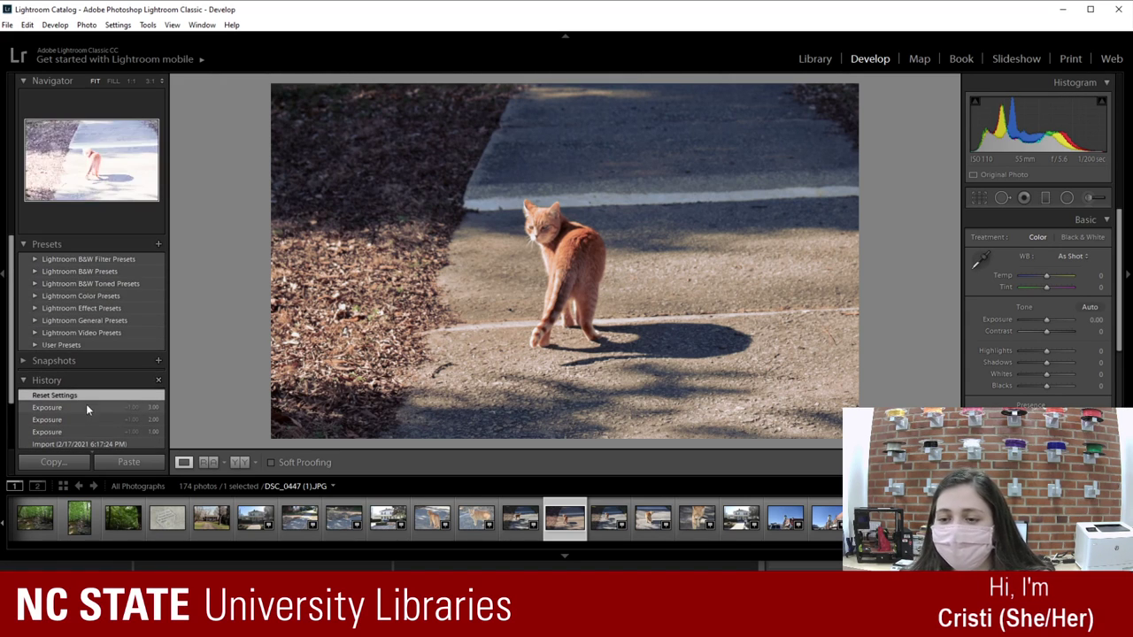
pyautogui.click(36, 271)
pyautogui.click(126, 284)
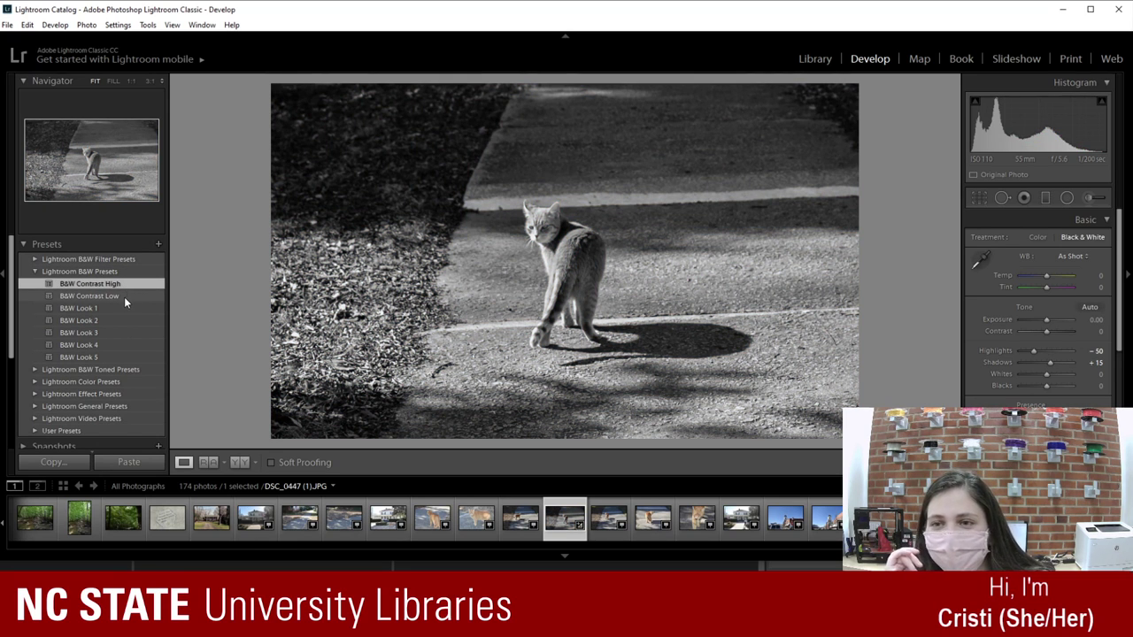
pyautogui.click(113, 81)
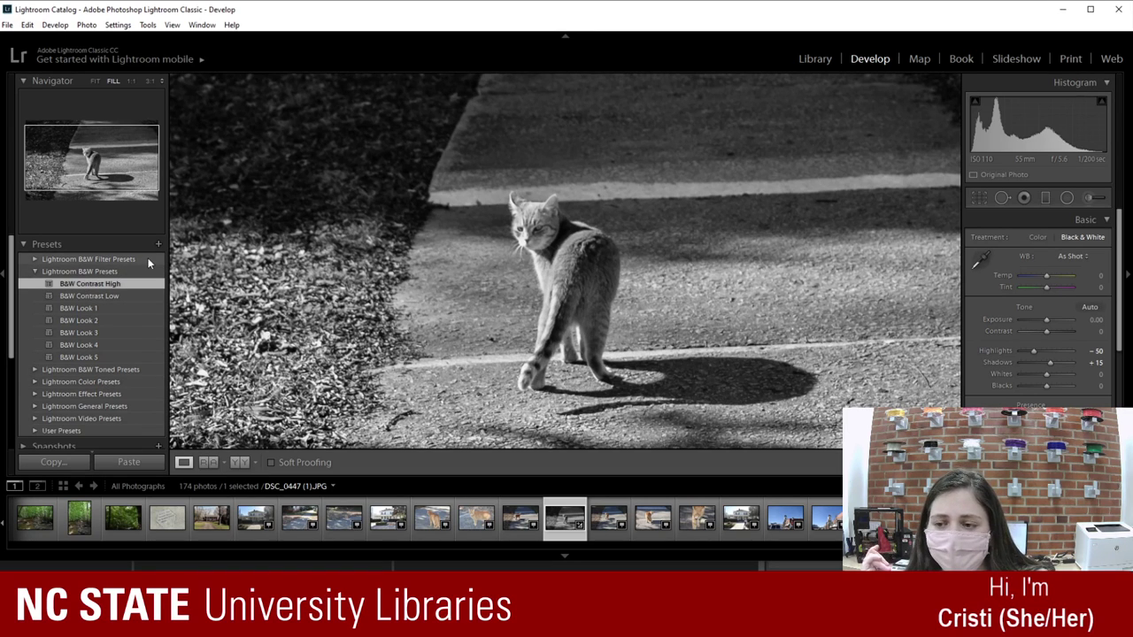
# Step: Try the B&W Contrast Low and B&W Look 1 to 5 presets on the cat photo
pyautogui.click(119, 295)
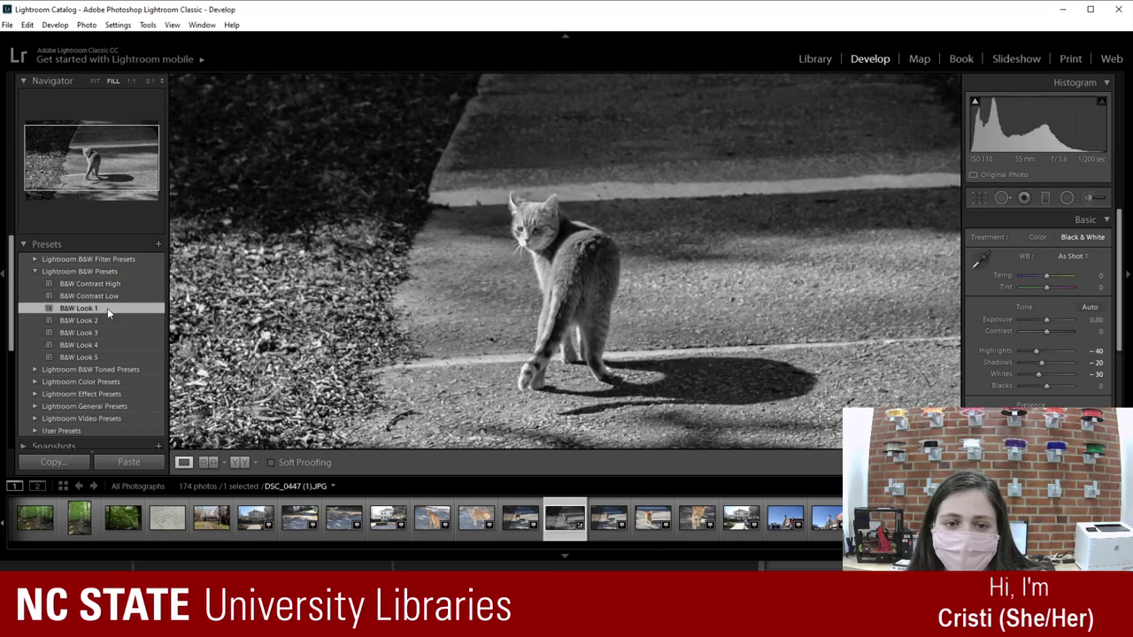
pyautogui.click(114, 325)
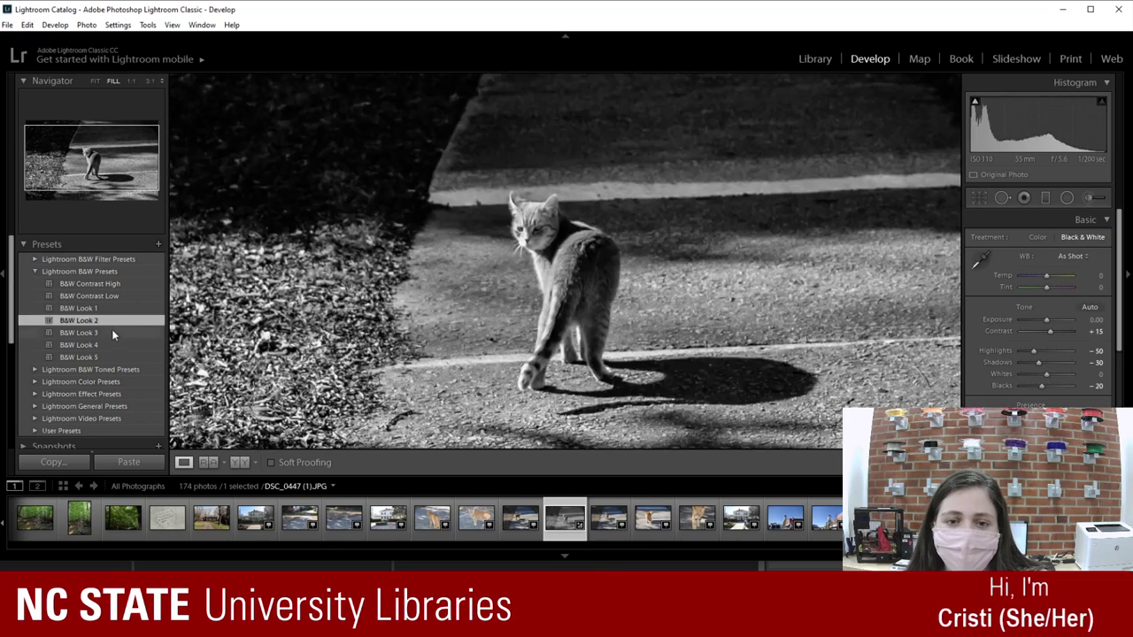
pyautogui.click(112, 332)
pyautogui.click(109, 344)
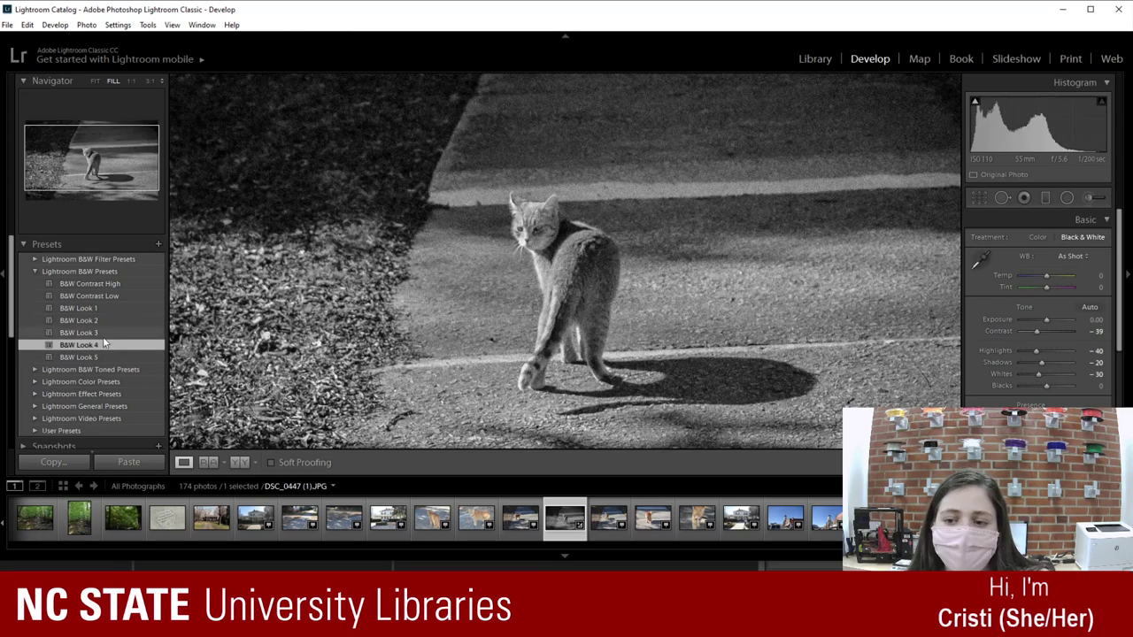
pyautogui.click(106, 333)
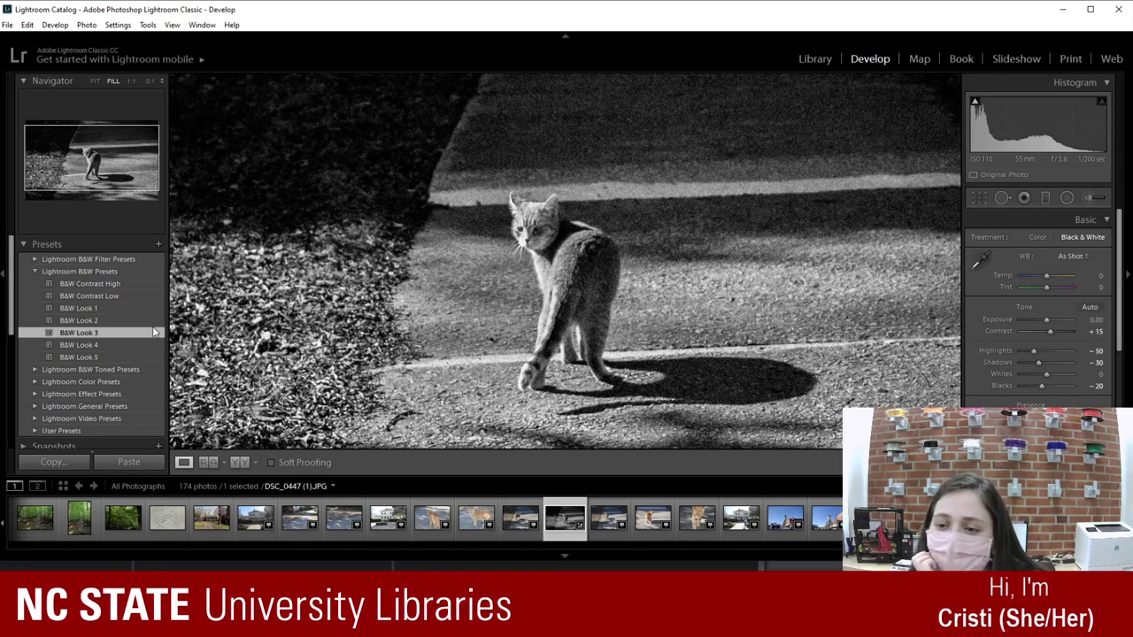
pyautogui.click(125, 356)
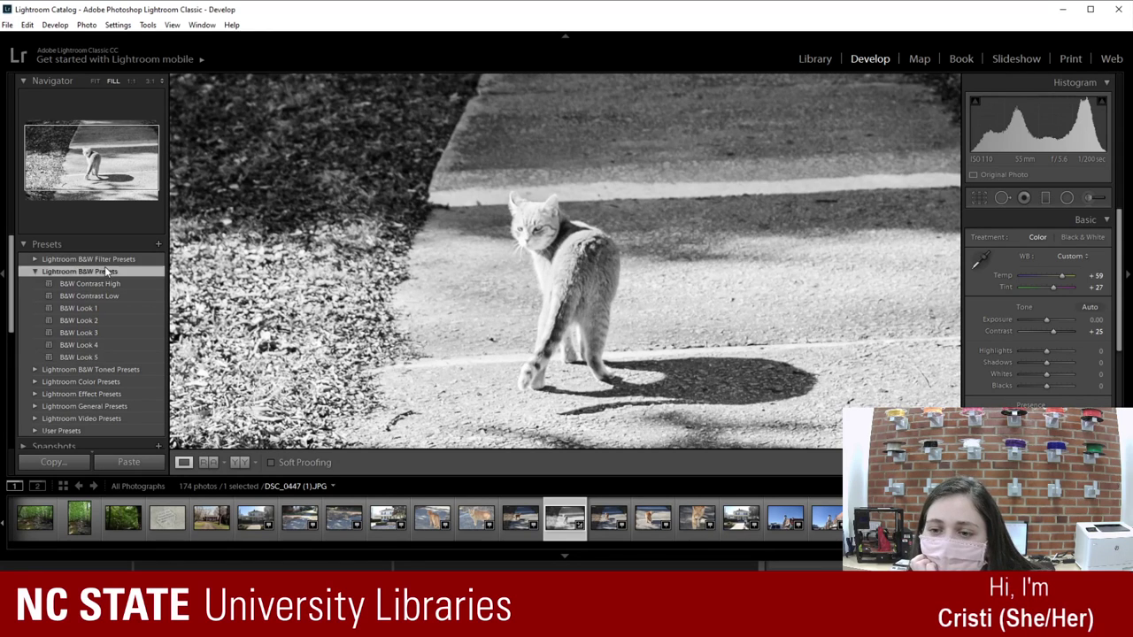
# Step: Try the Blue Hi-Contrast, Infrared, Orange, Red, Red Hi-Contrast and Yellow filter presets, and collapse the B&W Filter Presets group
pyautogui.click(33, 260)
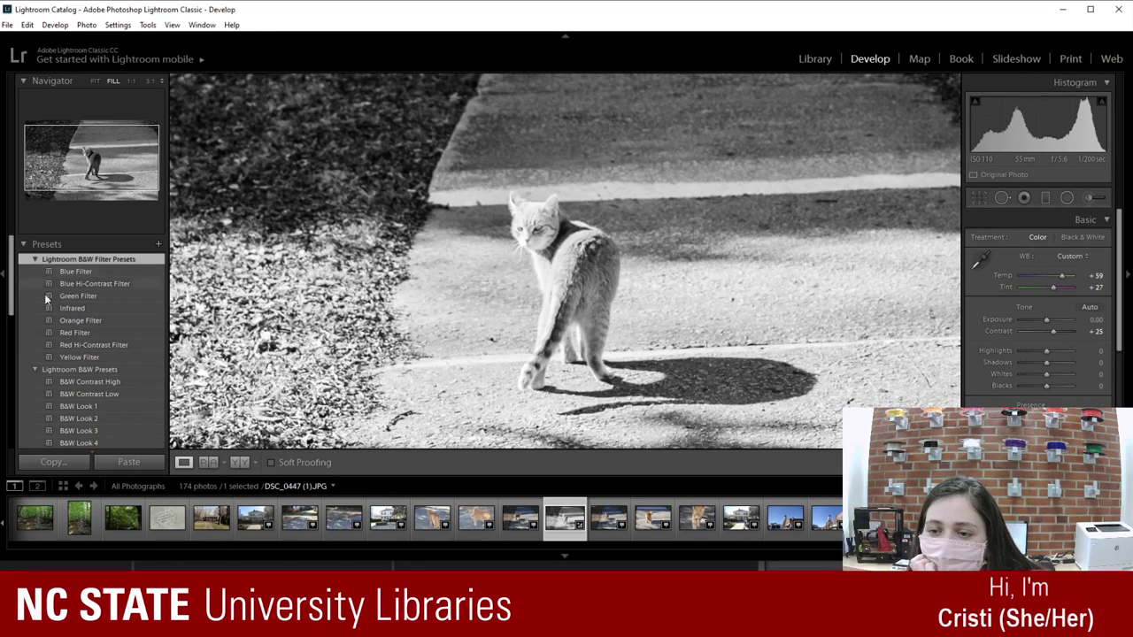
pyautogui.click(100, 282)
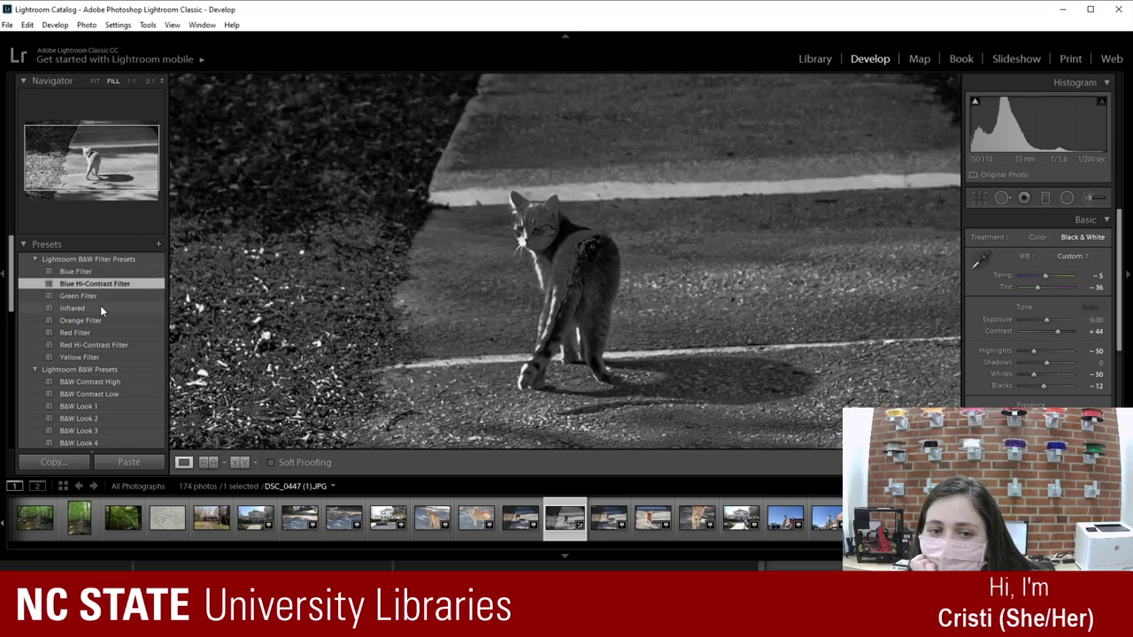
pyautogui.click(100, 308)
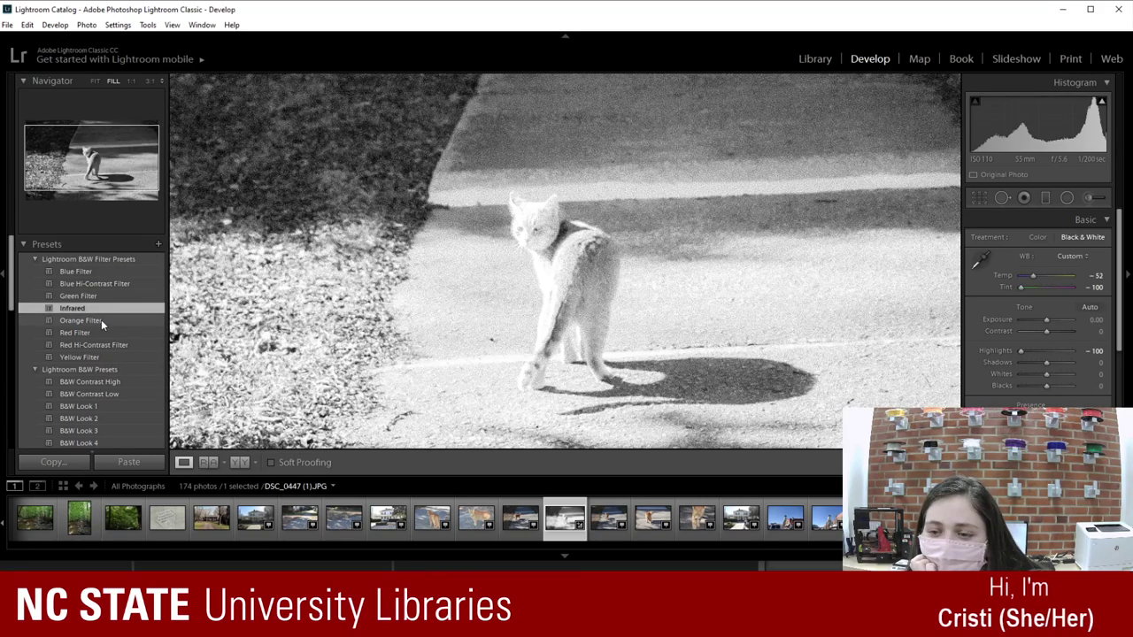
pyautogui.click(101, 320)
pyautogui.click(103, 332)
pyautogui.click(105, 342)
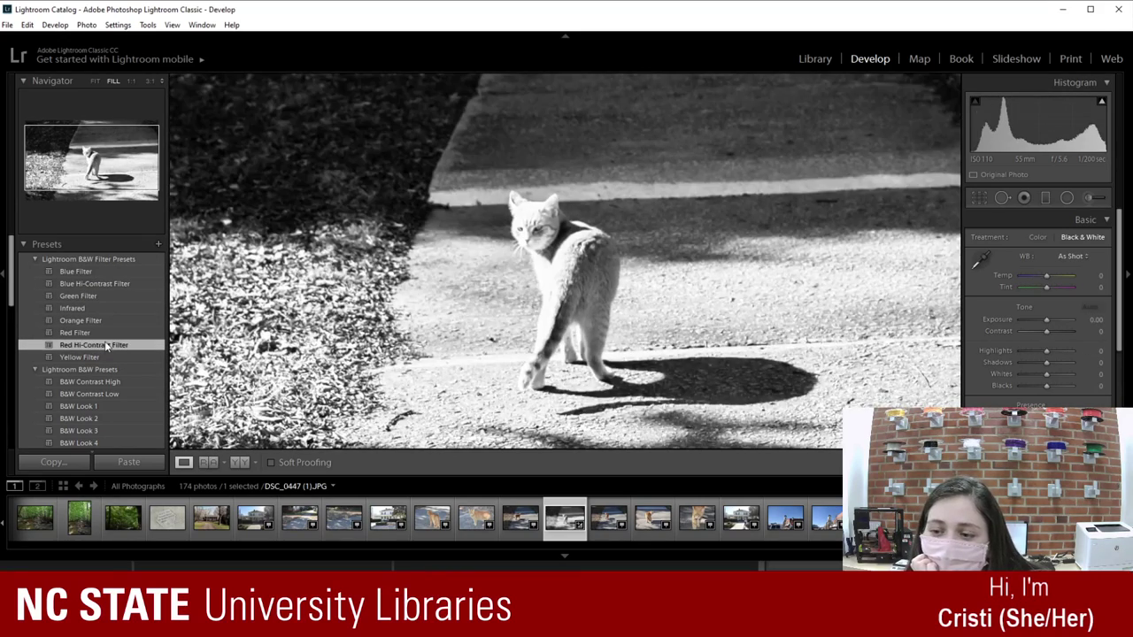
pyautogui.click(95, 354)
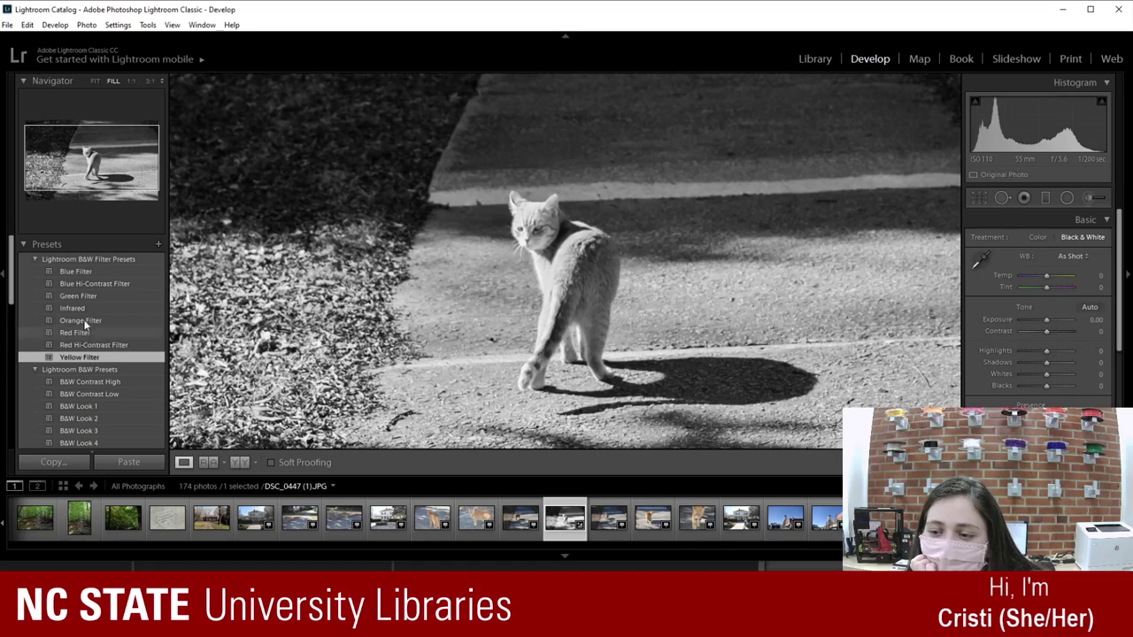
pyautogui.click(36, 259)
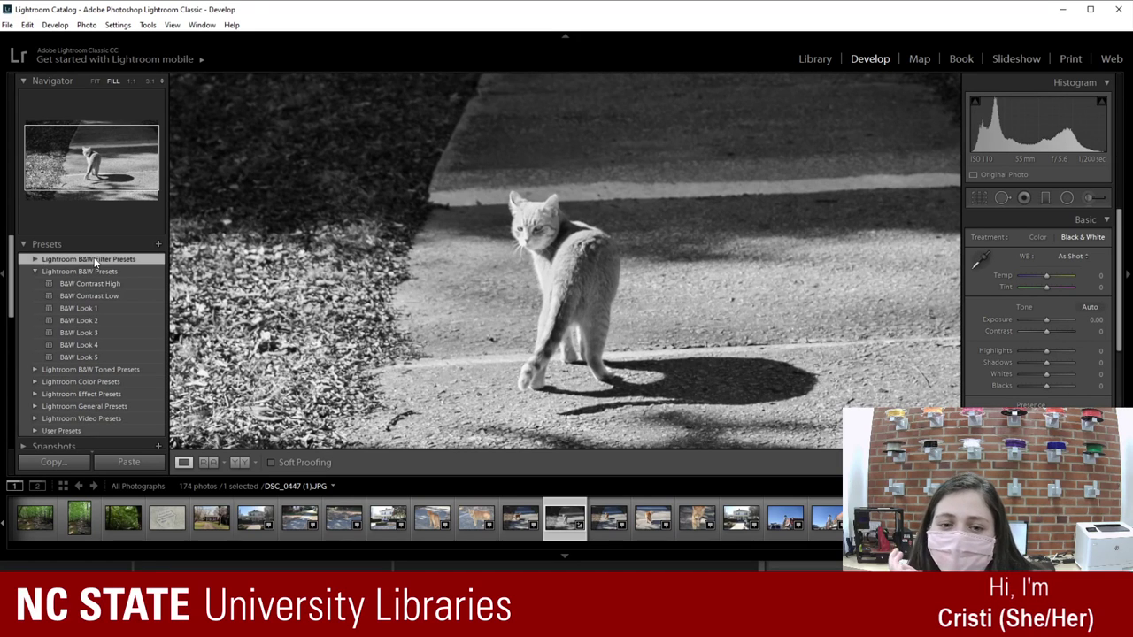
# Step: Swap the expanded B&W group for B&W Toned Presets and try Antique, Antique Light, Creamtone, Cyanotype, Selenium Tone and Sepia Tone
pyautogui.click(35, 271)
pyautogui.click(37, 285)
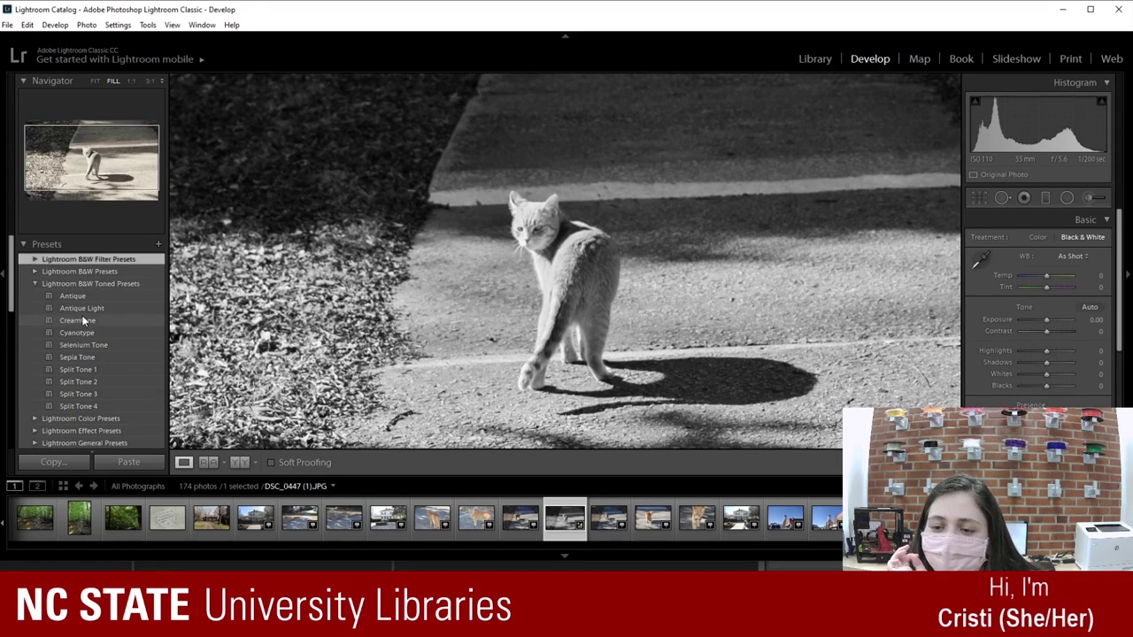
pyautogui.click(83, 294)
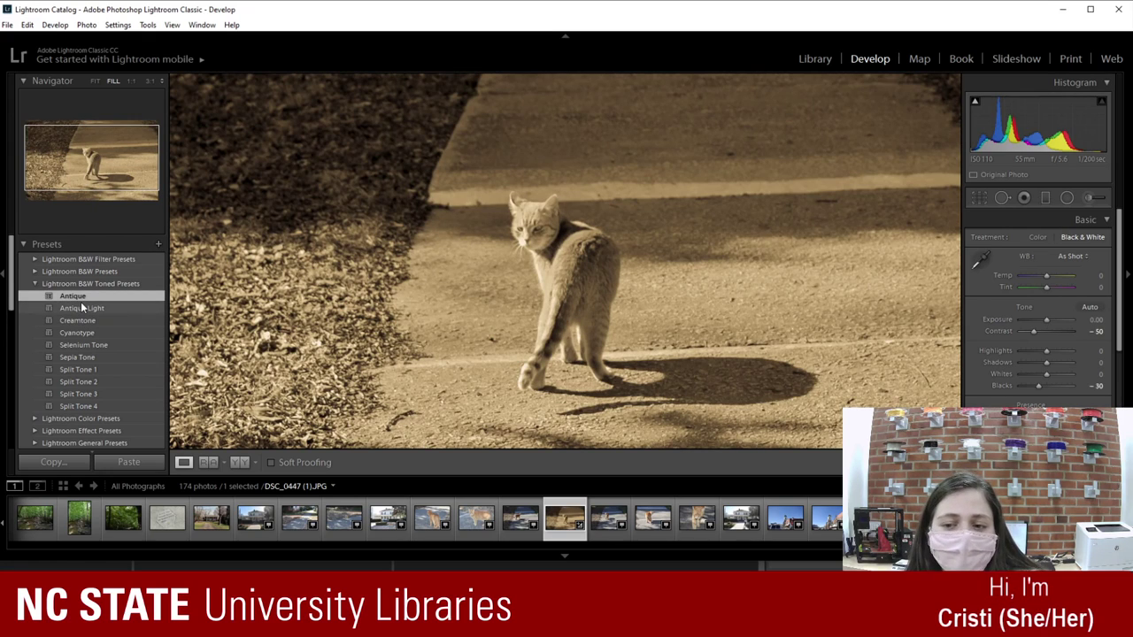
pyautogui.click(80, 308)
pyautogui.click(82, 320)
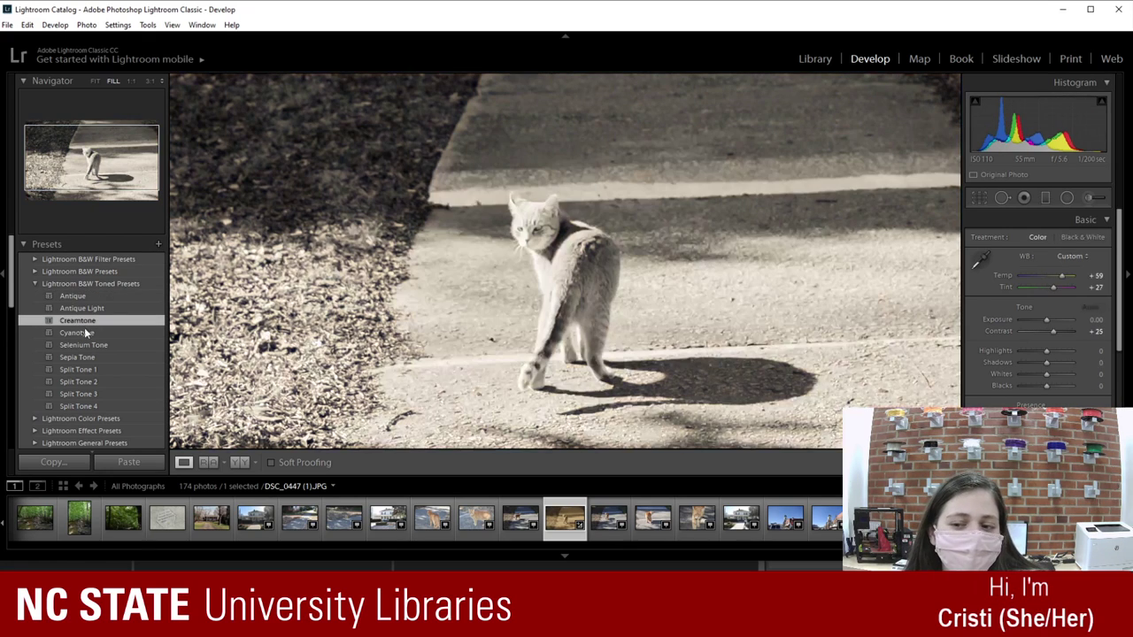
pyautogui.click(89, 333)
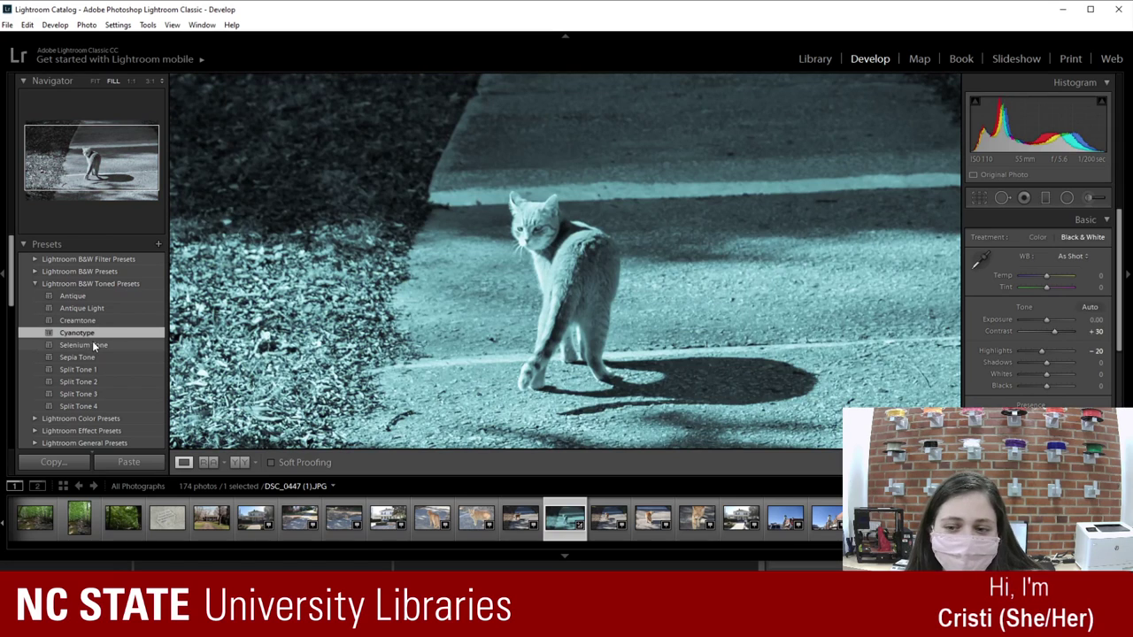
pyautogui.click(95, 346)
pyautogui.click(96, 355)
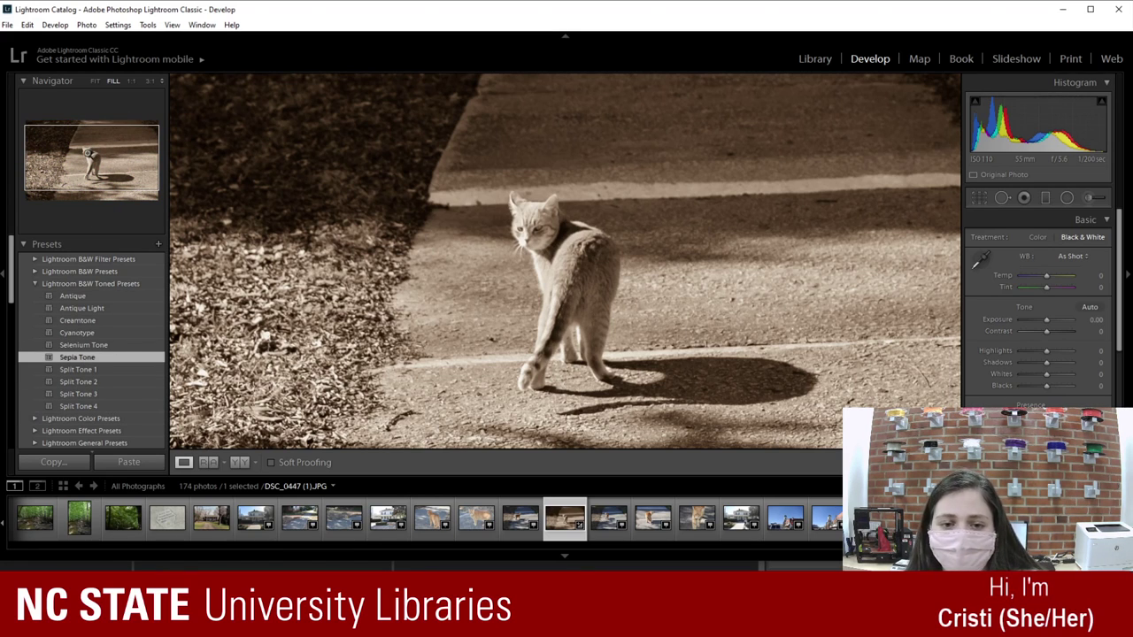
# Step: Inspect the cat's face and back at 3:1 zoom, and return the view to Fit
pyautogui.press('z')
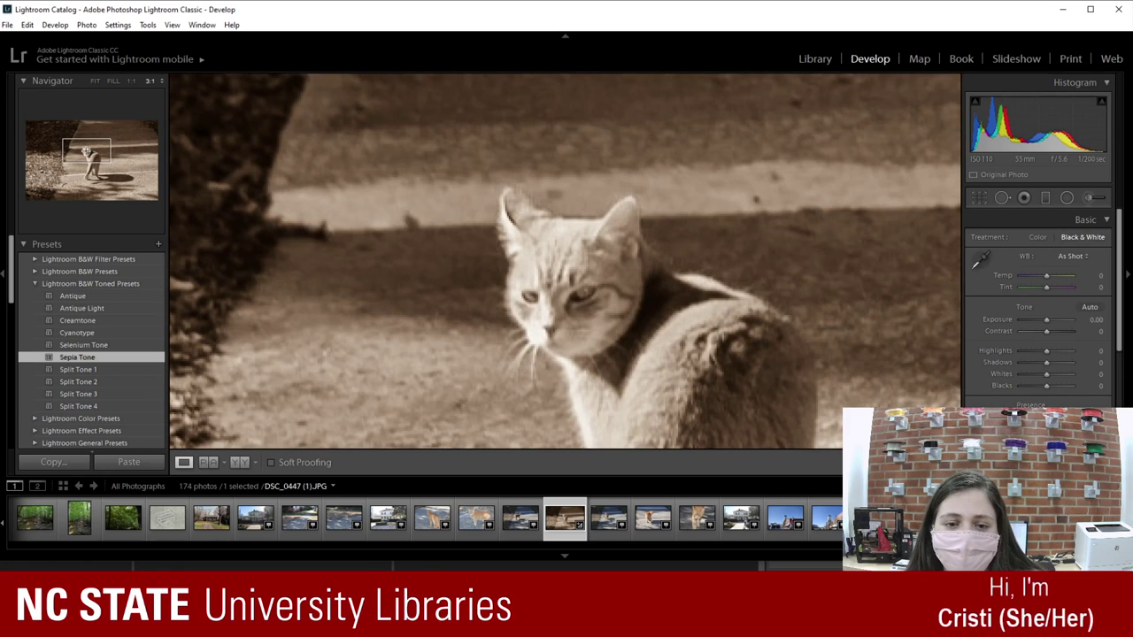
pyautogui.moveTo(87, 152)
pyautogui.mouseDown()
pyautogui.moveTo(89, 135)
pyautogui.moveTo(92, 156)
pyautogui.mouseUp()
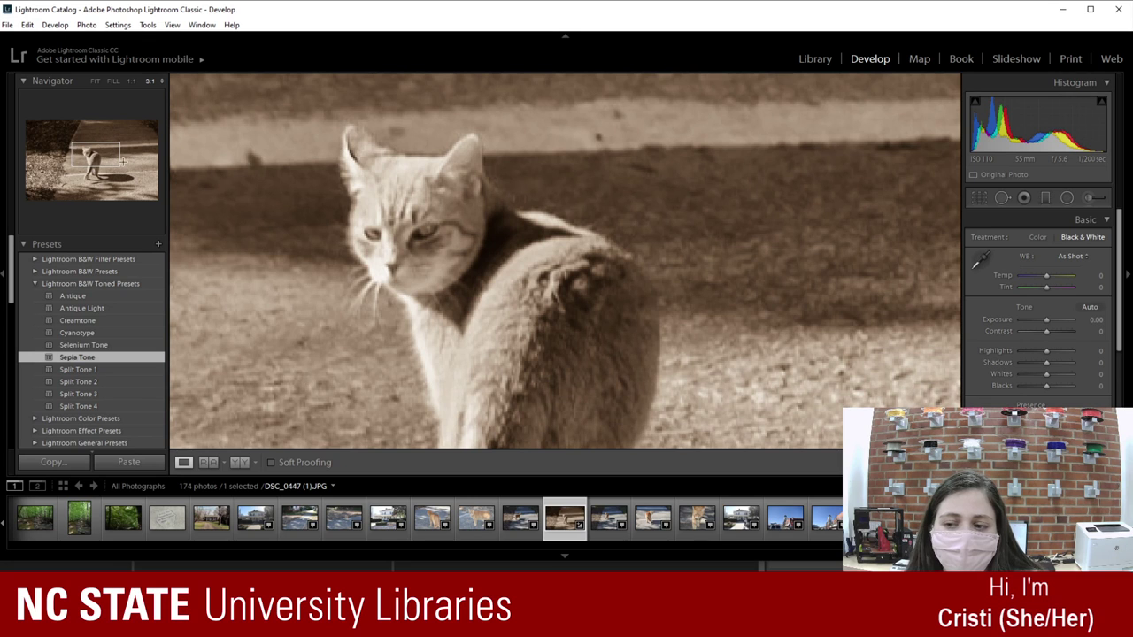
pyautogui.click(94, 83)
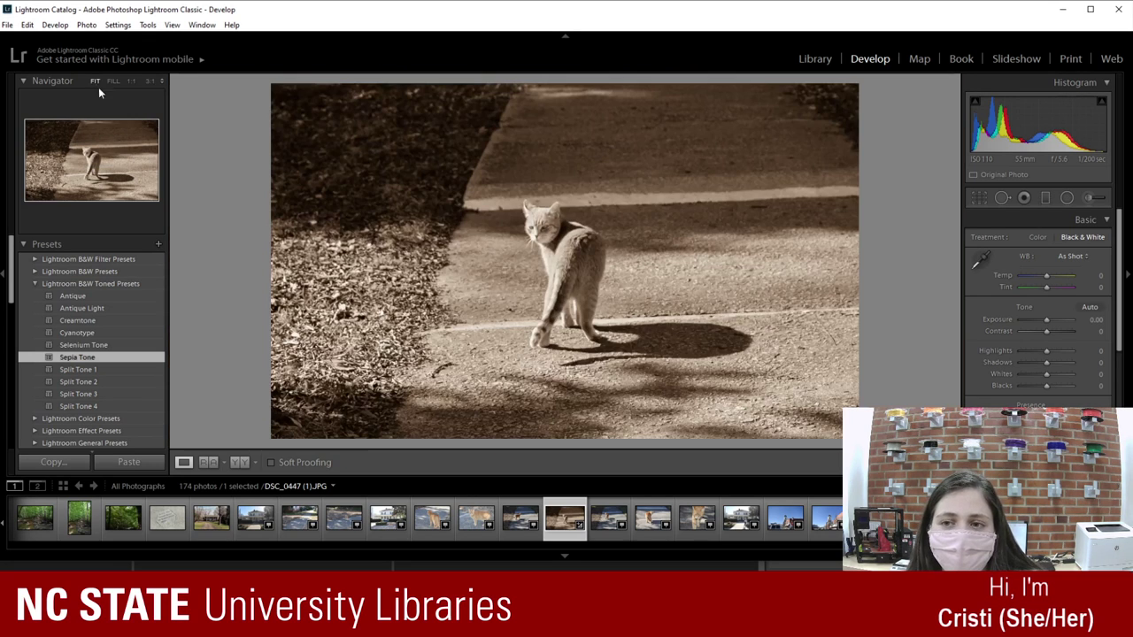
# Step: Swap the expanded B&W Toned group for Color Presets, try Aged Photo, Cold Tone, Cross Process 1 and 3, Old Polar and Yesteryear, and apply Direct Positive
pyautogui.click(33, 284)
pyautogui.click(33, 294)
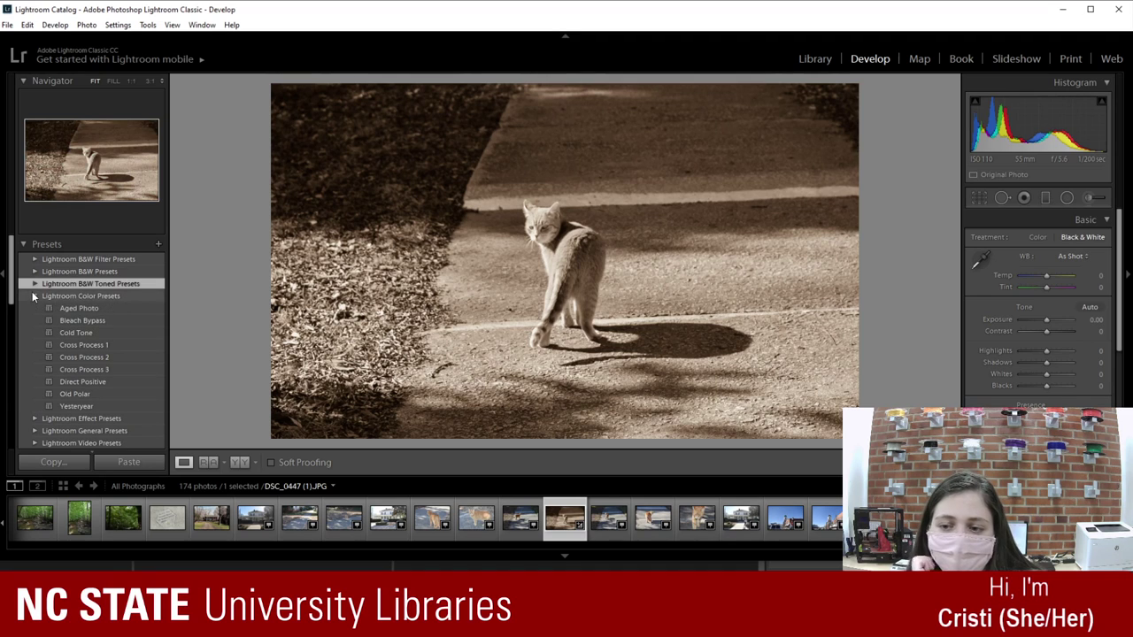
pyautogui.click(80, 332)
pyautogui.click(91, 345)
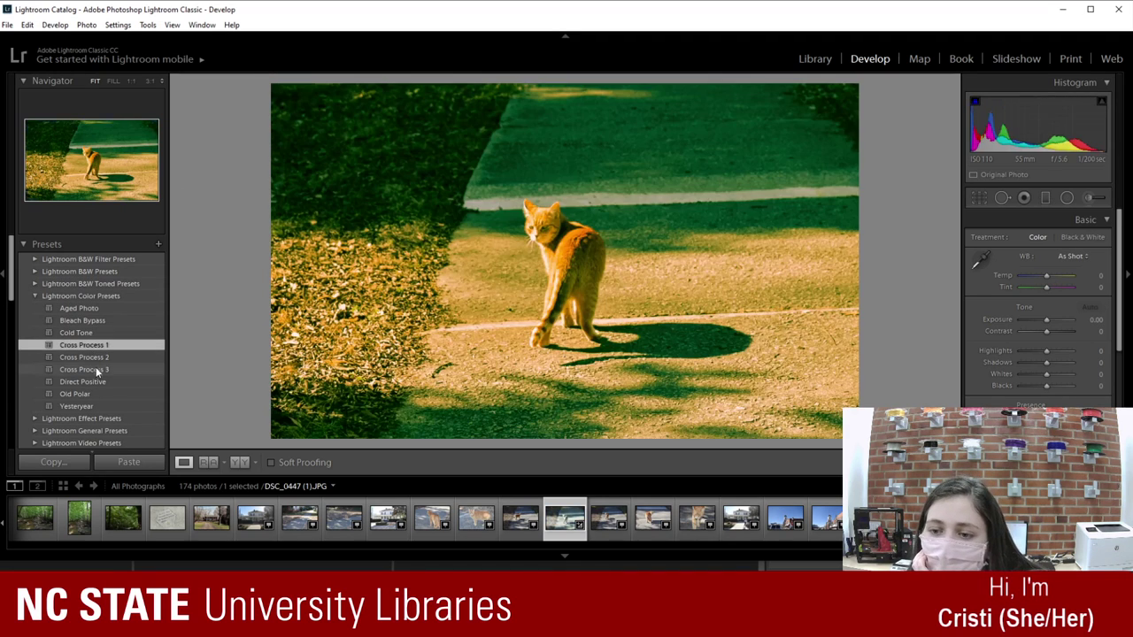
pyautogui.click(96, 369)
pyautogui.click(97, 394)
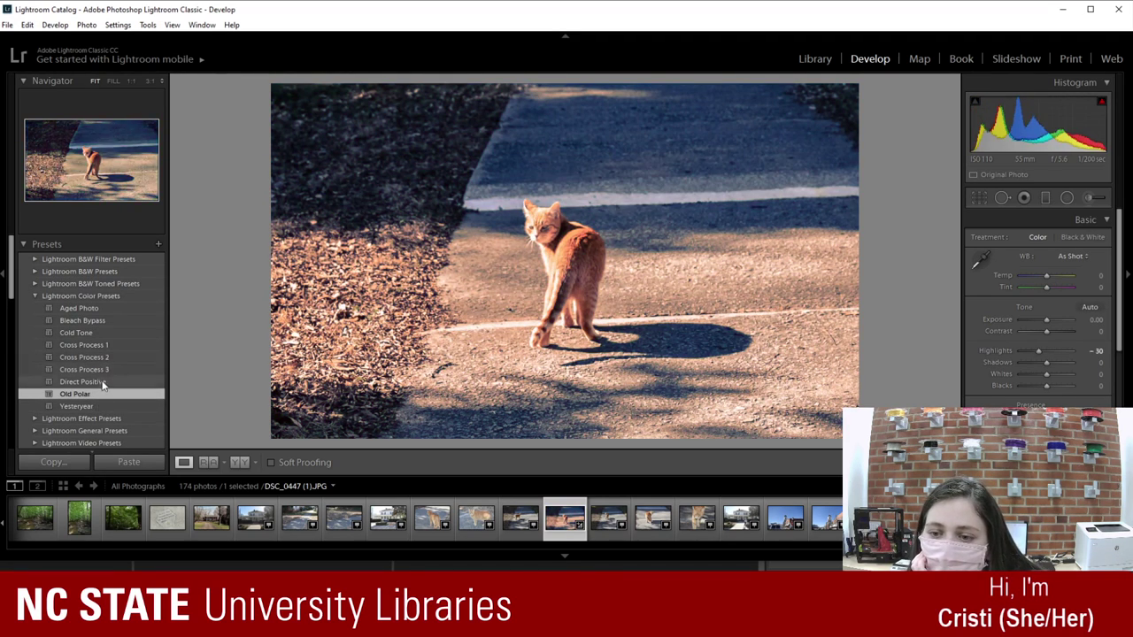
pyautogui.click(102, 381)
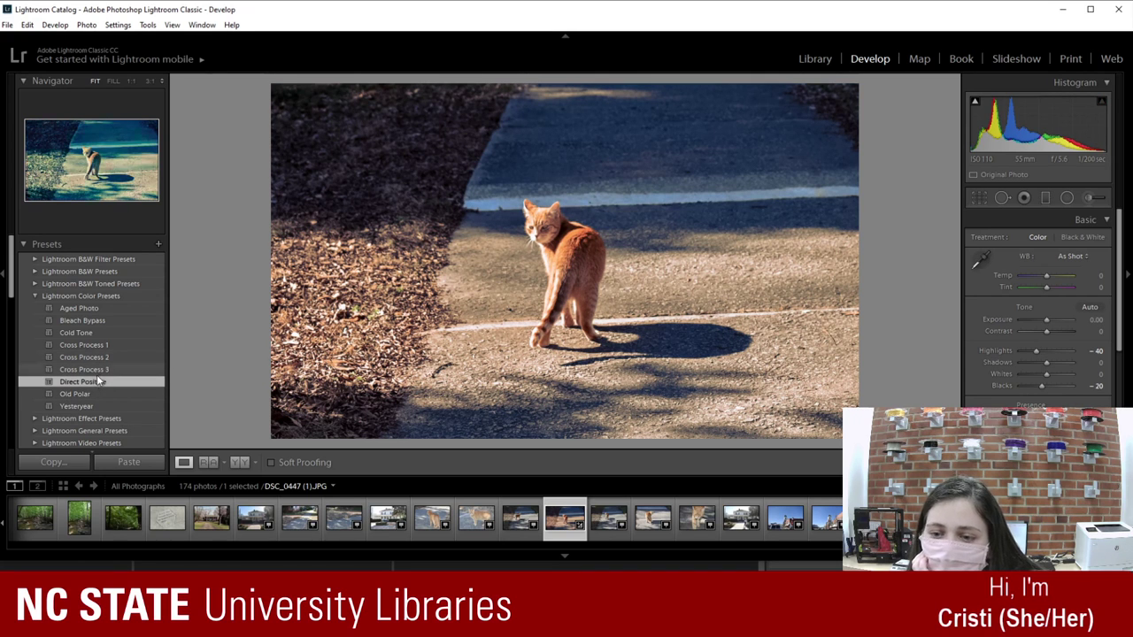
pyautogui.click(101, 402)
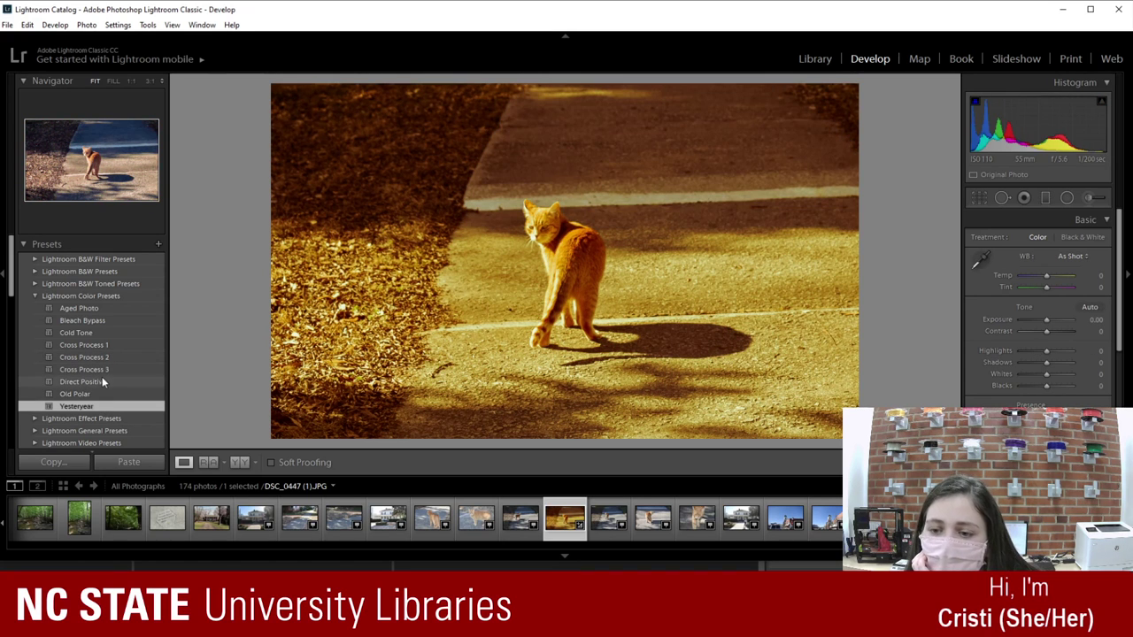
pyautogui.click(102, 381)
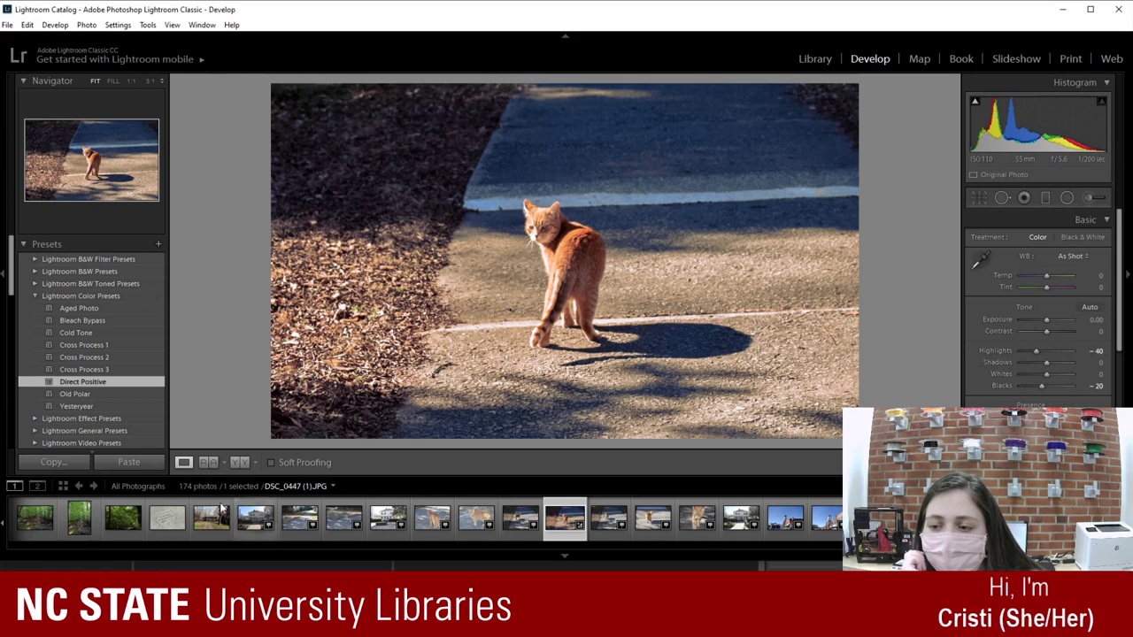
# Step: Collapse the Lightroom Color Presets group and bring the full list of preset groups back into view
pyautogui.scroll(-2, 88, 380)
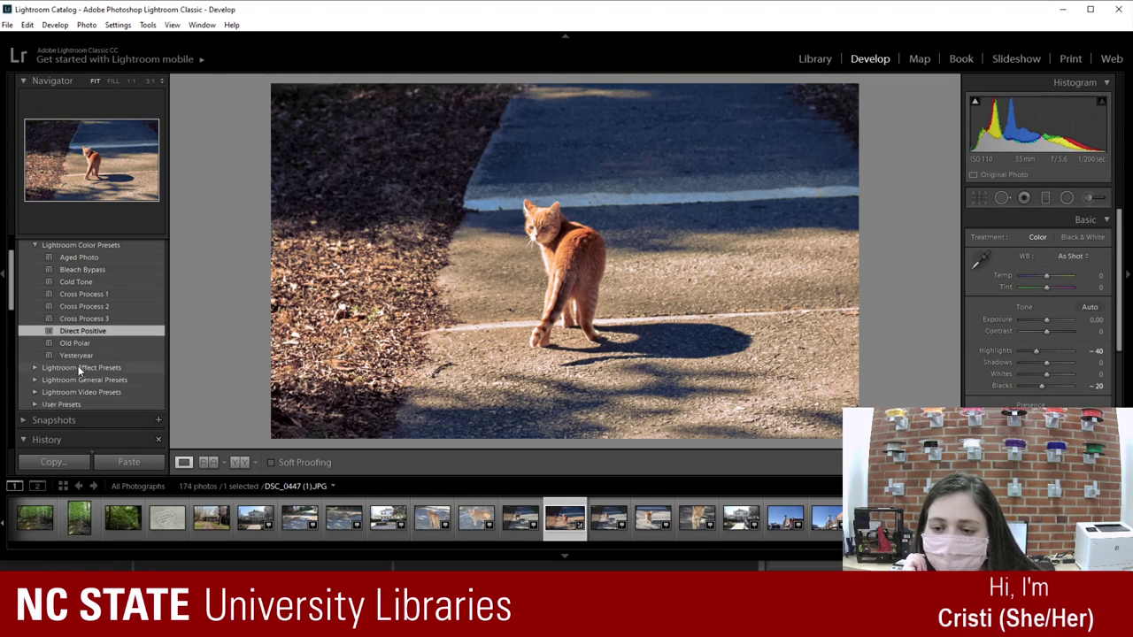
pyautogui.click(36, 244)
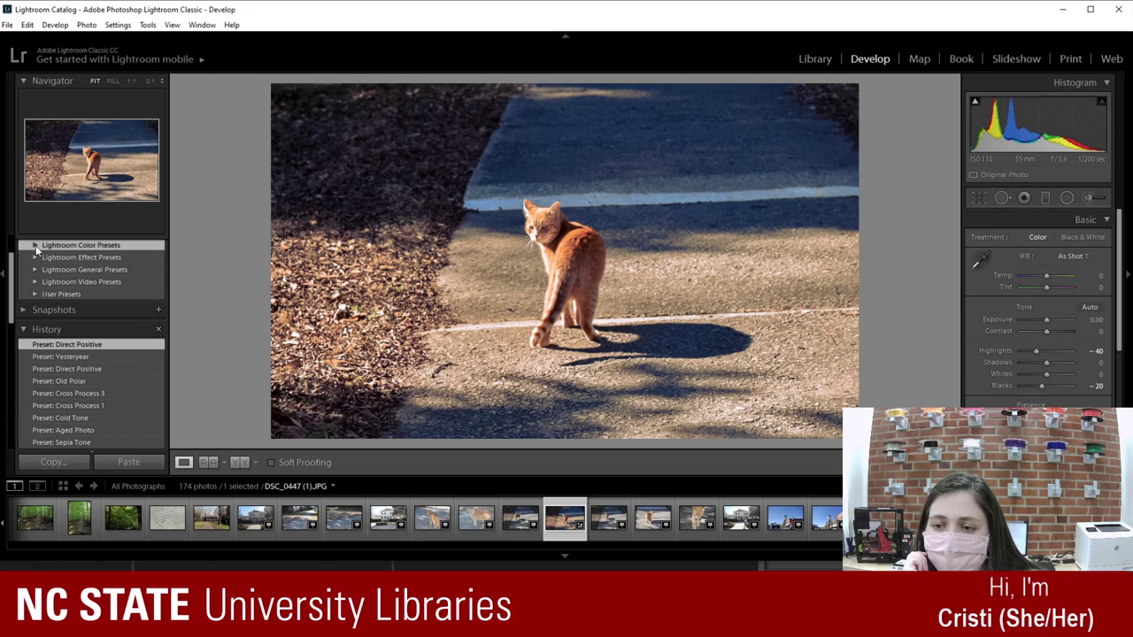
pyautogui.scroll(2, 92, 312)
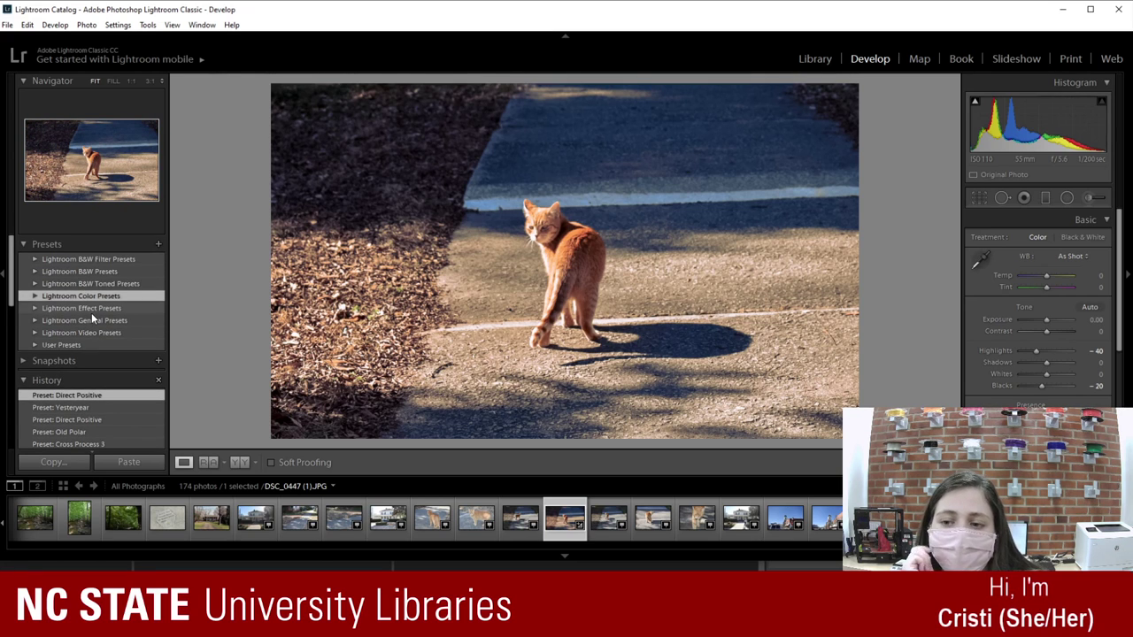
pyautogui.click(91, 313)
pyautogui.click(96, 311)
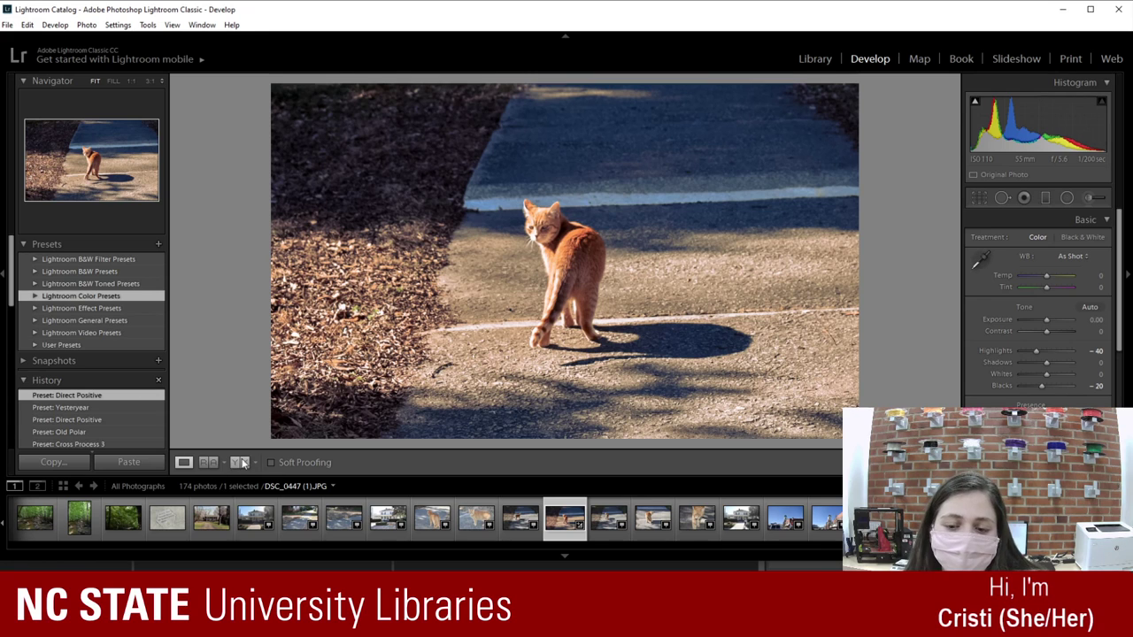
# Step: Preview the cat photo with soft proofing, turn it off, and compare the before and after versions side by side
pyautogui.click(271, 463)
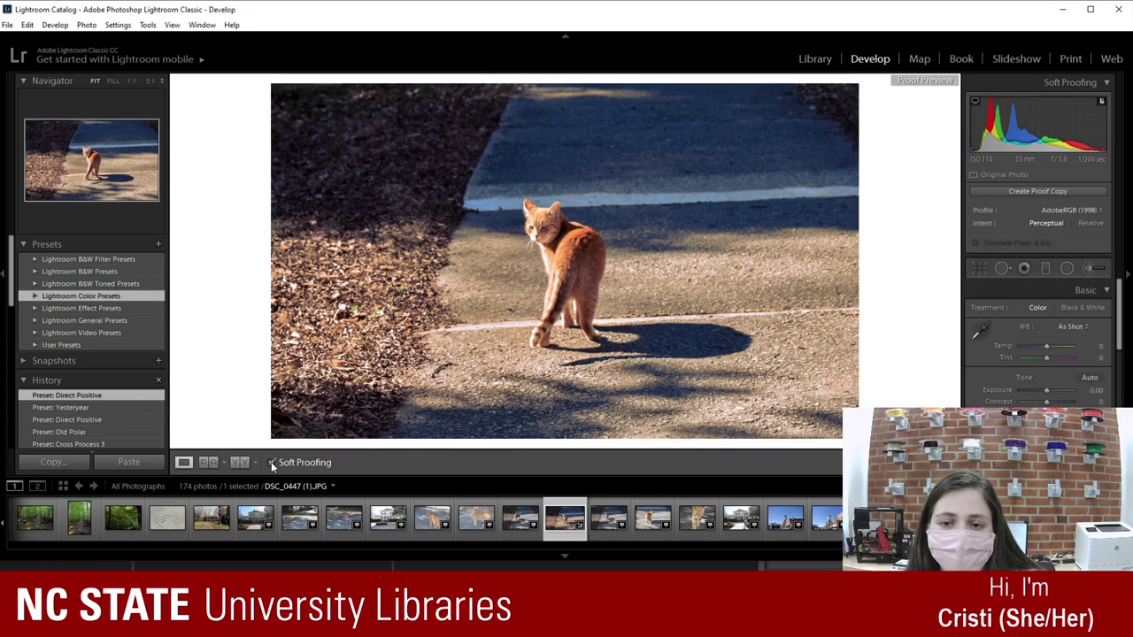
pyautogui.click(271, 462)
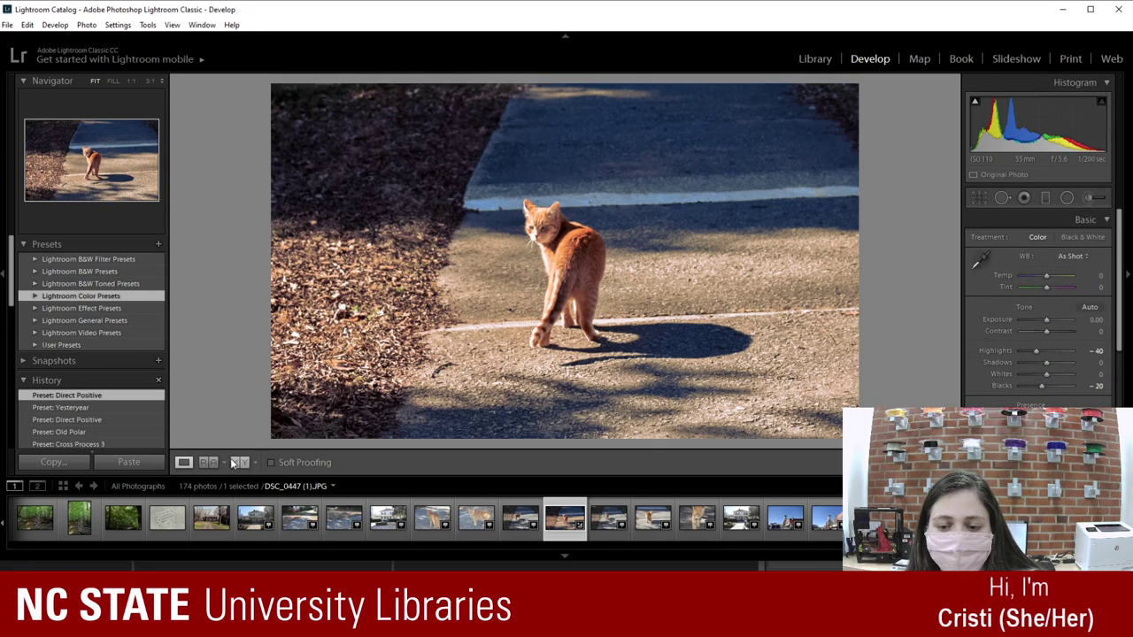
pyautogui.click(238, 461)
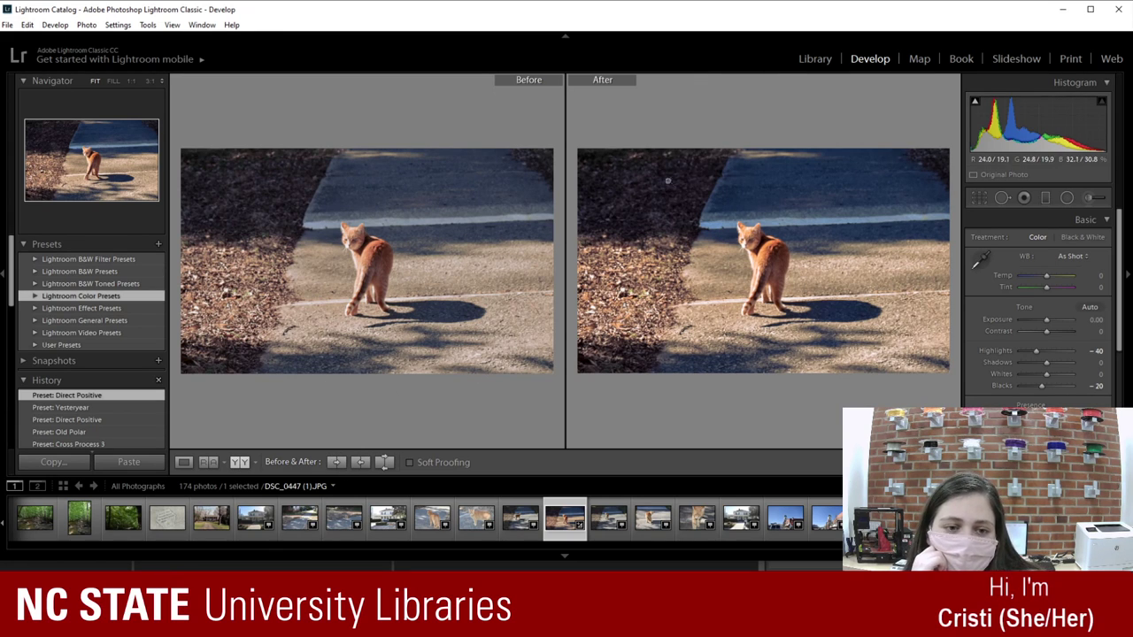
pyautogui.click(242, 465)
# Step: Open Reference View, dismiss its introduction, and cycle between the left/right and top/bottom layouts
pyautogui.click(207, 468)
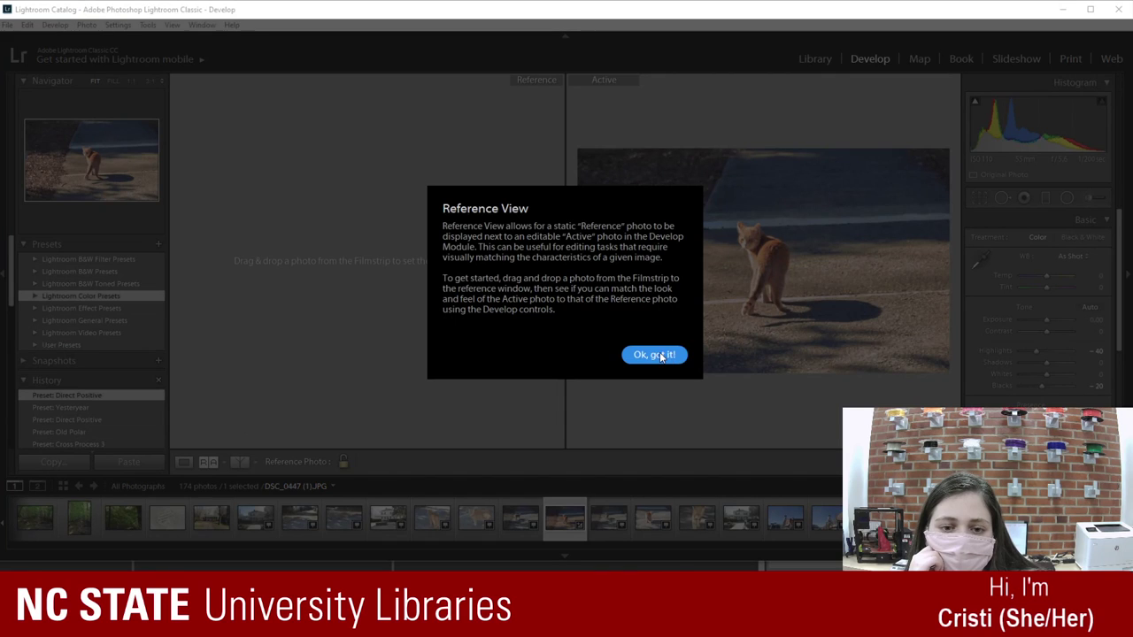
pyautogui.click(654, 355)
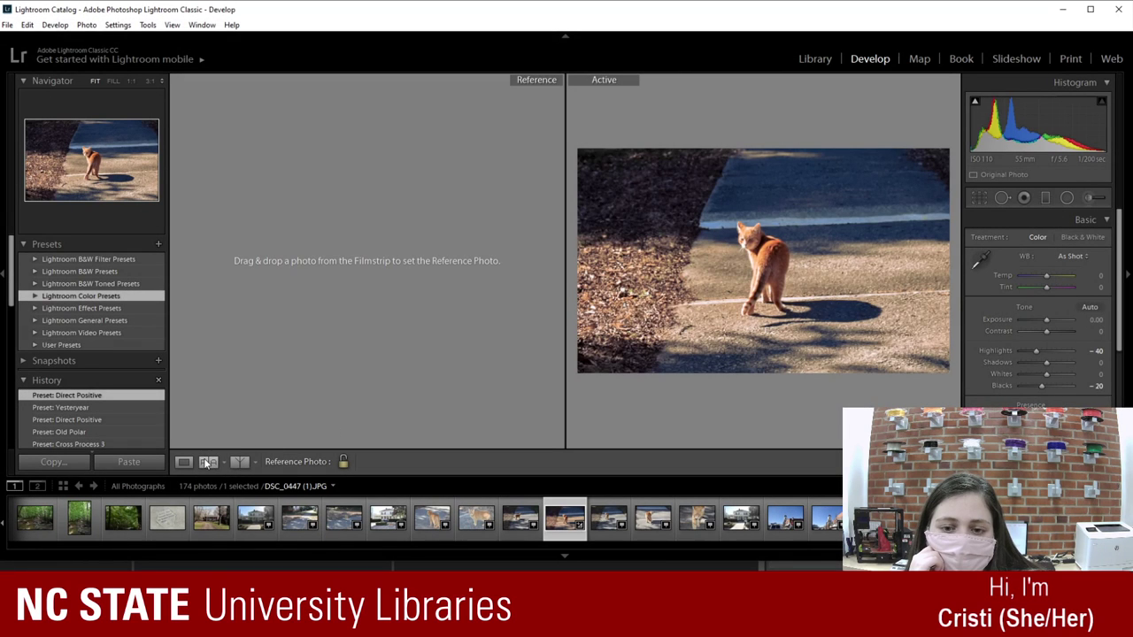
pyautogui.click(206, 462)
pyautogui.click(209, 462)
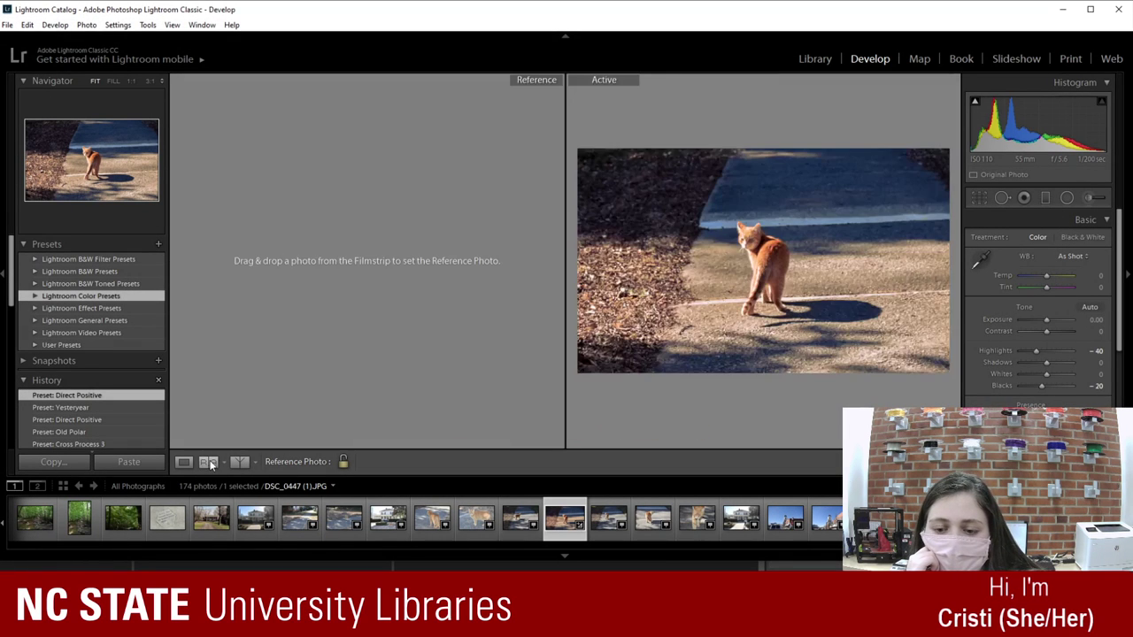
pyautogui.click(209, 462)
pyautogui.click(209, 462)
pyautogui.click(209, 462)
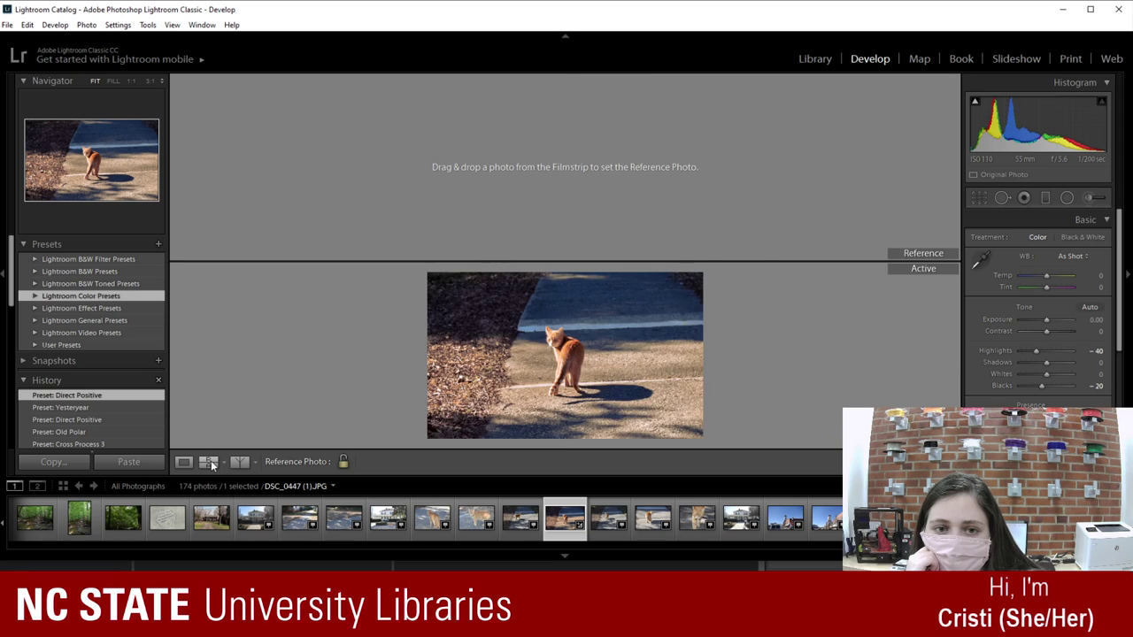
pyautogui.click(209, 462)
# Step: Choose the Left/Right and the Top/Bottom reference layouts in turn, and return the cat photo to Loupe view
pyautogui.click(224, 462)
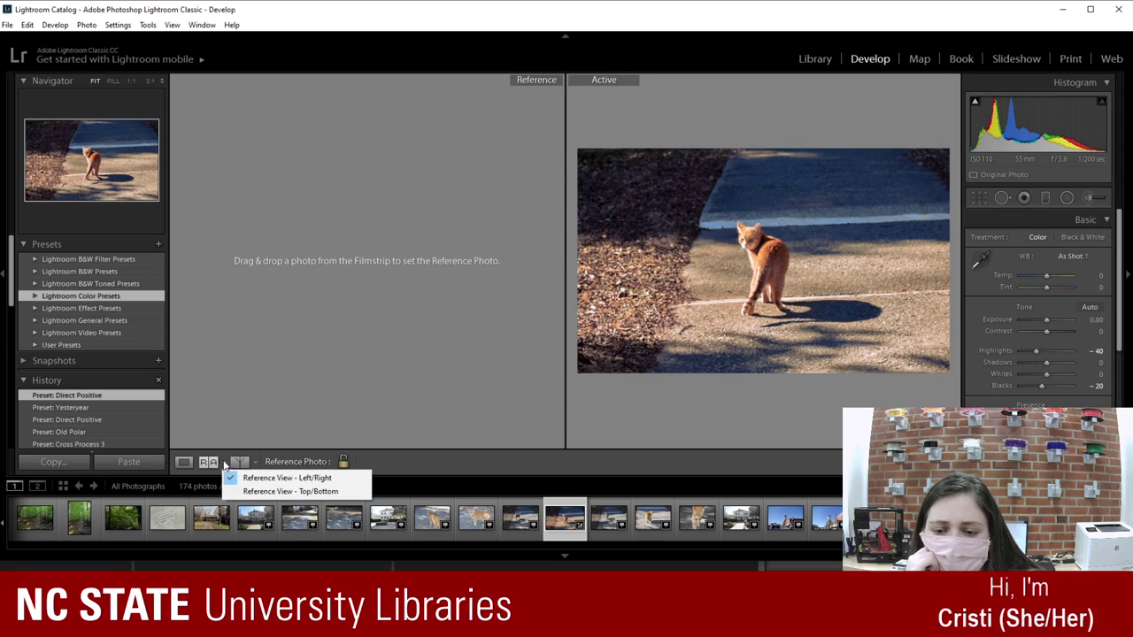
pyautogui.click(234, 477)
pyautogui.click(224, 462)
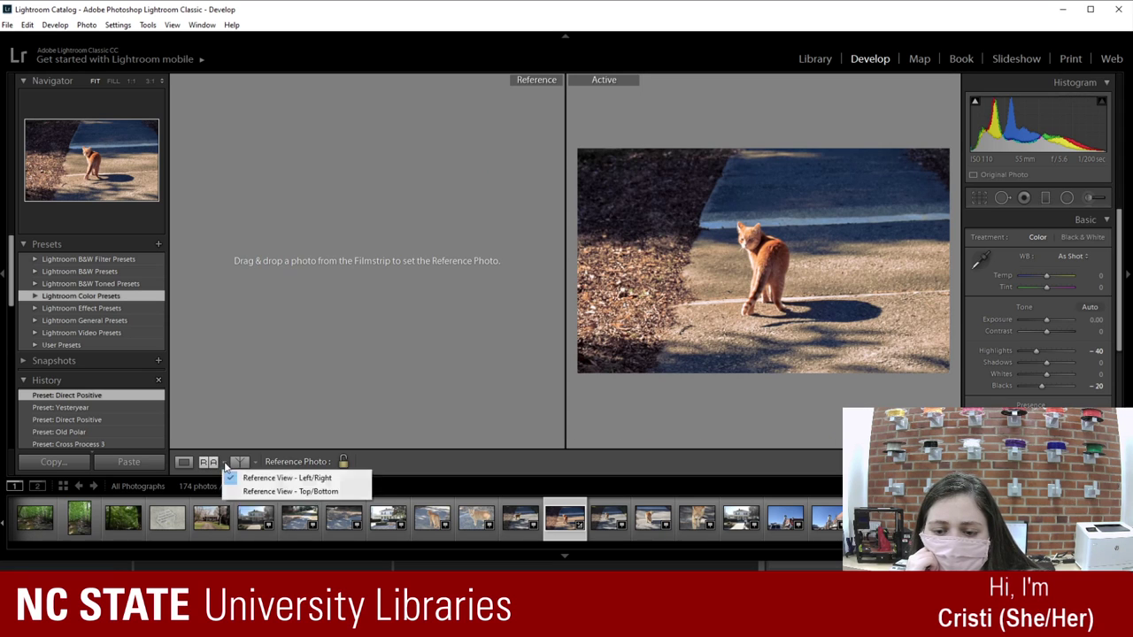
pyautogui.click(237, 489)
pyautogui.click(183, 463)
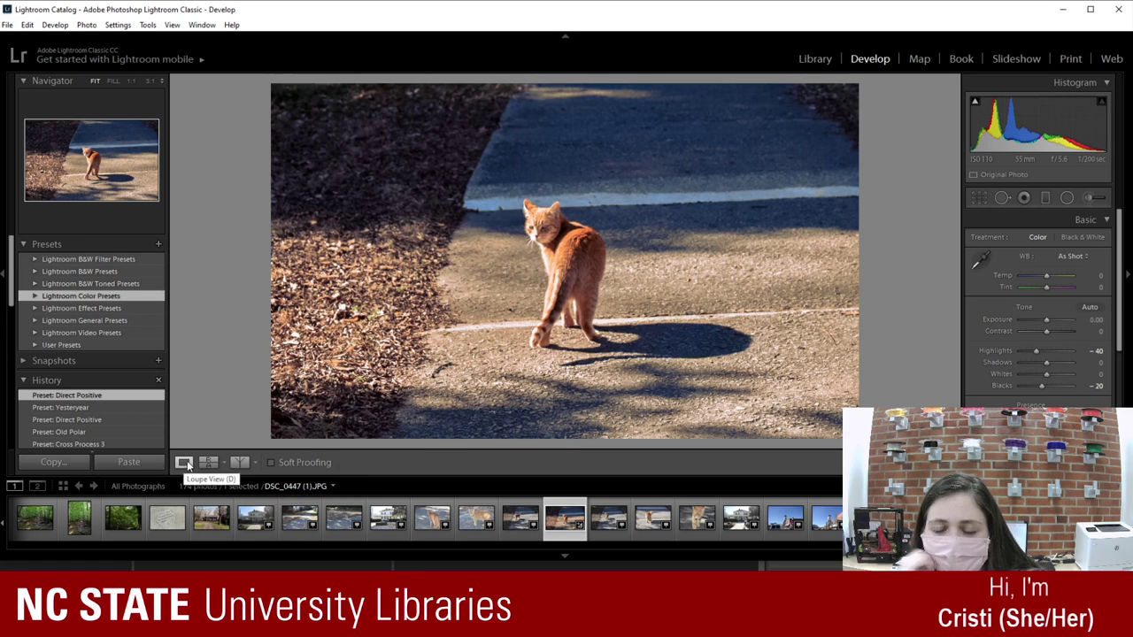
# Step: Compare before and after in the split view at 3:1 zoom, cycle through the other comparison layouts, and return to Loupe view
pyautogui.click(237, 462)
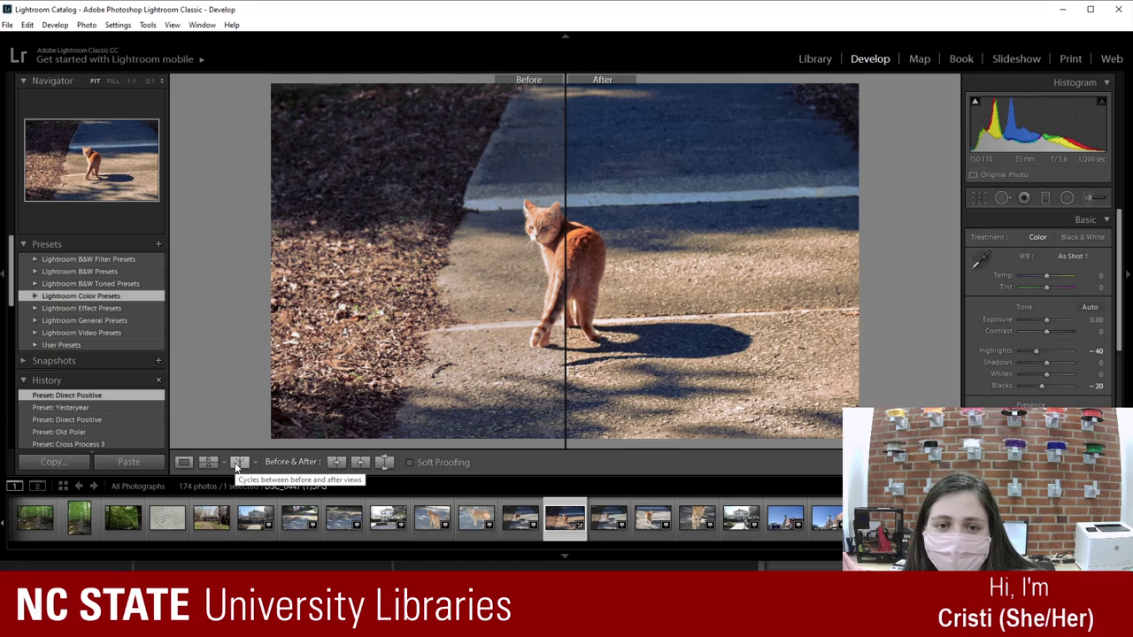
pyautogui.click(559, 276)
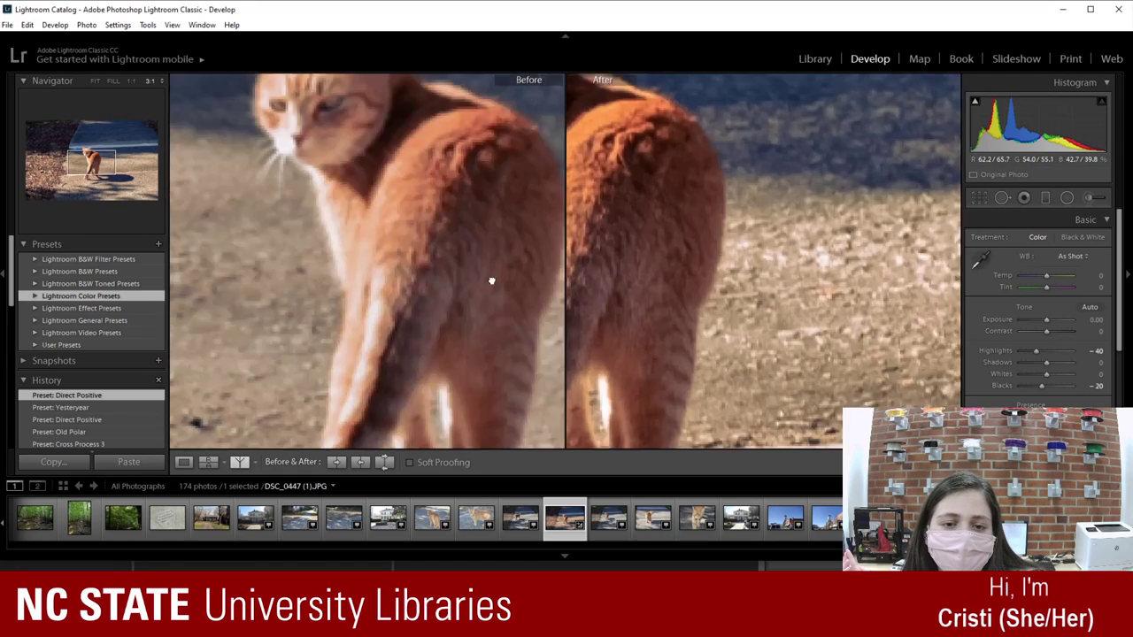
pyautogui.click(491, 280)
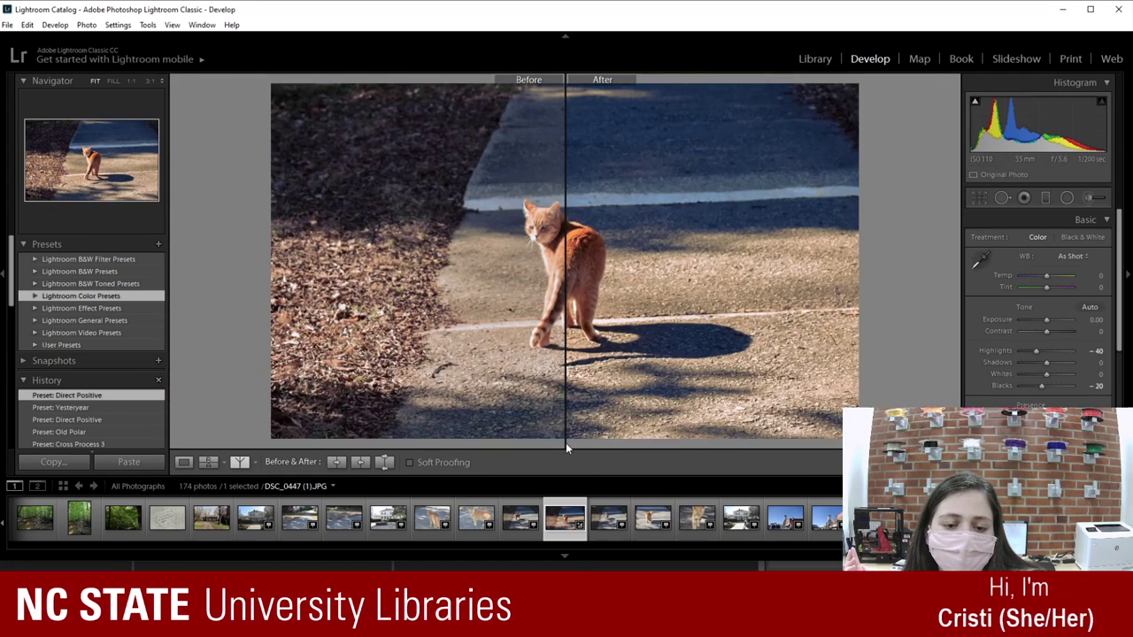
pyautogui.click(241, 462)
pyautogui.click(244, 467)
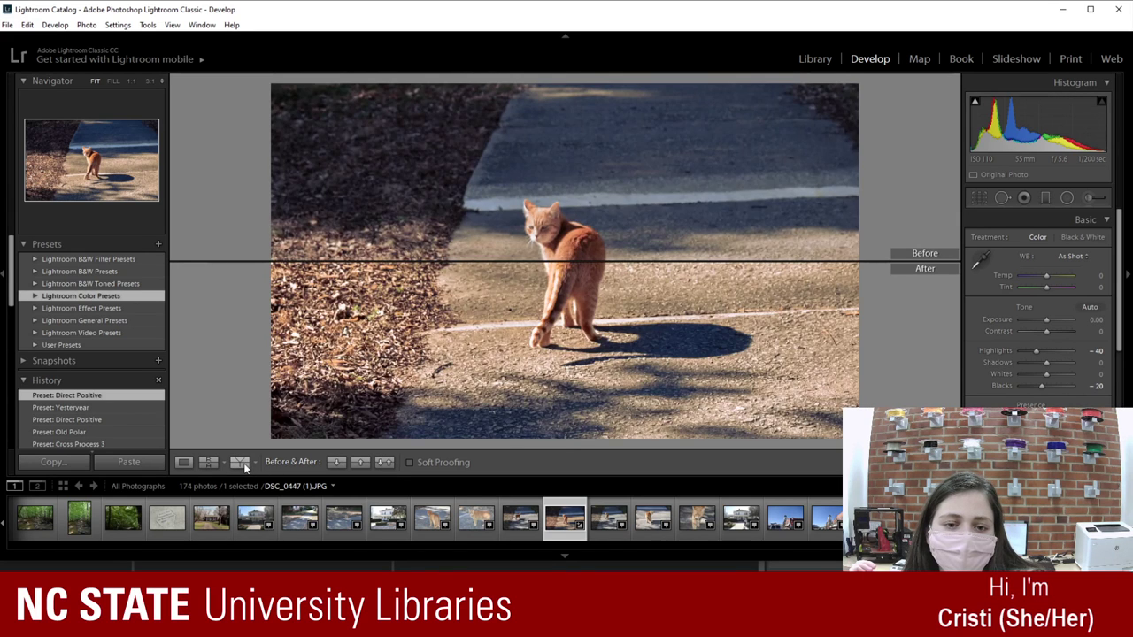
pyautogui.click(244, 466)
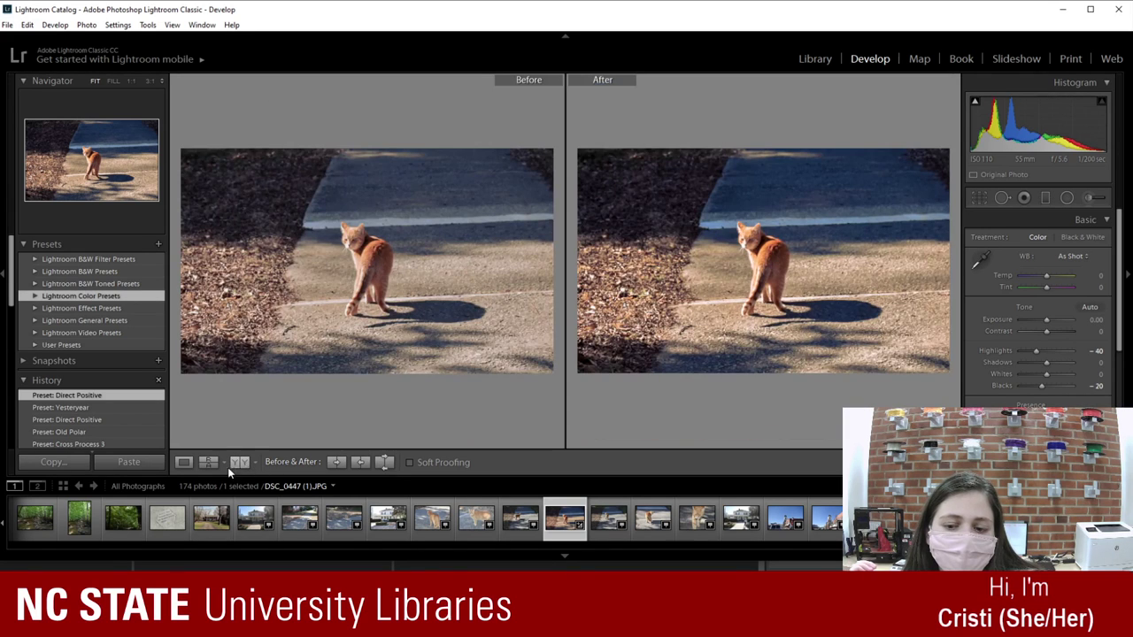
pyautogui.click(184, 462)
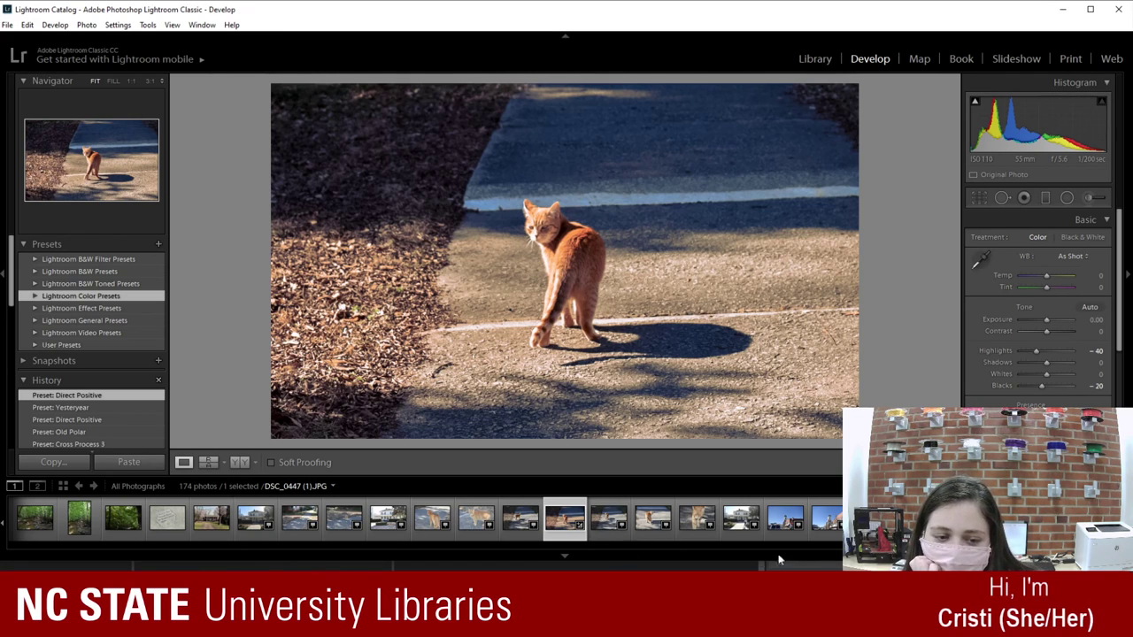
# Step: Open the waterfall photo DSC_0278.JPG at the start of the filmstrip for developing
pyautogui.scroll(-5, 677, 556)
pyautogui.moveTo(676, 556); pyautogui.dragTo(27, 549)
pyautogui.click(30, 522)
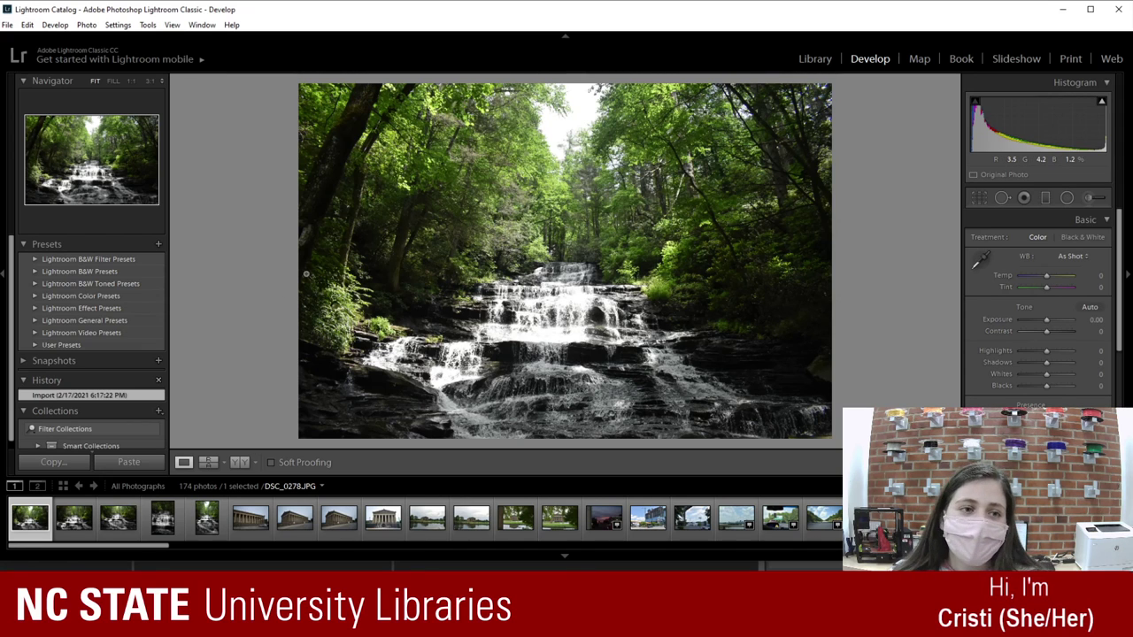
# Step: Look at the Map and Book modules, dismiss their notices, and return to the Develop module
pyautogui.click(916, 60)
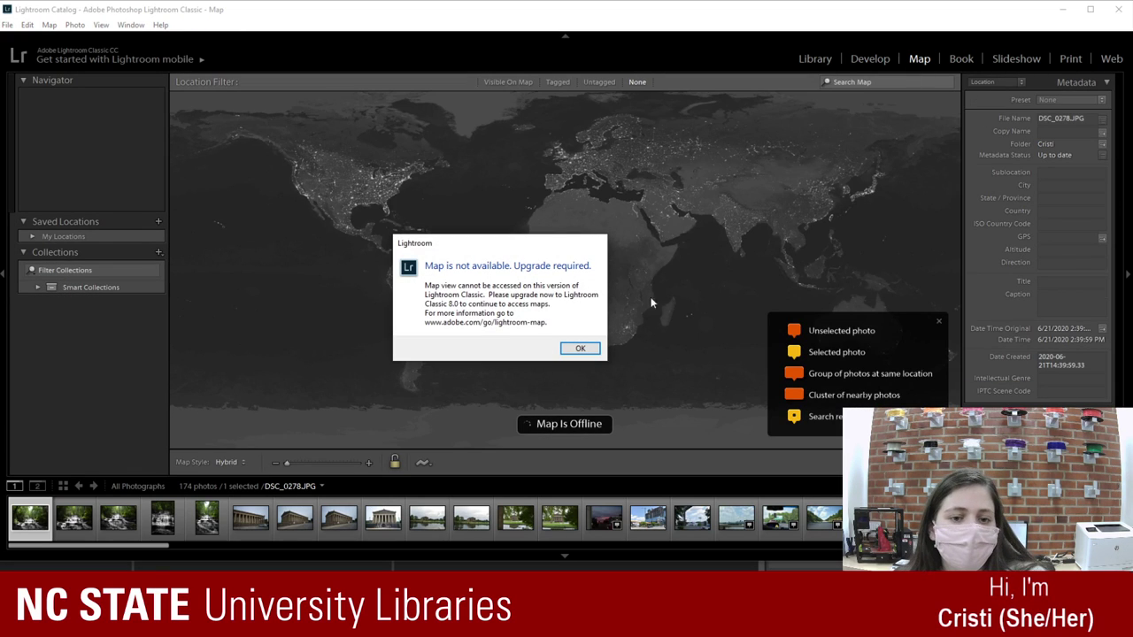
pyautogui.click(580, 348)
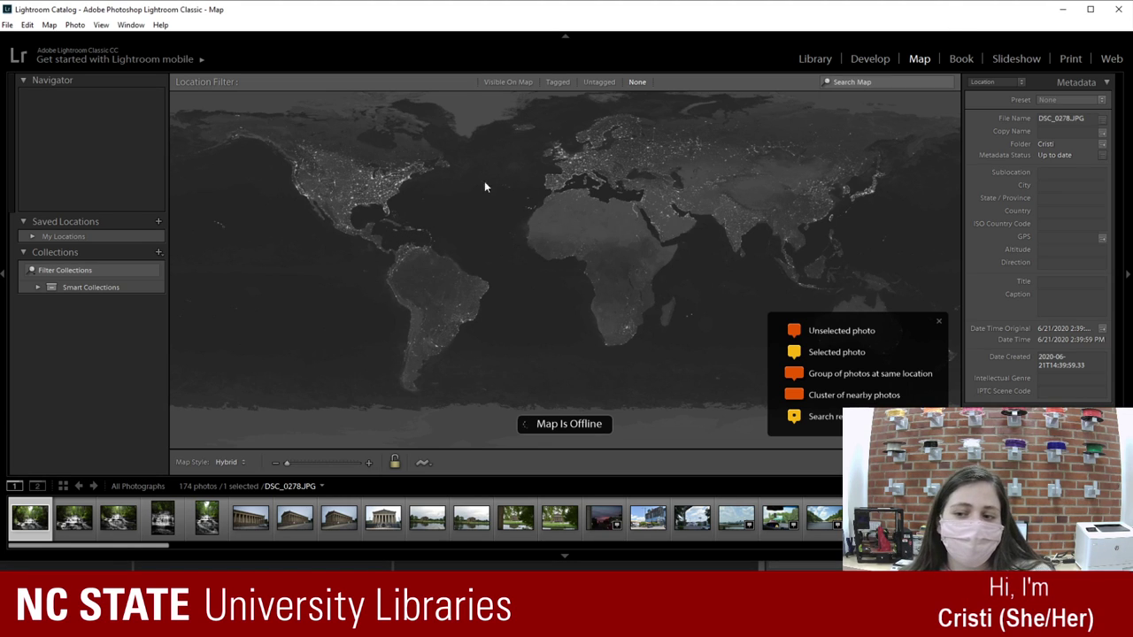
pyautogui.click(866, 58)
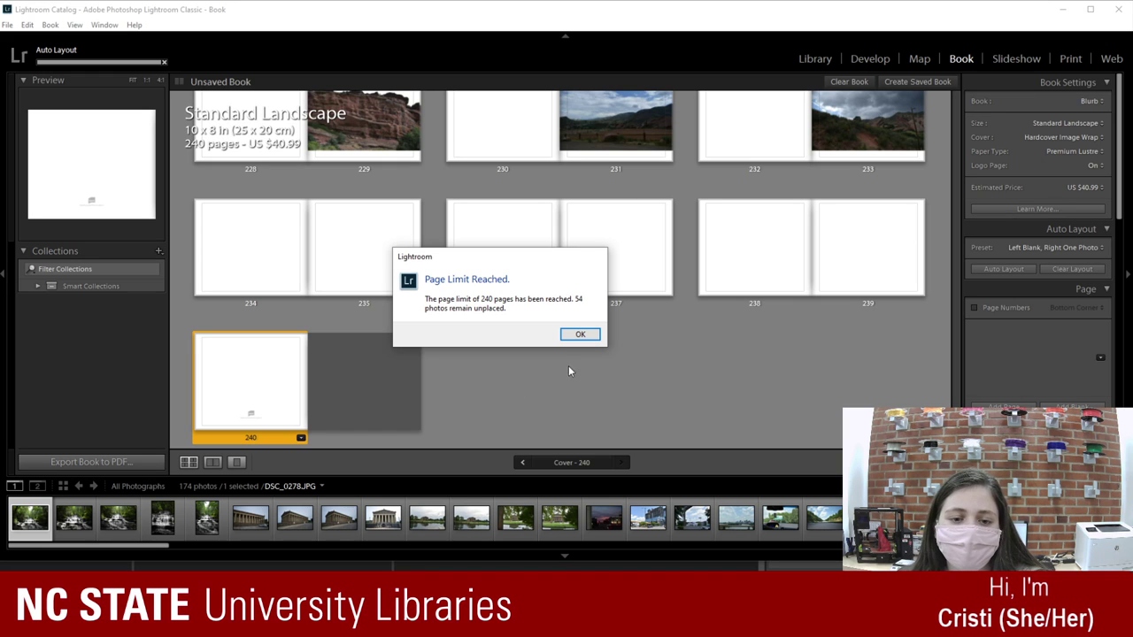
pyautogui.click(577, 335)
pyautogui.click(870, 58)
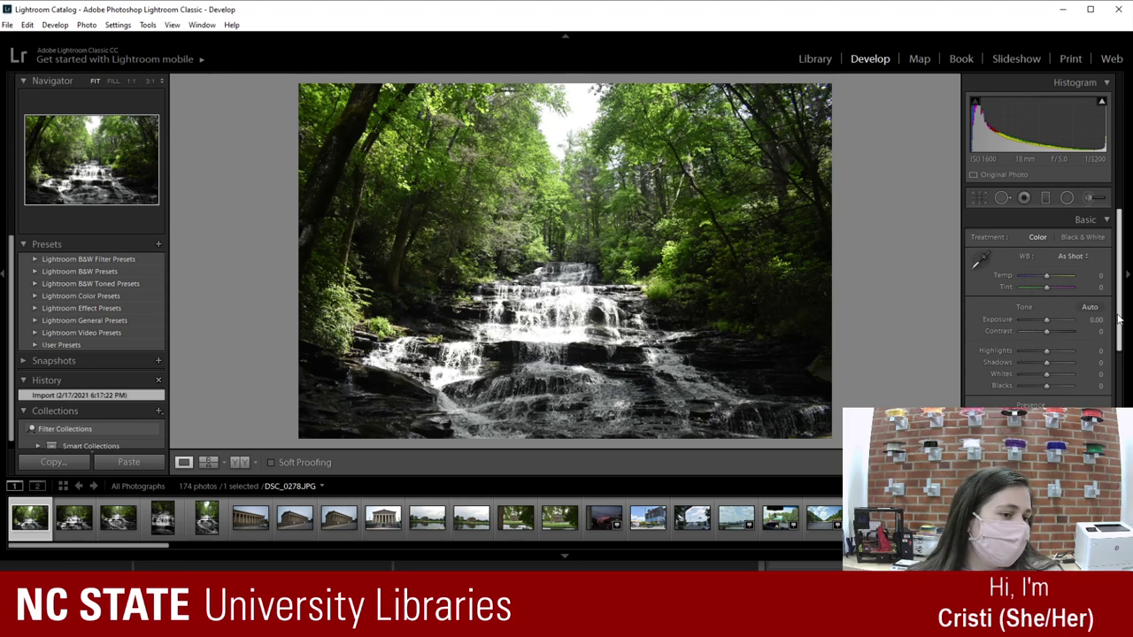
# Step: Inspect the bright sky between the trees and the sunlit foliage beside the waterfall at 3:1 zoom
pyautogui.moveTo(1117, 319)
pyautogui.mouseDown()
pyautogui.moveTo(1116, 422)
pyautogui.moveTo(1124, 301)
pyautogui.mouseUp()
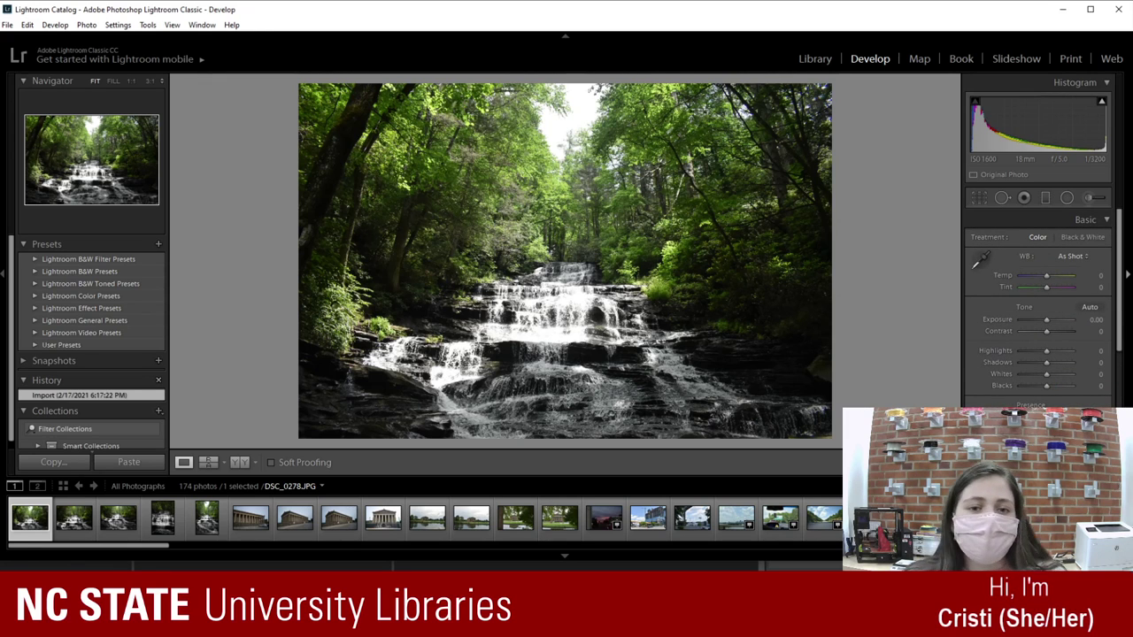
pyautogui.click(578, 127)
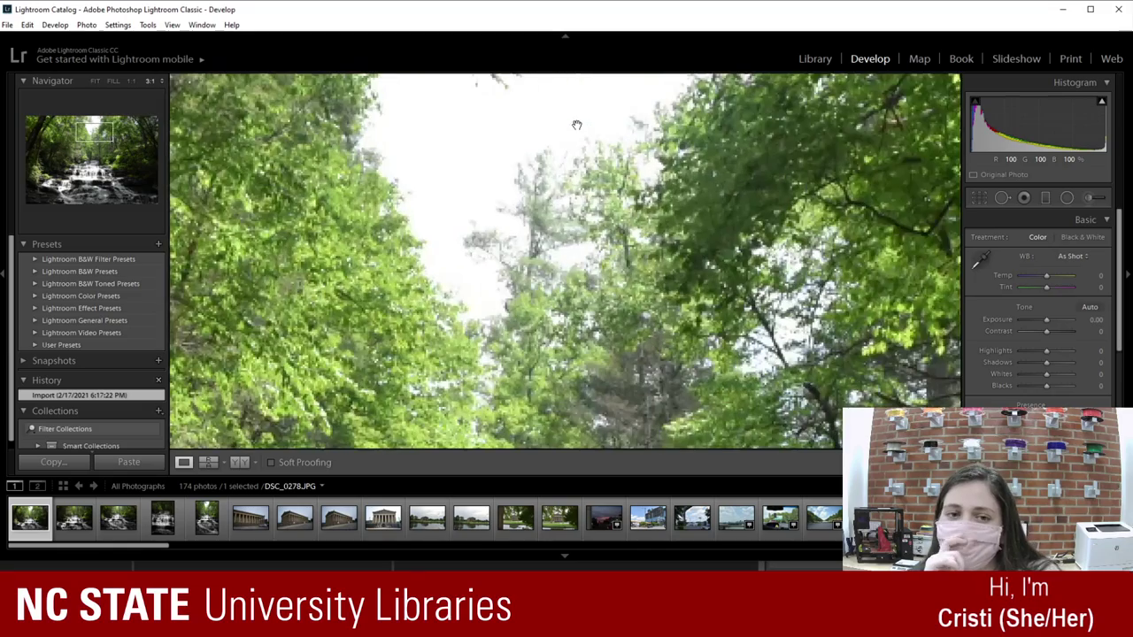
pyautogui.click(521, 185)
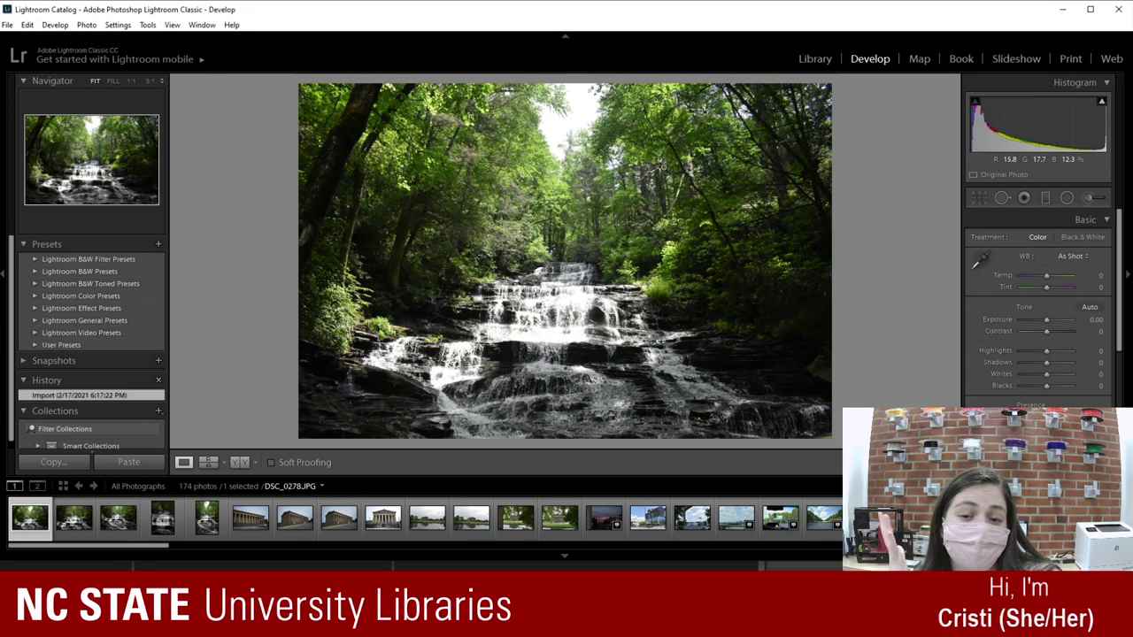
pyautogui.click(335, 319)
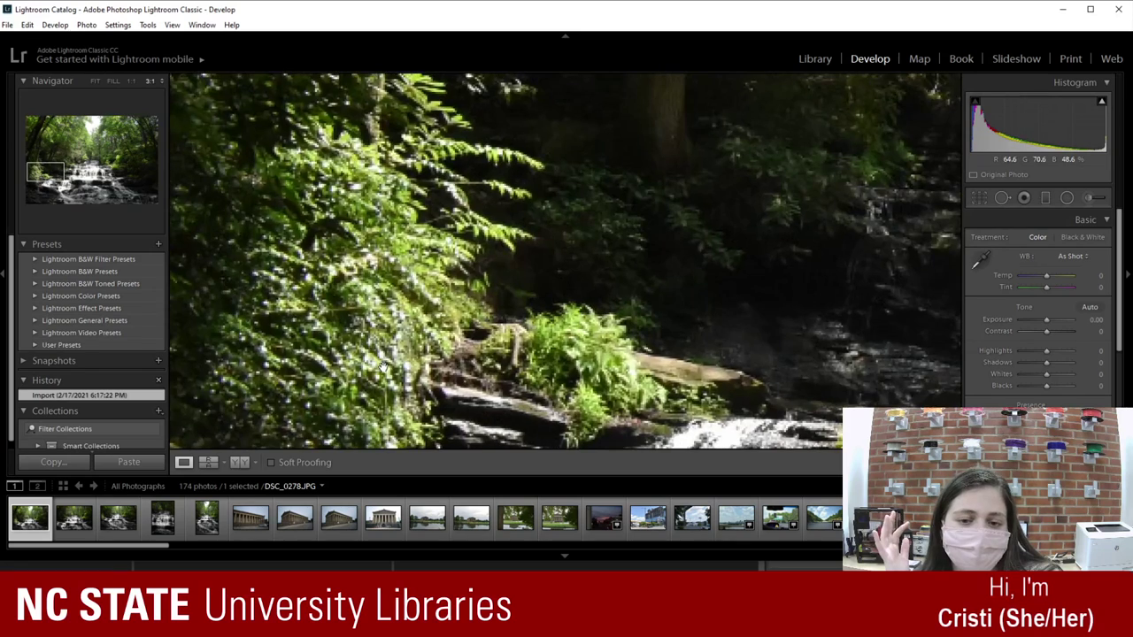
# Step: Fit the whole waterfall photo in view and set its Whites to −60
pyautogui.click(384, 368)
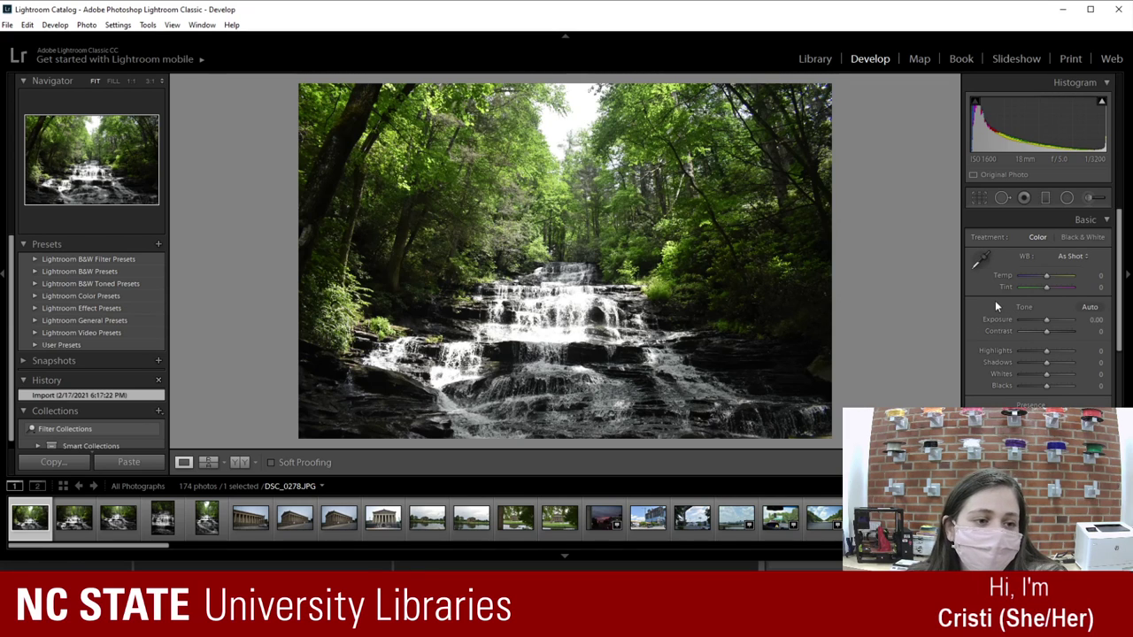
pyautogui.scroll(-5, 997, 297)
pyautogui.scroll(5, 996, 275)
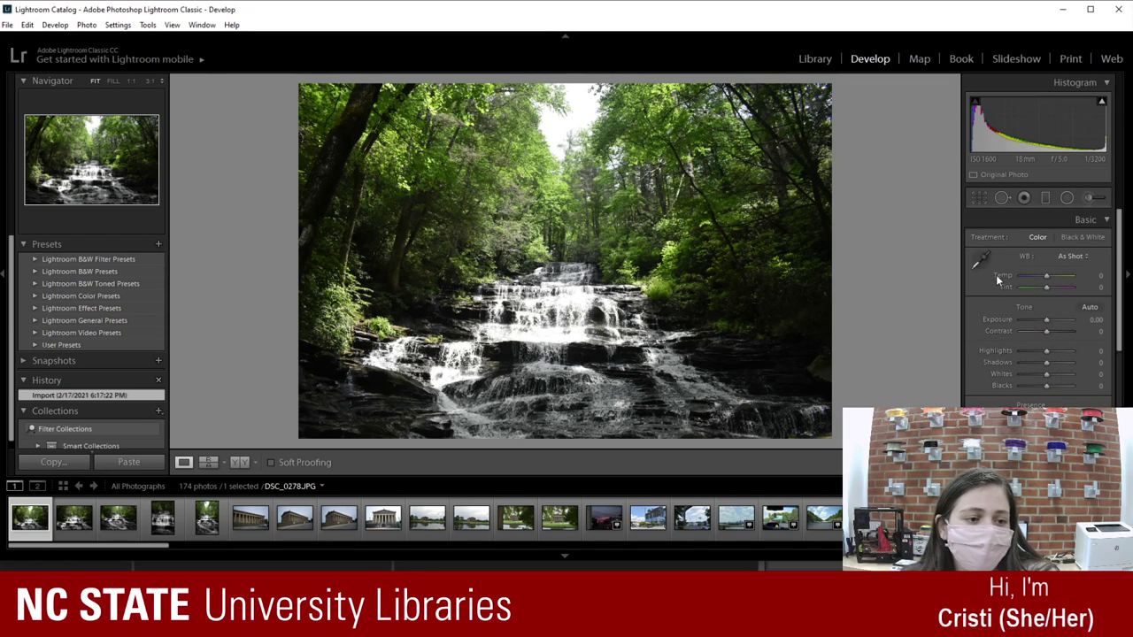
pyautogui.scroll(-5, 995, 274)
pyautogui.scroll(4, 1054, 354)
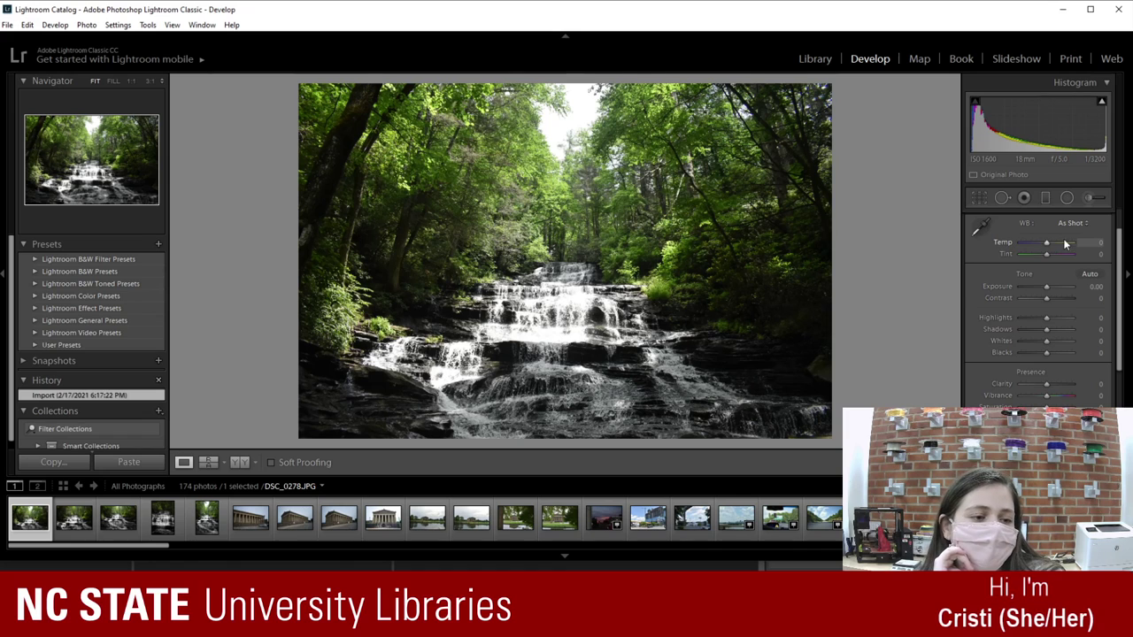
pyautogui.click(1032, 343)
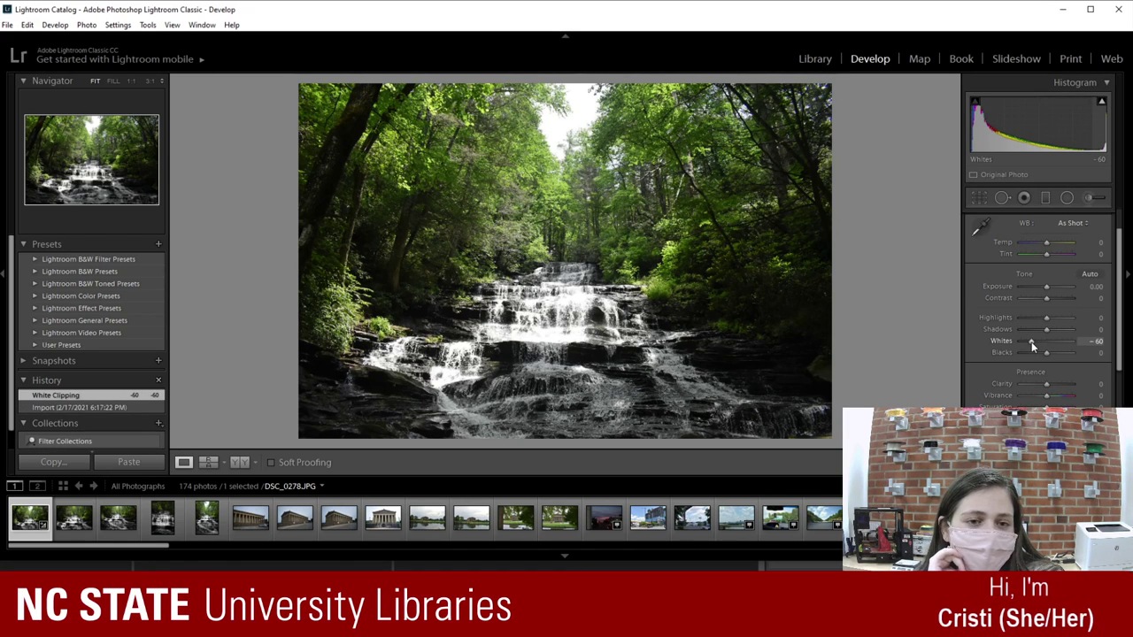
# Step: Try the waterfall photo's Whites at −100 and +100, and return them to −60
pyautogui.moveTo(1032, 342); pyautogui.dragTo(1020, 347)
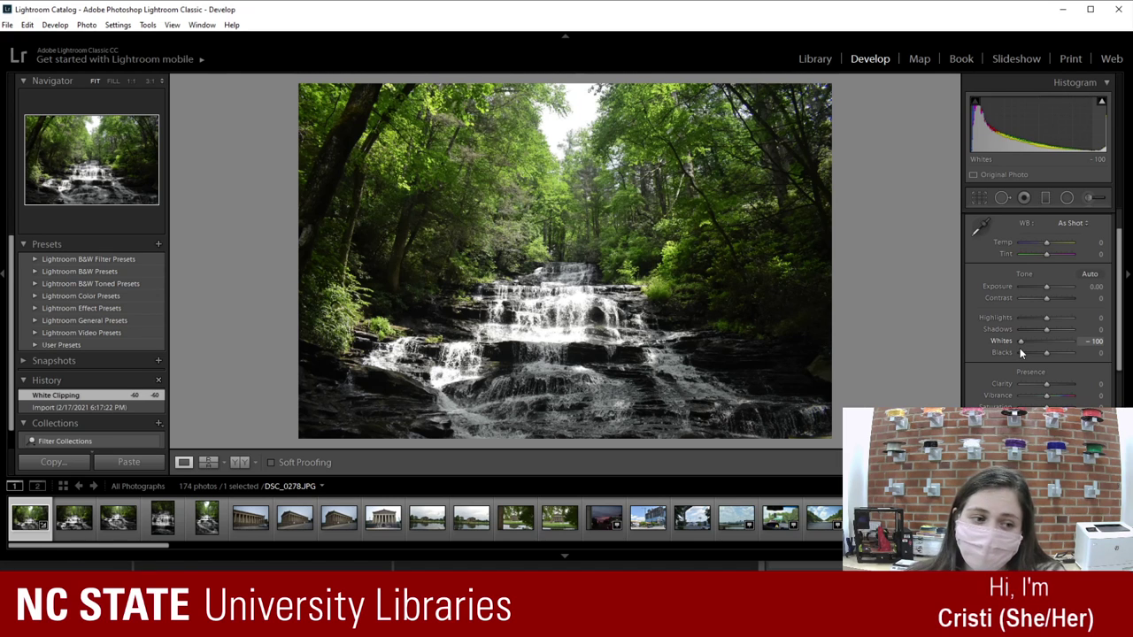
pyautogui.moveTo(1038, 340); pyautogui.dragTo(1099, 342)
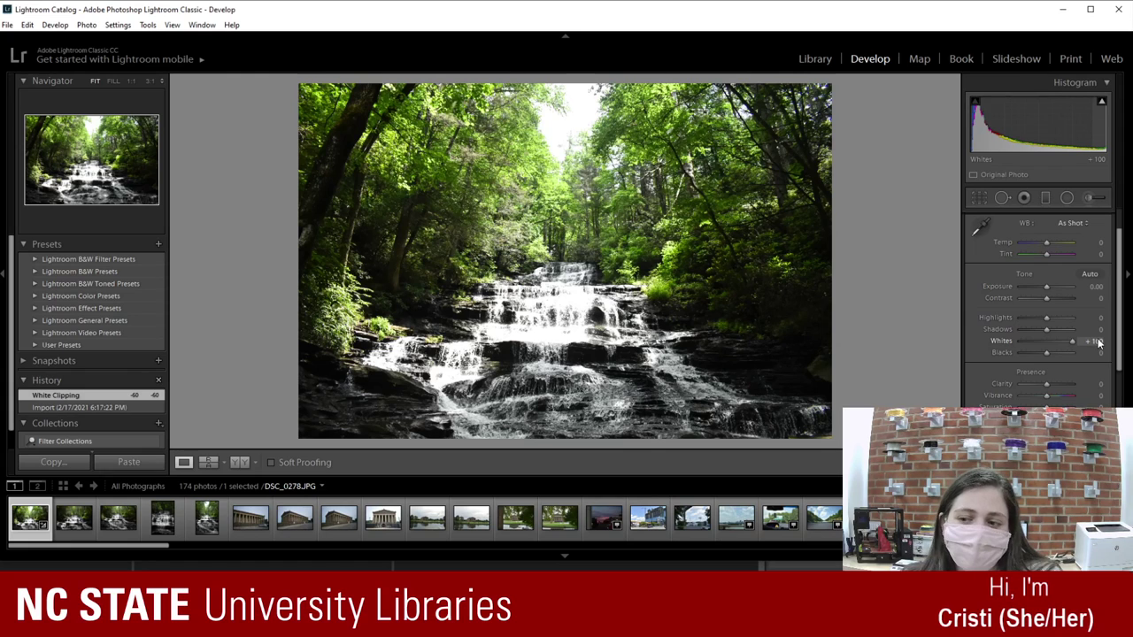
pyautogui.moveTo(1098, 342); pyautogui.dragTo(1031, 342)
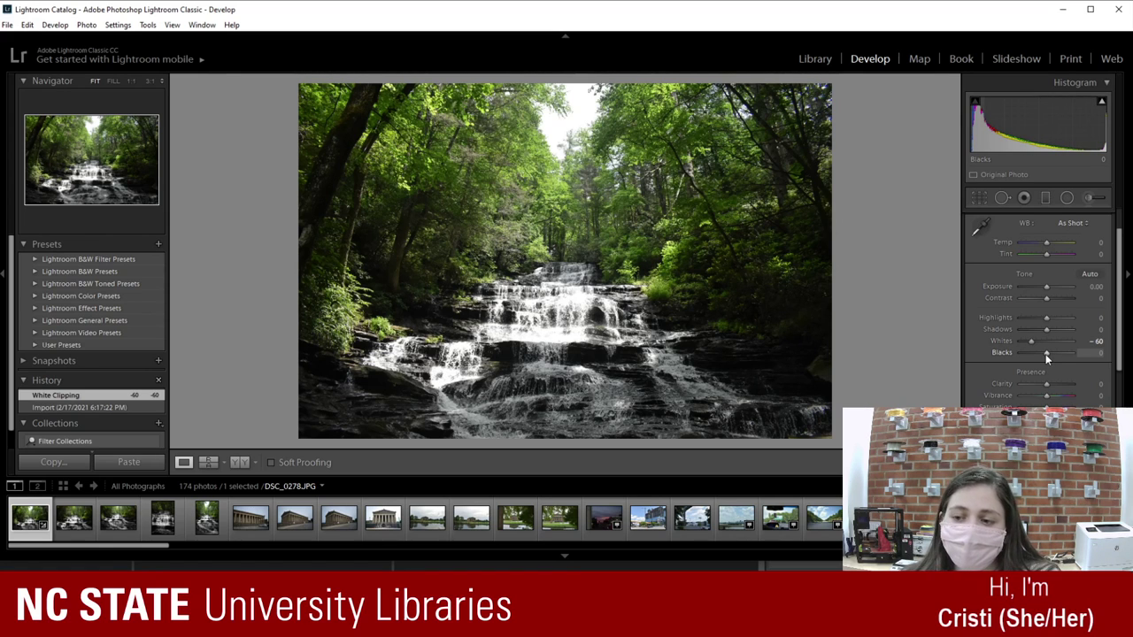
# Step: Make Blacks the active tone adjustment on DSC_0278.JPG and try it at +15 and −10
pyautogui.click(1002, 351)
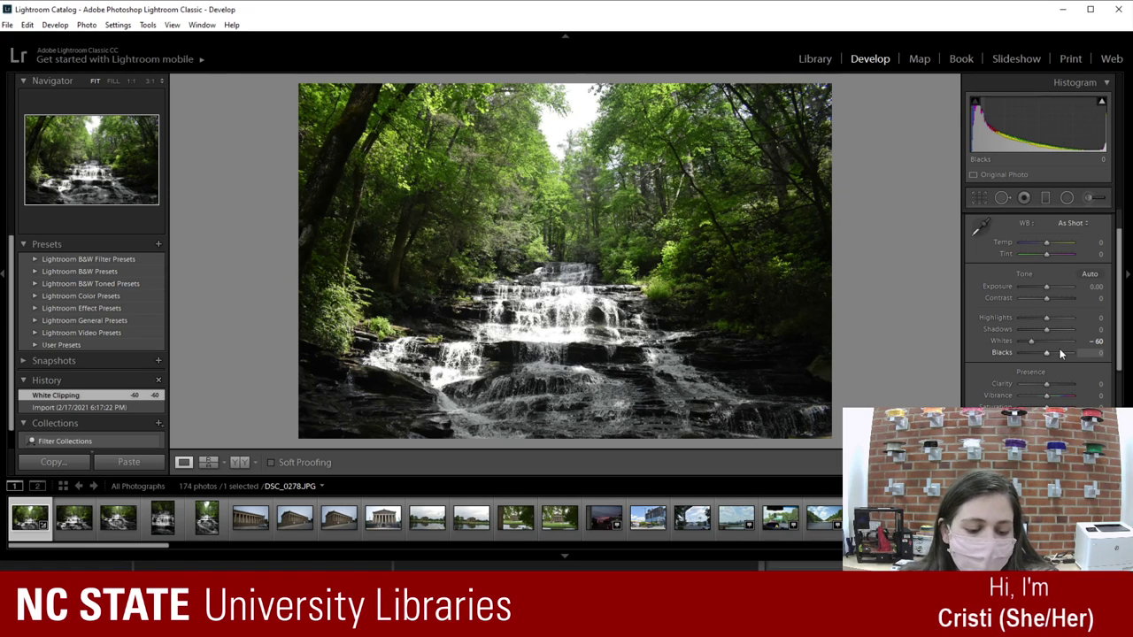
pyautogui.press('Right')
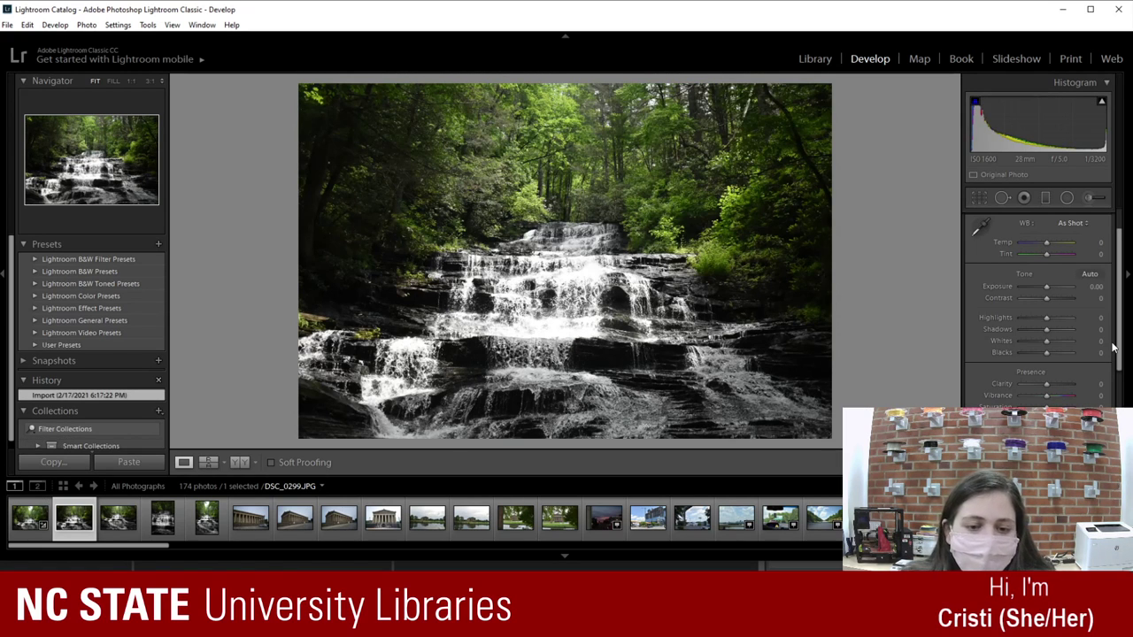
pyautogui.press('Left')
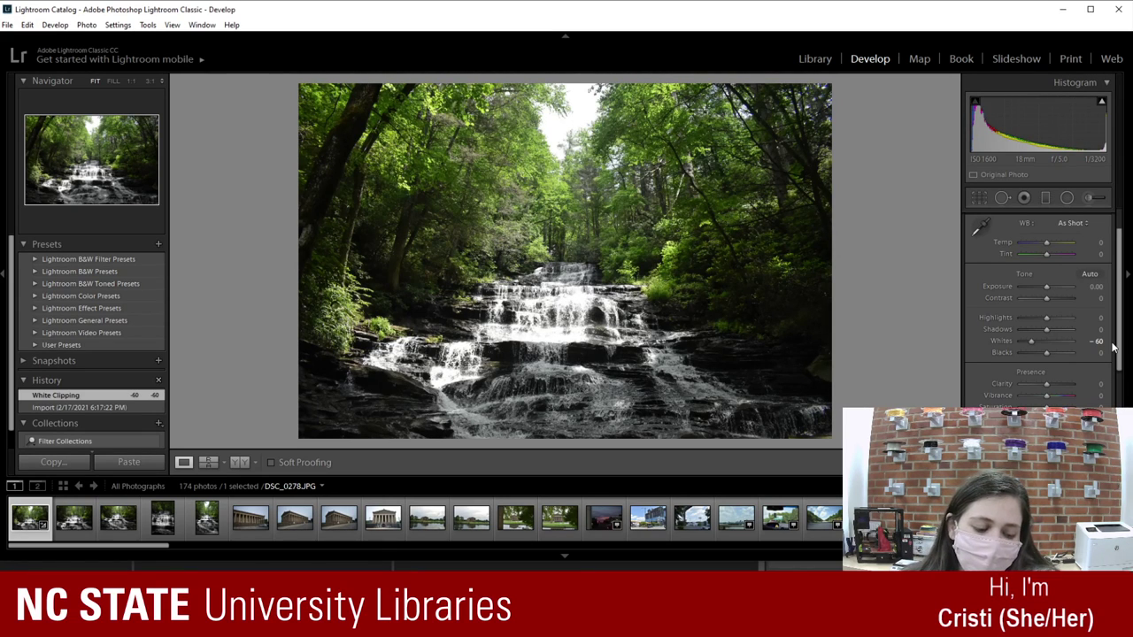
pyautogui.press('Up')
pyautogui.press('Up')
pyautogui.press('Up')
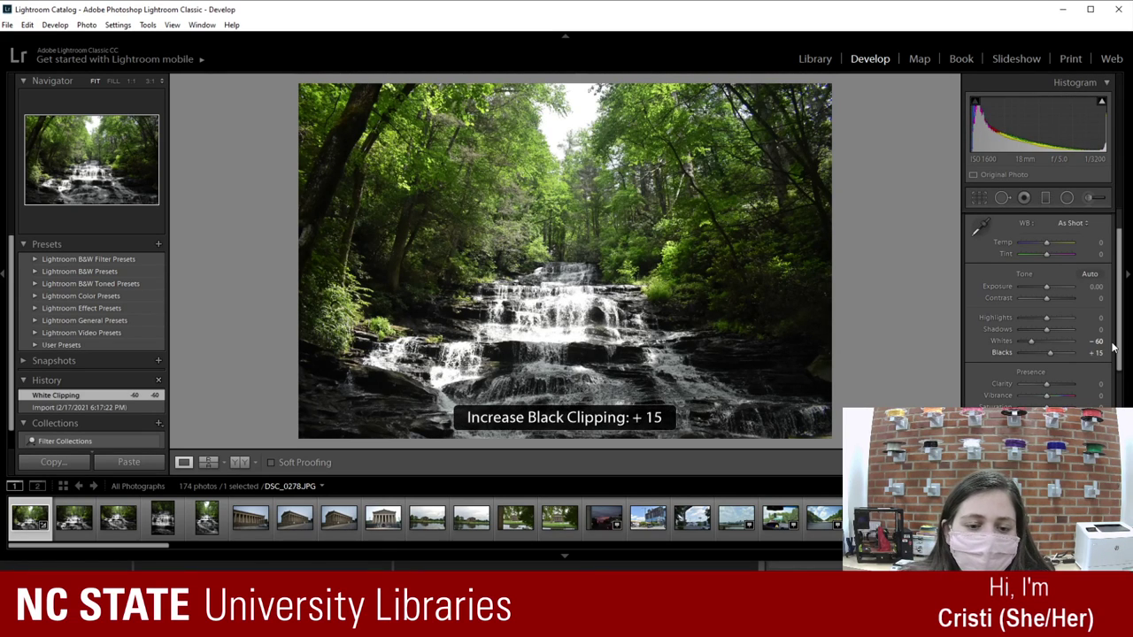
pyautogui.press('Down')
pyautogui.press('Down')
pyautogui.press('Down')
pyautogui.press('Down')
pyautogui.press('Down')
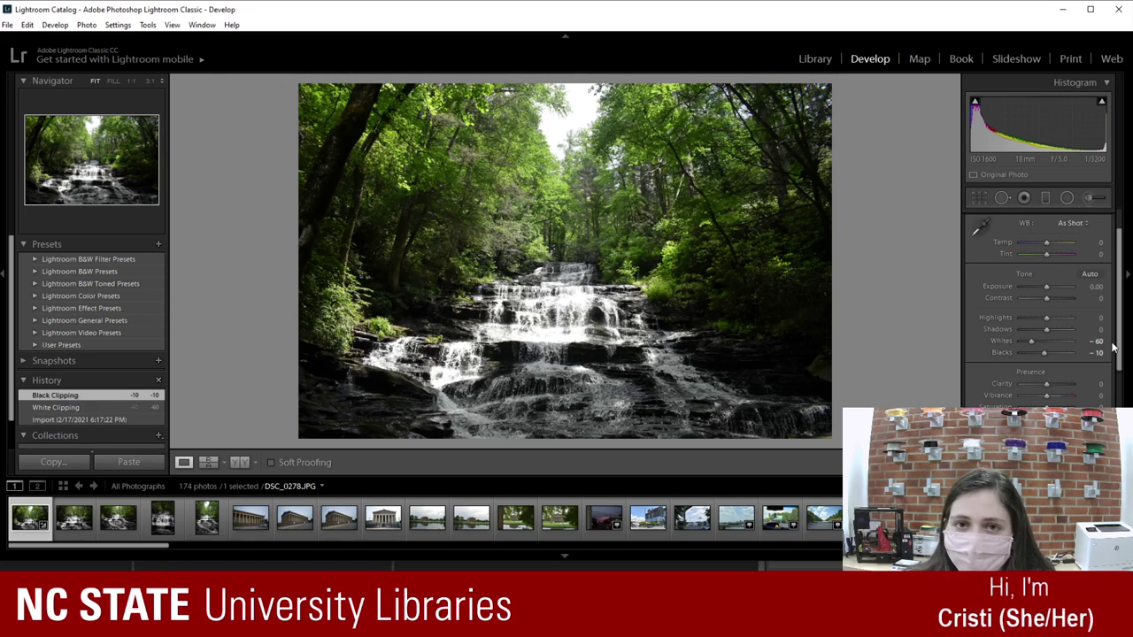
# Step: Raise the waterfall photo's Blacks to the maximum of +100
pyautogui.press('Up')
pyautogui.press('Up')
pyautogui.press('Up')
pyautogui.press('Up')
pyautogui.press('Up')
pyautogui.press('Up')
pyautogui.press('Up')
pyautogui.press('Up')
pyautogui.press('Up')
pyautogui.press('Up')
pyautogui.press('Up')
pyautogui.press('Up')
pyautogui.press('Up')
pyautogui.press('Up')
pyautogui.press('Up')
pyautogui.press('Up')
pyautogui.press('Up')
pyautogui.press('Up')
pyautogui.press('Up')
pyautogui.press('Up')
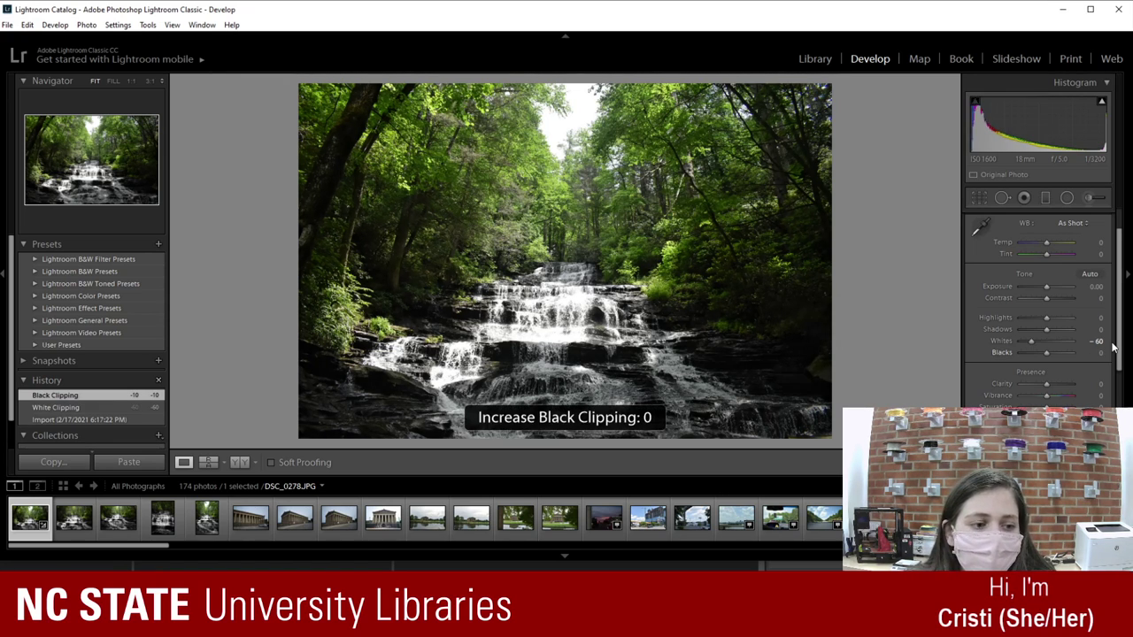
pyautogui.press('Up')
pyautogui.press('Up')
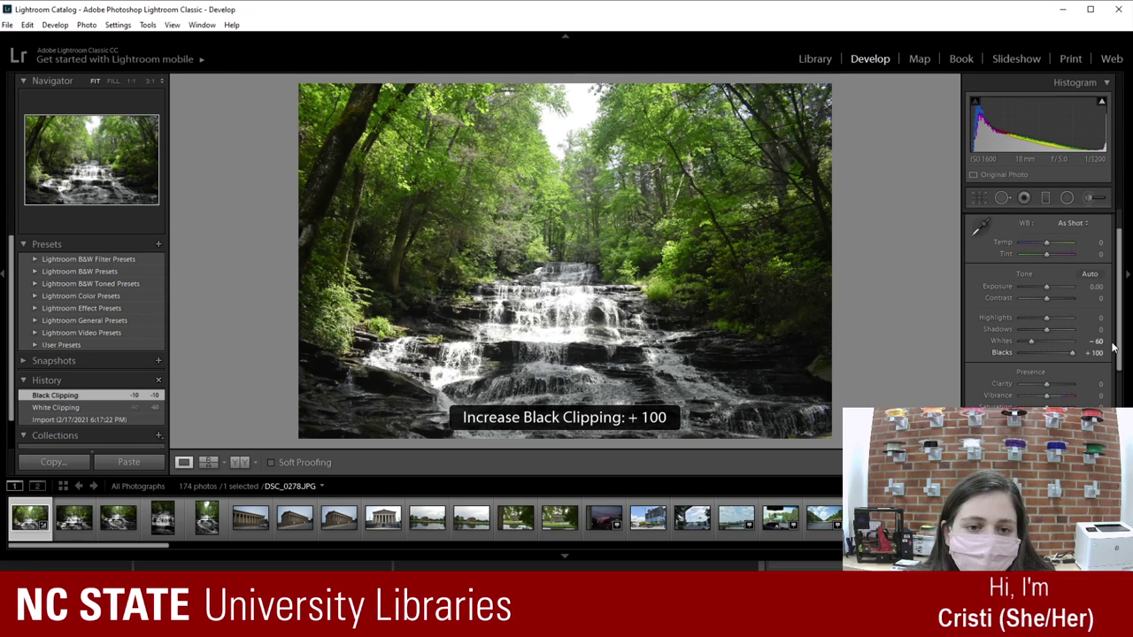
# Step: Try the waterfall photo's Blacks at the minimum of −100, and bring them back to +100
pyautogui.press('Down')
pyautogui.press('Down')
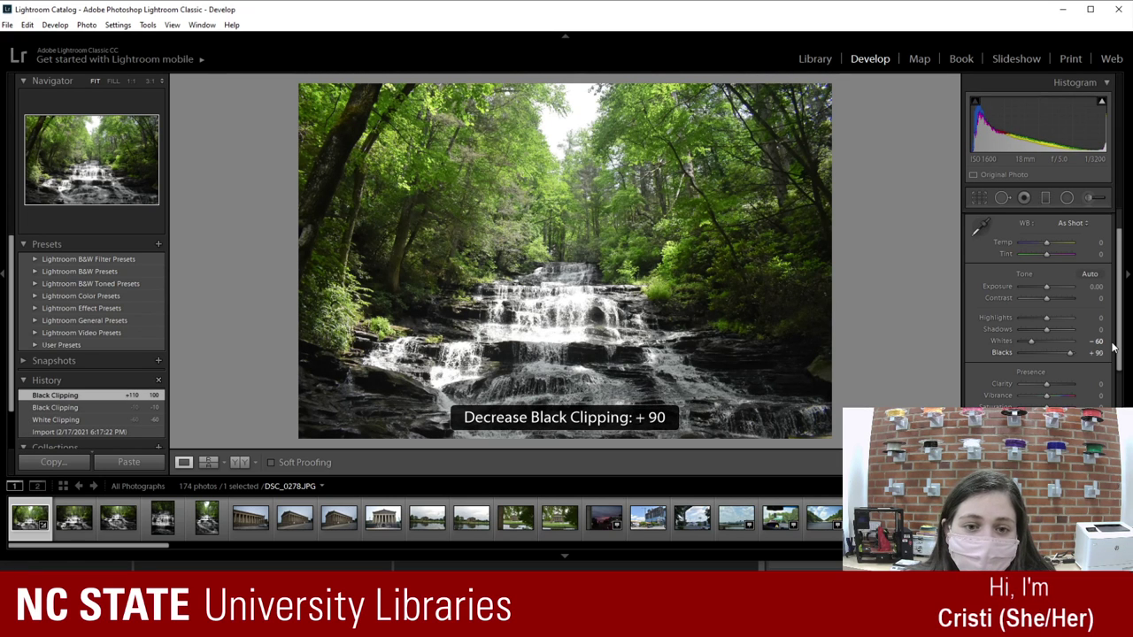
pyautogui.press('Down')
pyautogui.press('Down')
pyautogui.press('Down')
pyautogui.press('Down')
pyautogui.press('Down')
pyautogui.press('Down')
pyautogui.press('Down')
pyautogui.press('Down')
pyautogui.press('Down')
pyautogui.press('Down')
pyautogui.press('Down')
pyautogui.press('Down')
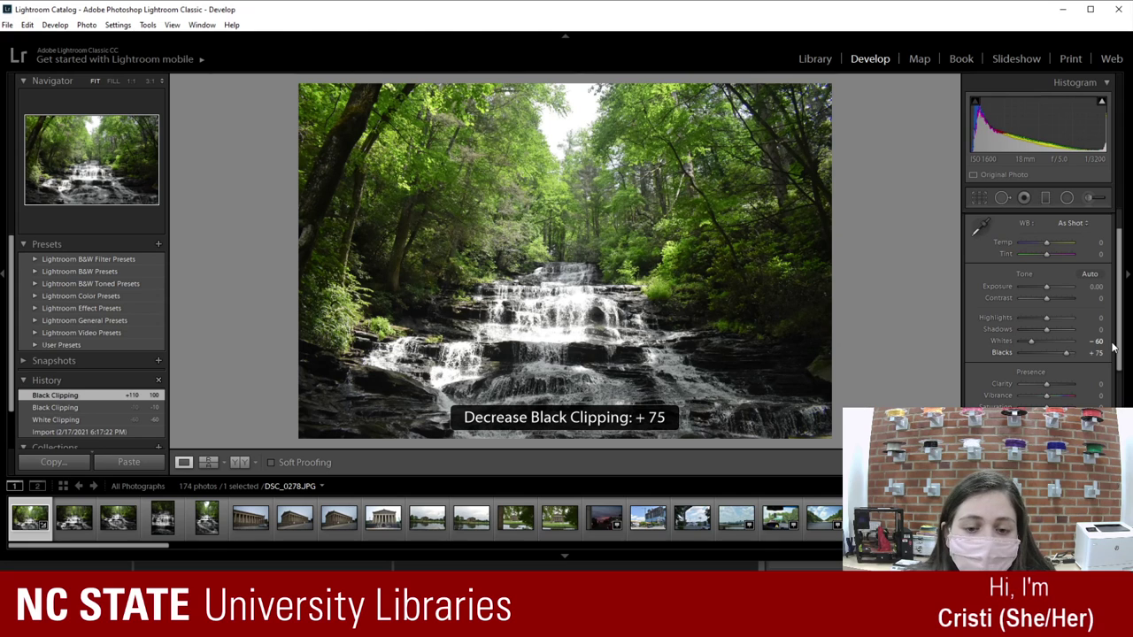
pyautogui.press('Down')
pyautogui.press('Down')
pyautogui.press('Down')
pyautogui.press('Down')
pyautogui.press('Down')
pyautogui.press('Down')
pyautogui.press('Down')
pyautogui.press('Down')
pyautogui.press('Down')
pyautogui.press('Down')
pyautogui.press('Down')
pyautogui.press('Down')
pyautogui.press('Down')
pyautogui.press('Down')
pyautogui.press('Down')
pyautogui.press('Down')
pyautogui.press('Down')
pyautogui.press('Down')
pyautogui.press('Down')
pyautogui.press('Down')
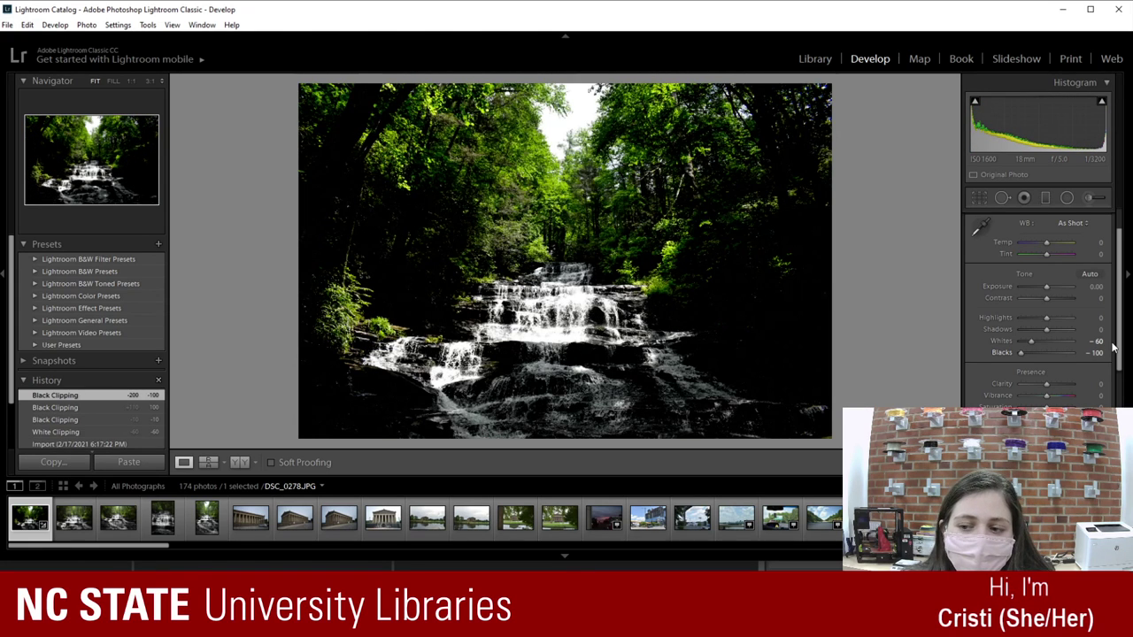
pyautogui.press('Up')
pyautogui.press('Up')
pyautogui.press('Up')
pyautogui.press('Up')
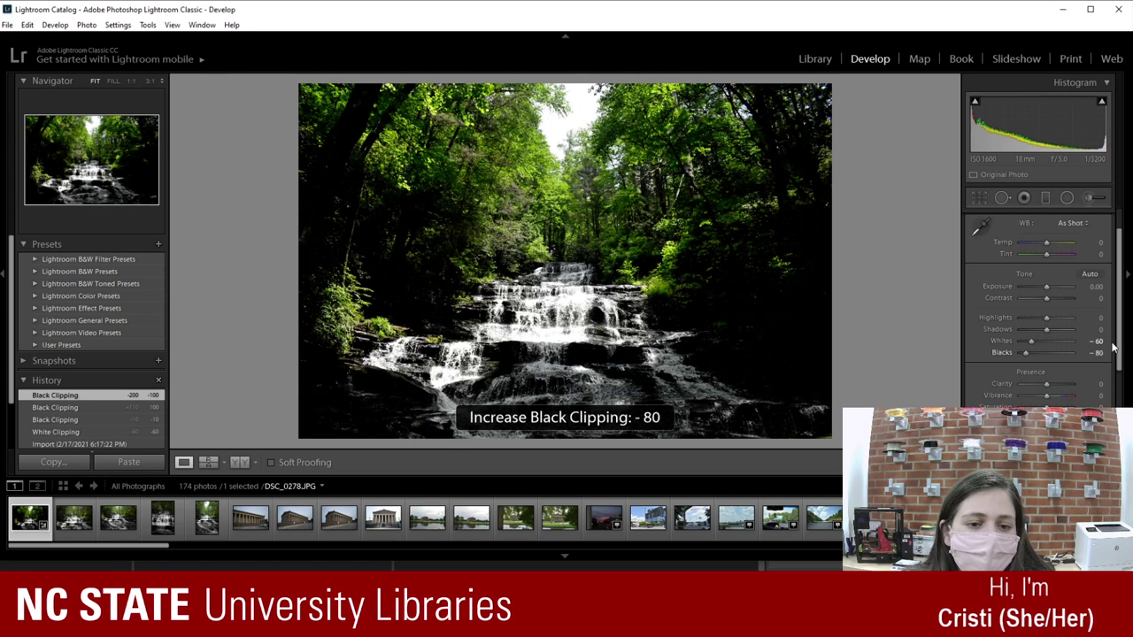
pyautogui.press('Up')
pyautogui.press('Up')
pyautogui.press('Up')
pyautogui.press('Up')
pyautogui.press('Up')
pyautogui.press('Up')
pyautogui.press('Up')
pyautogui.press('Up')
pyautogui.press('Up')
pyautogui.press('Up')
pyautogui.press('Up')
pyautogui.press('Up')
pyautogui.press('Up')
pyautogui.press('Up')
pyautogui.press('Up')
pyautogui.press('Up')
pyautogui.press('Up')
pyautogui.press('Up')
pyautogui.press('Up')
pyautogui.press('Up')
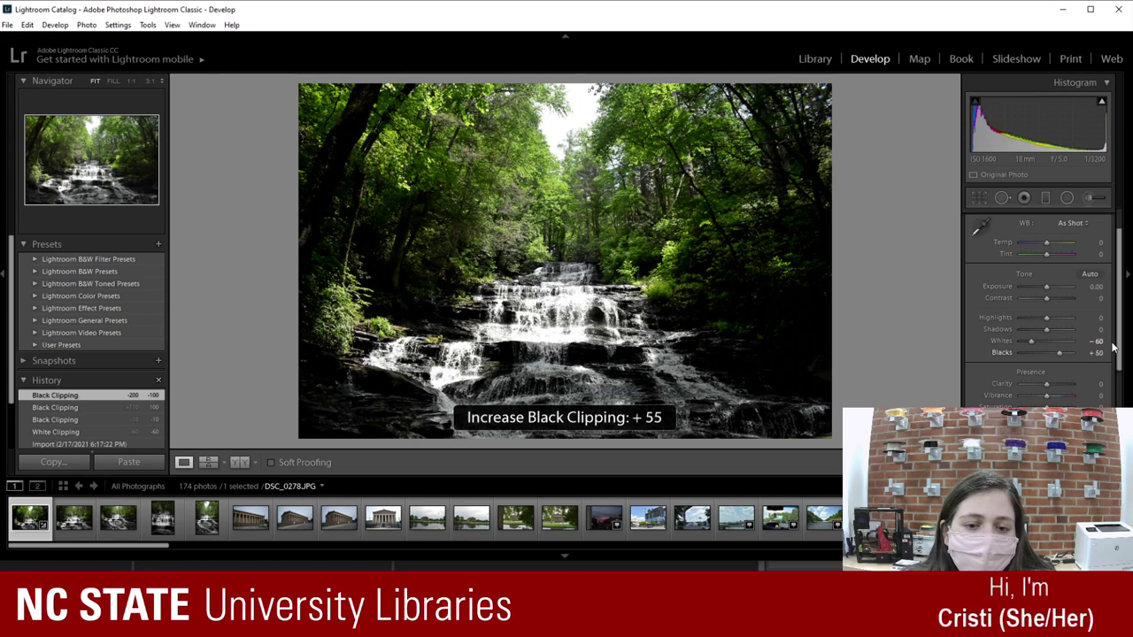
pyautogui.press('Up')
pyautogui.press('Up')
pyautogui.press('Up')
pyautogui.press('Up')
pyautogui.press('Up')
pyautogui.press('Up')
pyautogui.press('Up')
pyautogui.press('Up')
pyautogui.press('Up')
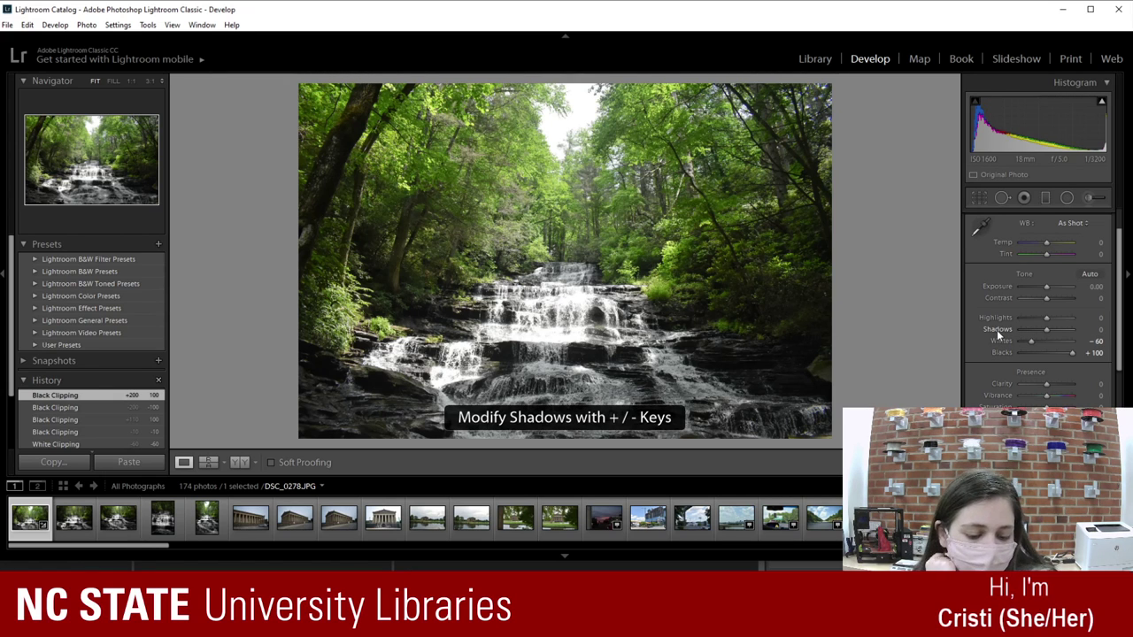
# Step: Lower the waterfall photo's Shadows to −70
pyautogui.press('-')
pyautogui.press('-')
pyautogui.press('-')
pyautogui.press('-')
pyautogui.press('-')
pyautogui.press('-')
pyautogui.press('-')
pyautogui.press('-')
pyautogui.press('-')
pyautogui.press('-')
pyautogui.press('-')
pyautogui.press('-')
pyautogui.press('-')
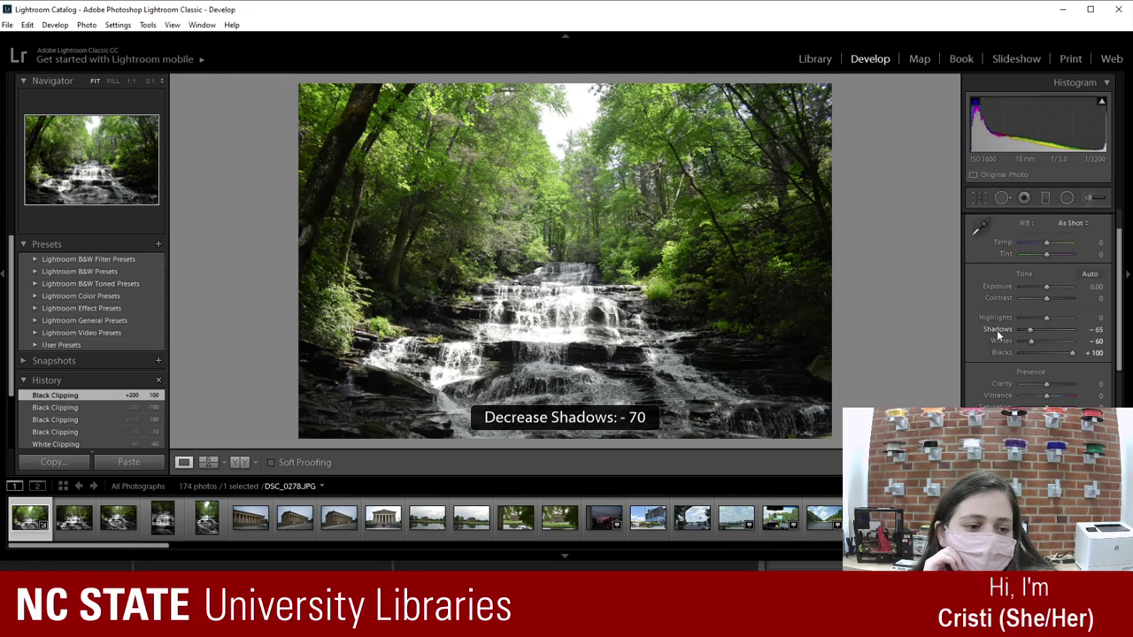
# Step: Raise the waterfall photo's Shadows to +50
pyautogui.press('+')
pyautogui.press('+')
pyautogui.press('+')
pyautogui.press('+')
pyautogui.press('+')
pyautogui.press('+')
pyautogui.press('+')
pyautogui.press('+')
pyautogui.press('+')
pyautogui.press('+')
pyautogui.press('+')
pyautogui.press('+')
pyautogui.press('+')
pyautogui.press('+')
pyautogui.press('+')
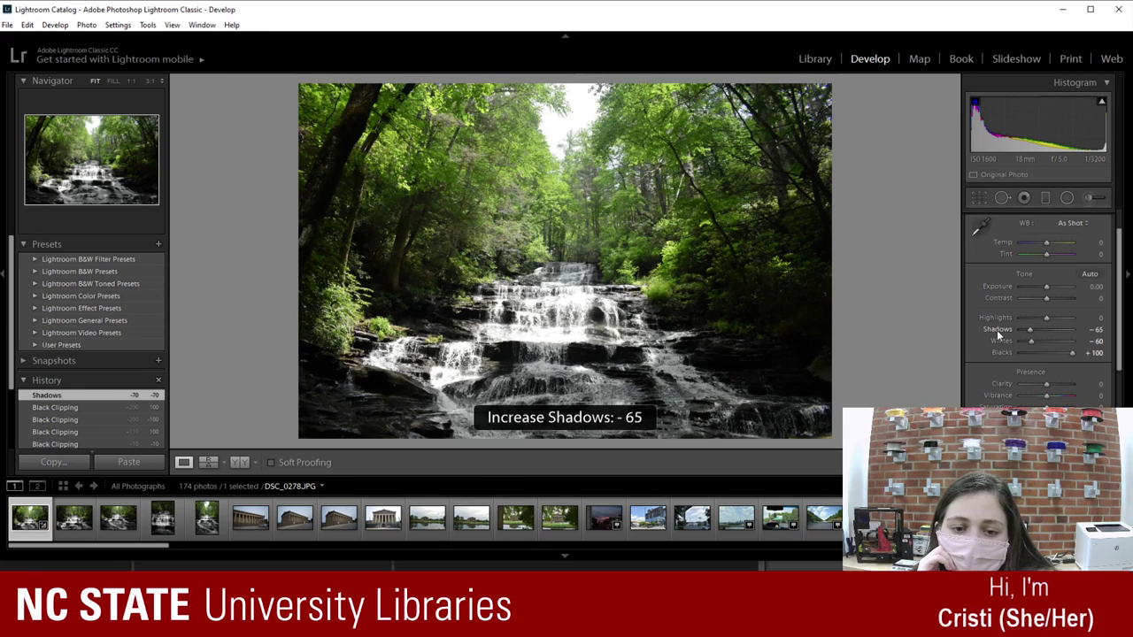
pyautogui.press('+')
pyautogui.press('+')
pyautogui.press('+')
pyautogui.press('+')
pyautogui.press('+')
pyautogui.press('+')
pyautogui.press('+')
pyautogui.press('+')
pyautogui.press('+')
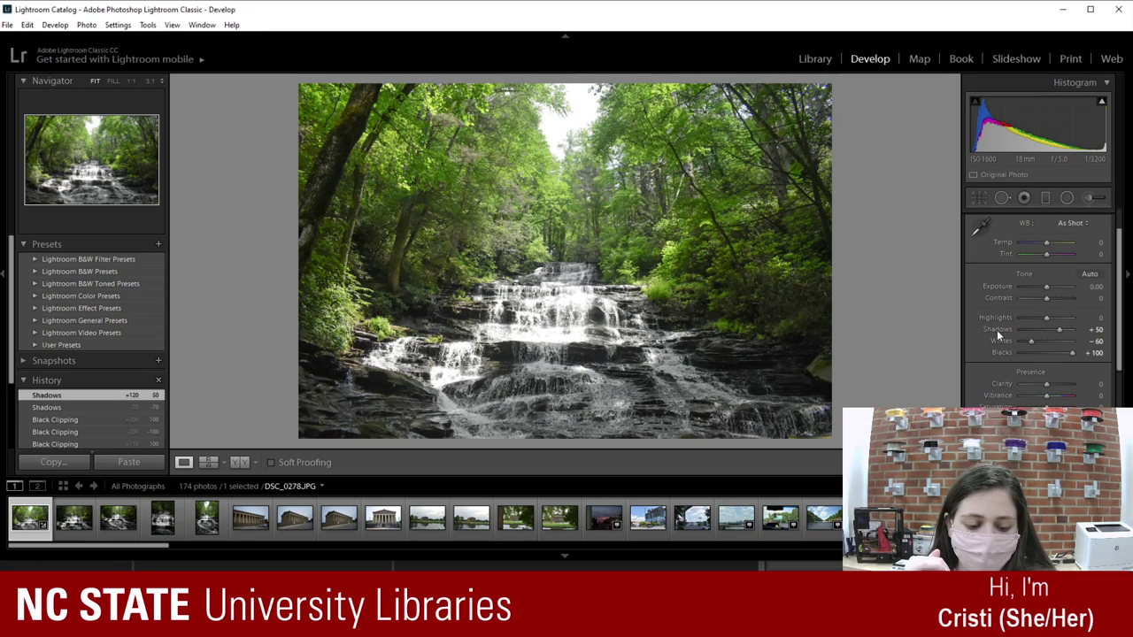
# Step: Try the waterfall photo's Shadows at the minimum of −100, and bring them up to +85
pyautogui.press('-')
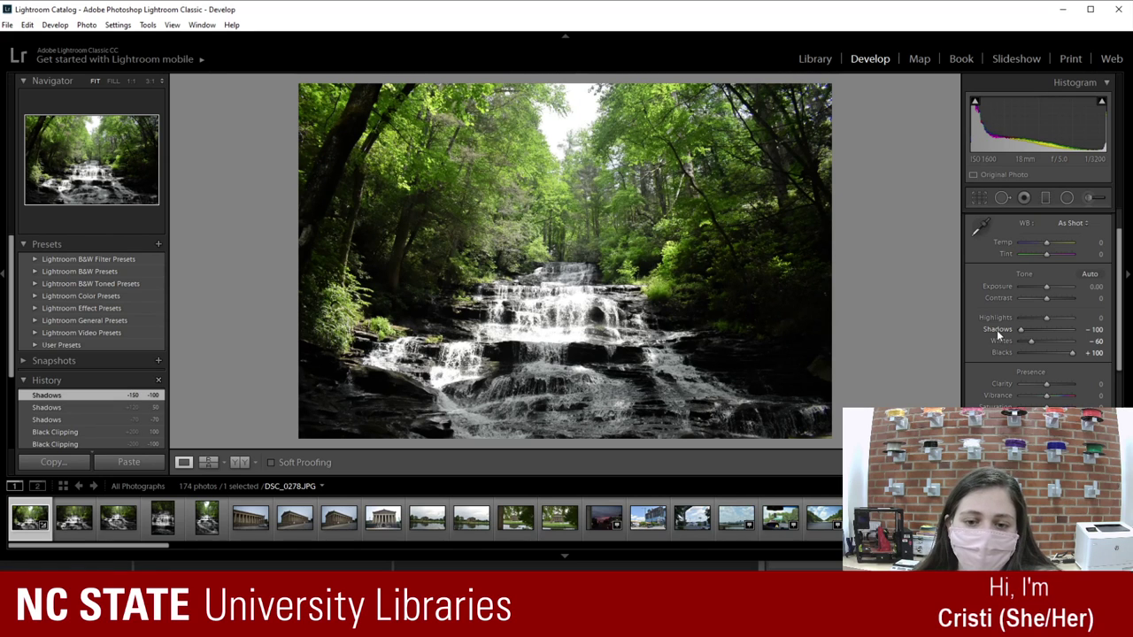
pyautogui.press('+')
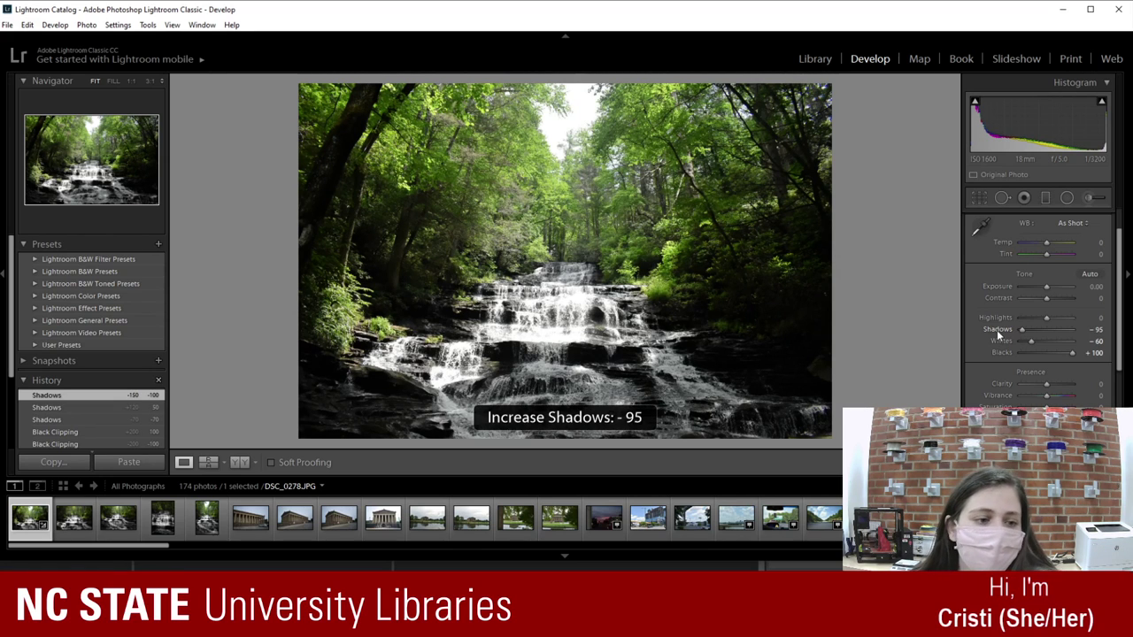
pyautogui.press('+')
pyautogui.press('+')
pyautogui.press('+')
pyautogui.press('+')
pyautogui.press('+')
pyautogui.press('+')
pyautogui.press('+')
pyautogui.press('+')
pyautogui.press('+')
pyautogui.press('+')
pyautogui.press('+')
pyautogui.press('+')
pyautogui.press('+')
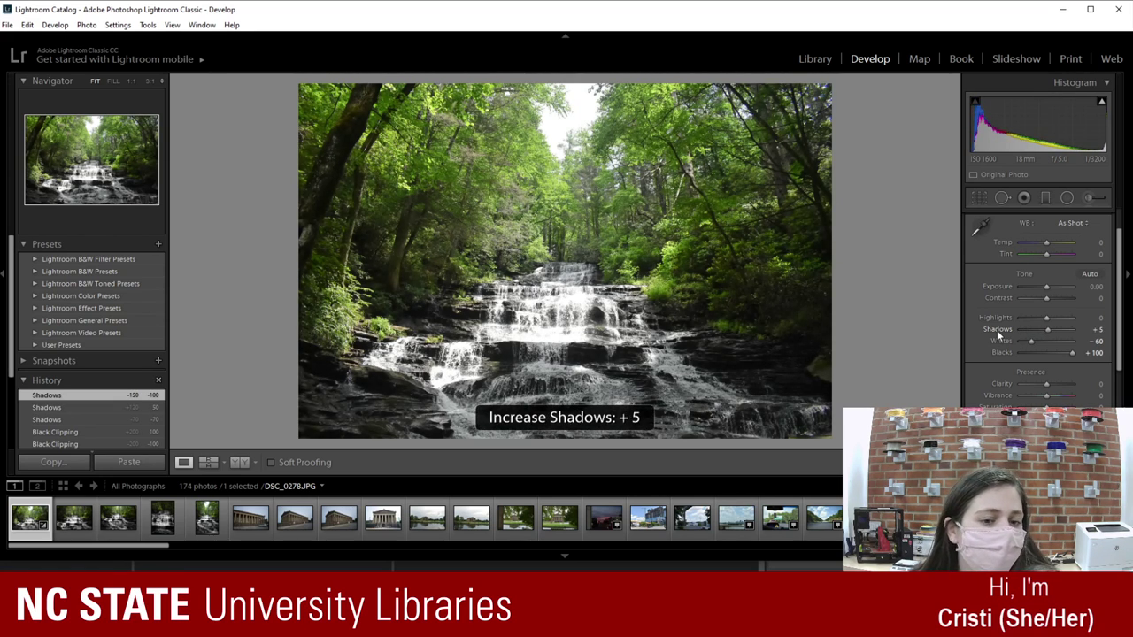
pyautogui.press('+')
pyautogui.press('+')
pyautogui.press('+')
pyautogui.press('+')
pyautogui.press('+')
pyautogui.press('+')
pyautogui.press('+')
pyautogui.press('+')
pyautogui.press('+')
pyautogui.press('+')
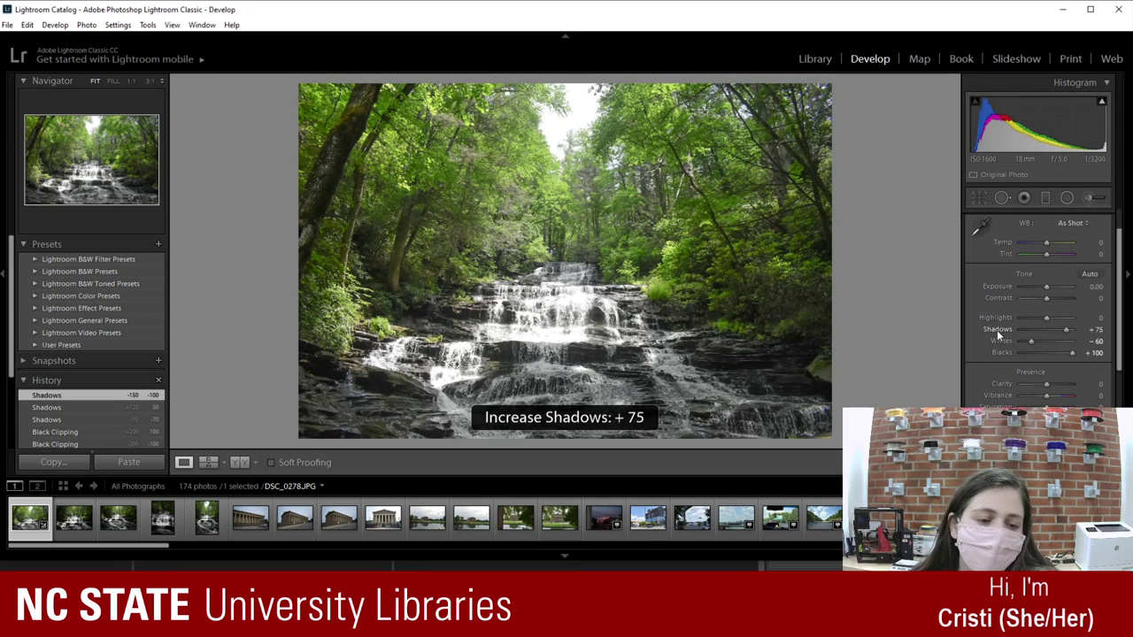
pyautogui.press('-')
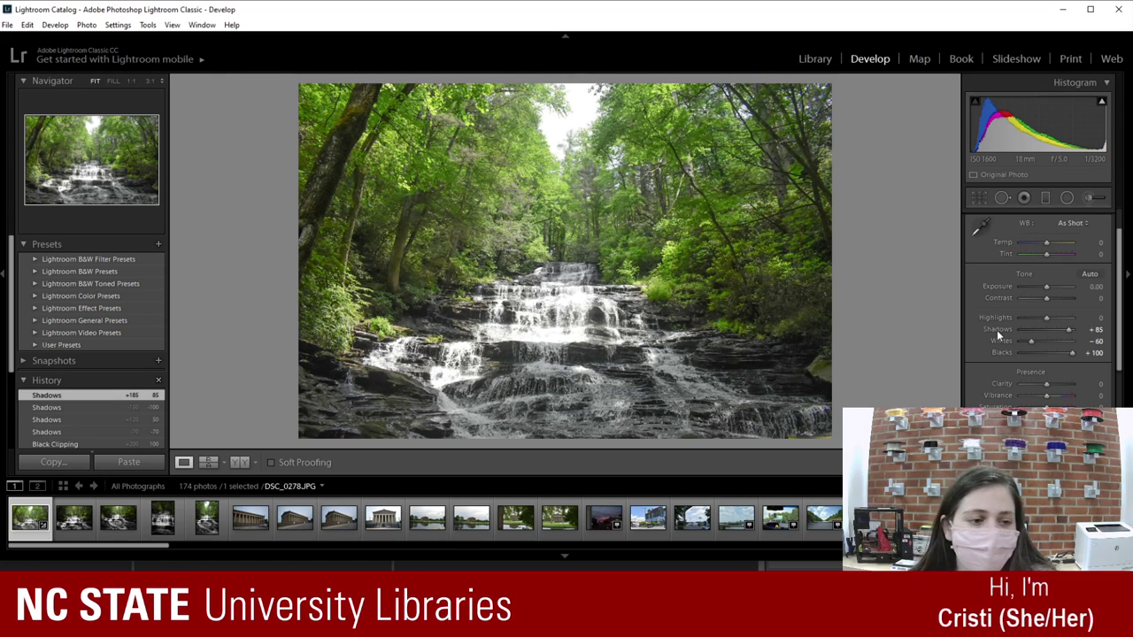
# Step: Lower the waterfall photo's Highlights to −65
pyautogui.click(1006, 324)
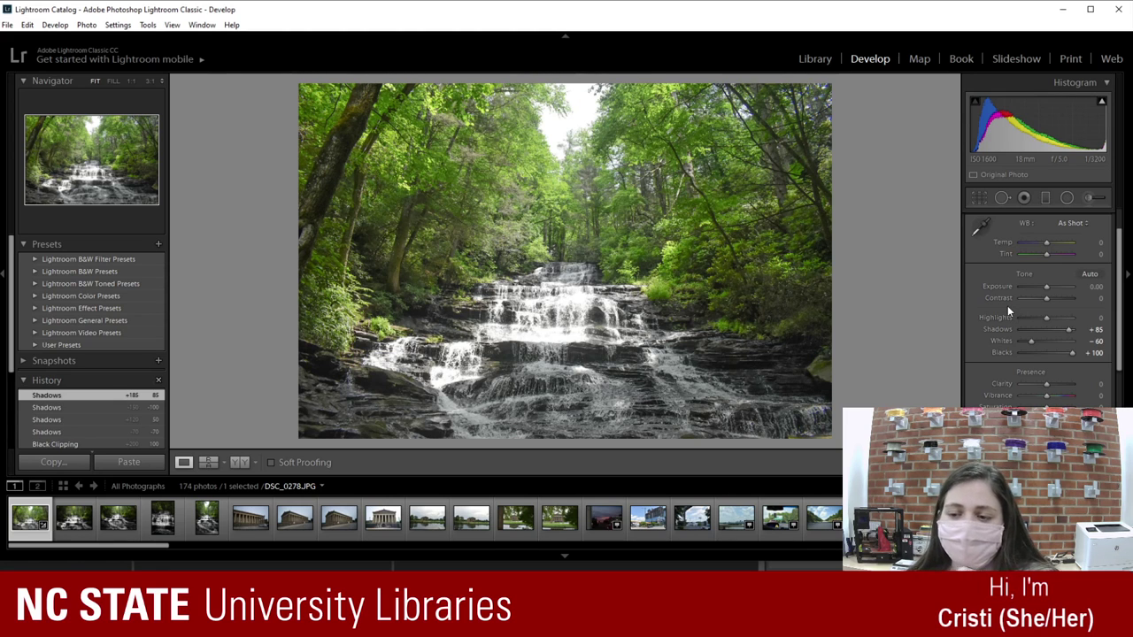
pyautogui.press('-')
pyautogui.press('-')
pyautogui.press('-')
pyautogui.press('-')
pyautogui.press('-')
pyautogui.press('-')
pyautogui.press('-')
pyautogui.press('-')
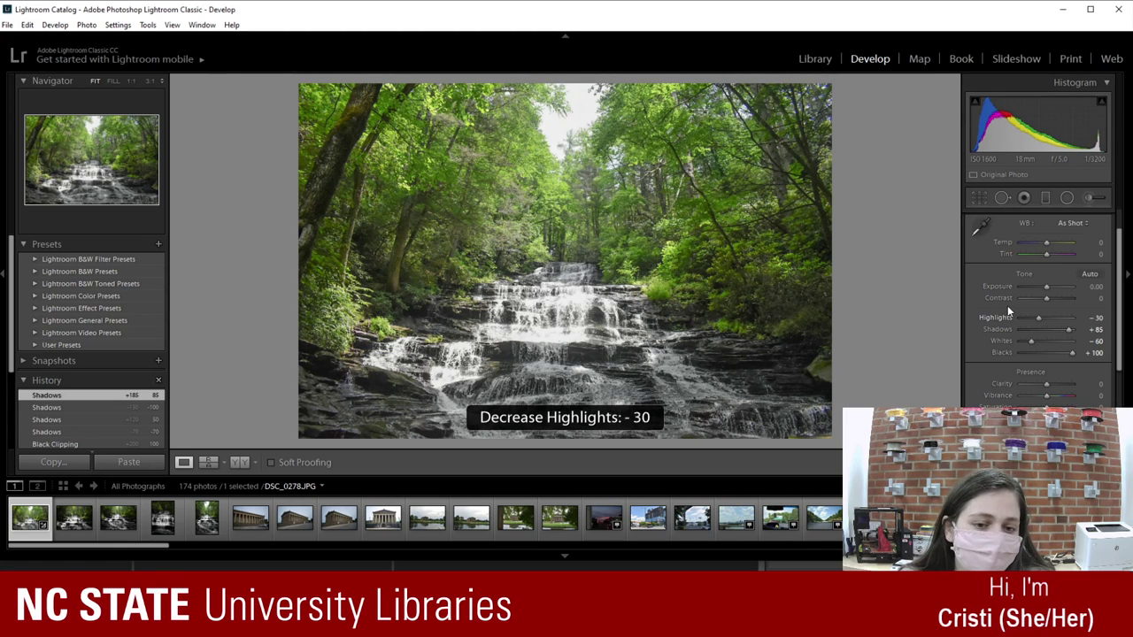
pyautogui.press('-')
pyautogui.press('-')
pyautogui.press('-')
pyautogui.press('-')
pyautogui.press('-')
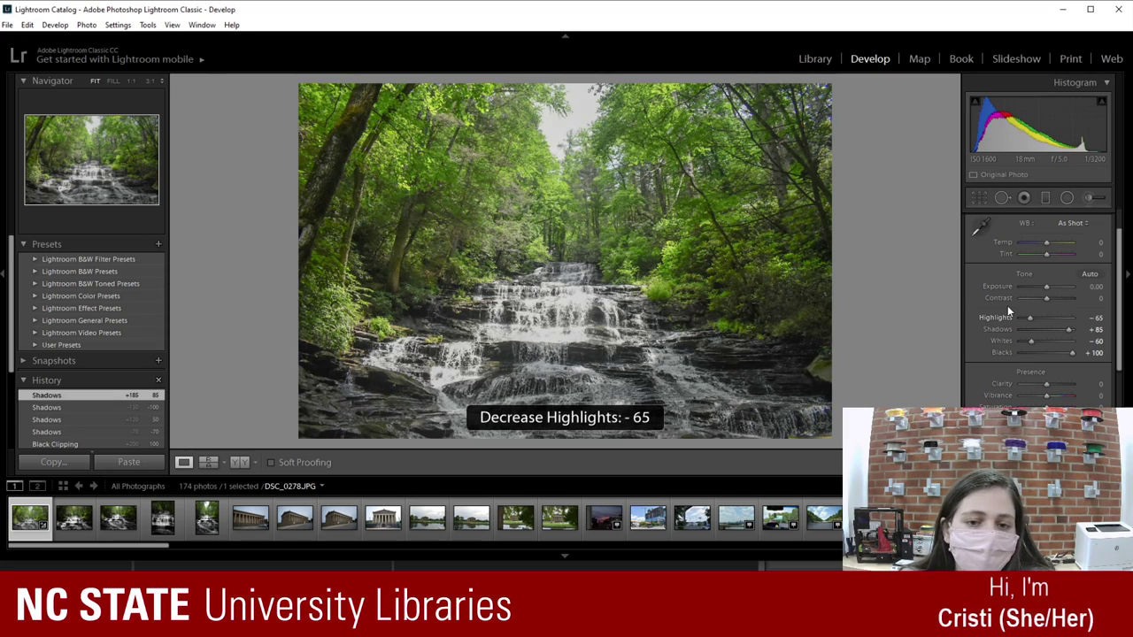
# Step: Raise the waterfall photo's Highlights to −25
pyautogui.press('+')
pyautogui.press('+')
pyautogui.press('+')
pyautogui.press('+')
pyautogui.press('+')
pyautogui.press('+')
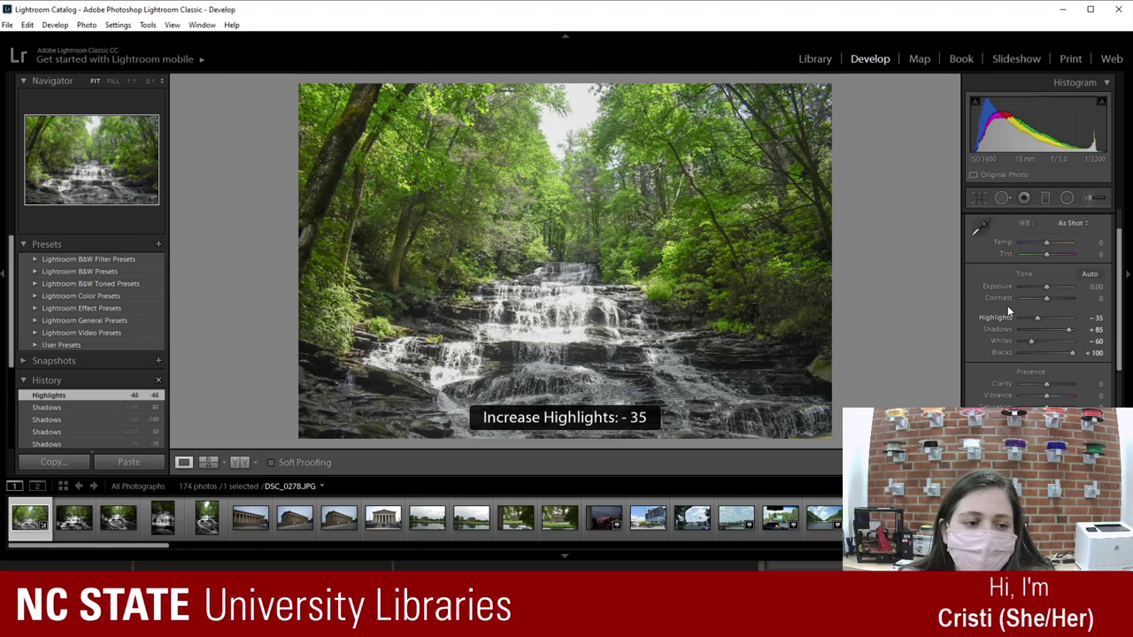
pyautogui.press('+')
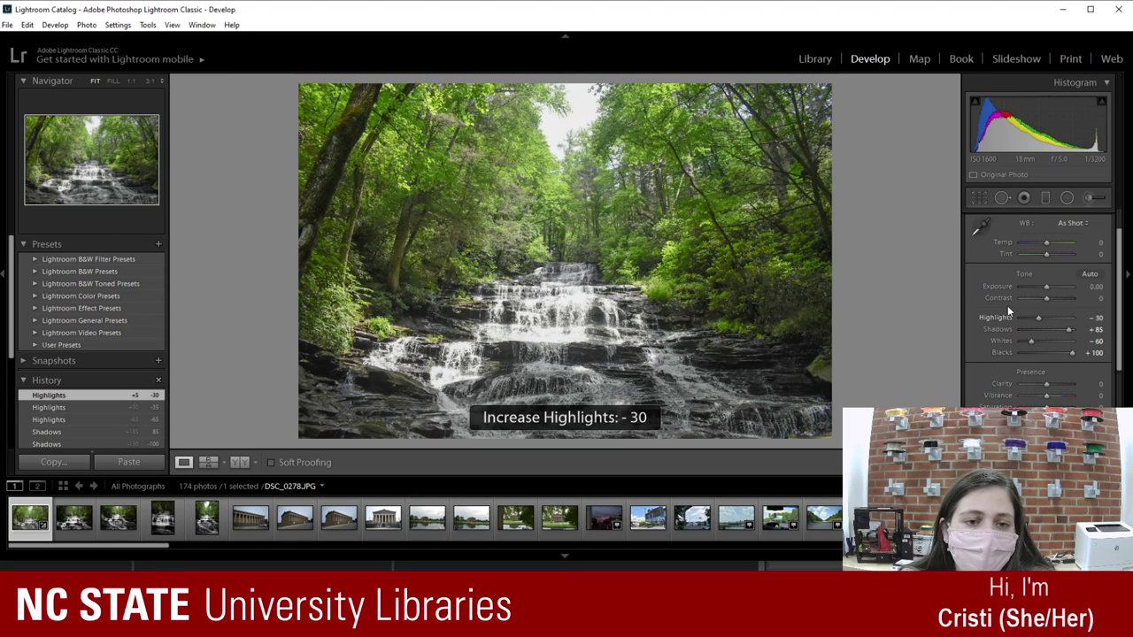
pyautogui.press('+')
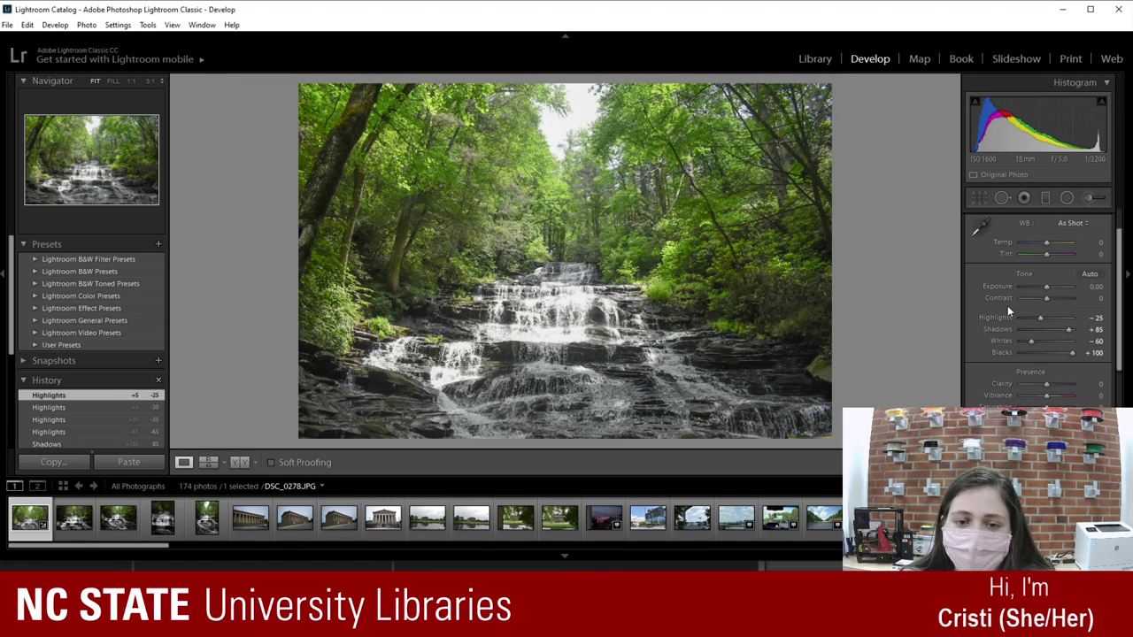
# Step: Raise the waterfall photo's Highlights to the maximum of +100
pyautogui.press('+')
pyautogui.press('+')
pyautogui.press('+')
pyautogui.press('+')
pyautogui.press('+')
pyautogui.press('+')
pyautogui.press('+')
pyautogui.press('+')
pyautogui.press('+')
pyautogui.press('+')
pyautogui.press('+')
pyautogui.press('+')
pyautogui.press('+')
pyautogui.press('+')
pyautogui.press('+')
pyautogui.press('+')
pyautogui.press('+')
pyautogui.press('+')
pyautogui.press('+')
pyautogui.press('+')
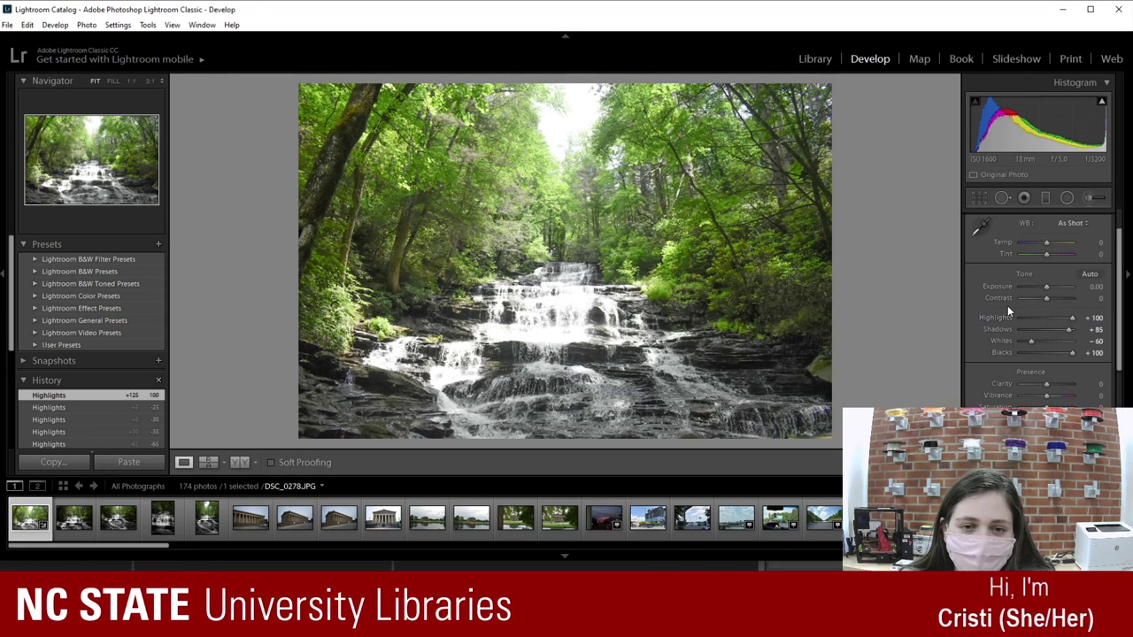
# Step: Bring the waterfall photo's Highlights down to −10
pyautogui.press('-')
pyautogui.press('-')
pyautogui.press('-')
pyautogui.press('-')
pyautogui.press('-')
pyautogui.press('-')
pyautogui.press('-')
pyautogui.press('-')
pyautogui.press('-')
pyautogui.press('-')
pyautogui.press('-')
pyautogui.press('-')
pyautogui.press('-')
pyautogui.press('-')
pyautogui.press('-')
pyautogui.press('-')
pyautogui.press('-')
pyautogui.press('-')
pyautogui.press('-')
pyautogui.press('-')
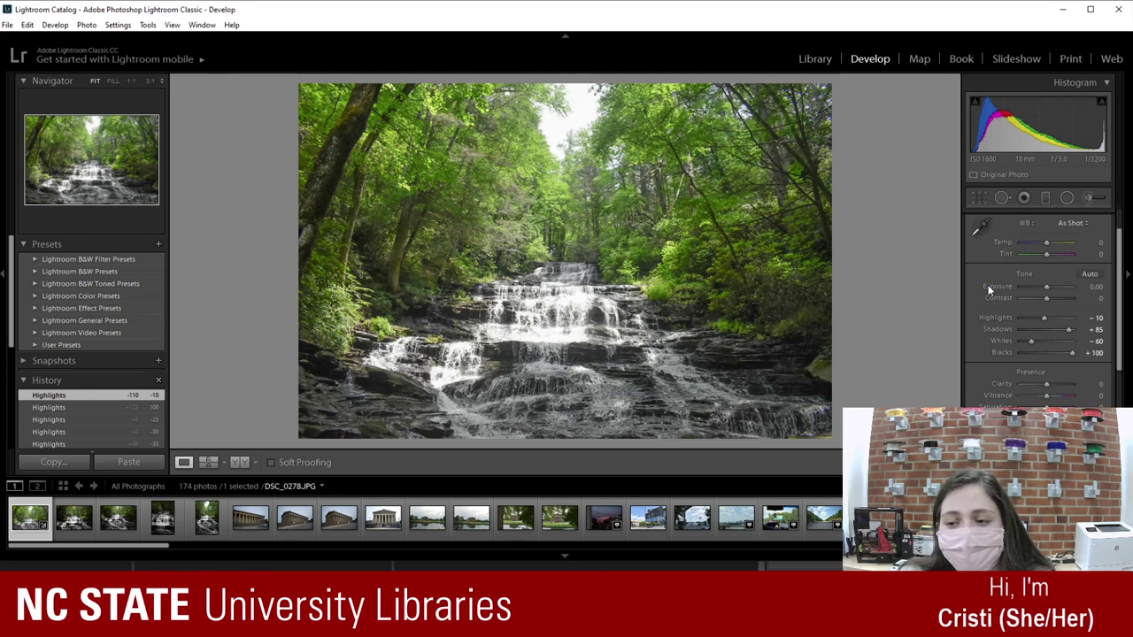
# Step: Try a slightly brighter Exposure of +0.10 on the waterfall photo, and lower it to −0.40
pyautogui.press('+')
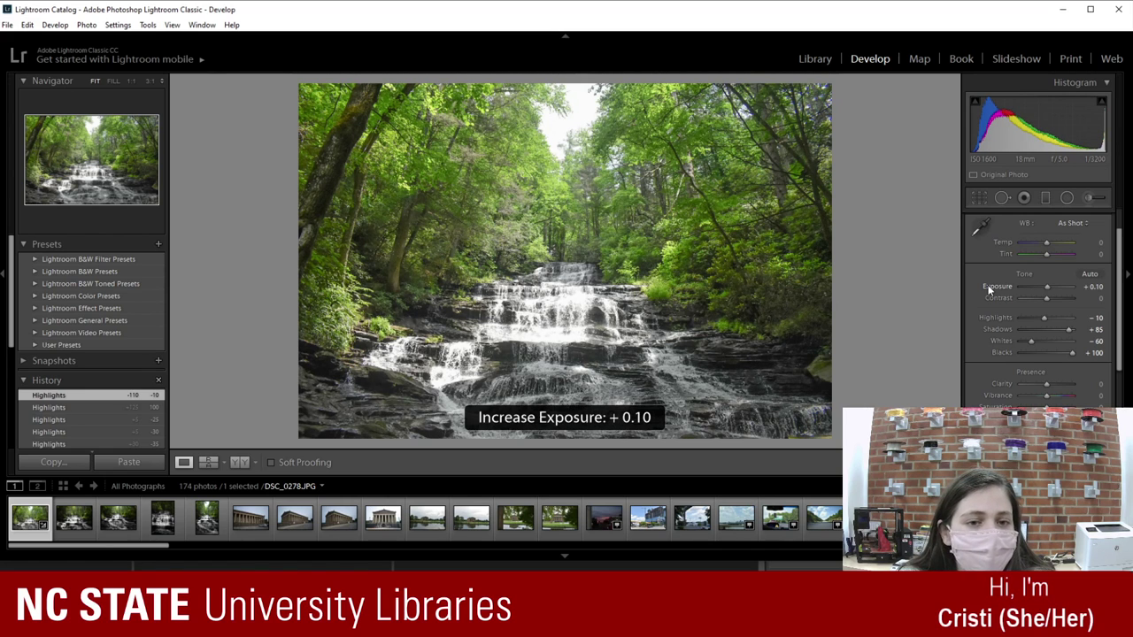
pyautogui.press('-')
pyautogui.press('-')
pyautogui.press('-')
pyautogui.press('-')
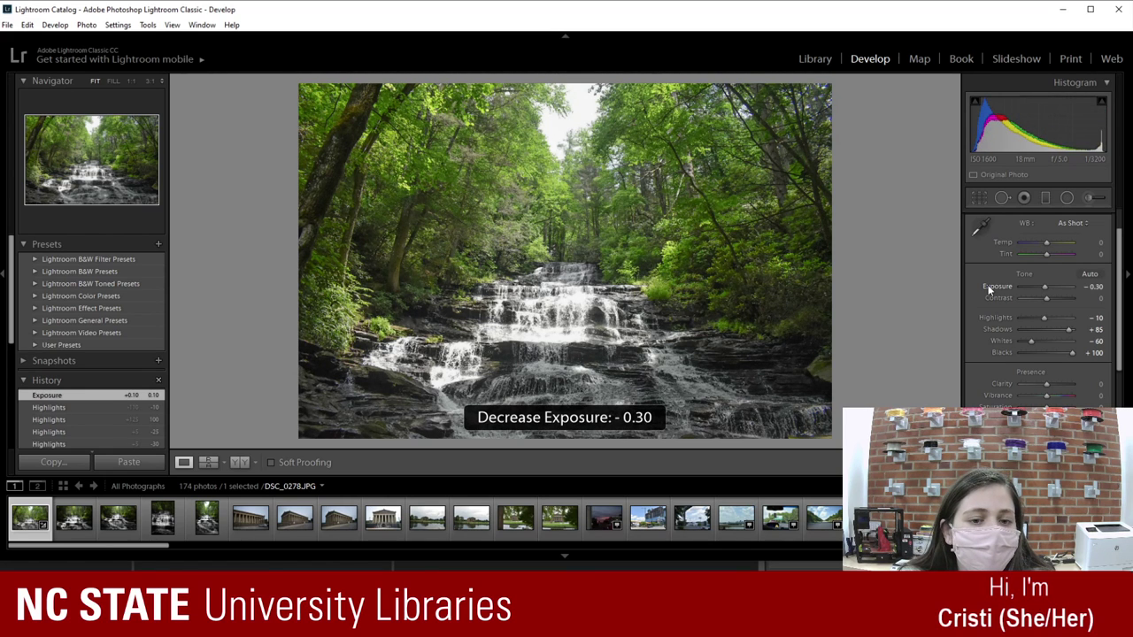
pyautogui.press('-')
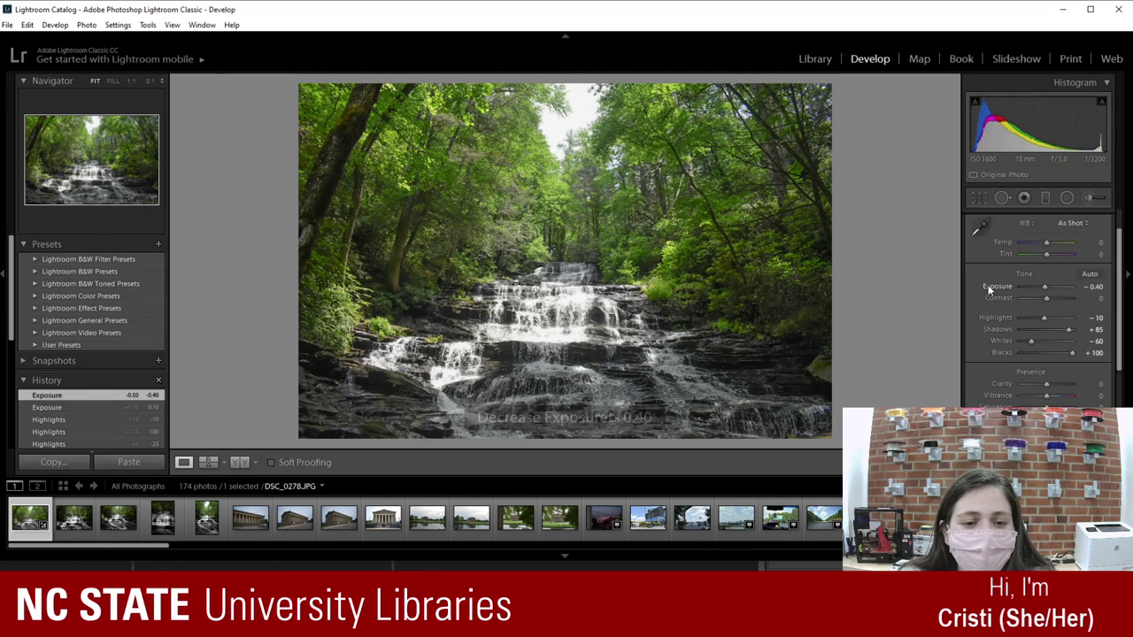
# Step: Raise the waterfall photo's Exposure to +1.30
pyautogui.press('+')
pyautogui.press('+')
pyautogui.press('+')
pyautogui.press('+')
pyautogui.press('+')
pyautogui.press('+')
pyautogui.press('+')
pyautogui.press('+')
pyautogui.press('+')
pyautogui.press('+')
pyautogui.press('+')
pyautogui.press('+')
pyautogui.press('+')
pyautogui.press('+')
pyautogui.press('+')
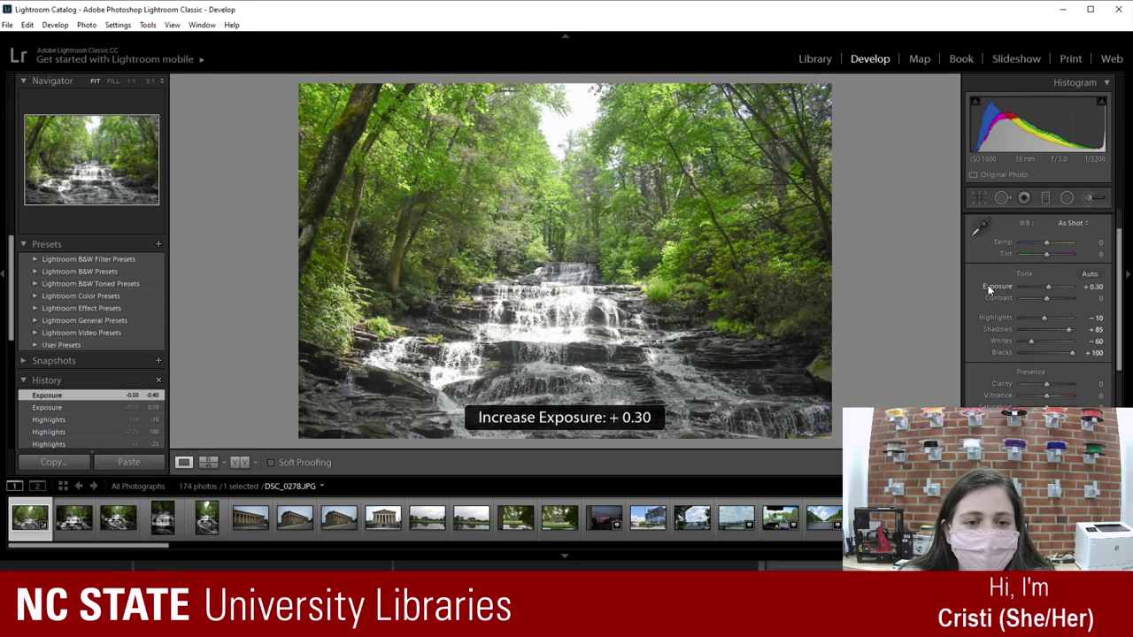
pyautogui.press('+')
pyautogui.press('+')
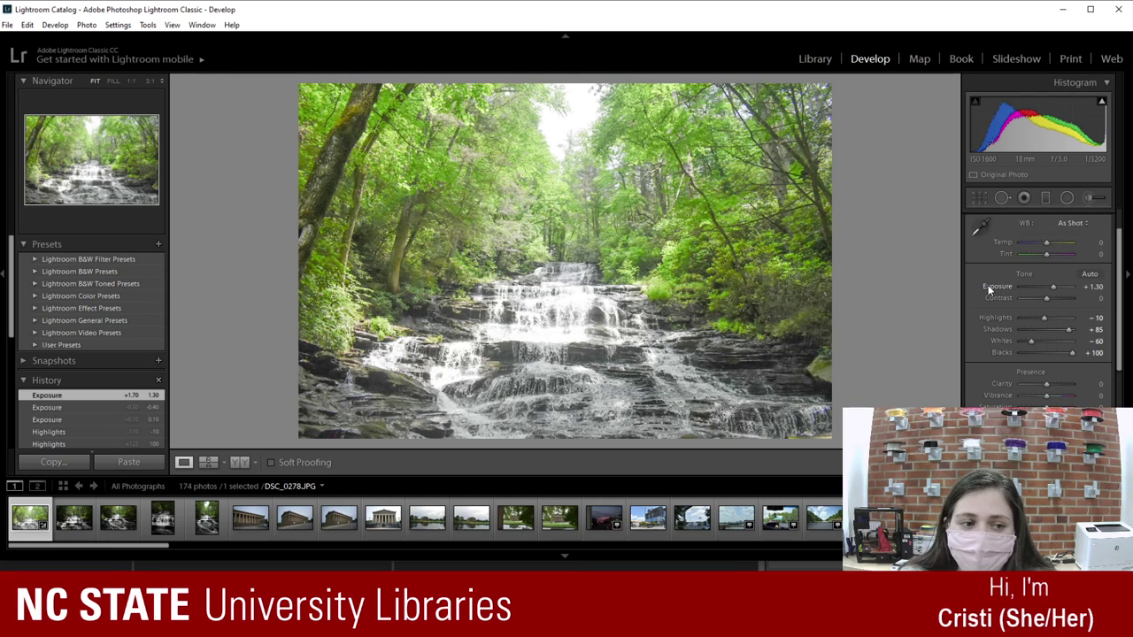
# Step: Reduce the waterfall photo's Exposure to +0.20
pyautogui.press('-')
pyautogui.press('-')
pyautogui.press('-')
pyautogui.press('-')
pyautogui.press('-')
pyautogui.press('-')
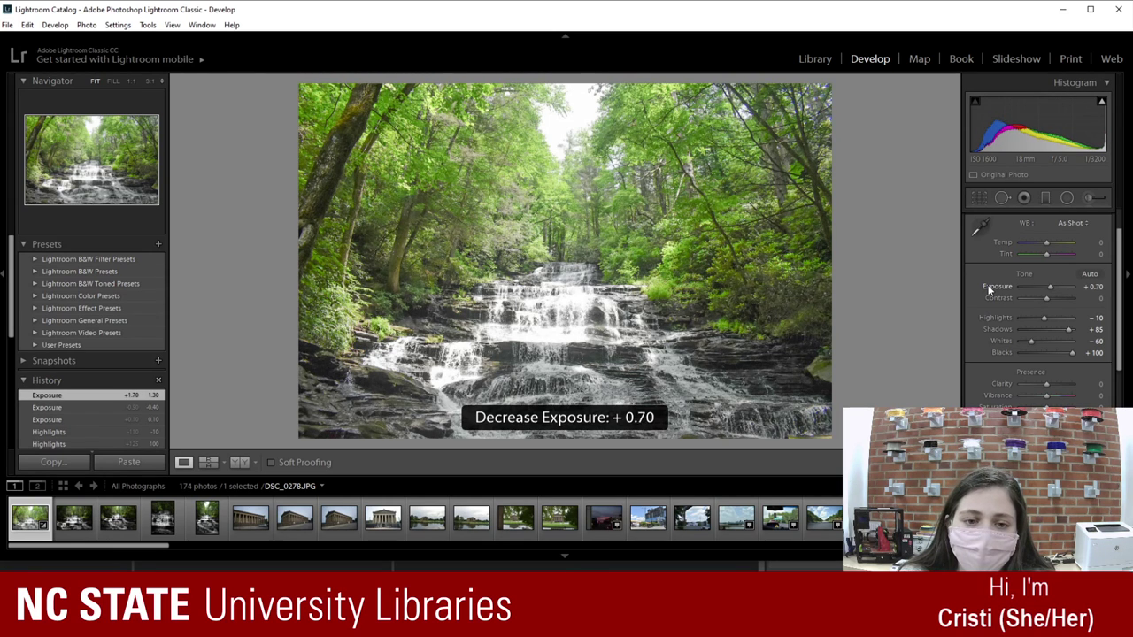
pyautogui.press('-')
pyautogui.press('-')
pyautogui.press('-')
pyautogui.press('-')
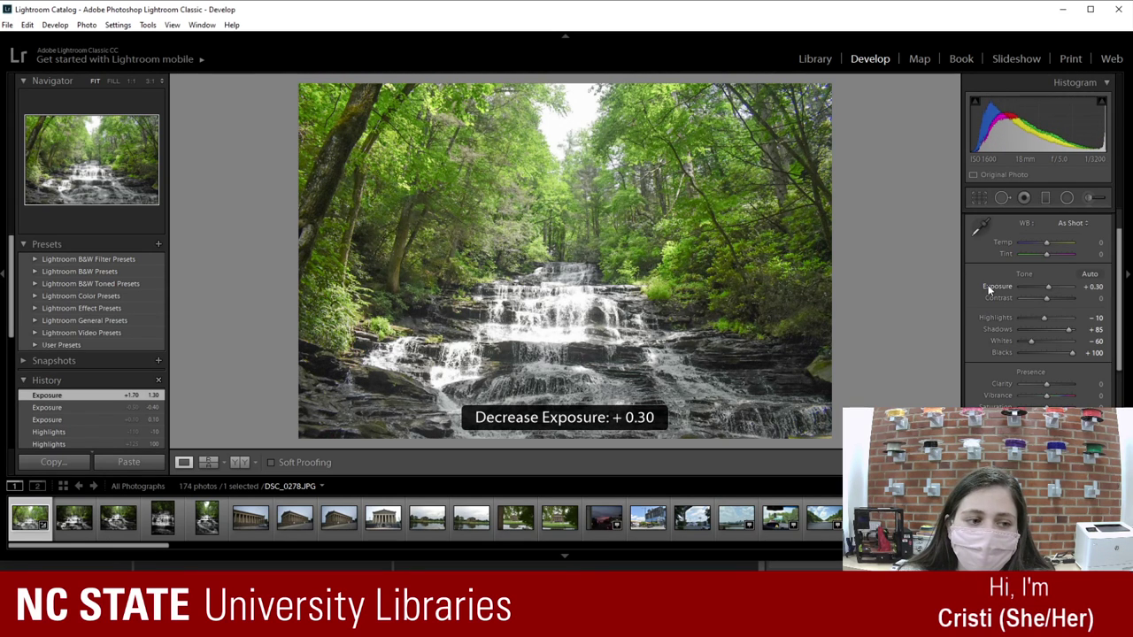
pyautogui.press('-')
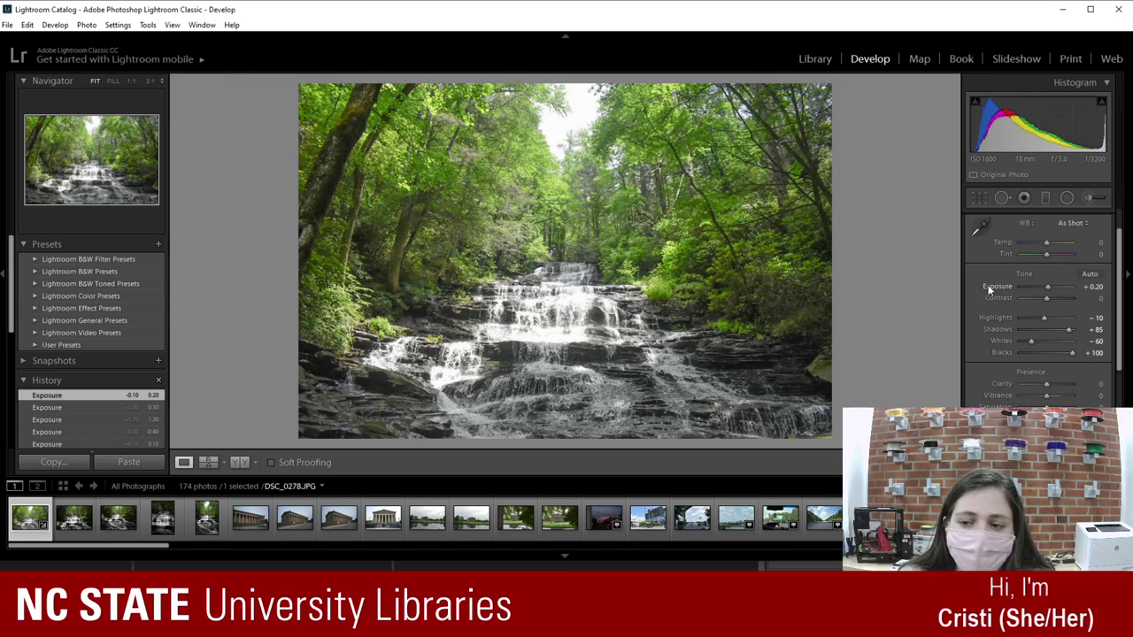
# Step: Warm the waterfall photo's white balance by raising the Temperature to +20
pyautogui.click(1004, 242)
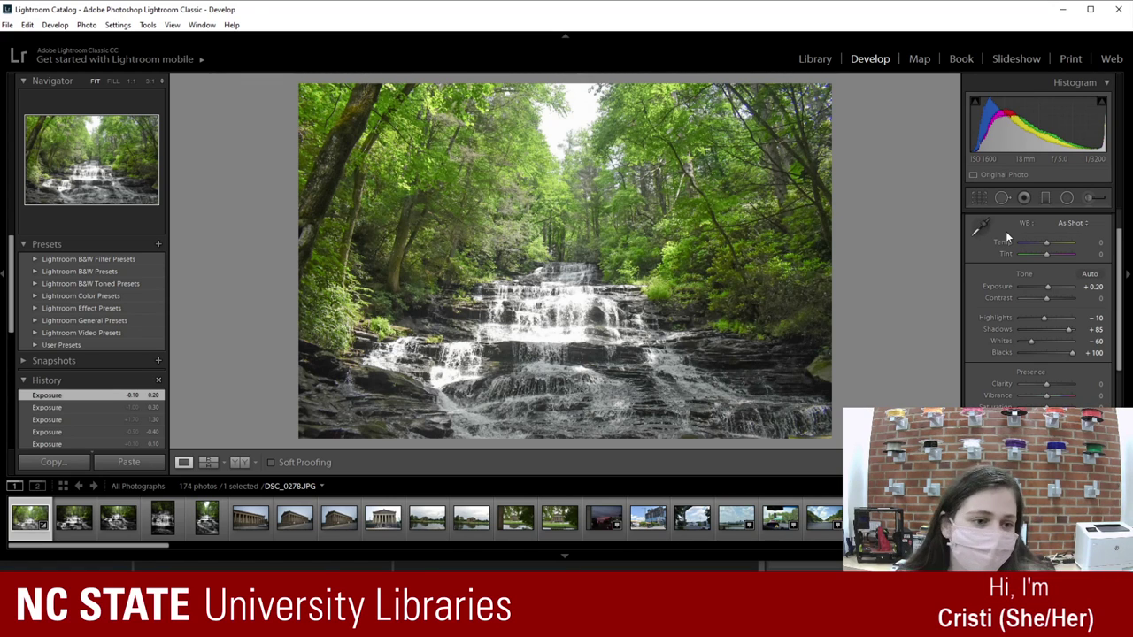
pyautogui.press('=')
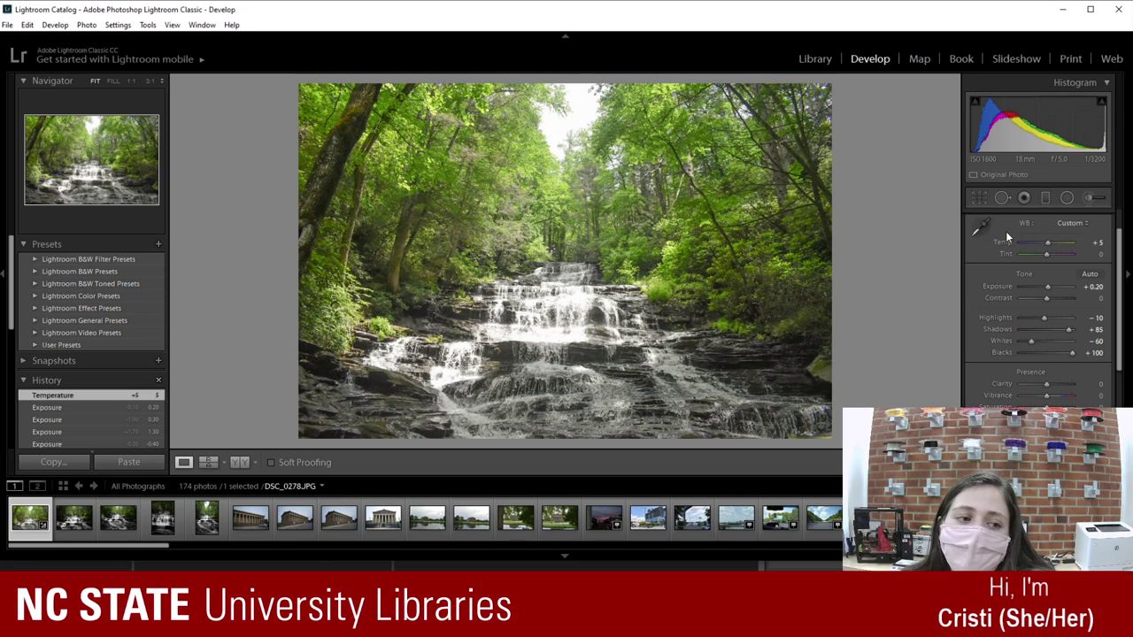
pyautogui.press('=')
pyautogui.press('=')
pyautogui.press('=')
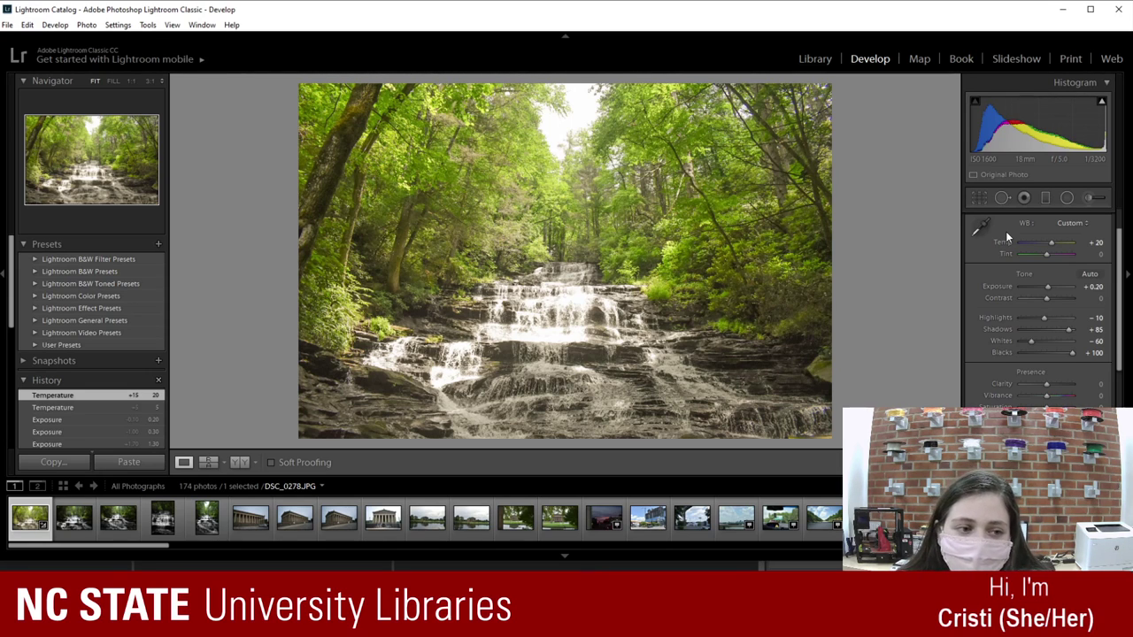
# Step: Cool the waterfall photo's white balance by lowering the Temperature to −20
pyautogui.press('-')
pyautogui.press('-')
pyautogui.press('-')
pyautogui.press('-')
pyautogui.press('-')
pyautogui.press('-')
pyautogui.press('-')
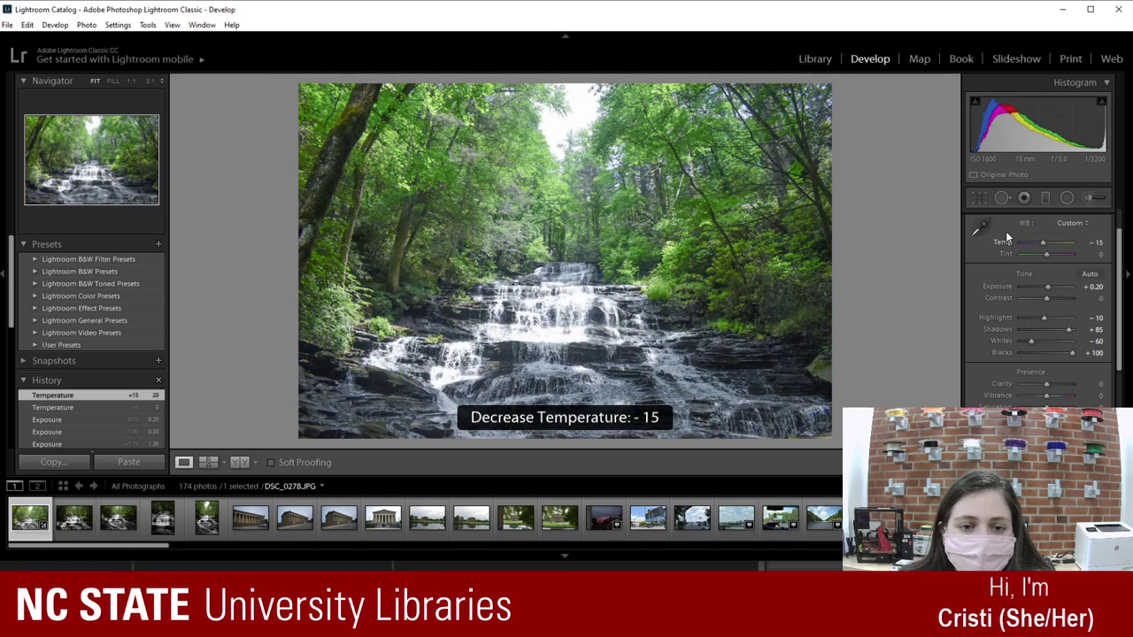
pyautogui.press('-')
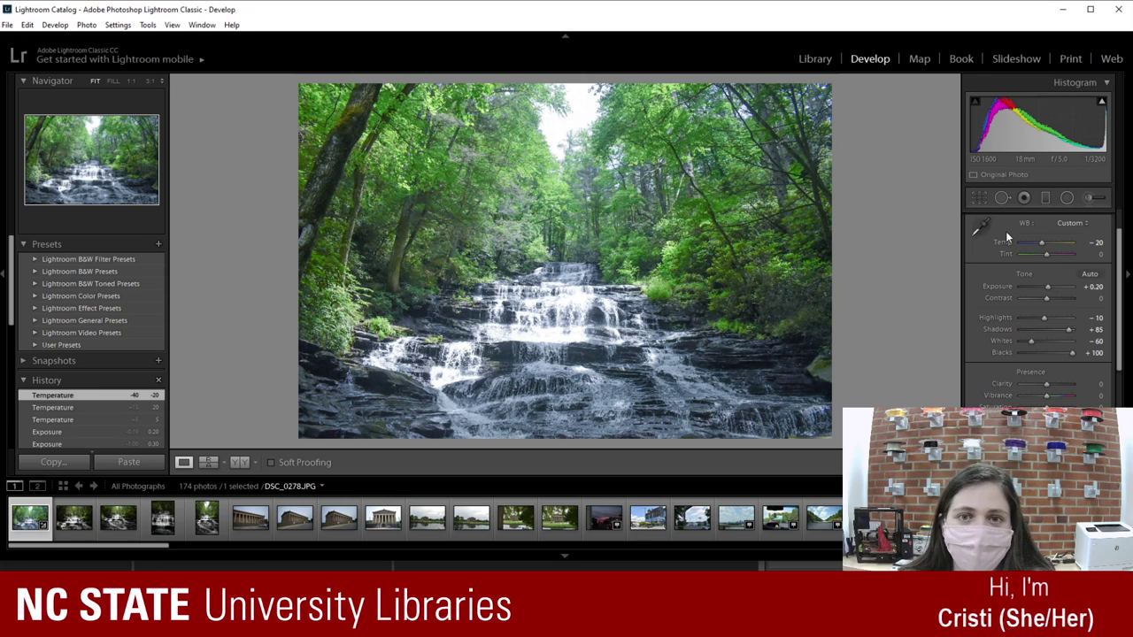
# Step: Bring the waterfall photo's Temperature back up to a slightly warm +5
pyautogui.press('+')
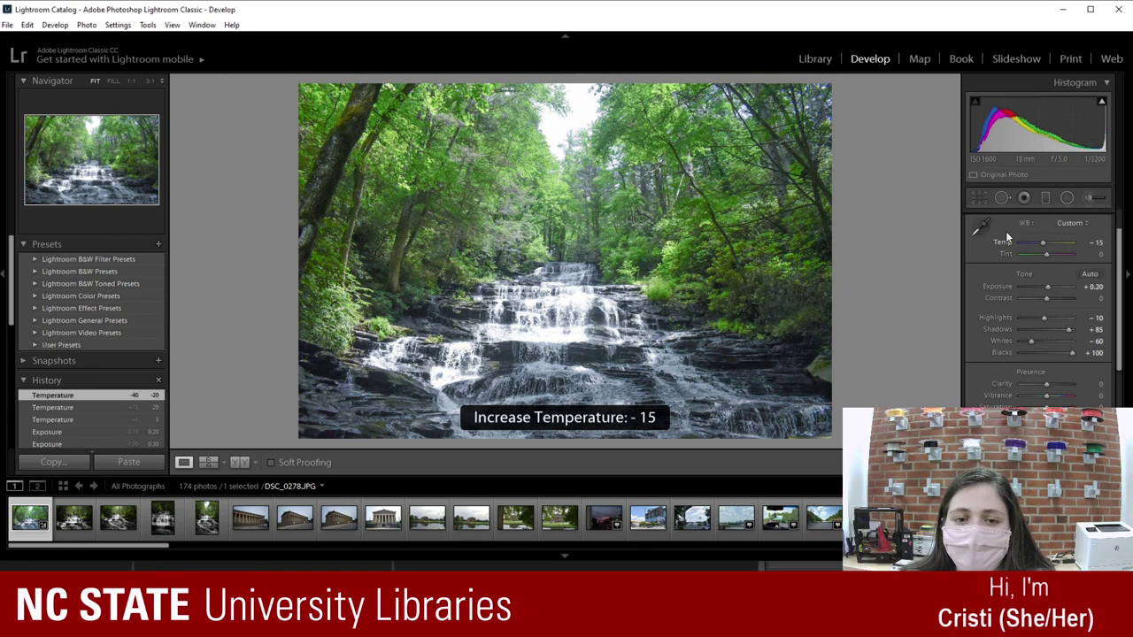
pyautogui.press('+')
pyautogui.press('+')
pyautogui.press('+')
pyautogui.press('+')
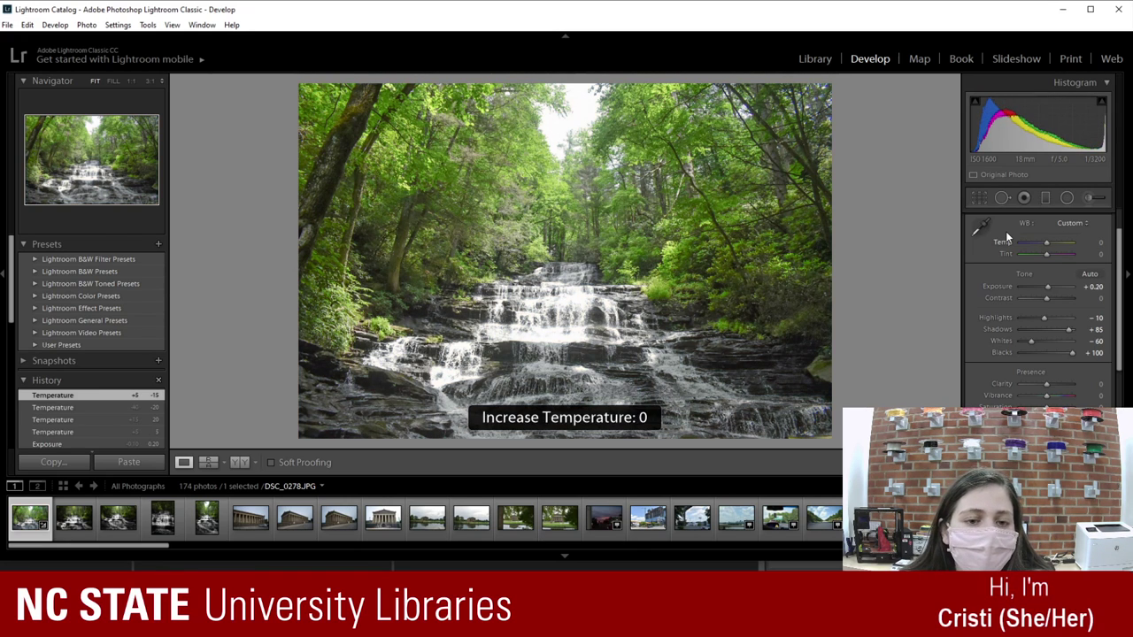
pyautogui.press('-')
pyautogui.press('+')
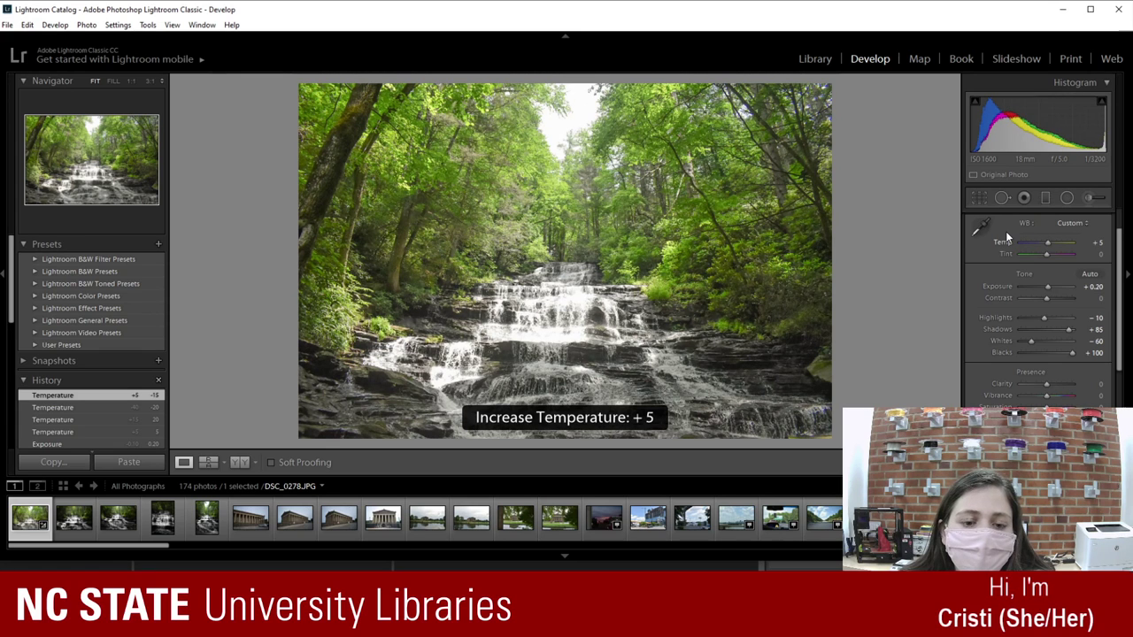
# Step: Warm the waterfall photo strongly by raising its Temperature to +75
pyautogui.press('+')
pyautogui.press('+')
pyautogui.press('+')
pyautogui.press('+')
pyautogui.press('+')
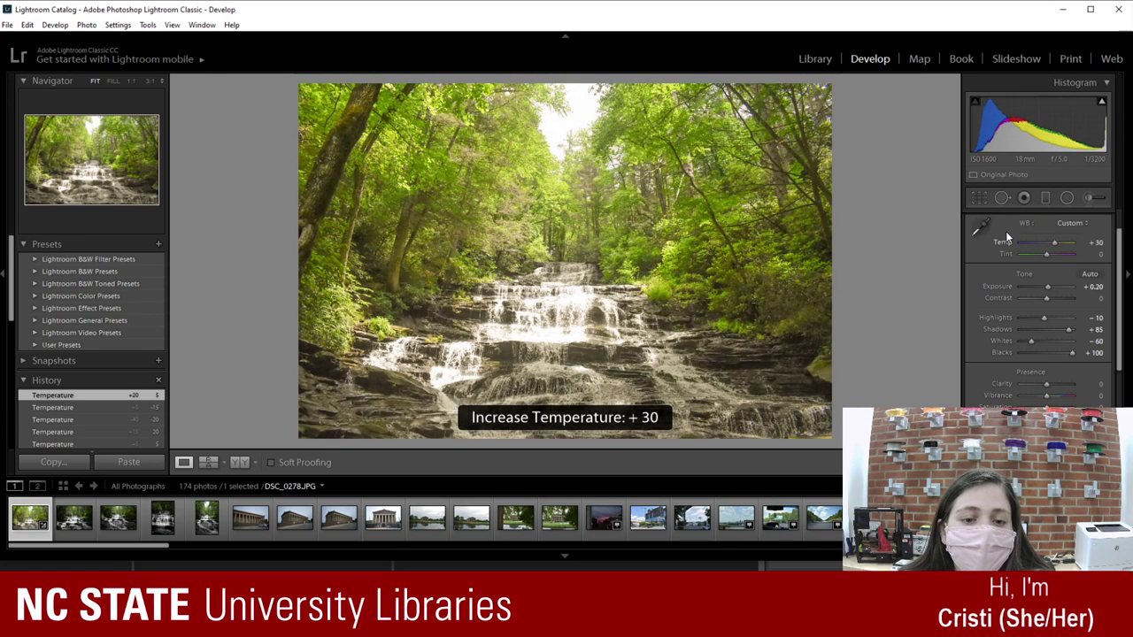
pyautogui.press('+')
pyautogui.press('+')
pyautogui.press('+')
pyautogui.press('+')
pyautogui.press('+')
pyautogui.press('+')
pyautogui.press('+')
pyautogui.press('+')
pyautogui.press('+')
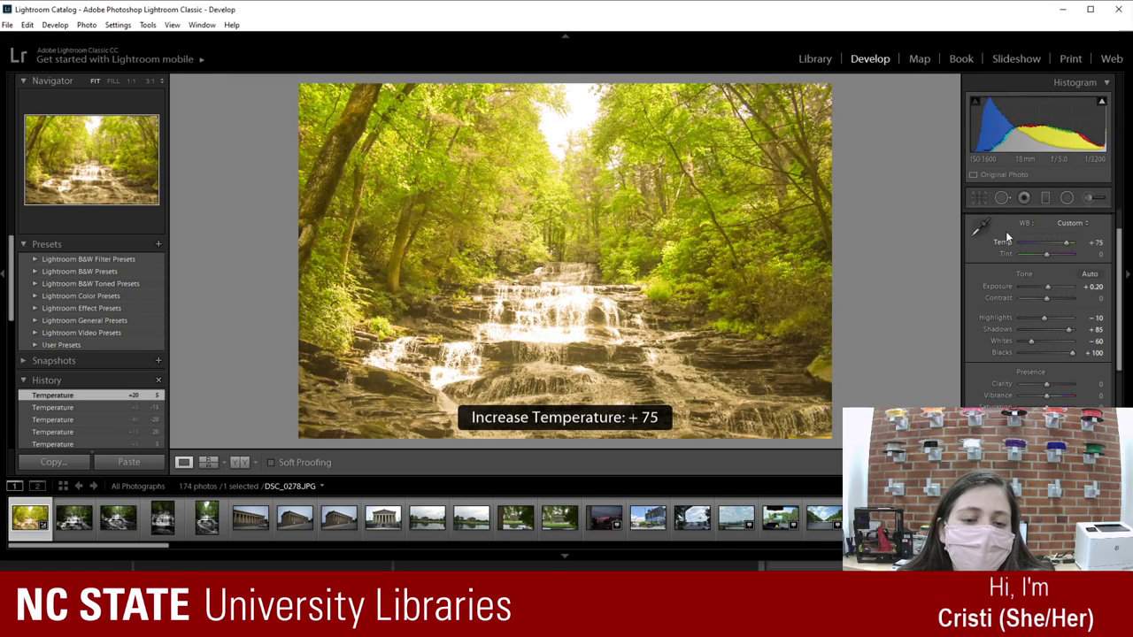
# Step: Warm the waterfall photo's white balance to the maximum Temperature of +100
pyautogui.press('+')
pyautogui.press('+')
pyautogui.press('+')
pyautogui.press('+')
pyautogui.press('+')
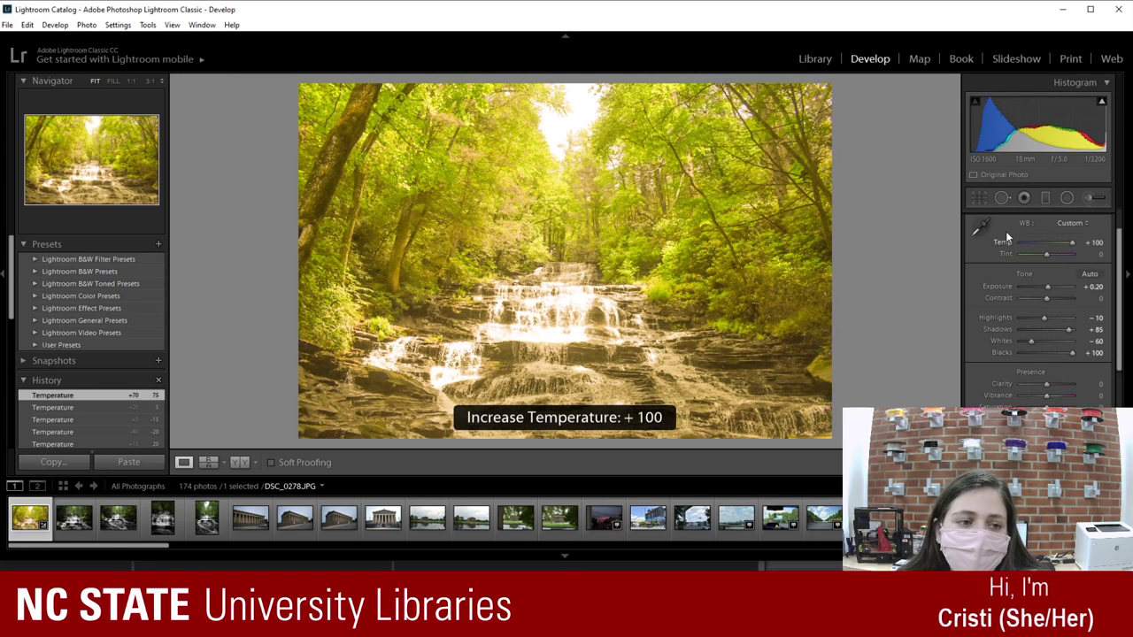
# Step: Lower the waterfall photo's Temperature to a moderately warm +20
pyautogui.press('-')
pyautogui.press('-')
pyautogui.press('-')
pyautogui.press('-')
pyautogui.press('-')
pyautogui.press('-')
pyautogui.press('-')
pyautogui.press('-')
pyautogui.press('-')
pyautogui.press('-')
pyautogui.press('-')
pyautogui.press('-')
pyautogui.press('-')
pyautogui.press('-')
pyautogui.press('-')
pyautogui.press('-')
pyautogui.press('-')
pyautogui.press('-')
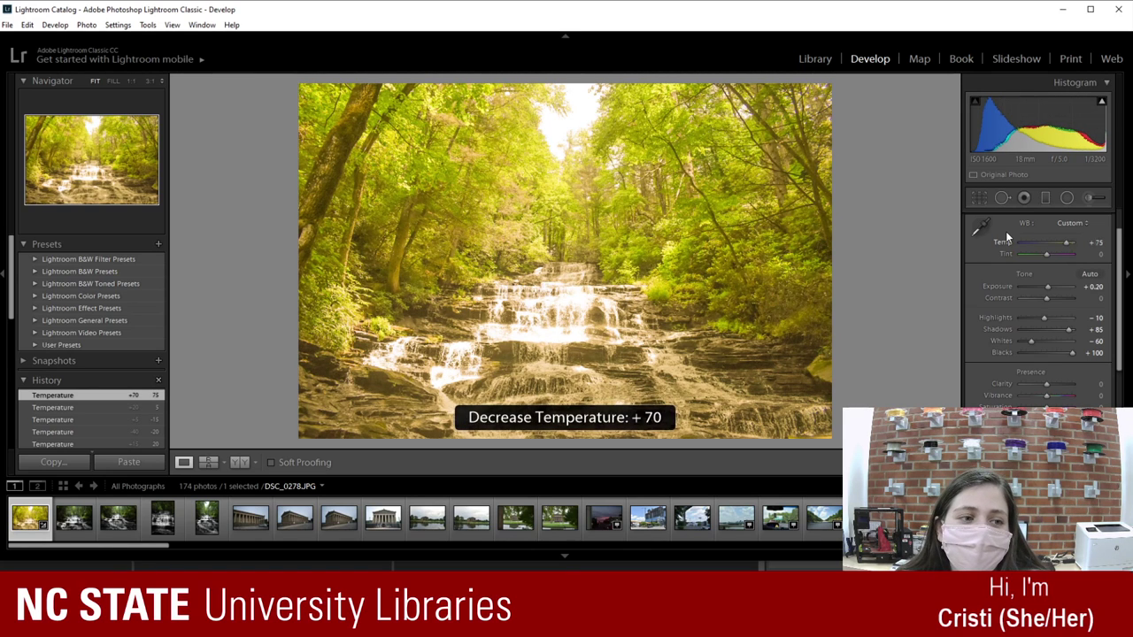
pyautogui.press('+')
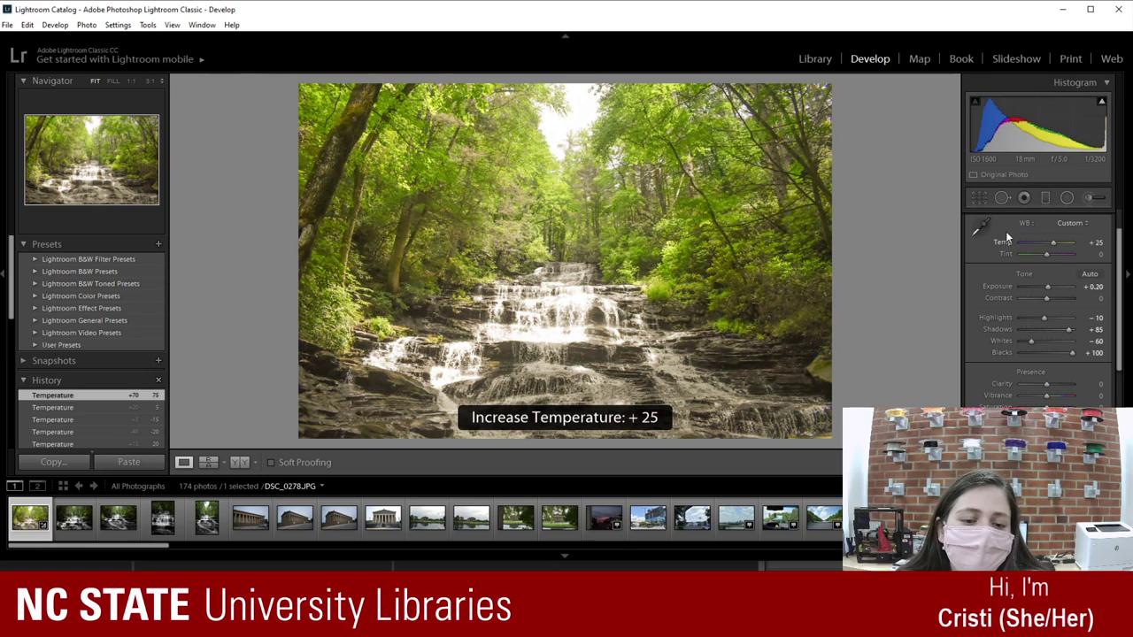
pyautogui.scroll(-1, 1006, 231)
pyautogui.scroll(1, 1006, 231)
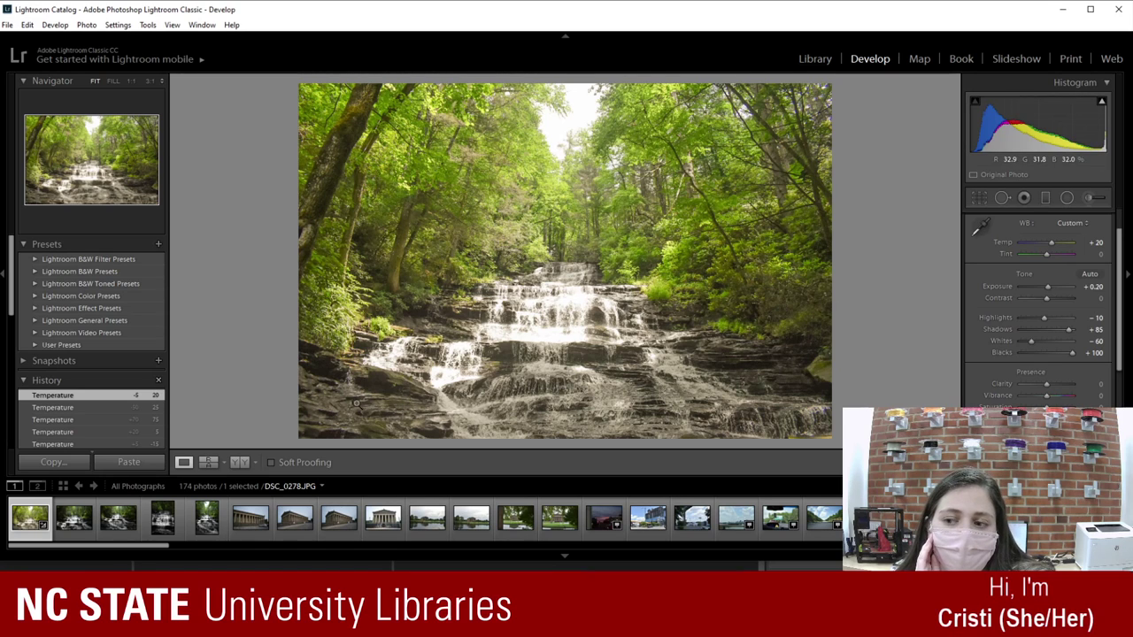
# Step: Paint over the trees and sky with the Adjustment Brush at Exposure 1.00, undo the last stroke and leave the brush
pyautogui.click(1067, 198)
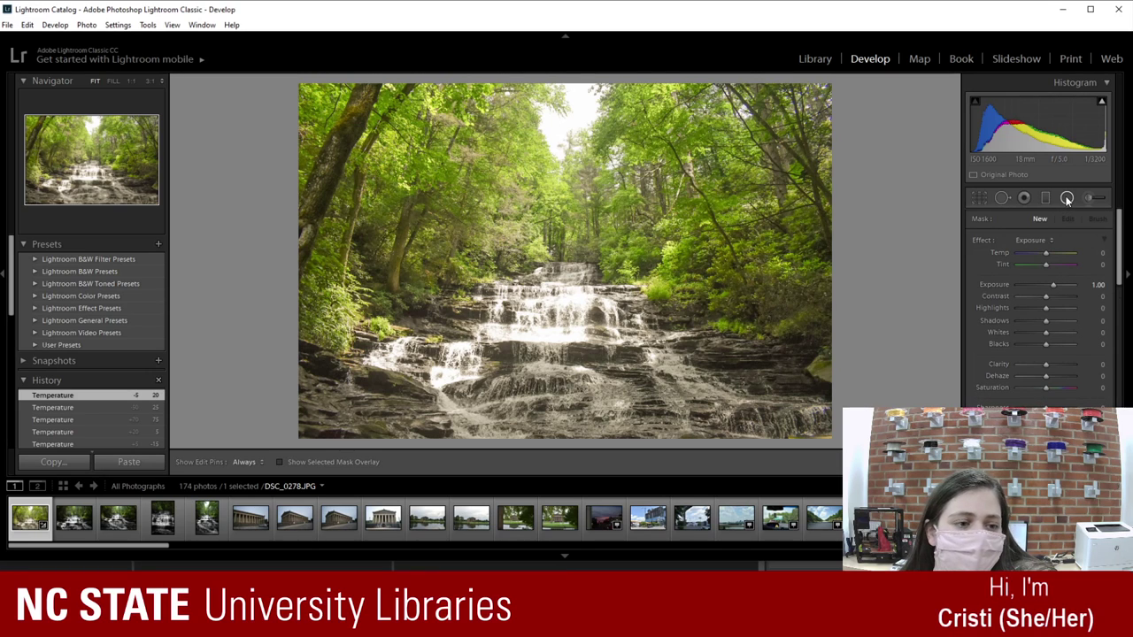
pyautogui.click(1066, 199)
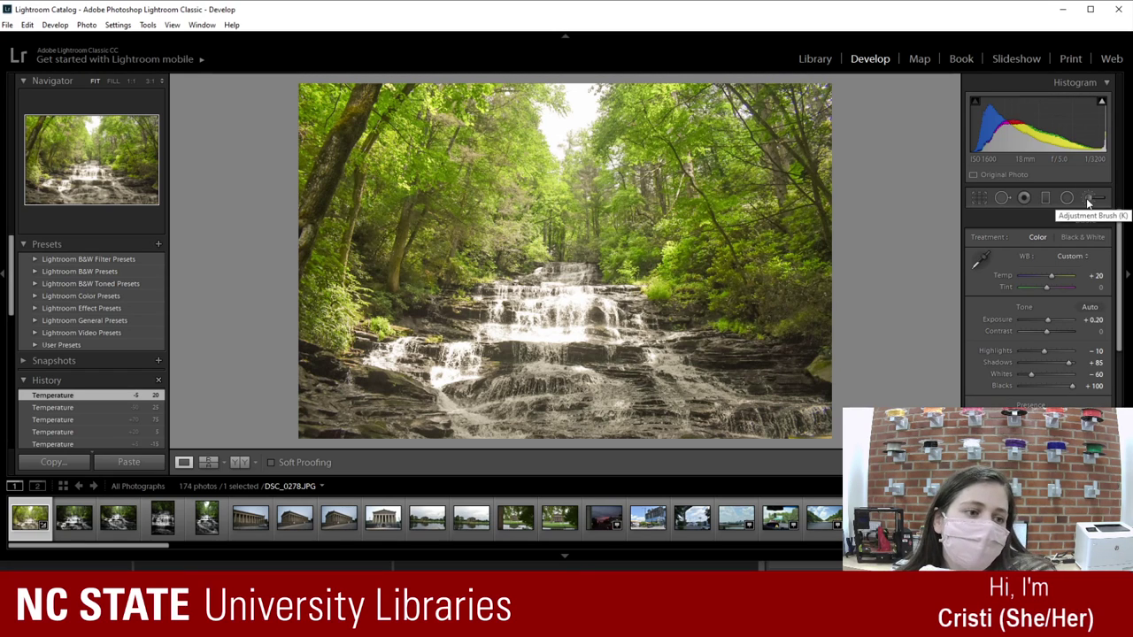
pyautogui.click(1088, 202)
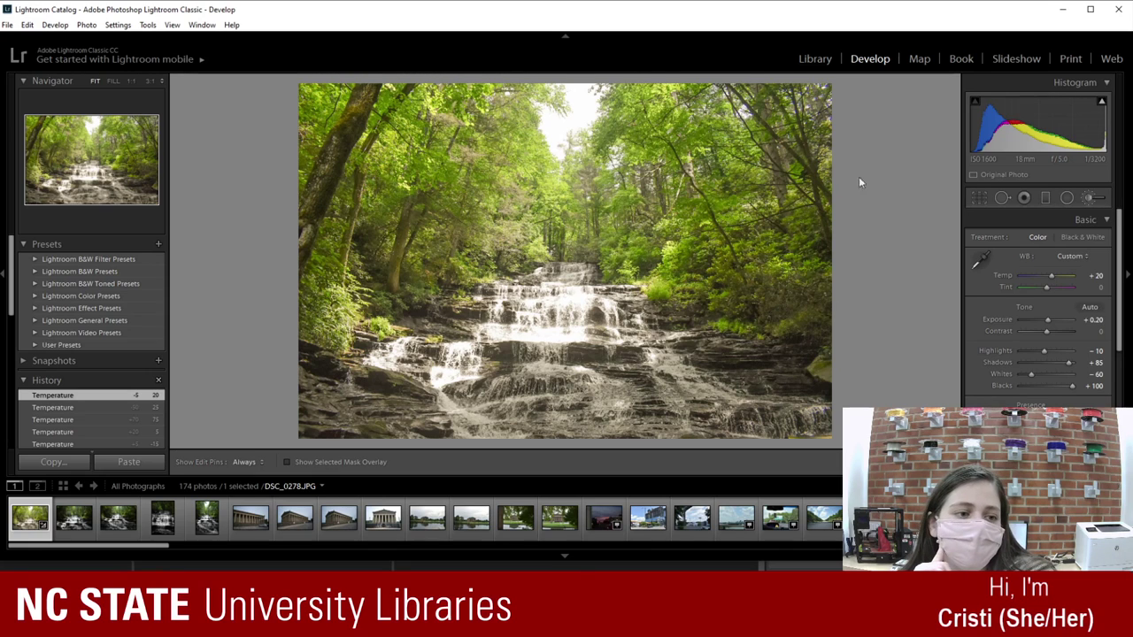
pyautogui.moveTo(565, 146)
pyautogui.mouseDown()
pyautogui.moveTo(566, 124)
pyautogui.moveTo(469, 199)
pyautogui.moveTo(575, 230)
pyautogui.moveTo(371, 292)
pyautogui.moveTo(637, 363)
pyautogui.moveTo(768, 328)
pyautogui.moveTo(744, 239)
pyautogui.moveTo(709, 173)
pyautogui.moveTo(638, 124)
pyautogui.moveTo(288, 122)
pyautogui.moveTo(301, 266)
pyautogui.moveTo(399, 417)
pyautogui.moveTo(319, 409)
pyautogui.moveTo(575, 355)
pyautogui.moveTo(832, 336)
pyautogui.moveTo(779, 98)
pyautogui.moveTo(655, 97)
pyautogui.moveTo(828, 124)
pyautogui.moveTo(770, 195)
pyautogui.mouseUp()
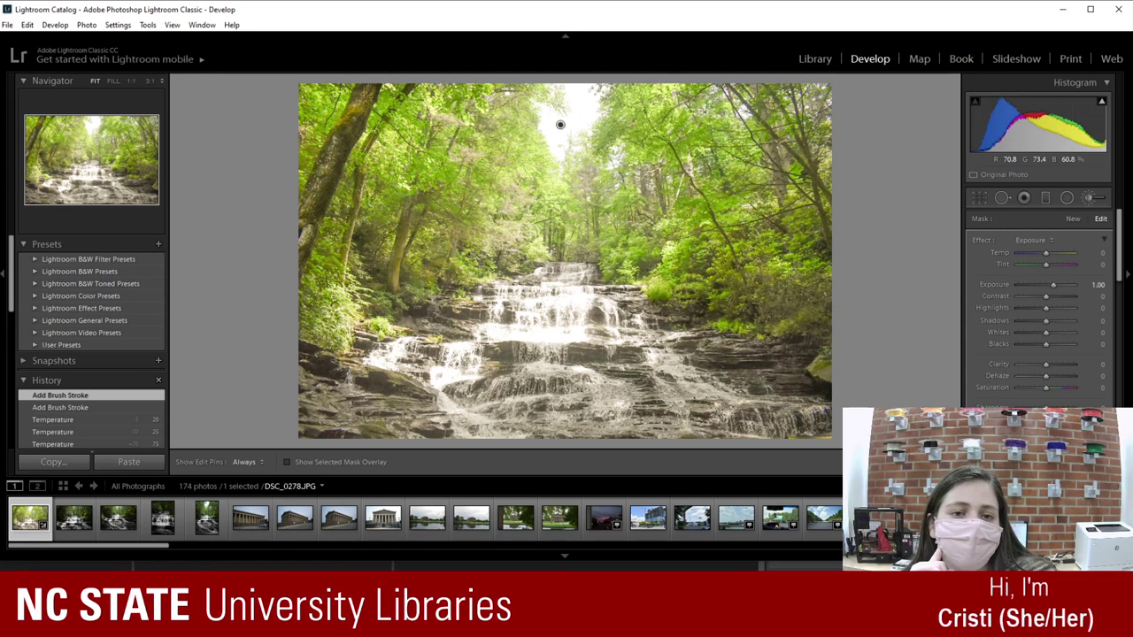
pyautogui.hotkey('ctrl', 'z')
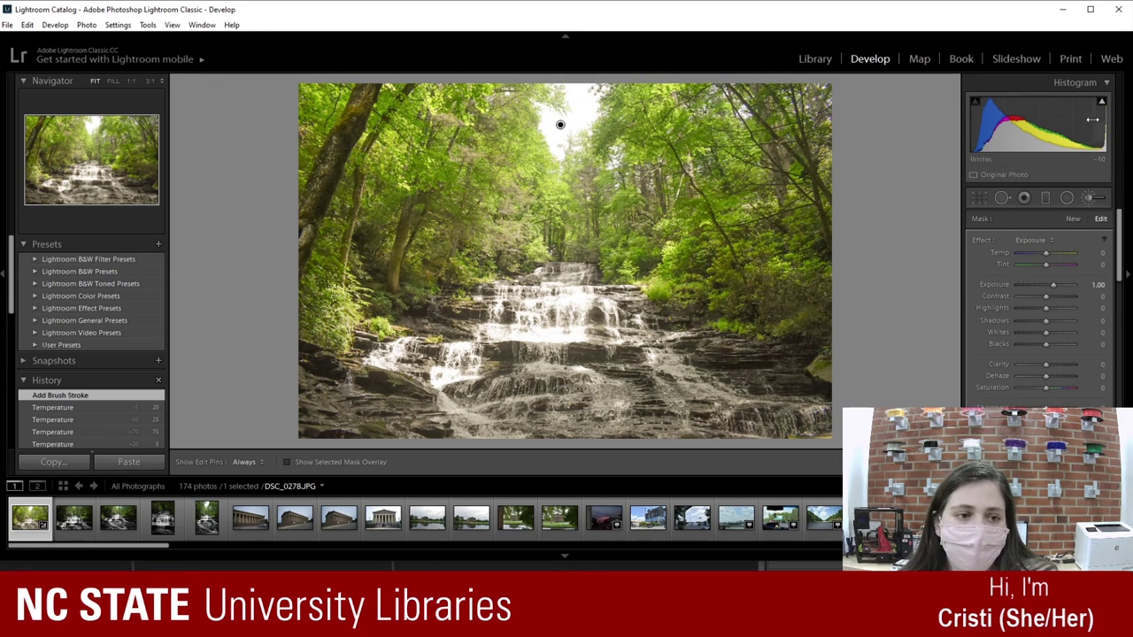
pyautogui.click(979, 198)
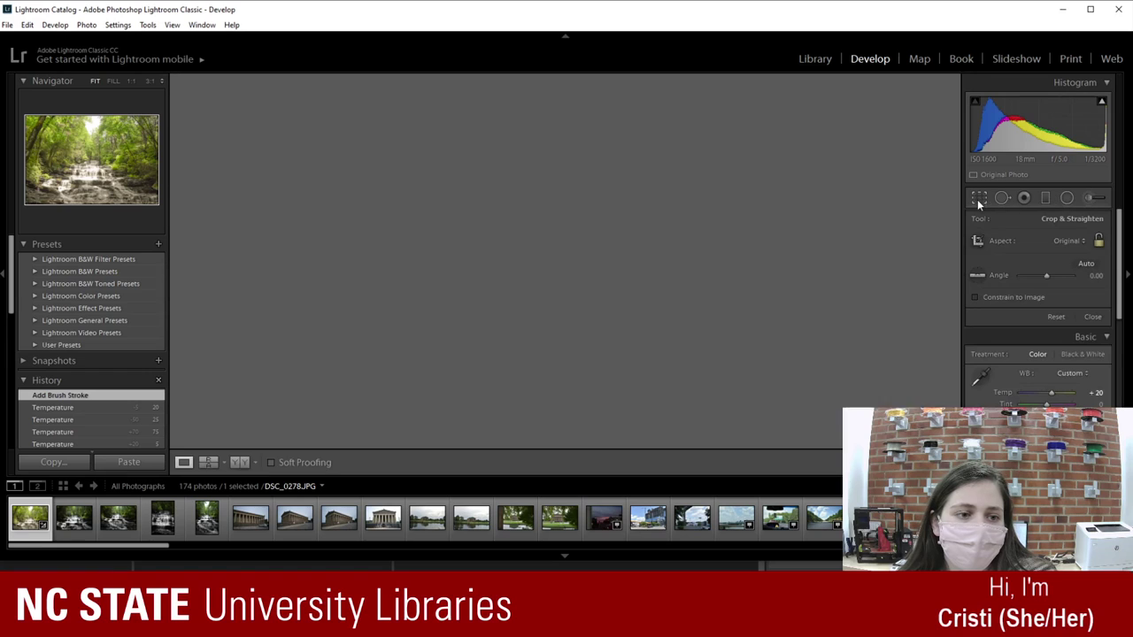
pyautogui.click(979, 198)
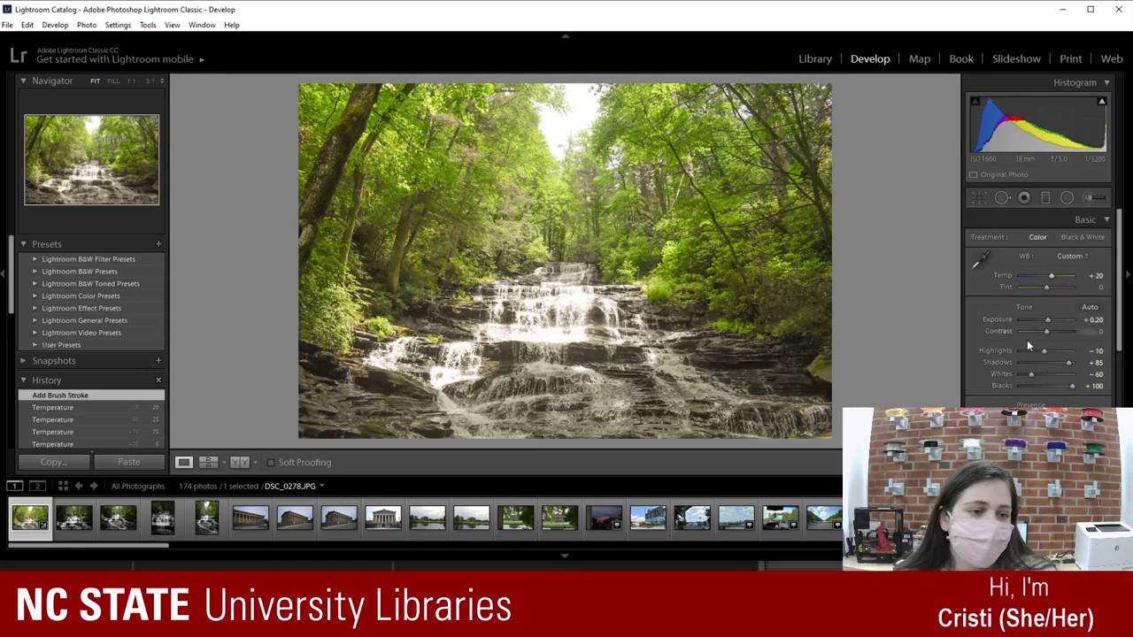
# Step: Lower the waterfall photo's Temperature to +5
pyautogui.click(1007, 274)
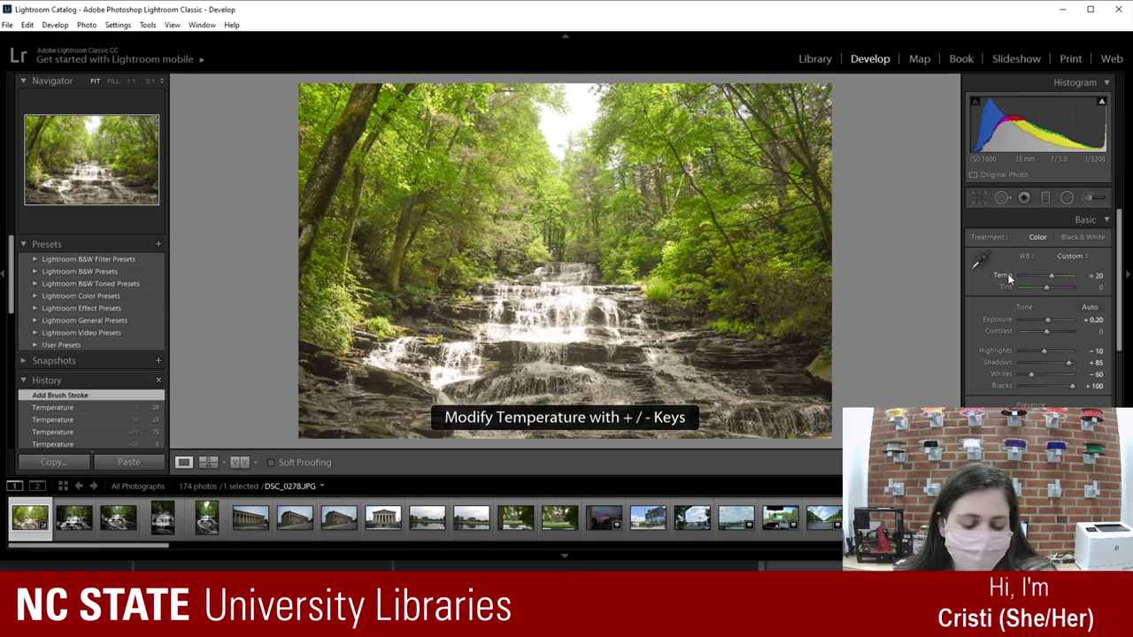
pyautogui.press('-')
pyautogui.press('-')
pyautogui.press('-')
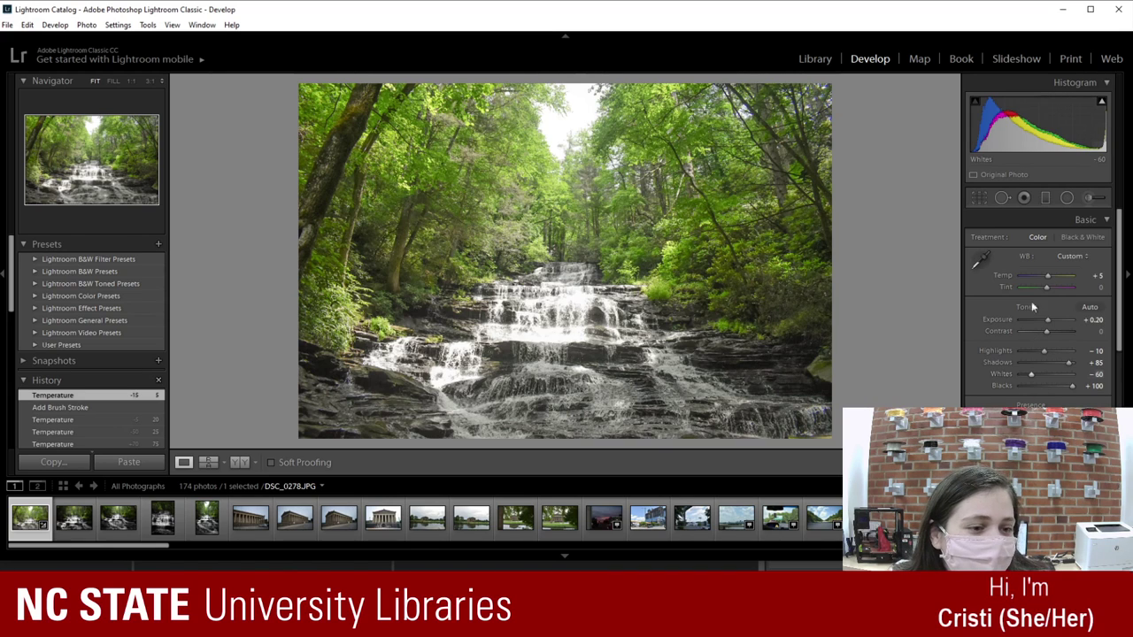
# Step: Collapse the Basic adjustments and take a brief look at the Tone Curve settings
pyautogui.click(1085, 219)
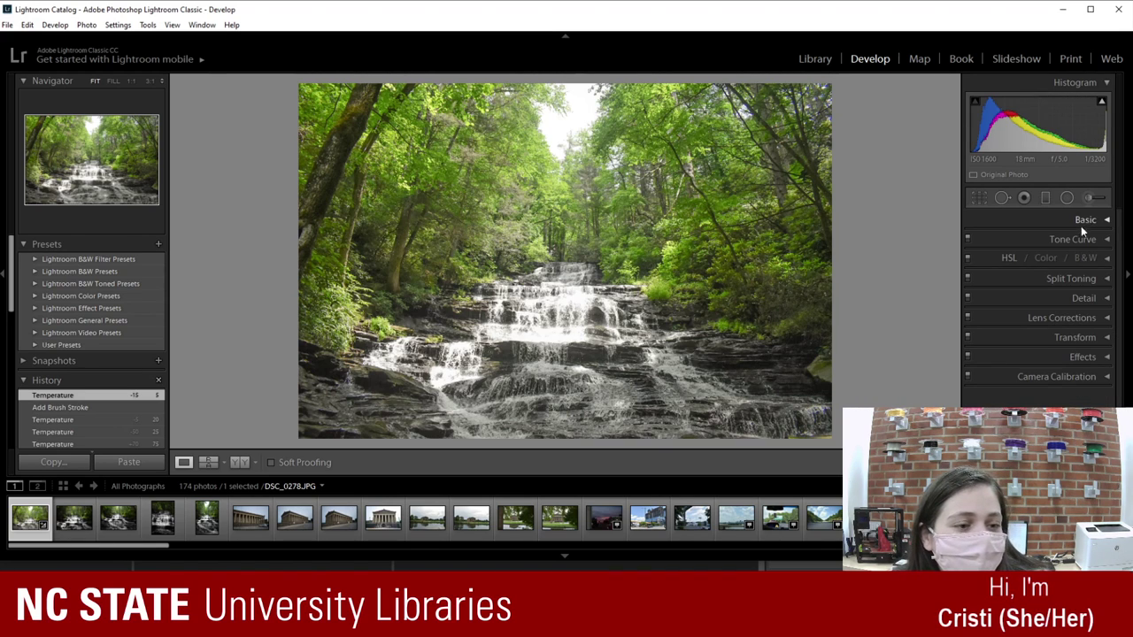
pyautogui.click(1078, 241)
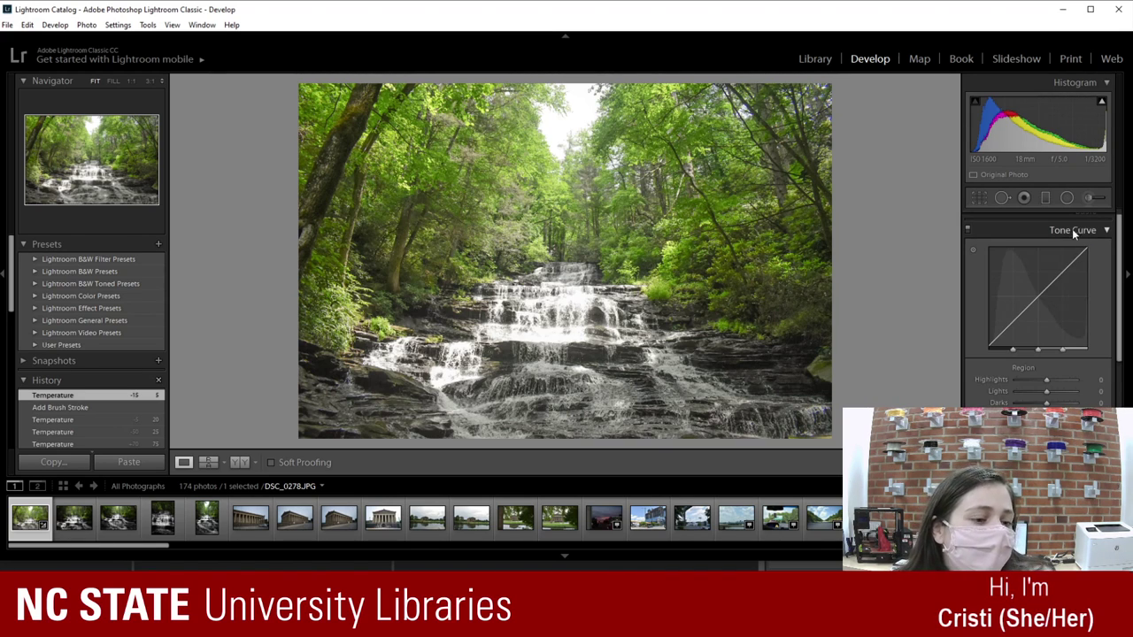
pyautogui.click(1072, 231)
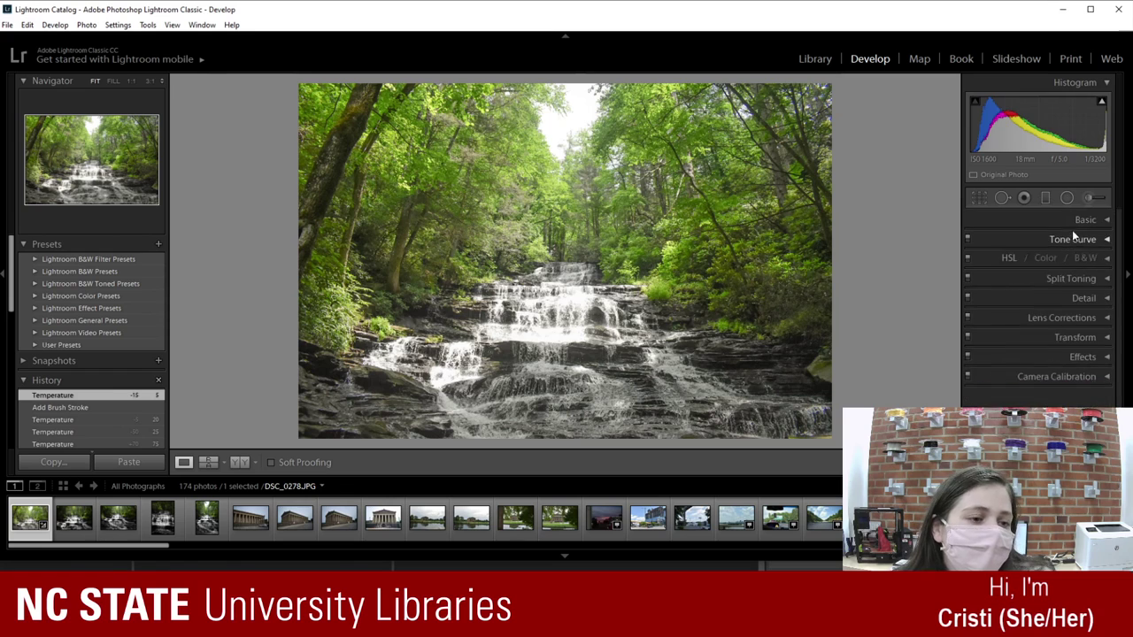
# Step: Raise the Split Toning highlights Hue to 255
pyautogui.click(1096, 281)
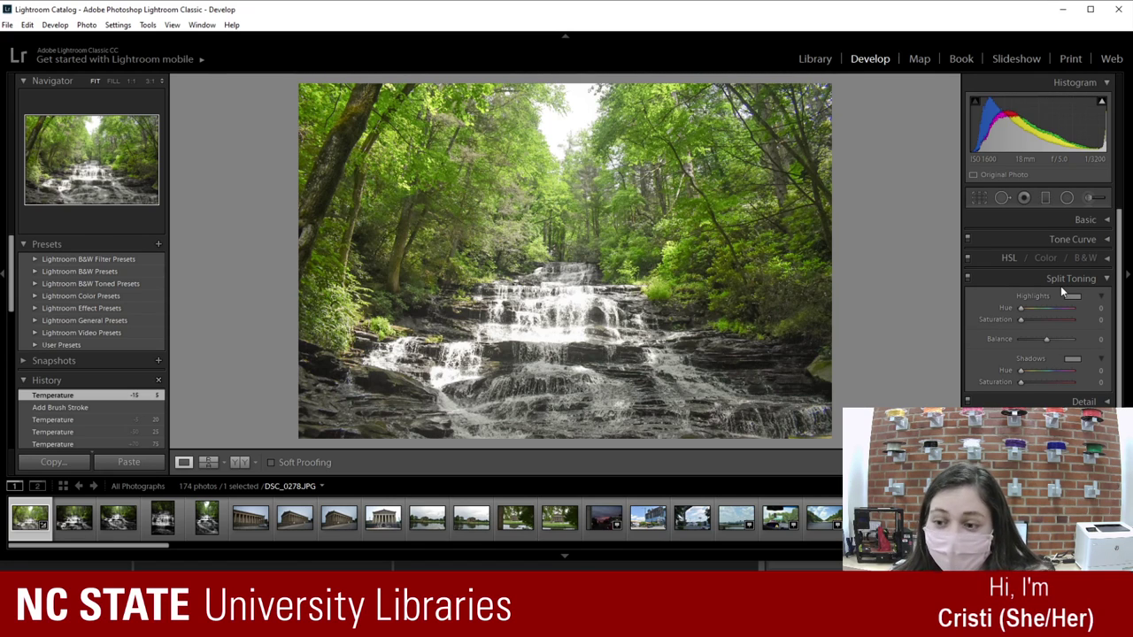
pyautogui.click(1007, 307)
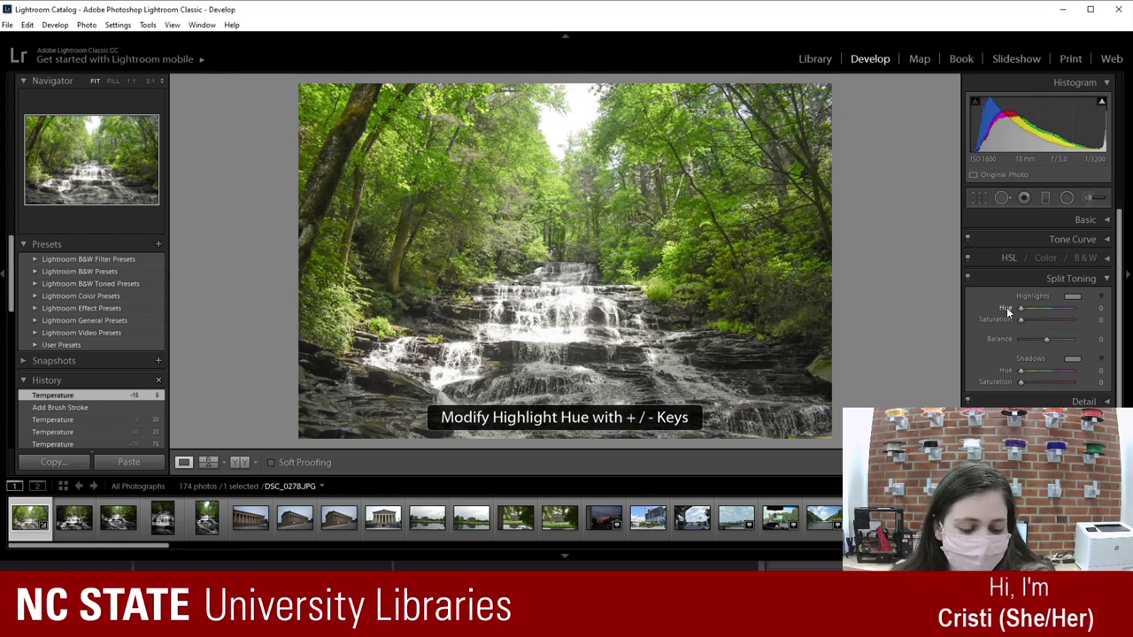
pyautogui.press('+')
pyautogui.press('+')
pyautogui.press('+')
pyautogui.press('+')
pyautogui.press('+')
pyautogui.press('+')
pyautogui.press('+')
pyautogui.press('+')
pyautogui.press('+')
pyautogui.press('+')
pyautogui.press('+')
pyautogui.press('+')
pyautogui.press('+')
pyautogui.press('+')
pyautogui.press('+')
pyautogui.press('+')
pyautogui.press('+')
pyautogui.press('+')
pyautogui.press('+')
pyautogui.press('+')
pyautogui.press('+')
pyautogui.press('+')
pyautogui.press('+')
pyautogui.press('+')
pyautogui.press('+')
pyautogui.press('+')
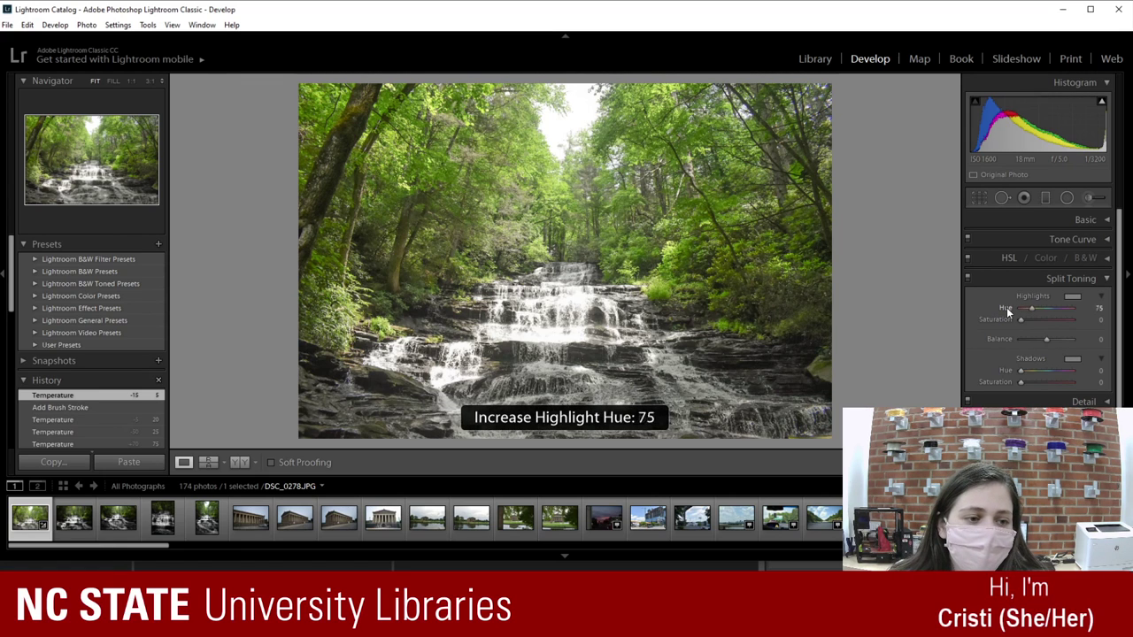
pyautogui.press('+')
pyautogui.press('+')
pyautogui.press('+')
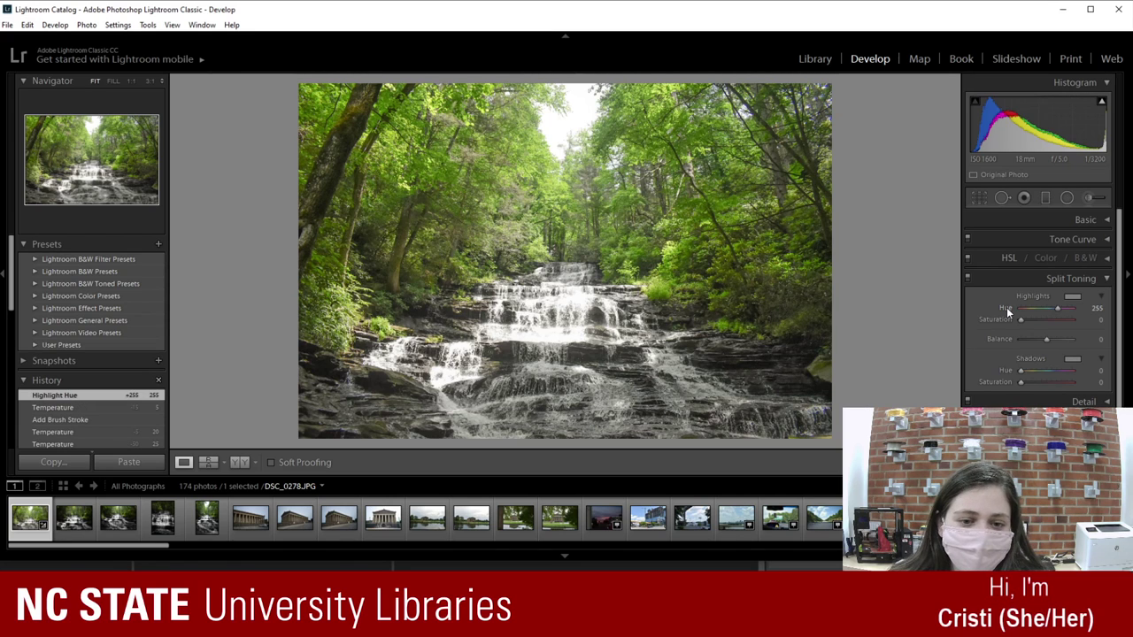
# Step: Lower the Split Toning highlights Hue to 135, and reset it to 0
pyautogui.press('-')
pyautogui.press('-')
pyautogui.press('-')
pyautogui.press('-')
pyautogui.press('-')
pyautogui.press('-')
pyautogui.press('-')
pyautogui.press('-')
pyautogui.press('-')
pyautogui.press('-')
pyautogui.press('-')
pyautogui.press('-')
pyautogui.press('-')
pyautogui.press('-')
pyautogui.press('-')
pyautogui.press('-')
pyautogui.press('-')
pyautogui.press('-')
pyautogui.press('-')
pyautogui.press('-')
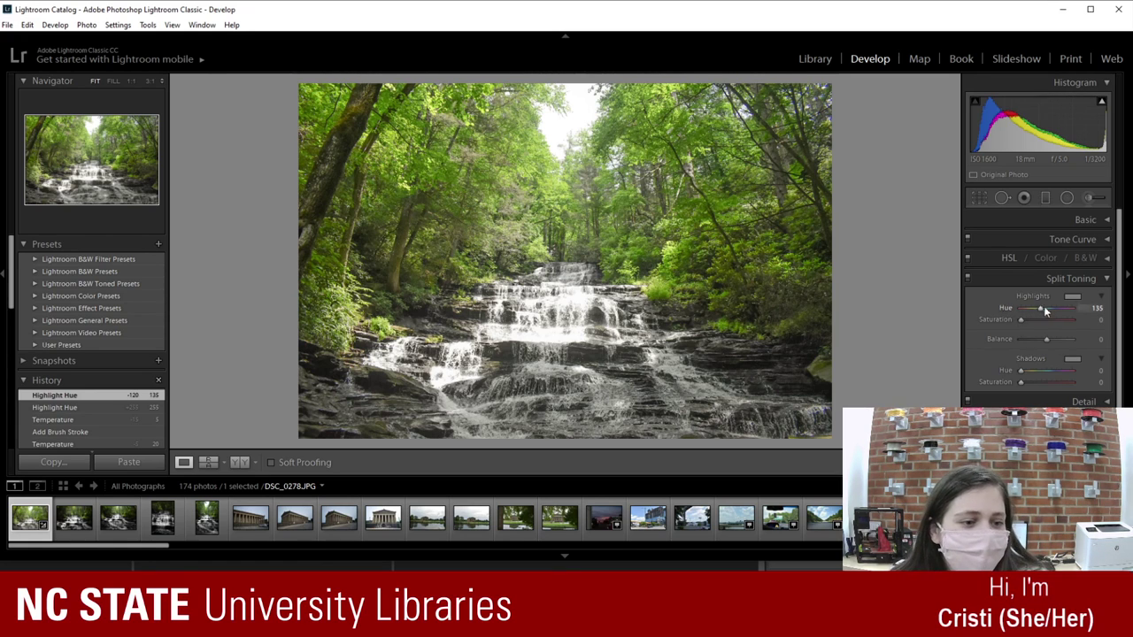
pyautogui.doubleClick(1043, 310)
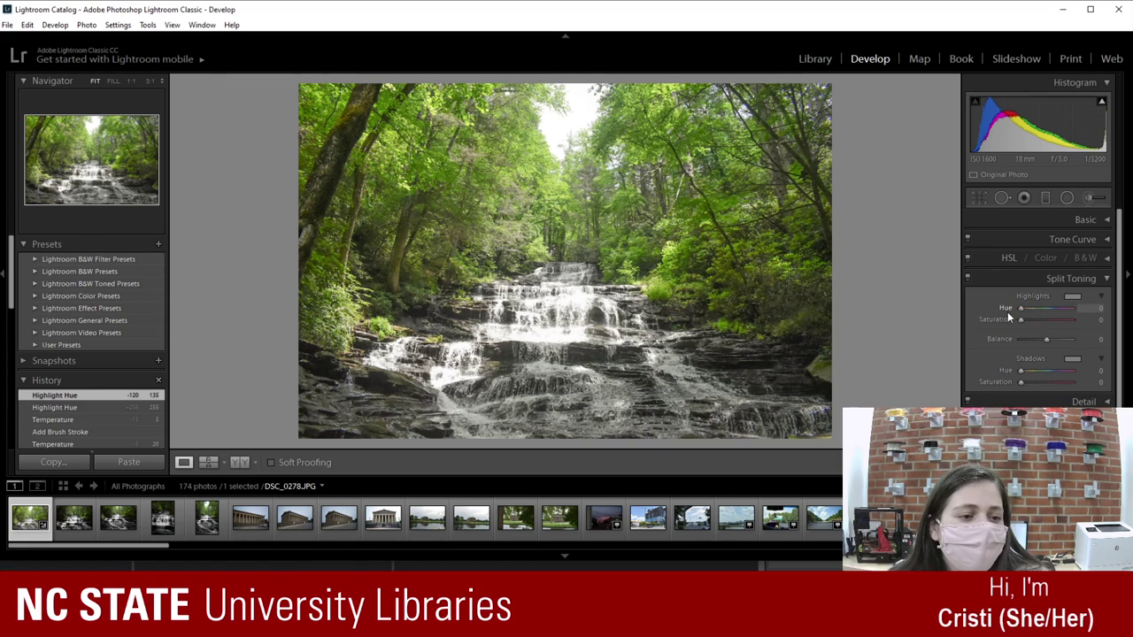
# Step: In the Color adjustments, try red Saturation at −100, restore it to 0 and set red Luminance to +11
pyautogui.click(1043, 257)
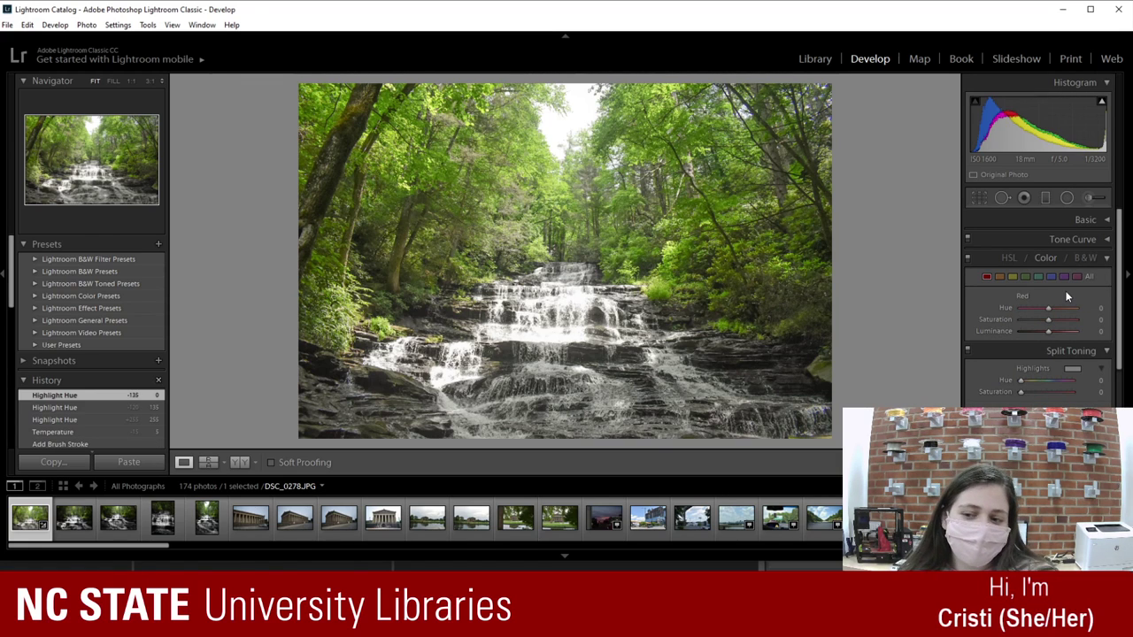
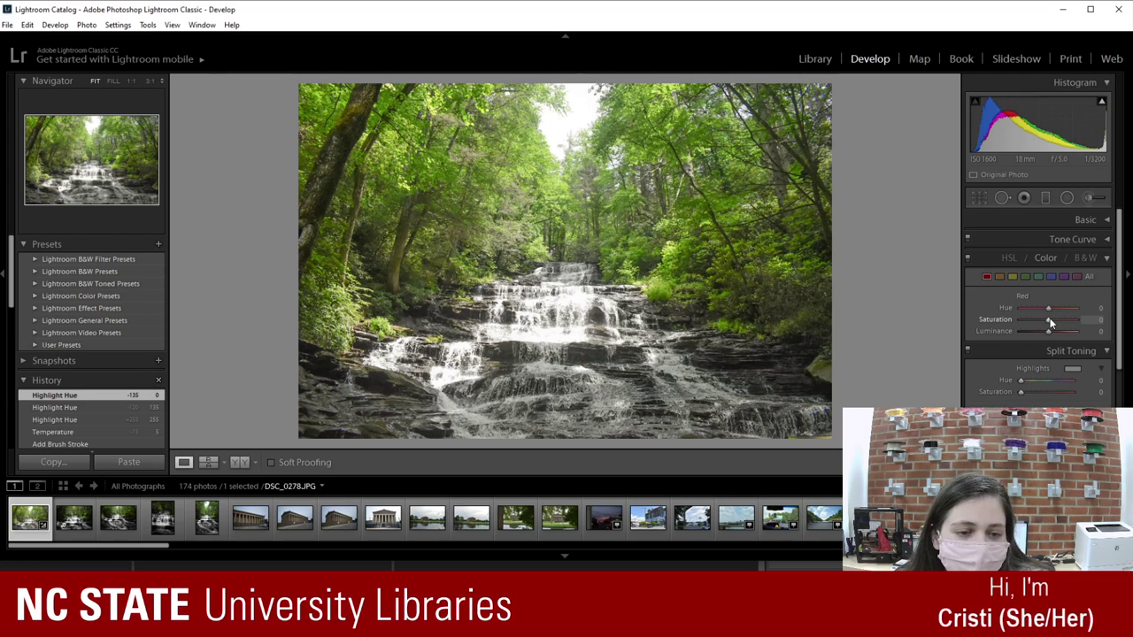
pyautogui.moveTo(1049, 321); pyautogui.dragTo(1004, 333)
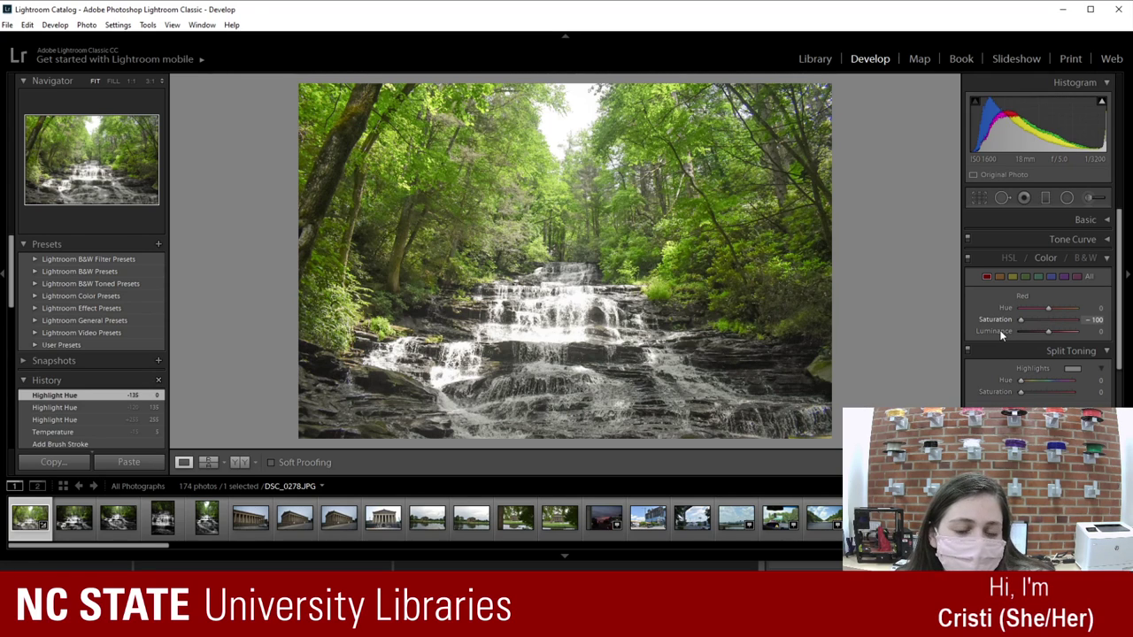
pyautogui.moveTo(1023, 323); pyautogui.dragTo(1052, 328)
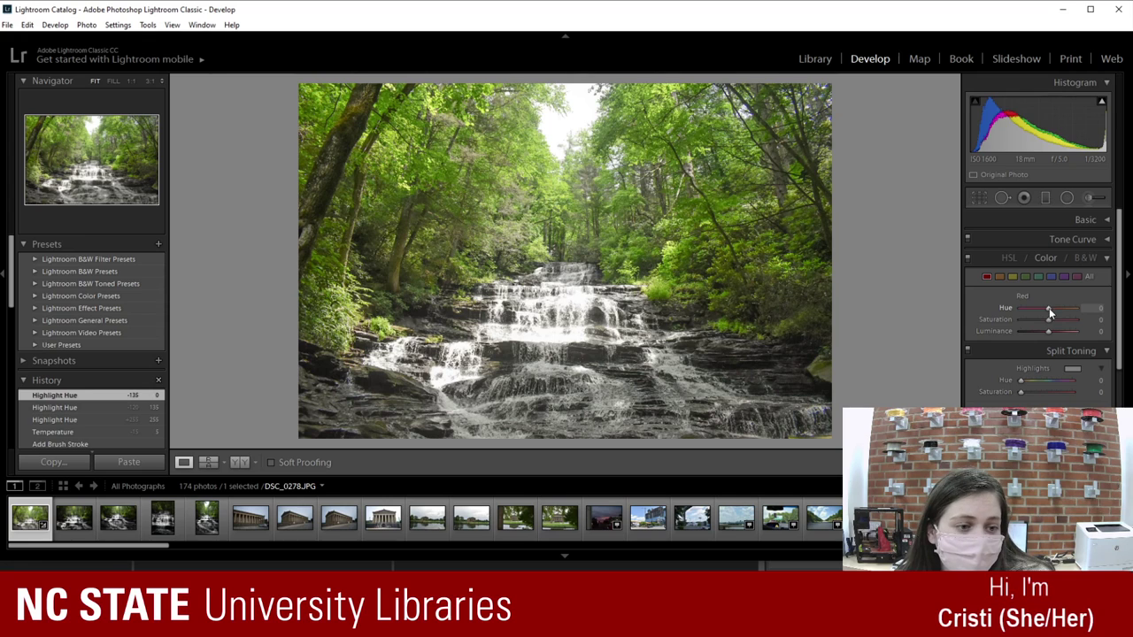
pyautogui.moveTo(1049, 309); pyautogui.dragTo(1052, 334)
pyautogui.doubleClick(1048, 310)
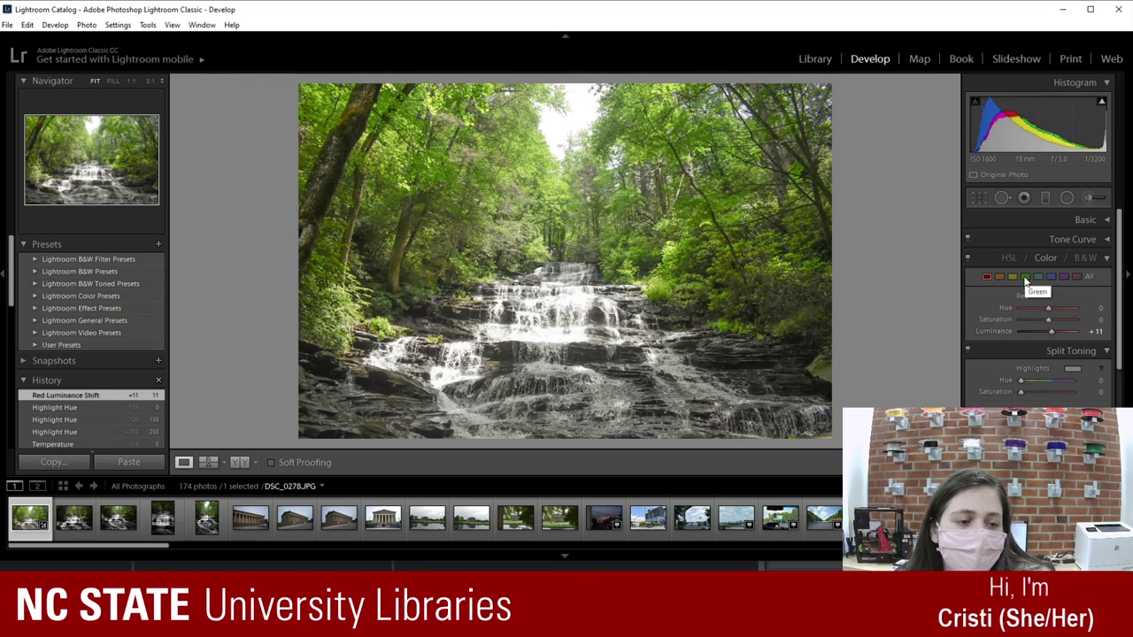
# Step: Try green Saturation at −100, raise it to +100, and lower green Luminance to −93
pyautogui.click(1025, 278)
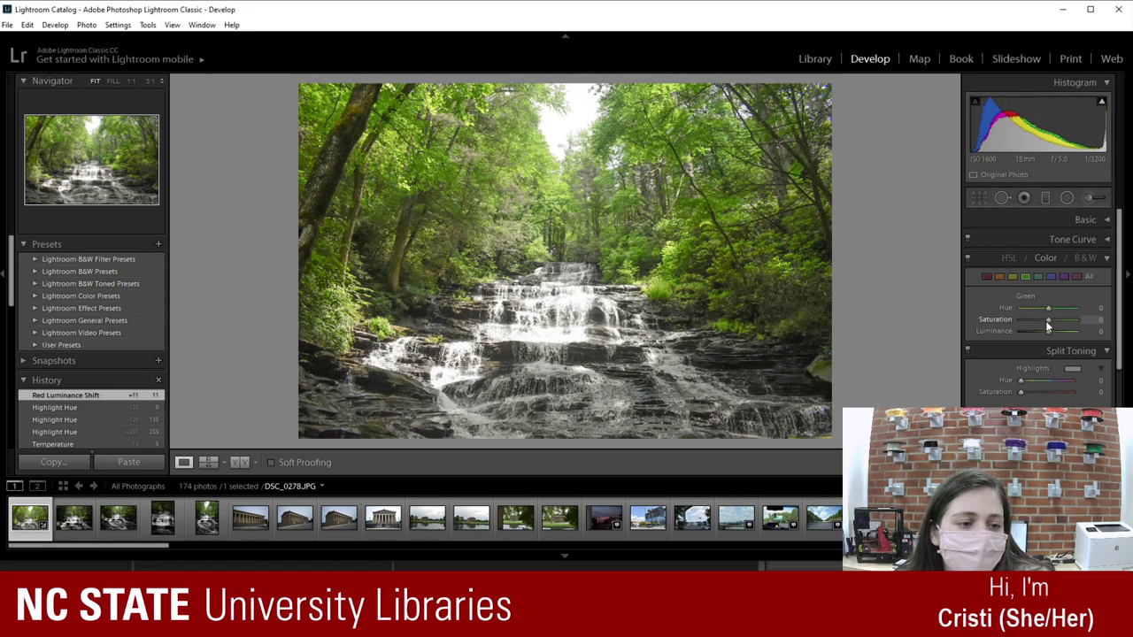
pyautogui.moveTo(1047, 325); pyautogui.dragTo(1016, 327)
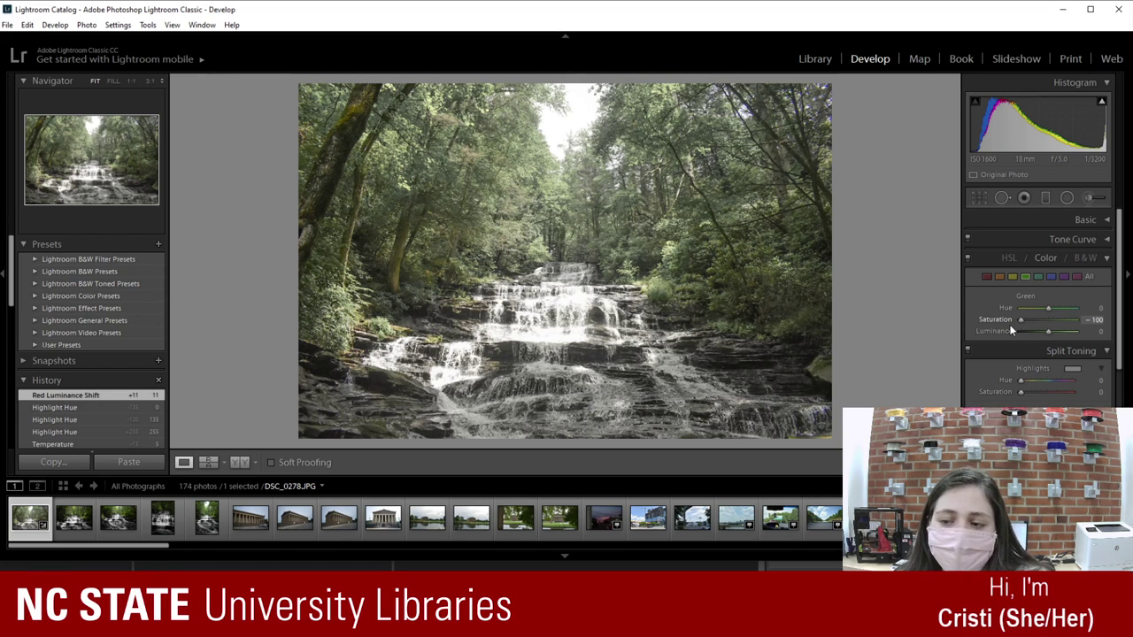
pyautogui.moveTo(1015, 320); pyautogui.dragTo(1098, 314)
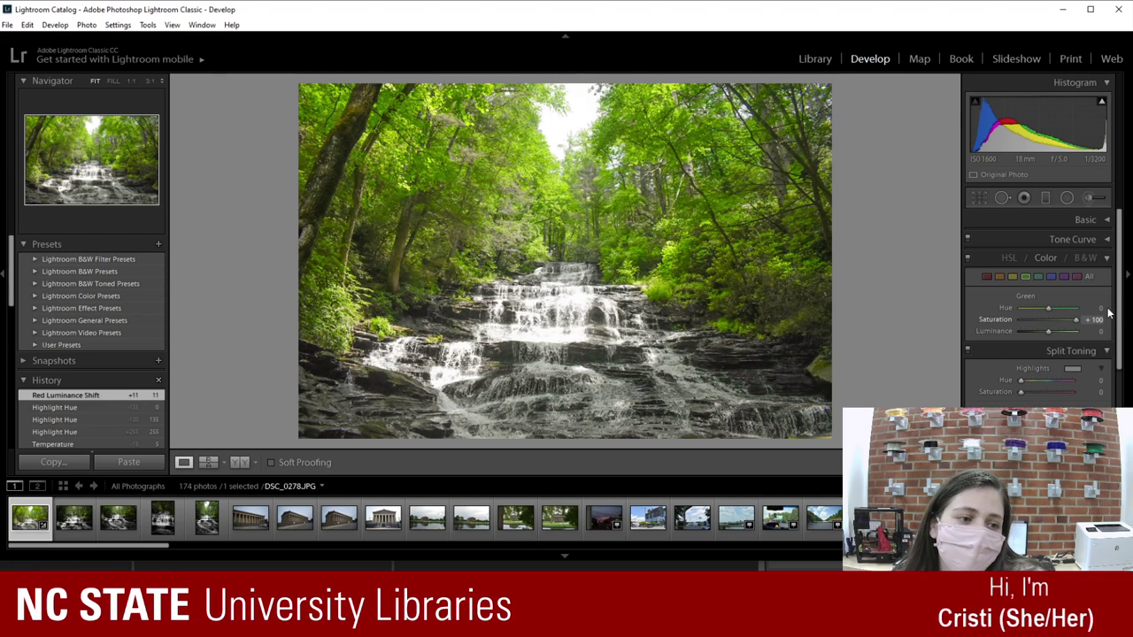
pyautogui.moveTo(1074, 319); pyautogui.dragTo(1075, 318)
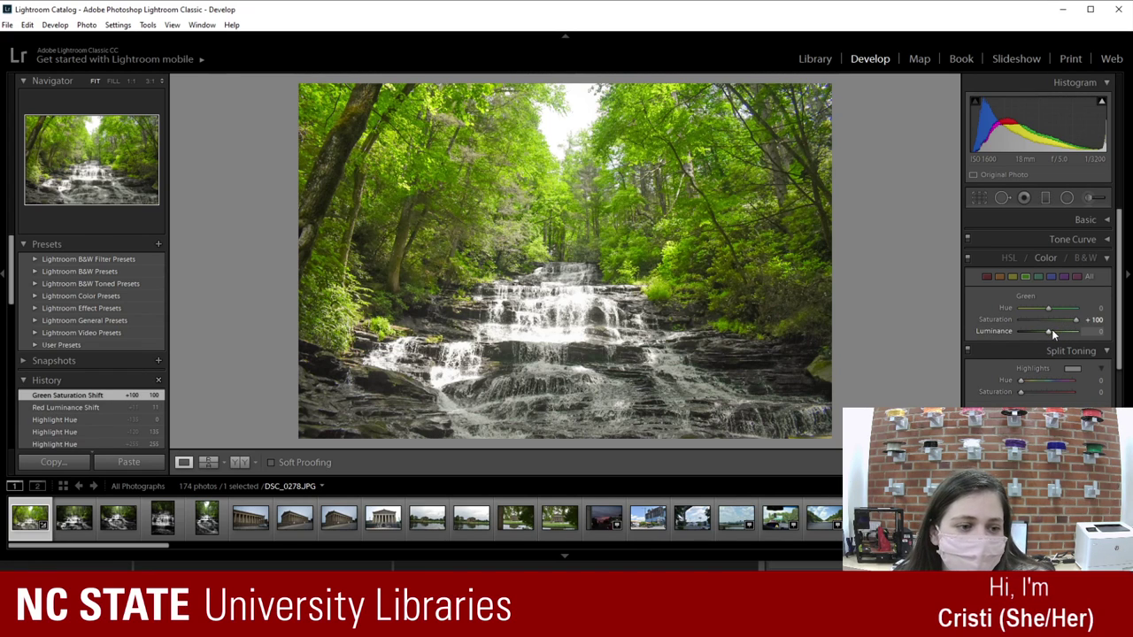
pyautogui.moveTo(1049, 331); pyautogui.dragTo(1022, 336)
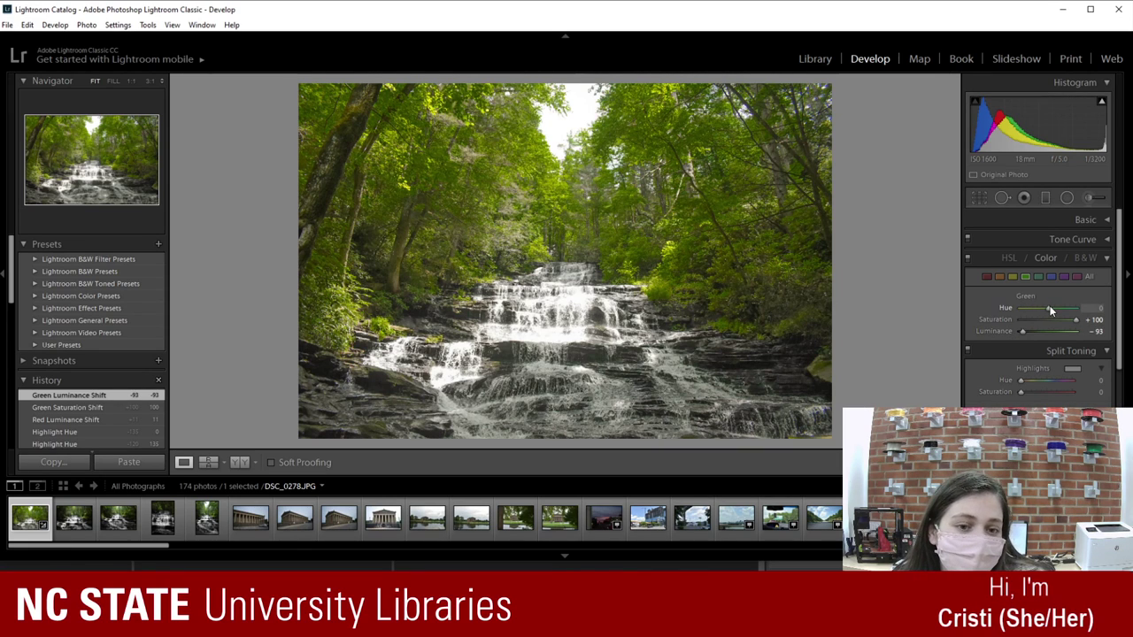
# Step: Shift the green Hue up to +100 and turn the foliage golden by lowering it to −100
pyautogui.moveTo(1051, 309)
pyautogui.mouseDown()
pyautogui.moveTo(1030, 307)
pyautogui.moveTo(1052, 308)
pyautogui.mouseUp()
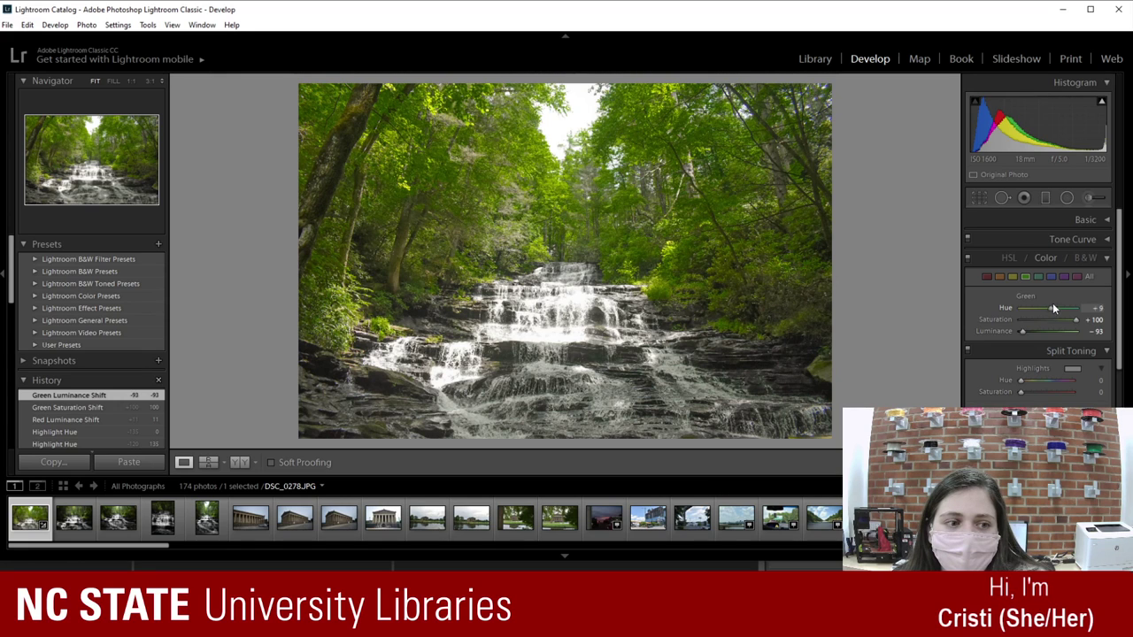
pyautogui.moveTo(1052, 308); pyautogui.dragTo(1067, 295)
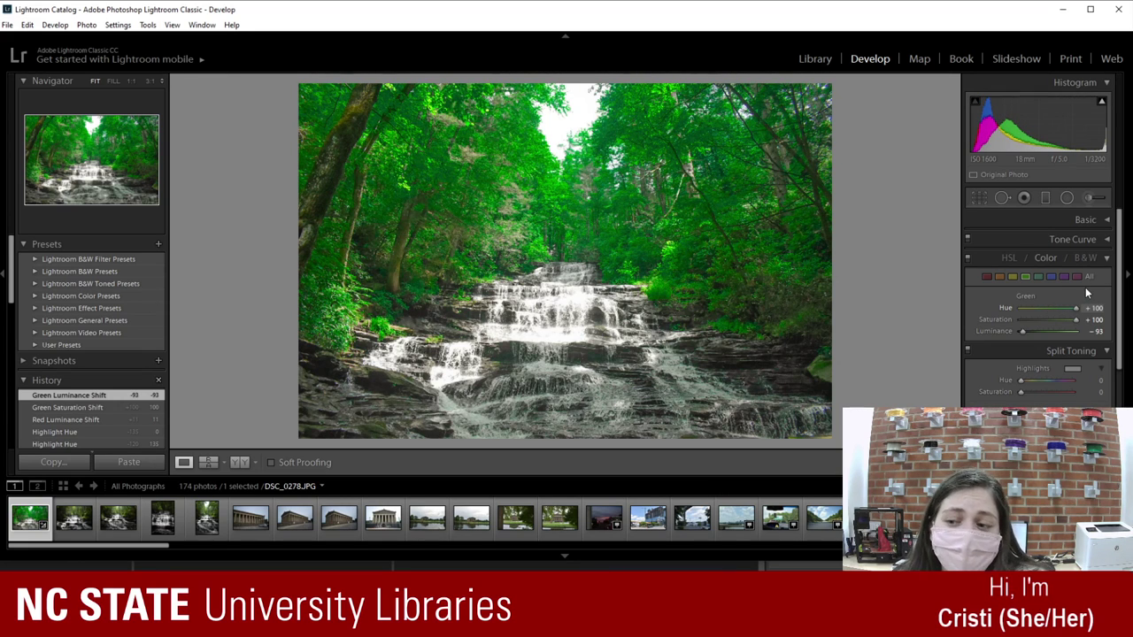
pyautogui.moveTo(1085, 286); pyautogui.dragTo(1006, 300)
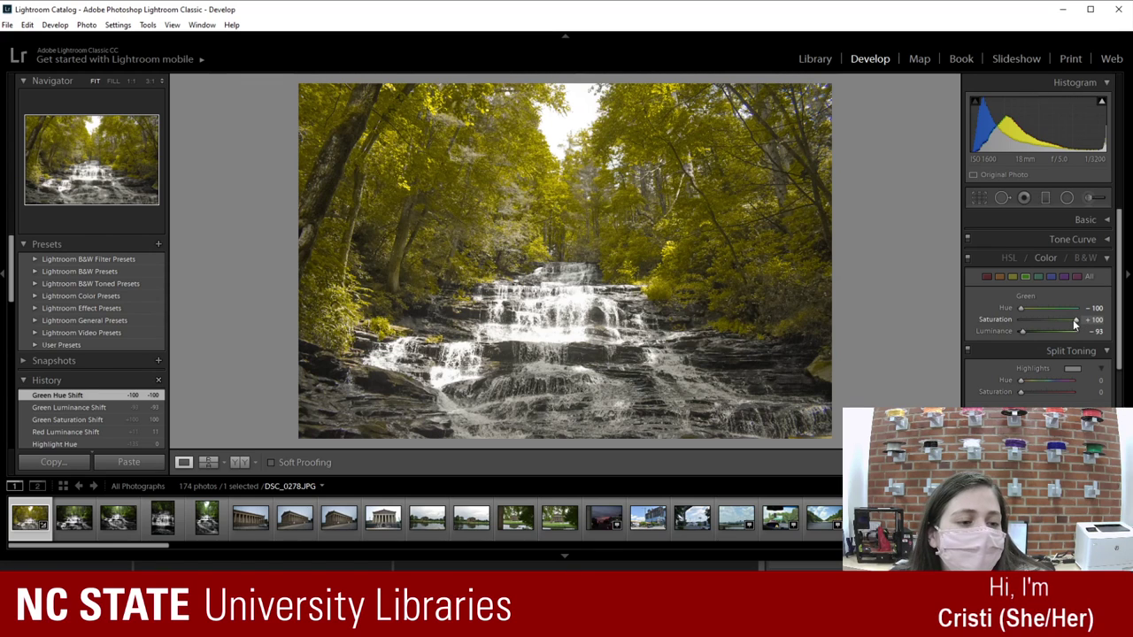
# Step: Return the green Hue to −2, and set green Saturation to +44 and green Luminance to +16
pyautogui.moveTo(1075, 320); pyautogui.dragTo(1049, 309)
pyautogui.click(1048, 331)
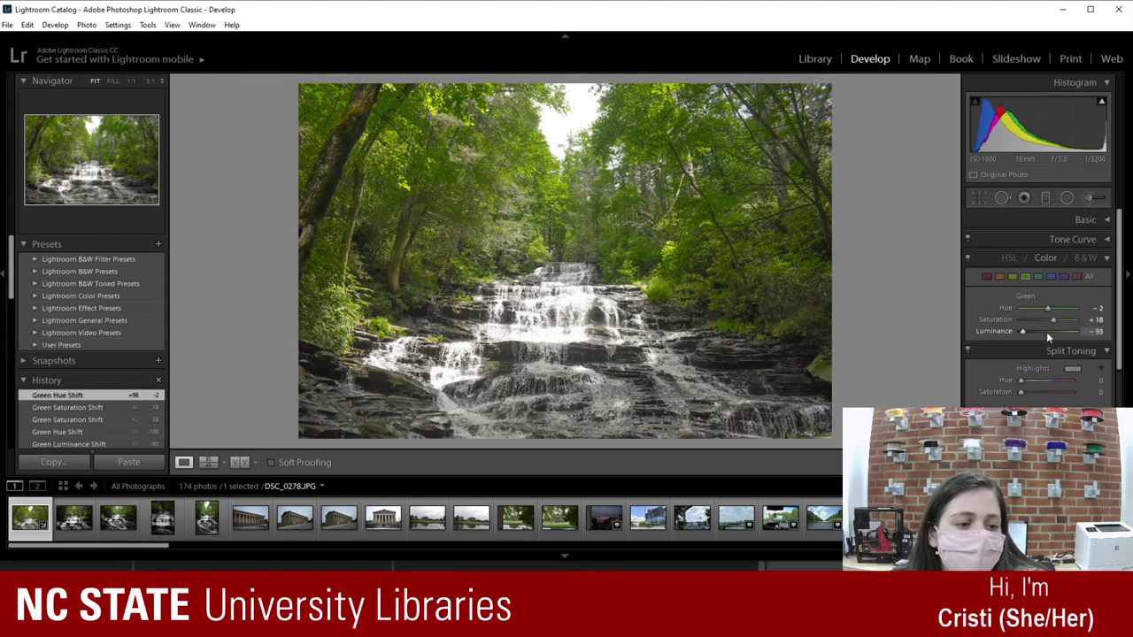
pyautogui.click(1053, 333)
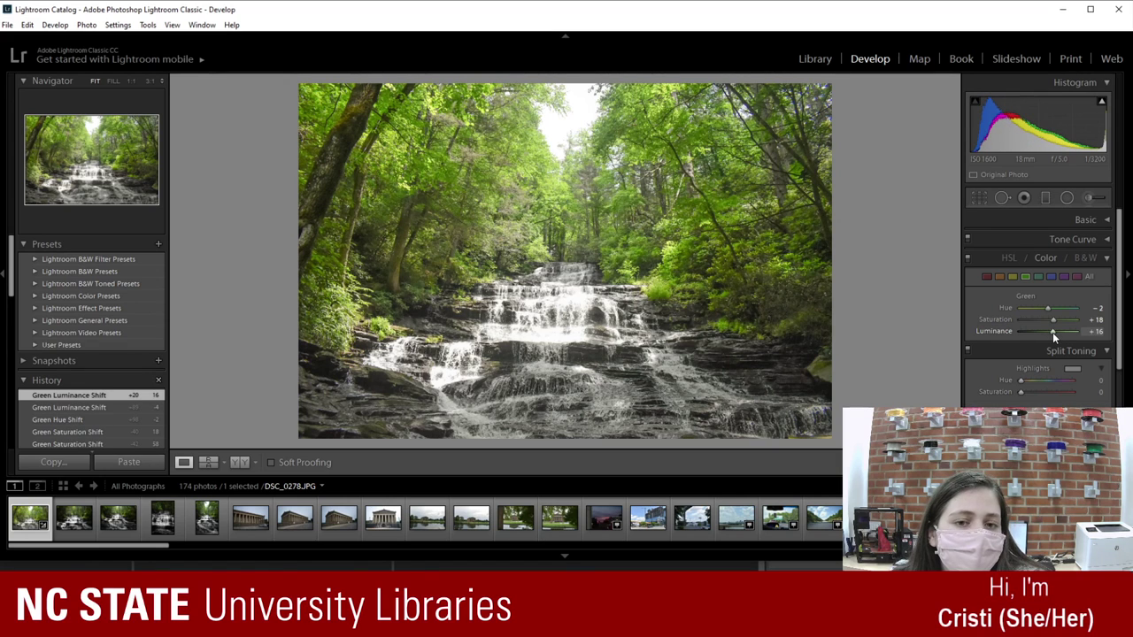
pyautogui.click(1048, 322)
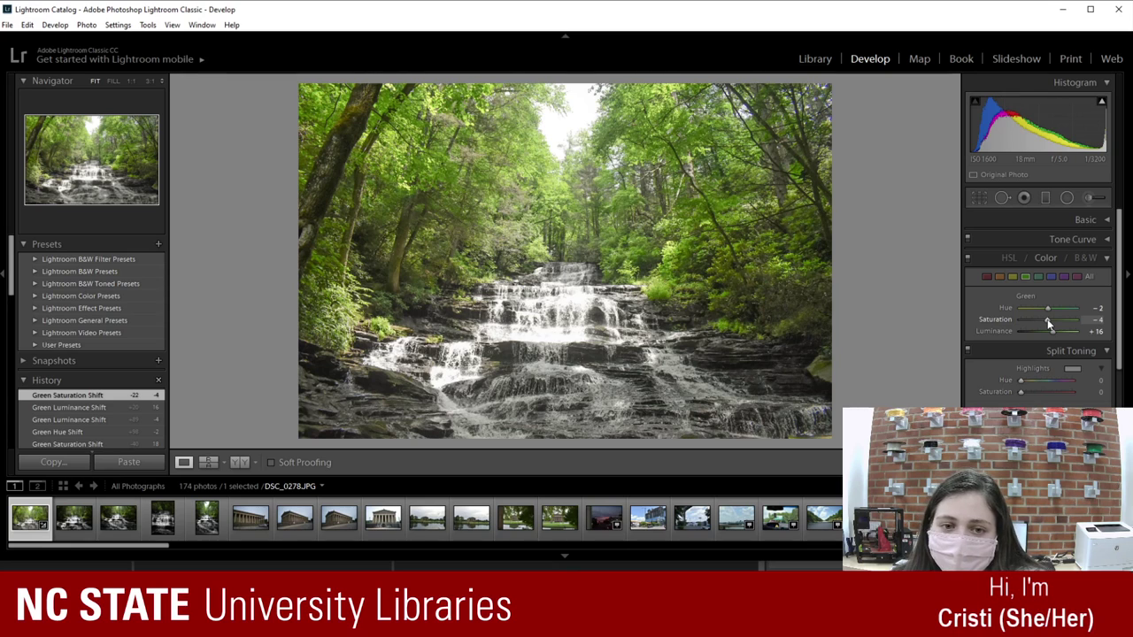
pyautogui.click(1063, 321)
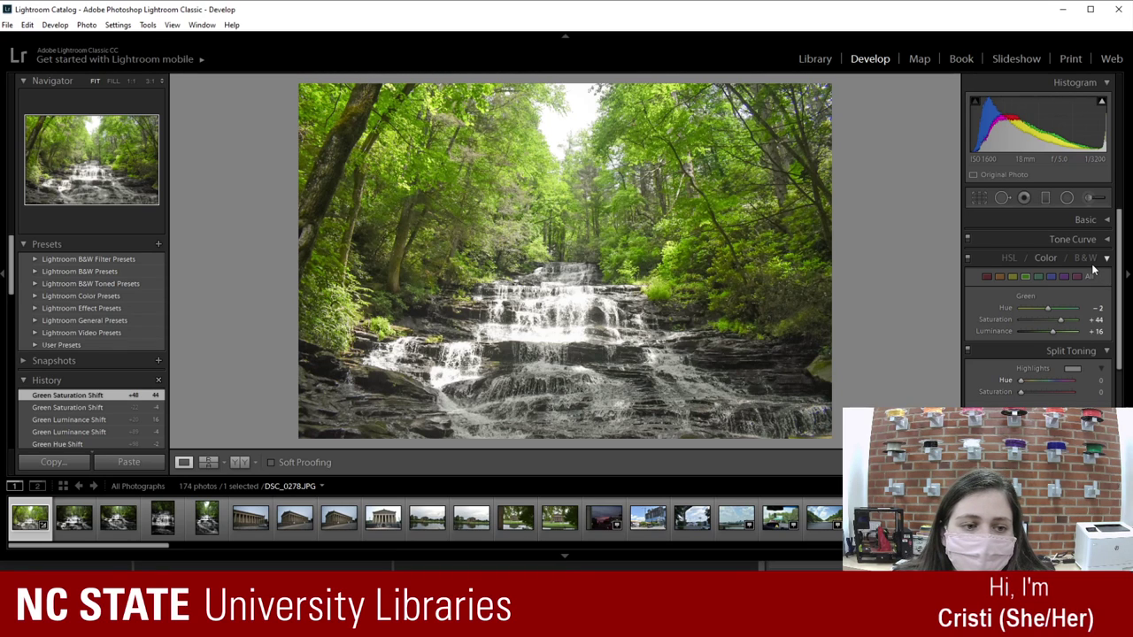
# Step: Set the Split Toning highlights Hue to 5, and step green Saturation up and back down to +29
pyautogui.press('=')
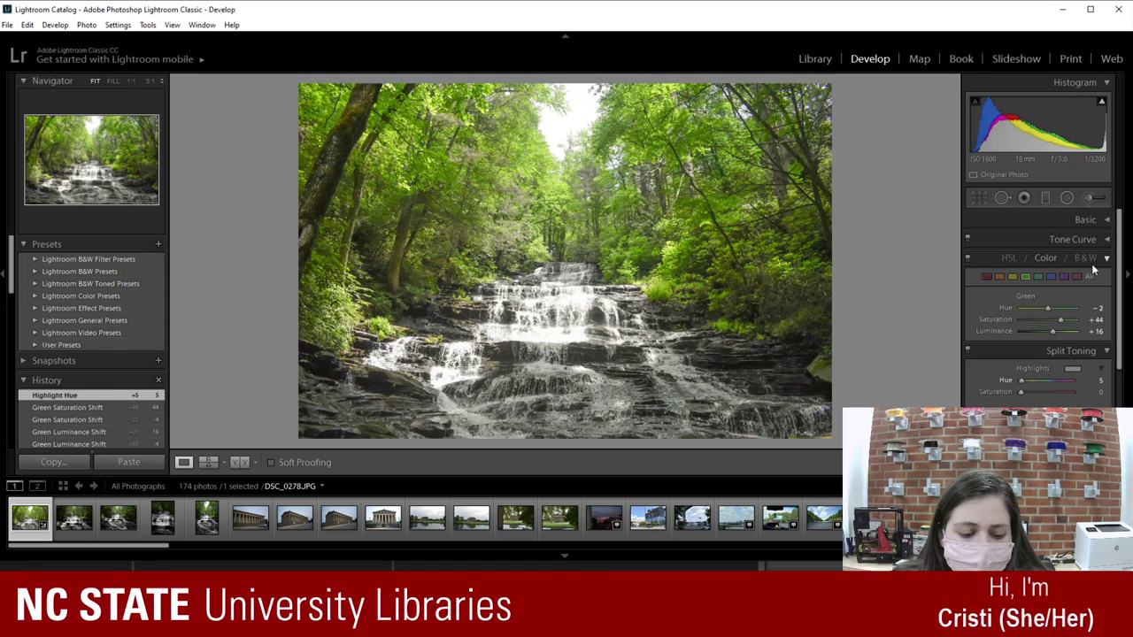
pyautogui.click(994, 320)
pyautogui.press('=')
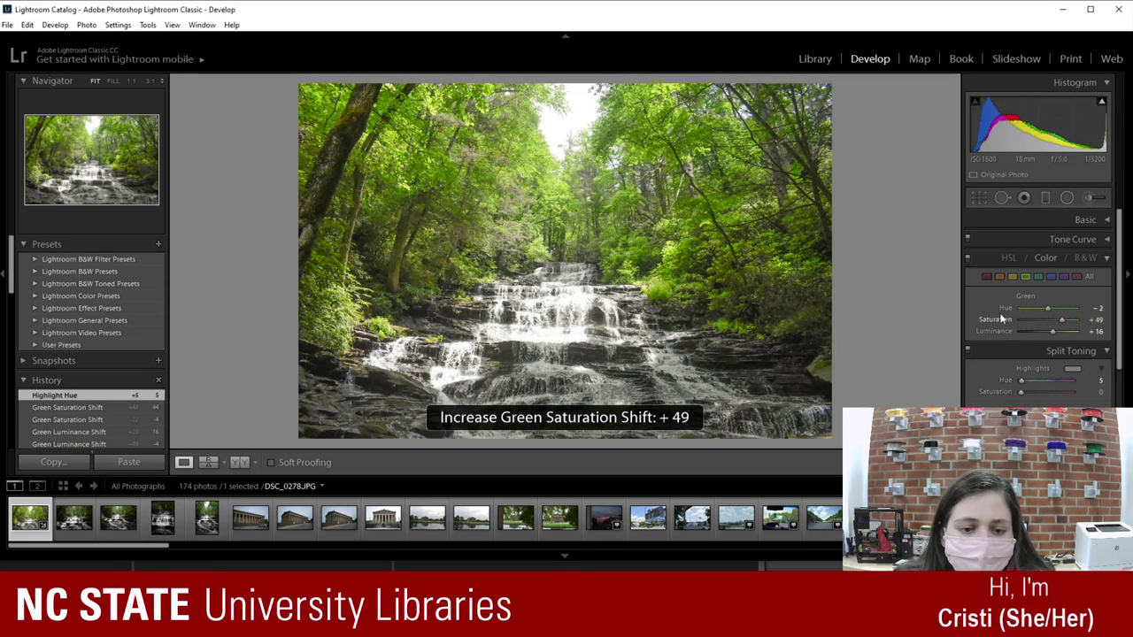
pyautogui.press('=')
pyautogui.press('=')
pyautogui.press('=')
pyautogui.press('=')
pyautogui.press('=')
pyautogui.press('=')
pyautogui.press('-')
pyautogui.press('-')
pyautogui.press('-')
pyautogui.press('-')
pyautogui.press('-')
pyautogui.press('-')
pyautogui.press('-')
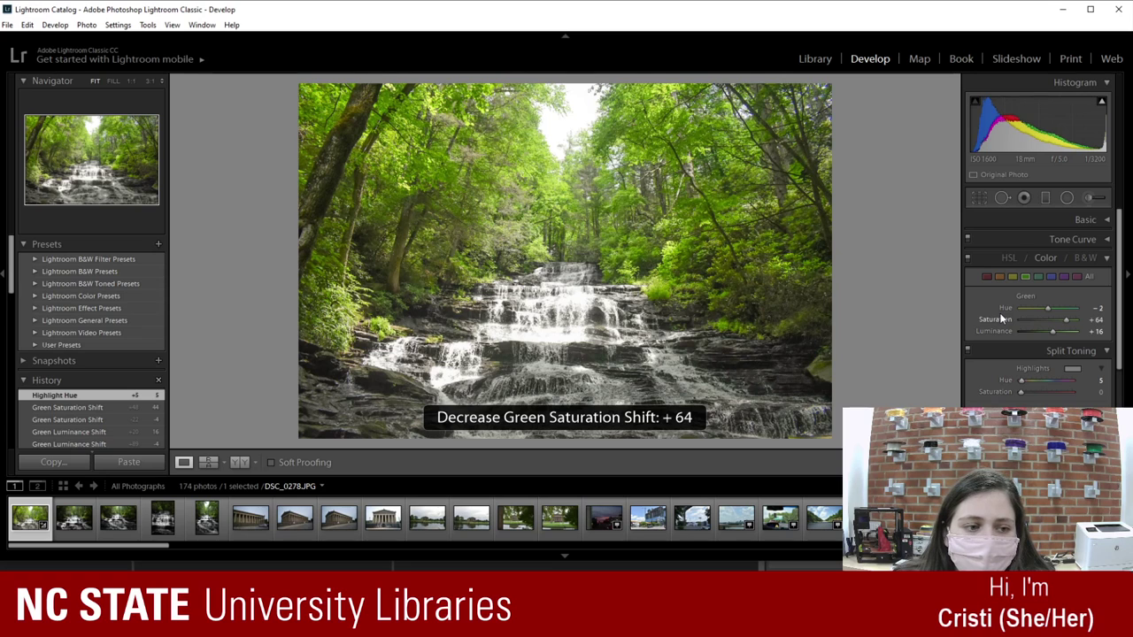
pyautogui.press('-')
pyautogui.press('-')
pyautogui.press('-')
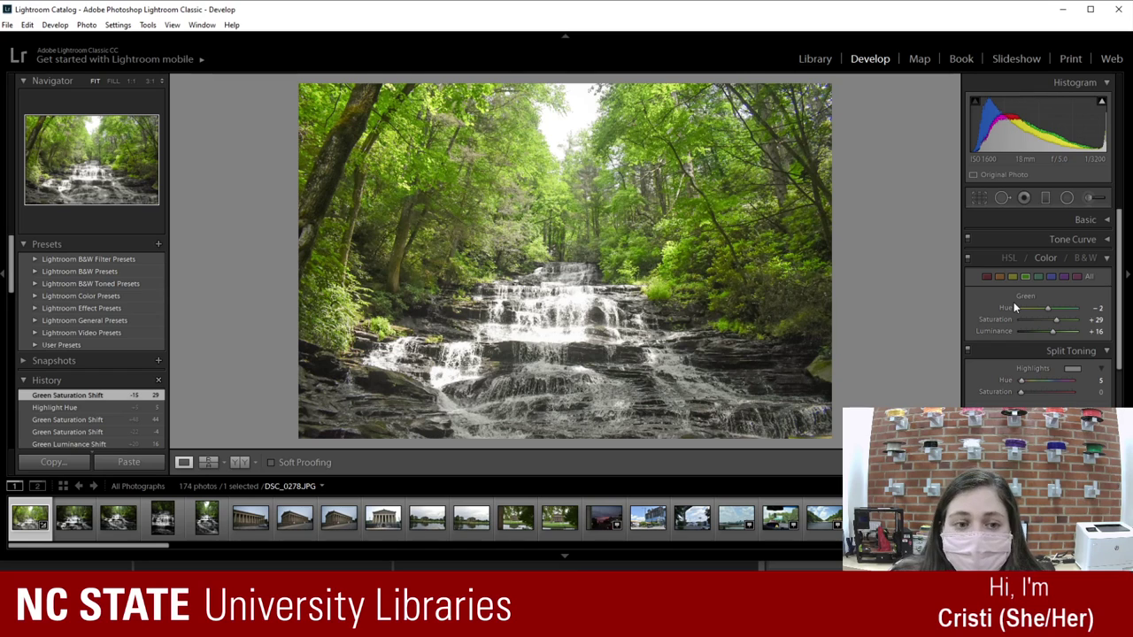
# Step: Increase the green Hue in small increments to +53
pyautogui.press('=')
pyautogui.press('=')
pyautogui.press('=')
pyautogui.press('=')
pyautogui.press('=')
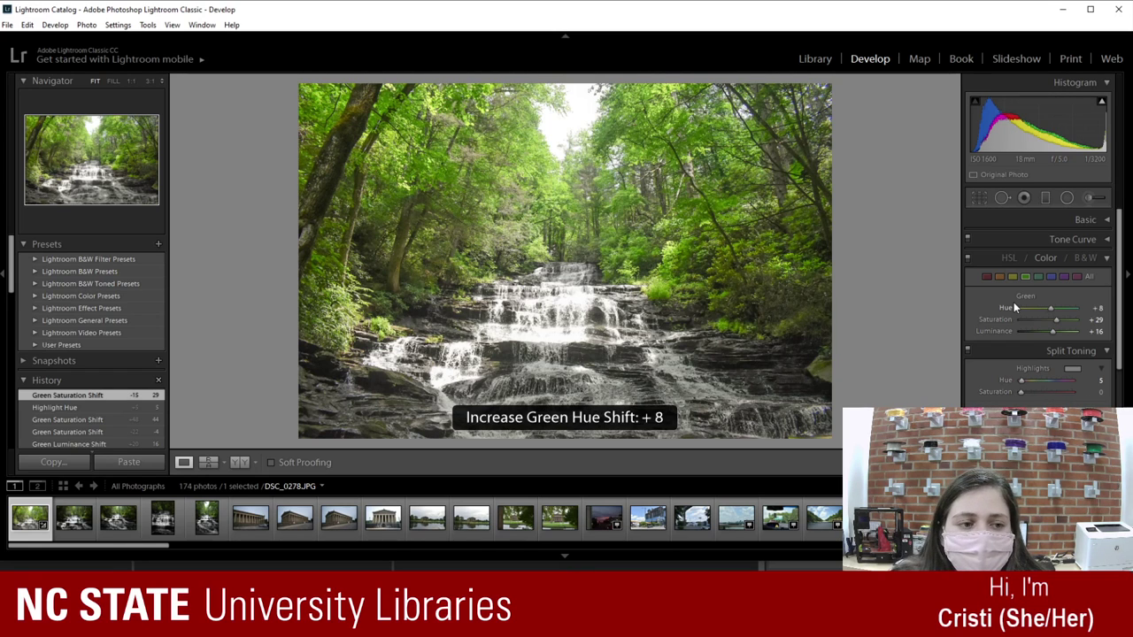
pyautogui.press('=')
pyautogui.press('=')
pyautogui.press('=')
pyautogui.press('=')
pyautogui.press('=')
pyautogui.press('=')
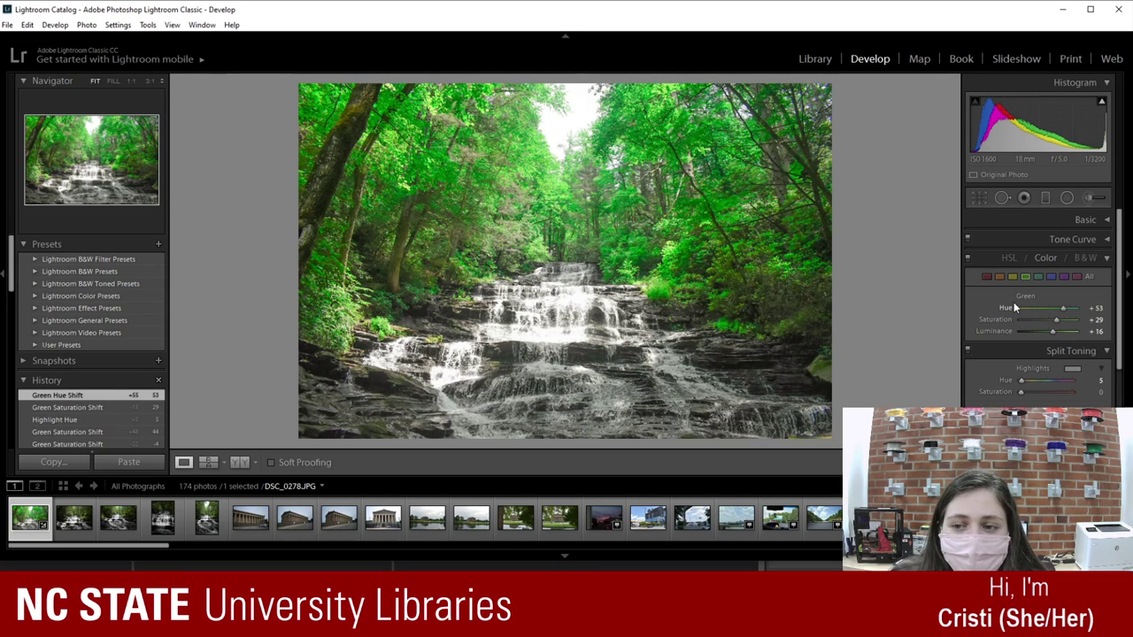
# Step: Decrease the green Hue in small increments to −32
pyautogui.press('-')
pyautogui.press('-')
pyautogui.press('-')
pyautogui.press('-')
pyautogui.press('-')
pyautogui.press('-')
pyautogui.press('-')
pyautogui.press('-')
pyautogui.press('-')
pyautogui.press('-')
pyautogui.press('-')
pyautogui.press('-')
pyautogui.press('-')
pyautogui.press('-')
pyautogui.press('-')
pyautogui.press('-')
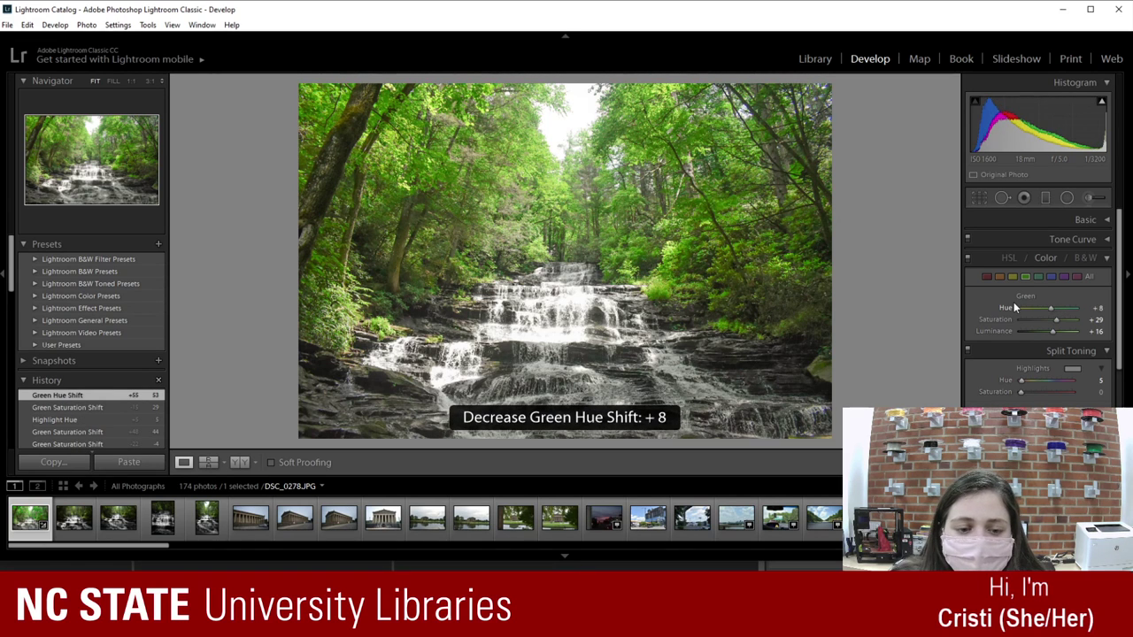
pyautogui.press('-')
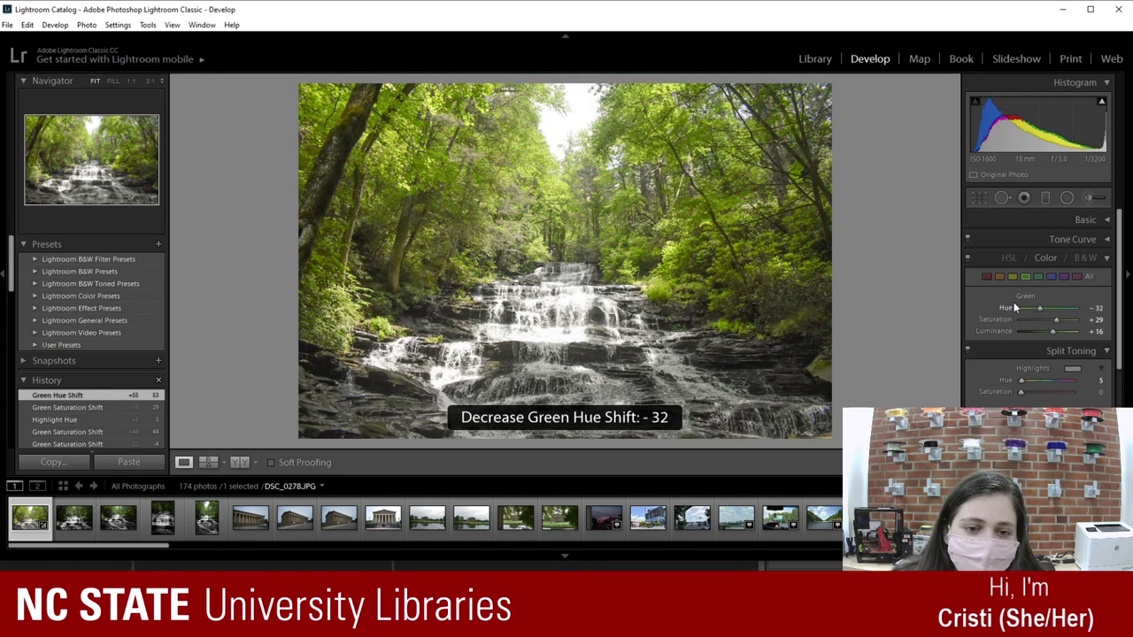
# Step: Step the green Hue up to +13 and bring it back to −2
pyautogui.press('=')
pyautogui.press('=')
pyautogui.press('=')
pyautogui.press('=')
pyautogui.press('=')
pyautogui.press('=')
pyautogui.press('=')
pyautogui.press('=')
pyautogui.press('=')
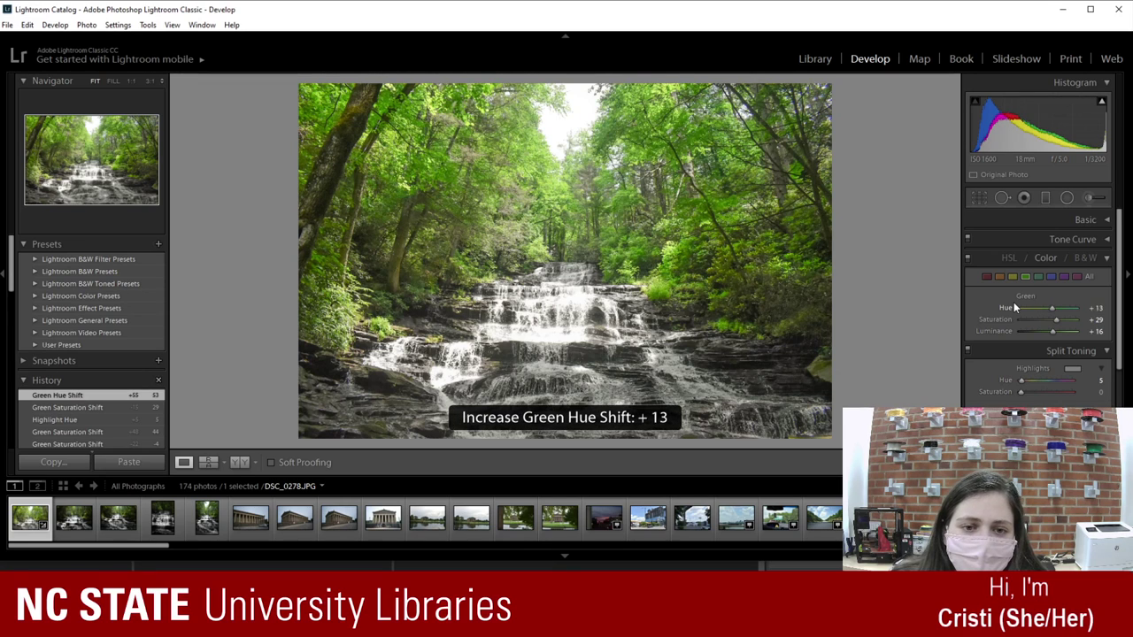
pyautogui.press('-')
pyautogui.press('-')
pyautogui.press('-')
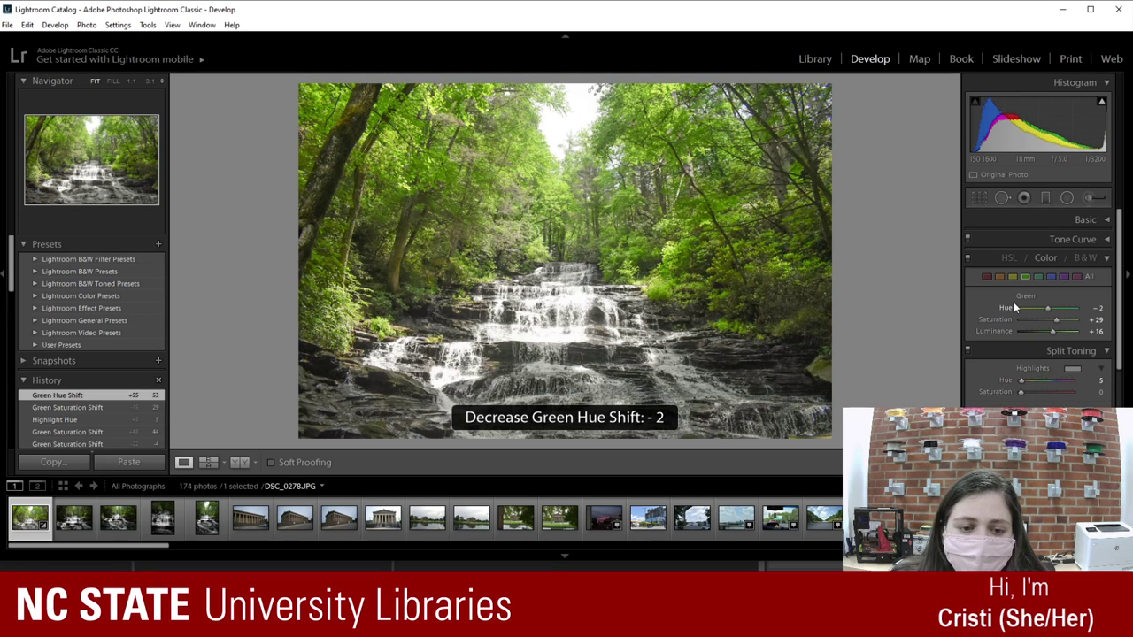
pyautogui.press('=')
pyautogui.press('-')
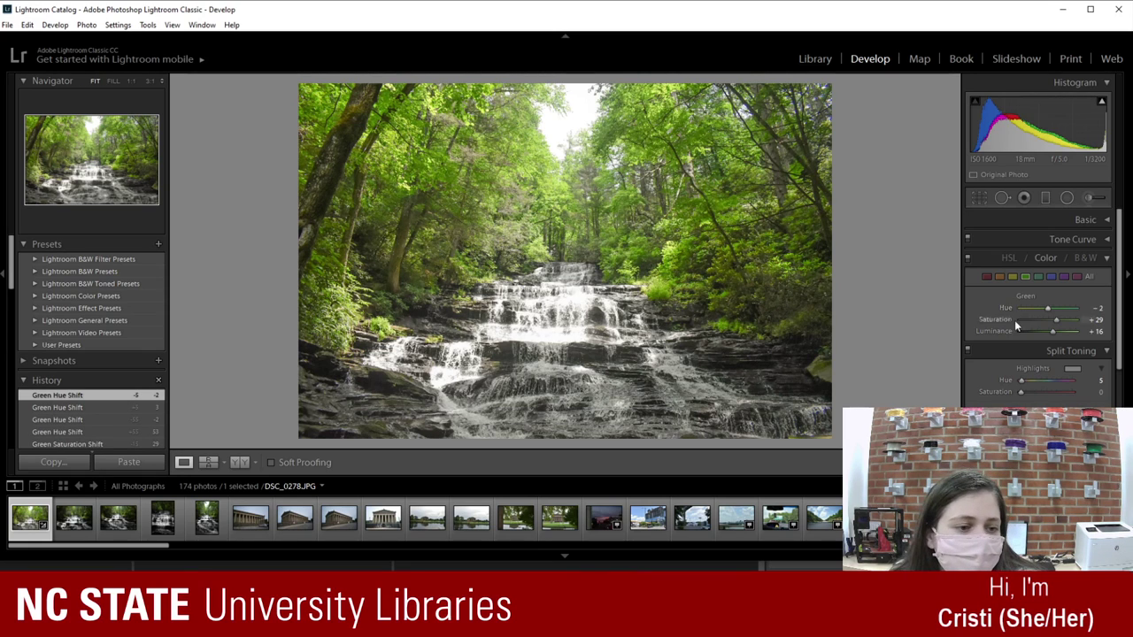
# Step: Try green Luminance at +80 and reset it to 0
pyautogui.moveTo(1053, 332); pyautogui.dragTo(1068, 333)
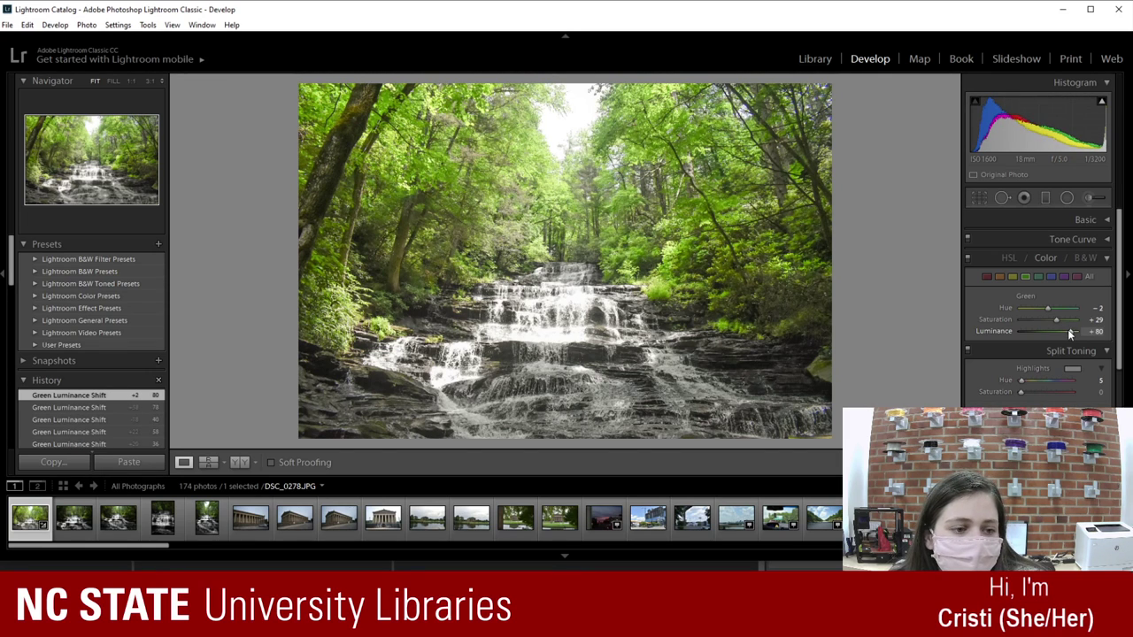
pyautogui.doubleClick(1067, 333)
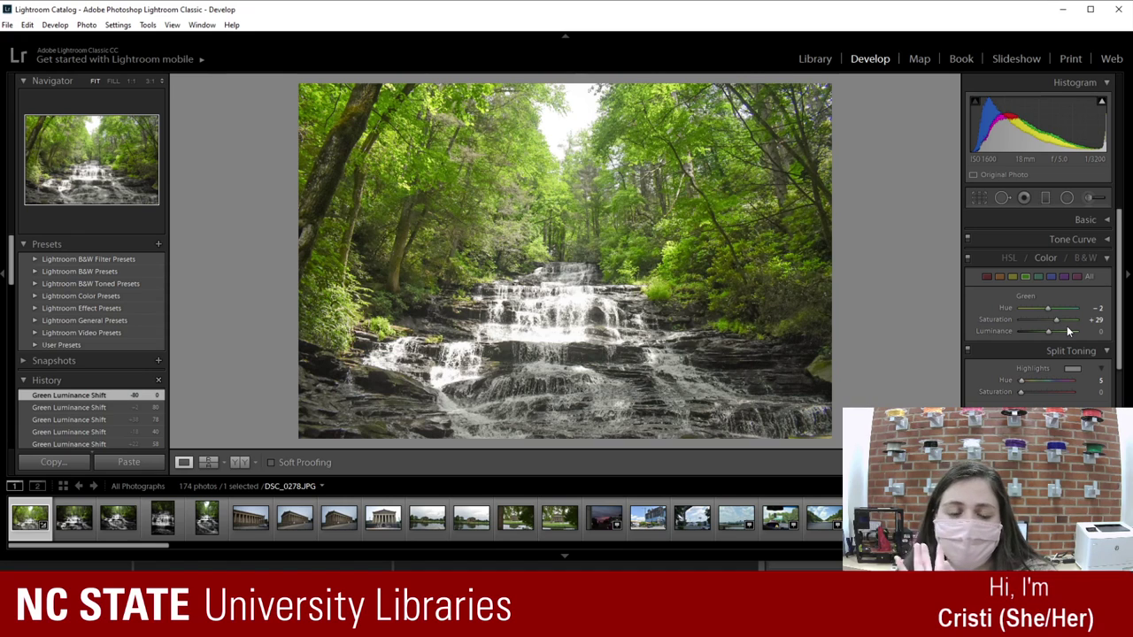
pyautogui.click(1009, 307)
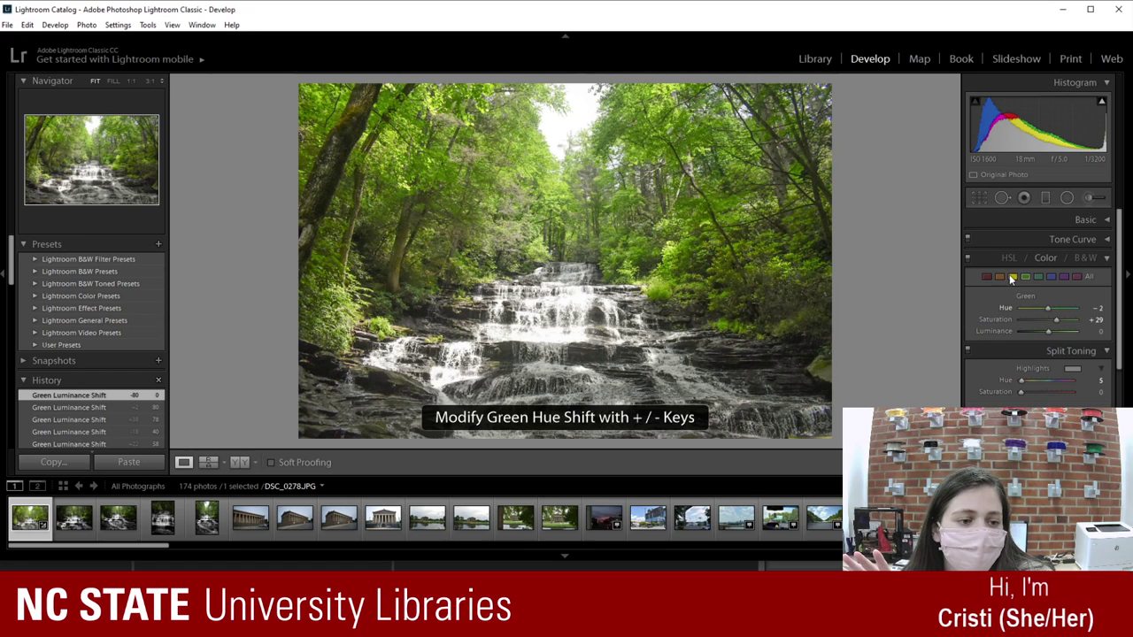
# Step: Switch to the yellow adjustments, lower the yellow Hue to −100 and inspect the foliage beside the waterfall up close
pyautogui.click(1011, 277)
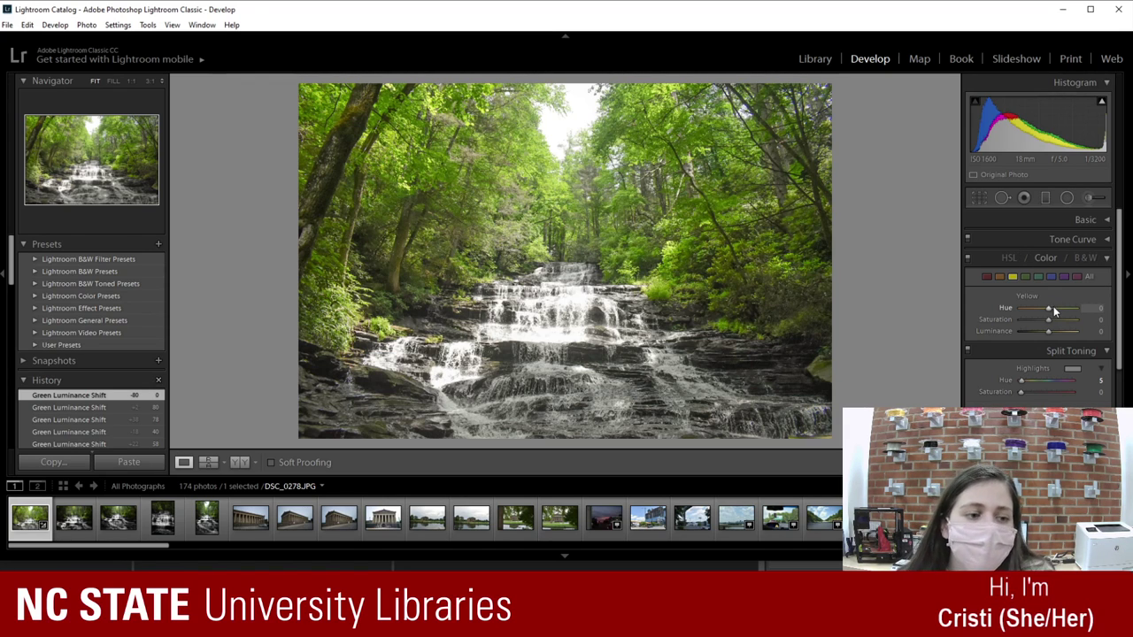
pyautogui.moveTo(1050, 314); pyautogui.dragTo(972, 312)
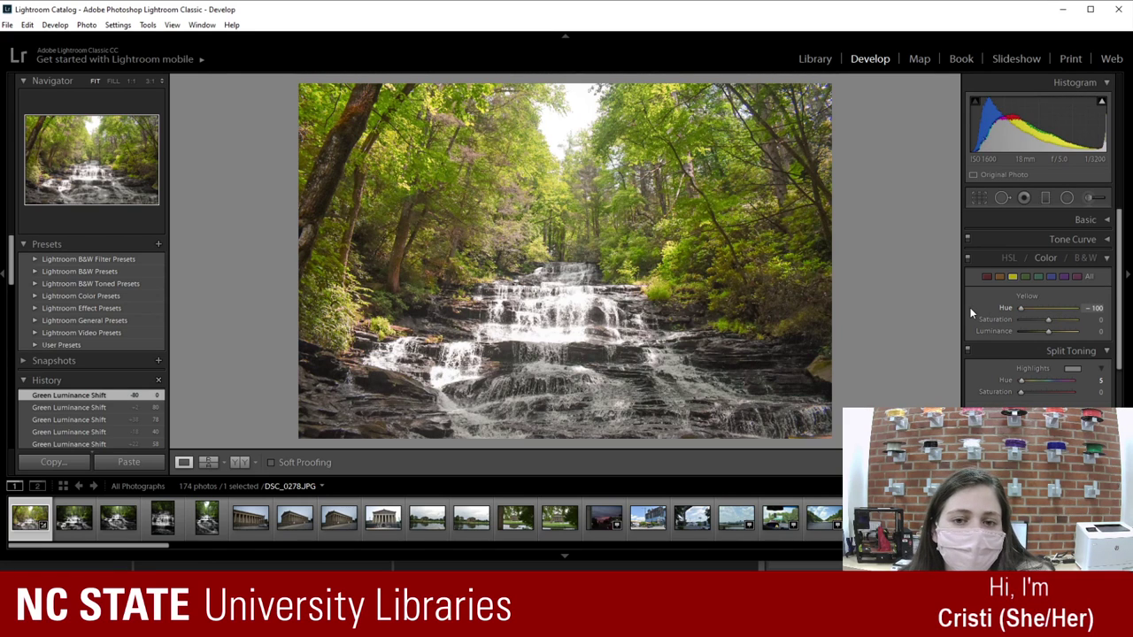
pyautogui.moveTo(1067, 305); pyautogui.dragTo(885, 316)
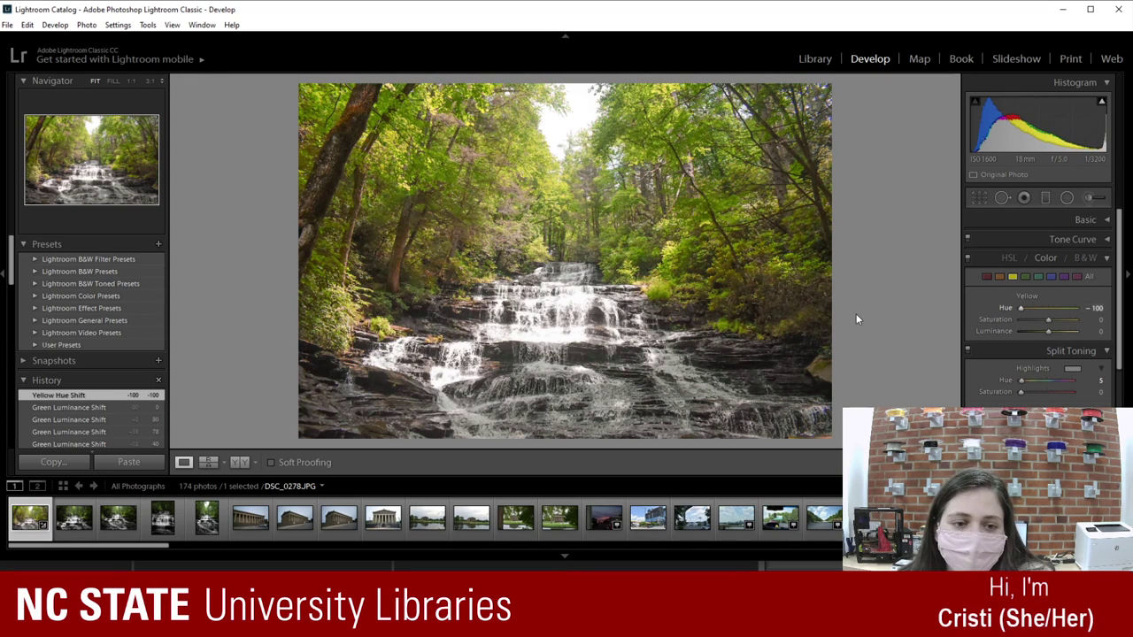
pyautogui.click(721, 286)
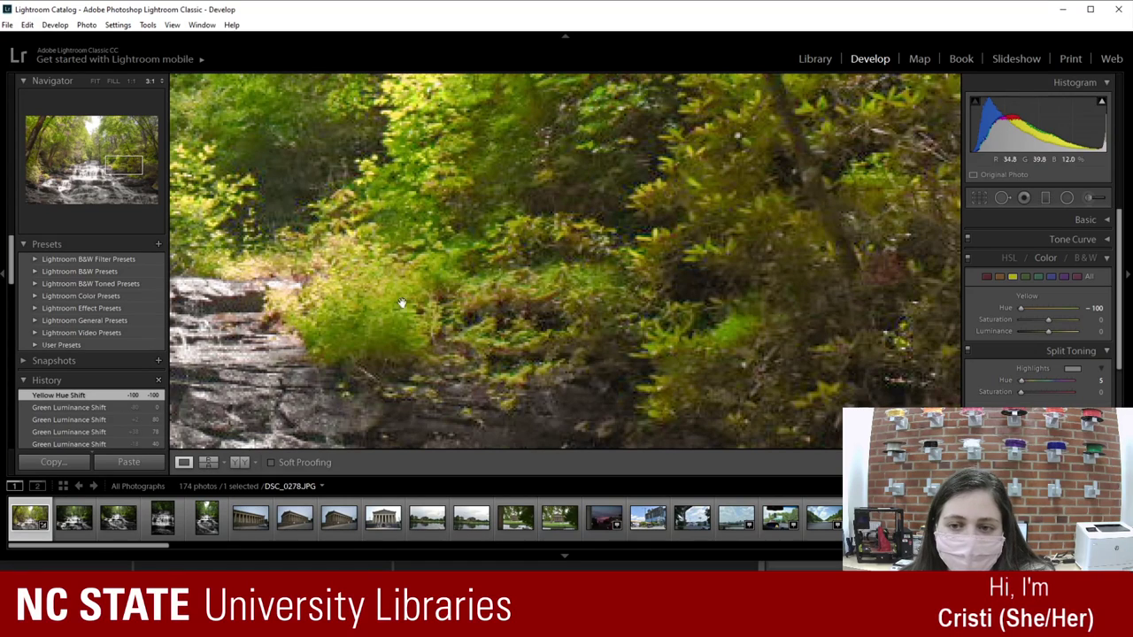
pyautogui.click(382, 325)
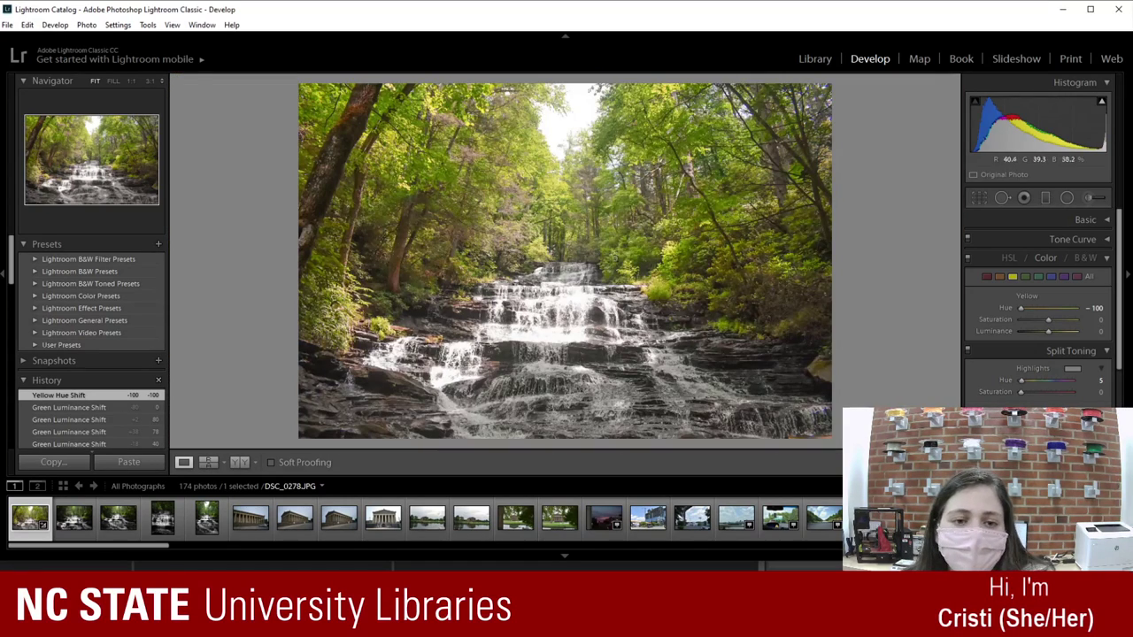
# Step: Raise the yellow Hue as far as +27 and settle it at −9
pyautogui.click(1034, 307)
pyautogui.click(1055, 307)
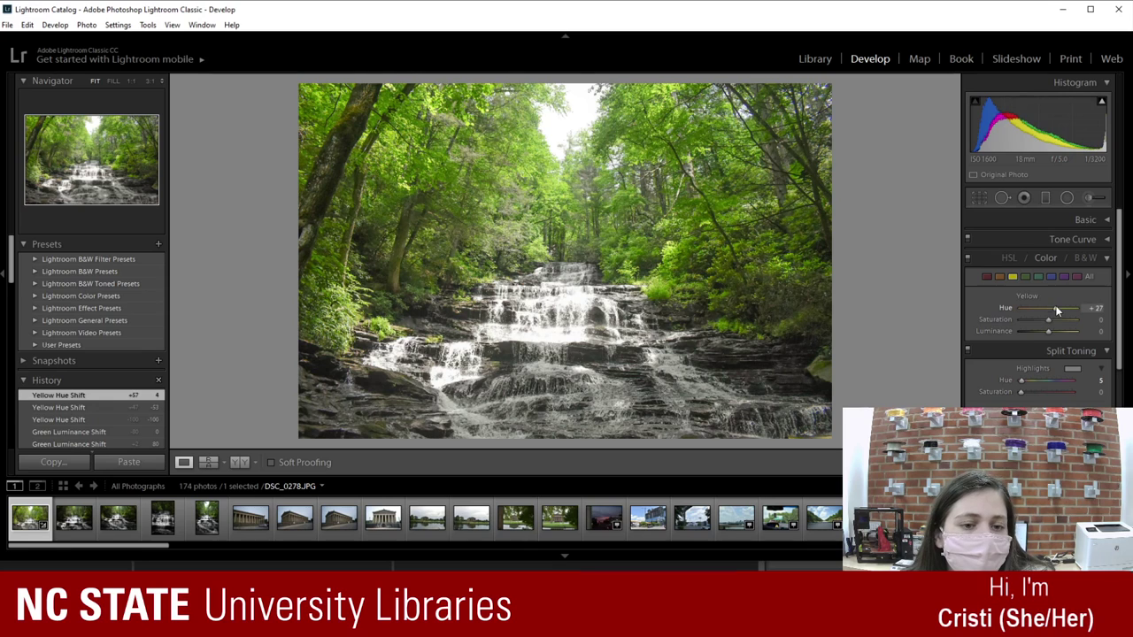
pyautogui.click(1045, 308)
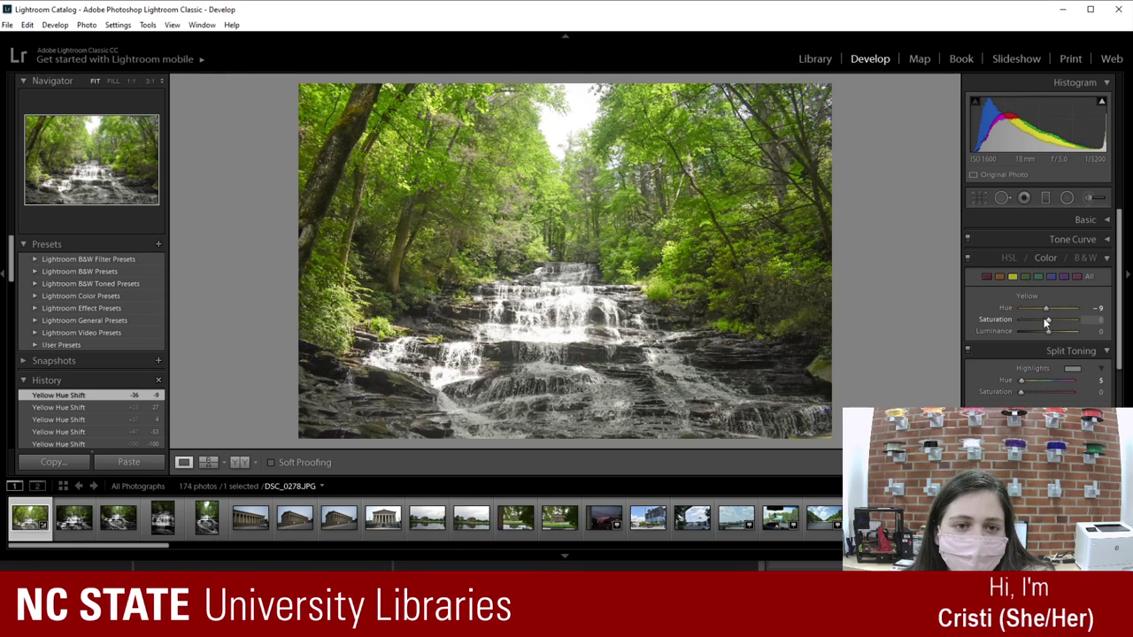
# Step: Try yellow Saturation at −98, set it to +20 and lower yellow Luminance to −11
pyautogui.click(1036, 319)
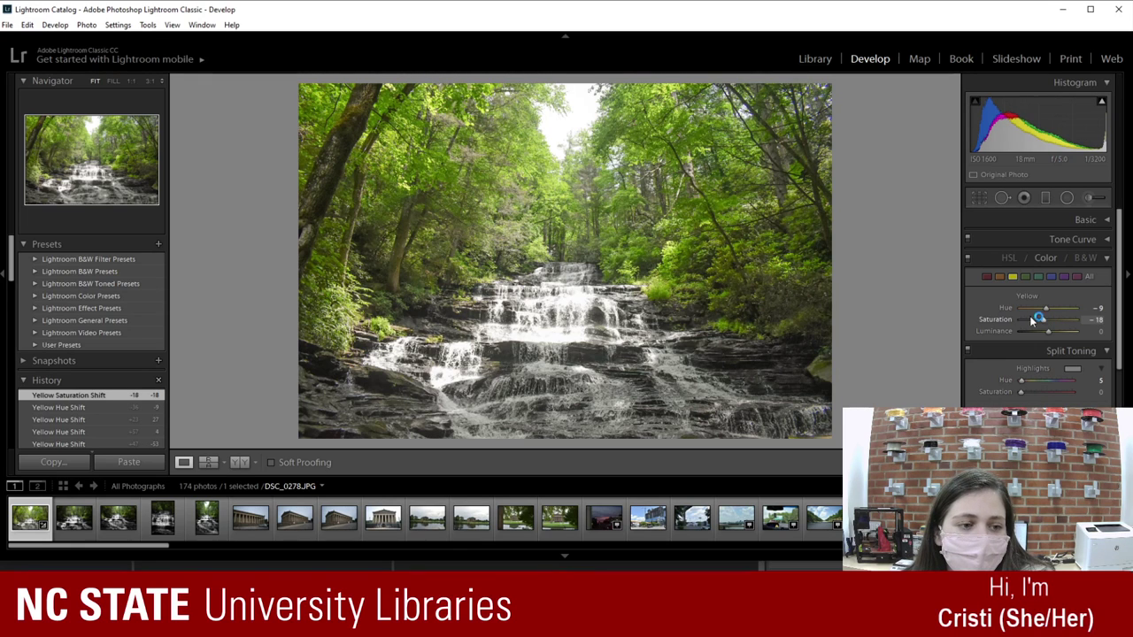
pyautogui.click(1030, 320)
pyautogui.moveTo(1030, 320)
pyautogui.mouseDown()
pyautogui.moveTo(1079, 322)
pyautogui.moveTo(1023, 323)
pyautogui.mouseUp()
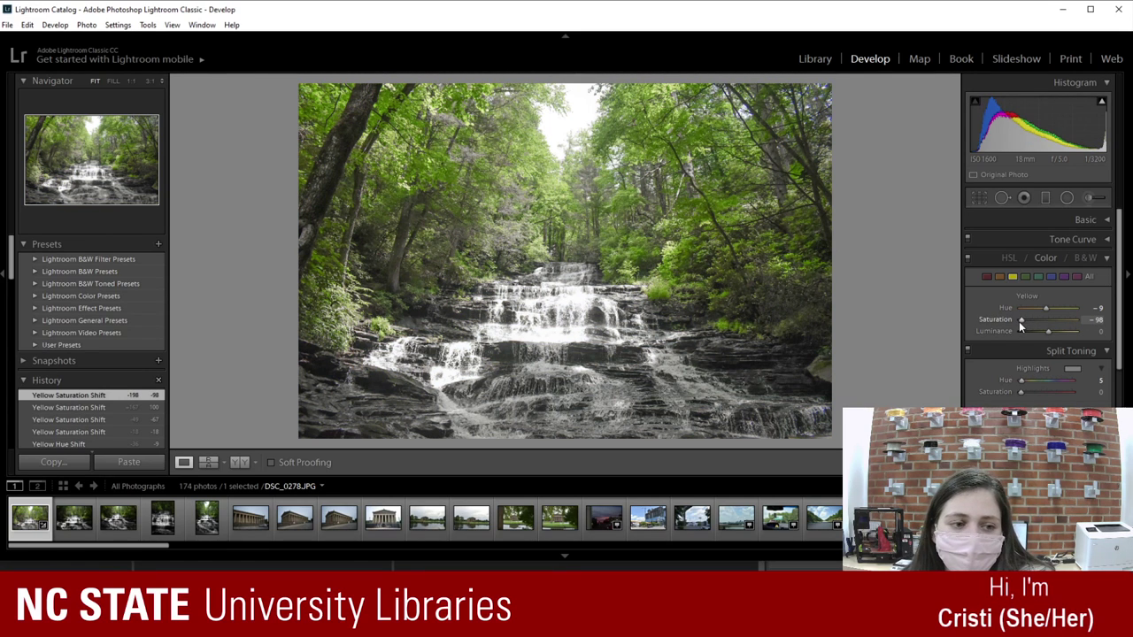
pyautogui.moveTo(1024, 319); pyautogui.dragTo(1056, 321)
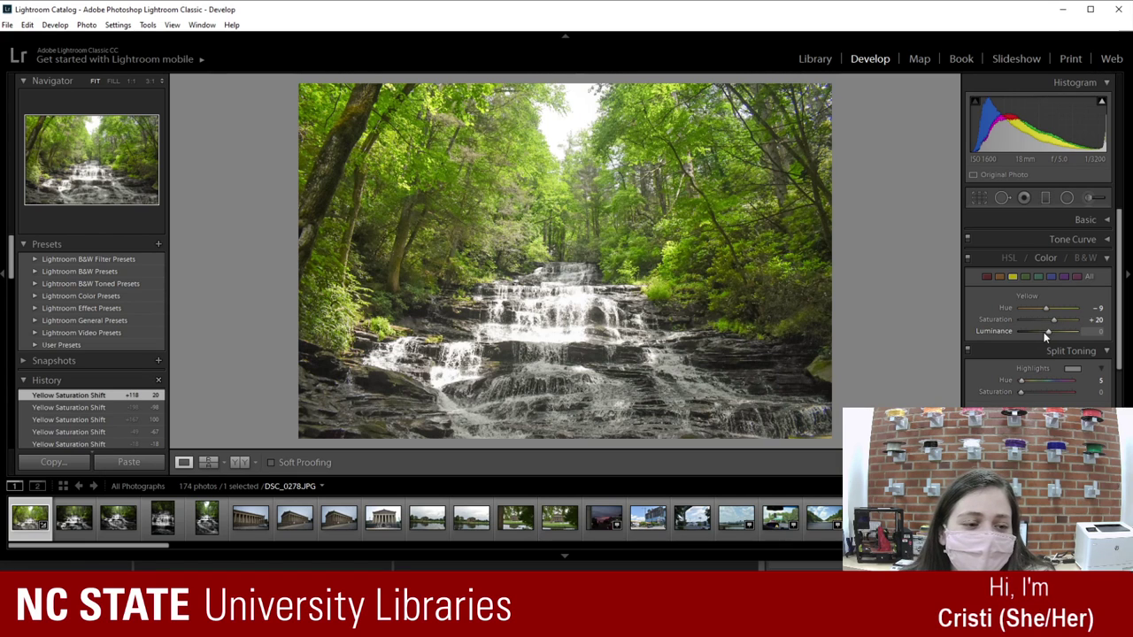
pyautogui.moveTo(1048, 333)
pyautogui.mouseDown()
pyautogui.moveTo(1033, 334)
pyautogui.moveTo(1076, 329)
pyautogui.moveTo(1042, 333)
pyautogui.mouseUp()
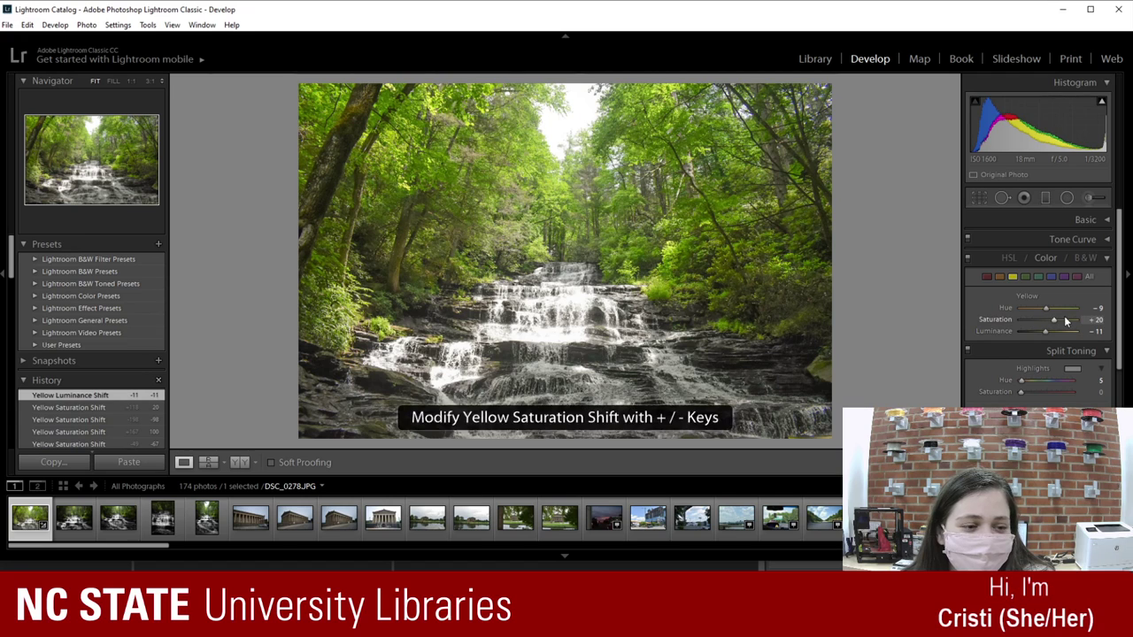
# Step: Increase yellow Saturation in small increments, step it back down to +20 and check the foliage beside the waterfall up close
pyautogui.press('+')
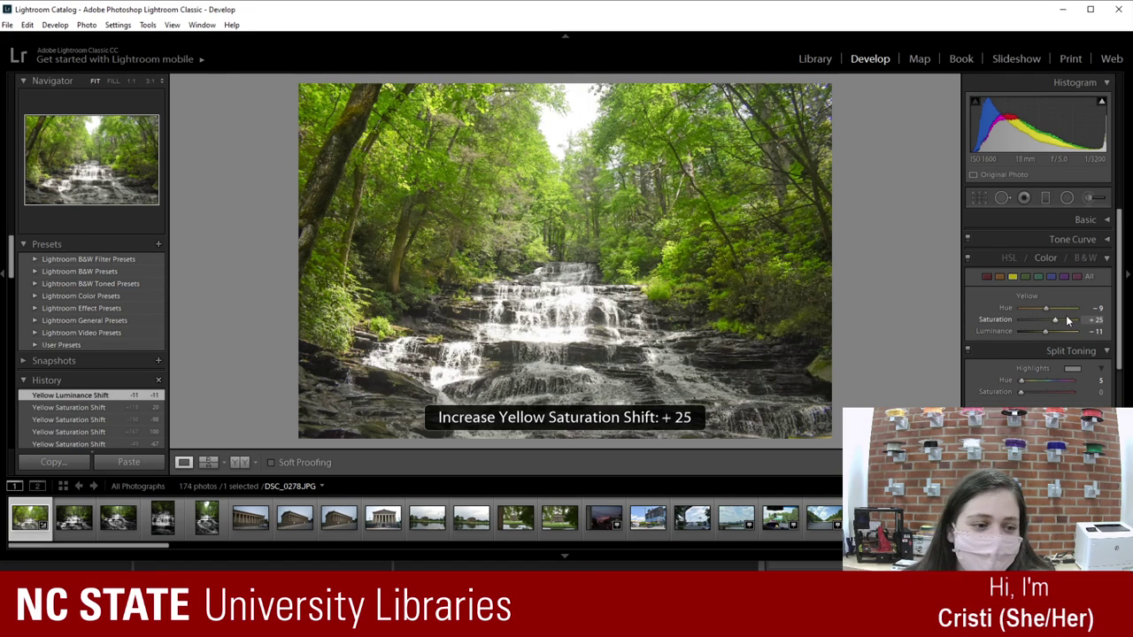
pyautogui.press('+')
pyautogui.press('+')
pyautogui.press('+')
pyautogui.press('+')
pyautogui.press('+')
pyautogui.press('+')
pyautogui.press('-')
pyautogui.press('-')
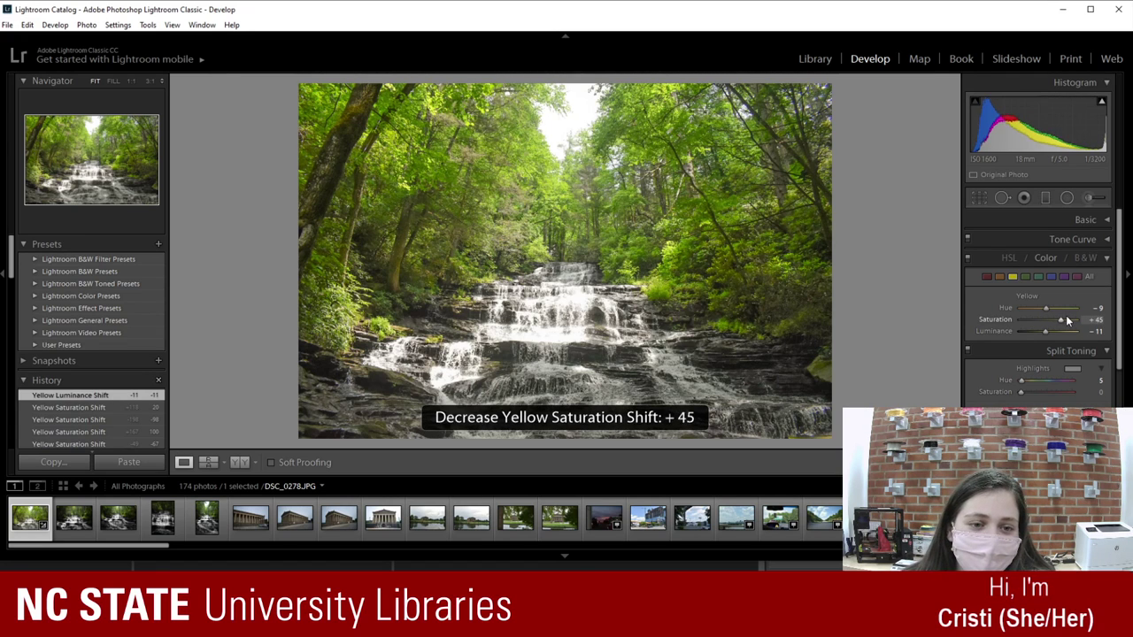
pyautogui.press('-')
pyautogui.press('-')
pyautogui.press('-')
pyautogui.press('-')
pyautogui.press('+')
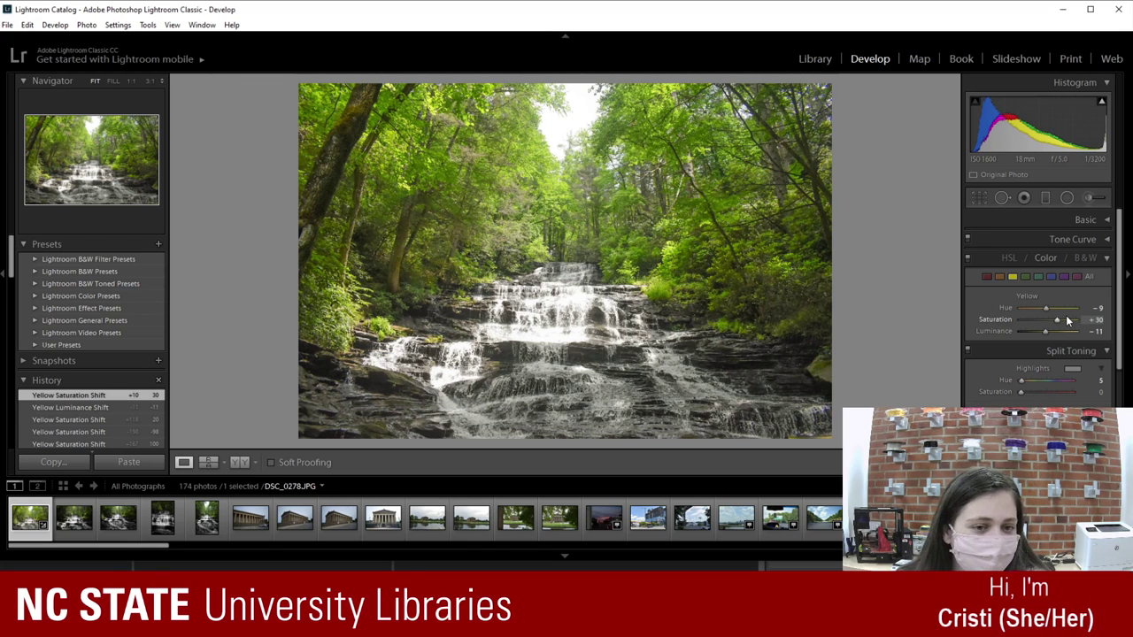
pyautogui.press('-')
pyautogui.press('-')
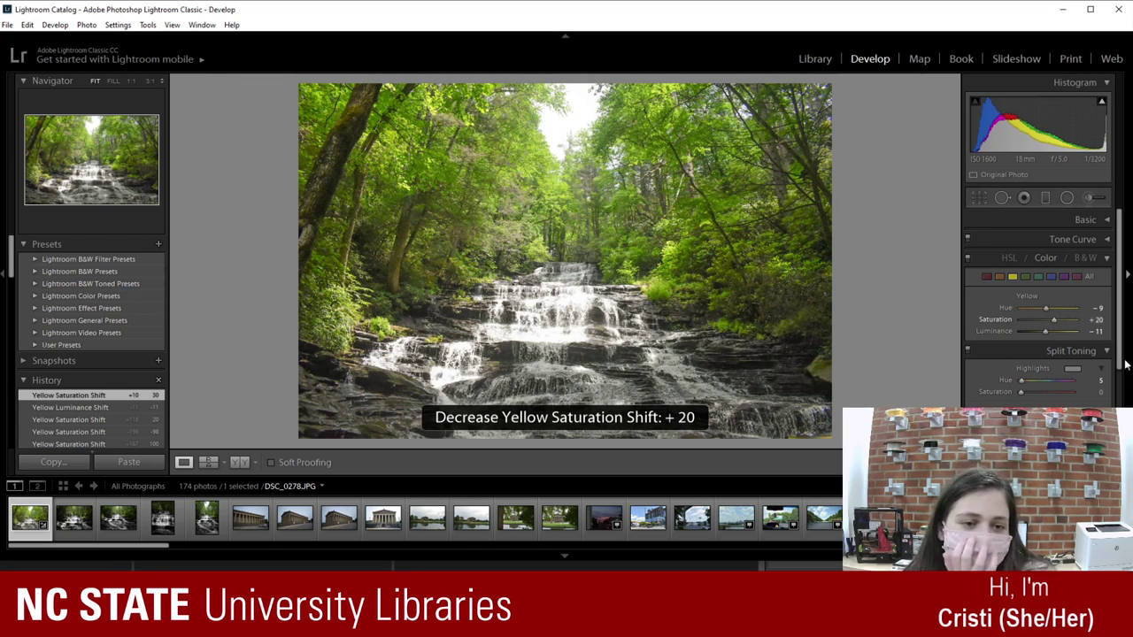
pyautogui.click(752, 290)
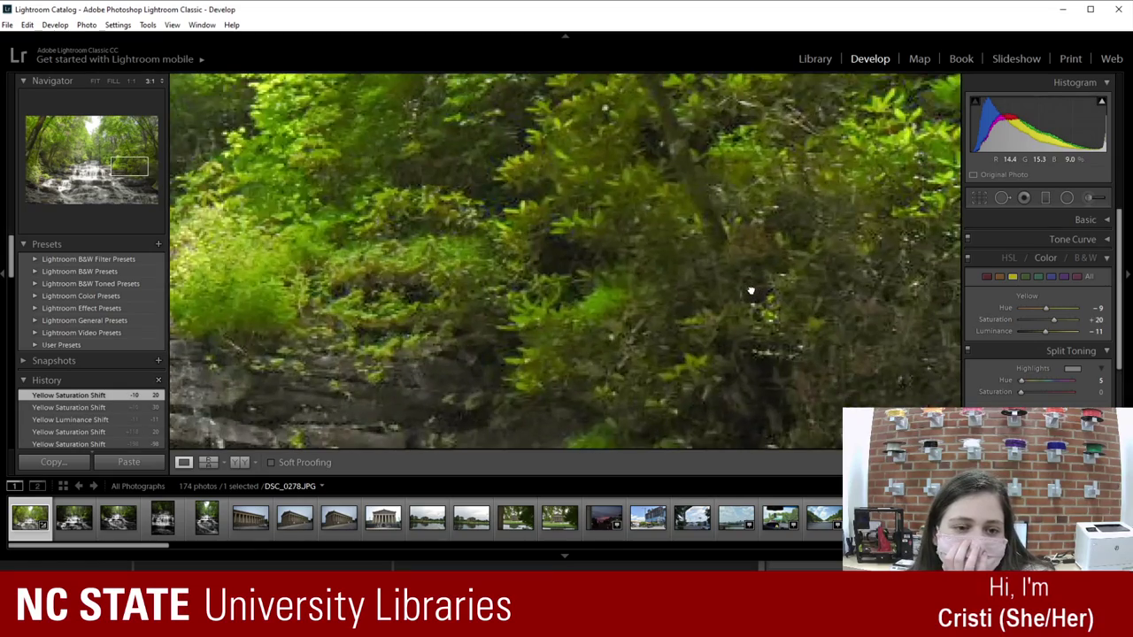
pyautogui.click(752, 288)
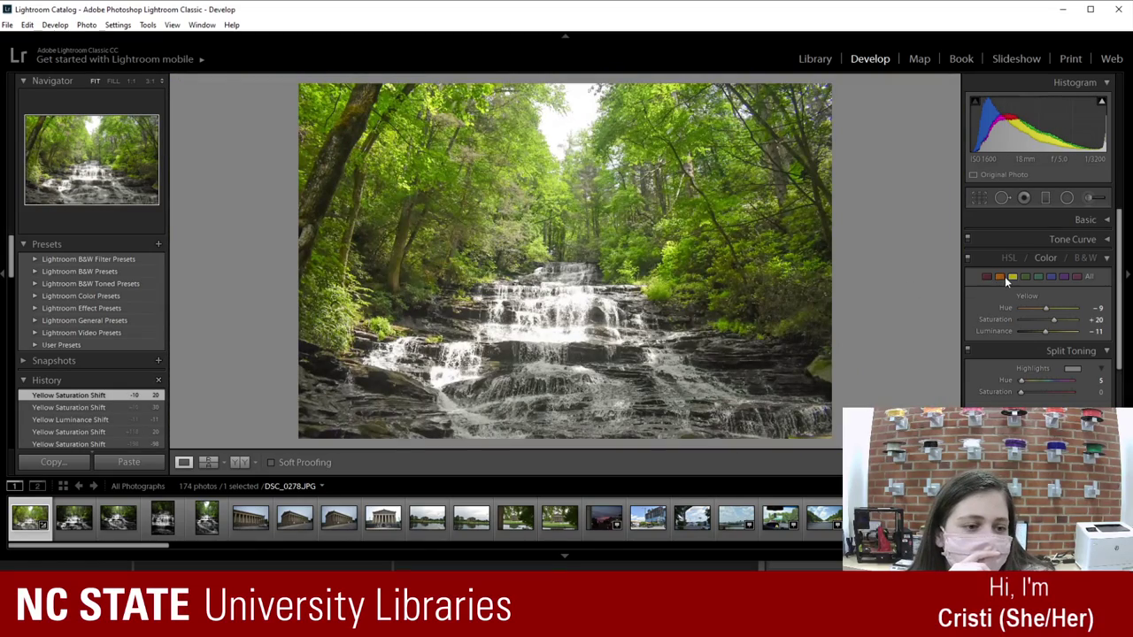
# Step: Switch to the orange adjustments, try extreme Hue shifts, and settle Hue at +4, Saturation at +13 and Luminance at +20
pyautogui.click(1005, 276)
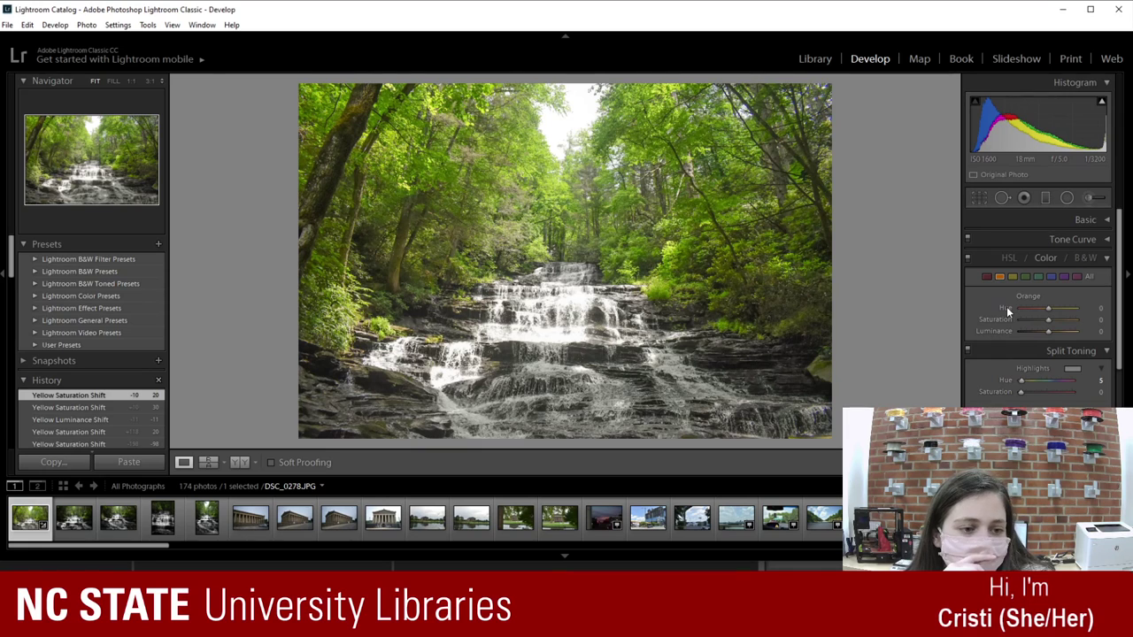
pyautogui.moveTo(1007, 307); pyautogui.dragTo(1057, 311)
pyautogui.doubleClick(1015, 311)
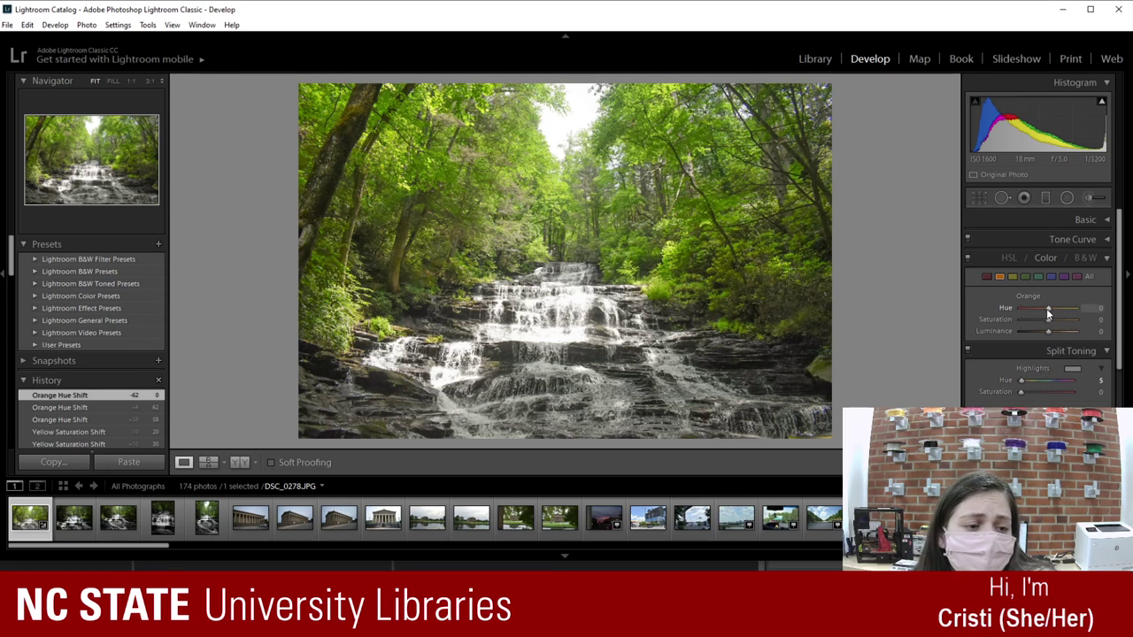
pyautogui.moveTo(1047, 308); pyautogui.dragTo(1076, 308)
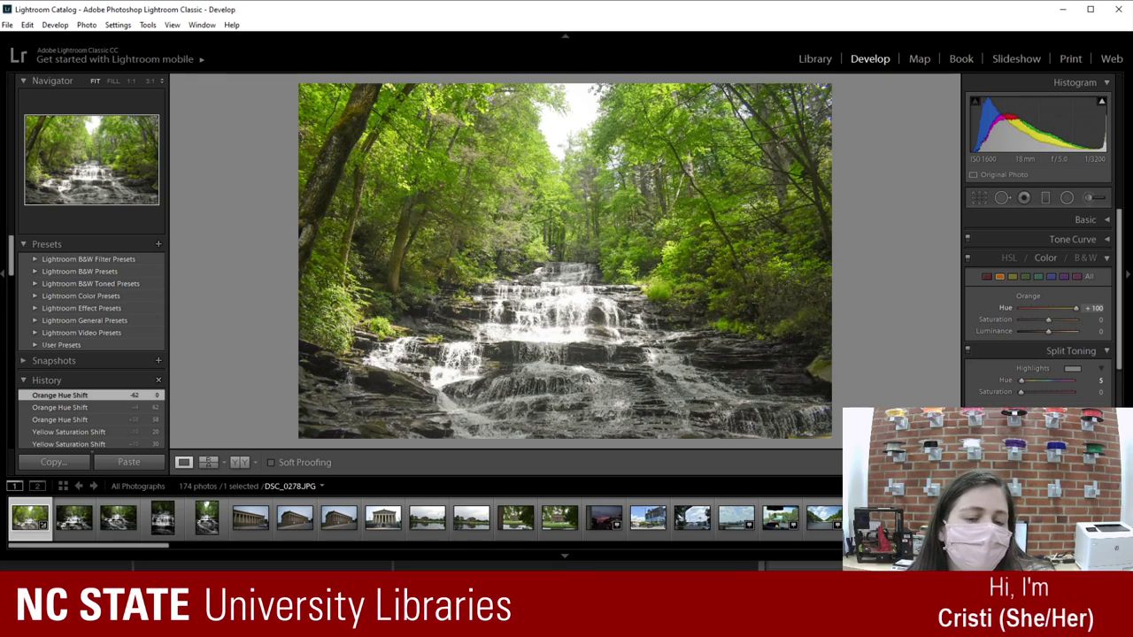
pyautogui.moveTo(1094, 310); pyautogui.dragTo(1055, 332)
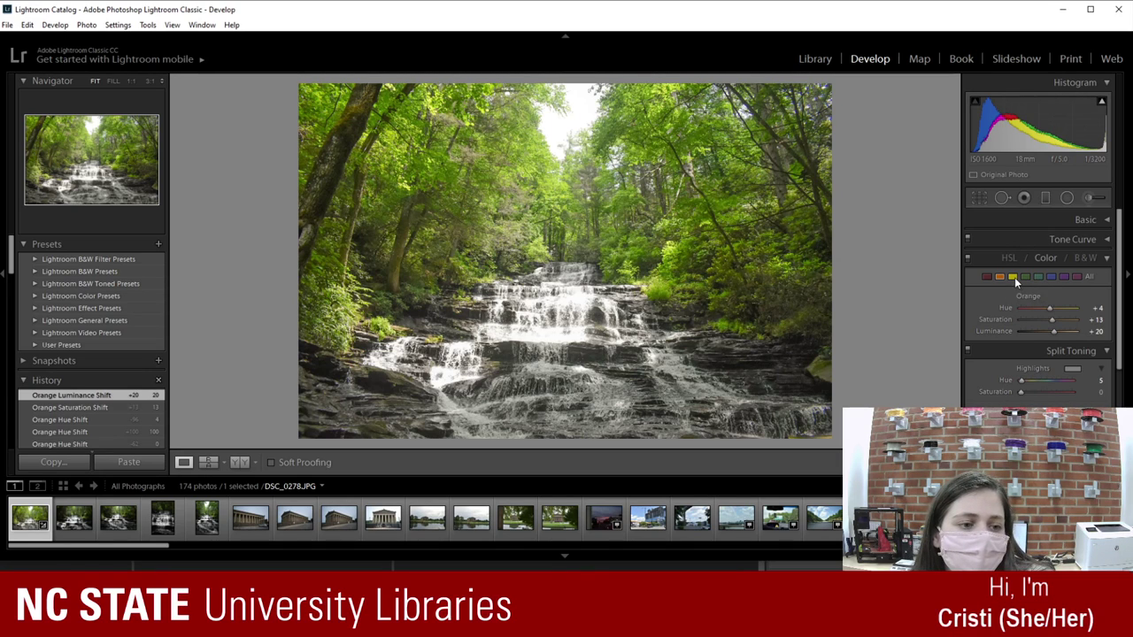
# Step: Switch to the green adjustments, lower green Saturation to −1 and raise it to +9
pyautogui.click(1013, 277)
pyautogui.click(1025, 278)
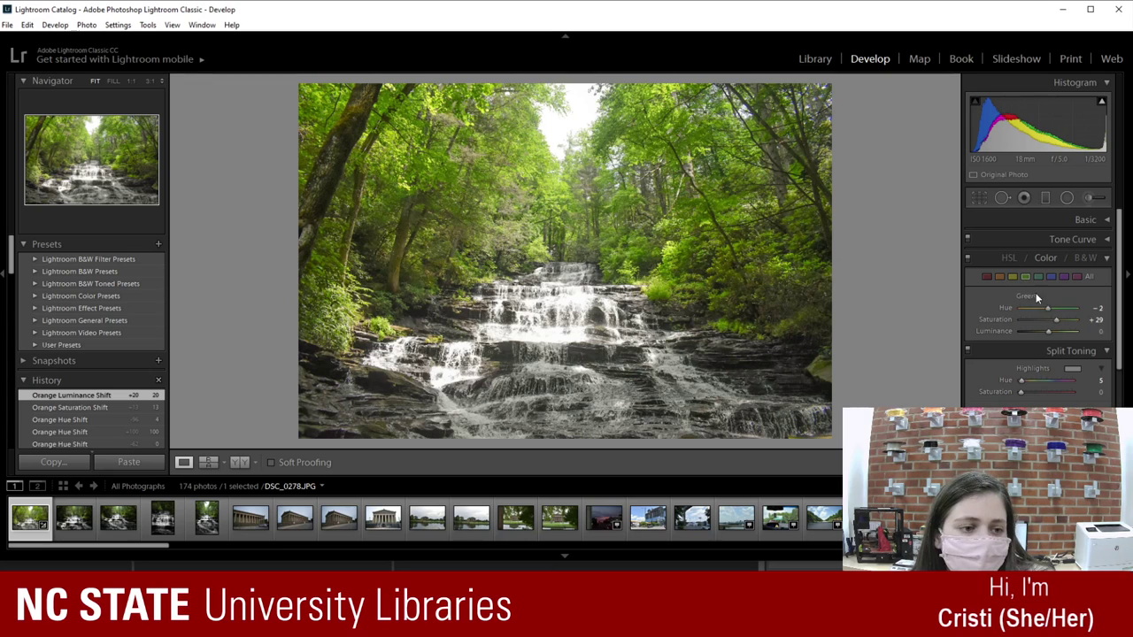
pyautogui.click(992, 324)
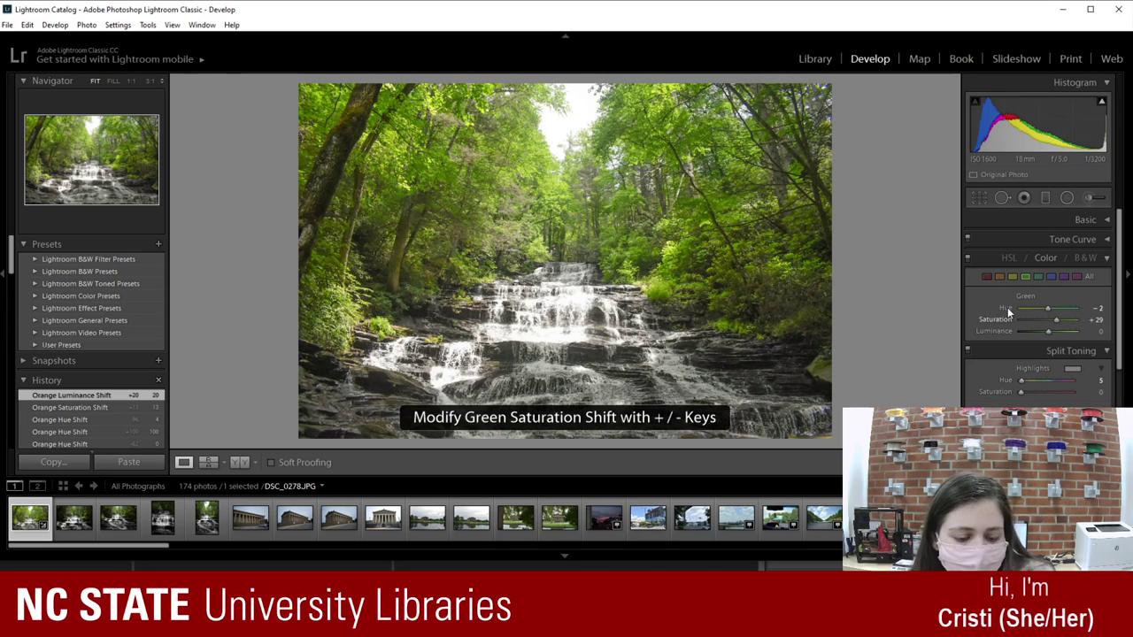
pyautogui.hotkey('shift', '-')
pyautogui.hotkey('shift', '-')
pyautogui.hotkey('shift', '-')
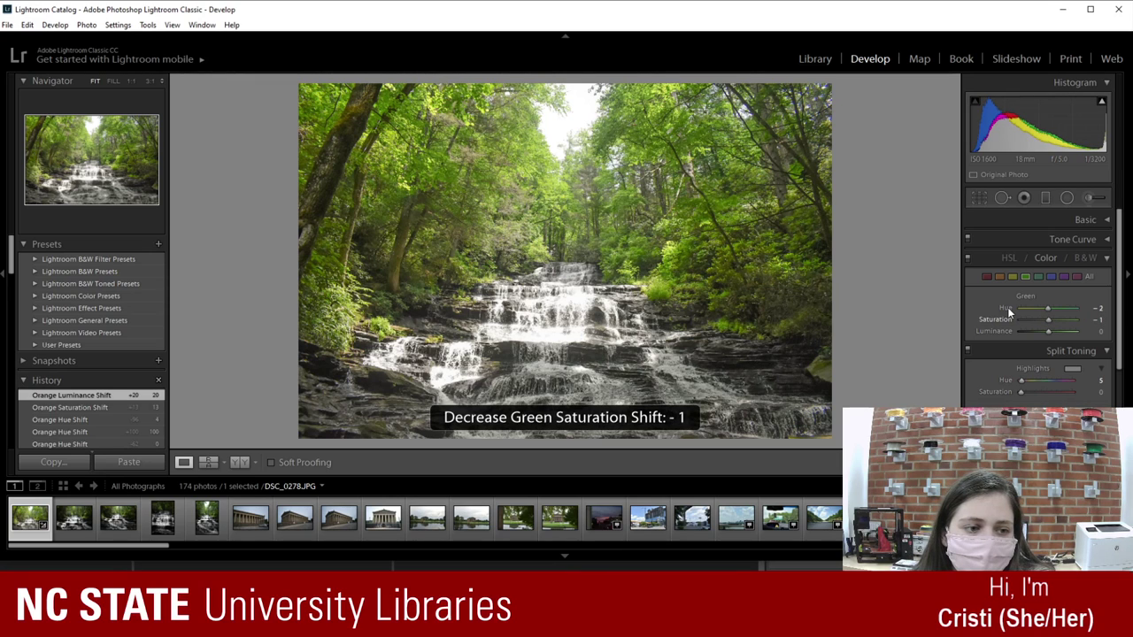
pyautogui.hotkey('shift', '=')
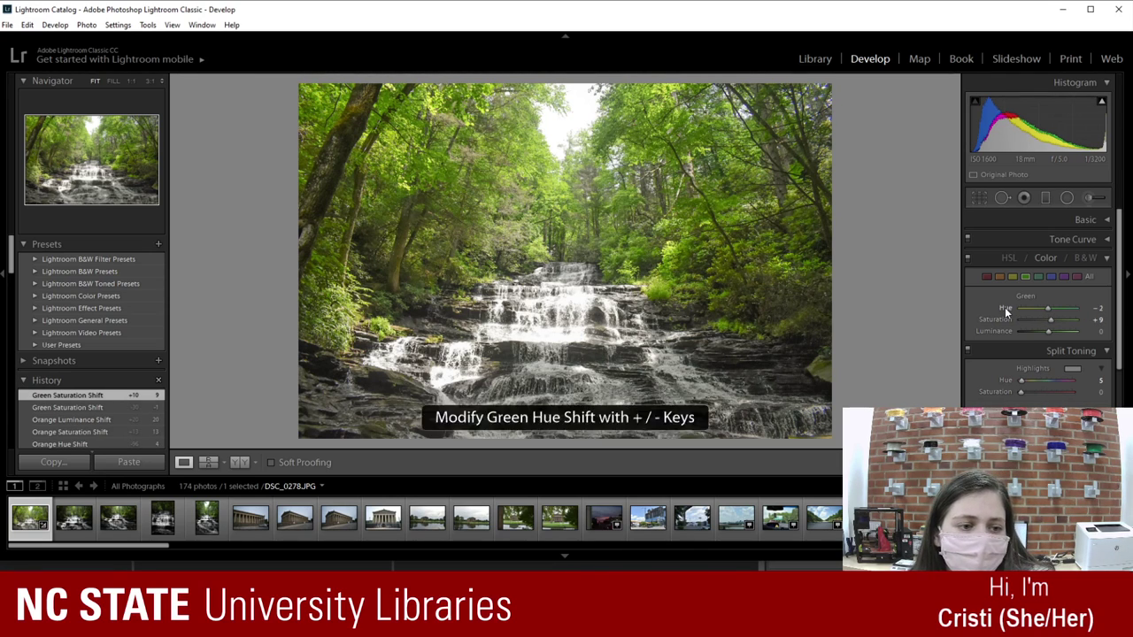
# Step: Nudge the green Hue up and down in small increments and return it to −2
pyautogui.moveTo(1005, 307); pyautogui.dragTo(1025, 307)
pyautogui.hotkey('shift', '=')
pyautogui.press('-')
pyautogui.press('-')
pyautogui.press('-')
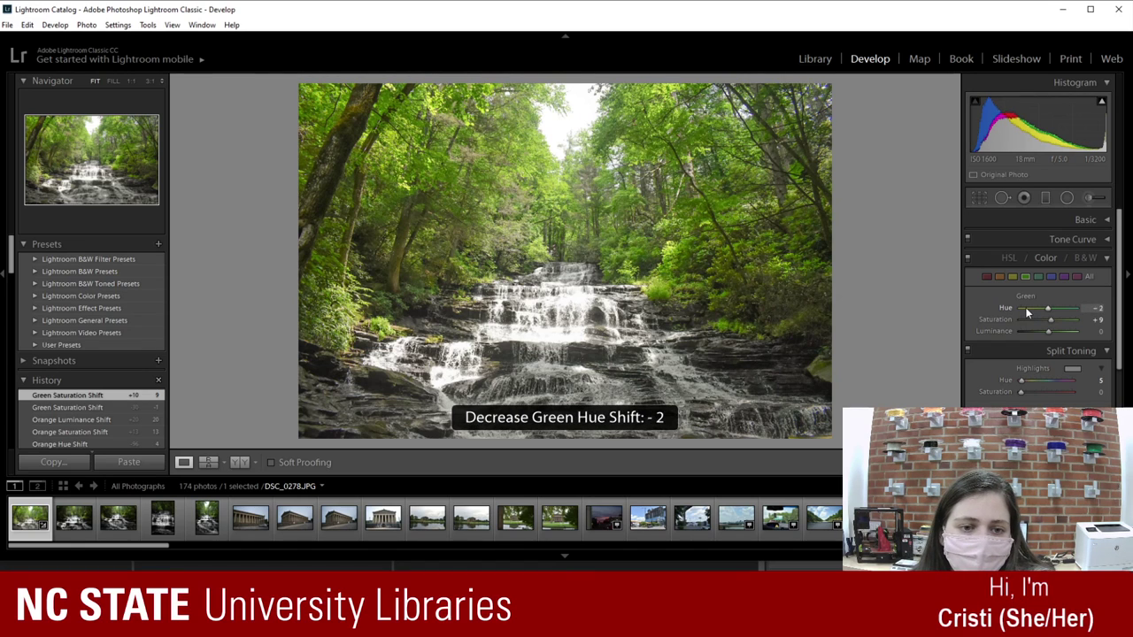
pyautogui.press('=')
pyautogui.press('-')
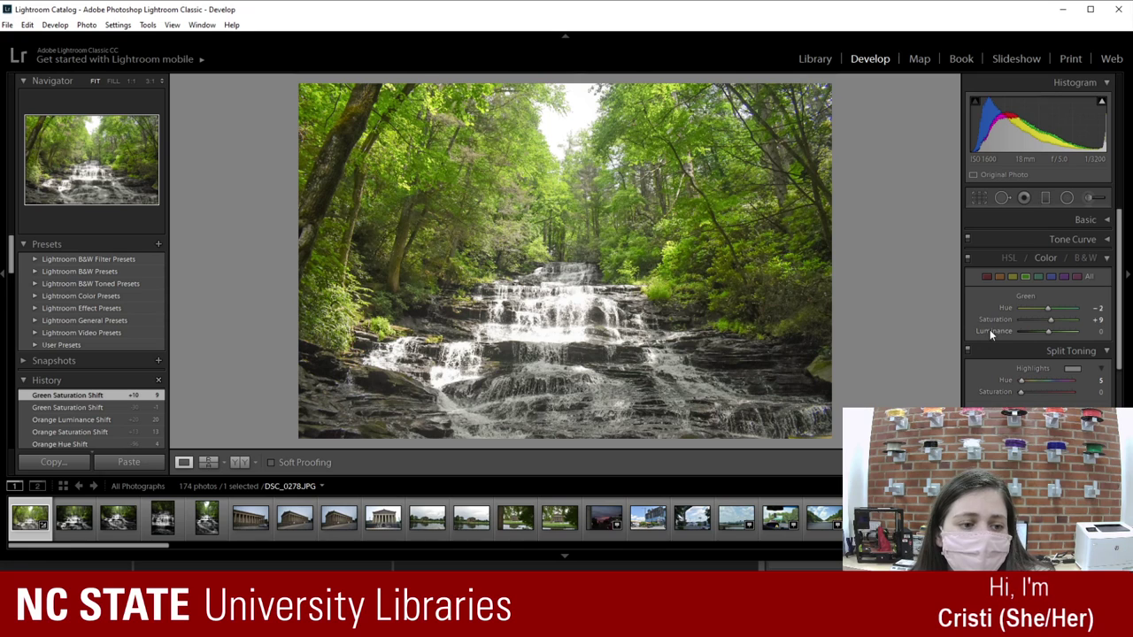
# Step: Raise green Luminance to +25, lower it to −15 and settle it at −10
pyautogui.press('+')
pyautogui.press('+')
pyautogui.press('+')
pyautogui.press('+')
pyautogui.press('+')
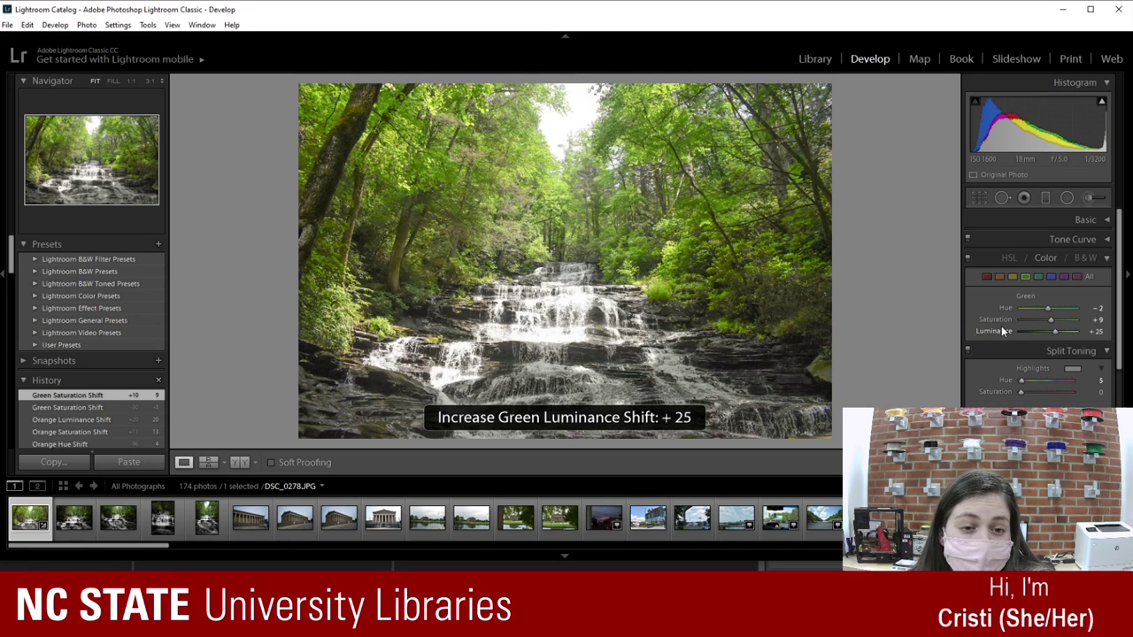
pyautogui.press('-')
pyautogui.press('-')
pyautogui.press('-')
pyautogui.press('-')
pyautogui.press('-')
pyautogui.press('-')
pyautogui.press('-')
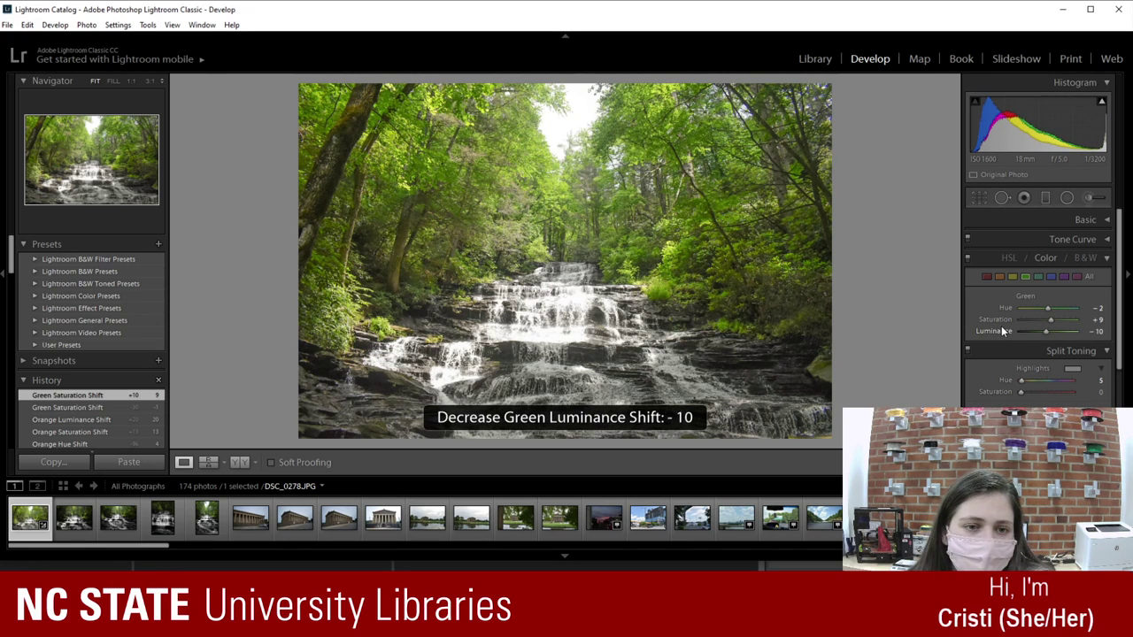
pyautogui.press('-')
pyautogui.press('+')
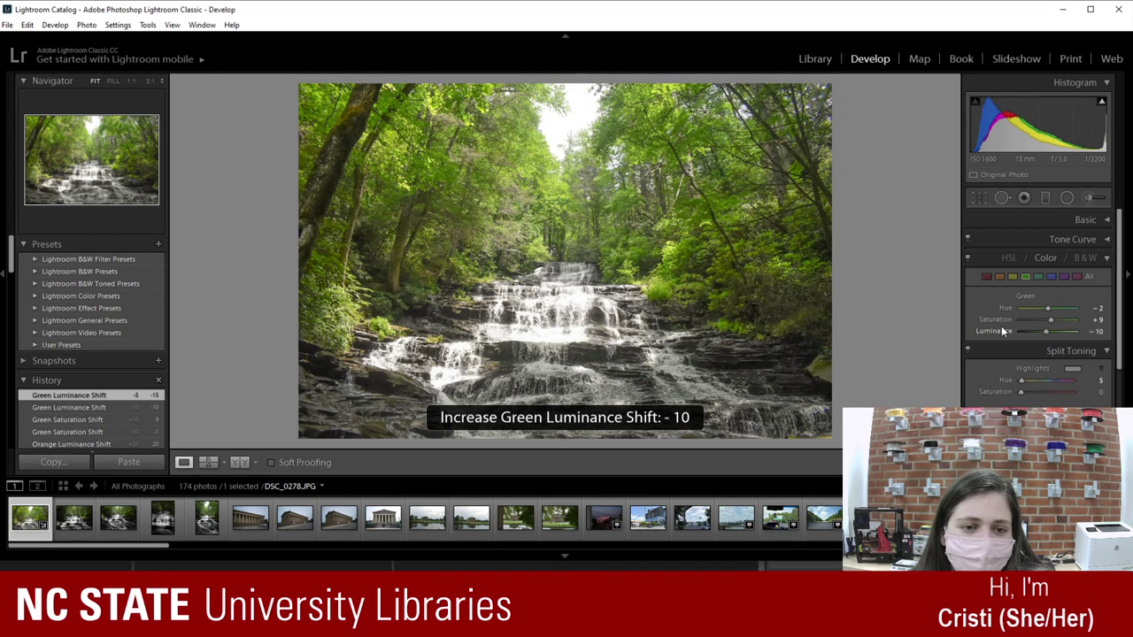
# Step: Switch to the aqua adjustments and sweep the aqua Hue up towards its maximum and down to −100
pyautogui.click(1038, 278)
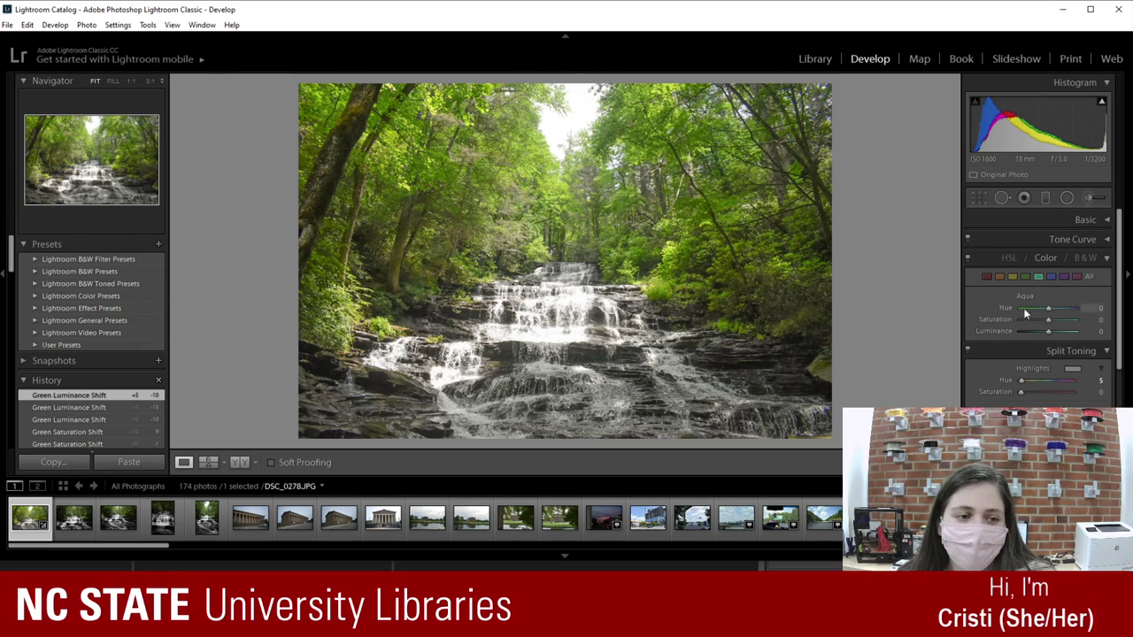
pyautogui.press('+')
pyautogui.press('+')
pyautogui.press('+')
pyautogui.press('+')
pyautogui.press('+')
pyautogui.press('+')
pyautogui.press('+')
pyautogui.press('+')
pyautogui.press('+')
pyautogui.press('+')
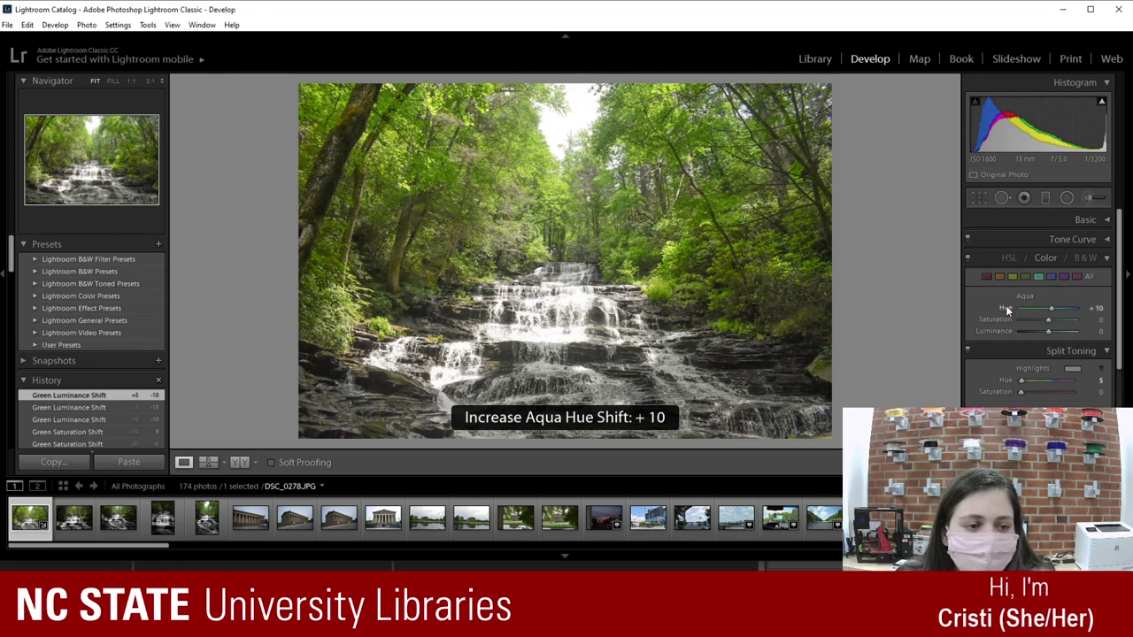
pyautogui.press('+')
pyautogui.press('+')
pyautogui.press('+')
pyautogui.press('+')
pyautogui.press('+')
pyautogui.press('+')
pyautogui.press('+')
pyautogui.press('+')
pyautogui.press('+')
pyautogui.press('+')
pyautogui.press('-')
pyautogui.press('-')
pyautogui.press('-')
pyautogui.press('-')
pyautogui.press('-')
pyautogui.press('-')
pyautogui.press('-')
pyautogui.press('-')
pyautogui.press('-')
pyautogui.press('-')
pyautogui.press('-')
pyautogui.press('-')
pyautogui.press('-')
pyautogui.press('-')
pyautogui.press('-')
pyautogui.press('-')
pyautogui.press('-')
pyautogui.press('-')
pyautogui.press('-')
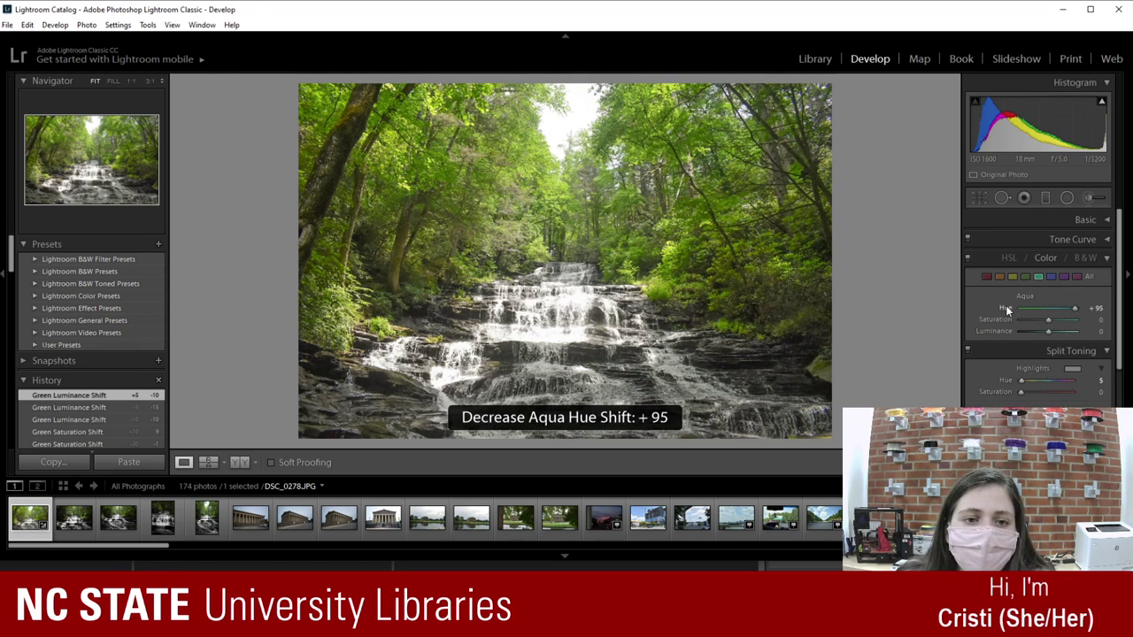
pyautogui.press('-')
pyautogui.press('-')
pyautogui.press('-')
pyautogui.press('-')
pyautogui.press('-')
pyautogui.press('-')
pyautogui.press('-')
pyautogui.press('-')
pyautogui.press('-')
pyautogui.press('-')
pyautogui.press('-')
pyautogui.press('-')
pyautogui.press('-')
pyautogui.press('-')
pyautogui.press('-')
pyautogui.press('-')
pyautogui.press('-')
pyautogui.press('-')
pyautogui.press('-')
pyautogui.press('-')
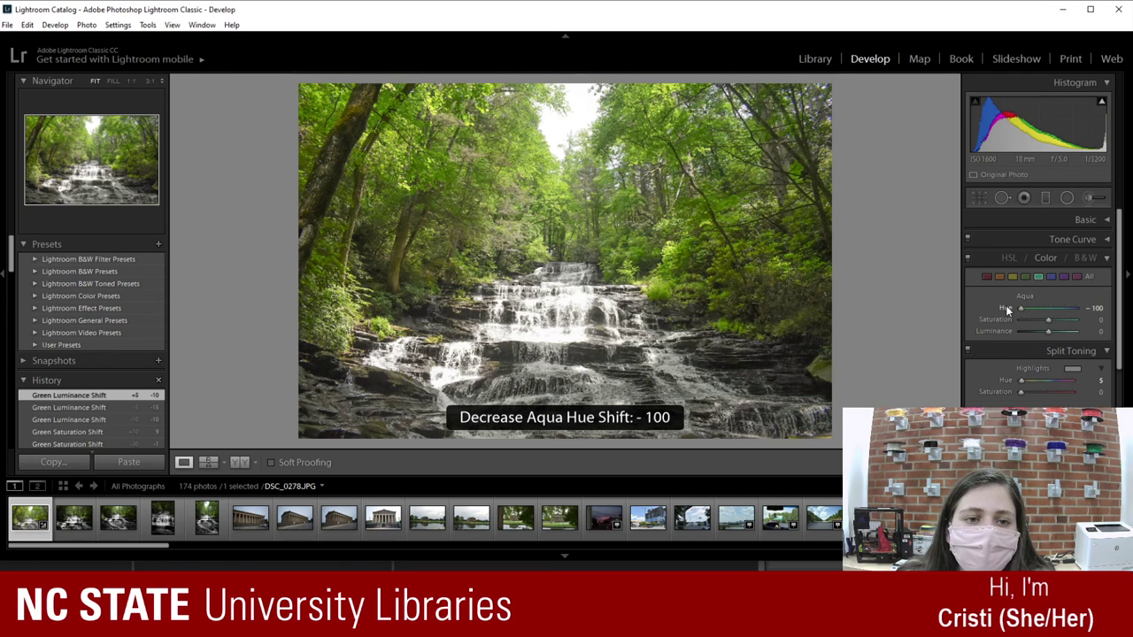
# Step: Raise the aqua Hue from its minimum, bring it down to −80 and inspect the upper branches and sky up close
pyautogui.press('+')
pyautogui.press('+')
pyautogui.press('+')
pyautogui.press('+')
pyautogui.press('+')
pyautogui.press('+')
pyautogui.press('+')
pyautogui.press('+')
pyautogui.press('+')
pyautogui.press('+')
pyautogui.press('+')
pyautogui.press('+')
pyautogui.press('+')
pyautogui.press('+')
pyautogui.press('+')
pyautogui.press('+')
pyautogui.press('-')
pyautogui.press('-')
pyautogui.press('-')
pyautogui.press('-')
pyautogui.press('-')
pyautogui.press('-')
pyautogui.press('-')
pyautogui.press('-')
pyautogui.press('-')
pyautogui.press('-')
pyautogui.press('-')
pyautogui.press('-')
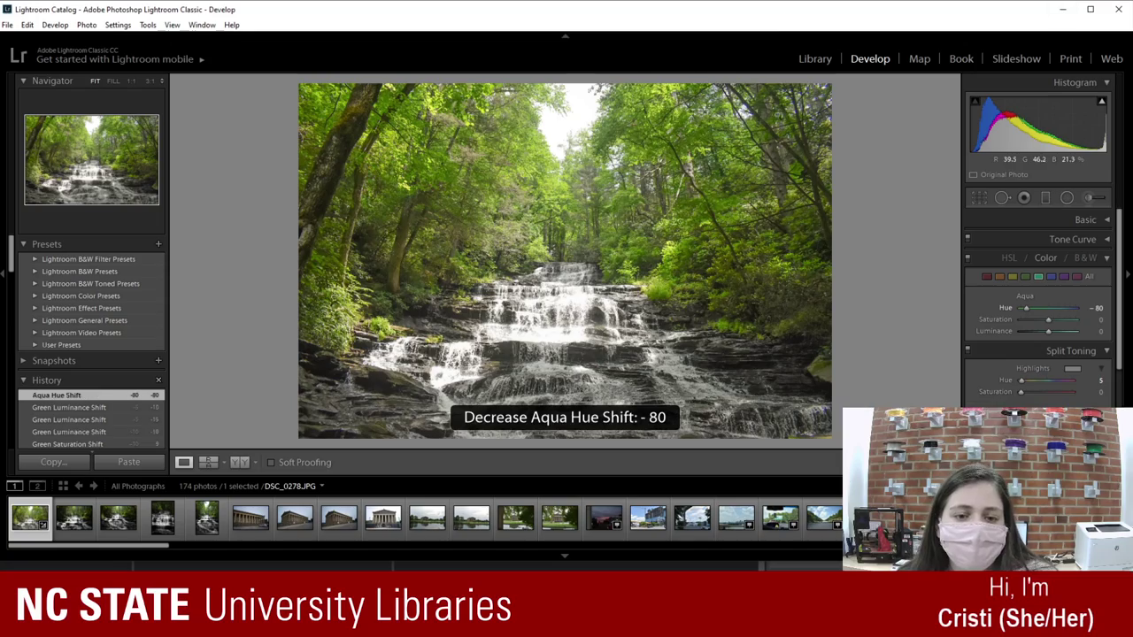
pyautogui.click(742, 133)
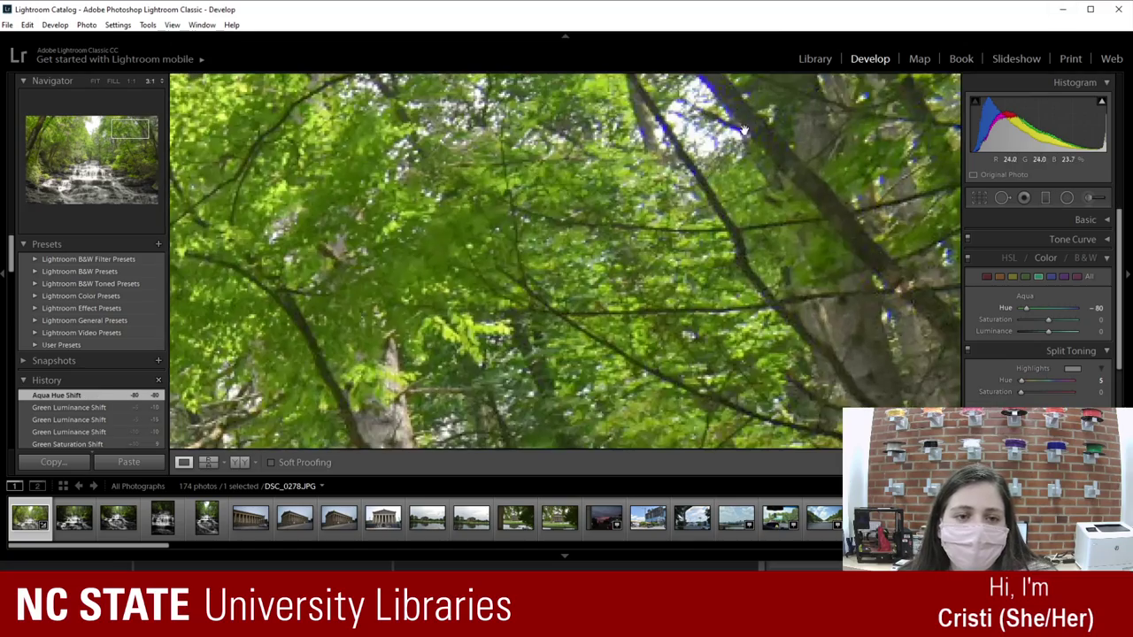
pyautogui.click(676, 112)
pyautogui.click(558, 120)
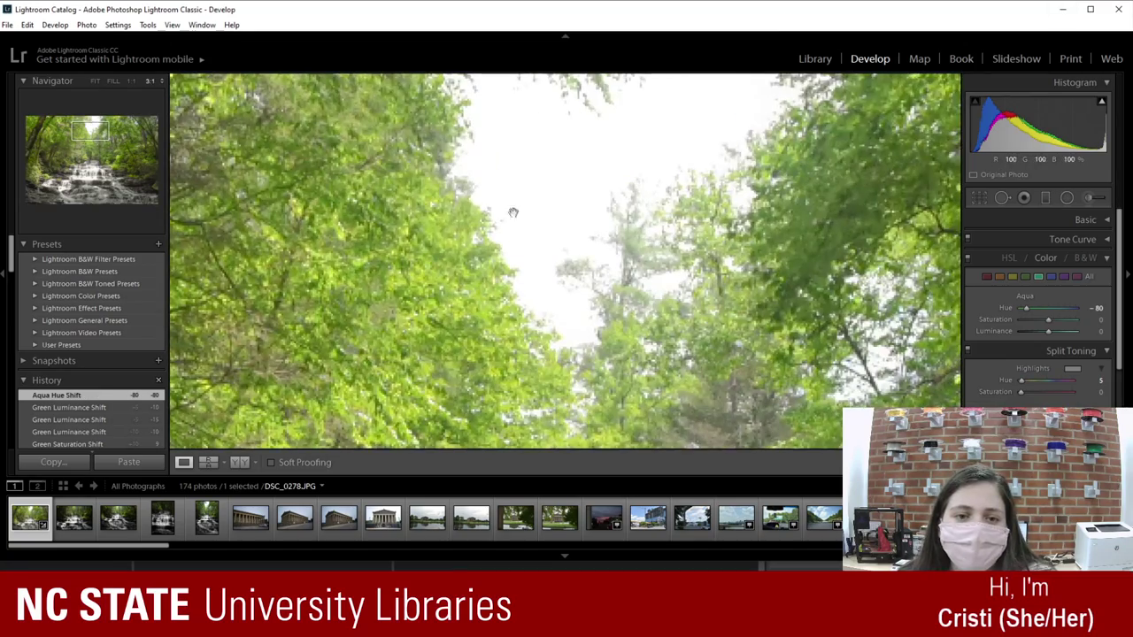
pyautogui.click(619, 171)
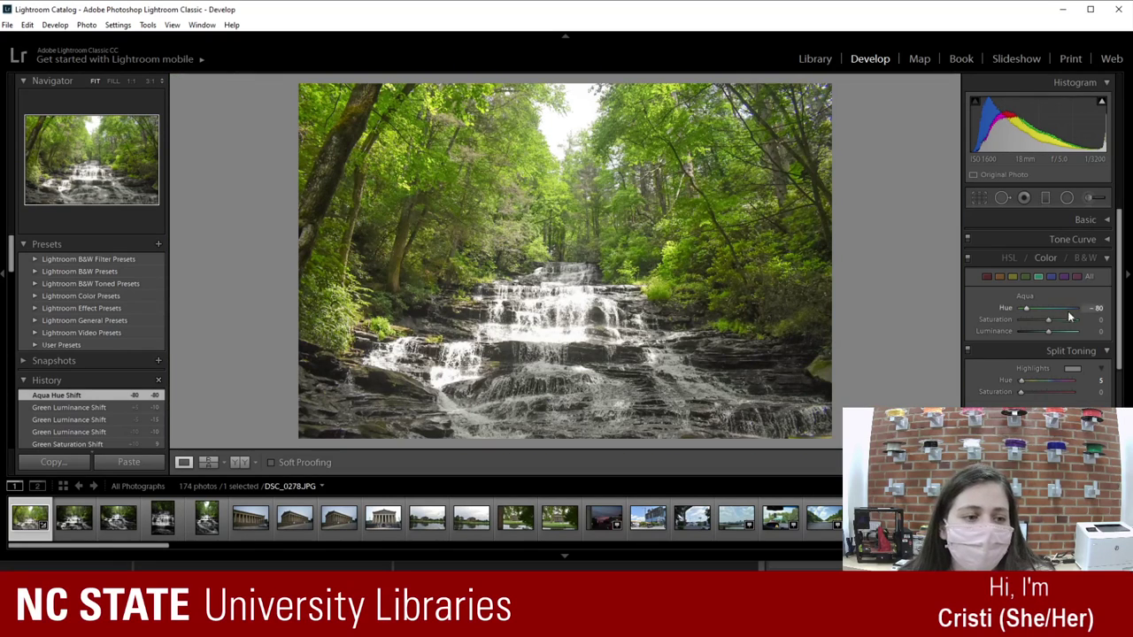
# Step: Set the aqua Hue to +2, Saturation to +62 and Luminance to +18
pyautogui.click(1051, 309)
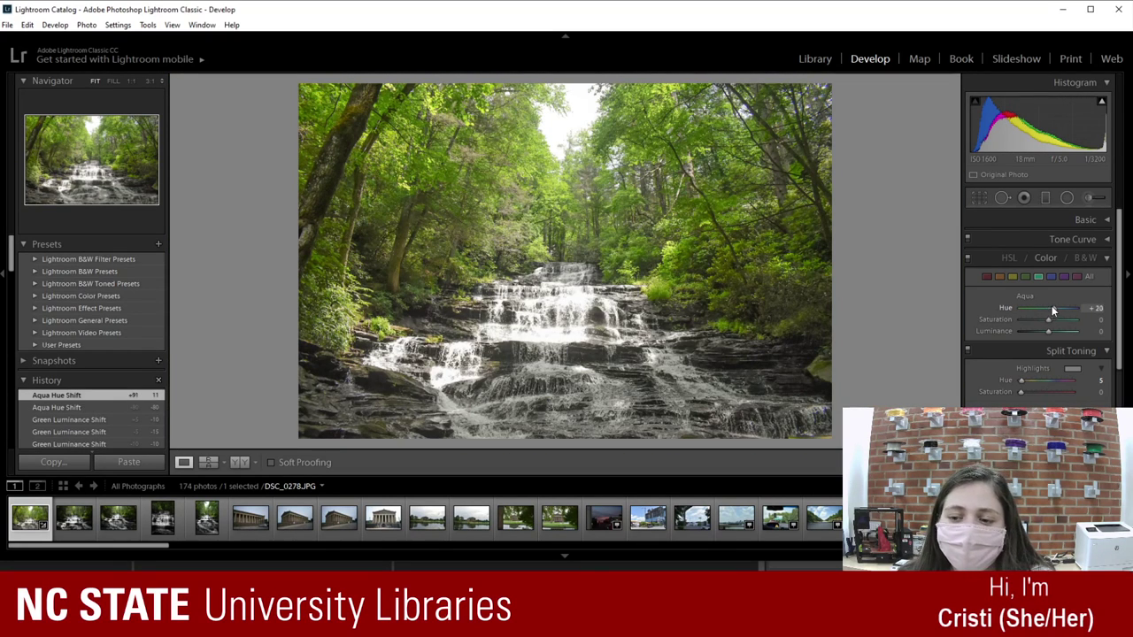
pyautogui.moveTo(1052, 305); pyautogui.dragTo(989, 313)
# Step: Switch to the blue adjustments, set Hue to −7, and try −100 while viewing the upper branches up close
pyautogui.click(1051, 277)
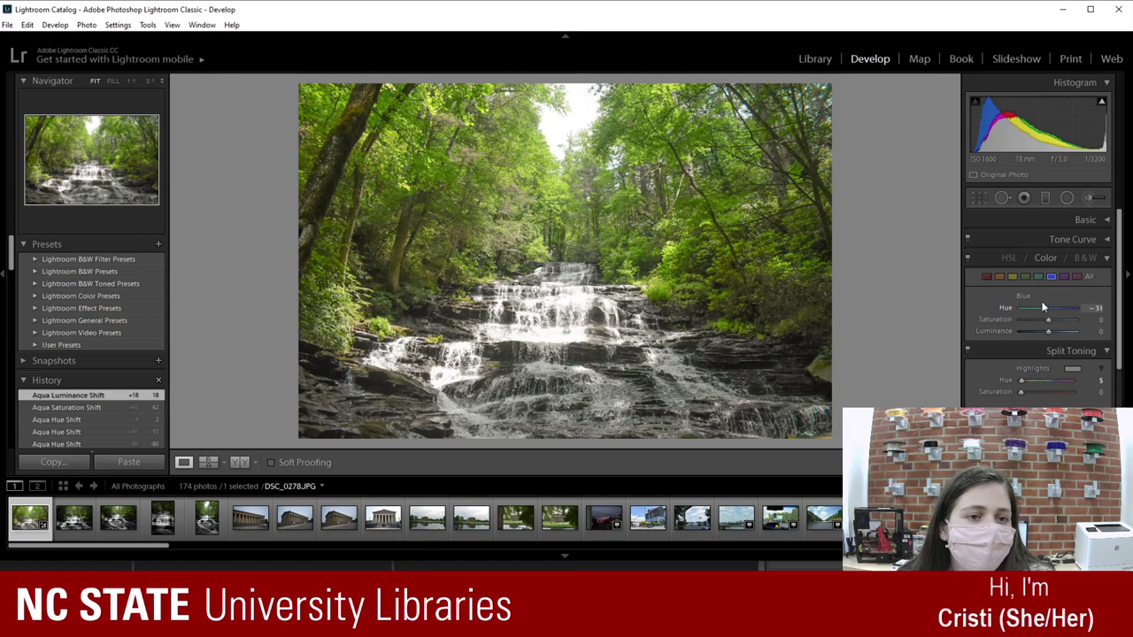
pyautogui.moveTo(1040, 306); pyautogui.dragTo(1046, 306)
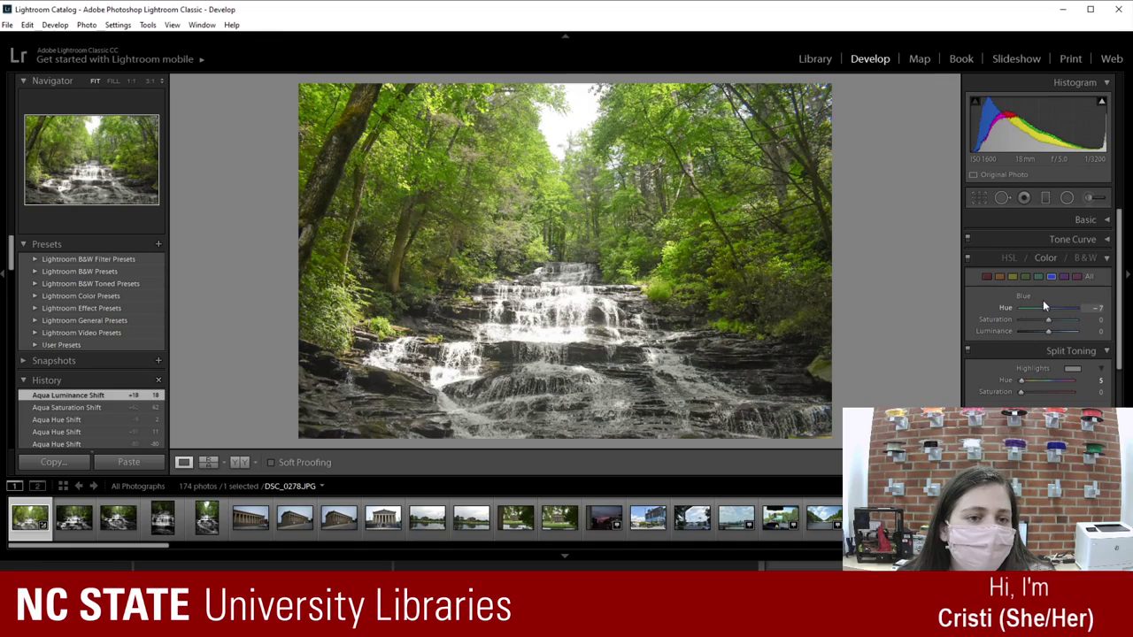
pyautogui.click(761, 112)
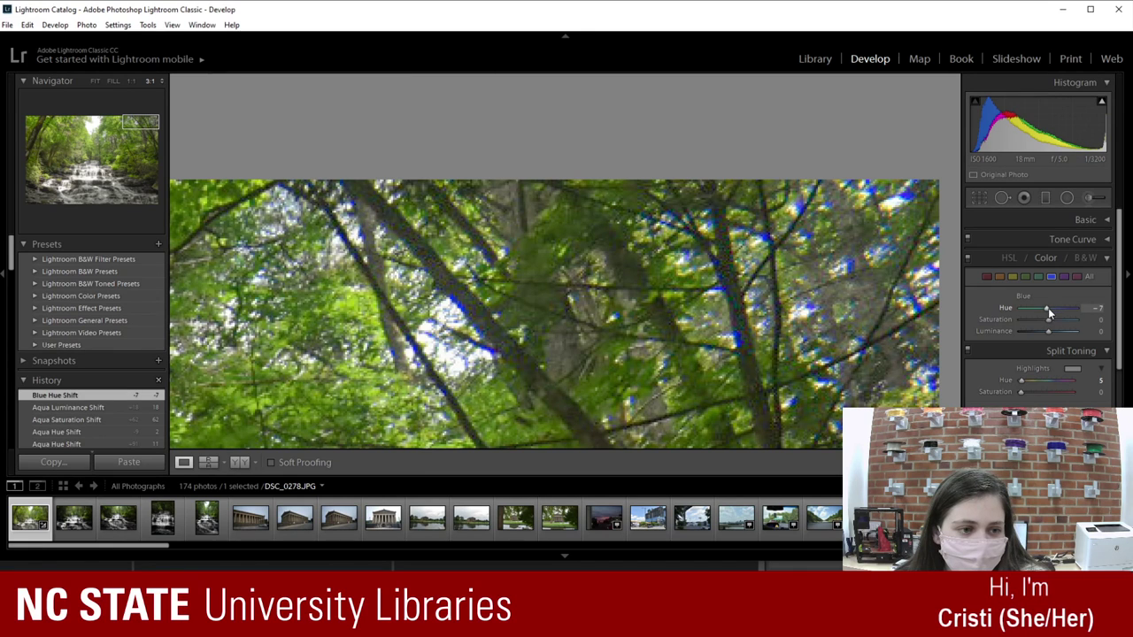
pyautogui.moveTo(1048, 308); pyautogui.dragTo(982, 314)
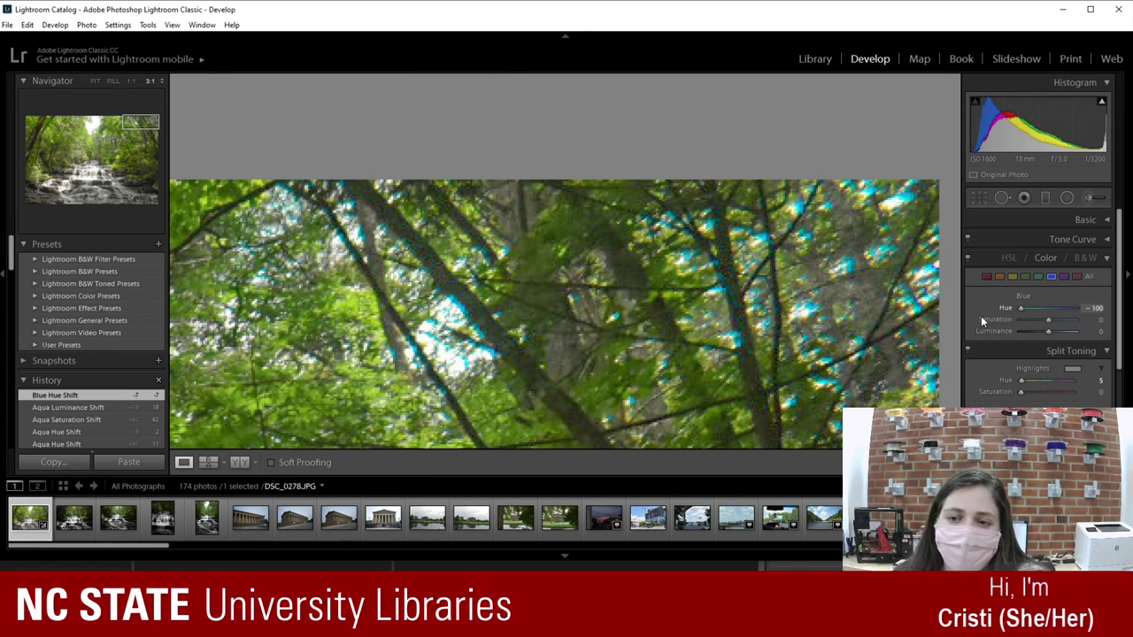
pyautogui.moveTo(984, 307); pyautogui.dragTo(984, 307)
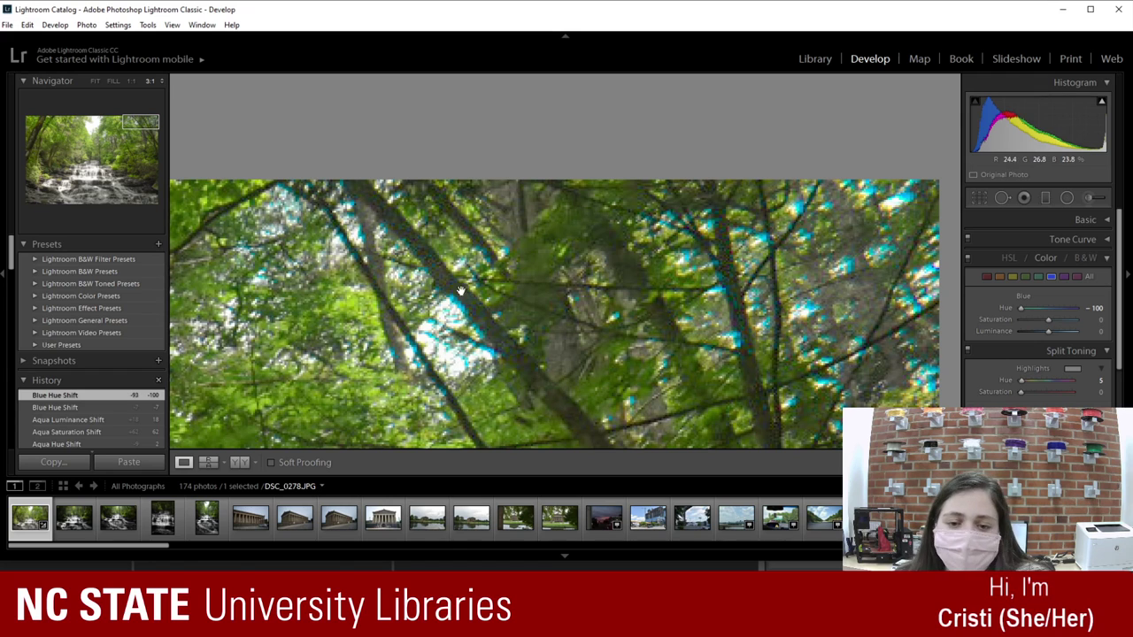
# Step: Try blue Hue at −4 and −31, settle it at −13, and set blue Saturation and Luminance to −16
pyautogui.moveTo(1045, 310); pyautogui.dragTo(1039, 308)
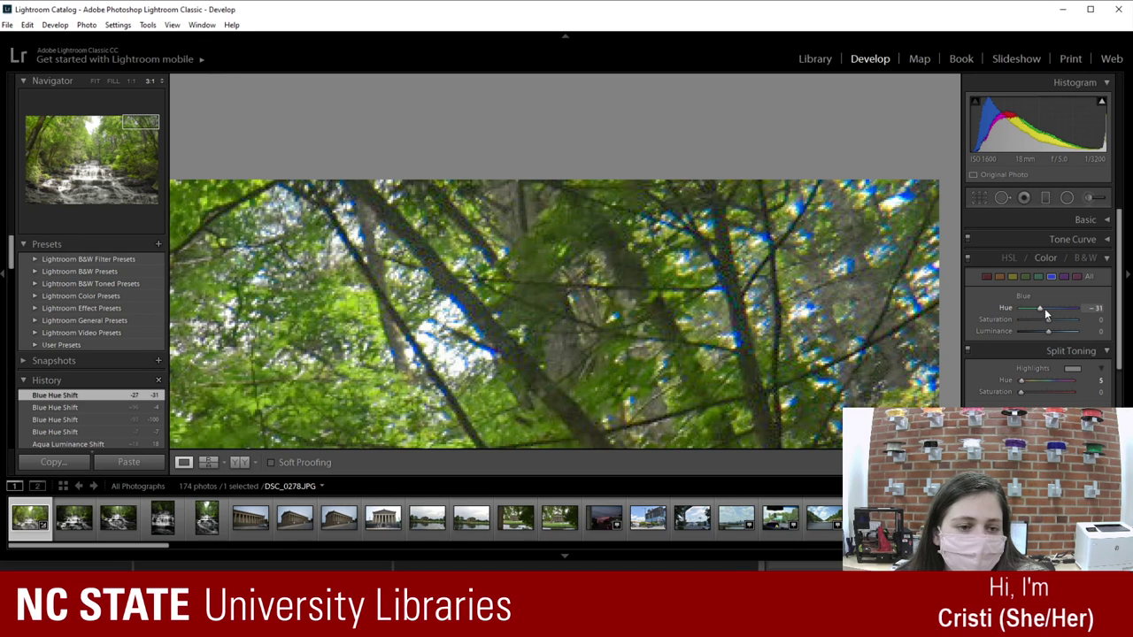
pyautogui.click(1045, 308)
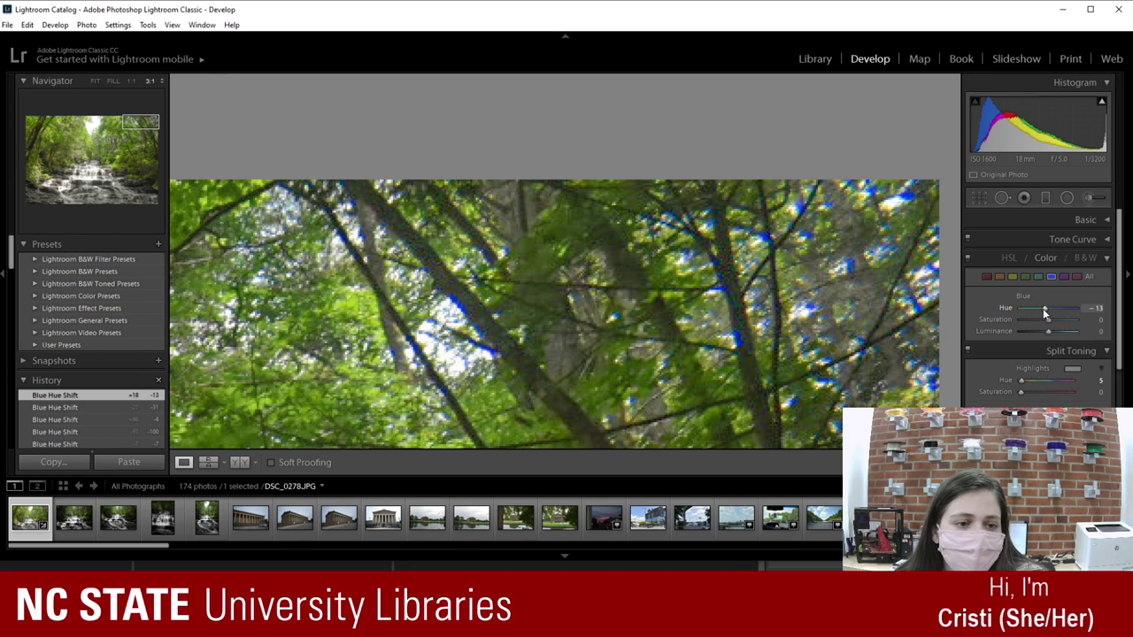
pyautogui.click(715, 331)
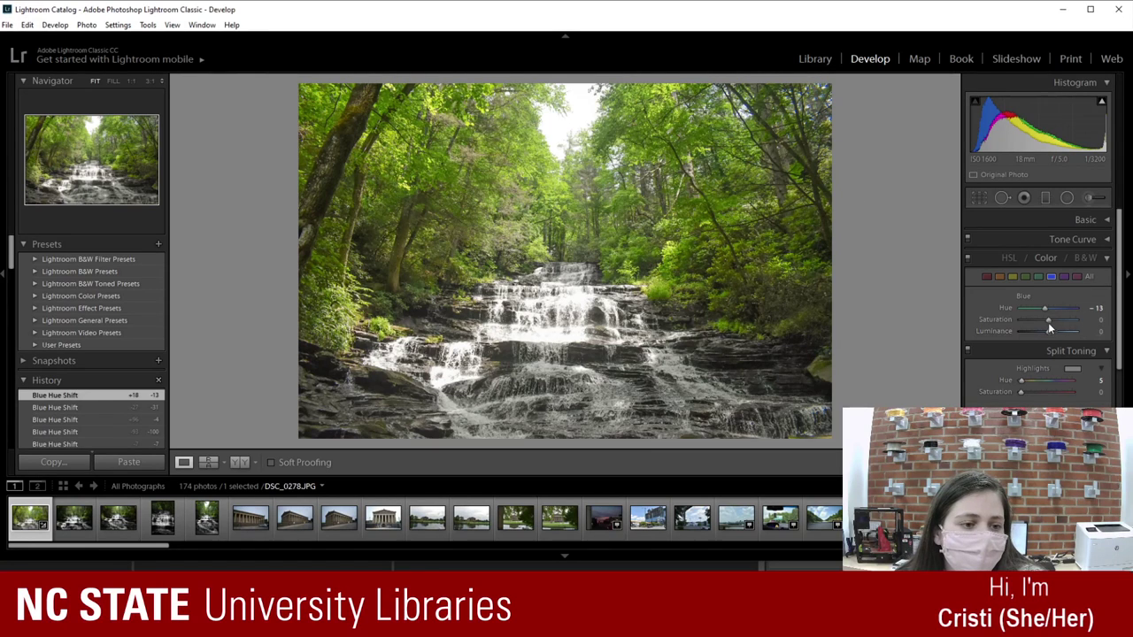
pyautogui.moveTo(1048, 320)
pyautogui.mouseDown()
pyautogui.moveTo(1027, 323)
pyautogui.moveTo(1096, 317)
pyautogui.moveTo(1038, 325)
pyautogui.moveTo(1050, 328)
pyautogui.mouseUp()
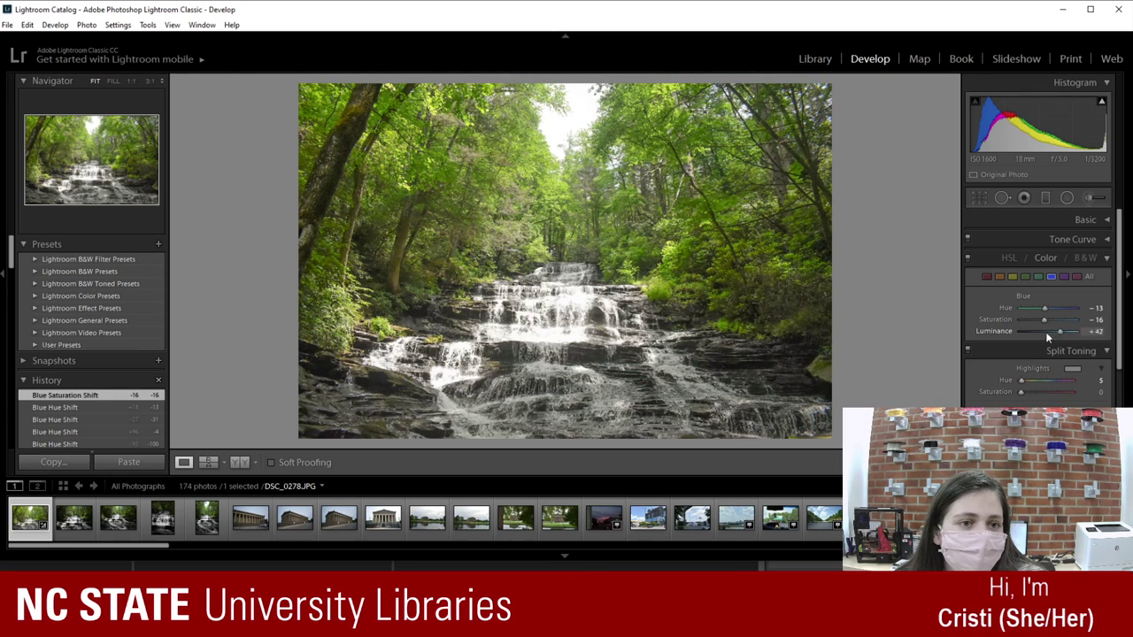
pyautogui.moveTo(1078, 332); pyautogui.dragTo(1045, 343)
# Step: View the purple and magenta color adjustments without changing them, and close the Color settings
pyautogui.click(1068, 277)
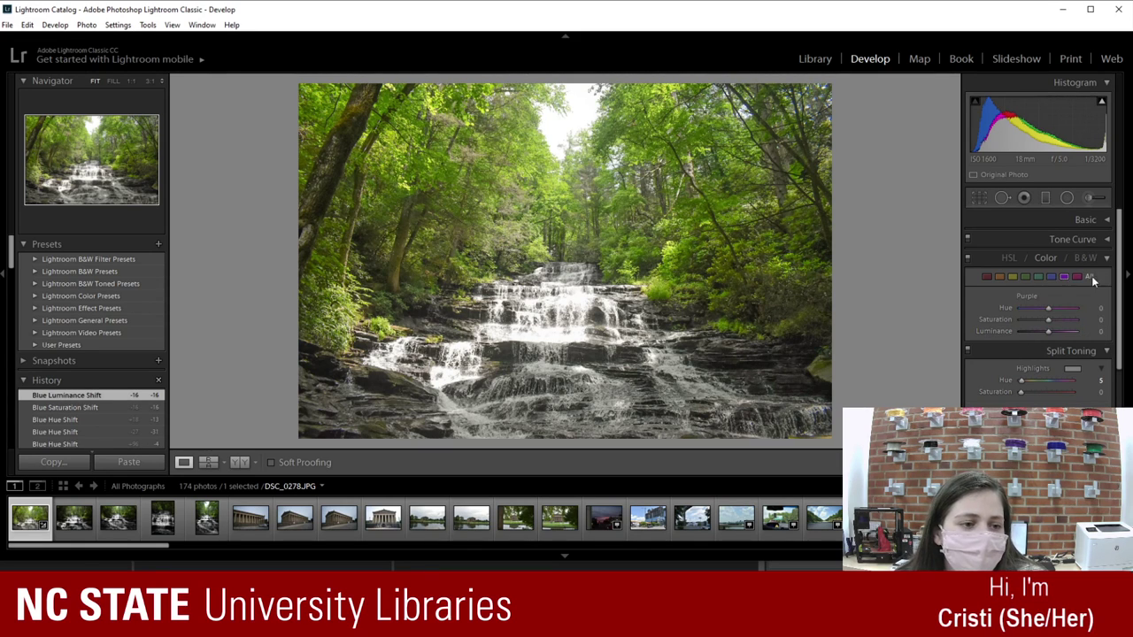
pyautogui.click(1076, 277)
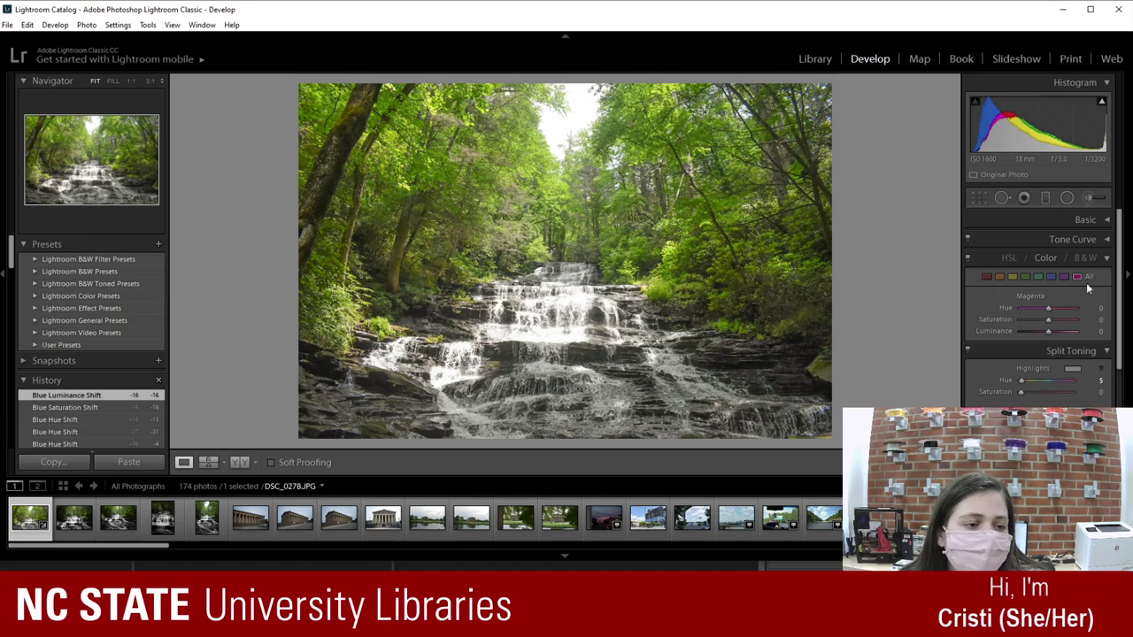
pyautogui.click(1108, 258)
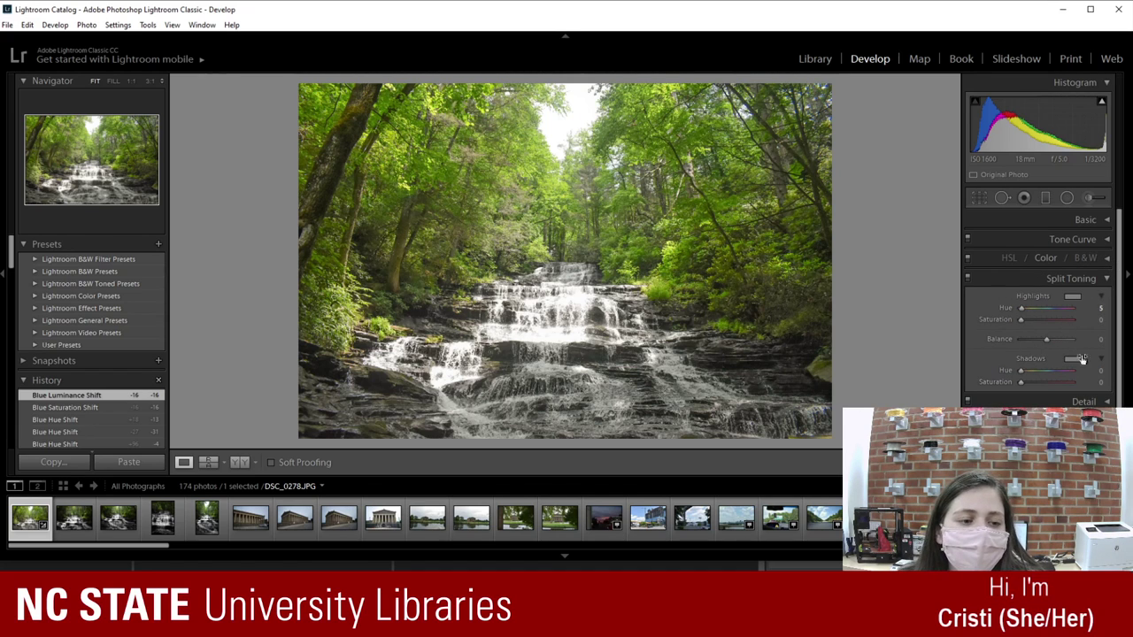
# Step: Try a split-toning highlight Hue of 81 and reset it to 0
pyautogui.click(1006, 306)
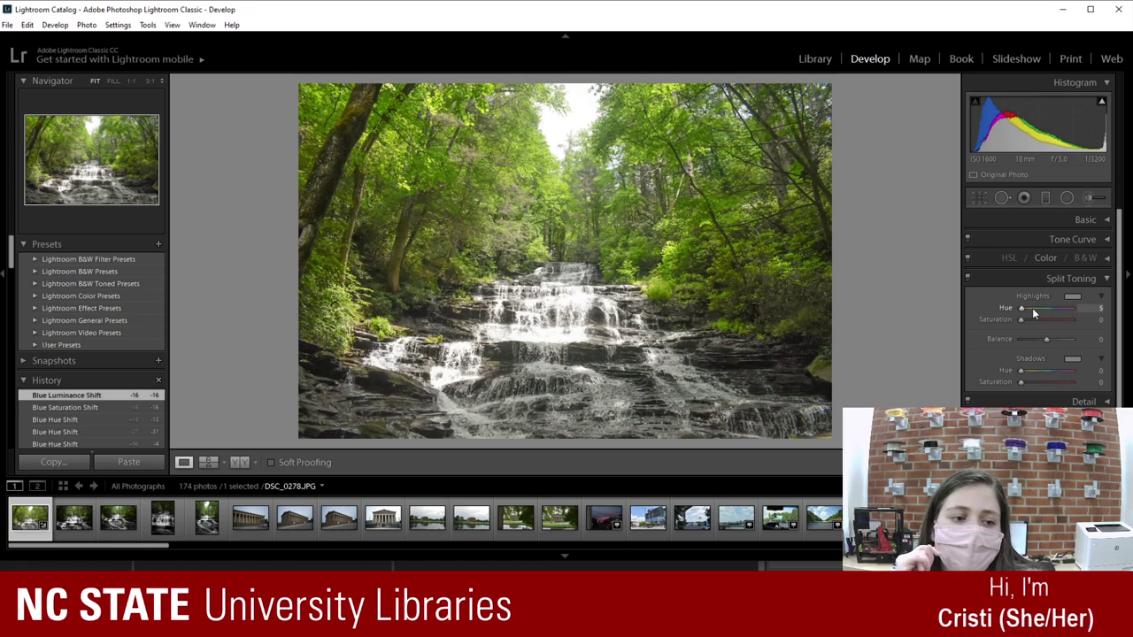
pyautogui.moveTo(1032, 307); pyautogui.dragTo(1040, 307)
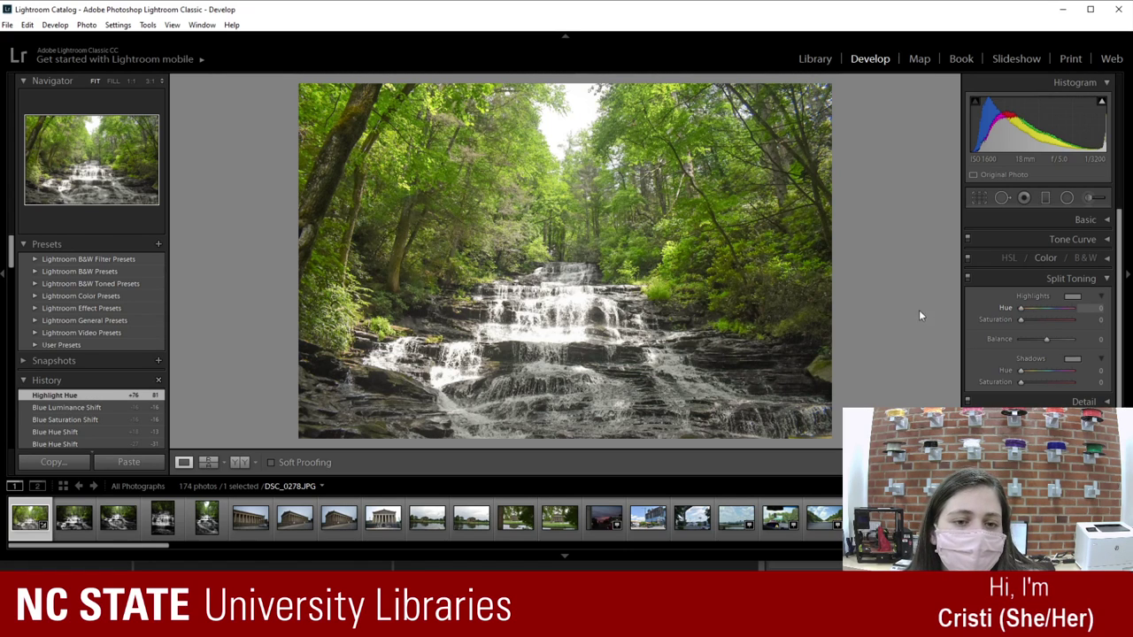
pyautogui.doubleClick(1004, 308)
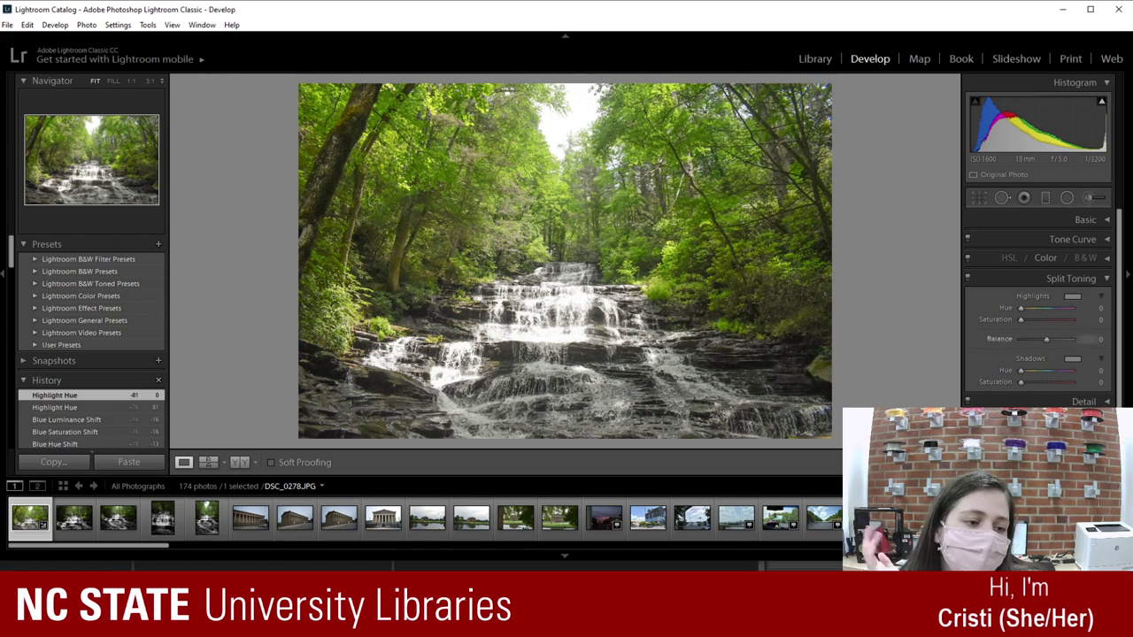
# Step: Try several split-toning shadow Hues, settle on 34, and set the shadow Saturation to 11 after trying 89
pyautogui.moveTo(1020, 371)
pyautogui.mouseDown()
pyautogui.moveTo(1088, 368)
pyautogui.moveTo(987, 370)
pyautogui.moveTo(1067, 370)
pyautogui.moveTo(1027, 372)
pyautogui.mouseUp()
pyautogui.click(1041, 371)
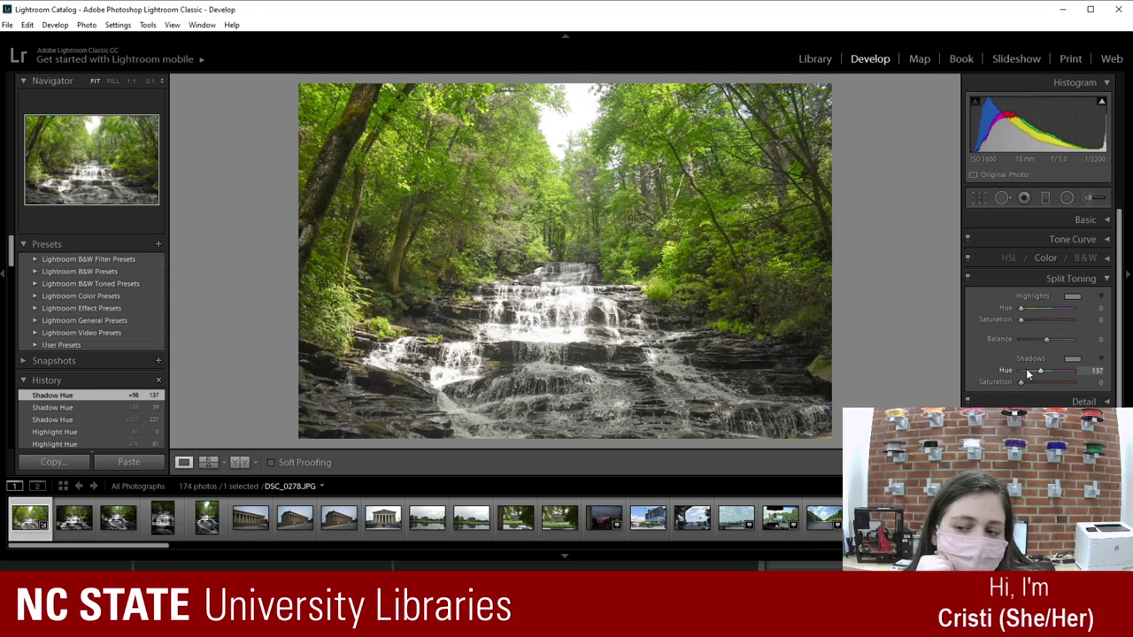
pyautogui.click(1024, 370)
pyautogui.moveTo(1023, 381); pyautogui.dragTo(1068, 381)
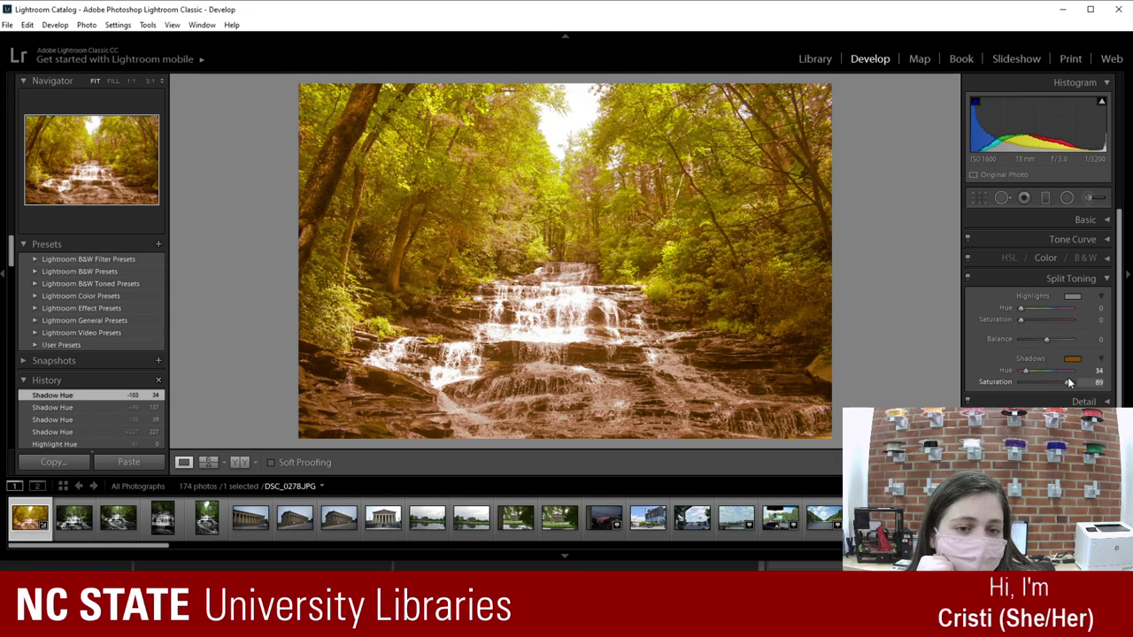
pyautogui.moveTo(1068, 381); pyautogui.dragTo(1027, 383)
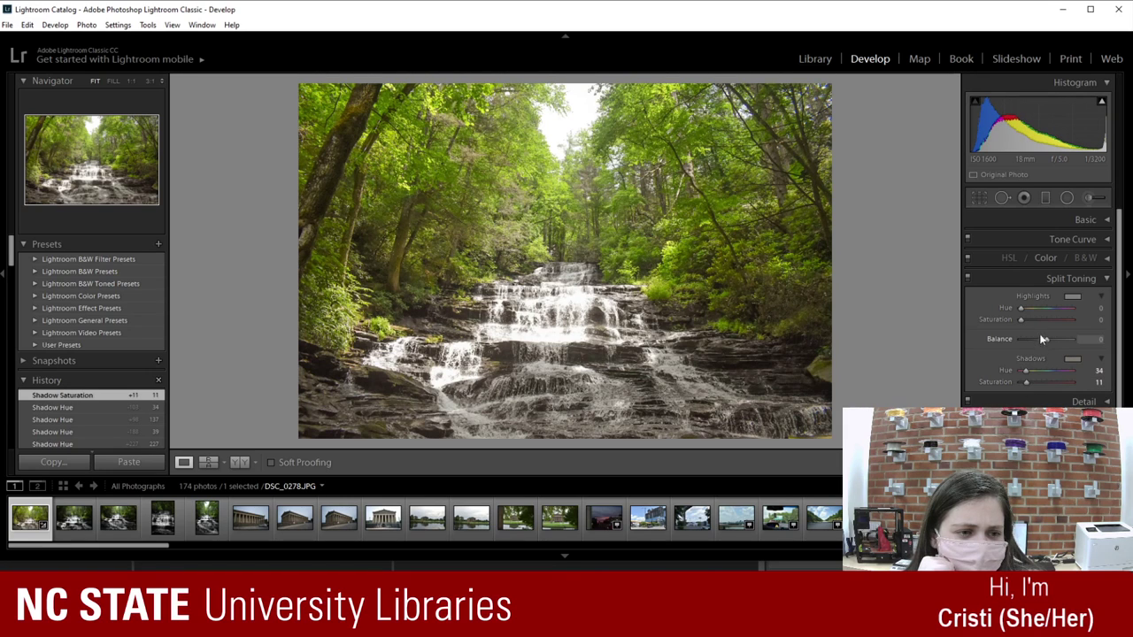
# Step: Try the split-toning Balance at −100, set it to −2, and close the Split Toning settings
pyautogui.moveTo(1021, 320)
pyautogui.mouseDown()
pyautogui.moveTo(1034, 323)
pyautogui.moveTo(1015, 327)
pyautogui.mouseUp()
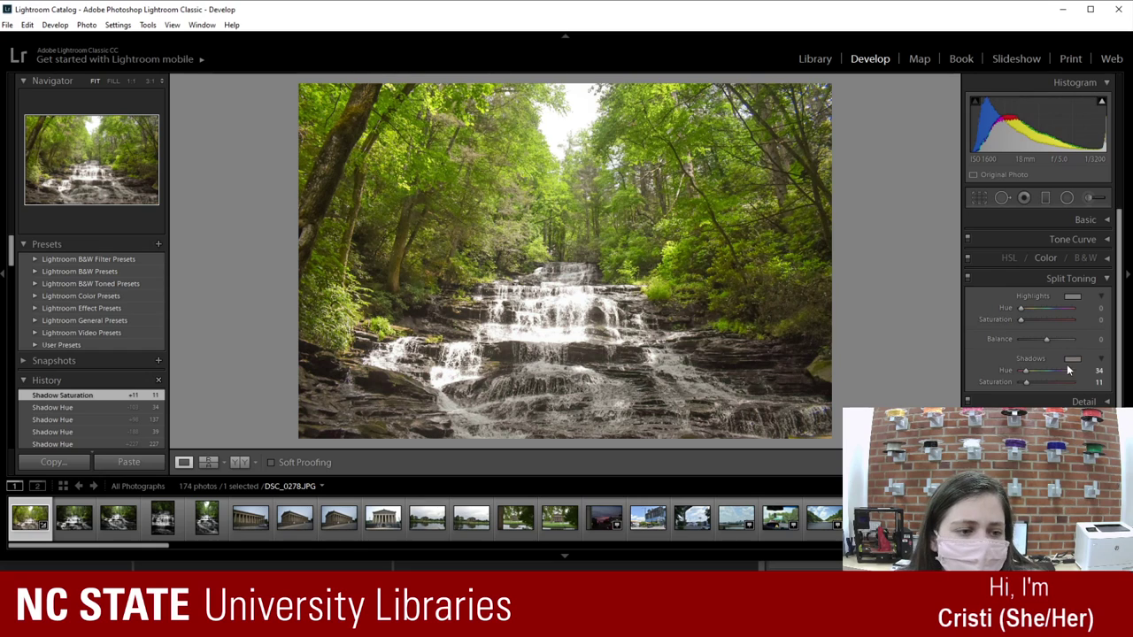
pyautogui.moveTo(1047, 341); pyautogui.dragTo(1026, 342)
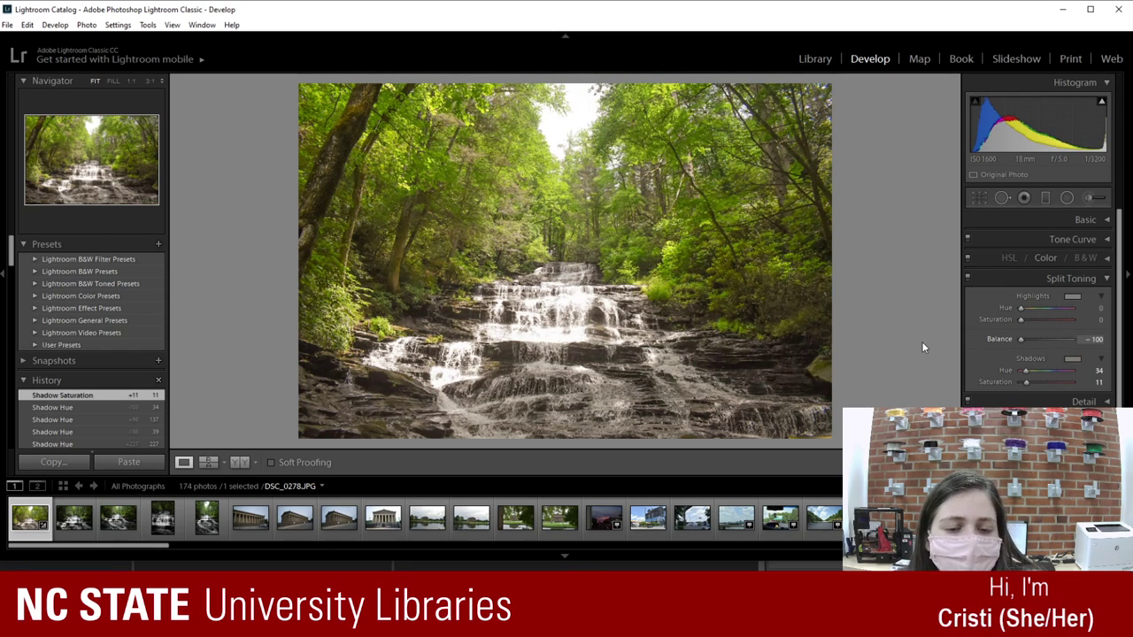
pyautogui.moveTo(1020, 339); pyautogui.dragTo(940, 356)
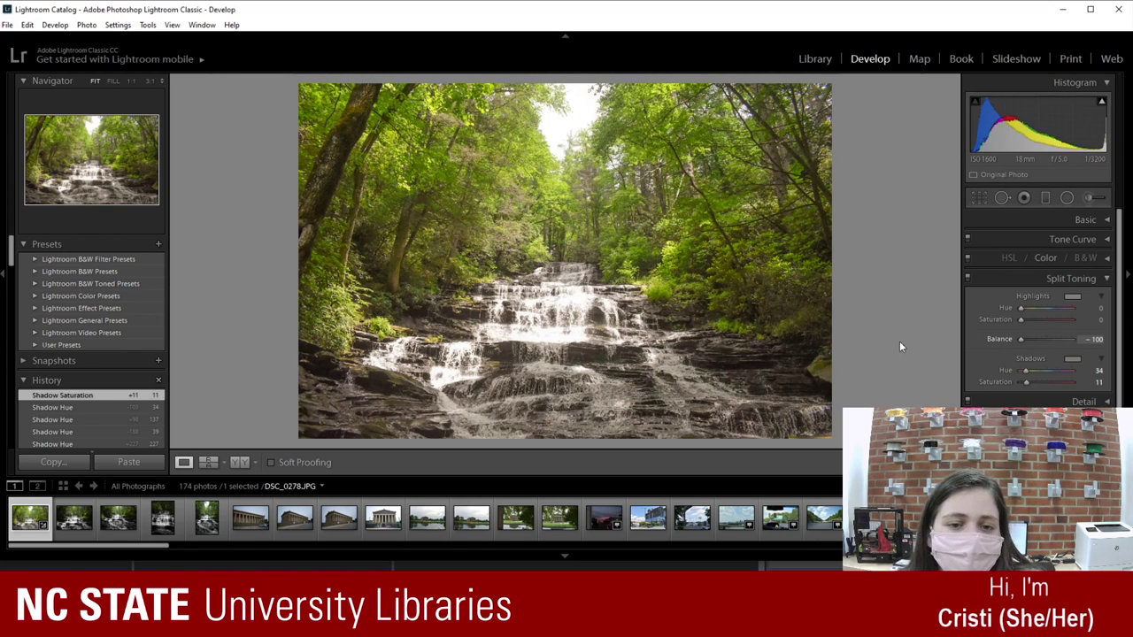
pyautogui.moveTo(1074, 344); pyautogui.dragTo(1047, 346)
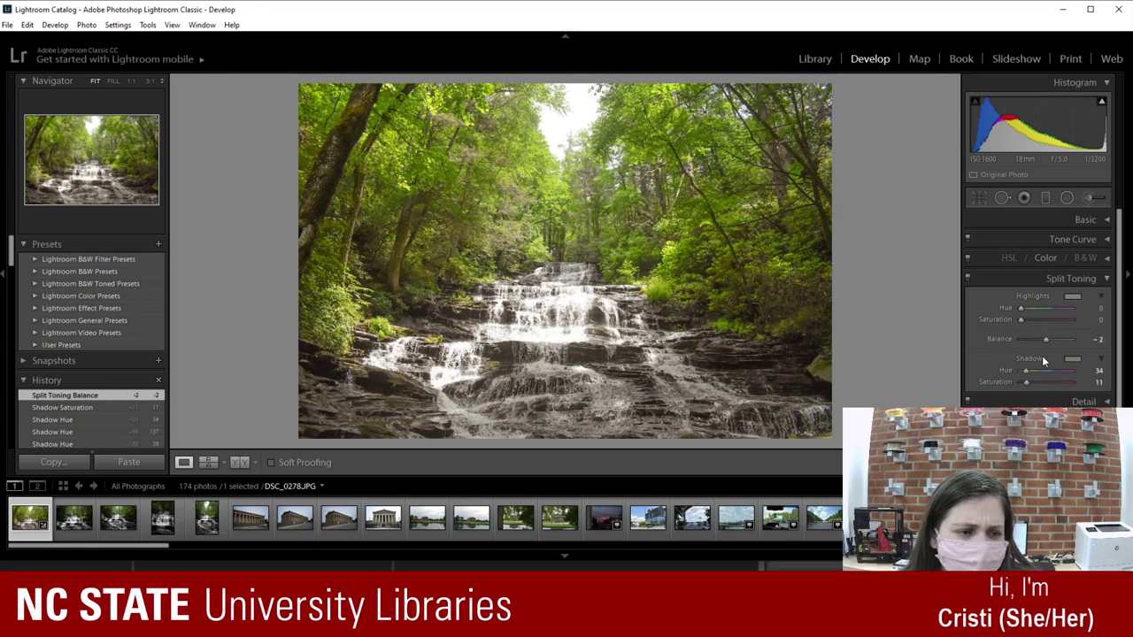
pyautogui.click(1102, 280)
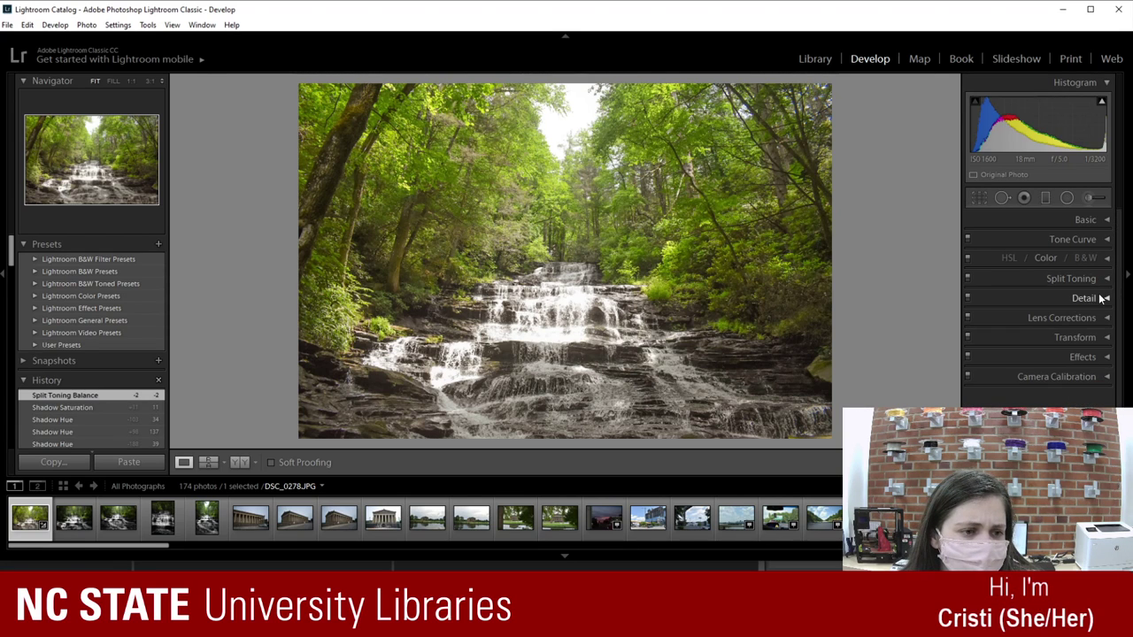
# Step: Inspect the upper waterfall up close, try a Sharpening Amount of 141, and reset it to 0
pyautogui.click(1102, 299)
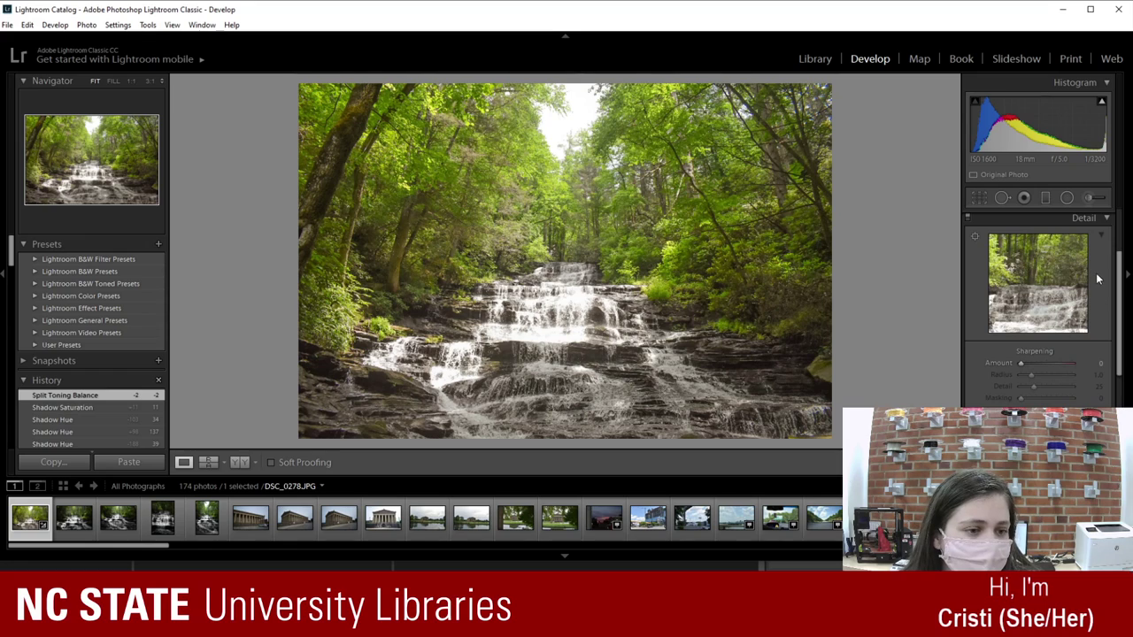
pyautogui.click(610, 286)
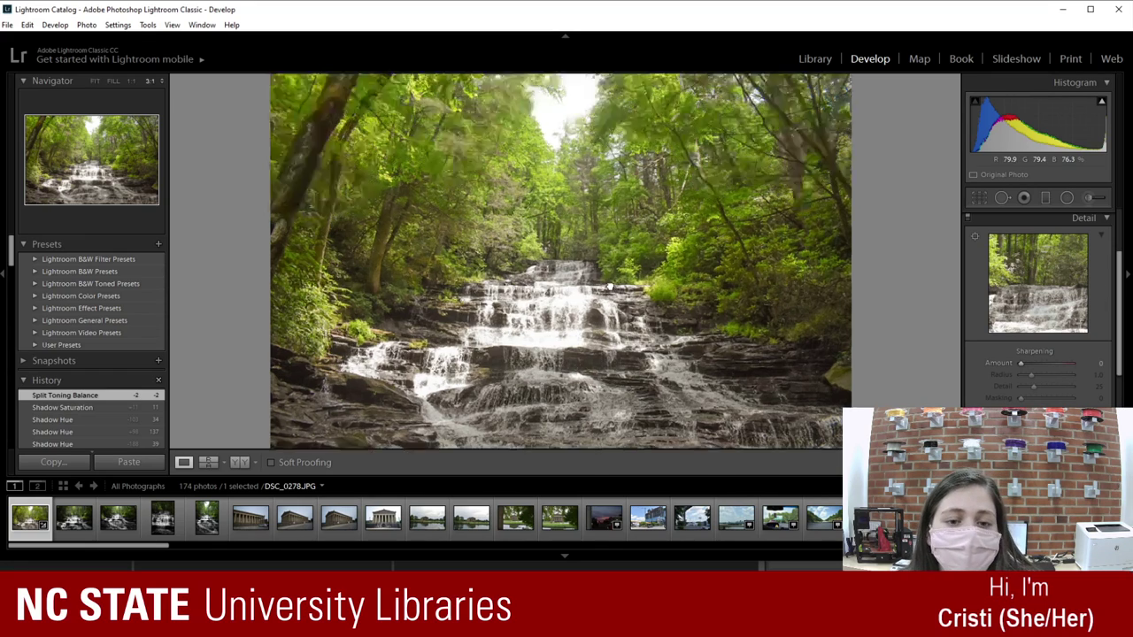
pyautogui.click(610, 286)
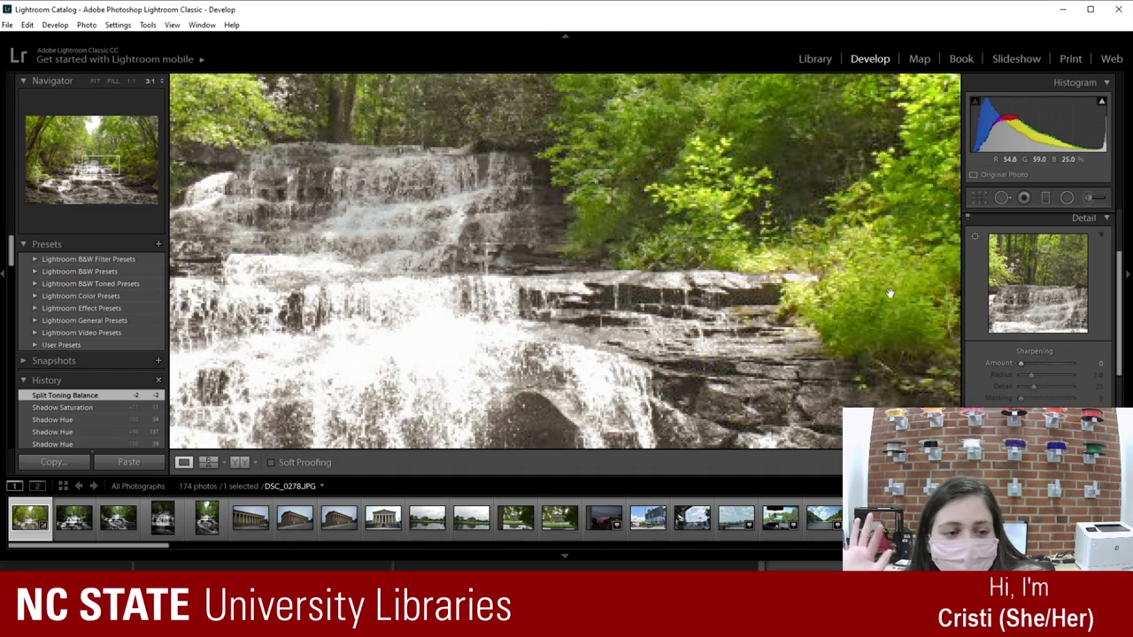
pyautogui.click(770, 304)
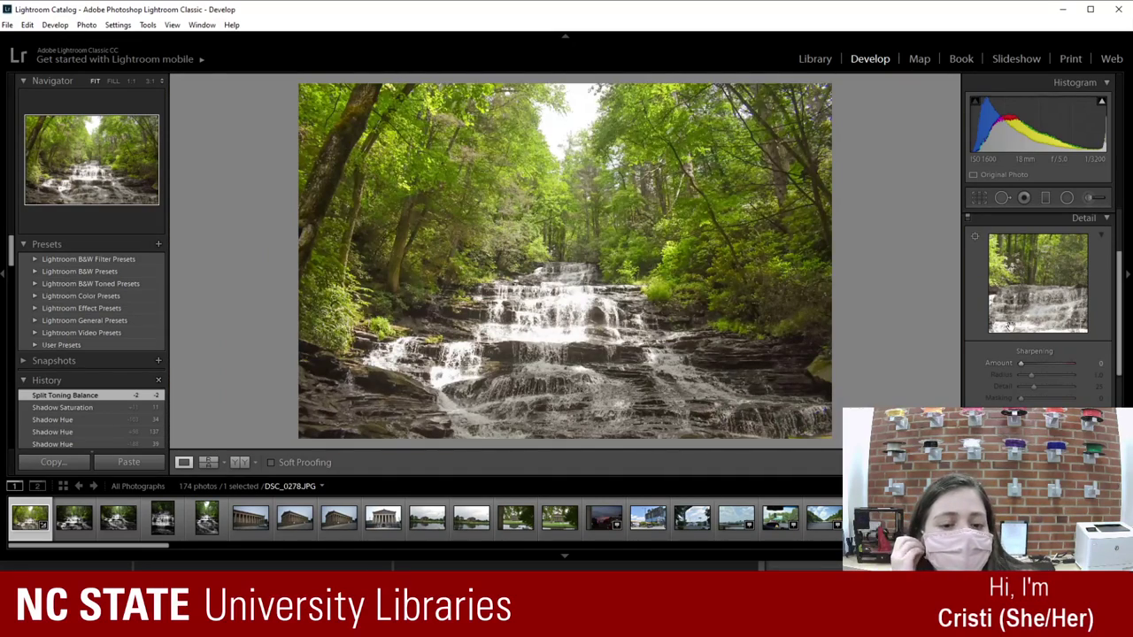
pyautogui.moveTo(1021, 363); pyautogui.dragTo(1071, 363)
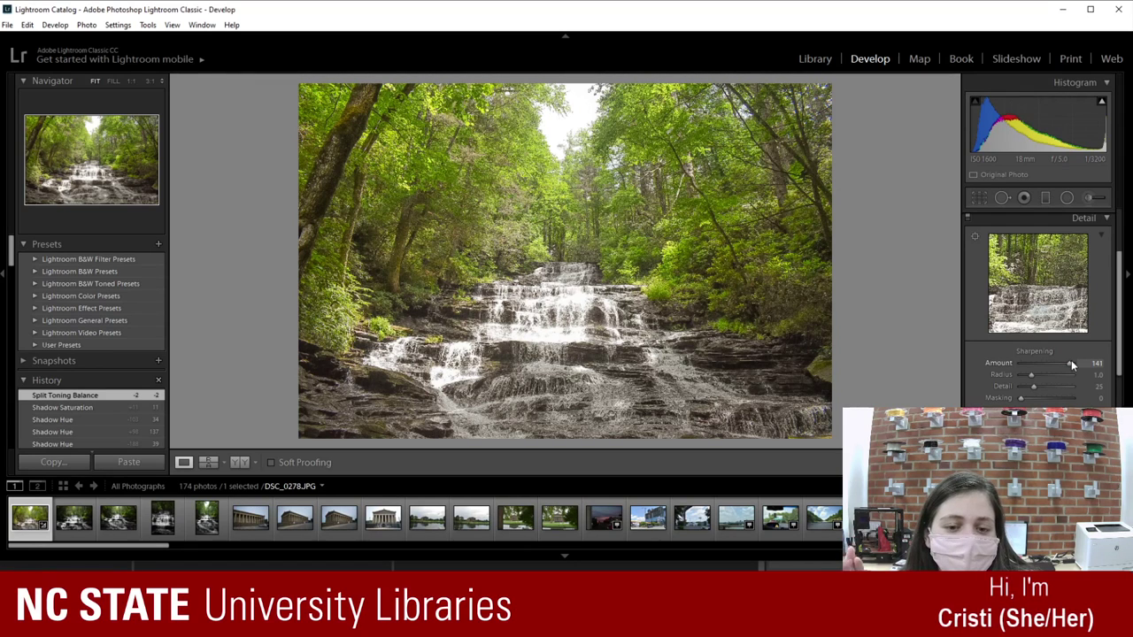
pyautogui.moveTo(1071, 363); pyautogui.dragTo(1071, 363)
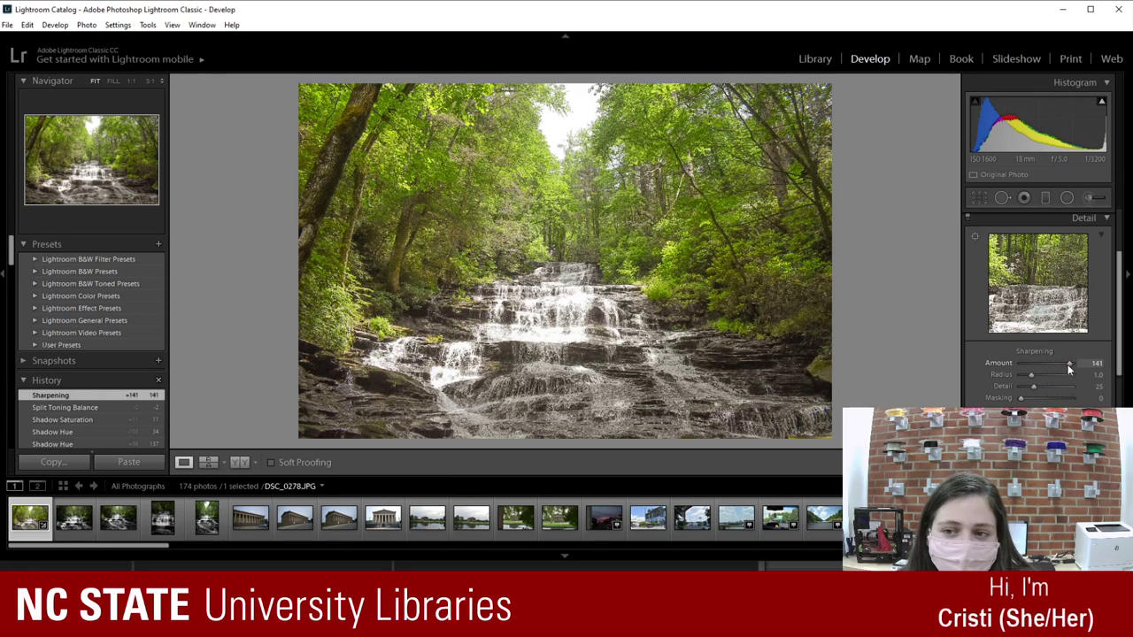
pyautogui.moveTo(1068, 371); pyautogui.dragTo(956, 383)
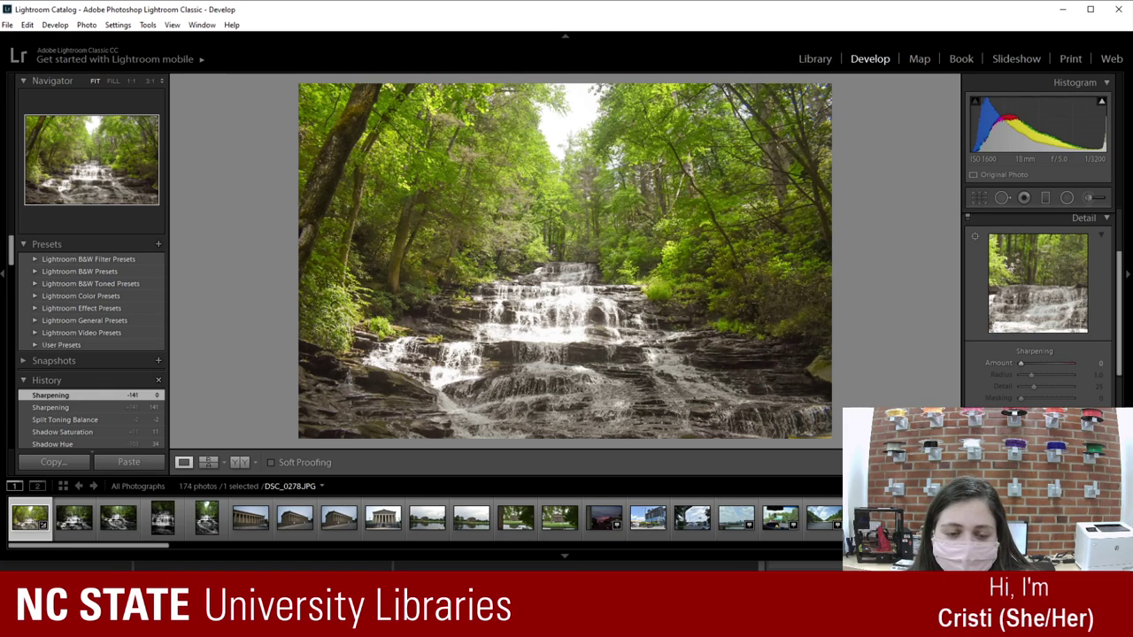
# Step: Examine the dark rocks beside the lower waterfall up close and bring the Noise Reduction settings into view
pyautogui.click(347, 404)
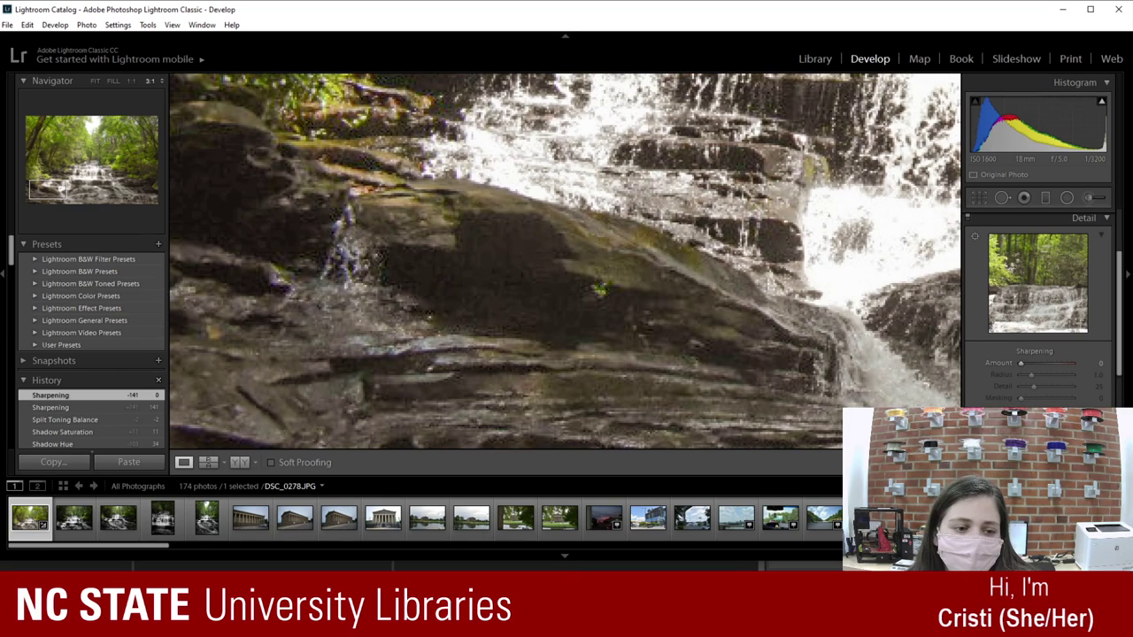
pyautogui.press('z')
pyautogui.scroll(-1, 1040, 310)
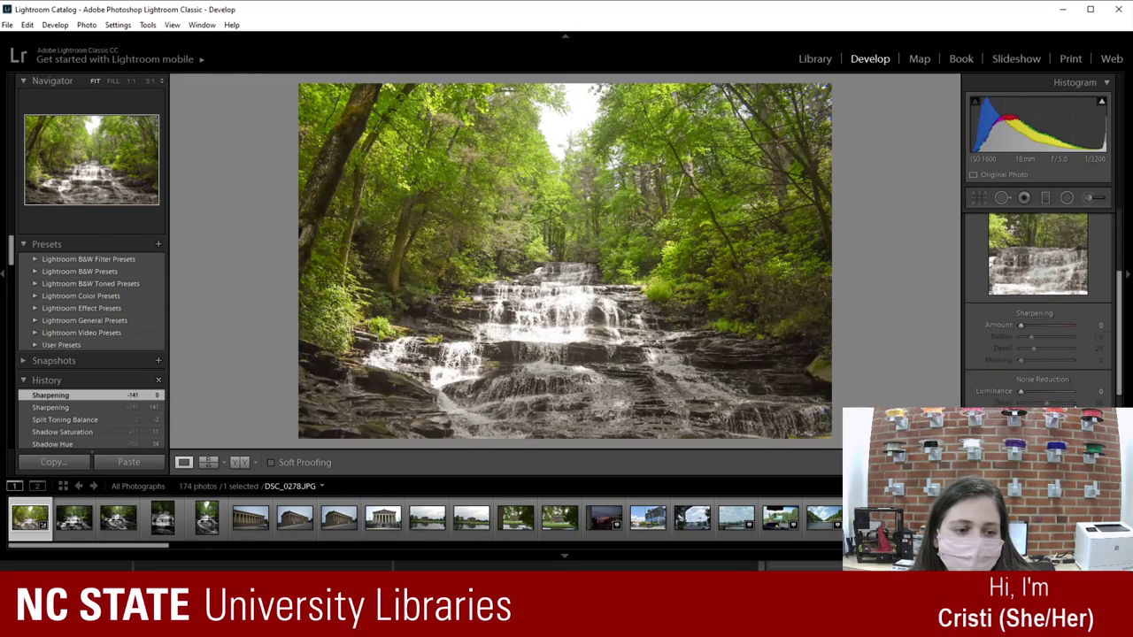
pyautogui.scroll(-1, 1069, 379)
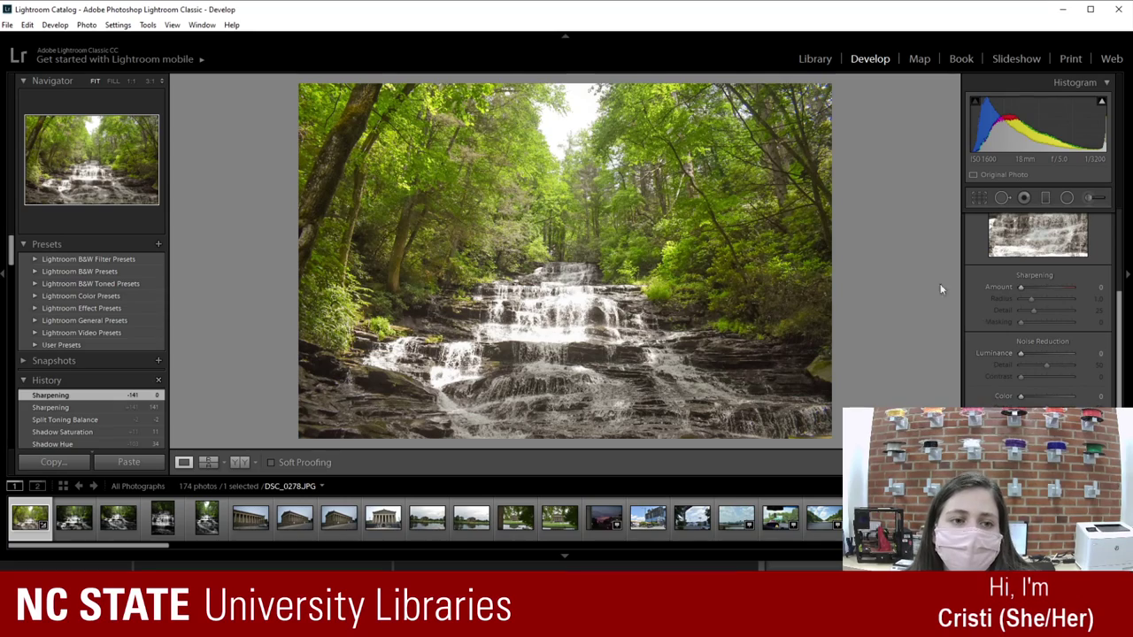
# Step: Try Noise Reduction Luminance at 58 on the upper branches up close, reset it, and close the Detail settings
pyautogui.click(821, 123)
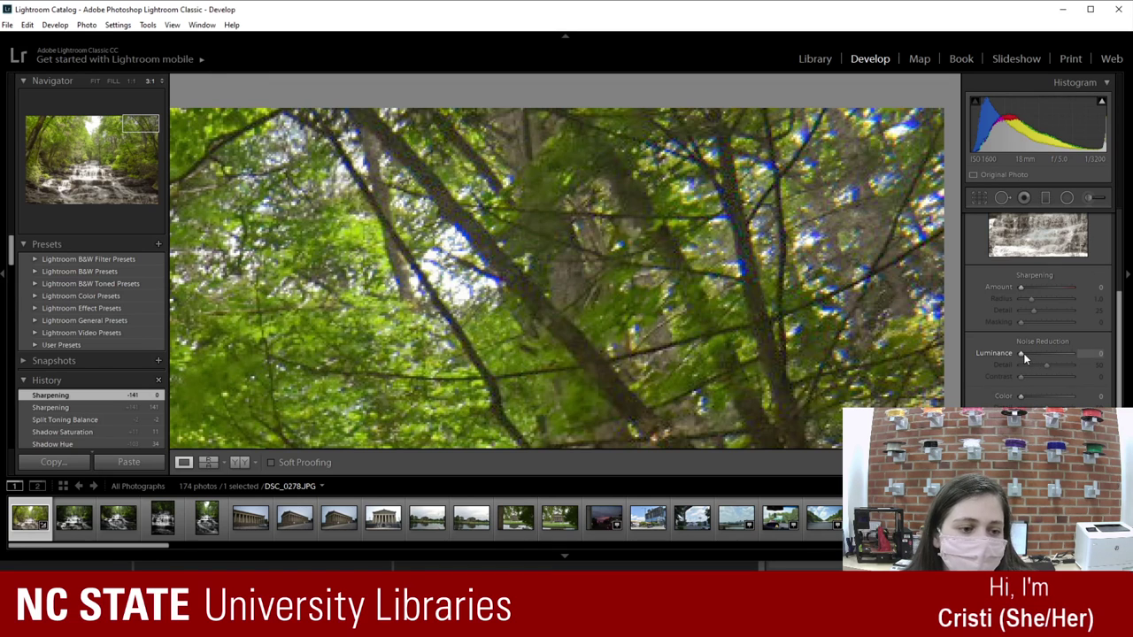
pyautogui.moveTo(1023, 353); pyautogui.dragTo(1055, 352)
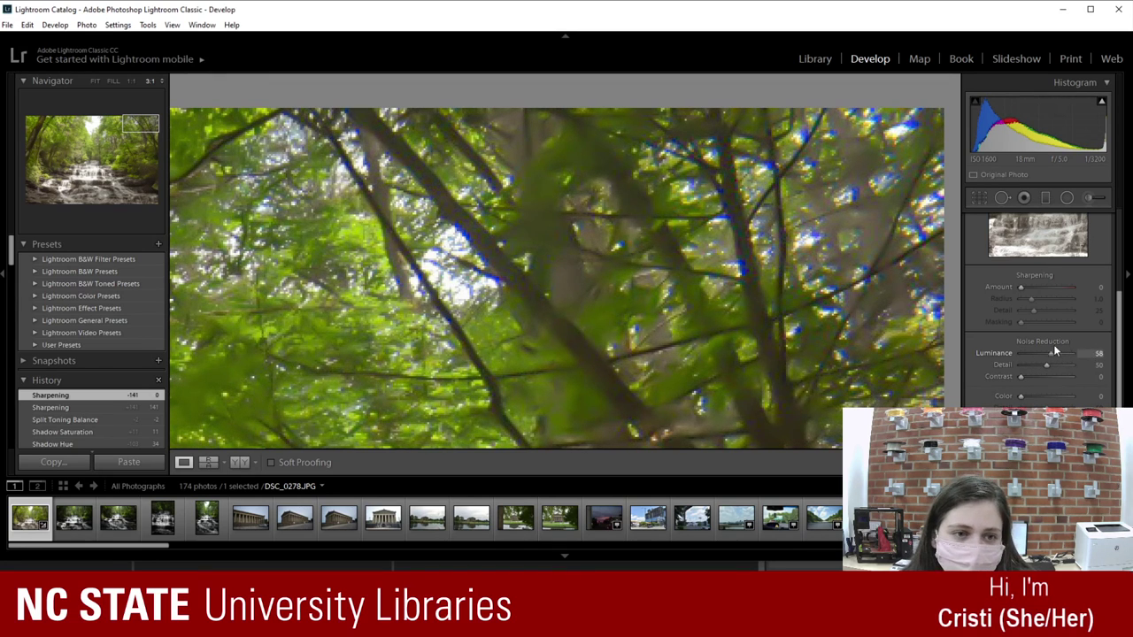
pyautogui.doubleClick(987, 353)
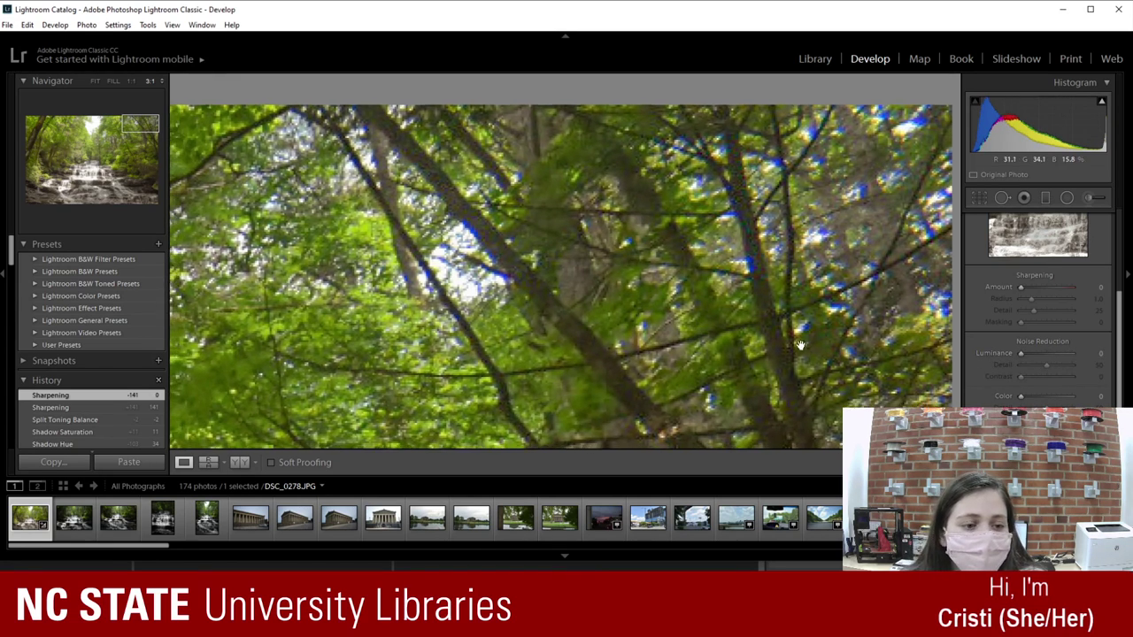
pyautogui.click(800, 346)
pyautogui.scroll(-1, 1059, 367)
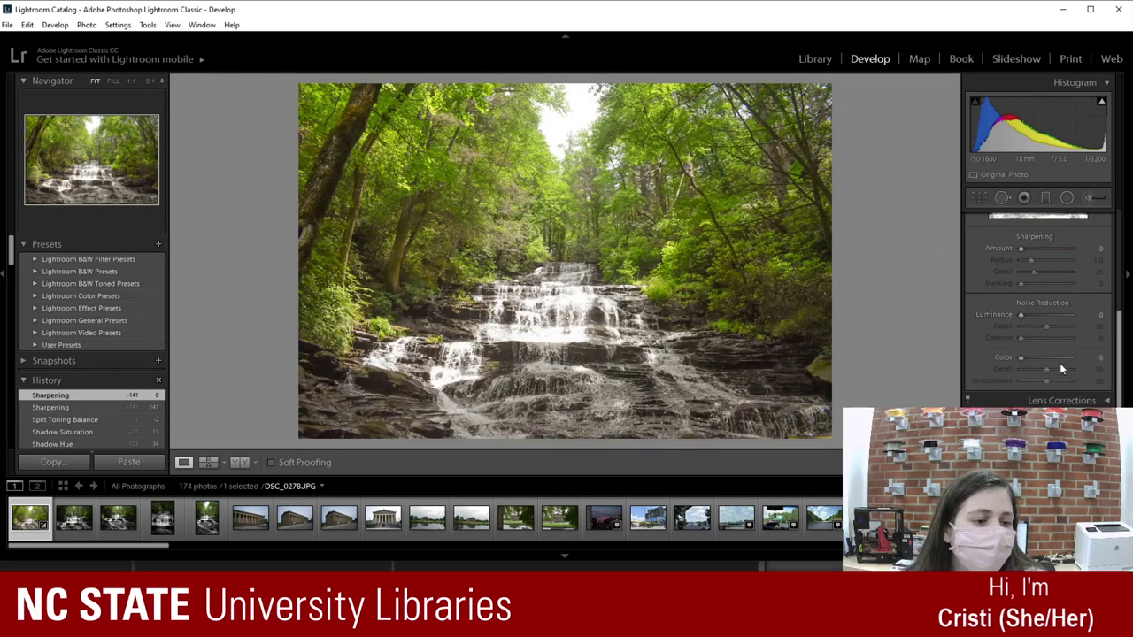
pyautogui.scroll(3, 1065, 354)
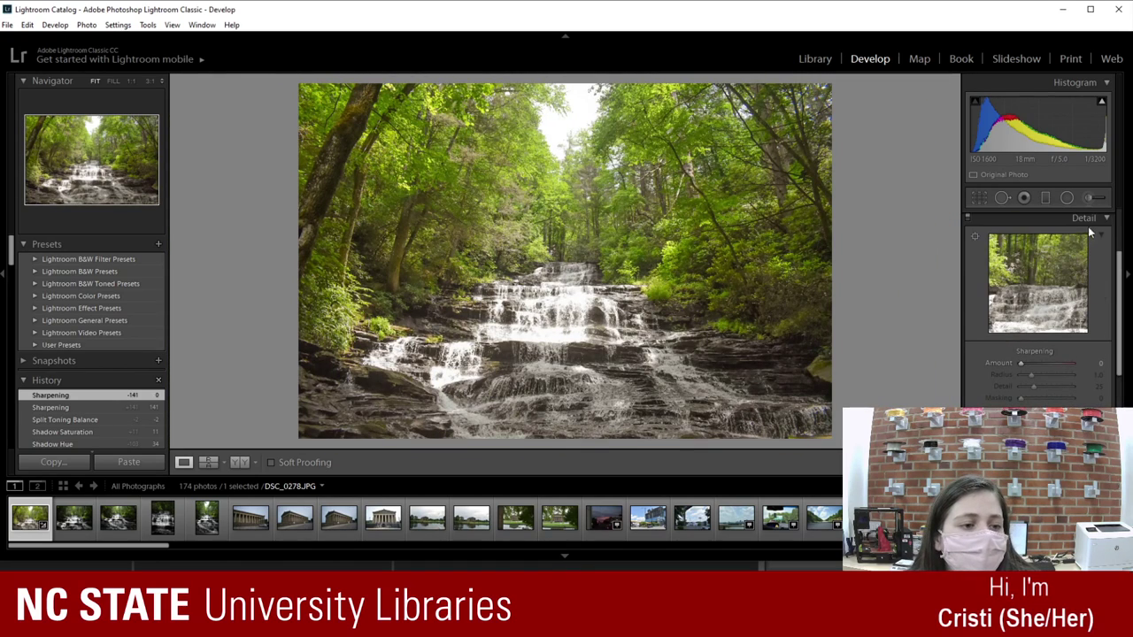
pyautogui.click(1092, 220)
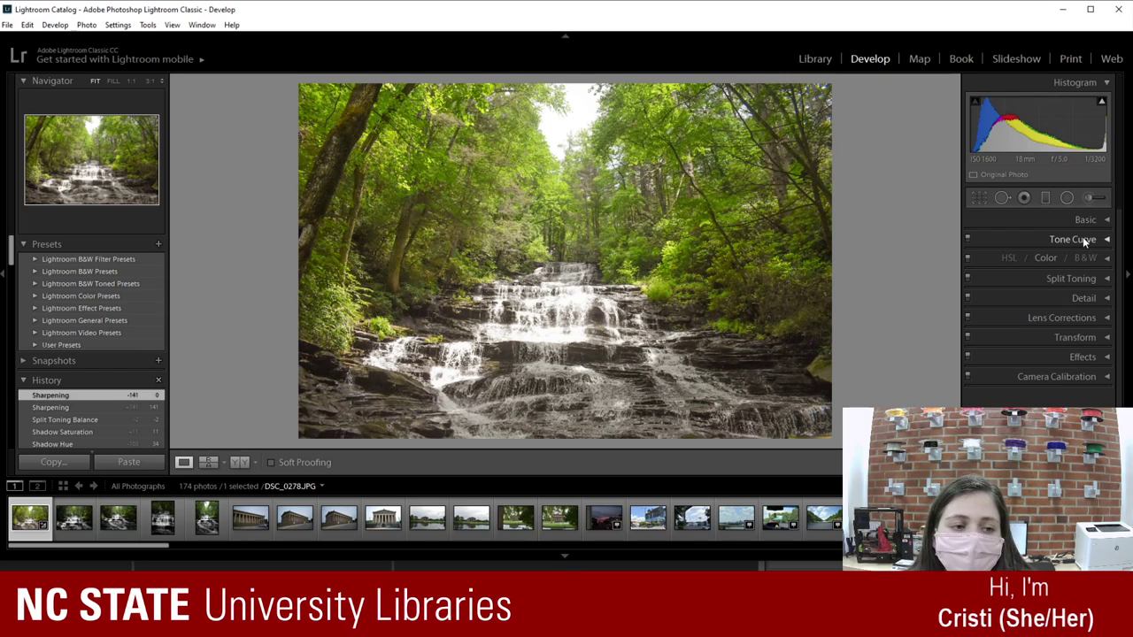
# Step: Try Remove Chromatic Aberration and Enable Profile Corrections in turn, switching each off again, and close the Lens Corrections settings
pyautogui.click(1082, 317)
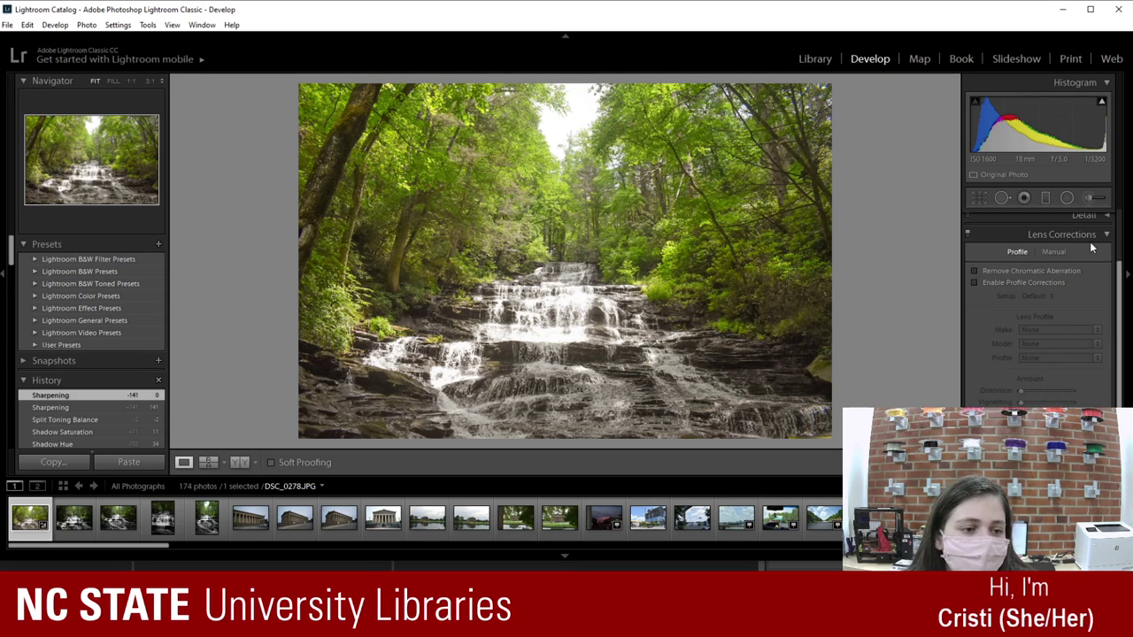
pyautogui.click(1035, 268)
pyautogui.click(1034, 269)
pyautogui.click(1033, 280)
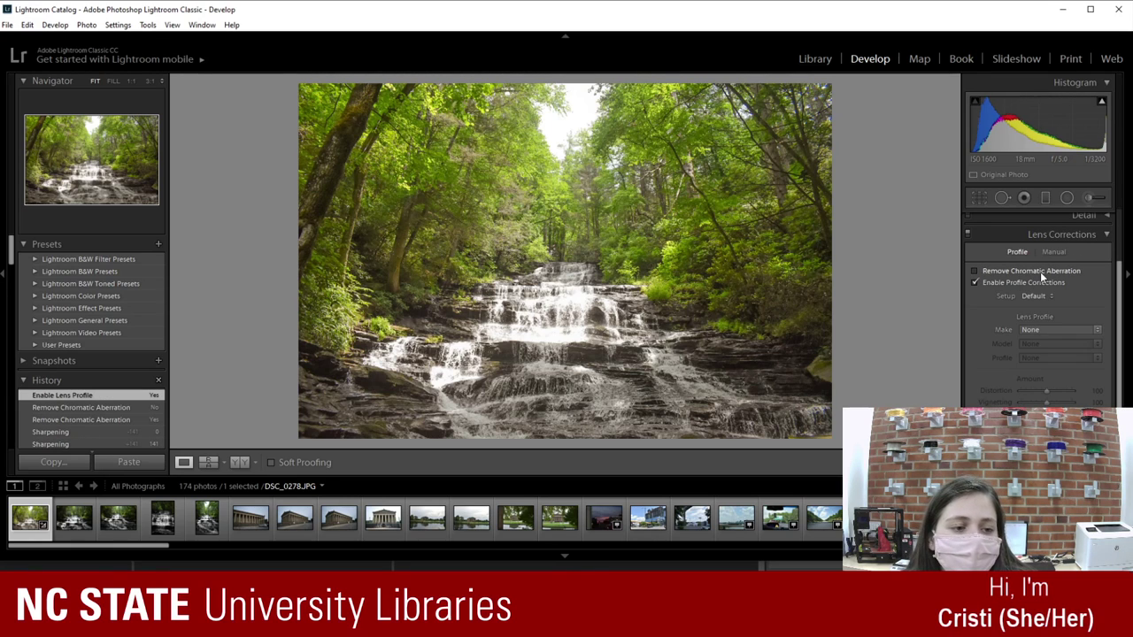
pyautogui.click(1040, 280)
pyautogui.click(1086, 235)
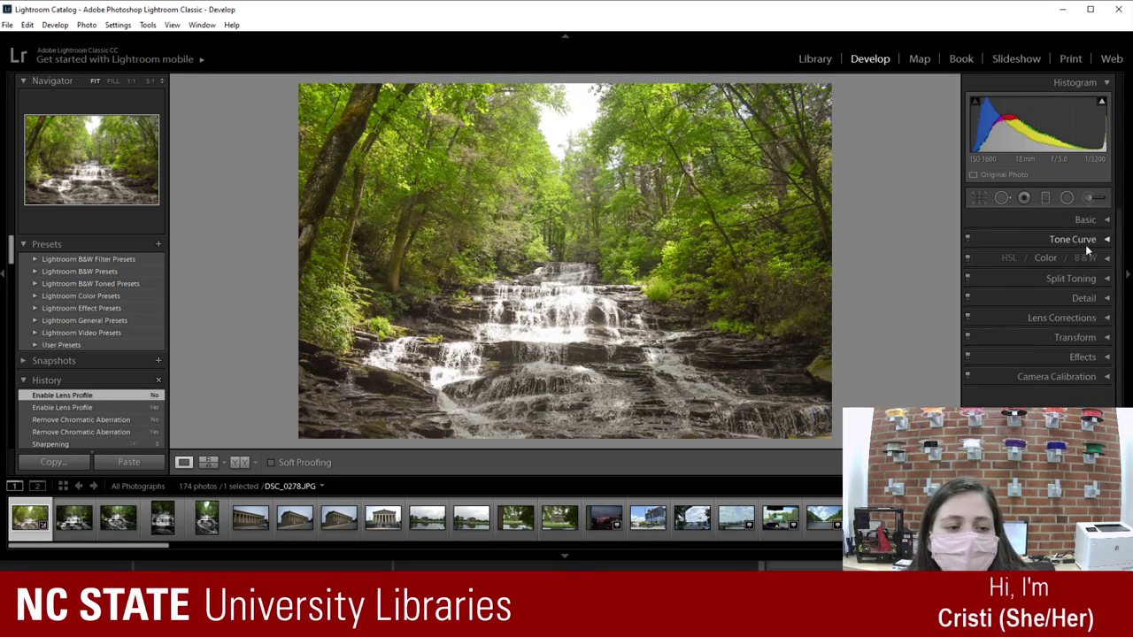
# Step: View the Transform settings without changing them and close them again
pyautogui.click(1099, 338)
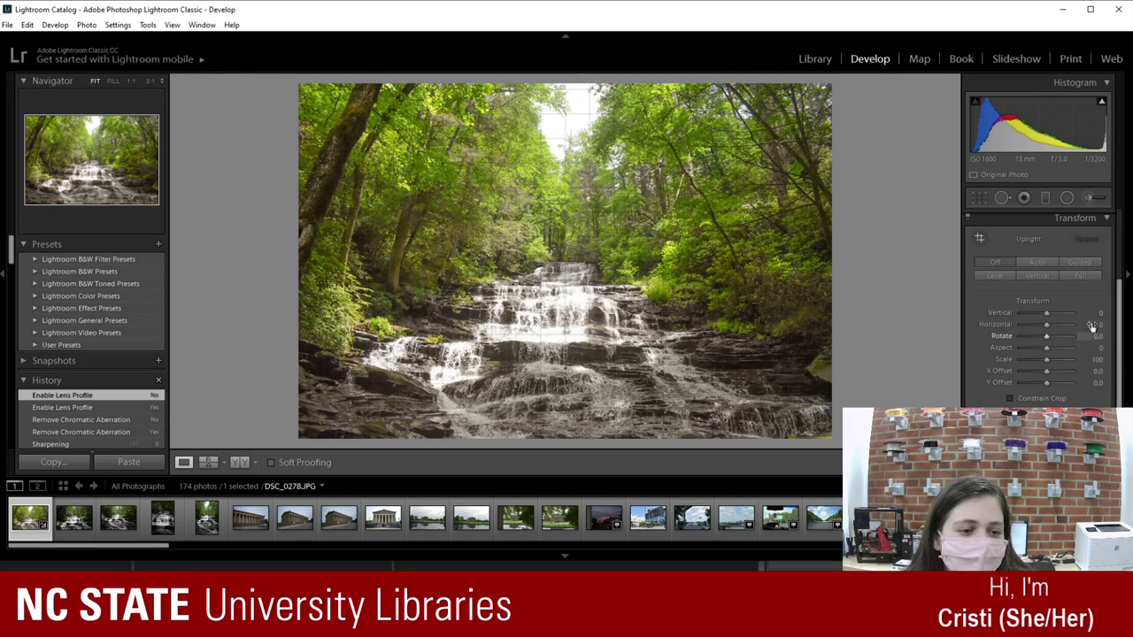
pyautogui.click(1074, 222)
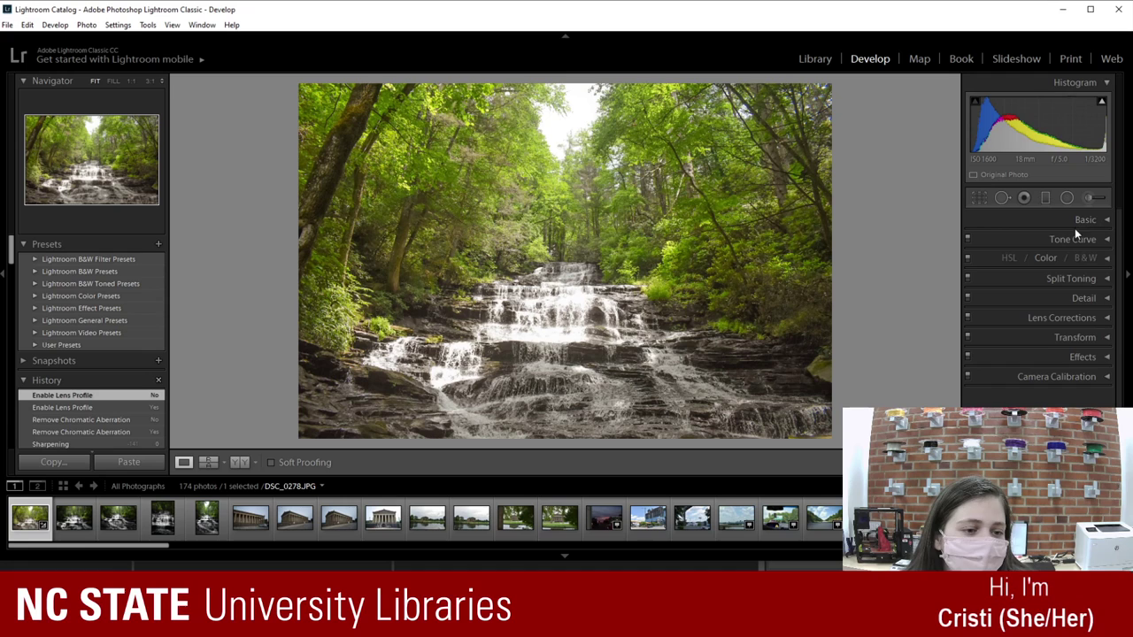
# Step: Try a Grain Amount of 45 in the Effects settings on the waterfall photo
pyautogui.click(1101, 363)
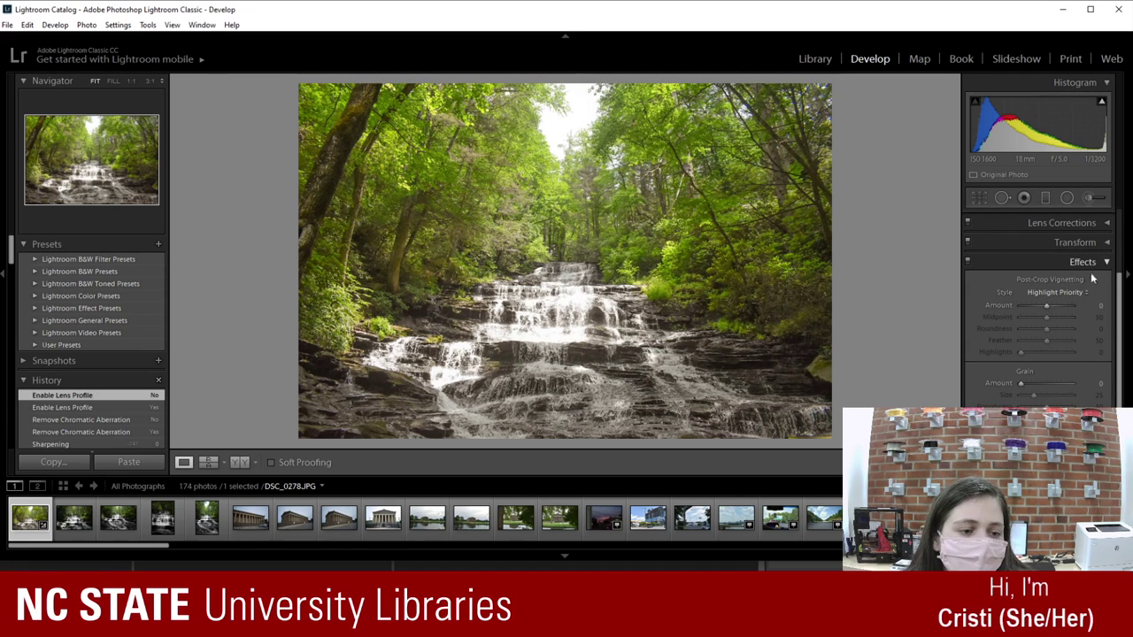
pyautogui.scroll(-1, 1082, 304)
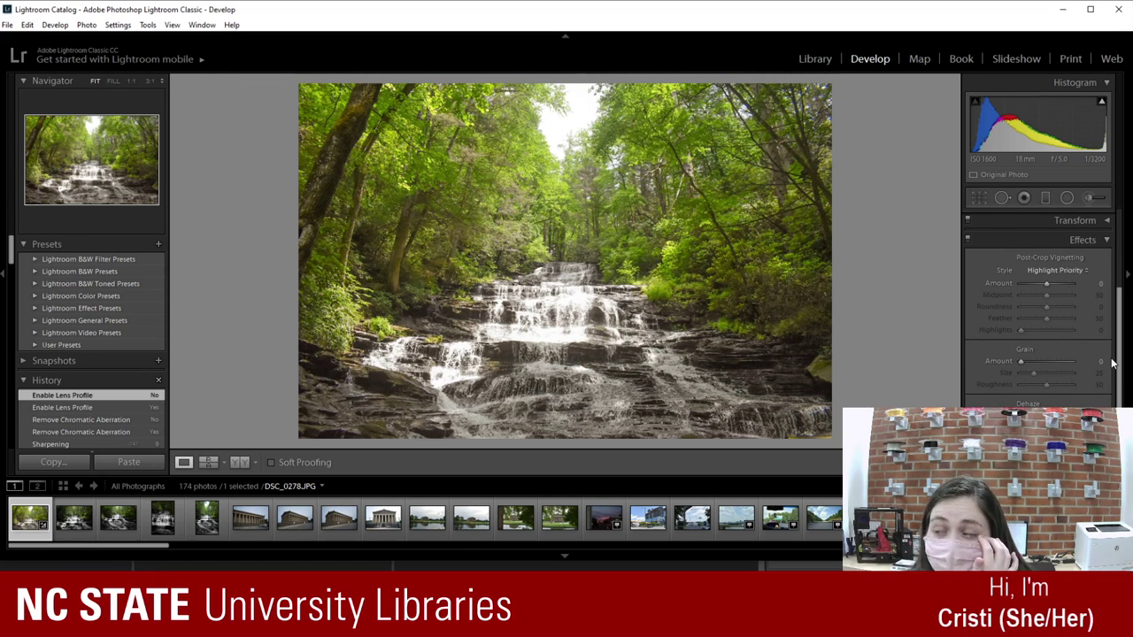
pyautogui.click(1044, 358)
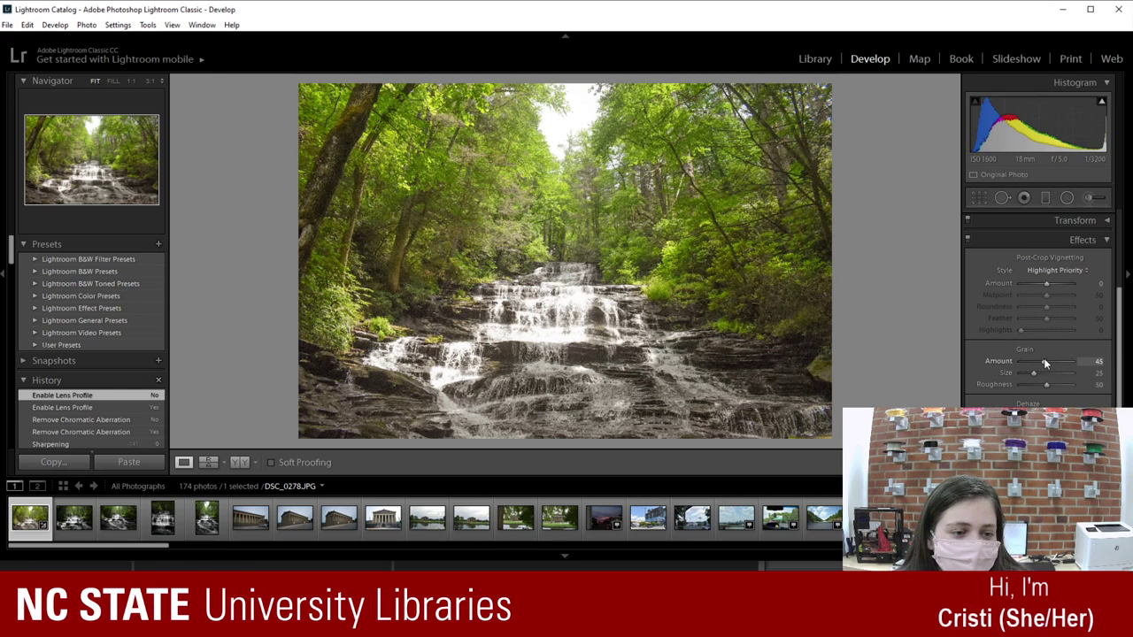
# Step: Try Dehaze Amounts of 100 and -100 on the waterfall photo, undo both, and close the Effects settings
pyautogui.moveTo(1059, 357); pyautogui.dragTo(1075, 351)
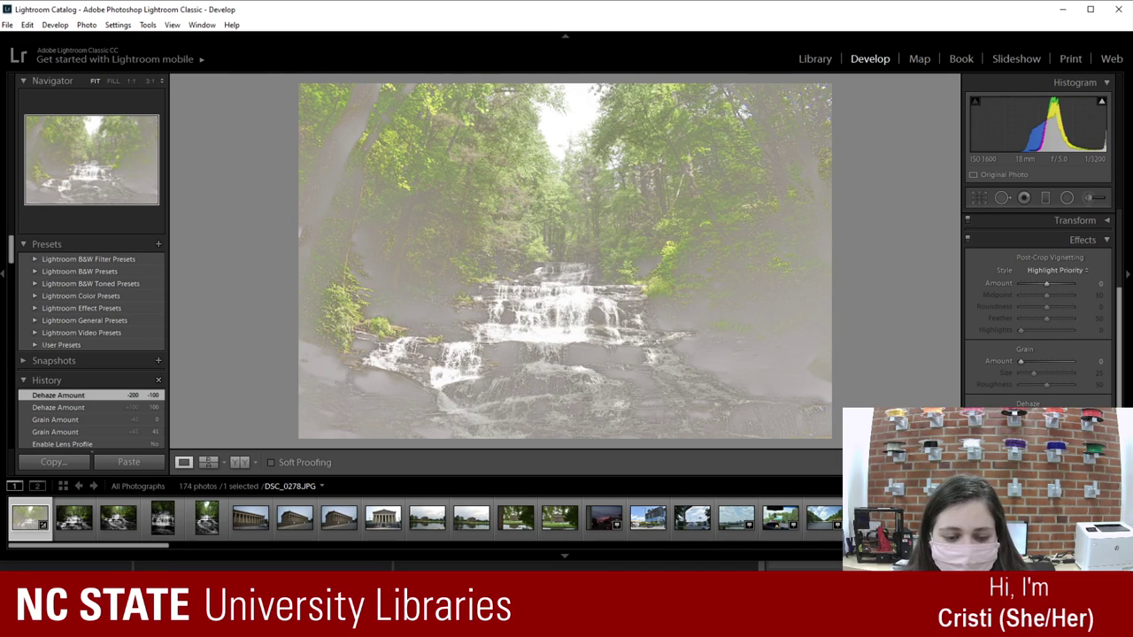
pyautogui.hotkey('ctrl', 'z')
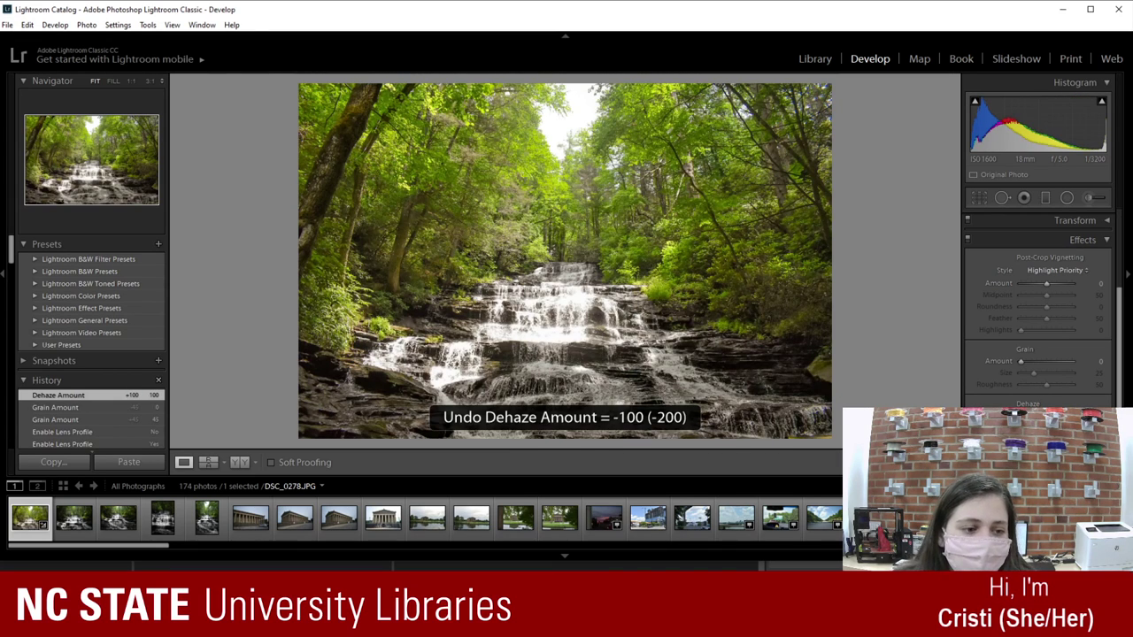
pyautogui.hotkey('ctrl', 'z')
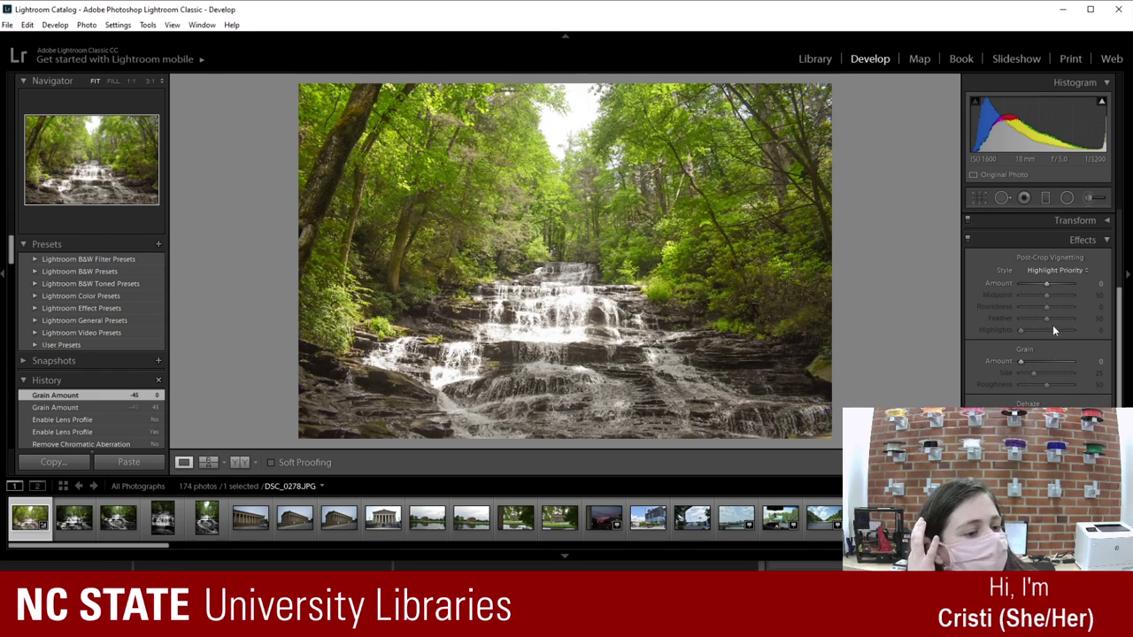
pyautogui.click(1089, 239)
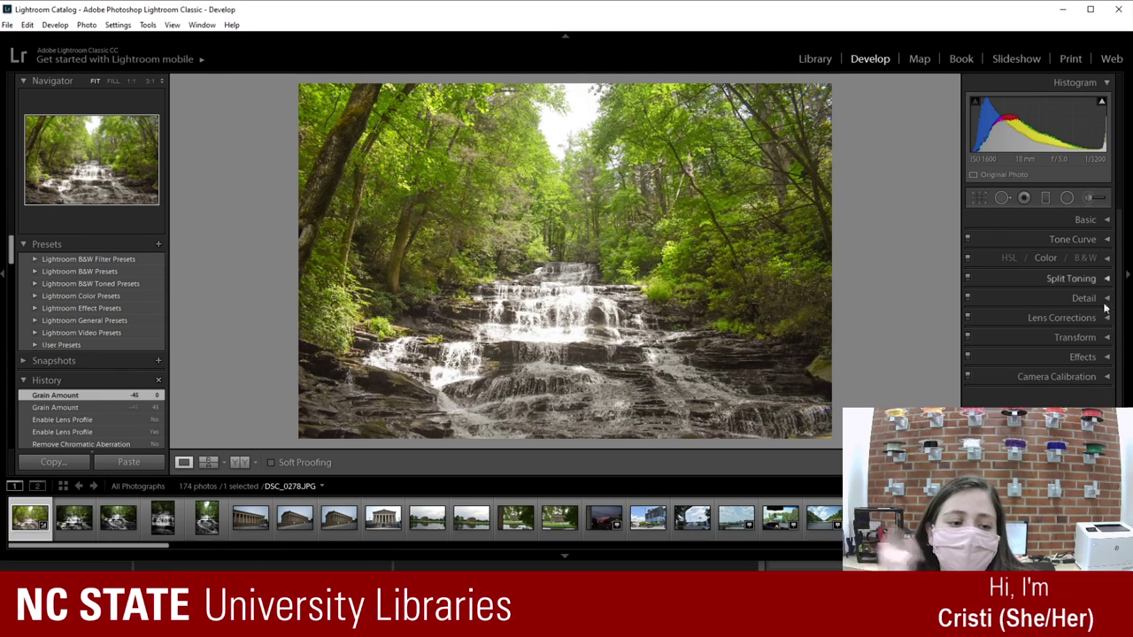
# Step: Try the Camera Calibration Shadows Tint at -83, +100 and +48, and settle on +7
pyautogui.click(1072, 378)
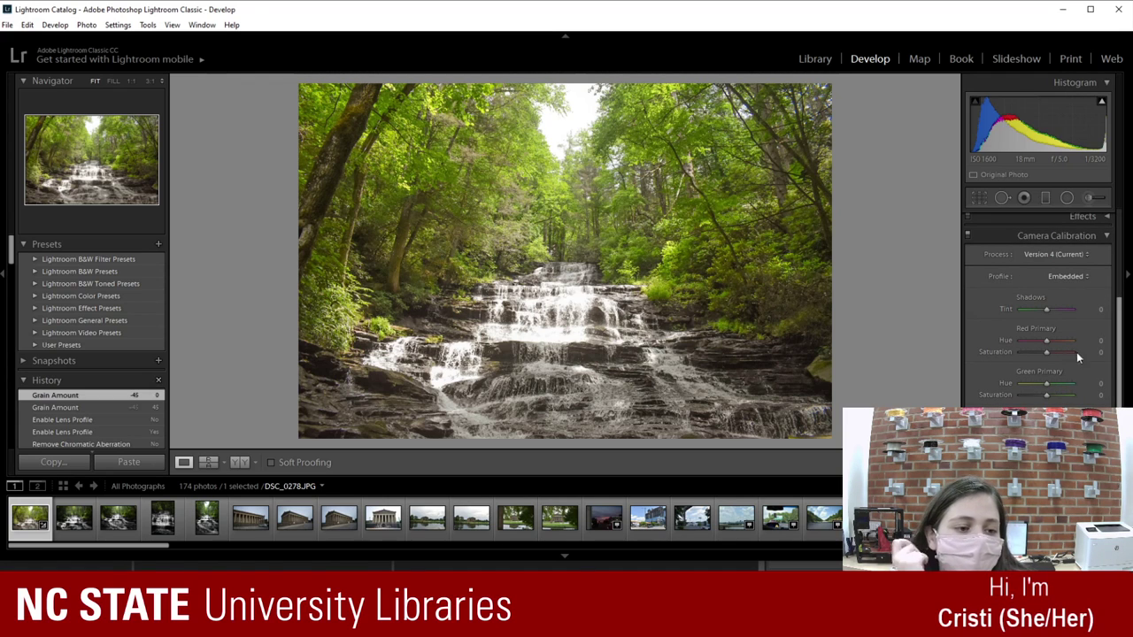
pyautogui.moveTo(1045, 309); pyautogui.dragTo(1079, 310)
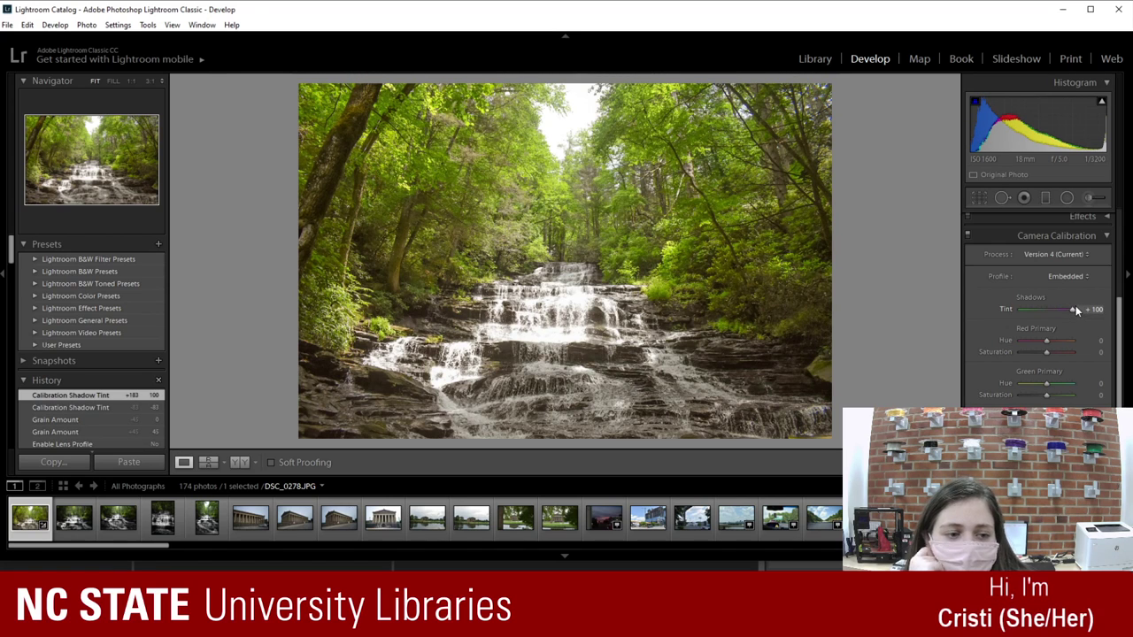
pyautogui.doubleClick(1058, 310)
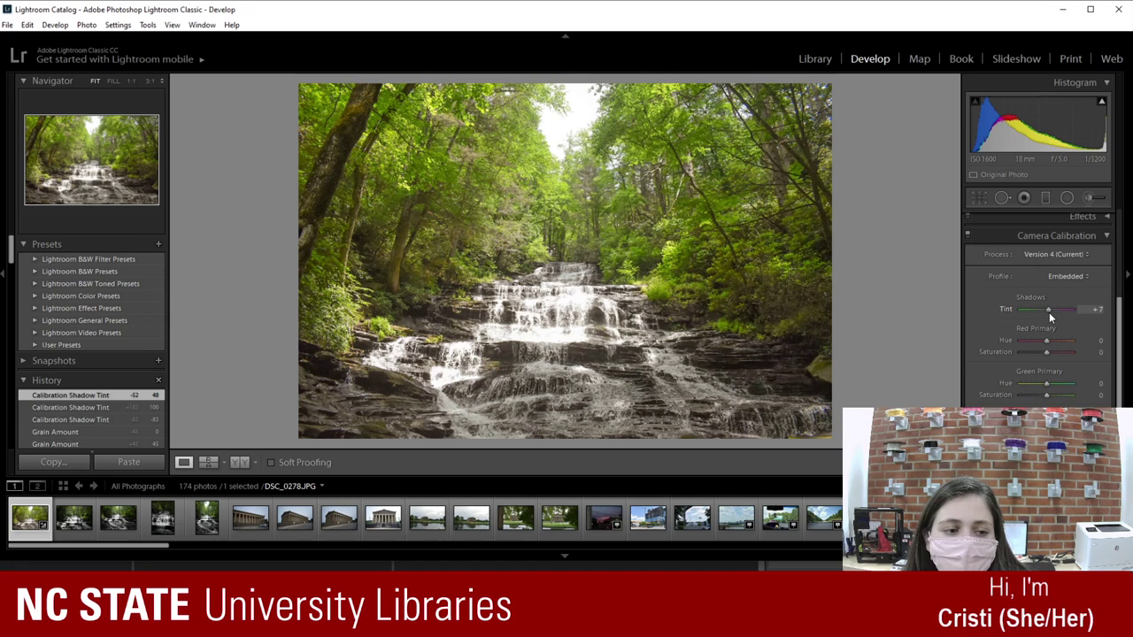
pyautogui.moveTo(1049, 313); pyautogui.dragTo(1049, 312)
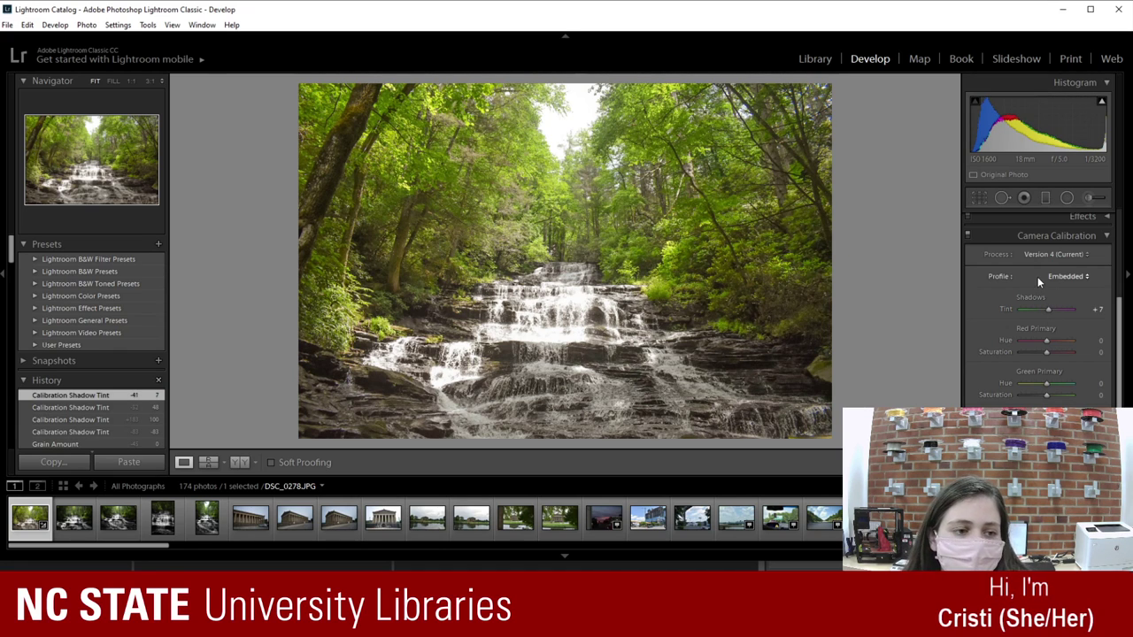
pyautogui.scroll(1, 1055, 297)
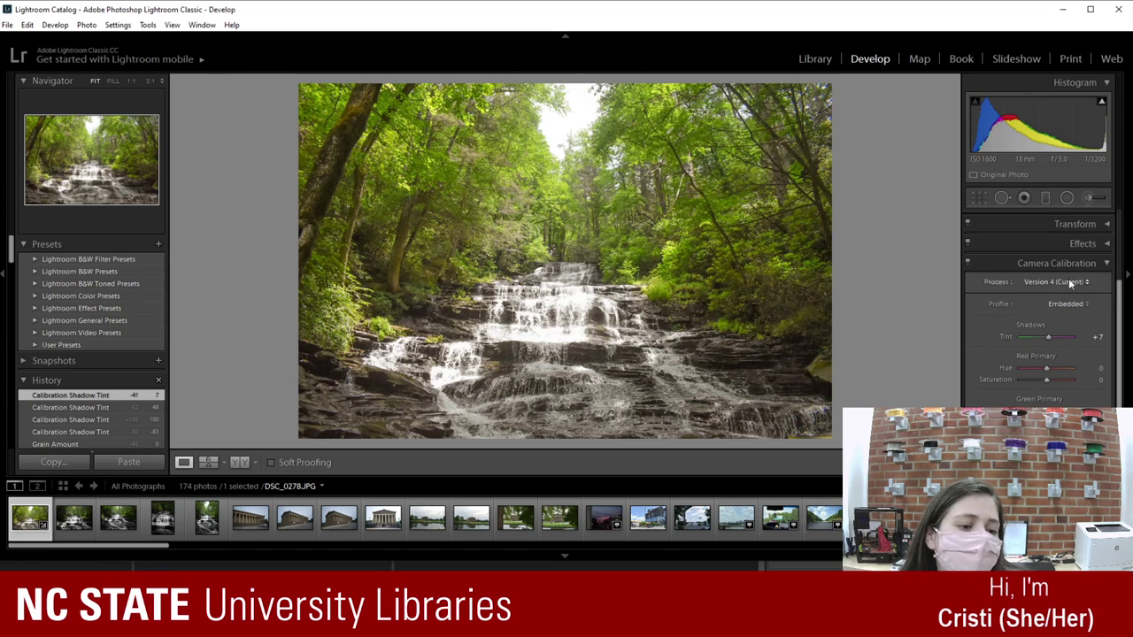
# Step: Set the Green Primary hue in Camera Calibration to -7
pyautogui.scroll(-1, 1068, 278)
pyautogui.moveTo(1047, 381)
pyautogui.mouseDown()
pyautogui.moveTo(1064, 380)
pyautogui.moveTo(1045, 381)
pyautogui.mouseUp()
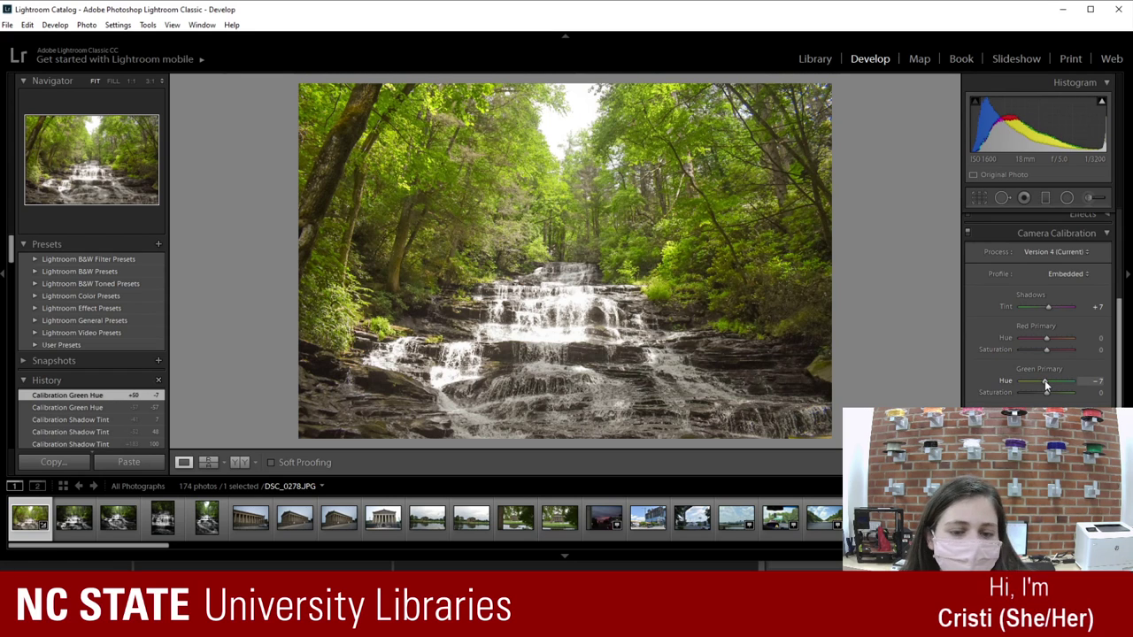
# Step: Raise the highlight hue of the waterfall photo to 90
pyautogui.press('=')
pyautogui.press('=')
pyautogui.press('=')
pyautogui.press('=')
pyautogui.press('=')
pyautogui.press('=')
pyautogui.press('=')
pyautogui.press('=')
pyautogui.press('=')
pyautogui.press('=')
pyautogui.press('=')
pyautogui.press('=')
pyautogui.press('=')
pyautogui.press('=')
pyautogui.press('=')
pyautogui.press('=')
pyautogui.press('=')
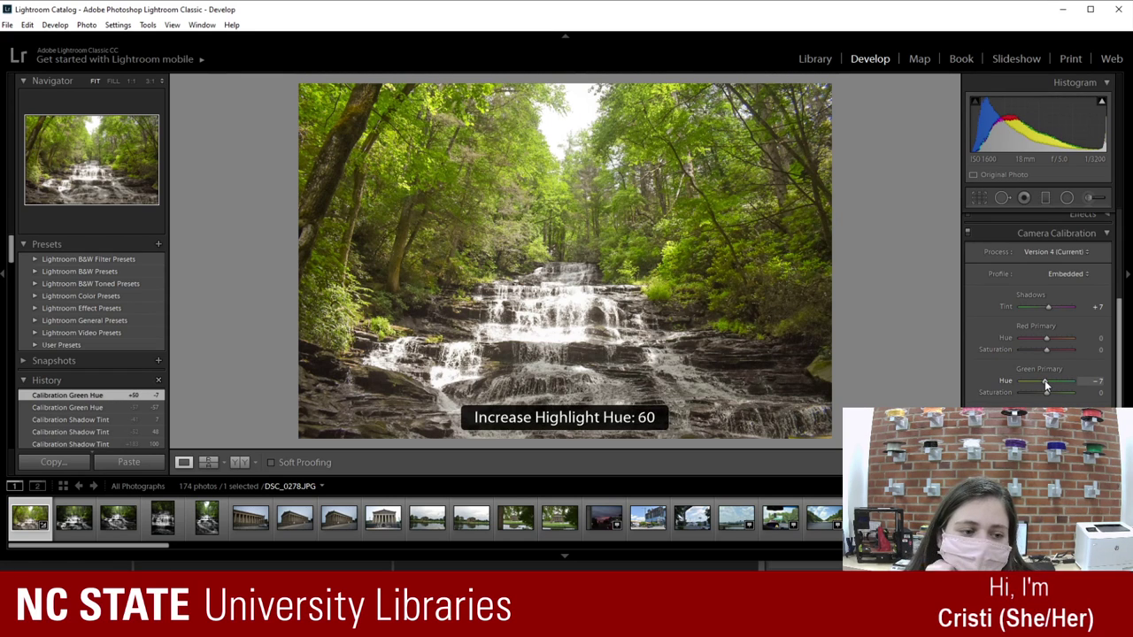
pyautogui.press('=')
pyautogui.press('=')
pyautogui.press('=')
pyautogui.press('=')
pyautogui.press('=')
pyautogui.press('=')
pyautogui.press('=')
pyautogui.press('=')
pyautogui.press('=')
pyautogui.press('=')
pyautogui.press('=')
pyautogui.press('=')
pyautogui.press('=')
pyautogui.press('=')
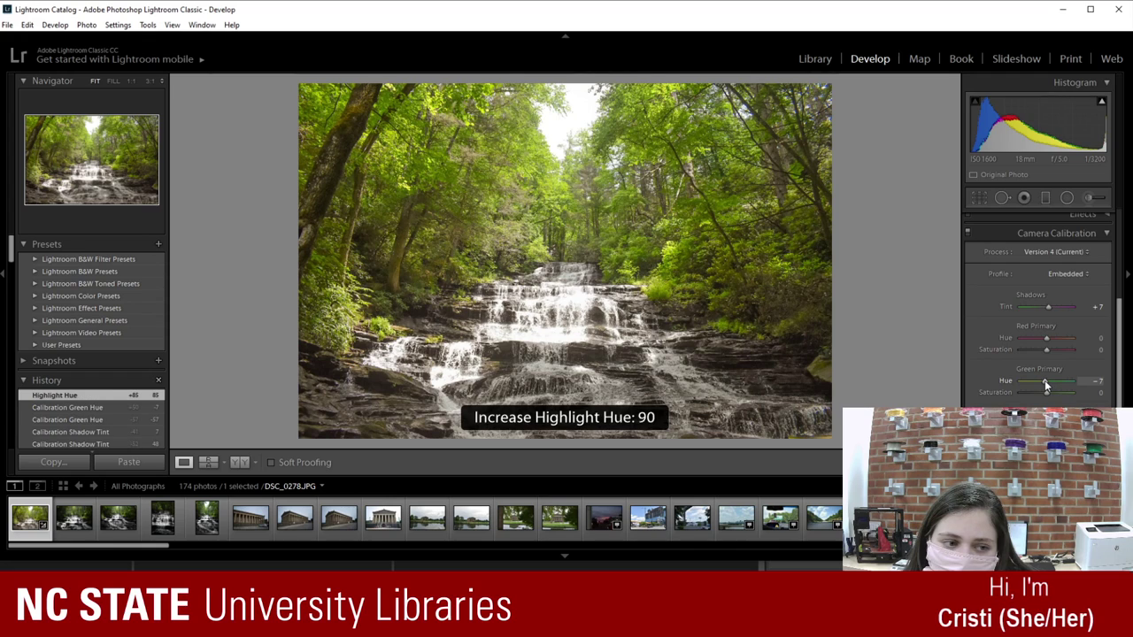
# Step: Lower the highlight hue back to 0
pyautogui.press('-')
pyautogui.press('-')
pyautogui.press('-')
pyautogui.press('-')
pyautogui.press('-')
pyautogui.press('-')
pyautogui.press('-')
pyautogui.press('-')
pyautogui.press('-')
pyautogui.press('-')
pyautogui.press('-')
pyautogui.press('-')
pyautogui.press('-')
pyautogui.press('-')
pyautogui.press('-')
pyautogui.press('-')
pyautogui.press('-')
pyautogui.press('-')
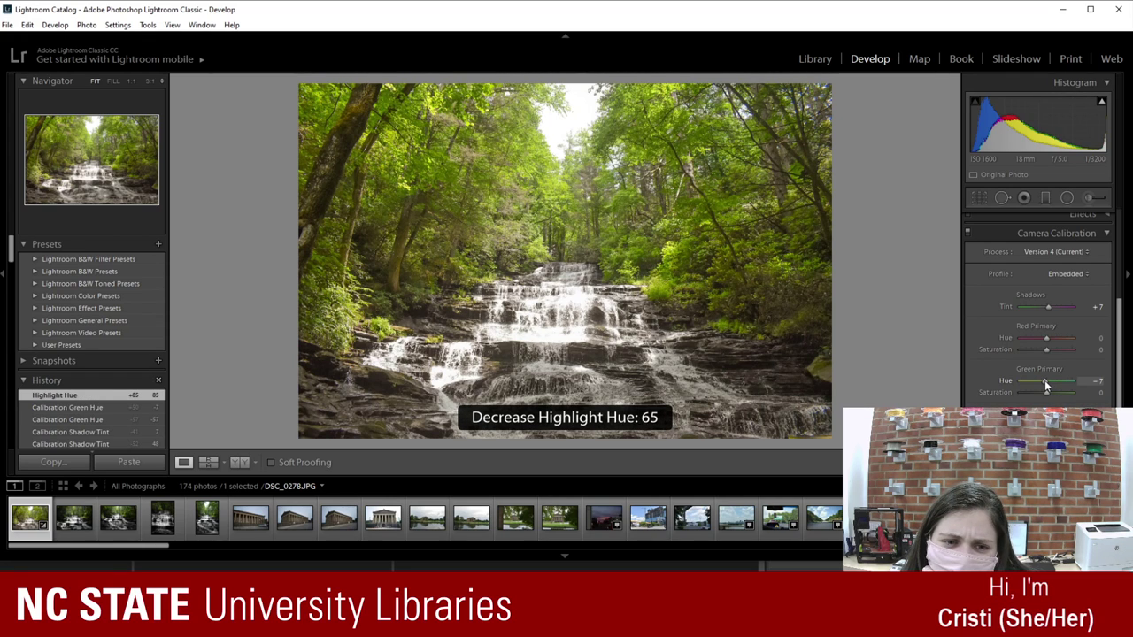
pyautogui.press('-')
pyautogui.press('-')
pyautogui.press('-')
pyautogui.press('-')
pyautogui.press('-')
pyautogui.press('-')
pyautogui.press('-')
pyautogui.press('-')
pyautogui.press('-')
pyautogui.press('-')
pyautogui.press('-')
pyautogui.press('-')
pyautogui.press('-')
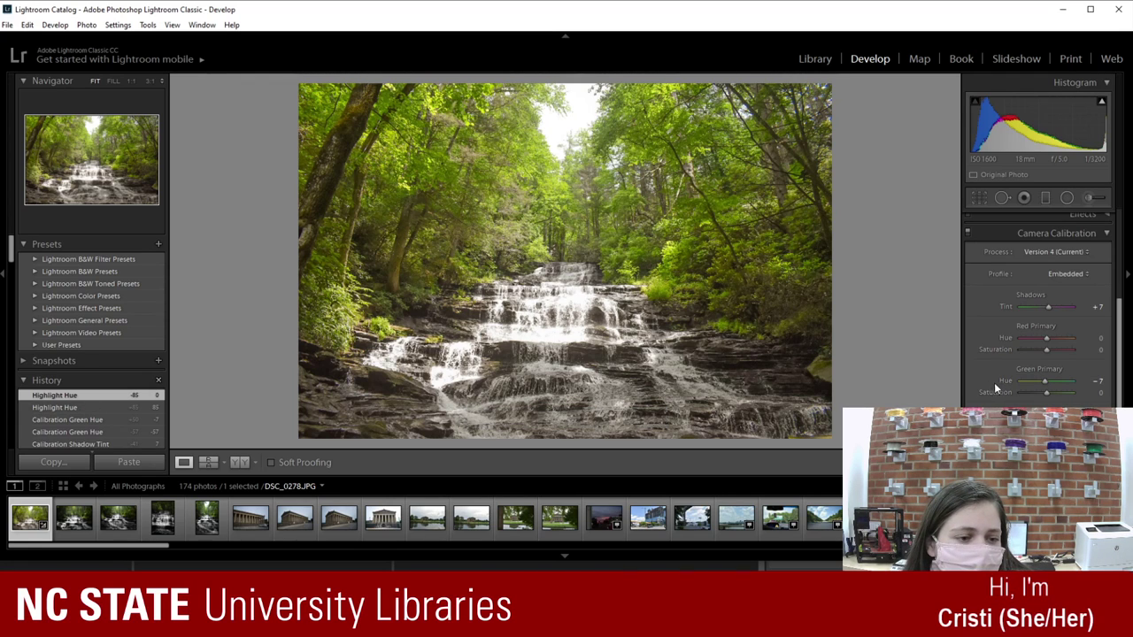
# Step: Try the Green Primary hue in Camera Calibration from -60 up to +95
pyautogui.click(1031, 380)
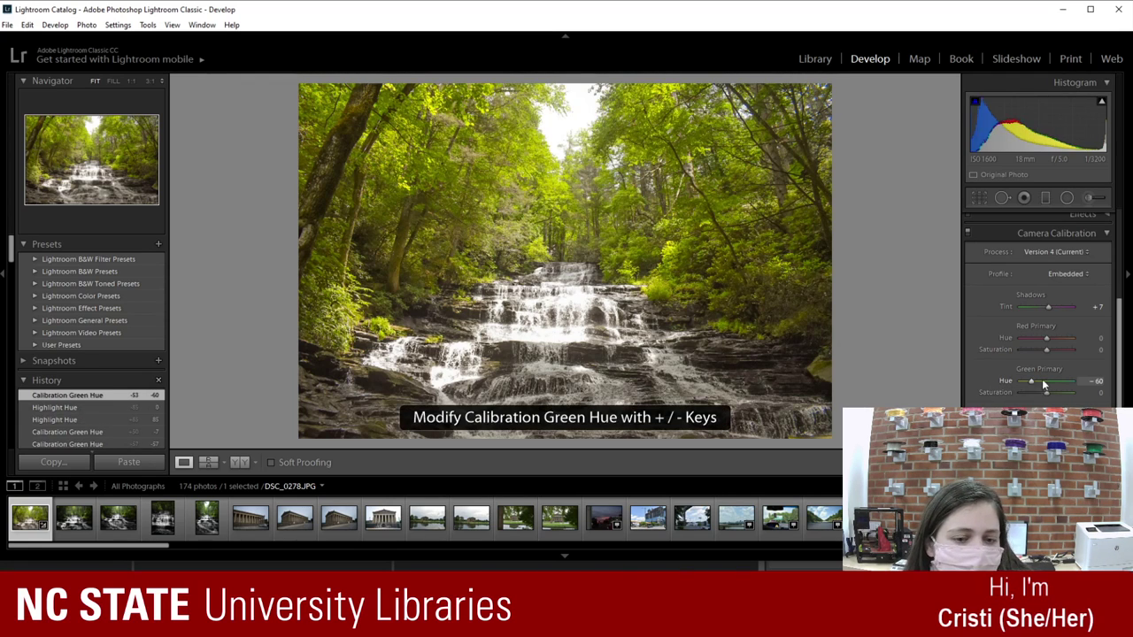
pyautogui.press('+')
pyautogui.press('+')
pyautogui.press('+')
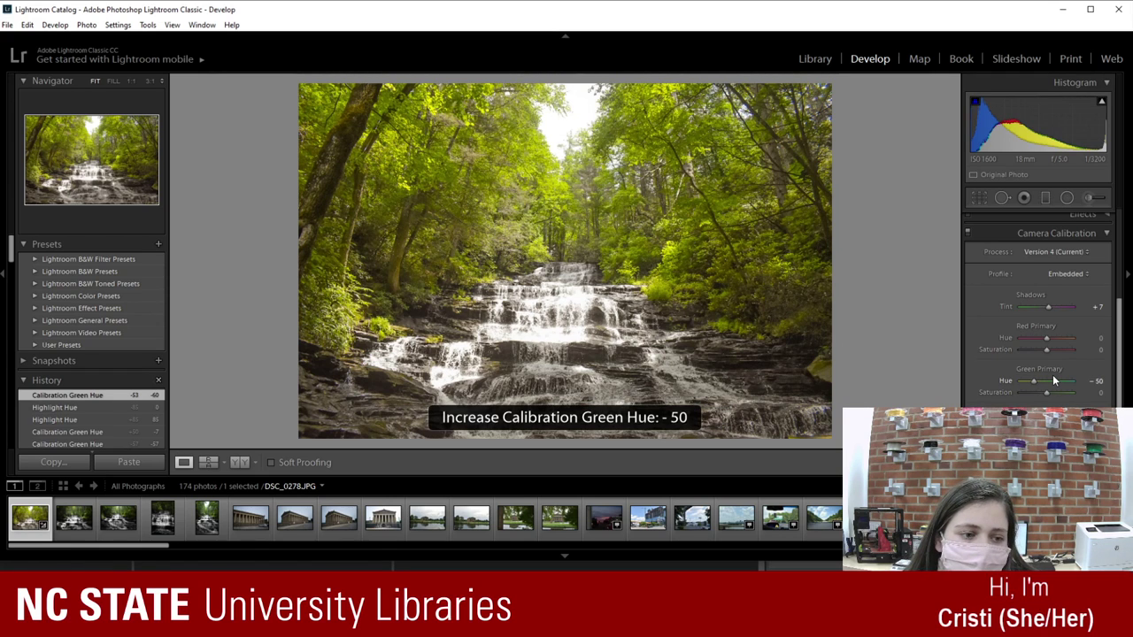
pyautogui.press('+')
pyautogui.press('+')
pyautogui.press('+')
pyautogui.press('+')
pyautogui.press('+')
pyautogui.press('+')
pyautogui.press('+')
pyautogui.press('+')
pyautogui.press('+')
pyautogui.press('+')
pyautogui.press('+')
pyautogui.press('+')
pyautogui.press('+')
pyautogui.press('+')
pyautogui.press('+')
pyautogui.press('+')
pyautogui.press('+')
pyautogui.press('+')
pyautogui.press('+')
pyautogui.press('+')
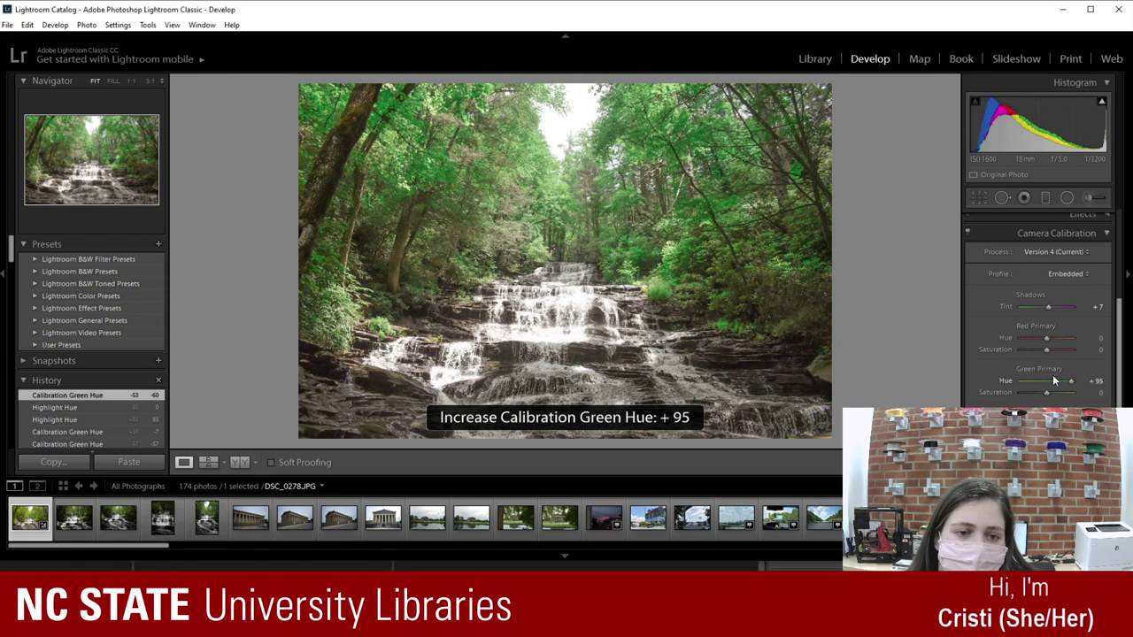
# Step: Lower the Green Primary calibration hue to -50
pyautogui.press('-')
pyautogui.press('-')
pyautogui.press('-')
pyautogui.press('-')
pyautogui.press('-')
pyautogui.press('-')
pyautogui.press('-')
pyautogui.press('-')
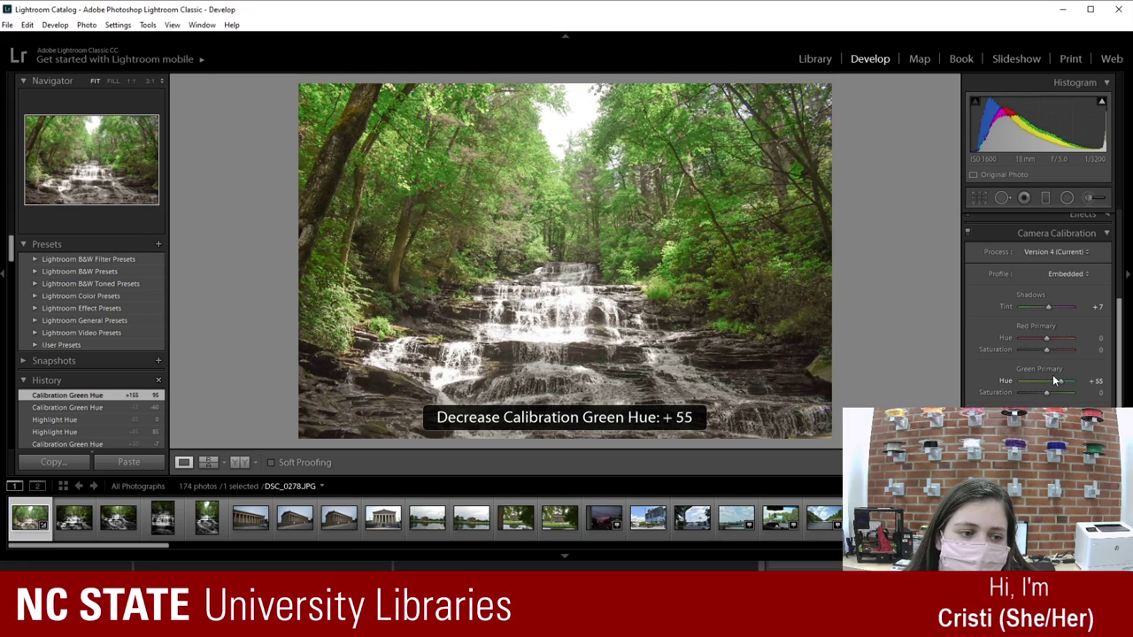
pyautogui.press('-')
pyautogui.press('-')
pyautogui.press('-')
pyautogui.press('-')
pyautogui.press('-')
pyautogui.press('-')
pyautogui.press('-')
pyautogui.press('-')
pyautogui.press('-')
pyautogui.press('-')
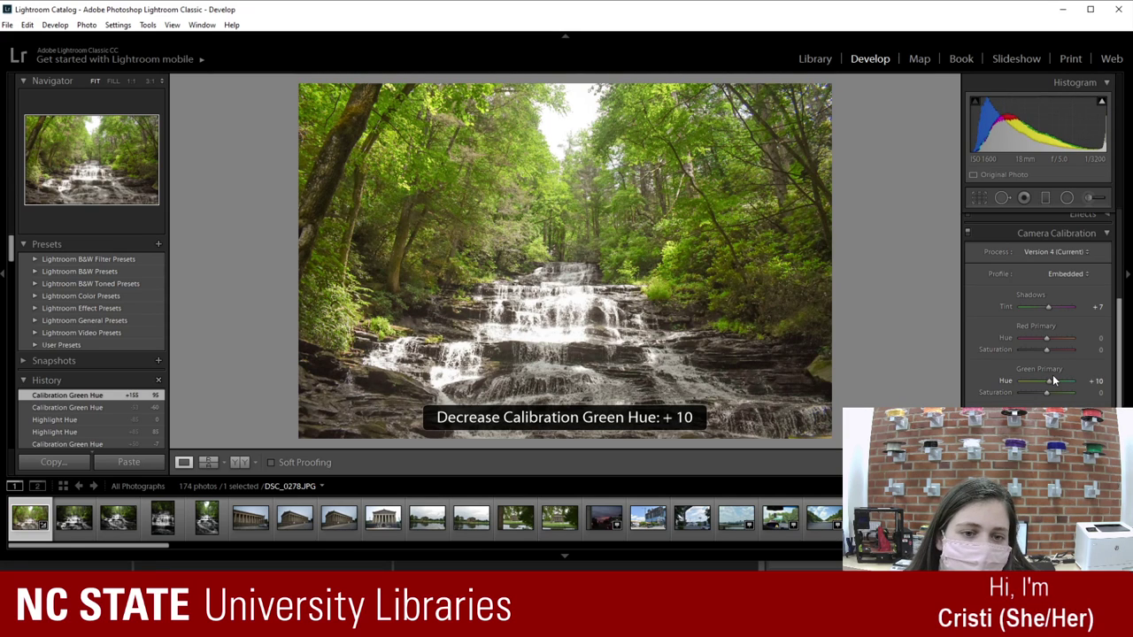
pyautogui.press('-')
pyautogui.press('-')
pyautogui.press('-')
pyautogui.press('-')
pyautogui.press('-')
pyautogui.press('-')
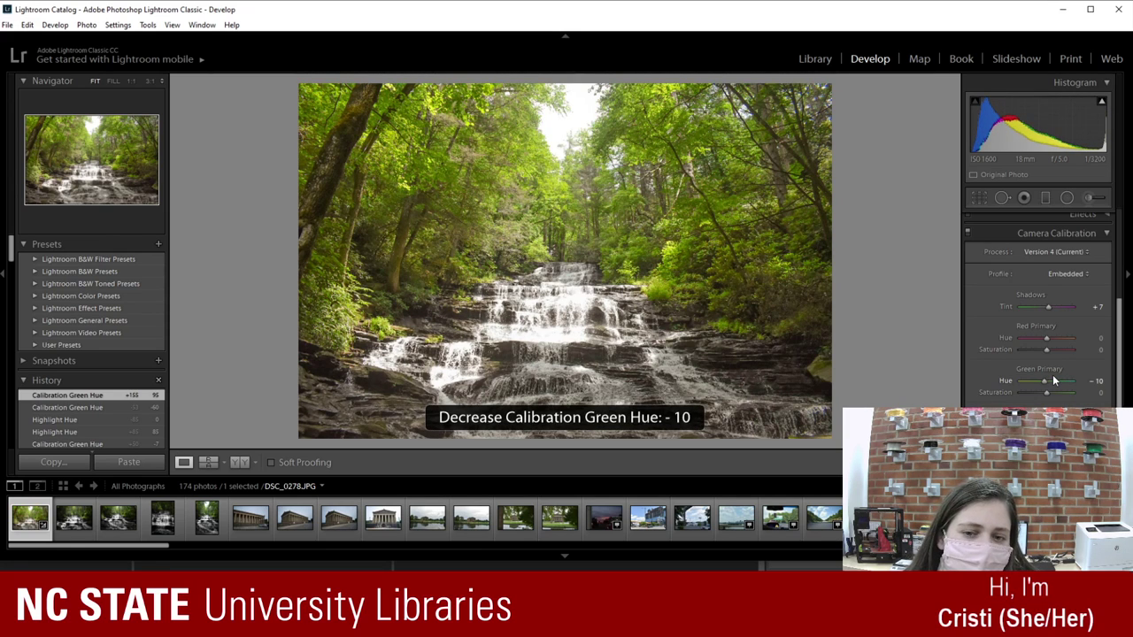
pyautogui.press('-')
pyautogui.press('-')
pyautogui.press('-')
pyautogui.press('-')
pyautogui.press('-')
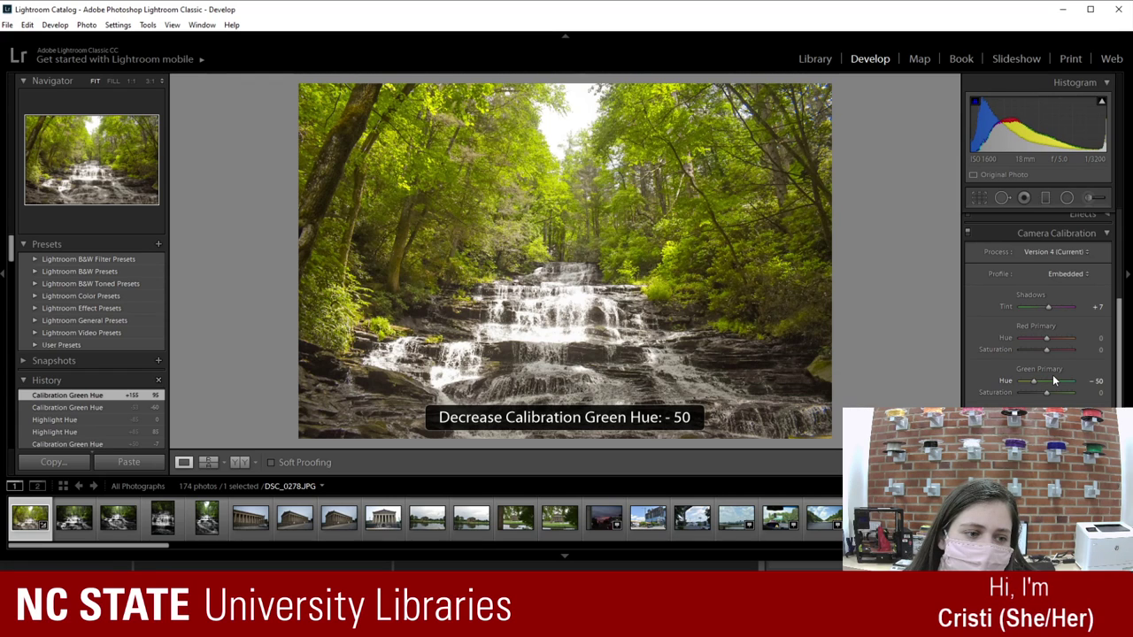
# Step: Raise the Green Primary calibration hue to +10
pyautogui.press('=')
pyautogui.press('=')
pyautogui.press('=')
pyautogui.press('=')
pyautogui.press('=')
pyautogui.press('=')
pyautogui.press('=')
pyautogui.press('=')
pyautogui.press('=')
pyautogui.press('=')
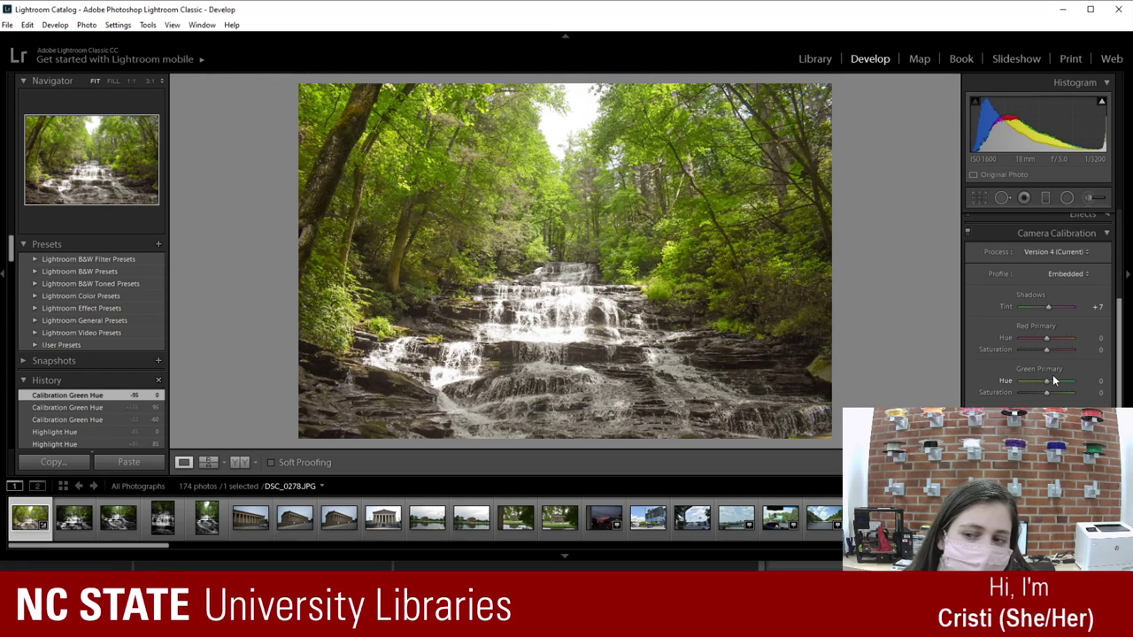
pyautogui.press('=')
pyautogui.press('=')
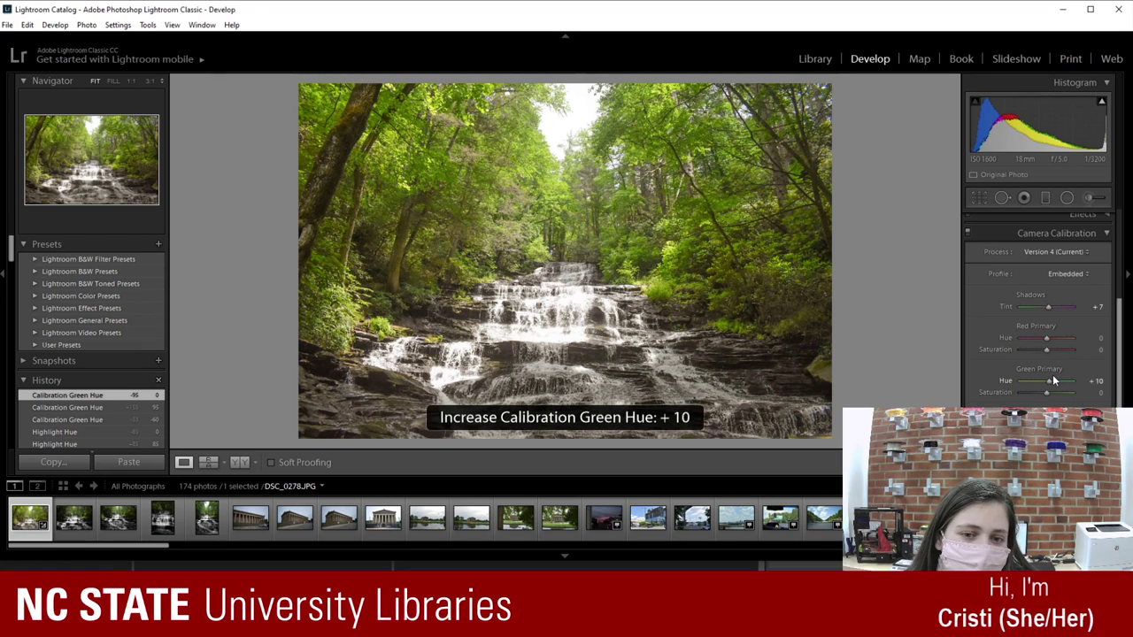
# Step: Set the Green Primary calibration hue to -15 and collapse the Camera Calibration settings
pyautogui.press('-')
pyautogui.press('-')
pyautogui.press('-')
pyautogui.press('-')
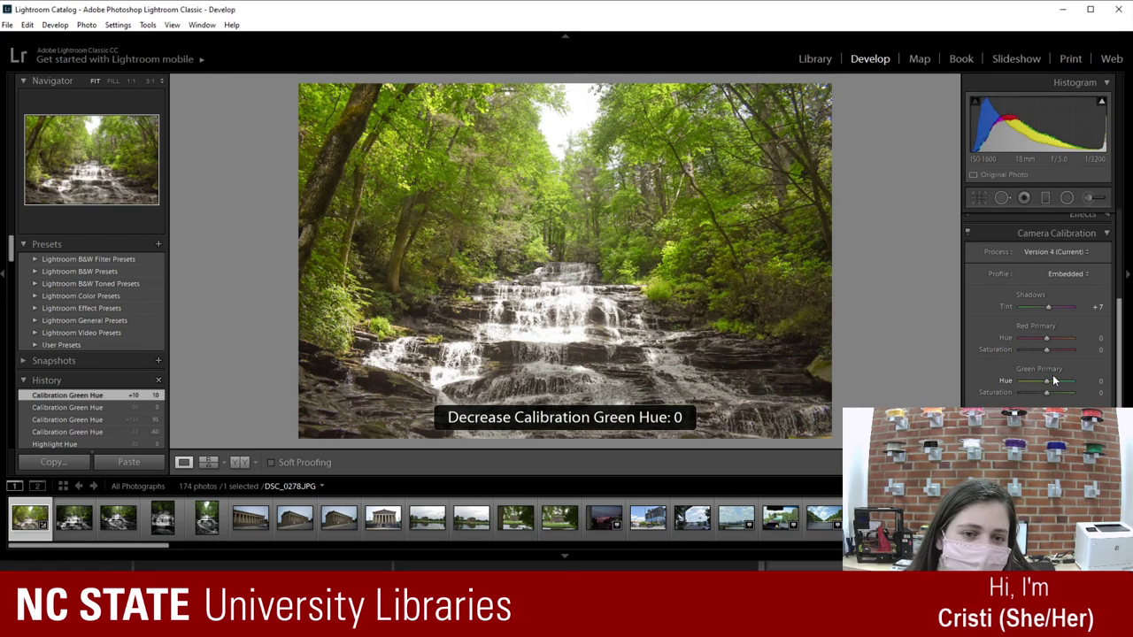
pyautogui.press('-')
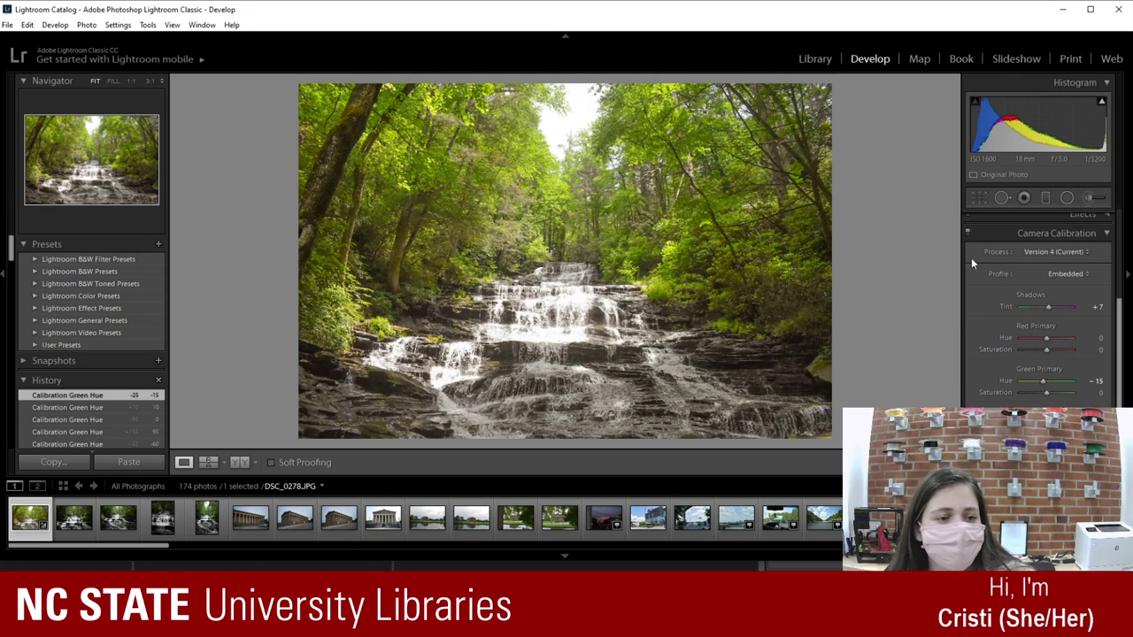
pyautogui.click(1076, 234)
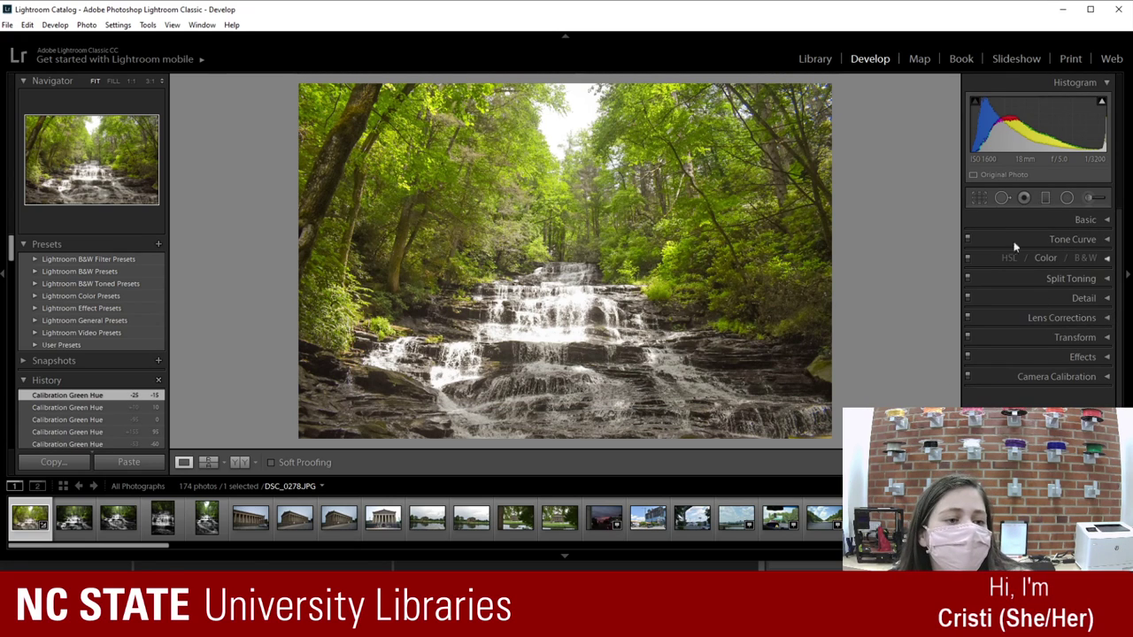
# Step: Inspect the foliage to the right of the waterfall at 3:1 magnification, then return to the full photo
pyautogui.click(773, 263)
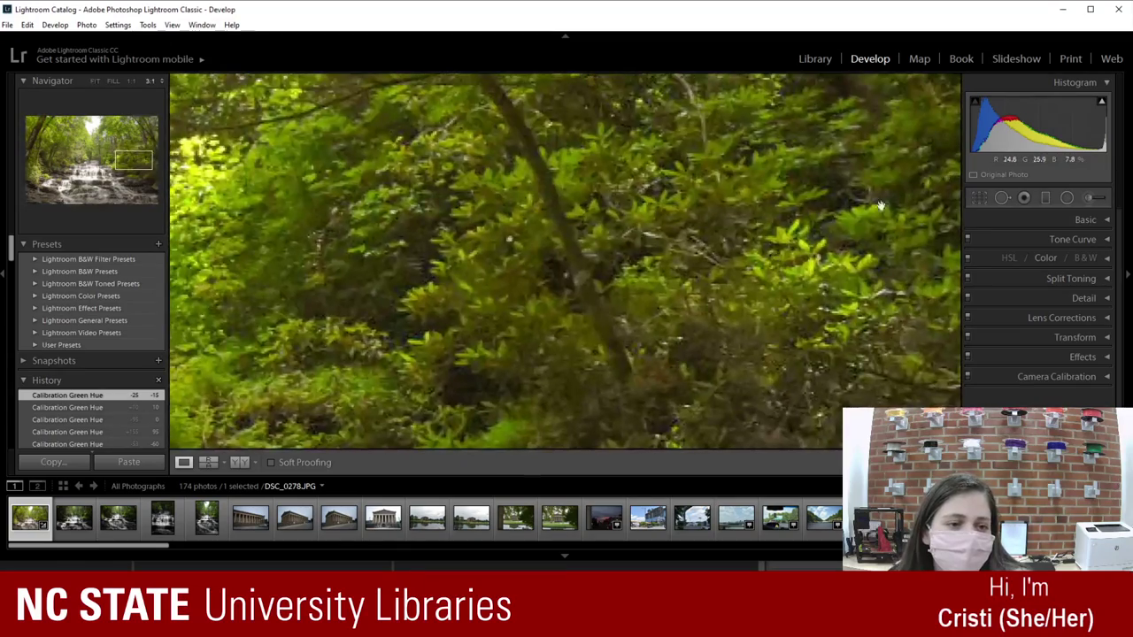
pyautogui.click(798, 241)
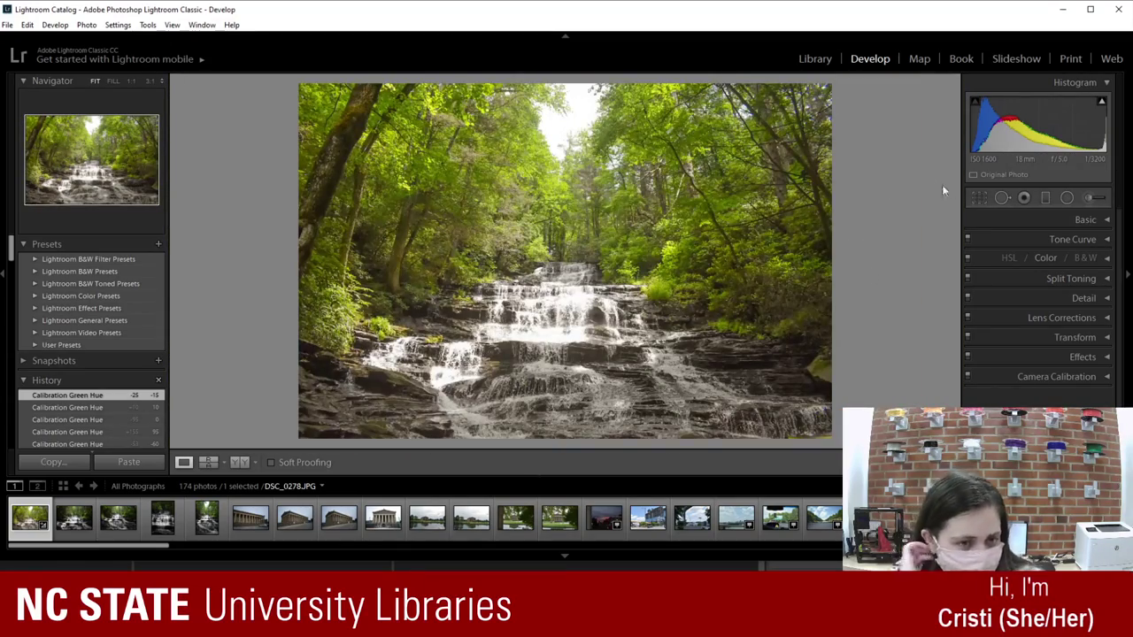
pyautogui.click(1062, 240)
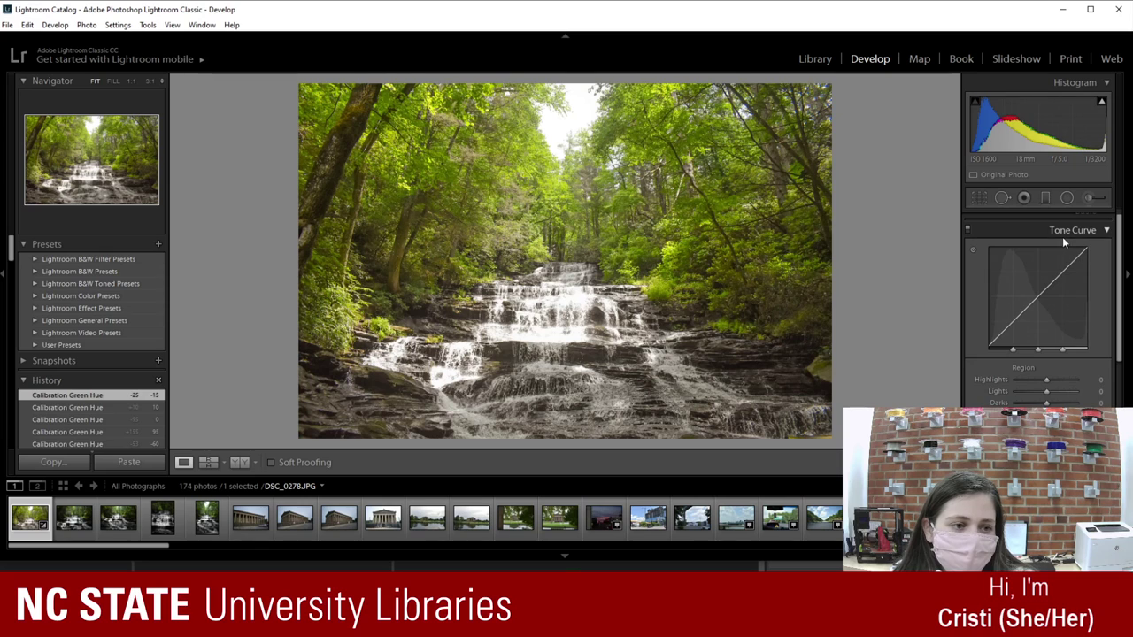
pyautogui.click(1064, 234)
# Step: Compare white balance temperatures of -5 and 0 on the waterfall photo, keep 0, and collapse the Basic settings
pyautogui.click(1068, 219)
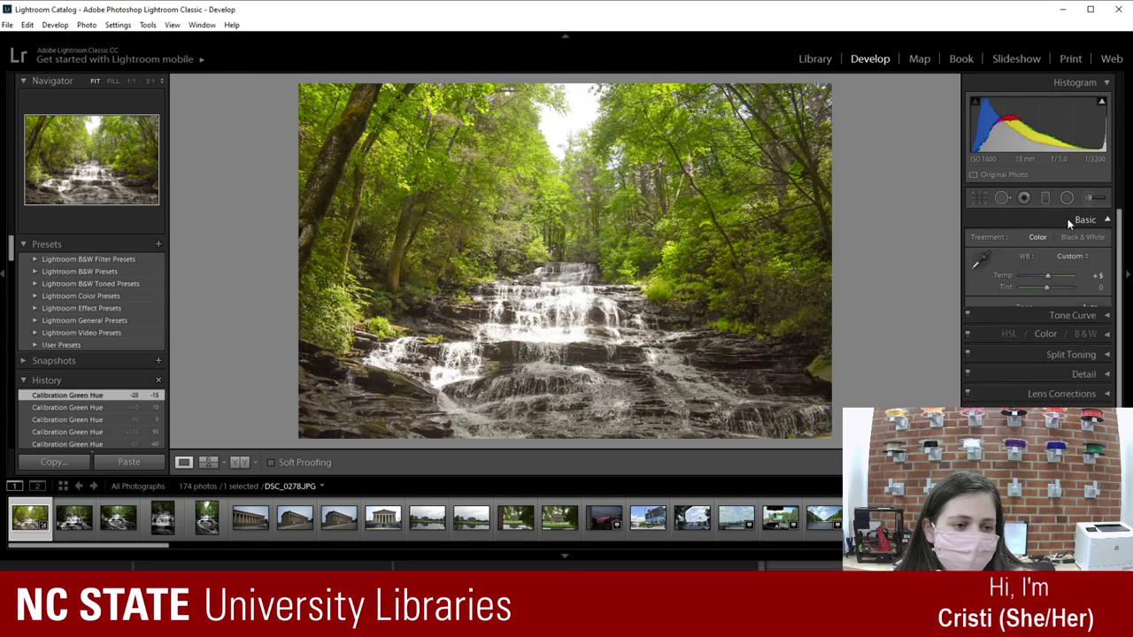
pyautogui.click(1005, 274)
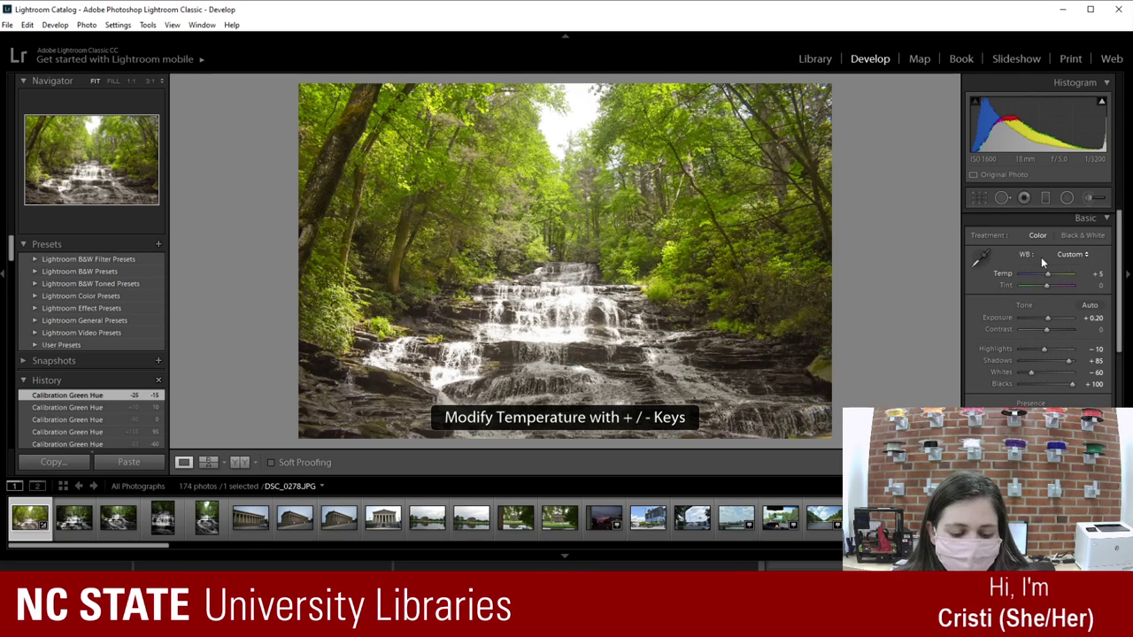
pyautogui.press('-')
pyautogui.press('-')
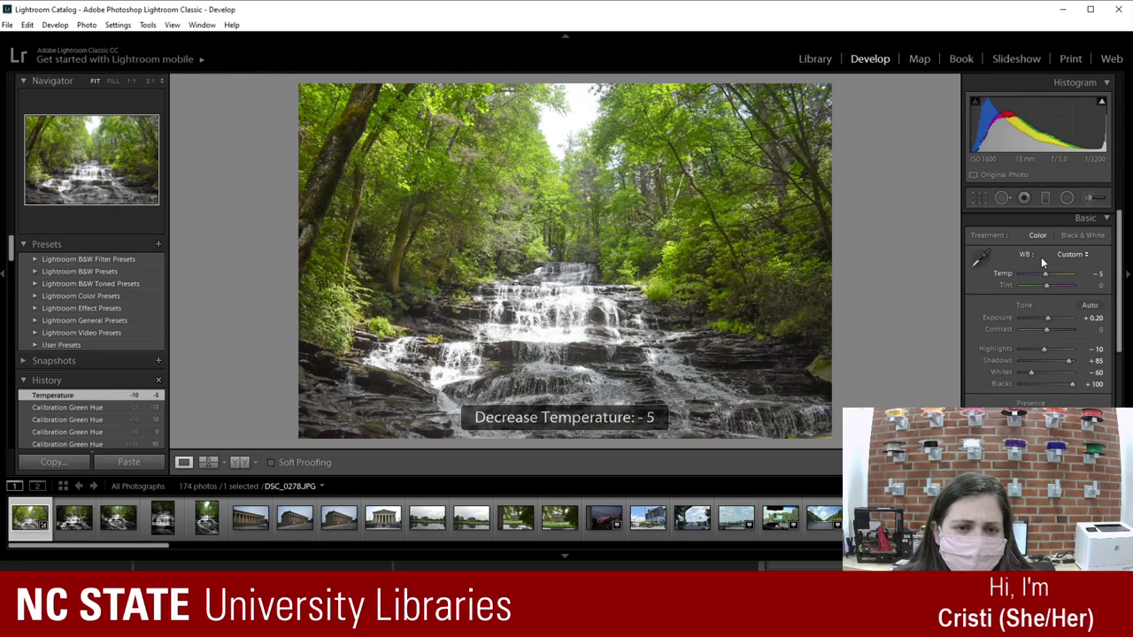
pyautogui.press('+')
pyautogui.press('-')
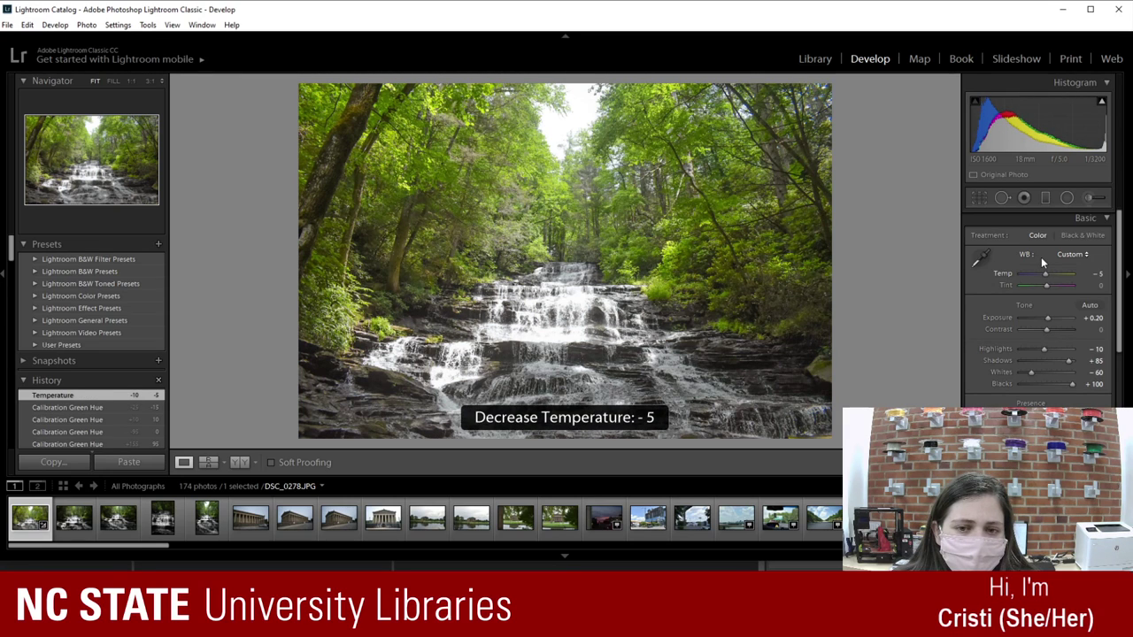
pyautogui.press('+')
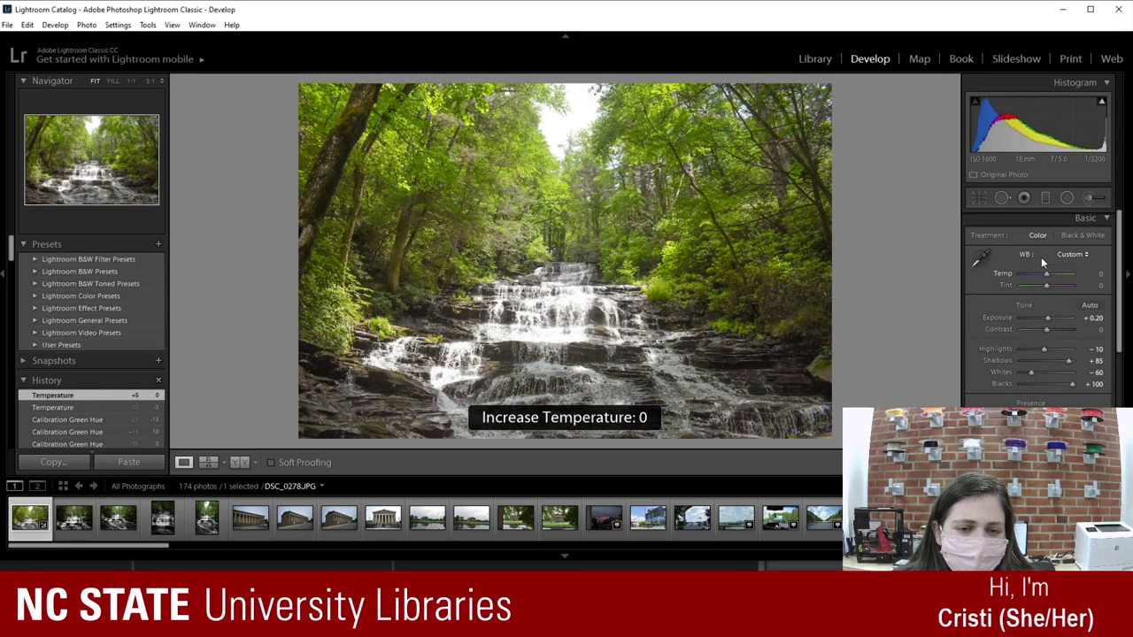
pyautogui.press('-')
pyautogui.press('+')
pyautogui.press('-')
pyautogui.press('+')
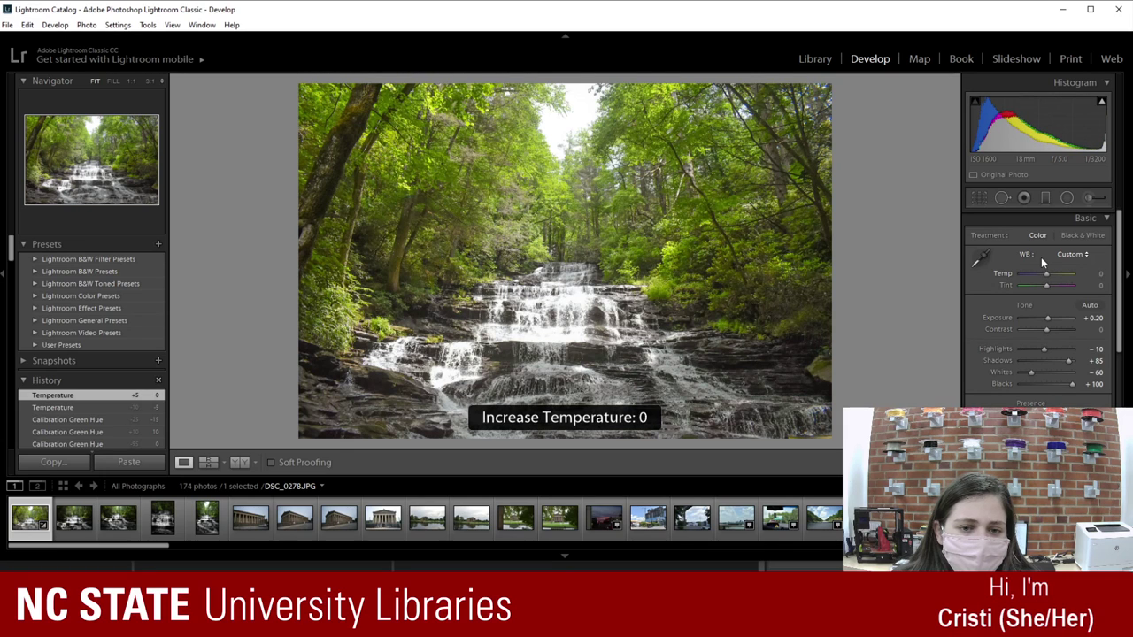
pyautogui.press('-')
pyautogui.press('+')
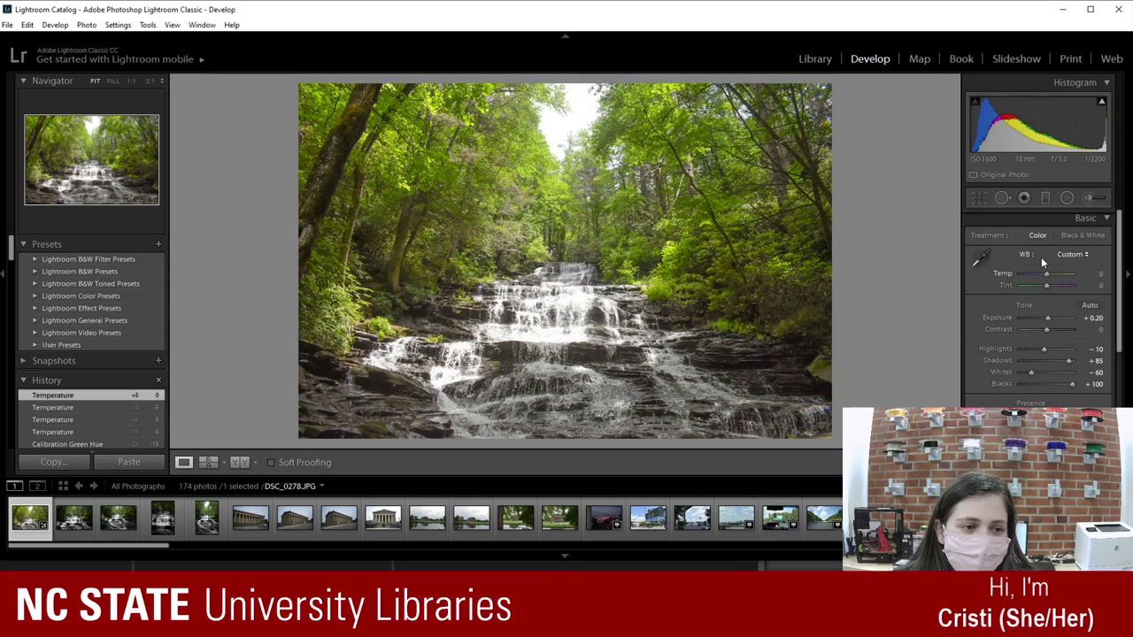
pyautogui.press('-')
pyautogui.press('+')
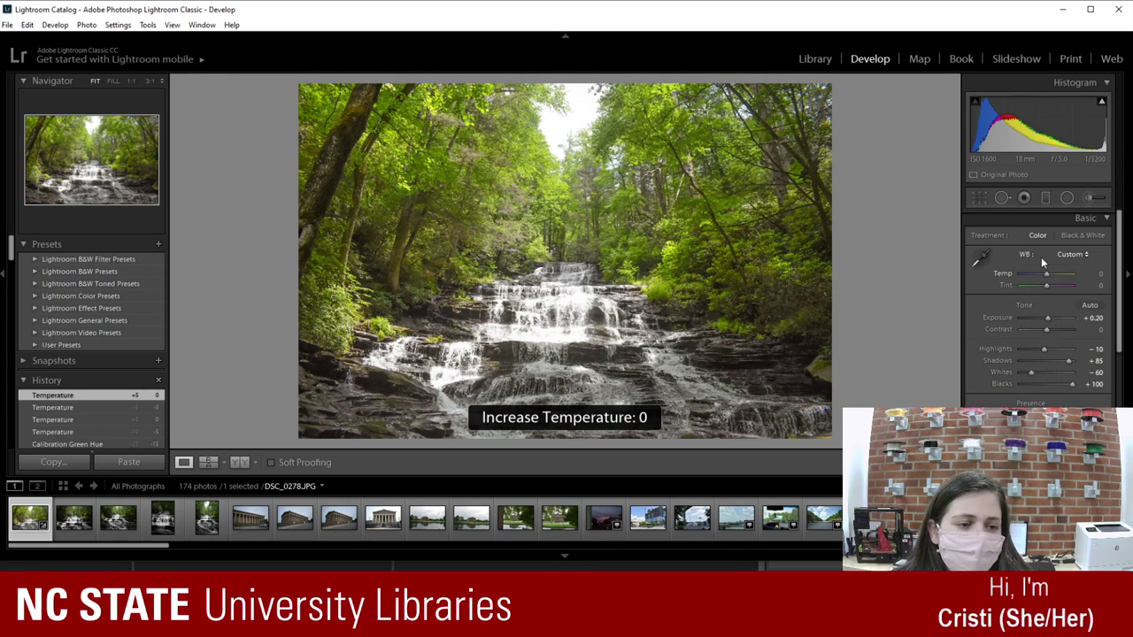
pyautogui.click(1102, 220)
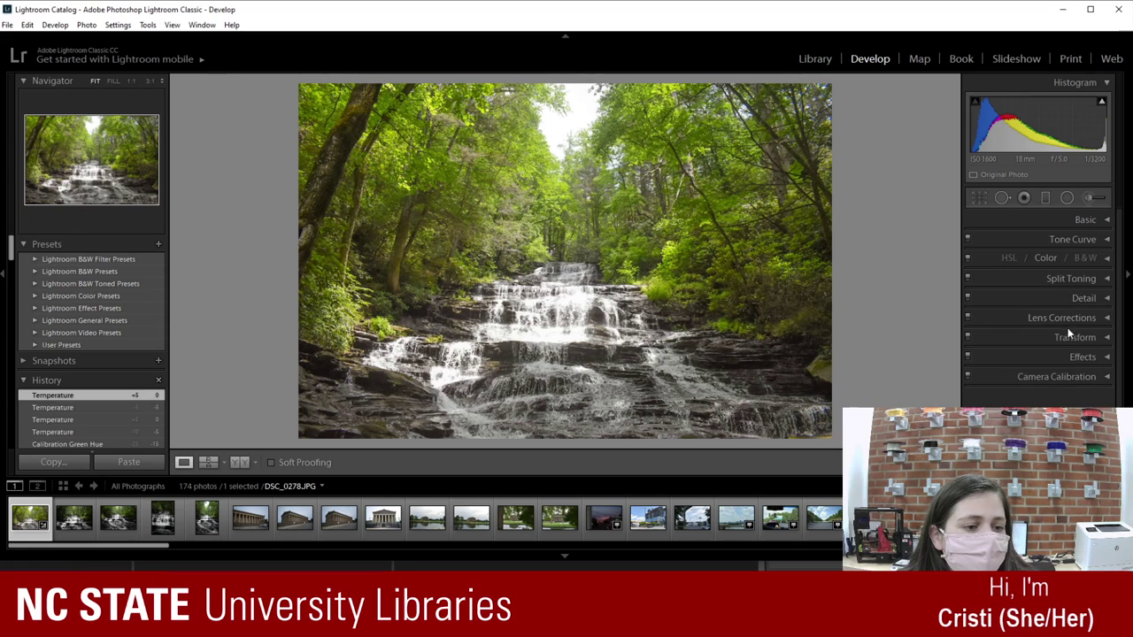
# Step: Lower the green saturation in the Color adjustments to -26 and collapse the Color settings
pyautogui.click(1040, 256)
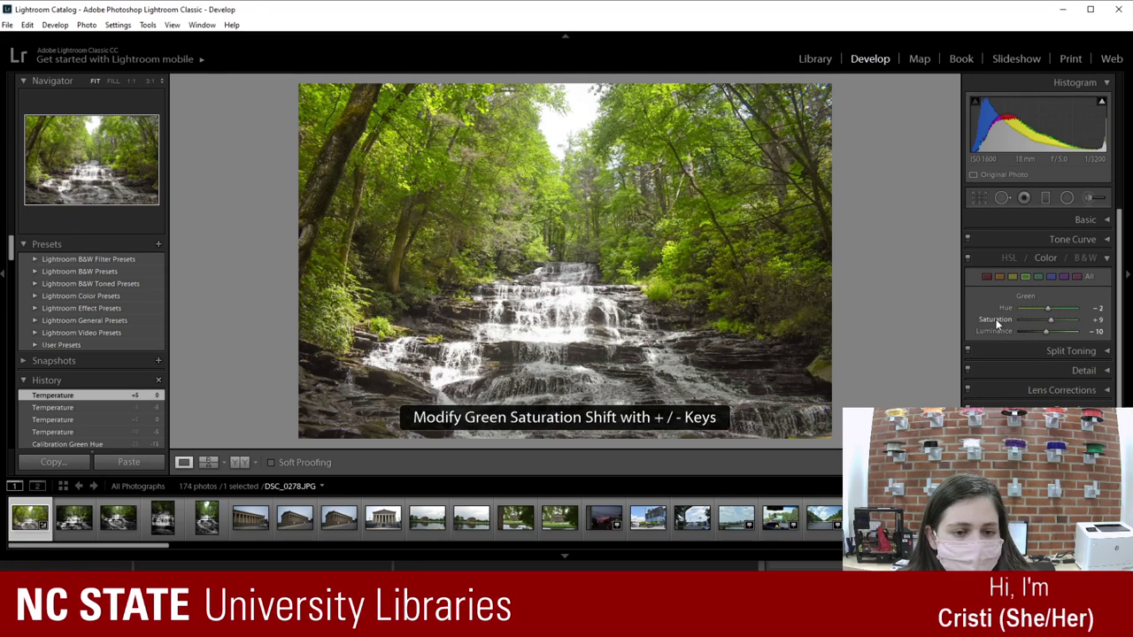
pyautogui.press('-')
pyautogui.press('-')
pyautogui.press('-')
pyautogui.press('-')
pyautogui.press('-')
pyautogui.press('-')
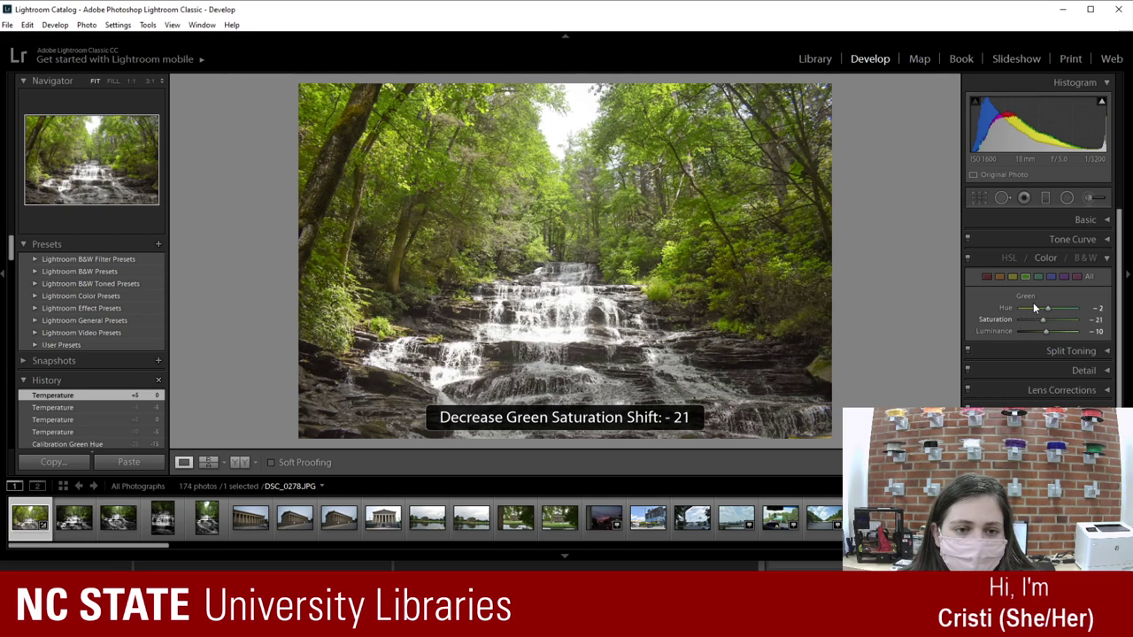
pyautogui.press('-')
pyautogui.press('-')
pyautogui.press('-')
pyautogui.press('+')
pyautogui.press('+')
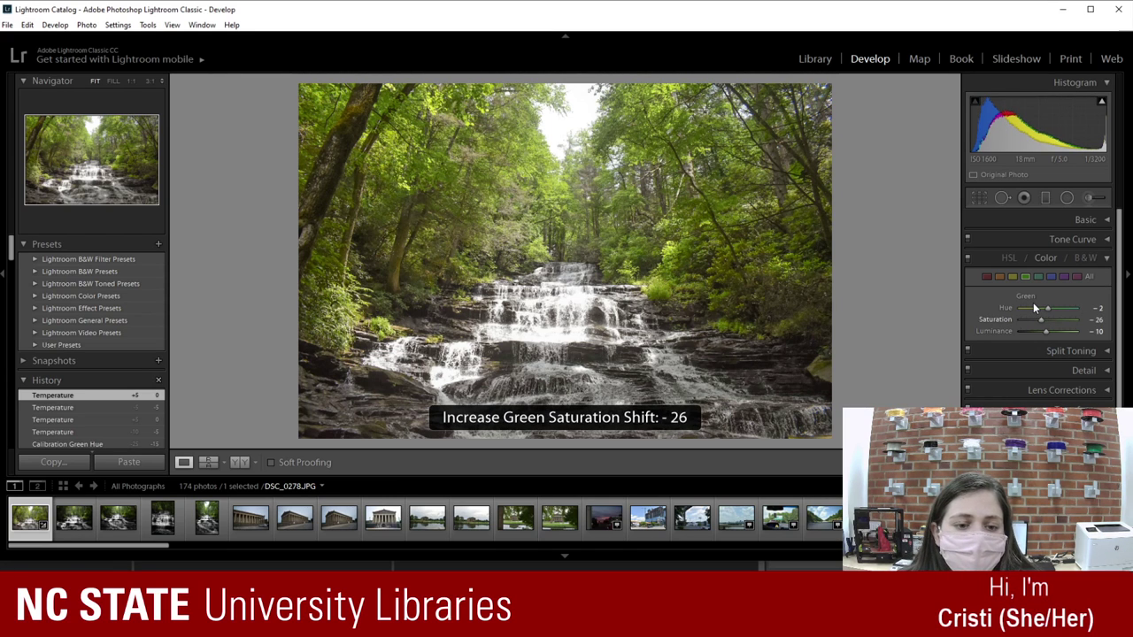
pyautogui.press('+')
pyautogui.press('-')
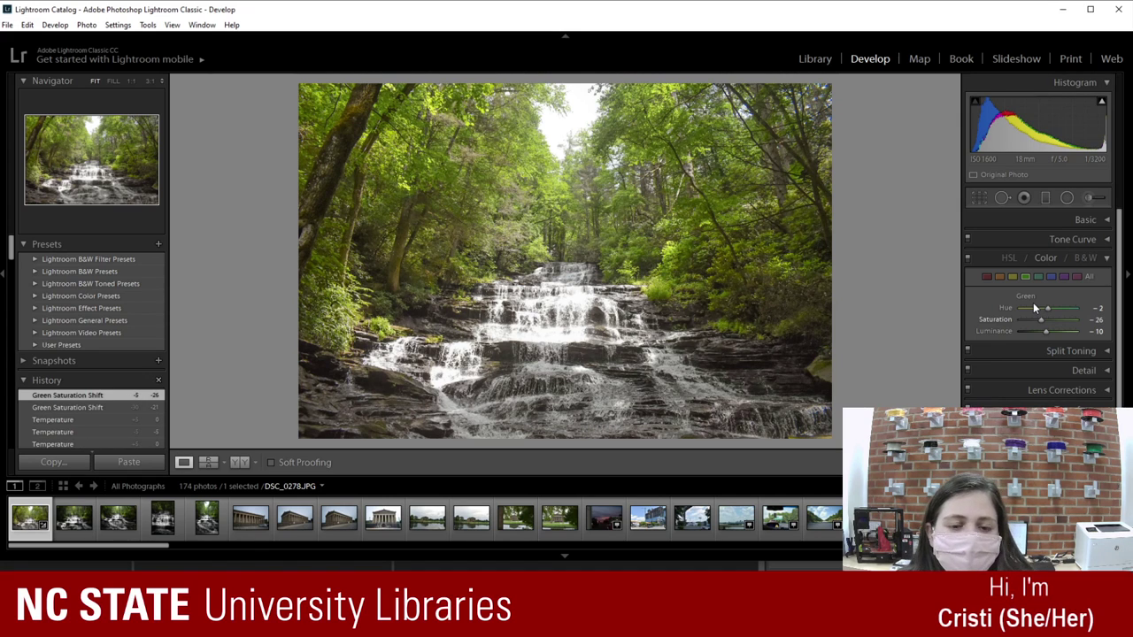
pyautogui.click(1098, 259)
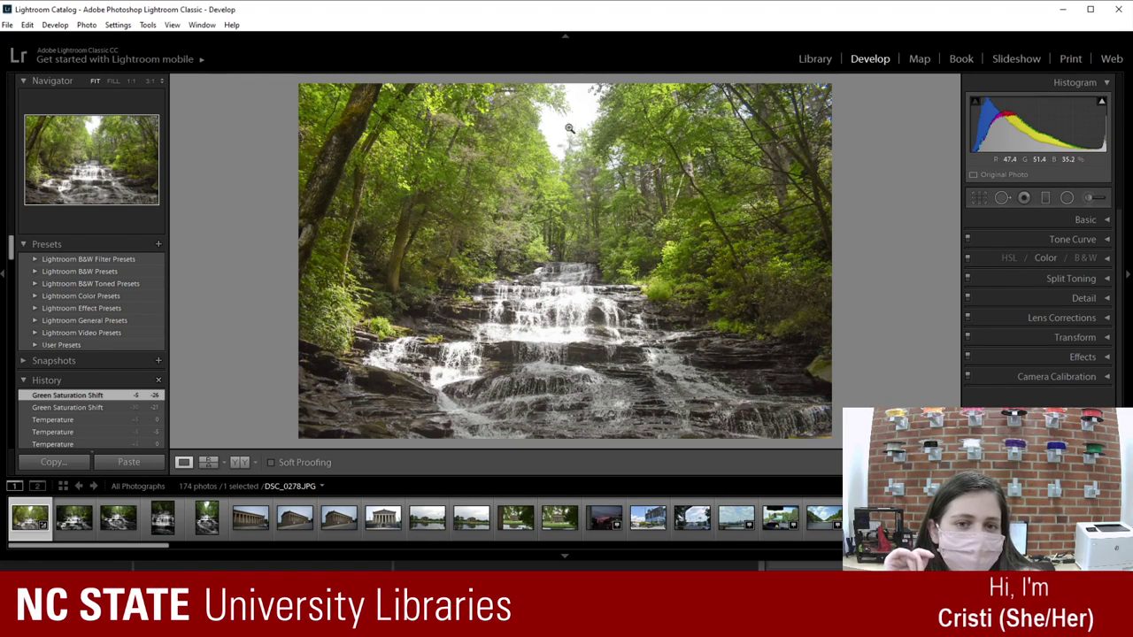
# Step: Check the bright sky at 3:1 magnification, then add a graduated filter from the photo's upper edge down to just above the waterfall
pyautogui.click(570, 100)
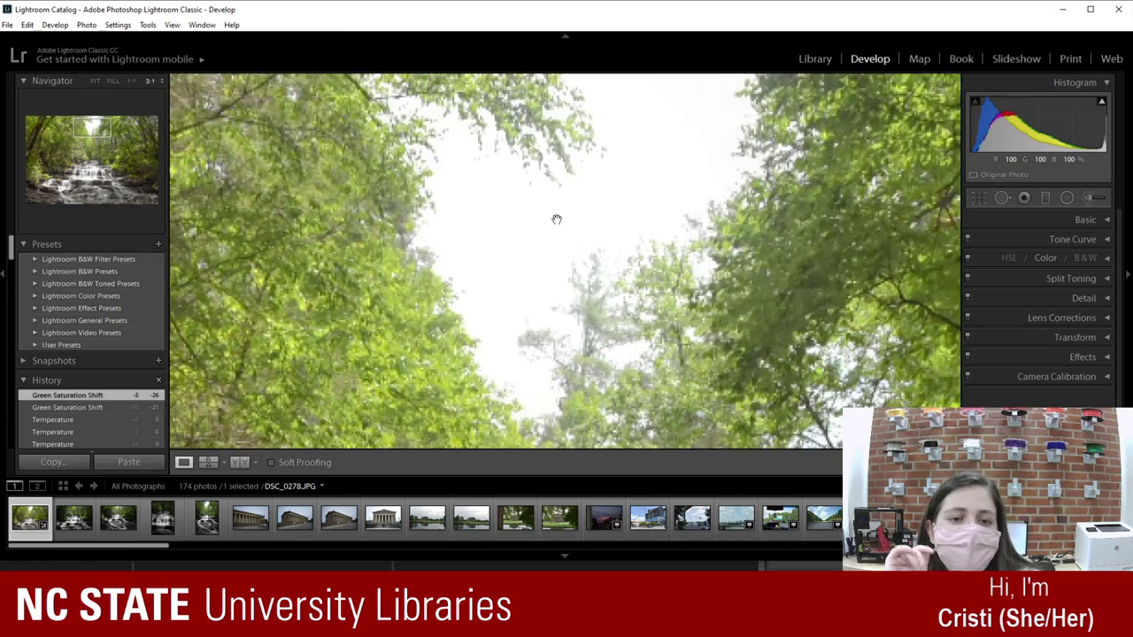
pyautogui.click(560, 225)
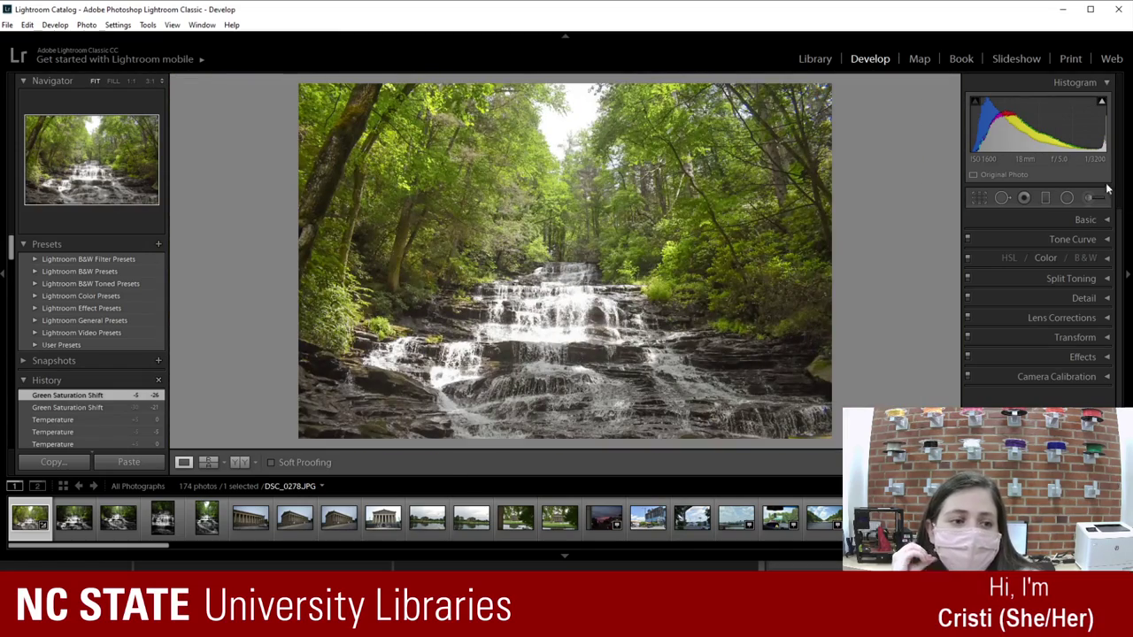
pyautogui.click(1047, 199)
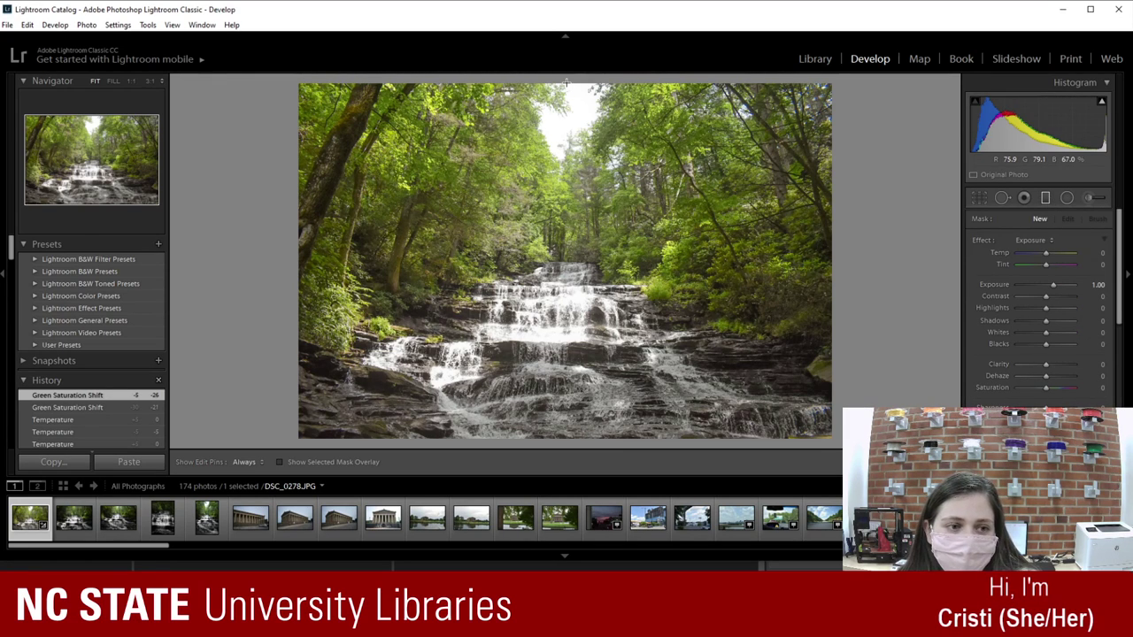
pyautogui.moveTo(565, 83); pyautogui.dragTo(566, 245)
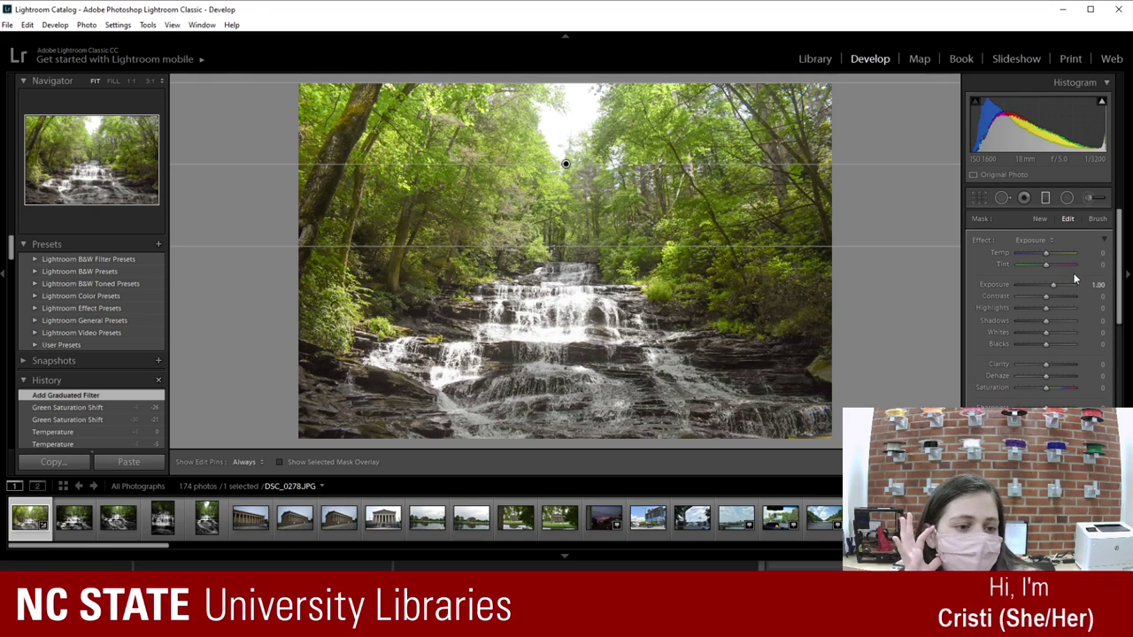
# Step: Set the graduated filter's whites to -26 and its exposure to -0.87
pyautogui.click(1027, 334)
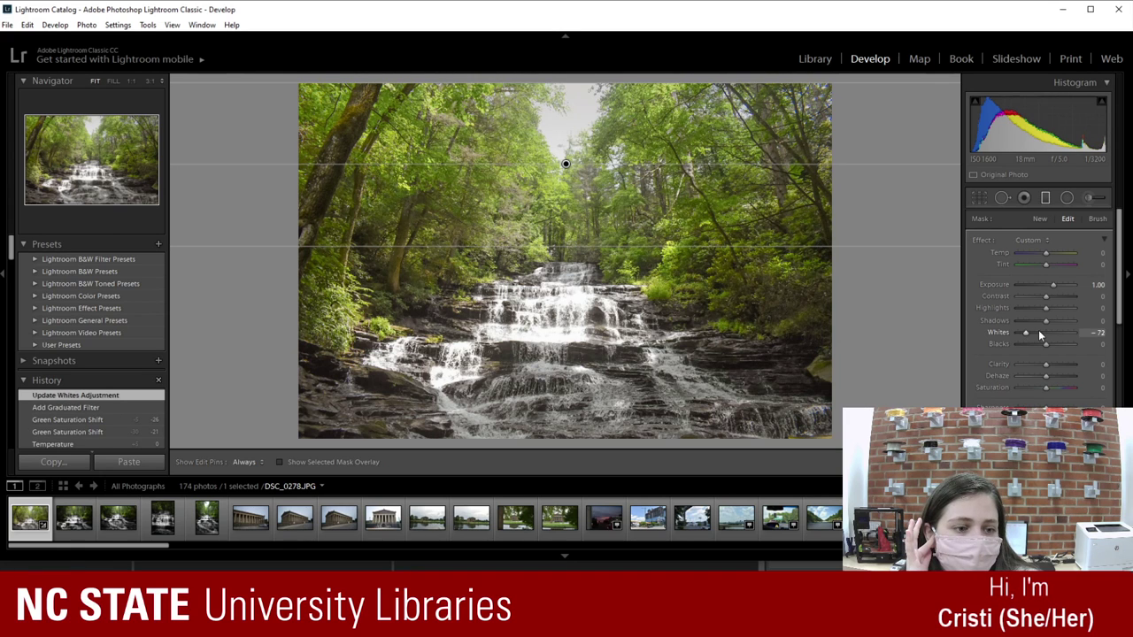
pyautogui.click(1039, 332)
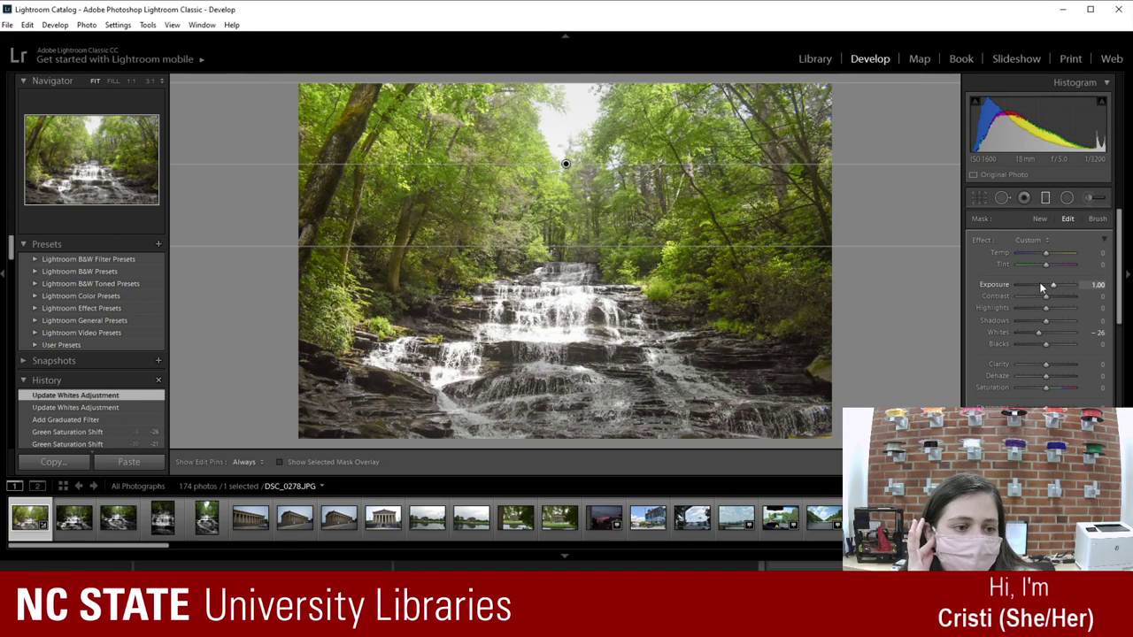
pyautogui.moveTo(1041, 288); pyautogui.dragTo(1022, 285)
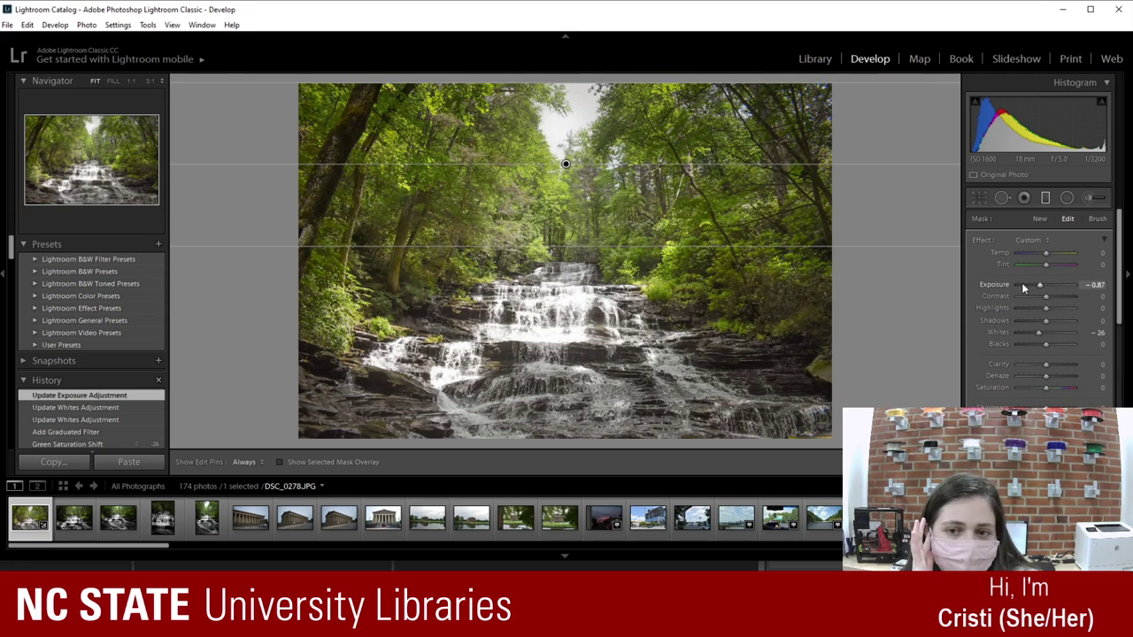
# Step: Raise the green saturation shift to +59, then lower it to -6
pyautogui.press('=')
pyautogui.press('=')
pyautogui.press('=')
pyautogui.press('=')
pyautogui.press('=')
pyautogui.press('=')
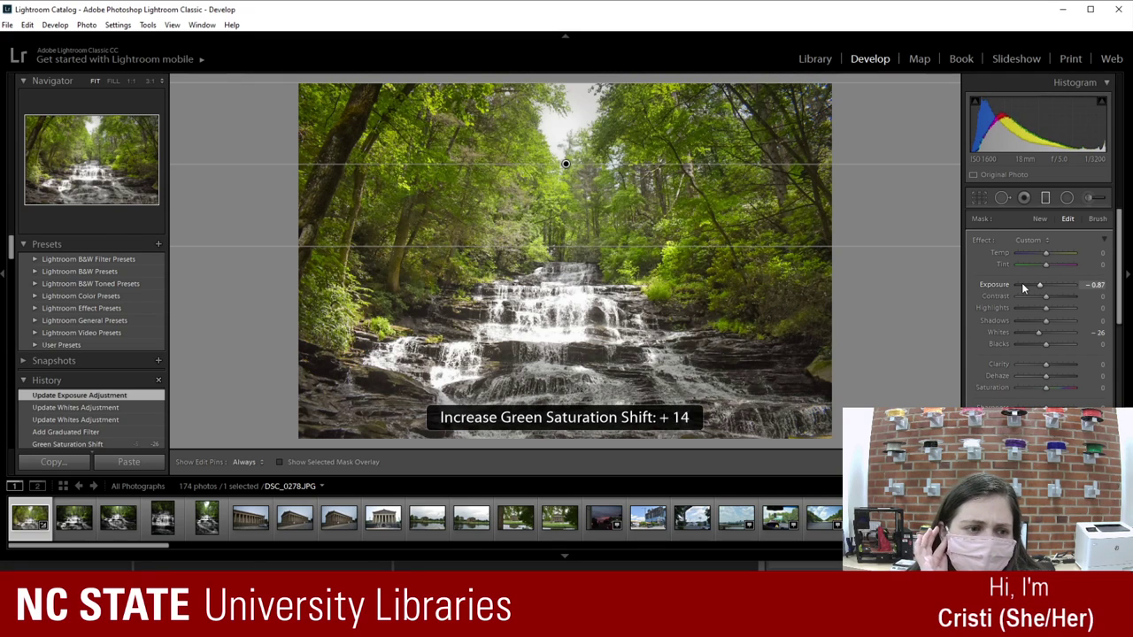
pyautogui.press('=')
pyautogui.press('=')
pyautogui.press('=')
pyautogui.press('=')
pyautogui.press('=')
pyautogui.press('=')
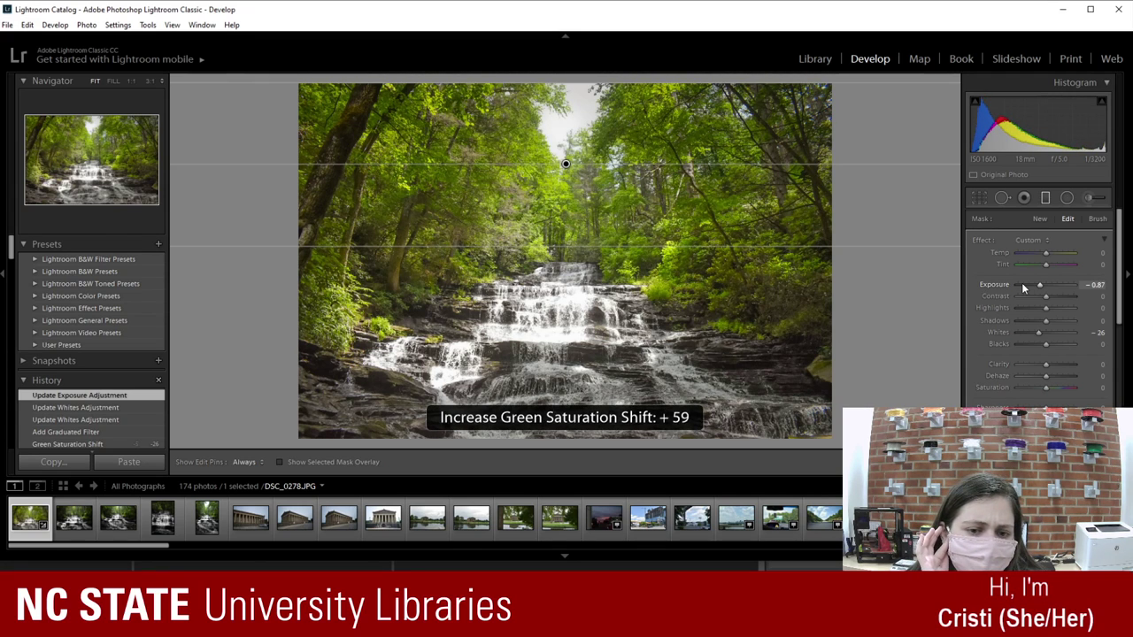
pyautogui.press('-')
pyautogui.press('-')
pyautogui.press('-')
pyautogui.press('-')
pyautogui.press('-')
pyautogui.press('-')
pyautogui.press('-')
pyautogui.press('-')
pyautogui.press('-')
pyautogui.press('-')
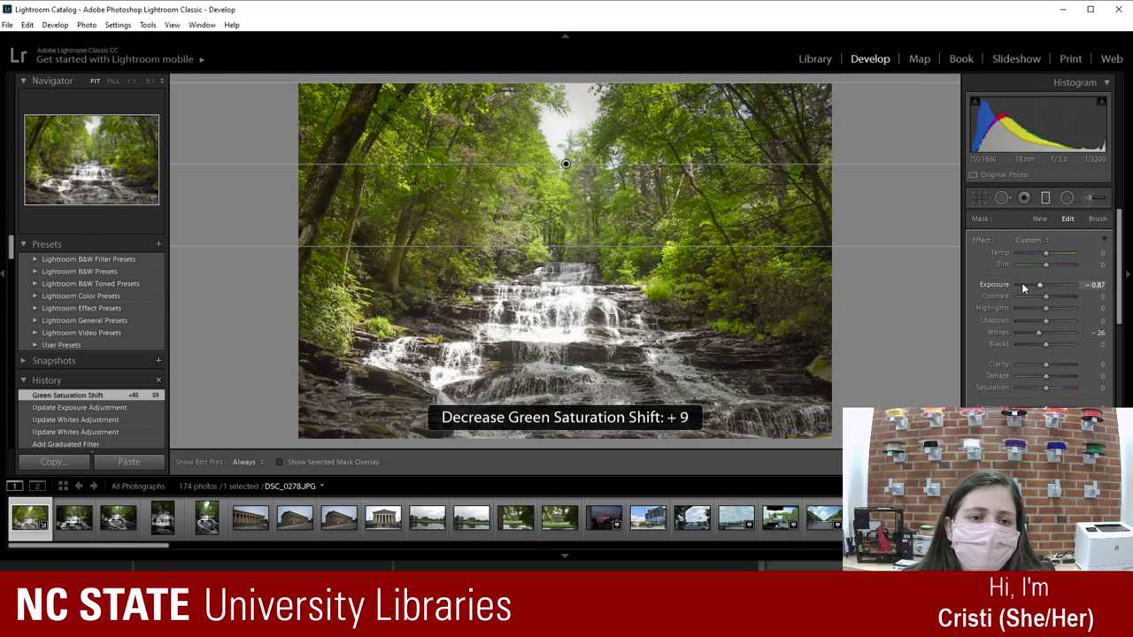
pyautogui.press('-')
pyautogui.press('-')
pyautogui.press('-')
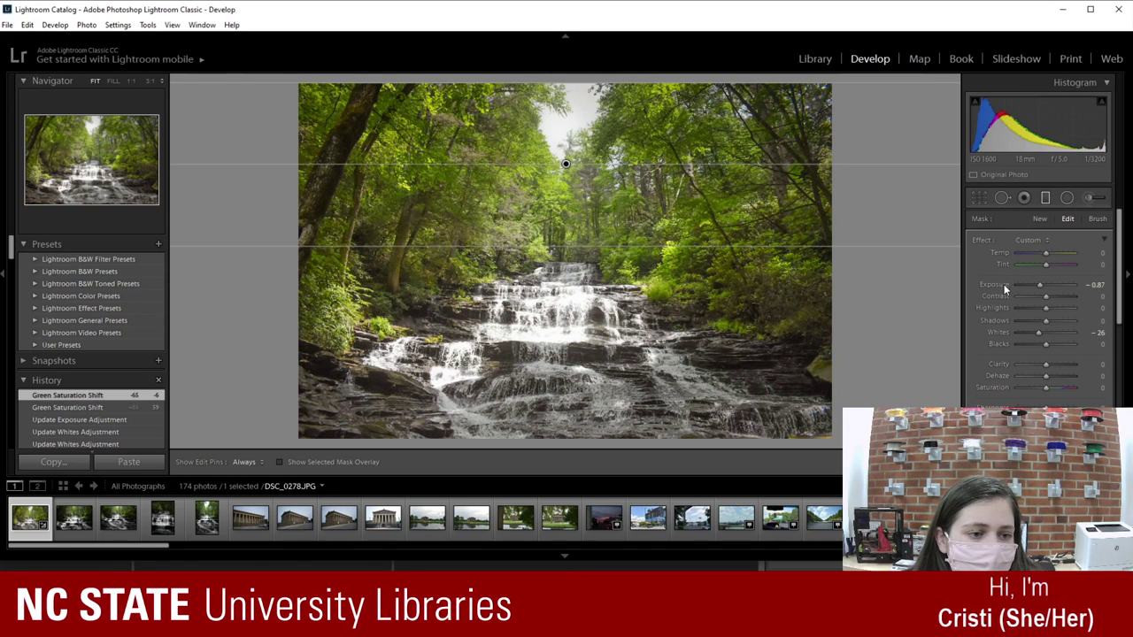
# Step: Try an exposure of 2.17 on the graduated filter, then set it to 0.00
pyautogui.click(1061, 285)
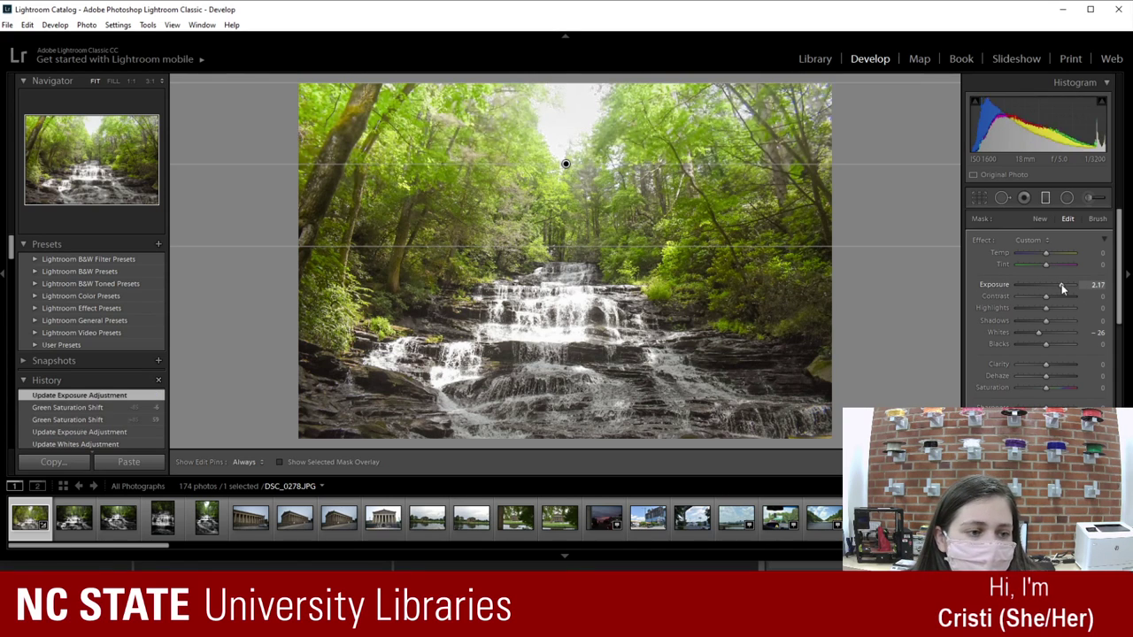
pyautogui.moveTo(1062, 284)
pyautogui.mouseDown()
pyautogui.moveTo(1003, 287)
pyautogui.moveTo(1074, 284)
pyautogui.moveTo(1045, 291)
pyautogui.mouseUp()
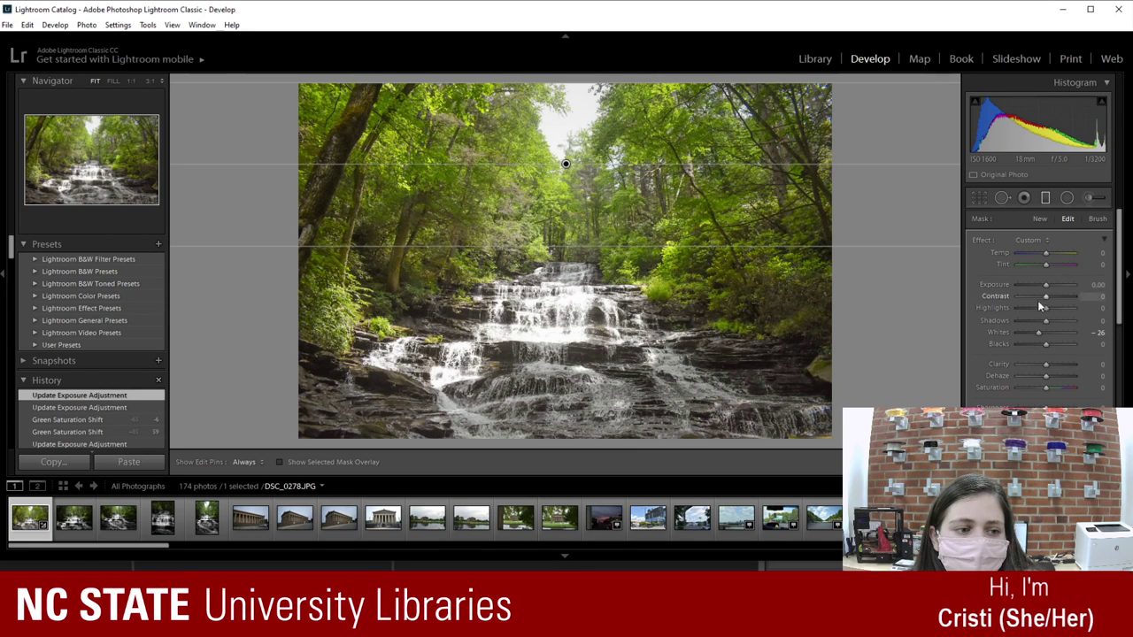
# Step: Lower the green saturation shift to -36 for comparison, then set it to -16
pyautogui.press('=')
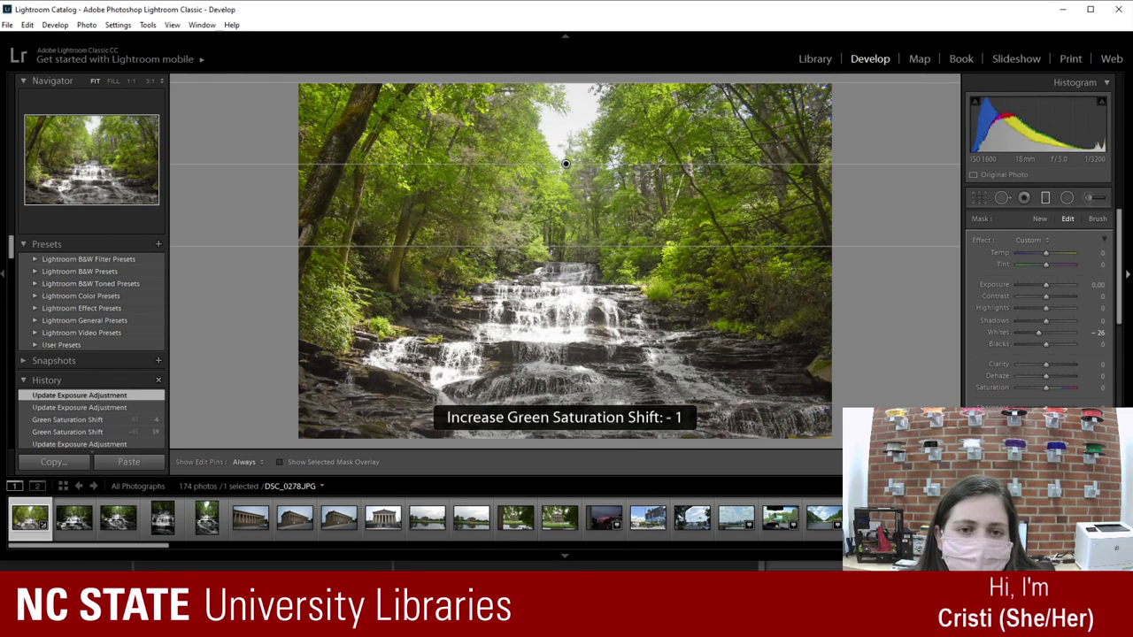
pyautogui.hotkey('shift', '-')
pyautogui.hotkey('shift', '-')
pyautogui.hotkey('shift', '-')
pyautogui.hotkey('shift', '-')
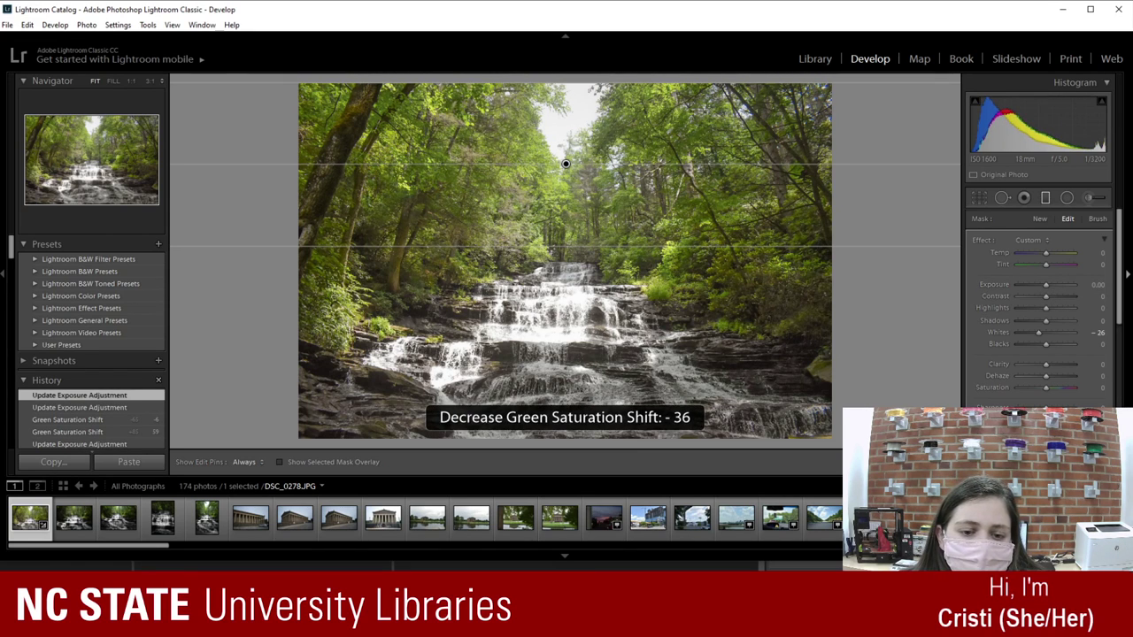
pyautogui.hotkey('shift', '=')
pyautogui.hotkey('shift', '=')
pyautogui.hotkey('shift', '=')
pyautogui.hotkey('shift', '=')
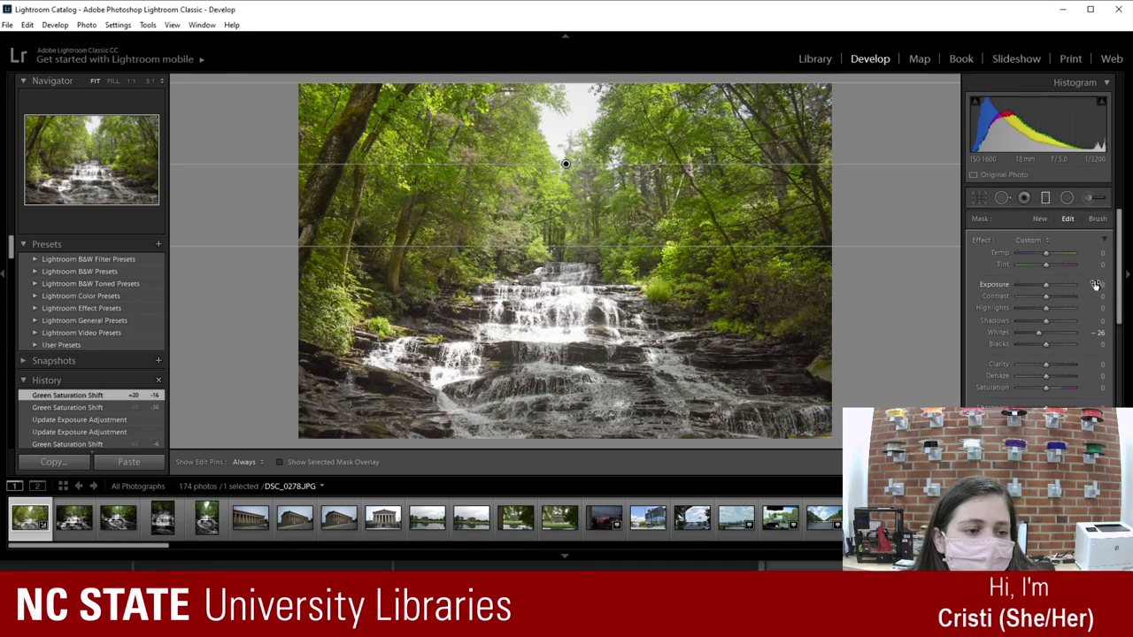
# Step: Set both the temperature and the tint of the graduated filter to 11
pyautogui.click(1044, 256)
pyautogui.moveTo(1044, 257); pyautogui.dragTo(1055, 256)
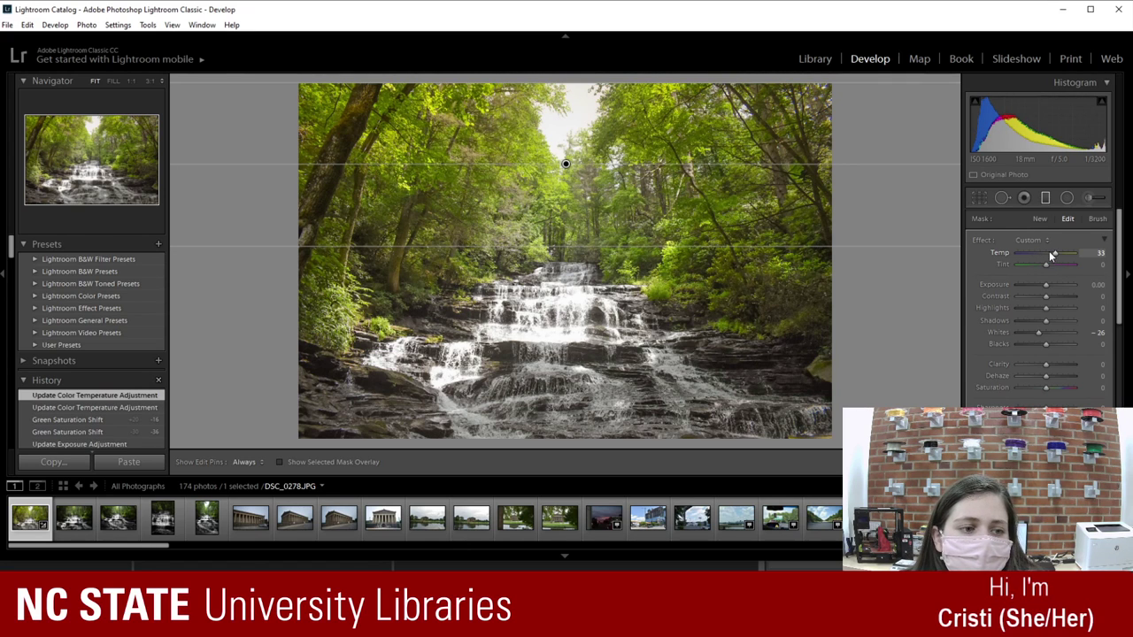
pyautogui.moveTo(1052, 255)
pyautogui.mouseDown()
pyautogui.moveTo(1037, 265)
pyautogui.moveTo(1049, 265)
pyautogui.mouseUp()
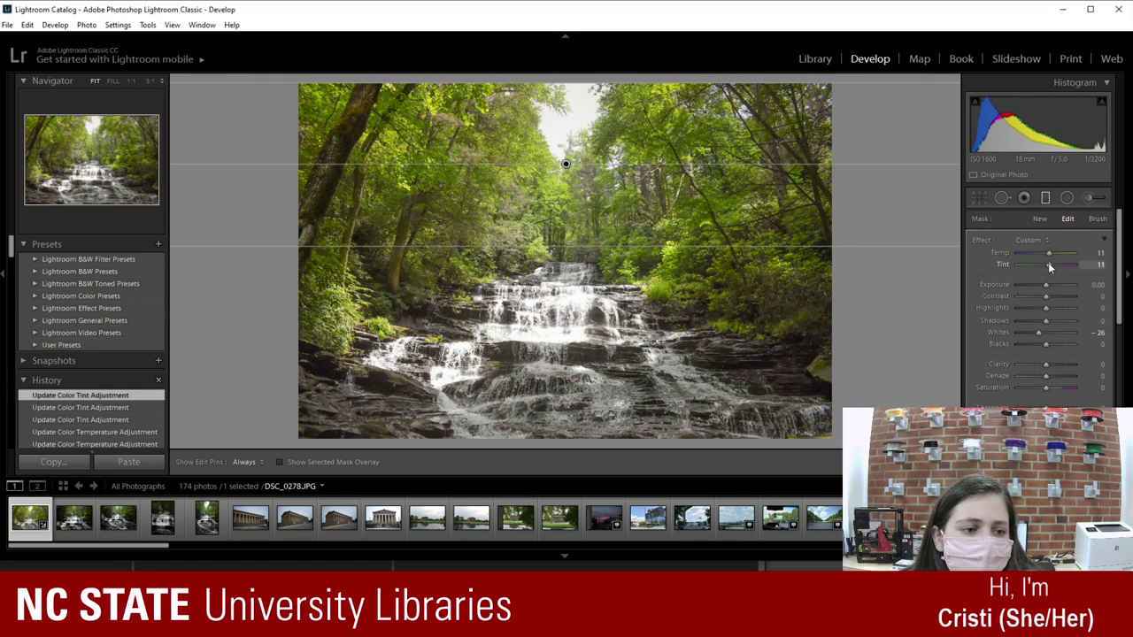
# Step: Set the graduated filter's shadows to -13, whites to -2 and blacks to -20
pyautogui.moveTo(1046, 321)
pyautogui.mouseDown()
pyautogui.moveTo(1025, 321)
pyautogui.moveTo(1063, 322)
pyautogui.mouseUp()
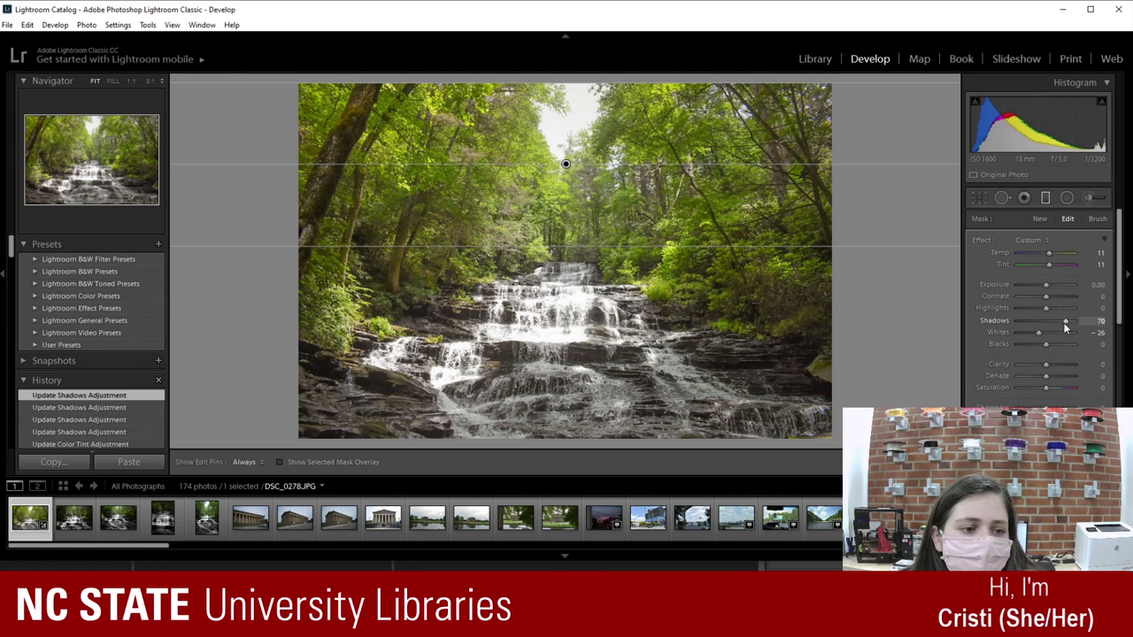
pyautogui.click(1047, 321)
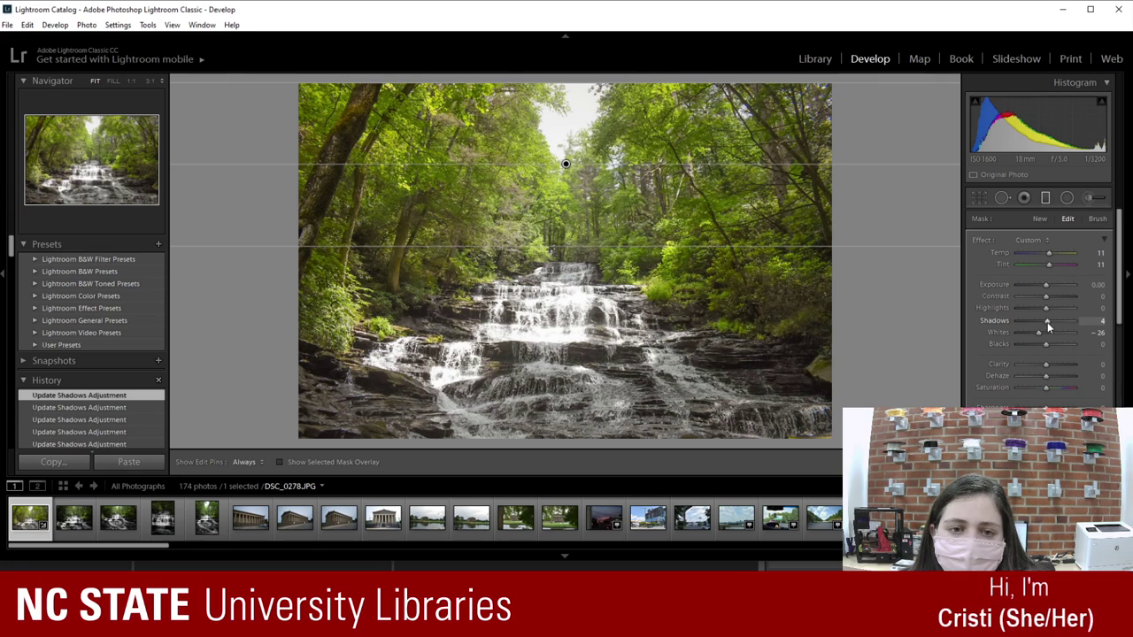
pyautogui.moveTo(1048, 322); pyautogui.dragTo(1042, 348)
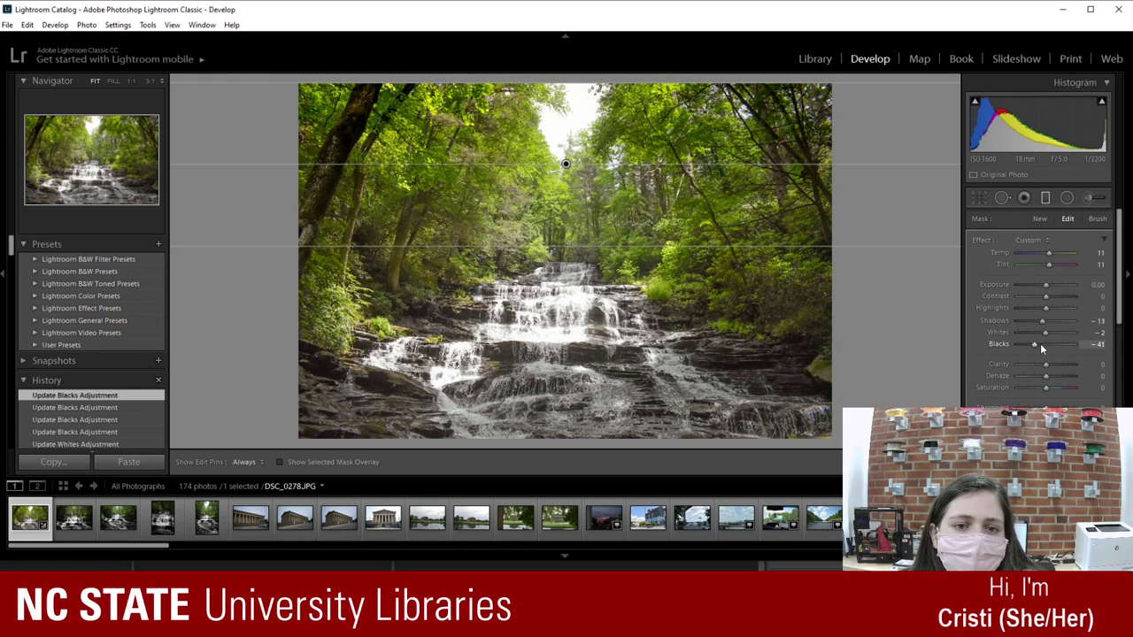
pyautogui.click(1041, 349)
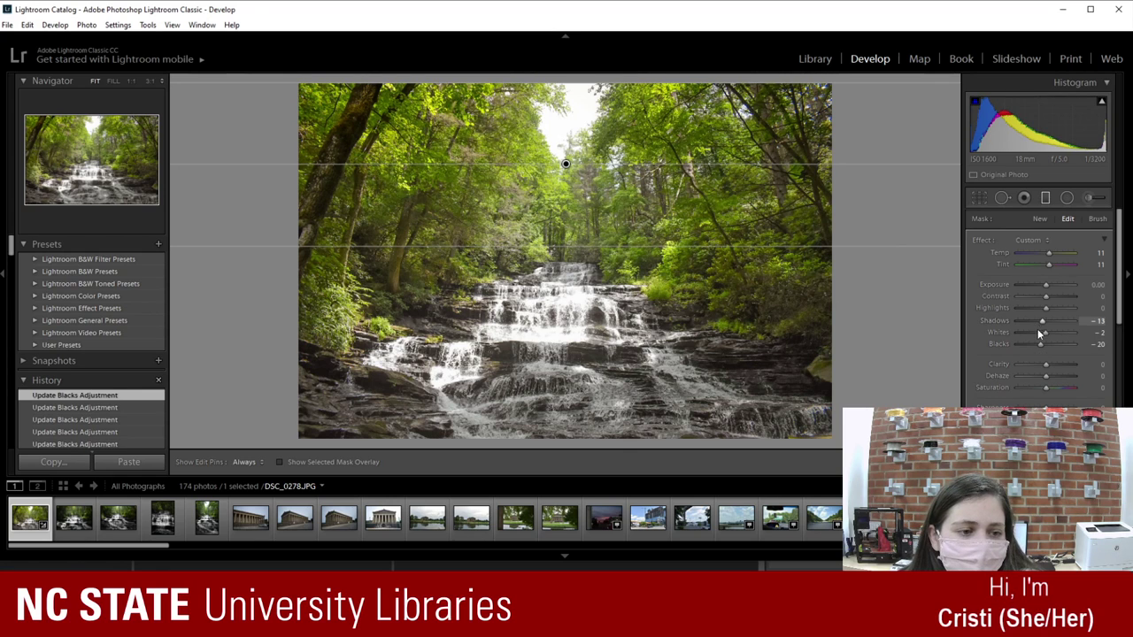
# Step: Try the graduated filter's whites at -11, reset them to 0, and close the graduated filter settings
pyautogui.click(1038, 332)
pyautogui.moveTo(1037, 333); pyautogui.dragTo(1043, 333)
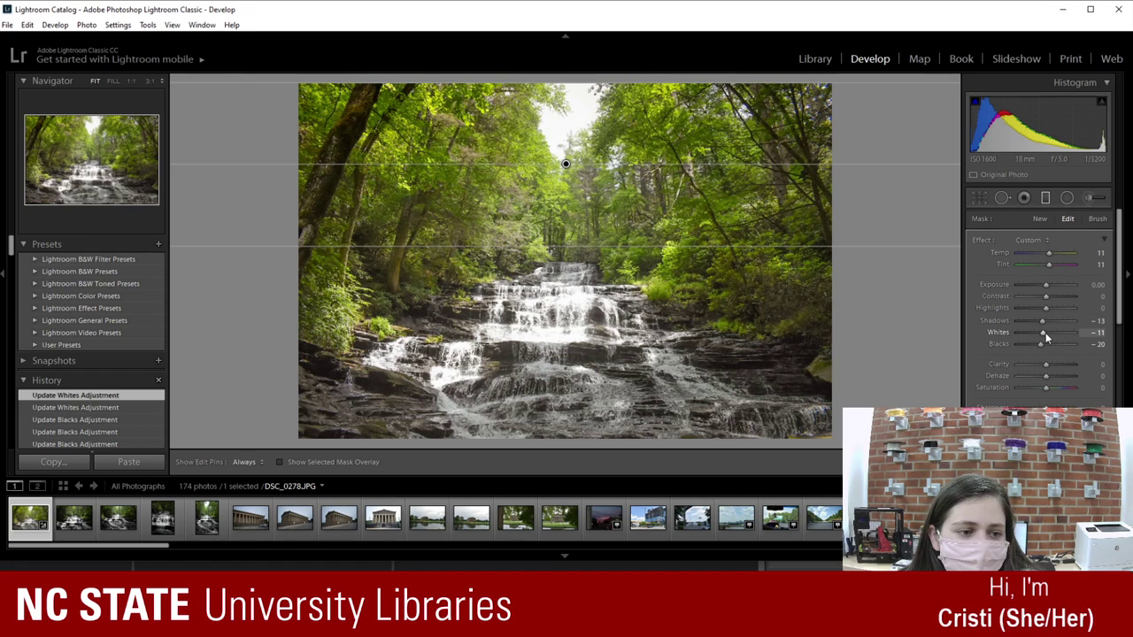
pyautogui.doubleClick(1046, 332)
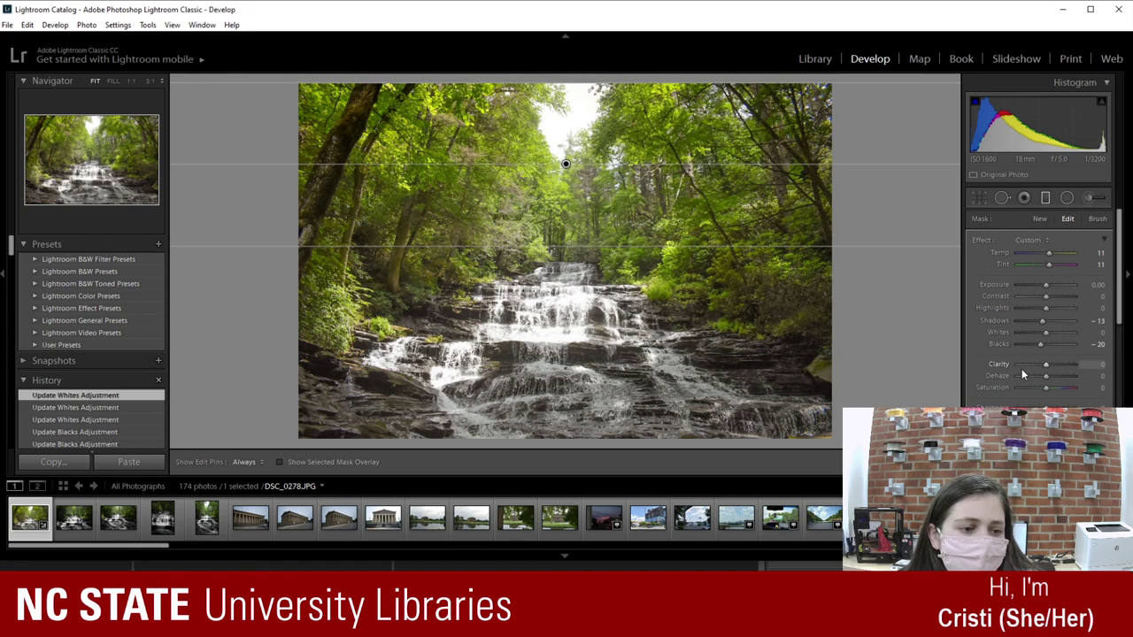
pyautogui.scroll(-4, 986, 349)
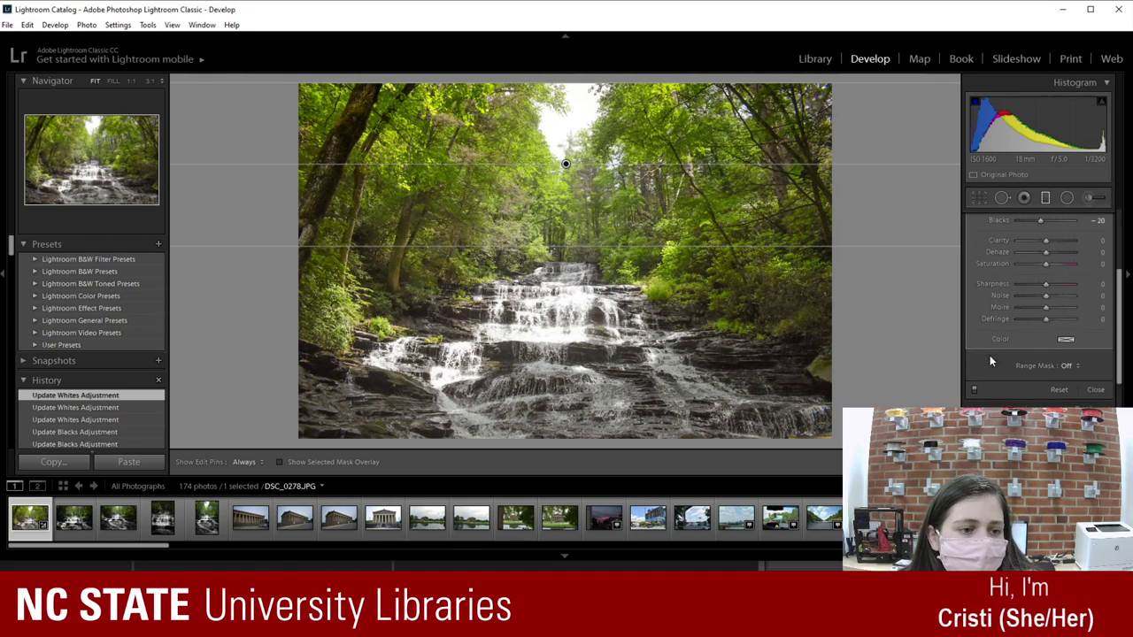
pyautogui.scroll(2, 1015, 350)
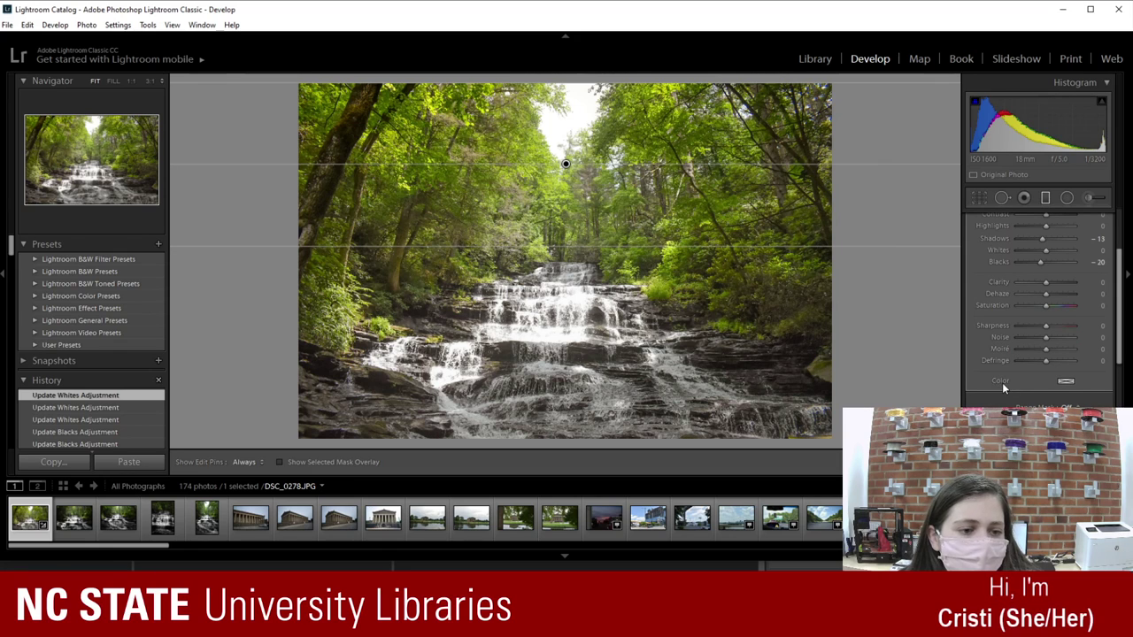
pyautogui.scroll(4, 988, 347)
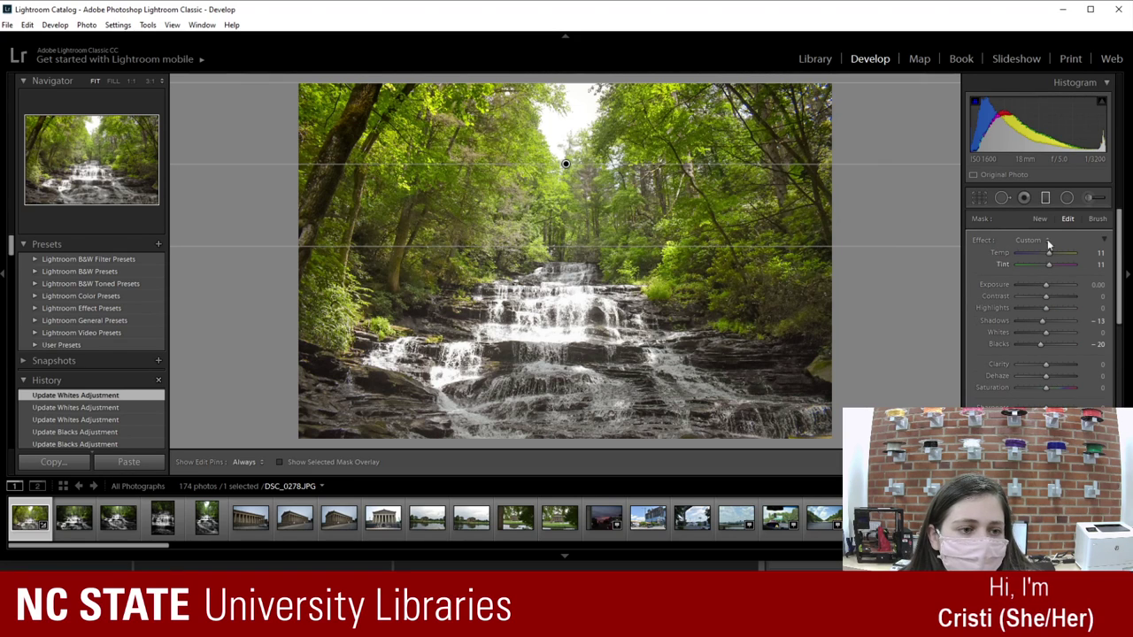
pyautogui.click(1046, 199)
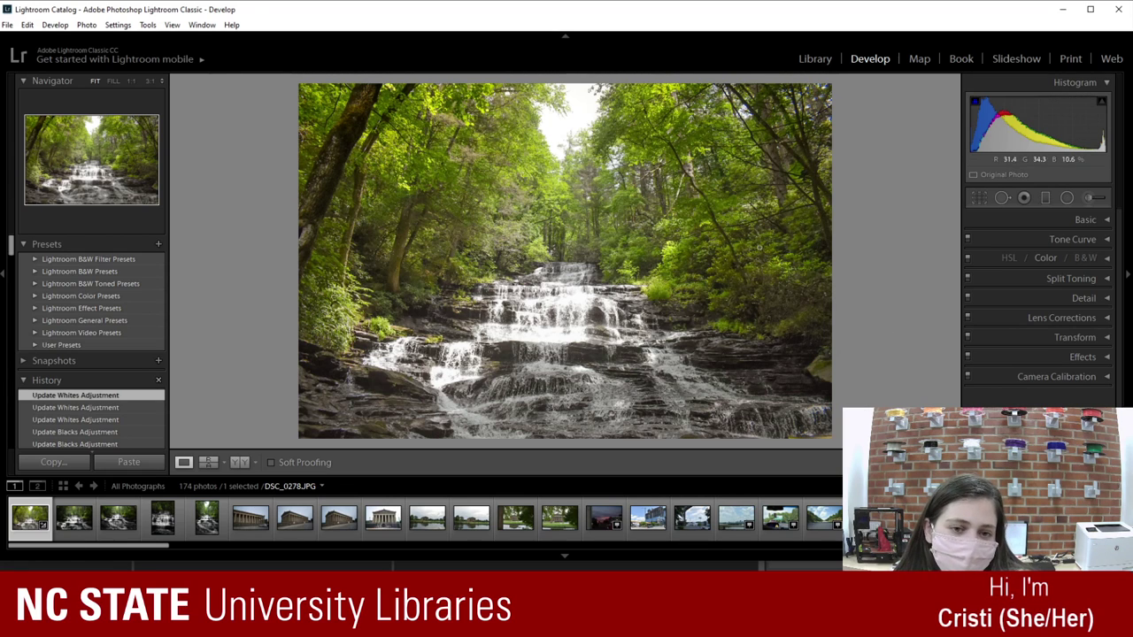
pyautogui.click(972, 174)
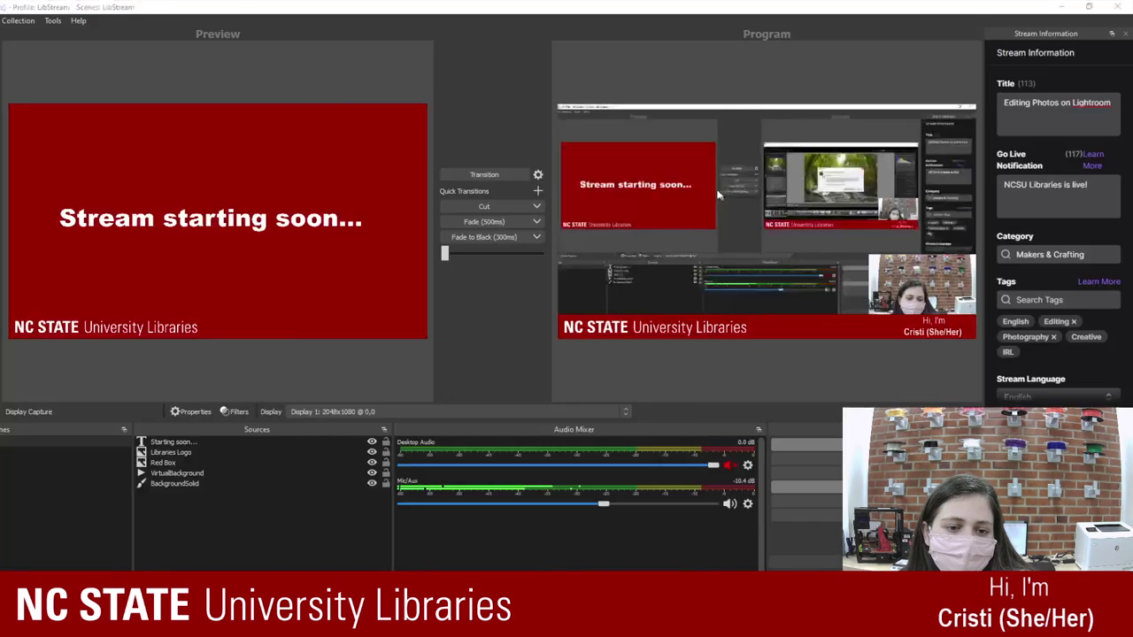
pyautogui.click(726, 192)
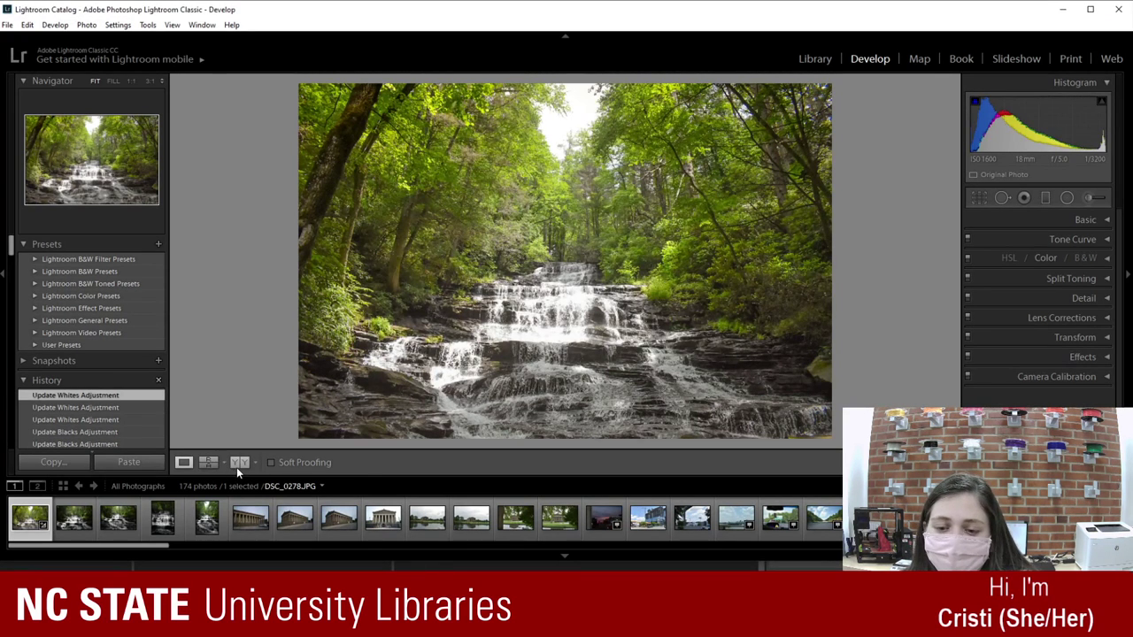
# Step: Compare the edited waterfall photo with its original in side-by-side and split before/after views, and return to the single-photo view
pyautogui.click(237, 464)
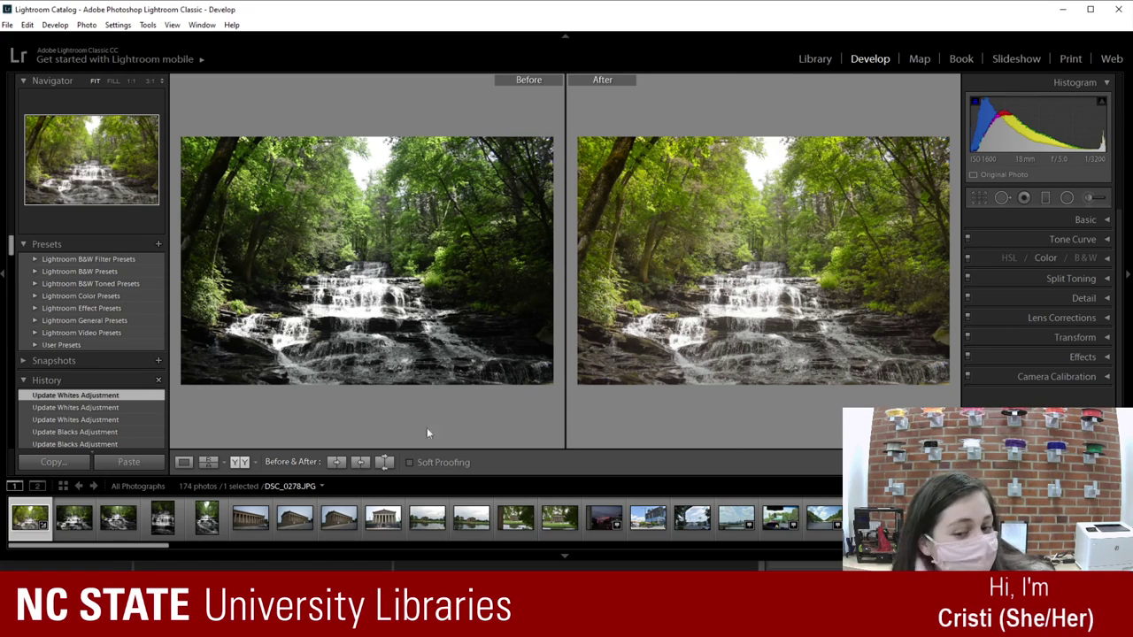
pyautogui.click(247, 463)
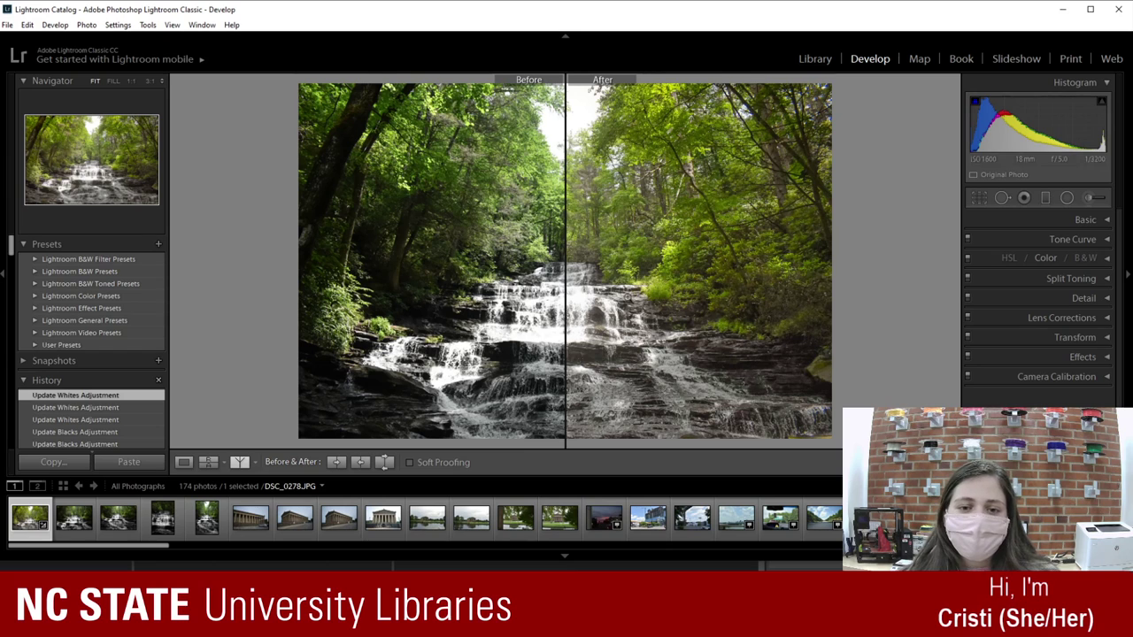
pyautogui.click(184, 462)
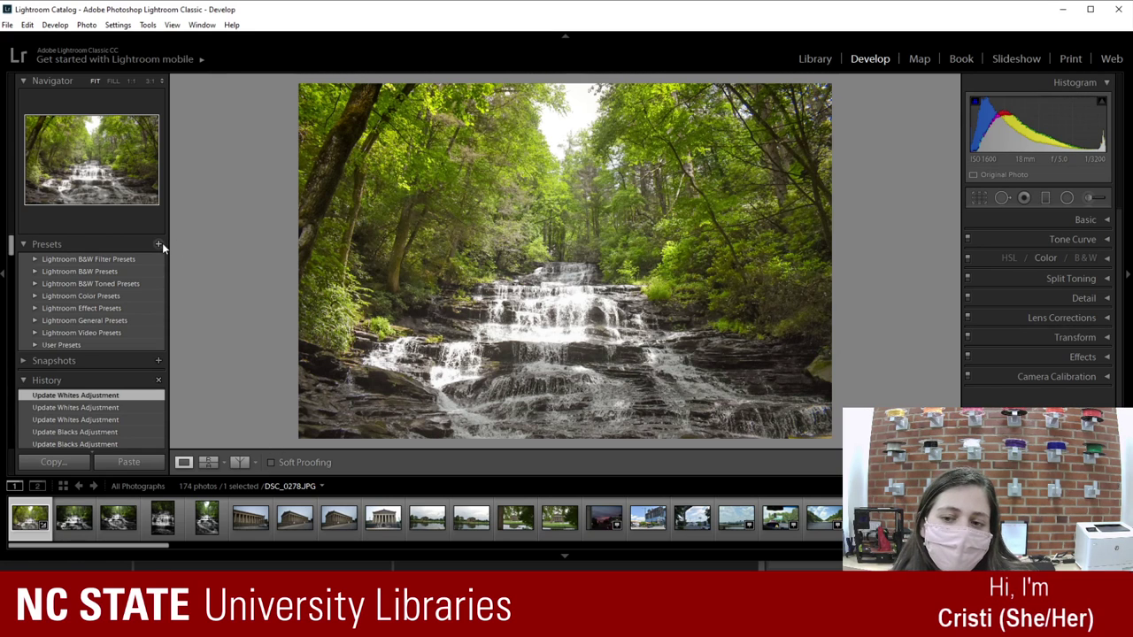
# Step: Create a develop preset named "howdy trees" from DSC_0278.JPG in the User Presets folder, keeping the default selection of settings
pyautogui.click(71, 522)
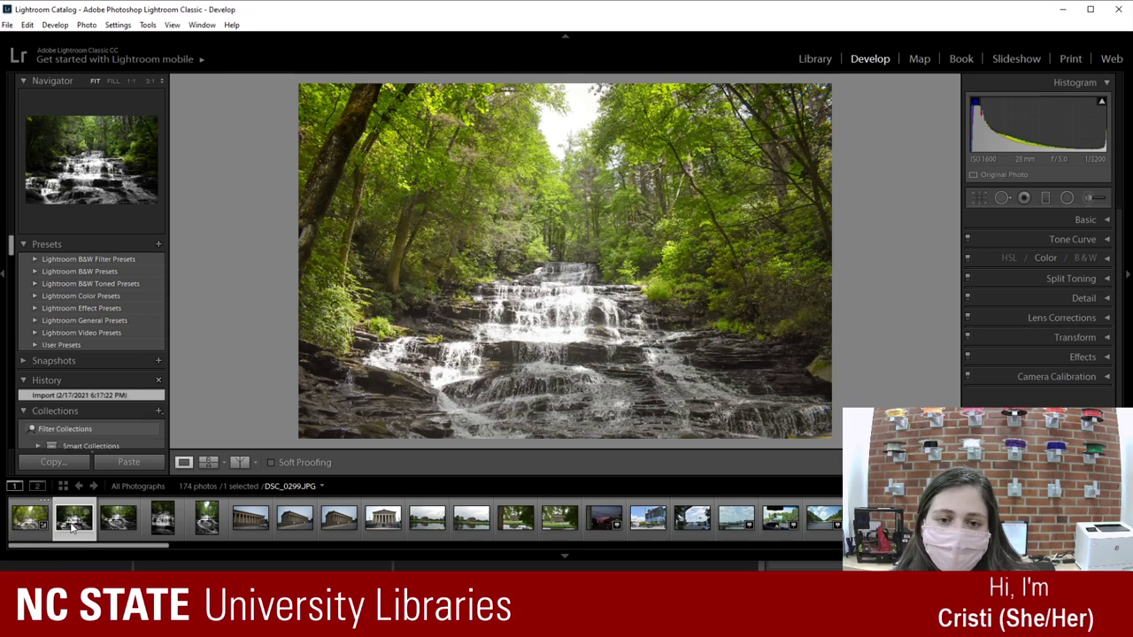
pyautogui.click(38, 523)
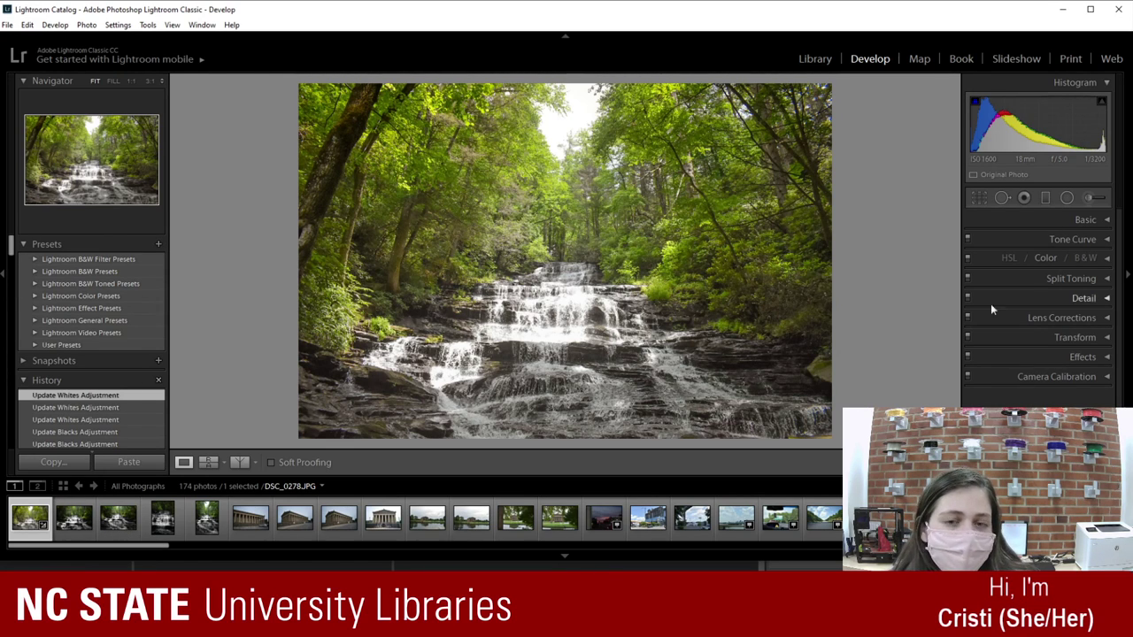
pyautogui.click(159, 245)
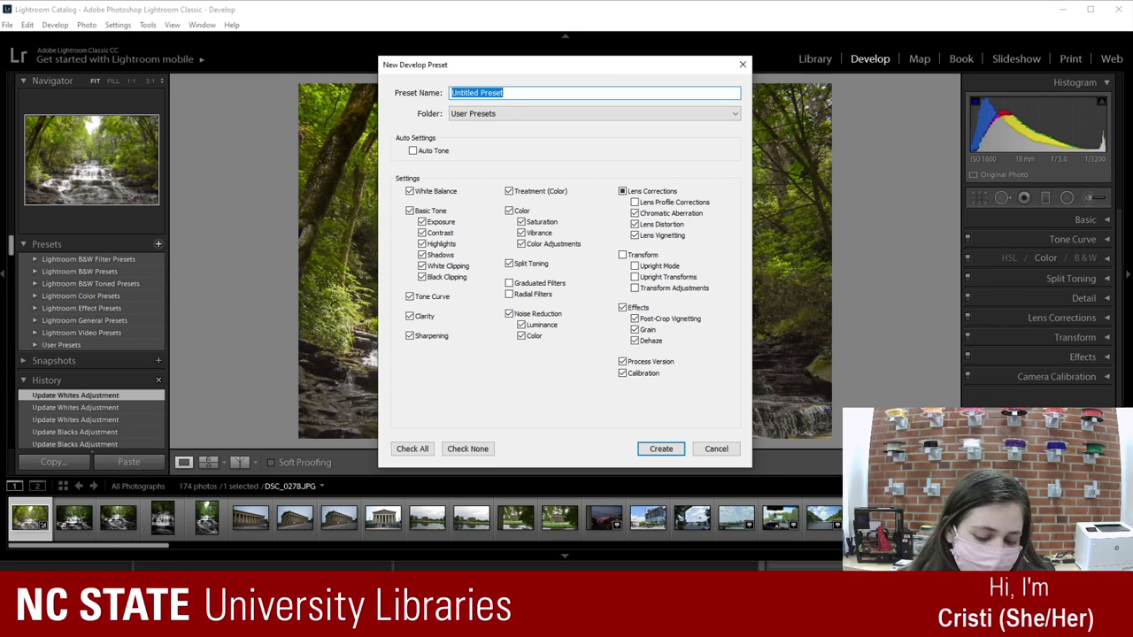
pyautogui.write('trees')
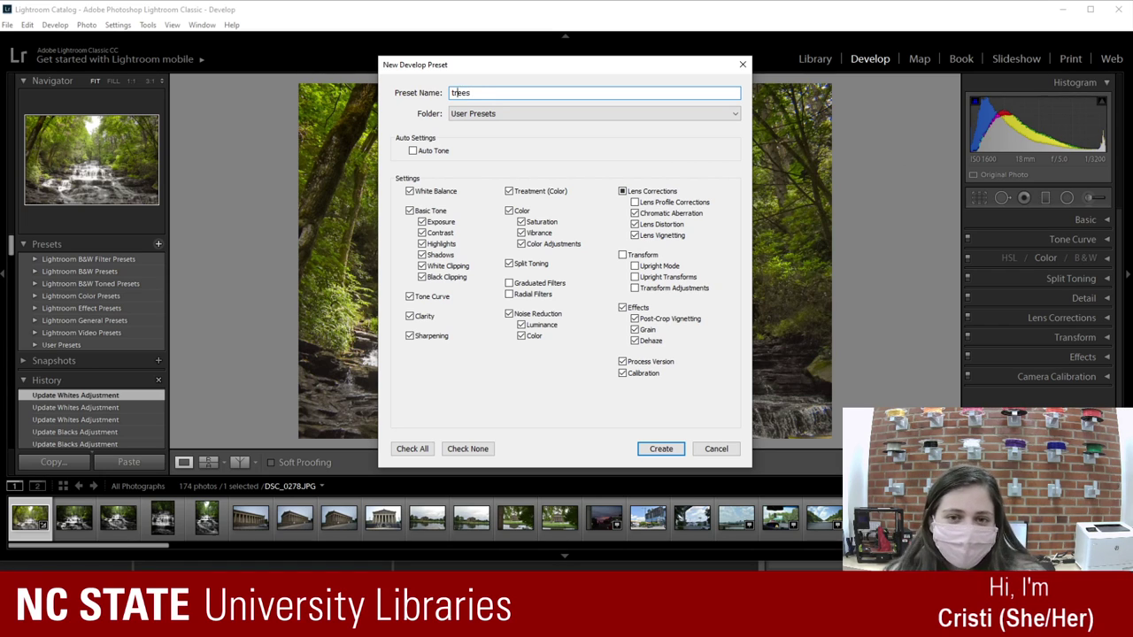
pyautogui.write('owdy')
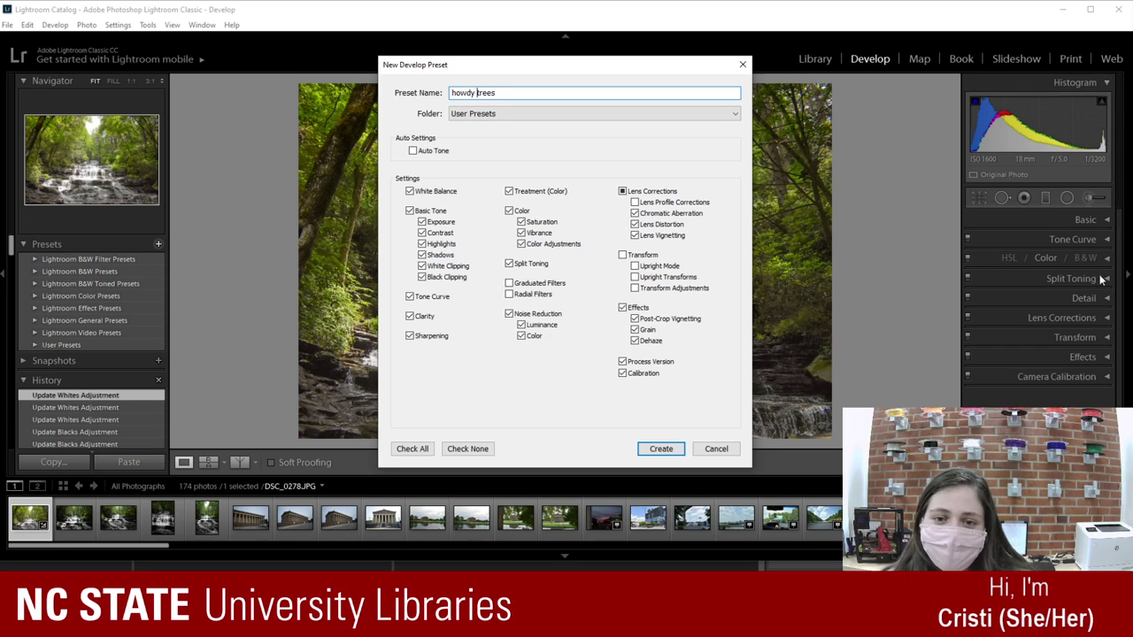
pyautogui.click(522, 223)
pyautogui.click(521, 223)
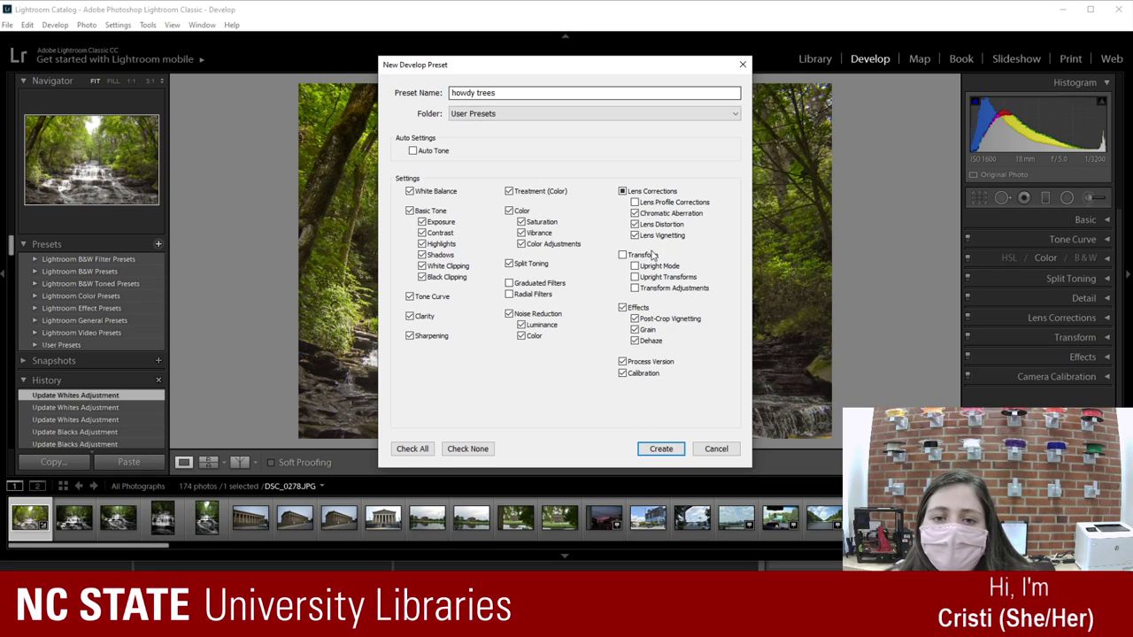
pyautogui.click(543, 115)
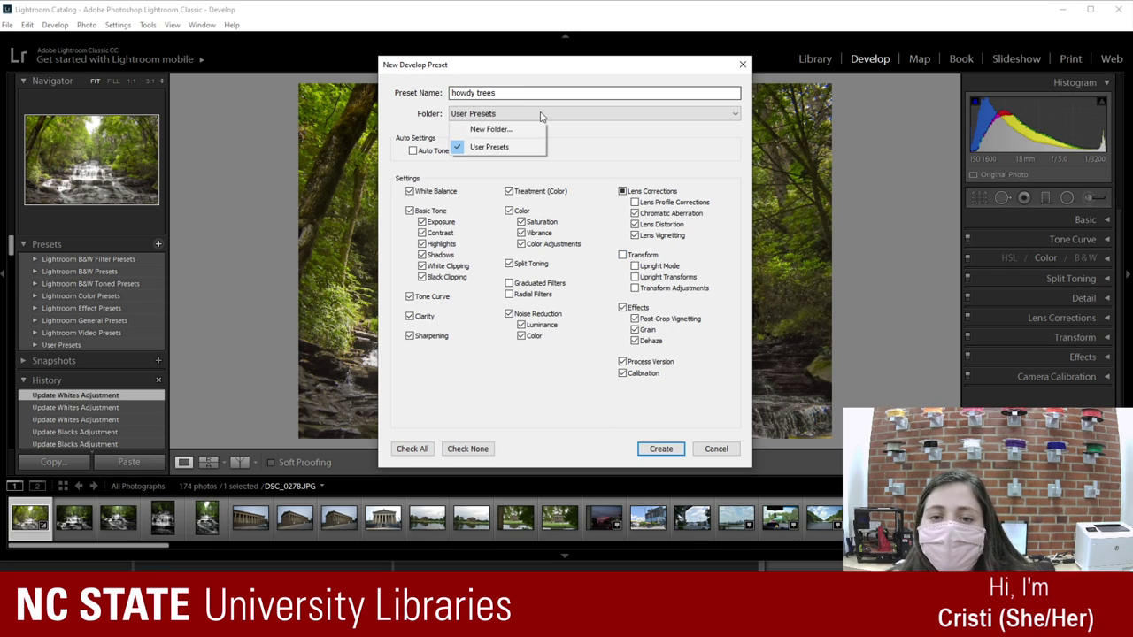
pyautogui.click(593, 136)
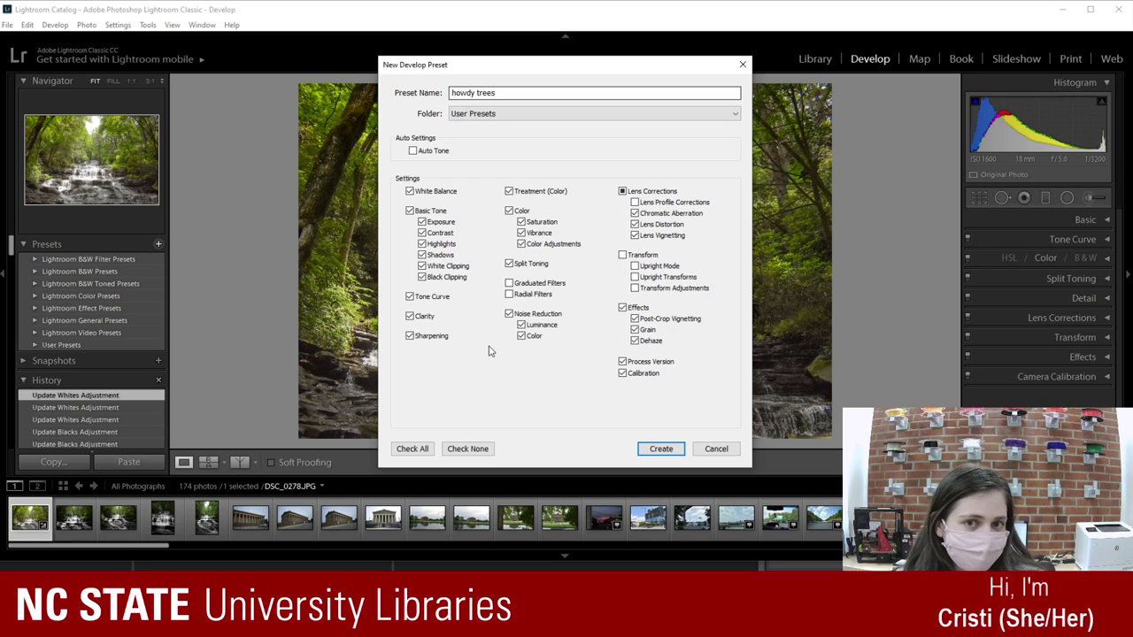
pyautogui.click(666, 452)
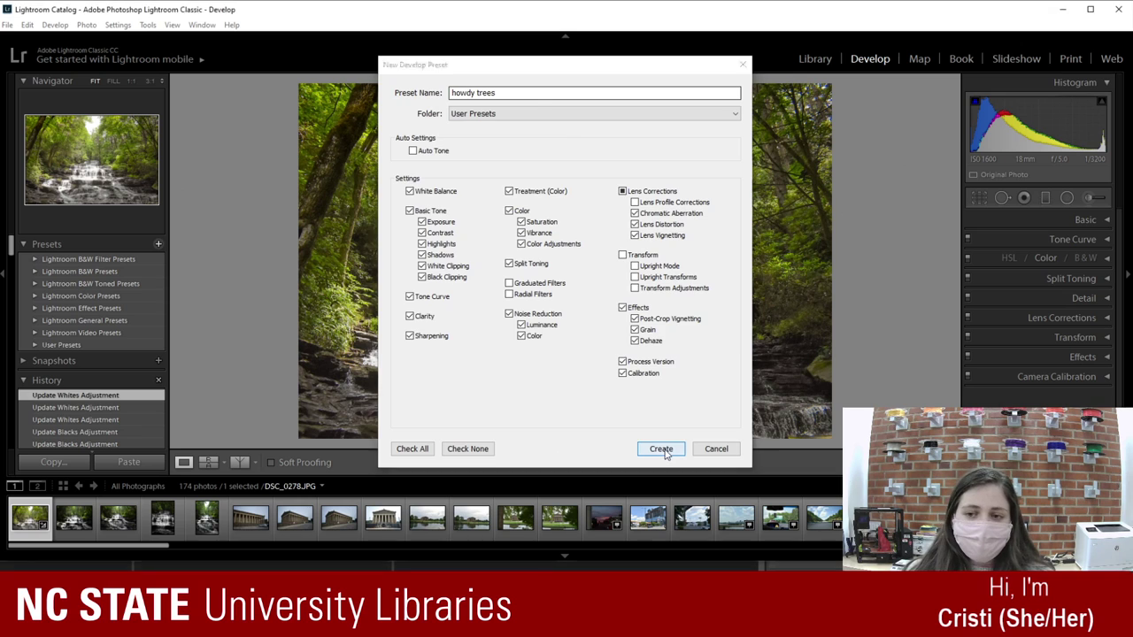
# Step: Apply the howdy trees preset to DSC_0299.JPG, undo it to see the original, and apply it again
pyautogui.click(73, 522)
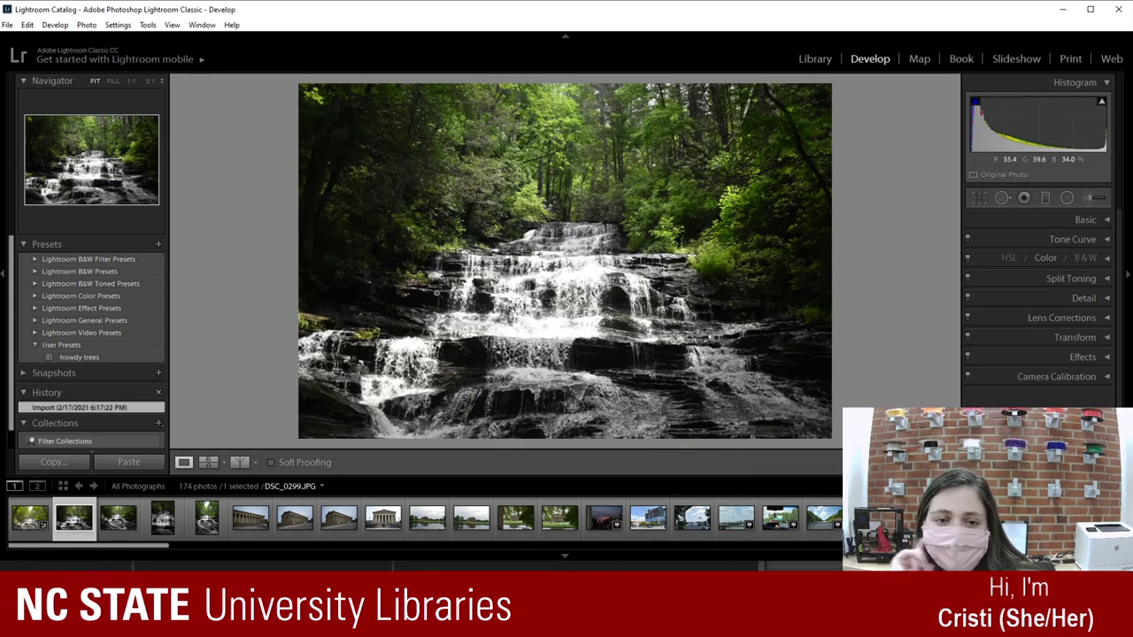
pyautogui.click(135, 357)
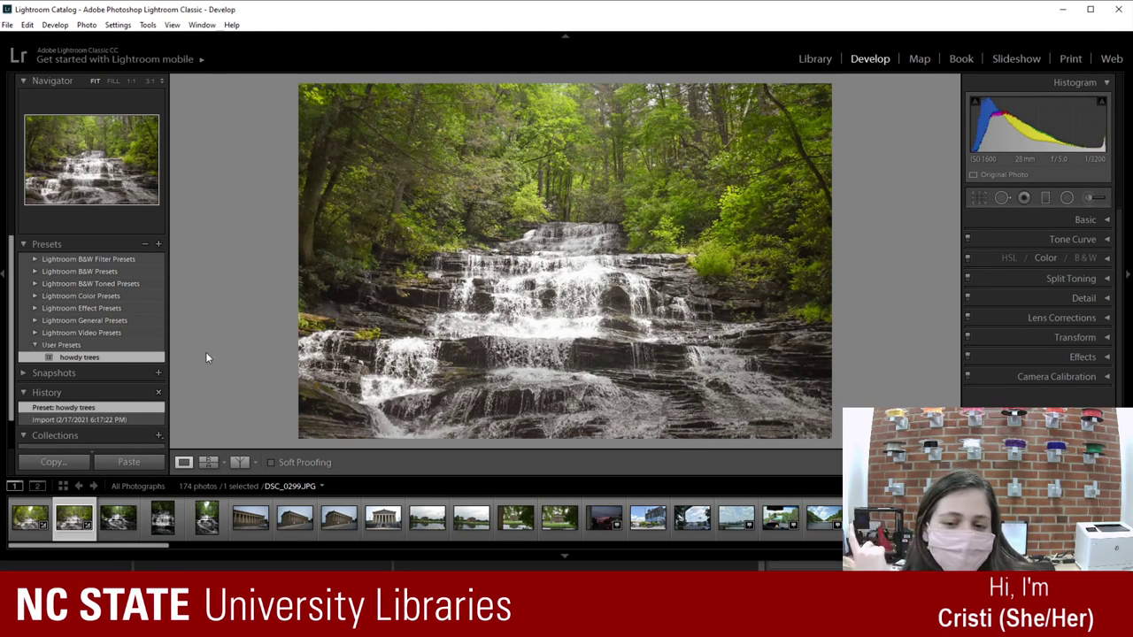
pyautogui.hotkey('ctrl', 'z')
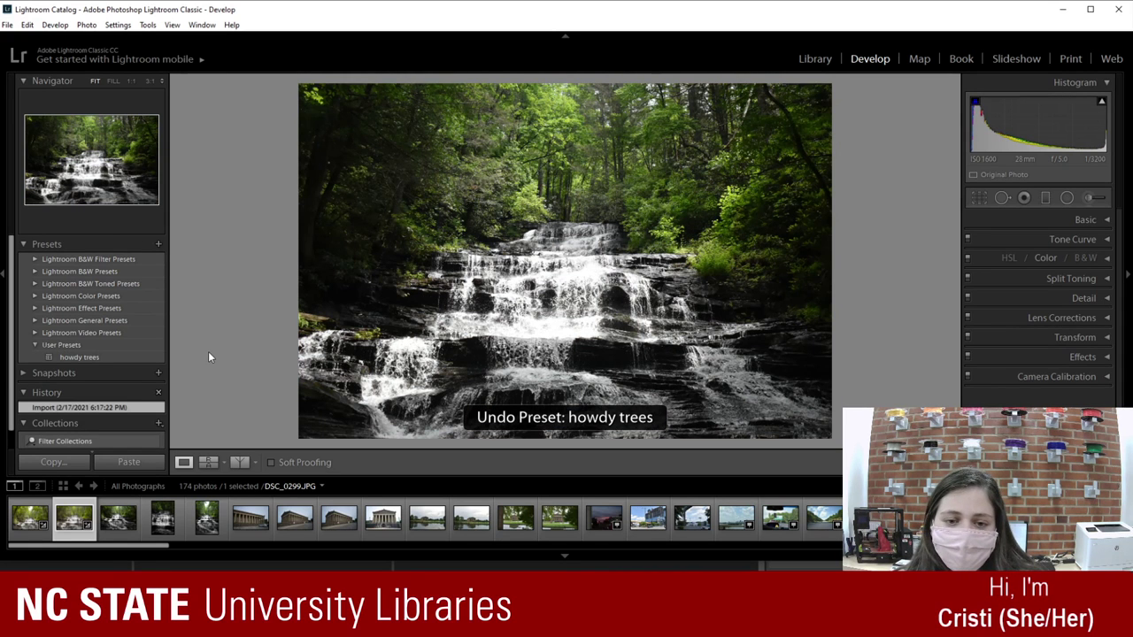
pyautogui.click(116, 357)
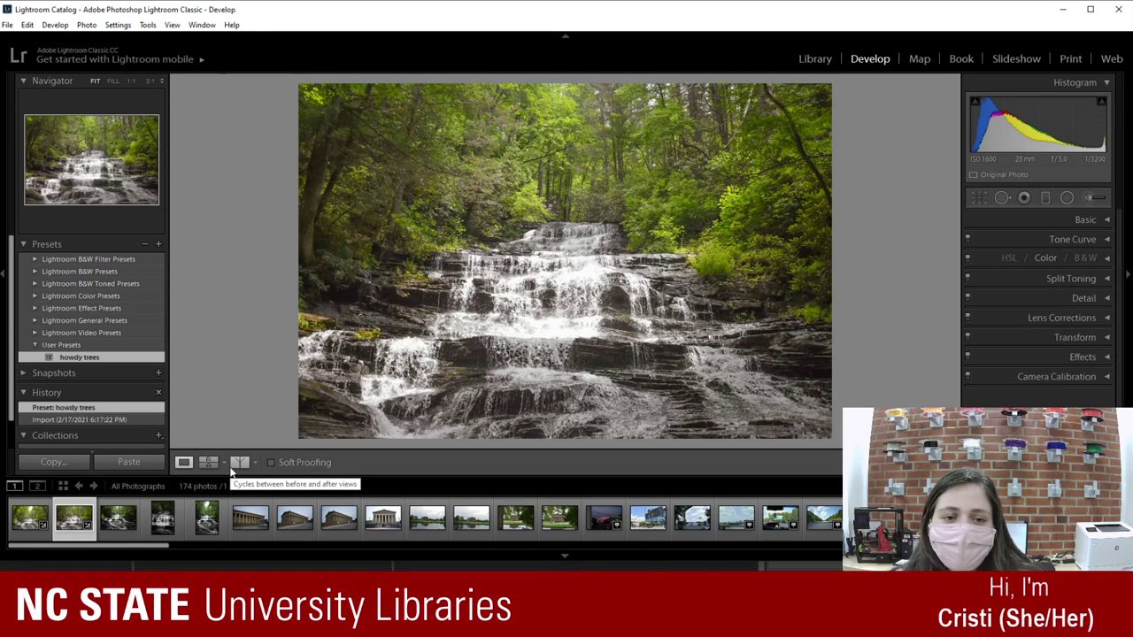
# Step: Apply the howdy trees preset to DSC_0301.JPG, DSC_0302.JPG and DSC_0305.JPG
pyautogui.click(115, 517)
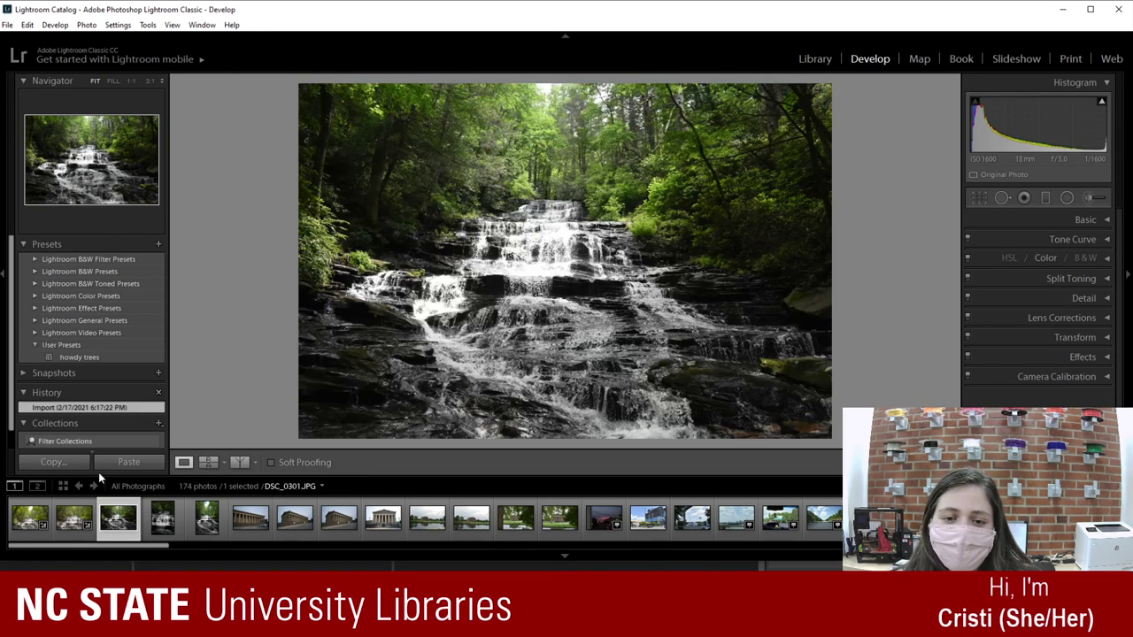
pyautogui.click(64, 358)
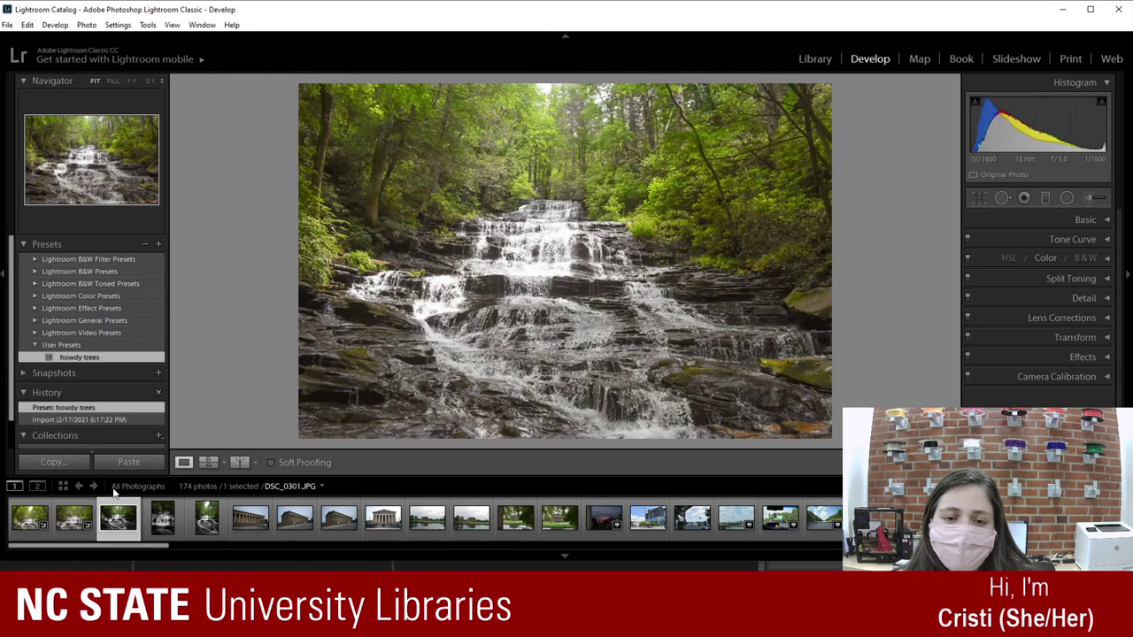
pyautogui.click(155, 523)
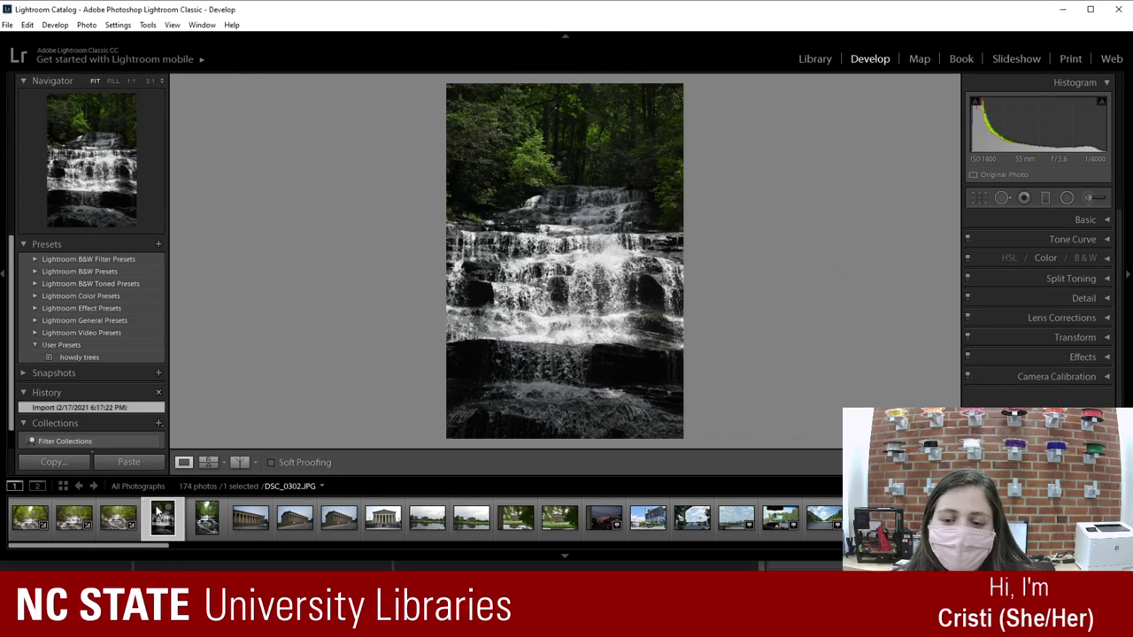
pyautogui.click(97, 358)
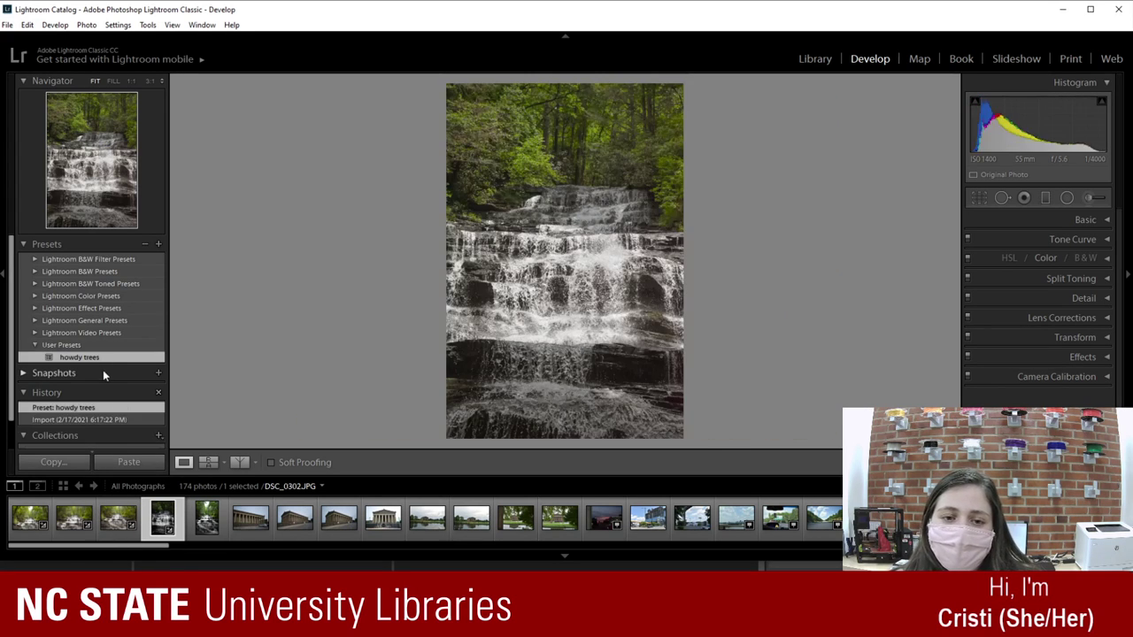
pyautogui.click(214, 522)
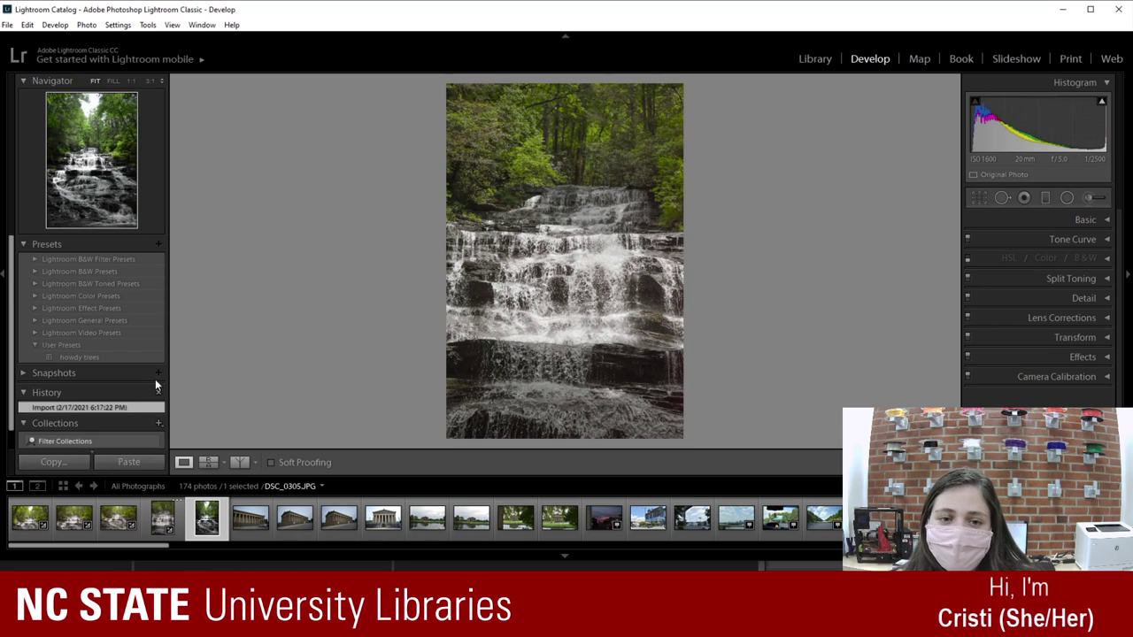
pyautogui.click(121, 357)
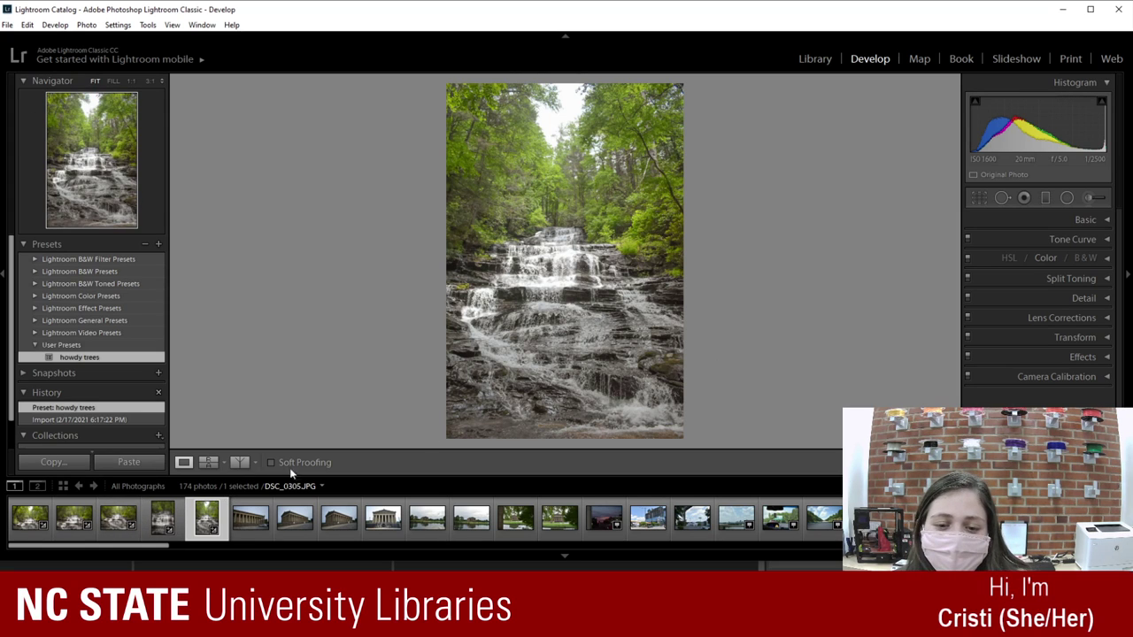
# Step: Compare DSC_0302.JPG before and after the preset in the split and stacked views, and return to the single-photo view
pyautogui.click(175, 518)
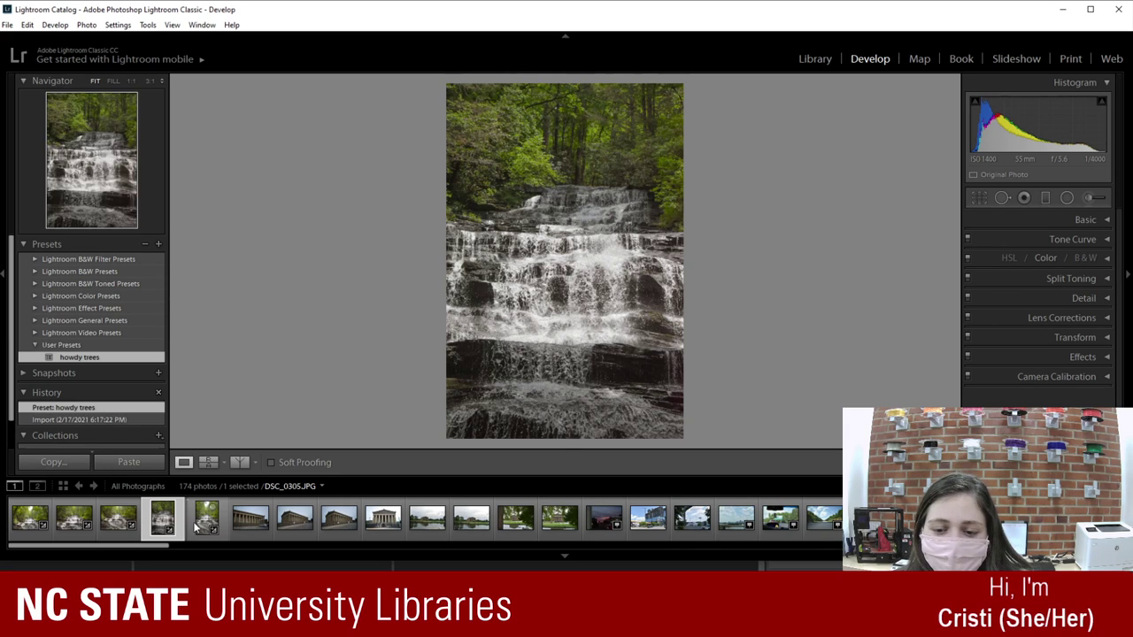
pyautogui.click(239, 462)
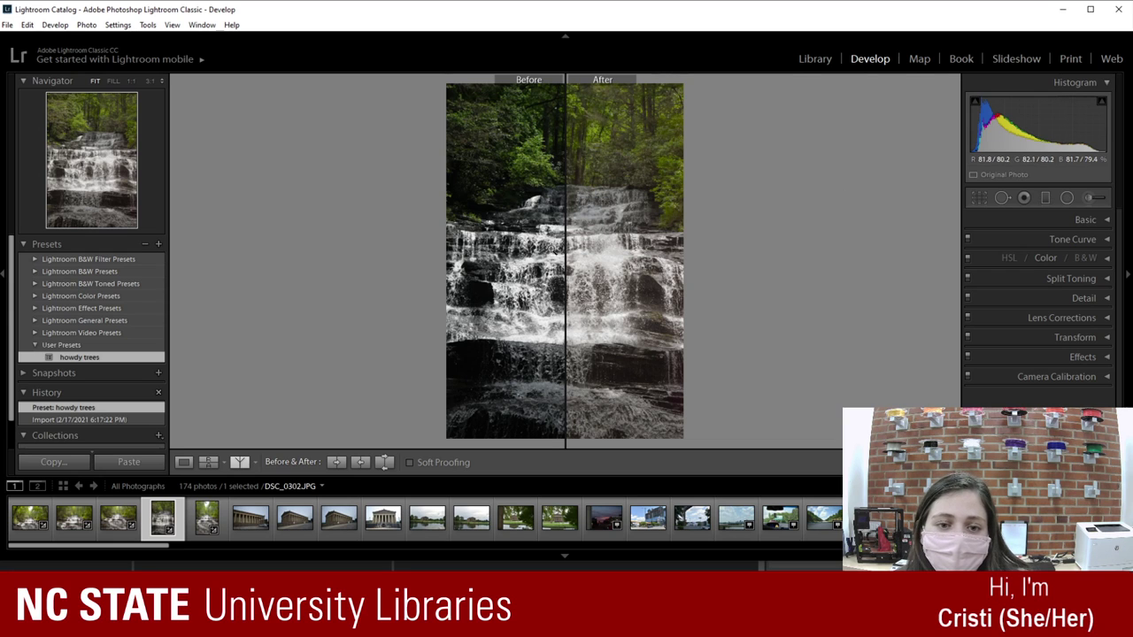
pyautogui.click(239, 462)
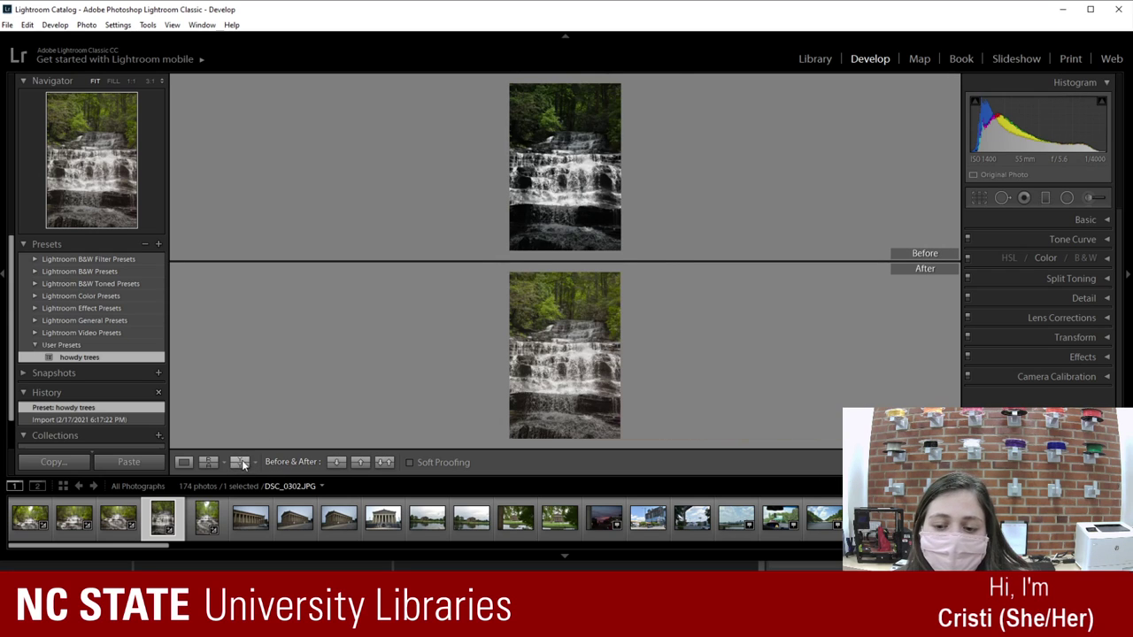
pyautogui.click(241, 462)
pyautogui.click(184, 462)
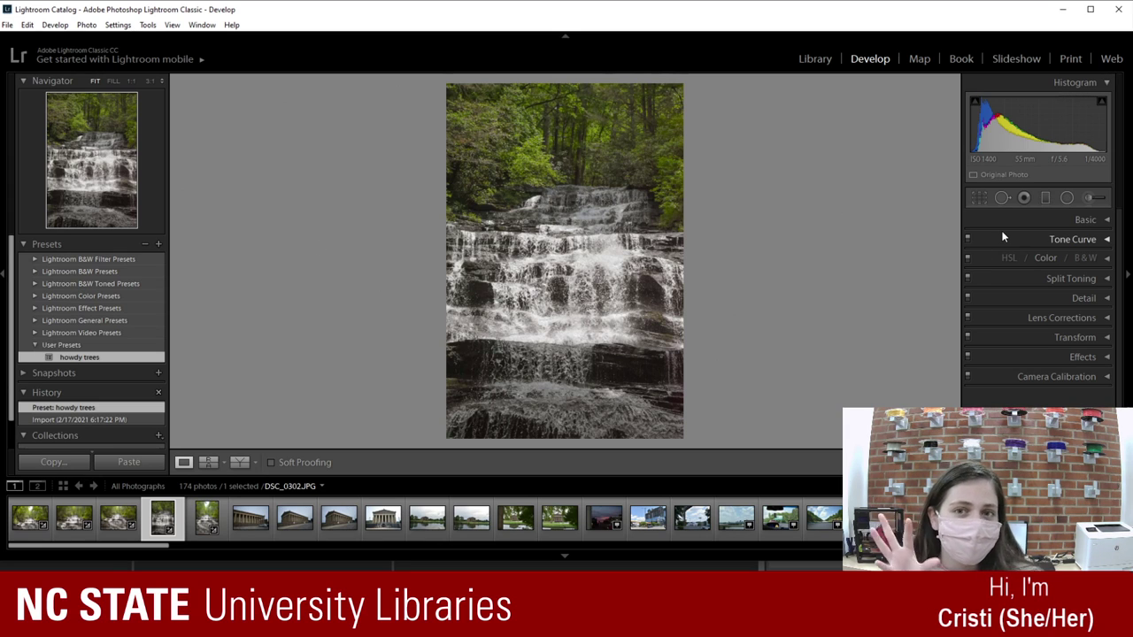
# Step: Set the whites of DSC_0302.JPG to +48 and the blacks to +43 in the basic tone adjustments
pyautogui.click(1046, 236)
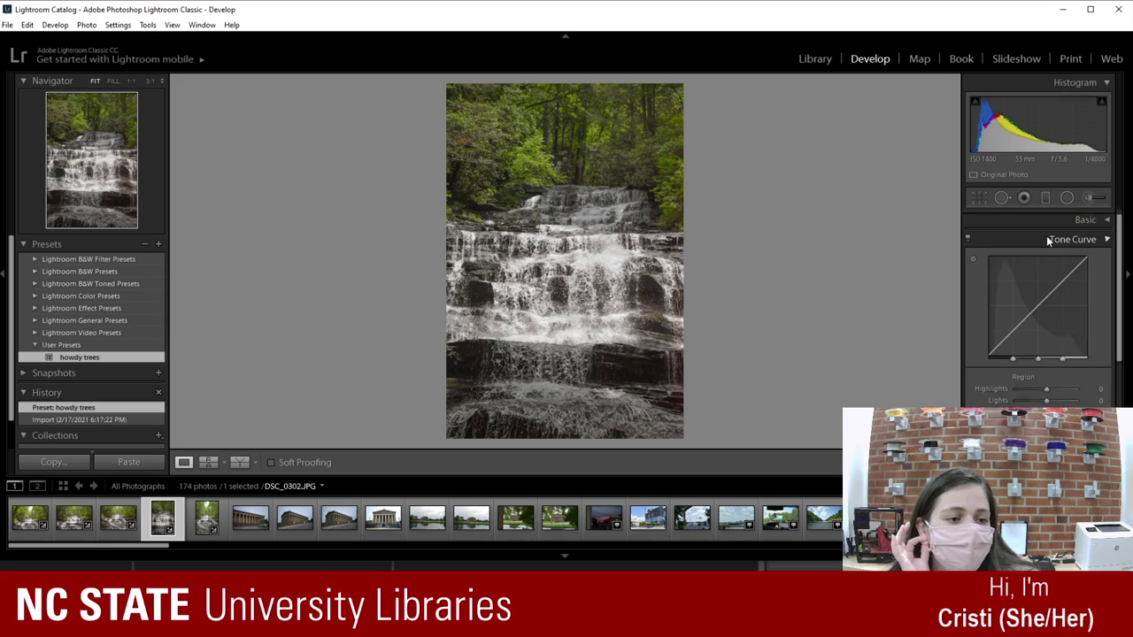
pyautogui.click(1055, 235)
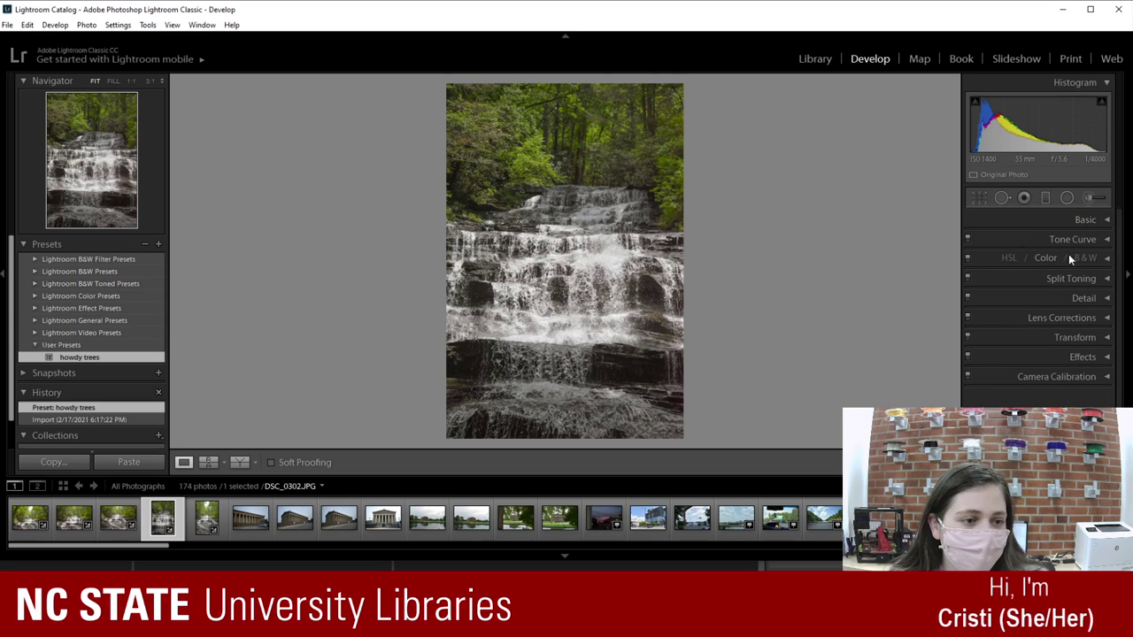
pyautogui.click(1088, 219)
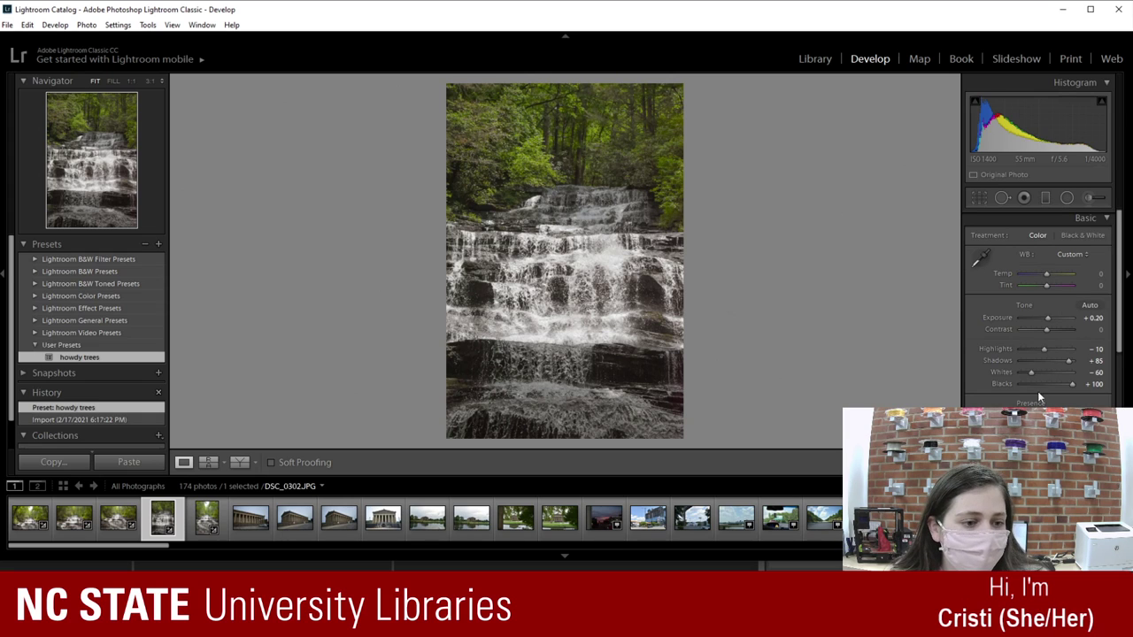
pyautogui.click(1013, 368)
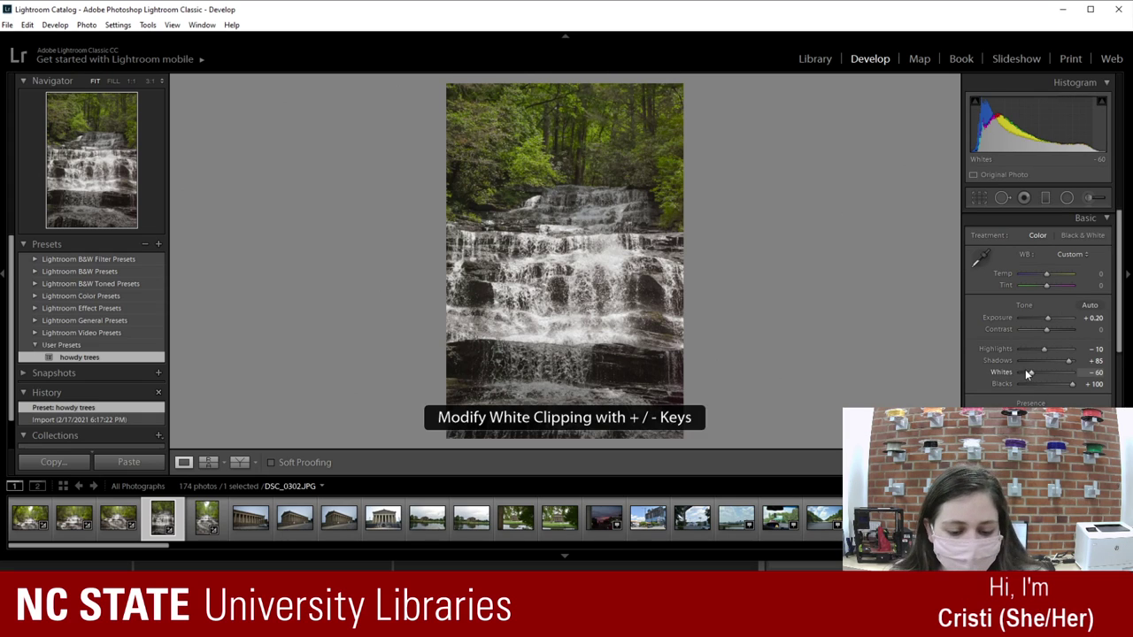
pyautogui.press('+')
pyautogui.press('+')
pyautogui.press('+')
pyautogui.press('+')
pyautogui.press('+')
pyautogui.press('+')
pyautogui.press('+')
pyautogui.press('+')
pyautogui.press('+')
pyautogui.press('+')
pyautogui.press('+')
pyautogui.press('+')
pyautogui.press('+')
pyautogui.press('+')
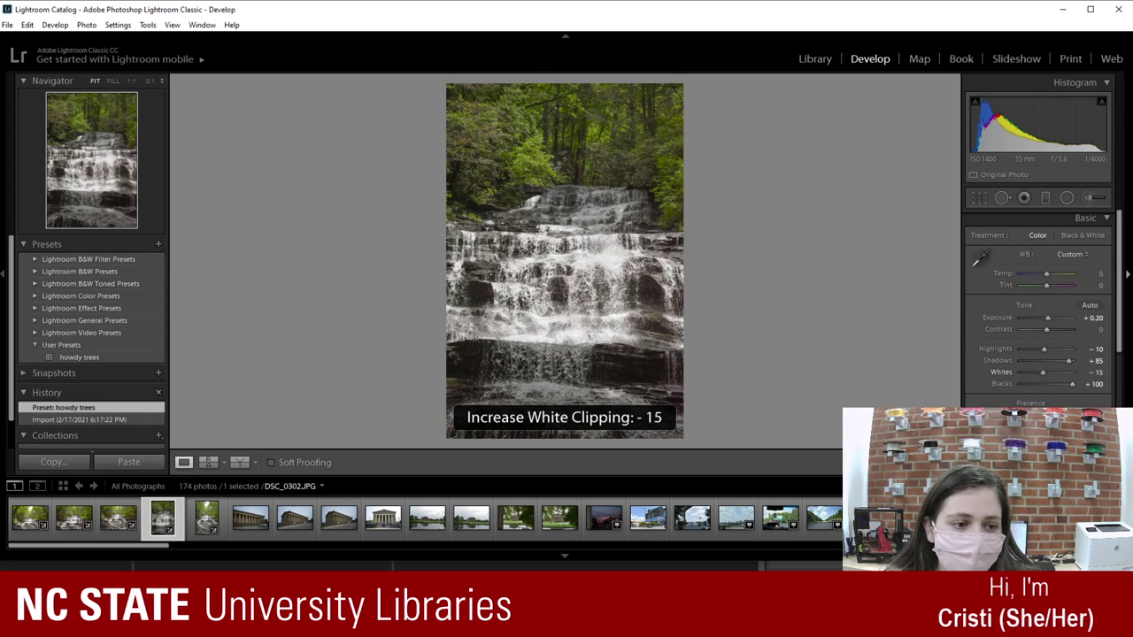
pyautogui.press('+')
pyautogui.press('+')
pyautogui.press('+')
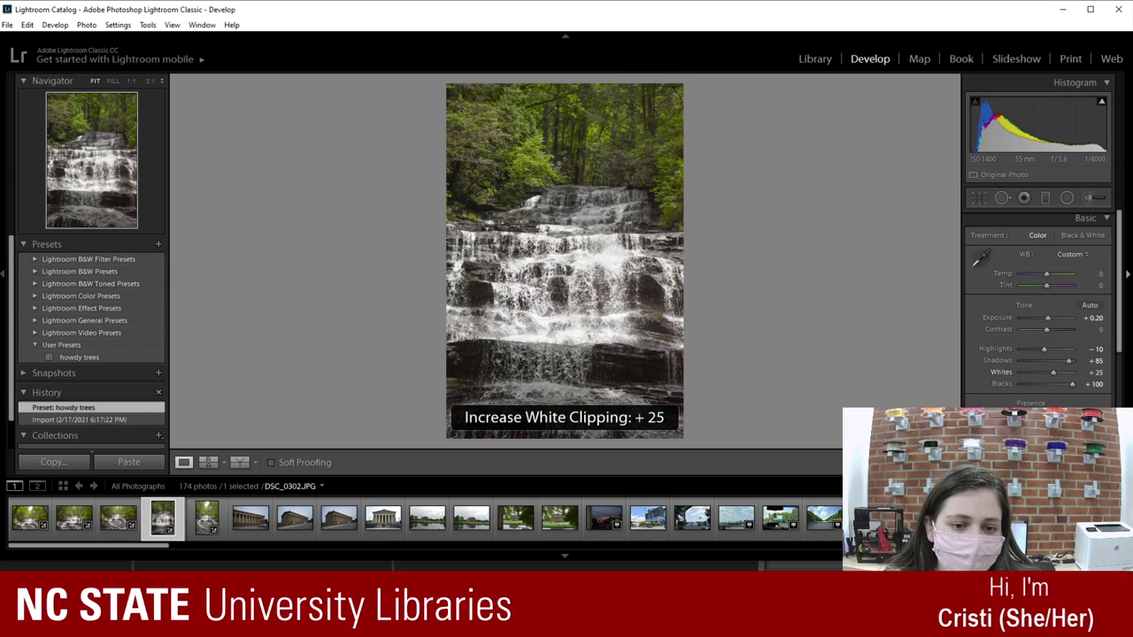
pyautogui.press('+')
pyautogui.press('+')
pyautogui.press('+')
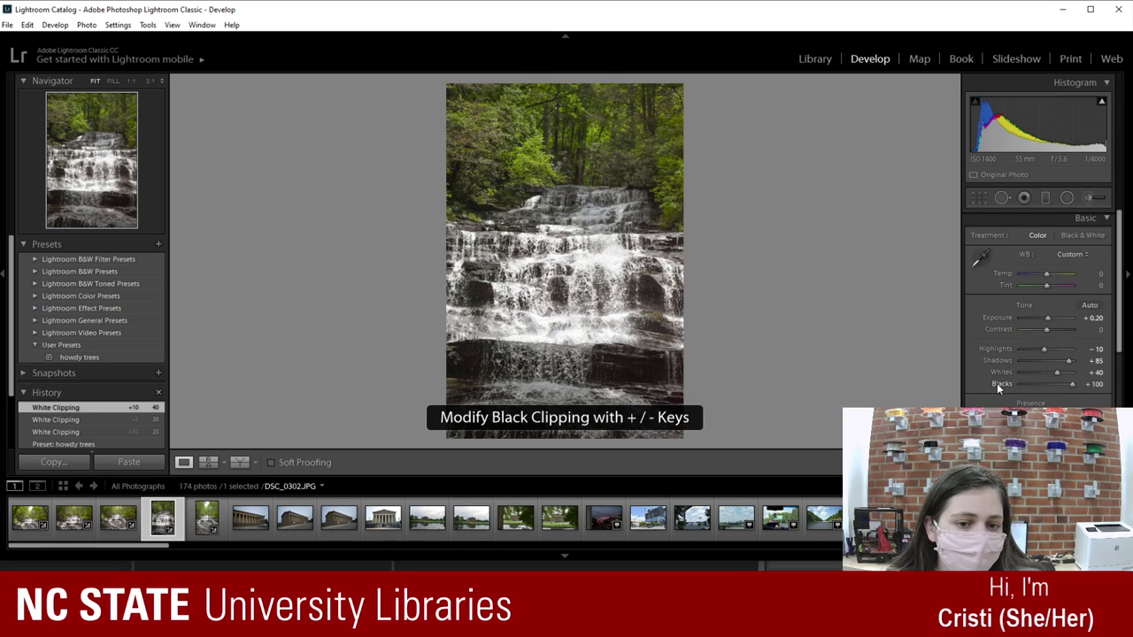
pyautogui.moveTo(1054, 370)
pyautogui.mouseDown()
pyautogui.moveTo(1073, 371)
pyautogui.moveTo(1030, 388)
pyautogui.moveTo(1056, 384)
pyautogui.mouseUp()
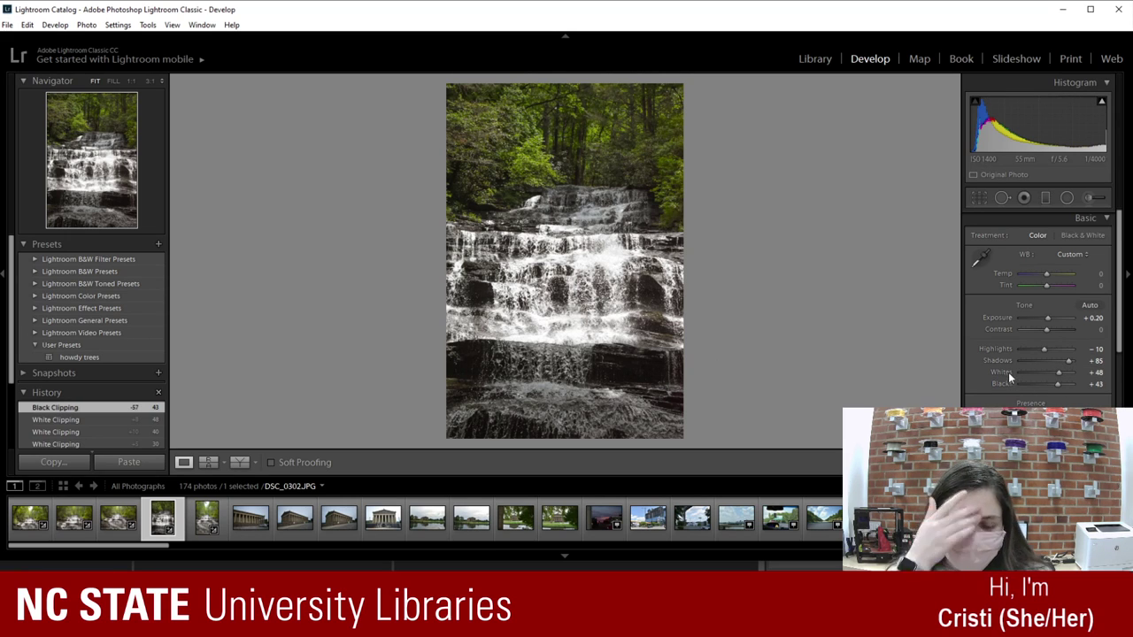
pyautogui.click(1005, 316)
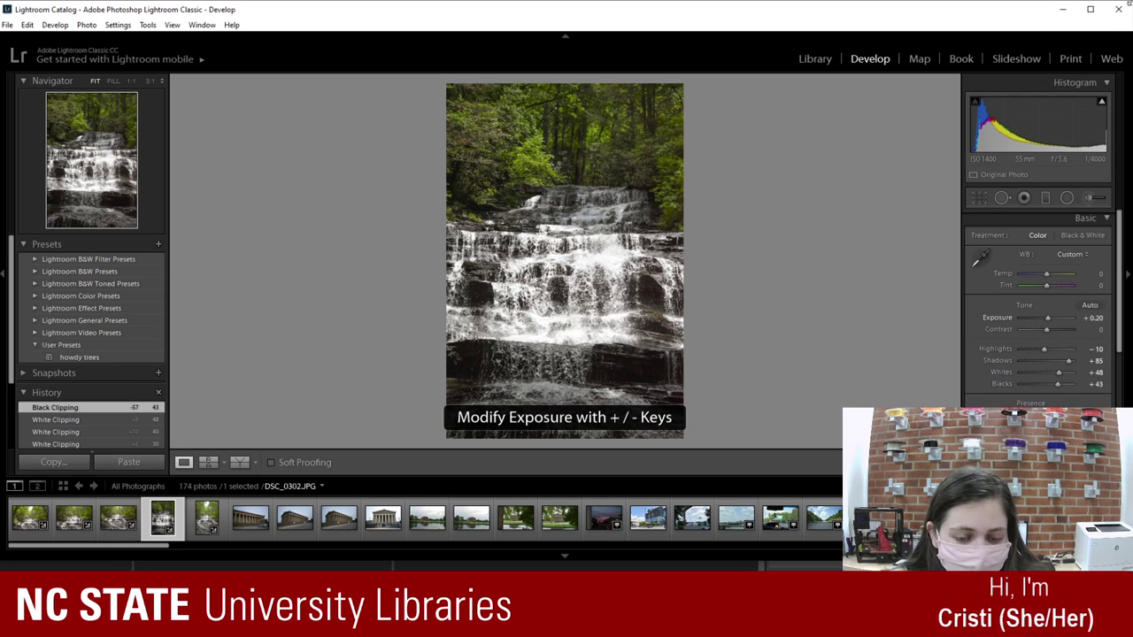
# Step: Try darker and brighter exposures on DSC_0302.JPG and set its exposure to +0.30
pyautogui.press('-')
pyautogui.press('-')
pyautogui.press('-')
pyautogui.press('-')
pyautogui.press('-')
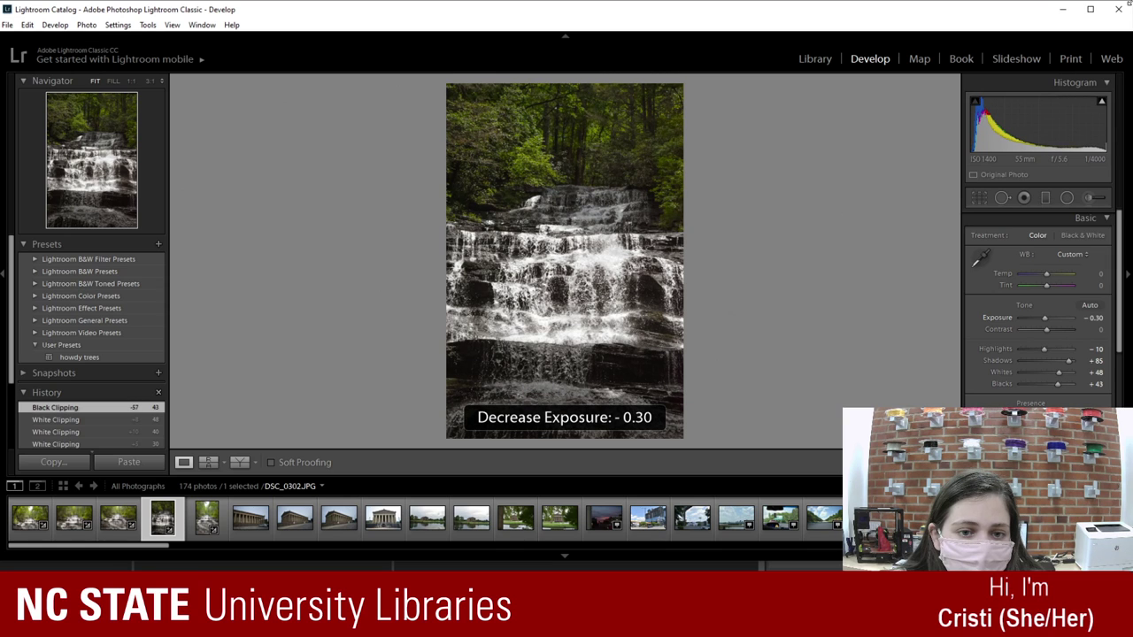
pyautogui.press('=')
pyautogui.press('=')
pyautogui.press('=')
pyautogui.press('=')
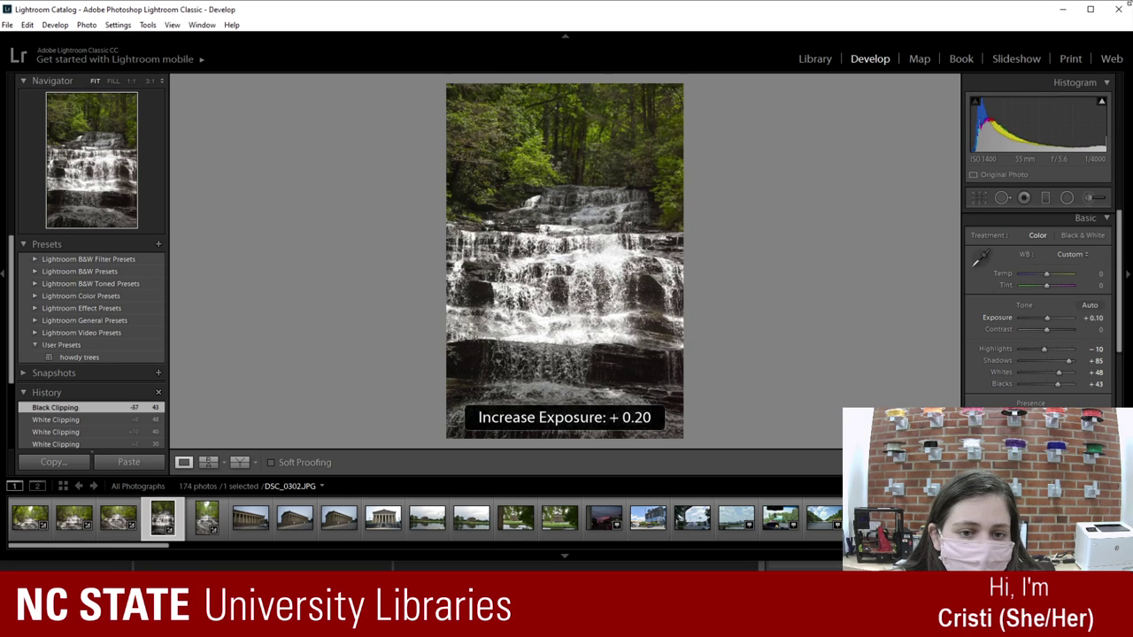
pyautogui.press('=')
pyautogui.press('=')
pyautogui.press('=')
pyautogui.press('-')
pyautogui.press('-')
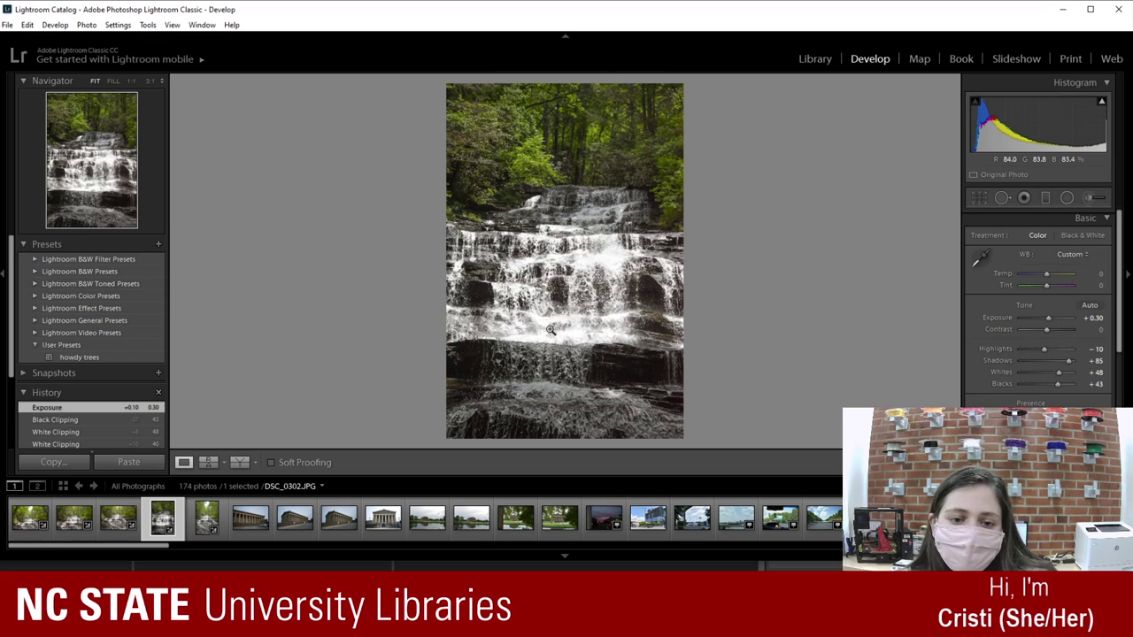
# Step: Darken the bright water in DSC_0302.JPG with Adjustment Brush strokes at exposure -1.04, shift the brush adjustment slightly downward, and close the brush
pyautogui.click(1090, 198)
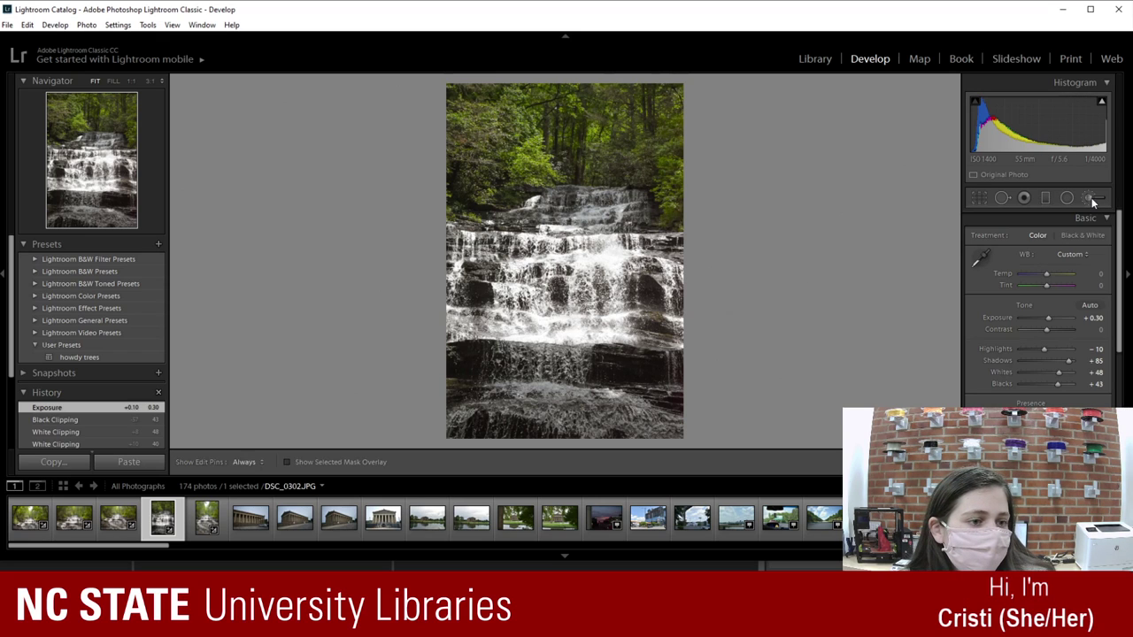
pyautogui.click(1091, 198)
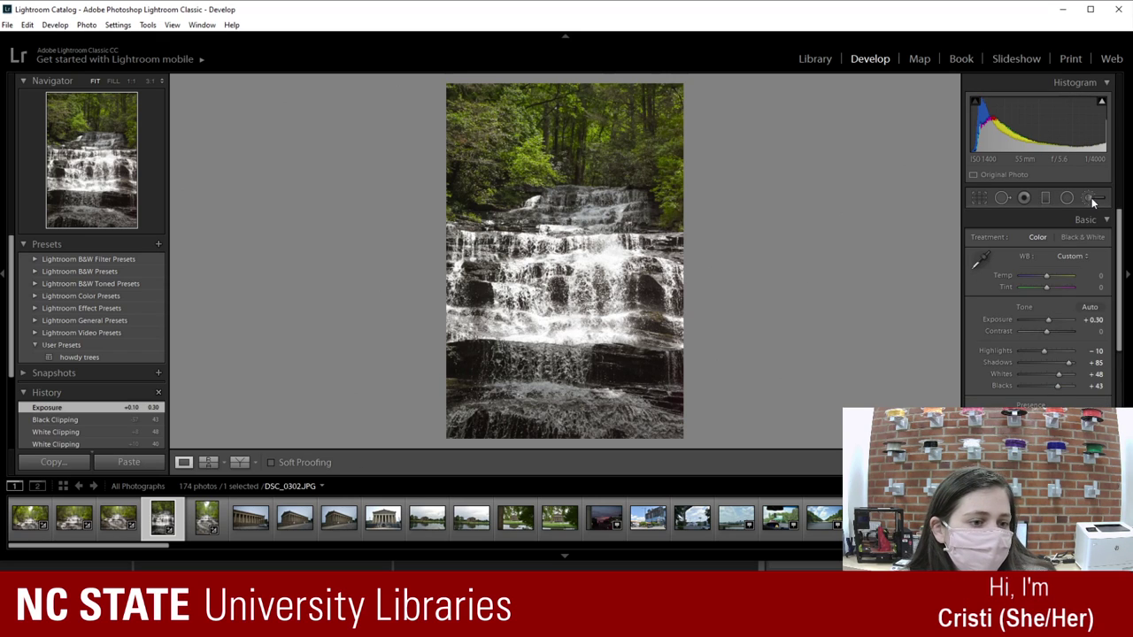
pyautogui.click(1092, 198)
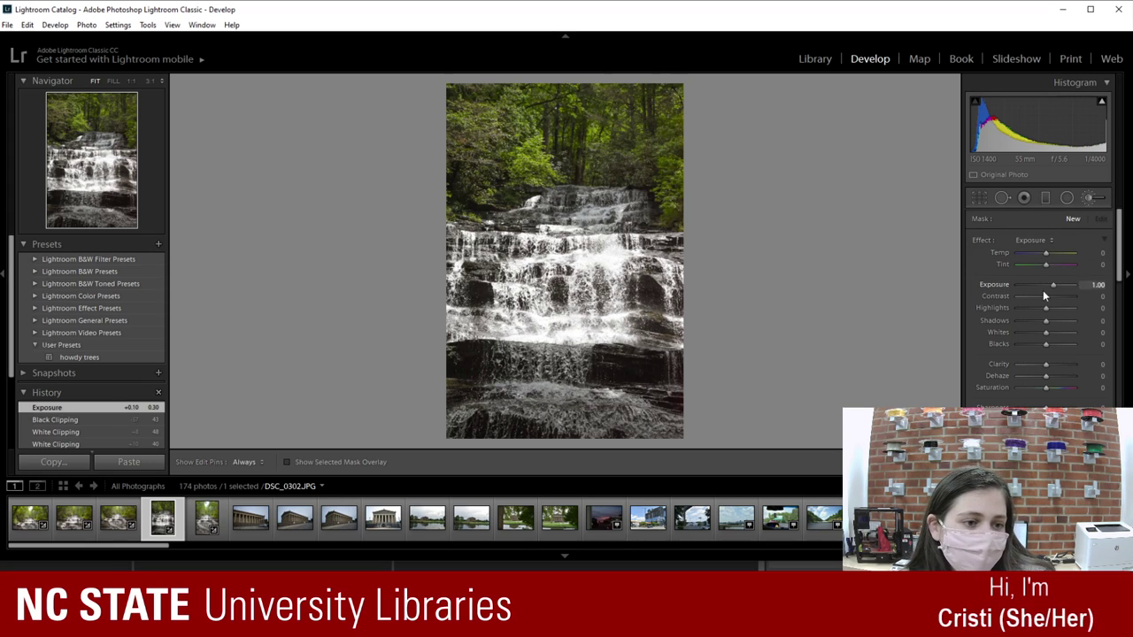
pyautogui.press('h')
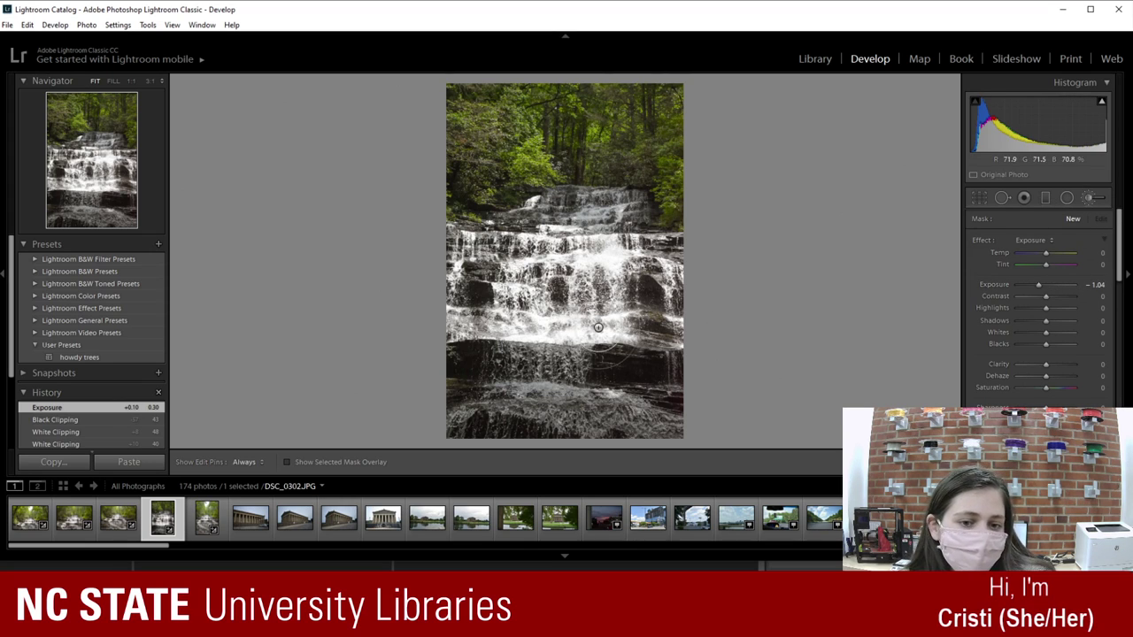
pyautogui.press('h')
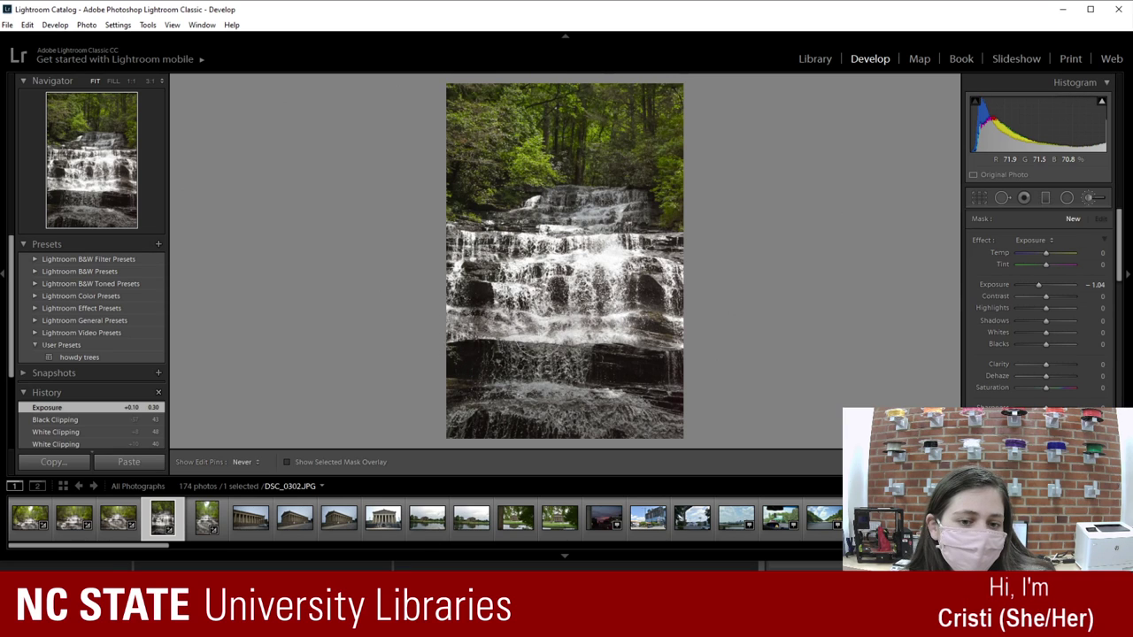
pyautogui.moveTo(624, 332); pyautogui.dragTo(598, 328)
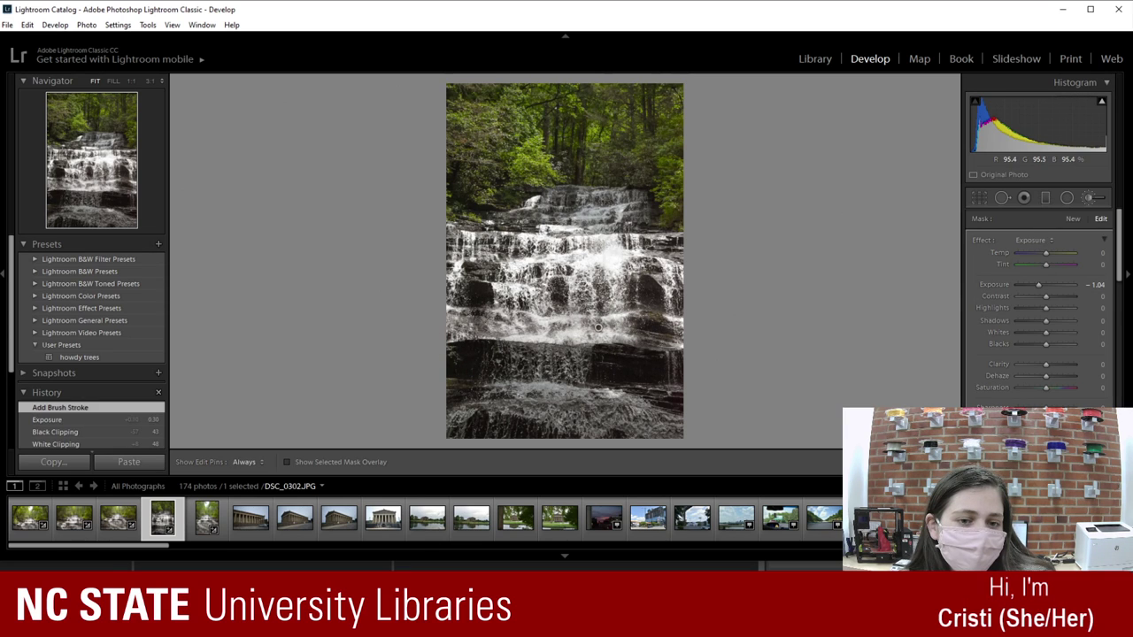
pyautogui.moveTo(611, 283)
pyautogui.mouseDown()
pyautogui.moveTo(575, 248)
pyautogui.moveTo(469, 266)
pyautogui.mouseUp()
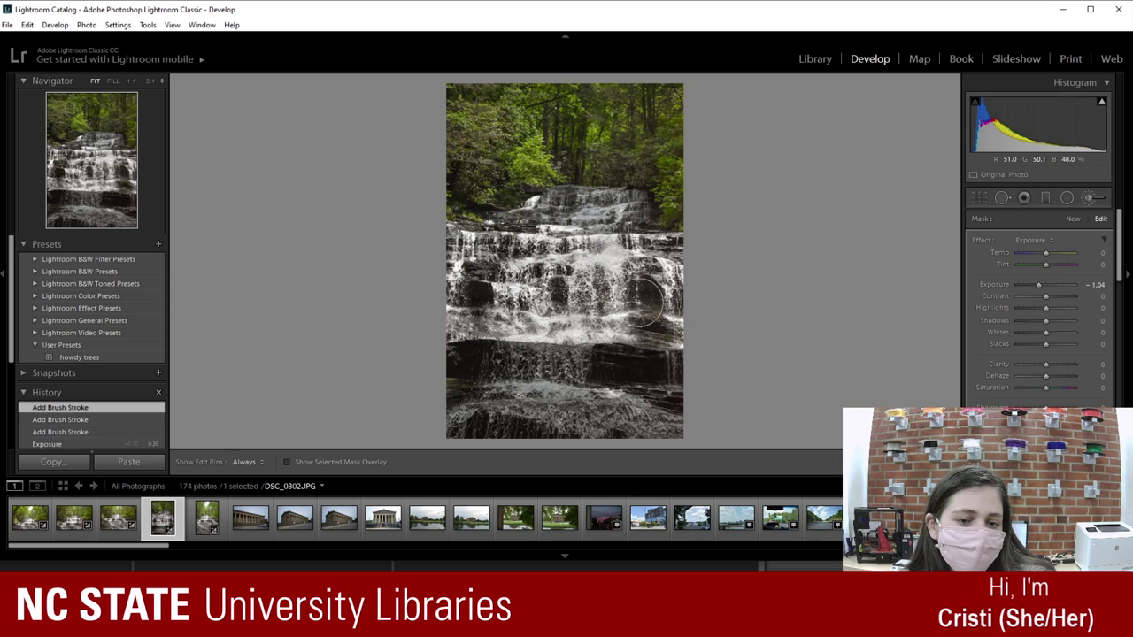
pyautogui.moveTo(571, 270); pyautogui.dragTo(619, 305)
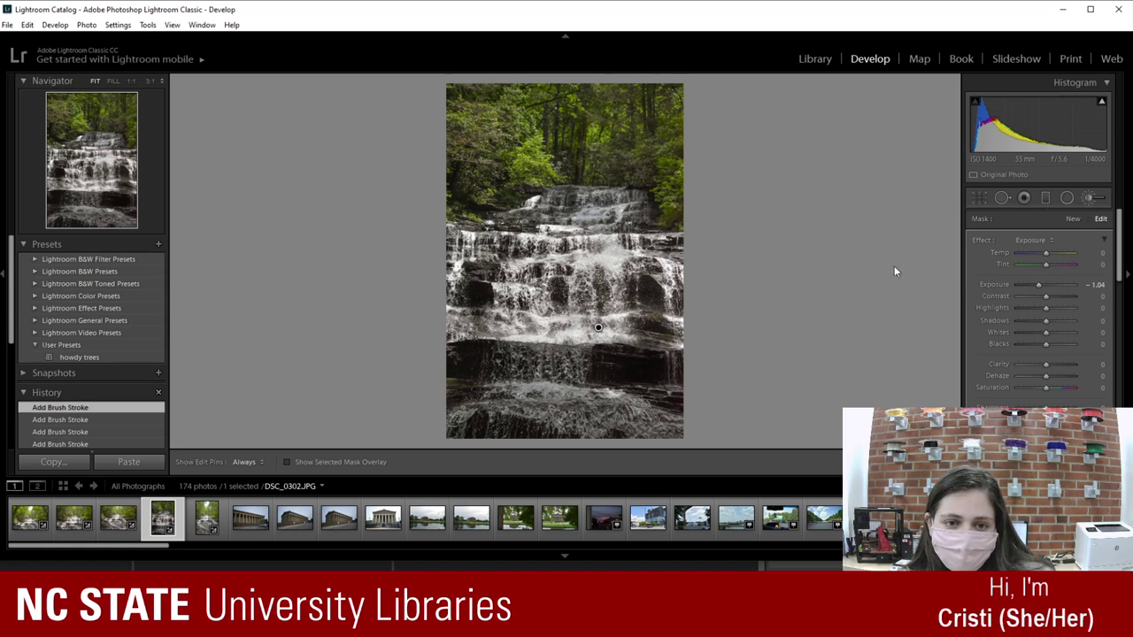
pyautogui.moveTo(600, 328)
pyautogui.mouseDown()
pyautogui.moveTo(577, 233)
pyautogui.moveTo(523, 292)
pyautogui.moveTo(593, 301)
pyautogui.moveTo(558, 230)
pyautogui.moveTo(607, 190)
pyautogui.moveTo(575, 283)
pyautogui.moveTo(624, 208)
pyautogui.moveTo(584, 301)
pyautogui.moveTo(608, 349)
pyautogui.moveTo(632, 332)
pyautogui.moveTo(594, 342)
pyautogui.moveTo(609, 347)
pyautogui.moveTo(584, 385)
pyautogui.moveTo(747, 481)
pyautogui.moveTo(936, 385)
pyautogui.moveTo(627, 355)
pyautogui.moveTo(558, 292)
pyautogui.moveTo(611, 371)
pyautogui.moveTo(600, 334)
pyautogui.moveTo(880, 367)
pyautogui.moveTo(584, 309)
pyautogui.moveTo(608, 346)
pyautogui.moveTo(602, 336)
pyautogui.mouseUp()
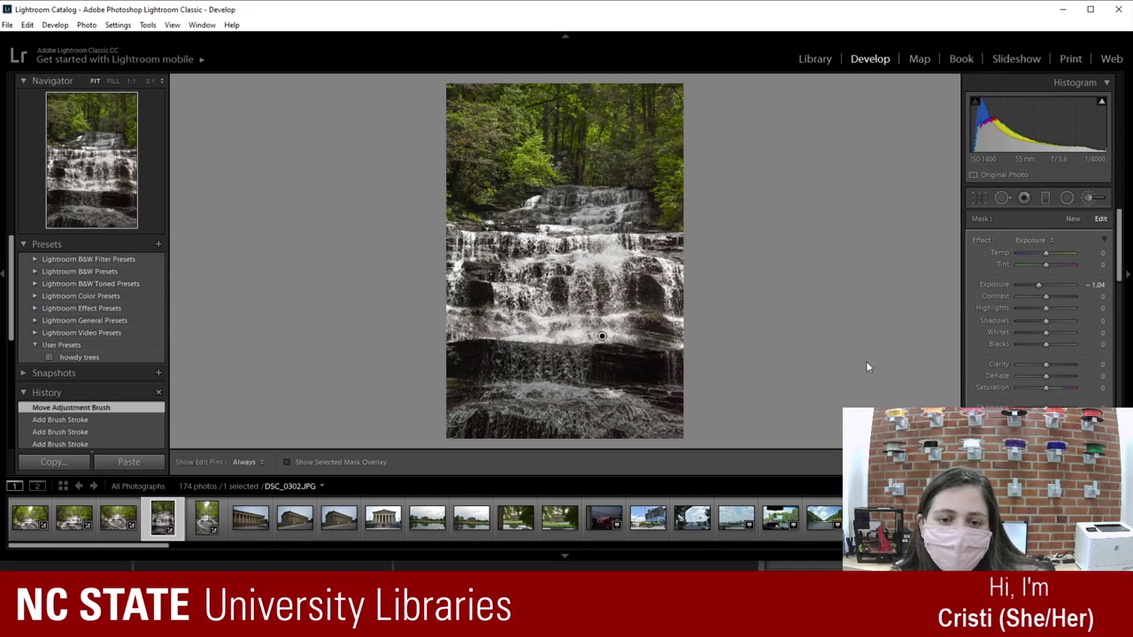
pyautogui.click(1089, 198)
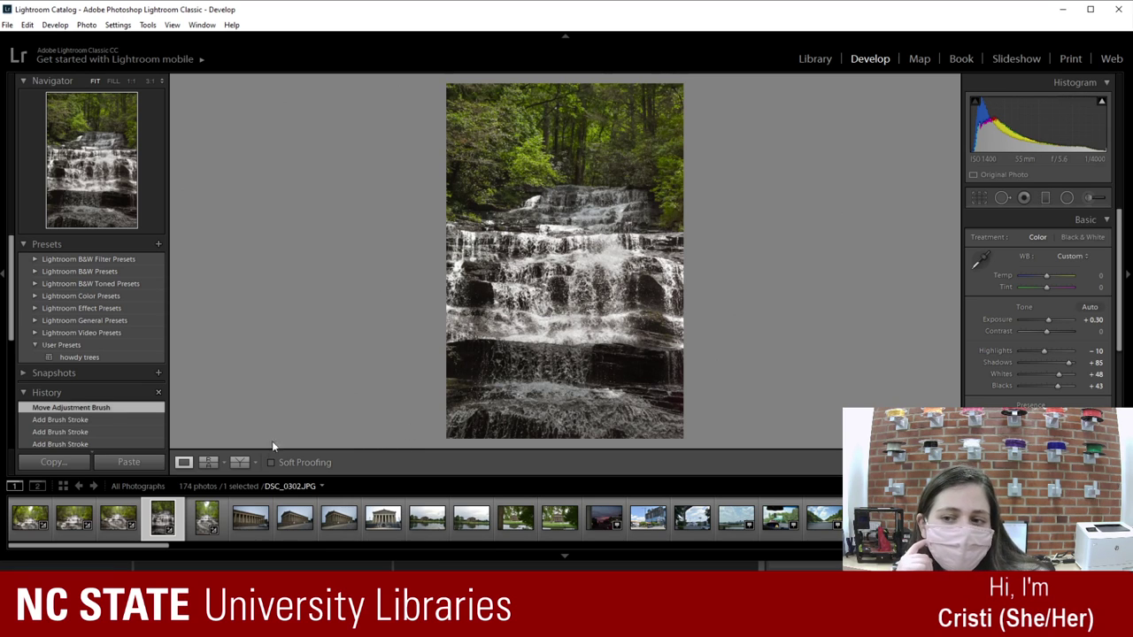
# Step: Look through DSC_0305.JPG and the columned building photos from DSC_0338.JPG to DSC_0364.JPG for a picture suited to spot removal
pyautogui.click(206, 520)
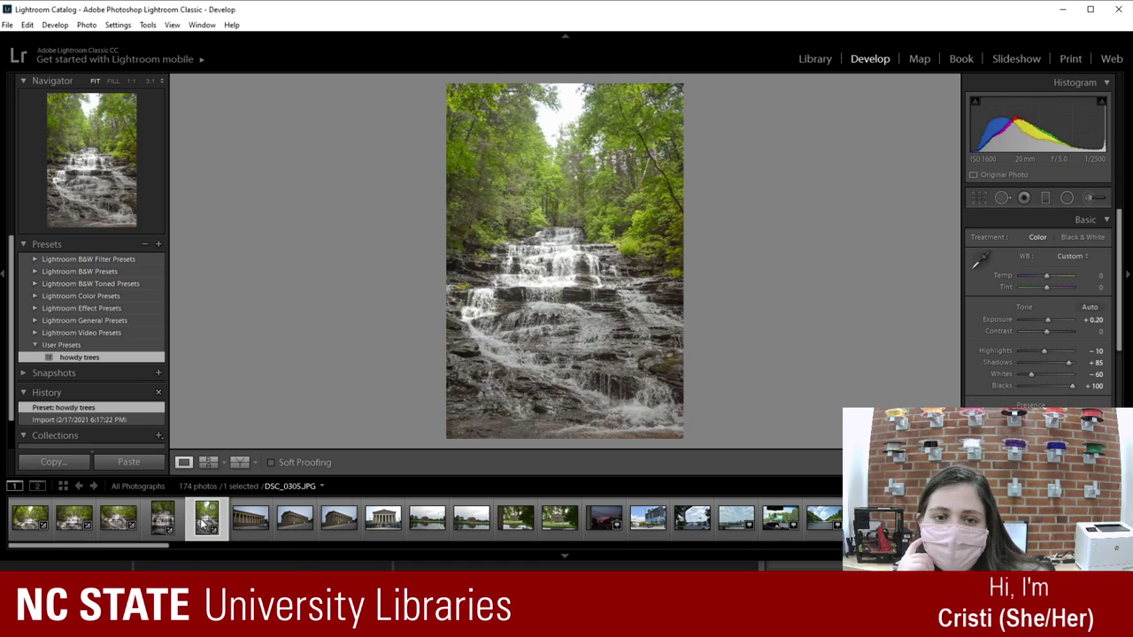
pyautogui.click(244, 522)
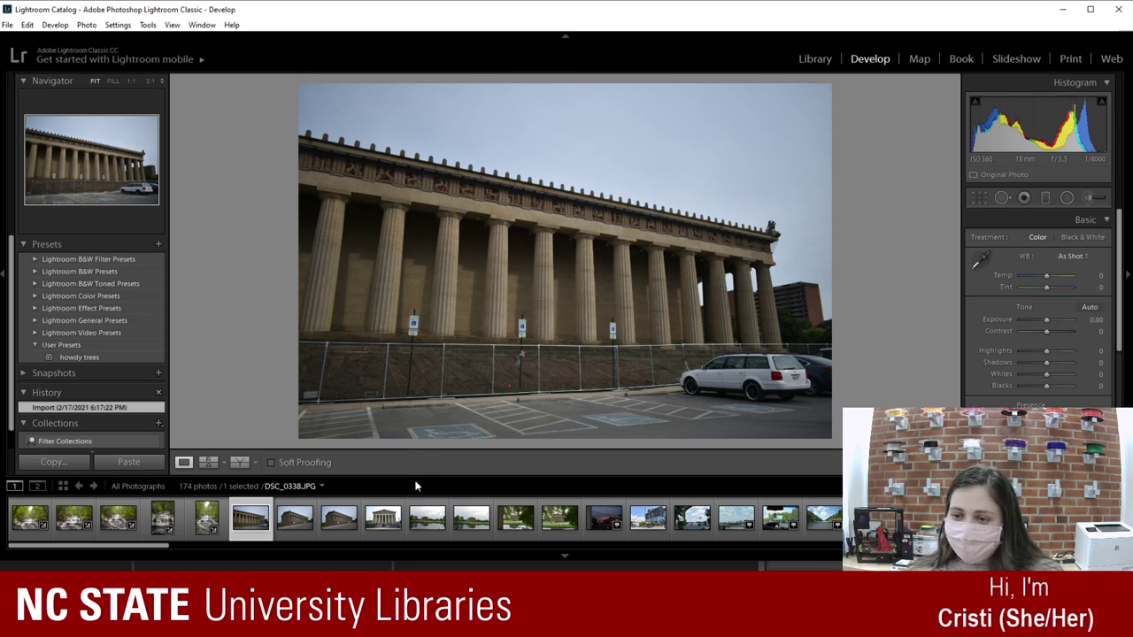
pyautogui.click(299, 528)
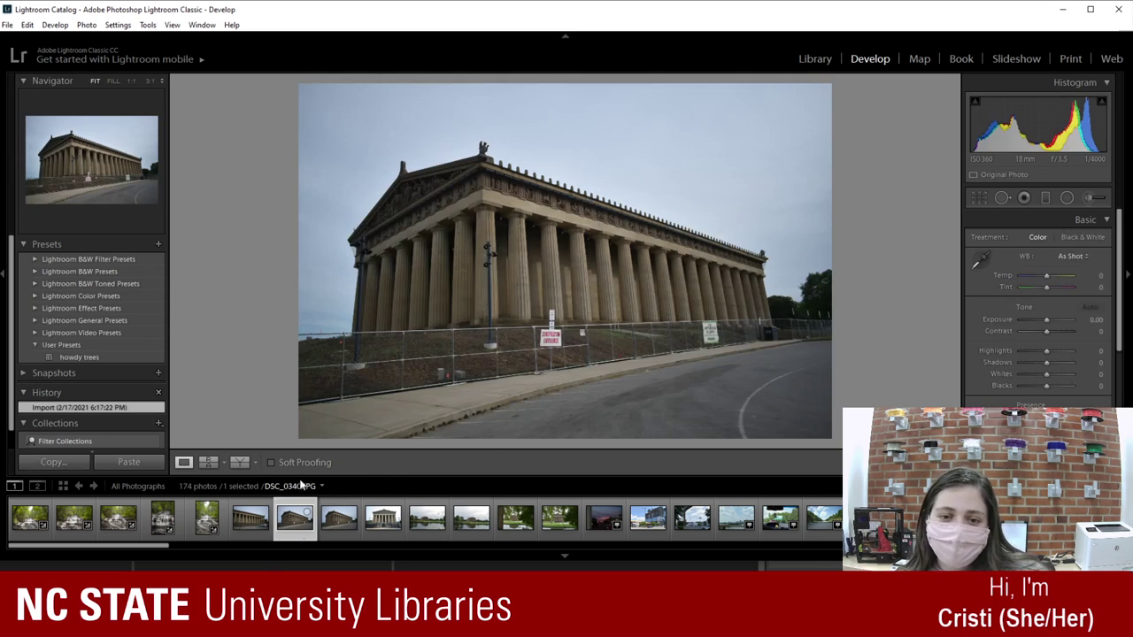
pyautogui.click(353, 522)
pyautogui.click(381, 522)
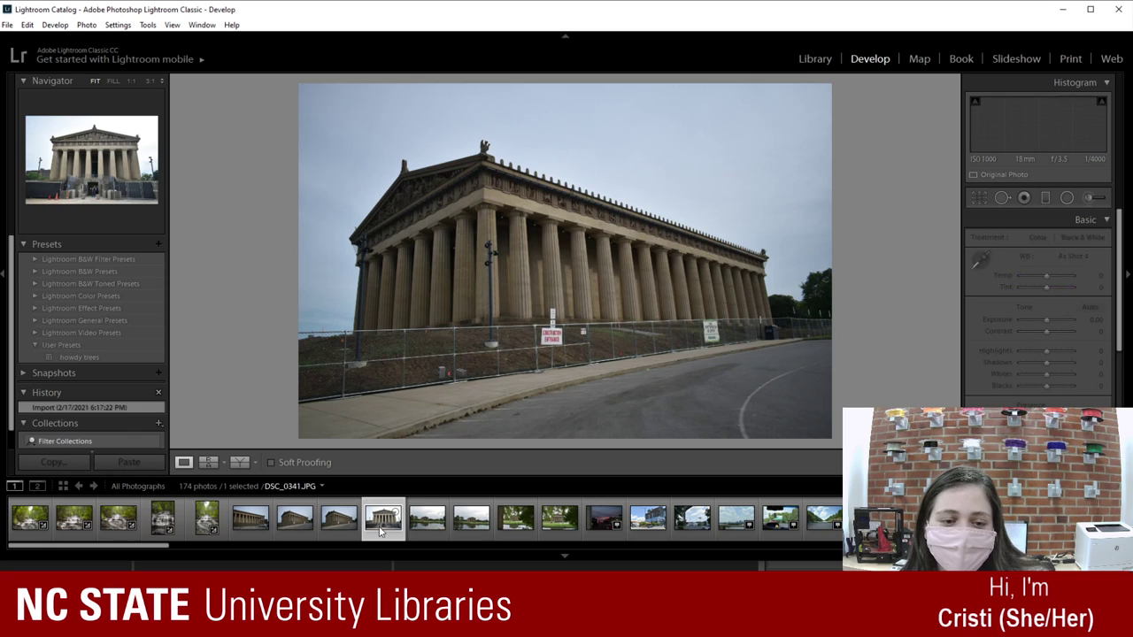
pyautogui.click(441, 524)
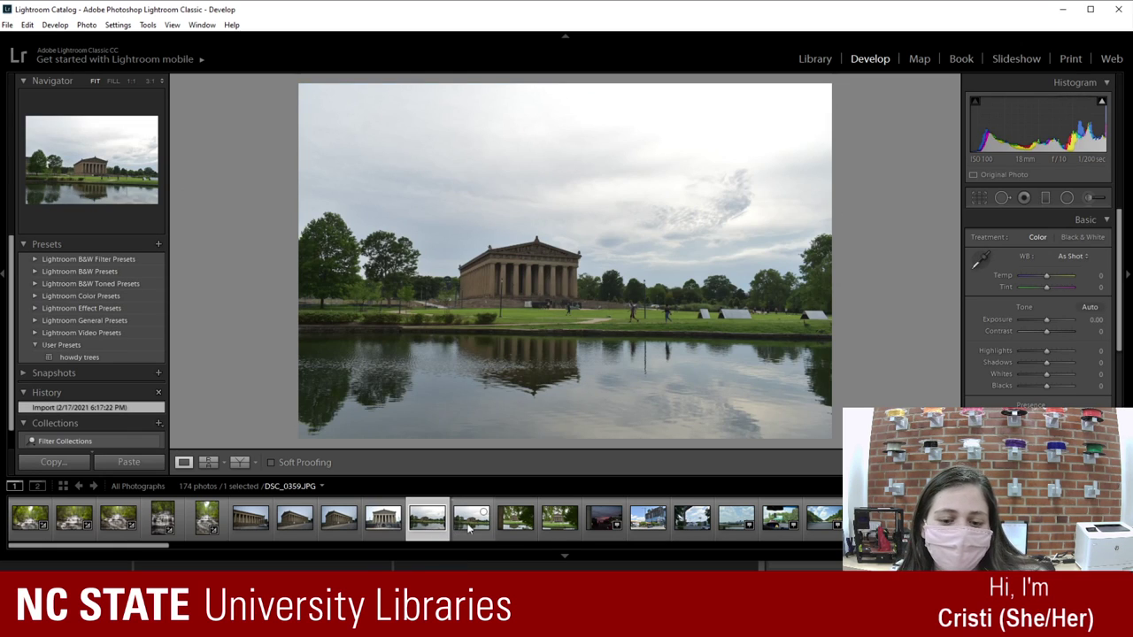
pyautogui.click(471, 524)
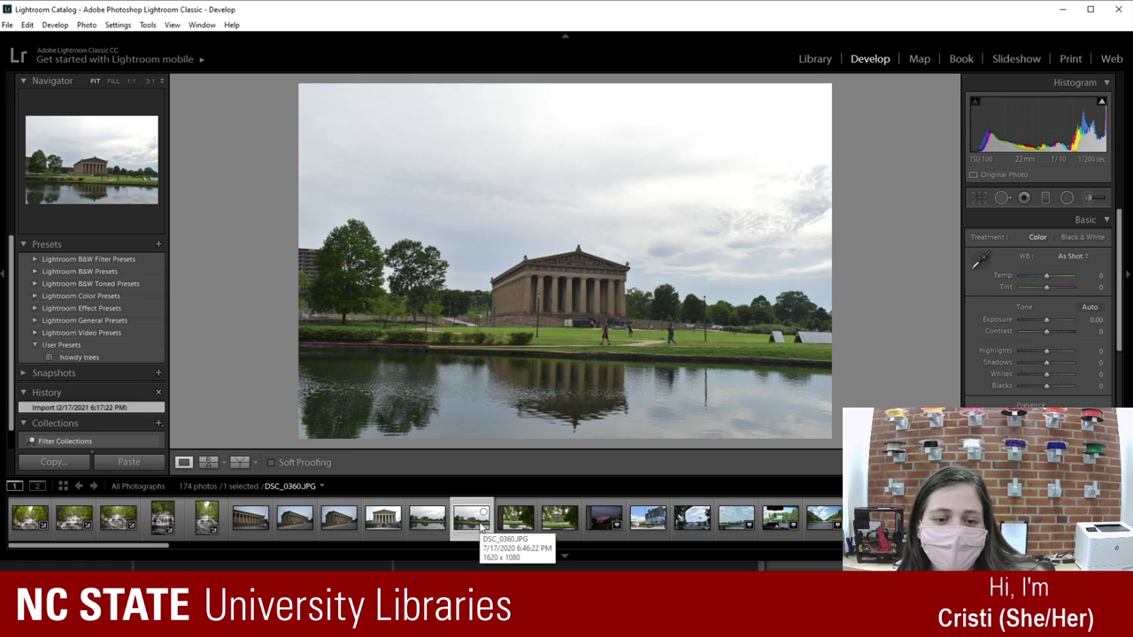
pyautogui.click(516, 524)
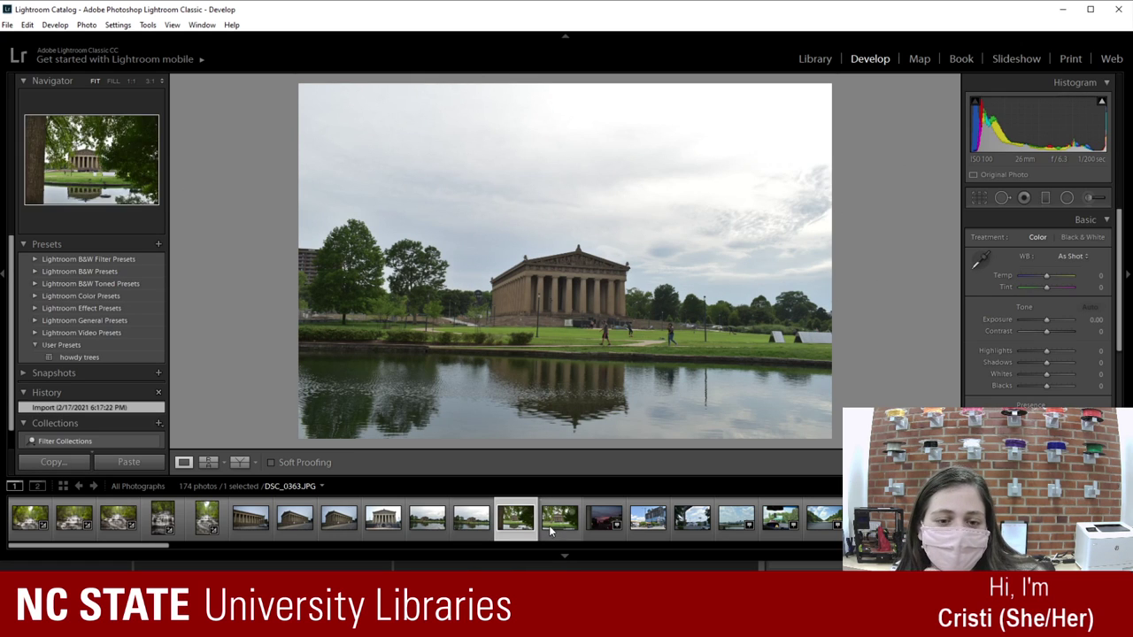
pyautogui.click(557, 522)
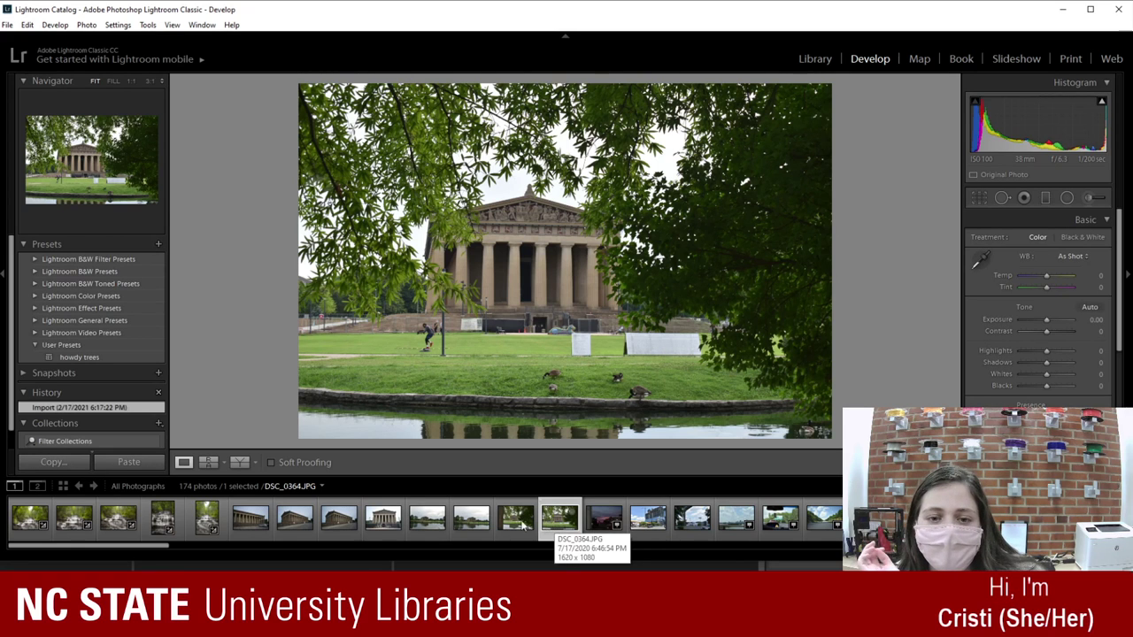
pyautogui.click(515, 524)
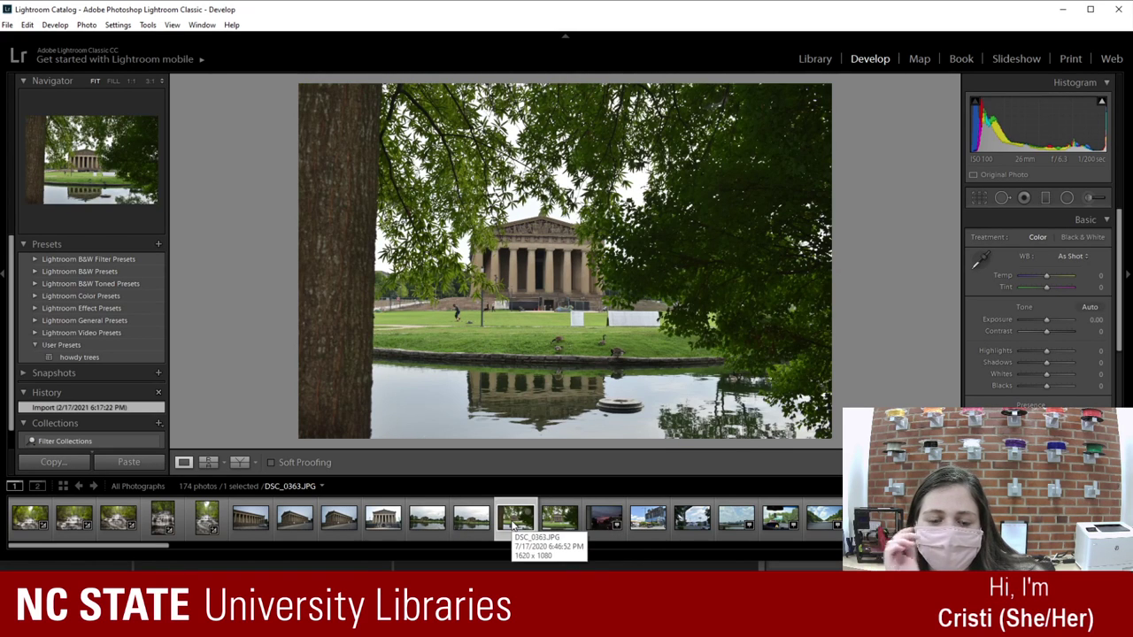
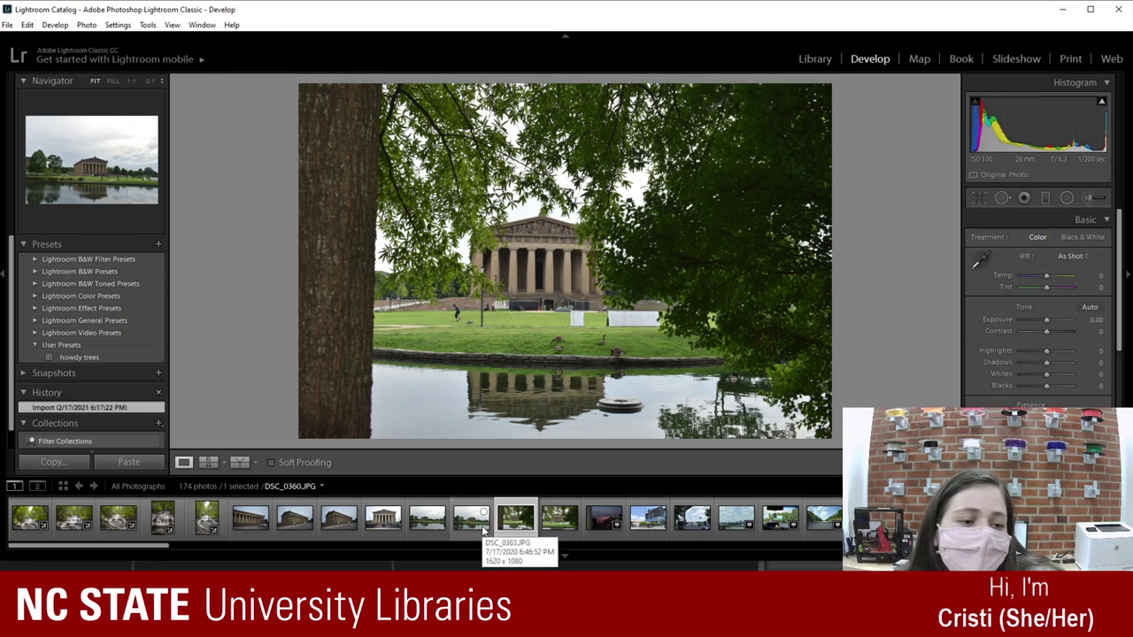
pyautogui.click(379, 524)
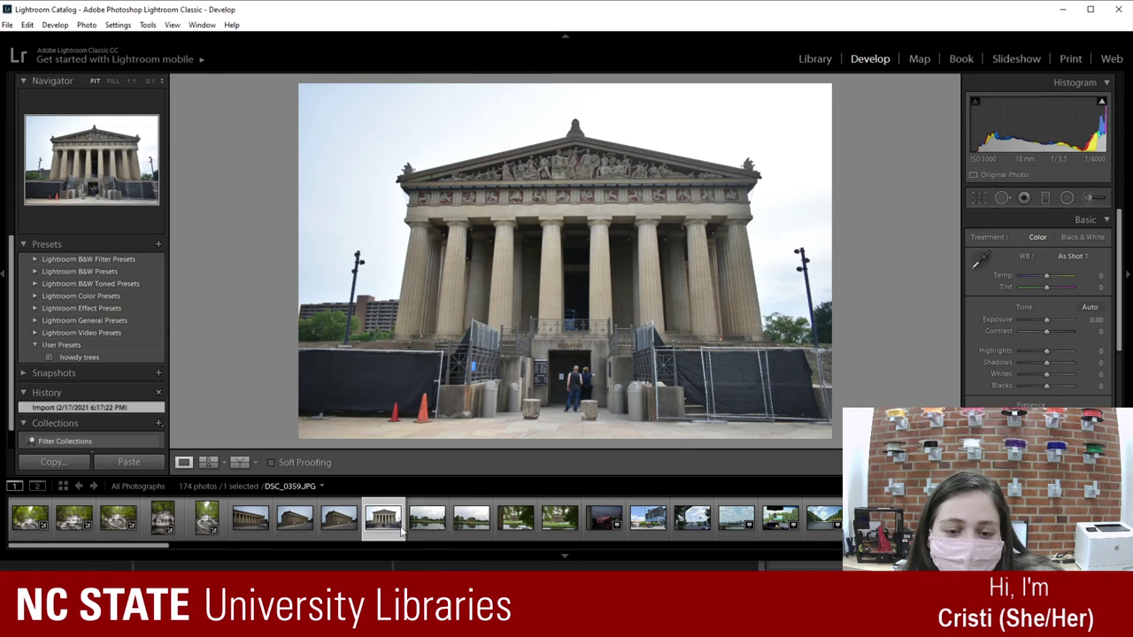
pyautogui.click(324, 526)
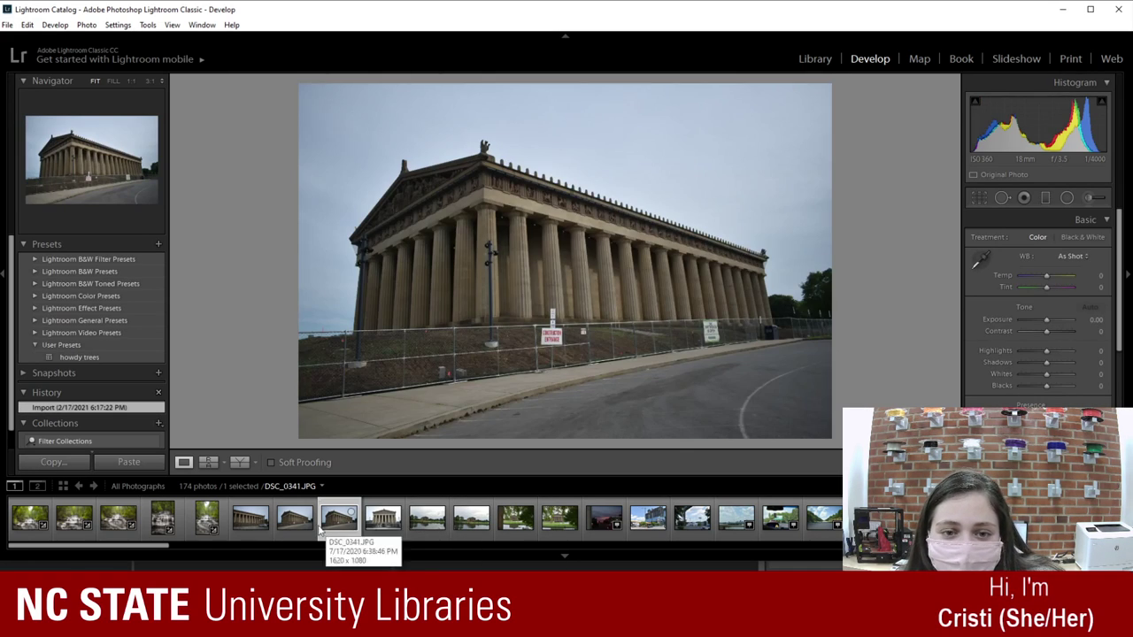
pyautogui.click(382, 522)
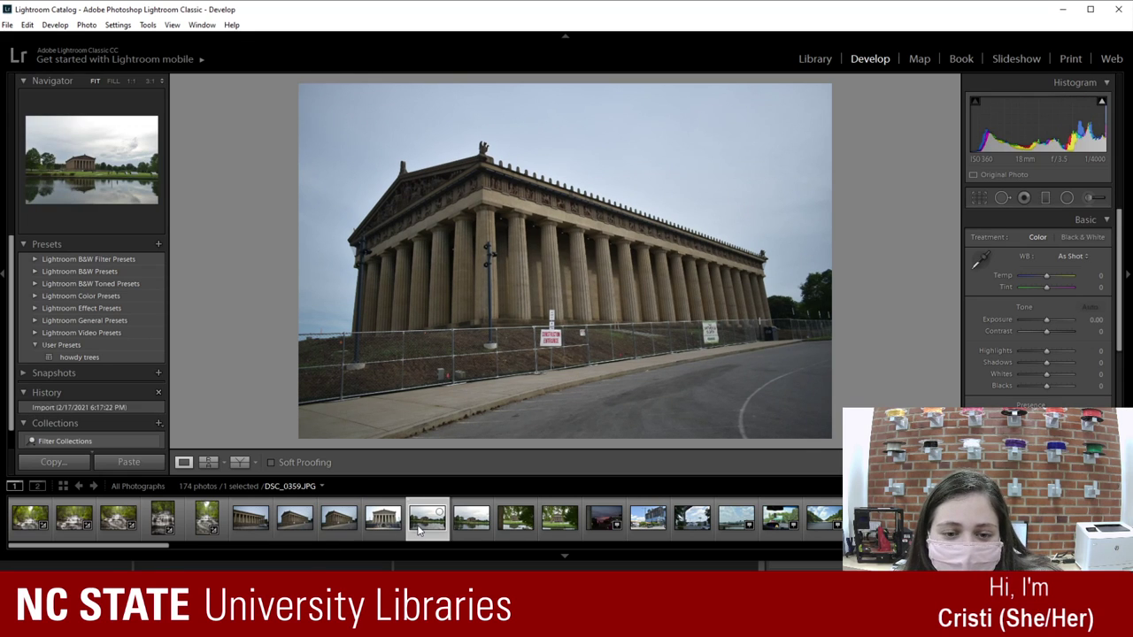
pyautogui.click(417, 525)
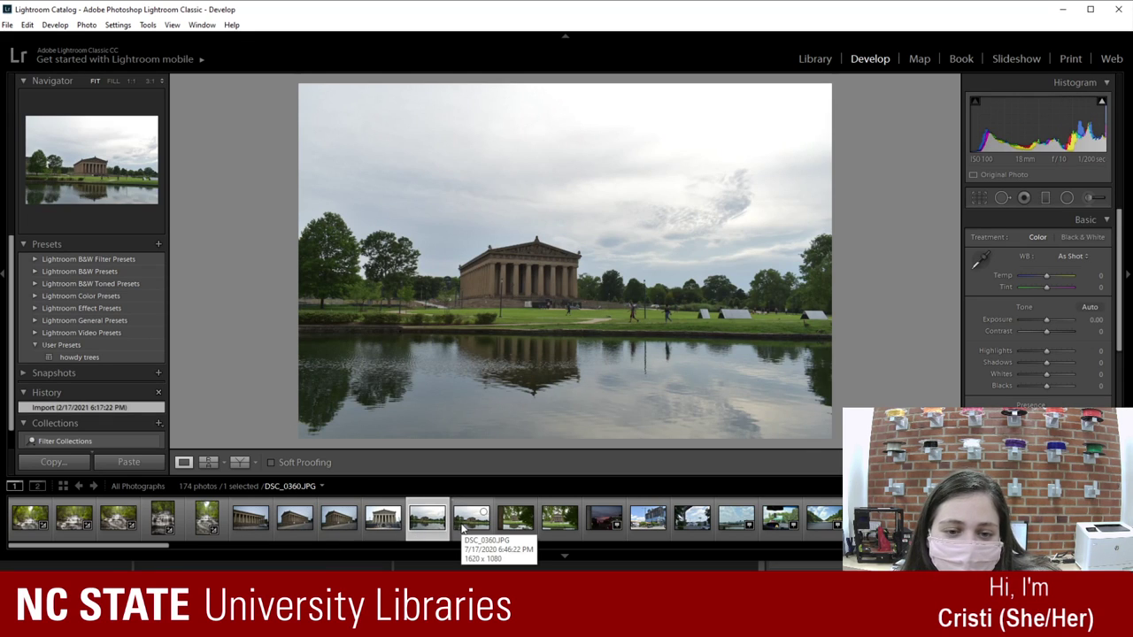
pyautogui.click(462, 529)
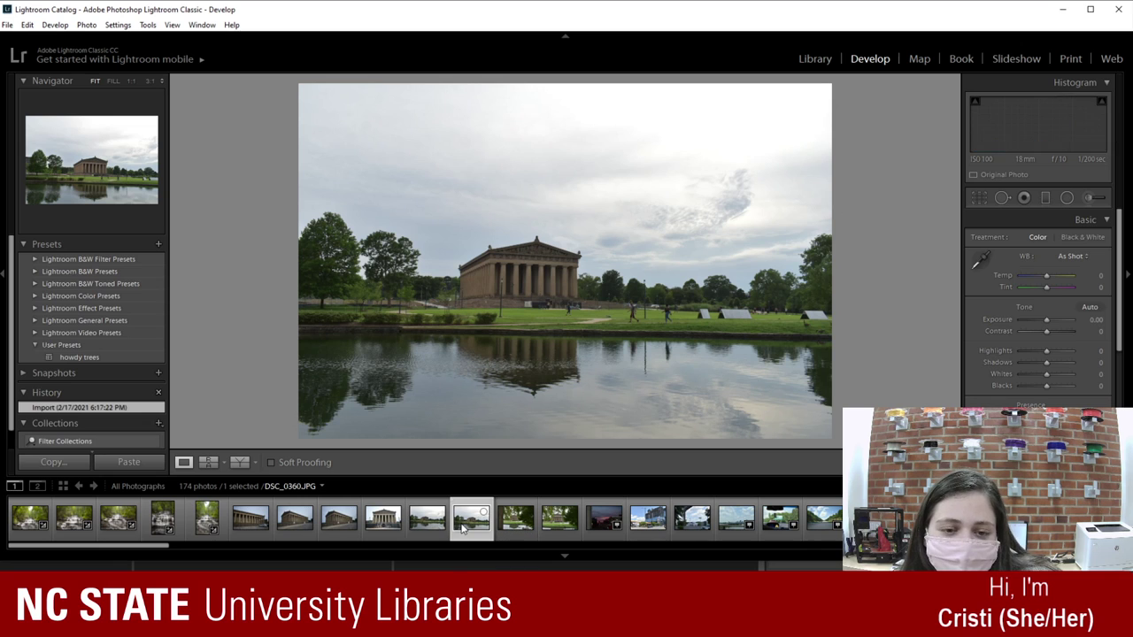
# Step: Zoom in on the jogger in DSC_0363.JPG and place a Heal spot of size 75 on the grass beside him
pyautogui.click(520, 524)
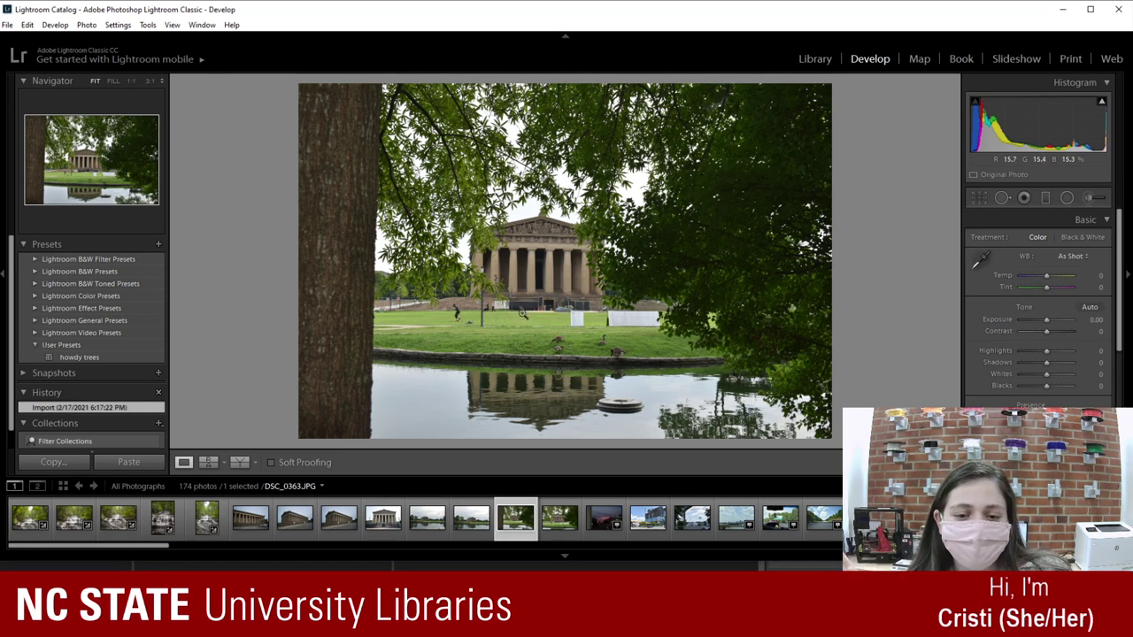
pyautogui.click(460, 314)
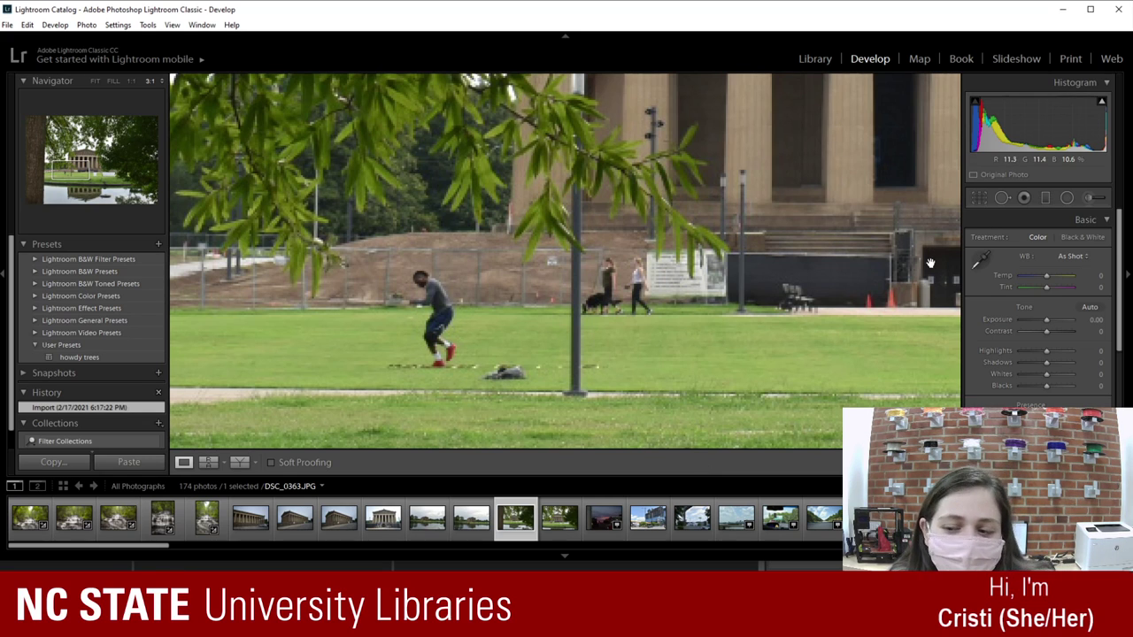
pyautogui.click(1001, 199)
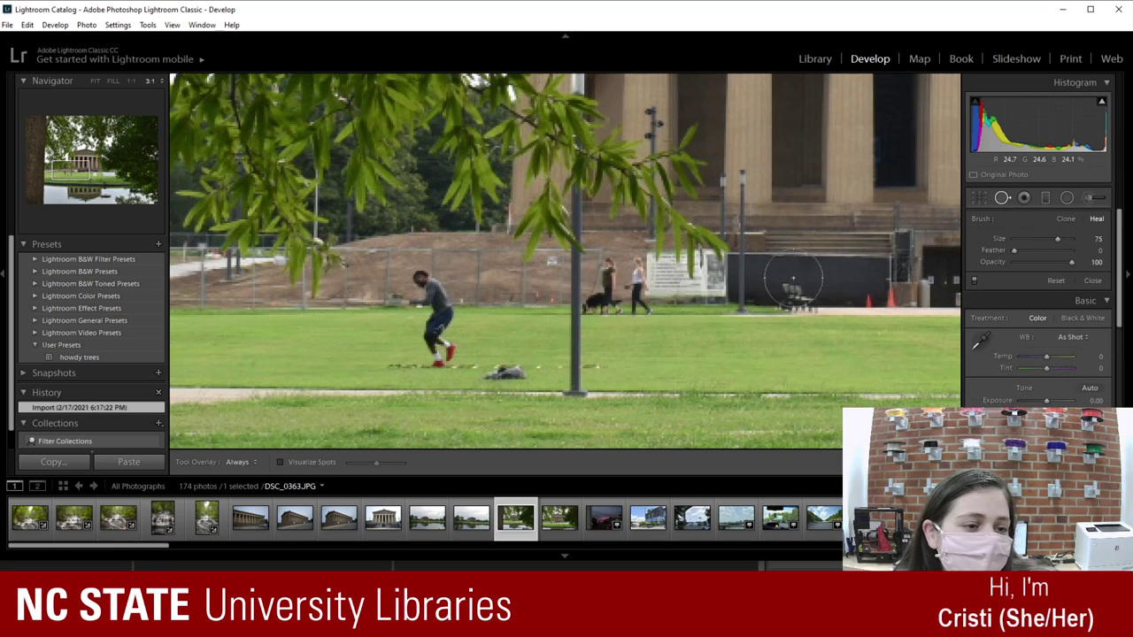
pyautogui.click(319, 347)
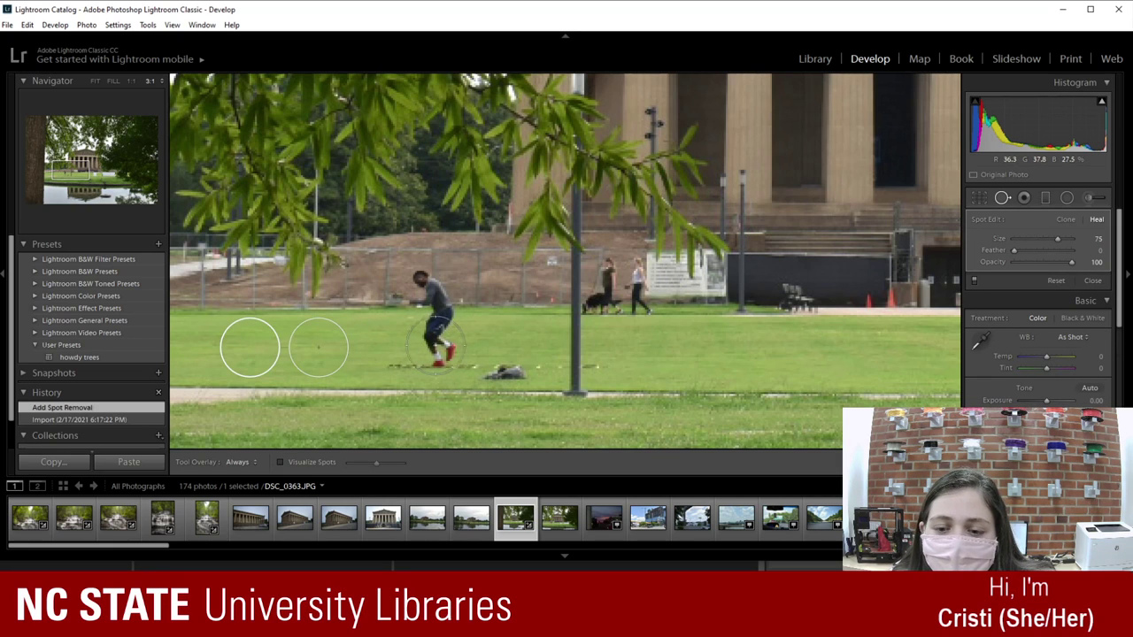
# Step: Move the heal spot to the jogger's legs, reposition its source on the clear grass, and undo the last source move
pyautogui.moveTo(268, 355)
pyautogui.mouseDown()
pyautogui.moveTo(467, 353)
pyautogui.moveTo(435, 341)
pyautogui.moveTo(625, 362)
pyautogui.mouseUp()
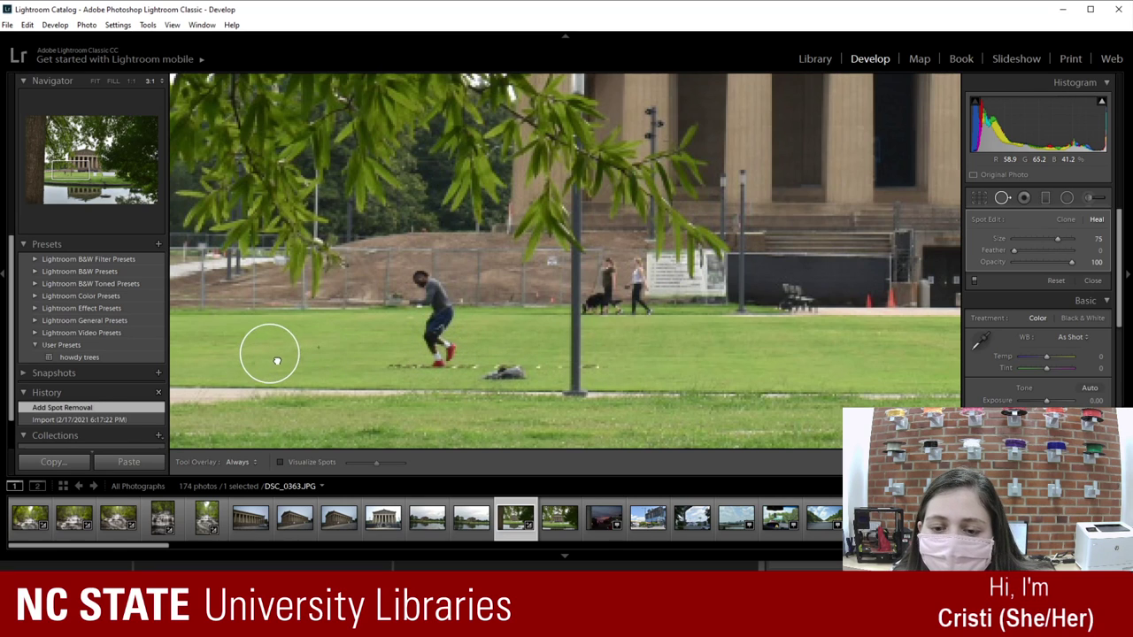
pyautogui.moveTo(270, 352)
pyautogui.mouseDown()
pyautogui.moveTo(375, 362)
pyautogui.moveTo(448, 350)
pyautogui.moveTo(404, 354)
pyautogui.mouseUp()
pyautogui.moveTo(276, 363)
pyautogui.mouseDown()
pyautogui.moveTo(272, 347)
pyautogui.moveTo(287, 361)
pyautogui.mouseUp()
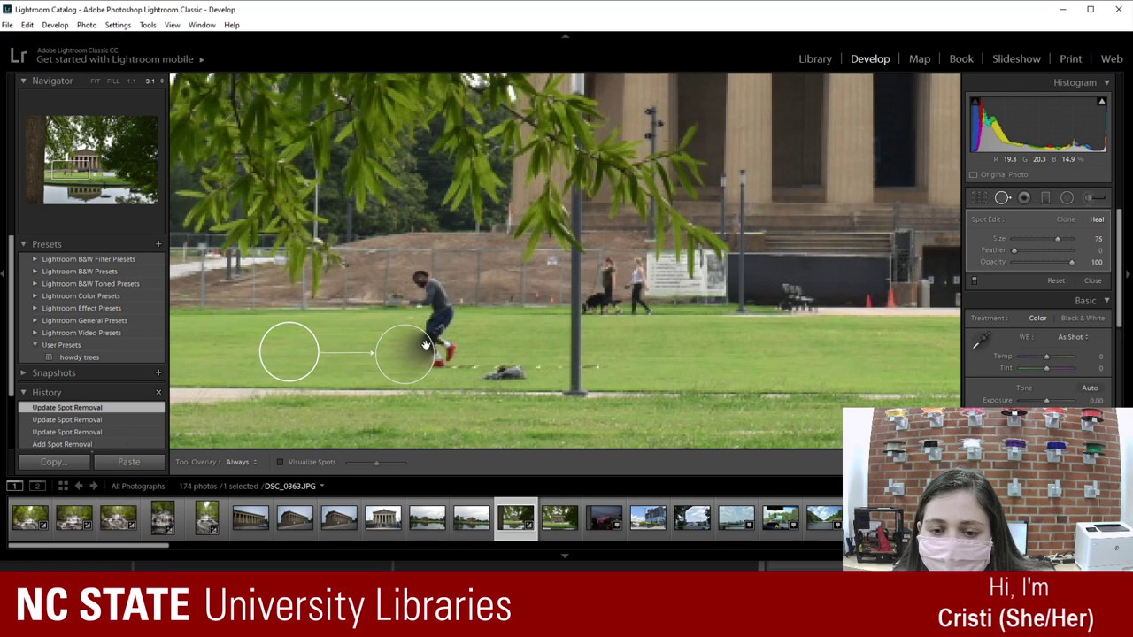
pyautogui.hotkey('ctrl', 'z')
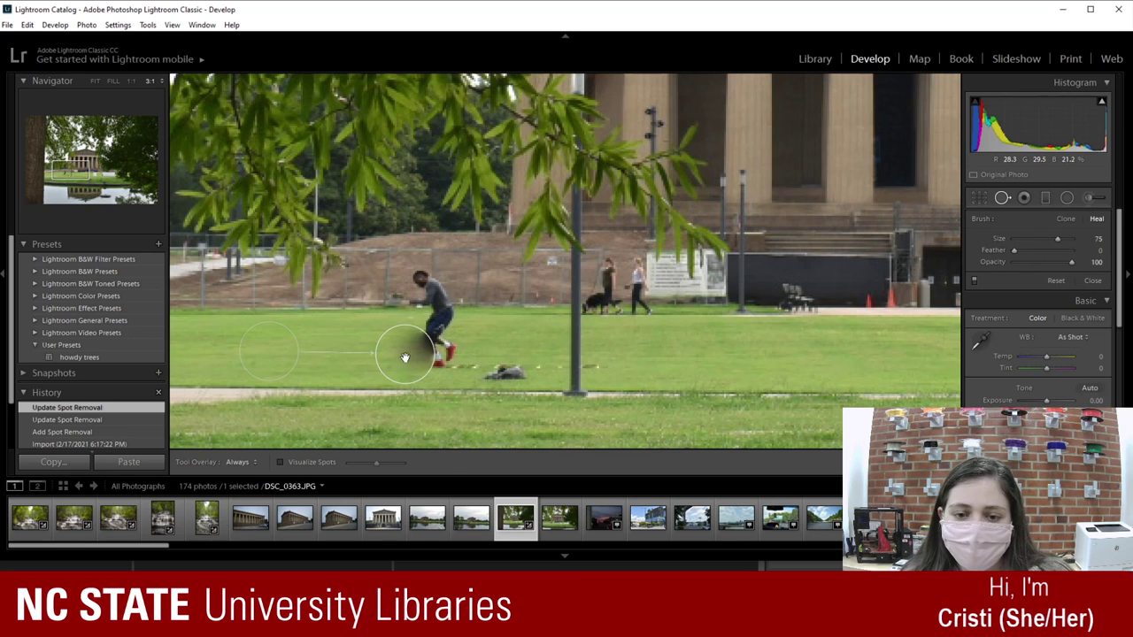
# Step: Move the existing Heal spot onto the bag on the grass and cover the jogger's legs with a second spot, feather 0, sourced from clear grass
pyautogui.moveTo(405, 349)
pyautogui.mouseDown()
pyautogui.moveTo(457, 379)
pyautogui.moveTo(358, 394)
pyautogui.moveTo(355, 443)
pyautogui.moveTo(354, 423)
pyautogui.moveTo(517, 356)
pyautogui.mouseUp()
pyautogui.moveTo(519, 357); pyautogui.dragTo(517, 359)
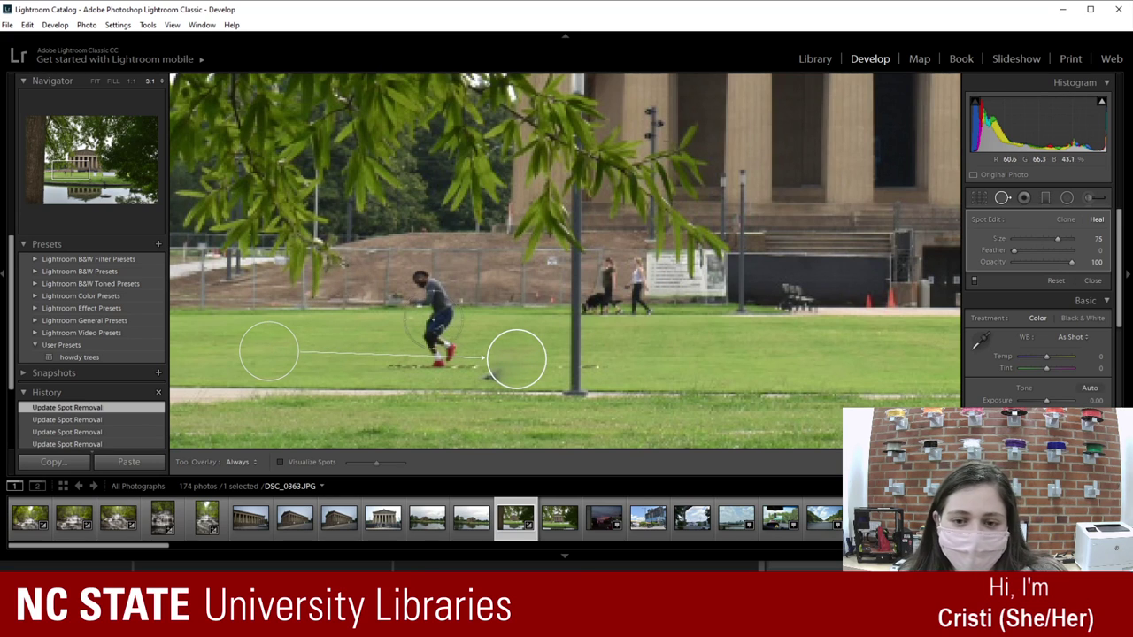
pyautogui.click(434, 335)
pyautogui.moveTo(394, 259)
pyautogui.mouseDown()
pyautogui.moveTo(335, 323)
pyautogui.moveTo(277, 327)
pyautogui.moveTo(280, 344)
pyautogui.mouseUp()
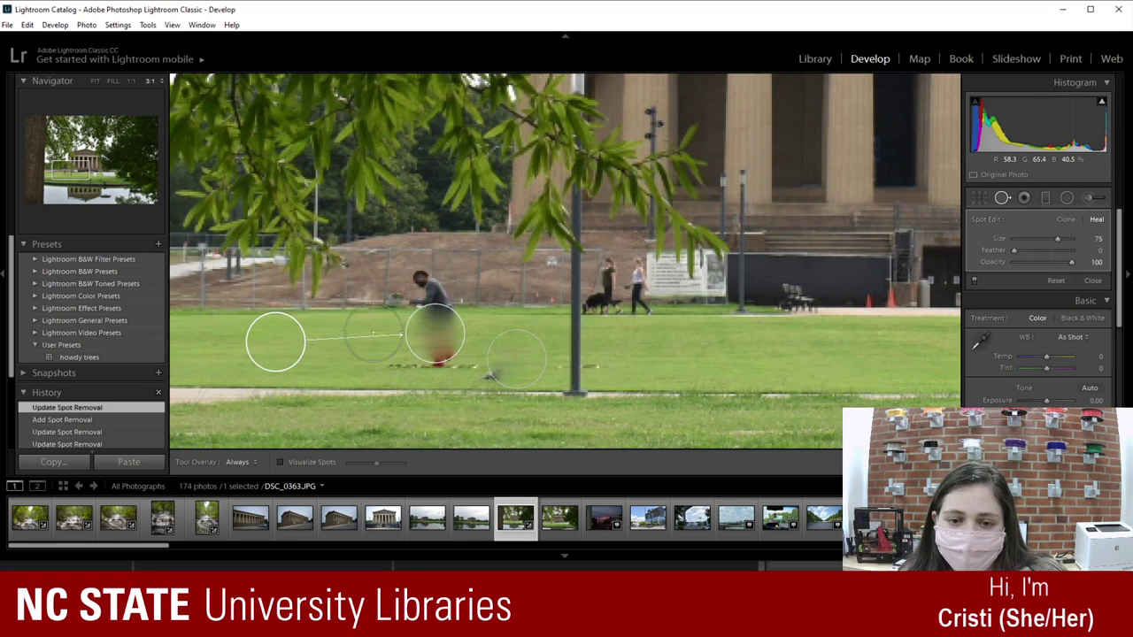
pyautogui.click(446, 338)
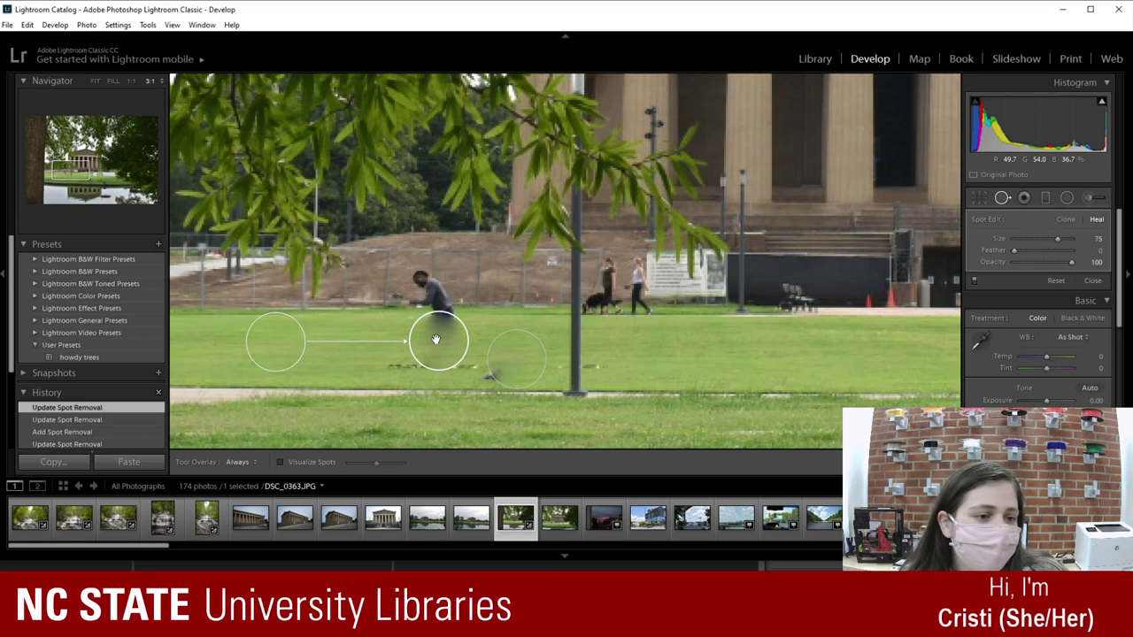
pyautogui.moveTo(1030, 250)
pyautogui.mouseDown()
pyautogui.moveTo(1081, 254)
pyautogui.moveTo(955, 264)
pyautogui.mouseUp()
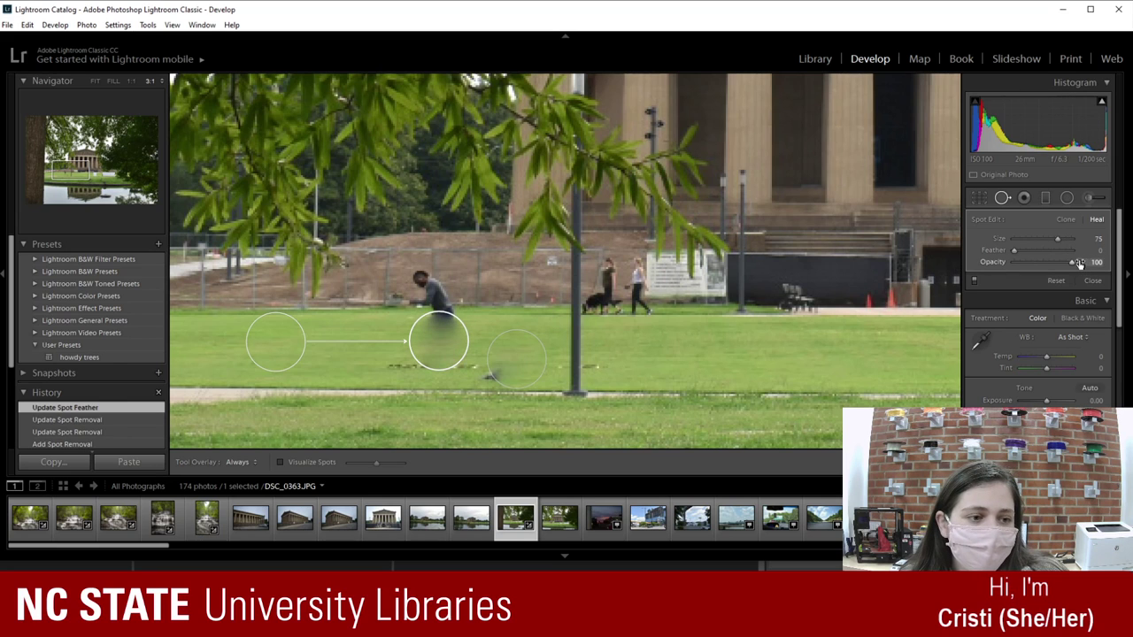
pyautogui.moveTo(448, 352)
pyautogui.mouseDown()
pyautogui.moveTo(406, 363)
pyautogui.moveTo(458, 344)
pyautogui.mouseUp()
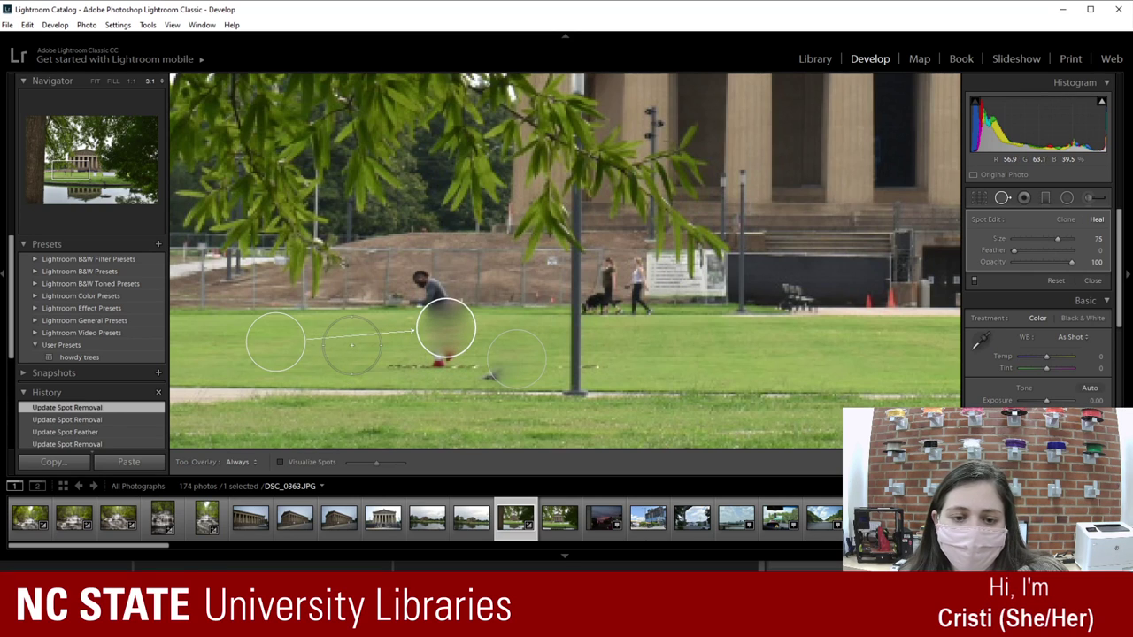
# Step: Add a Heal spot over the jogger's upper body, sourced from the open grass beyond the lamp post
pyautogui.click(720, 355)
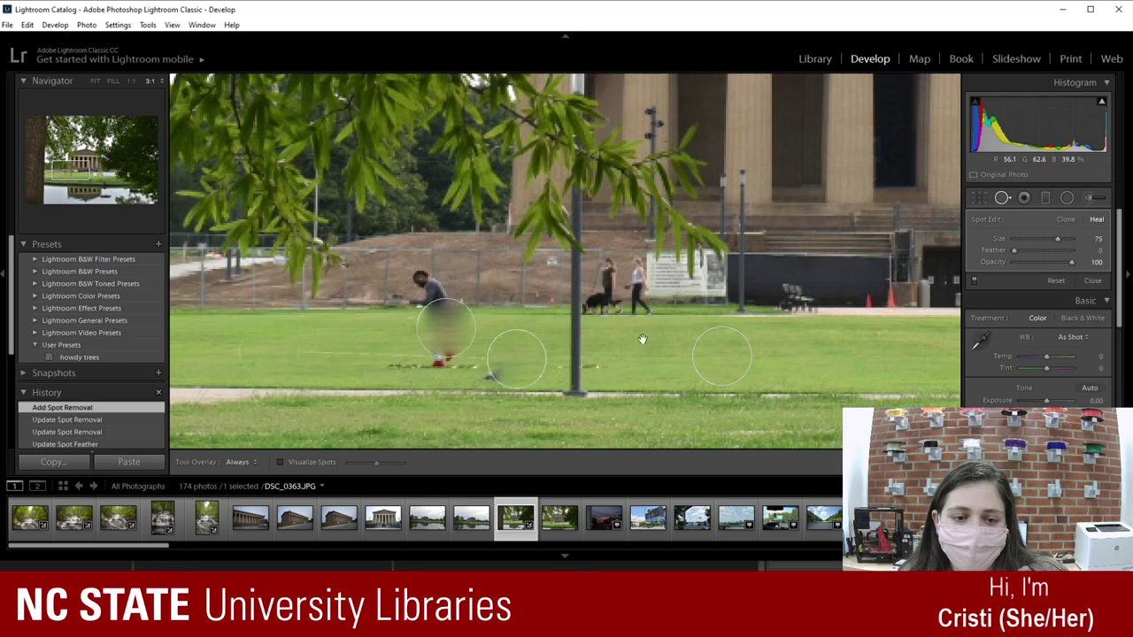
pyautogui.moveTo(829, 361)
pyautogui.mouseDown()
pyautogui.moveTo(756, 416)
pyautogui.moveTo(443, 342)
pyautogui.moveTo(438, 296)
pyautogui.moveTo(422, 300)
pyautogui.moveTo(823, 354)
pyautogui.moveTo(807, 350)
pyautogui.mouseUp()
pyautogui.moveTo(721, 354)
pyautogui.mouseDown()
pyautogui.moveTo(734, 367)
pyautogui.moveTo(521, 347)
pyautogui.moveTo(434, 320)
pyautogui.moveTo(441, 304)
pyautogui.mouseUp()
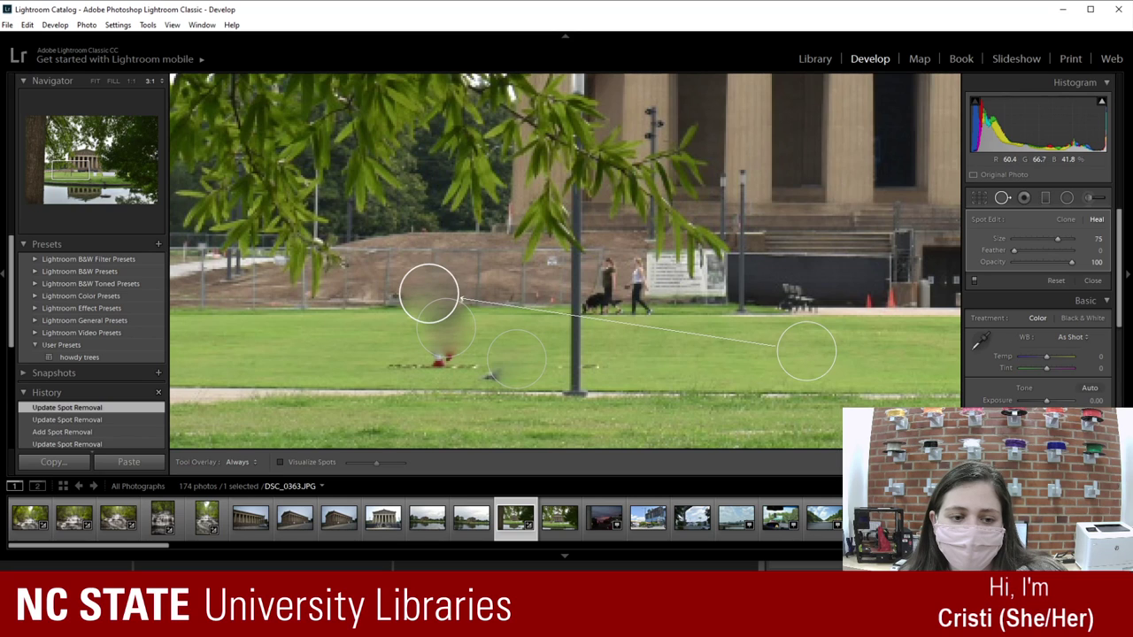
# Step: Add Heal spots over the jogger's feet and the rest of the bag, and undo the stray stroke painted across the grass
pyautogui.click(714, 354)
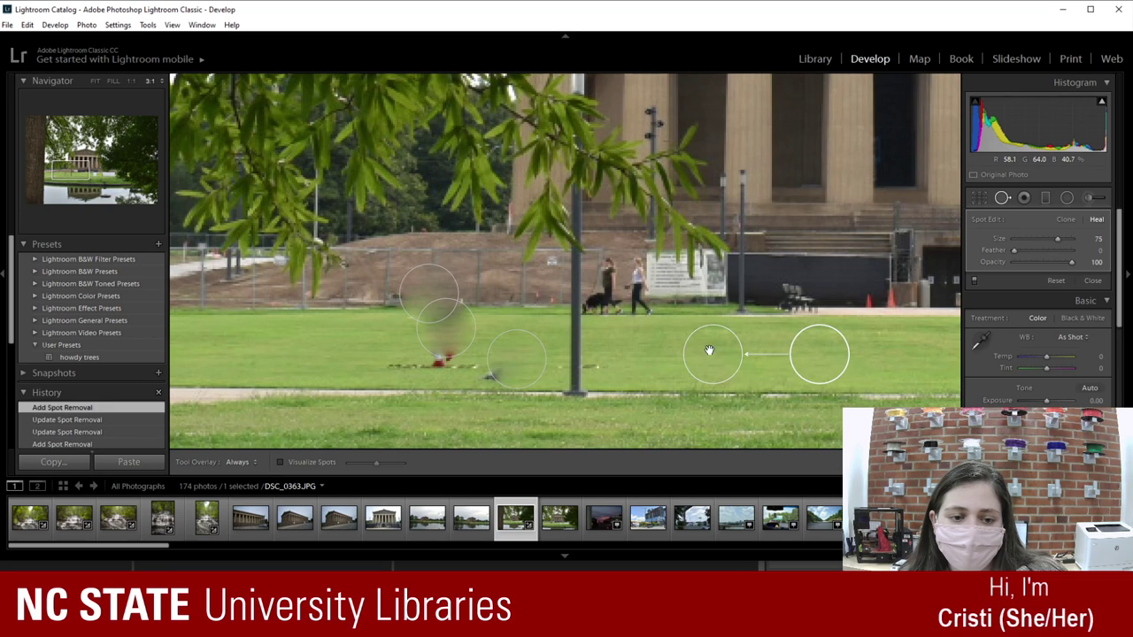
pyautogui.moveTo(713, 354); pyautogui.dragTo(435, 351)
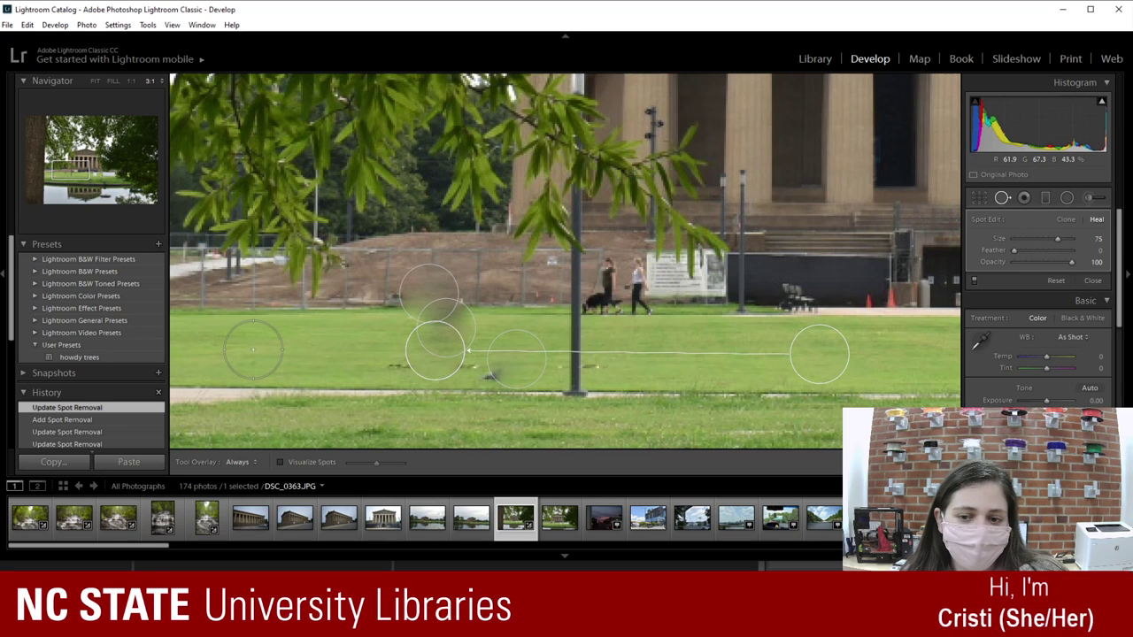
pyautogui.moveTo(252, 346); pyautogui.dragTo(409, 346)
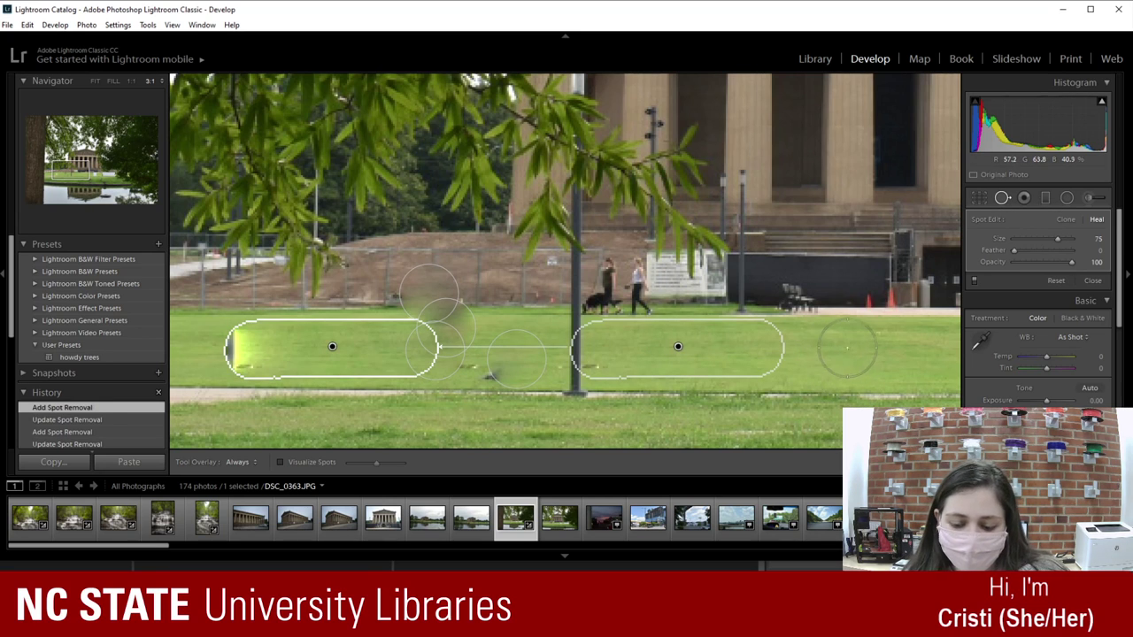
pyautogui.hotkey('ctrl', 'z')
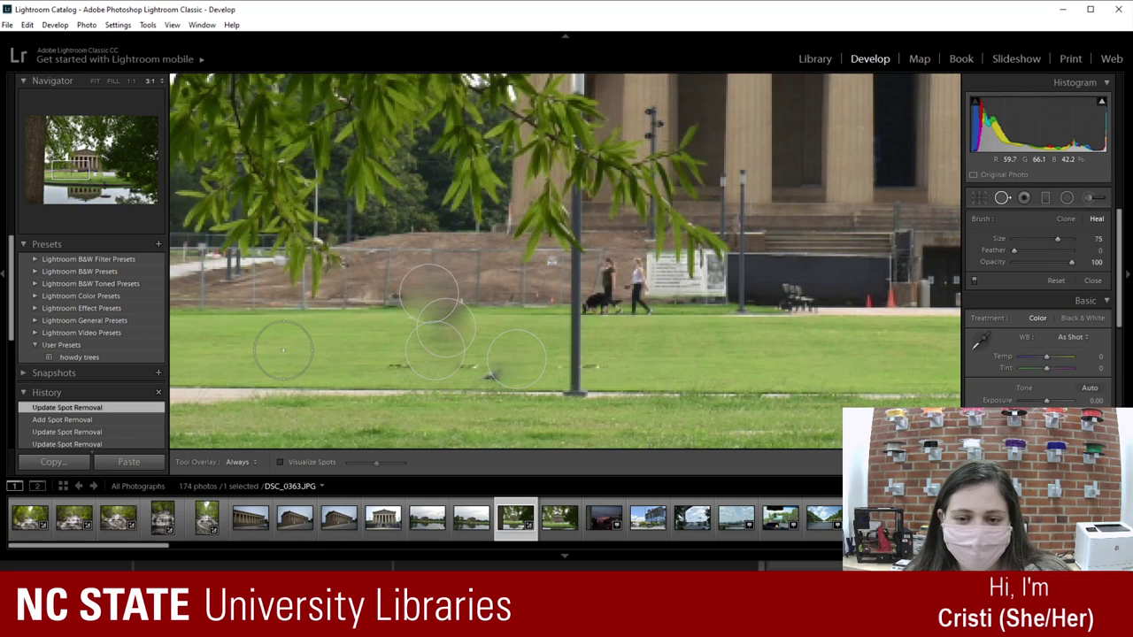
pyautogui.click(203, 349)
pyautogui.moveTo(273, 355); pyautogui.dragTo(488, 370)
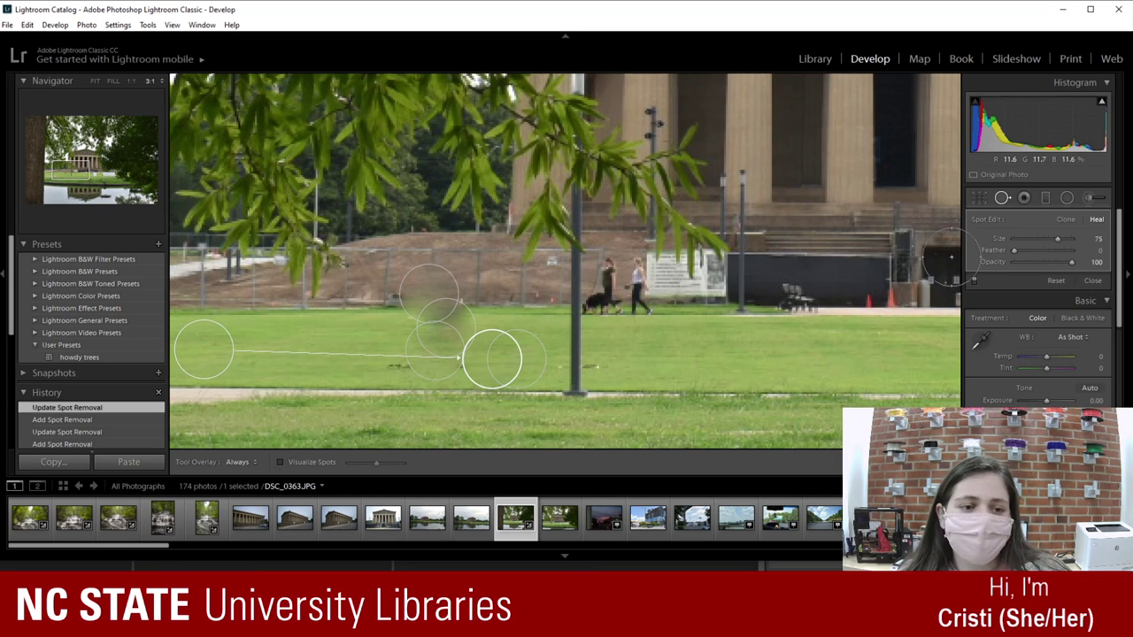
pyautogui.click(1002, 197)
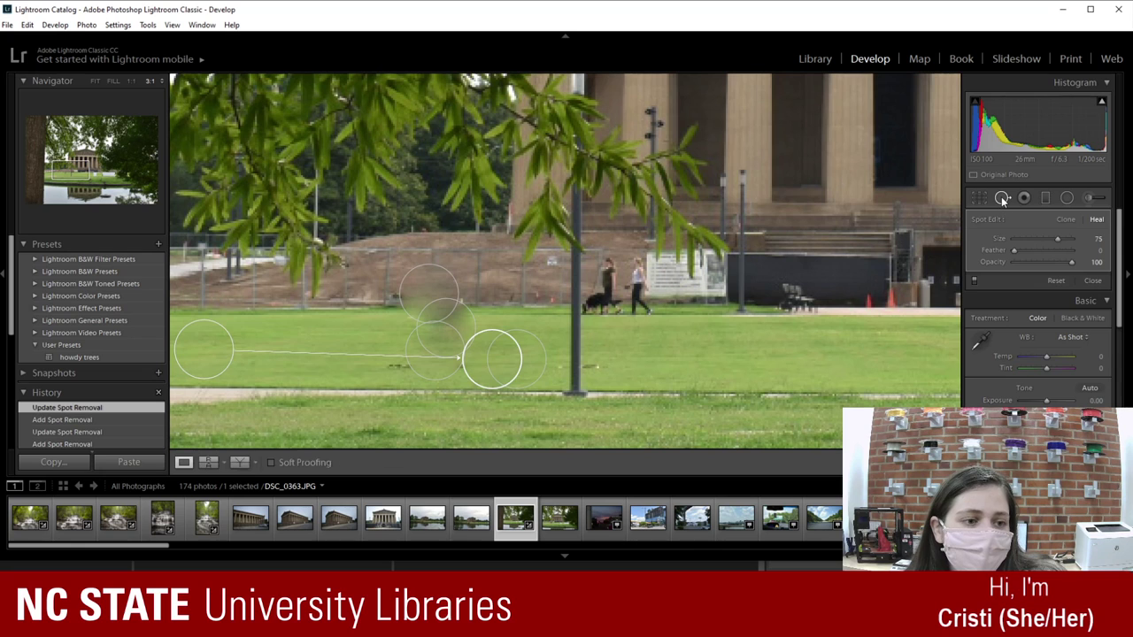
pyautogui.click(969, 200)
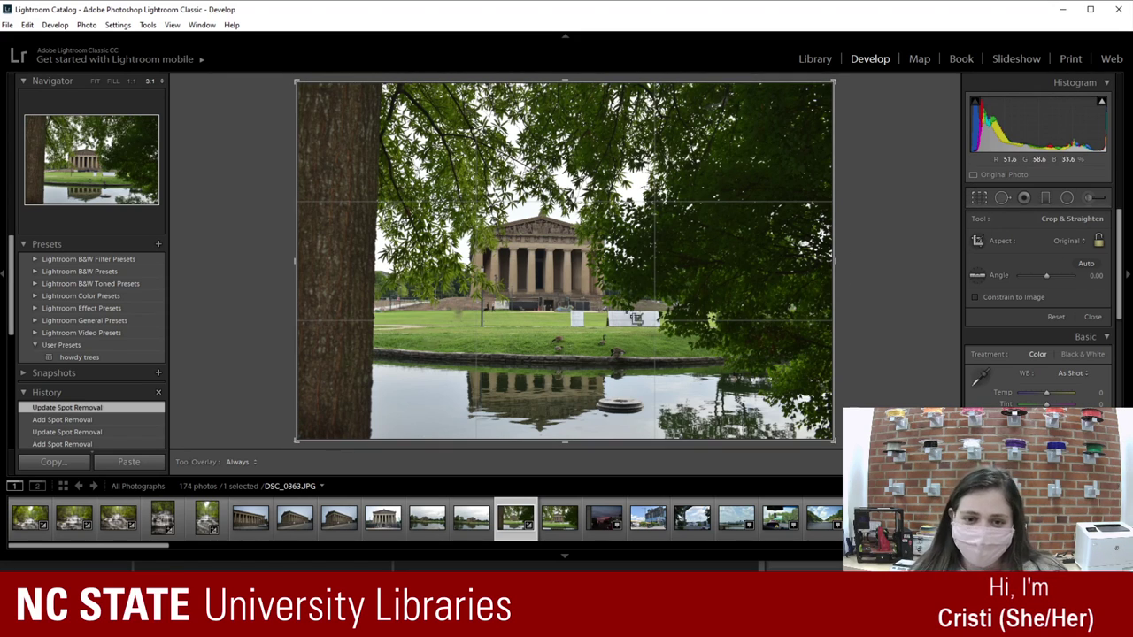
pyautogui.click(979, 198)
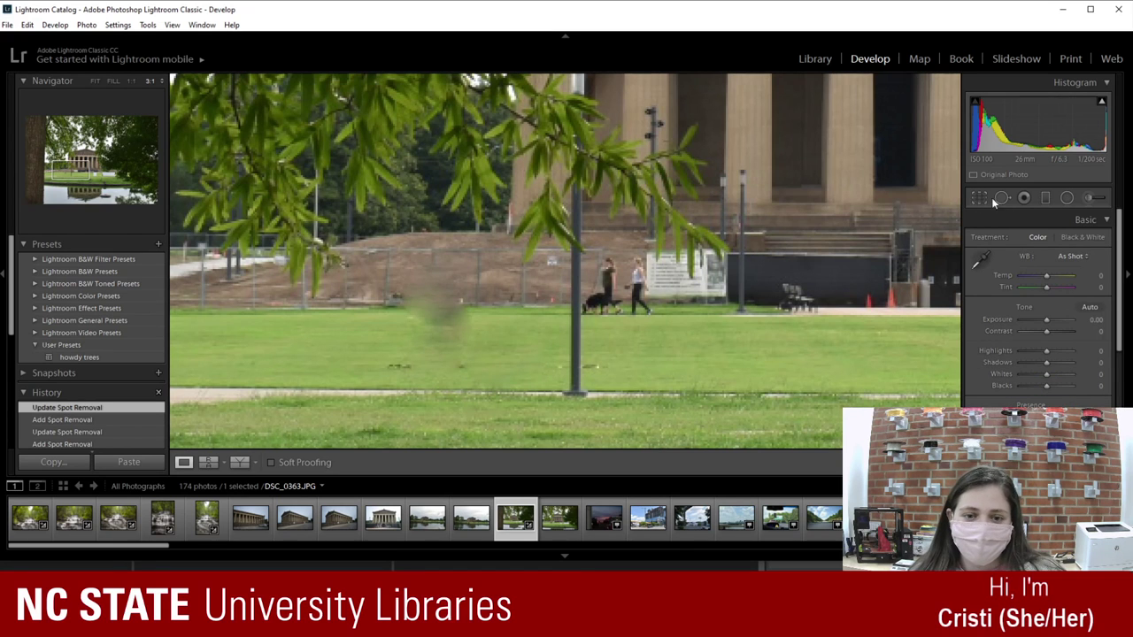
# Step: Delete the Heal spots covering the jogger's legs, the bag and the jogger's feet
pyautogui.click(1003, 200)
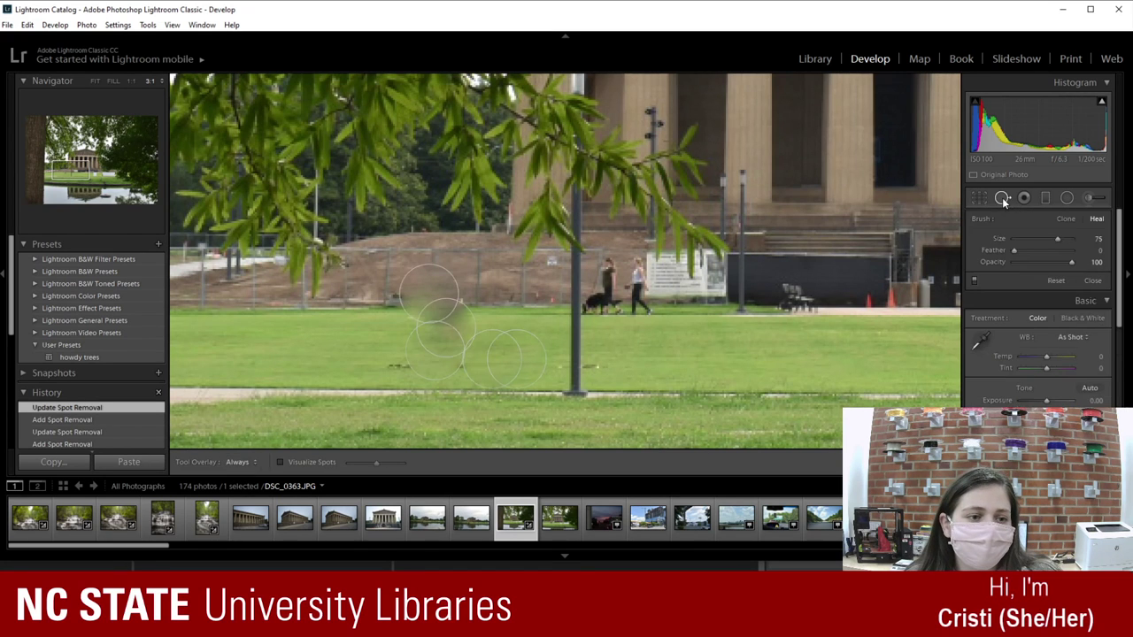
pyautogui.click(442, 333)
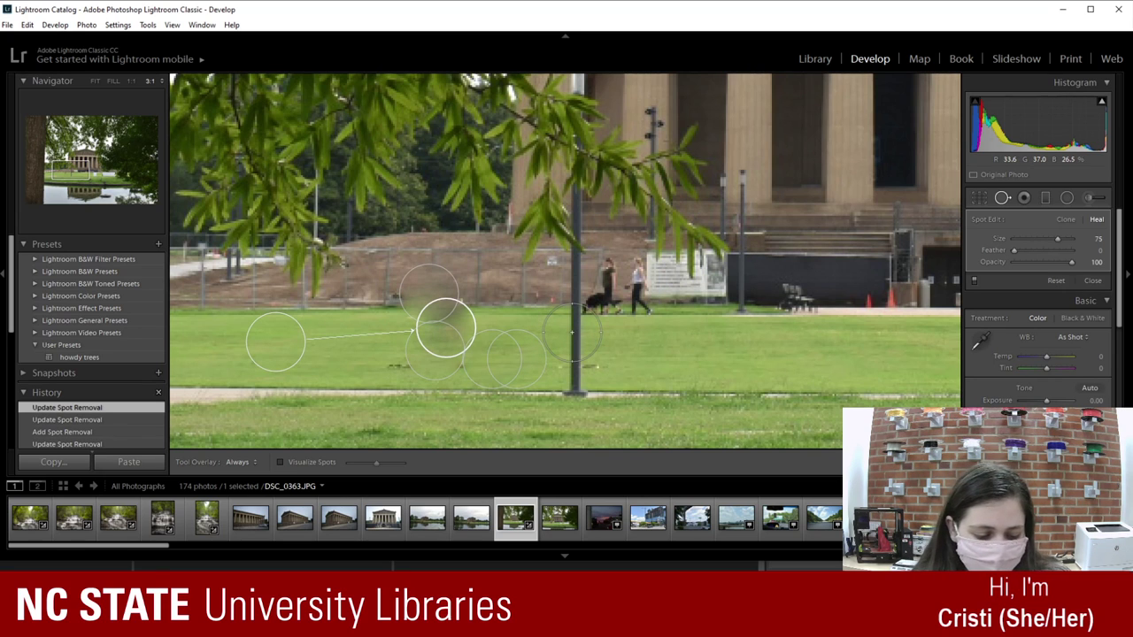
pyautogui.press('Delete')
pyautogui.click(517, 363)
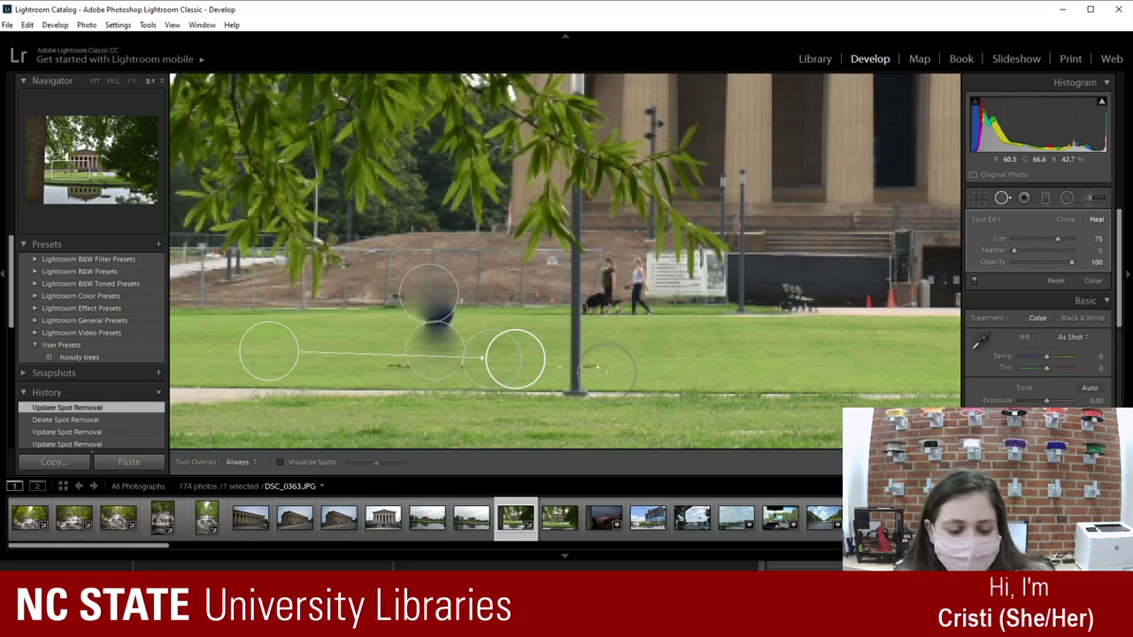
pyautogui.press('Delete')
pyautogui.click(431, 350)
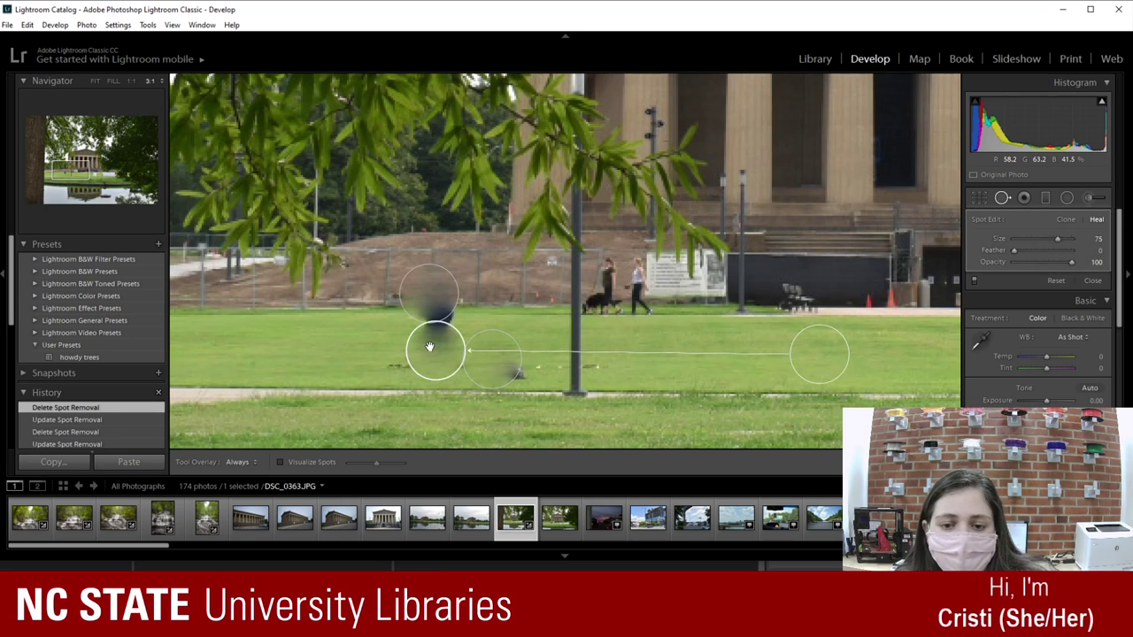
pyautogui.press('Delete')
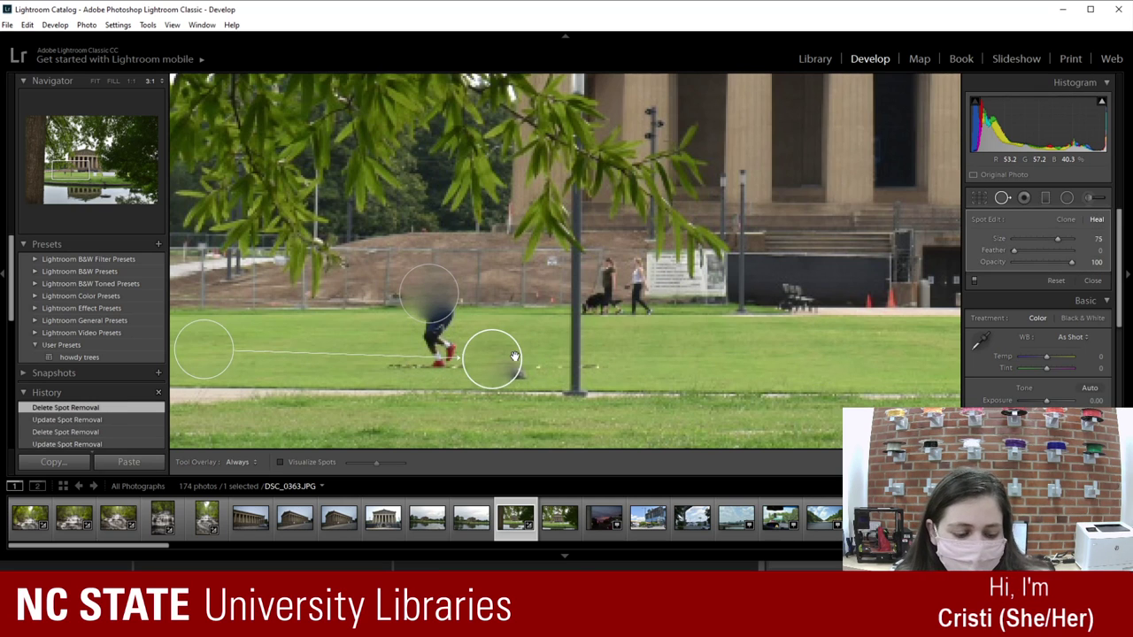
pyautogui.scroll(-5, 504, 358)
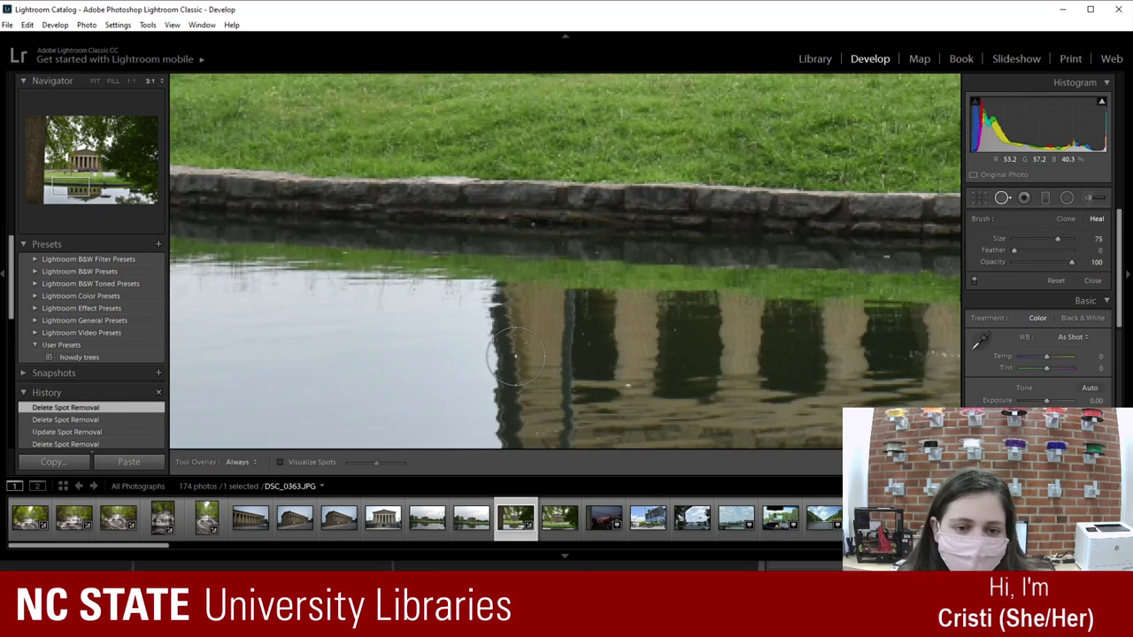
pyautogui.moveTo(512, 176); pyautogui.dragTo(511, 289)
pyautogui.hotkey('ctrl', 'z')
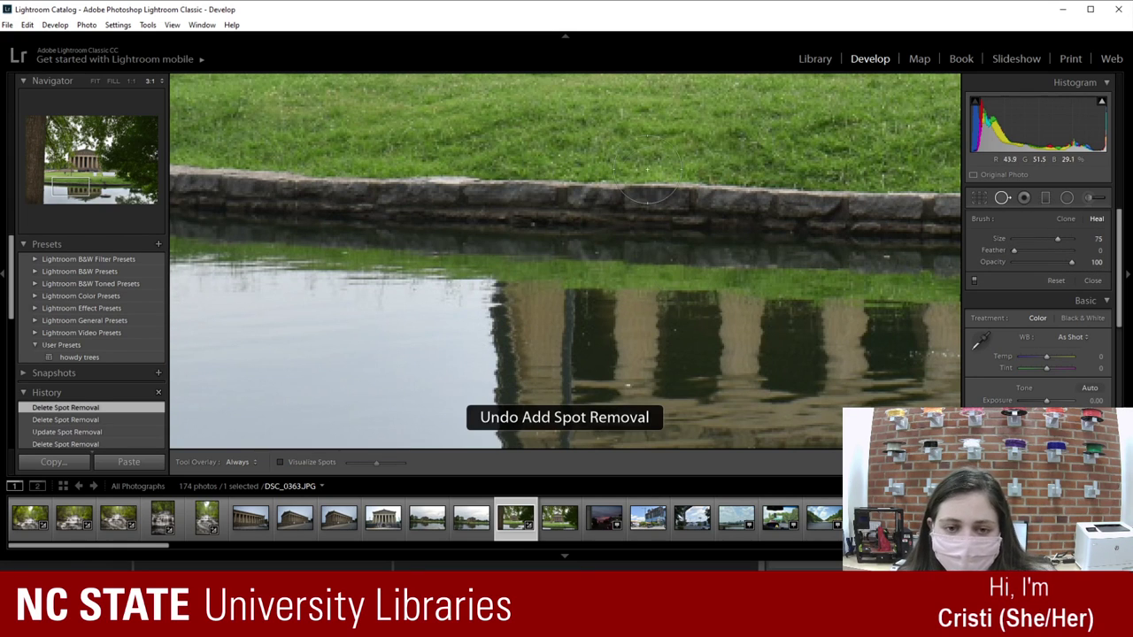
# Step: Return to the close-up of the jogger and delete the remaining Heal spot over his upper body
pyautogui.click(1003, 196)
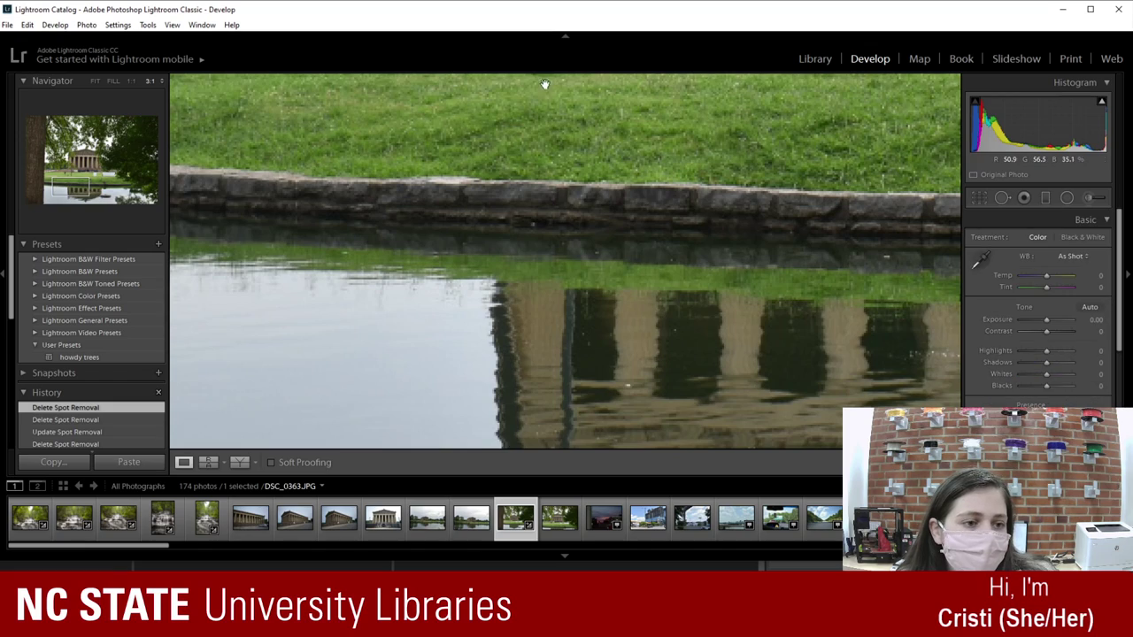
pyautogui.click(532, 132)
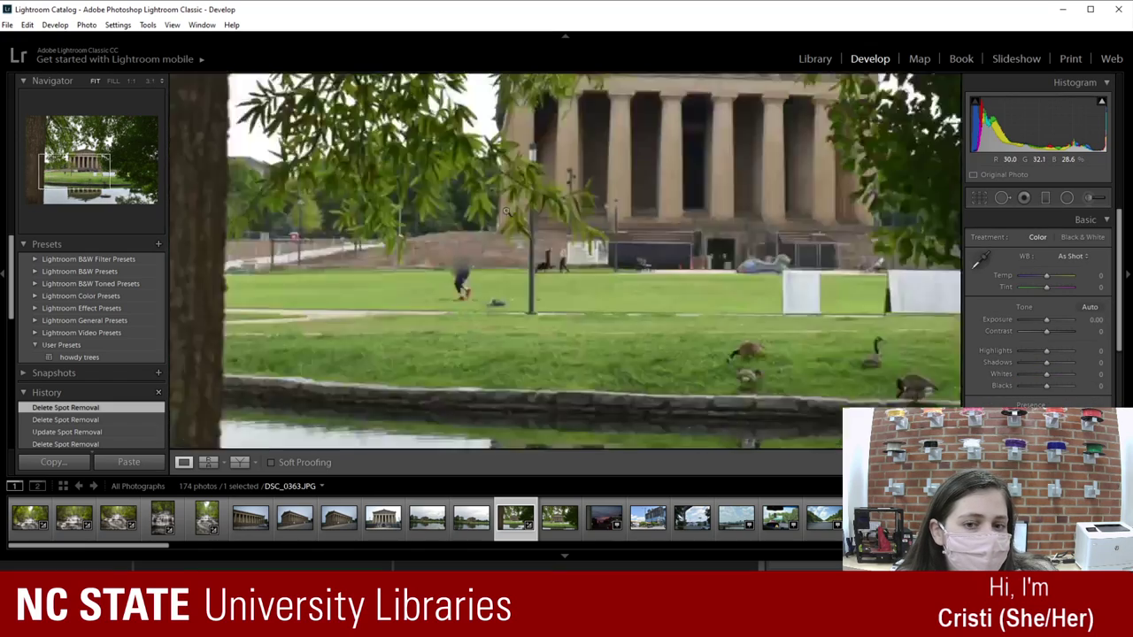
pyautogui.click(456, 317)
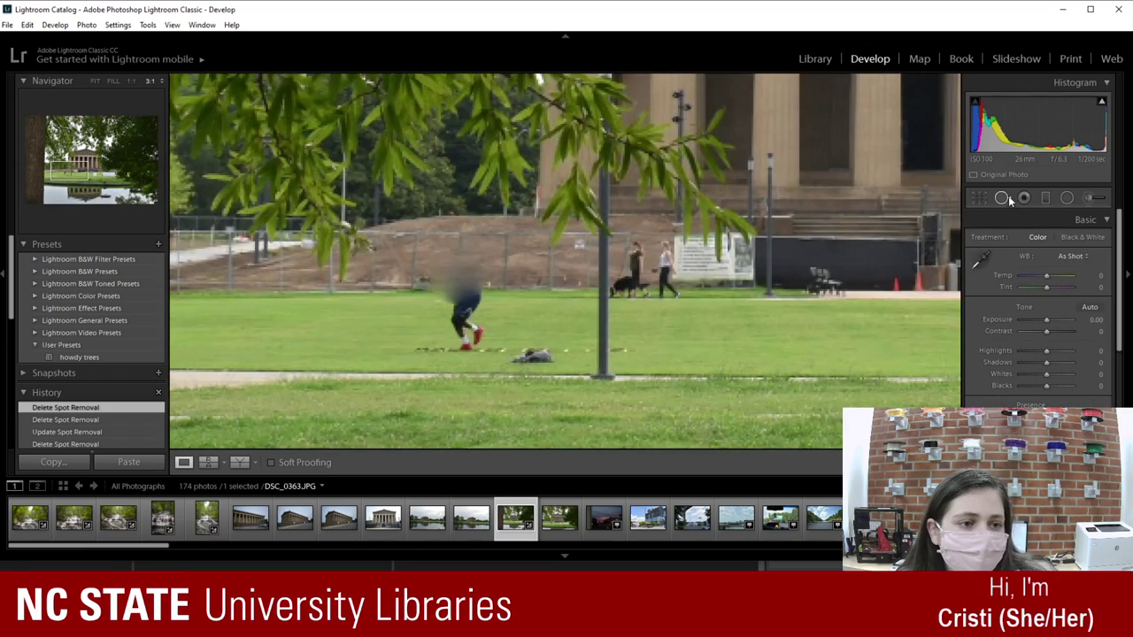
pyautogui.click(1003, 196)
pyautogui.press('Delete')
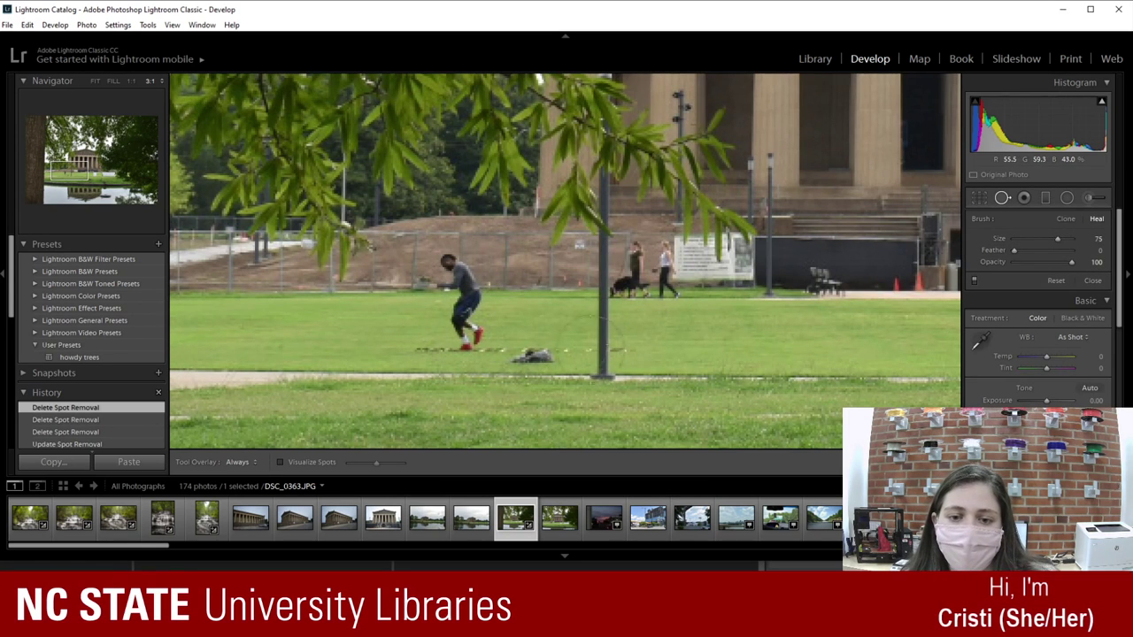
# Step: Try to heal the jogger and the bag with one freehand size 76 stroke, and undo it together with the extra spot
pyautogui.scroll(1, 478, 335)
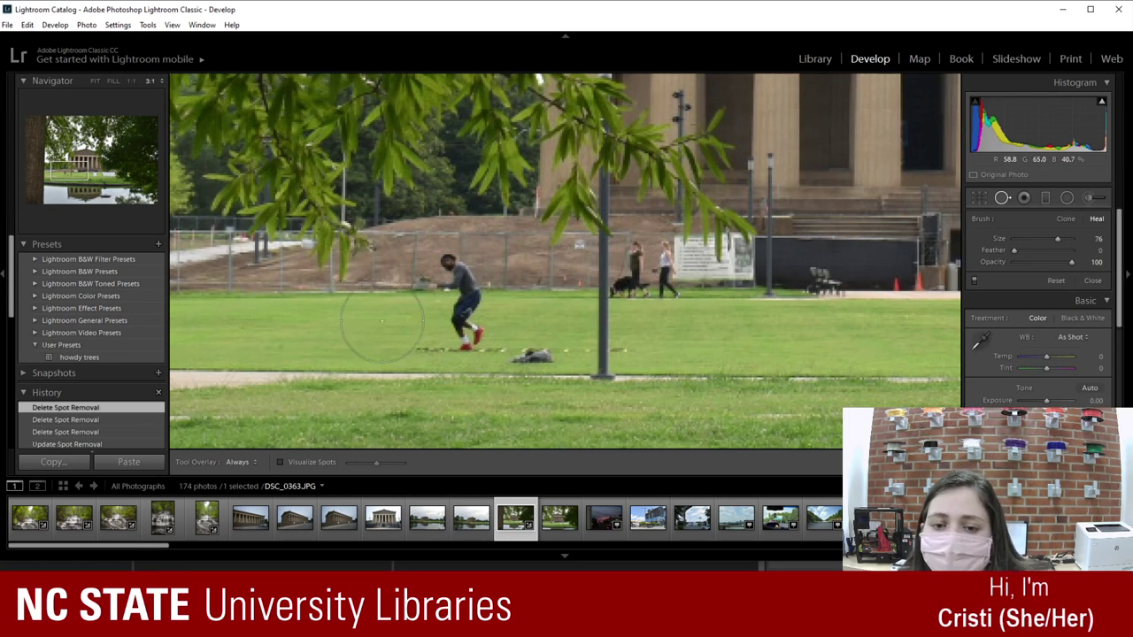
pyautogui.moveTo(447, 285)
pyautogui.mouseDown()
pyautogui.moveTo(442, 327)
pyautogui.moveTo(452, 336)
pyautogui.moveTo(529, 335)
pyautogui.mouseUp()
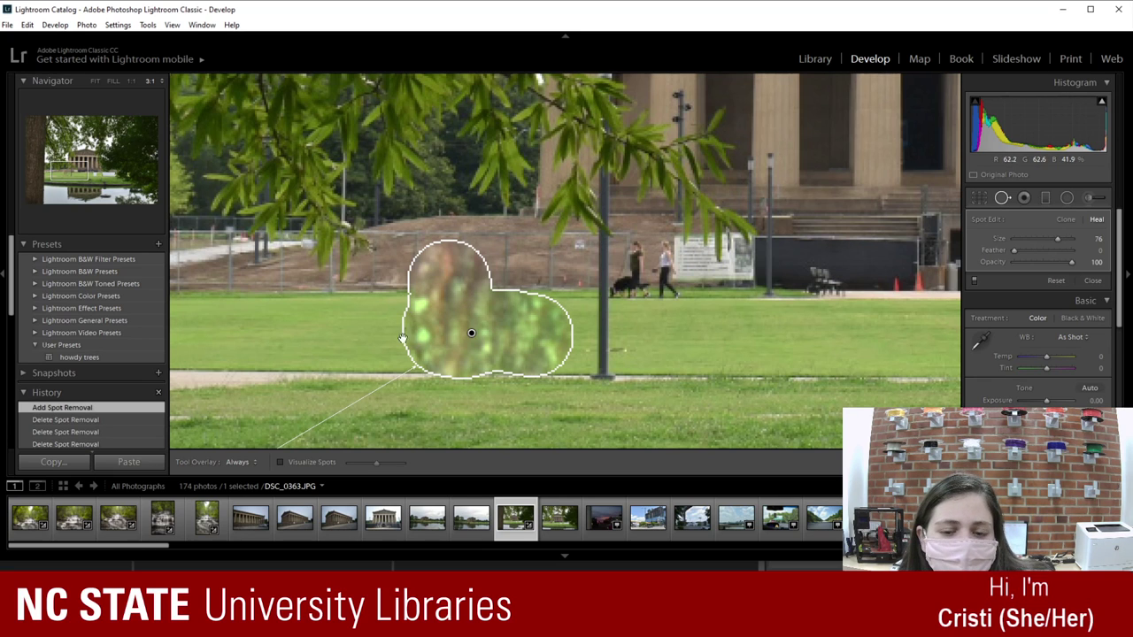
pyautogui.click(369, 339)
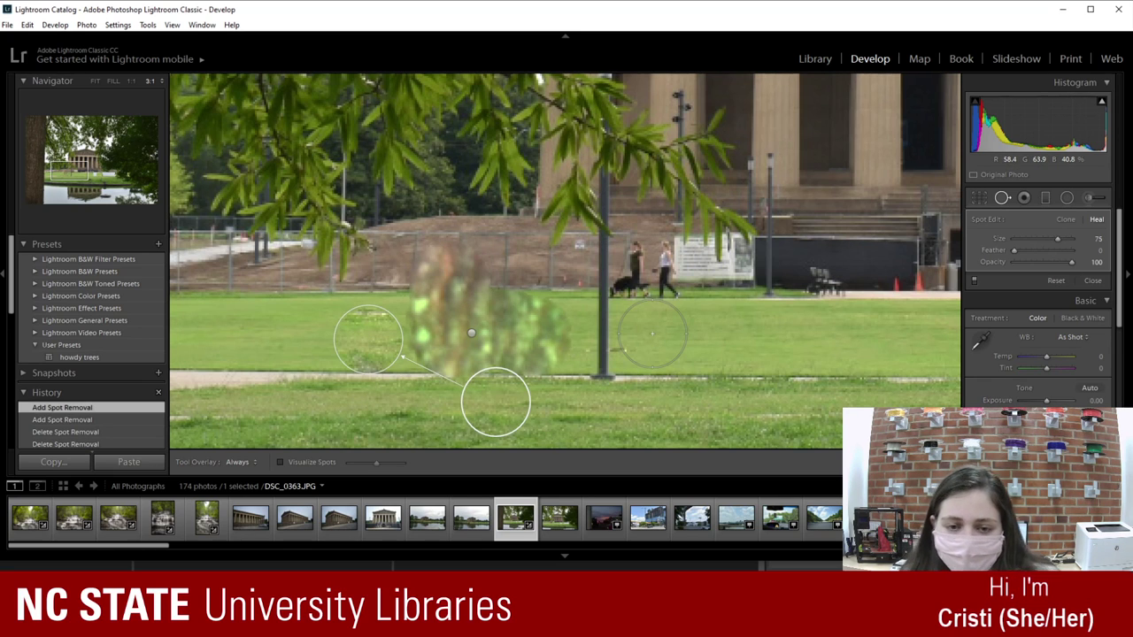
pyautogui.hotkey('ctrl', 'z')
pyautogui.hotkey('ctrl', 'z')
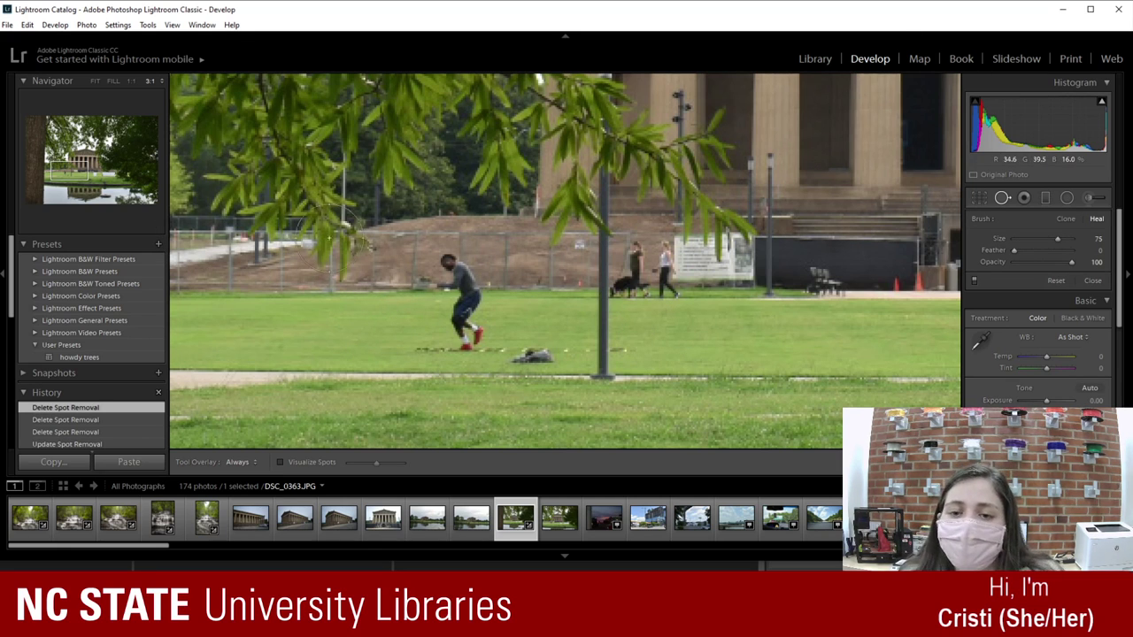
# Step: Place a size 75 spot over the jogger's legs, sourced from the clear grass beside him, and change it from Heal to Clone
pyautogui.click(349, 330)
pyautogui.moveTo(348, 332); pyautogui.dragTo(468, 327)
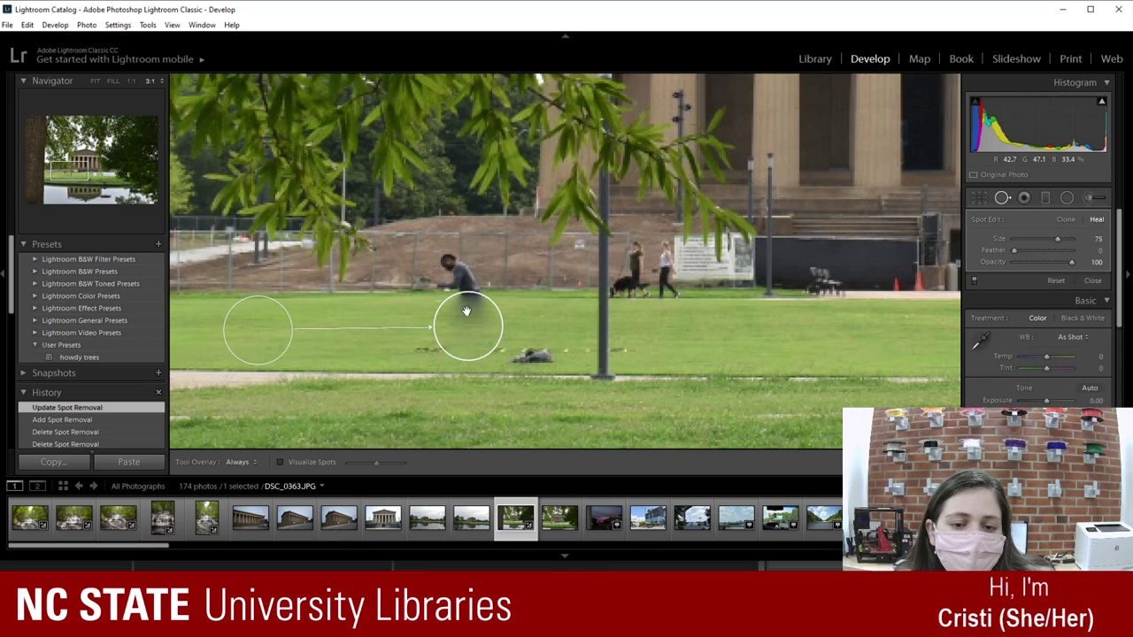
pyautogui.click(1065, 219)
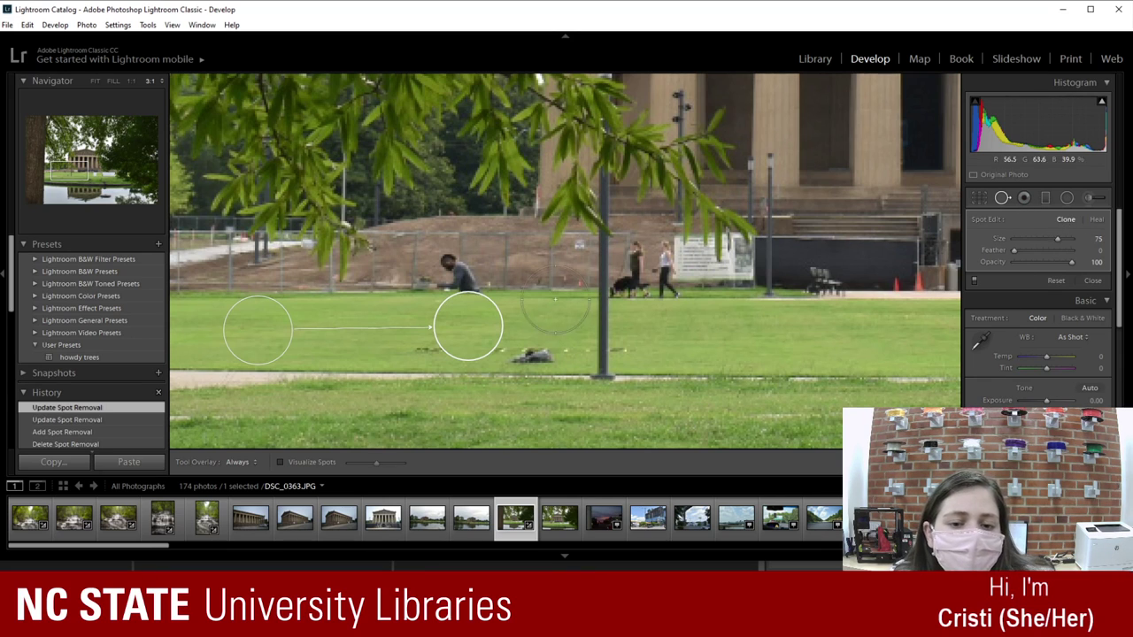
# Step: Add Clone spots over the markers on the grass, one beside the jogger's feet and one just beyond the lamp post
pyautogui.click(346, 325)
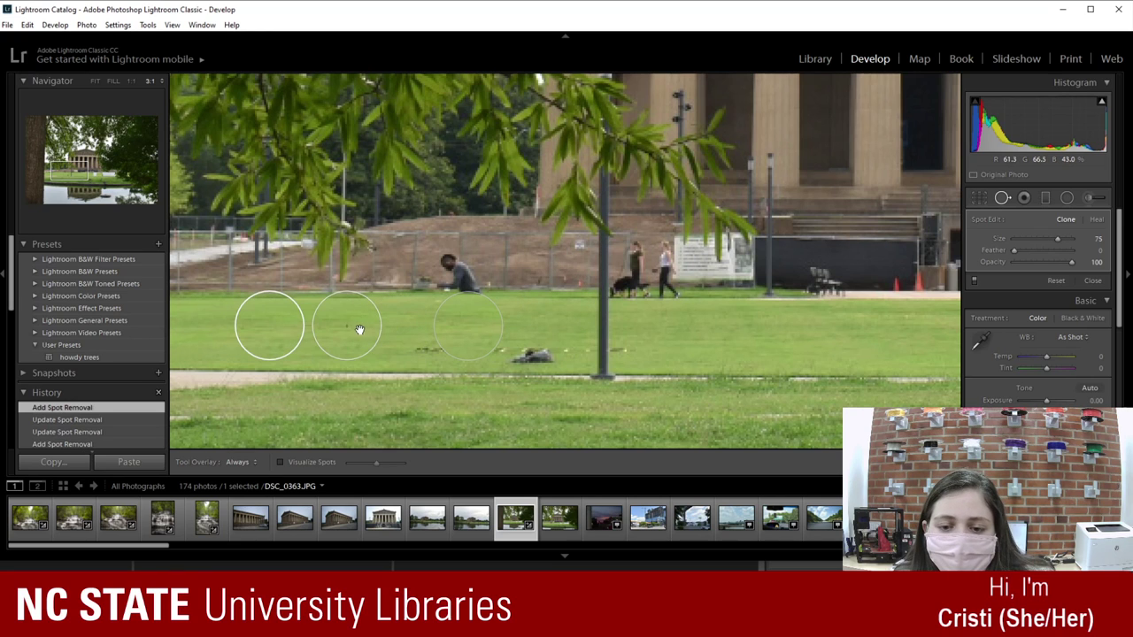
pyautogui.moveTo(372, 332)
pyautogui.mouseDown()
pyautogui.moveTo(430, 334)
pyautogui.moveTo(431, 324)
pyautogui.mouseUp()
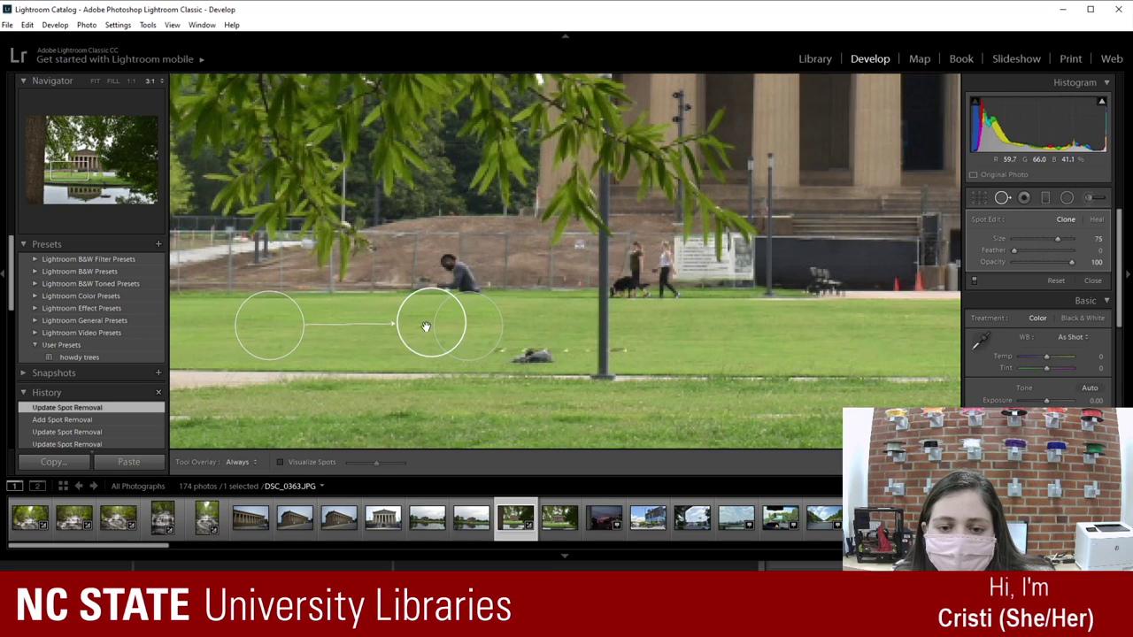
pyautogui.click(695, 335)
pyautogui.moveTo(685, 345); pyautogui.dragTo(644, 346)
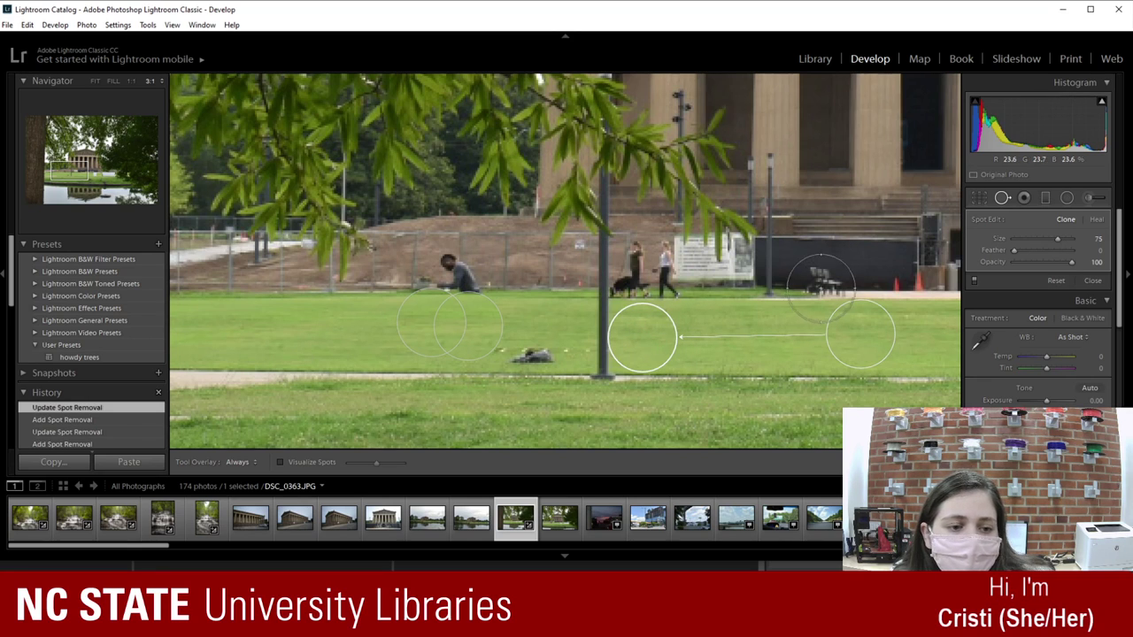
# Step: Shrink the Clone spot just beyond the lamp post to size 40 and place it over the small marker on the grass
pyautogui.click(865, 304)
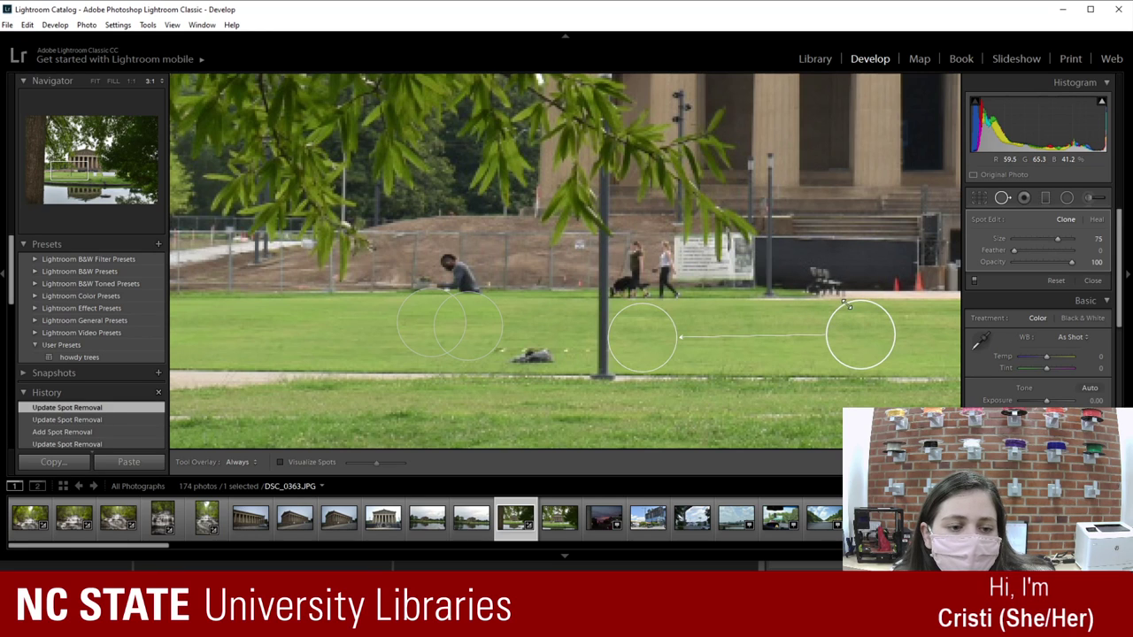
pyautogui.moveTo(848, 304); pyautogui.dragTo(851, 323)
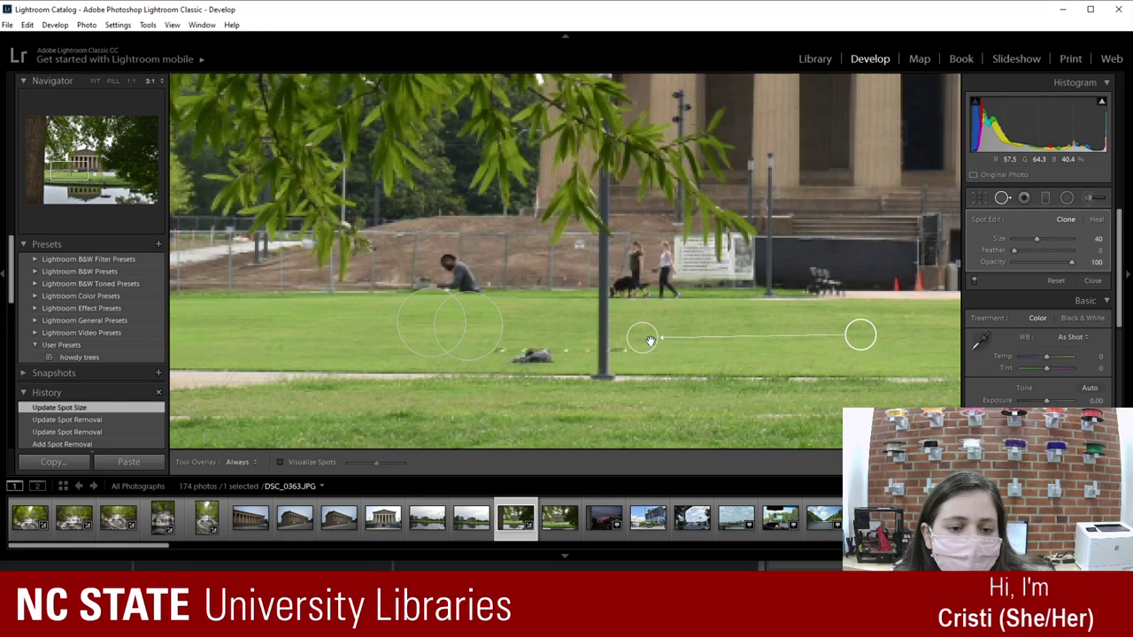
pyautogui.moveTo(649, 340); pyautogui.dragTo(625, 351)
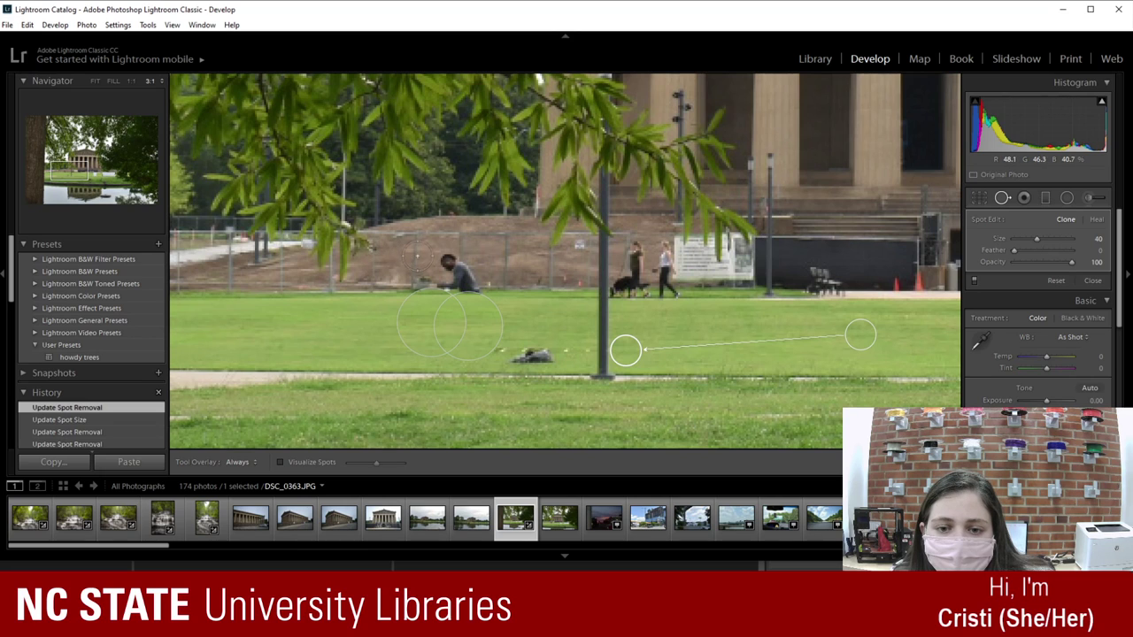
# Step: Add a size 56 Clone spot over the jogger's head and upper back, sourced from the dirt mound beside him
pyautogui.click(413, 255)
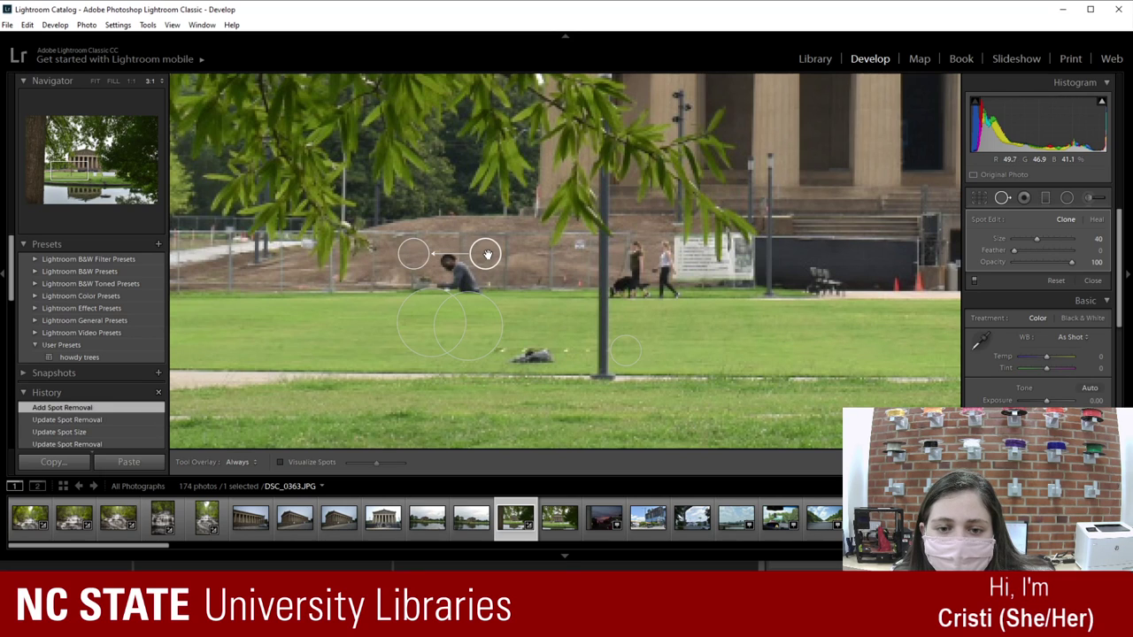
pyautogui.moveTo(487, 255)
pyautogui.mouseDown()
pyautogui.moveTo(458, 256)
pyautogui.moveTo(504, 254)
pyautogui.mouseUp()
pyautogui.moveTo(418, 258); pyautogui.dragTo(524, 264)
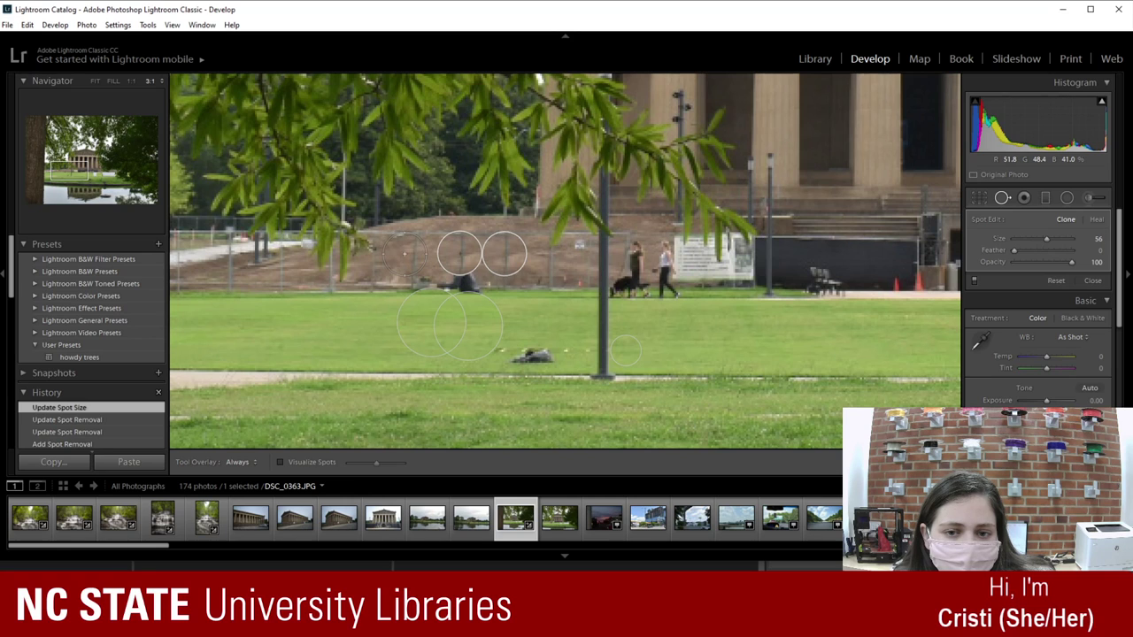
# Step: Add two size 33 Clone spots over the jogger's chest and back to cover the middle of his torso
pyautogui.click(403, 254)
pyautogui.moveTo(413, 235); pyautogui.dragTo(461, 282)
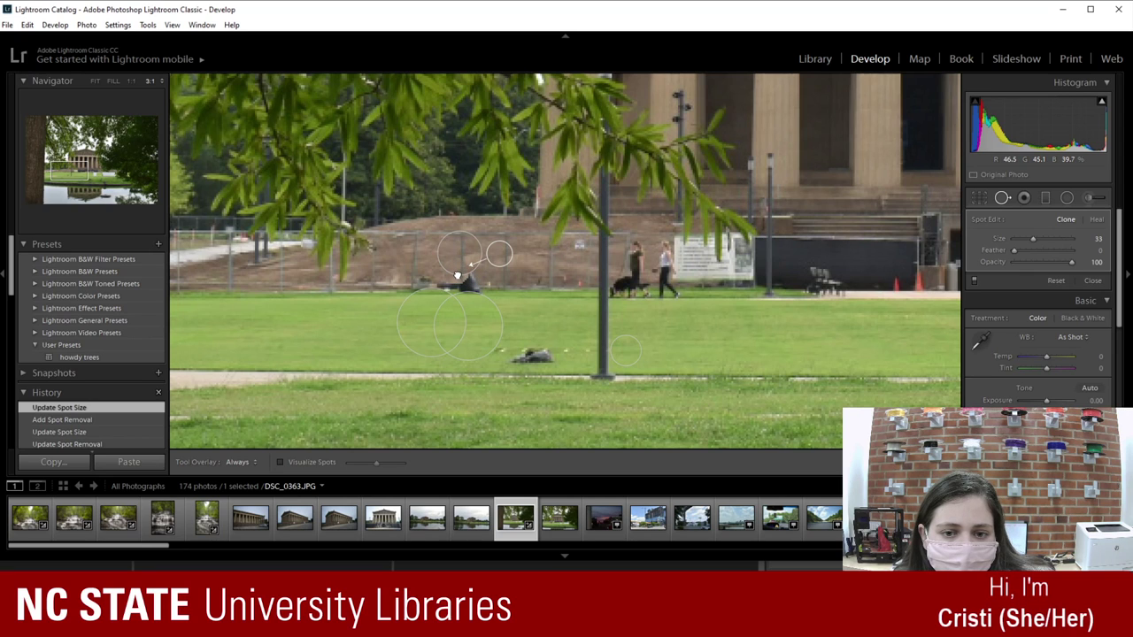
pyautogui.moveTo(457, 275); pyautogui.dragTo(455, 269)
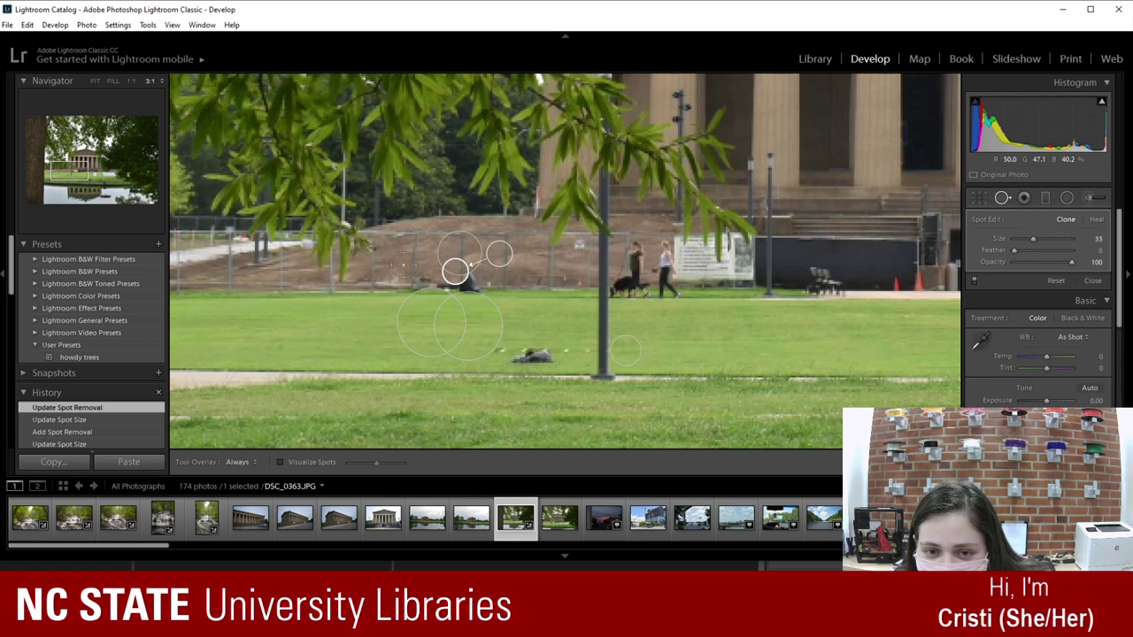
pyautogui.click(393, 267)
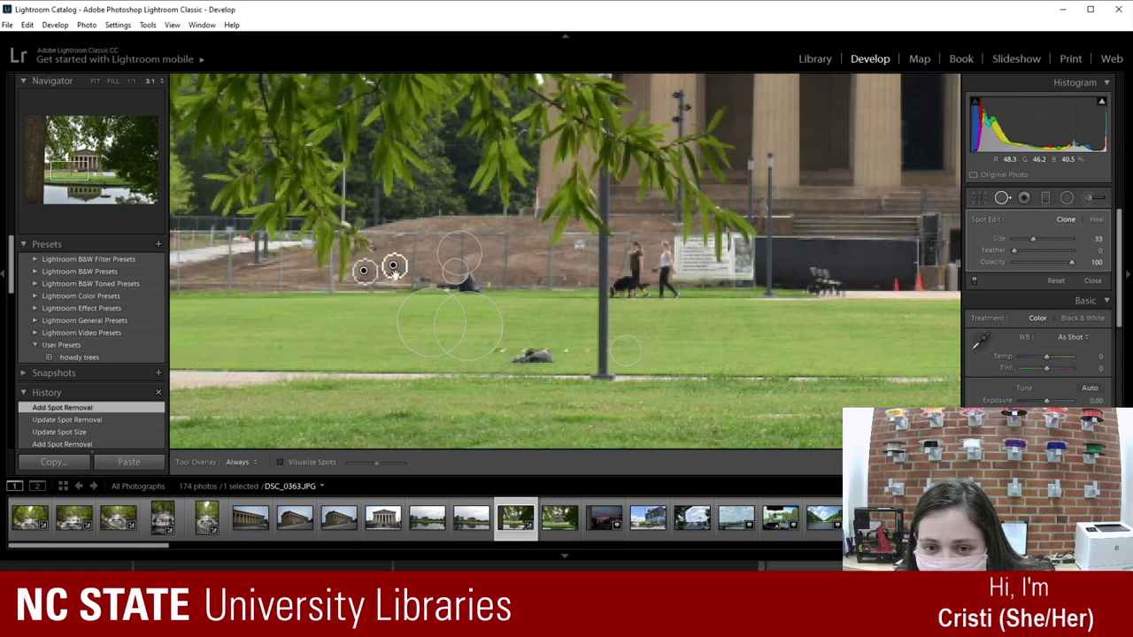
pyautogui.moveTo(365, 272)
pyautogui.mouseDown()
pyautogui.moveTo(470, 272)
pyautogui.moveTo(364, 274)
pyautogui.mouseUp()
pyautogui.moveTo(360, 273); pyautogui.dragTo(473, 277)
# Step: Cover the last traces of the jogger with two more size 33 Clone spots, one beside his arm and one at his waist
pyautogui.click(392, 263)
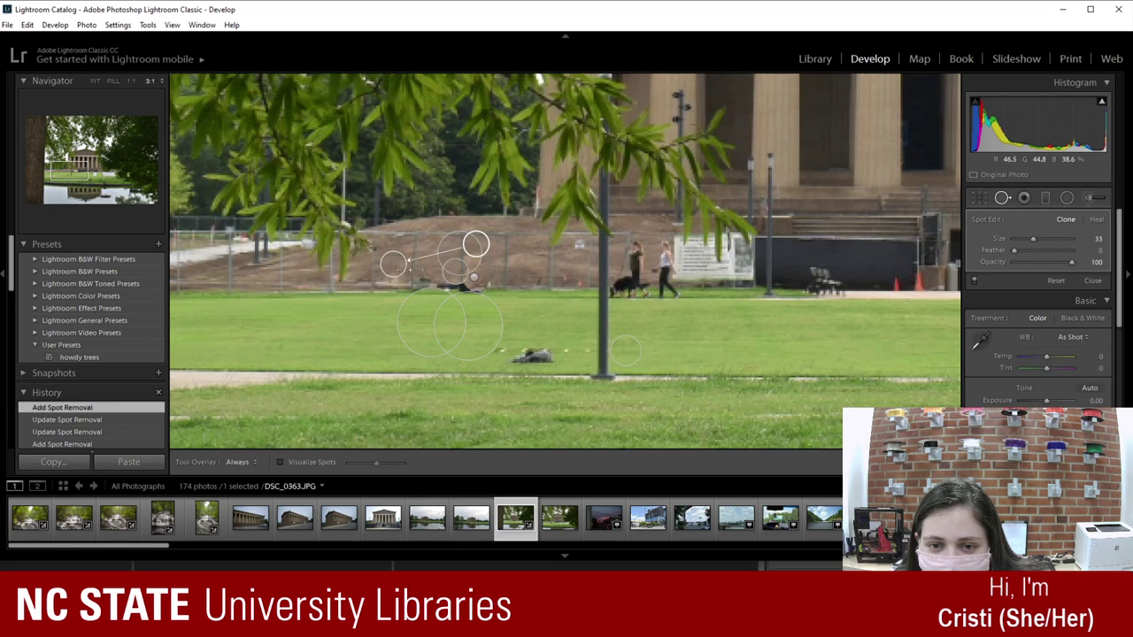
pyautogui.moveTo(392, 263); pyautogui.dragTo(447, 276)
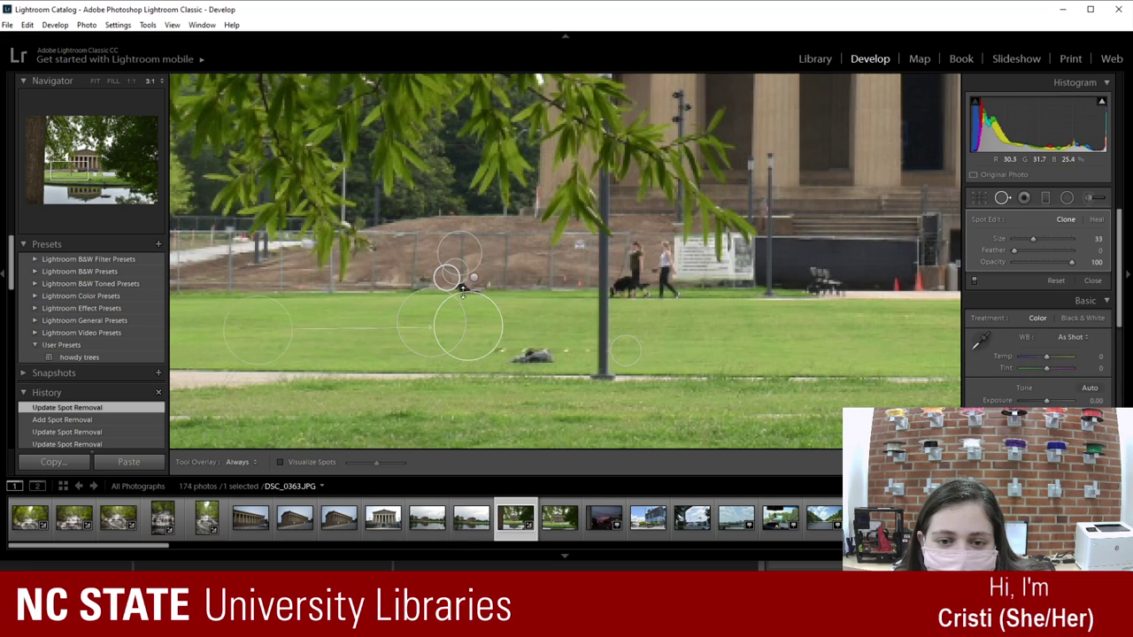
pyautogui.click(374, 283)
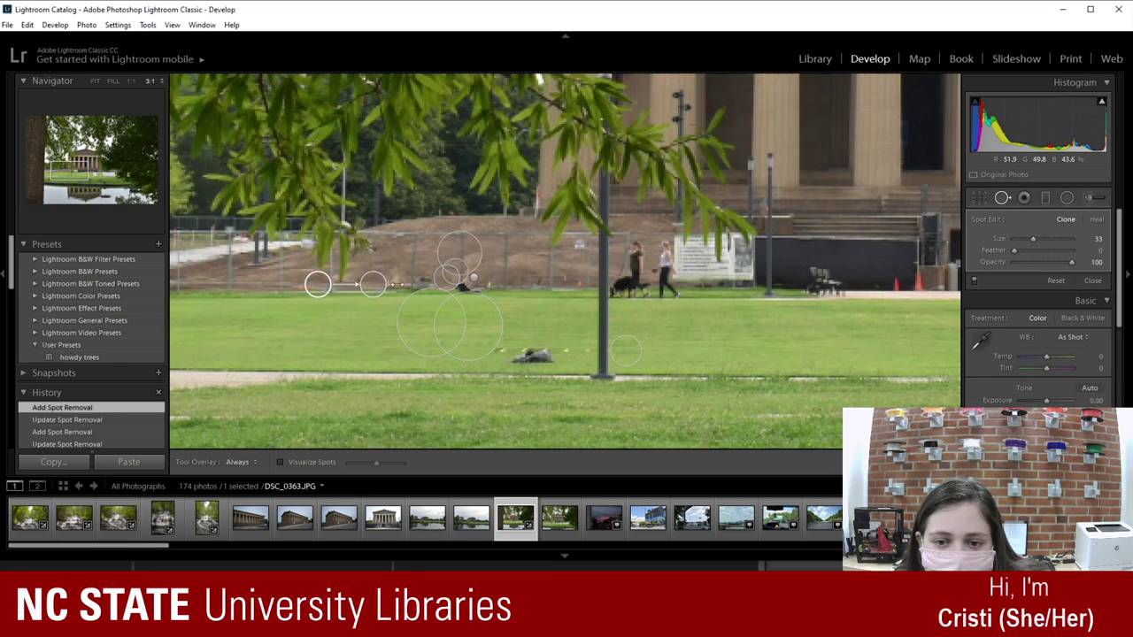
pyautogui.moveTo(372, 288); pyautogui.dragTo(467, 288)
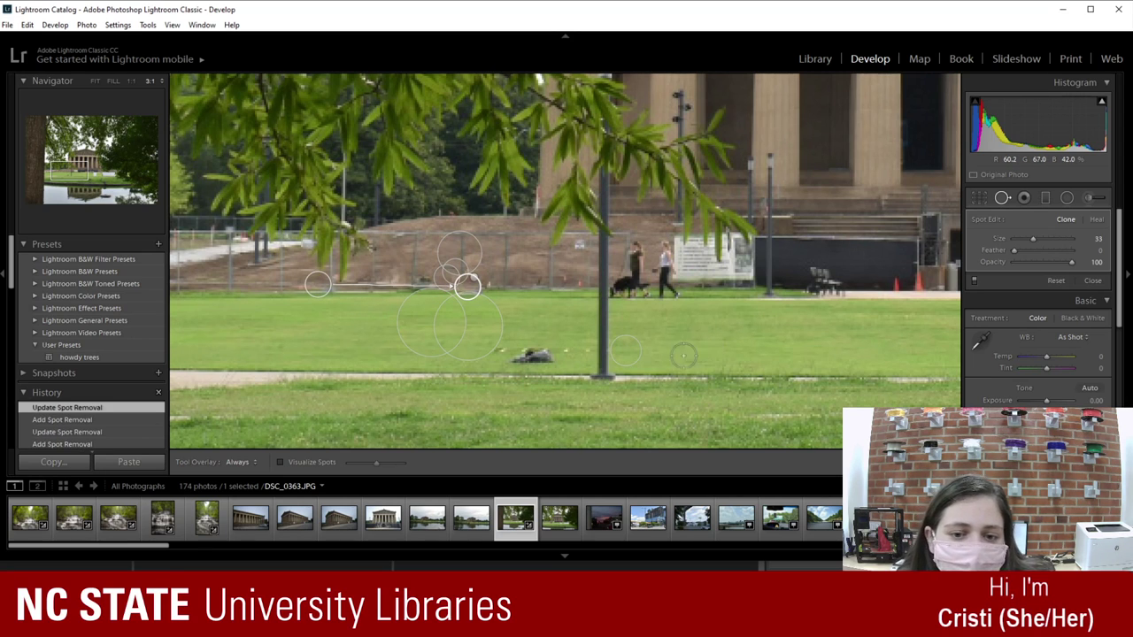
# Step: Leave Spot Removal, compare the whole photo before and after in split and side-by-side views, and return to the single view
pyautogui.click(1025, 198)
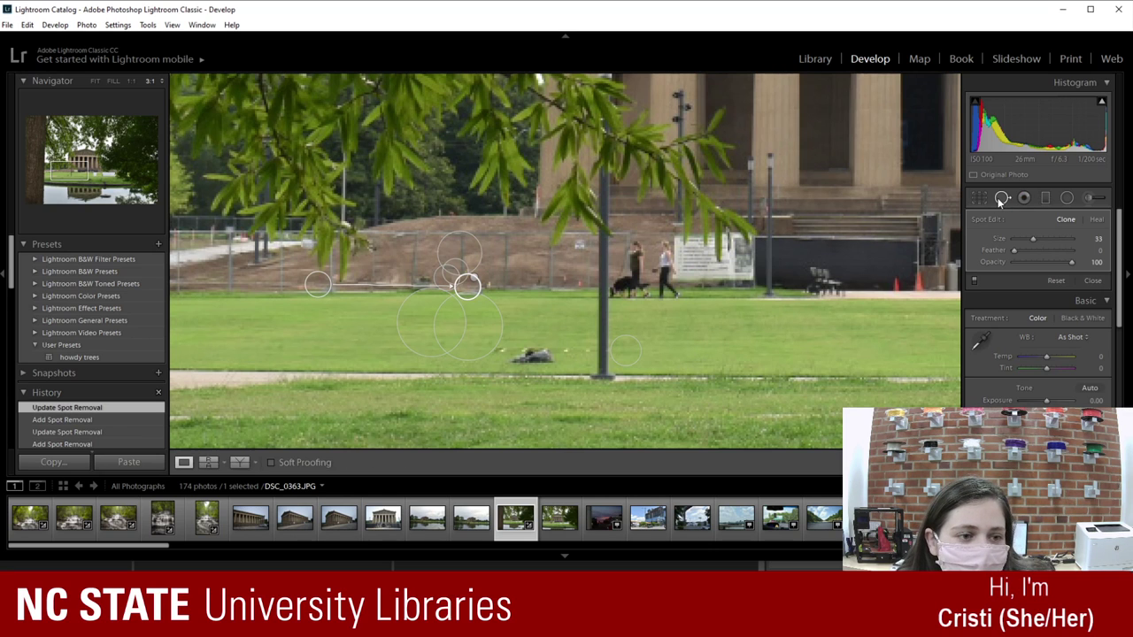
pyautogui.click(89, 169)
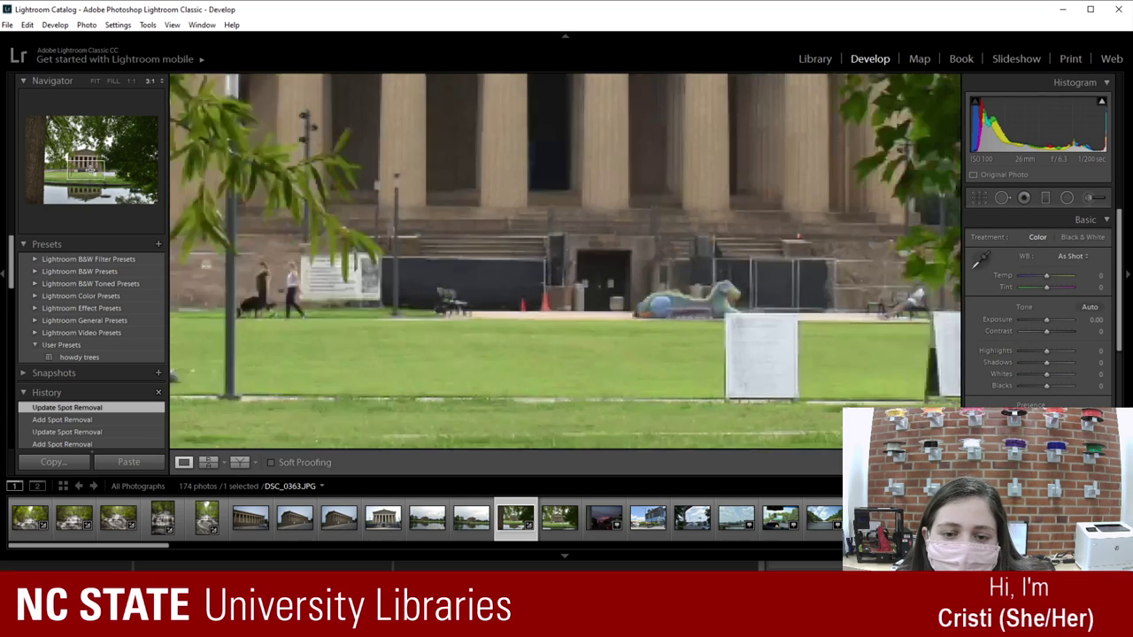
pyautogui.click(979, 198)
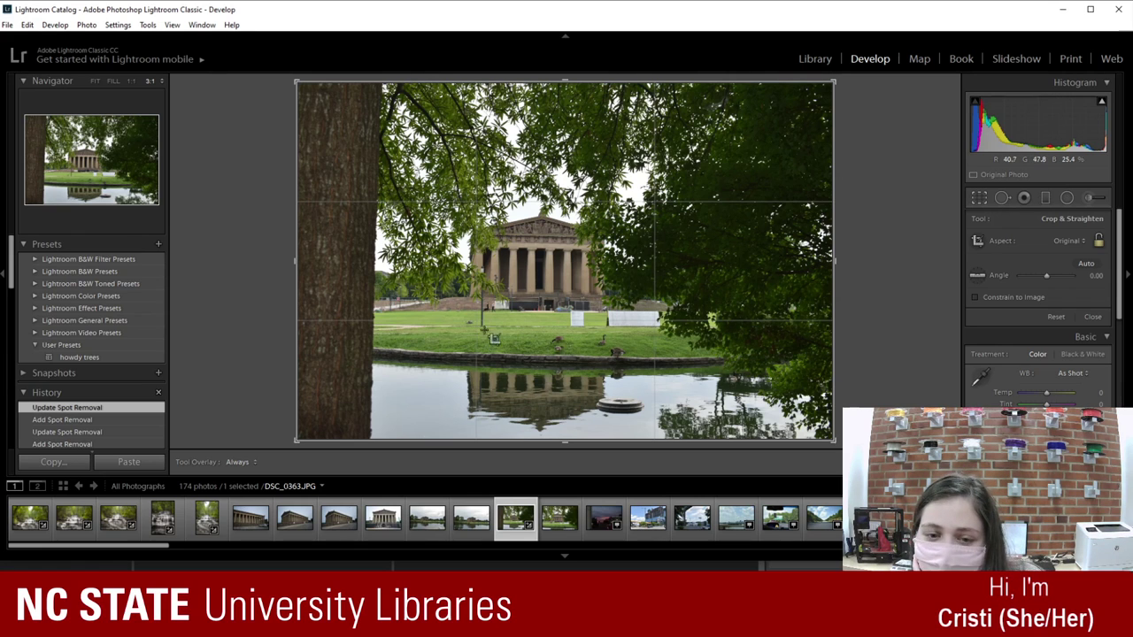
pyautogui.click(978, 197)
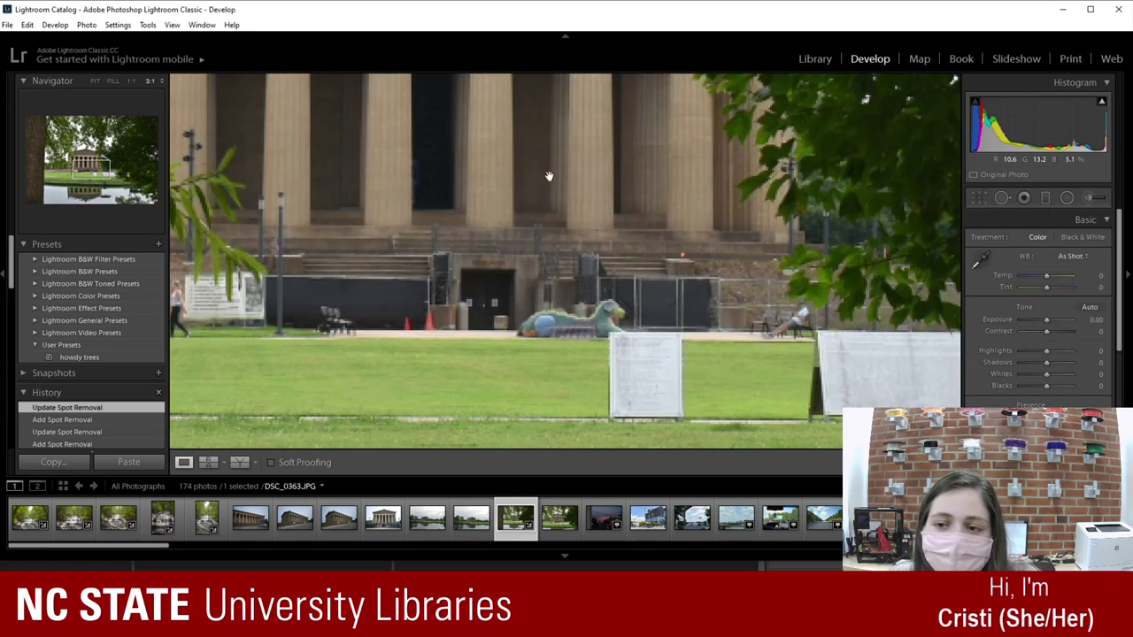
pyautogui.click(93, 83)
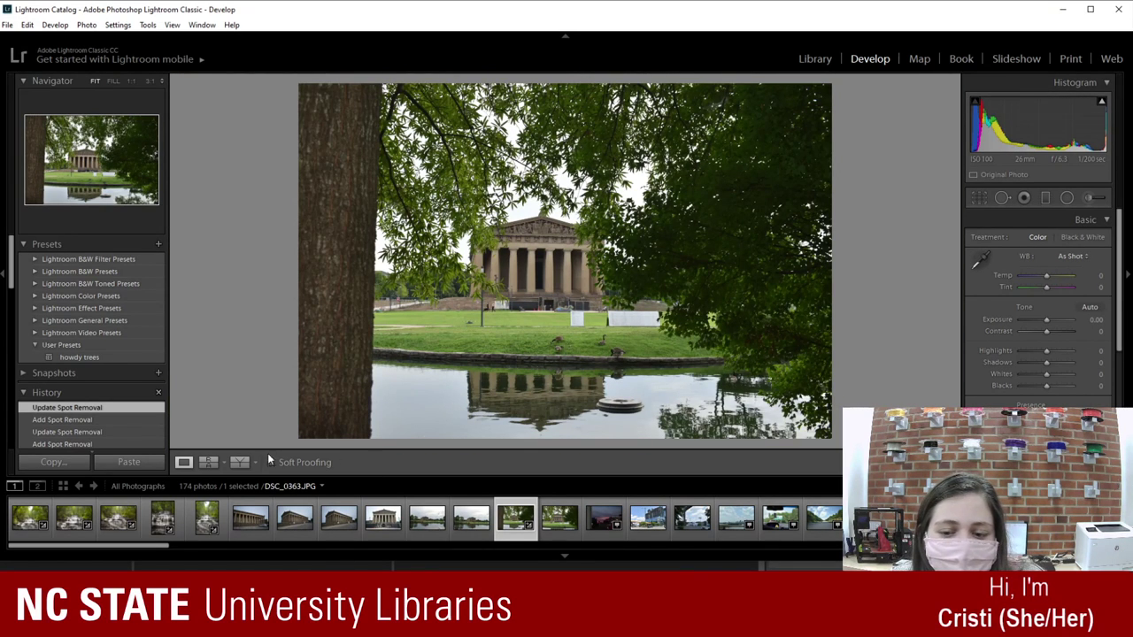
pyautogui.click(237, 462)
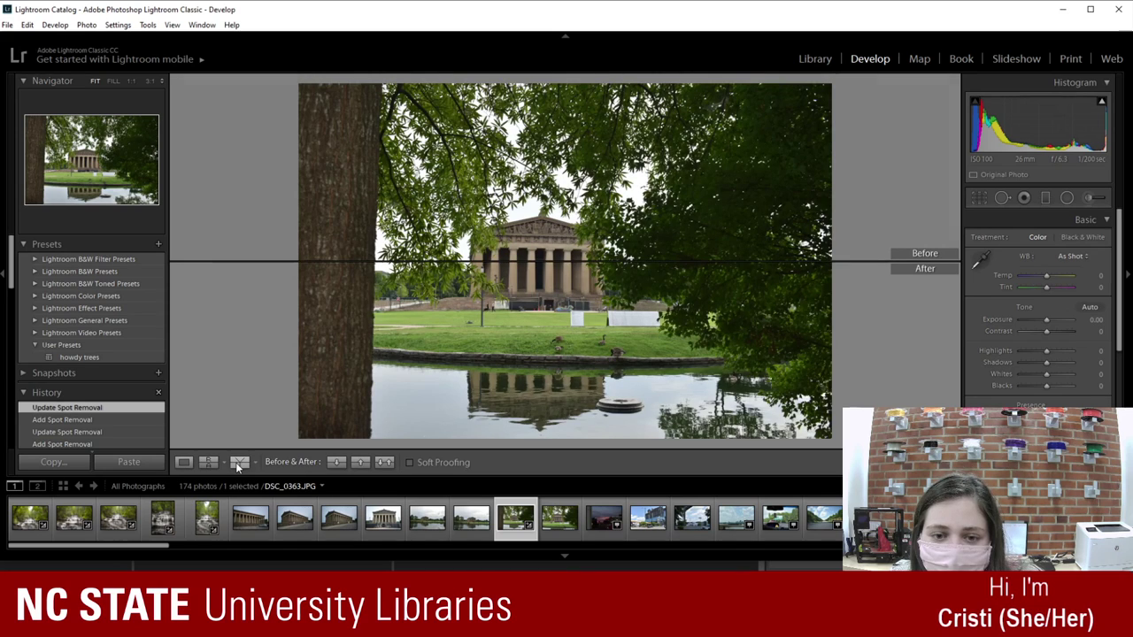
pyautogui.click(237, 462)
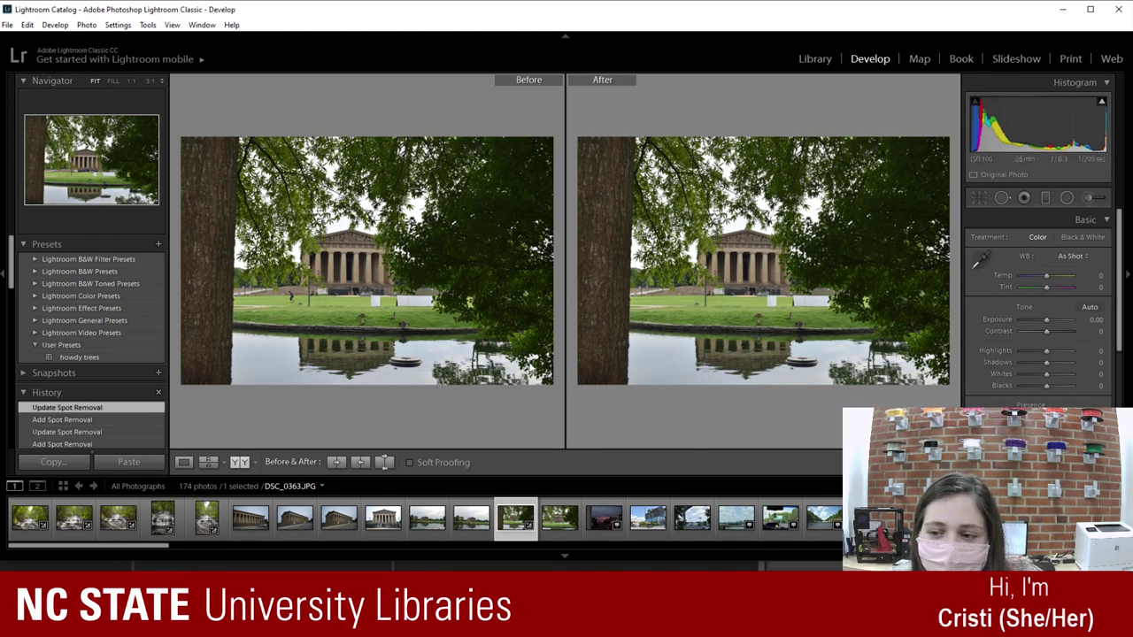
pyautogui.click(239, 464)
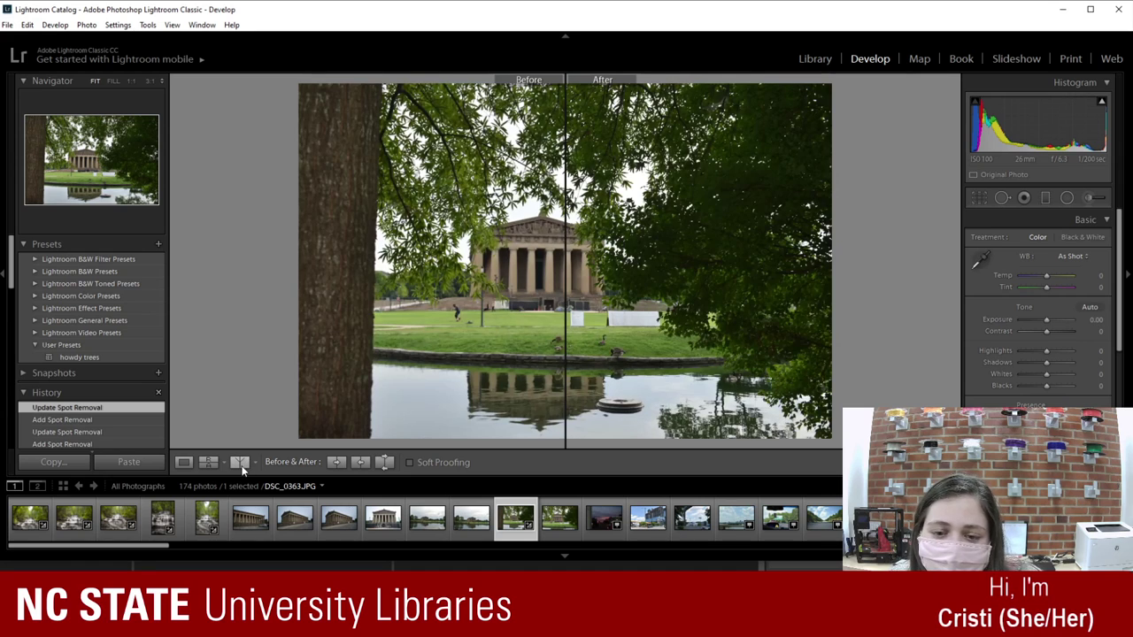
pyautogui.click(183, 463)
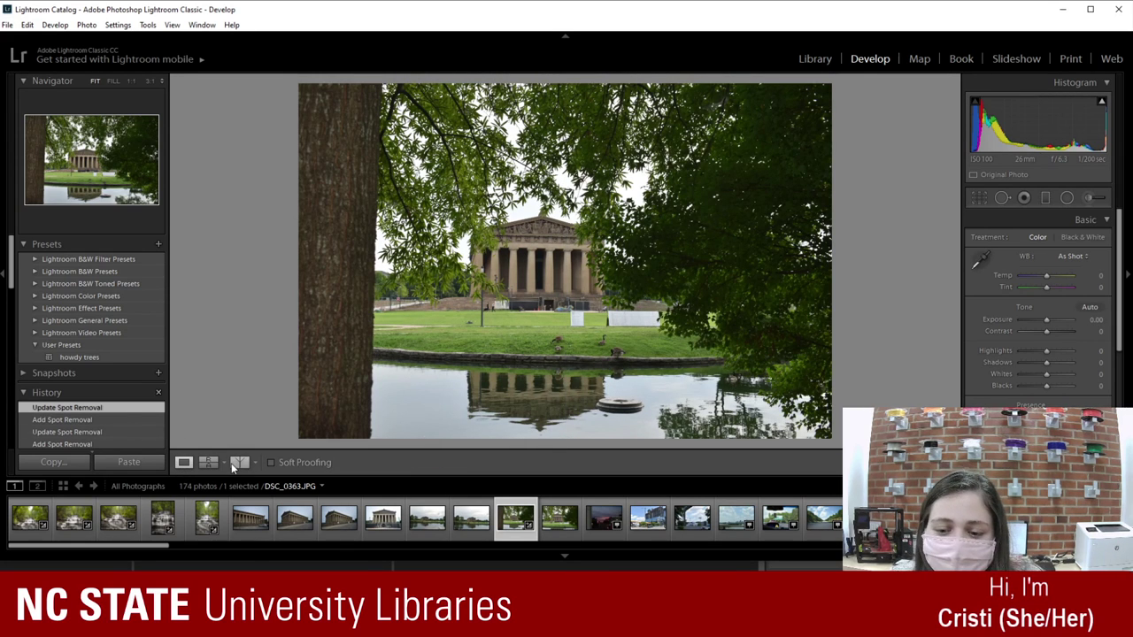
pyautogui.click(239, 462)
pyautogui.click(183, 462)
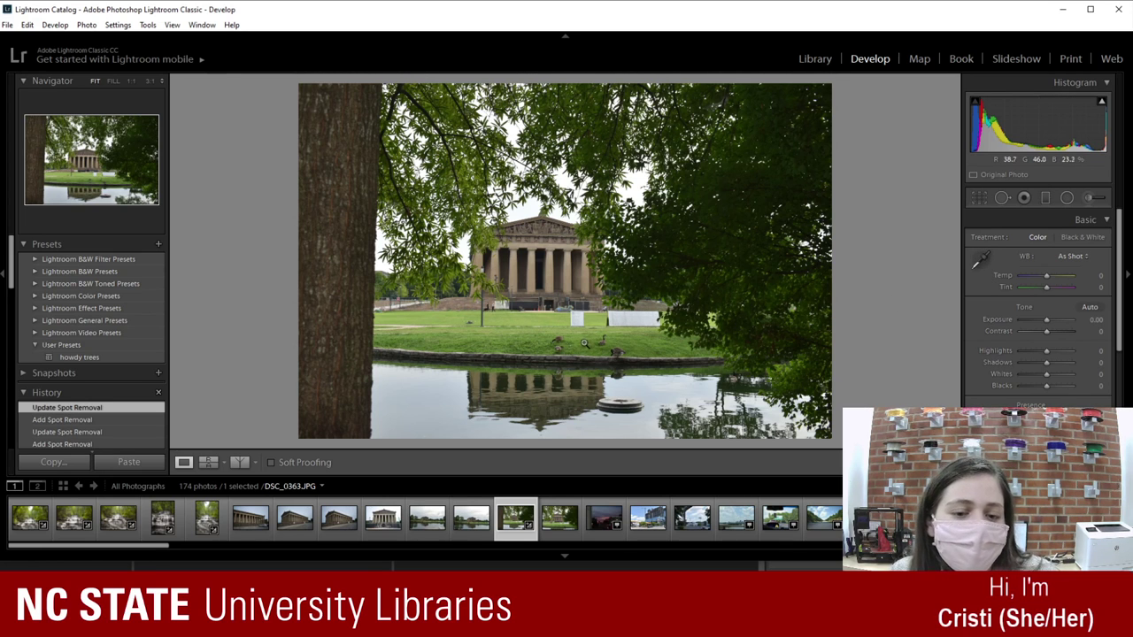
# Step: Go to a close-up of the upright white sign on the lawn and activate Spot Removal in Clone mode
pyautogui.click(581, 339)
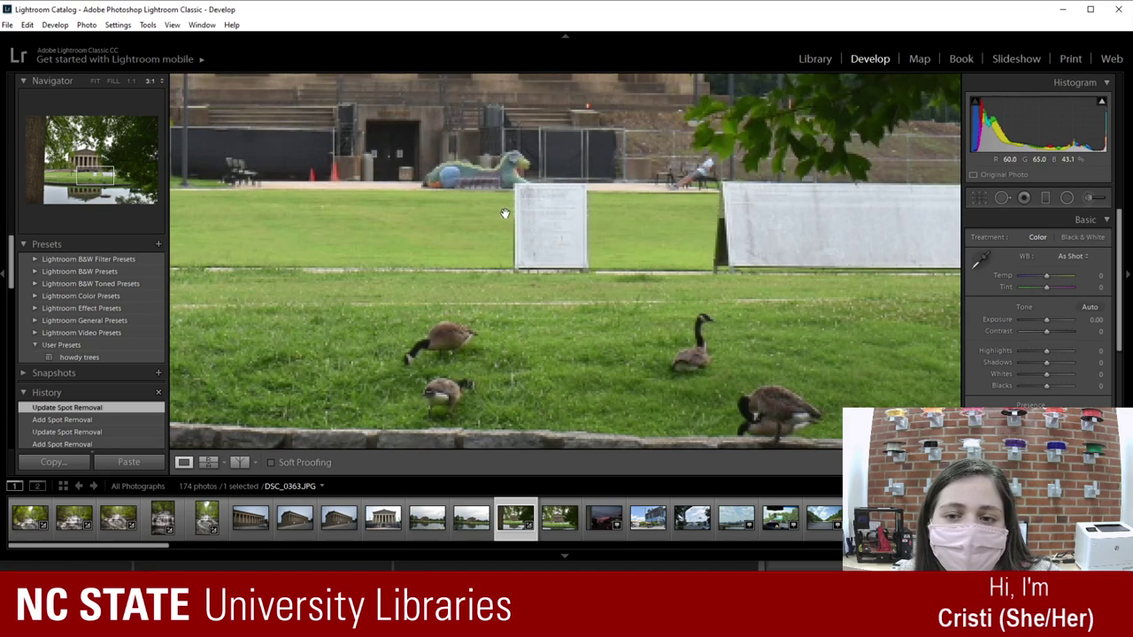
pyautogui.click(576, 237)
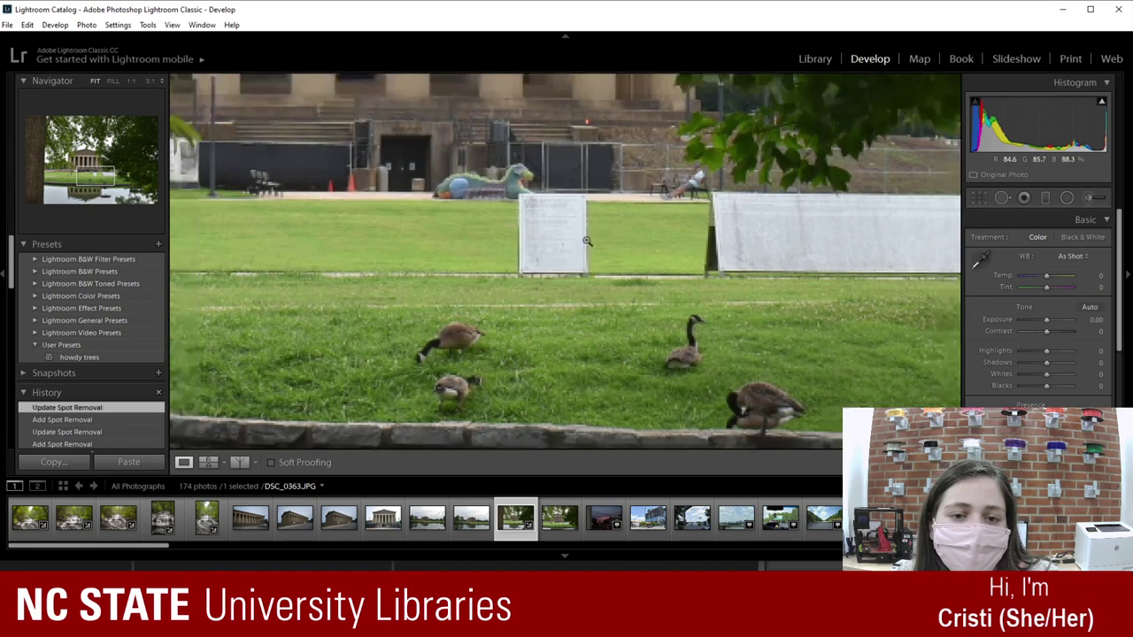
pyautogui.click(586, 332)
pyautogui.click(1002, 198)
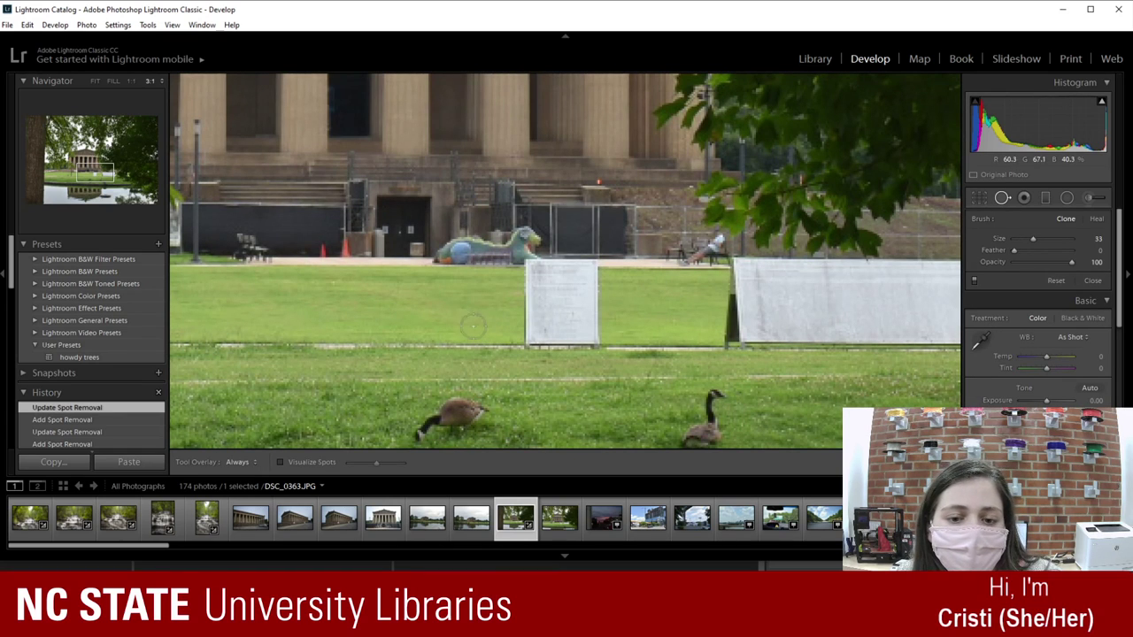
# Step: Try a size 33 Clone spot over the left edge of the upright white sign, and undo it
pyautogui.click(399, 300)
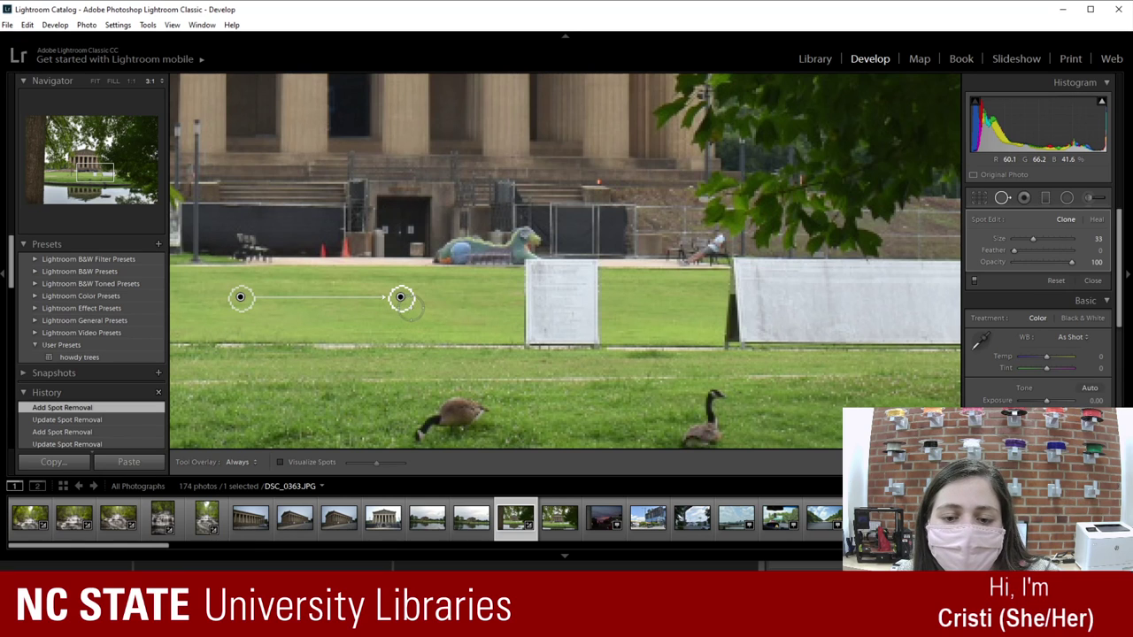
pyautogui.moveTo(240, 298)
pyautogui.mouseDown()
pyautogui.moveTo(386, 312)
pyautogui.moveTo(549, 308)
pyautogui.moveTo(445, 306)
pyautogui.moveTo(531, 302)
pyautogui.mouseUp()
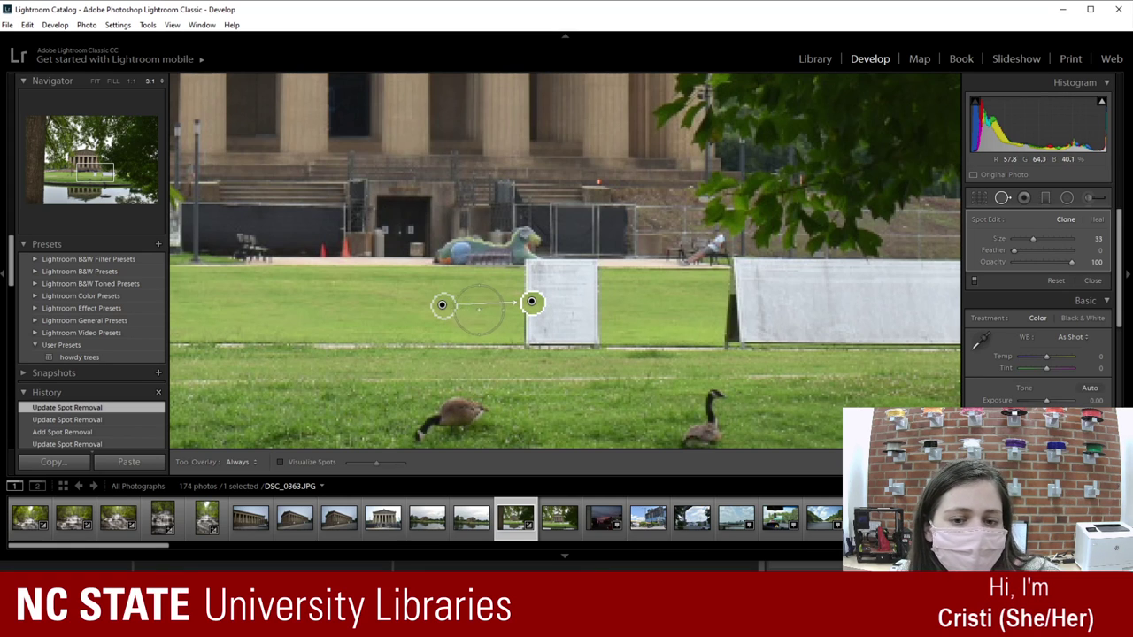
pyautogui.hotkey('ctrl', 'z')
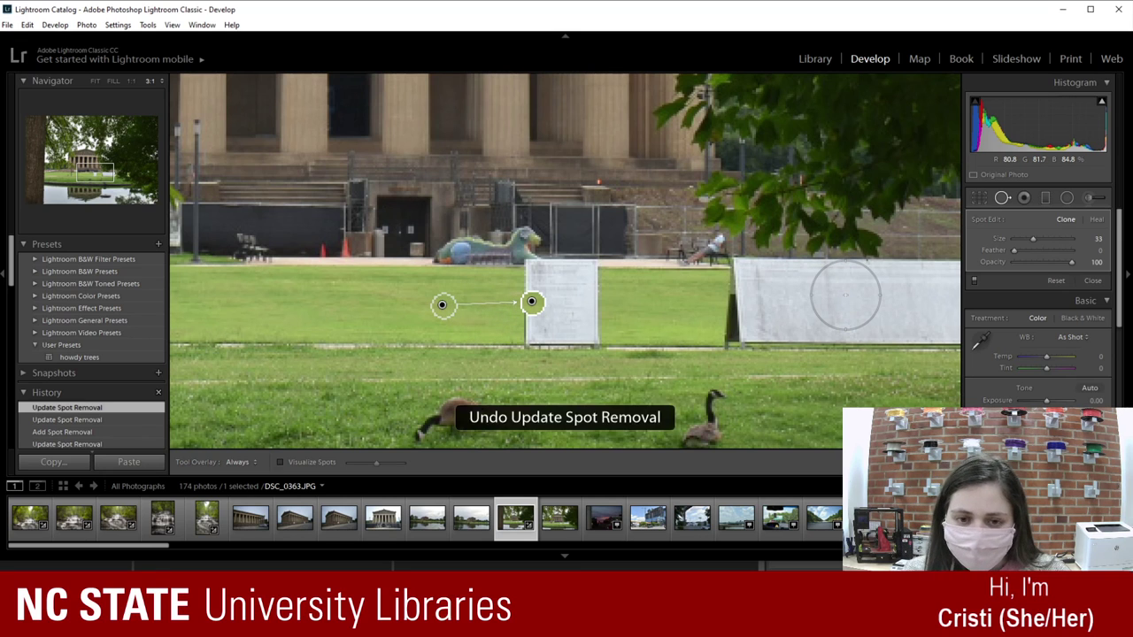
pyautogui.hotkey('ctrl', 'z')
pyautogui.hotkey('ctrl', 'z')
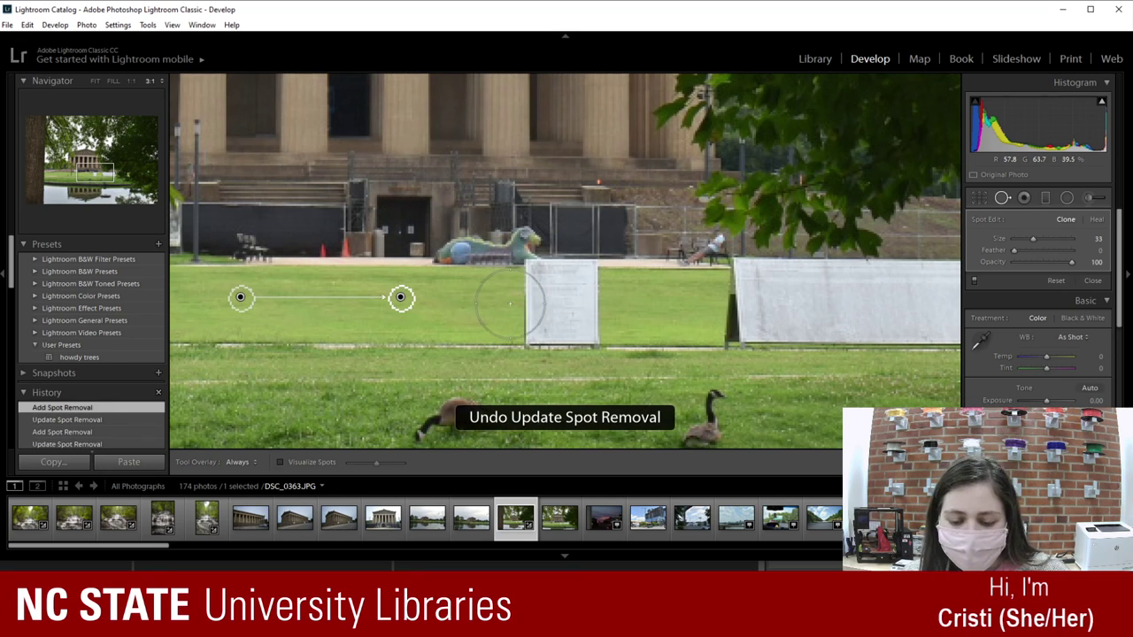
pyautogui.hotkey('ctrl', 'z')
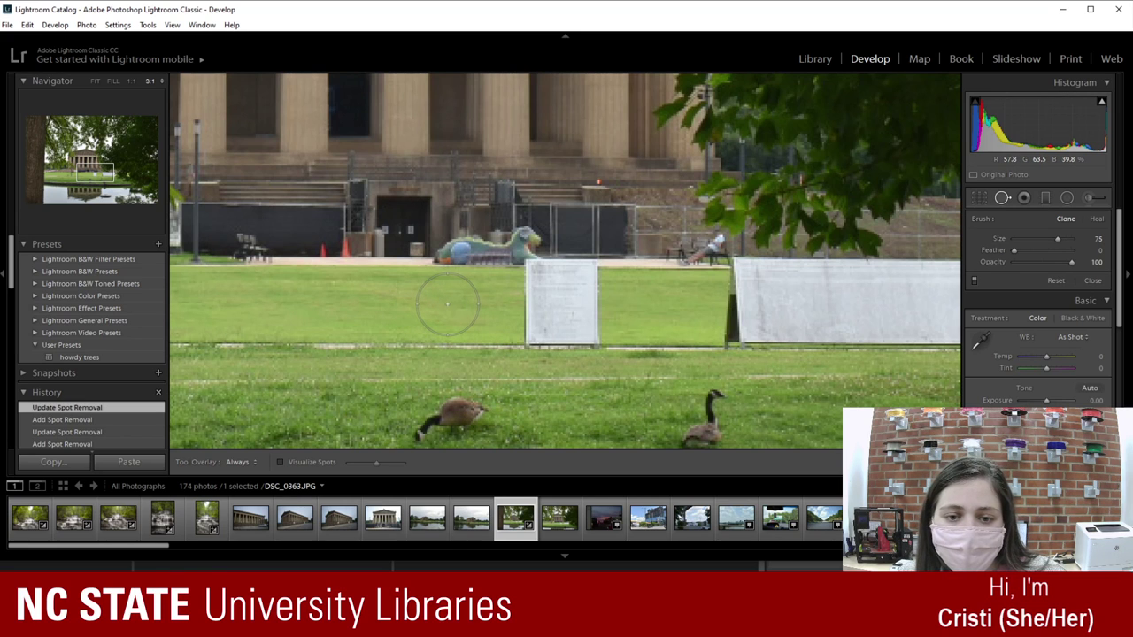
# Step: Place two overlapping size 75 Clone spots over the lower left part of the upright white sign to replace it with grass
pyautogui.click(447, 303)
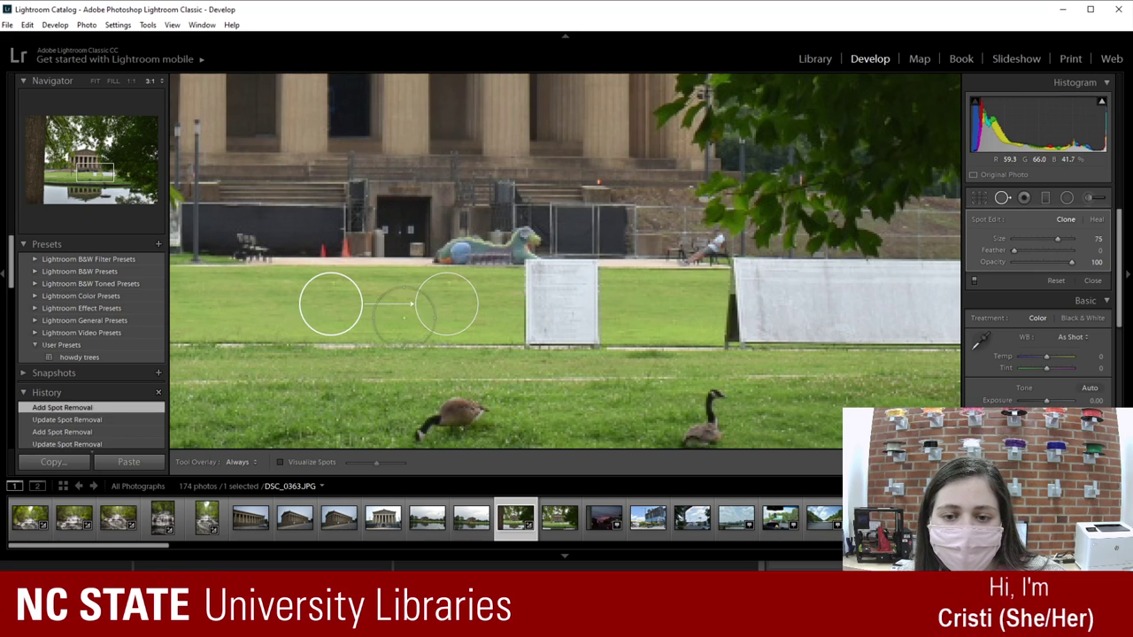
pyautogui.moveTo(326, 316)
pyautogui.mouseDown()
pyautogui.moveTo(551, 316)
pyautogui.moveTo(380, 328)
pyautogui.moveTo(389, 312)
pyautogui.moveTo(549, 310)
pyautogui.moveTo(540, 324)
pyautogui.mouseUp()
pyautogui.click(460, 302)
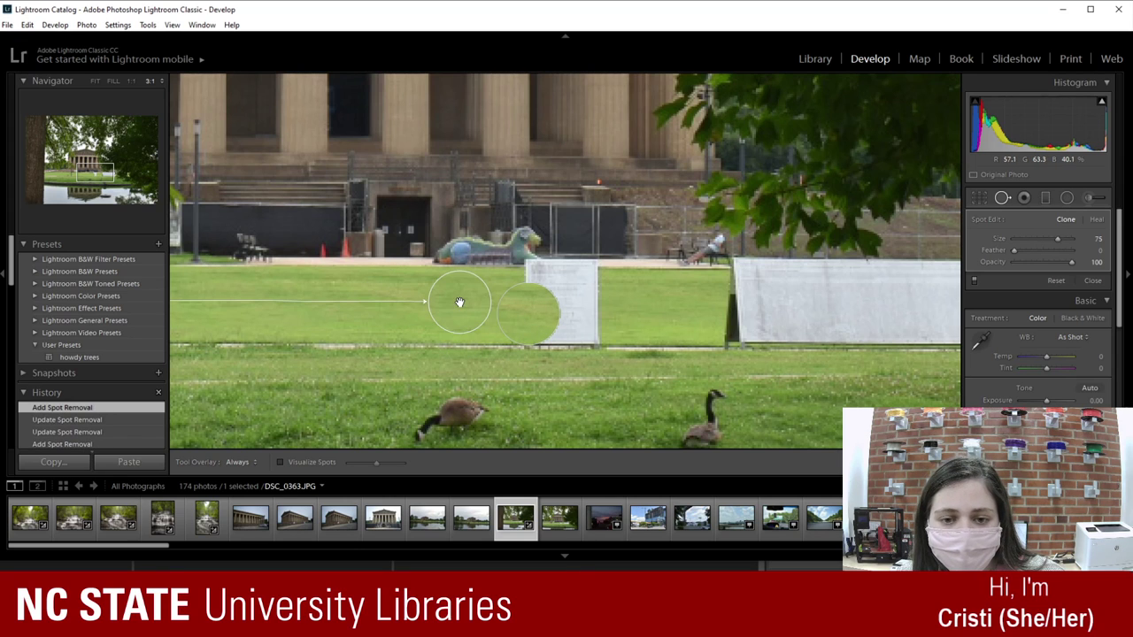
pyautogui.moveTo(459, 303); pyautogui.dragTo(545, 325)
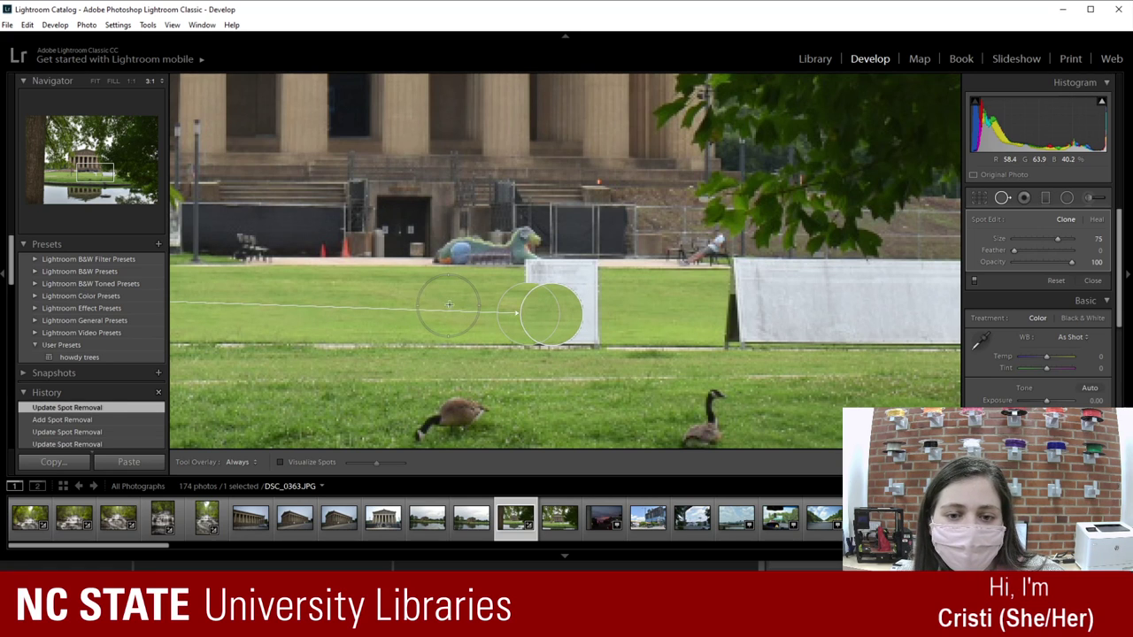
# Step: Place three more overlapping size 75 Clone spots over the upright white sign's upper left, lower right and upper middle parts
pyautogui.click(279, 305)
pyautogui.moveTo(450, 305)
pyautogui.mouseDown()
pyautogui.moveTo(549, 308)
pyautogui.moveTo(529, 296)
pyautogui.mouseUp()
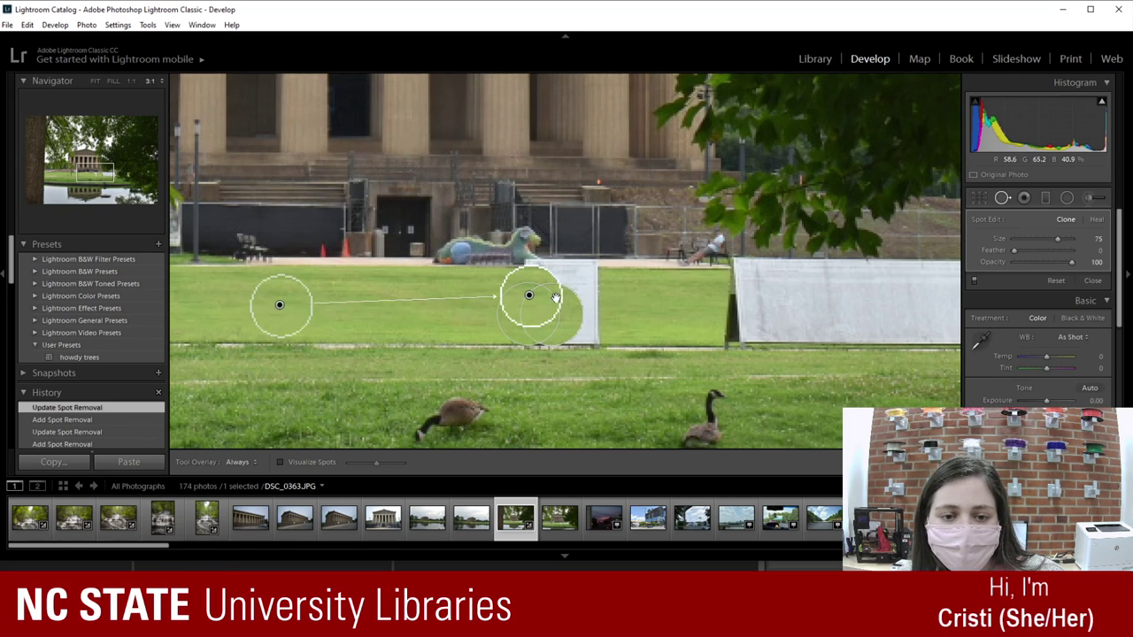
pyautogui.click(475, 296)
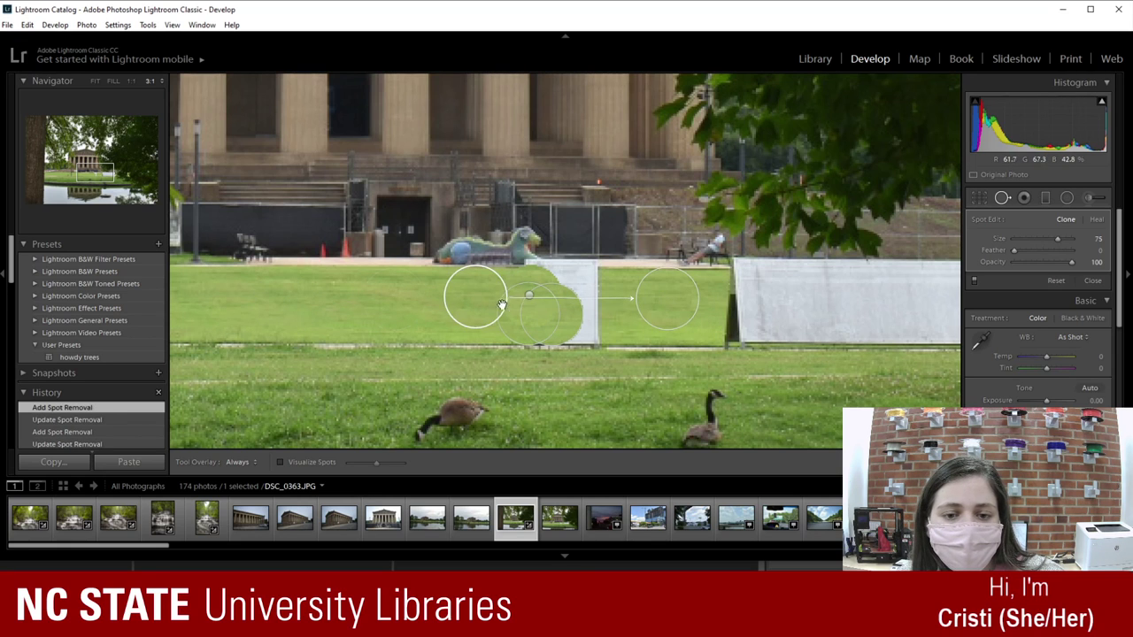
pyautogui.moveTo(686, 303); pyautogui.dragTo(577, 310)
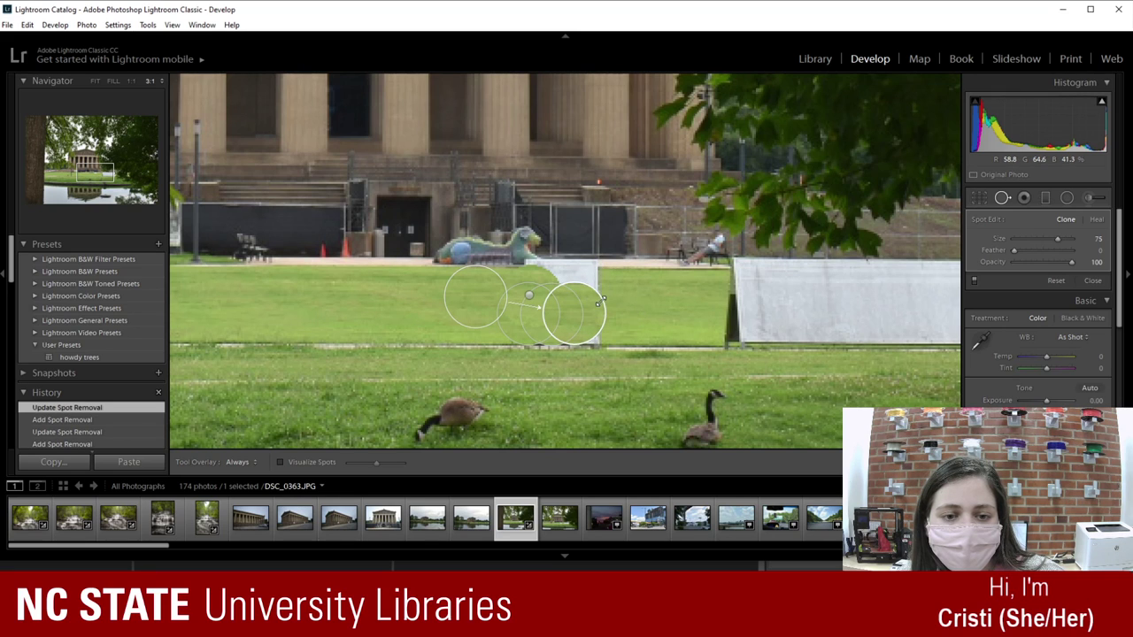
pyautogui.click(621, 301)
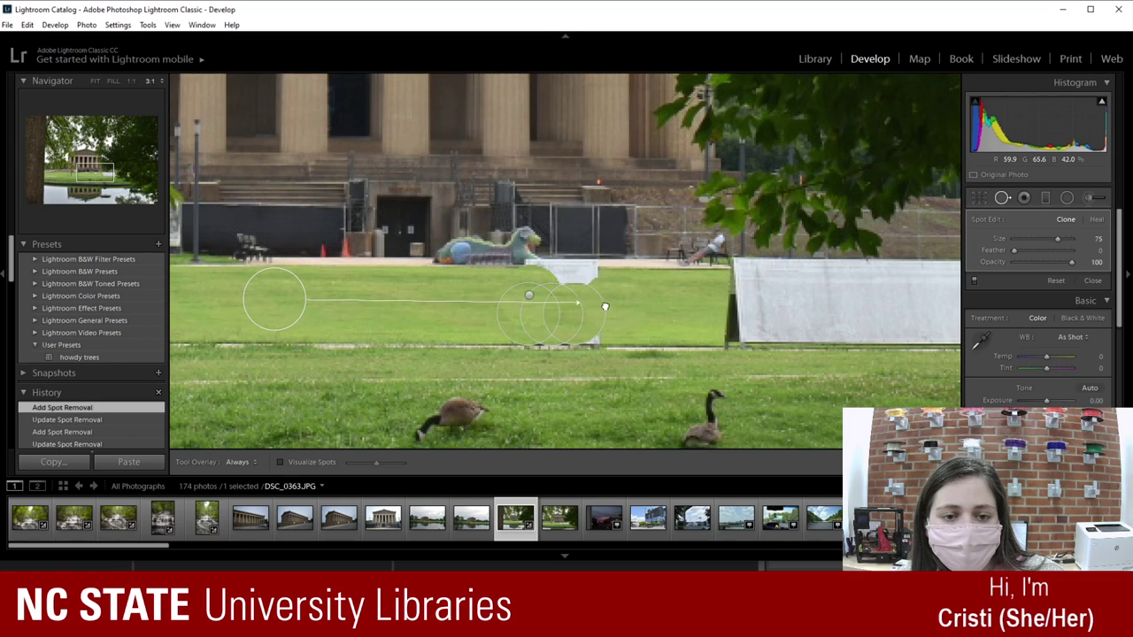
pyautogui.moveTo(621, 301); pyautogui.dragTo(577, 306)
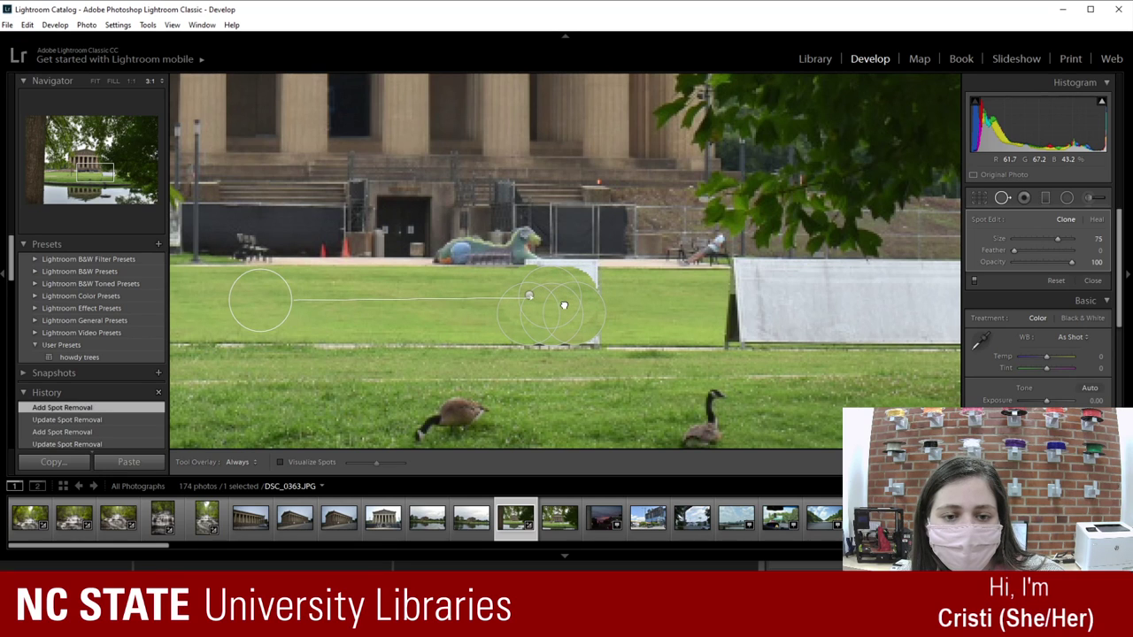
pyautogui.moveTo(564, 305); pyautogui.dragTo(559, 298)
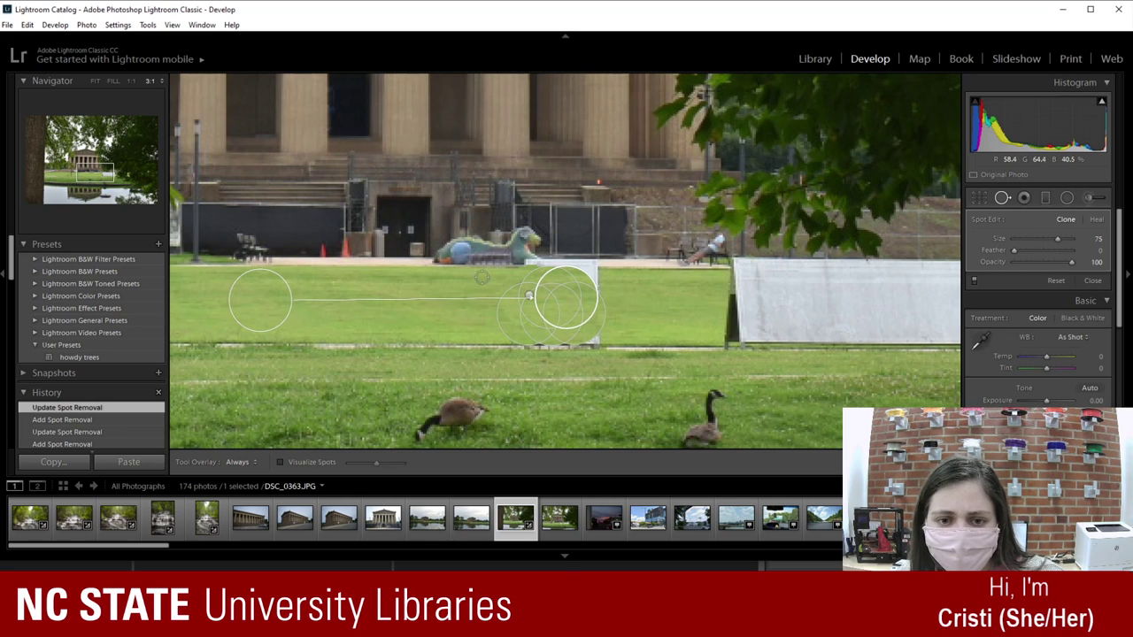
# Step: Place small size 17 Clone spots over the white remnants along the upright sign's upper and right edges
pyautogui.click(482, 277)
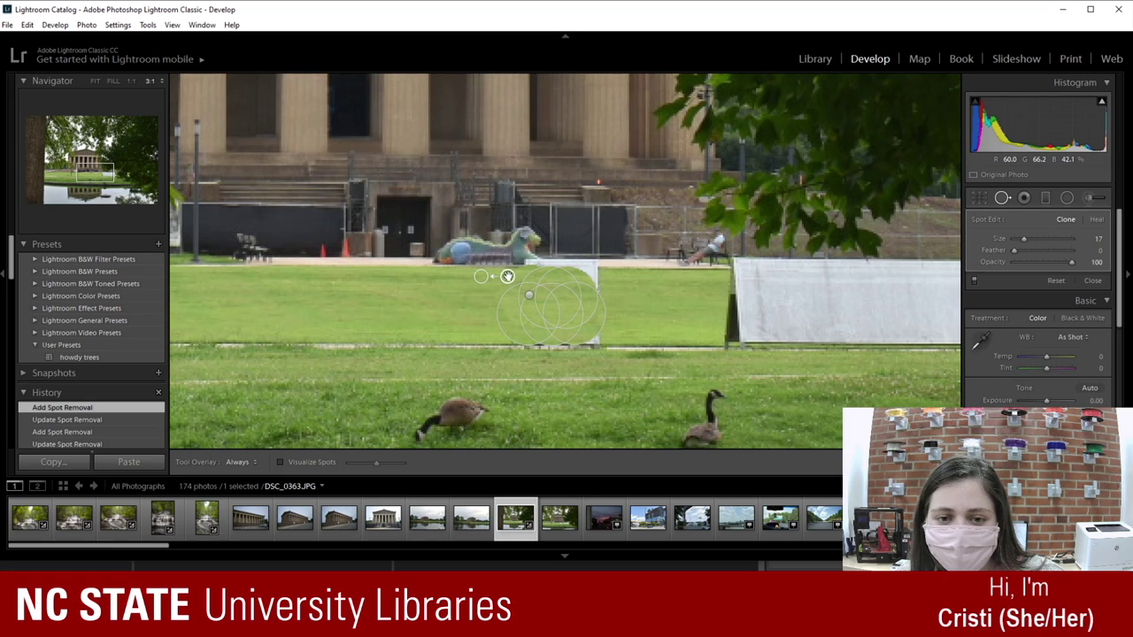
pyautogui.moveTo(488, 280)
pyautogui.mouseDown()
pyautogui.moveTo(618, 284)
pyautogui.moveTo(587, 276)
pyautogui.mouseUp()
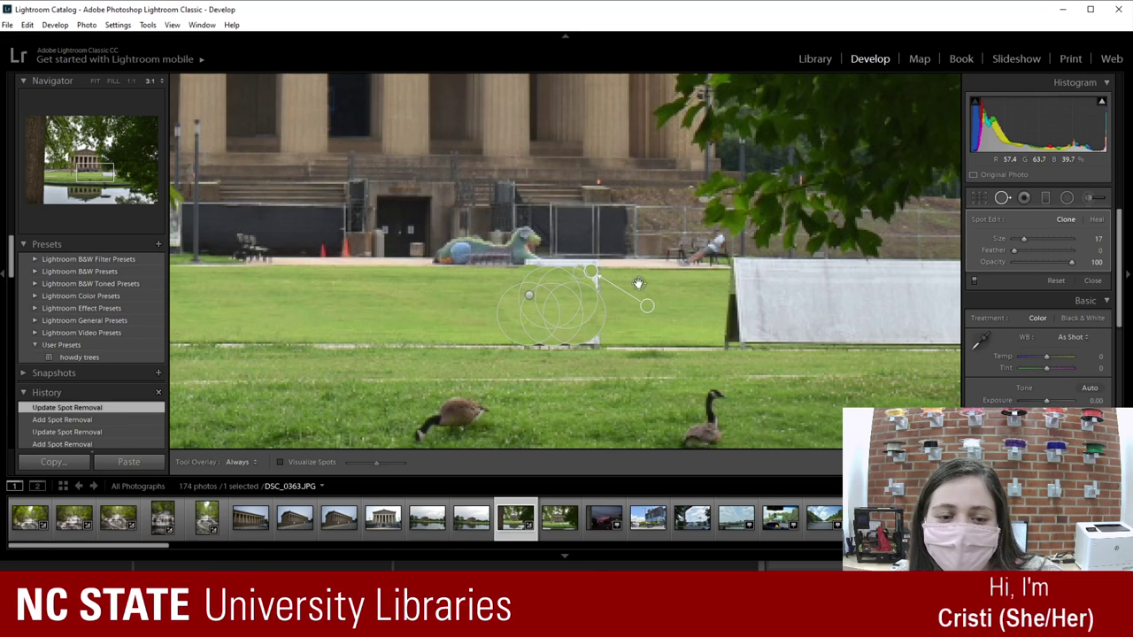
pyautogui.press('/')
pyautogui.moveTo(641, 284)
pyautogui.mouseDown()
pyautogui.moveTo(602, 286)
pyautogui.moveTo(644, 279)
pyautogui.mouseUp()
pyautogui.hotkey('ctrl', 'z')
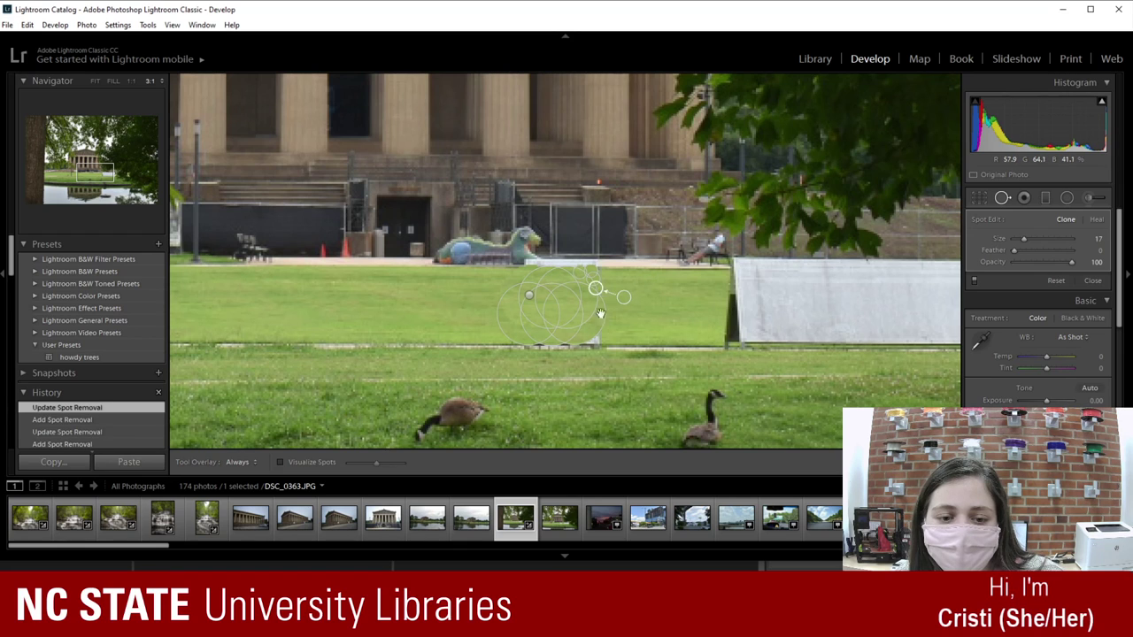
# Step: Cover the sign's lower right corner with a size 51 Clone spot, then leave Spot Removal and fit the whole photo in view
pyautogui.click(638, 329)
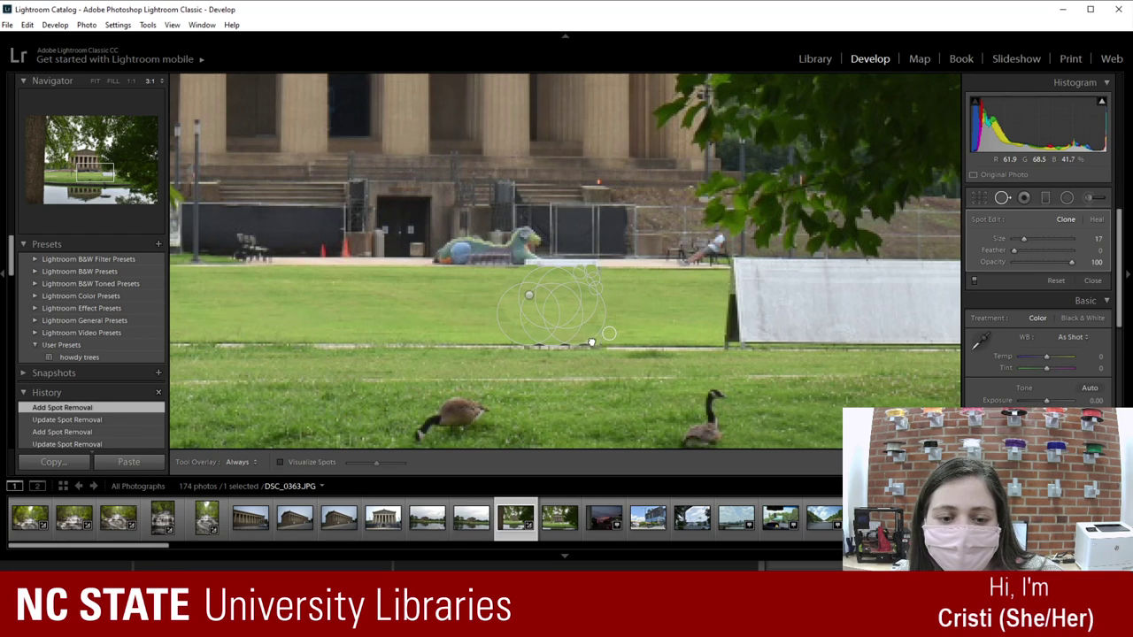
pyautogui.moveTo(609, 333)
pyautogui.mouseDown()
pyautogui.moveTo(688, 322)
pyautogui.moveTo(580, 327)
pyautogui.moveTo(590, 324)
pyautogui.mouseUp()
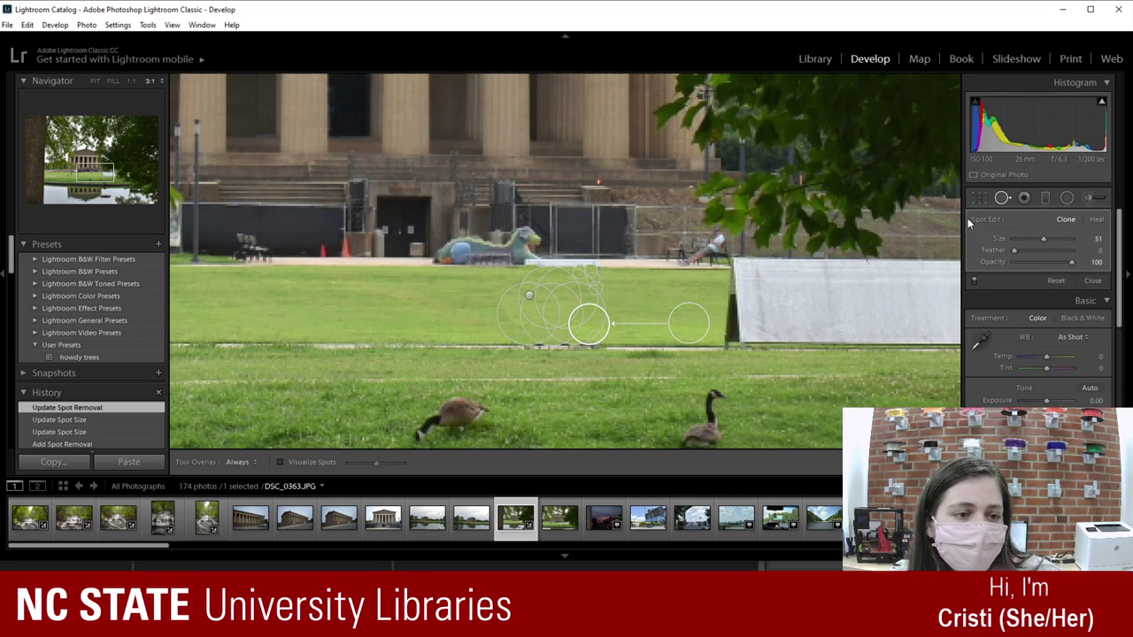
pyautogui.click(1002, 198)
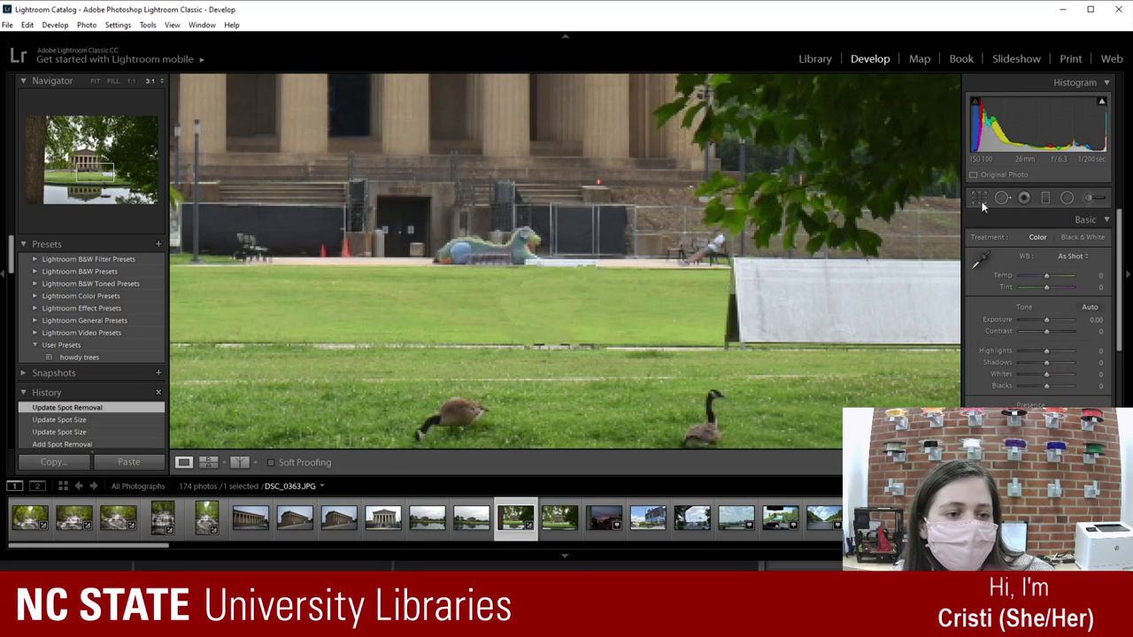
pyautogui.click(95, 82)
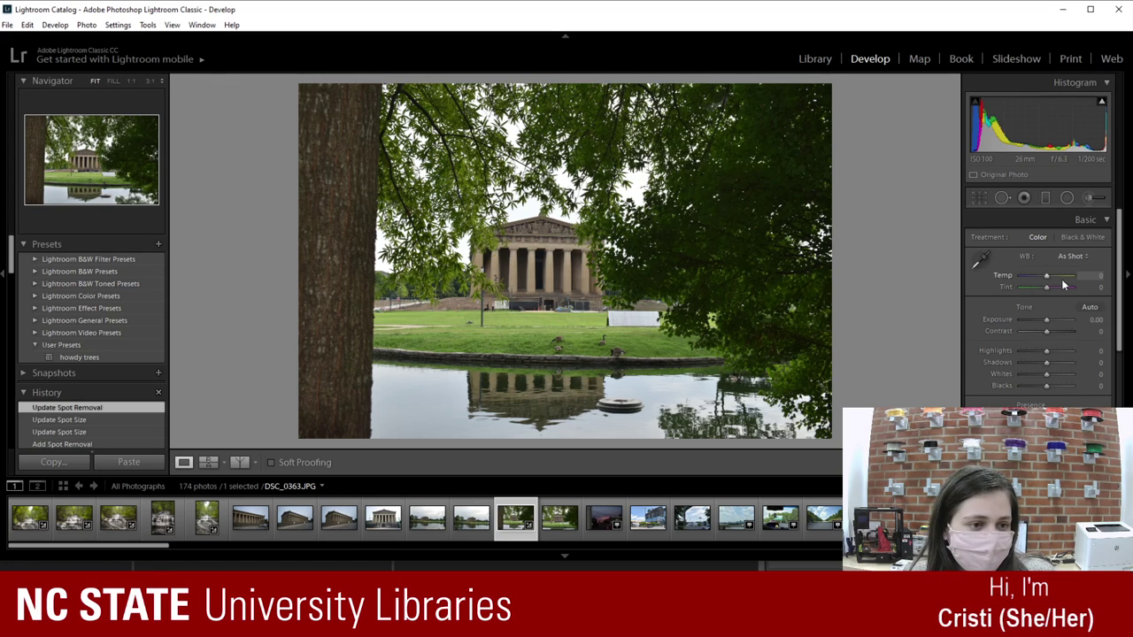
# Step: Set the photo's Exposure to +0.42 and Contrast to +7
pyautogui.click(1096, 319)
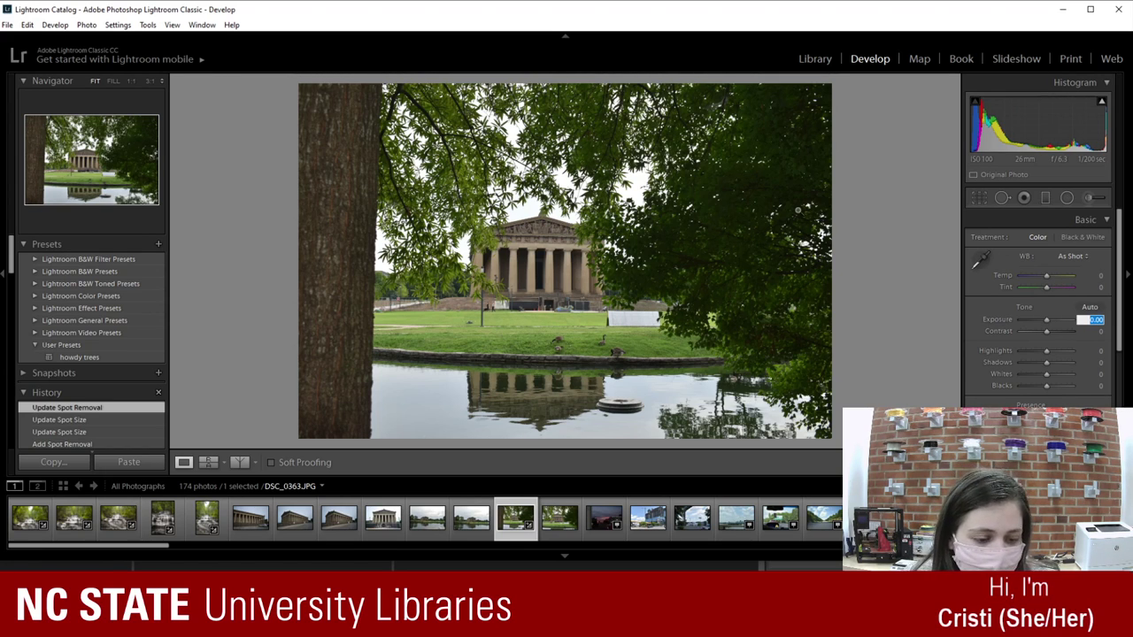
pyautogui.write('0.42')
pyautogui.press('Return')
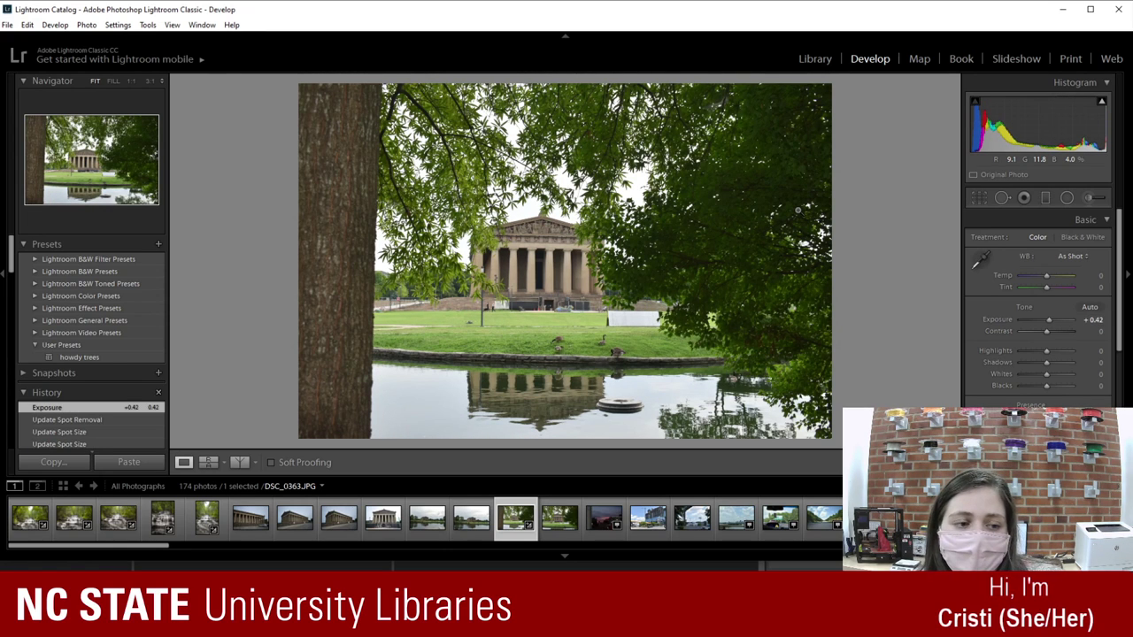
pyautogui.click(1096, 332)
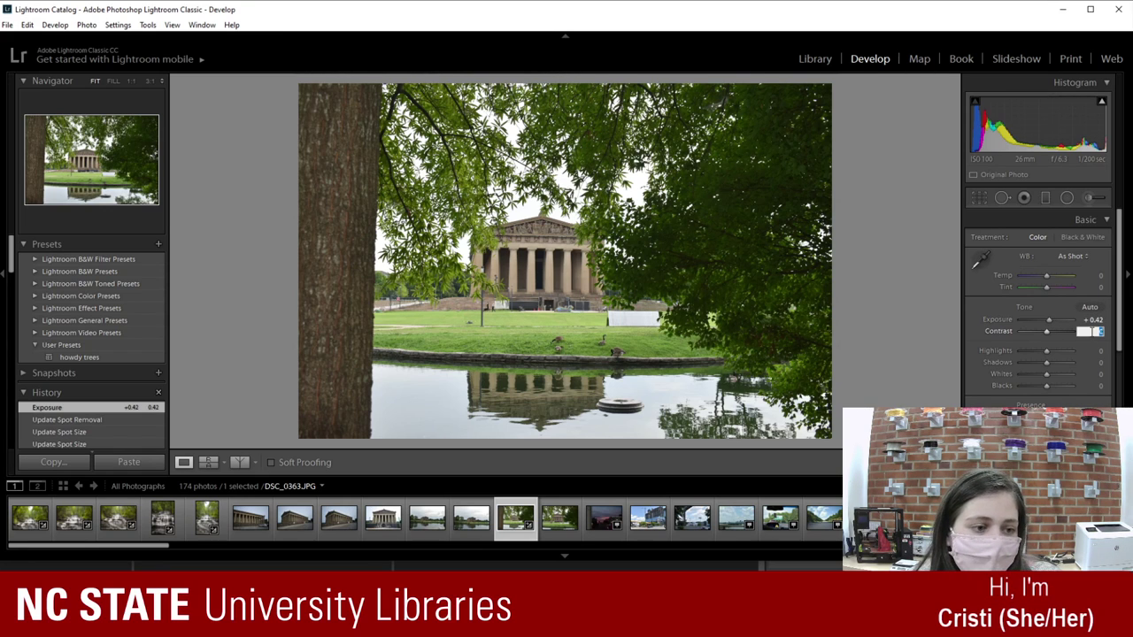
pyautogui.write('7')
pyautogui.press('Return')
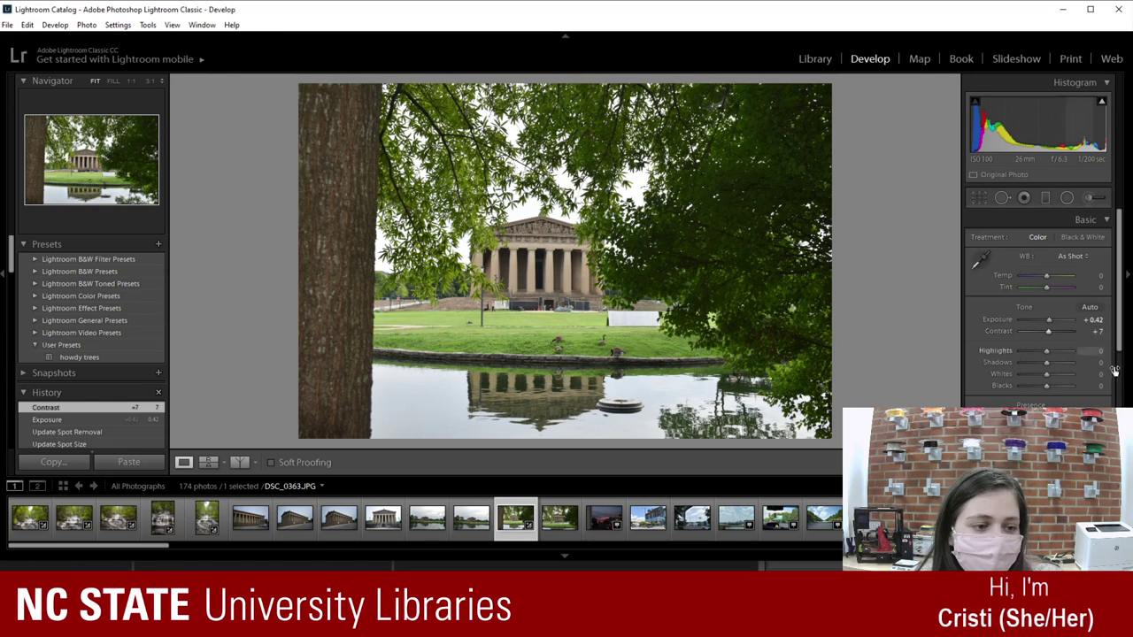
# Step: Set Highlights to -100 and Shadows to -37
pyautogui.click(1097, 353)
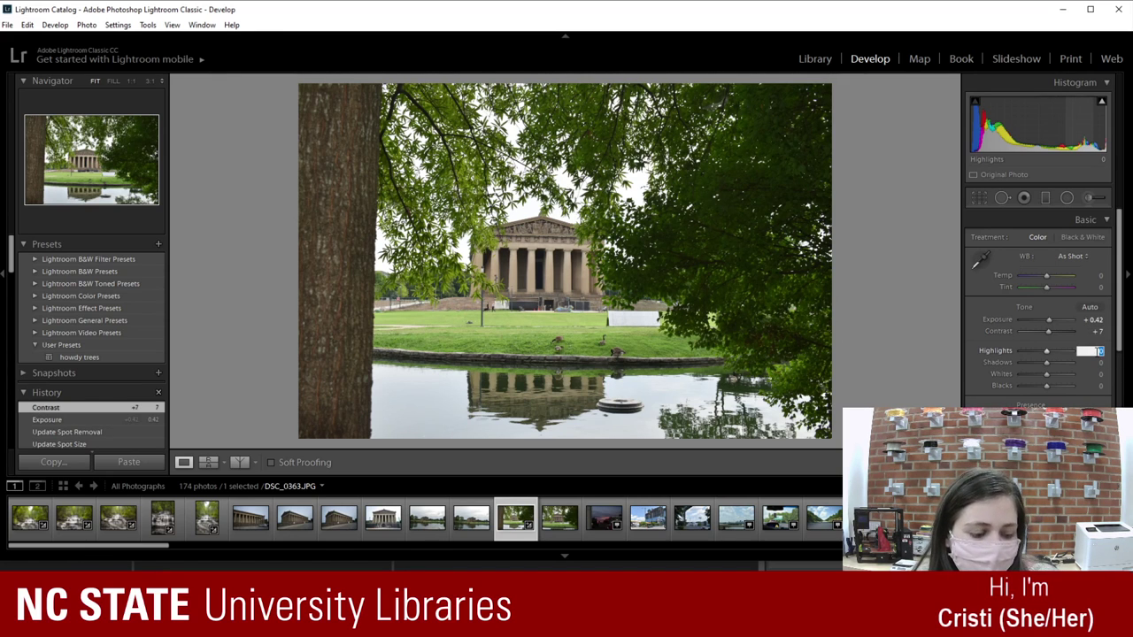
pyautogui.write('-100')
pyautogui.press('Return')
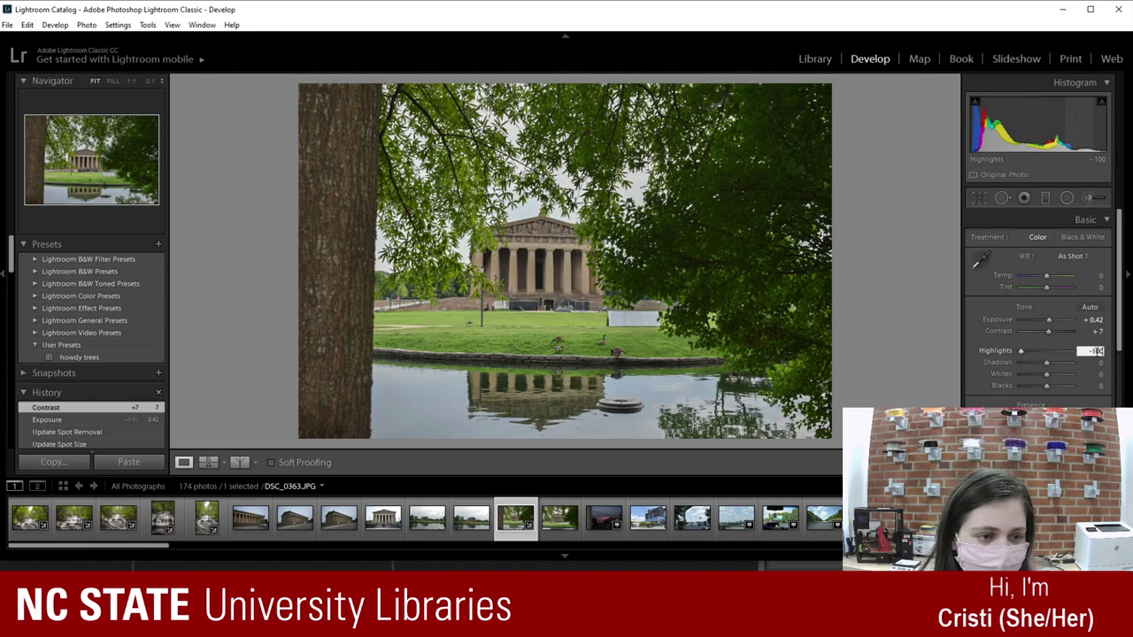
pyautogui.press('BackSpace')
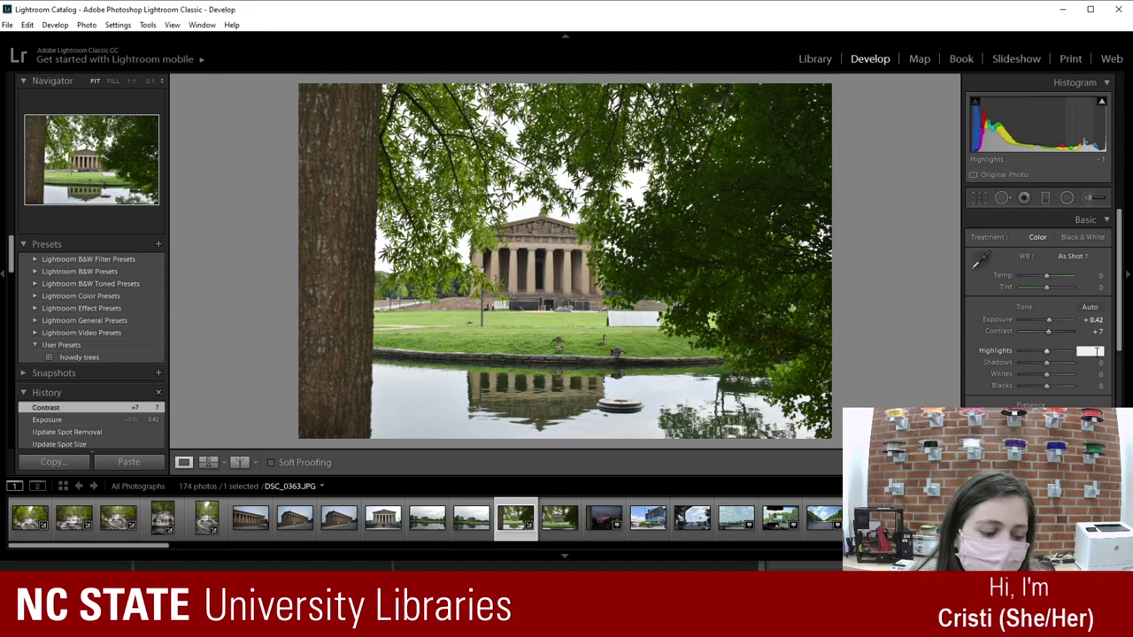
pyautogui.write('-100')
pyautogui.press('Return')
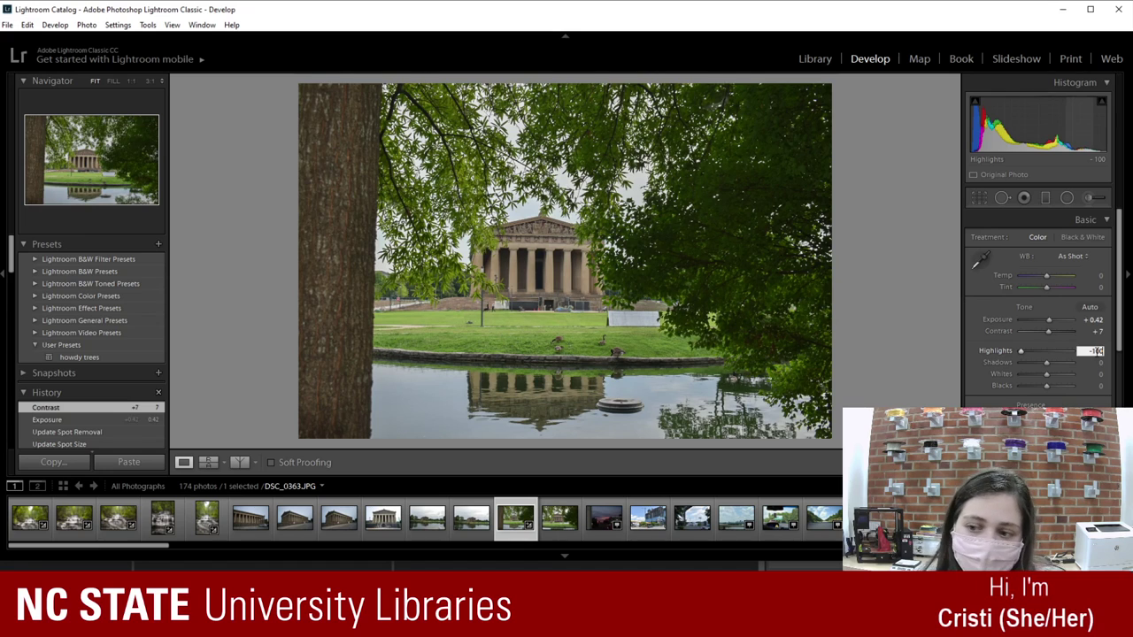
pyautogui.press('Tab')
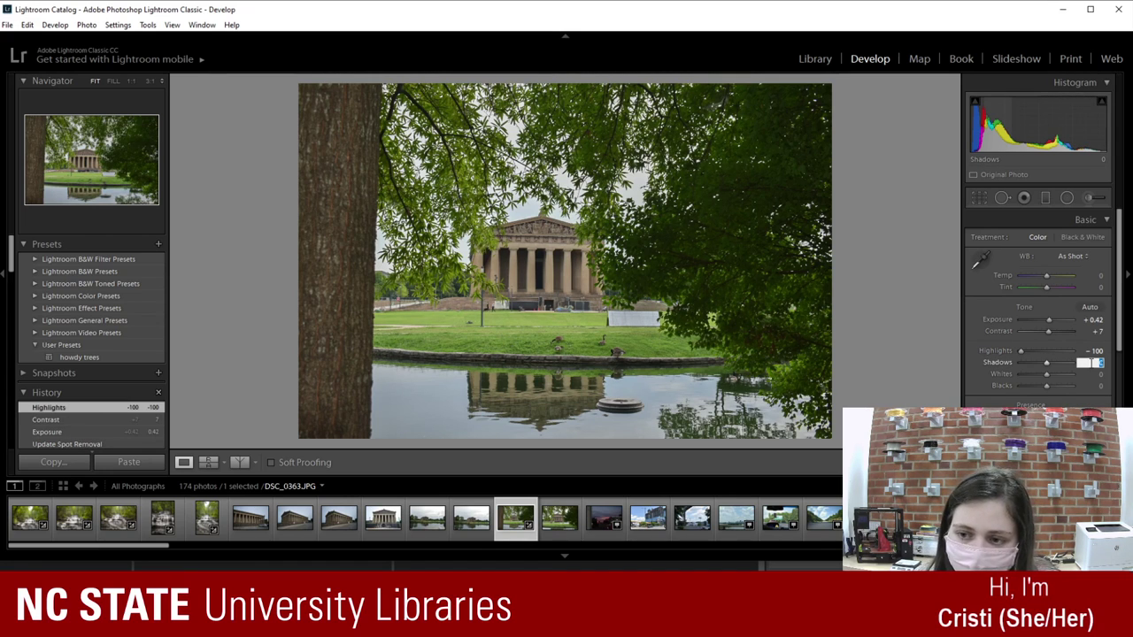
pyautogui.write('-37')
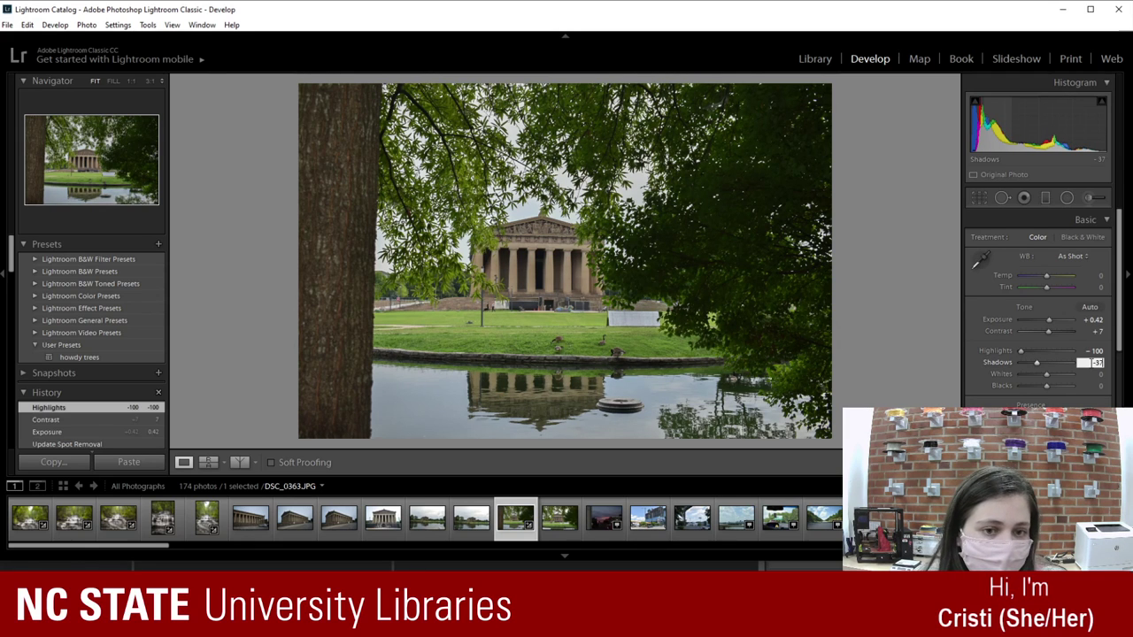
# Step: Set Whites to -93 and Blacks to -17
pyautogui.press('Tab')
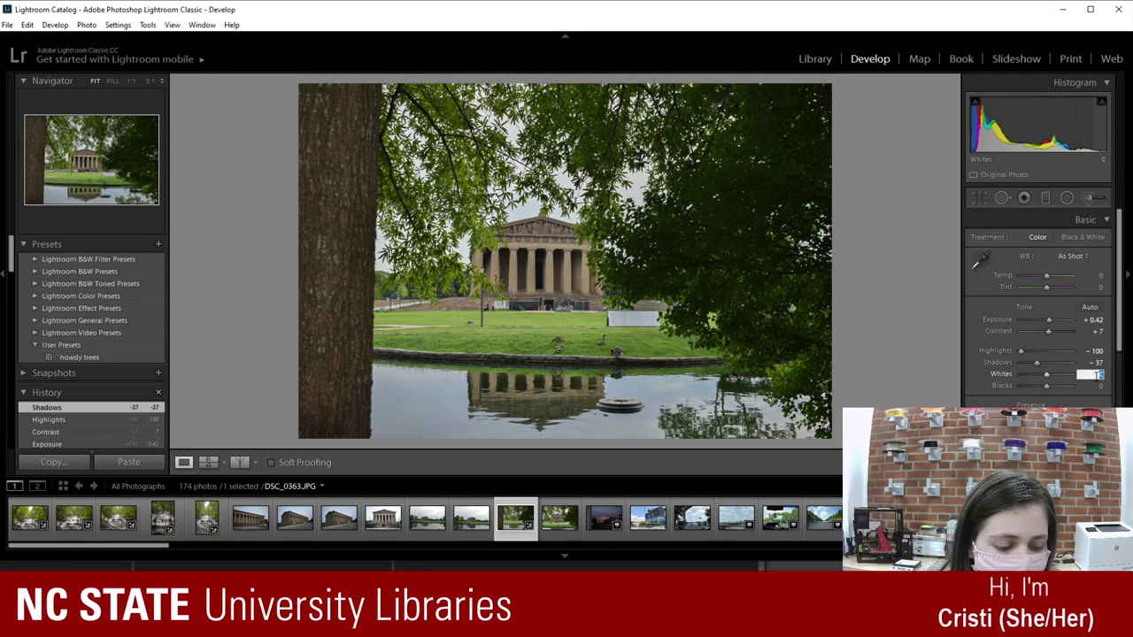
pyautogui.write('-93')
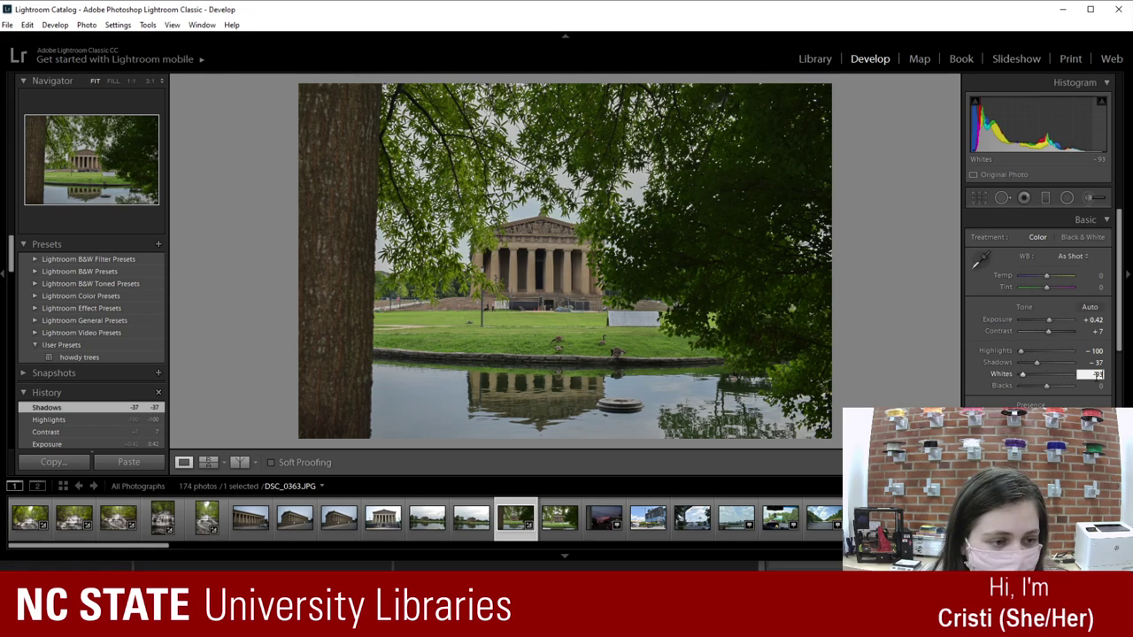
pyautogui.click(1088, 387)
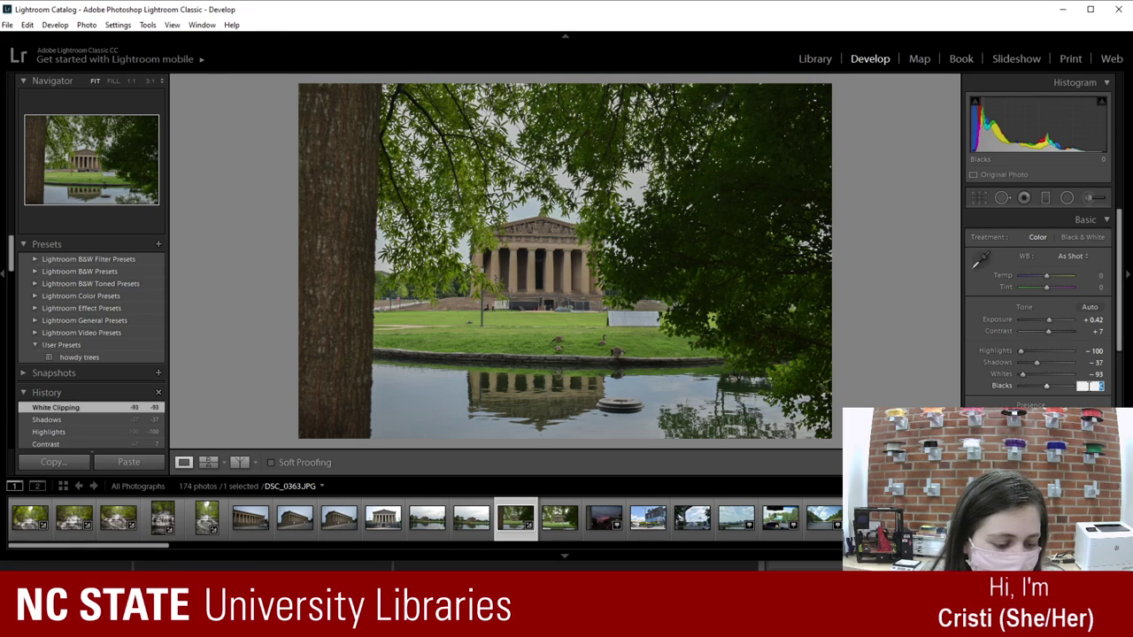
pyautogui.write('-17')
pyautogui.press('Return')
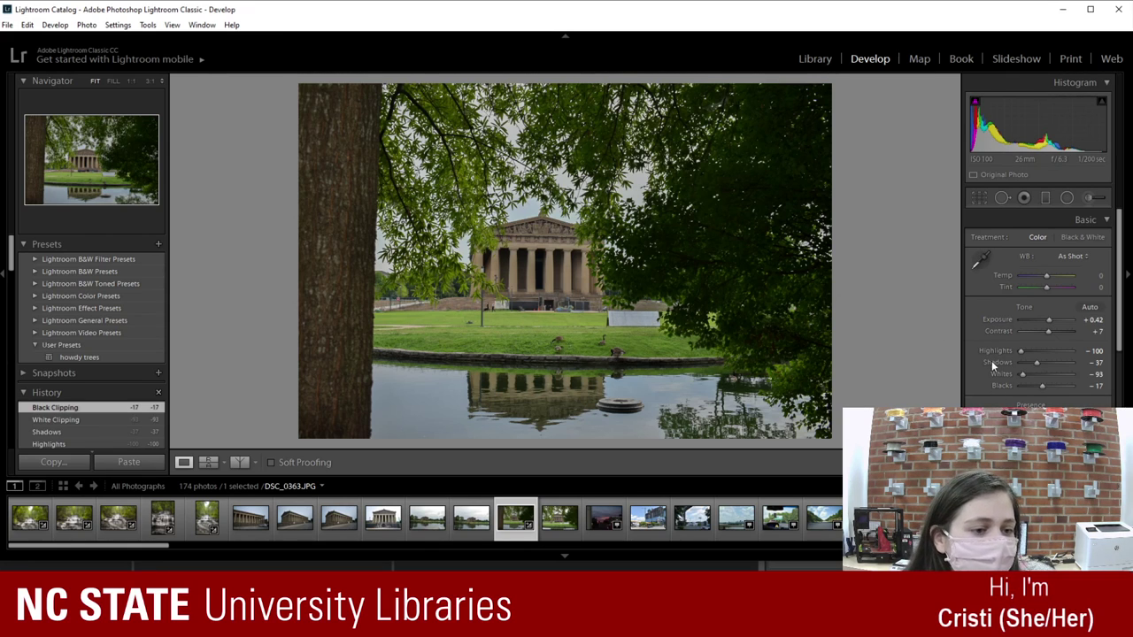
# Step: Collapse the Basic adjustments and expand the Color adjustments
pyautogui.scroll(-2, 1006, 385)
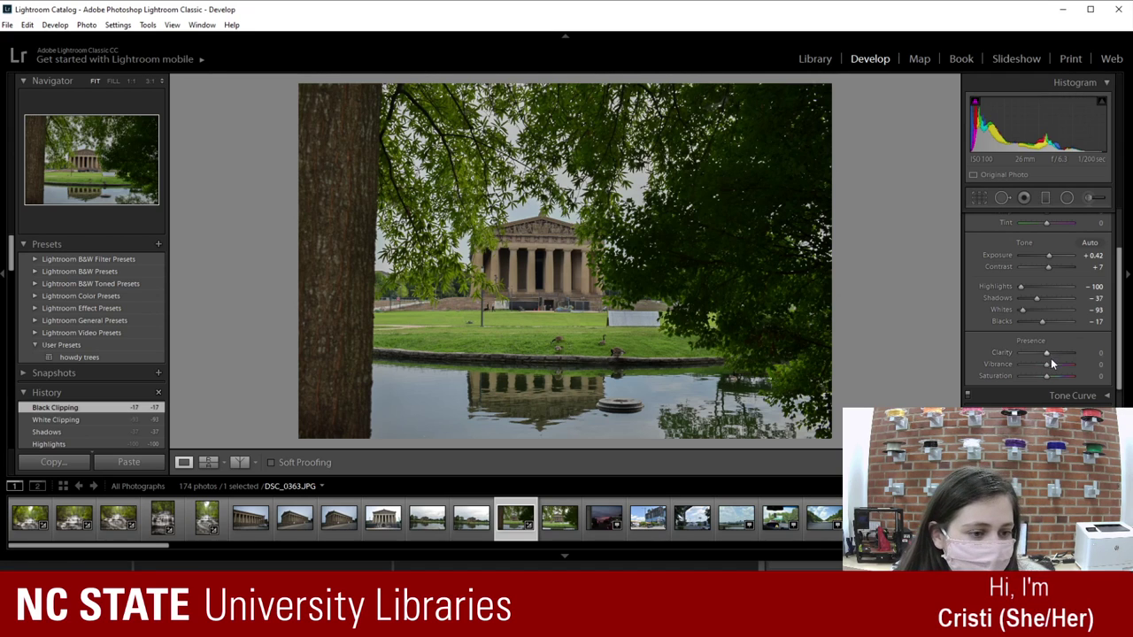
pyautogui.scroll(2, 1105, 330)
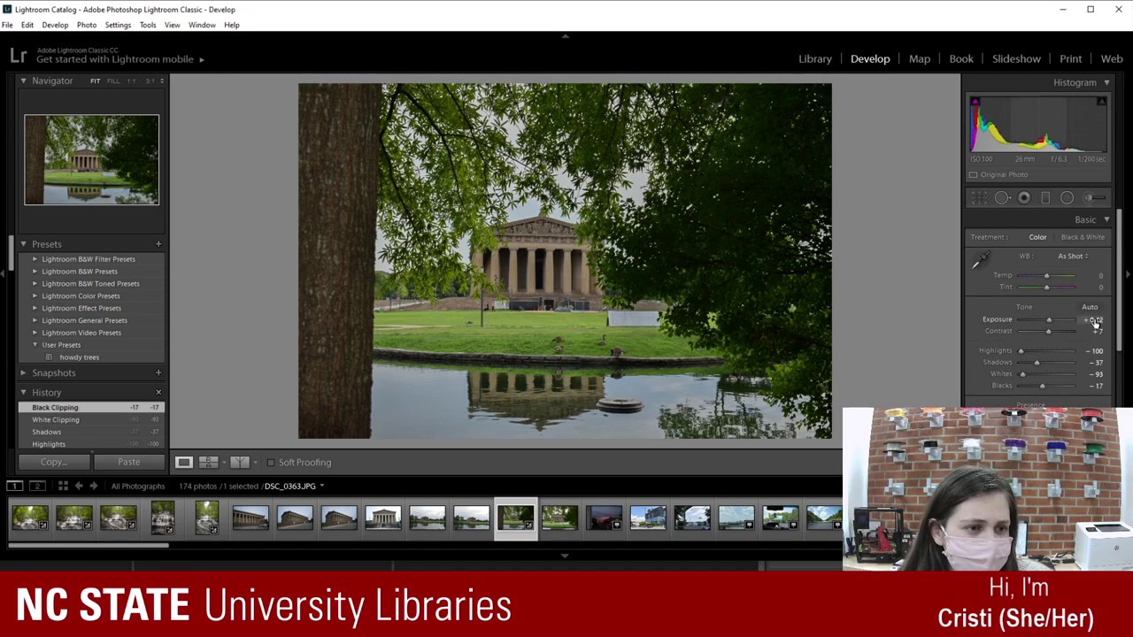
pyautogui.click(1102, 222)
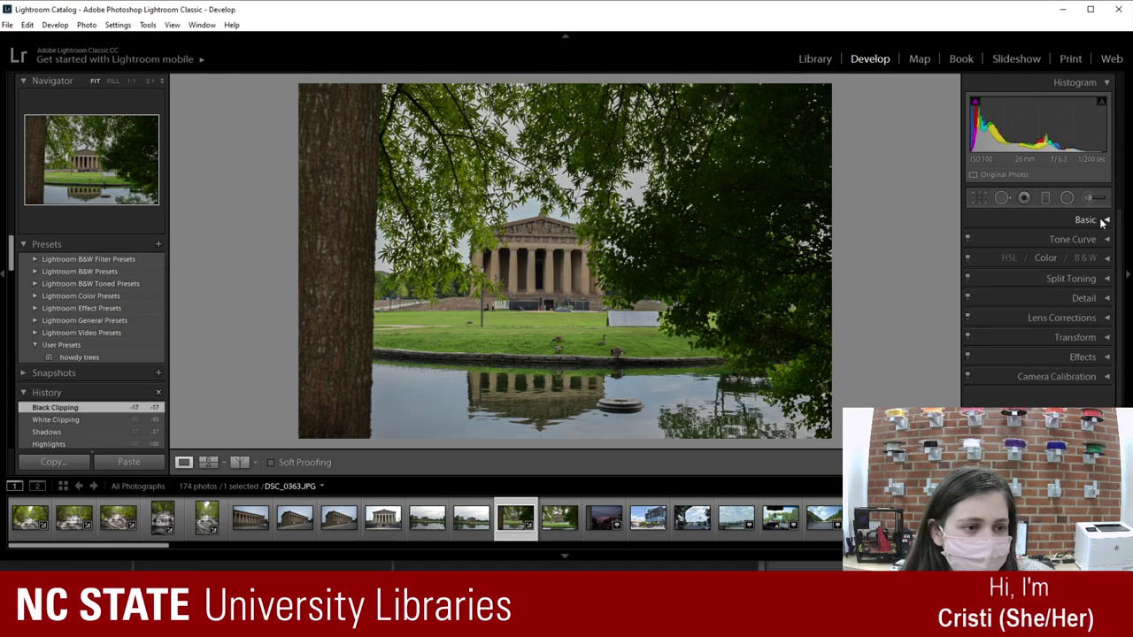
pyautogui.click(1046, 258)
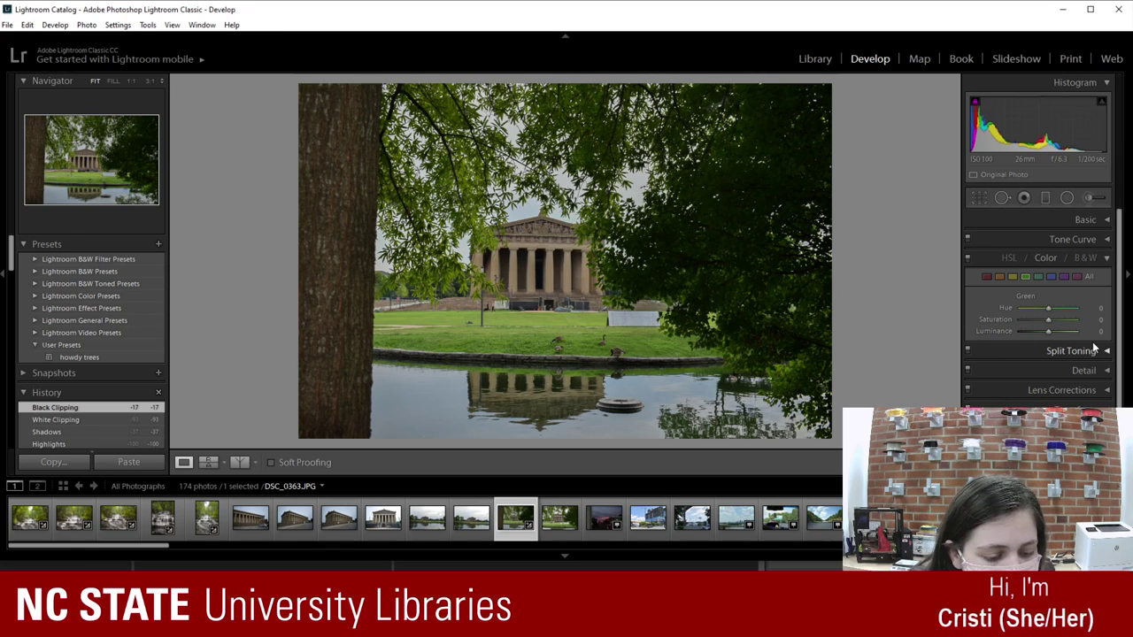
# Step: Adjust the Red color range to Hue -47, Saturation -26 and Luminance -64
pyautogui.click(987, 277)
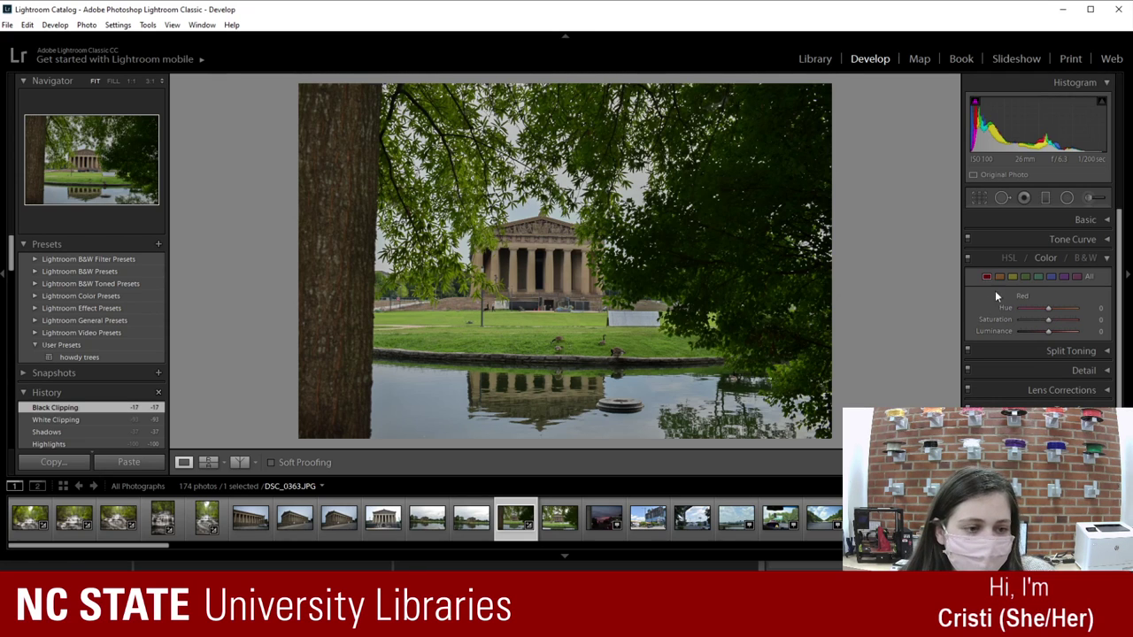
pyautogui.click(1094, 308)
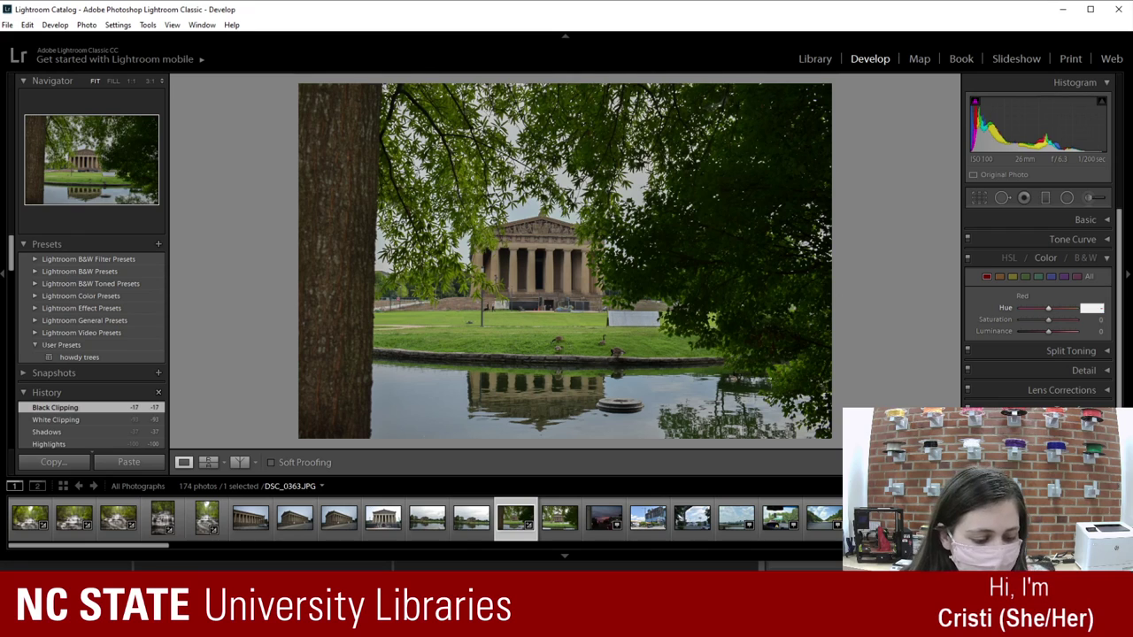
pyautogui.write('-47')
pyautogui.press('Return')
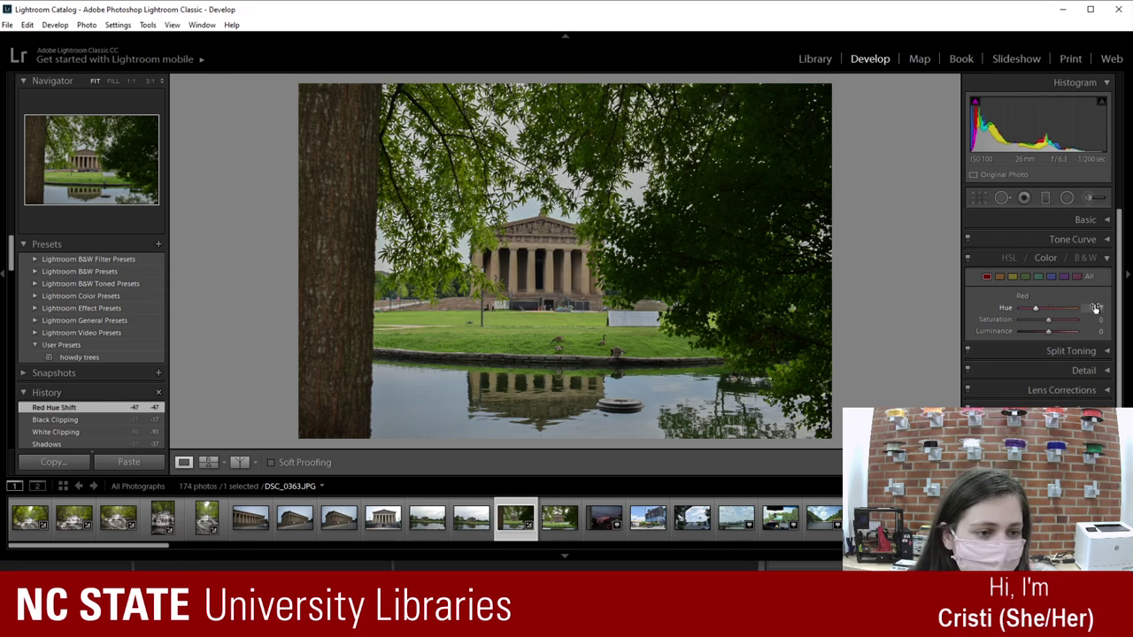
pyautogui.click(1092, 320)
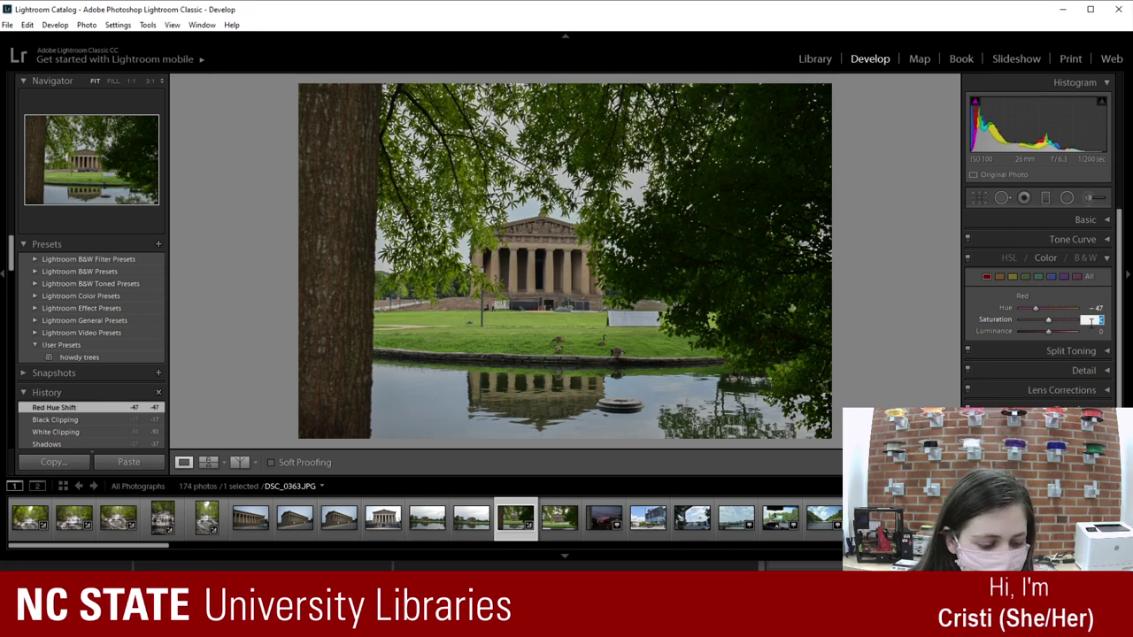
pyautogui.write('-26')
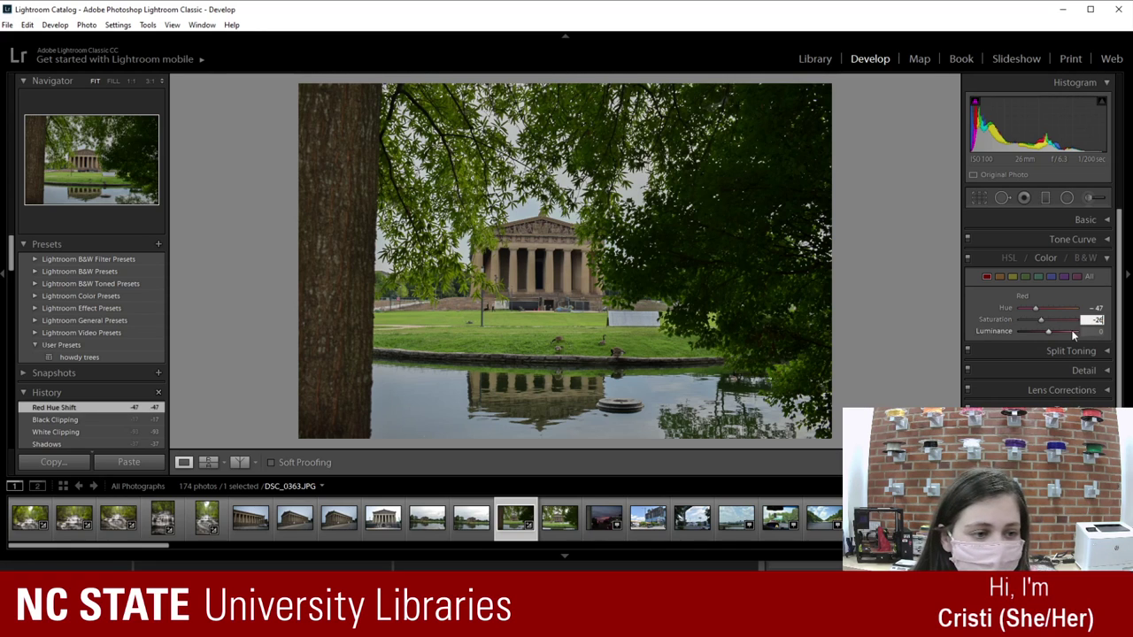
pyautogui.press('Tab')
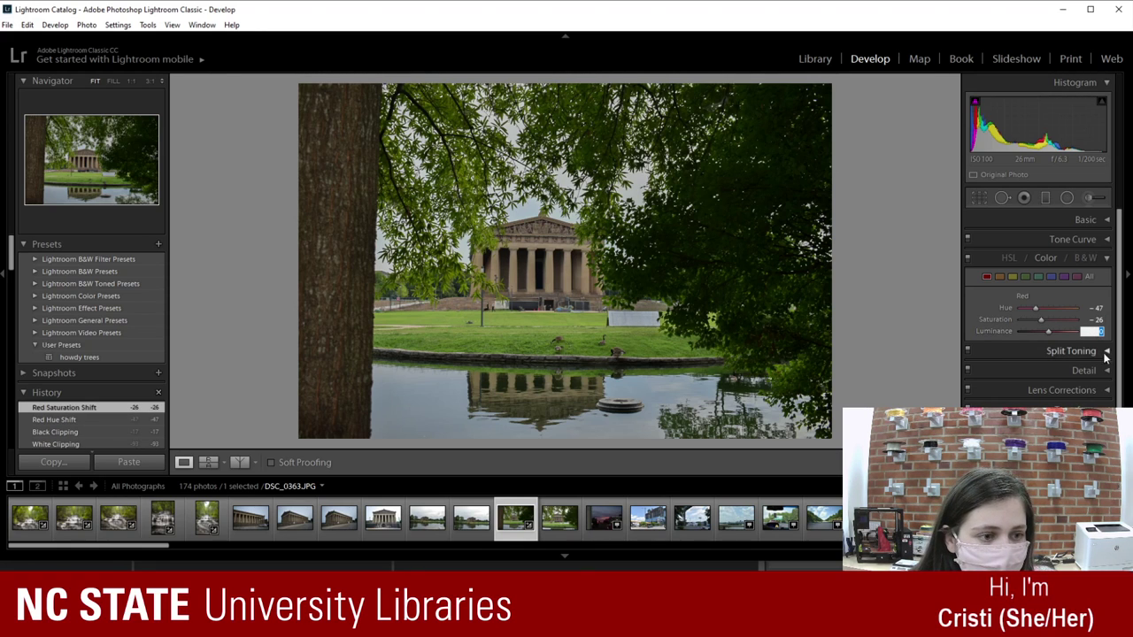
pyautogui.write('-64')
pyautogui.press('Return')
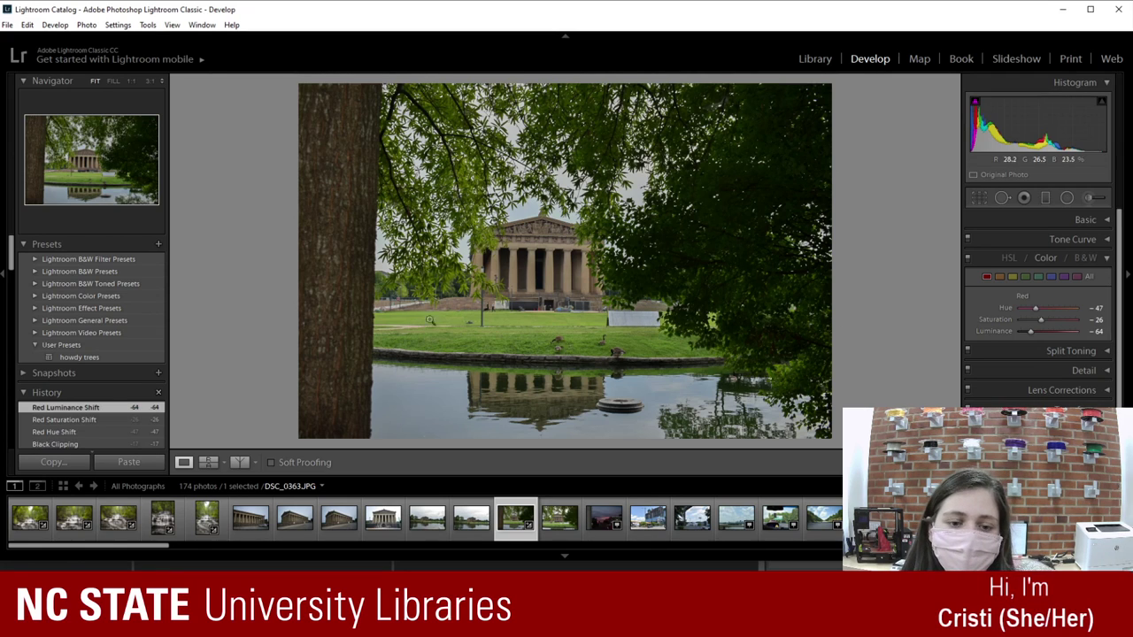
# Step: Adjust the Orange color range to Hue -15, Saturation -20 and Luminance -6
pyautogui.click(1001, 278)
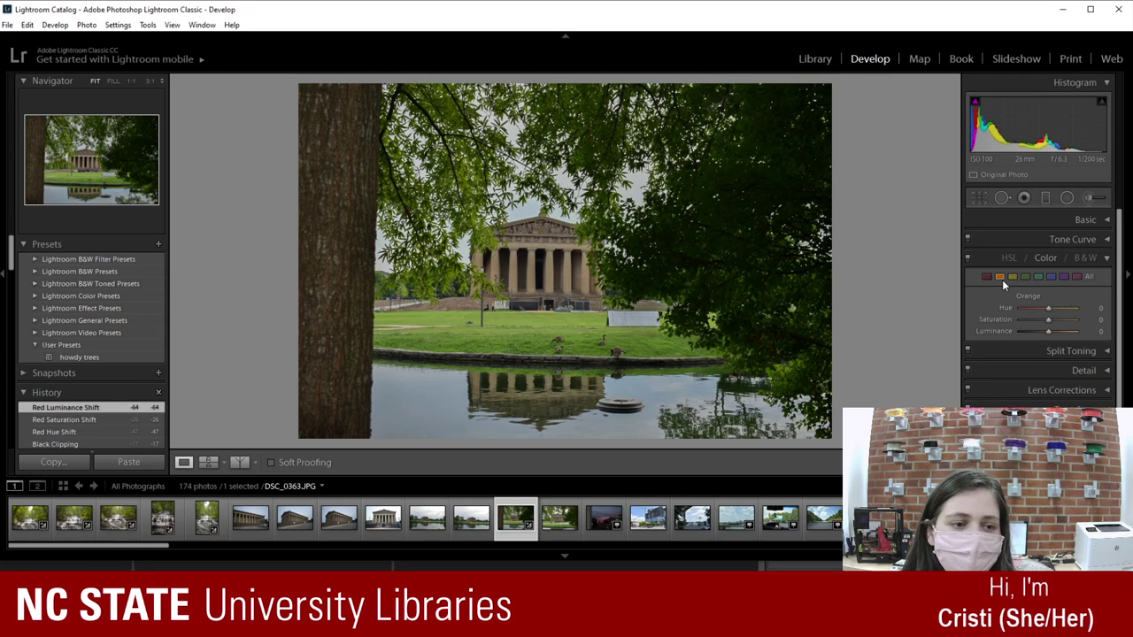
pyautogui.click(1097, 307)
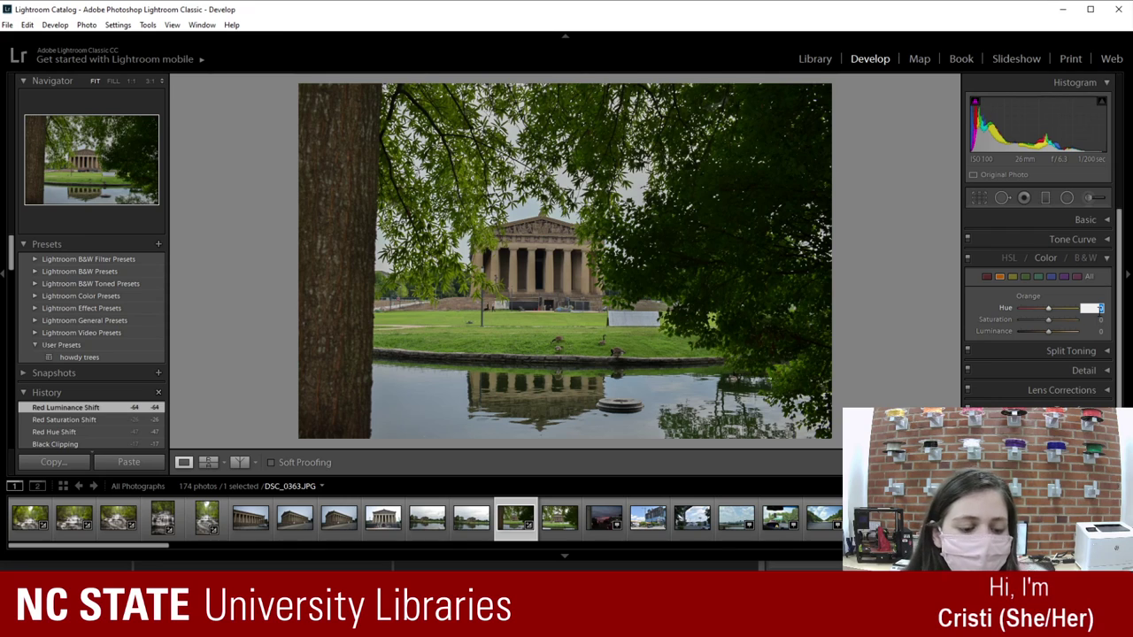
pyautogui.write('-15')
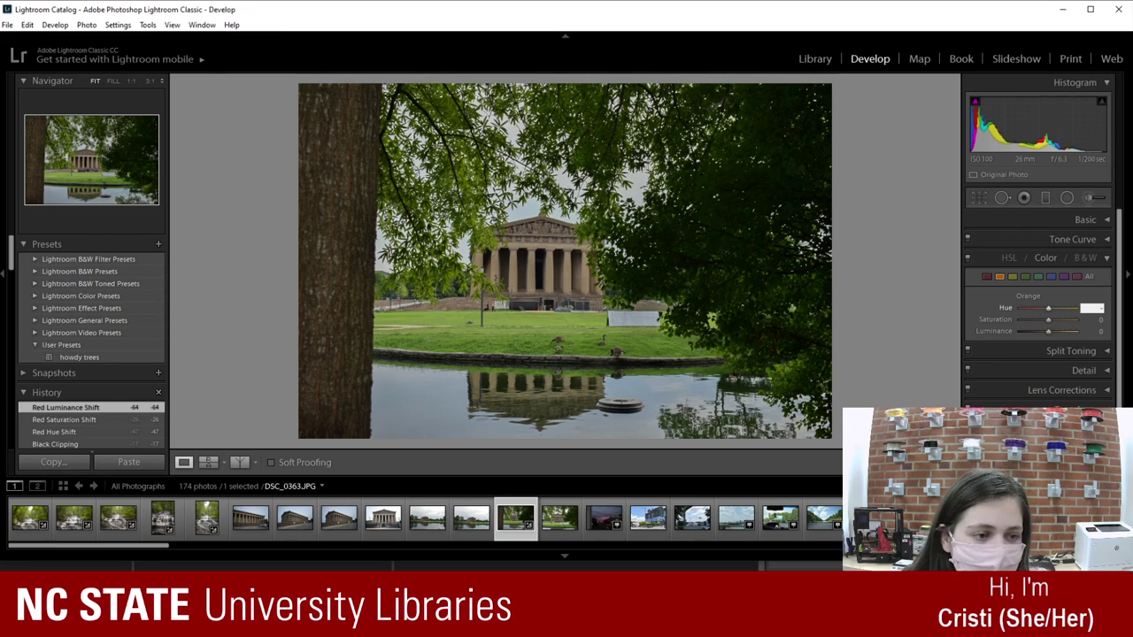
pyautogui.press('Tab')
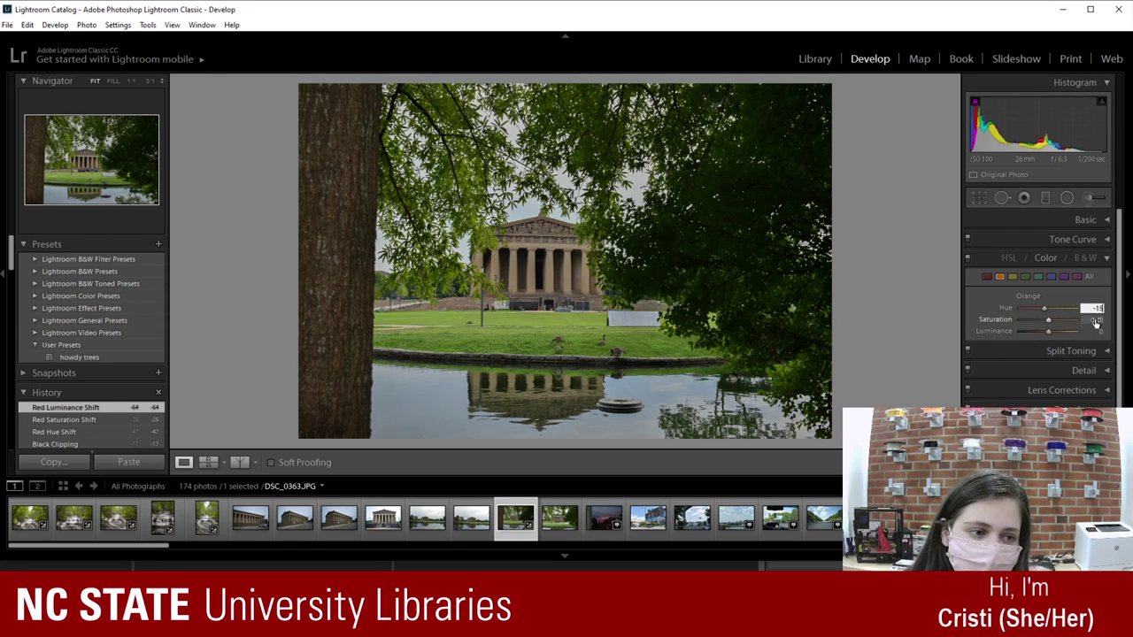
pyautogui.write('-20')
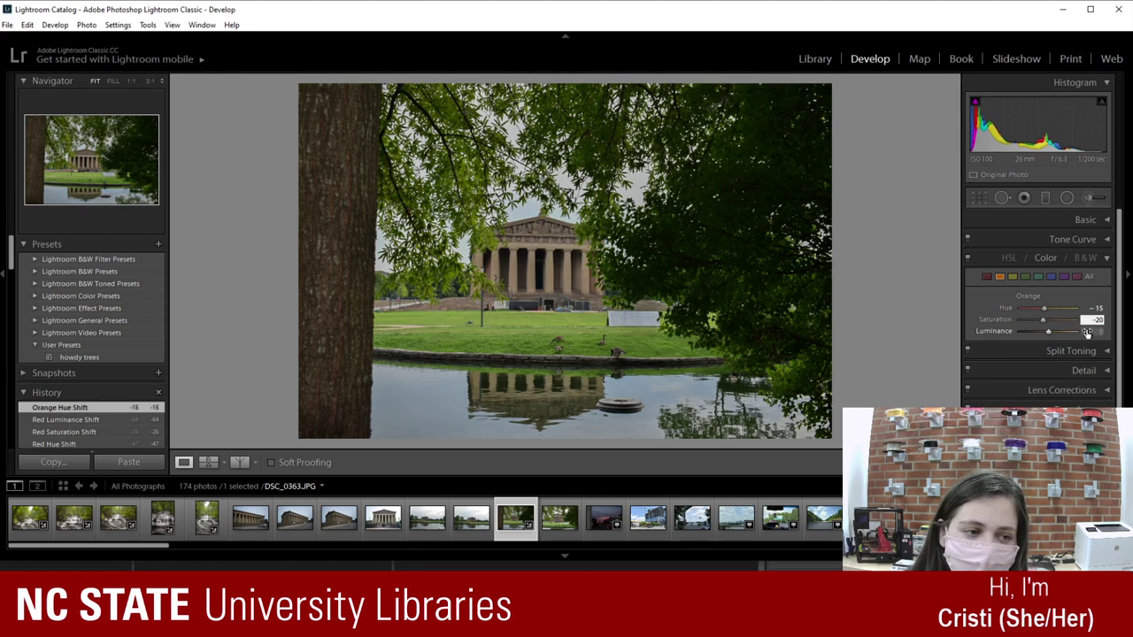
pyautogui.press('Tab')
pyautogui.write('-4')
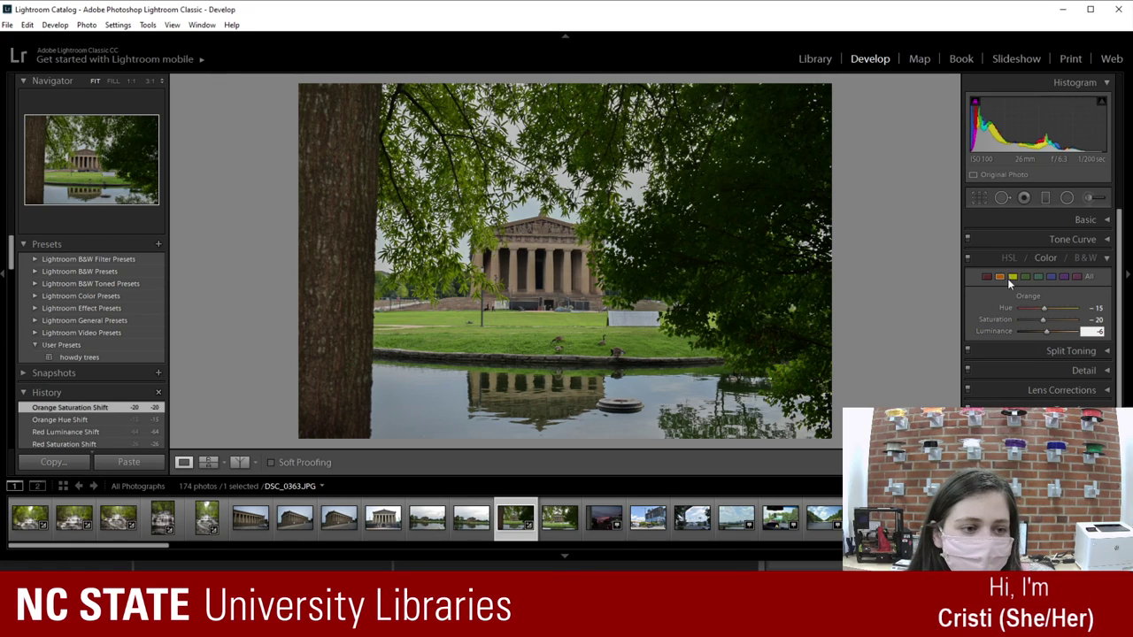
# Step: Set the Yellow color range's Hue to -64 and its Saturation to -39
pyautogui.click(1009, 277)
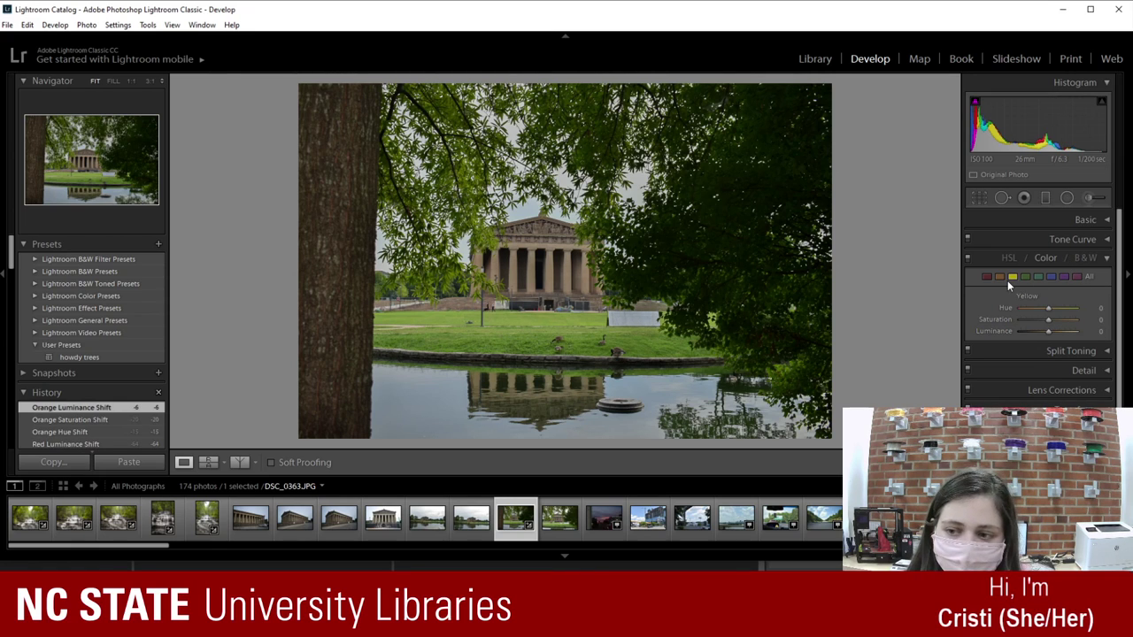
pyautogui.click(1092, 308)
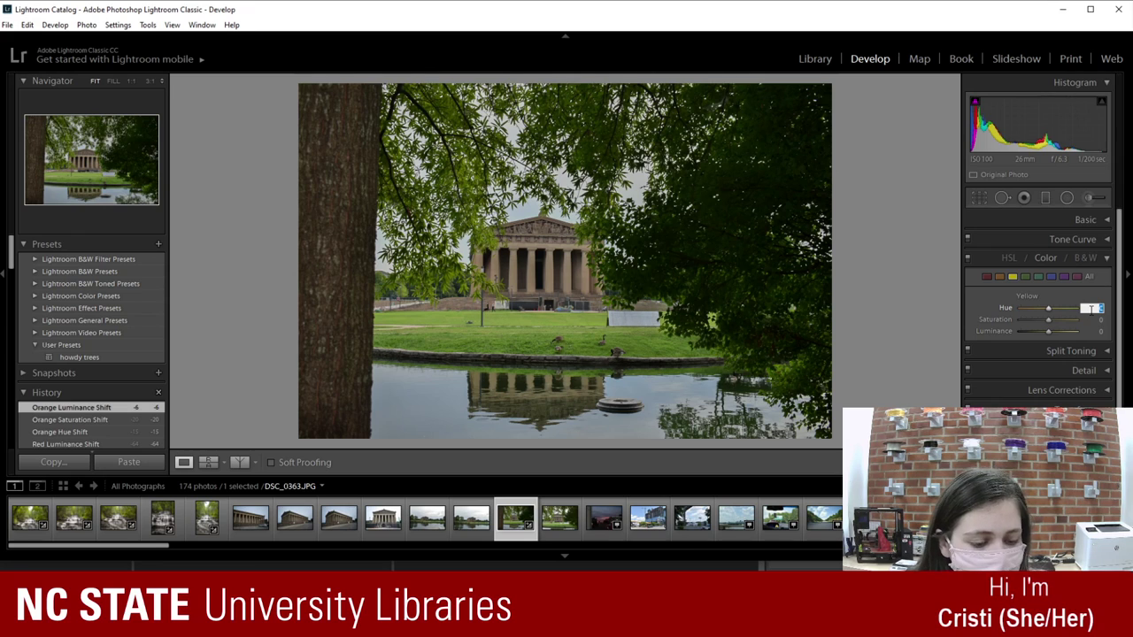
pyautogui.write('-64')
pyautogui.press('Return')
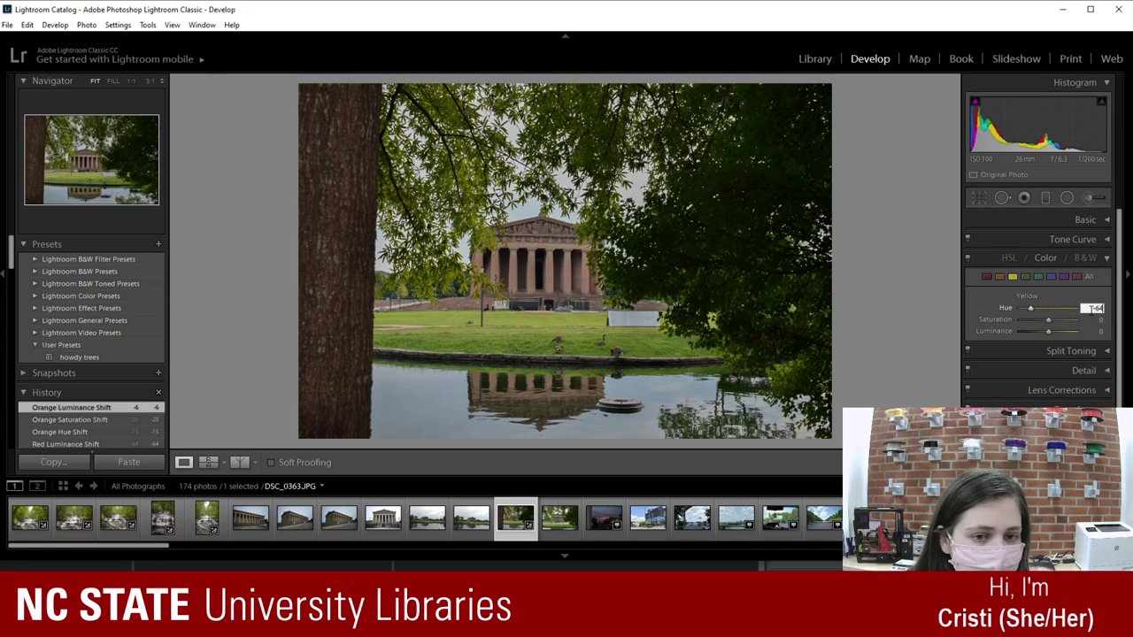
pyautogui.click(1097, 321)
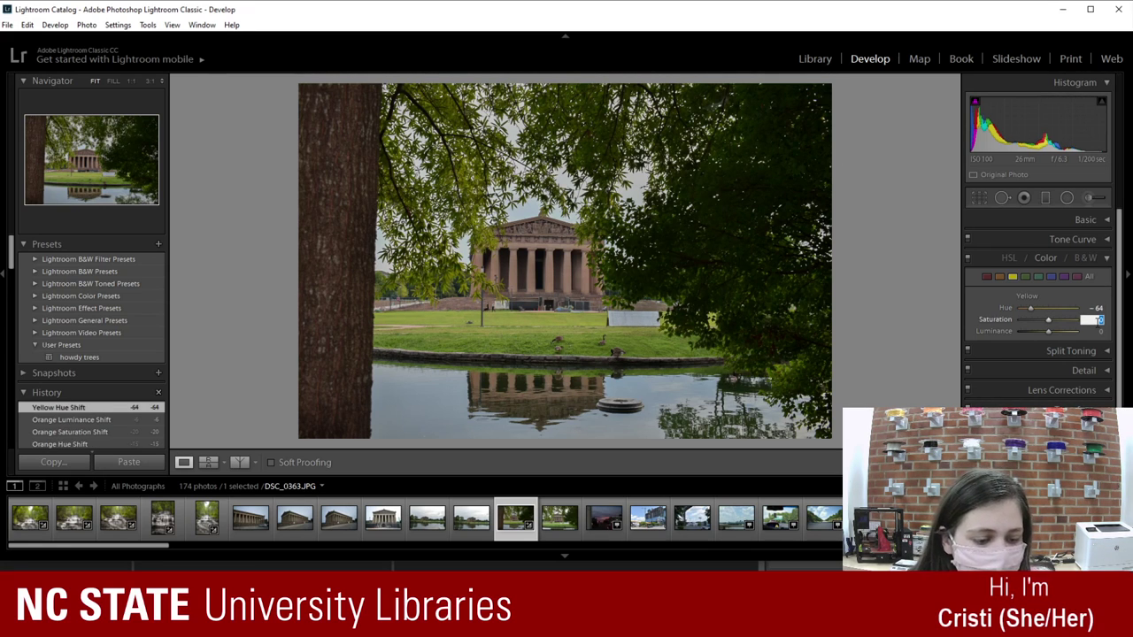
pyautogui.write('-39')
pyautogui.press('Return')
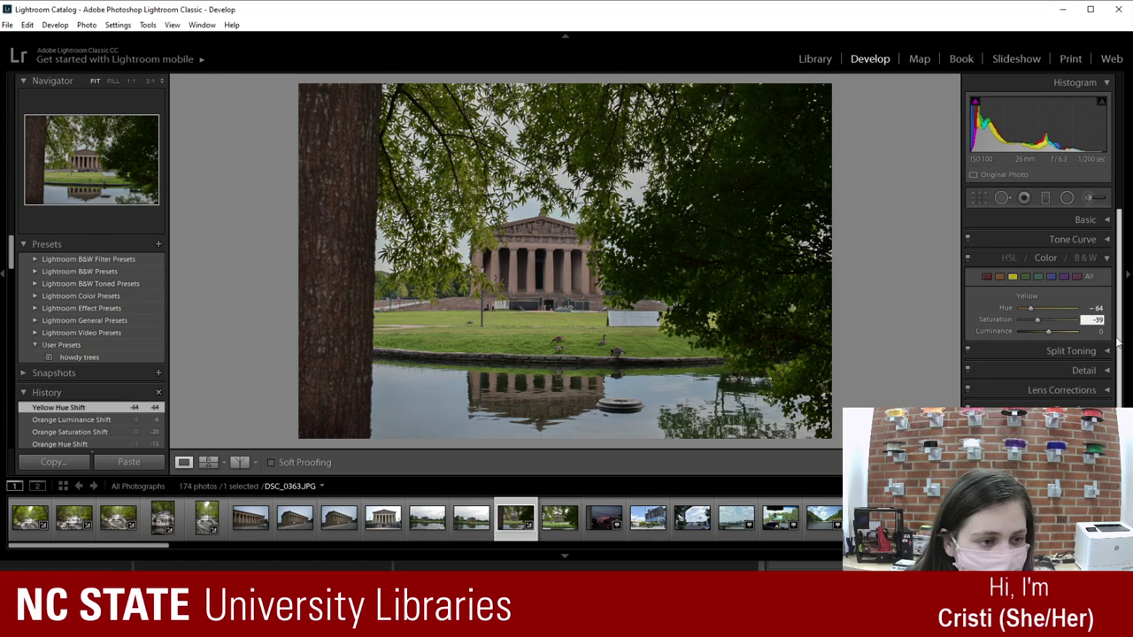
pyautogui.click(1097, 330)
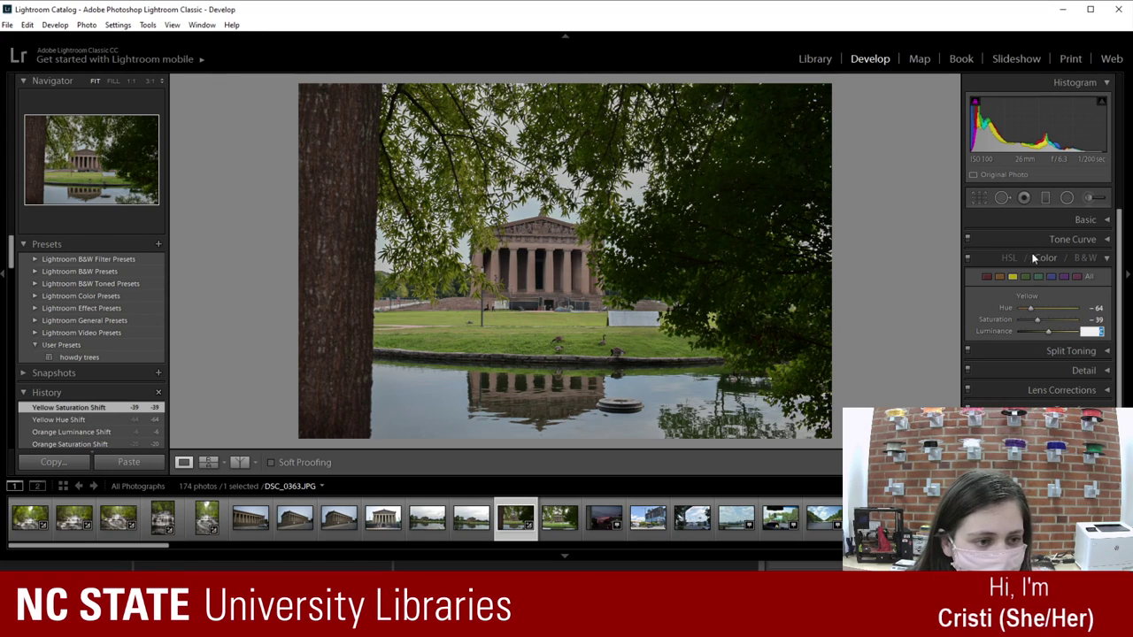
# Step: Adjust the Green color range to Hue +15, Saturation -27 and Luminance -34
pyautogui.click(1026, 277)
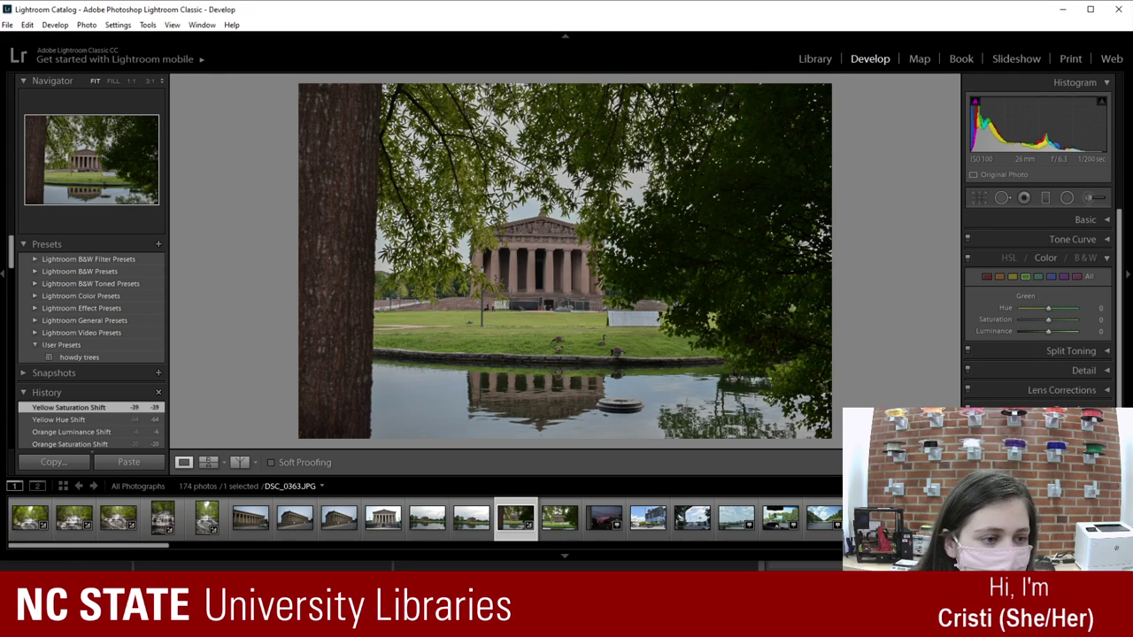
pyautogui.click(1096, 307)
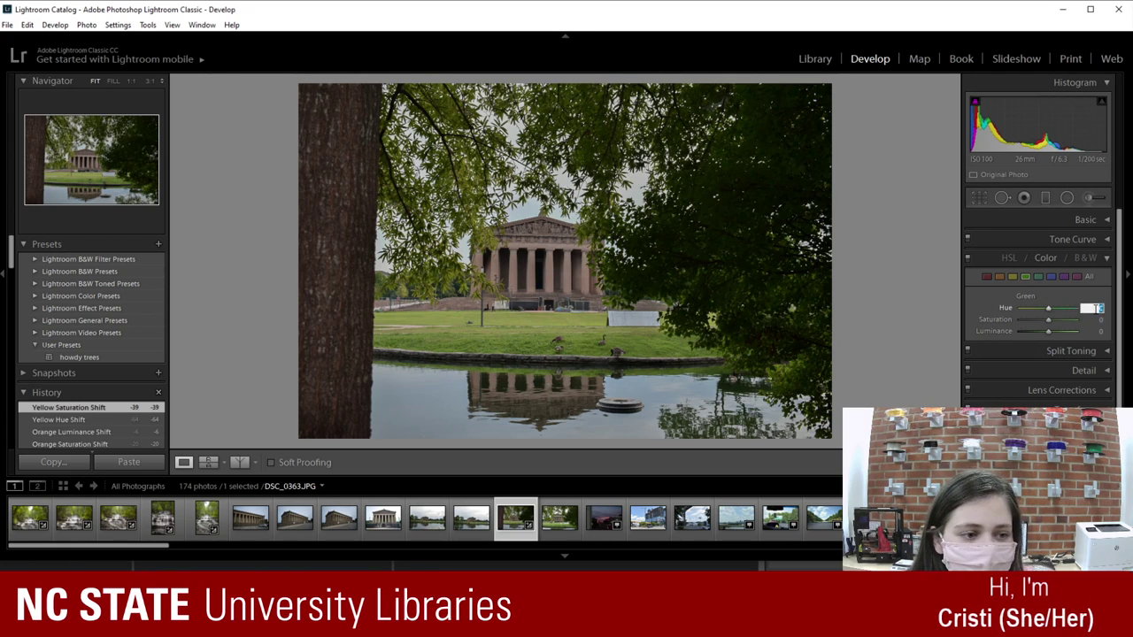
pyautogui.write('15')
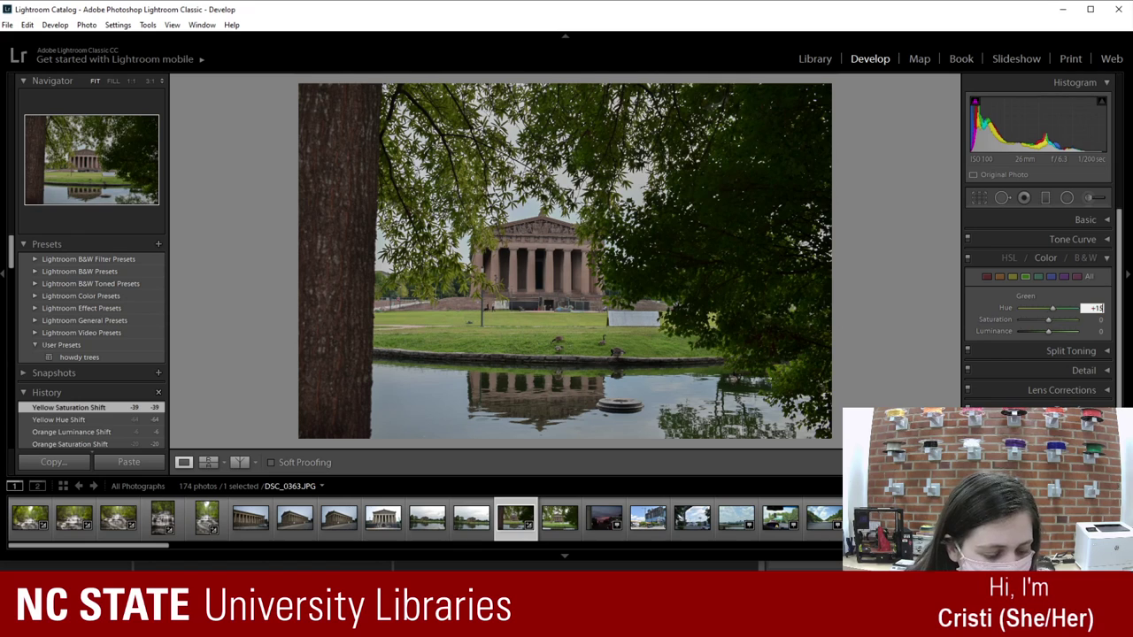
pyautogui.click(1089, 319)
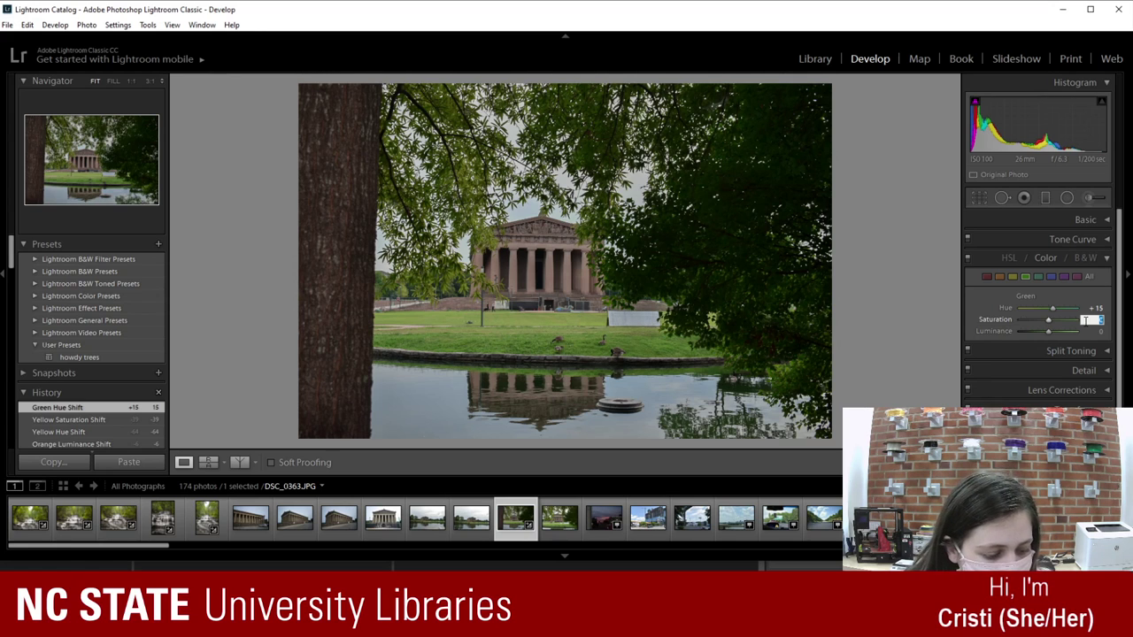
pyautogui.write('-27')
pyautogui.press('Return')
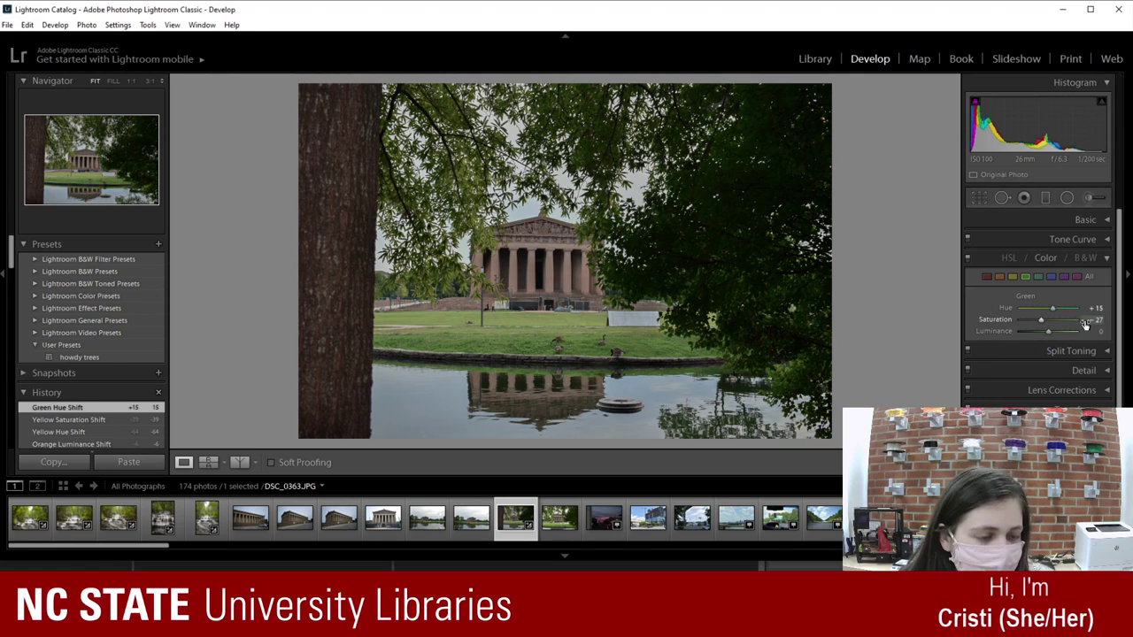
pyautogui.click(1094, 332)
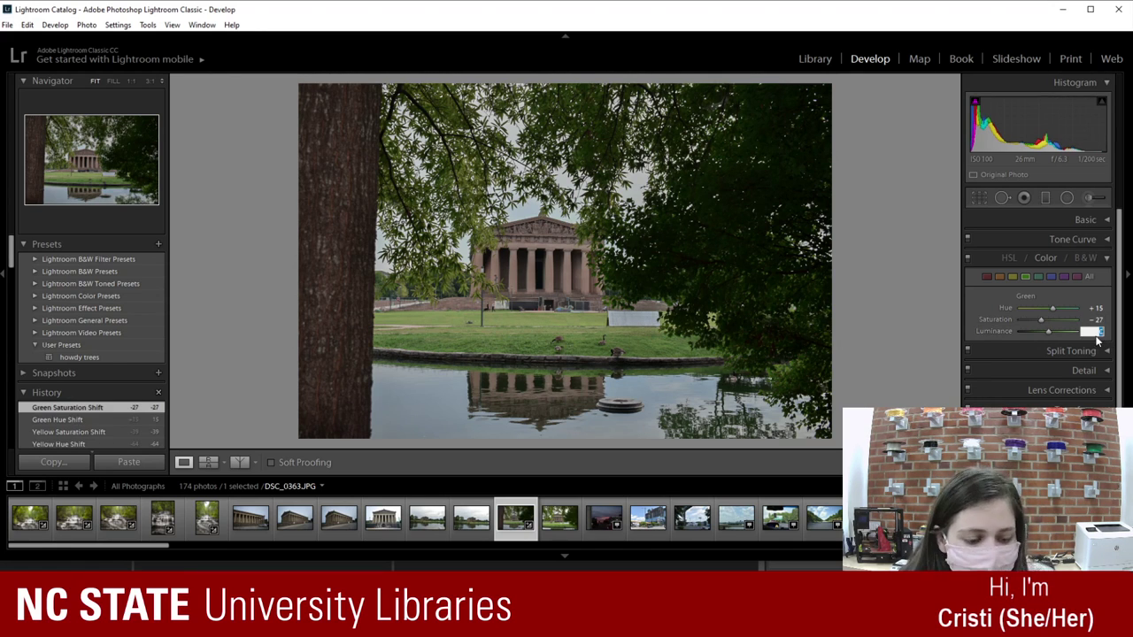
pyautogui.write('-34')
pyautogui.press('Return')
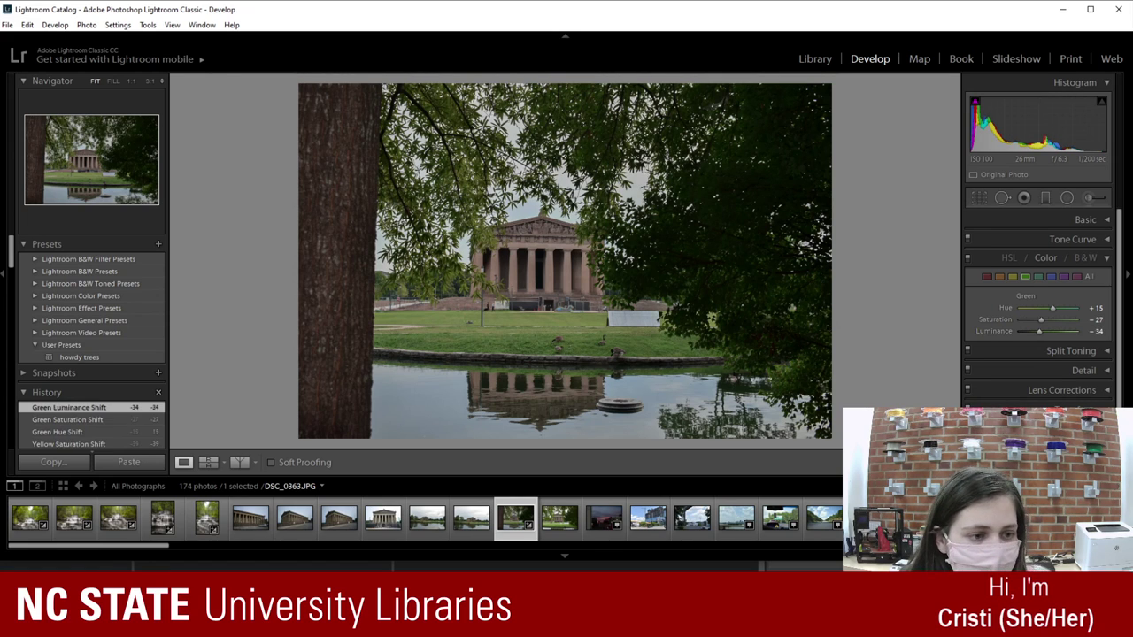
# Step: Adjust the Aqua color range to Hue -71, Saturation +90 and Luminance -39
pyautogui.click(1041, 281)
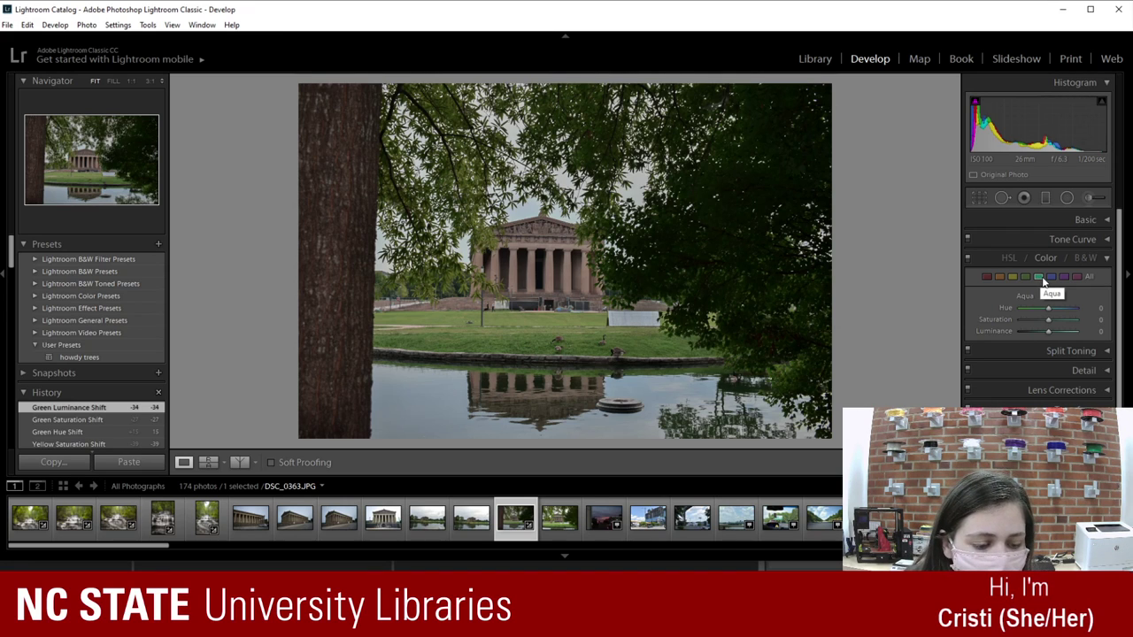
pyautogui.click(1100, 308)
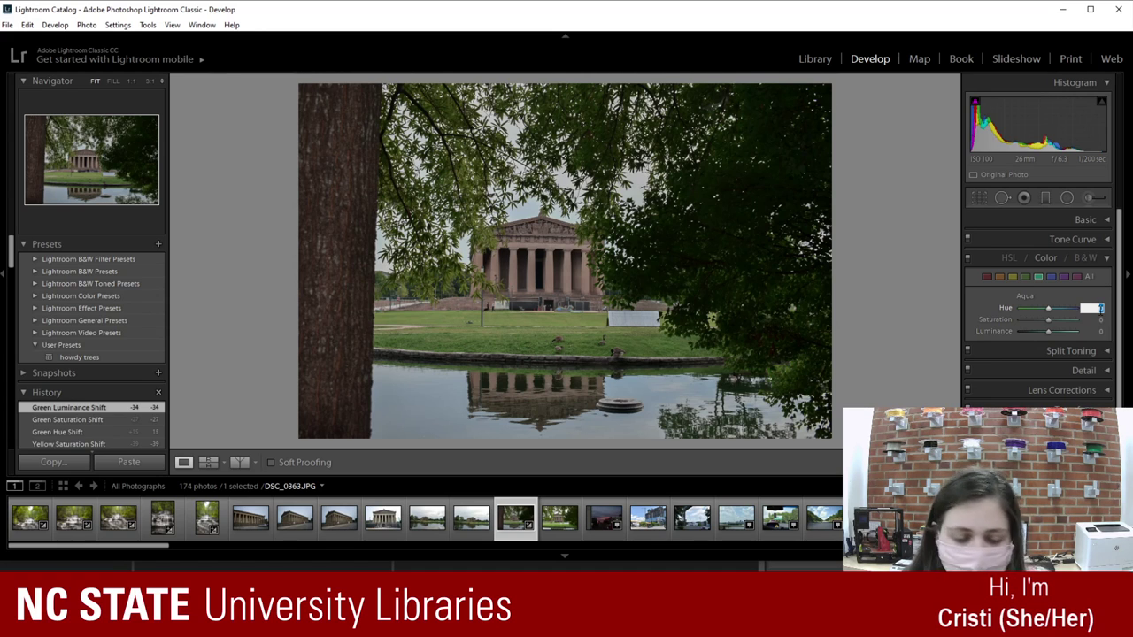
pyautogui.write('-70')
pyautogui.press('Tab')
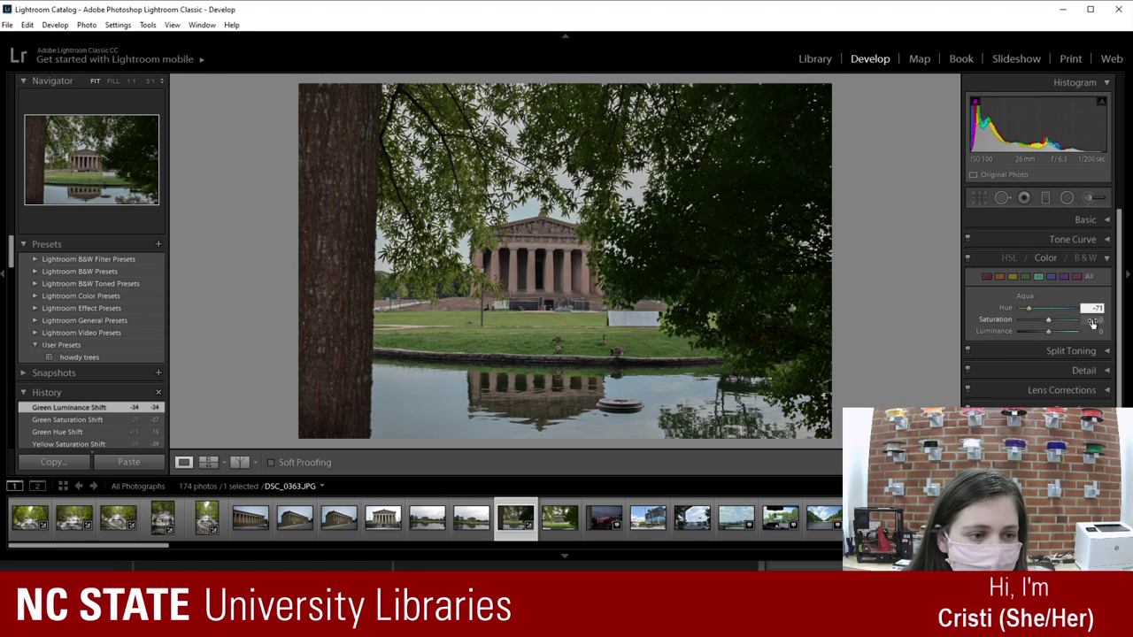
pyautogui.write('50')
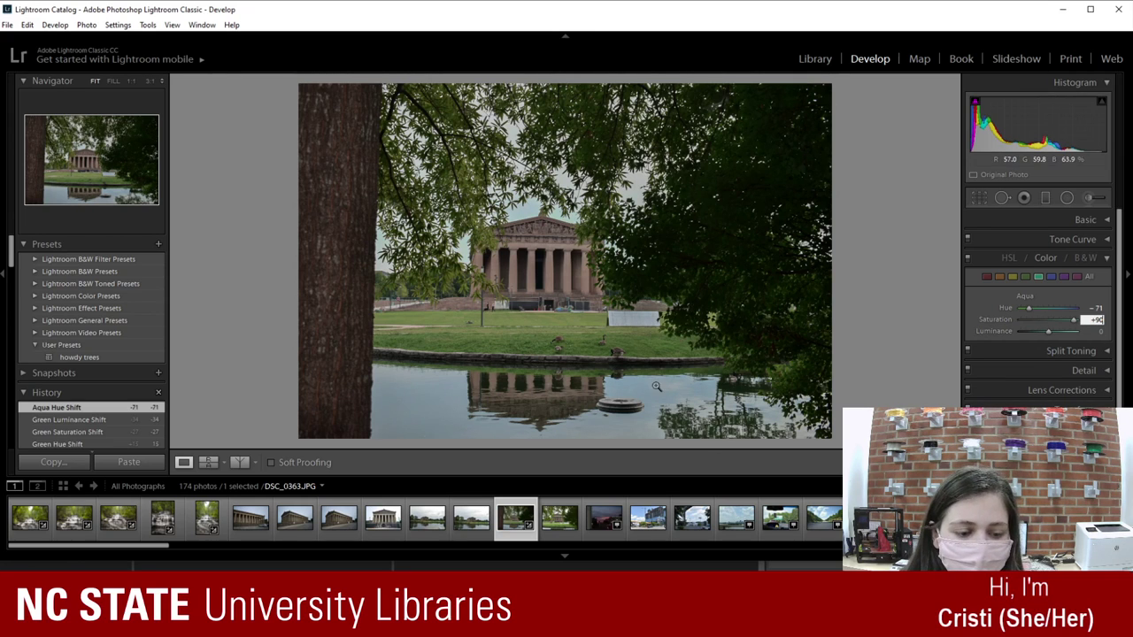
pyautogui.click(1096, 330)
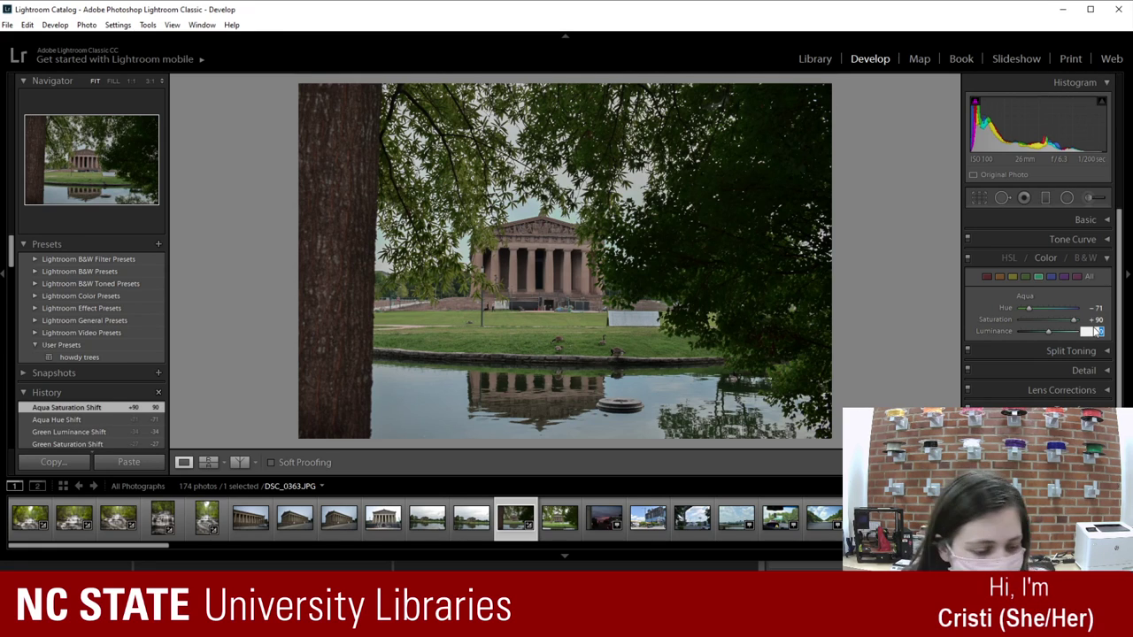
pyautogui.write('-39')
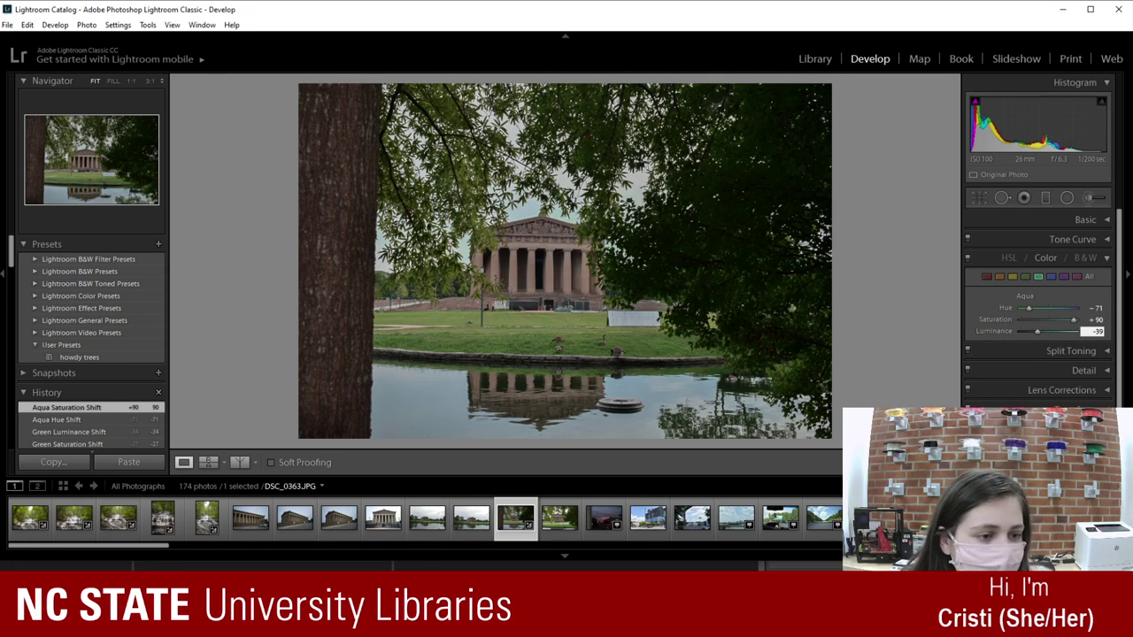
# Step: Adjust the Blue color range to Hue -37, Saturation +86 and Luminance -46
pyautogui.click(1051, 277)
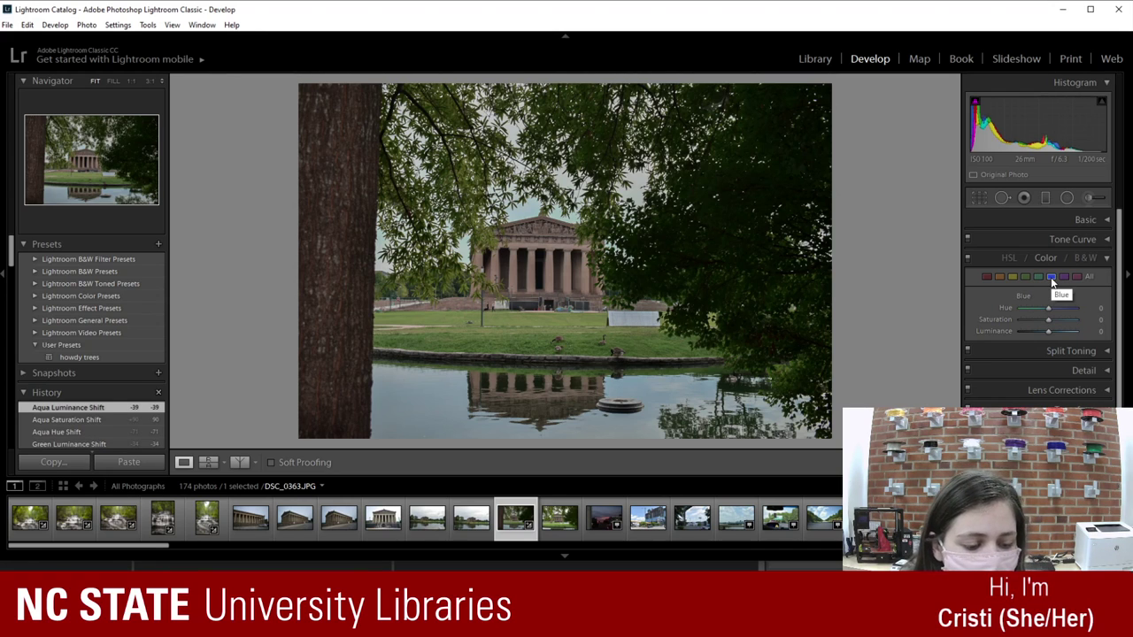
pyautogui.click(1100, 308)
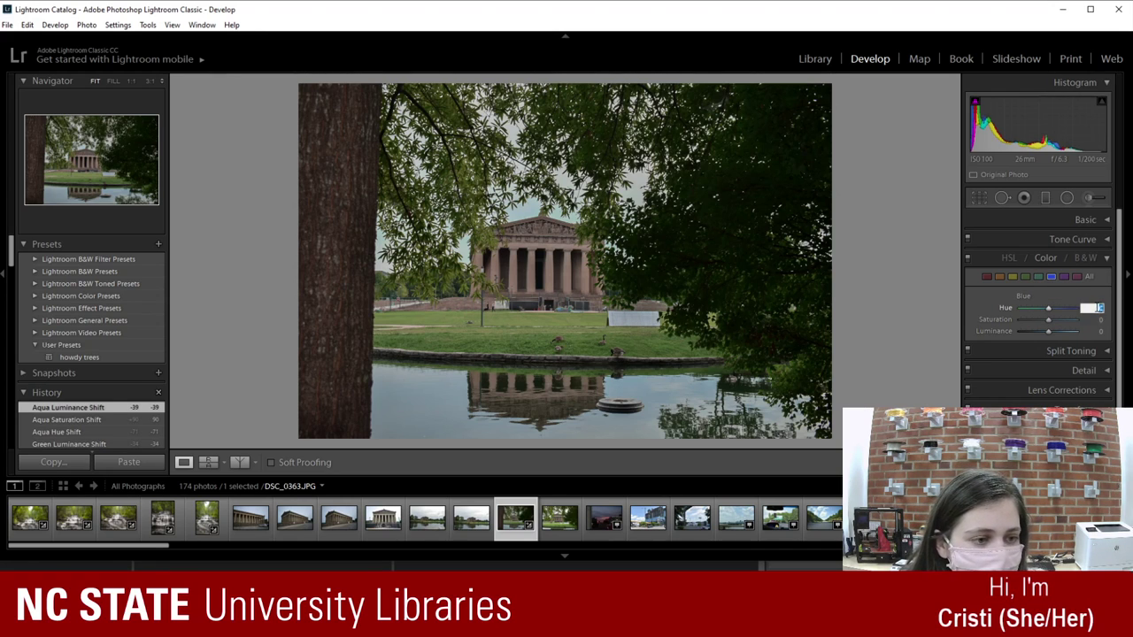
pyautogui.write('-37')
pyautogui.press('Return')
pyautogui.click(1095, 320)
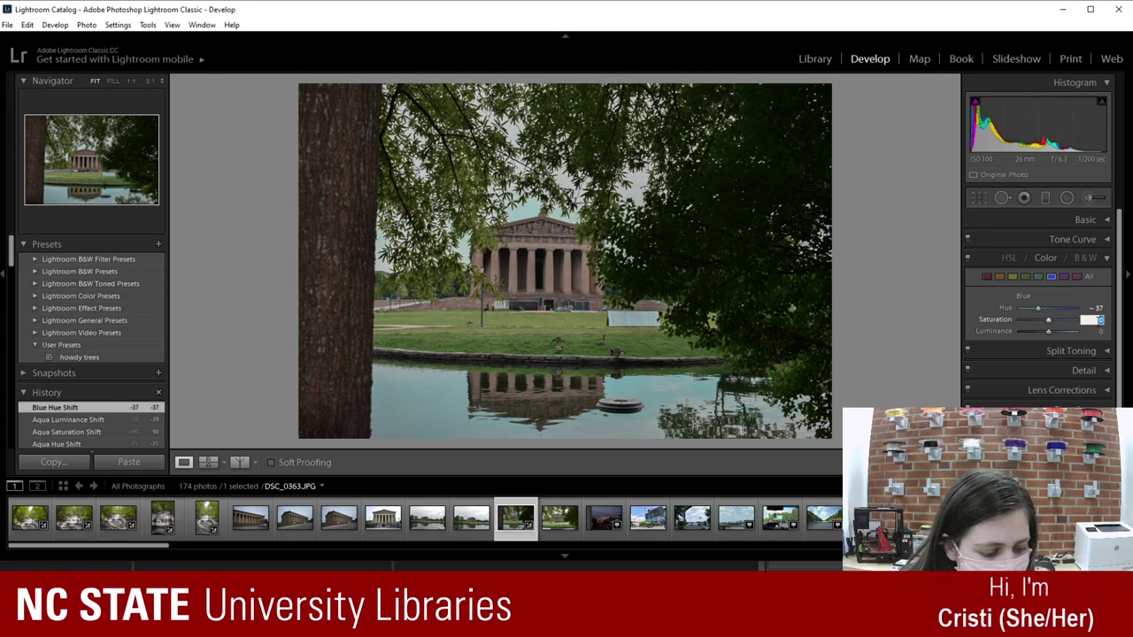
pyautogui.write('86')
pyautogui.press('Return')
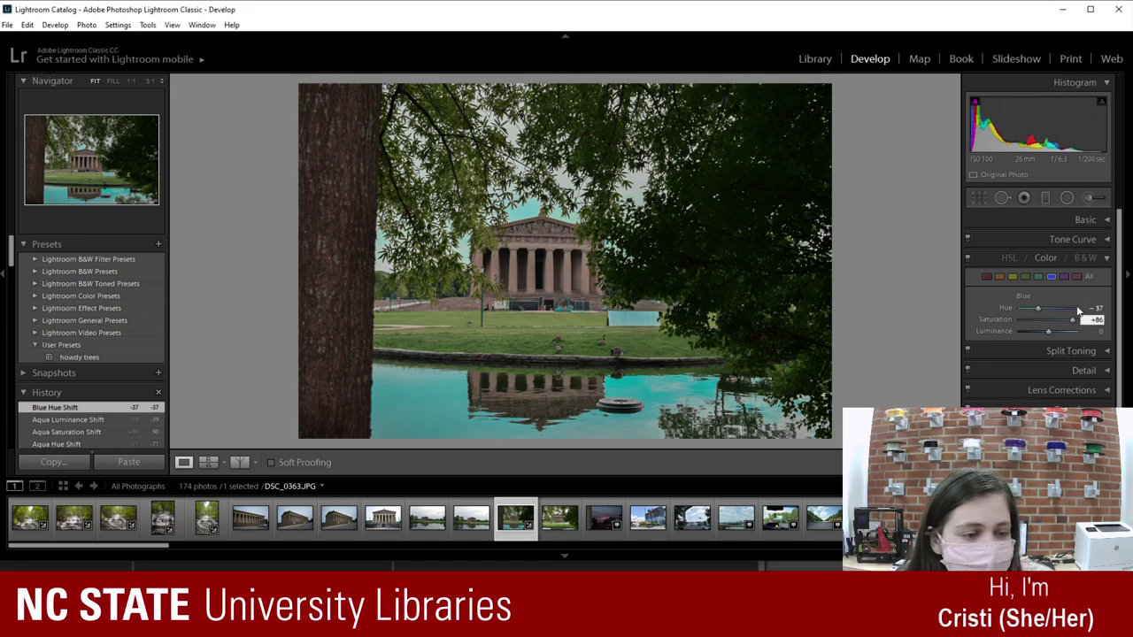
pyautogui.click(1096, 331)
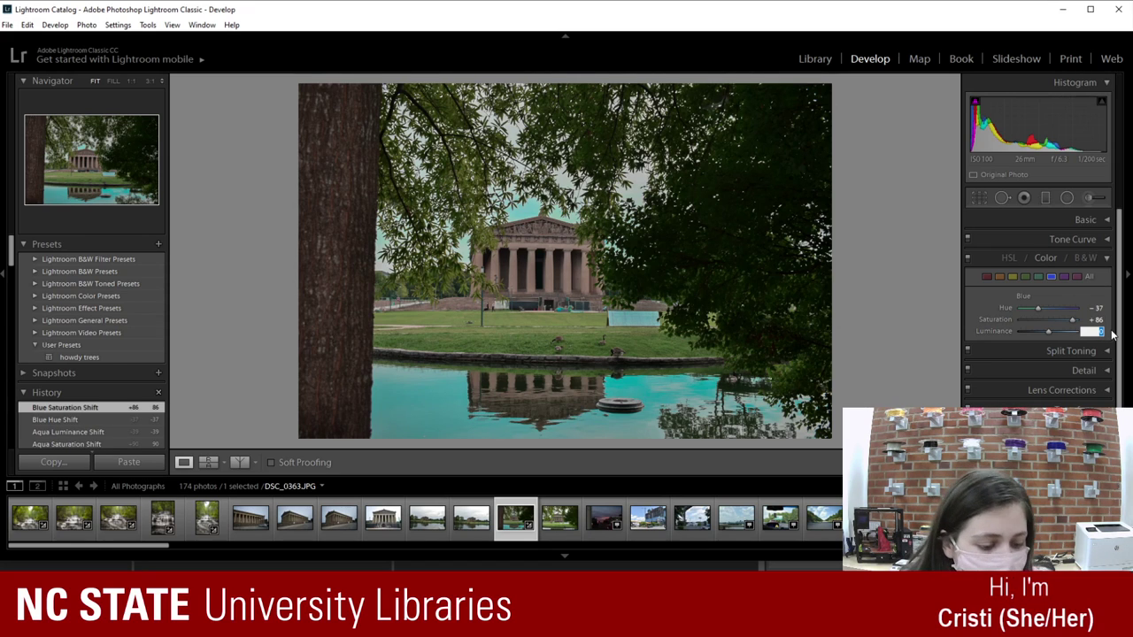
pyautogui.press('BackSpace')
pyautogui.write('-46')
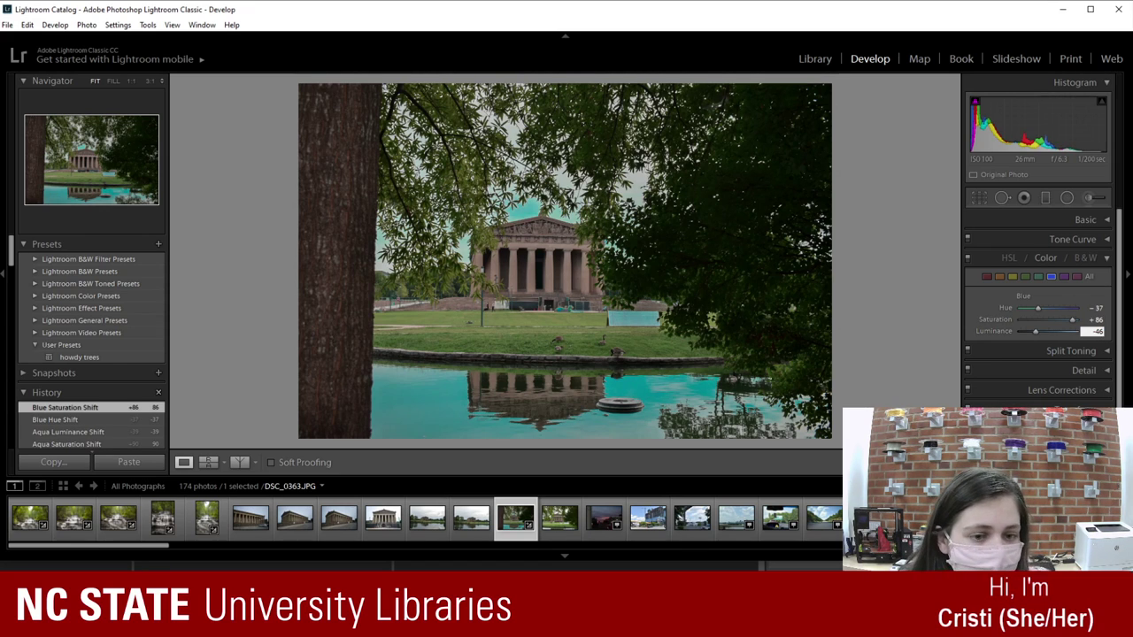
pyautogui.press('Return')
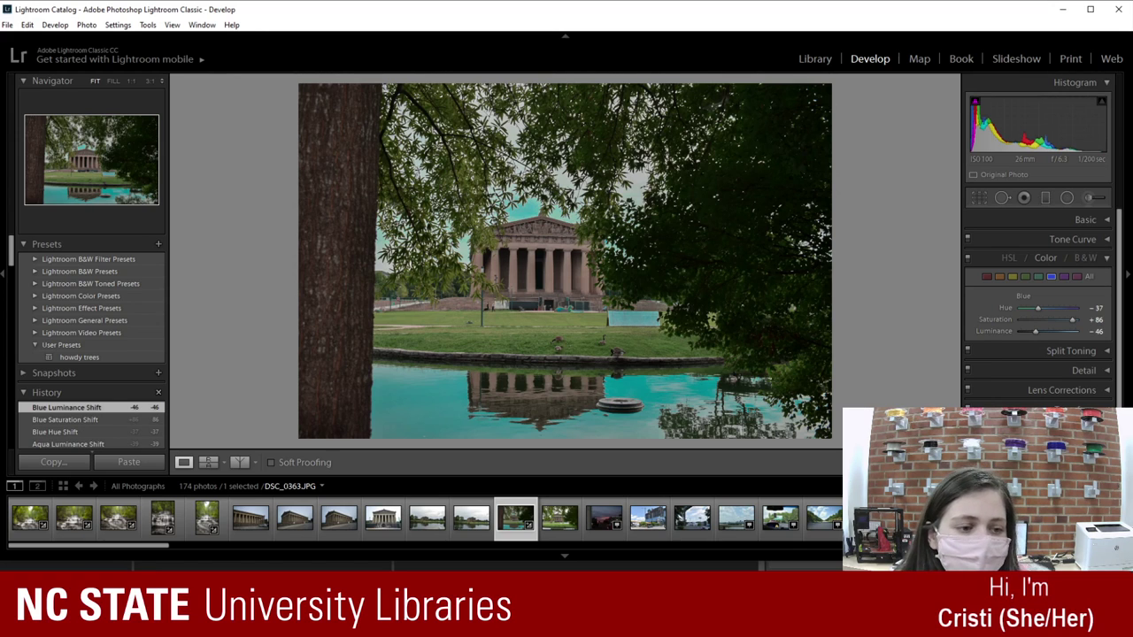
pyautogui.click(1107, 257)
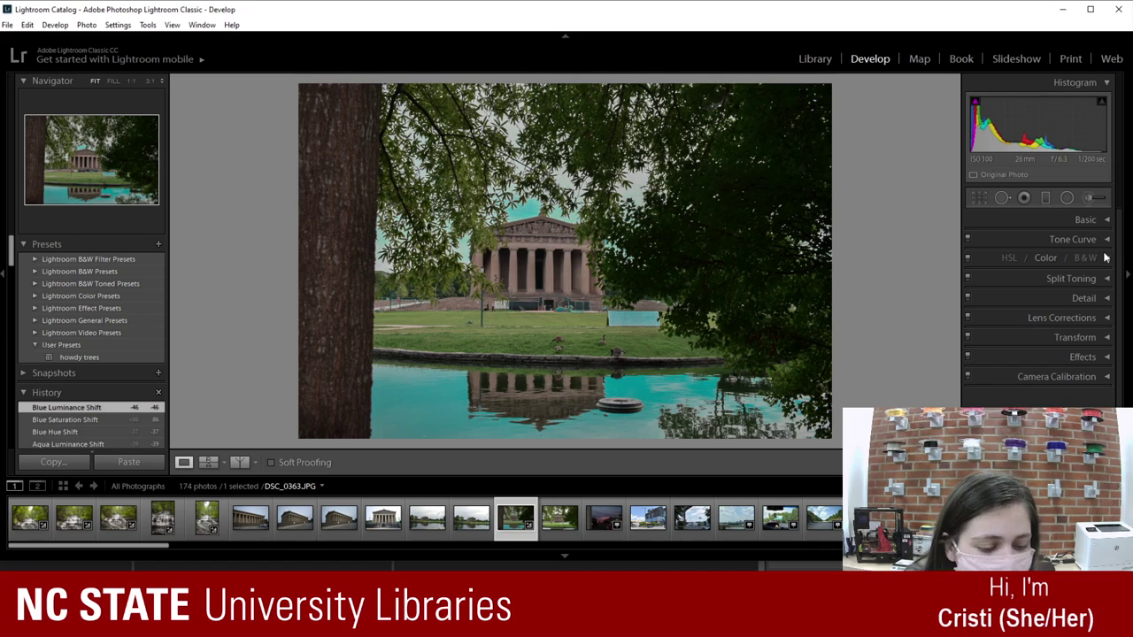
# Step: Warm the photo's white balance by raising the Temp to +25
pyautogui.click(1102, 283)
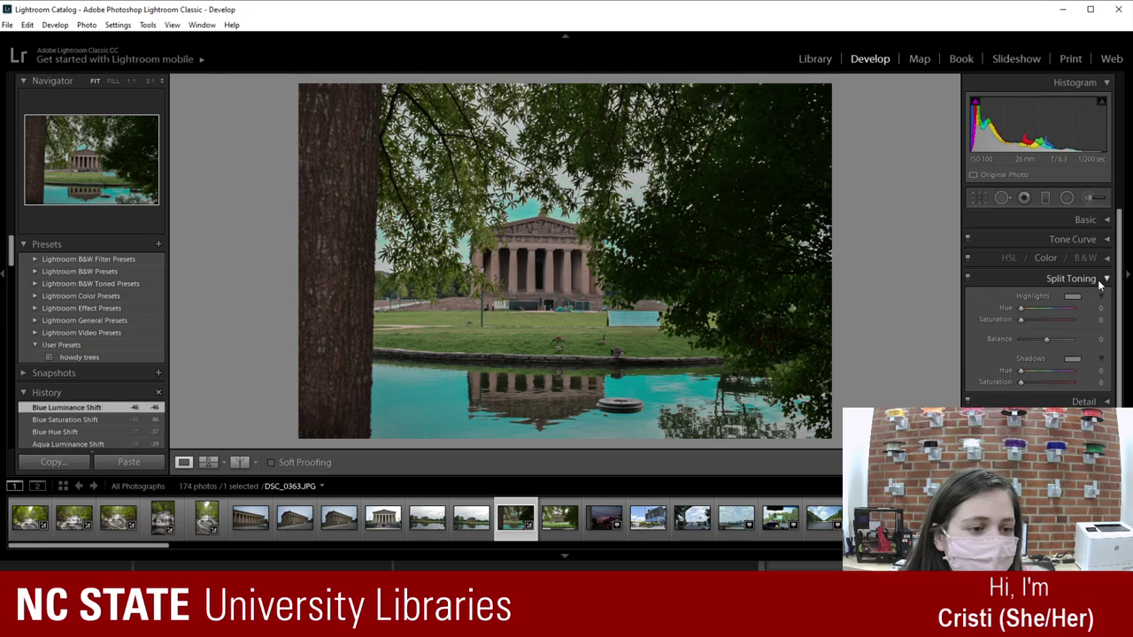
pyautogui.click(1071, 280)
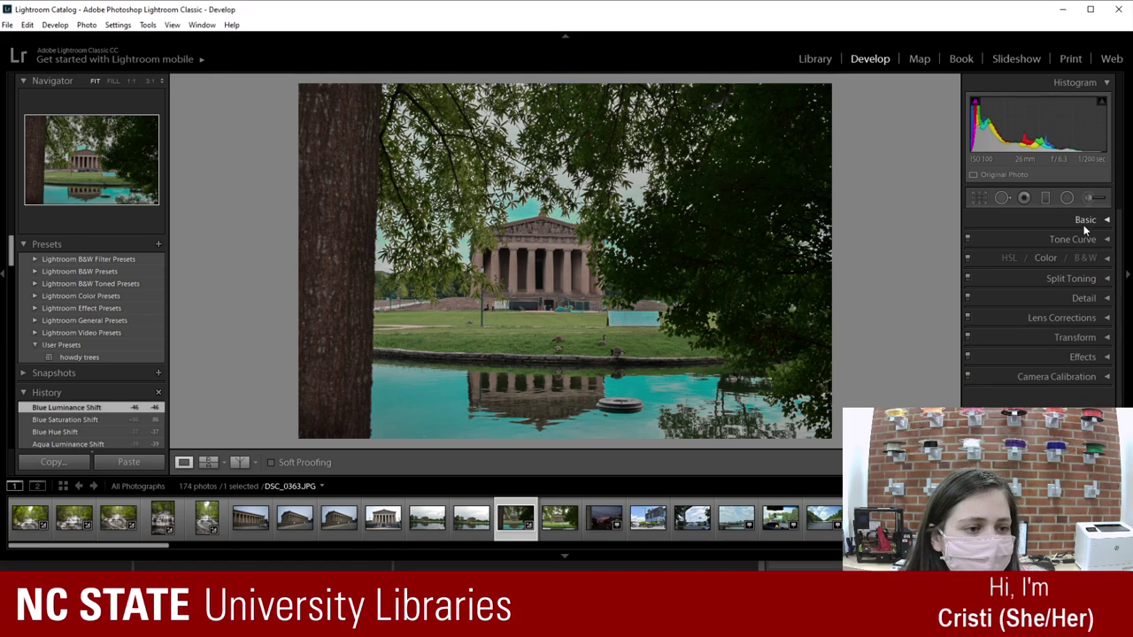
pyautogui.click(1084, 222)
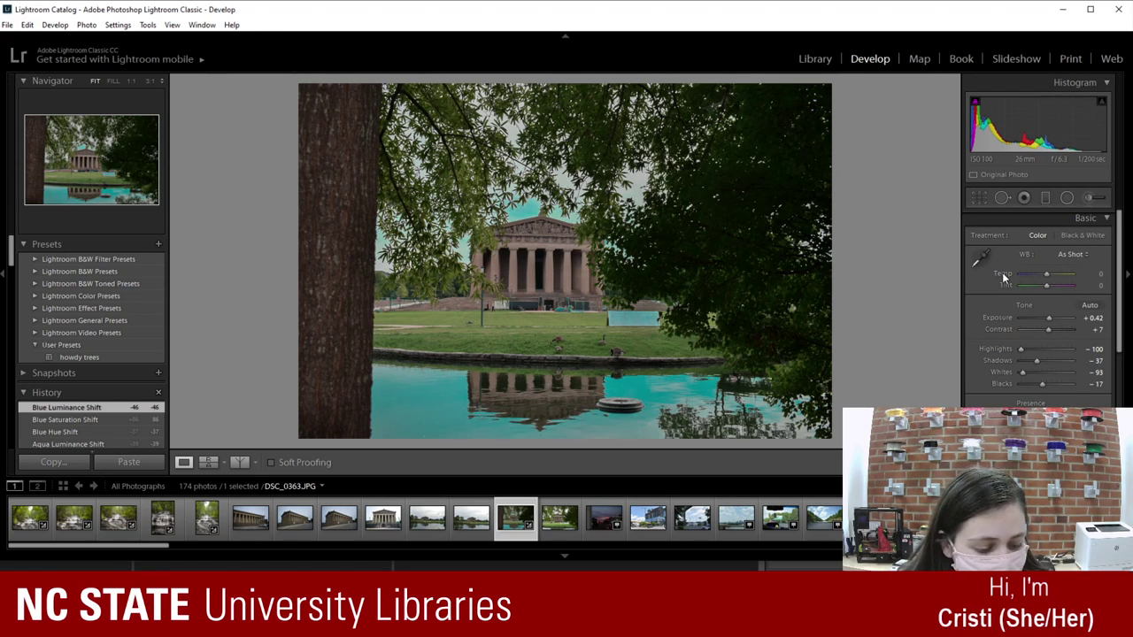
pyautogui.press('+')
pyautogui.press('8')
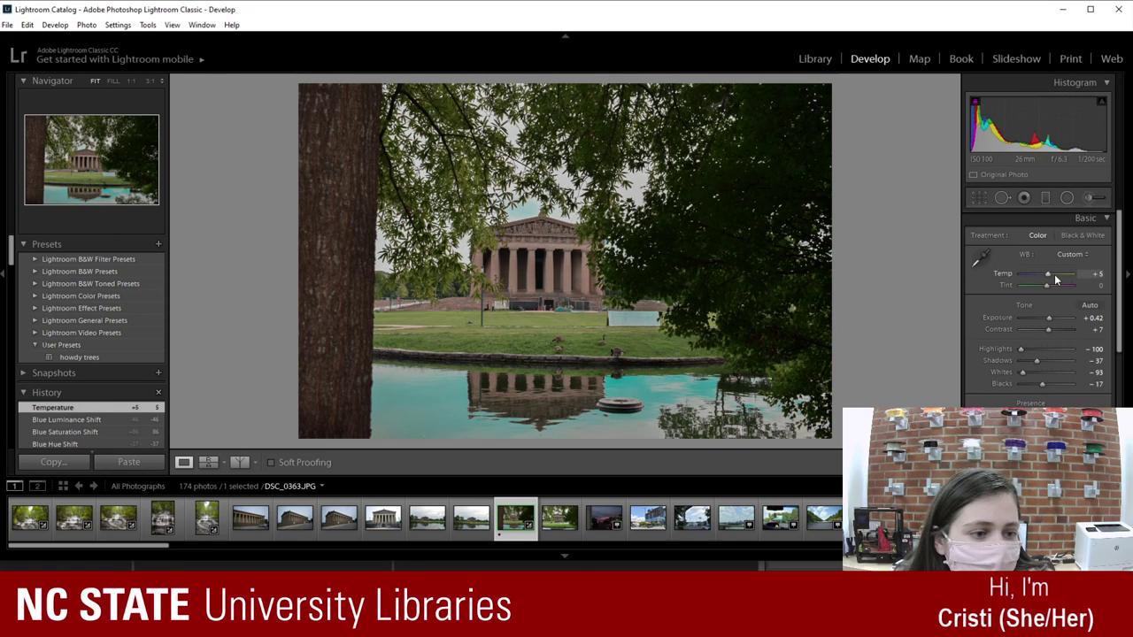
pyautogui.click(1001, 273)
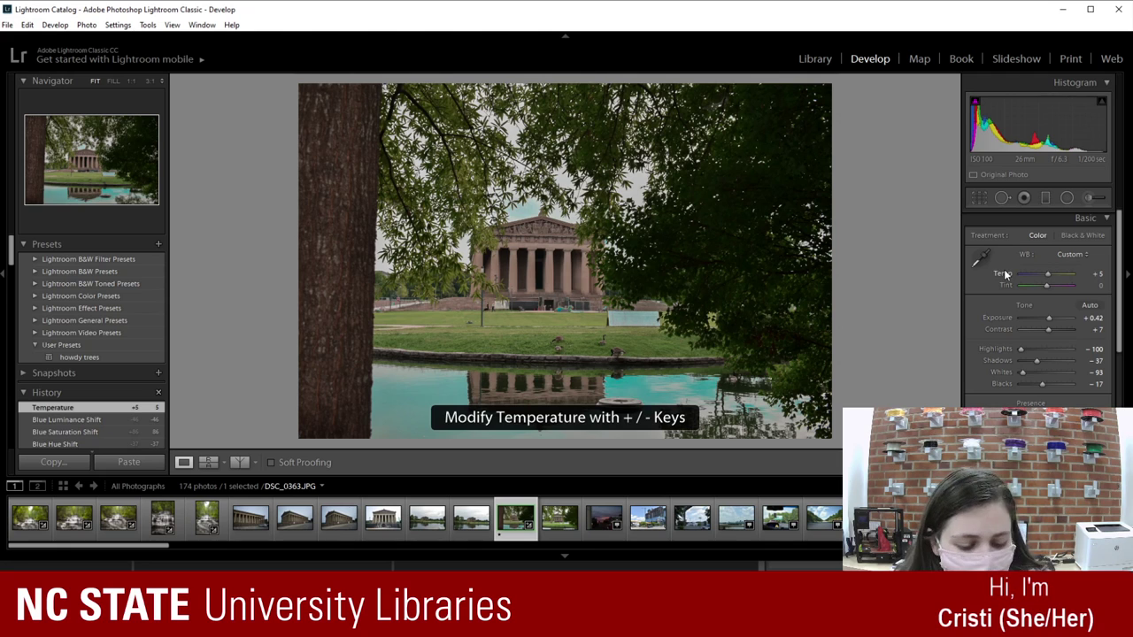
pyautogui.press('+')
pyautogui.press('+')
pyautogui.press('+')
pyautogui.press('+')
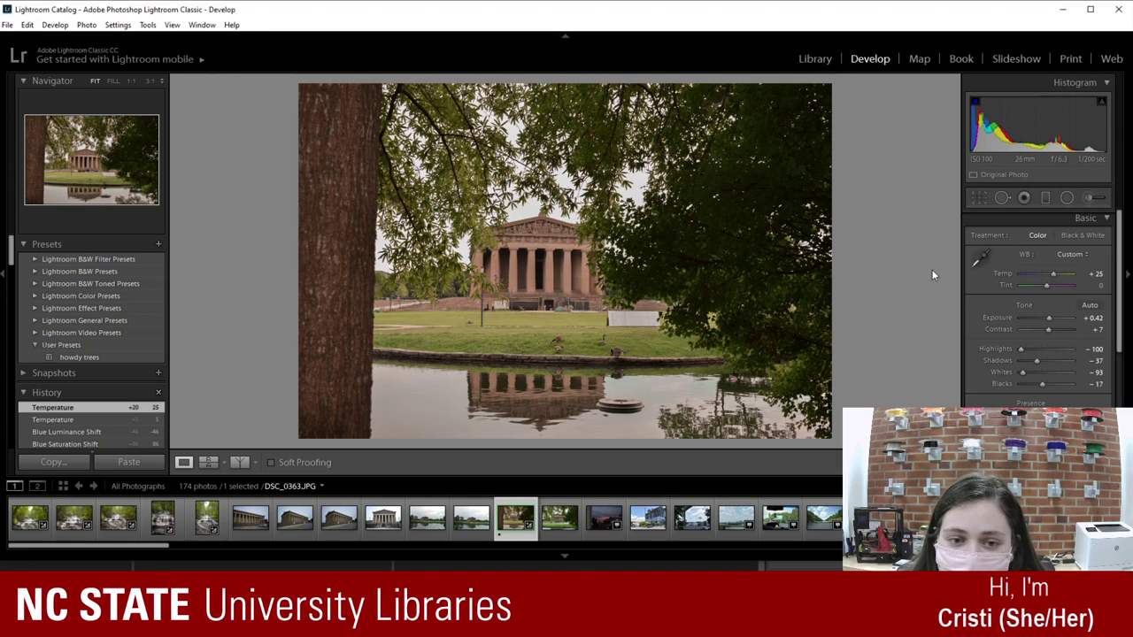
# Step: Lower the white balance Temp back to 0
pyautogui.press('-')
pyautogui.press('-')
pyautogui.press('-')
pyautogui.press('-')
pyautogui.press('-')
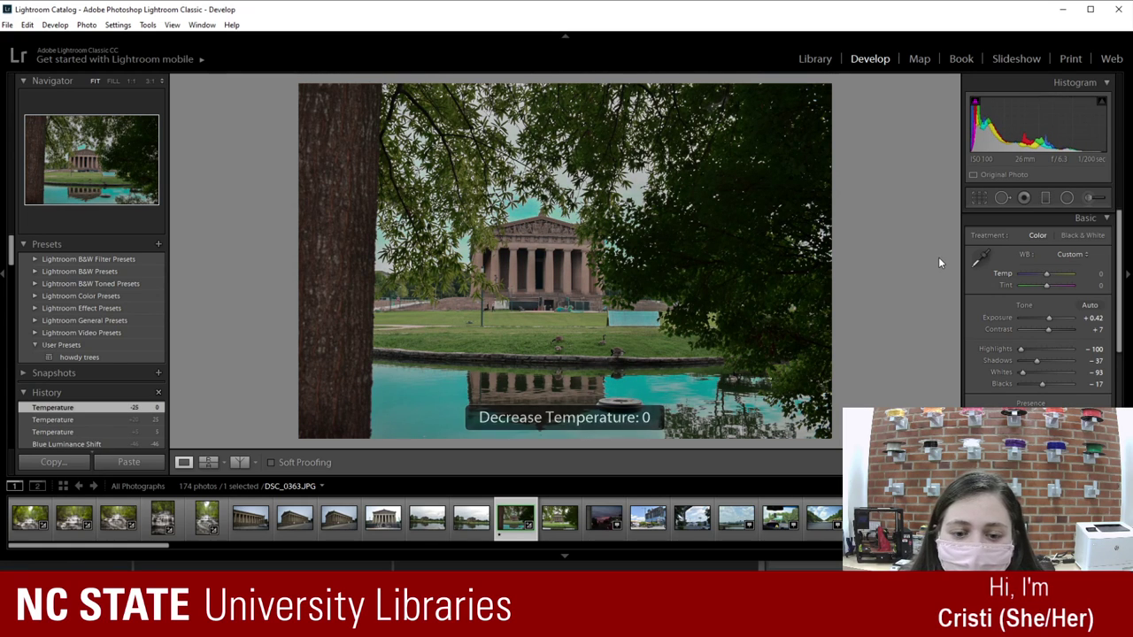
# Step: Set the photo's white balance Temp to +20
pyautogui.press('=')
pyautogui.press('=')
pyautogui.press('=')
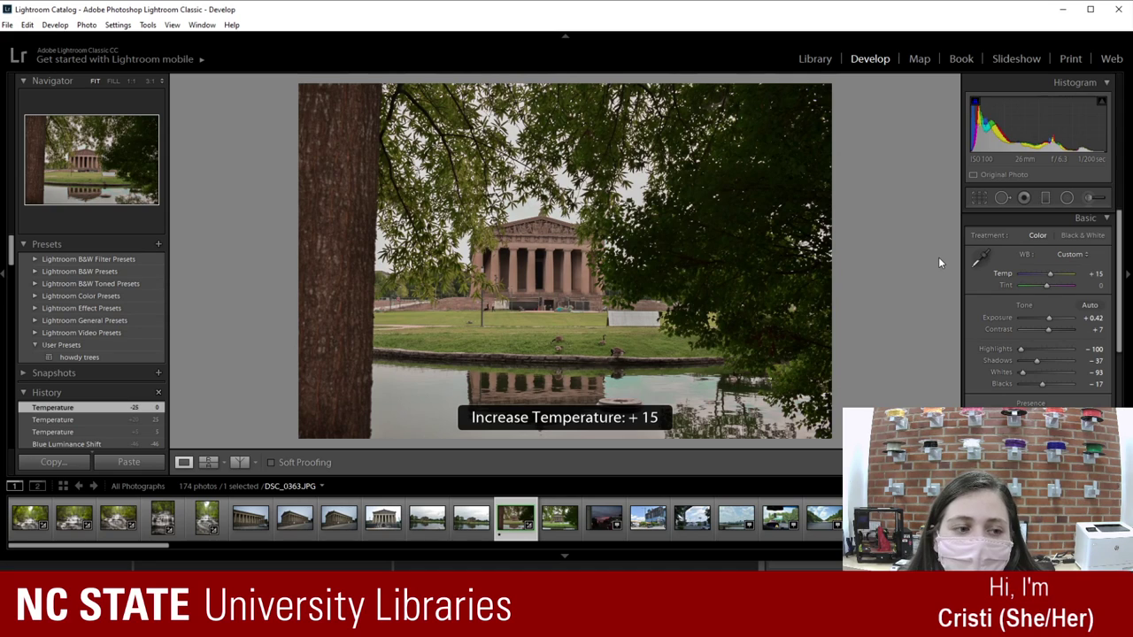
pyautogui.press('=')
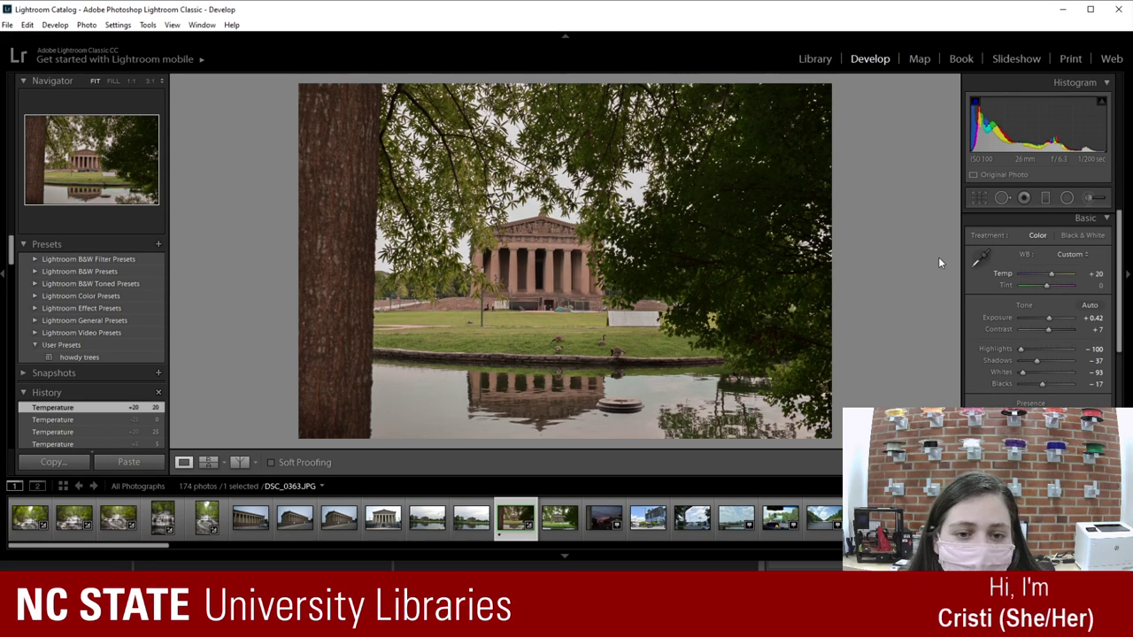
pyautogui.press('=')
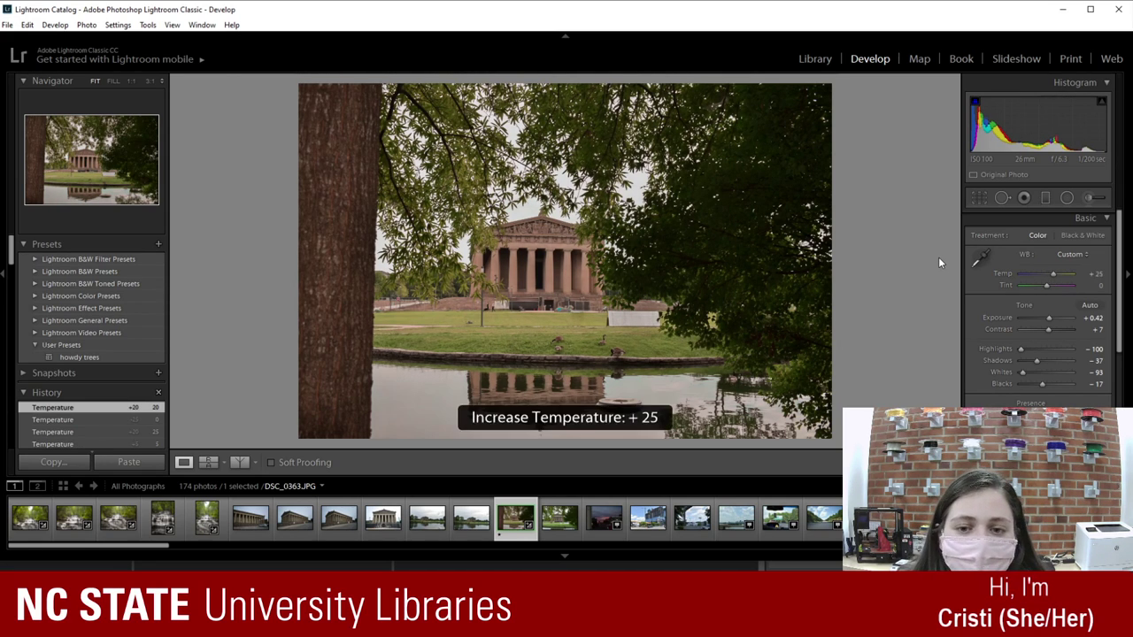
pyautogui.press('-')
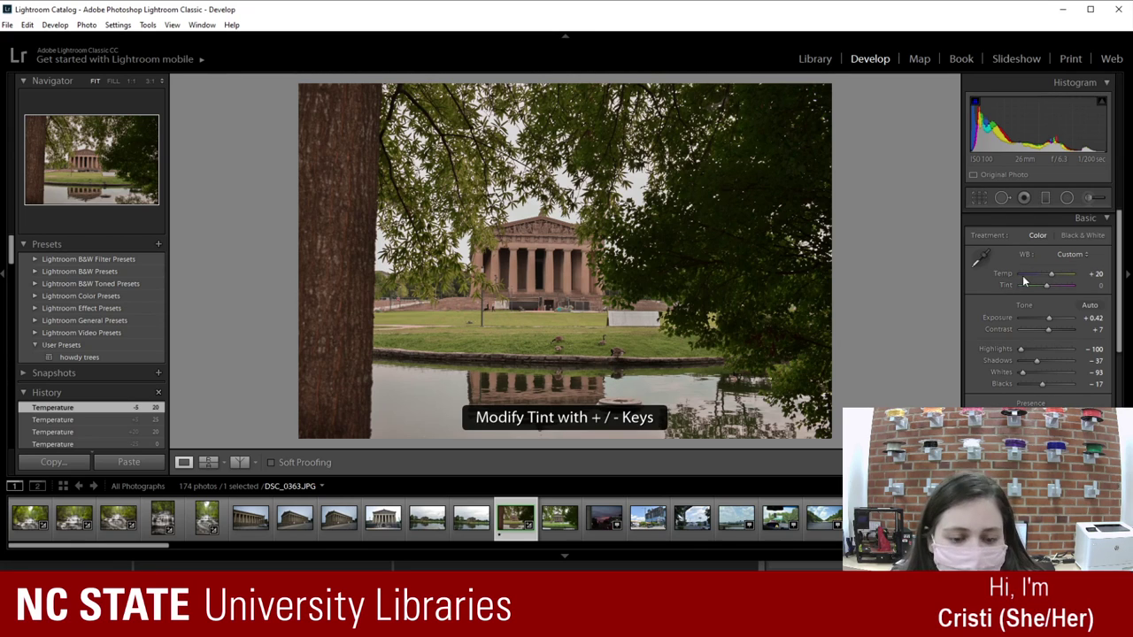
# Step: Try stronger white balance Tint amounts and settle the Tint at +5
pyautogui.press('+')
pyautogui.press('+')
pyautogui.press('+')
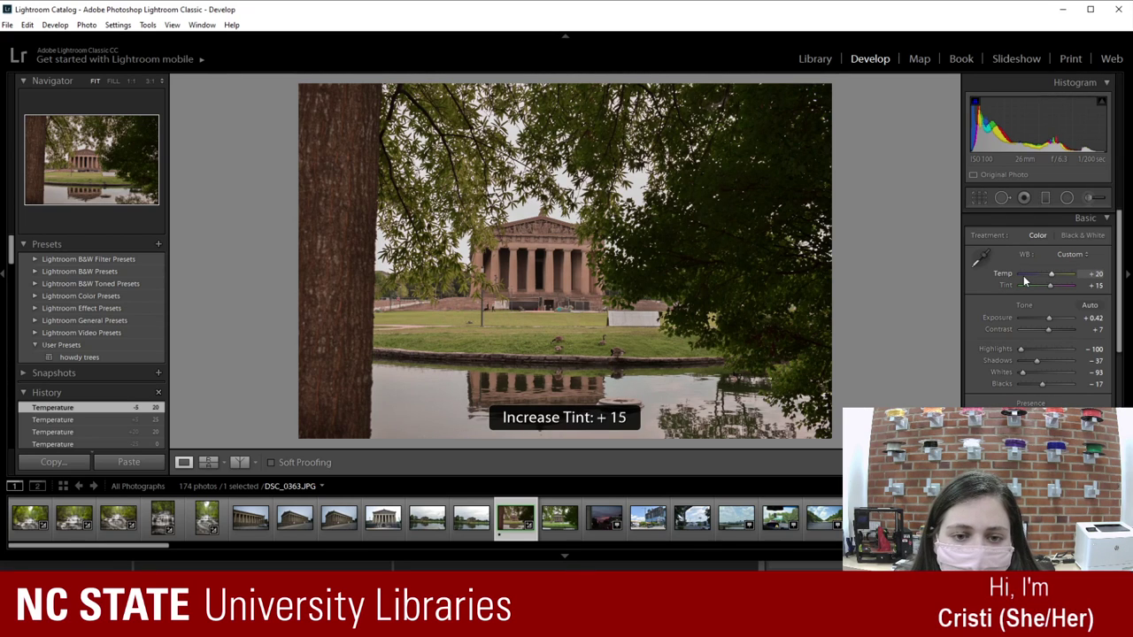
pyautogui.press('+')
pyautogui.press('-')
pyautogui.press('-')
pyautogui.press('-')
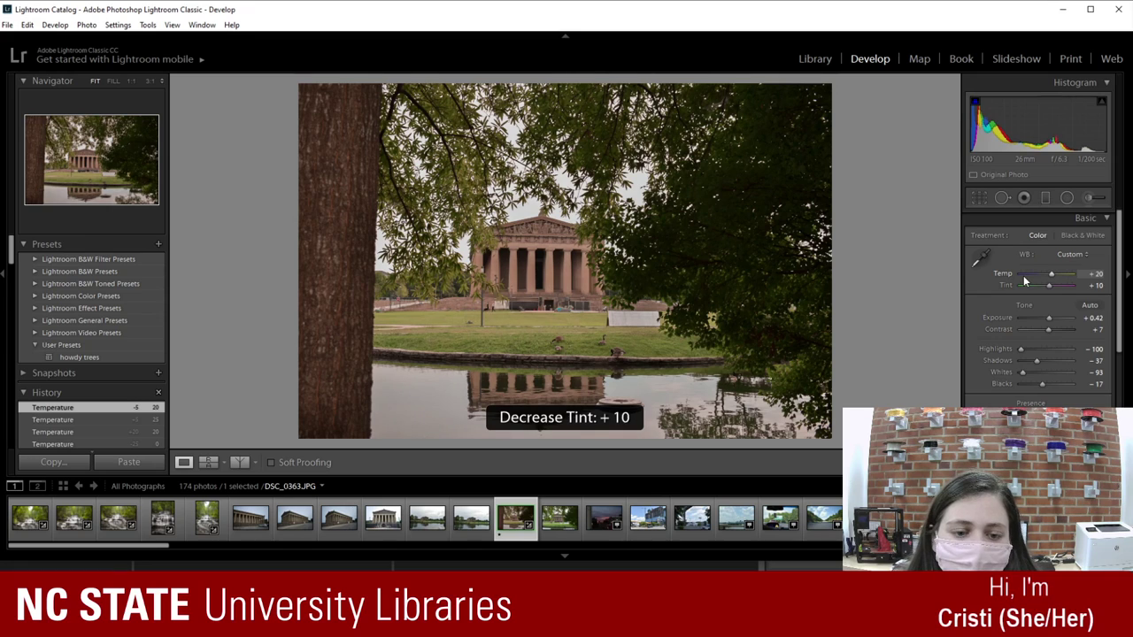
pyautogui.press('-')
pyautogui.press('+')
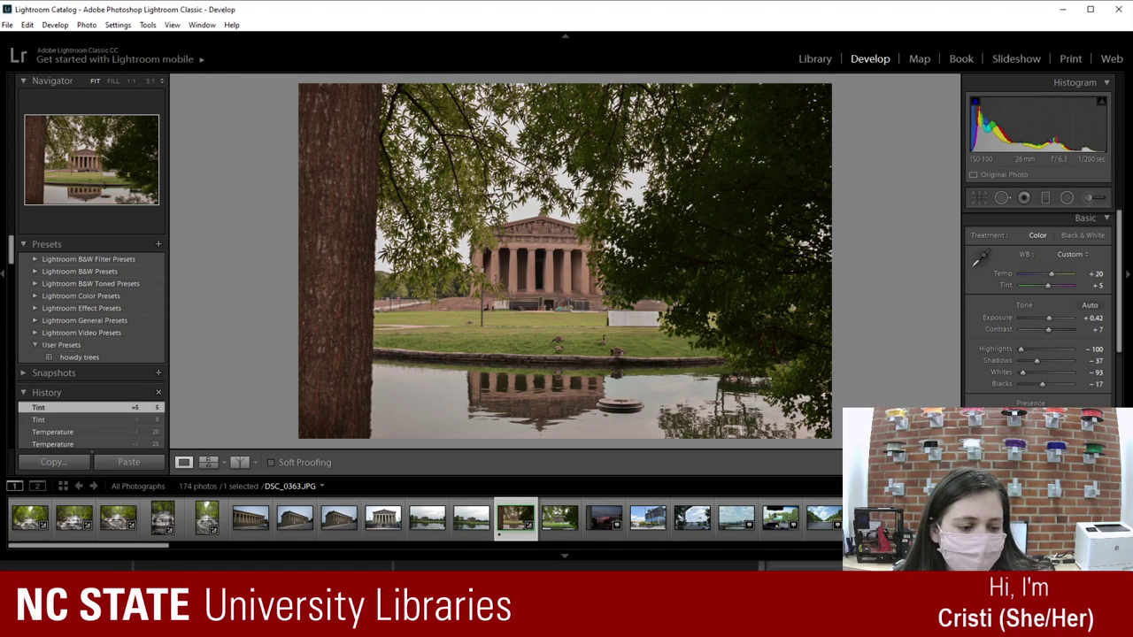
pyautogui.press('super+a')
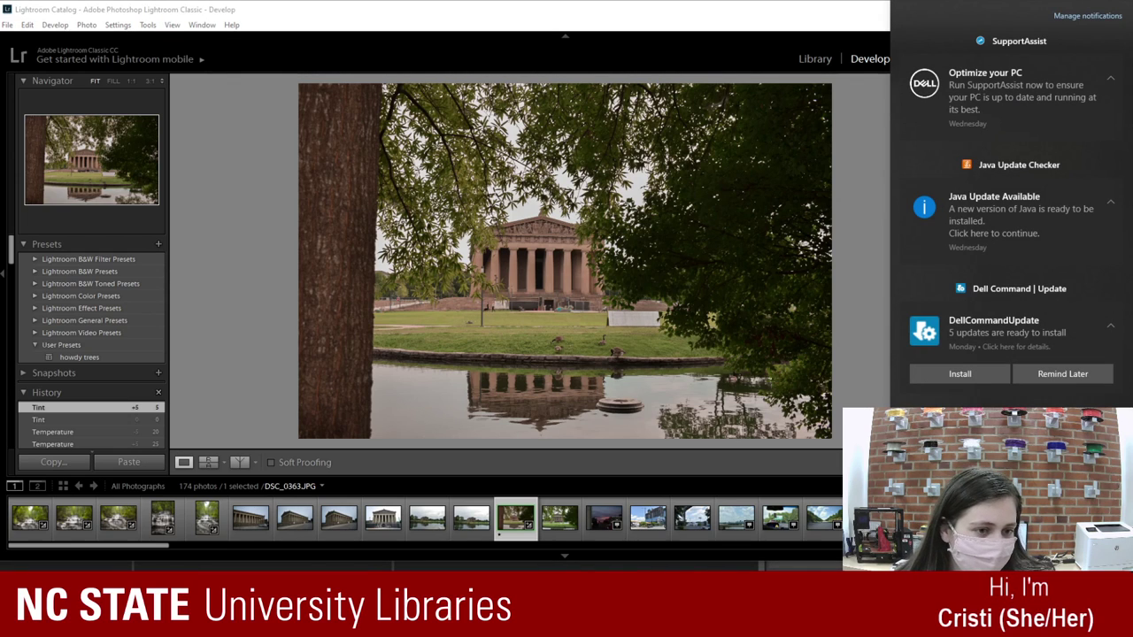
pyautogui.hotkey('alt', 'Tab')
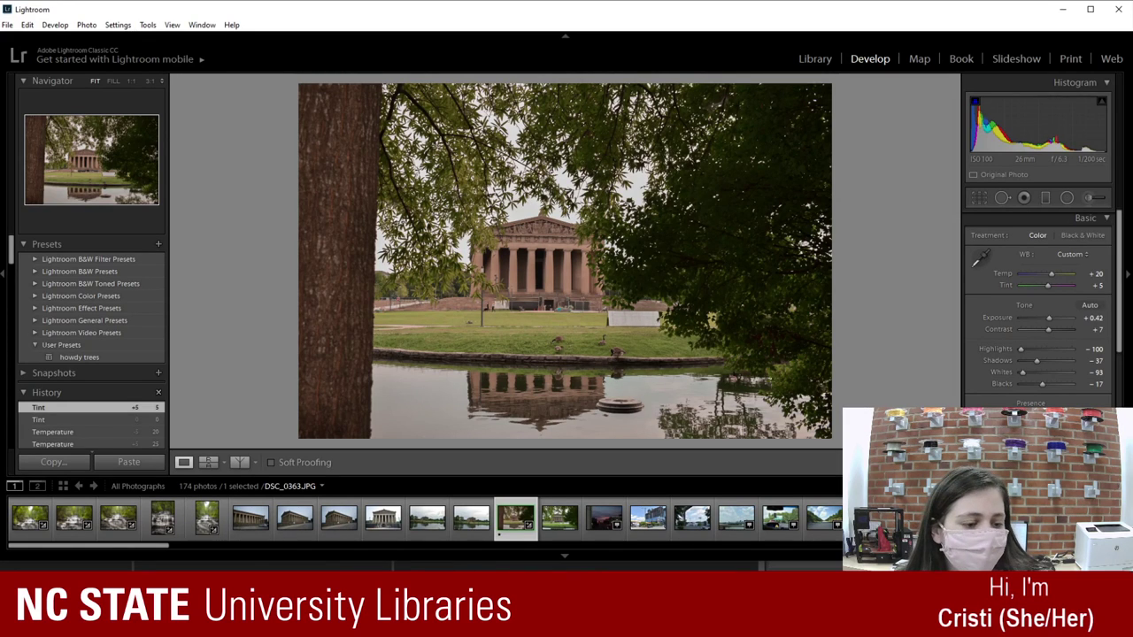
pyautogui.press('super+a')
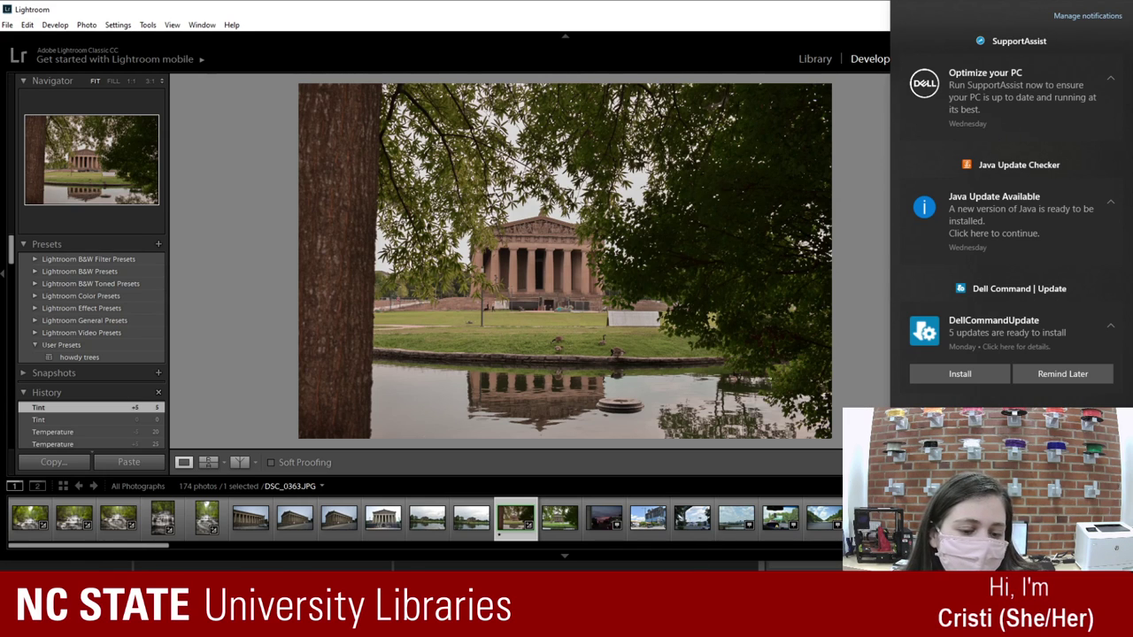
pyautogui.hotkey('alt', 'Tab')
pyautogui.hotkey('alt', 'Tab')
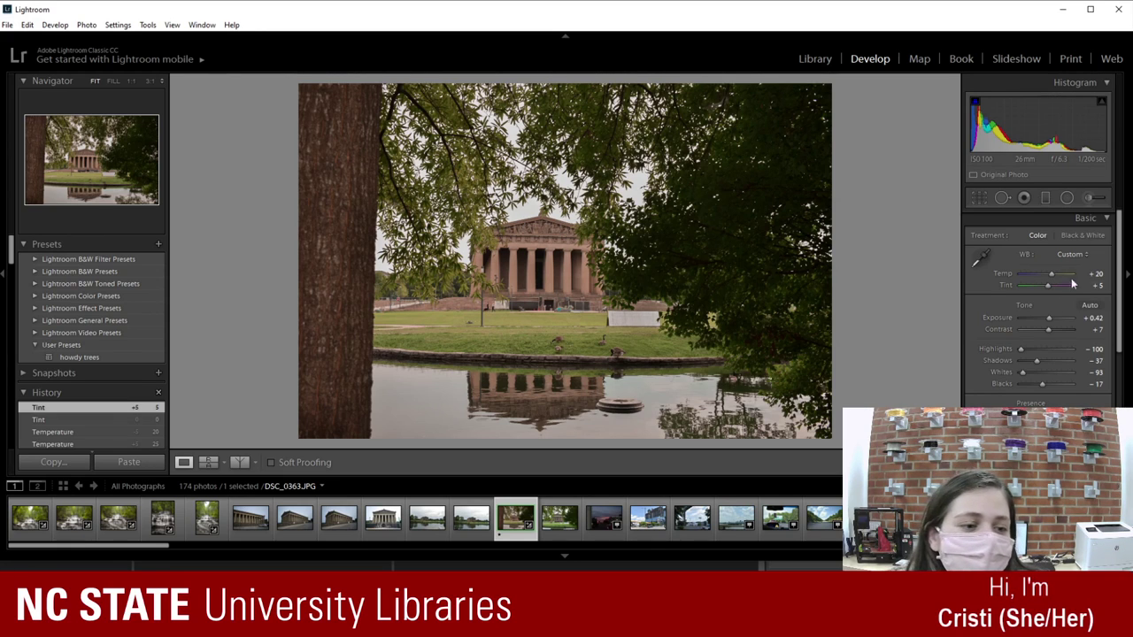
# Step: Brighten the photo by raising the Exposure to +1.26
pyautogui.click(995, 317)
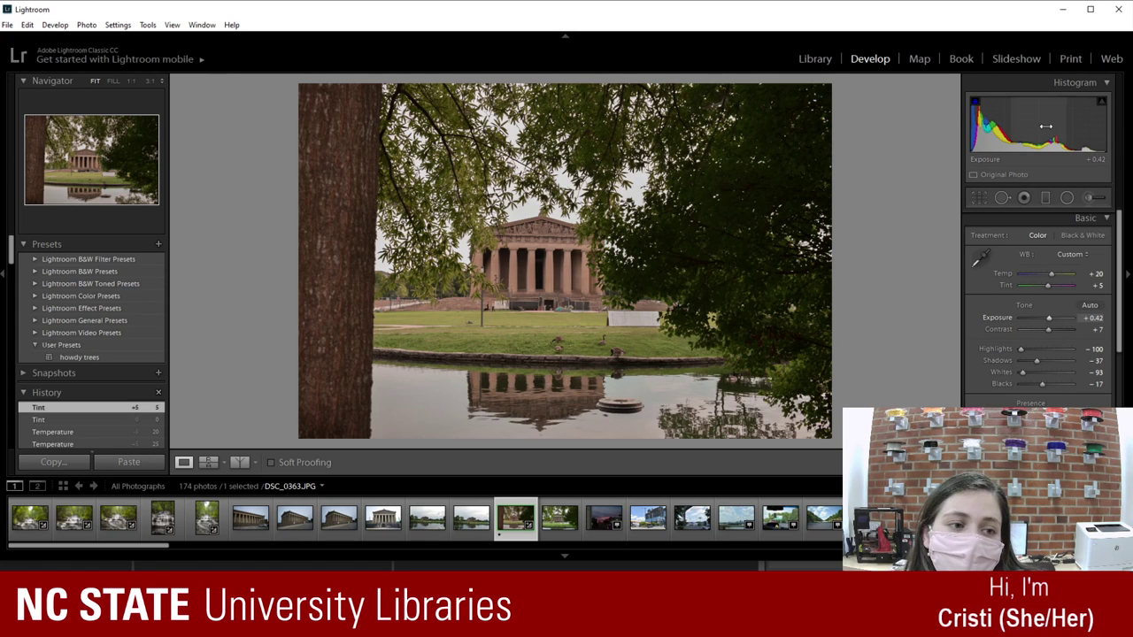
pyautogui.moveTo(1052, 124); pyautogui.dragTo(1072, 124)
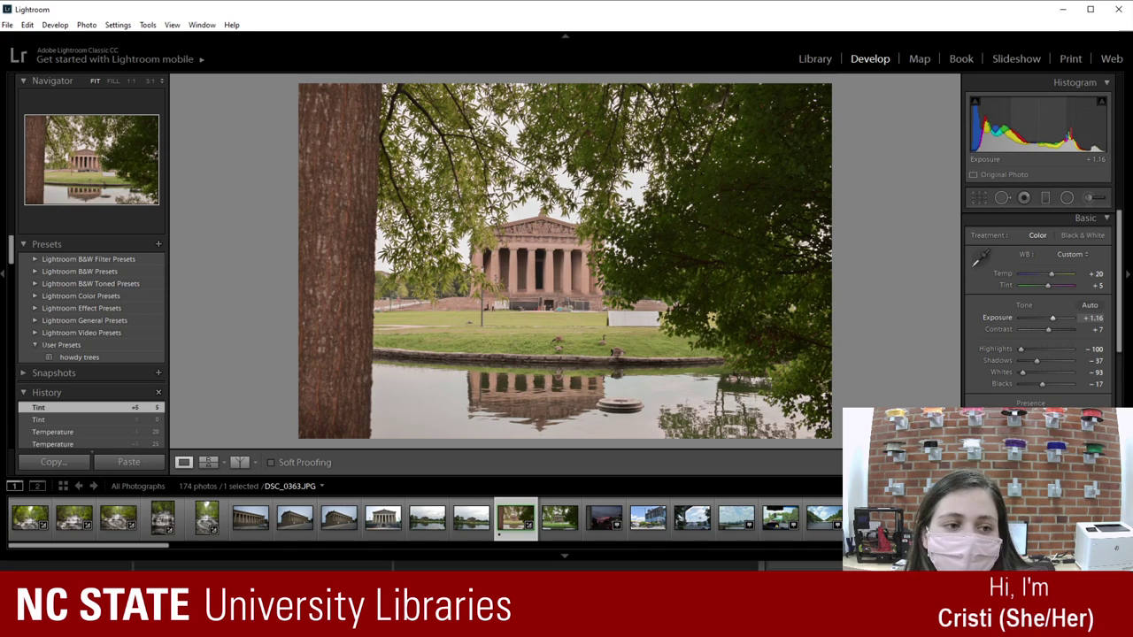
pyautogui.moveTo(1071, 133); pyautogui.dragTo(1042, 126)
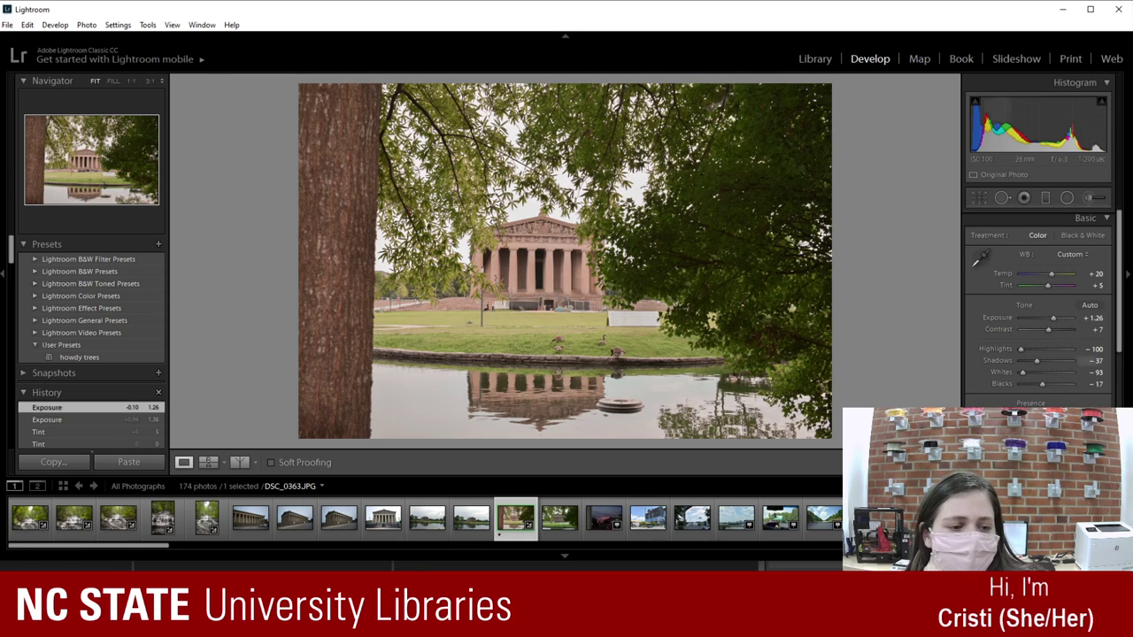
pyautogui.click(1089, 219)
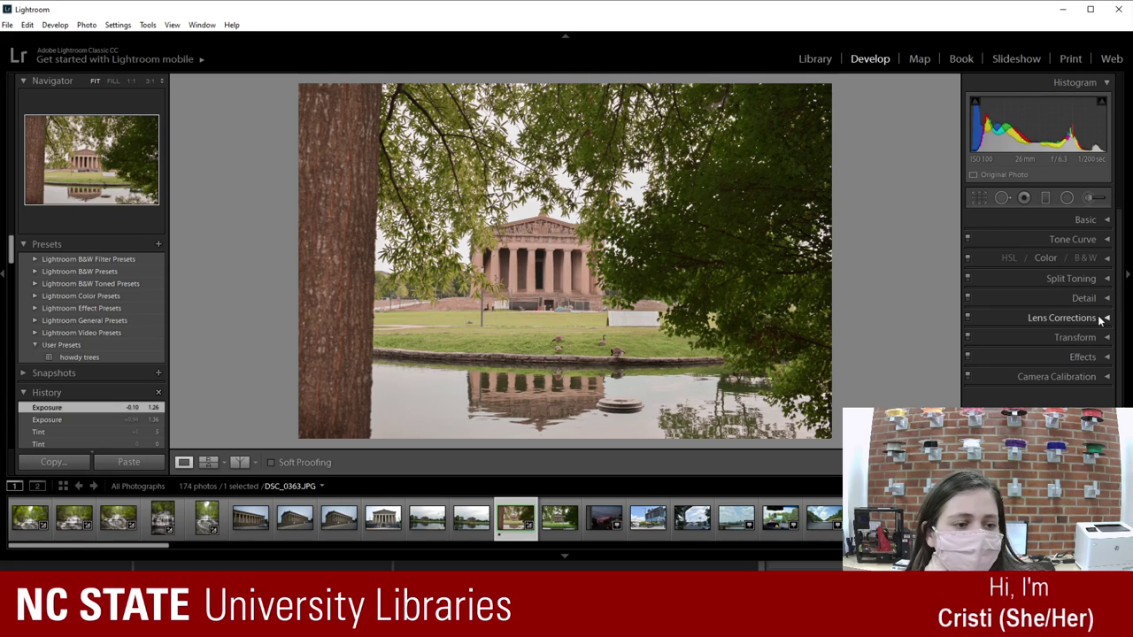
# Step: Sharpen the photo by setting the Sharpening Amount to 32
pyautogui.click(1079, 299)
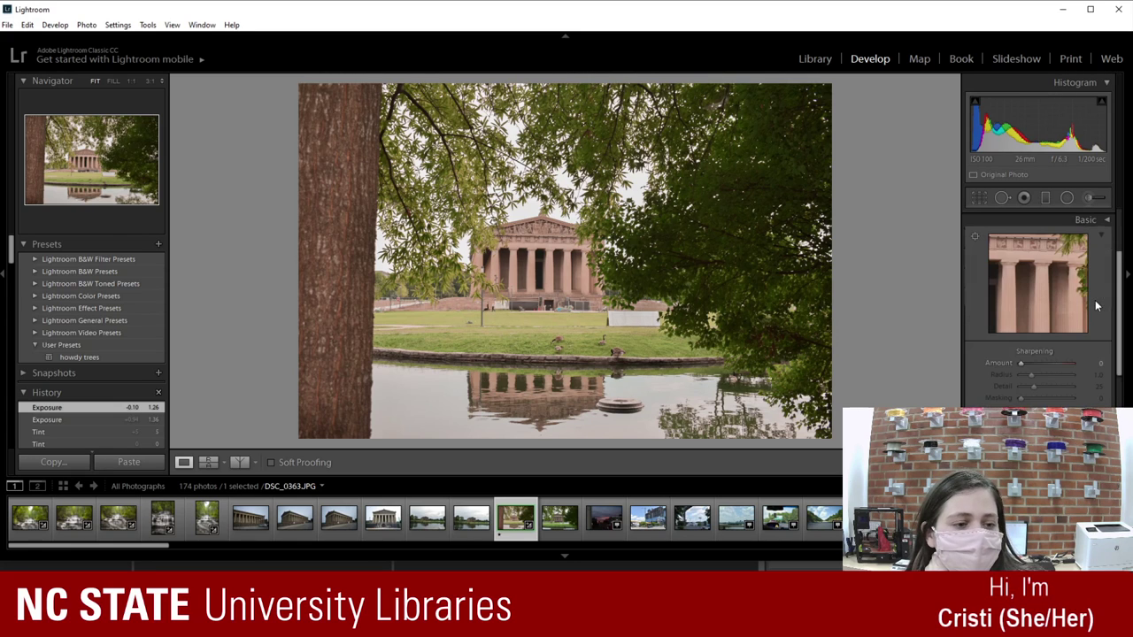
pyautogui.click(1038, 362)
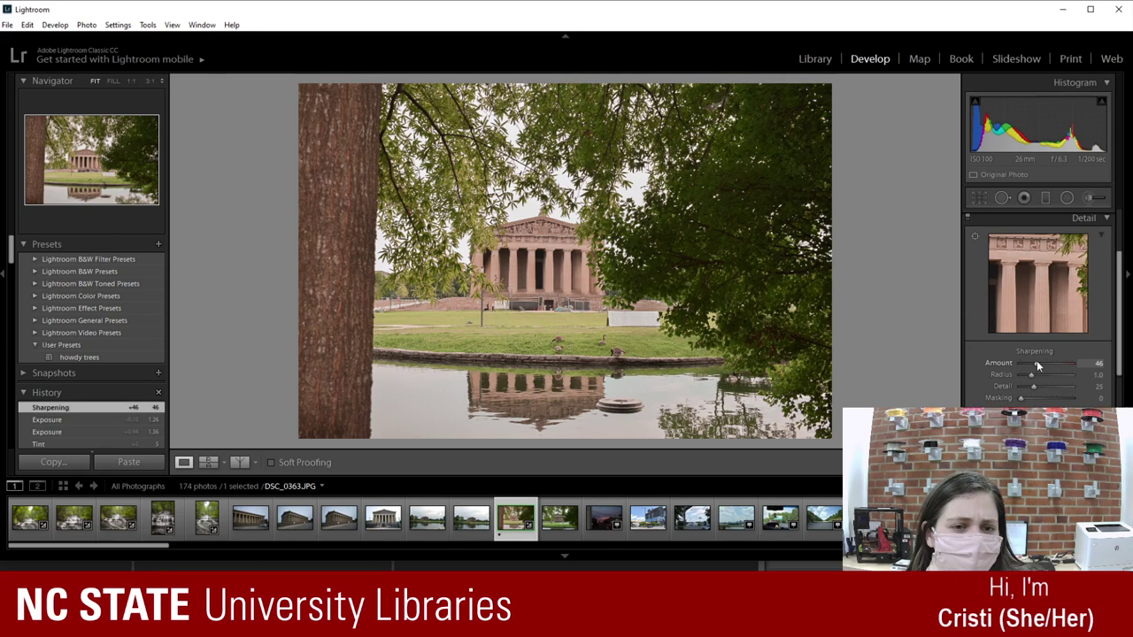
pyautogui.moveTo(1038, 364)
pyautogui.mouseDown()
pyautogui.moveTo(1050, 365)
pyautogui.moveTo(1032, 364)
pyautogui.mouseUp()
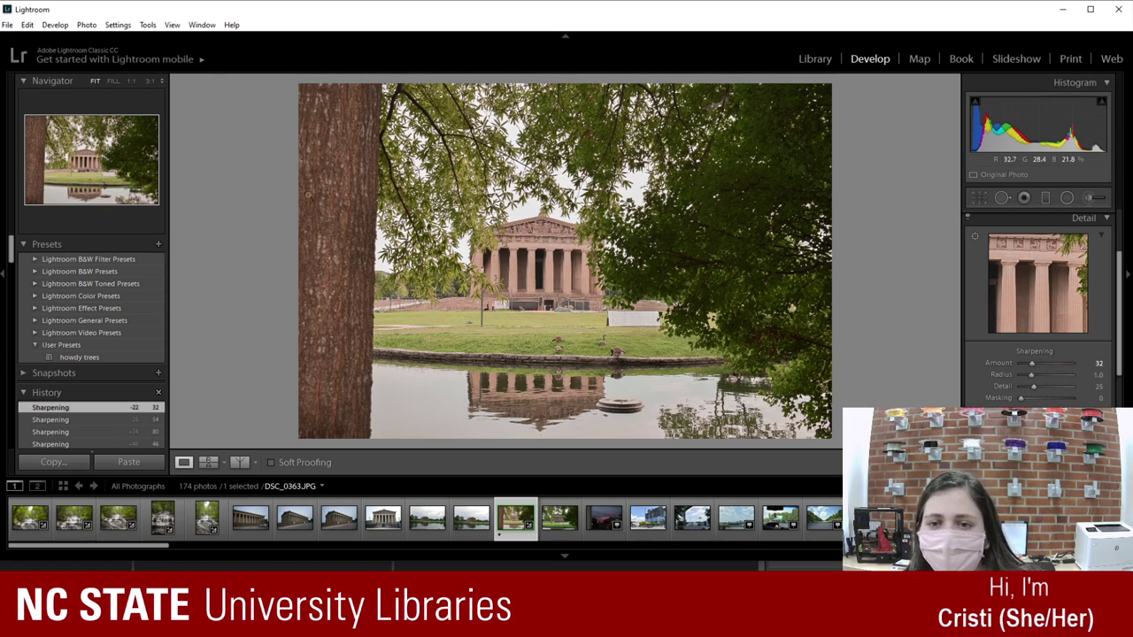
pyautogui.click(310, 196)
pyautogui.click(310, 262)
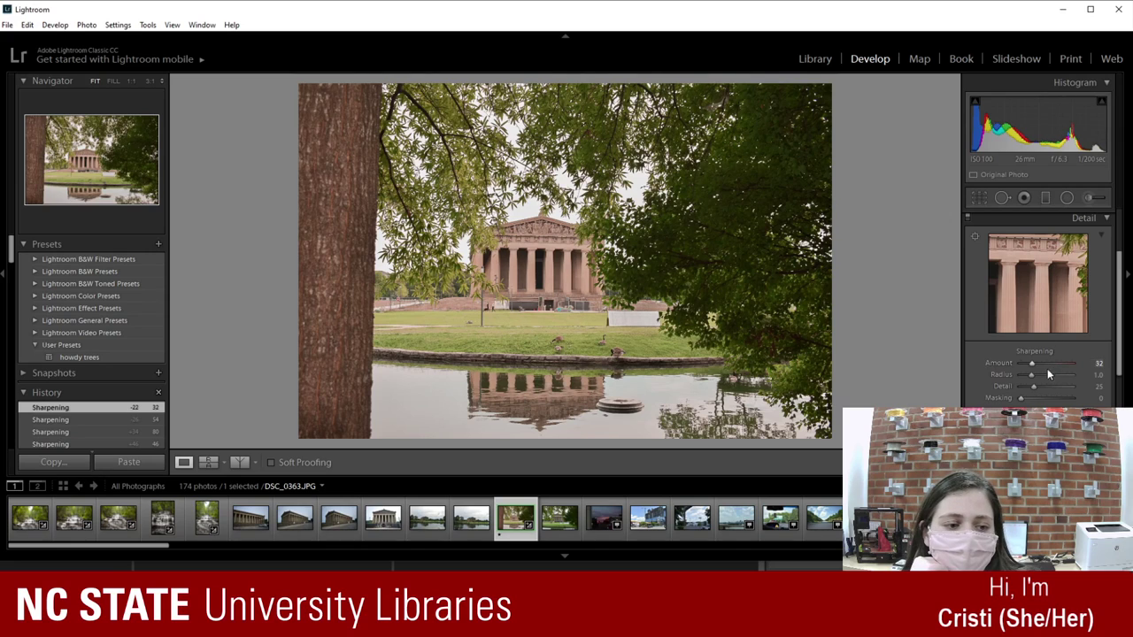
# Step: Set the sharpening Radius to 0.8 and leave Luminance noise reduction at 0
pyautogui.moveTo(1030, 376); pyautogui.dragTo(1064, 363)
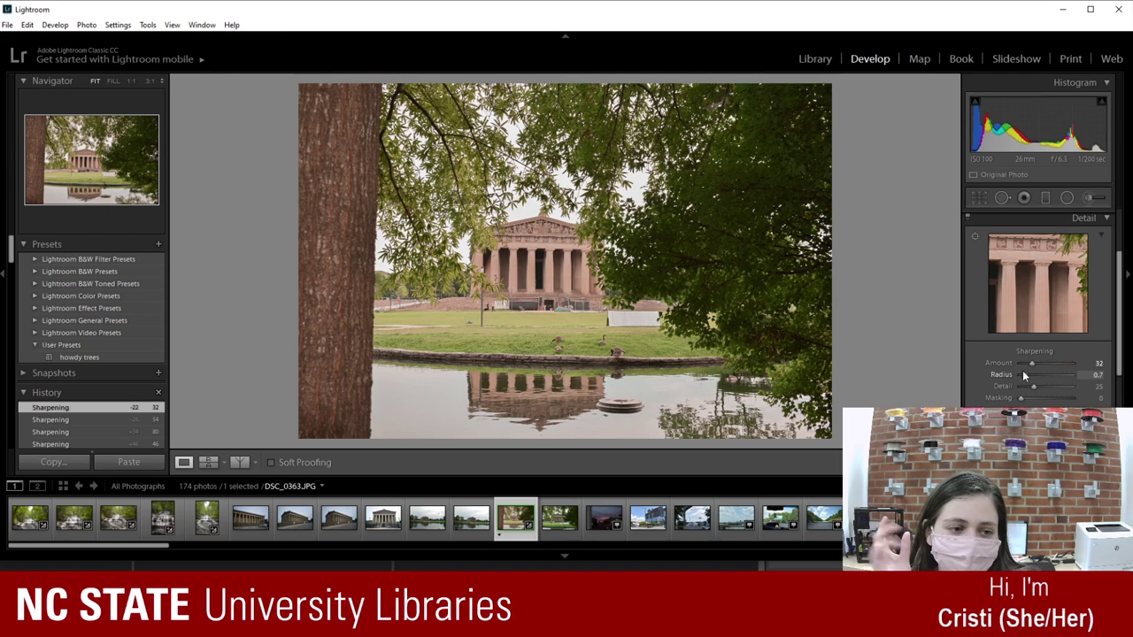
pyautogui.moveTo(1032, 374); pyautogui.dragTo(1025, 378)
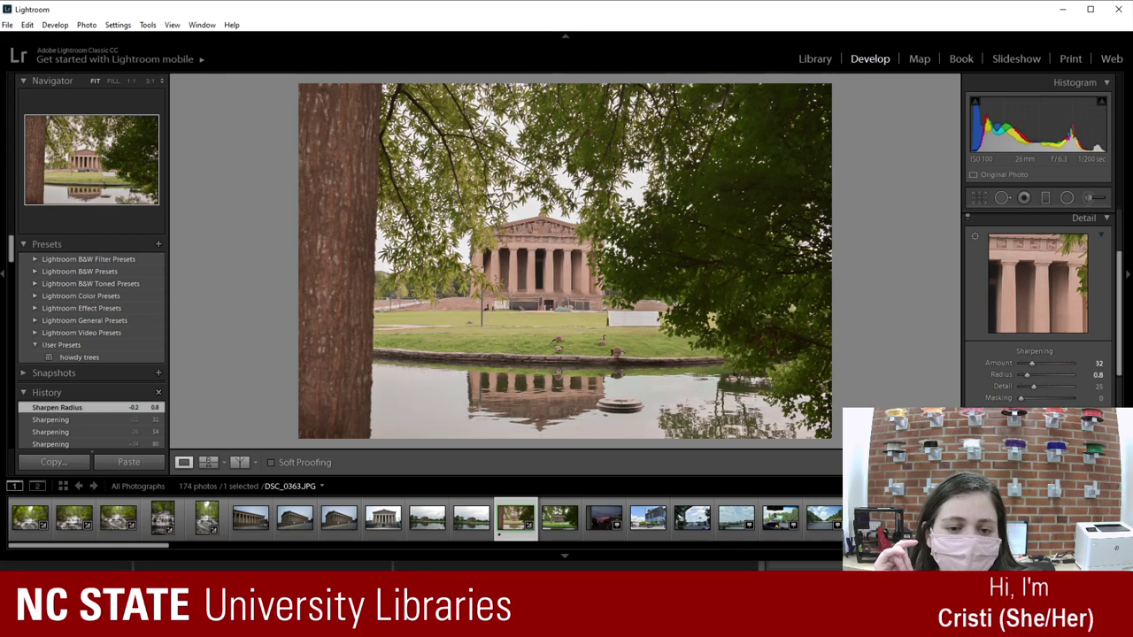
pyautogui.click(1021, 428)
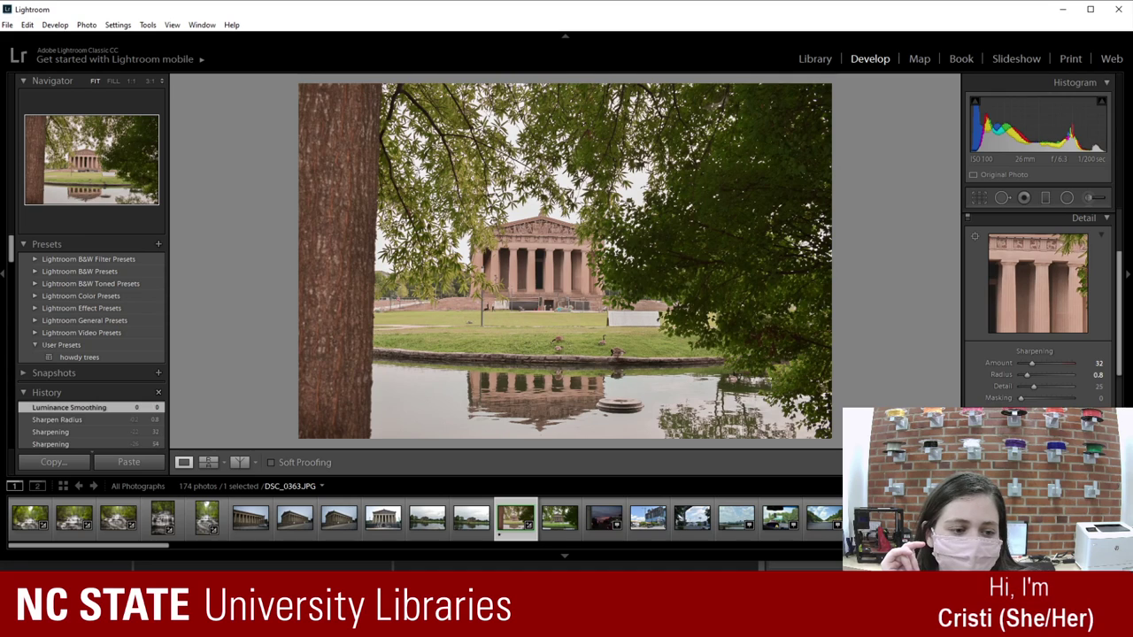
pyautogui.scroll(-1, 1015, 405)
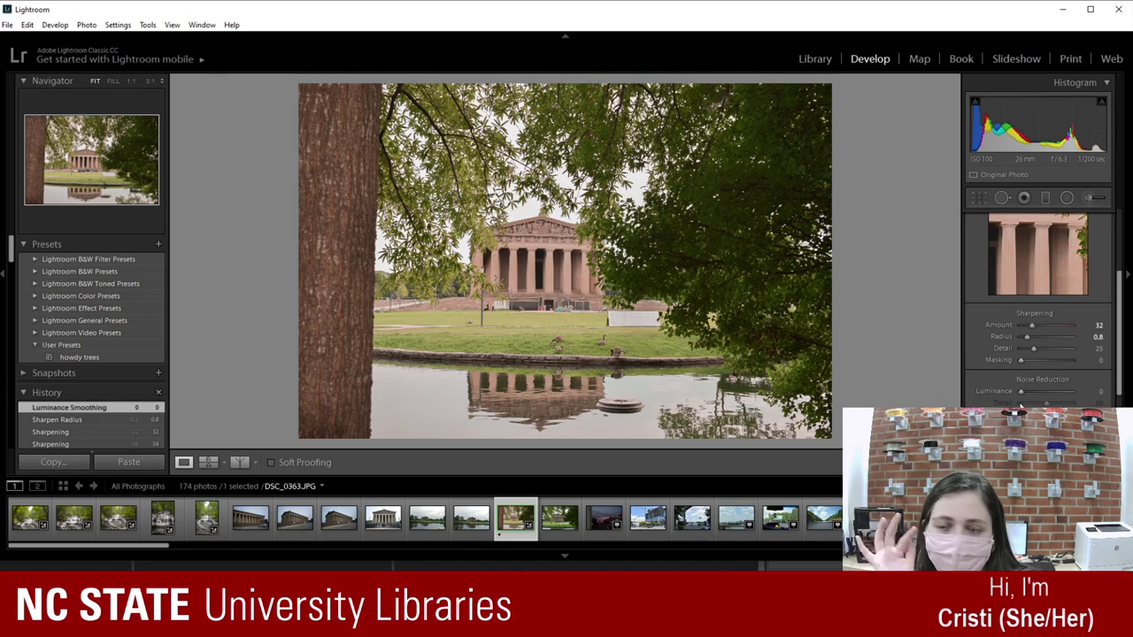
pyautogui.scroll(-2, 1015, 405)
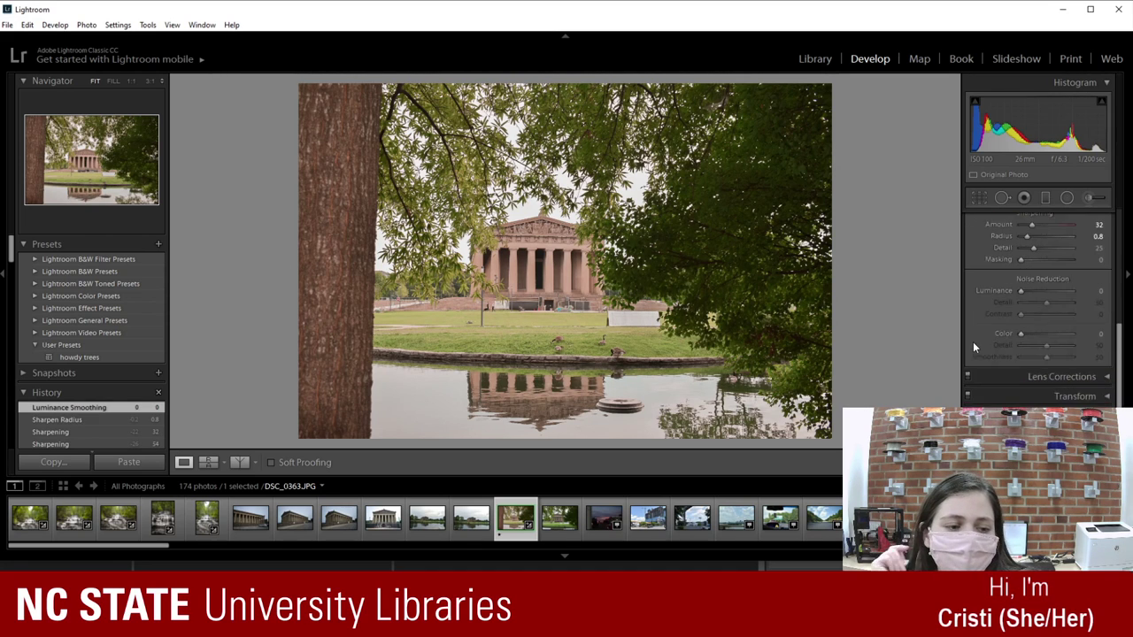
pyautogui.scroll(4, 983, 349)
pyautogui.scroll(1, 1076, 281)
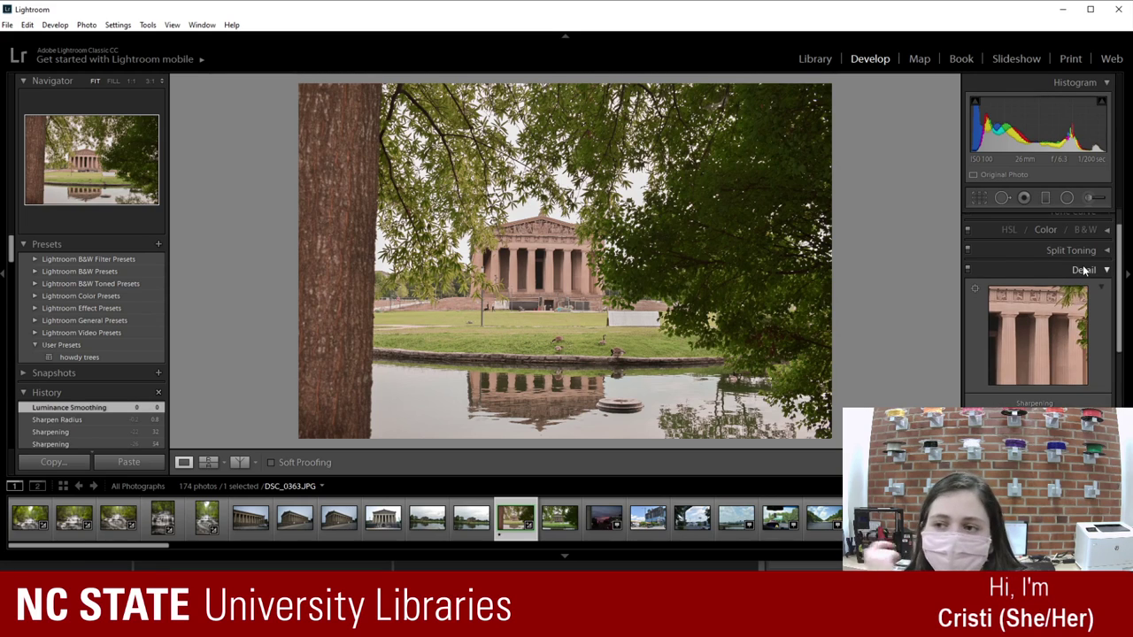
pyautogui.click(1081, 267)
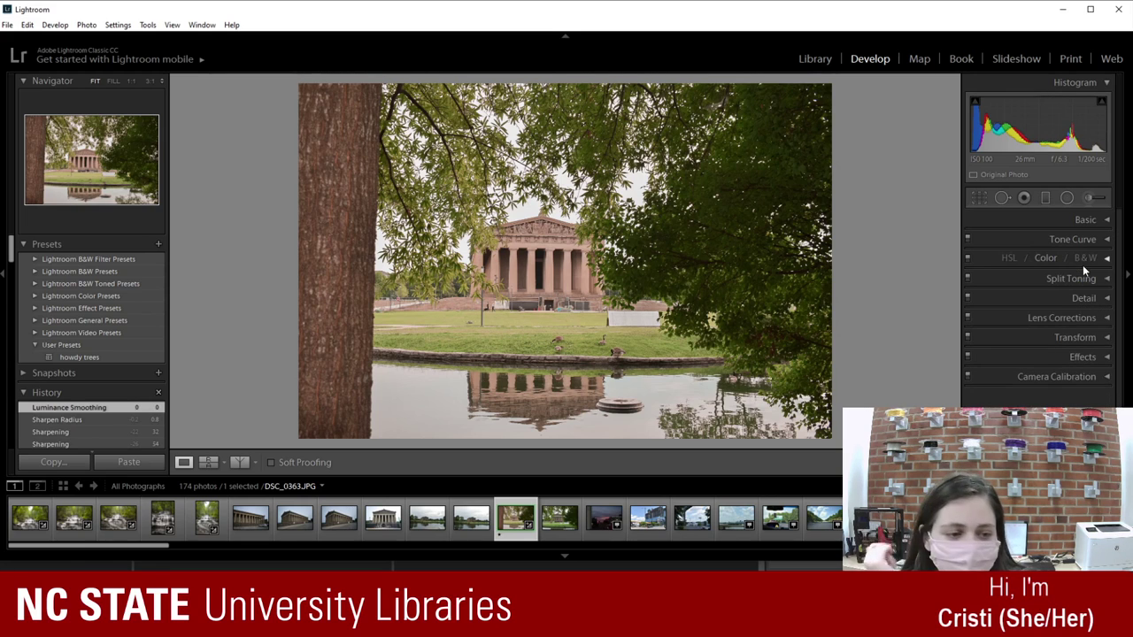
# Step: Try negative and positive Dehaze amounts in the effects settings and settle the Dehaze Amount at +8
pyautogui.click(1095, 356)
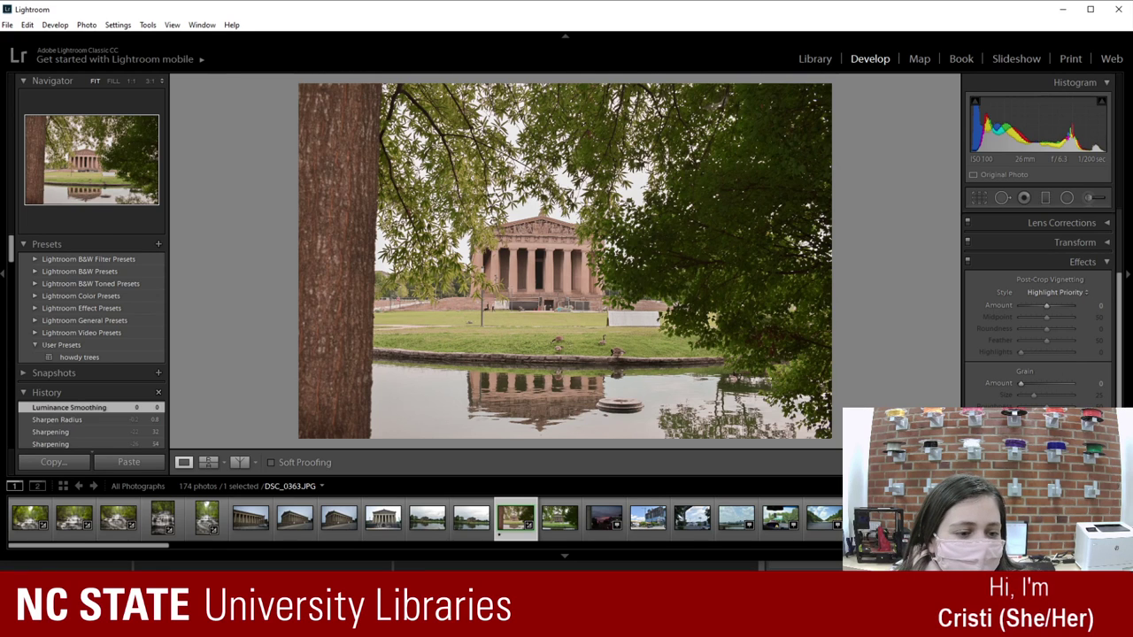
pyautogui.press('-')
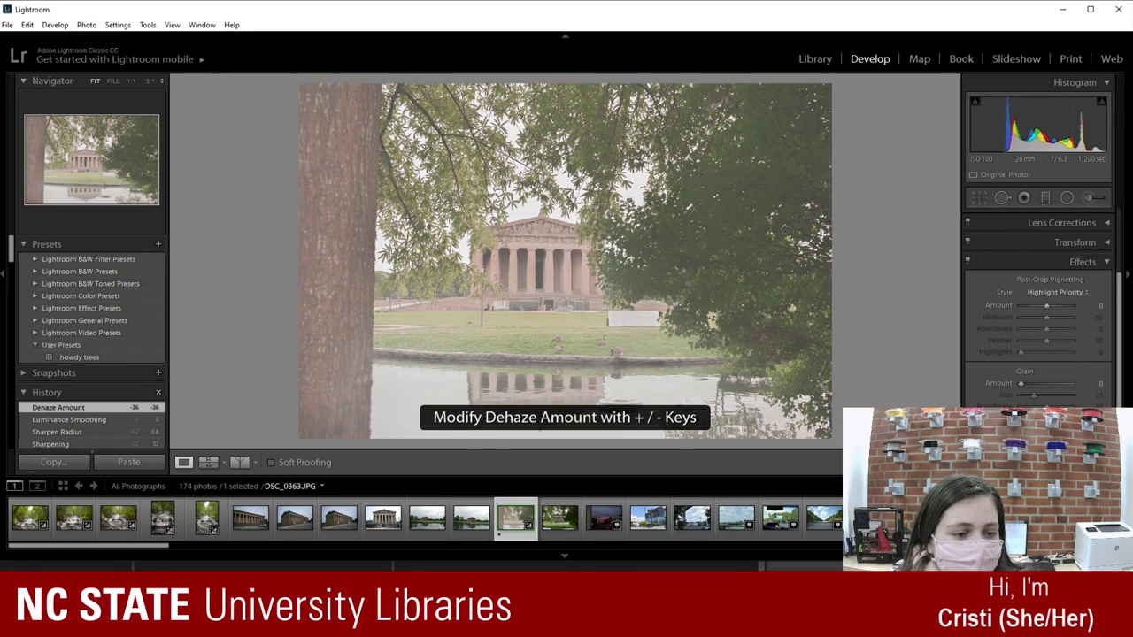
pyautogui.press('+')
pyautogui.press('+')
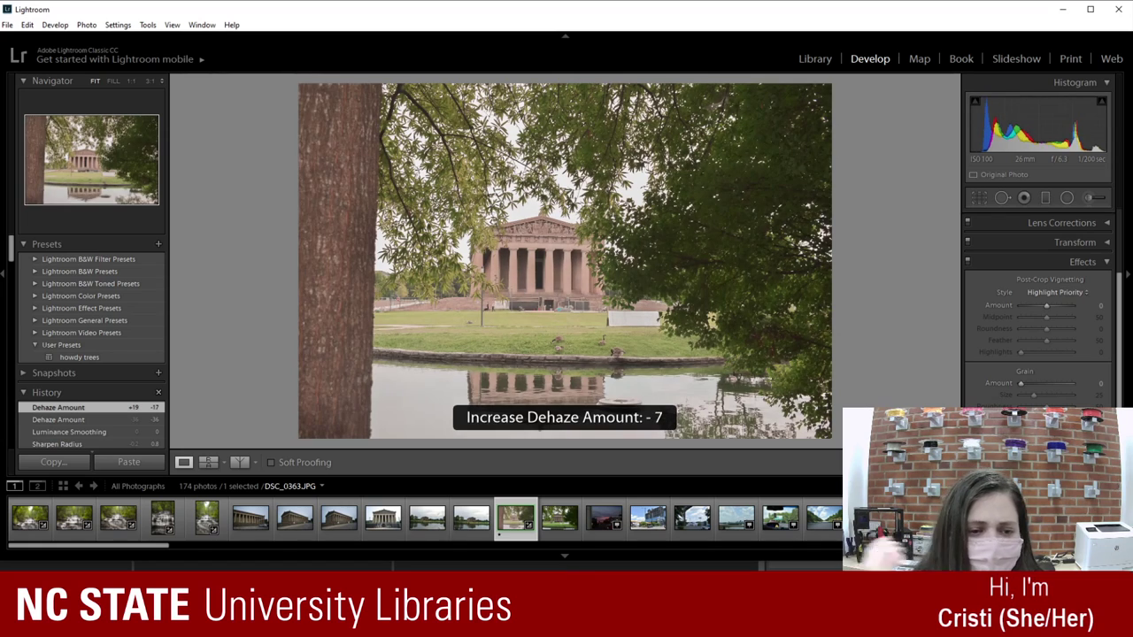
pyautogui.press('+')
pyautogui.press('+')
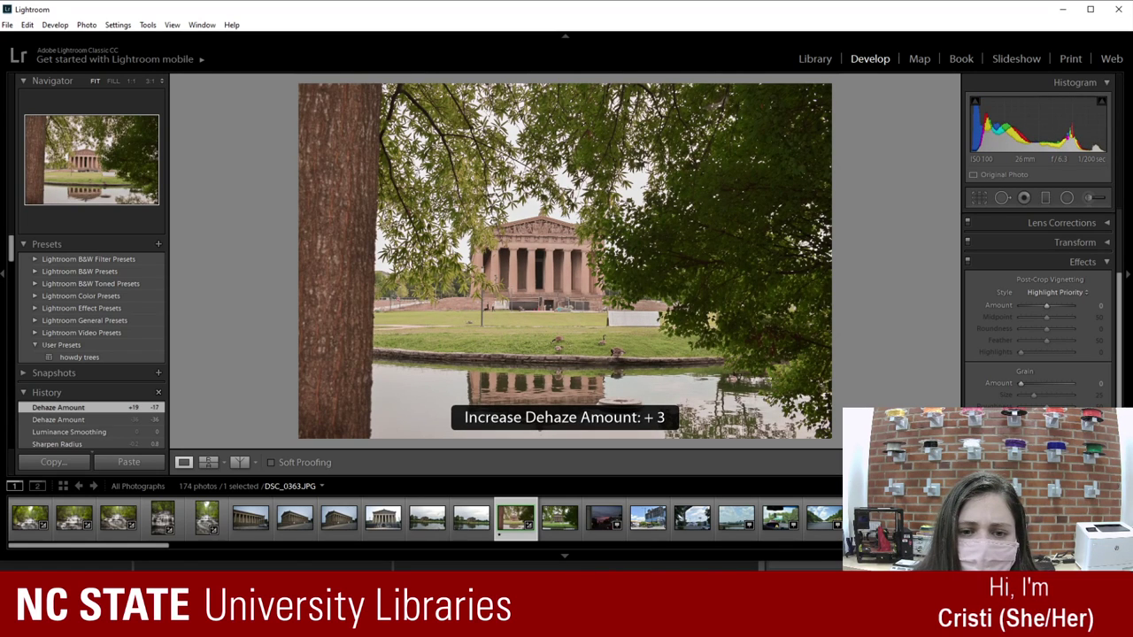
pyautogui.press('+')
pyautogui.press('-')
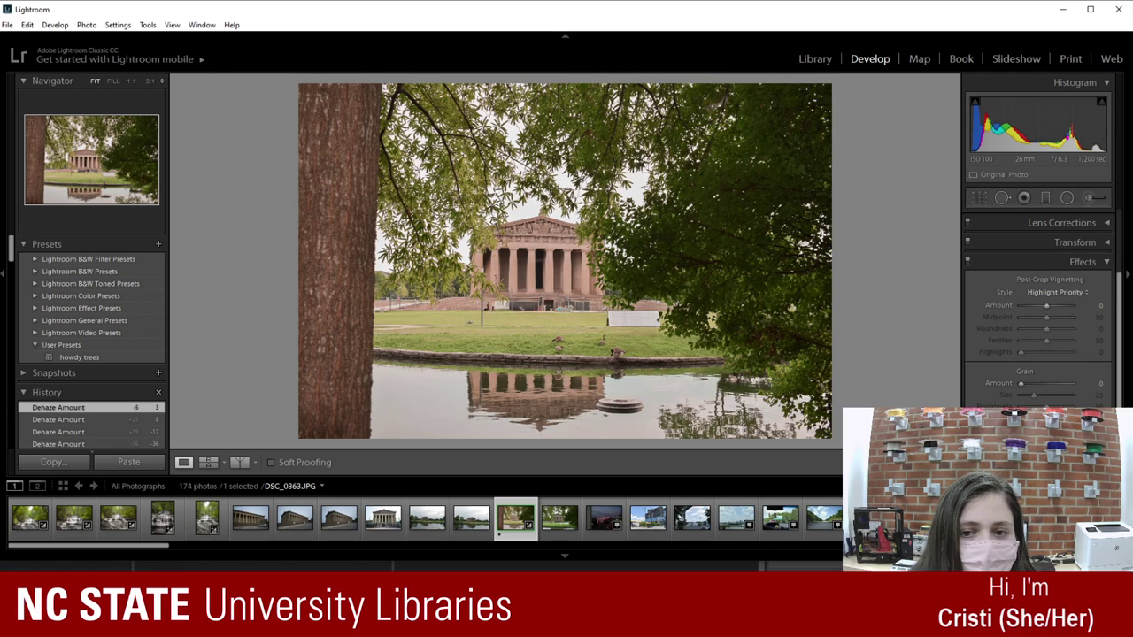
pyautogui.press('+')
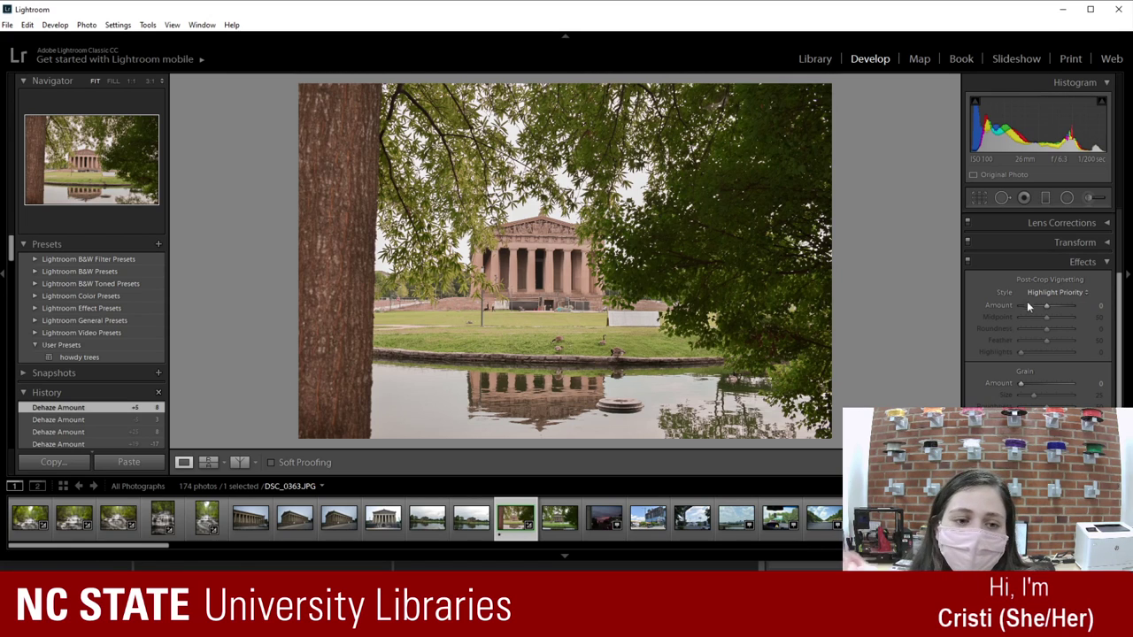
pyautogui.click(1097, 263)
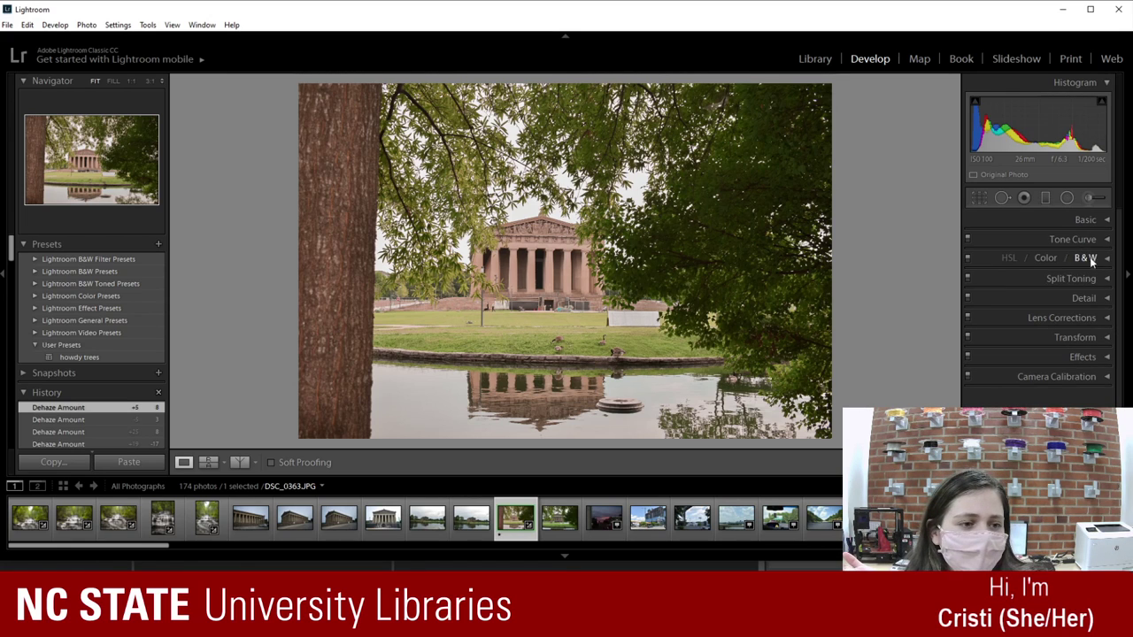
# Step: Try brighter Luminance values for the Green color range and return its Luminance to -34
pyautogui.click(1053, 259)
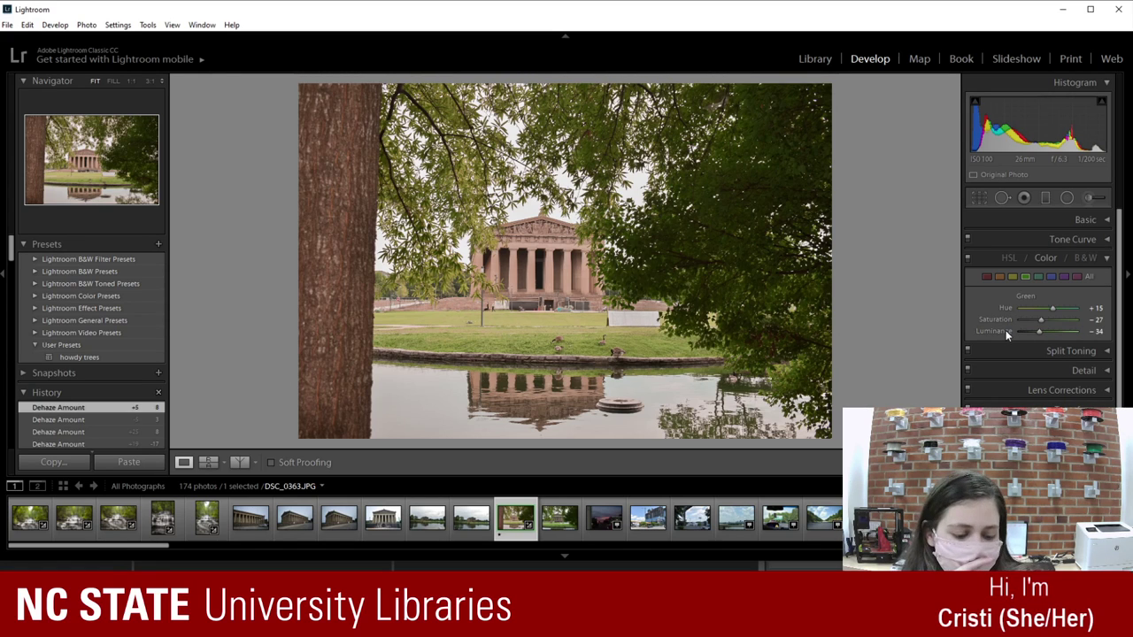
pyautogui.scroll(8, 1006, 331)
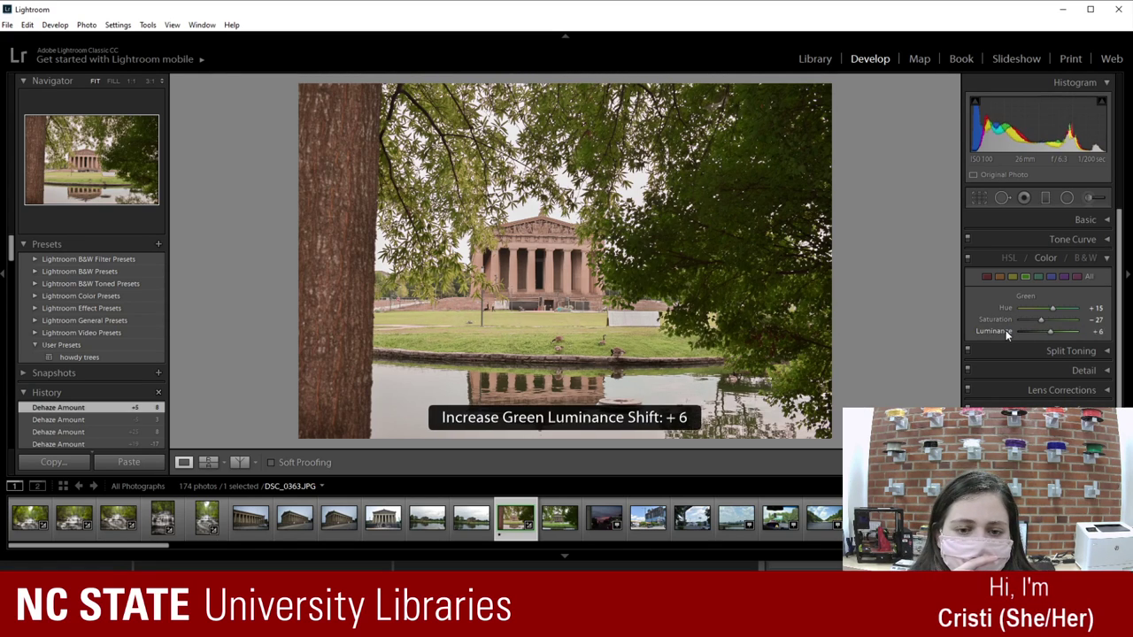
pyautogui.scroll(-7, 1006, 330)
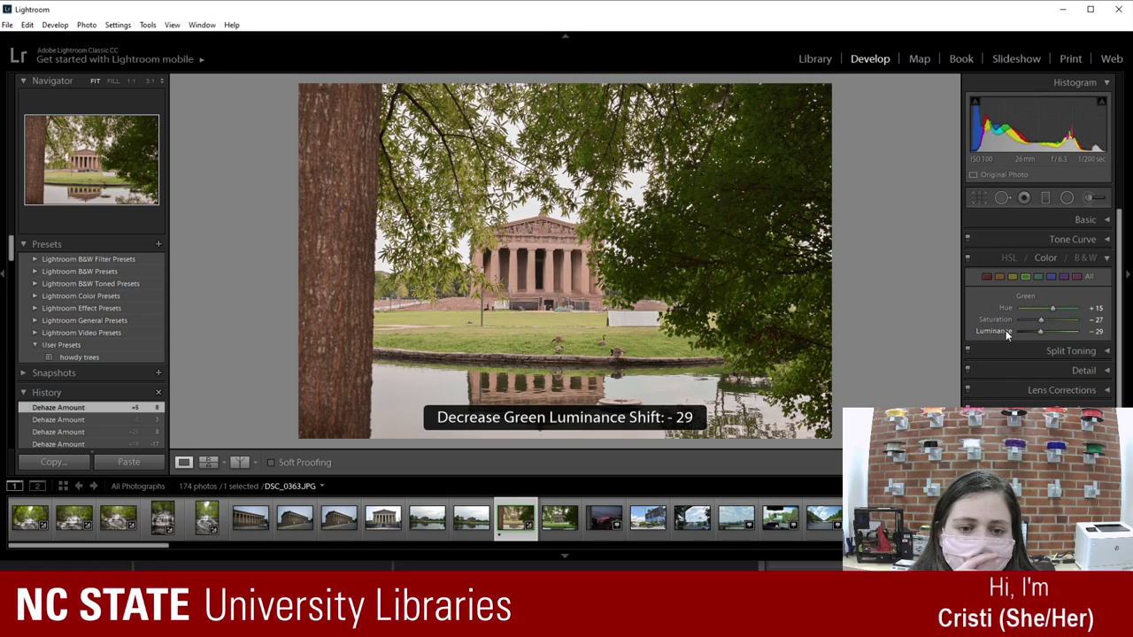
pyautogui.scroll(-1, 1006, 330)
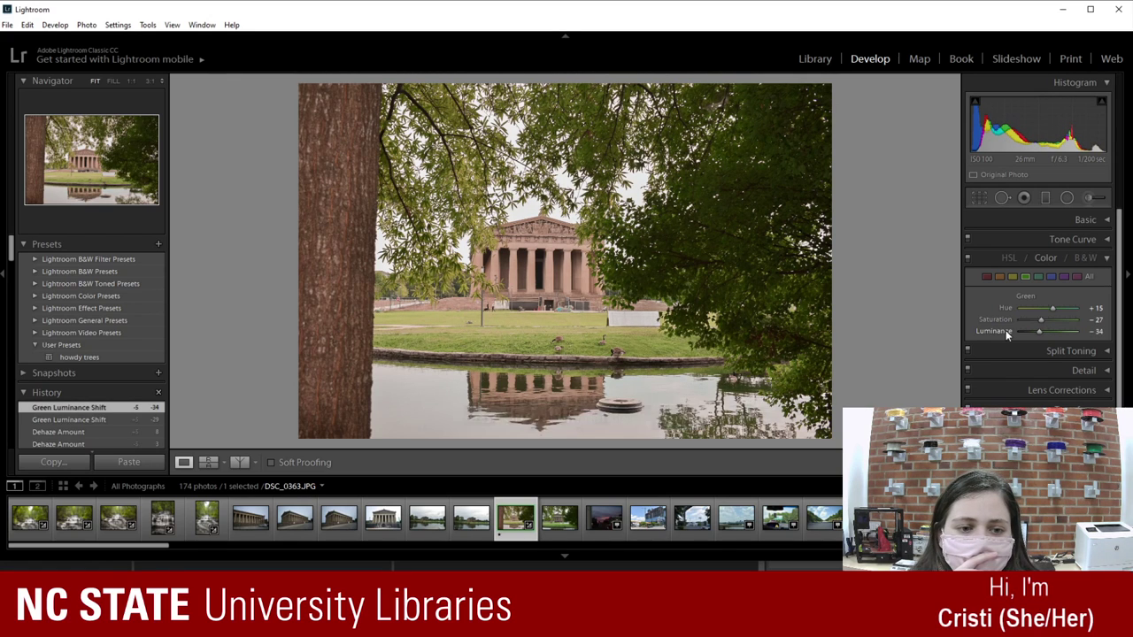
pyautogui.scroll(1, 1006, 330)
pyautogui.scroll(-1, 1006, 330)
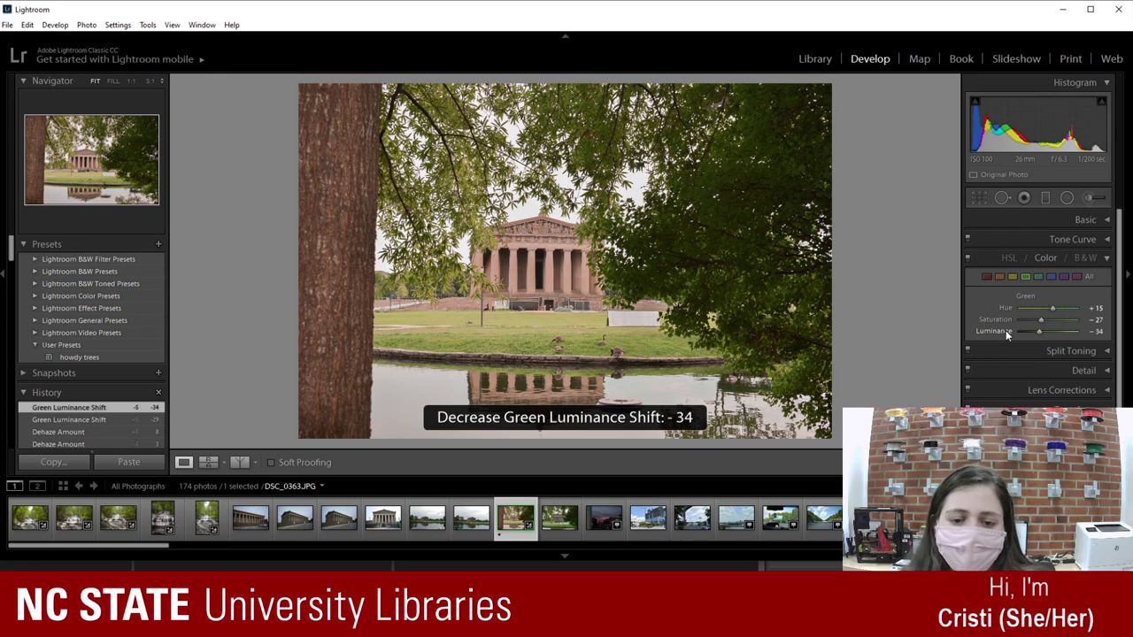
pyautogui.click(1055, 258)
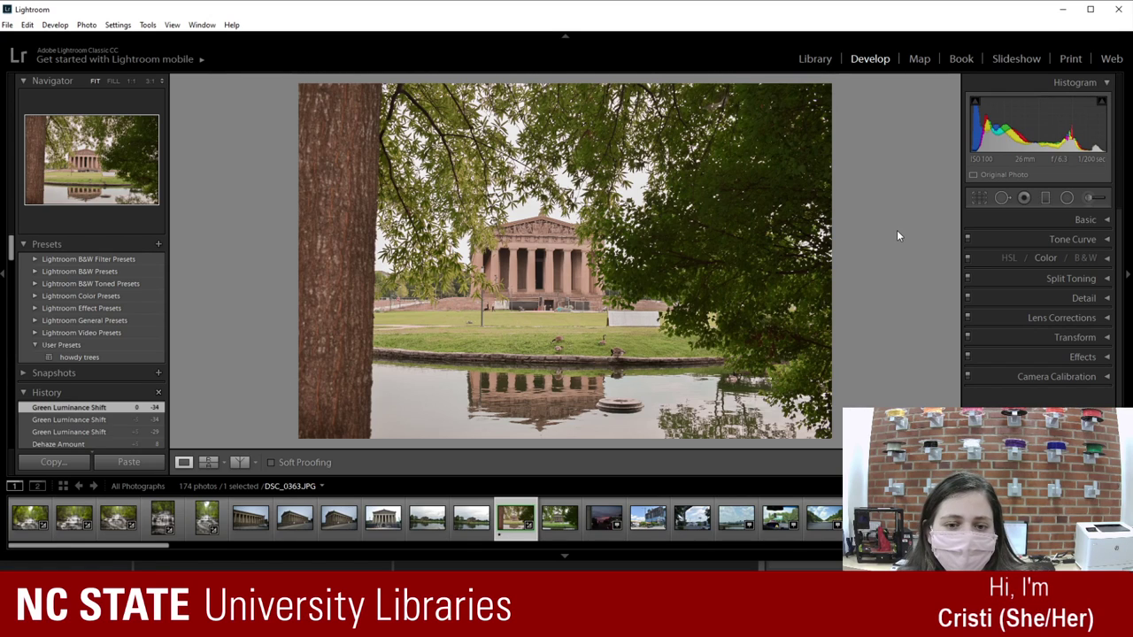
# Step: Compare the before and after versions of the photo in split, top/bottom and side-by-side layouts, copying the After settings to Before
pyautogui.click(239, 464)
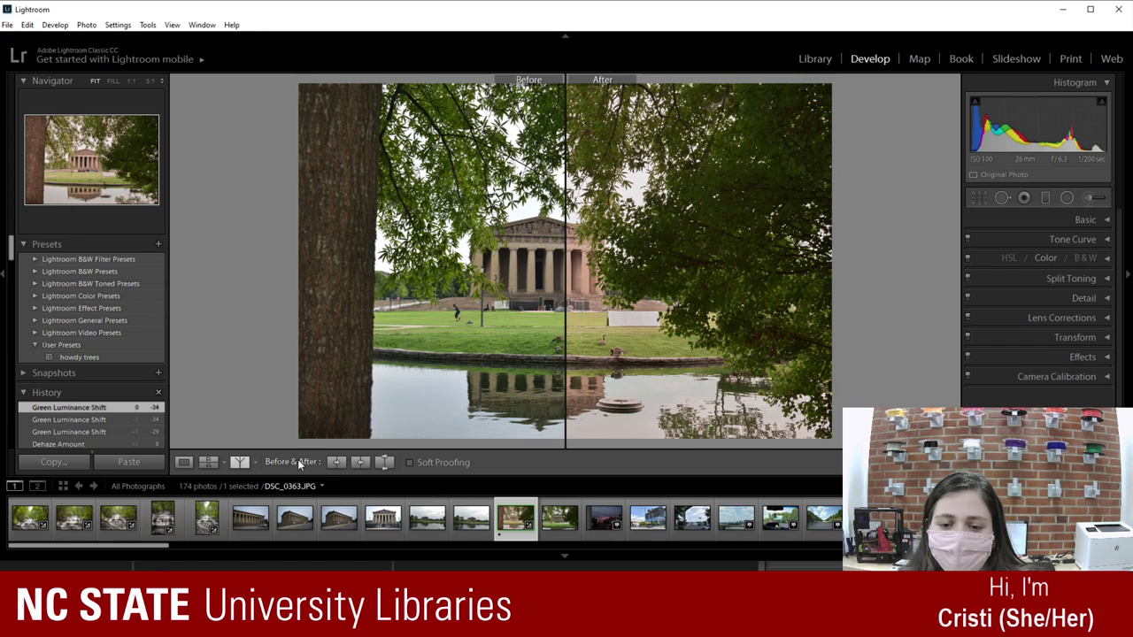
pyautogui.click(359, 461)
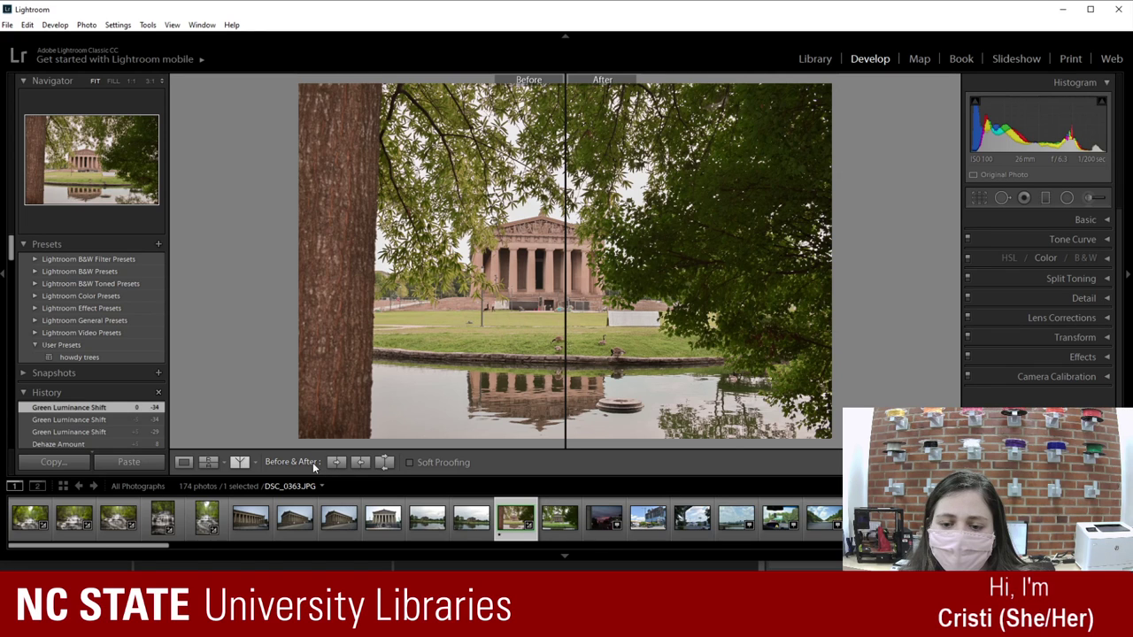
pyautogui.click(241, 462)
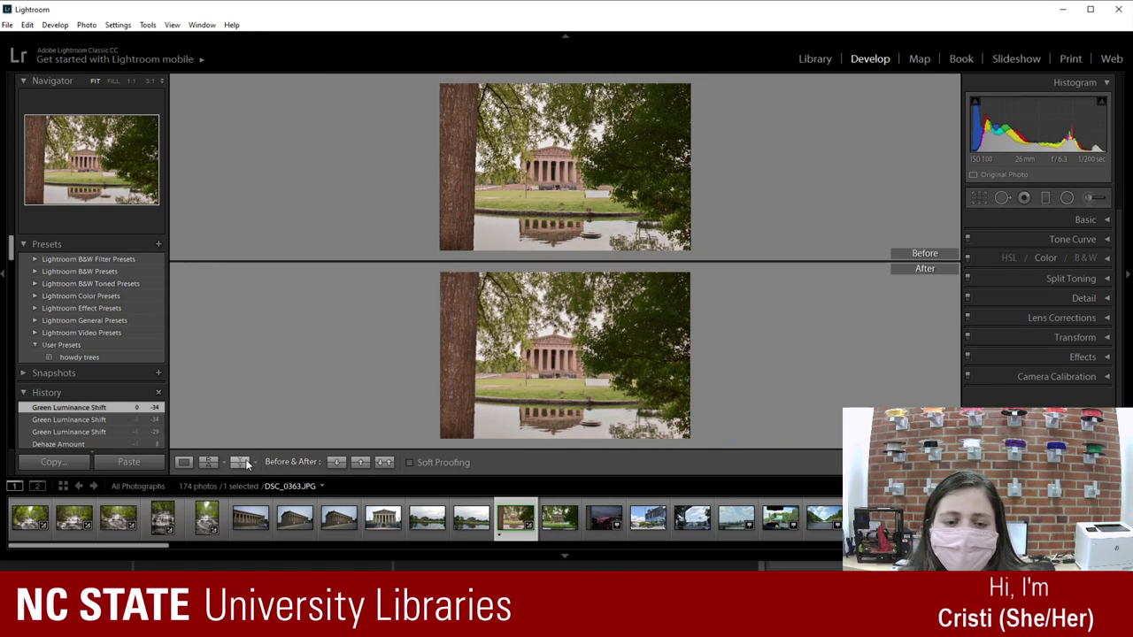
pyautogui.click(241, 462)
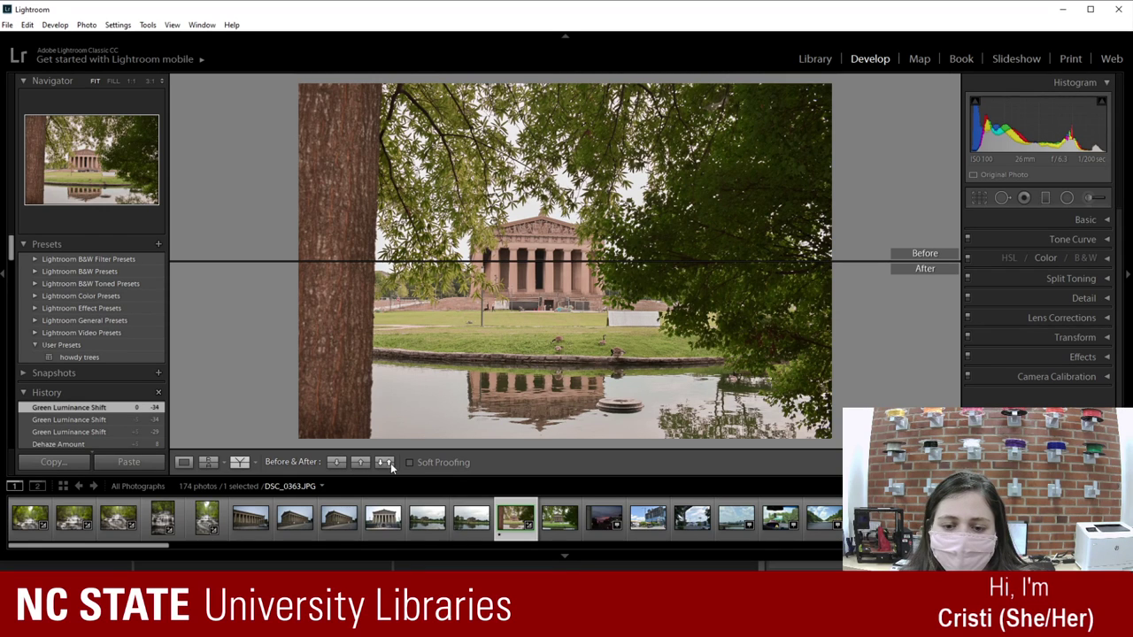
pyautogui.click(239, 462)
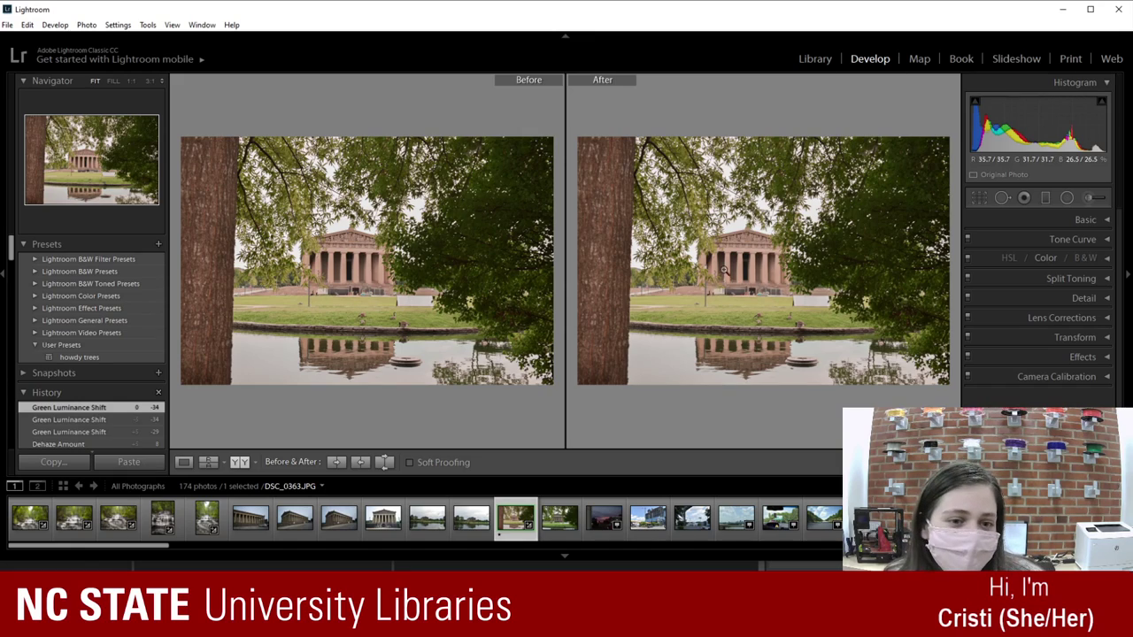
pyautogui.click(473, 291)
pyautogui.click(474, 292)
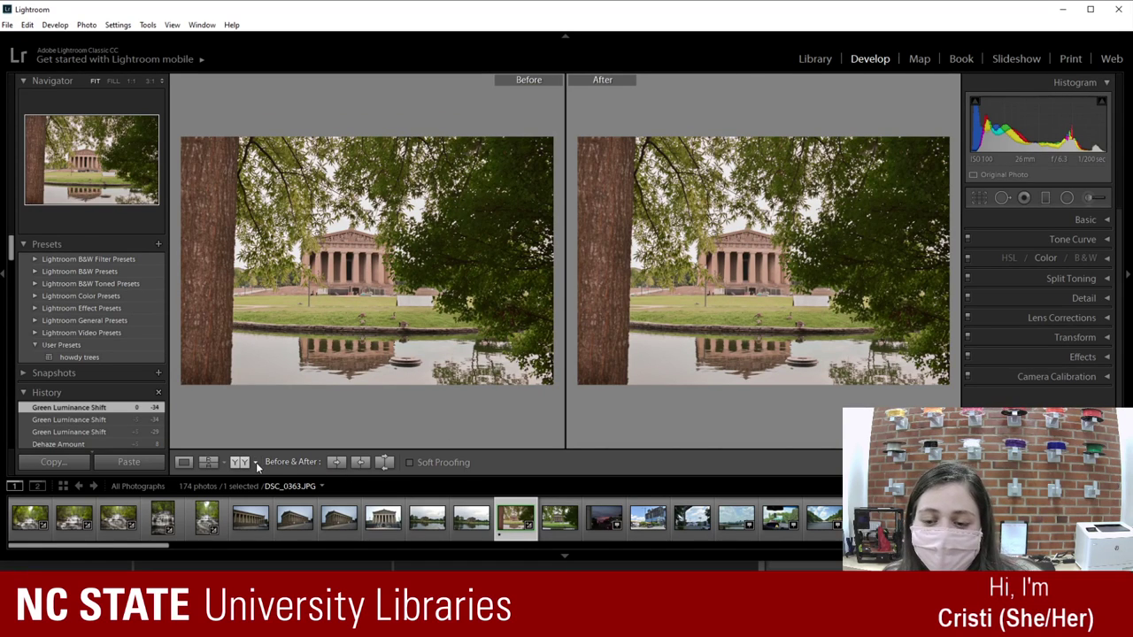
# Step: Preview the photo with Soft Proofing switched on and turn Soft Proofing off again
pyautogui.click(409, 462)
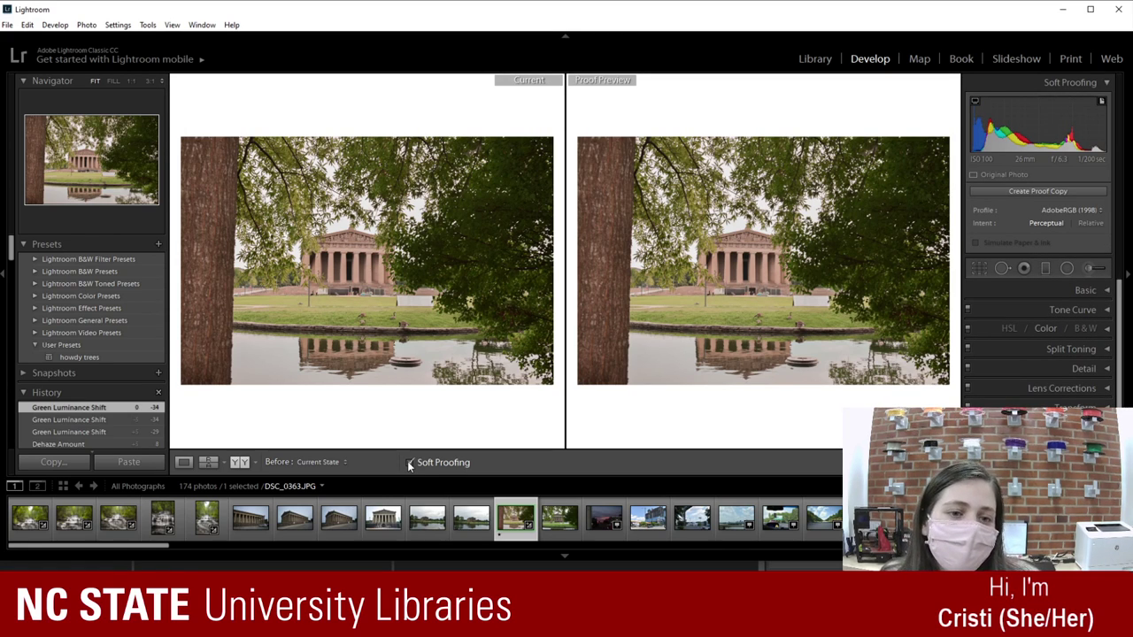
pyautogui.click(409, 462)
pyautogui.click(407, 461)
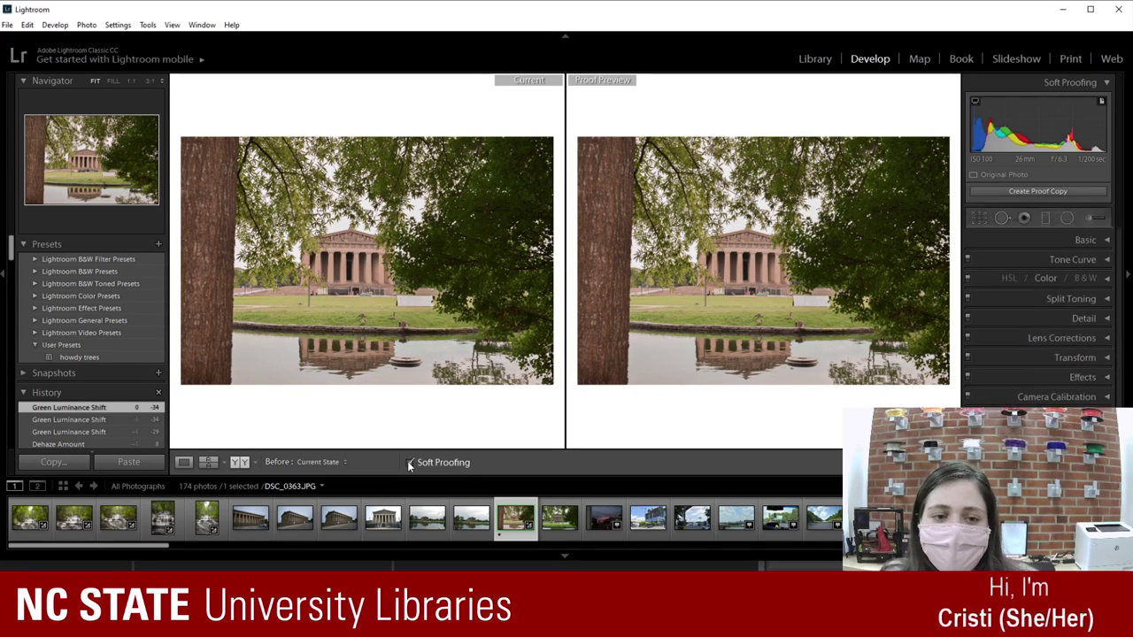
pyautogui.click(408, 462)
pyautogui.click(407, 461)
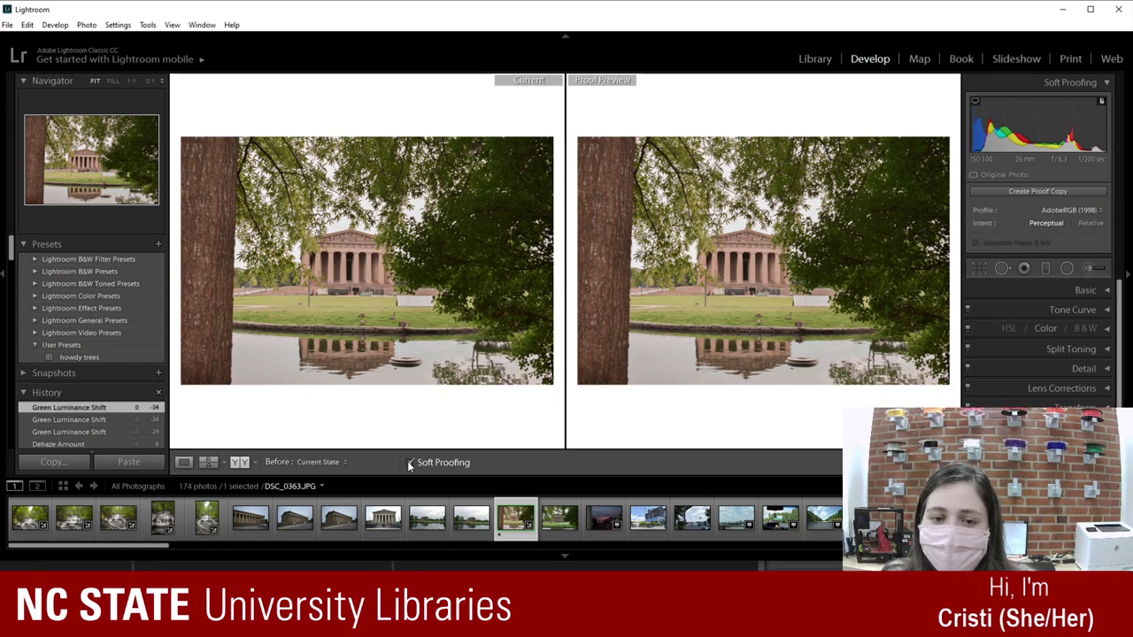
pyautogui.click(409, 462)
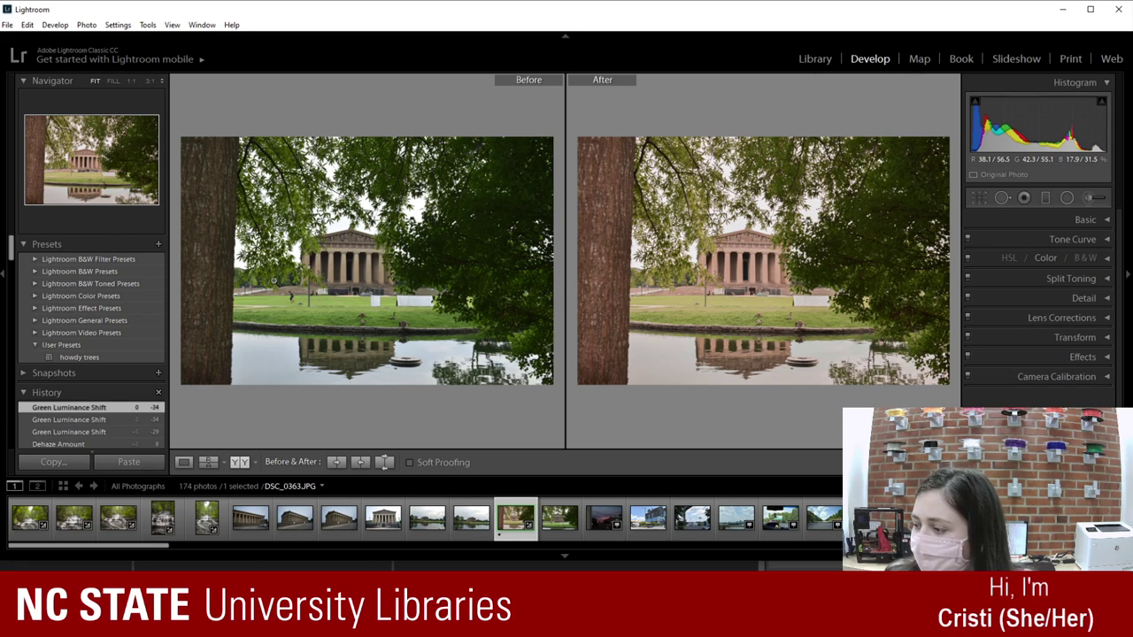
# Step: Switch to the next photo in the filmstrip, the closer view of the columned building
pyautogui.click(545, 524)
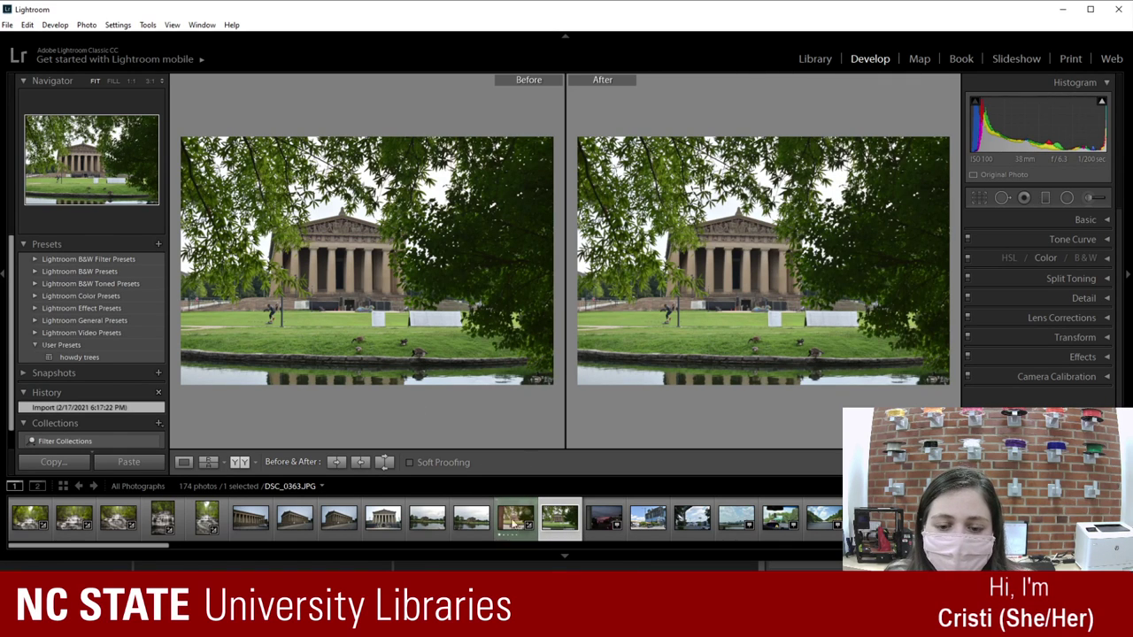
# Step: Return to the single view of the edited DSC_0363.JPG and save its settings as a develop preset named strolling in User Presets
pyautogui.click(184, 462)
pyautogui.click(507, 518)
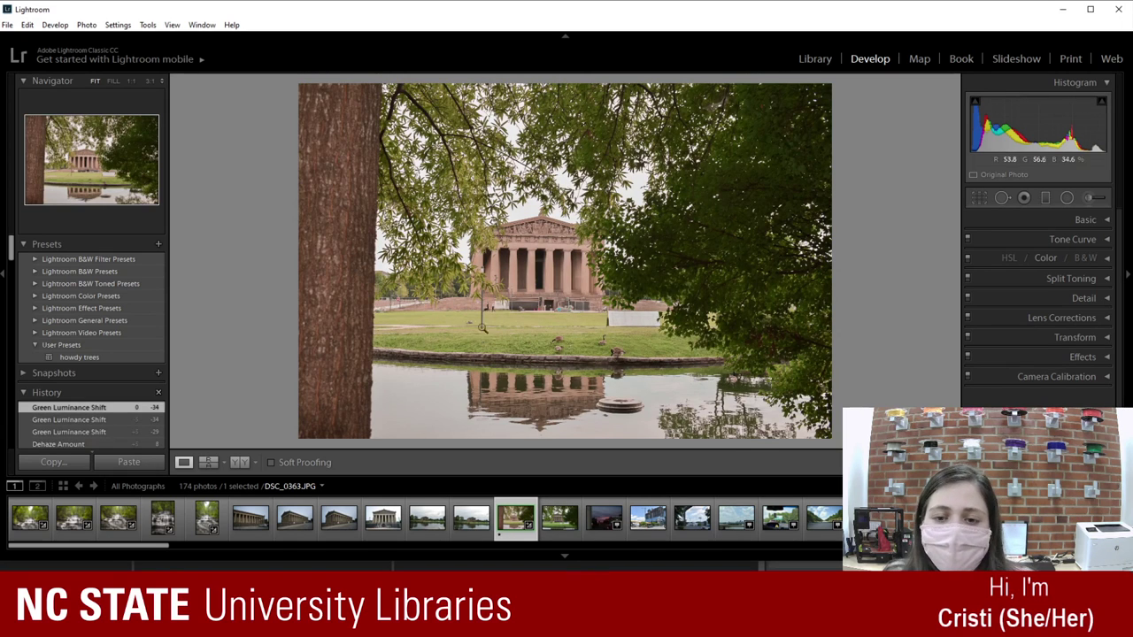
pyautogui.click(158, 245)
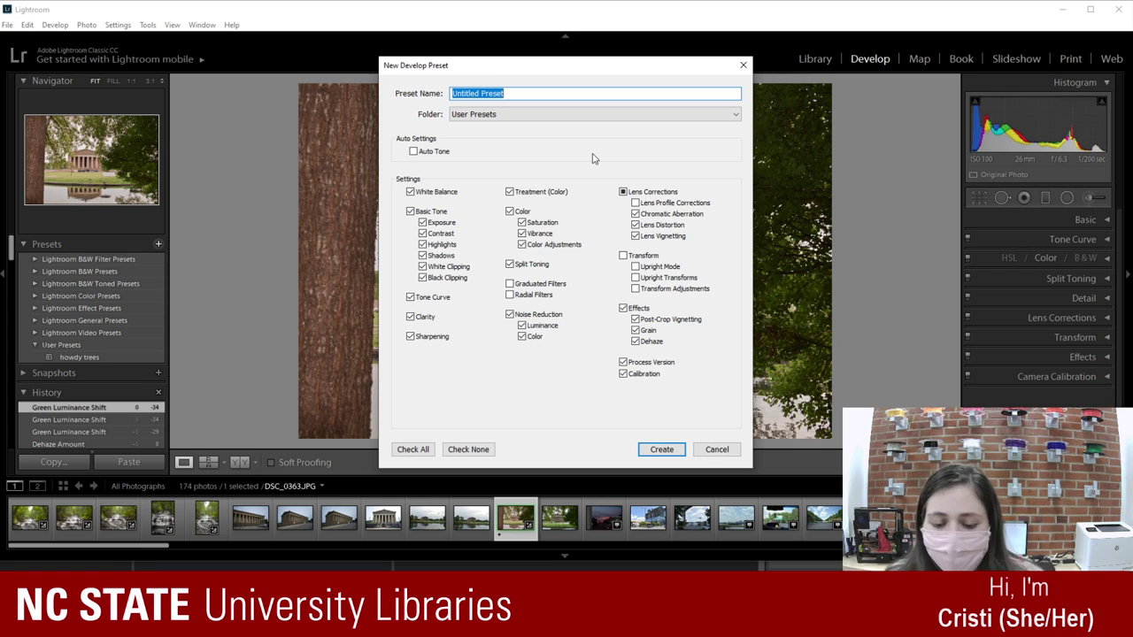
pyautogui.write('stro')
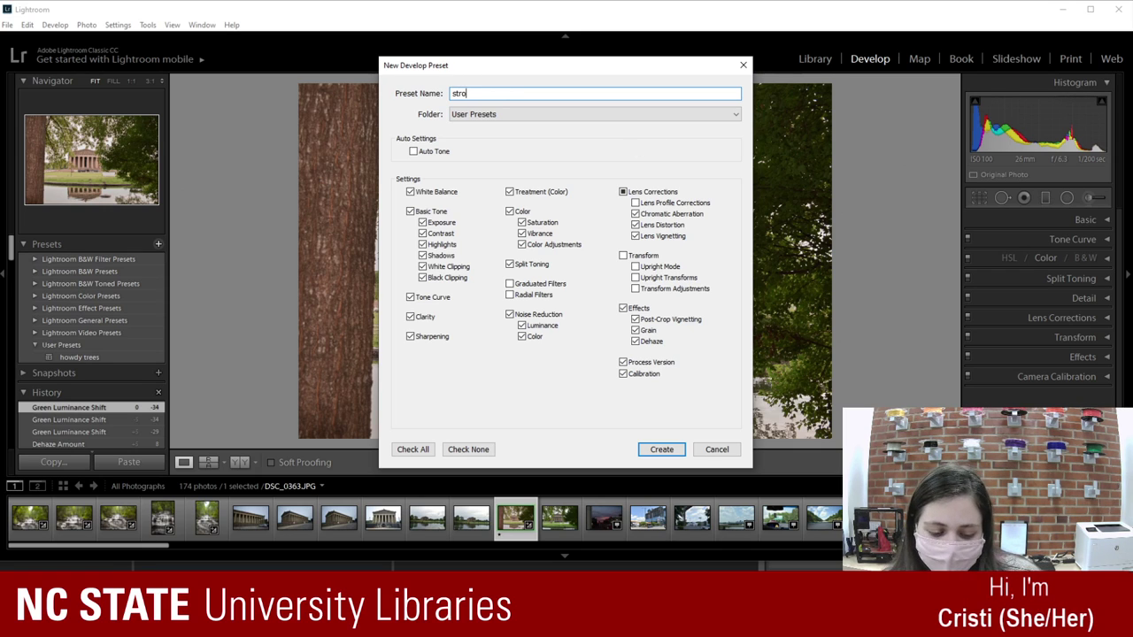
pyautogui.write('lling')
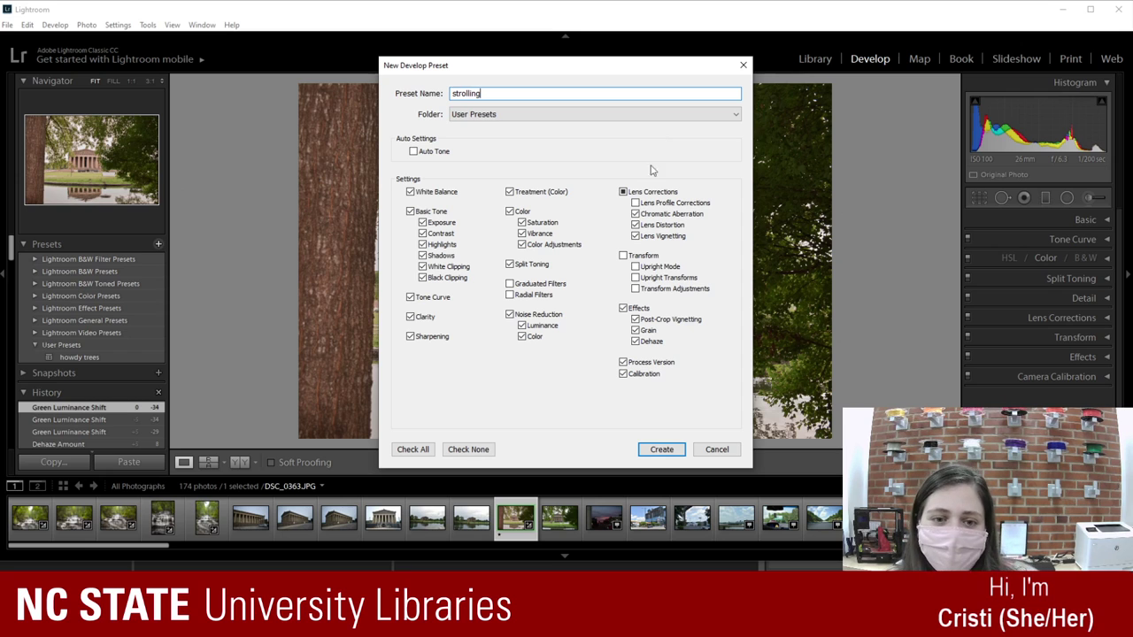
pyautogui.click(660, 450)
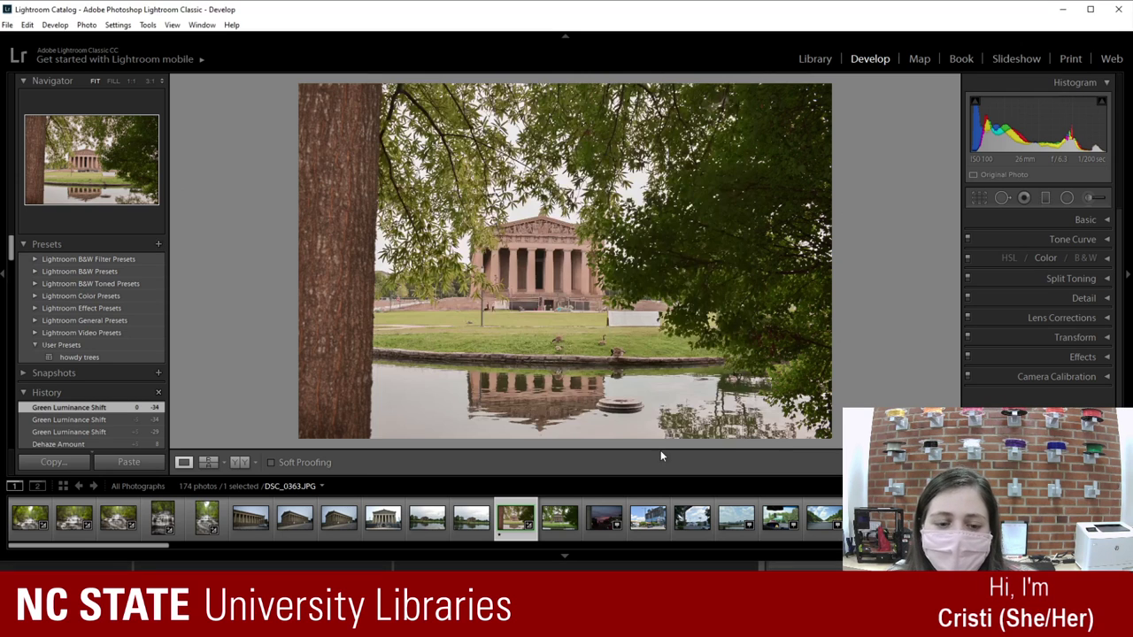
# Step: Apply the strolling preset to DSC_0364.JPG, try howdy trees for comparison, and reapply strolling
pyautogui.click(567, 523)
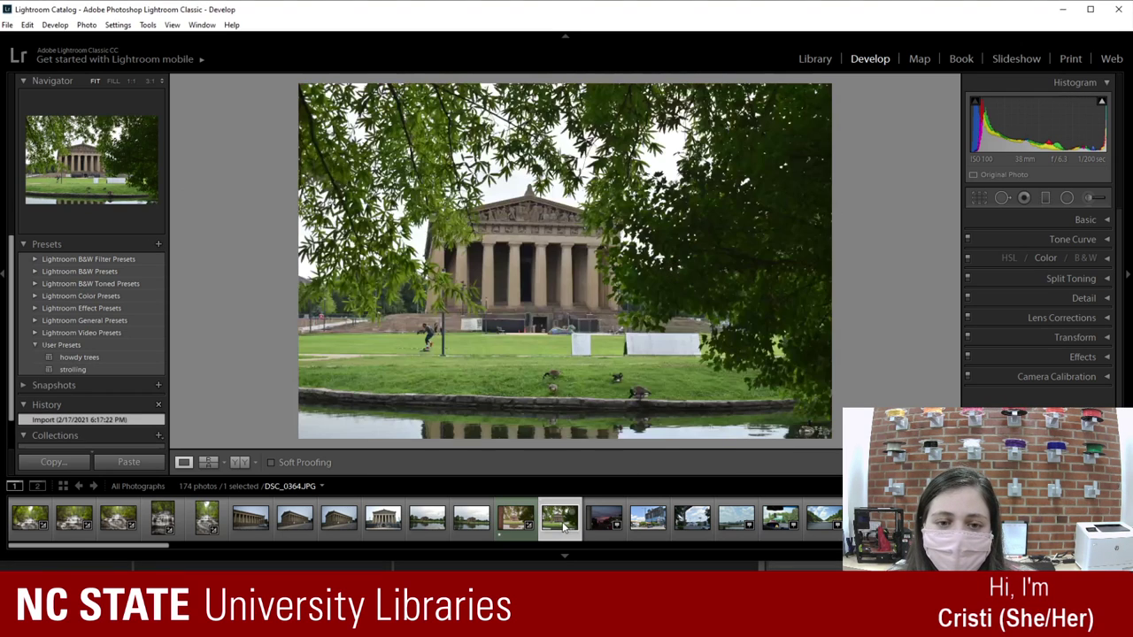
pyautogui.click(75, 370)
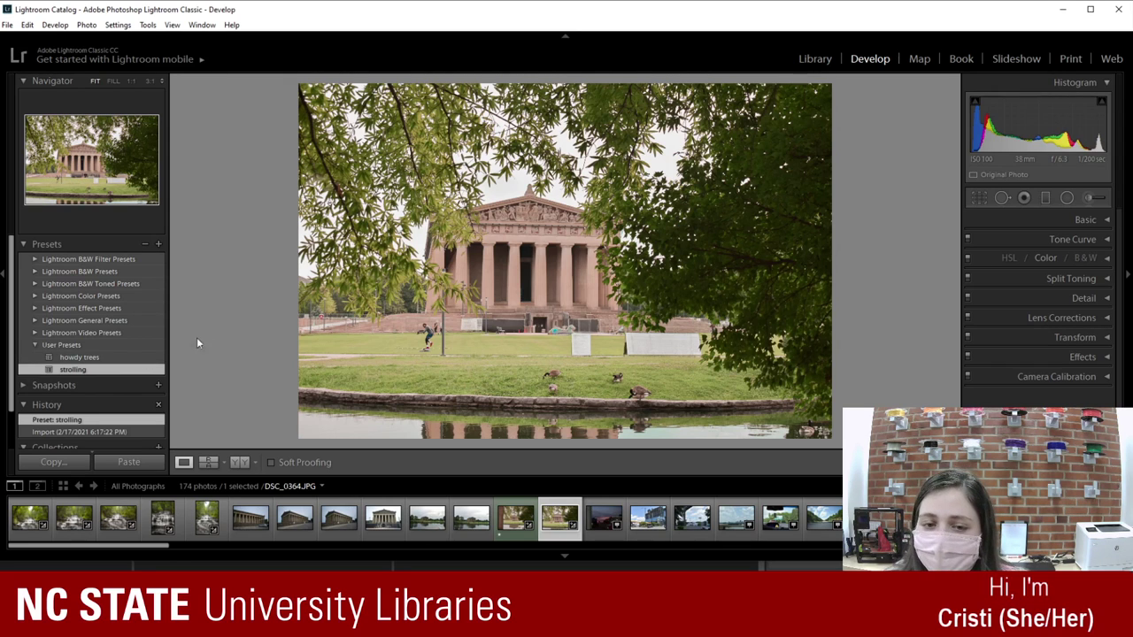
pyautogui.click(97, 358)
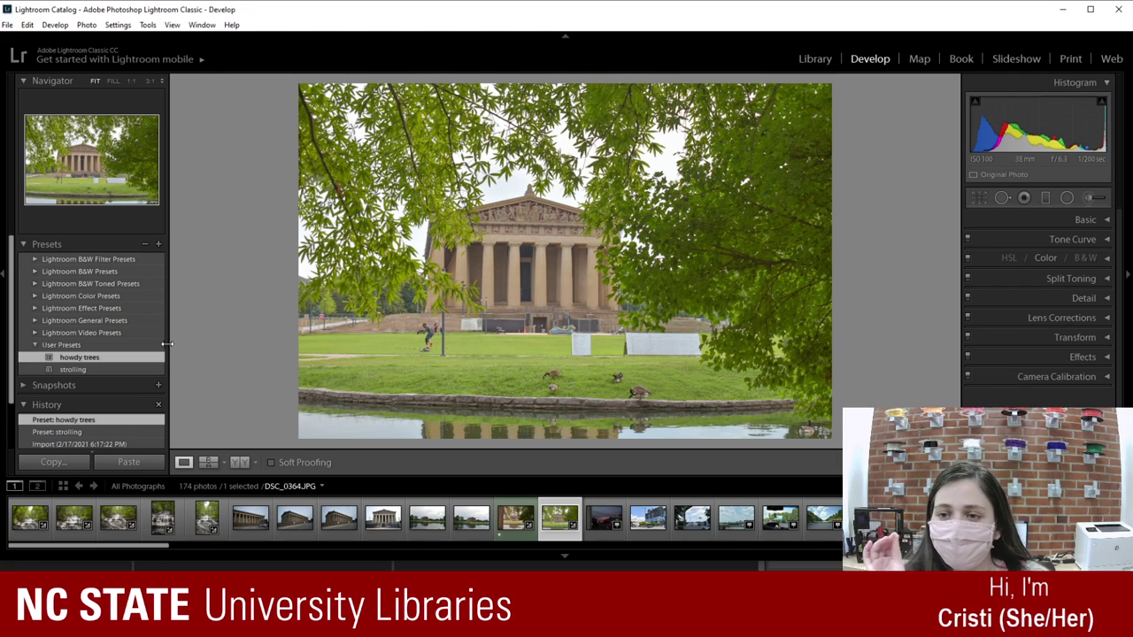
pyautogui.click(123, 370)
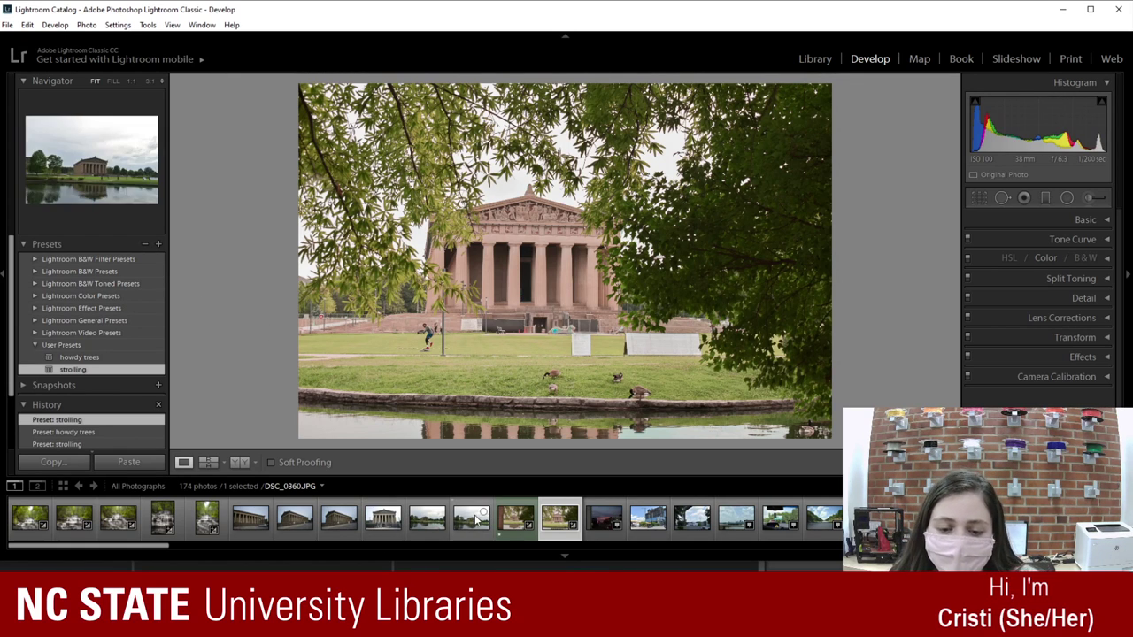
# Step: Apply the strolling preset to DSC_0355.JPG and DSC_0341.JPG, and compare DSC_0341.JPG before and after
pyautogui.click(395, 525)
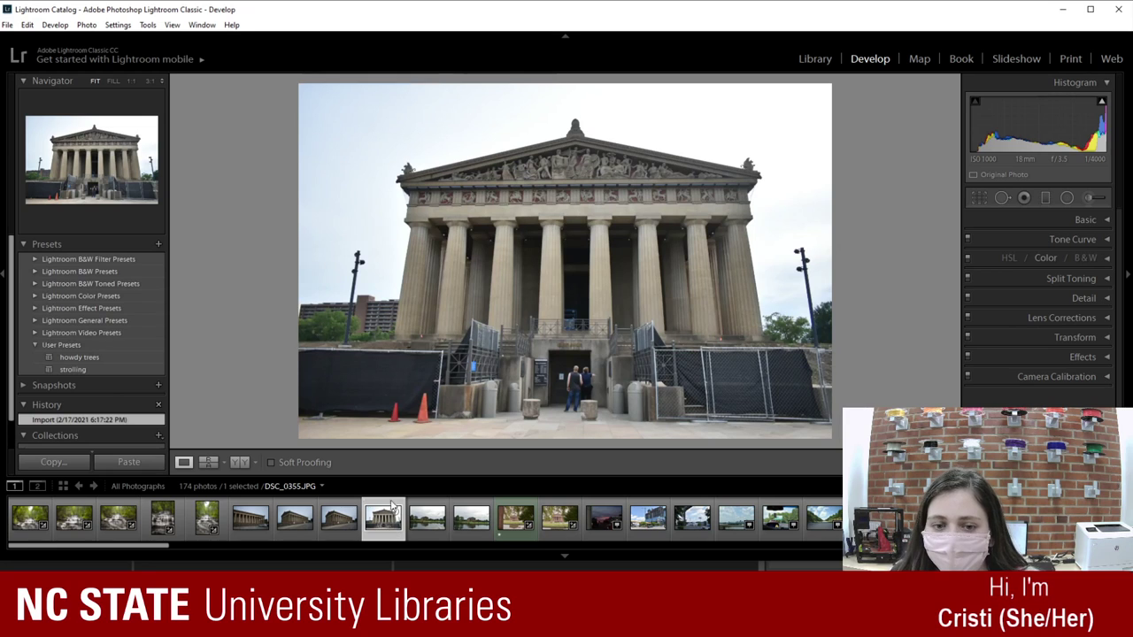
pyautogui.click(115, 370)
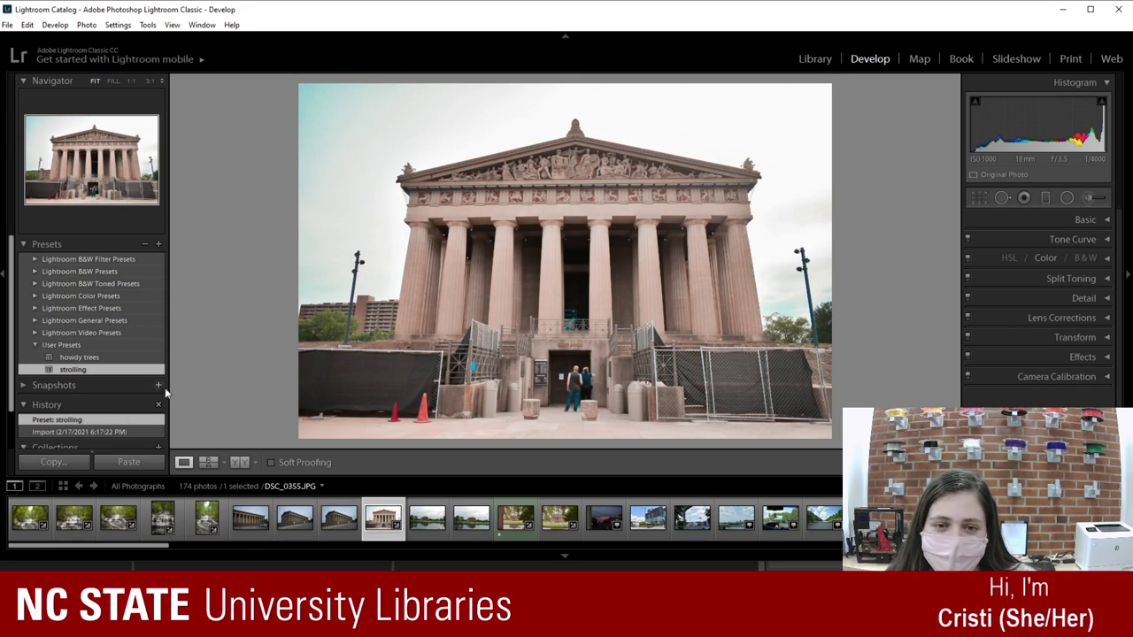
pyautogui.click(338, 522)
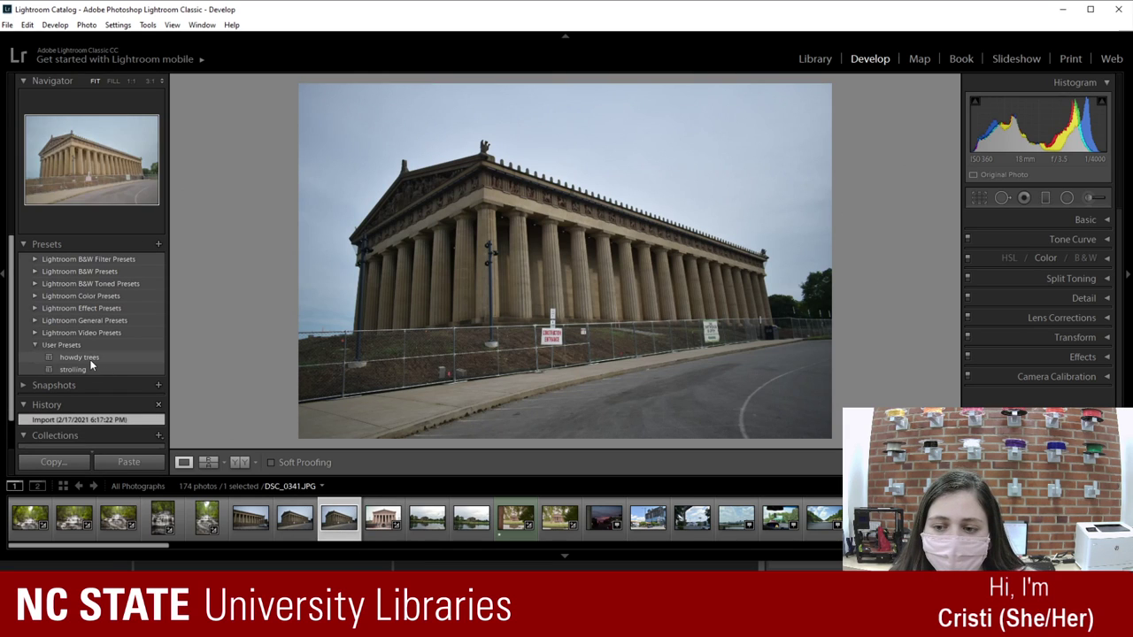
pyautogui.click(85, 370)
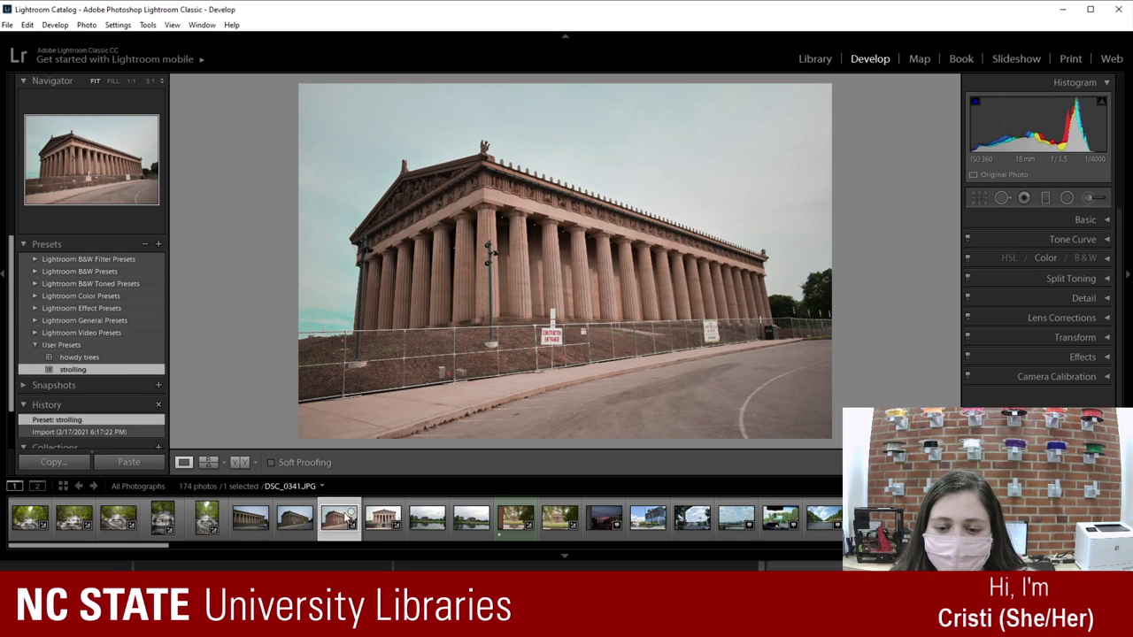
pyautogui.click(234, 463)
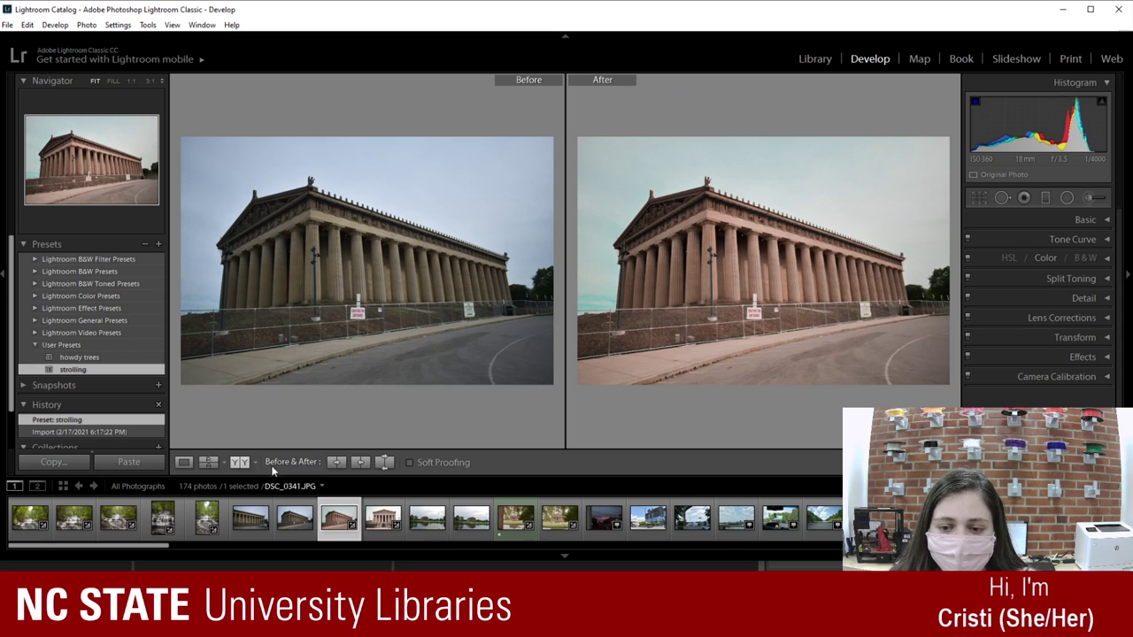
pyautogui.click(186, 463)
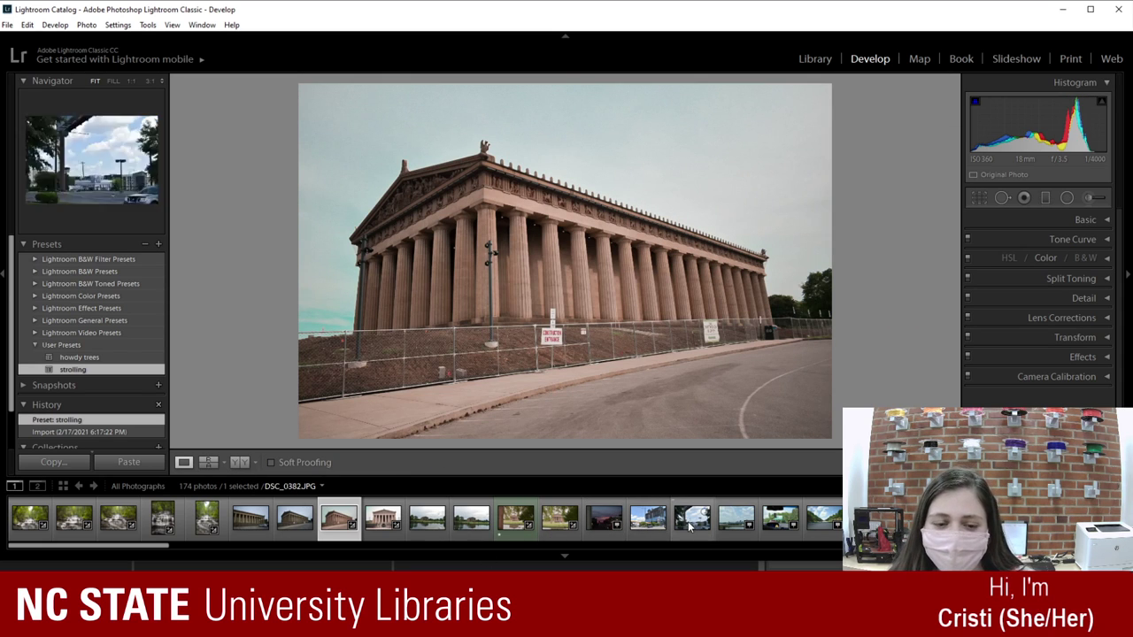
# Step: Examine the gas station sign in DSC_0379.JPG and the White Castle signs in DSC_0382.JPG up close
pyautogui.click(647, 525)
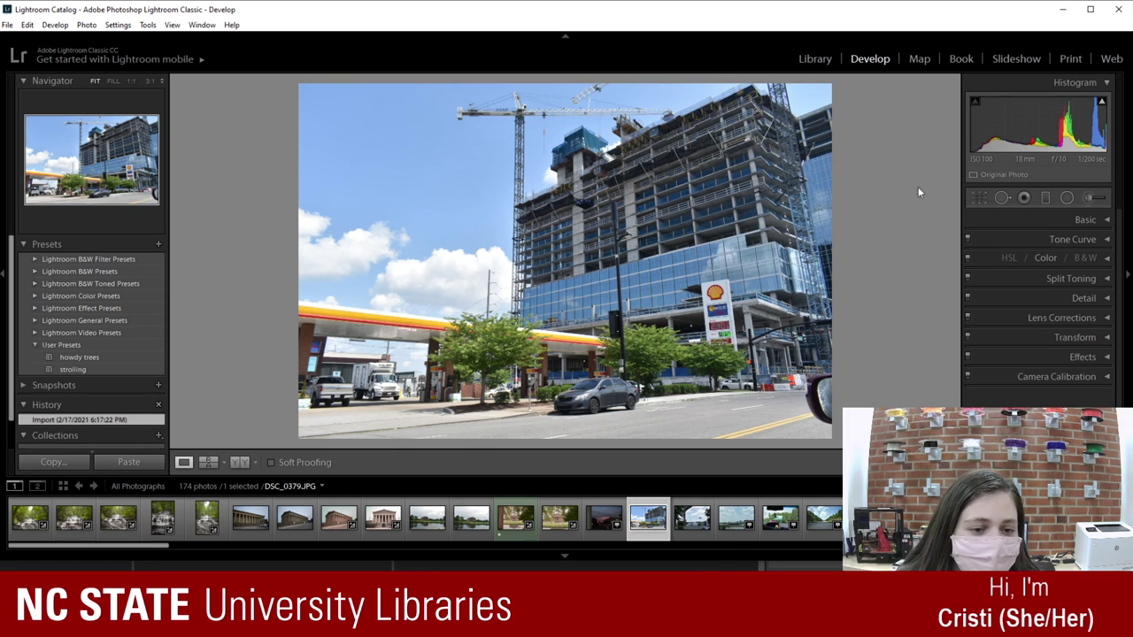
pyautogui.click(719, 332)
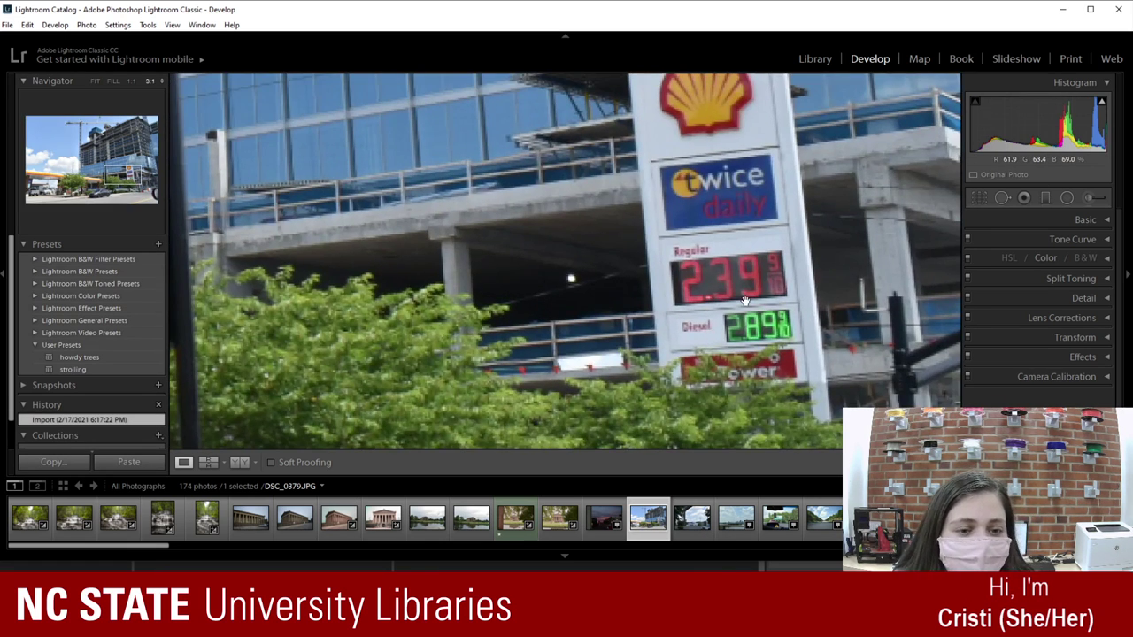
pyautogui.click(695, 328)
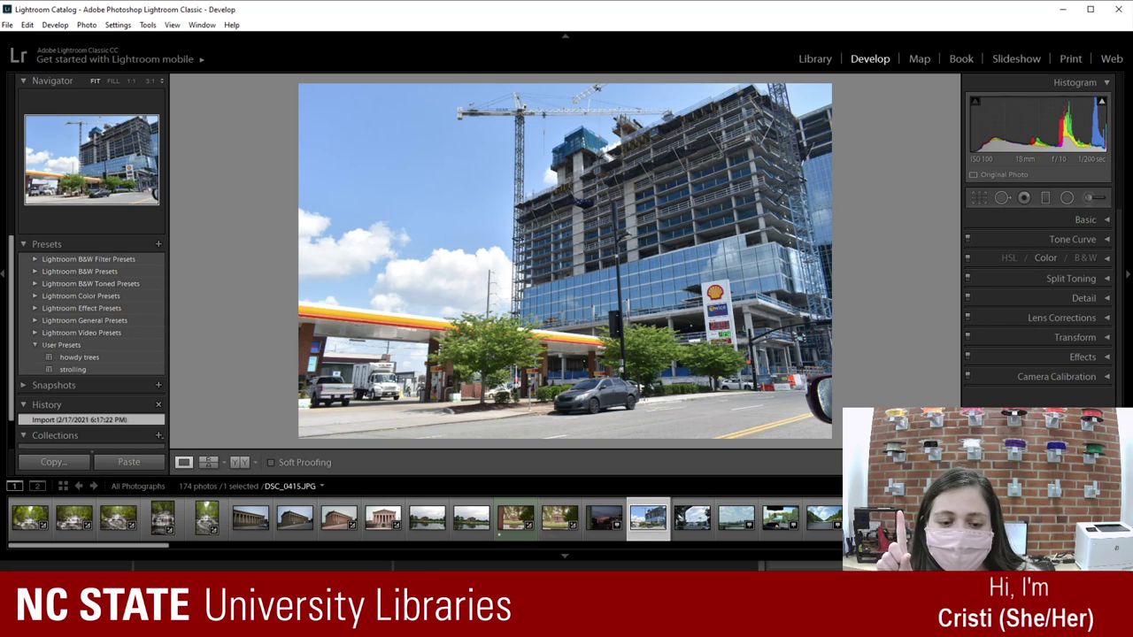
pyautogui.click(692, 532)
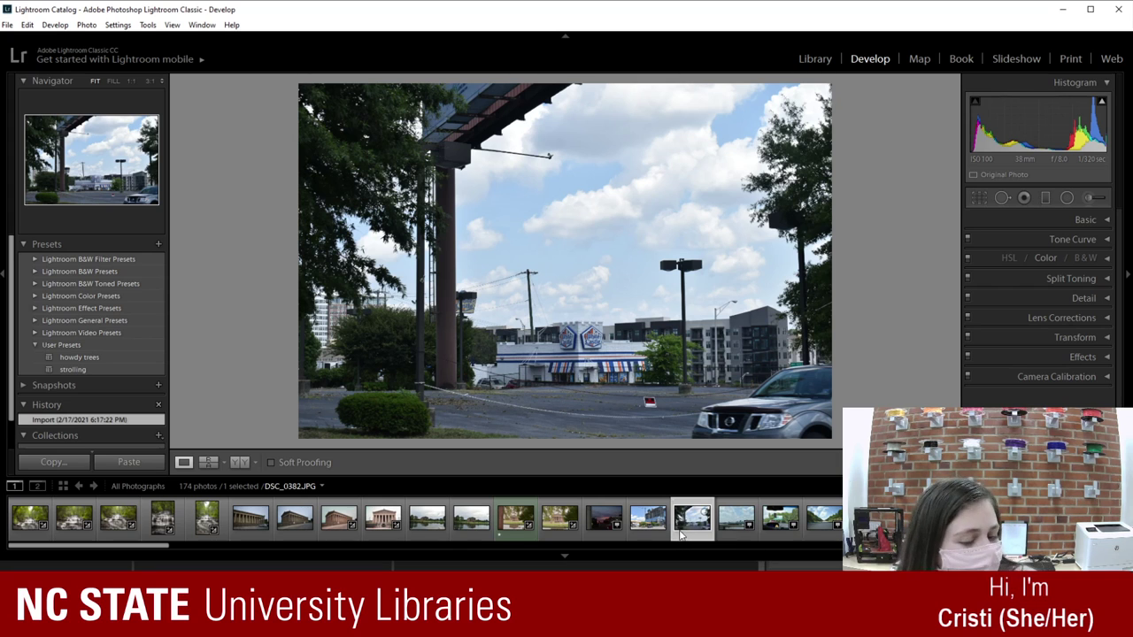
pyautogui.click(591, 385)
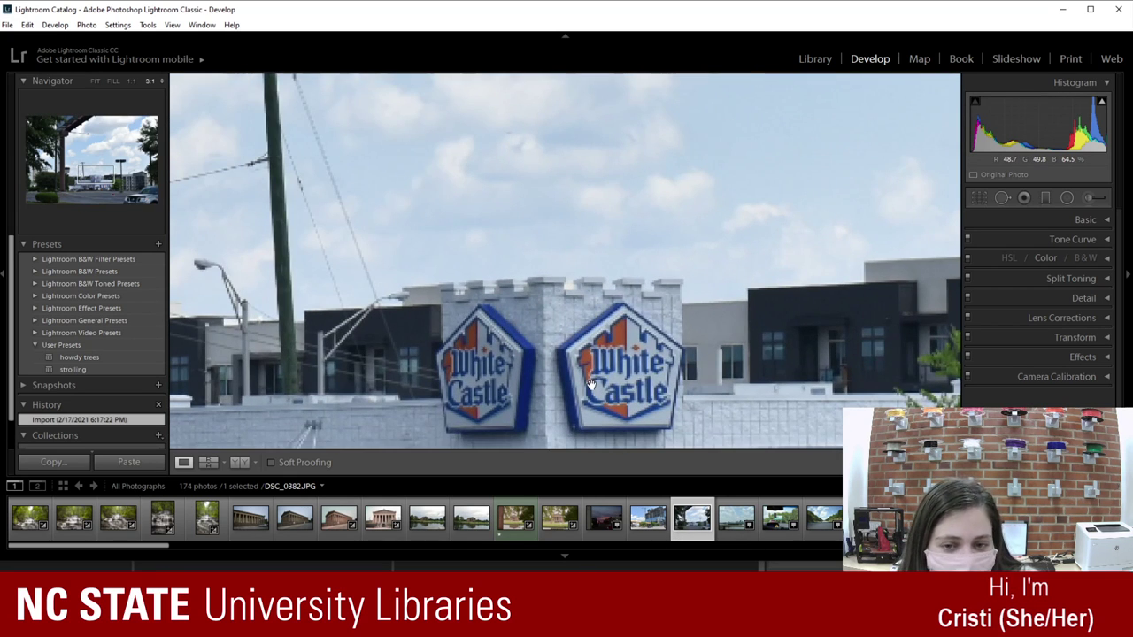
pyautogui.click(592, 385)
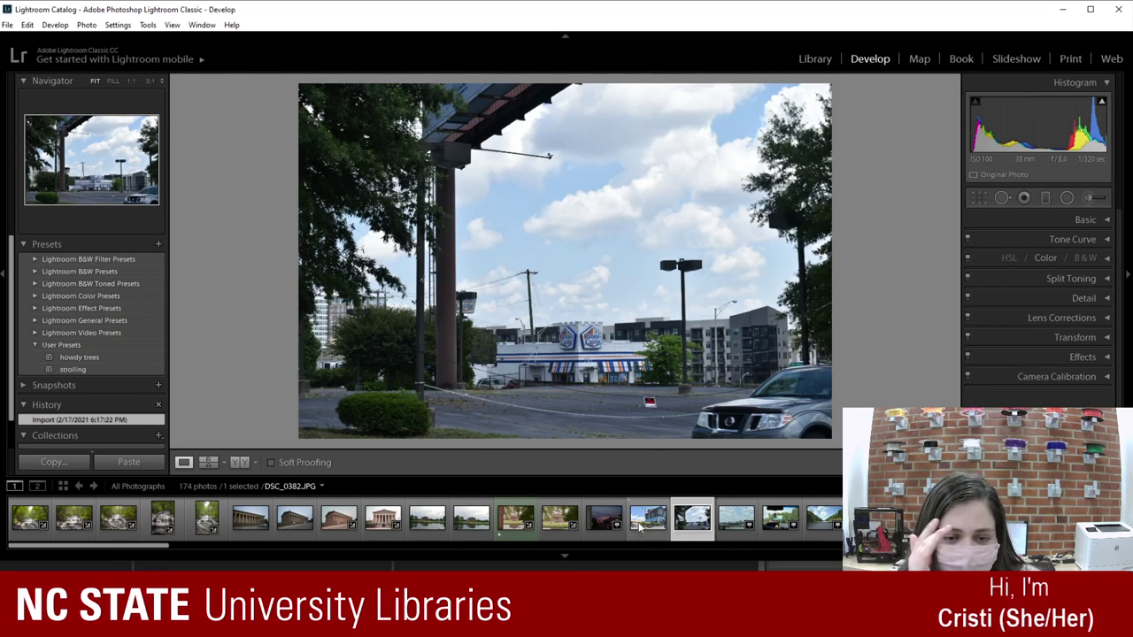
# Step: Revisit DSC_0379.JPG, and inspect the skyline and the tall netting in DSC_0385.JPG at close range
pyautogui.click(639, 530)
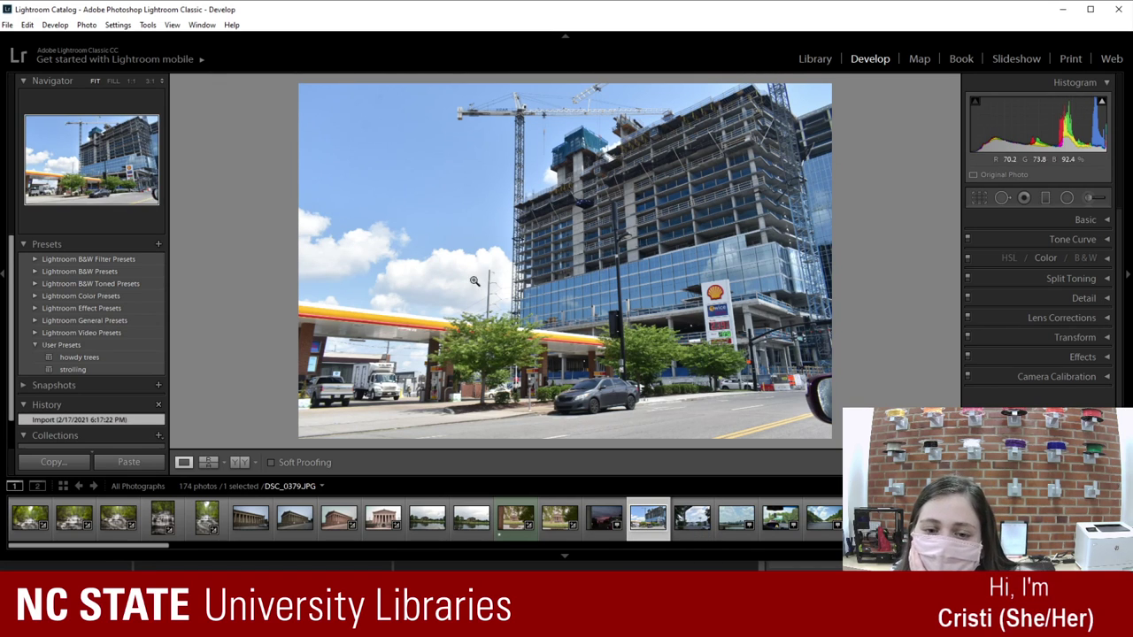
pyautogui.click(693, 521)
pyautogui.click(726, 523)
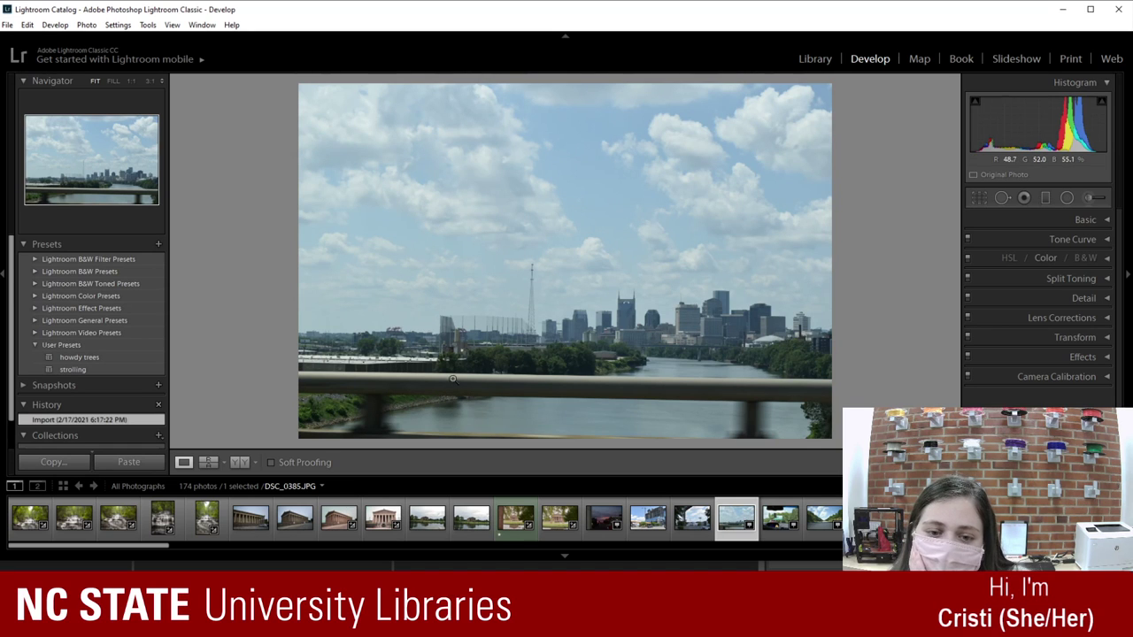
pyautogui.click(617, 307)
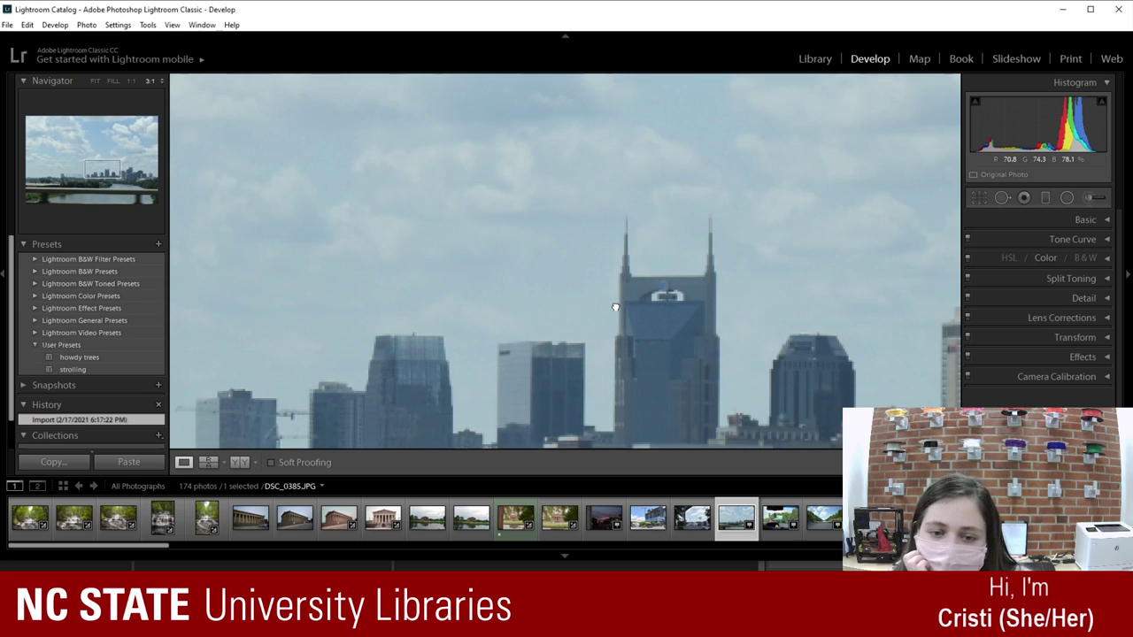
pyautogui.click(617, 307)
pyautogui.click(473, 336)
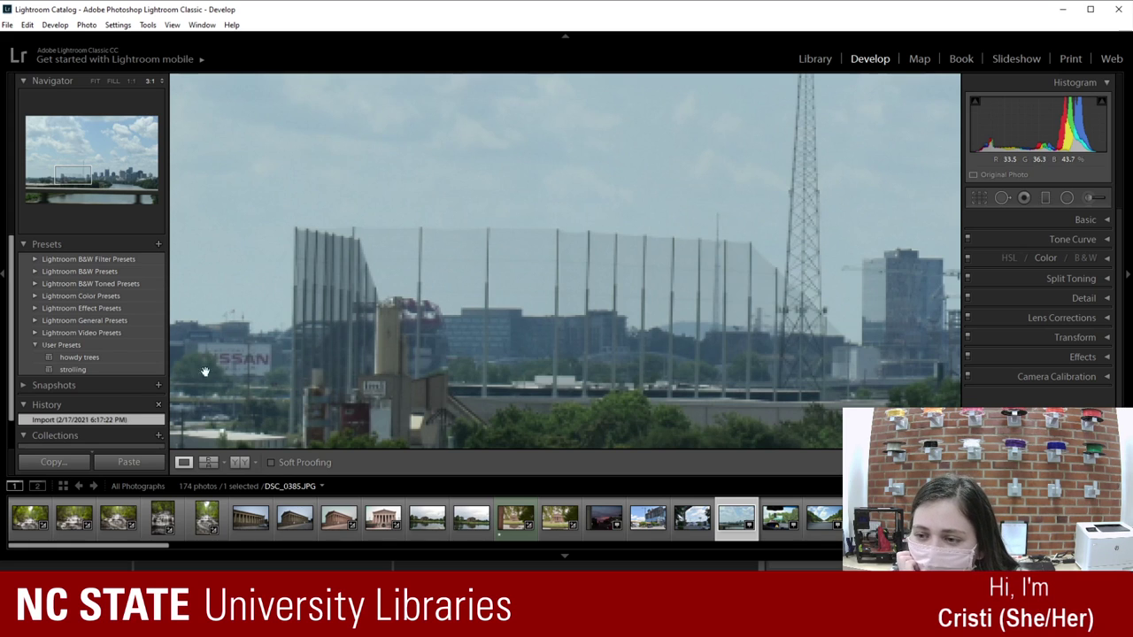
# Step: View the Illinois welcome sign photo DSC_0391.JPG fitted to the window with the Navigator collapsed, glancing at the highway photo after it
pyautogui.click(770, 529)
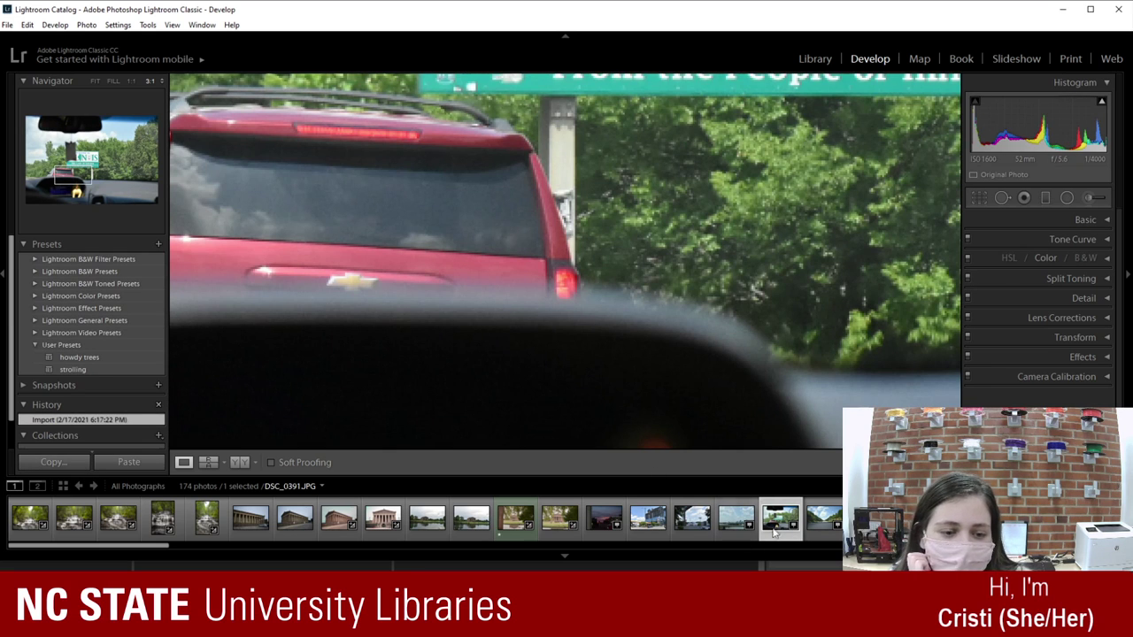
pyautogui.click(87, 81)
pyautogui.click(94, 79)
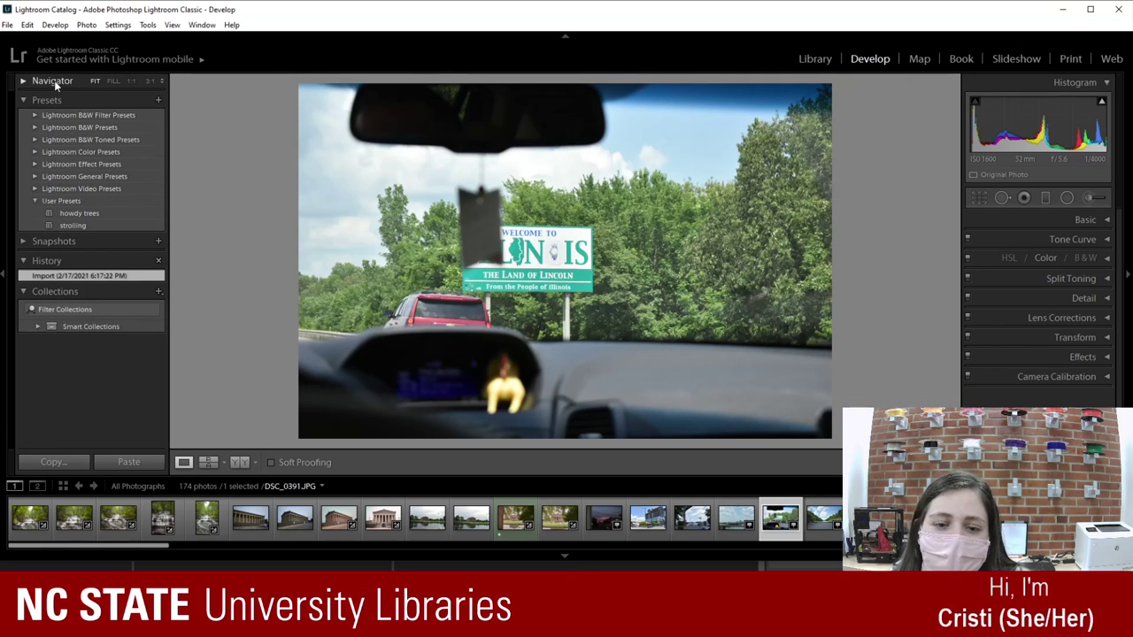
pyautogui.click(828, 529)
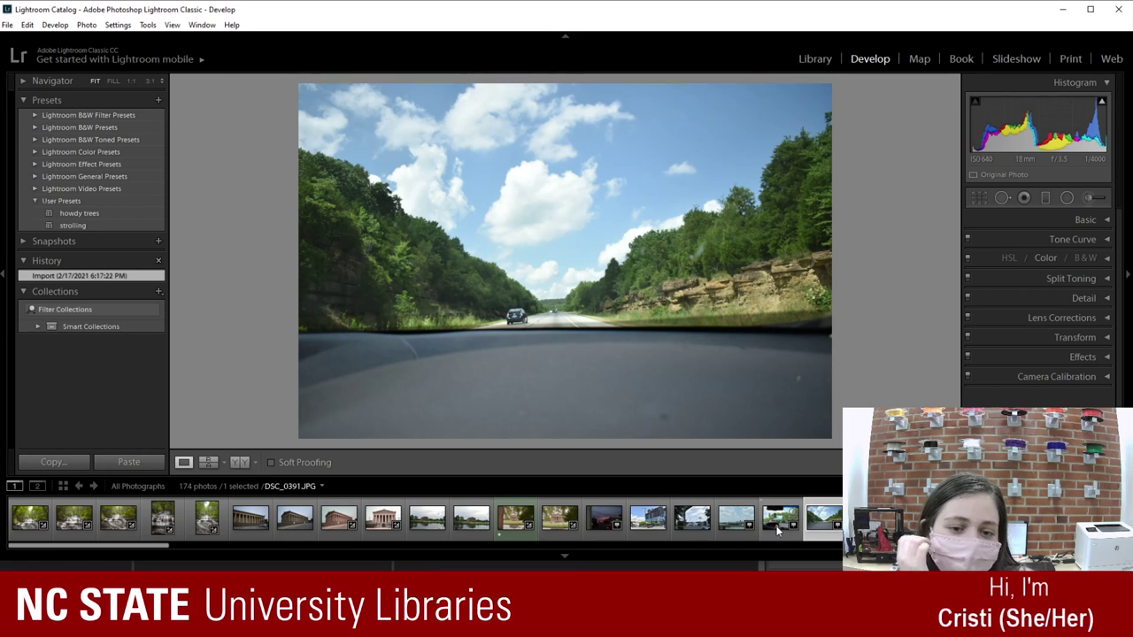
pyautogui.click(778, 528)
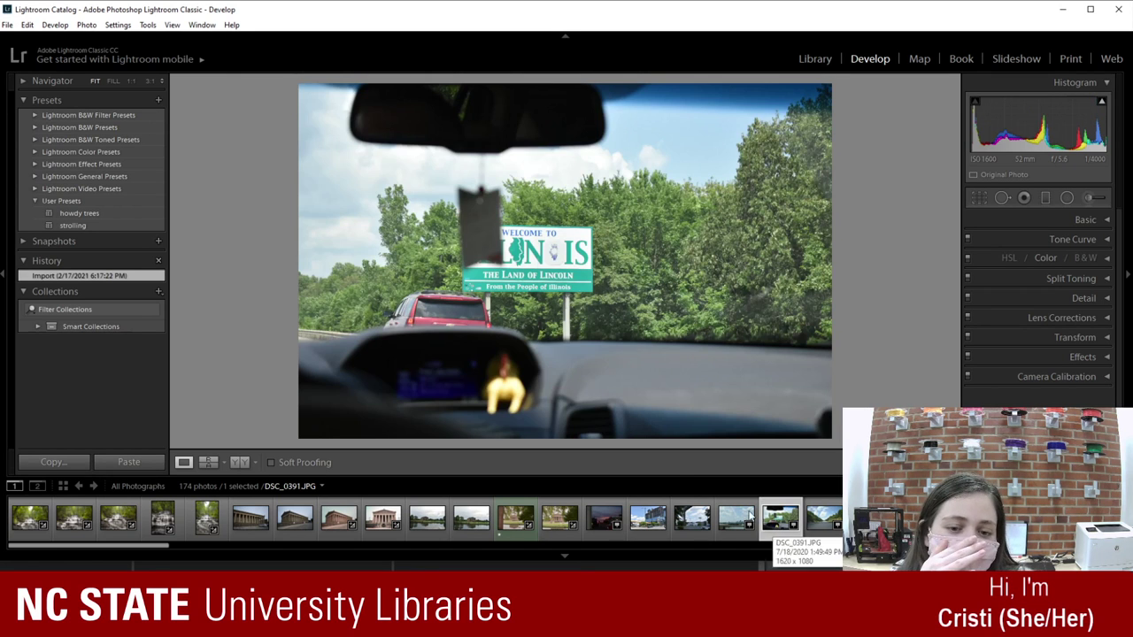
pyautogui.click(493, 383)
pyautogui.click(497, 376)
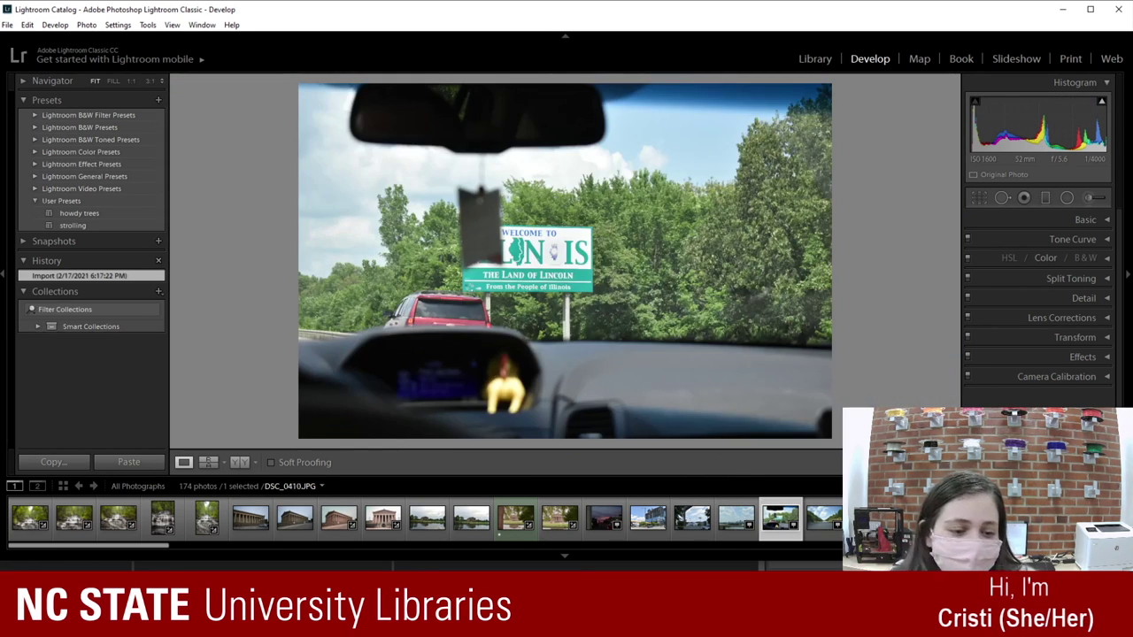
# Step: Browse the forest trail and rock formation photos from DSC_0410.JPG onward for a photo to work on
pyautogui.click(516, 521)
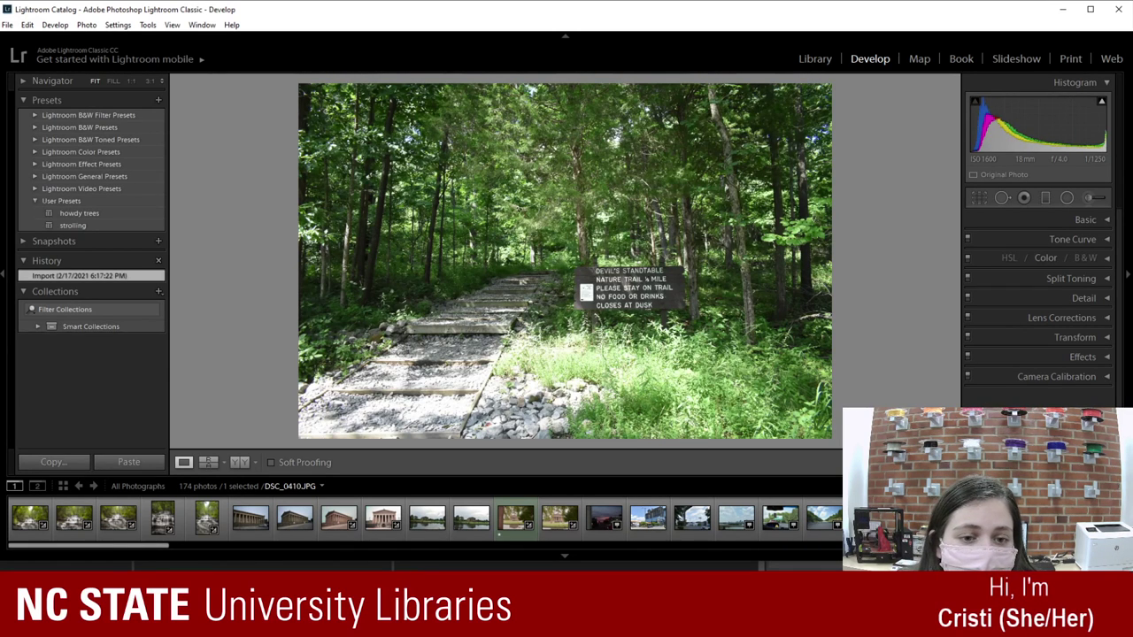
pyautogui.scroll(-3, 425, 518)
pyautogui.click(609, 518)
pyautogui.click(565, 518)
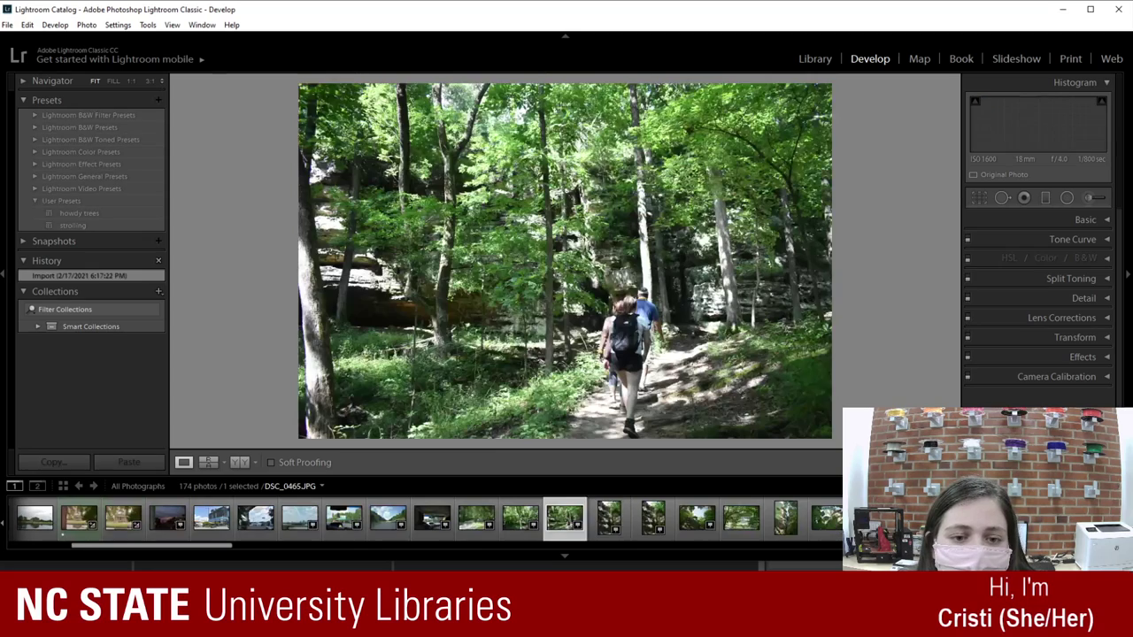
pyautogui.press('Right')
pyautogui.press('Right')
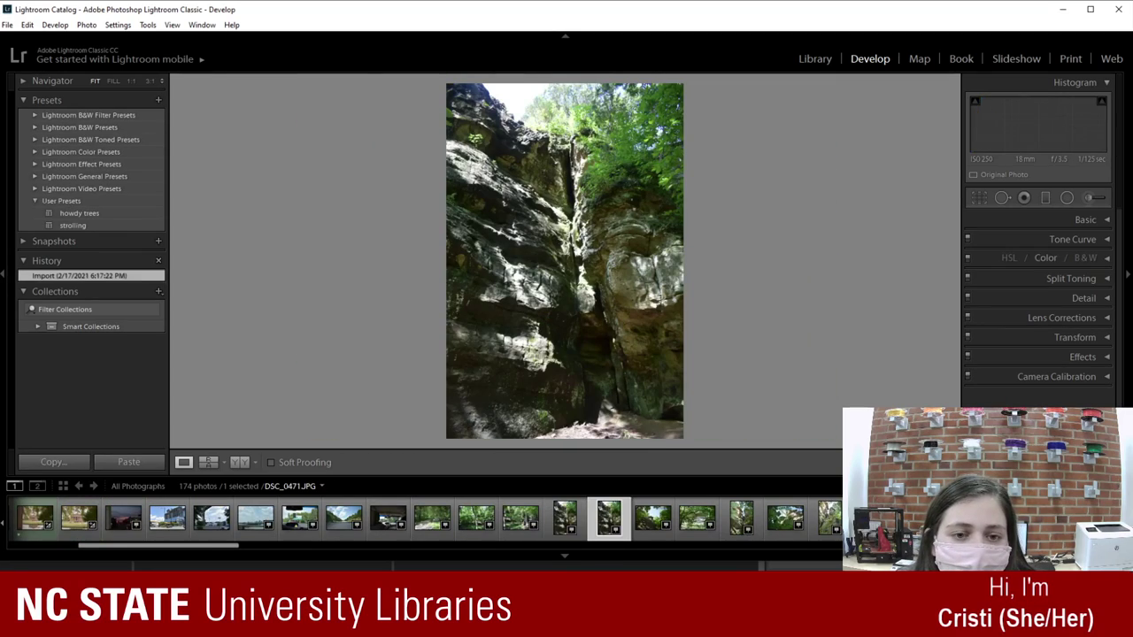
pyautogui.press('Right')
pyautogui.press('Right')
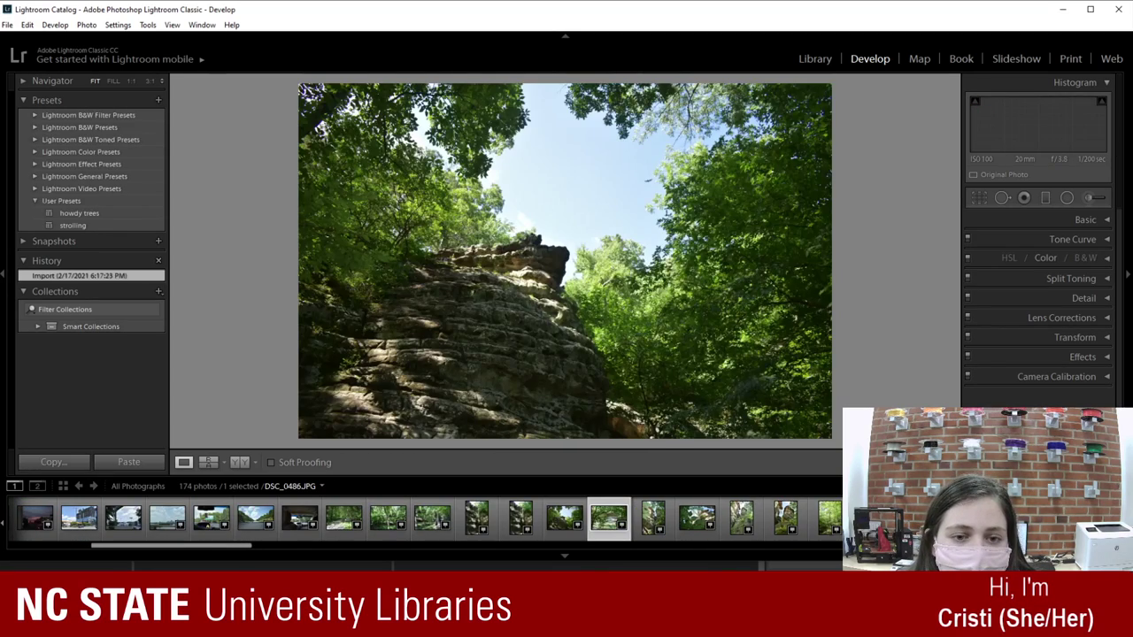
pyautogui.press('Right')
pyautogui.press('Right')
pyautogui.press('Right')
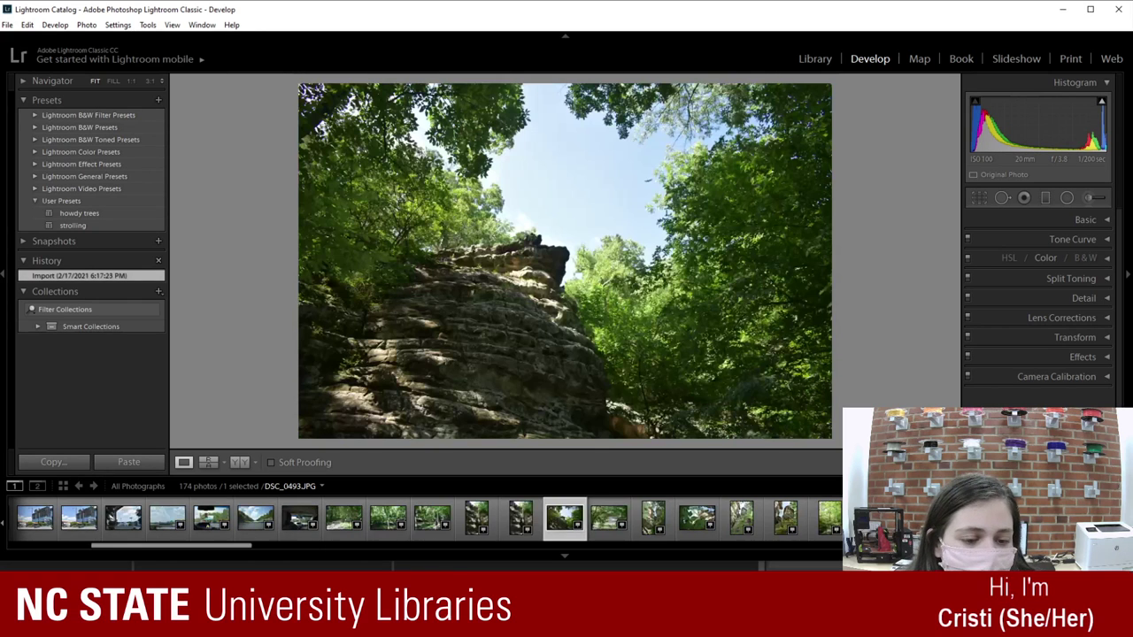
# Step: Browse the rock formation photos from the layered rock face under the trees to the portrait shot of the tall rock tower
pyautogui.press('Left')
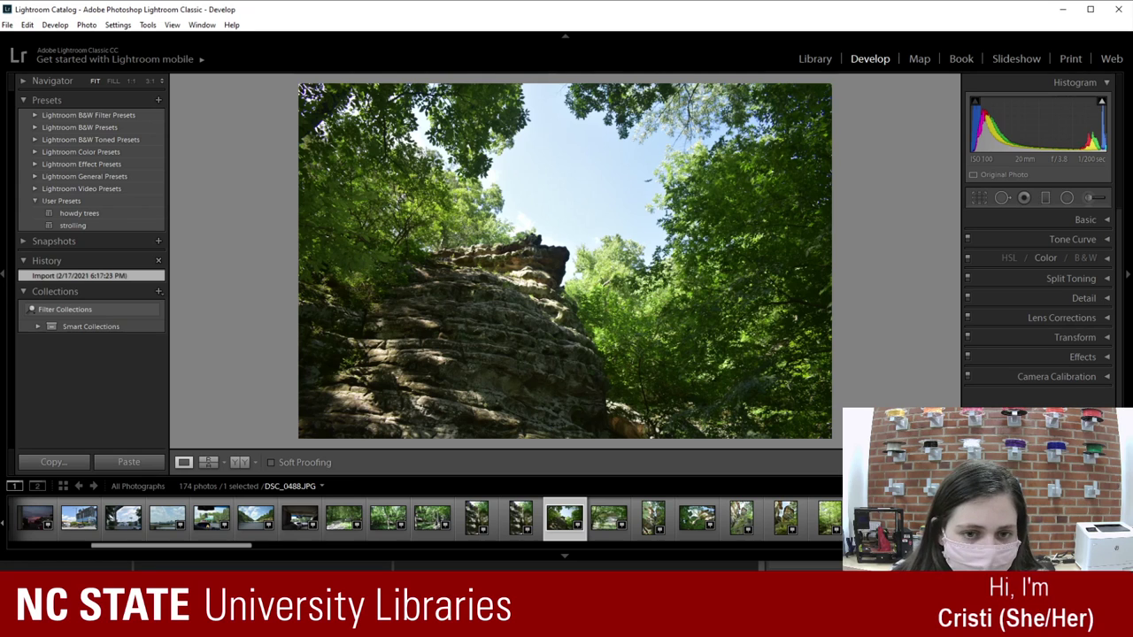
pyautogui.press('Right')
pyautogui.press('Right')
pyautogui.press('Right')
pyautogui.press('Right')
pyautogui.press('Right')
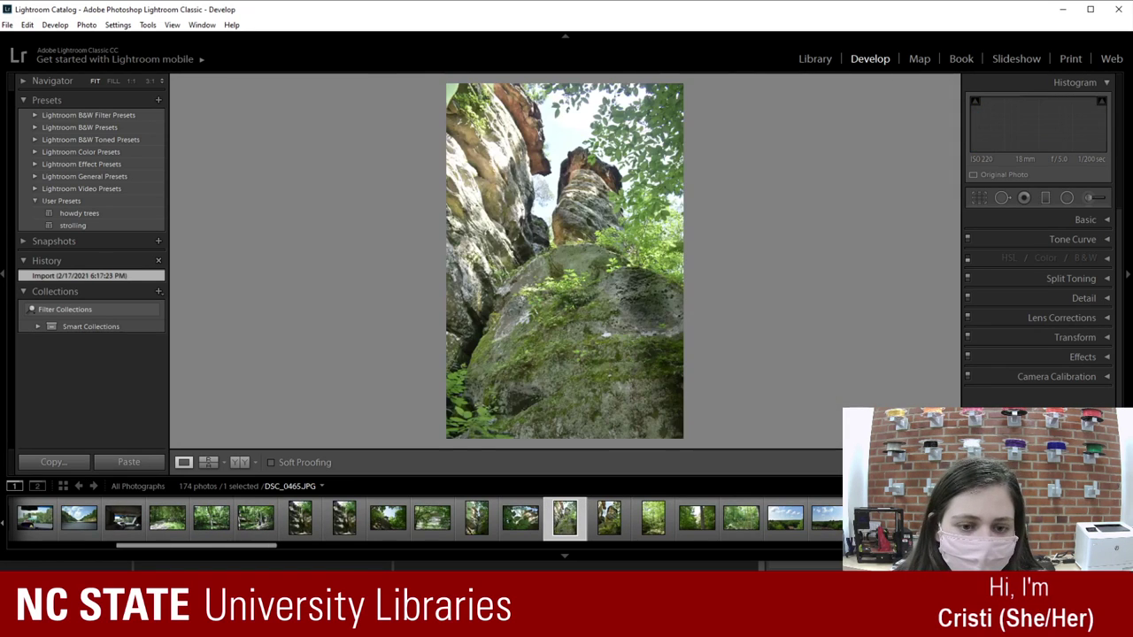
pyautogui.press('Right')
pyautogui.press('Right')
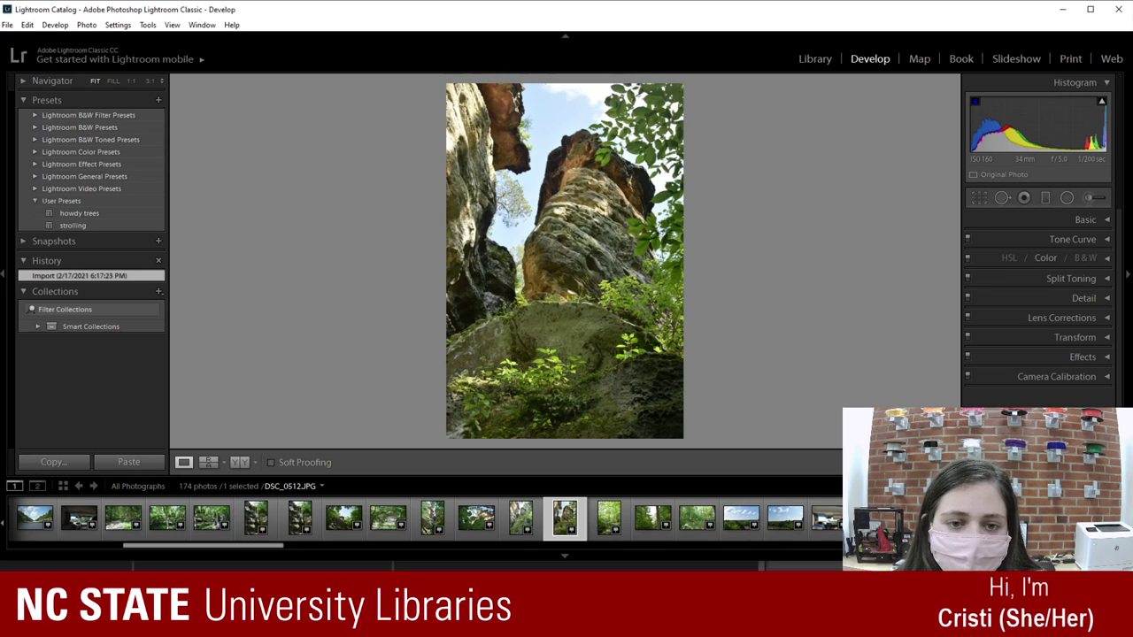
# Step: Look through the forest photos after the rock tower, and return to the portrait shot of the tower
pyautogui.press('Right')
pyautogui.press('Right')
pyautogui.press('Right')
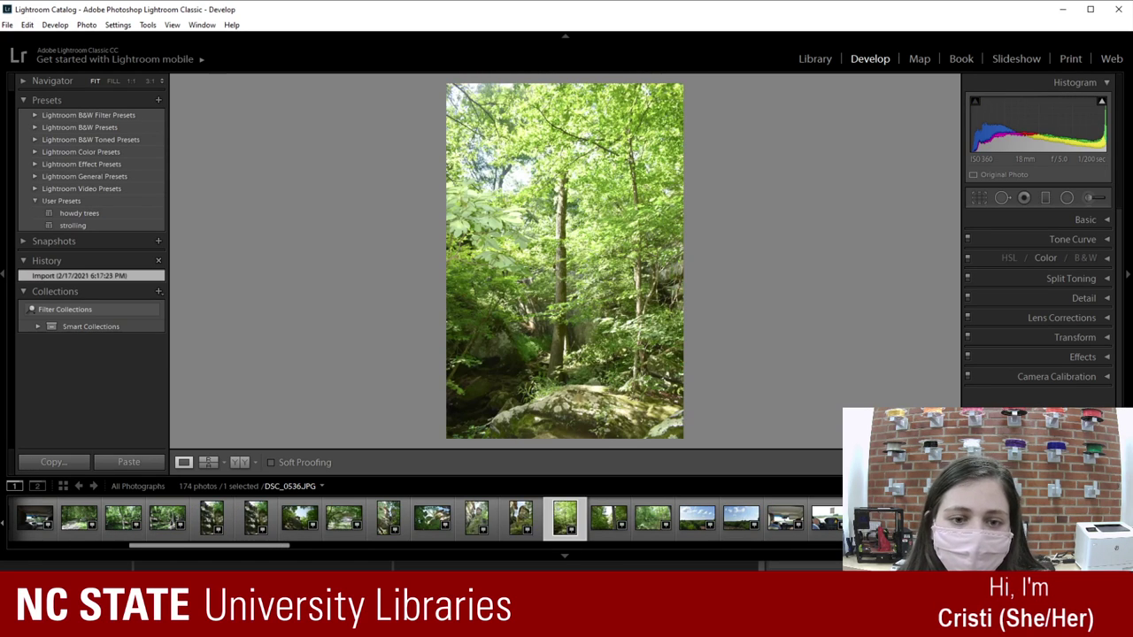
pyautogui.press('Left')
pyautogui.press('Left')
pyautogui.press('Left')
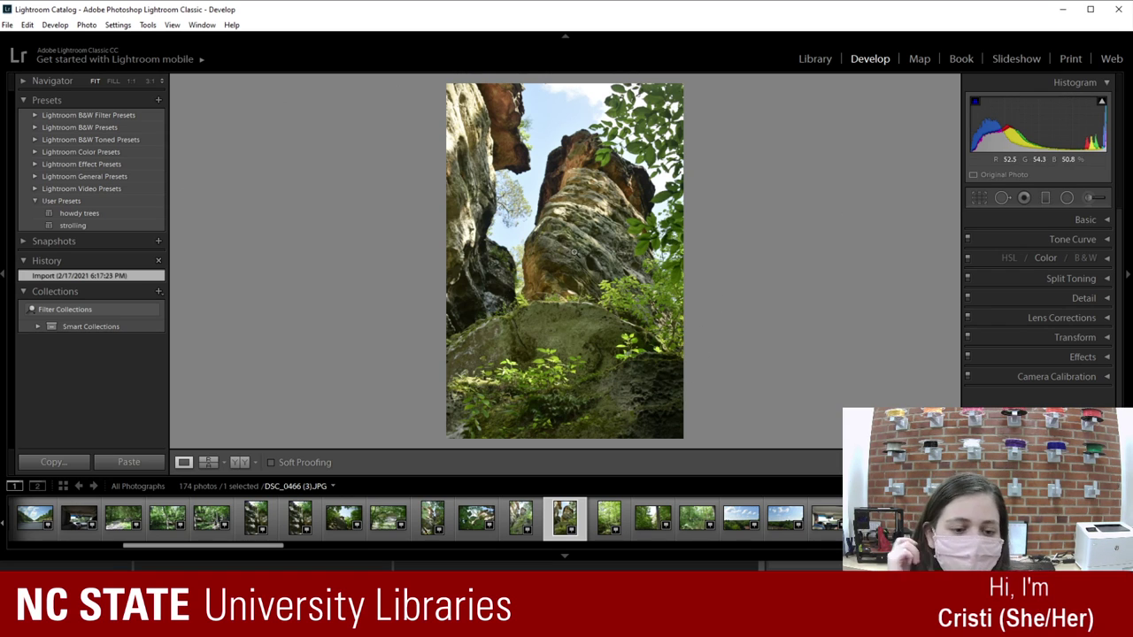
# Step: View the car interior photos, the wide shot from the back seat and the dashboard close-up with the rubber chicken, ending on the close-up
pyautogui.click(830, 521)
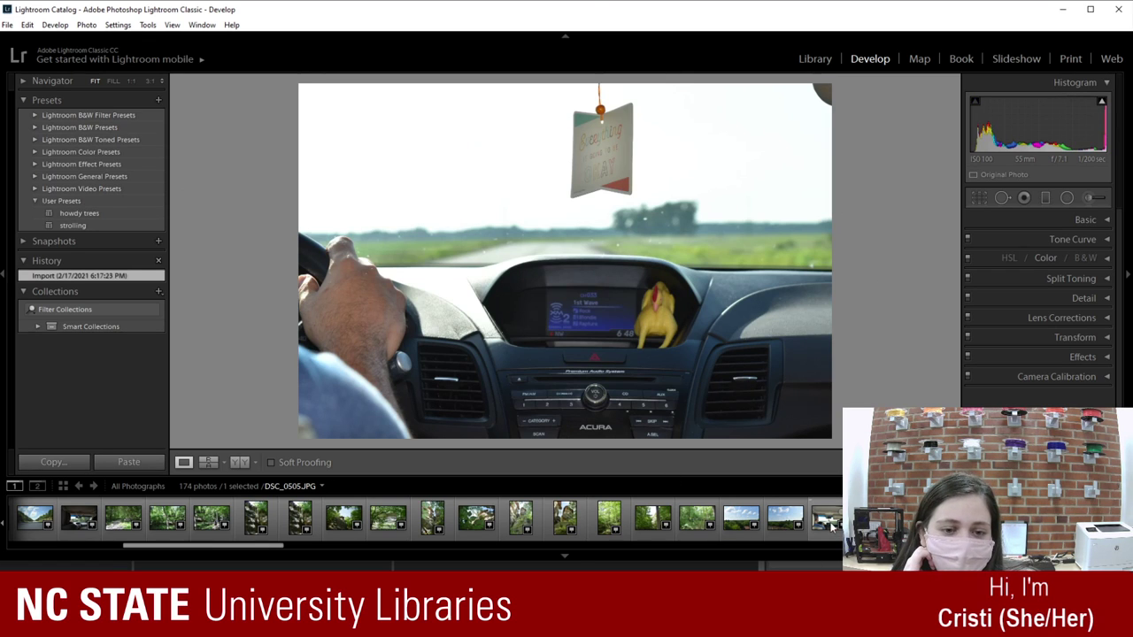
pyautogui.click(828, 522)
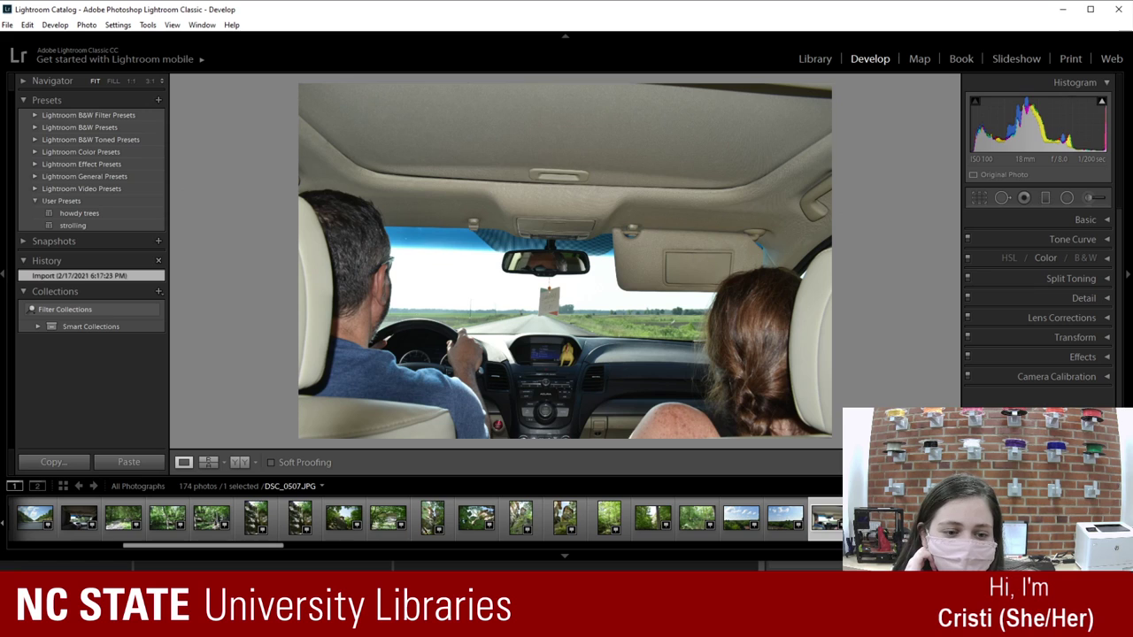
pyautogui.click(829, 520)
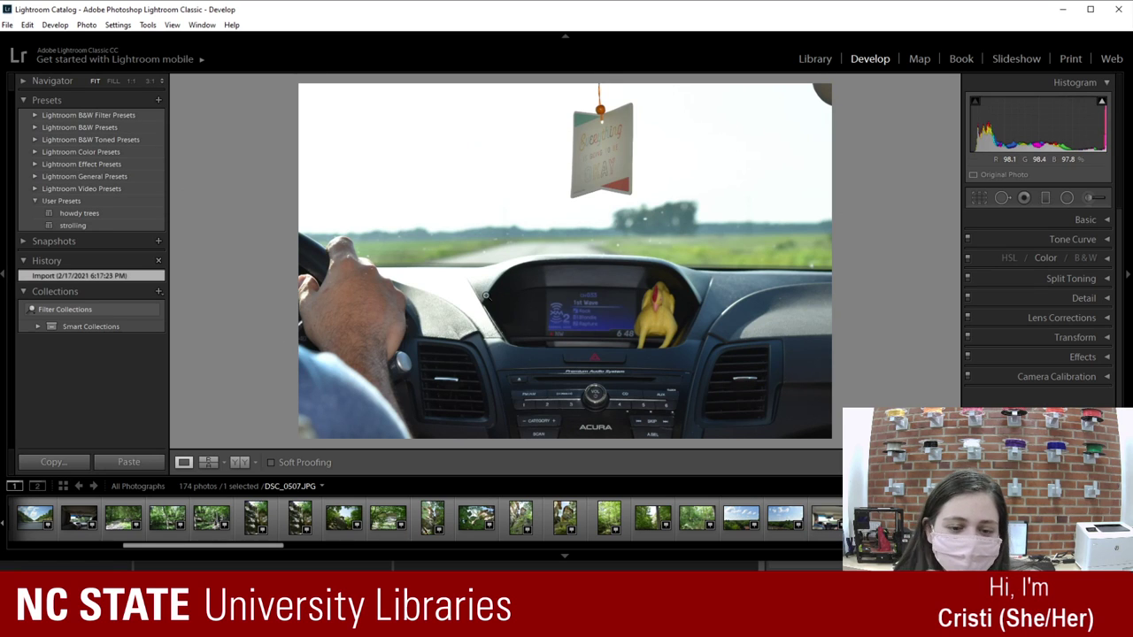
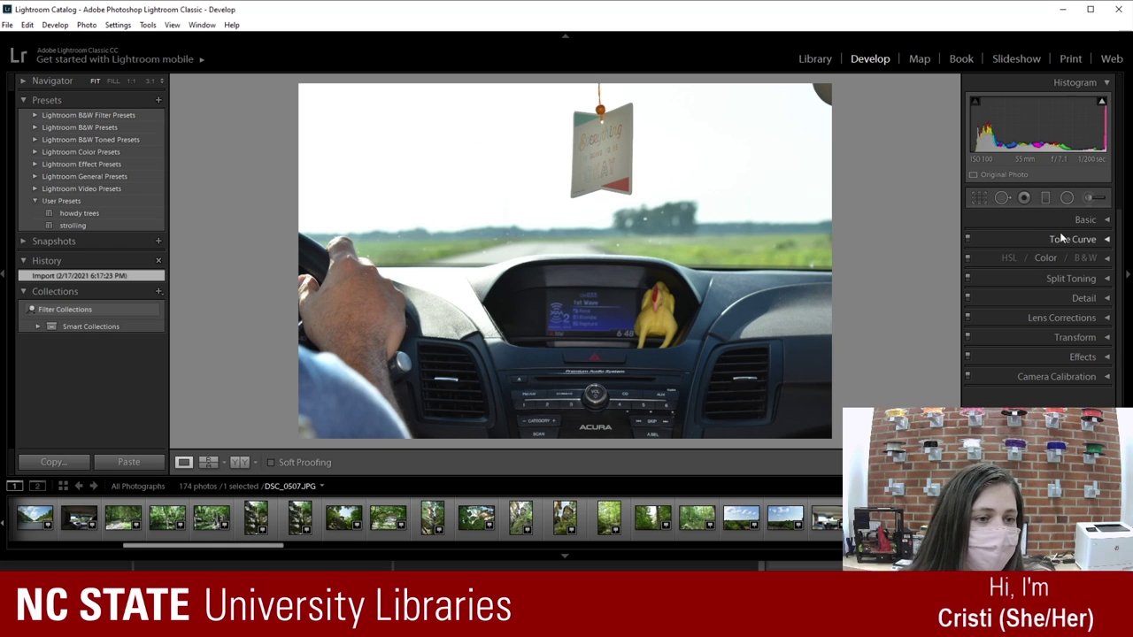
# Step: Warm the photo's white balance by setting the temperature to +25 in the Basic adjustments
pyautogui.click(1103, 220)
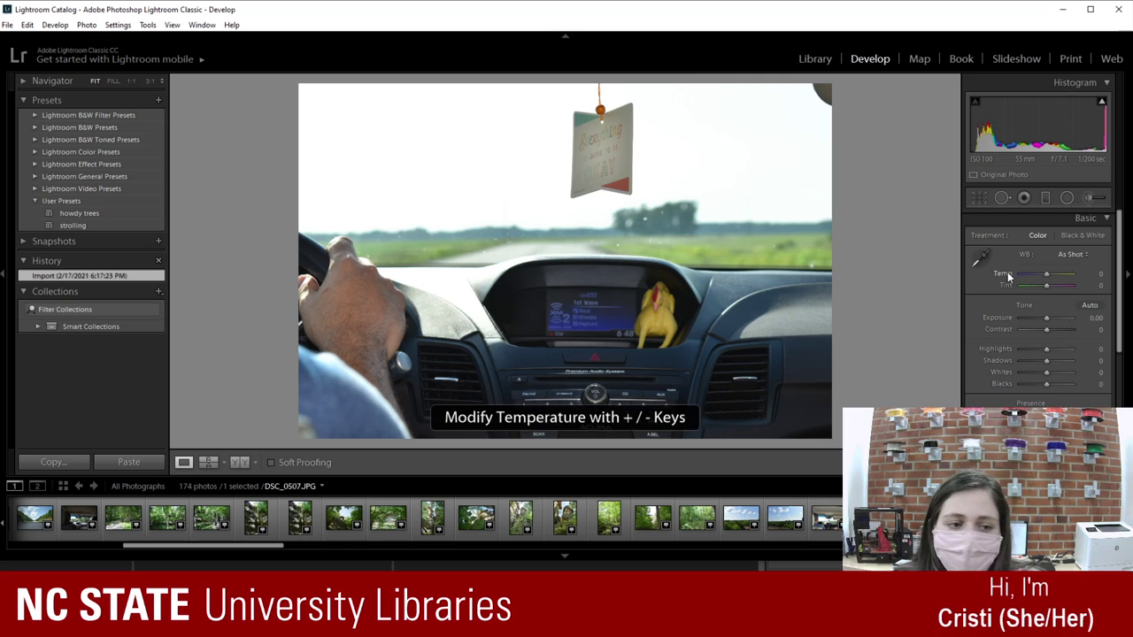
pyautogui.press('+')
pyautogui.press('+')
pyautogui.press('+')
pyautogui.press('+')
pyautogui.press('+')
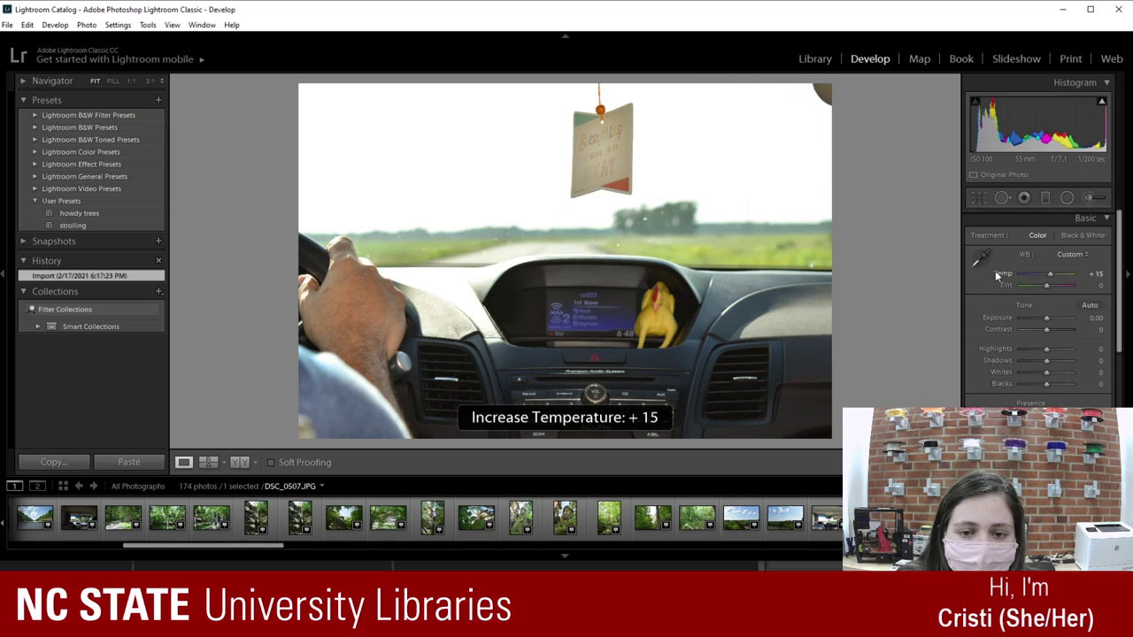
pyautogui.press('-')
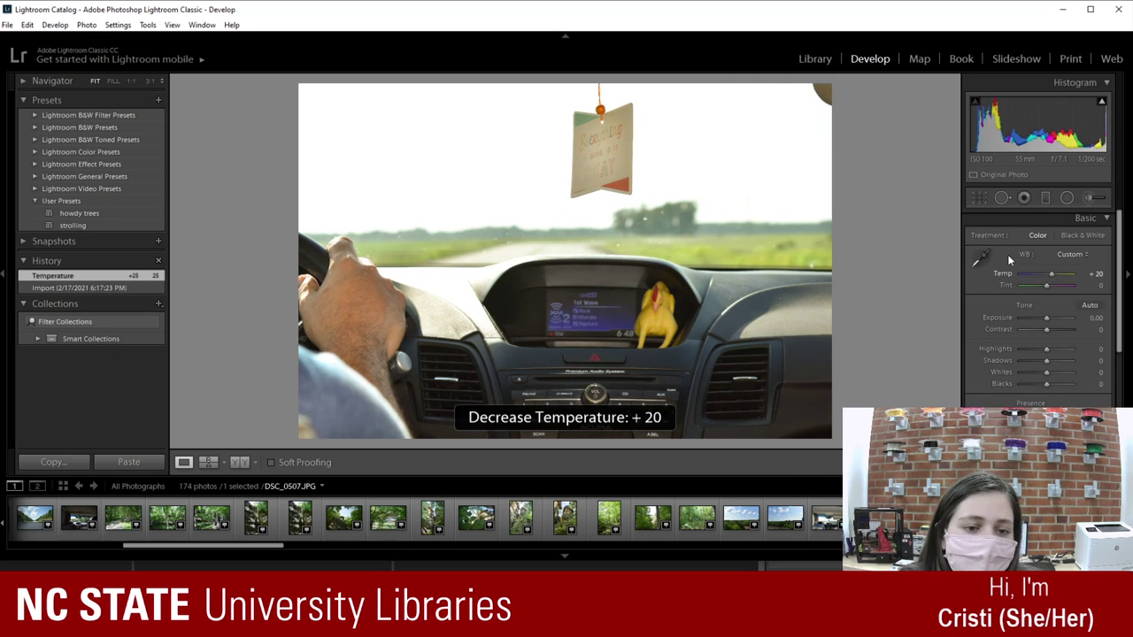
pyautogui.press('+')
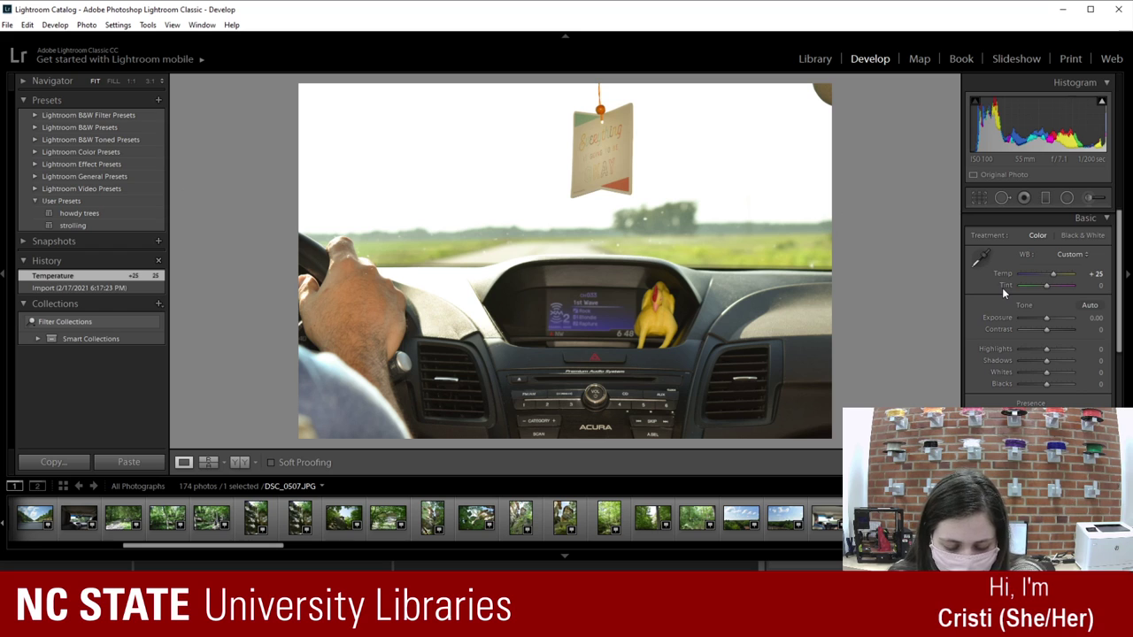
# Step: Set the photo's exposure to +0.42 and its contrast to +7
pyautogui.click(1095, 318)
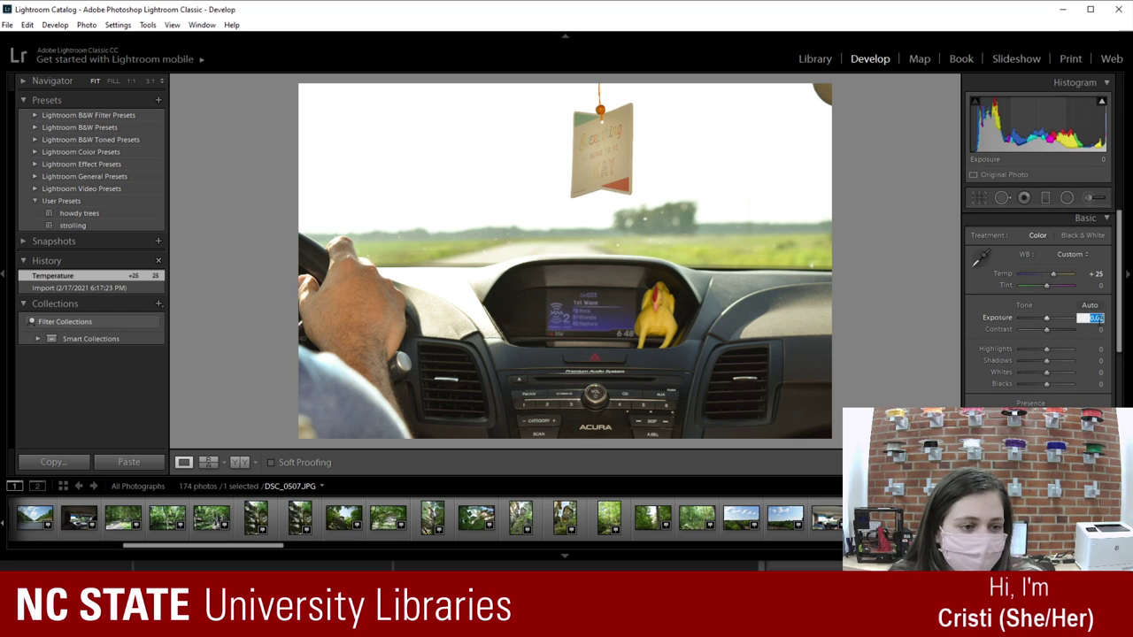
pyautogui.write('5')
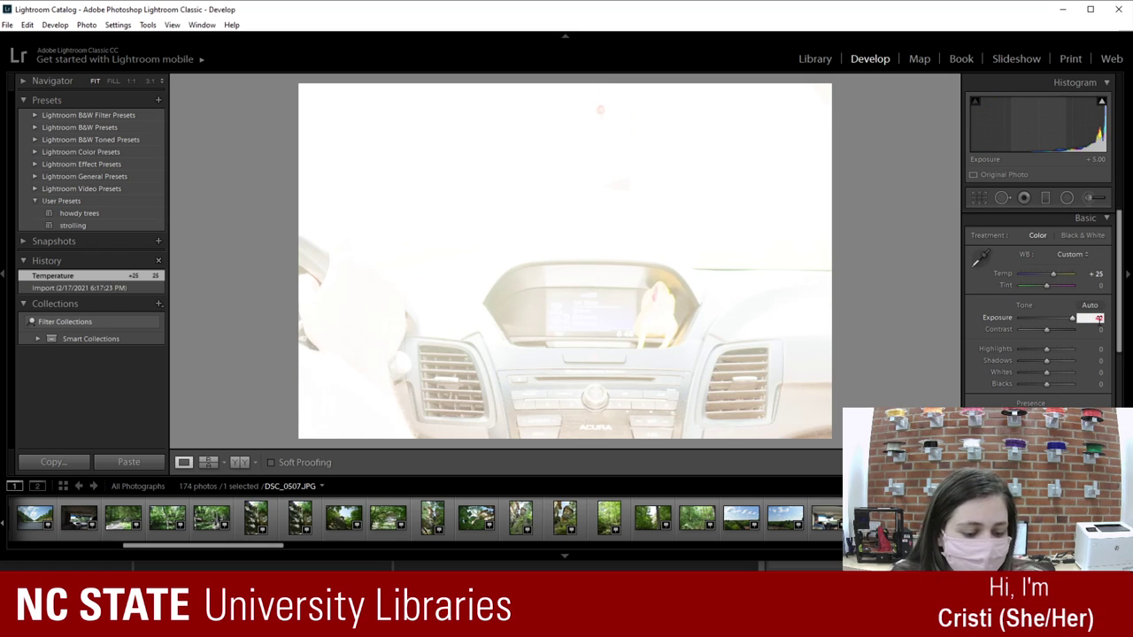
pyautogui.write('4')
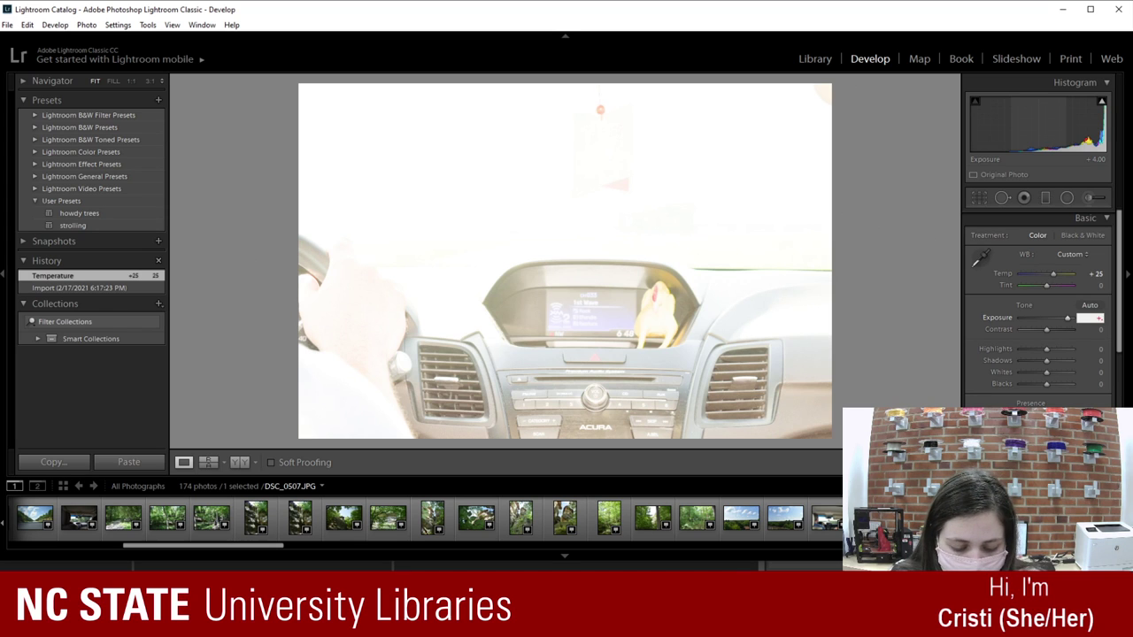
pyautogui.write('.42')
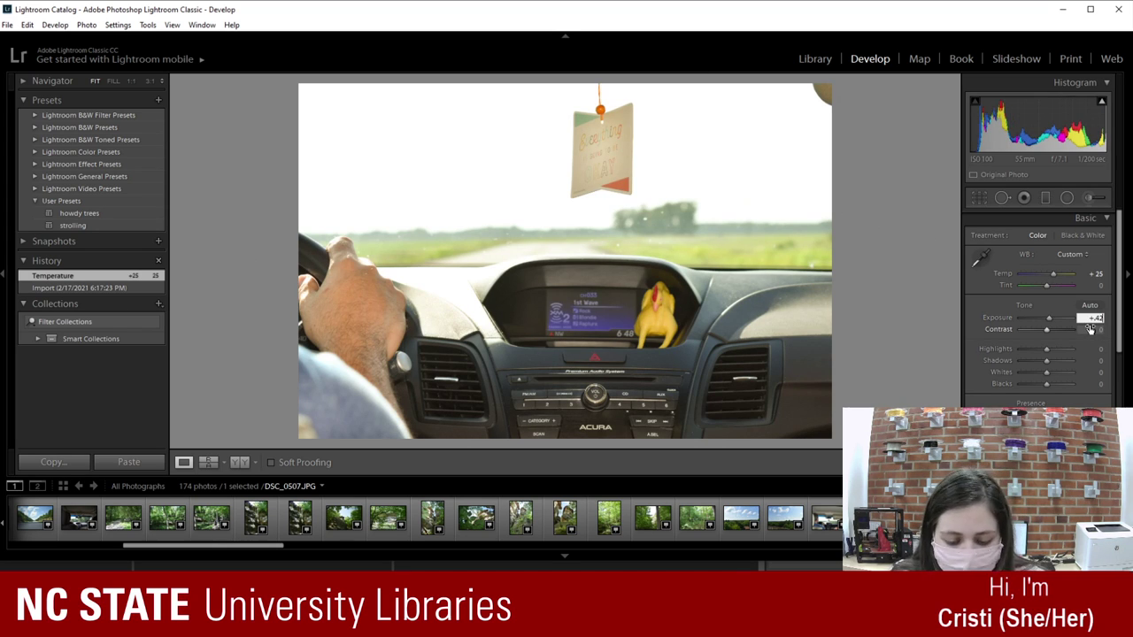
pyautogui.click(1091, 329)
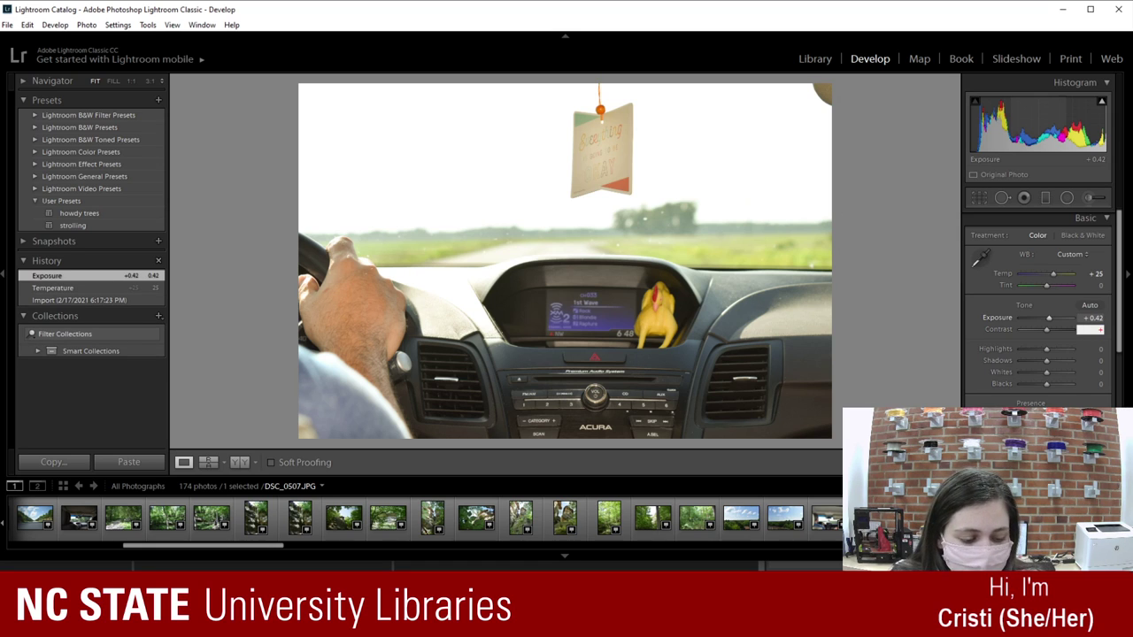
pyautogui.write('+7')
# Step: Set the photo's highlights to -100 and its shadows to -37
pyautogui.click(1090, 349)
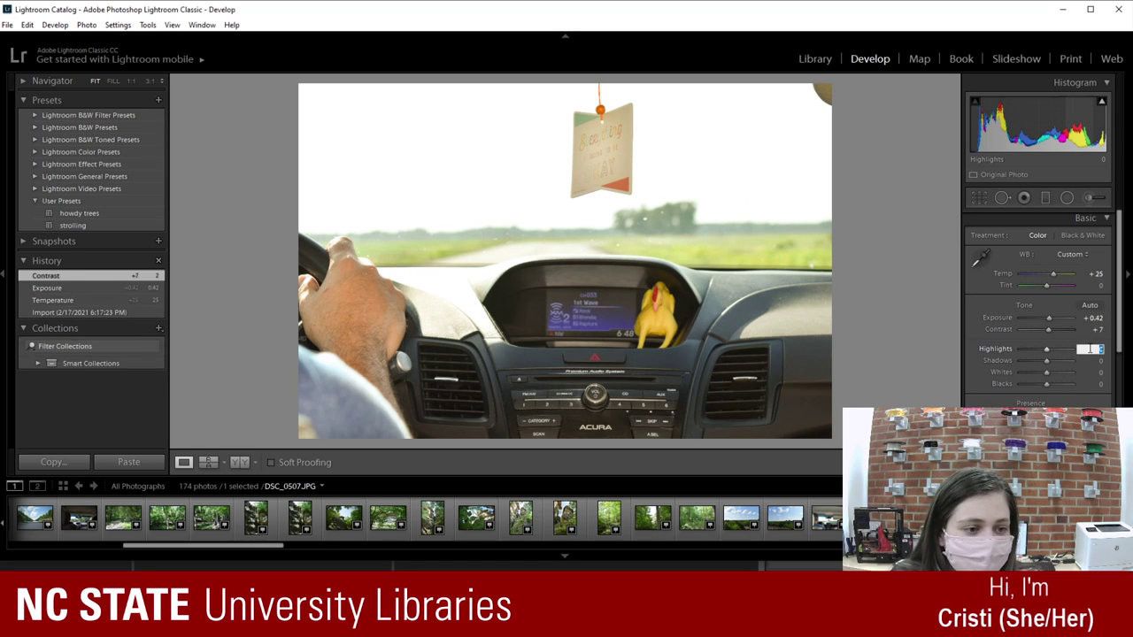
pyautogui.write('-100')
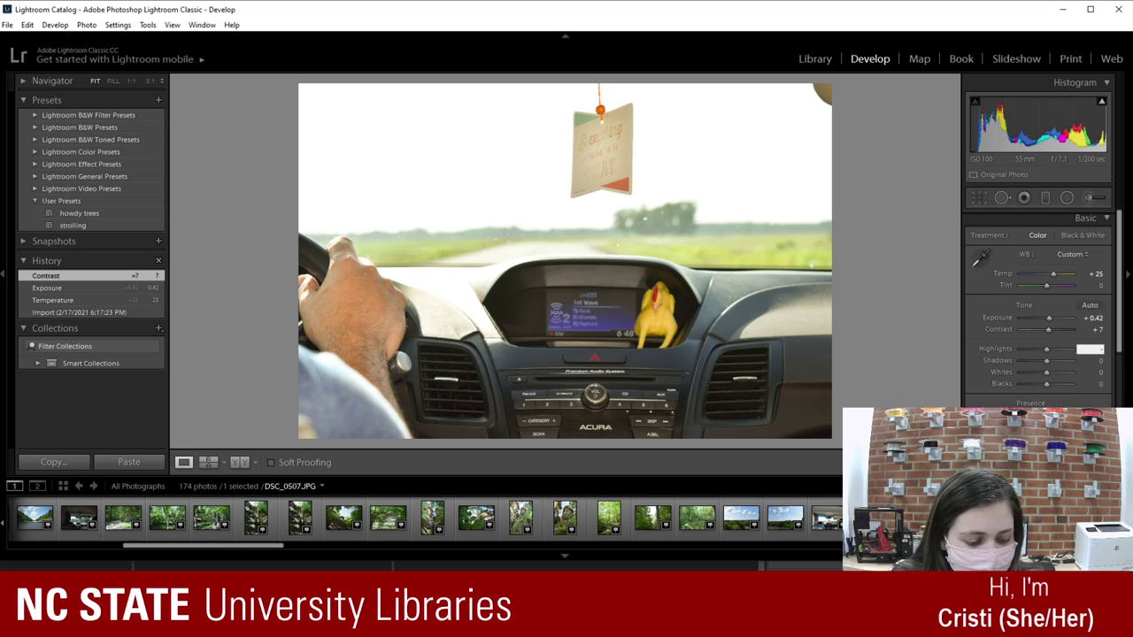
pyautogui.click(1087, 360)
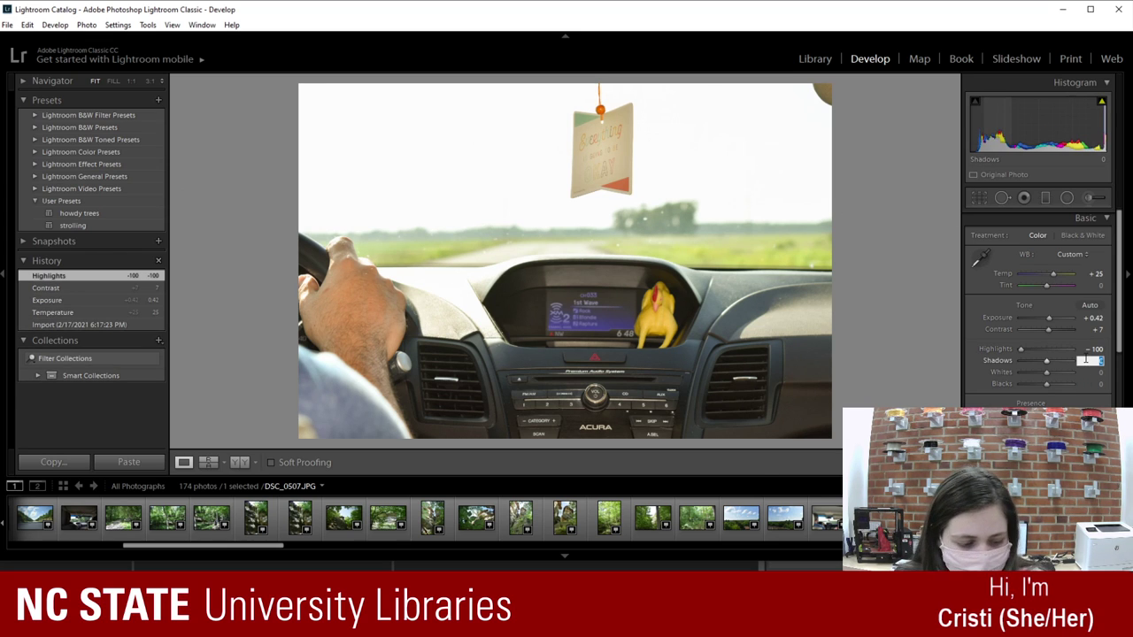
pyautogui.write('-37')
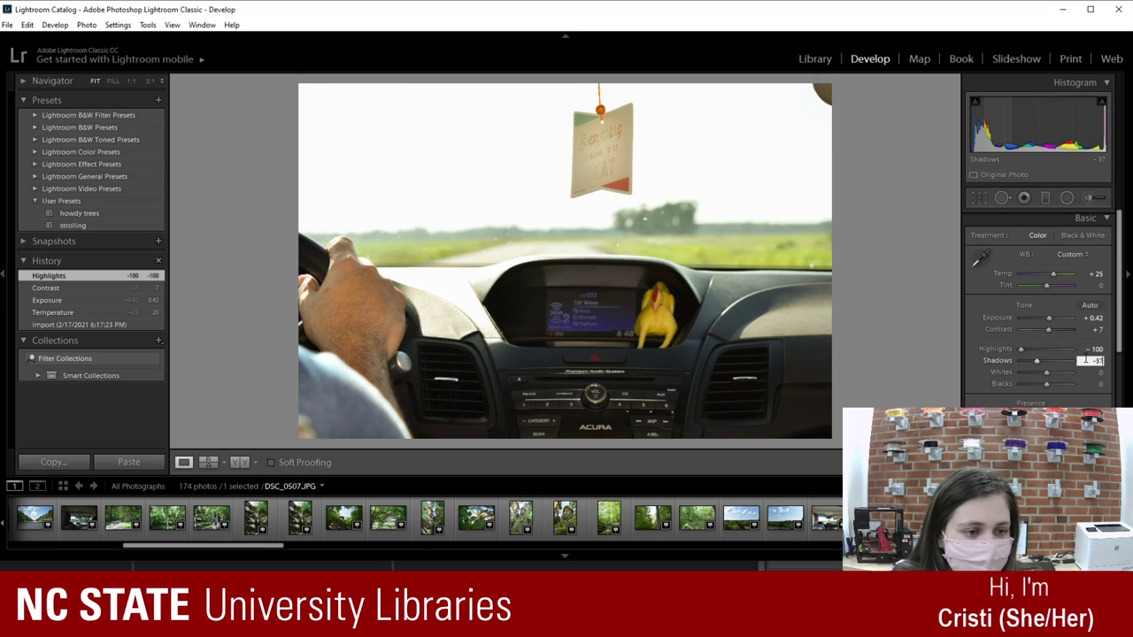
# Step: Set the photo's whites to -93 and its blacks to -17
pyautogui.click(1082, 373)
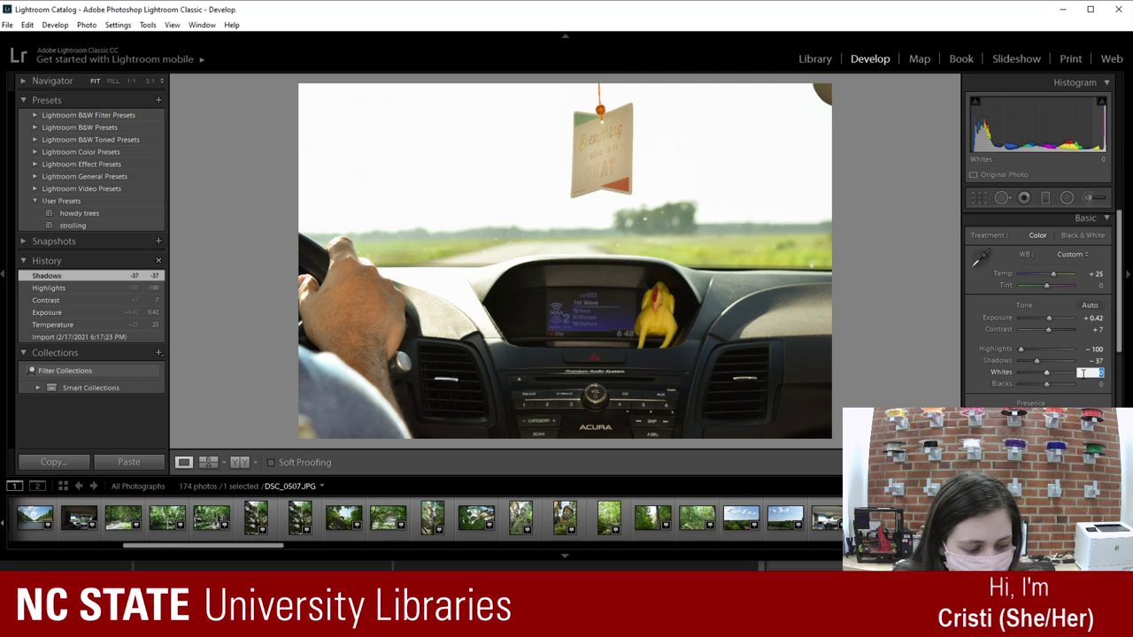
pyautogui.write('-93')
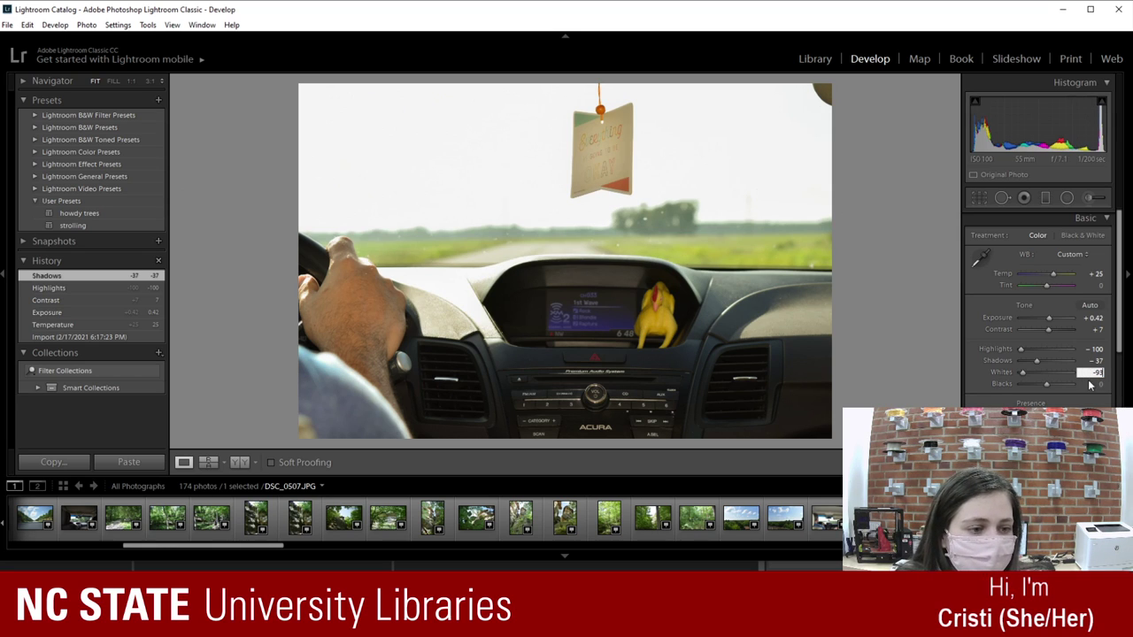
pyautogui.click(1089, 384)
pyautogui.write('-17')
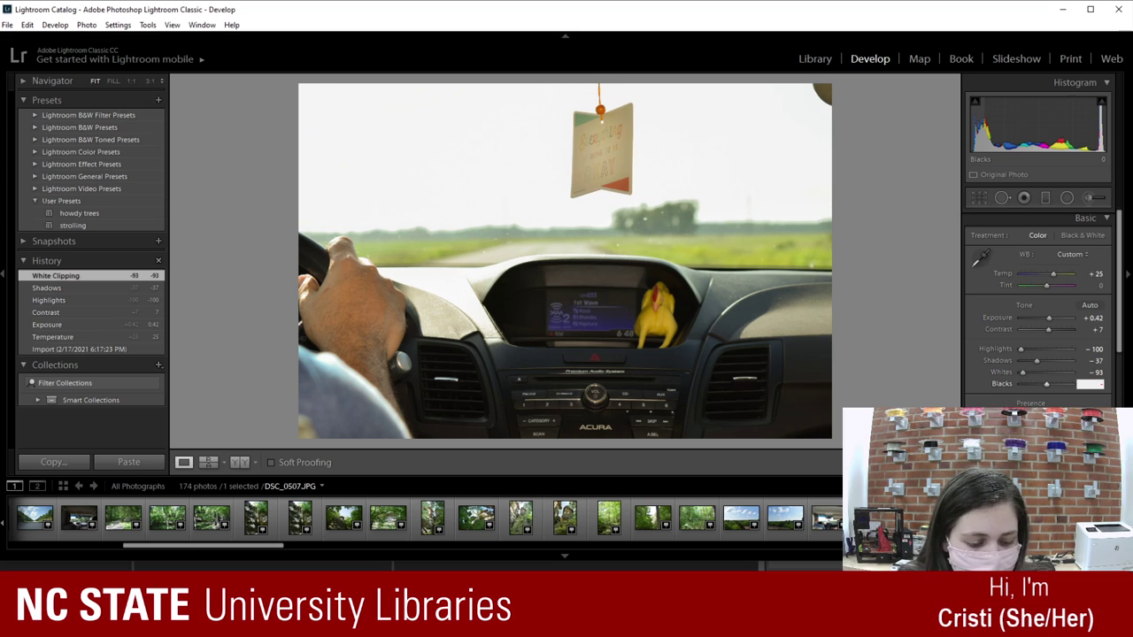
pyautogui.press('Return')
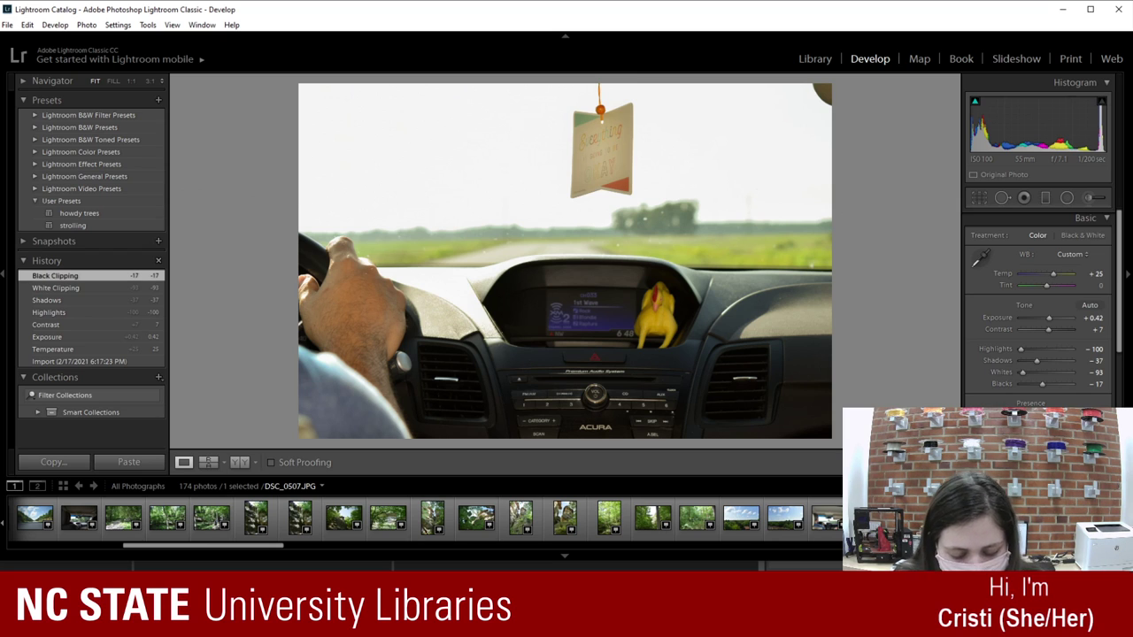
# Step: Set the white balance tint to +1
pyautogui.click(1098, 286)
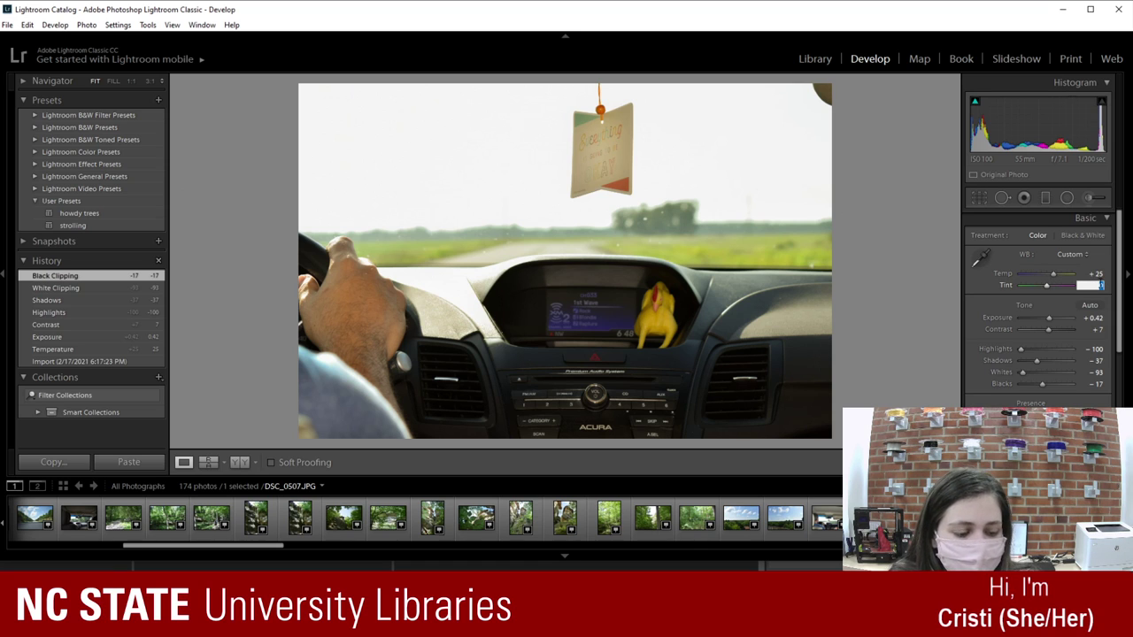
pyautogui.write('1')
pyautogui.press('Return')
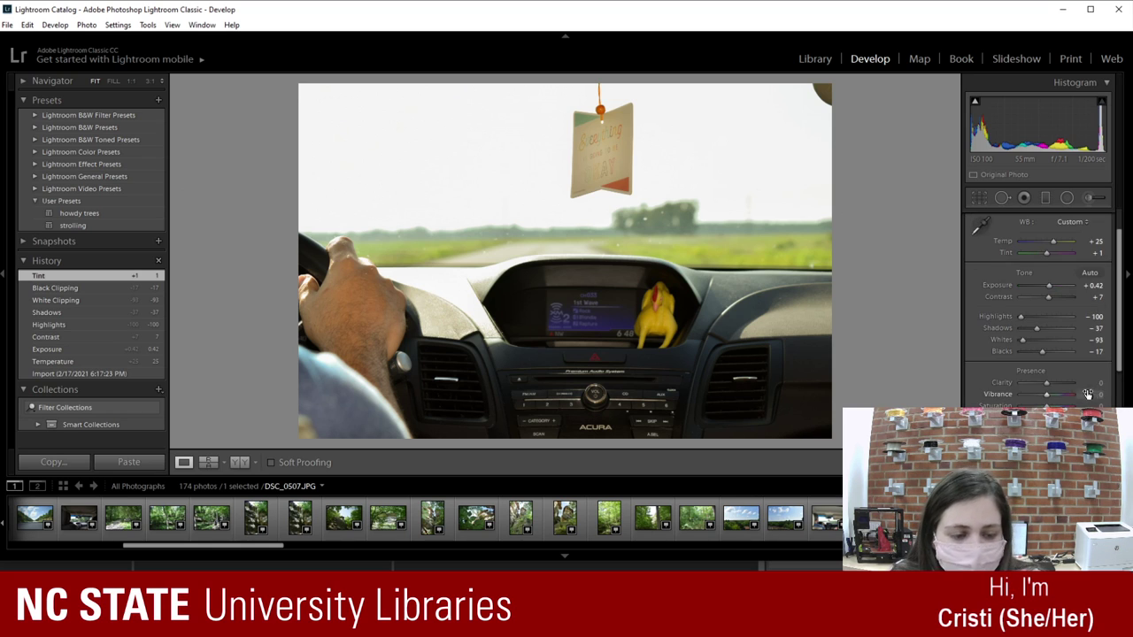
# Step: Try stronger and weaker overall saturation on the photo, settling on a saturation of -10
pyautogui.scroll(-1, 1094, 394)
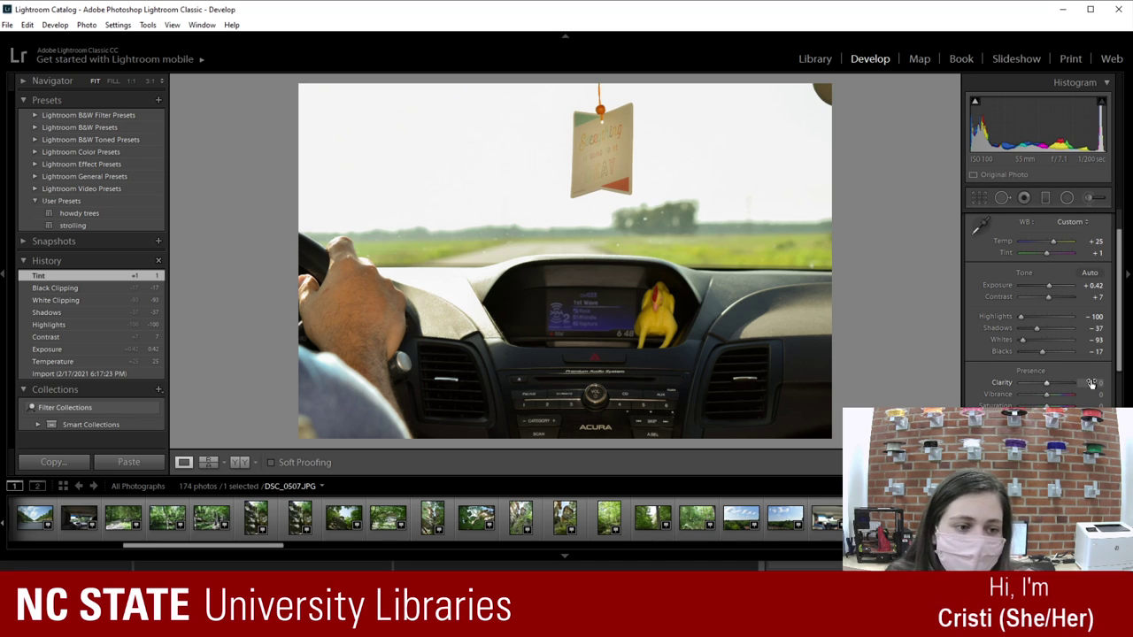
pyautogui.press('.')
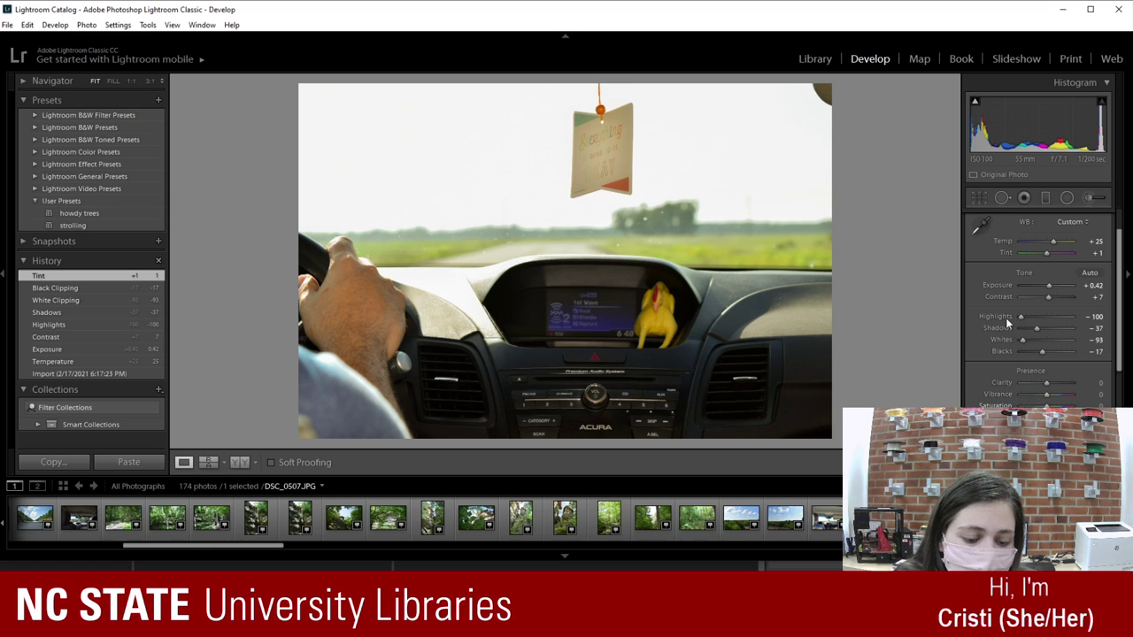
pyautogui.press('+')
pyautogui.press('+')
pyautogui.press('+')
pyautogui.press('+')
pyautogui.press('+')
pyautogui.press('+')
pyautogui.press('+')
pyautogui.press('+')
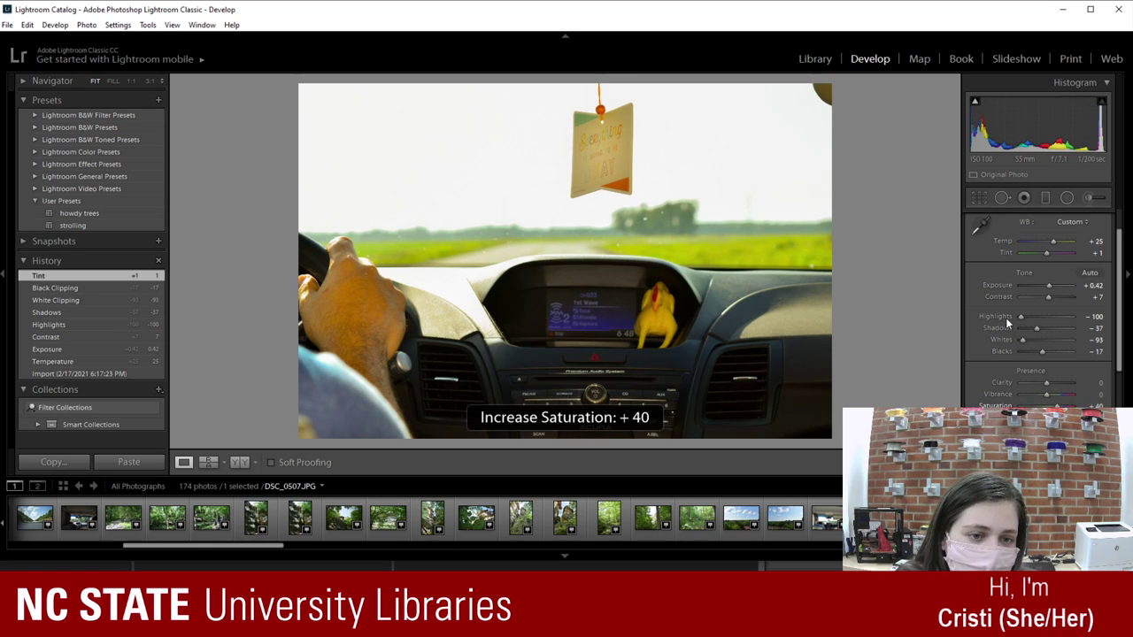
pyautogui.press('-')
pyautogui.press('-')
pyautogui.press('-')
pyautogui.press('-')
pyautogui.press('-')
pyautogui.press('-')
pyautogui.press('-')
pyautogui.press('-')
pyautogui.press('-')
pyautogui.press('-')
pyautogui.press('-')
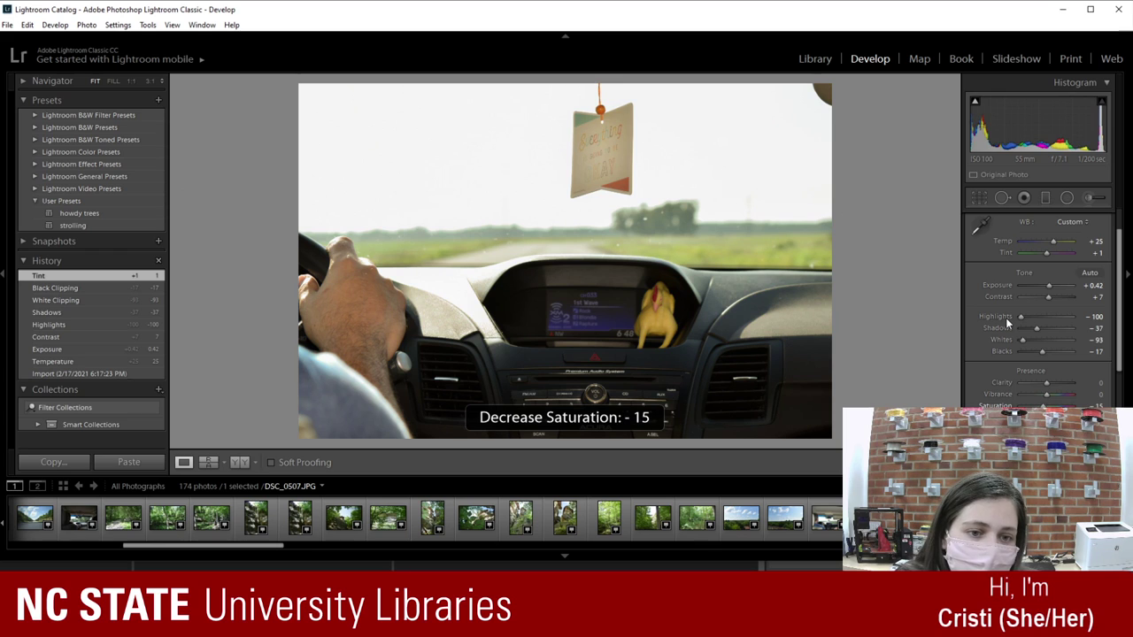
pyautogui.press('+')
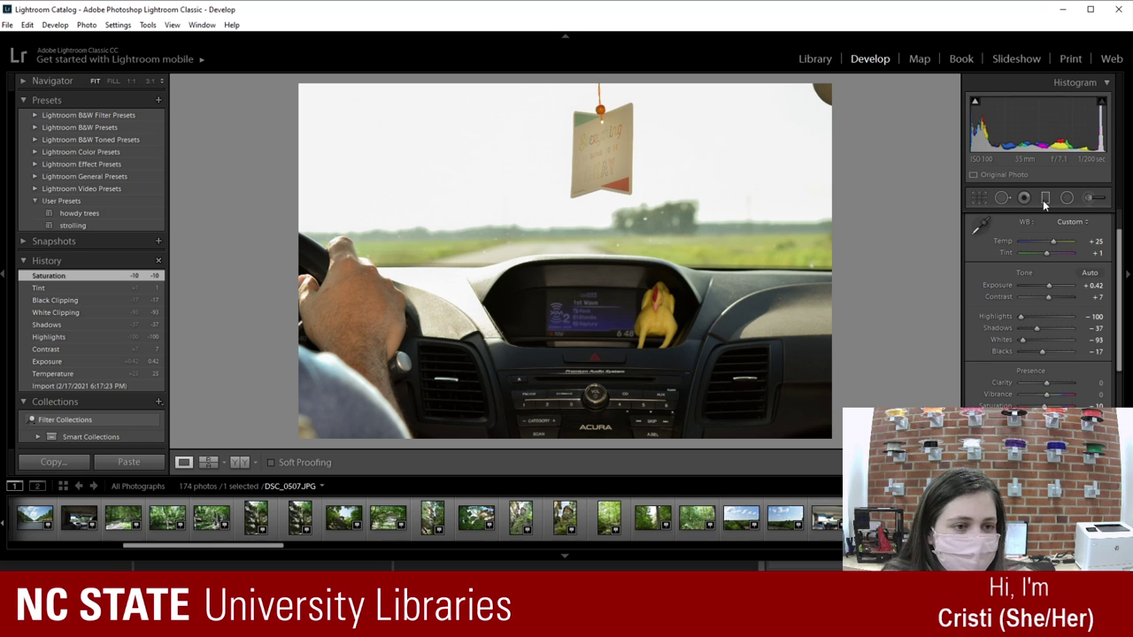
# Step: Set the red hue to -47 in the Color adjustments and inspect the rubber chicken up close, ending at 1:1 magnification
pyautogui.scroll(1, 1089, 336)
pyautogui.scroll(-4, 1089, 370)
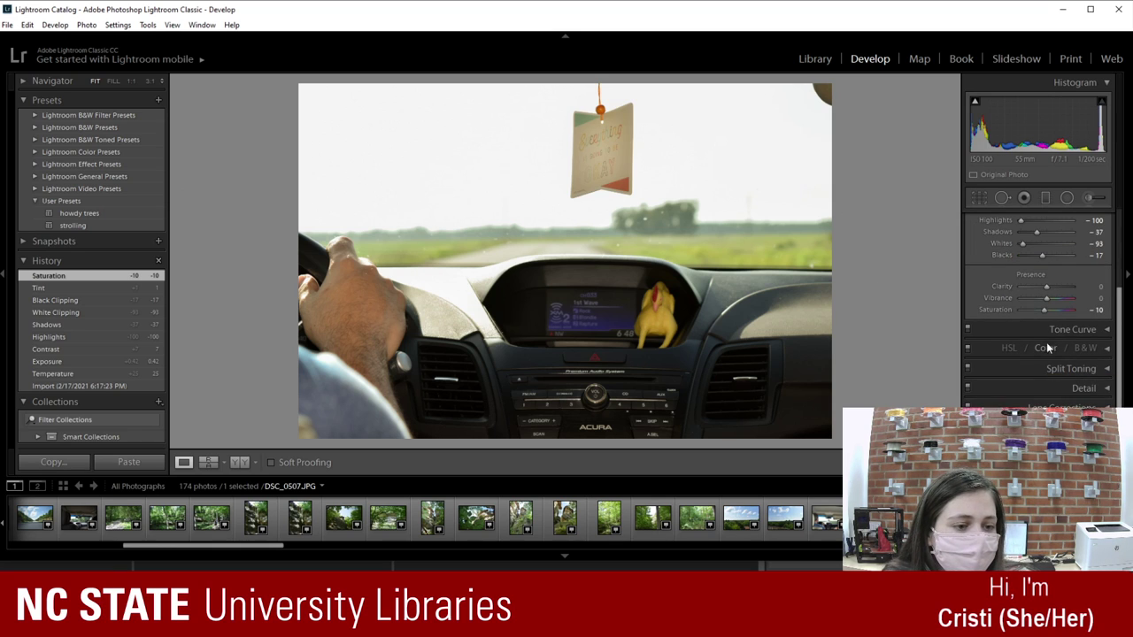
pyautogui.click(1048, 349)
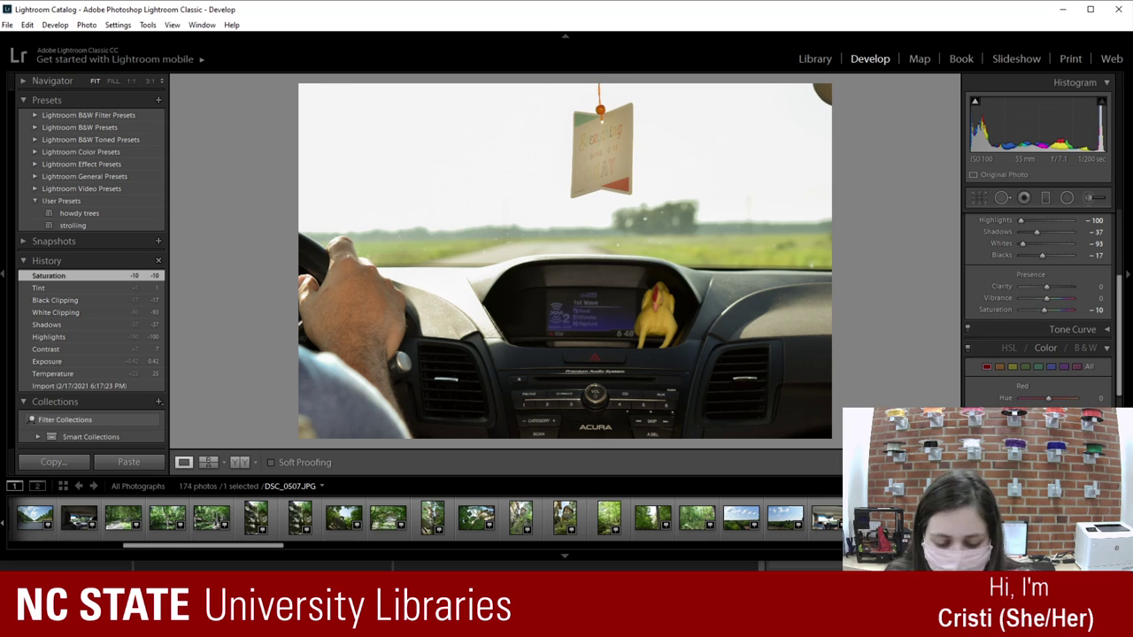
pyautogui.click(1097, 399)
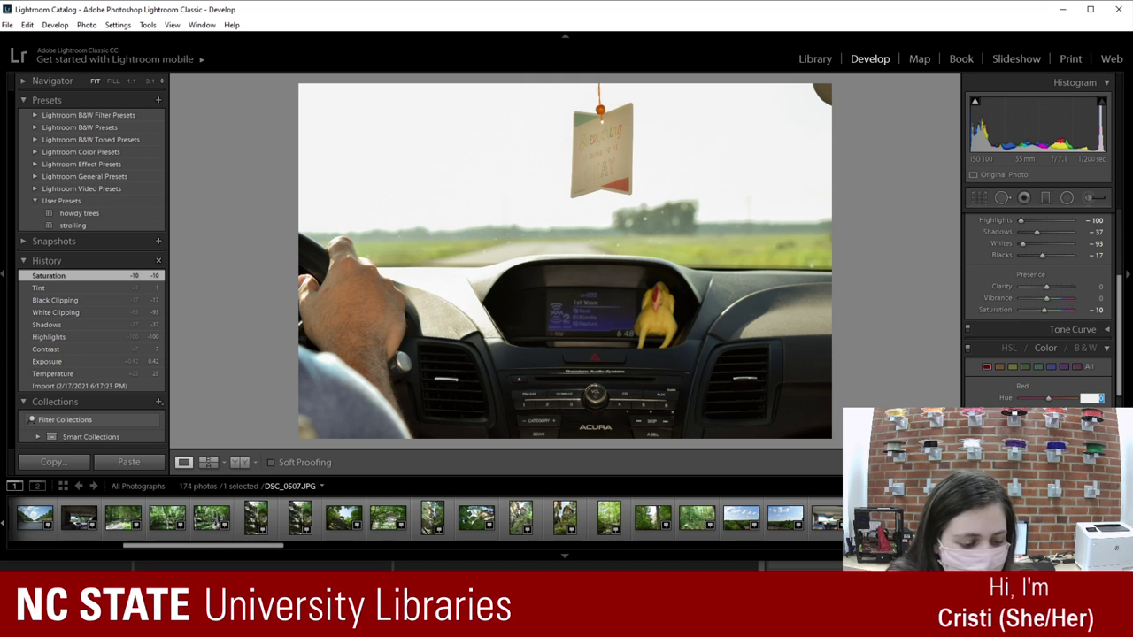
pyautogui.write('-47')
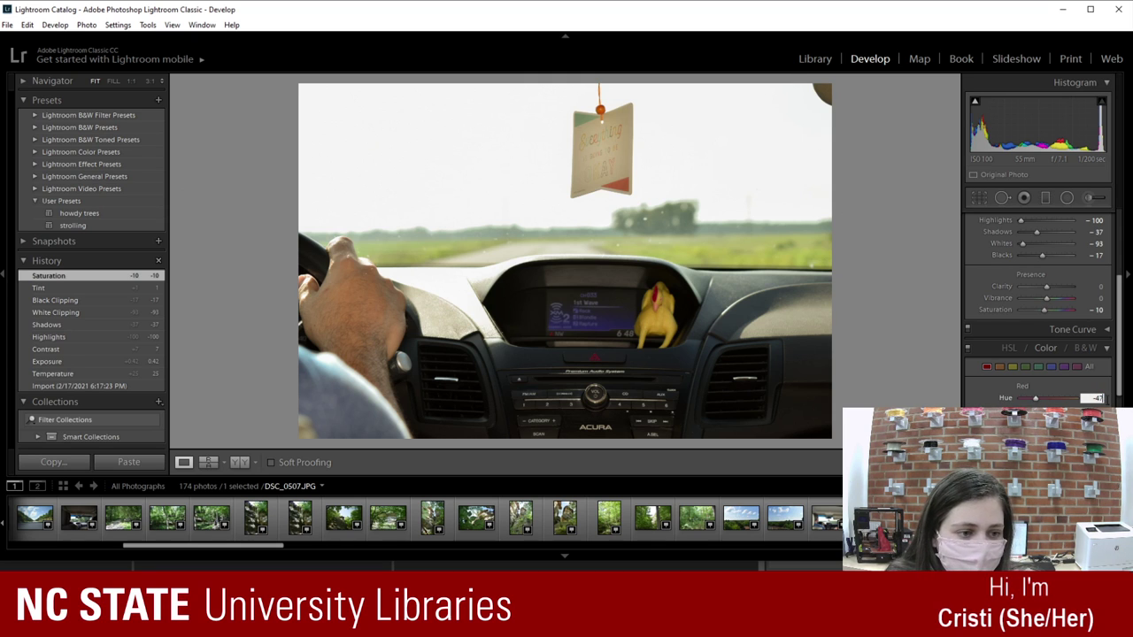
pyautogui.click(620, 352)
pyautogui.moveTo(663, 284); pyautogui.dragTo(658, 319)
pyautogui.moveTo(765, 220); pyautogui.dragTo(748, 237)
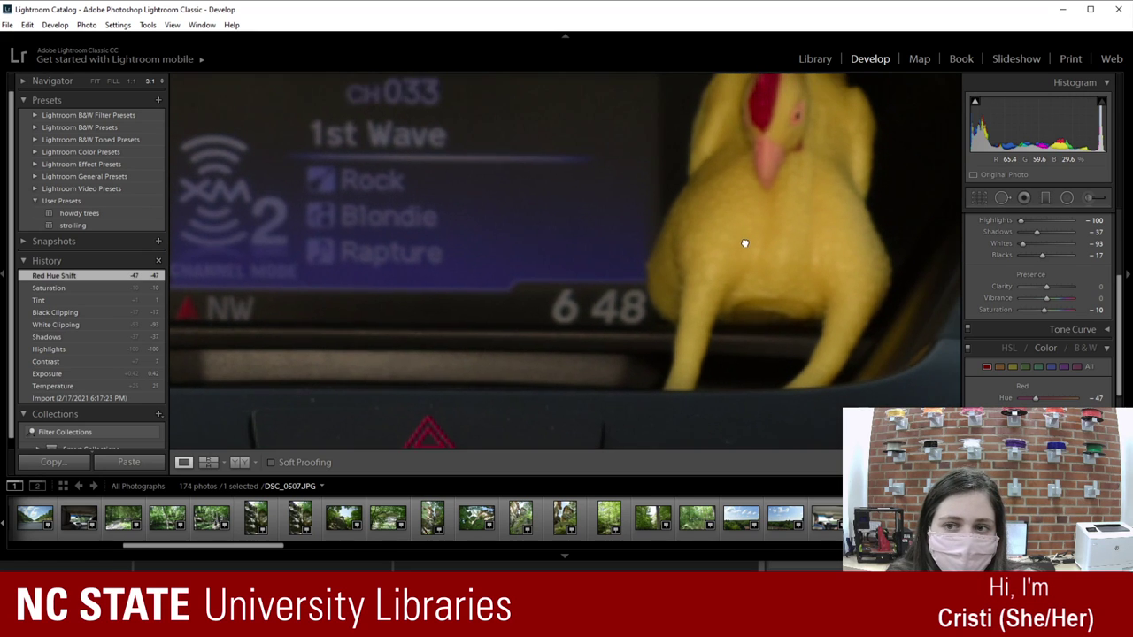
pyautogui.click(132, 80)
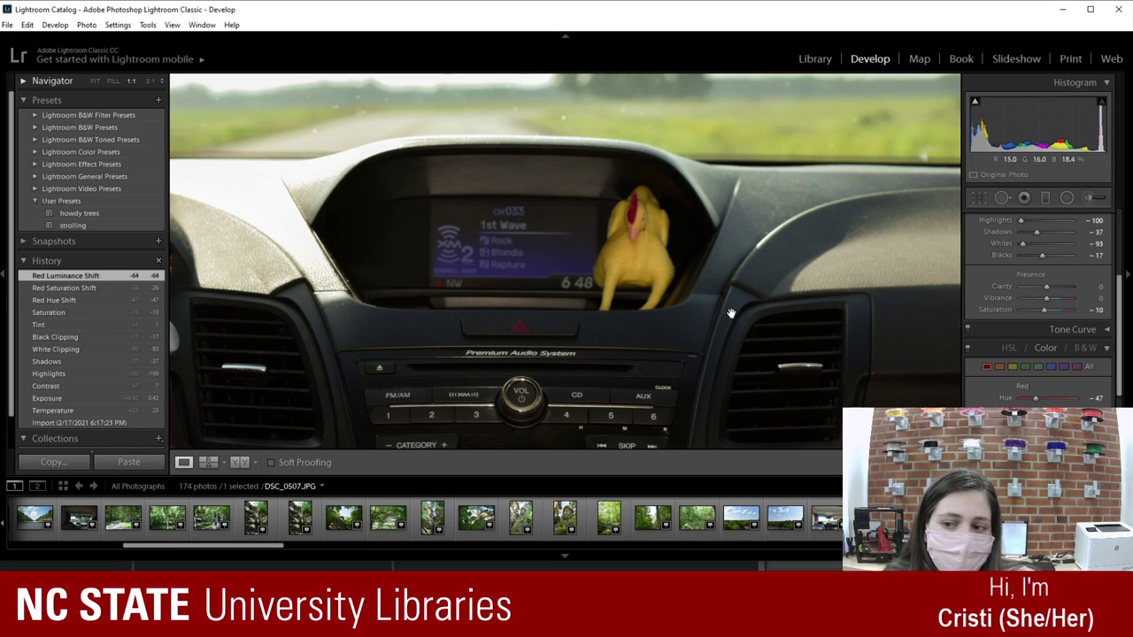
# Step: Set the orange hue to -15 in the Color adjustments
pyautogui.click(998, 368)
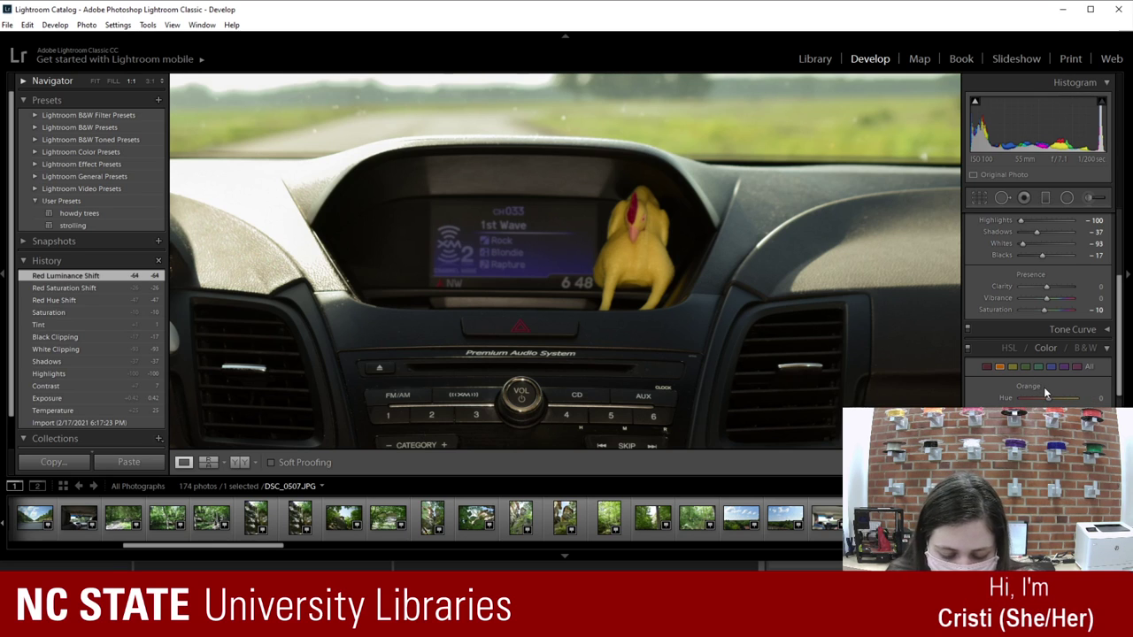
pyautogui.click(1096, 398)
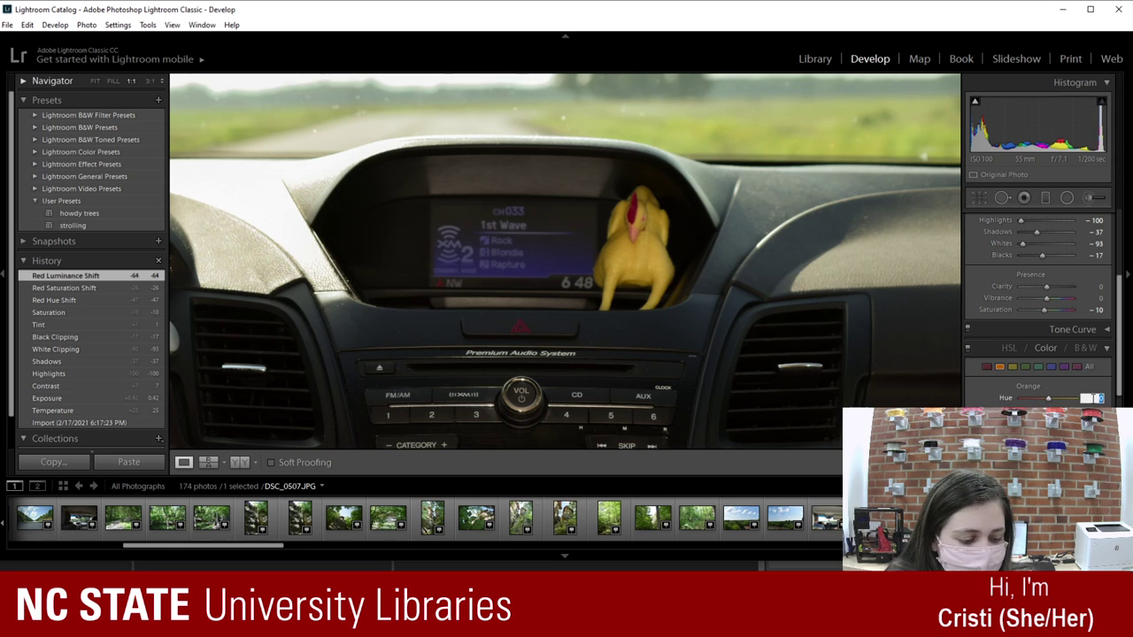
pyautogui.write('-15')
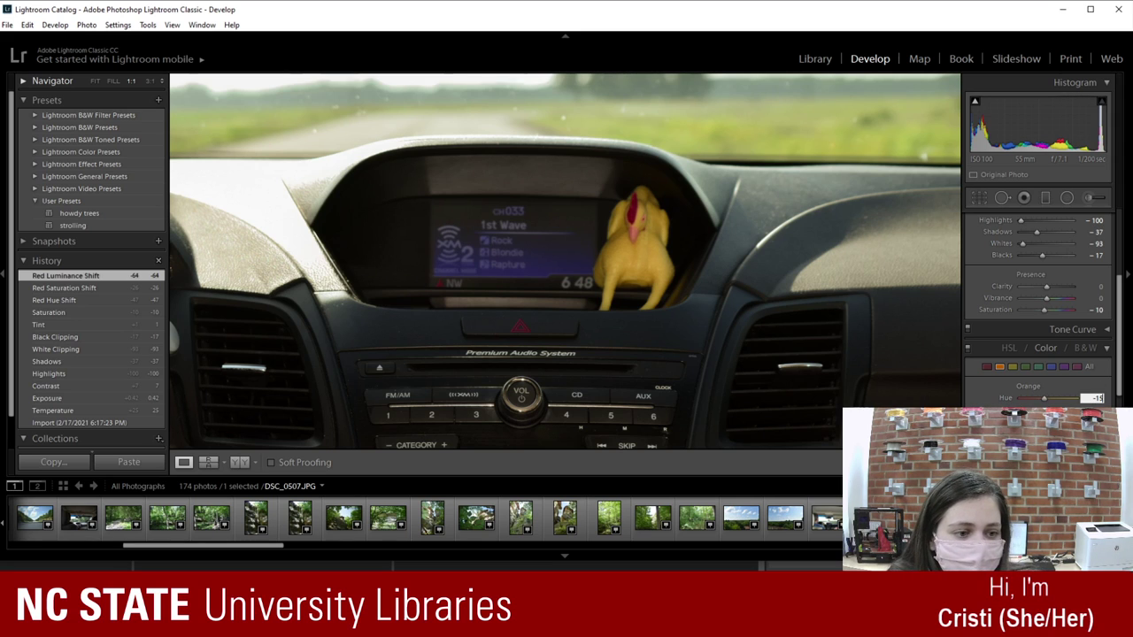
pyautogui.press('Return')
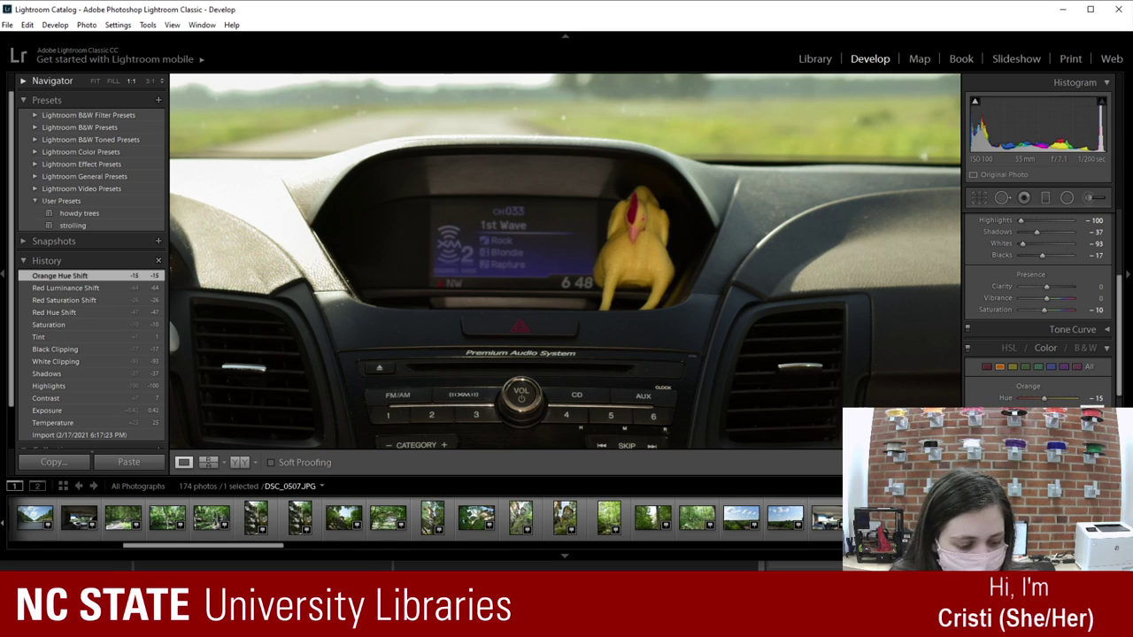
# Step: Set the orange saturation to -20 and the orange luminance to -6 in the Color adjustments
pyautogui.press('Return')
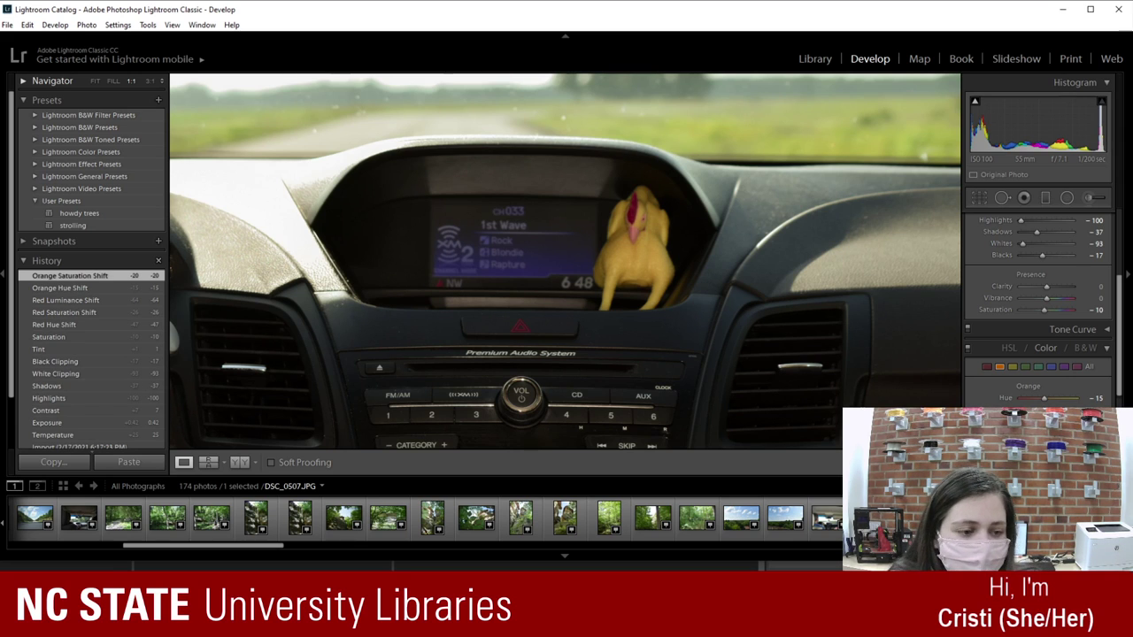
pyautogui.press('Return')
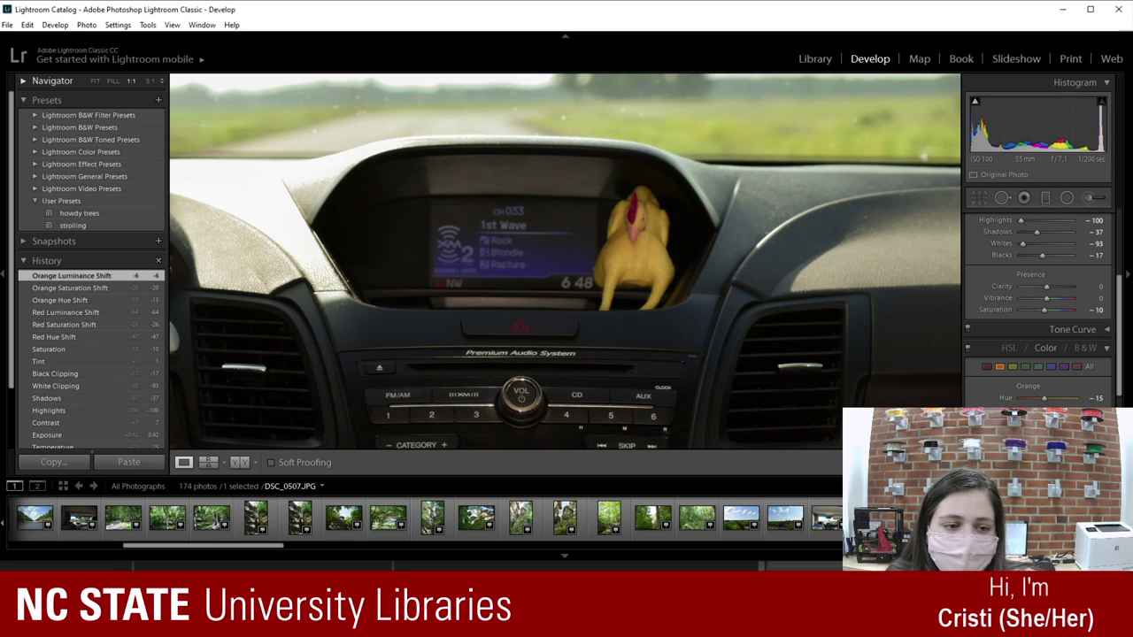
# Step: Set the yellow hue to -64 and the yellow saturation to -39 in the Color adjustments
pyautogui.click(1014, 368)
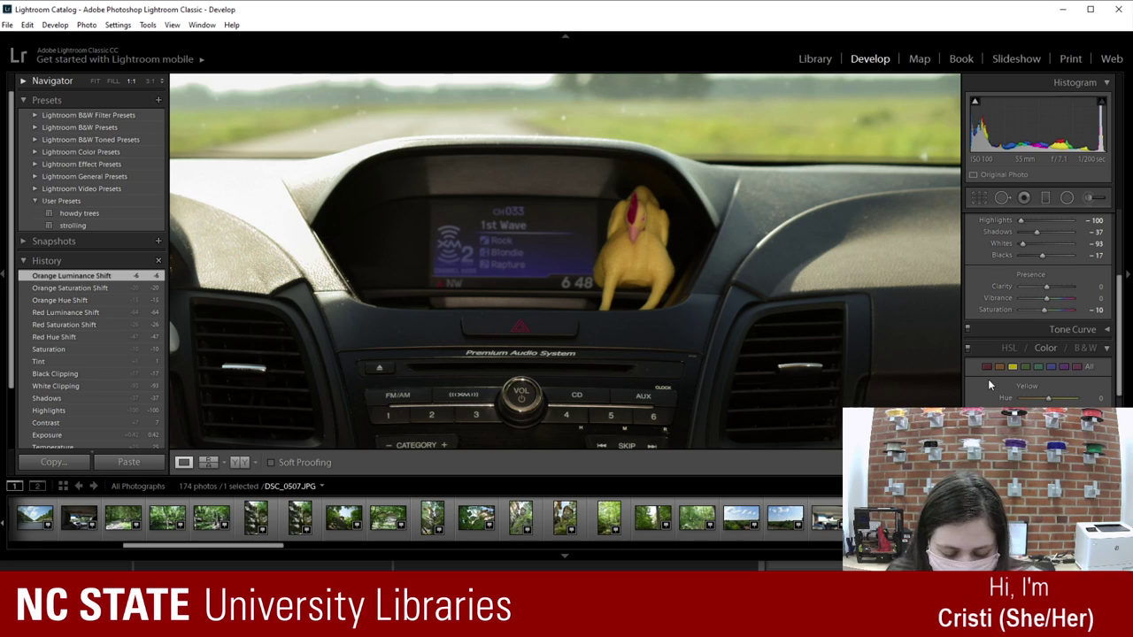
pyautogui.click(1098, 398)
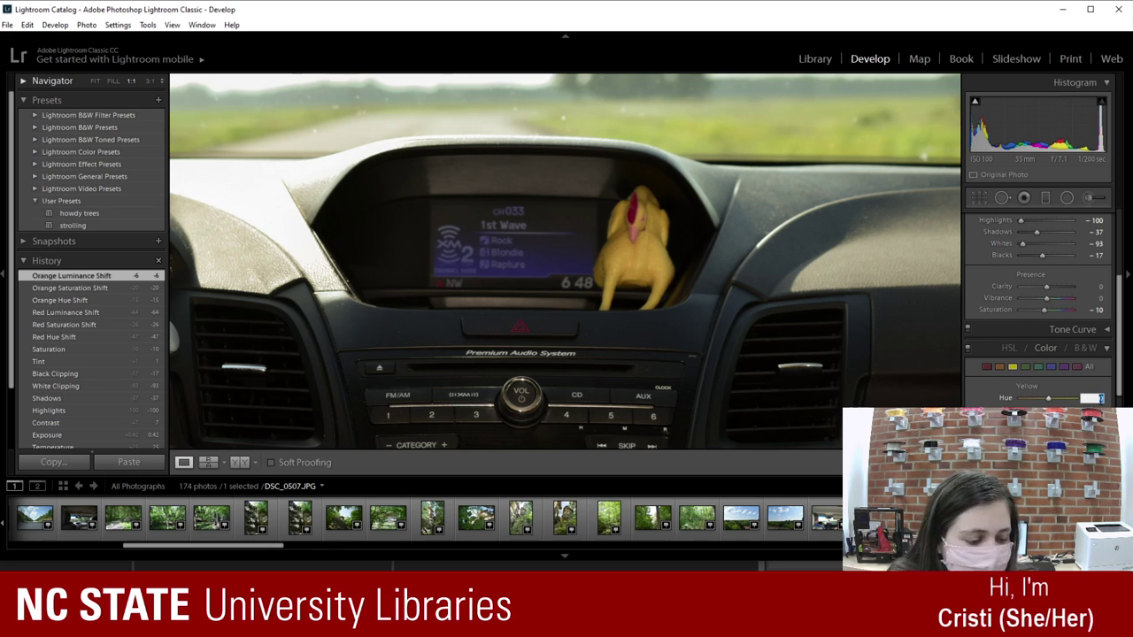
pyautogui.write('-64')
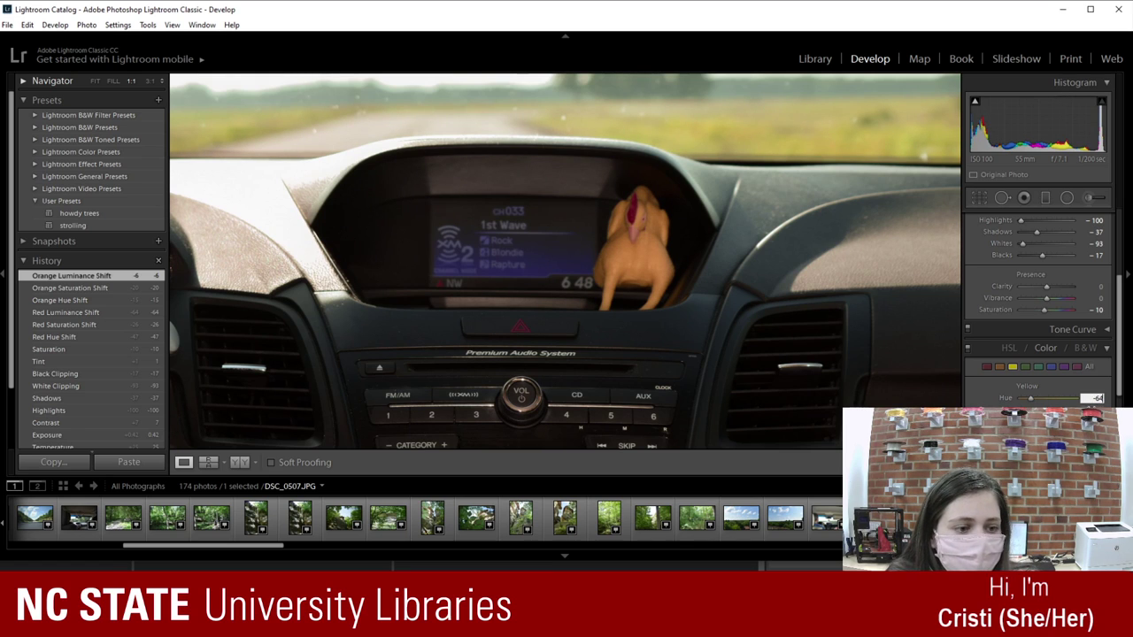
pyautogui.press('Return')
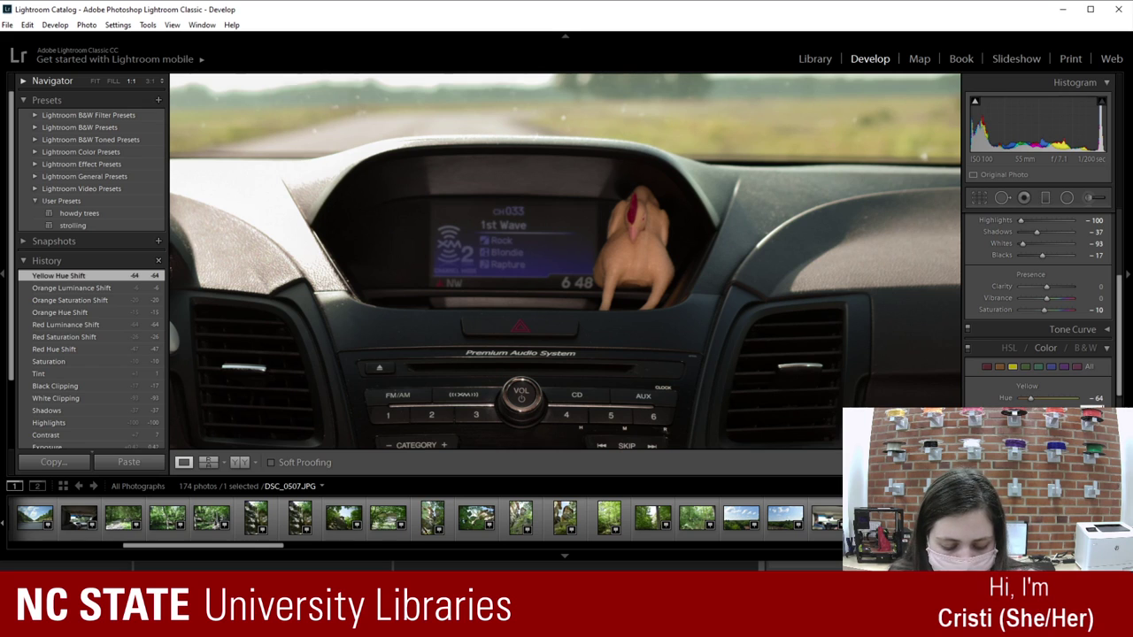
# Step: Set the green range to hue +15, saturation -27 and luminance -34 in the Color adjustments
pyautogui.click(1026, 367)
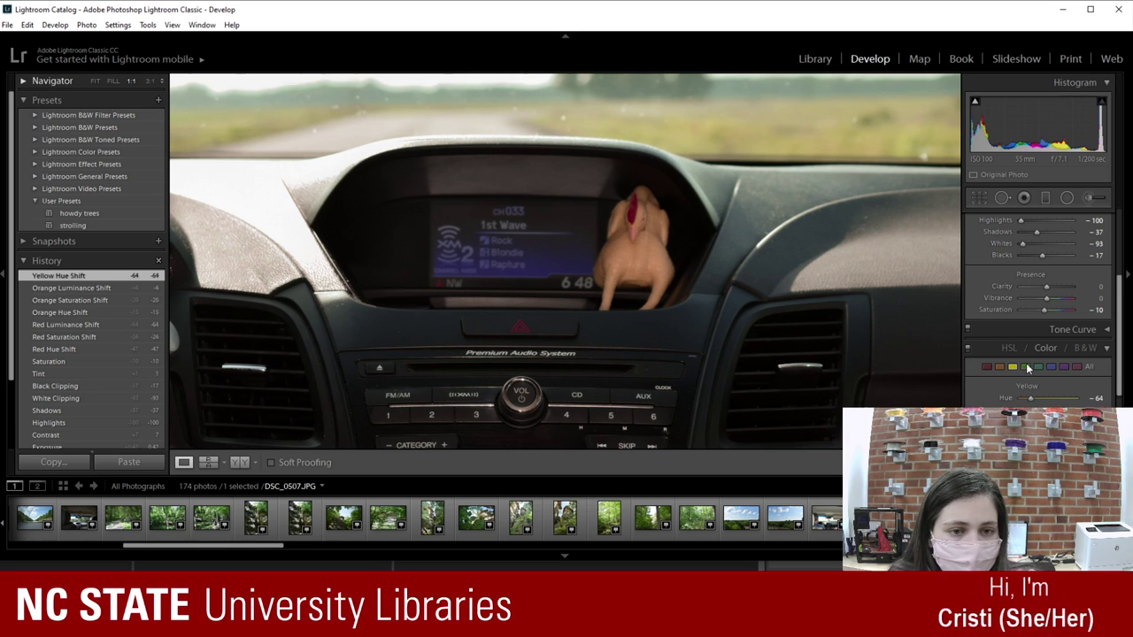
pyautogui.click(1097, 398)
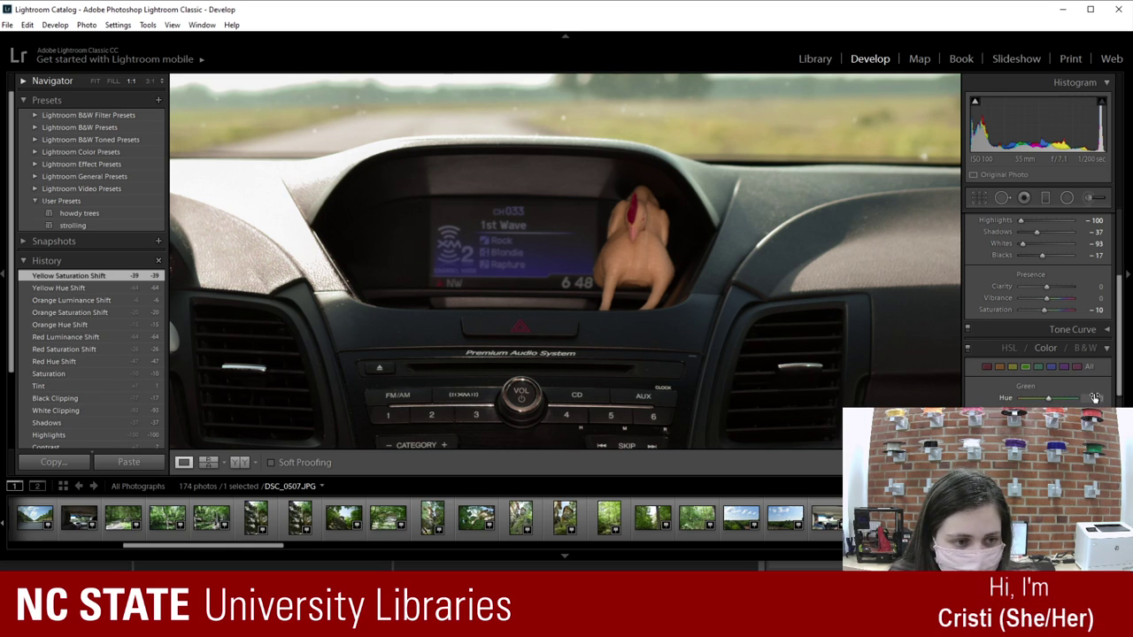
pyautogui.write('15')
pyautogui.press('Return')
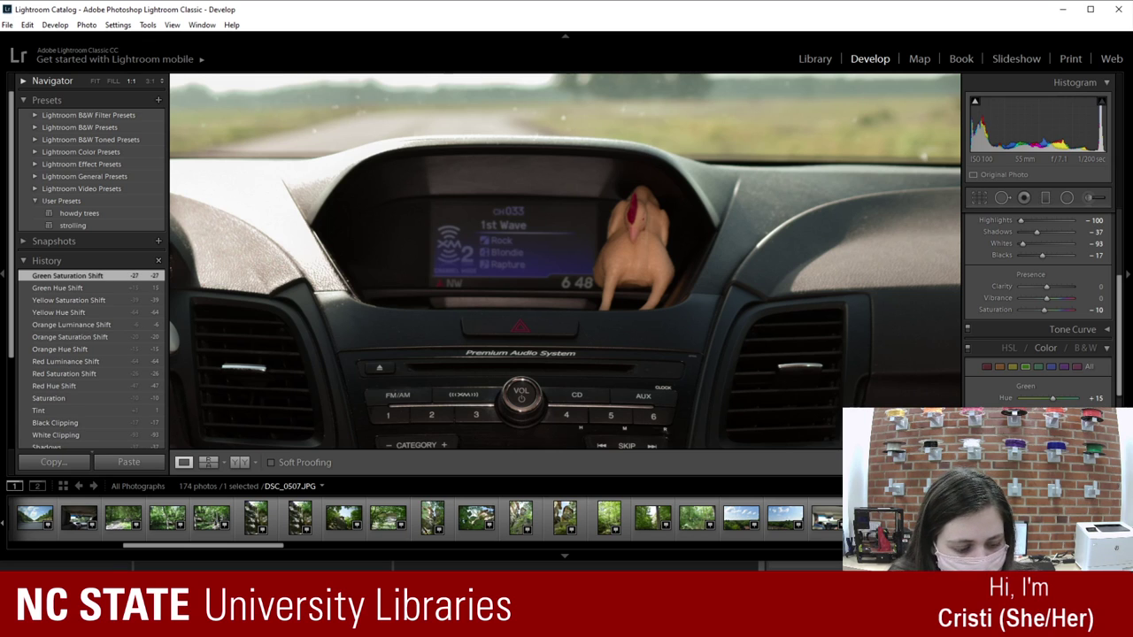
# Step: Set the aqua range to hue -19, saturation -23 and luminance +25 in the Color adjustments
pyautogui.click(1039, 368)
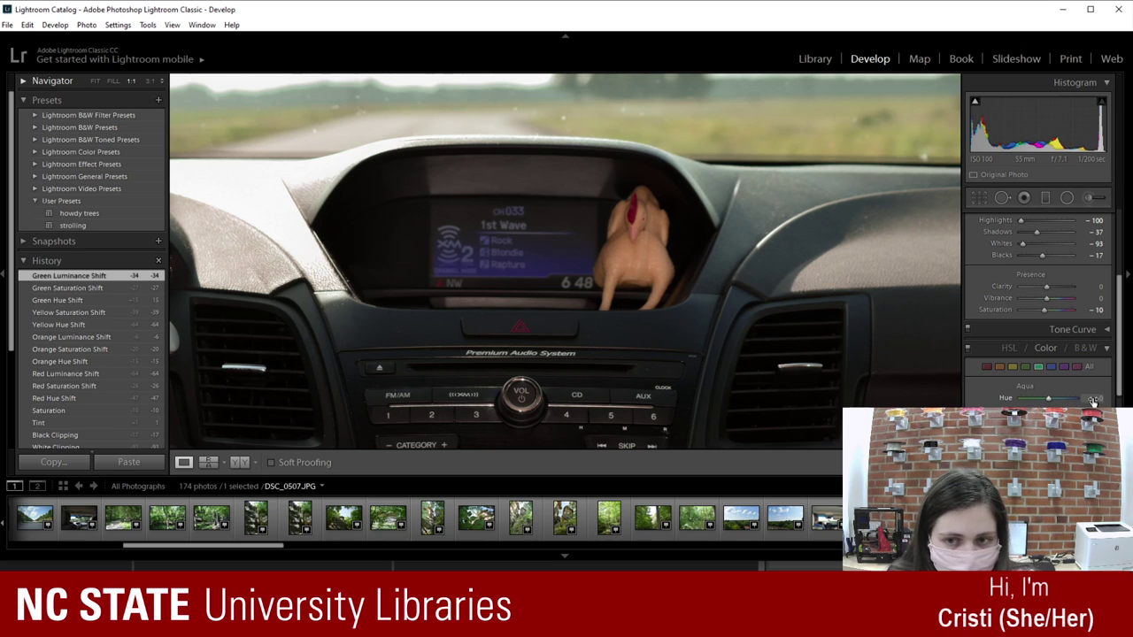
pyautogui.moveTo(464, 341); pyautogui.dragTo(762, 264)
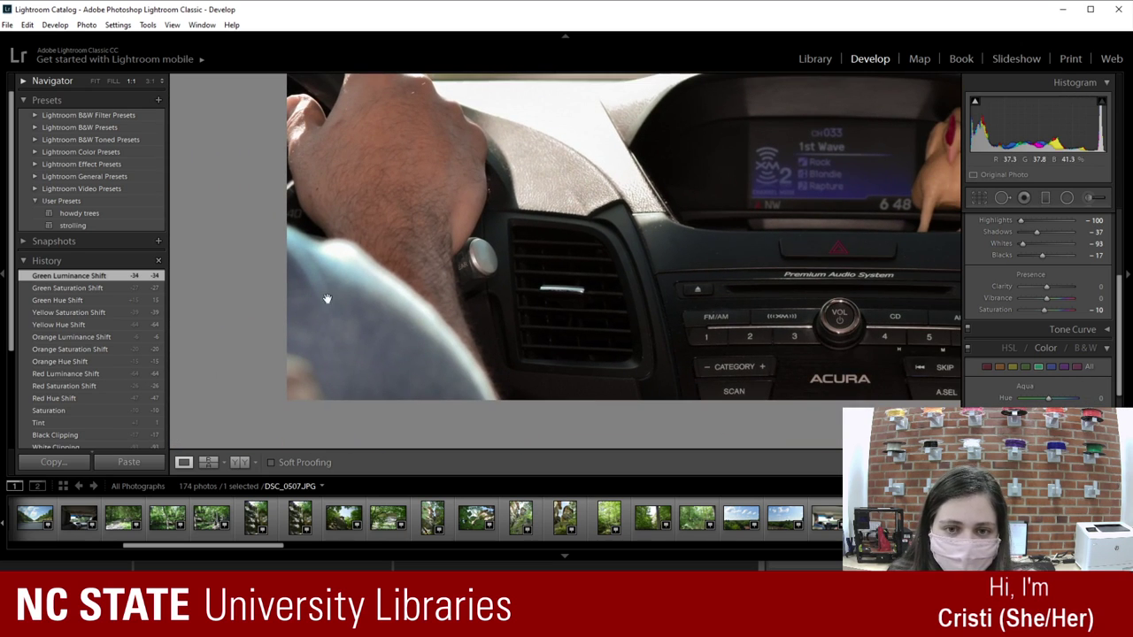
pyautogui.moveTo(778, 338); pyautogui.dragTo(701, 352)
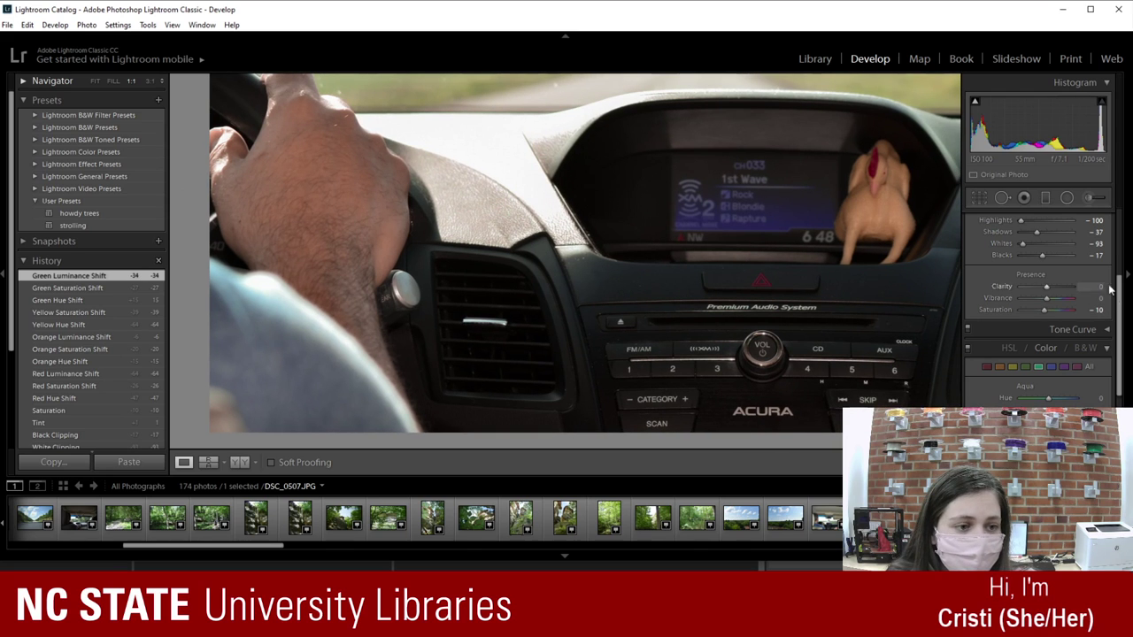
pyautogui.click(1097, 400)
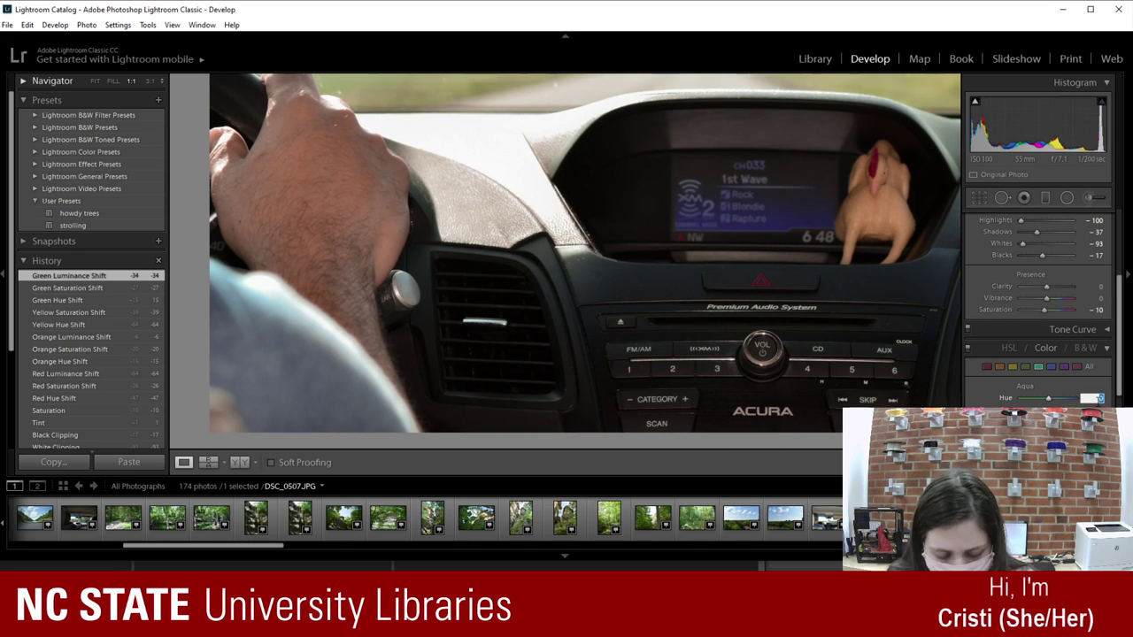
pyautogui.write('-19')
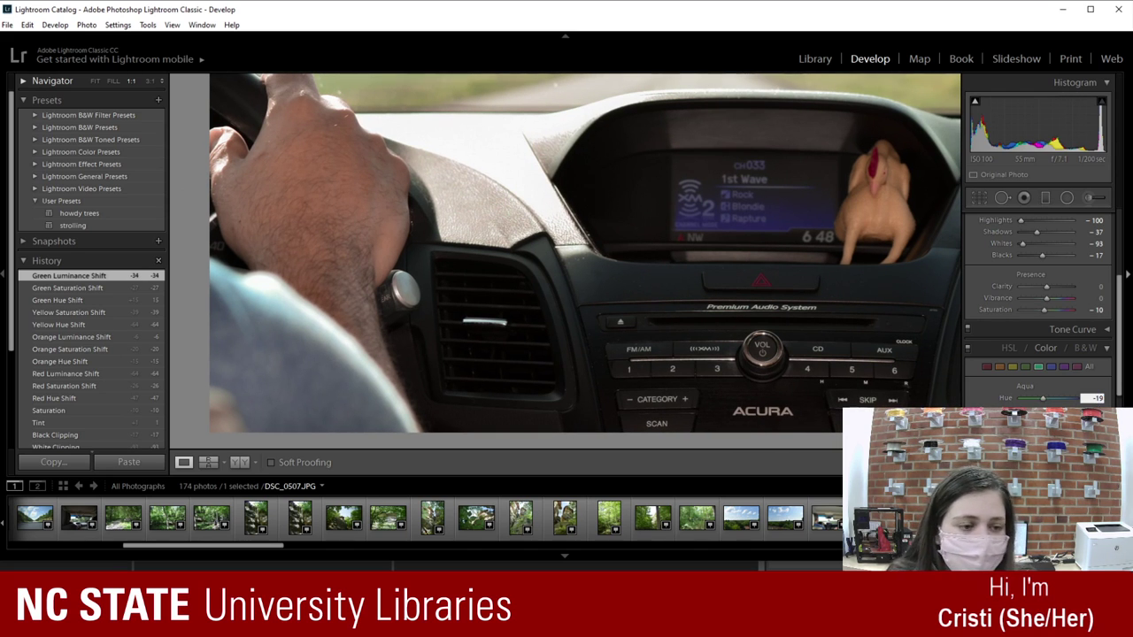
pyautogui.press('Return')
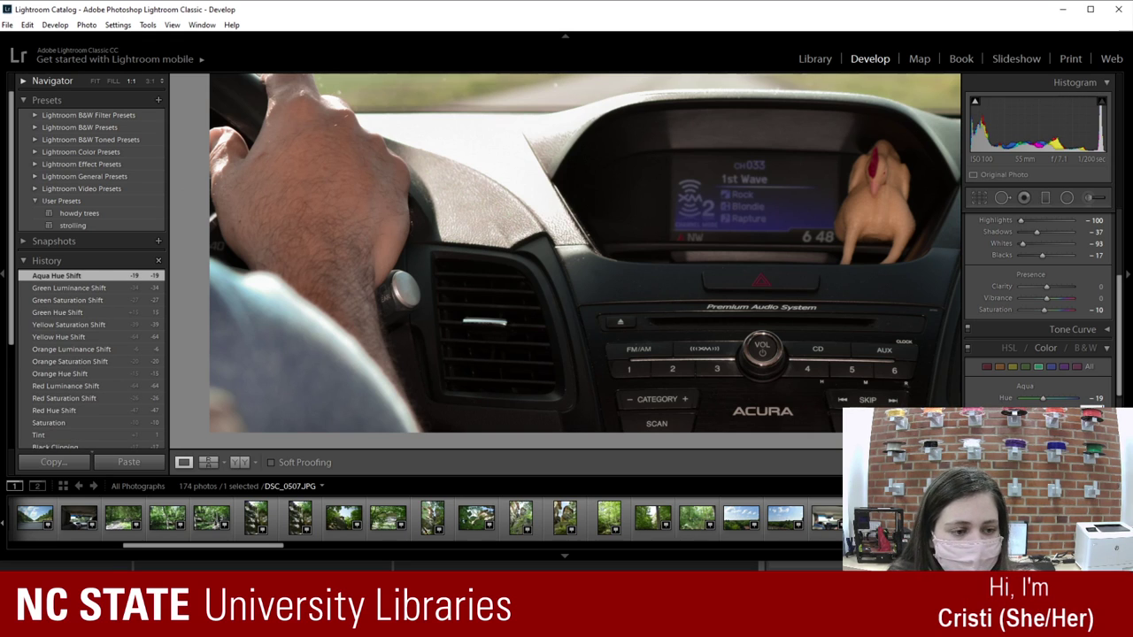
pyautogui.press('Return')
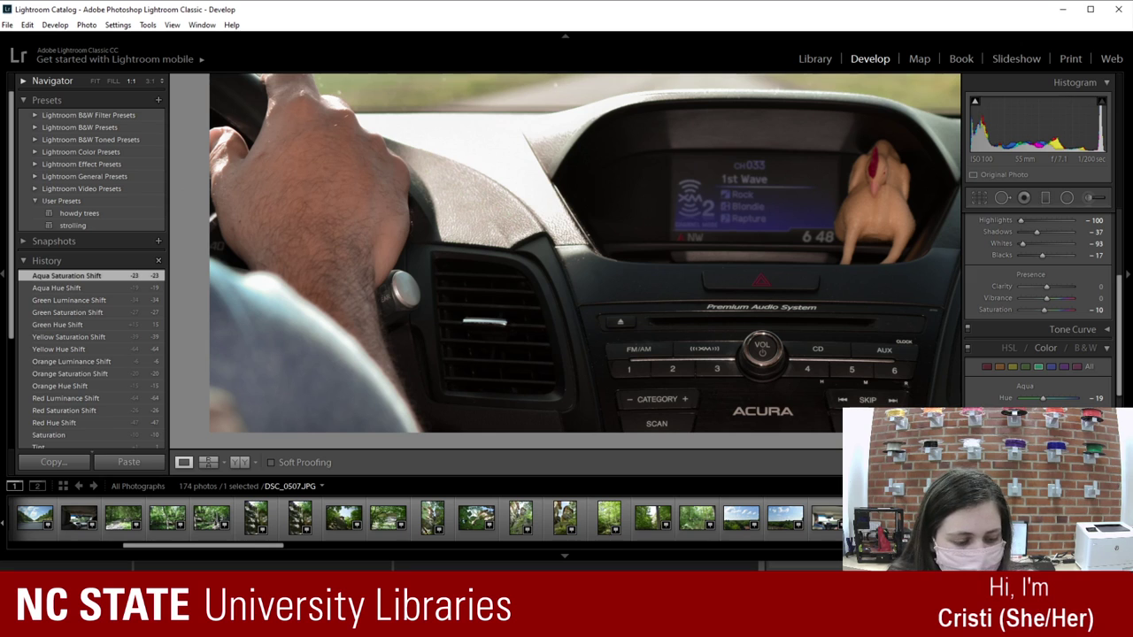
pyautogui.press('Return')
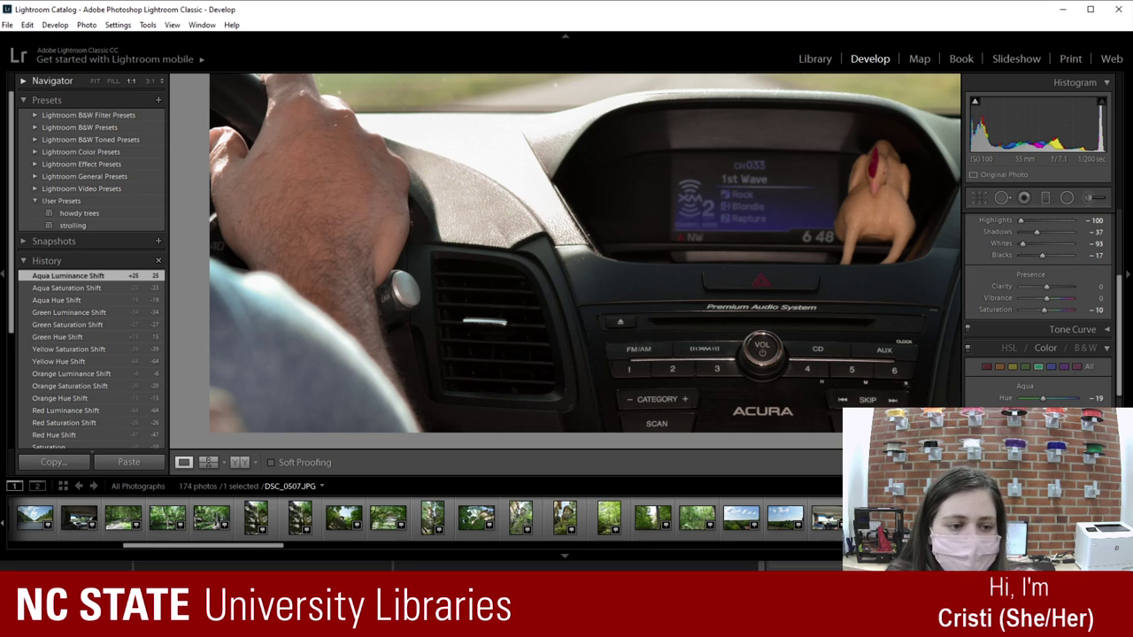
# Step: Set the blue range to hue -19, saturation -23 and luminance +25 in the Color adjustments
pyautogui.click(1052, 367)
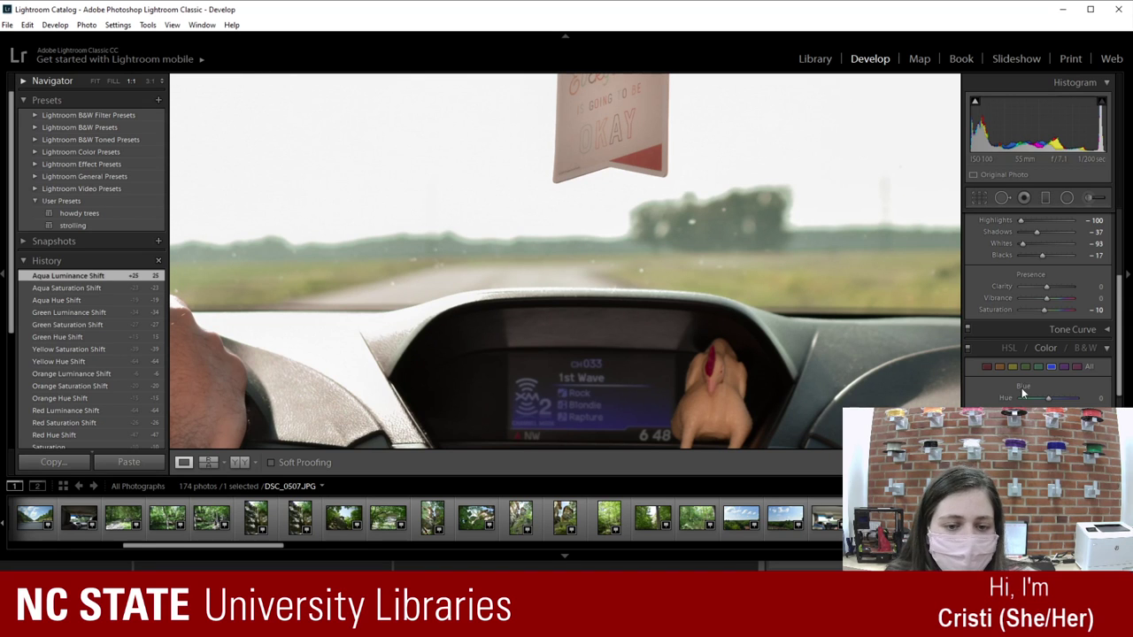
pyautogui.click(1098, 398)
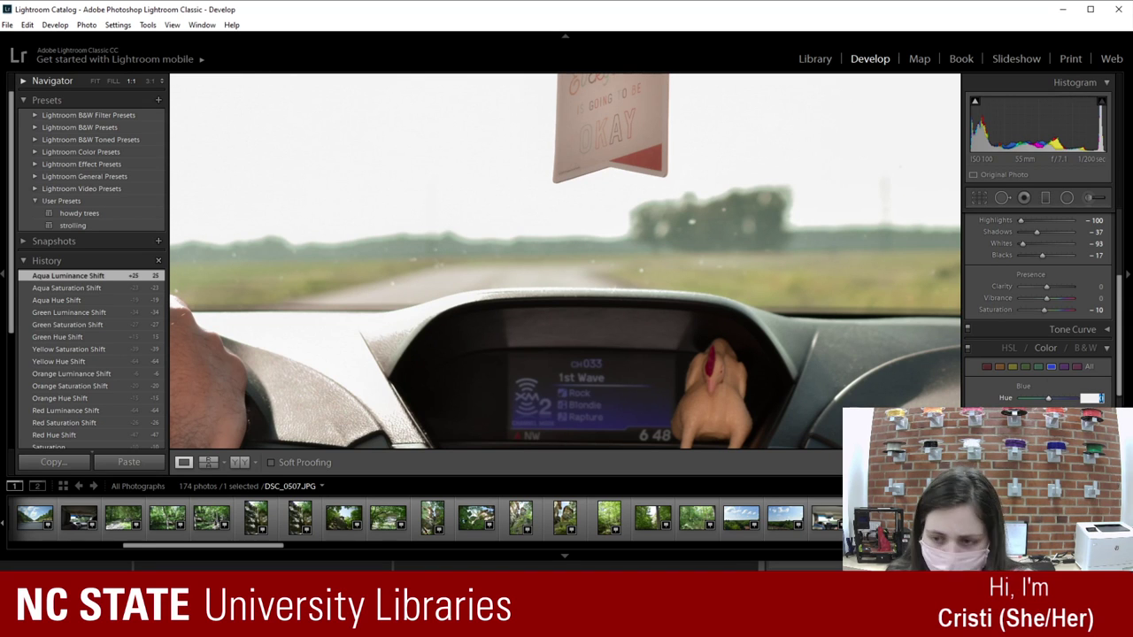
pyautogui.write('-19')
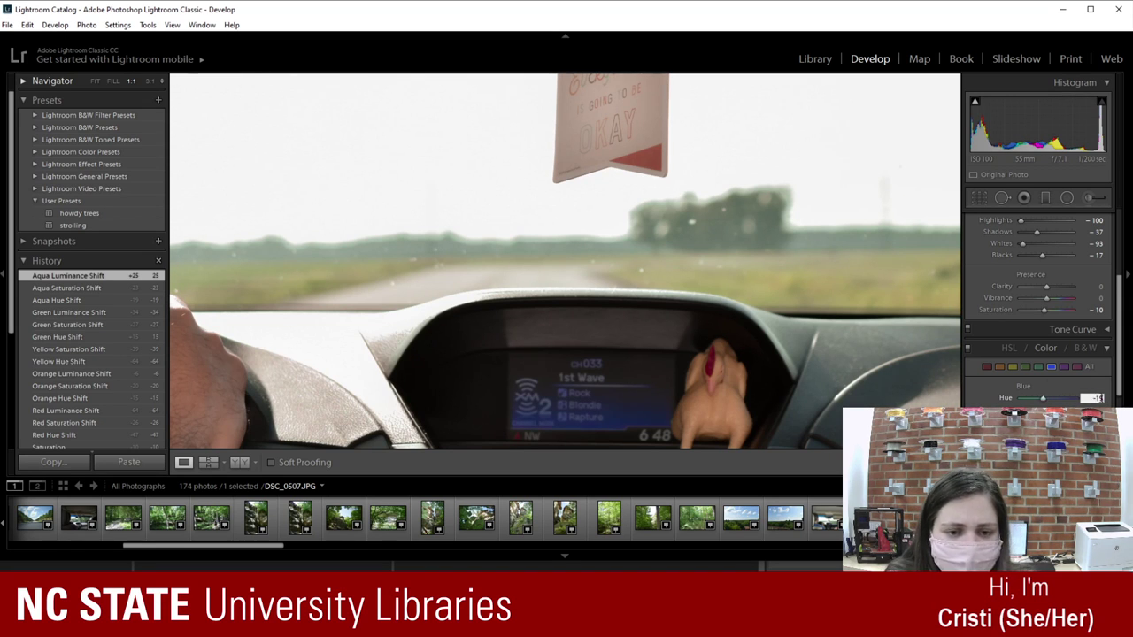
pyautogui.press('Return')
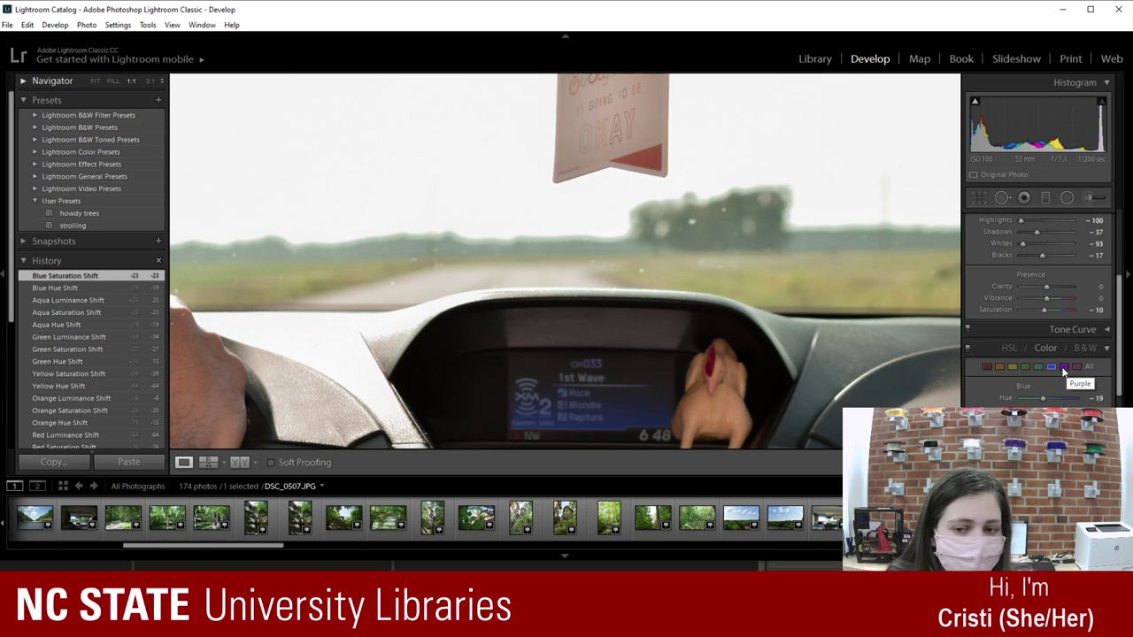
pyautogui.moveTo(1047, 420); pyautogui.dragTo(1062, 420)
# Step: Compare the whole dashboard photo before and after the edits side by side, then return to the single-photo view
pyautogui.click(818, 343)
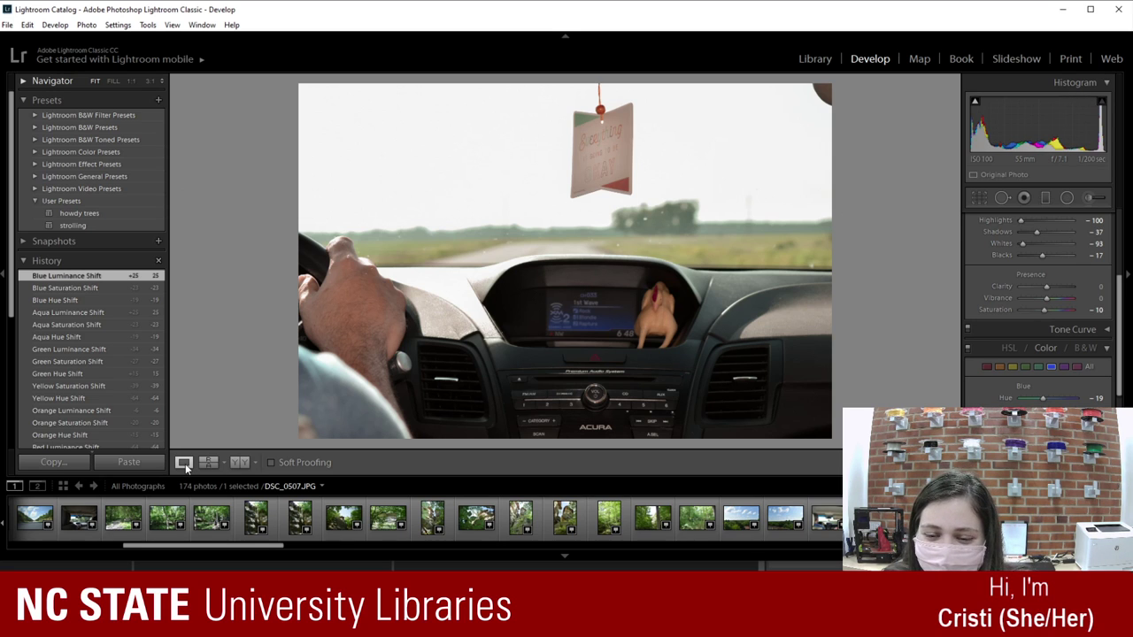
pyautogui.click(238, 463)
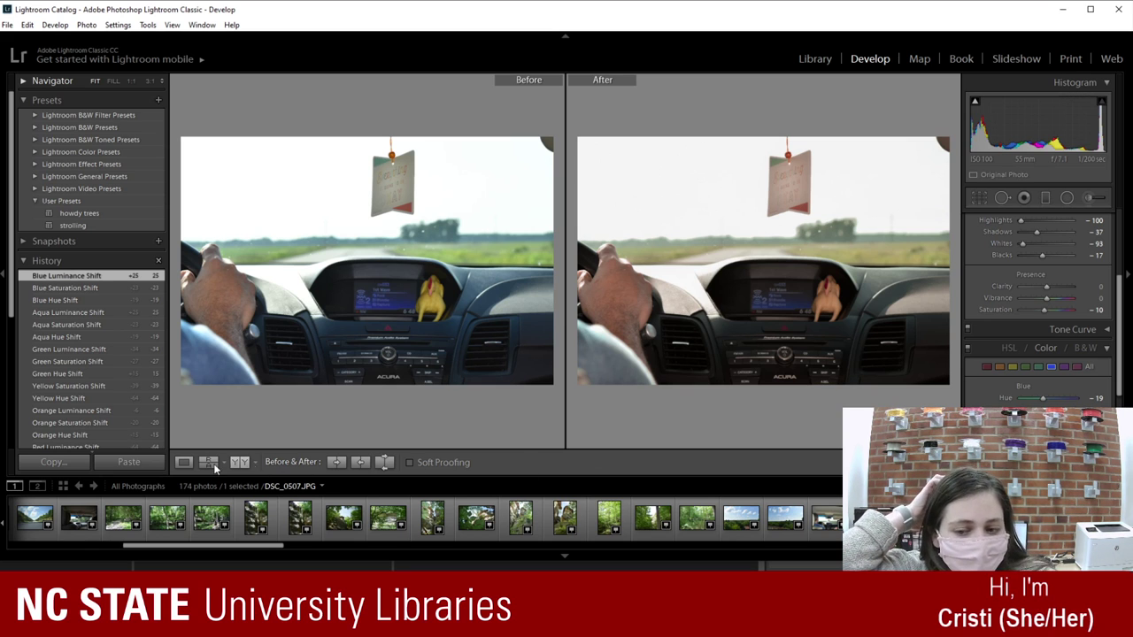
pyautogui.click(183, 463)
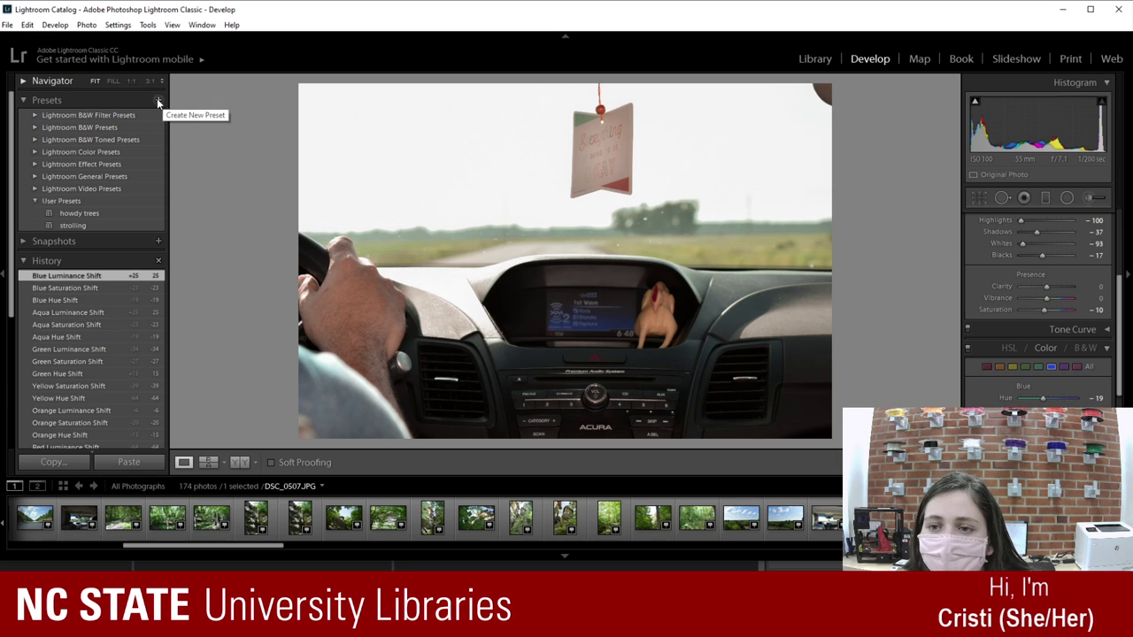
# Step: Save the current develop settings as a new preset named roadtrip in the User Presets folder
pyautogui.click(159, 100)
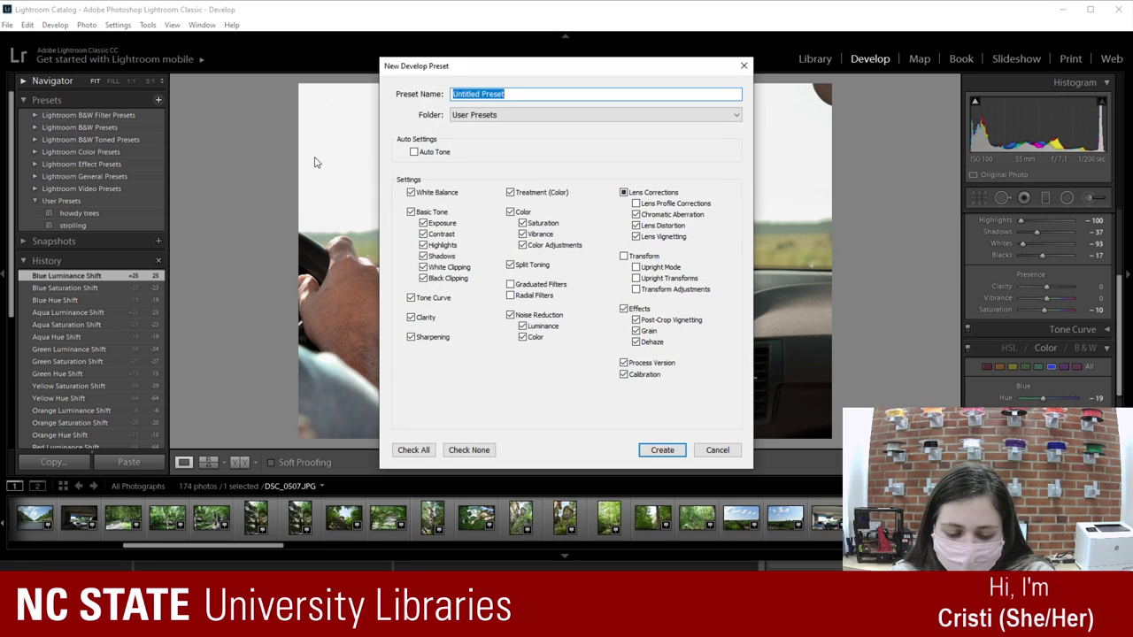
pyautogui.write('roadtrip')
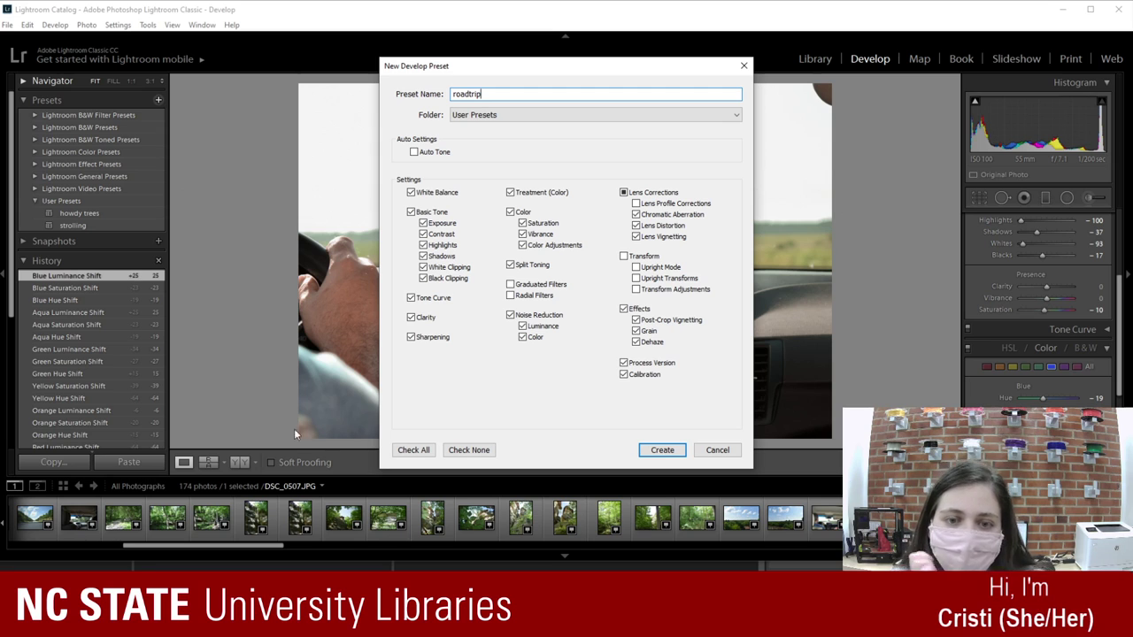
pyautogui.click(662, 449)
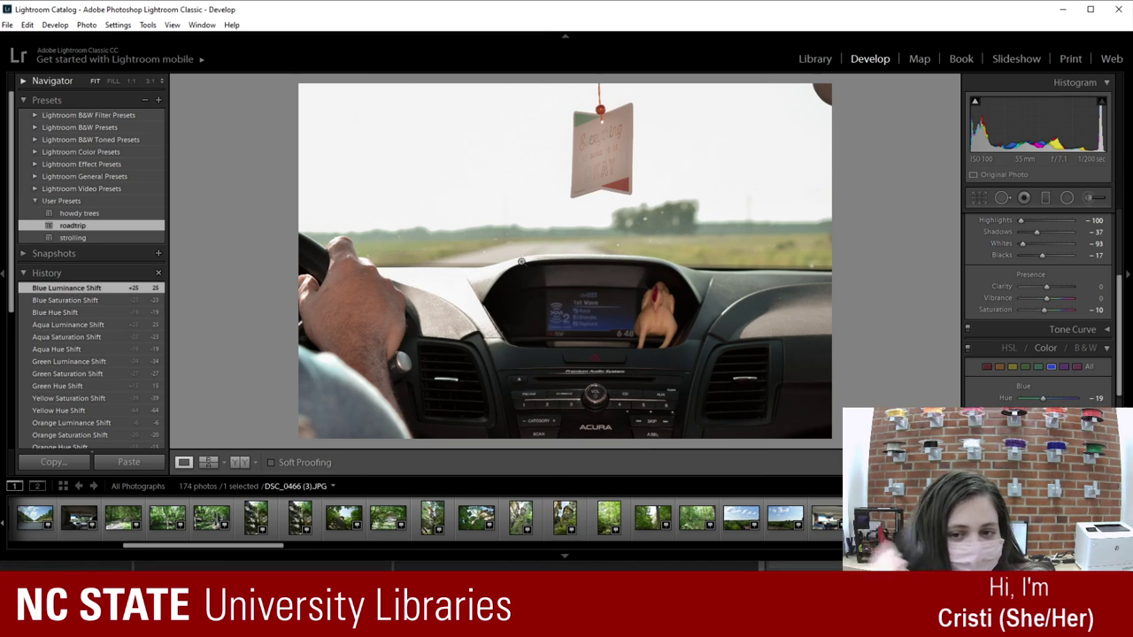
# Step: Apply the roadtrip preset to the rock formation photo DSC_0466 (3).JPG and show it before and after side by side
pyautogui.click(558, 523)
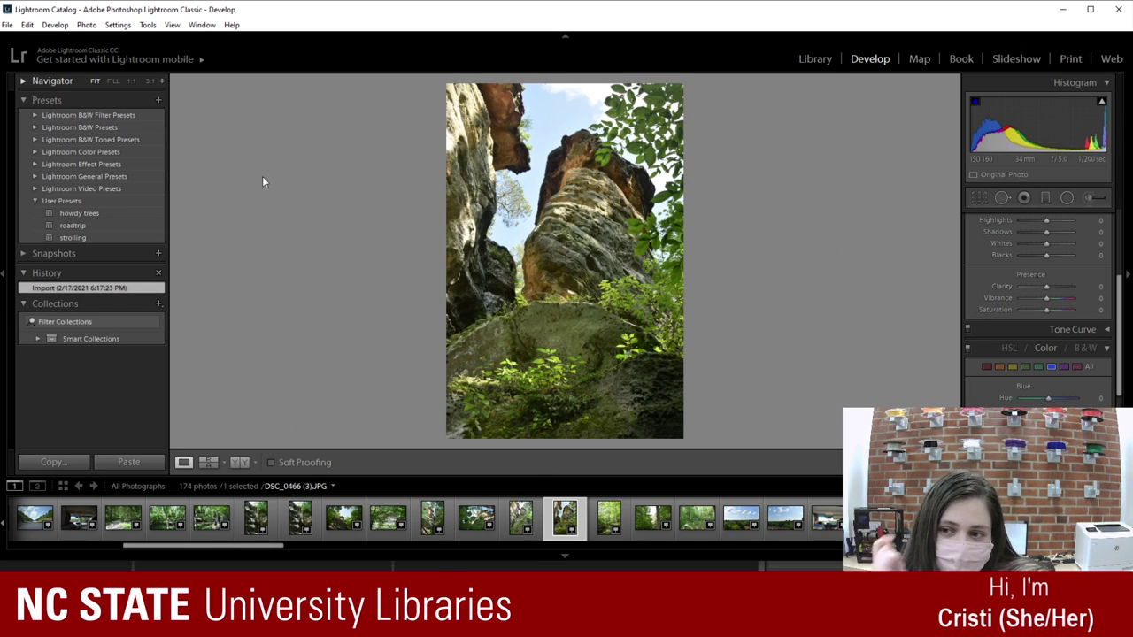
pyautogui.click(124, 226)
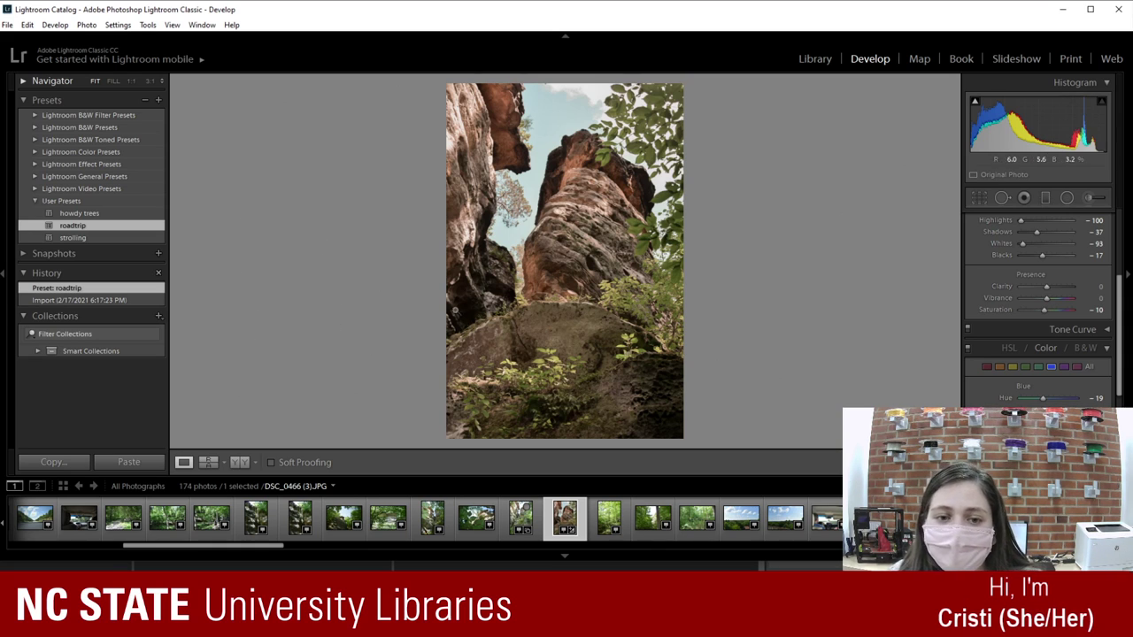
pyautogui.click(238, 464)
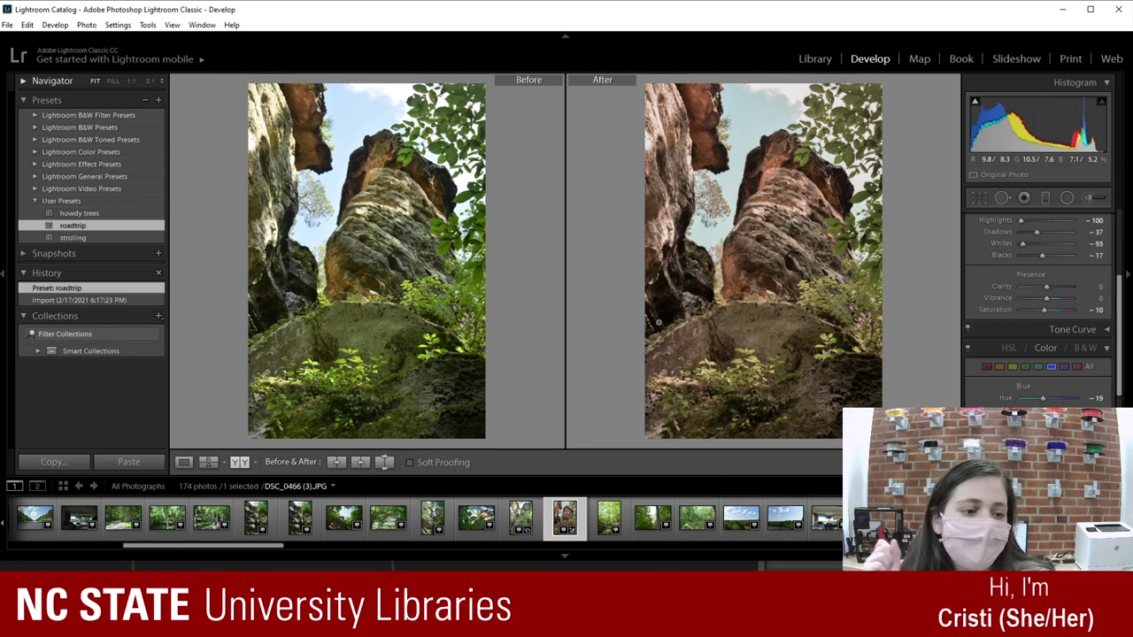
# Step: Check the rock photo's green and orange color ranges and set its yellow hue to +60
pyautogui.click(1026, 368)
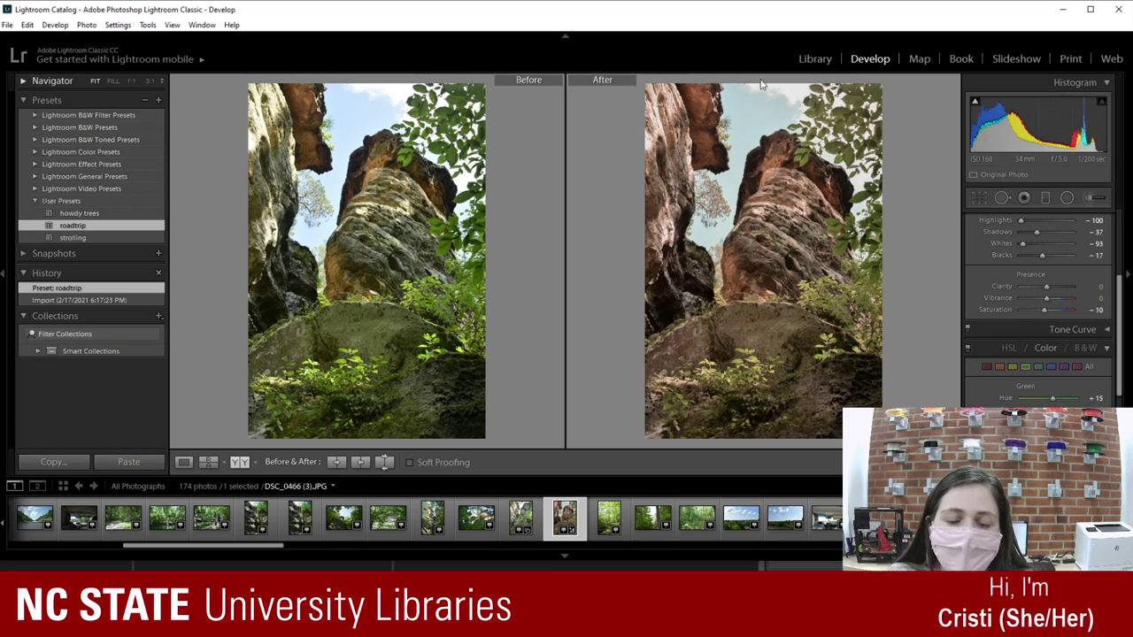
pyautogui.click(1014, 366)
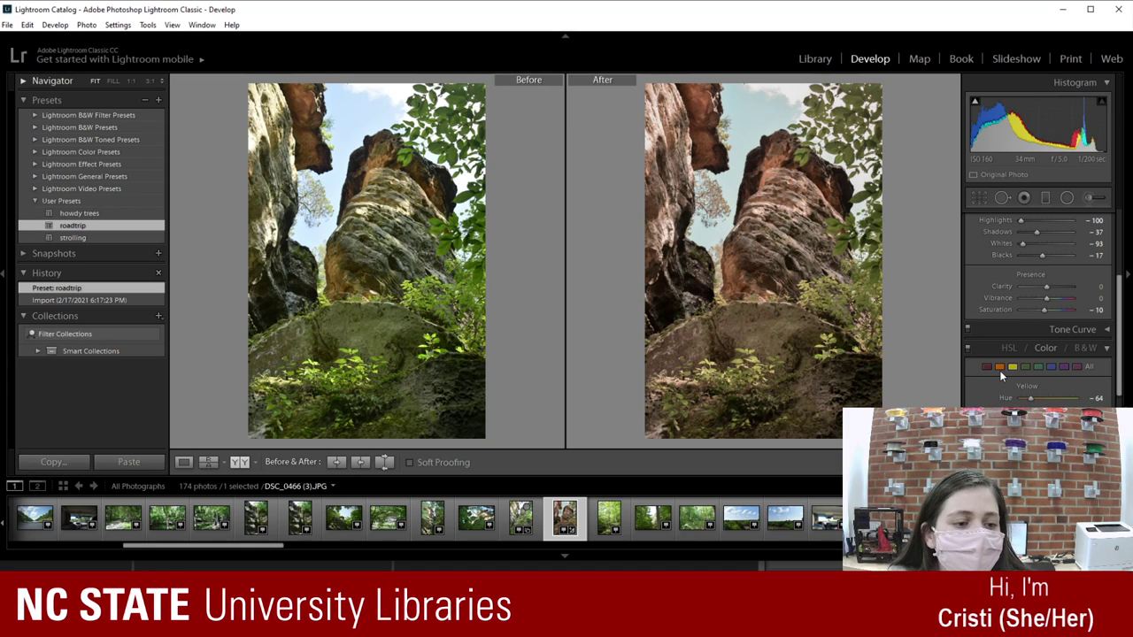
pyautogui.click(1001, 371)
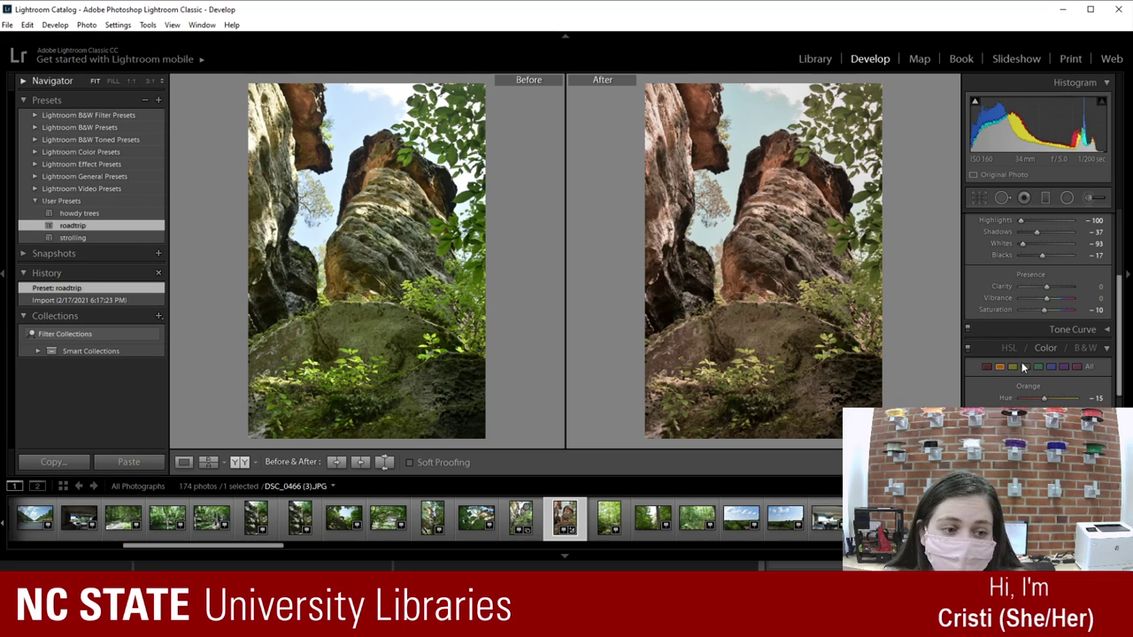
pyautogui.click(1012, 368)
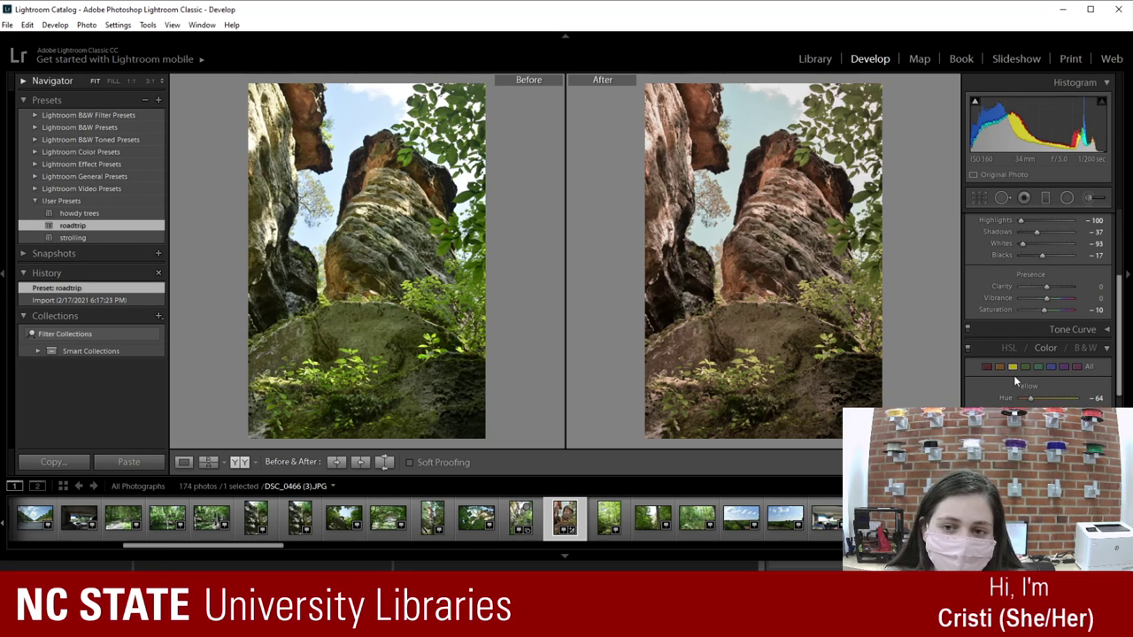
pyautogui.moveTo(1052, 397); pyautogui.dragTo(1065, 403)
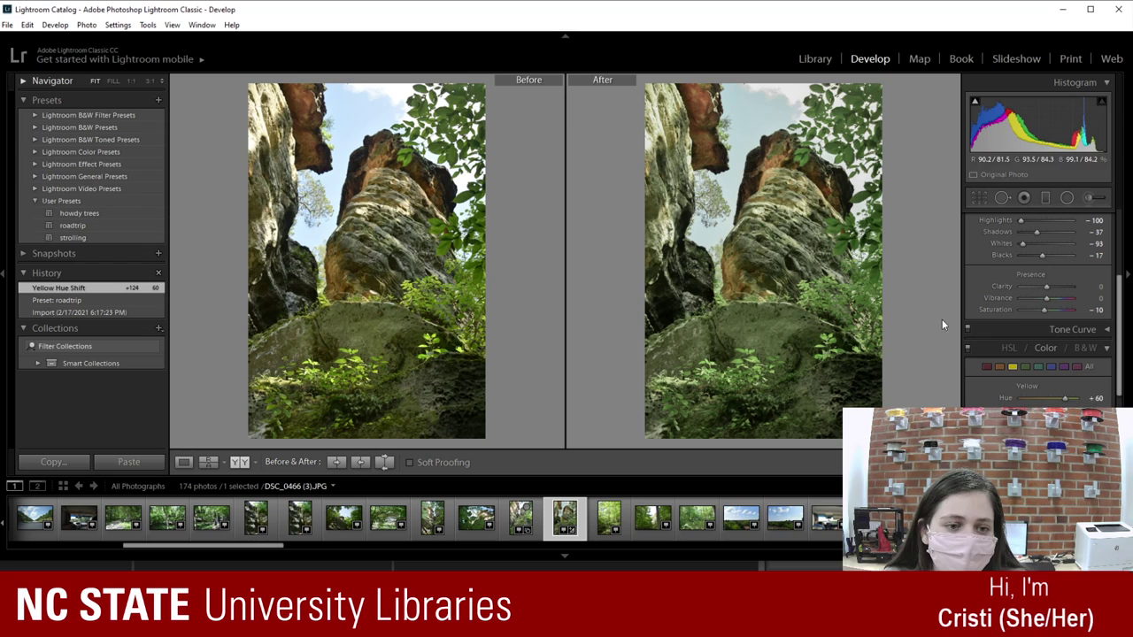
# Step: Set the yellow hue of the rock formation photo DSC_0466 (3).JPG to -64
pyautogui.click(1096, 399)
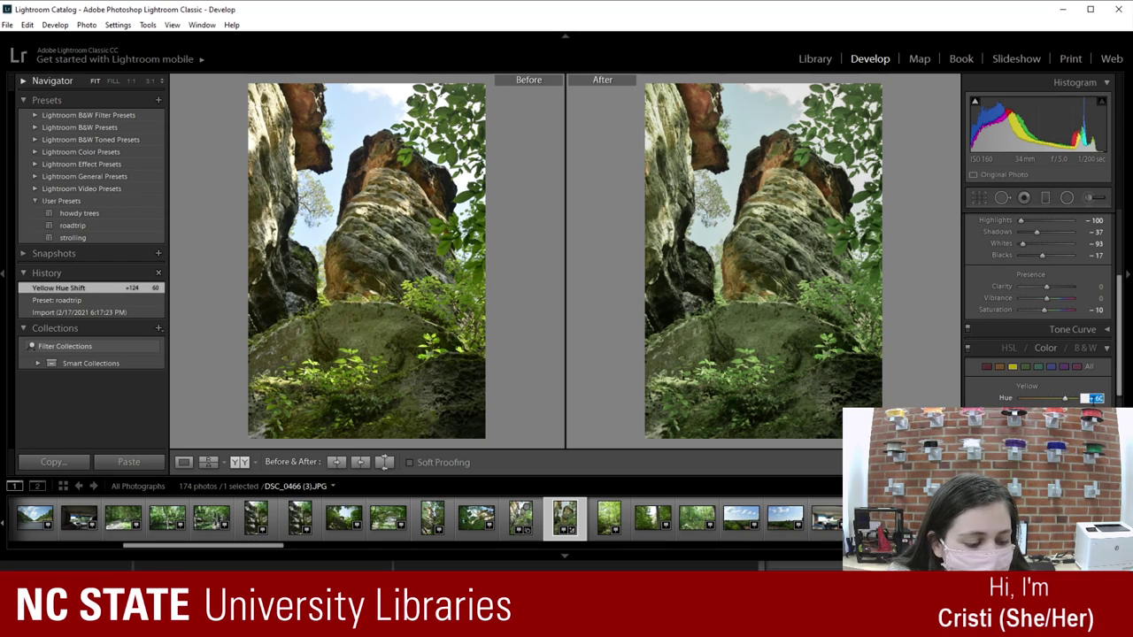
pyautogui.write('-64')
pyautogui.press('Return')
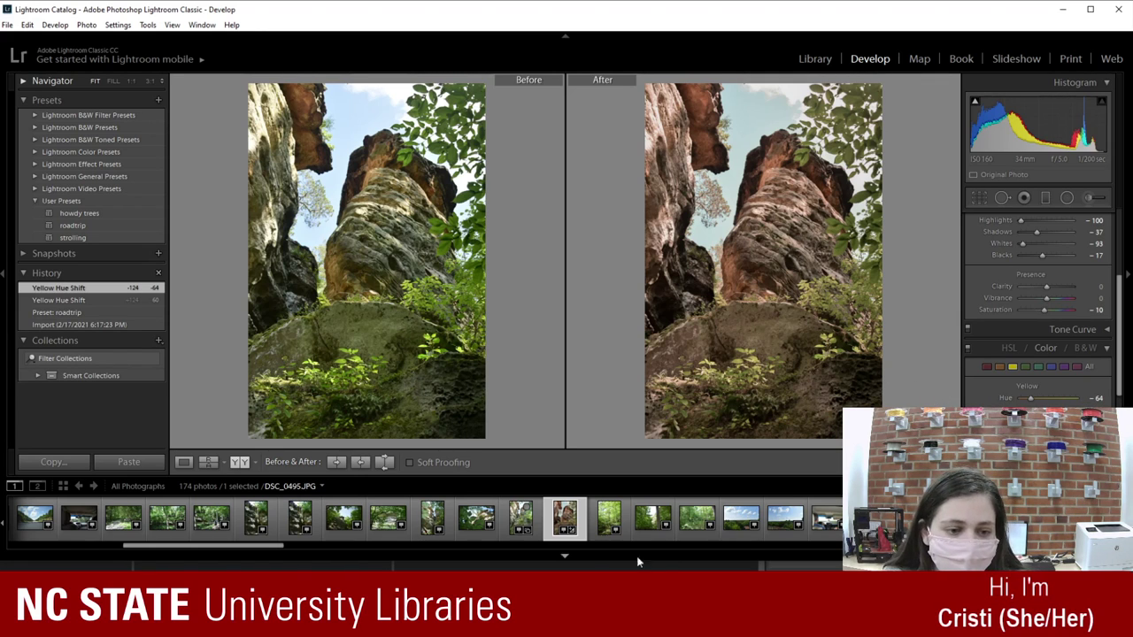
# Step: Open DSC_0465.JPG in the single-photo view, try the strolling and howdy trees presets on it, and settle on roadtrip
pyautogui.click(521, 518)
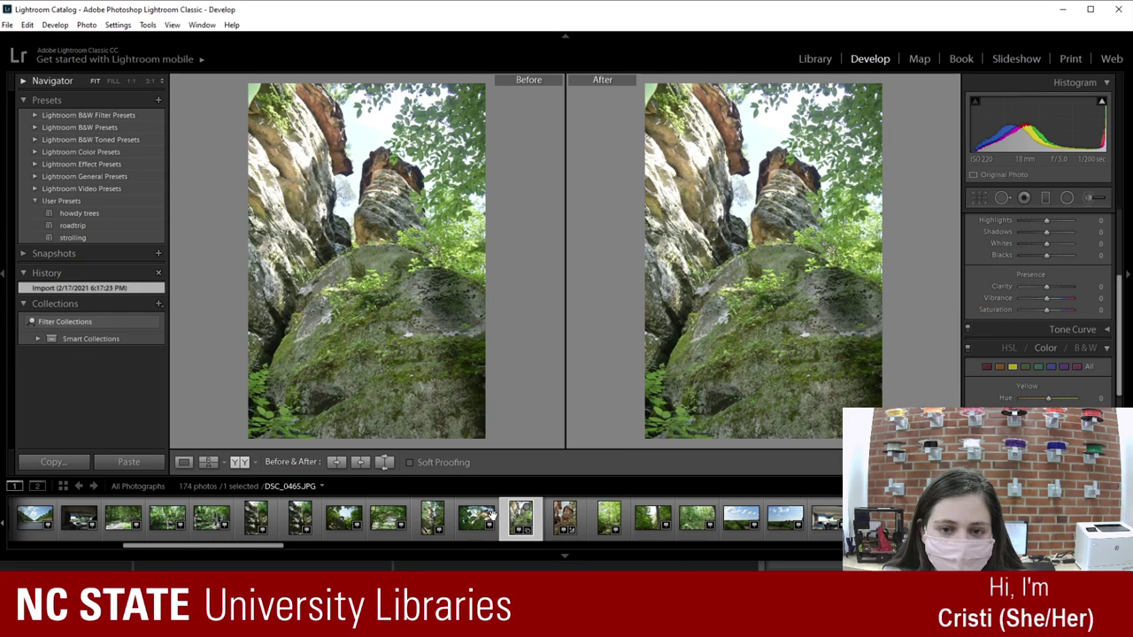
pyautogui.click(184, 463)
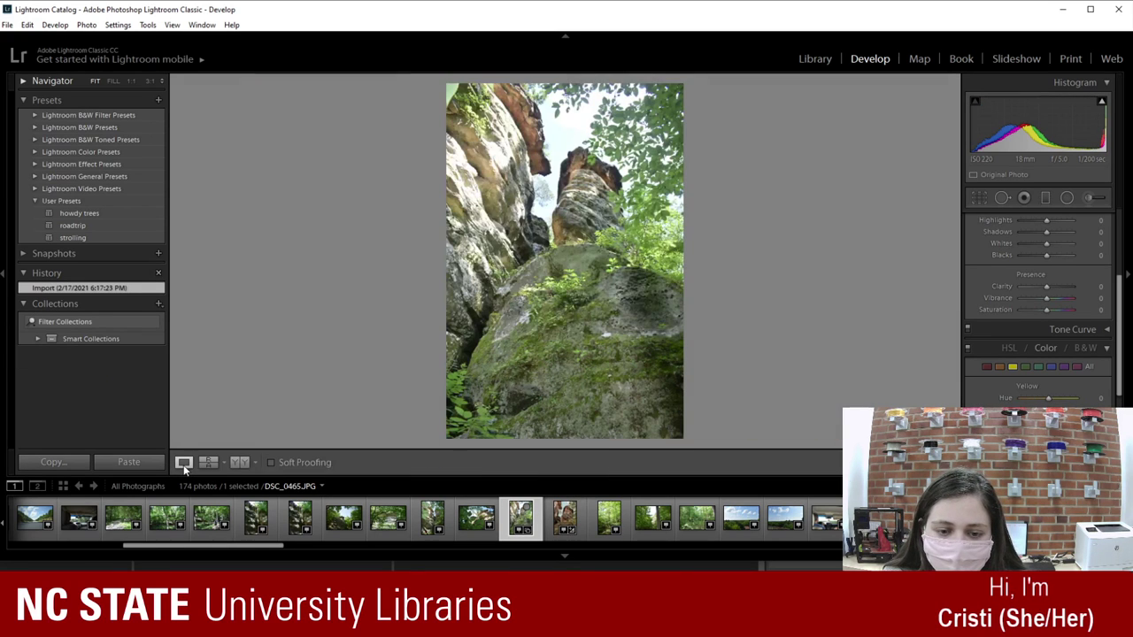
pyautogui.click(89, 235)
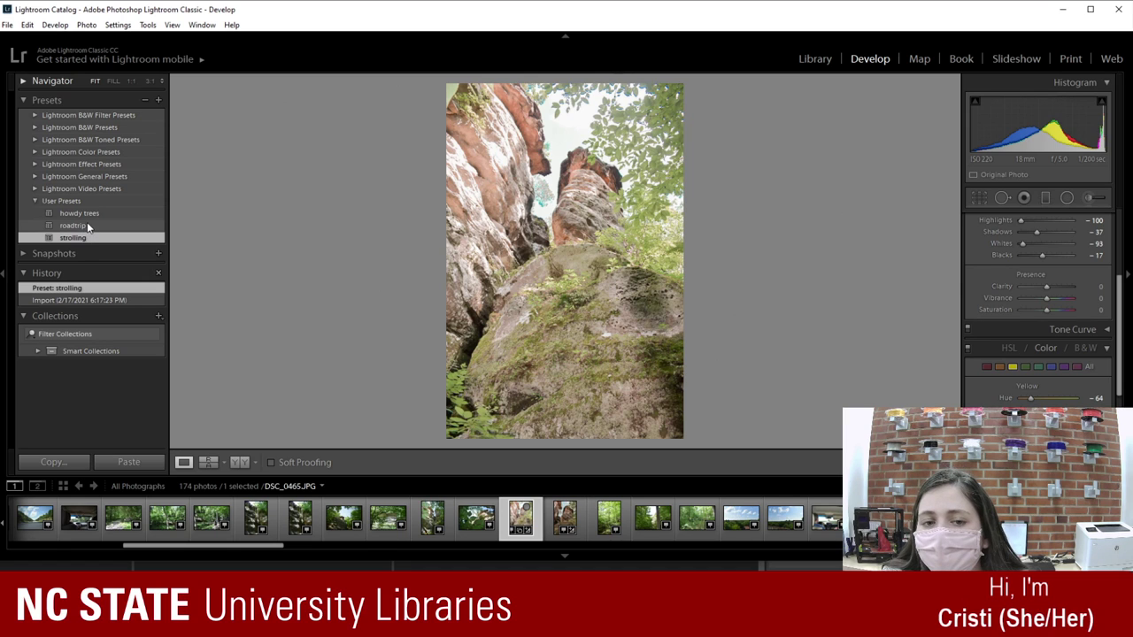
pyautogui.click(94, 212)
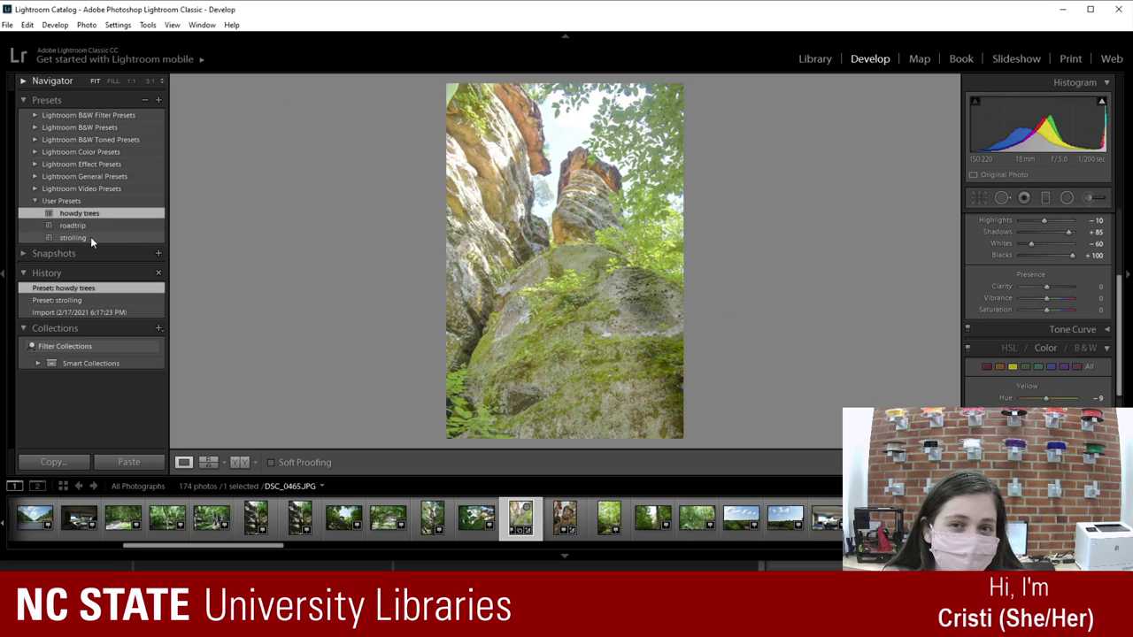
pyautogui.click(89, 226)
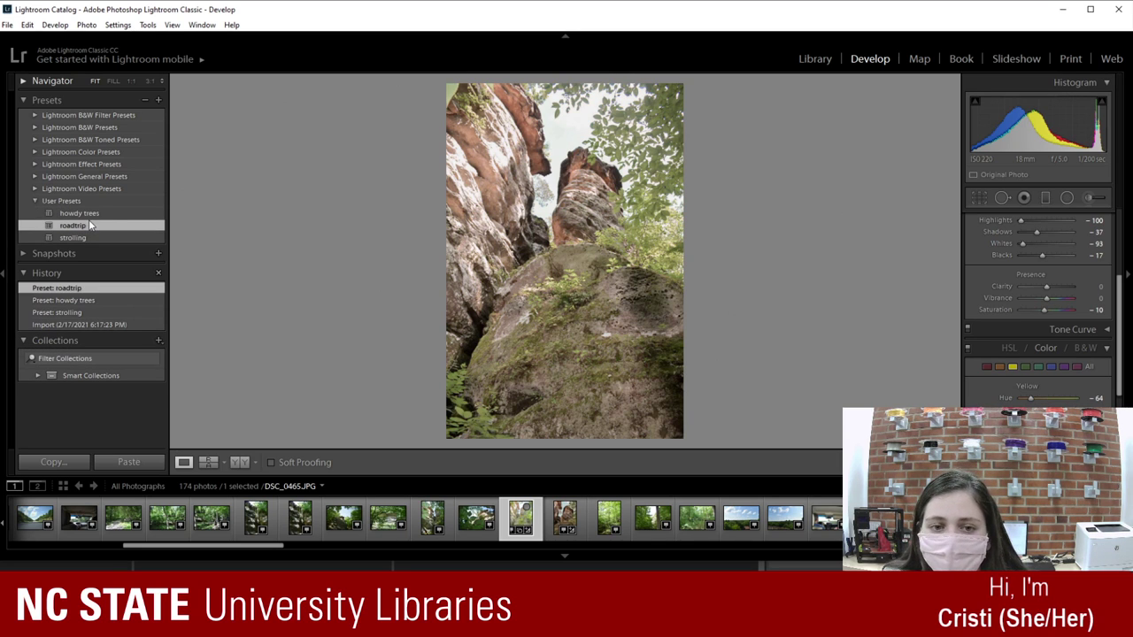
# Step: Apply the roadtrip preset to the leaves and rock photo DSC_0464.JPG and check its aqua and blue color ranges
pyautogui.click(475, 519)
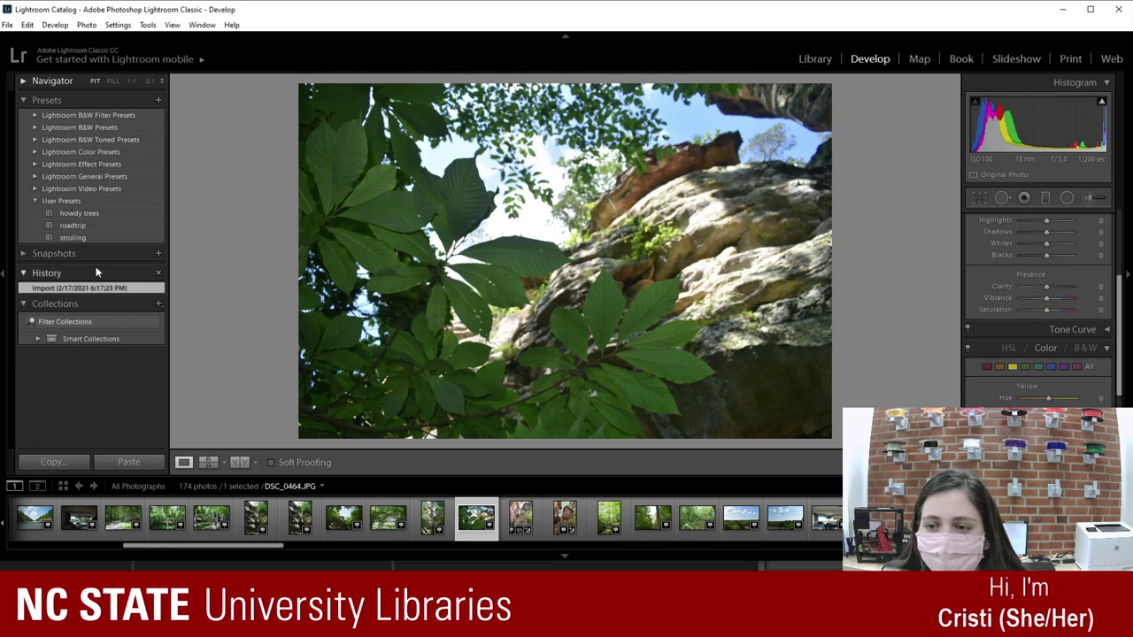
pyautogui.click(106, 226)
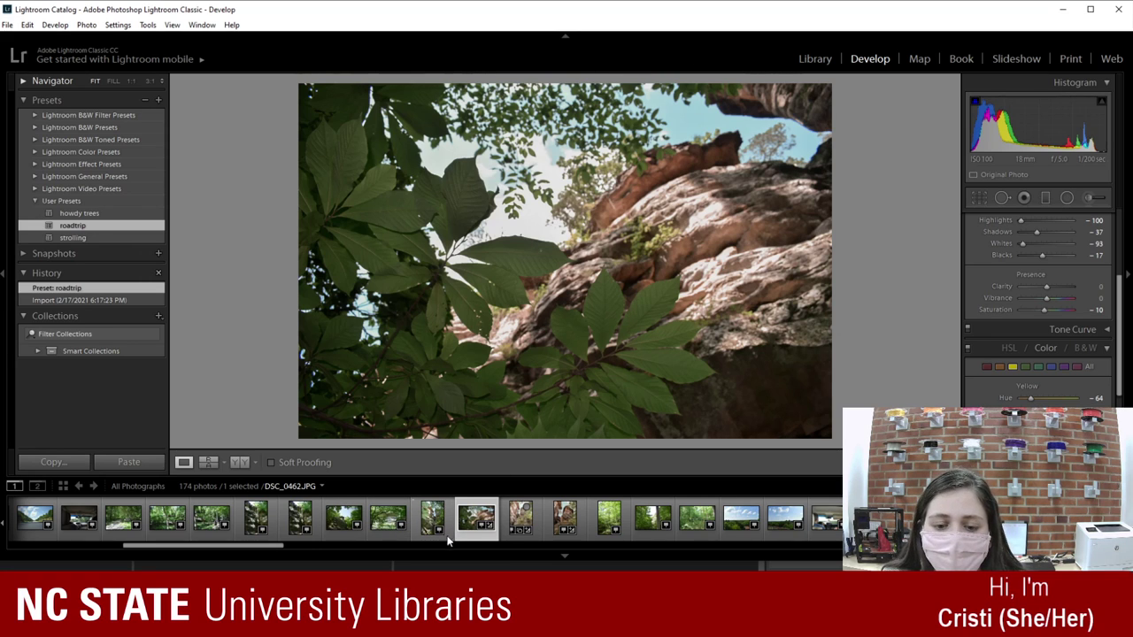
pyautogui.click(1039, 370)
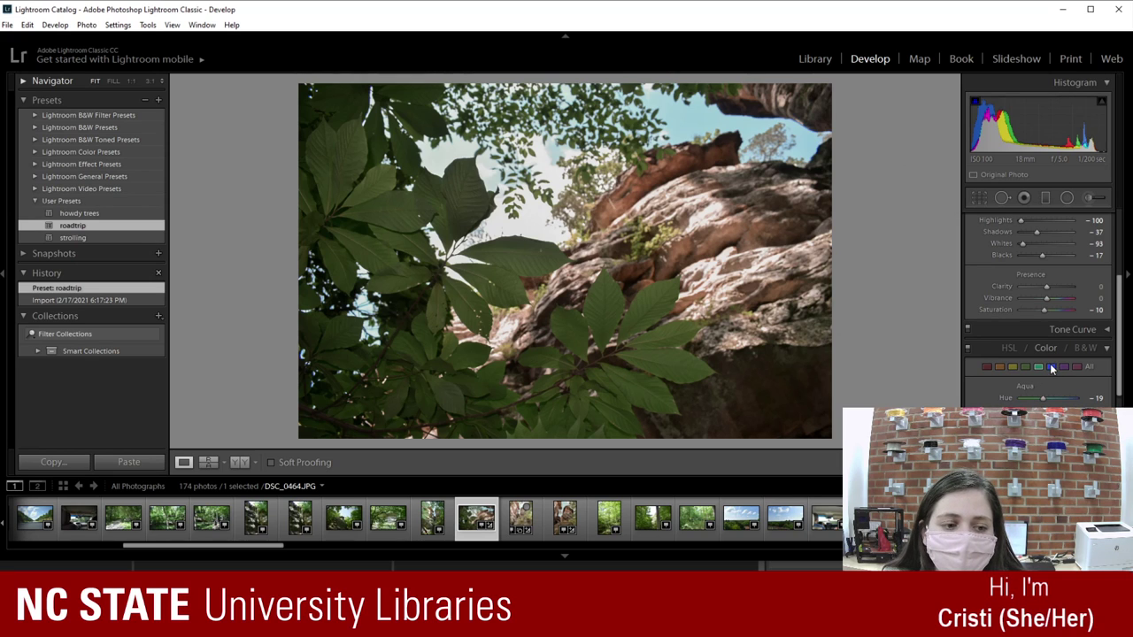
pyautogui.click(1052, 368)
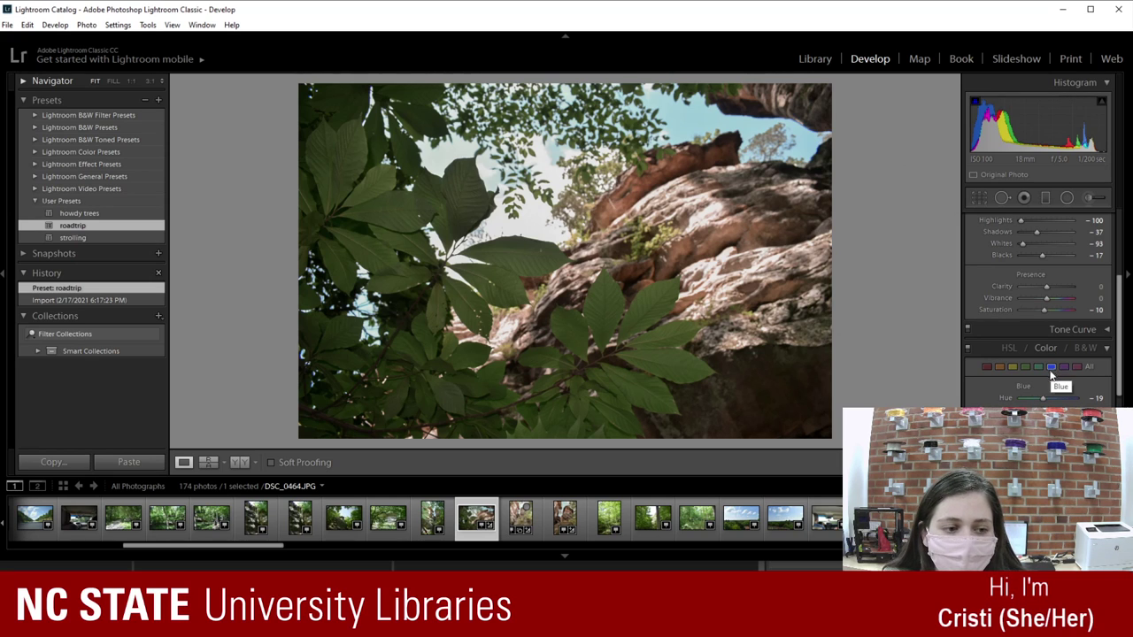
pyautogui.click(1038, 367)
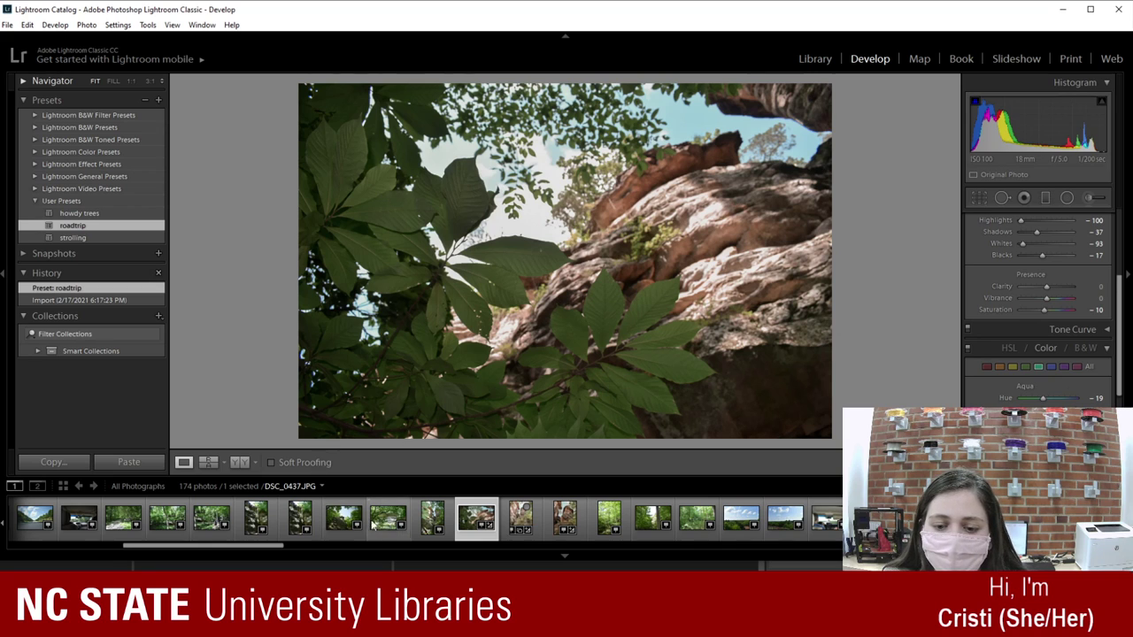
# Step: Apply the roadtrip preset to the cliff photo DSC_0434.JPG and show it before and after side by side
pyautogui.click(343, 521)
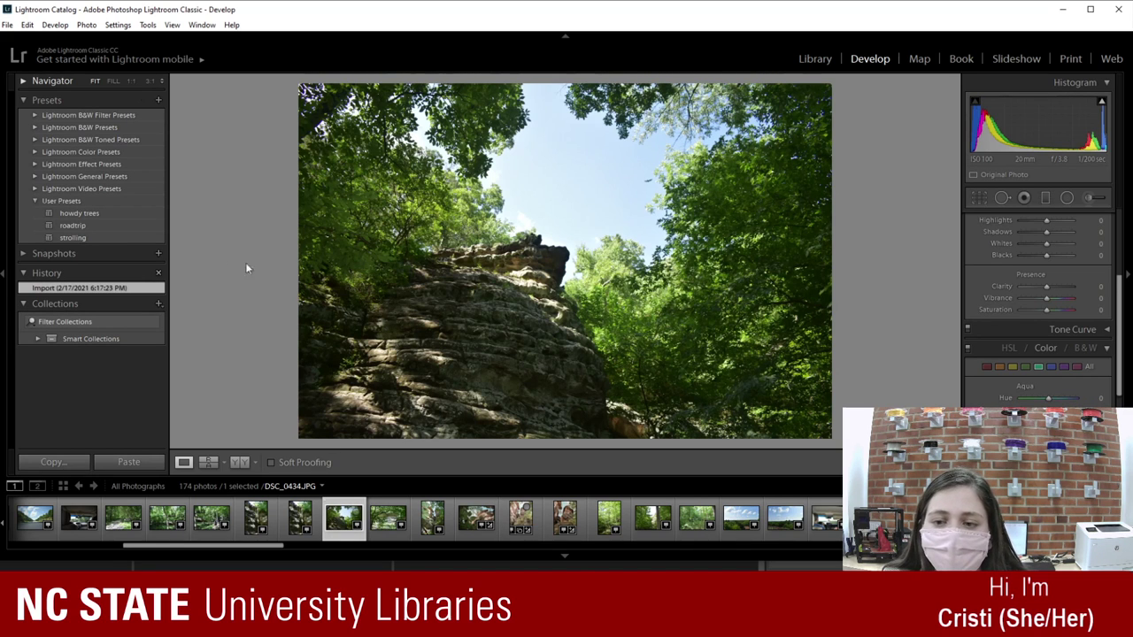
pyautogui.click(122, 226)
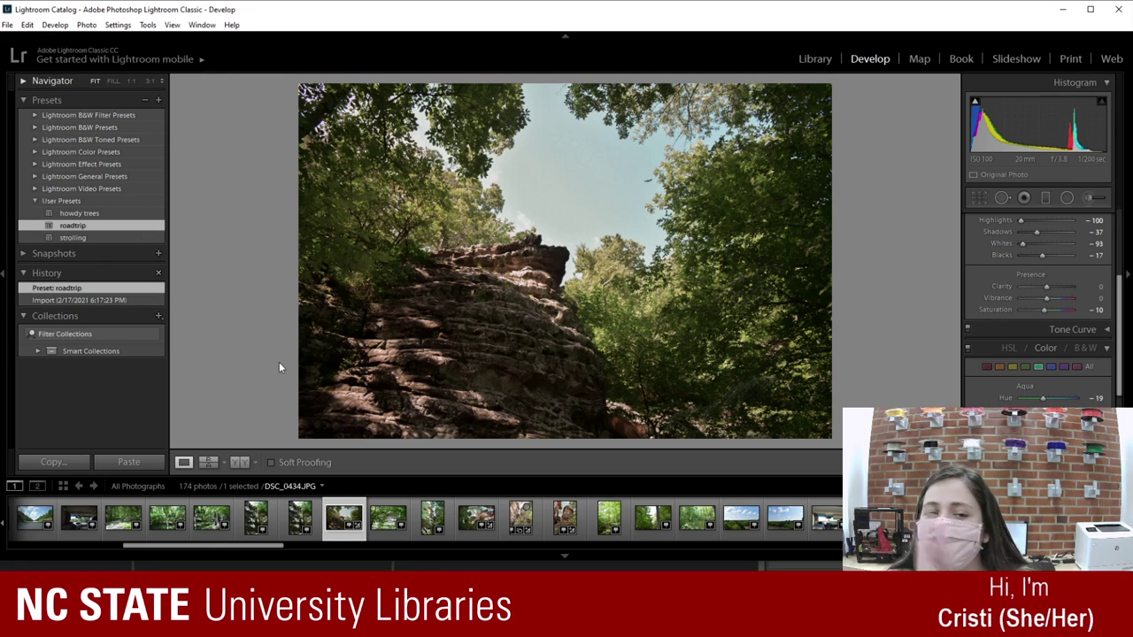
pyautogui.click(240, 462)
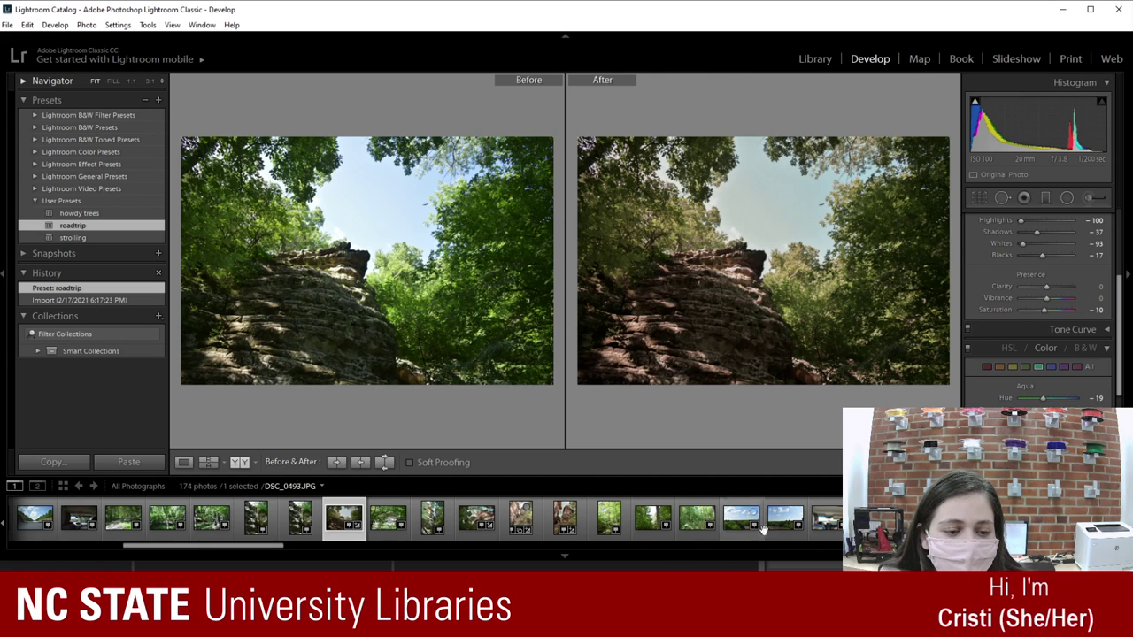
# Step: Look through the forest photos, return to the single-photo view, and apply the roadtrip preset to the cloudy sky photo DSC_0493.JPG
pyautogui.click(602, 526)
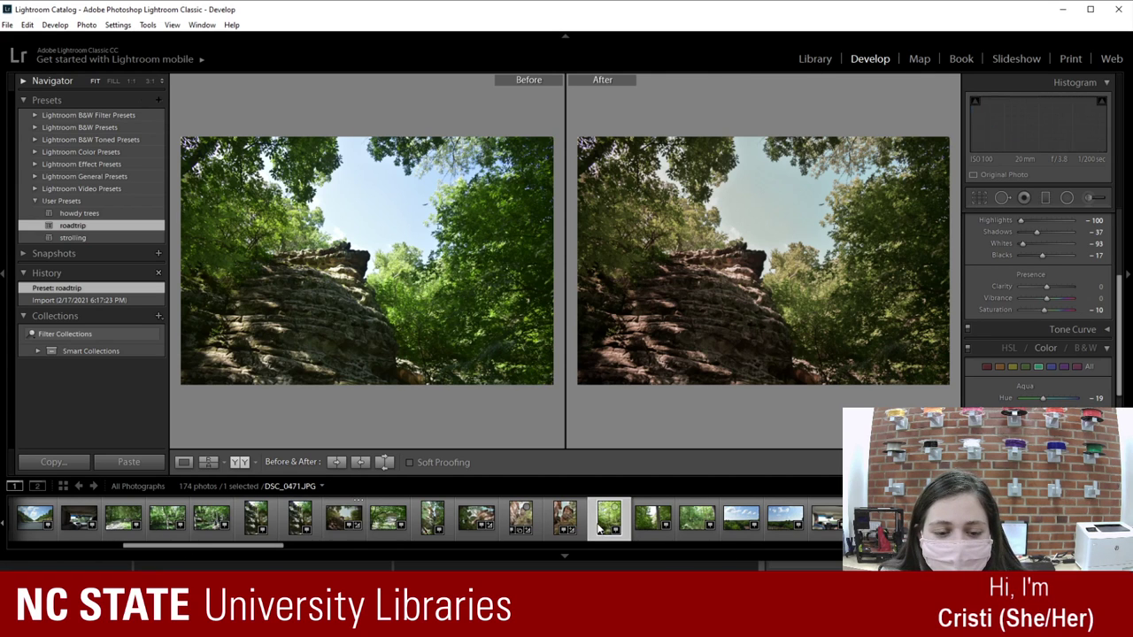
pyautogui.click(647, 521)
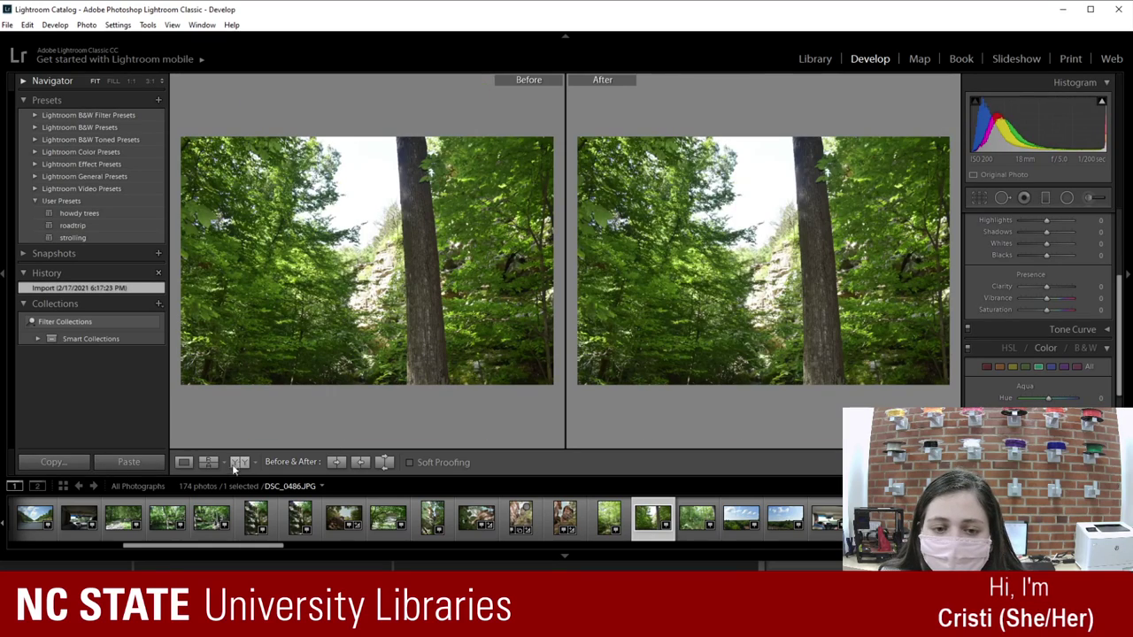
pyautogui.click(183, 463)
pyautogui.click(698, 521)
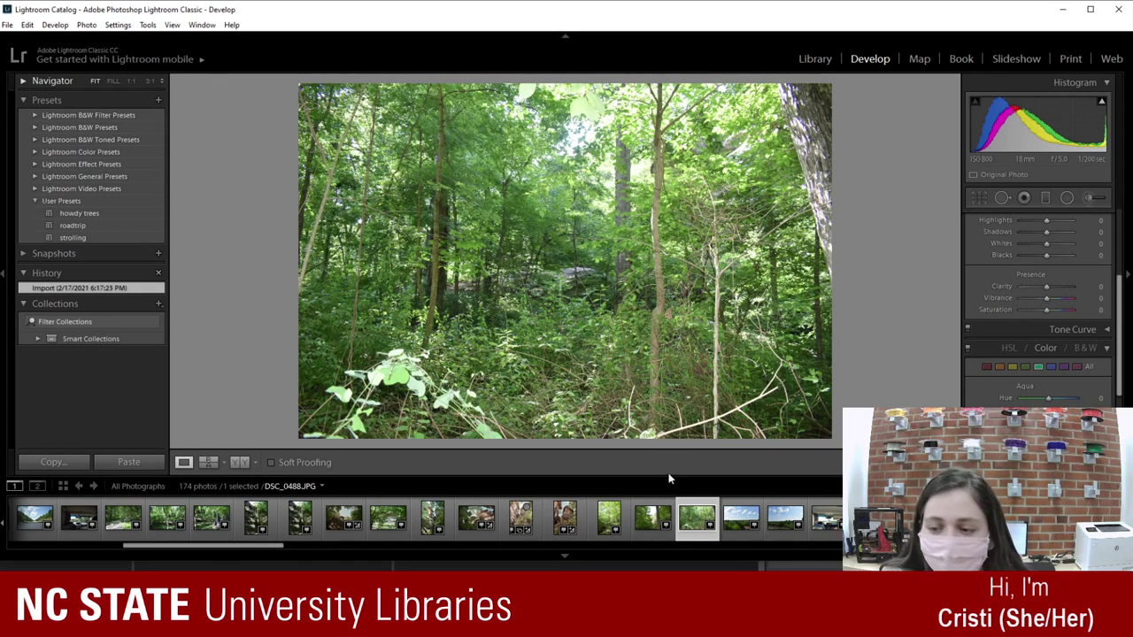
pyautogui.click(734, 524)
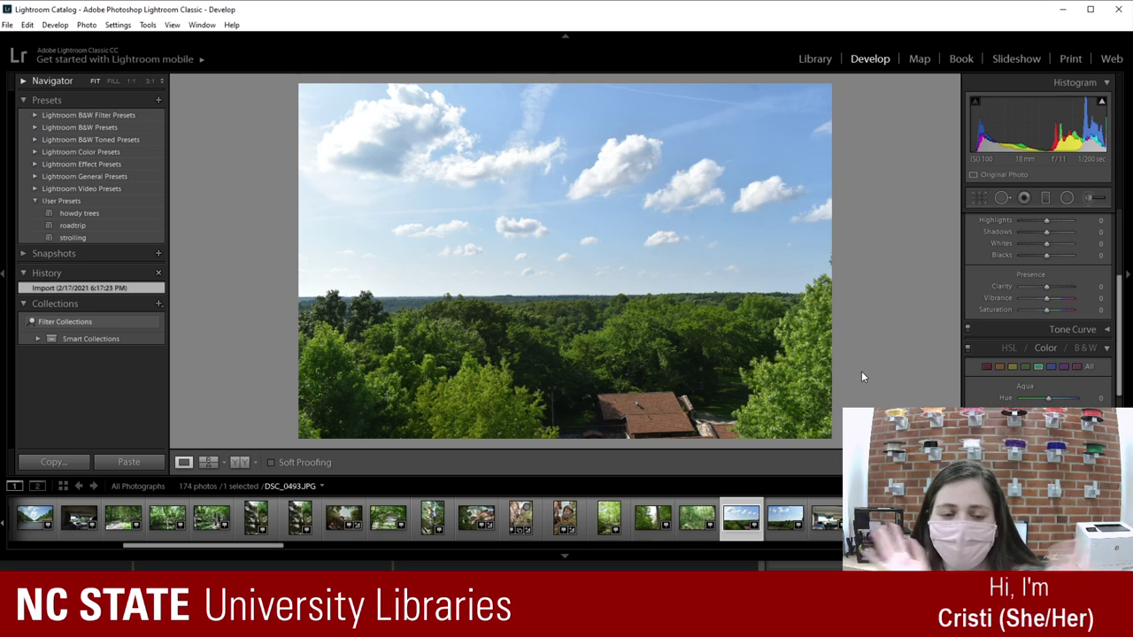
pyautogui.click(109, 229)
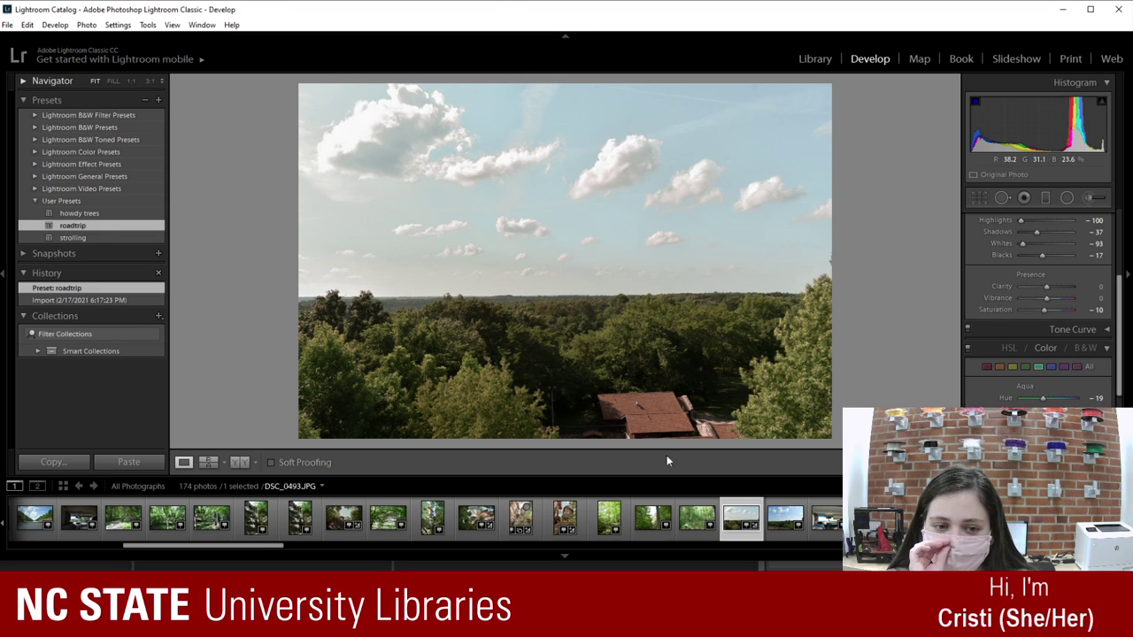
# Step: Apply the roadtrip preset to the car interior photo DSC_0505.JPG and compare it before and after, returning to the single-photo view
pyautogui.click(779, 514)
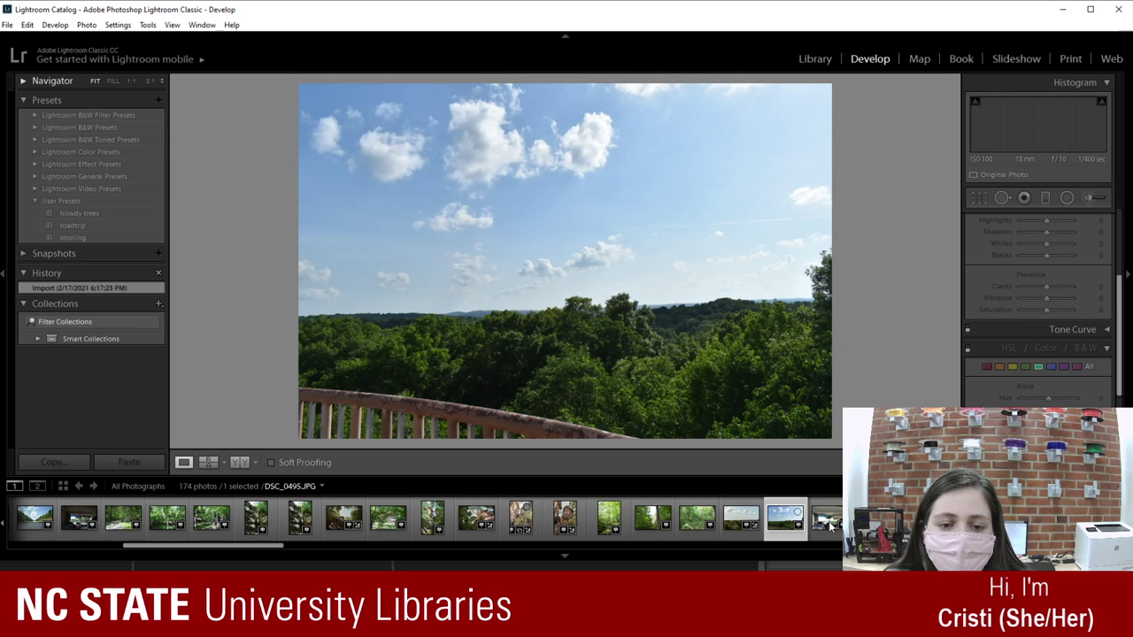
pyautogui.click(823, 527)
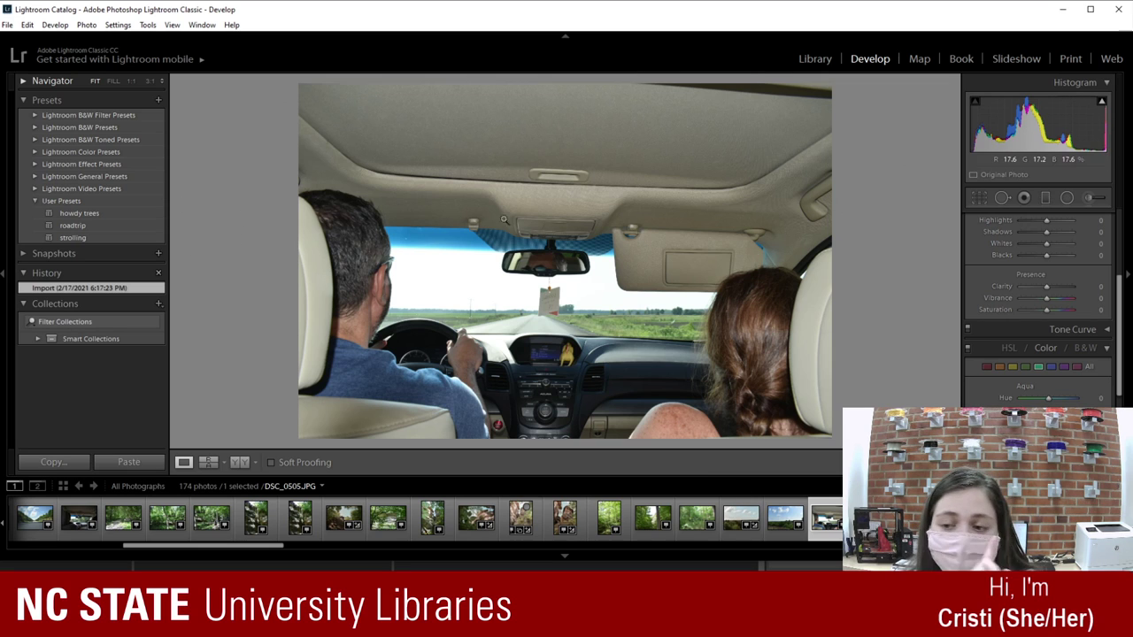
pyautogui.click(78, 226)
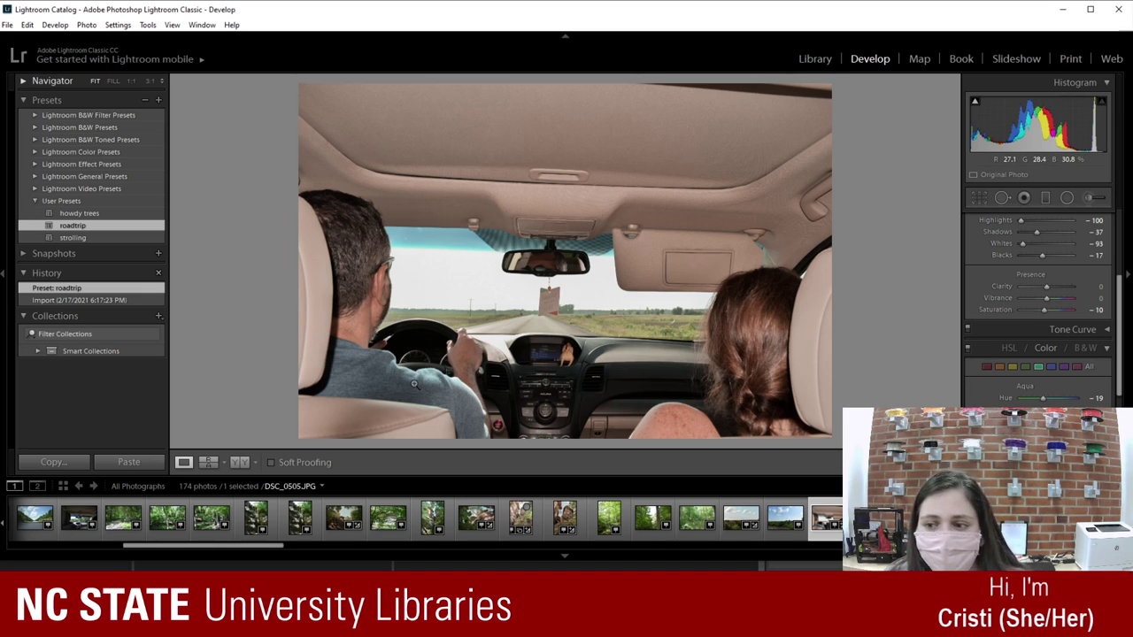
pyautogui.click(239, 462)
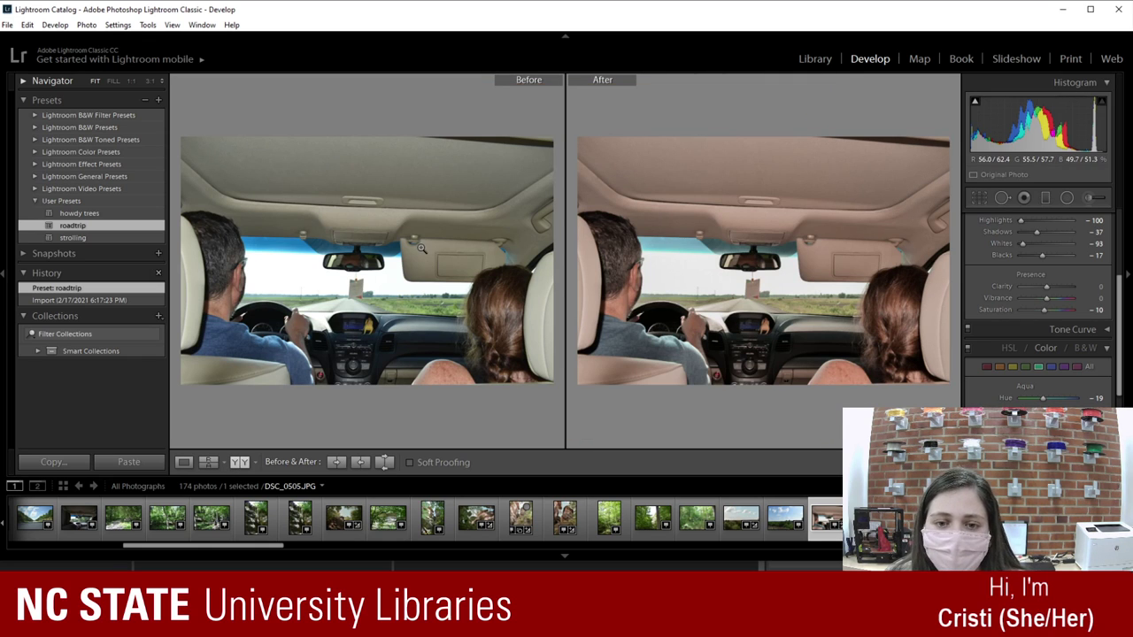
pyautogui.click(183, 462)
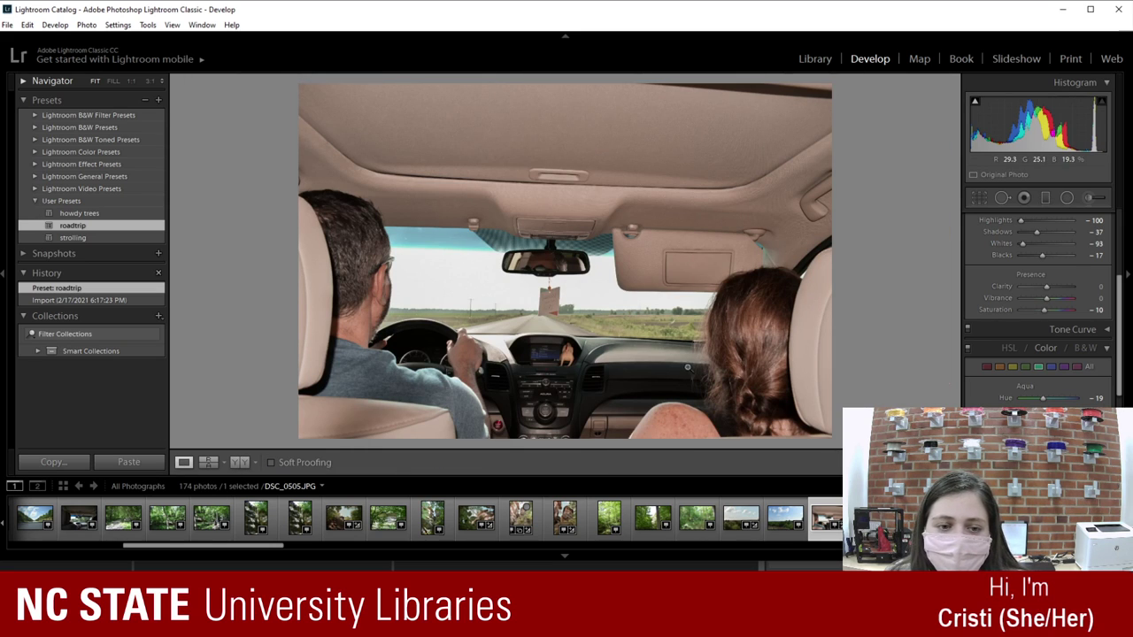
# Step: Try different yellow hue shifts on the car interior photo and set the yellow hue to -19
pyautogui.click(1007, 367)
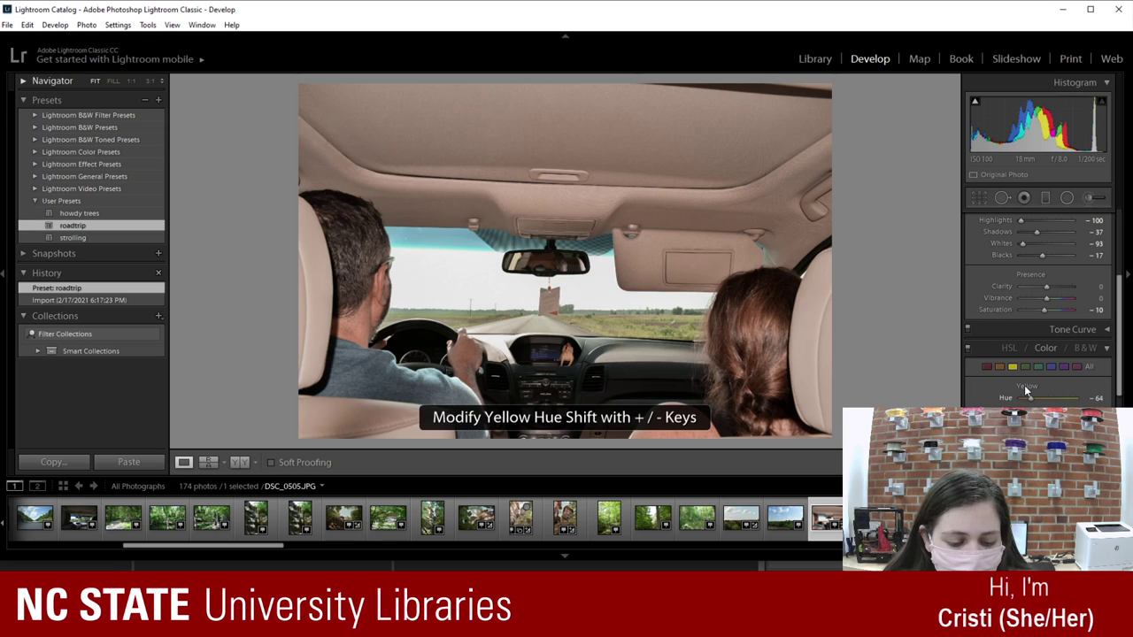
pyautogui.scroll(2, 1028, 389)
pyautogui.scroll(8, 1040, 380)
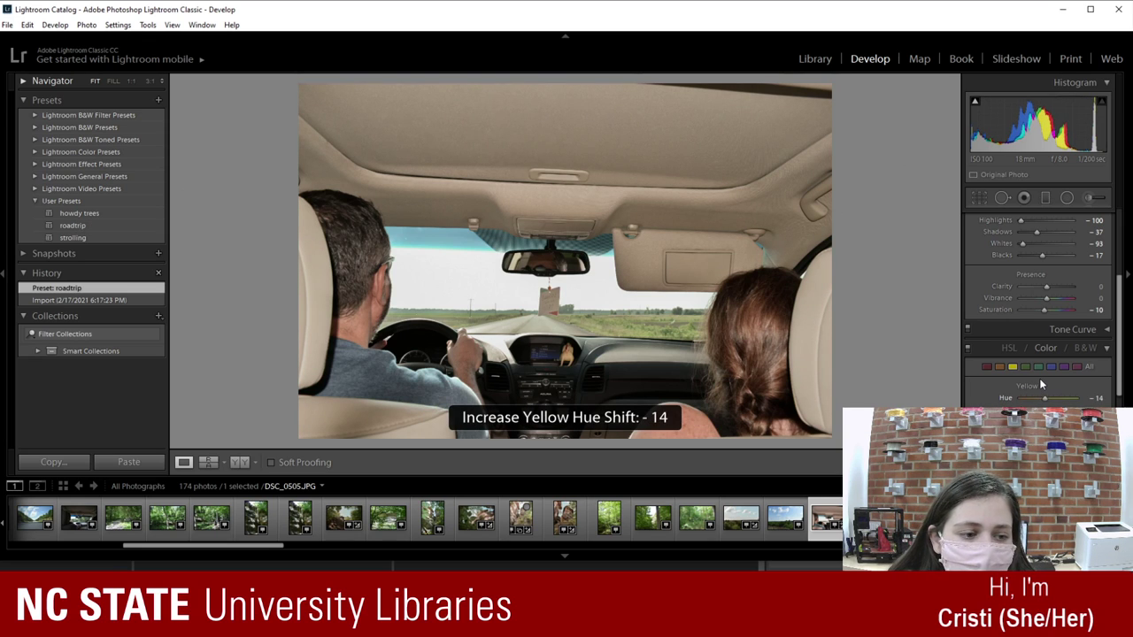
pyautogui.scroll(-5, 1041, 383)
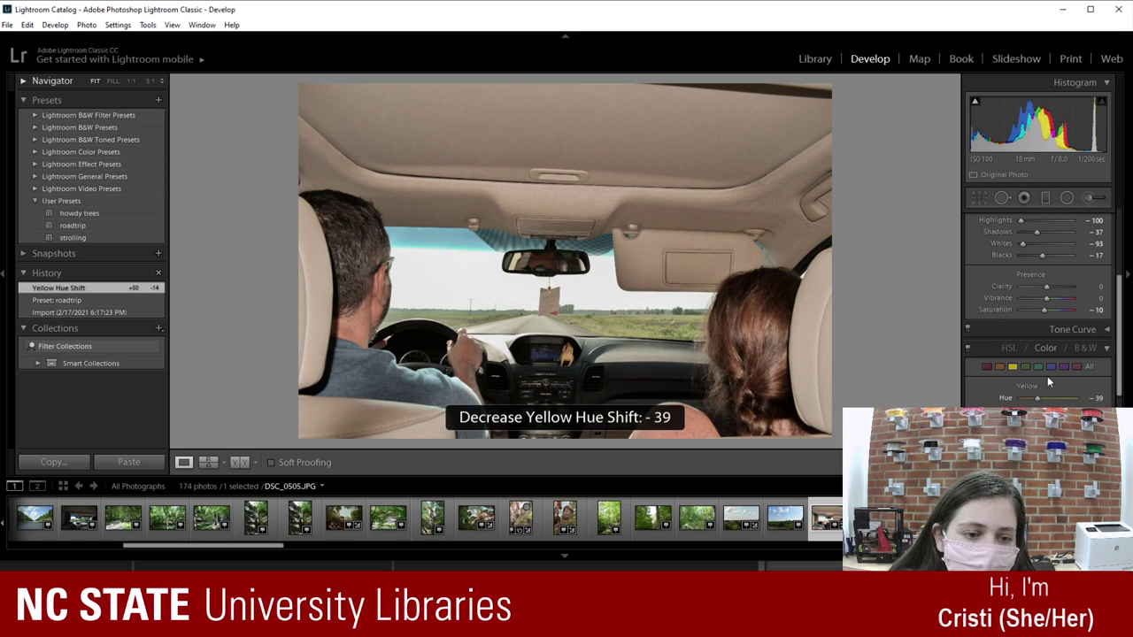
pyautogui.scroll(5, 1047, 379)
pyautogui.scroll(-1, 1048, 379)
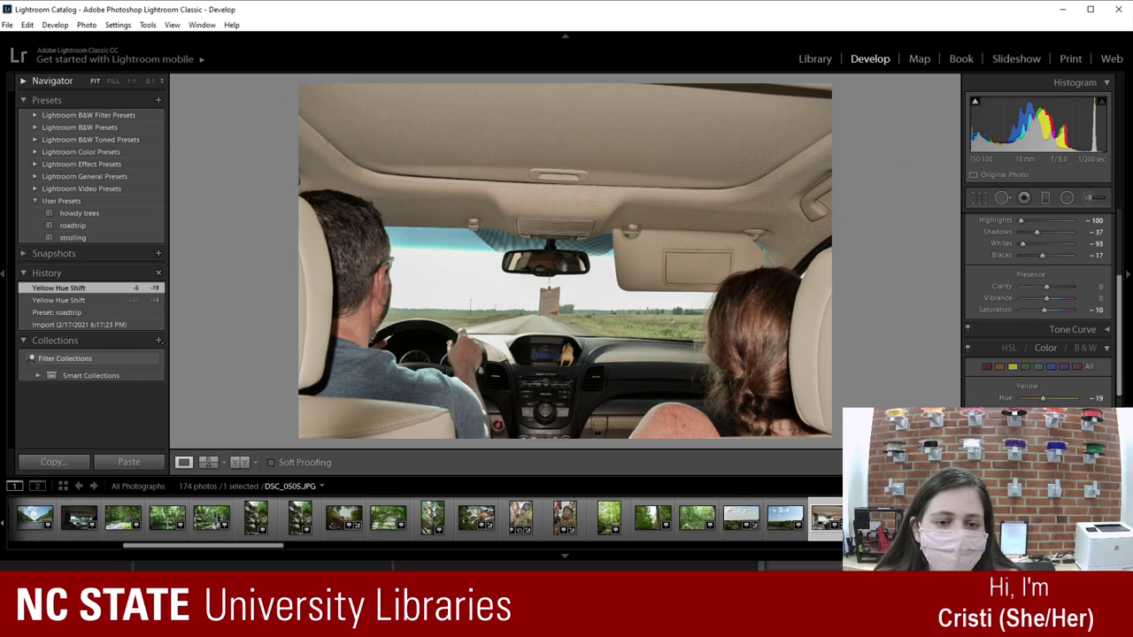
# Step: Browse ahead to the arch photos, compare the street-level shot between buildings, and open DSC_0540.JPG
pyautogui.press('Right')
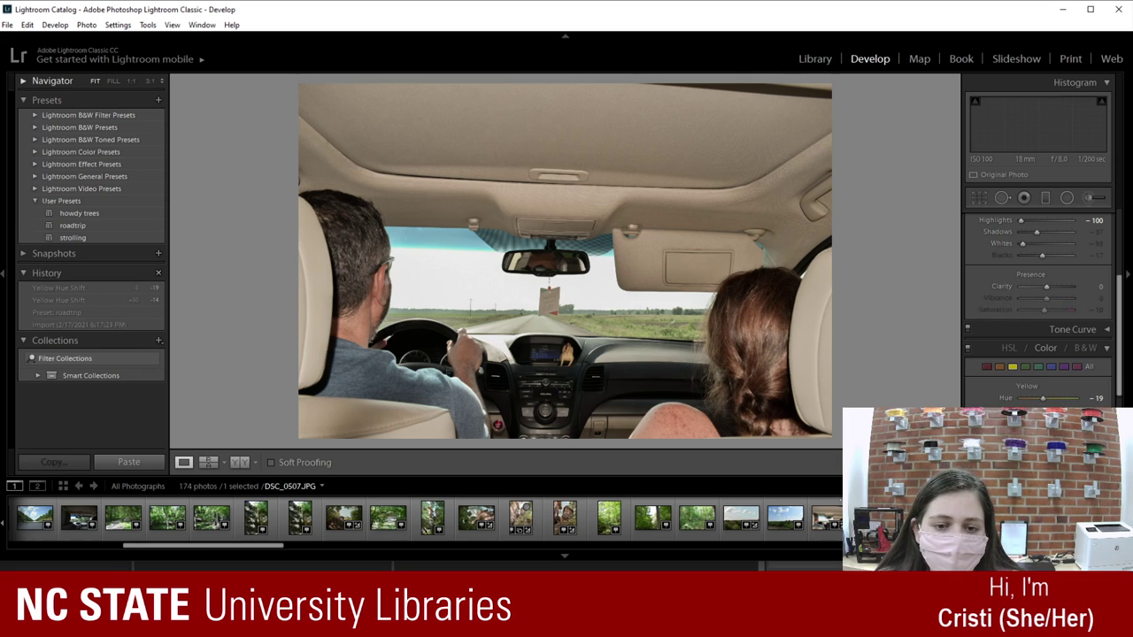
pyautogui.press('Right')
pyautogui.press('Right')
pyautogui.press('Right')
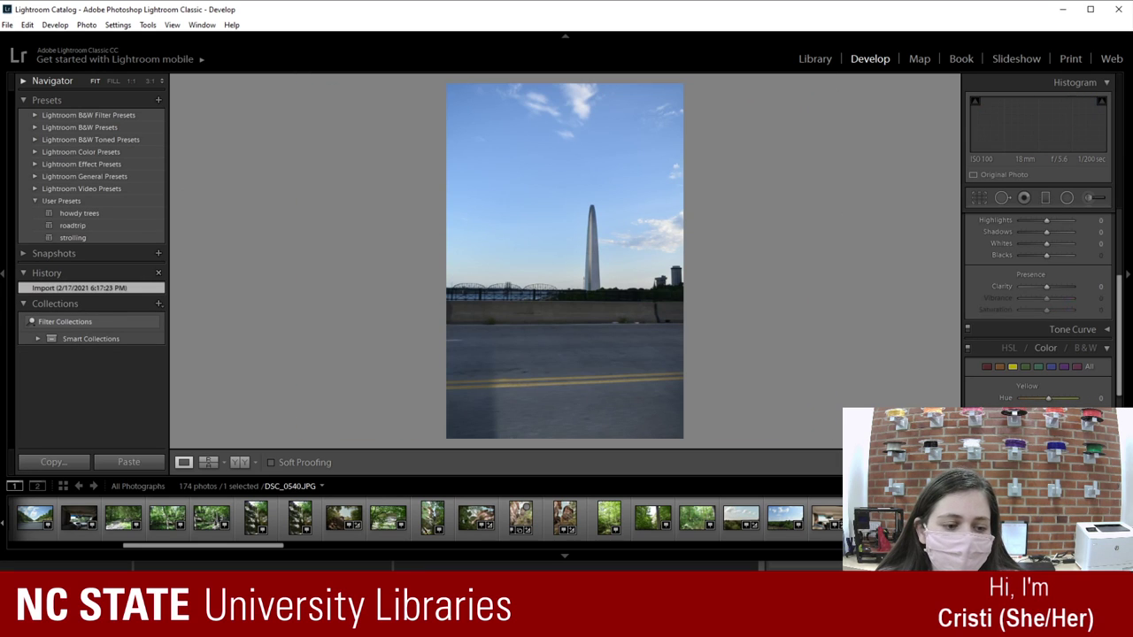
pyautogui.press('Right')
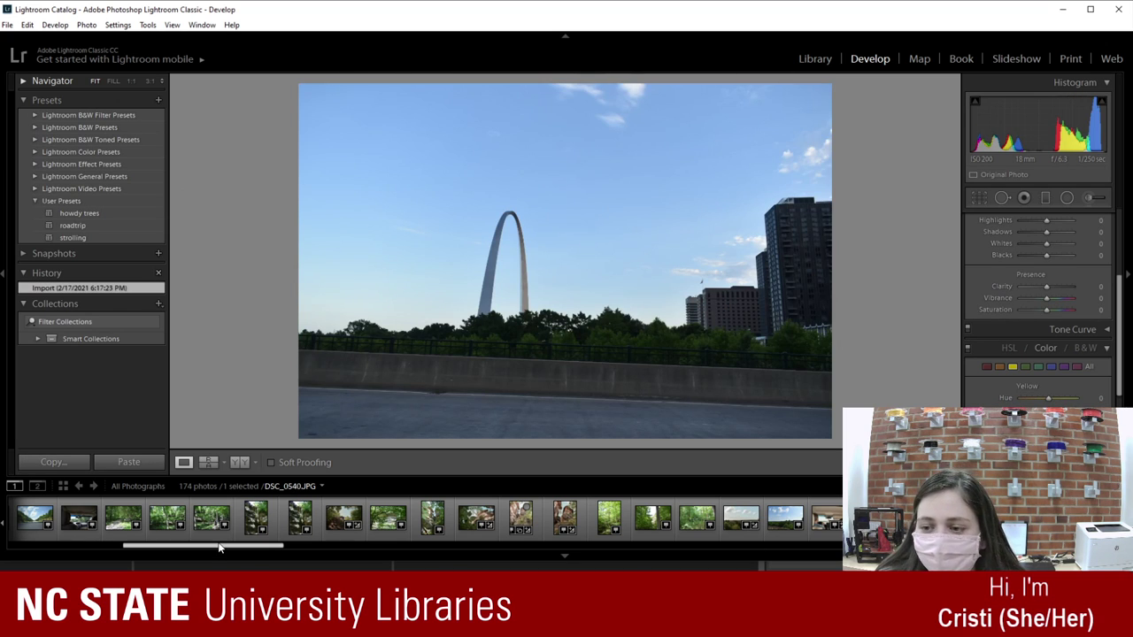
pyautogui.moveTo(219, 549); pyautogui.dragTo(350, 549)
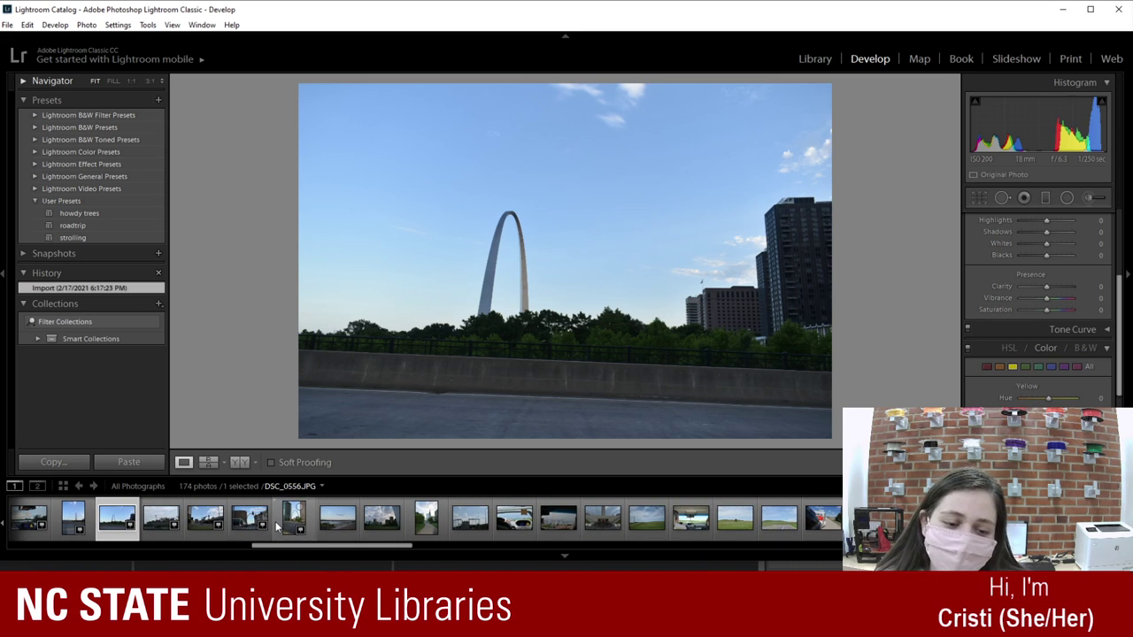
pyautogui.click(294, 522)
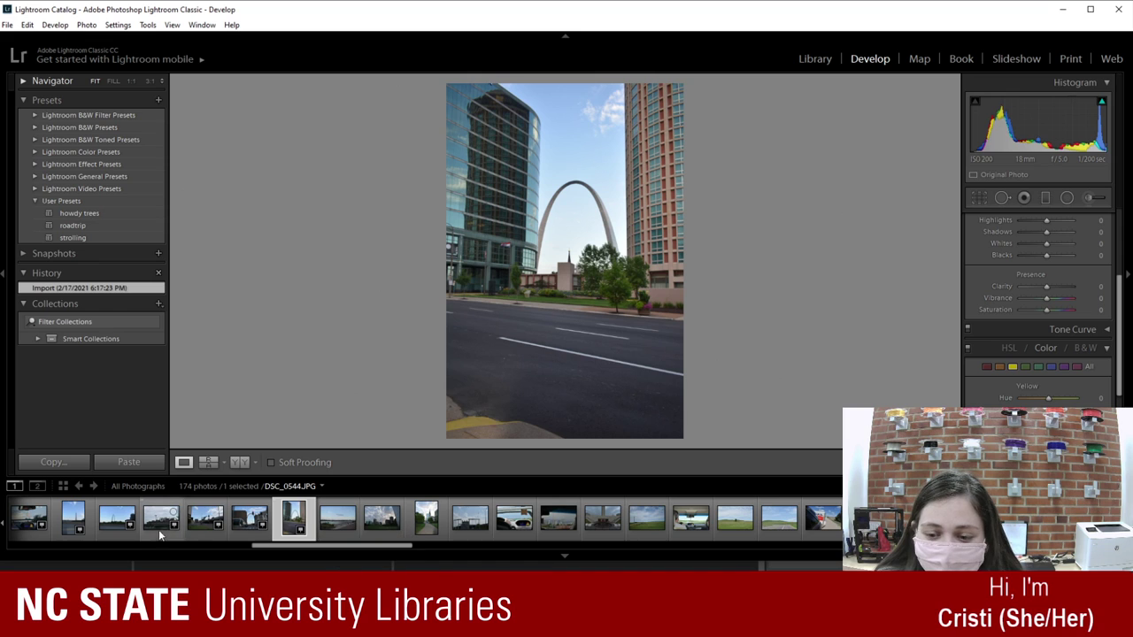
pyautogui.click(118, 524)
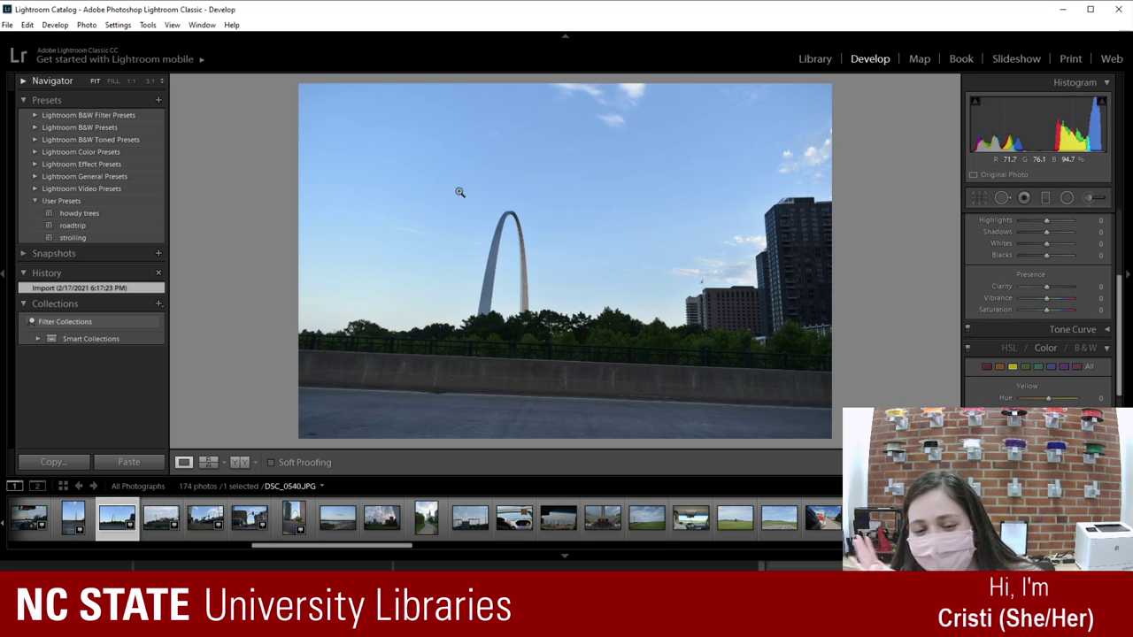
# Step: Look over the industrial building and arch photos, and inspect the arch between the buildings up close in DSC_0556.JPG
pyautogui.click(159, 520)
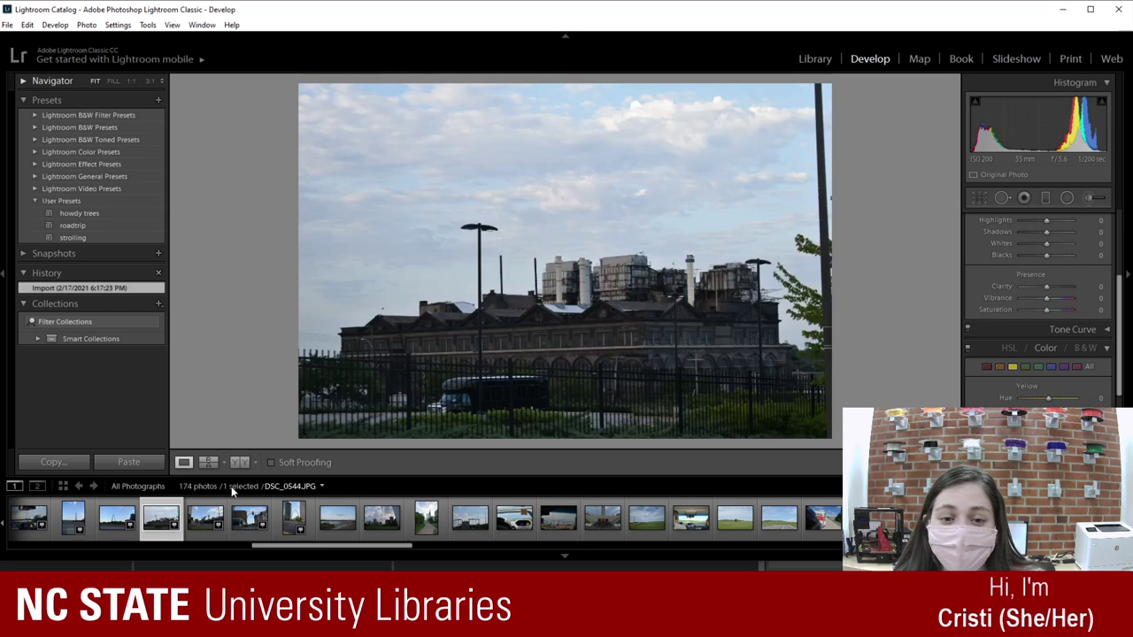
pyautogui.click(80, 524)
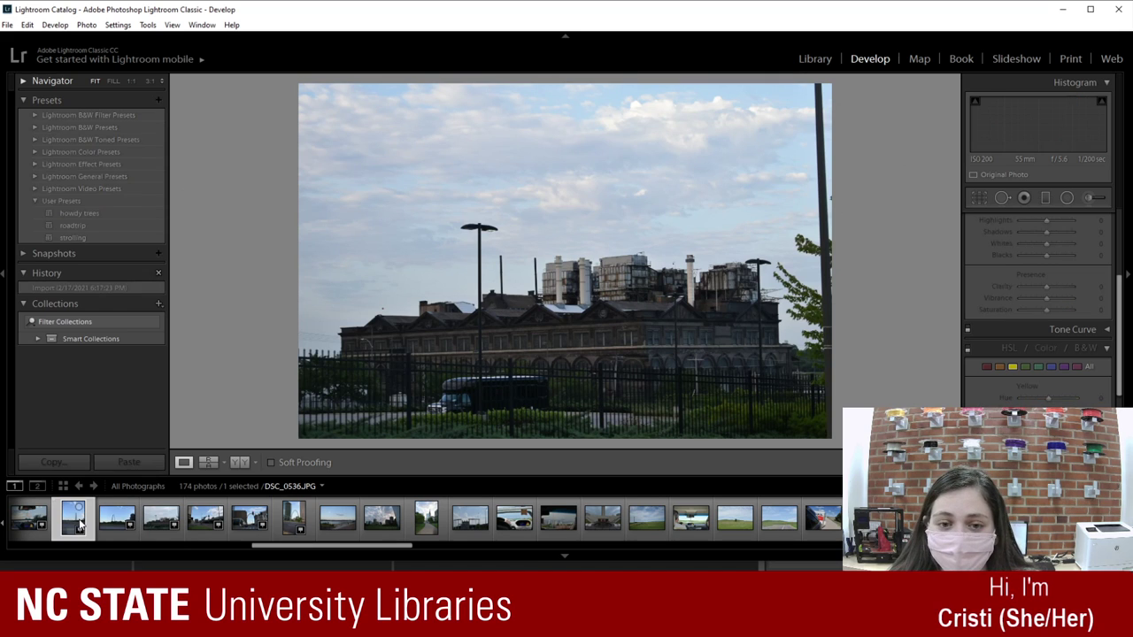
pyautogui.click(104, 527)
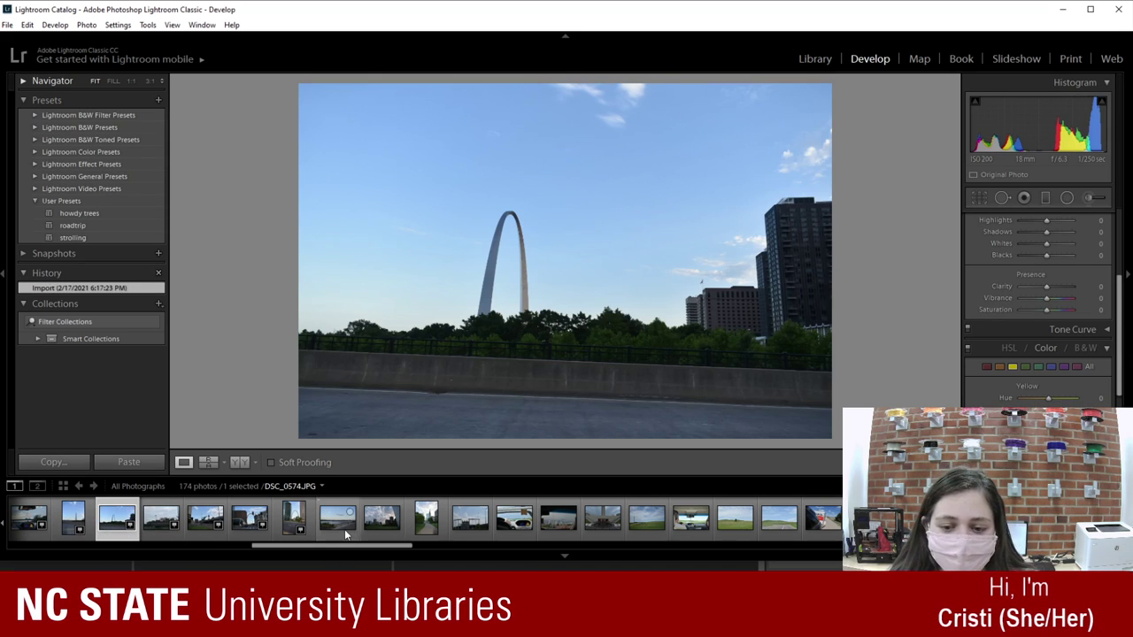
pyautogui.click(294, 520)
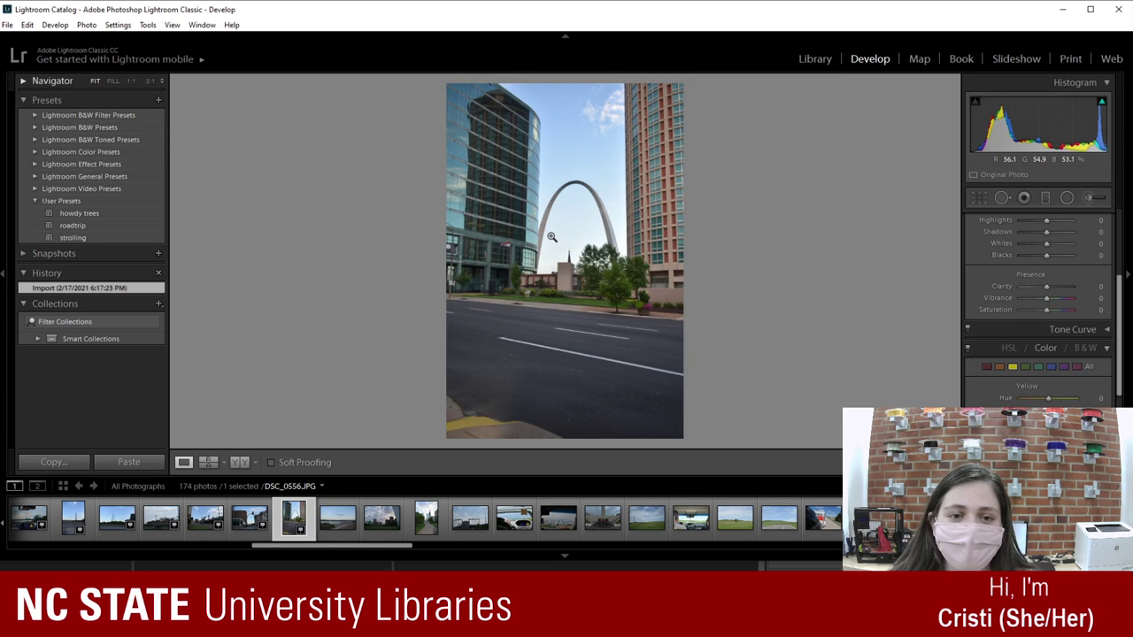
pyautogui.click(568, 188)
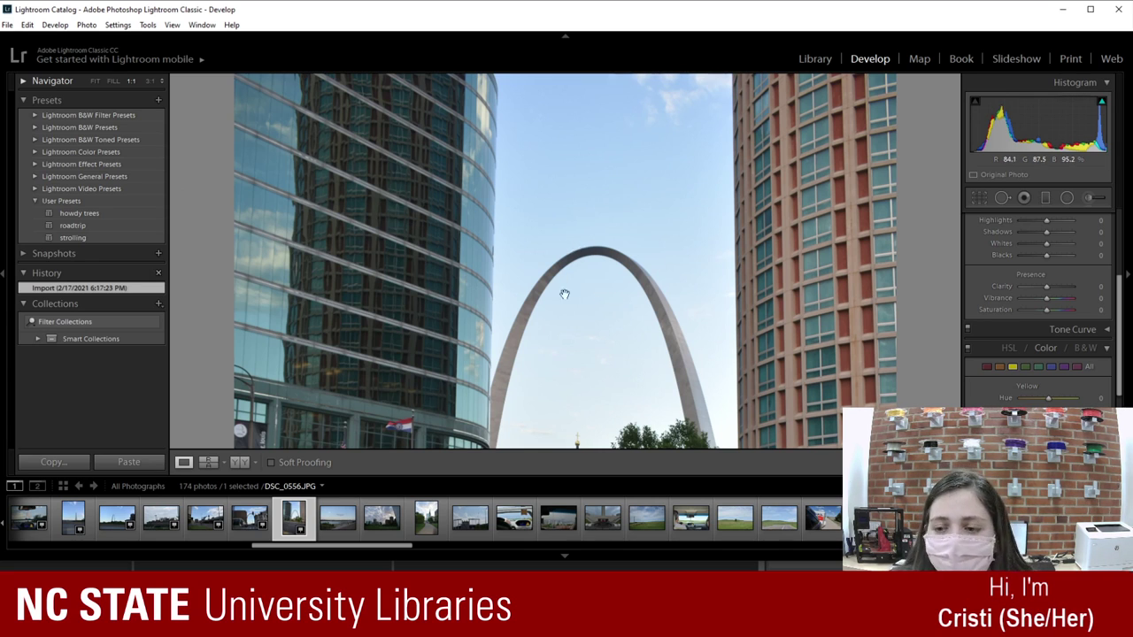
pyautogui.click(602, 279)
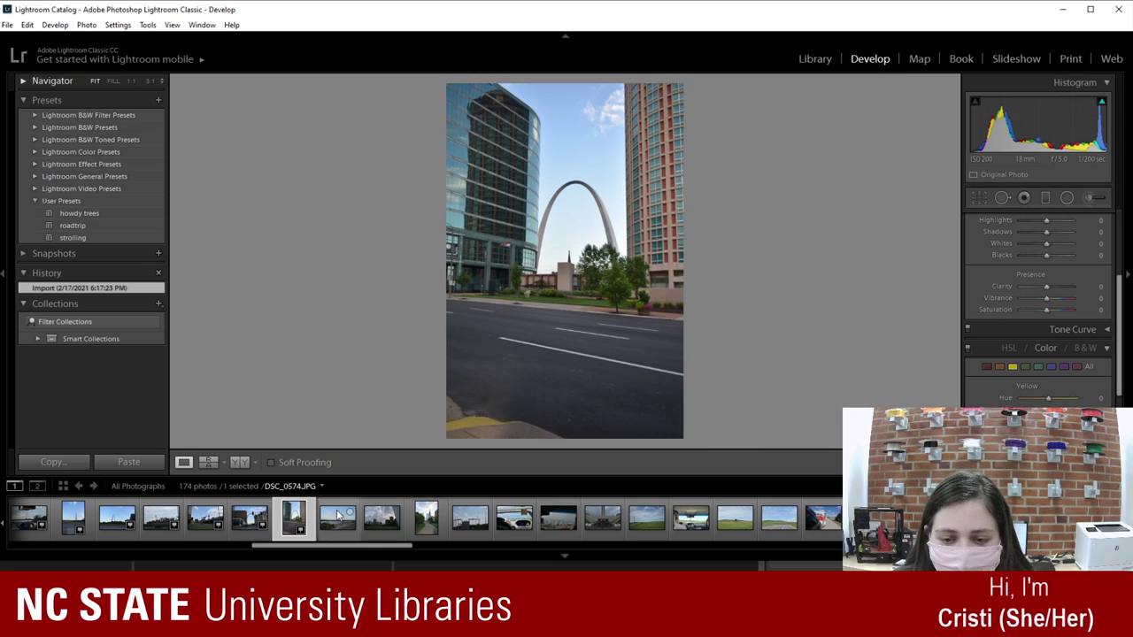
# Step: Browse onward from the riverfront photo DSC_0574.JPG through the skyline, stadium and driving photos to the museum photo DSC_0604.JPG
pyautogui.click(337, 518)
pyautogui.press('Right')
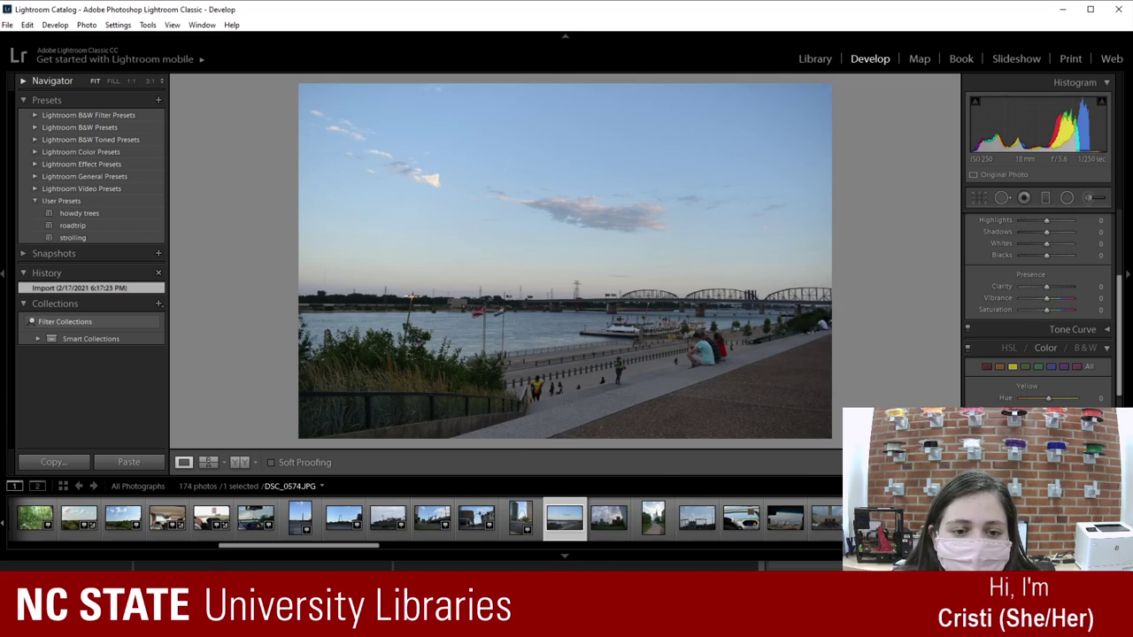
pyautogui.press('Right')
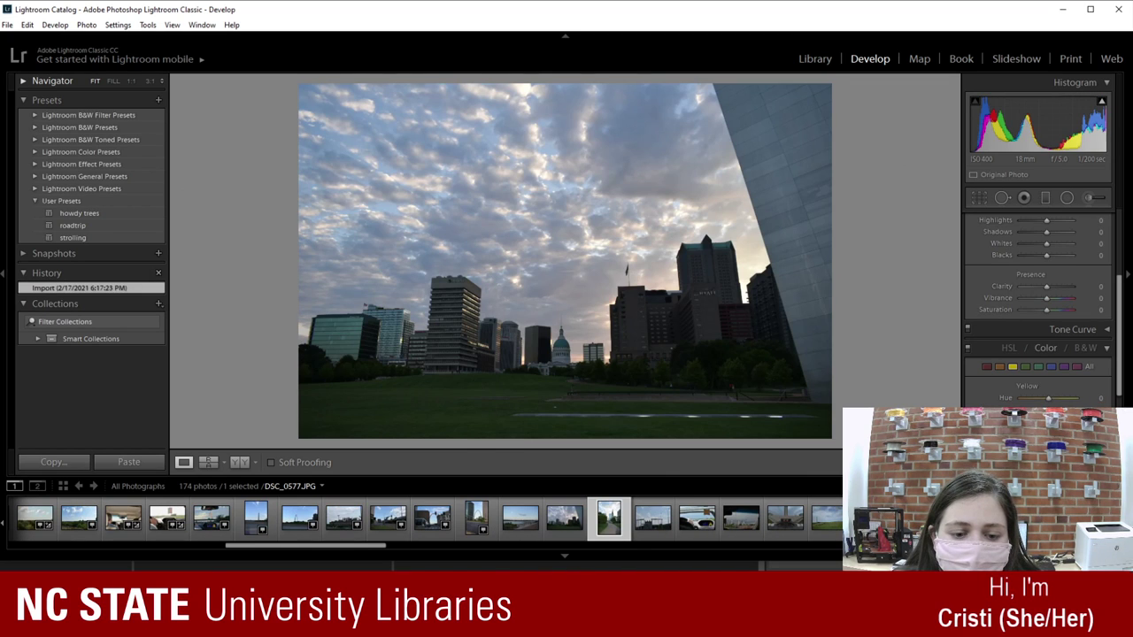
pyautogui.press('Right')
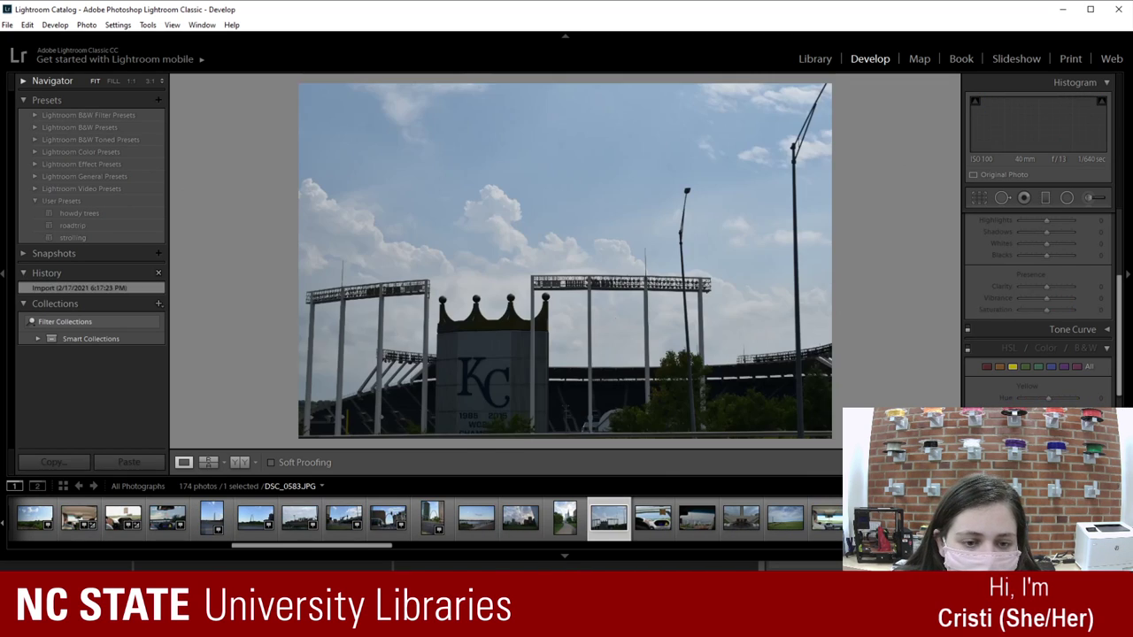
pyautogui.press('Right')
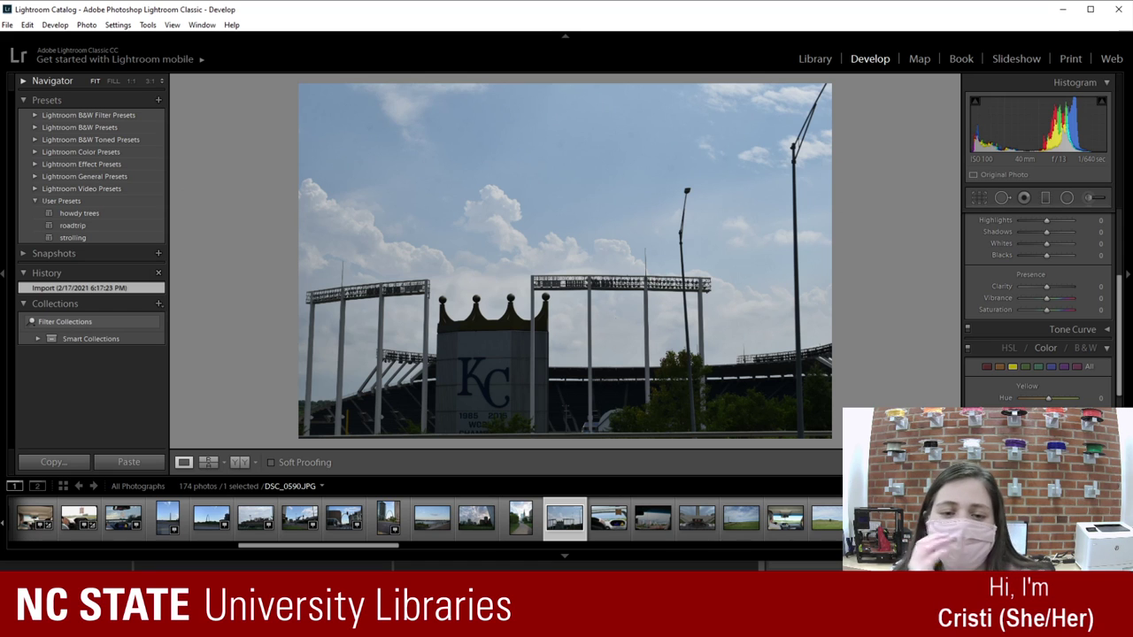
pyautogui.press('Right')
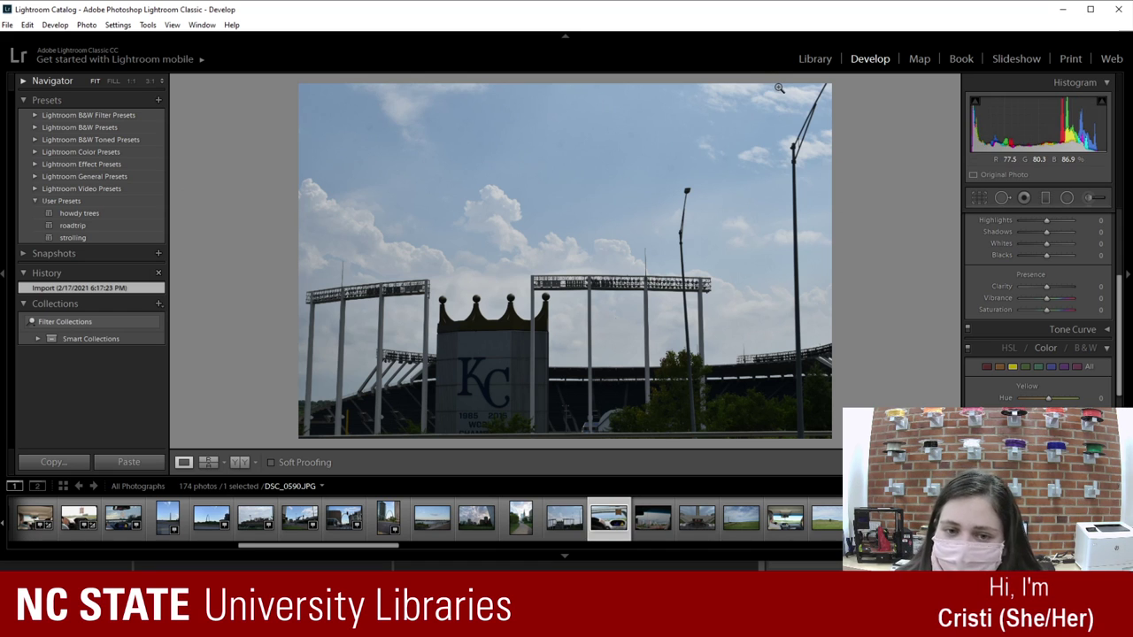
pyautogui.press('Right')
pyautogui.press('Right')
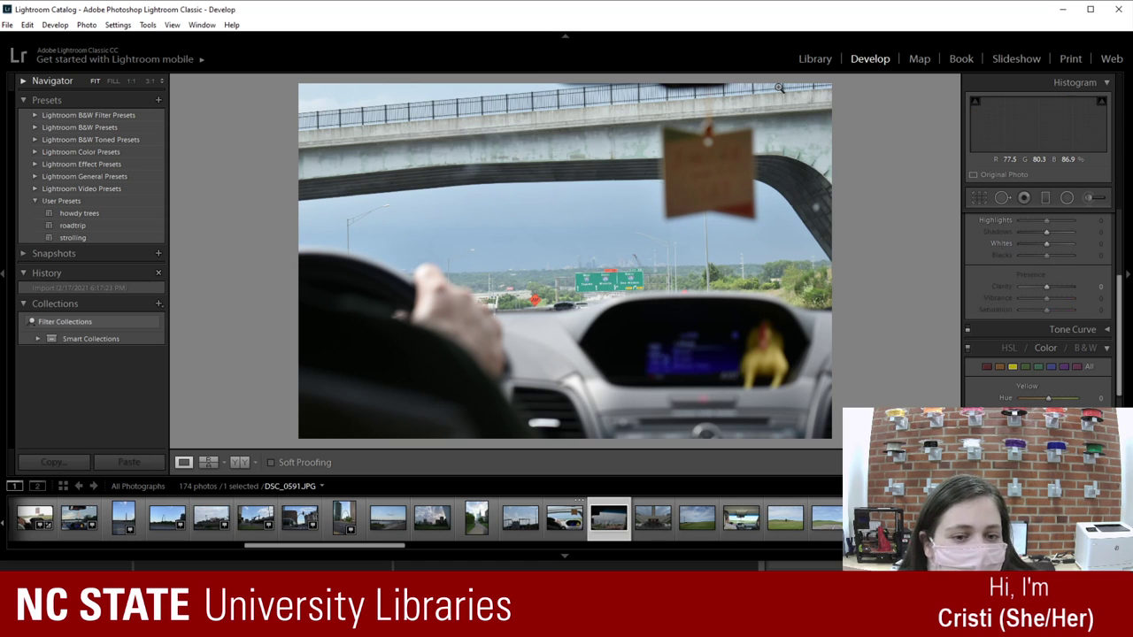
pyautogui.press('Right')
pyautogui.press('Right')
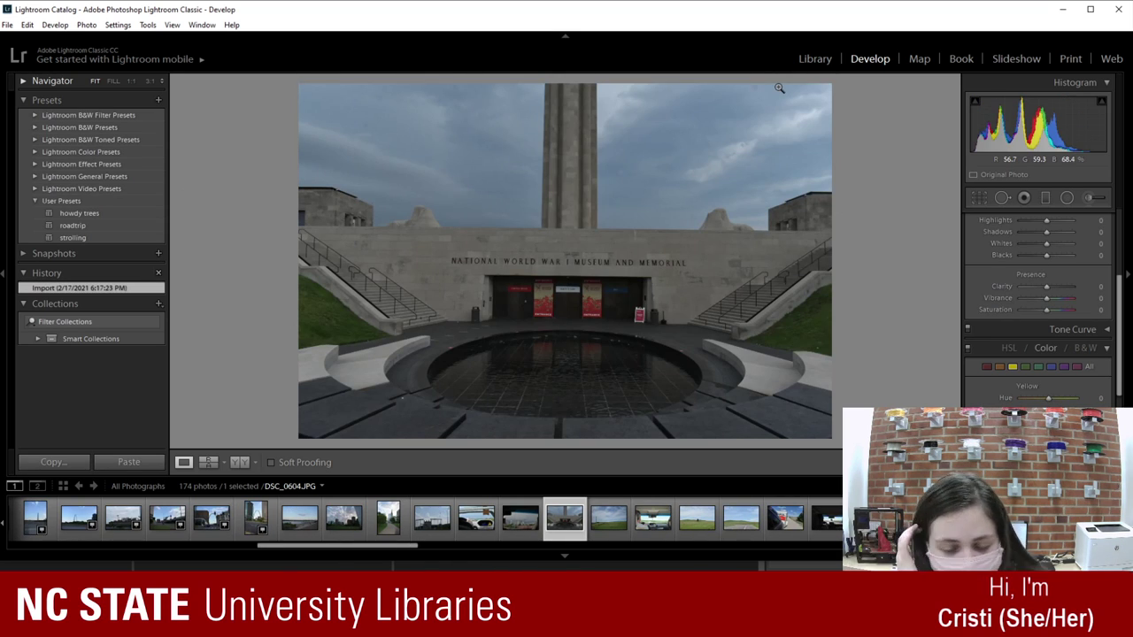
pyautogui.press('Right')
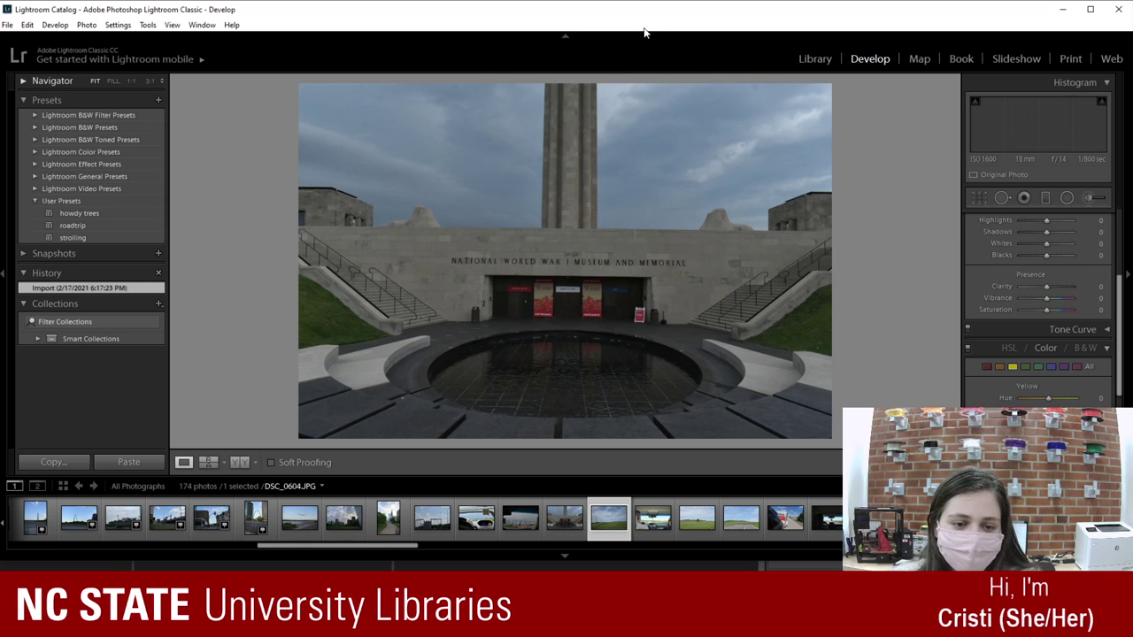
pyautogui.press('Left')
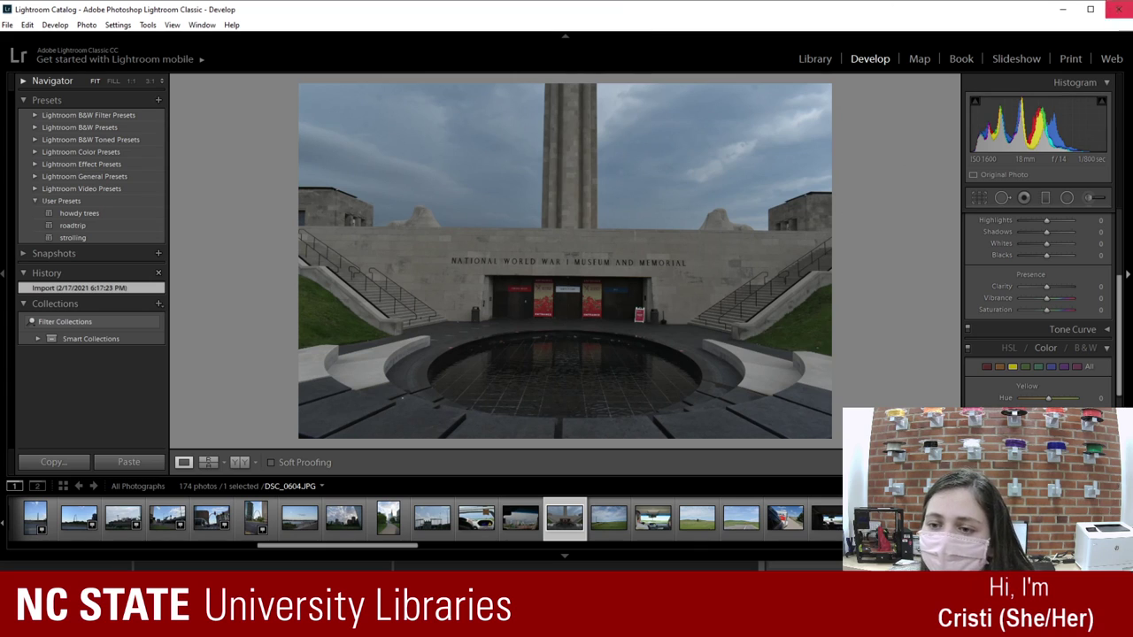
# Step: Try the roadtrip and howdy trees presets on the museum photo, apply the strolling preset, and compare the edited photo before and after
pyautogui.click(87, 226)
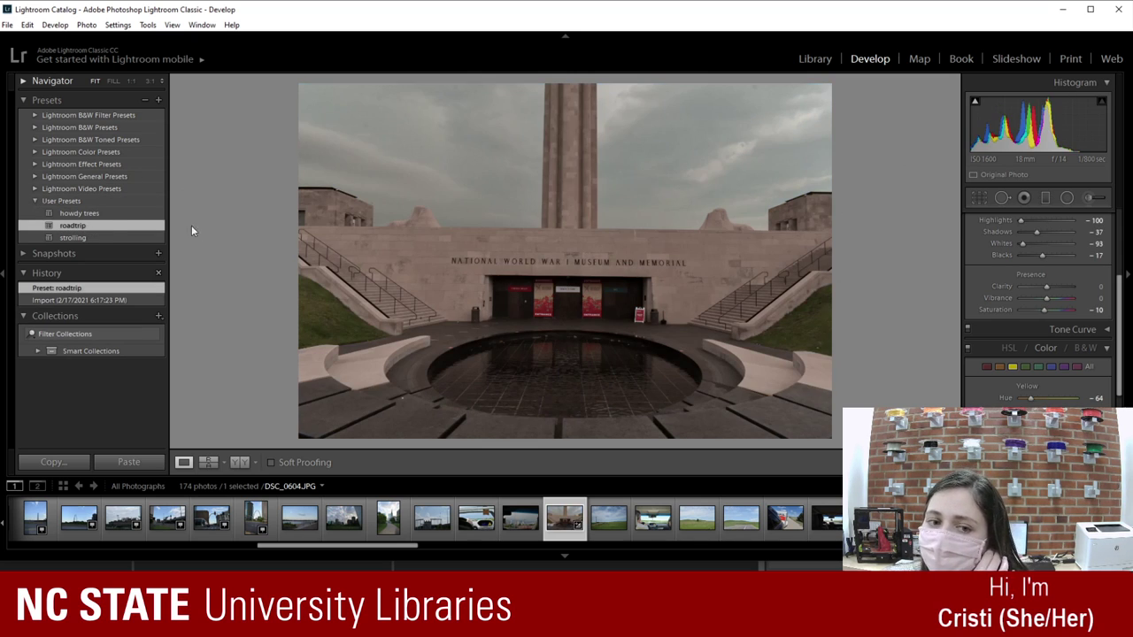
pyautogui.click(130, 215)
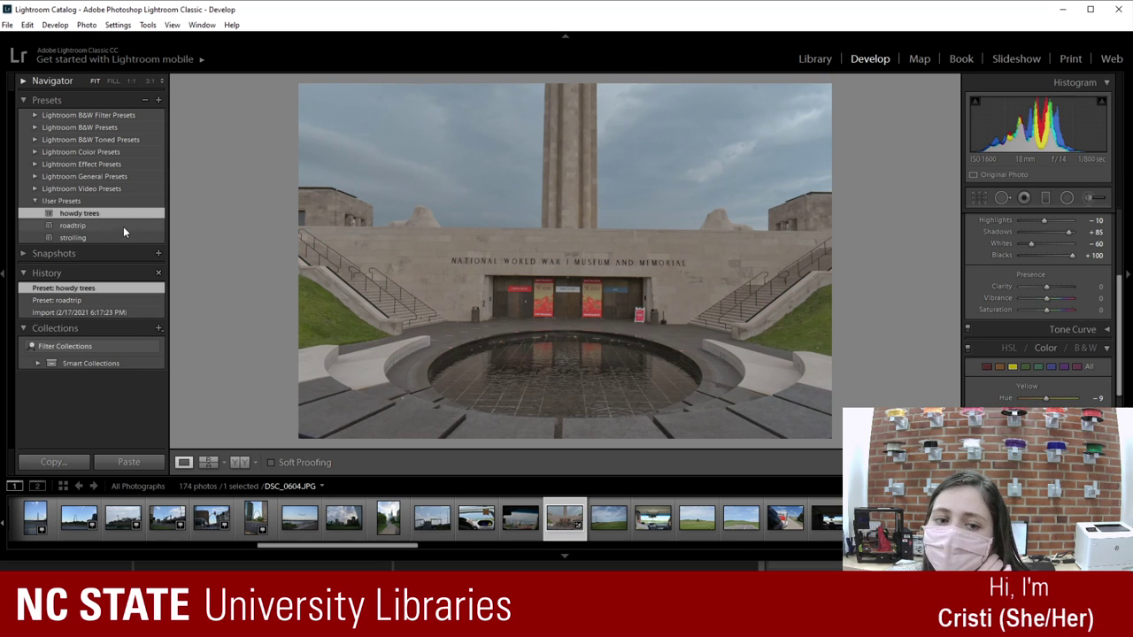
pyautogui.click(115, 238)
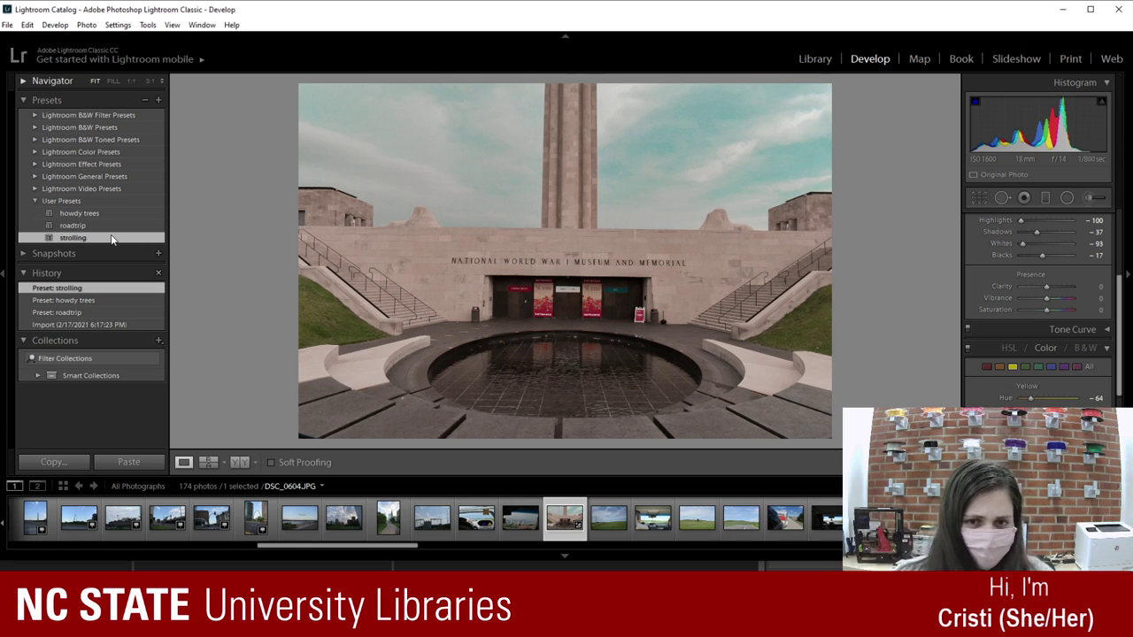
pyautogui.click(726, 132)
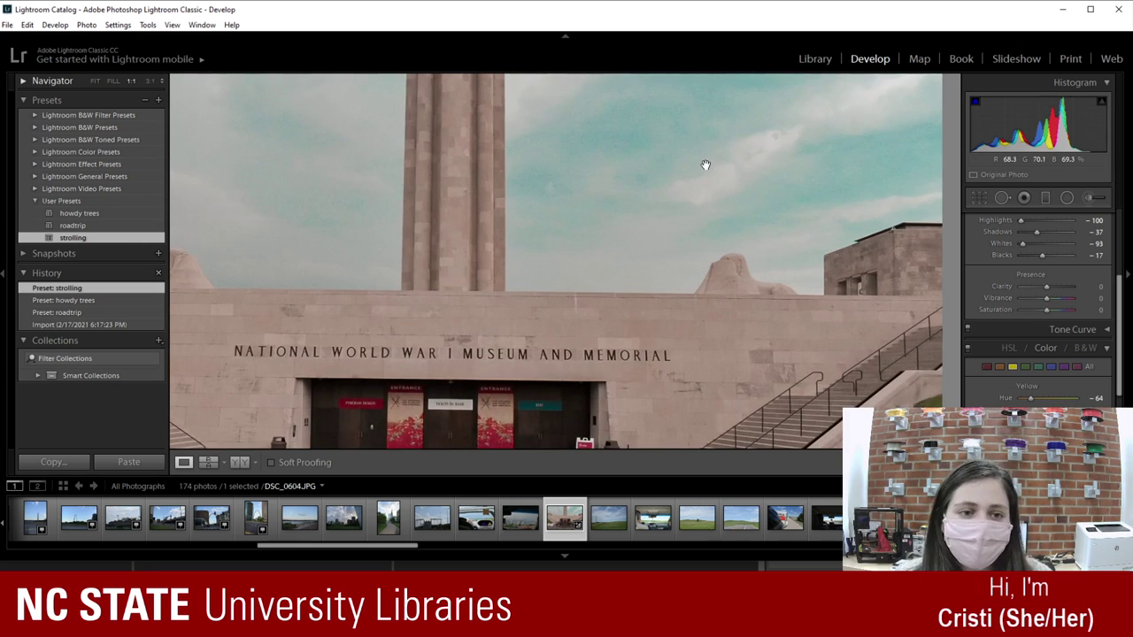
pyautogui.click(546, 250)
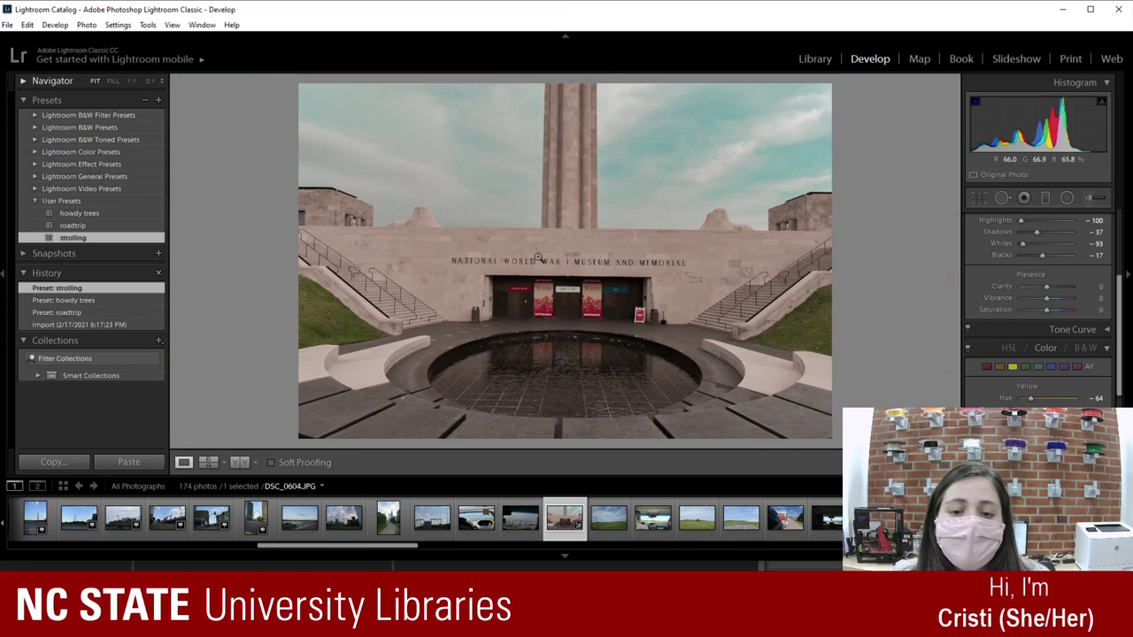
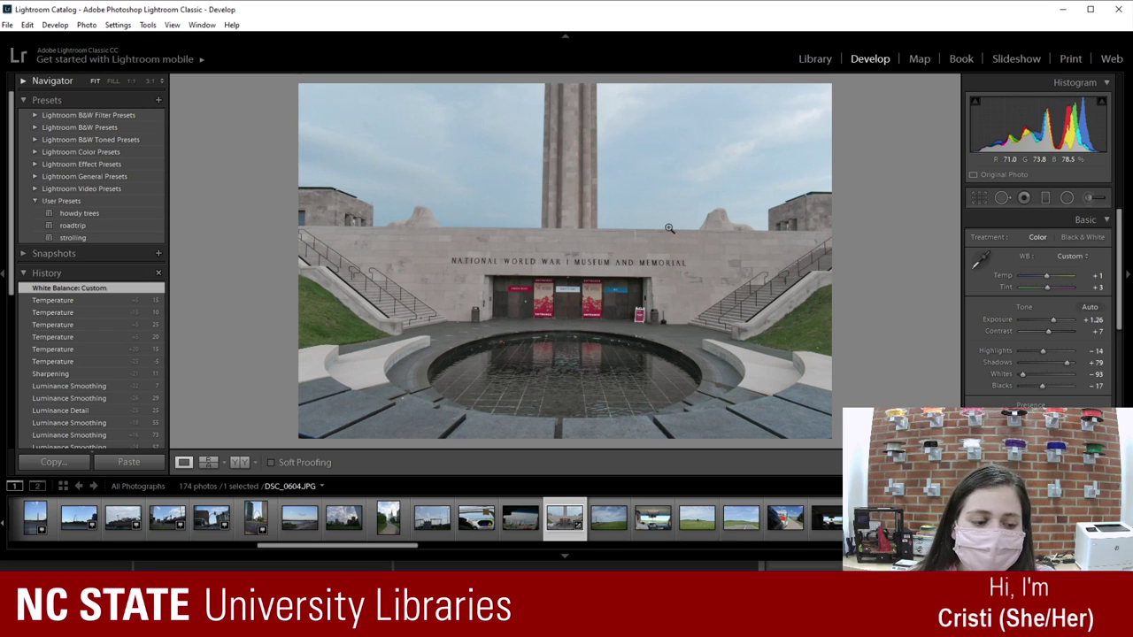
pyautogui.click(239, 462)
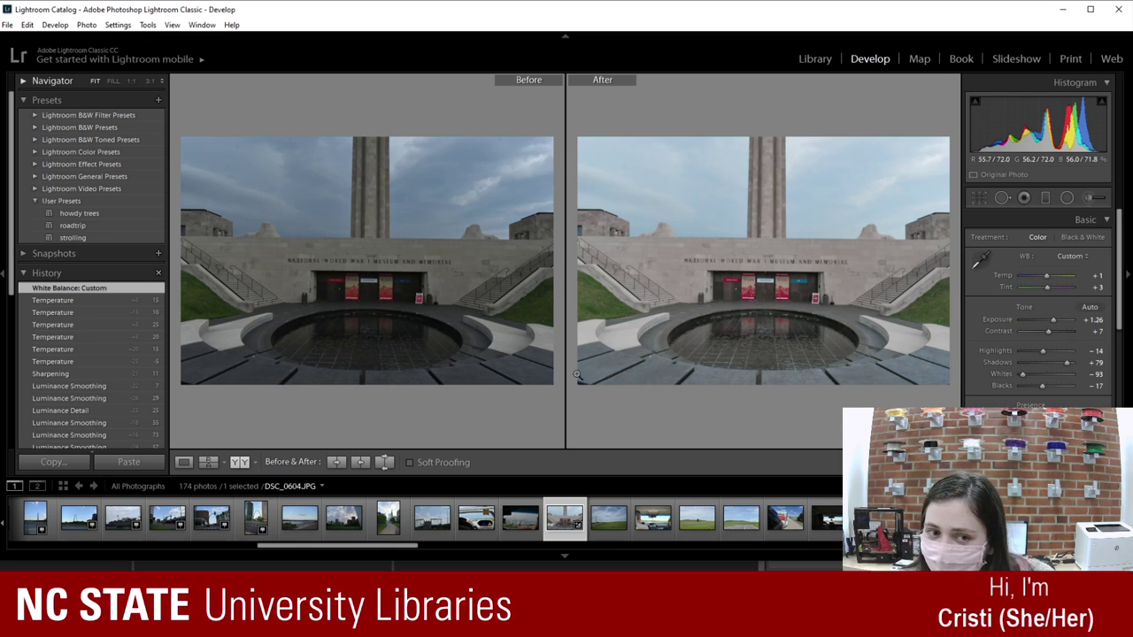
pyautogui.click(183, 464)
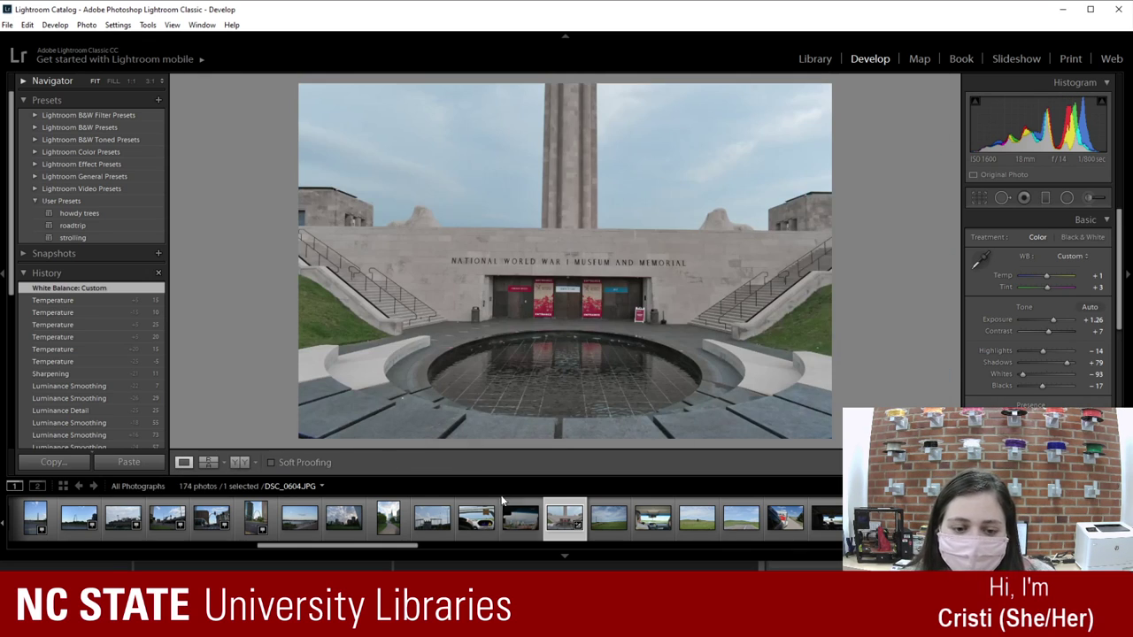
# Step: Look through the following countryside and car interior photos and open the road photo with the stop sign, DSC_0630.JPG
pyautogui.click(609, 518)
pyautogui.click(661, 526)
pyautogui.click(708, 529)
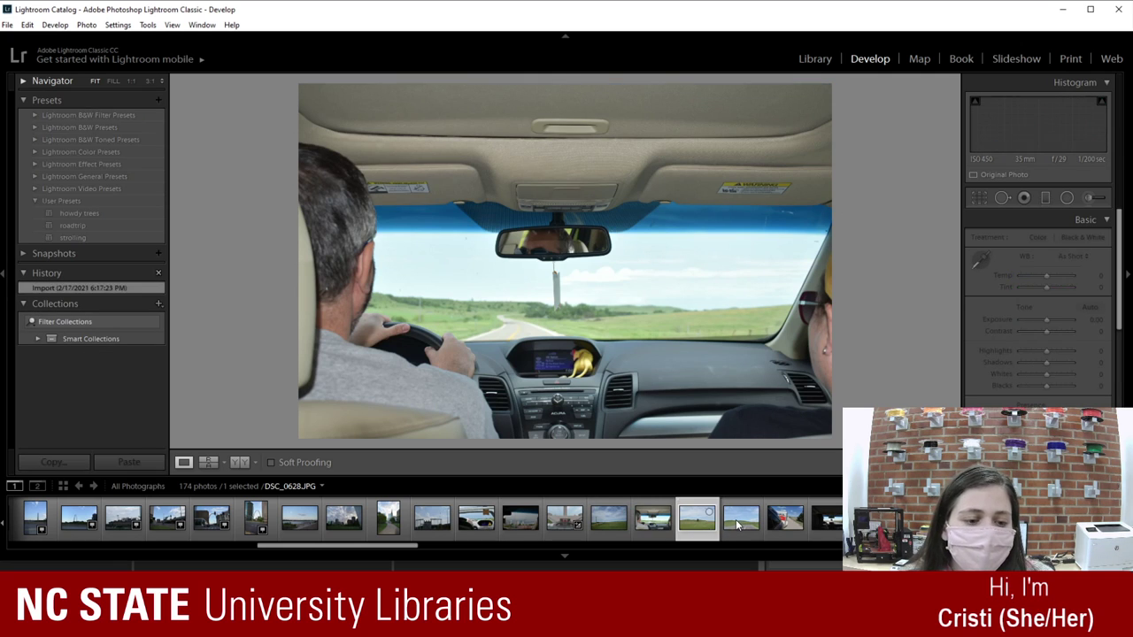
pyautogui.click(742, 522)
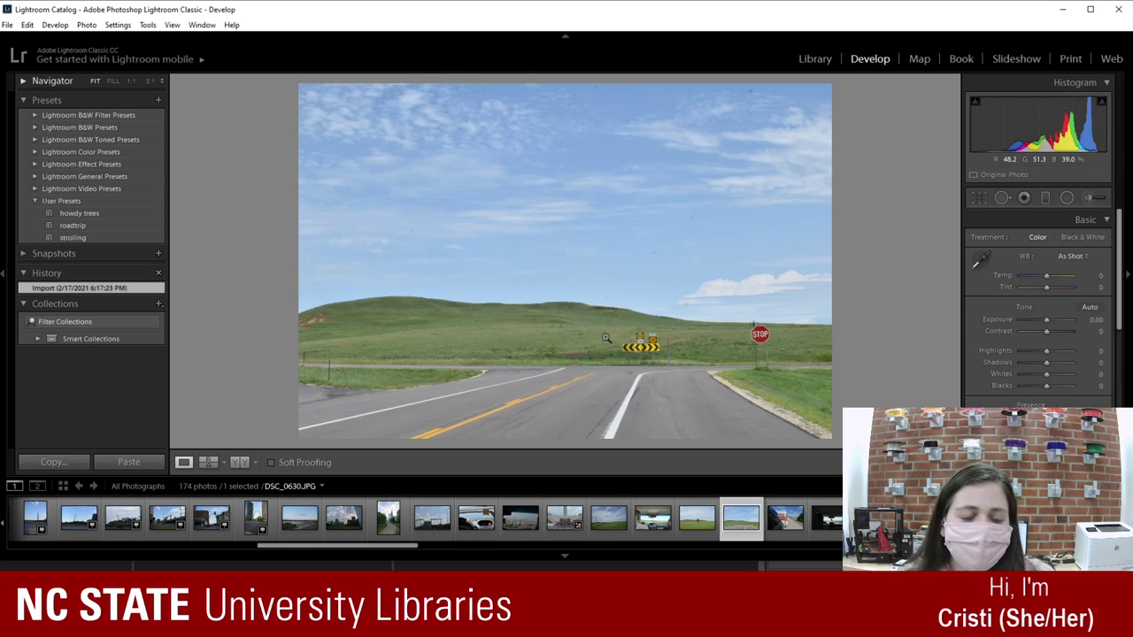
pyautogui.click(828, 518)
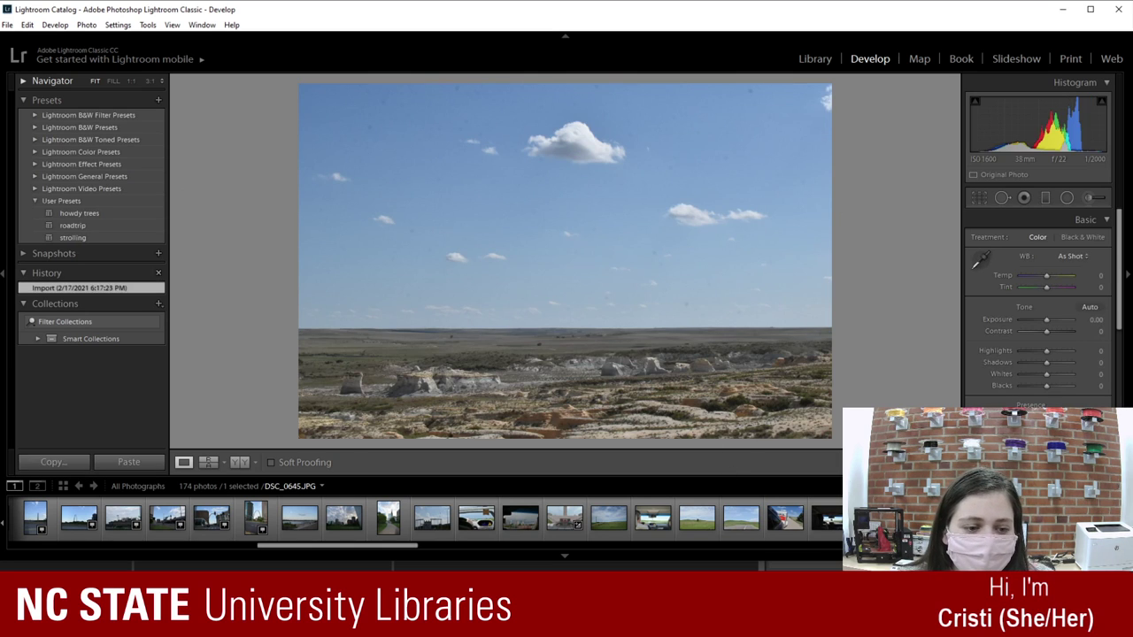
pyautogui.click(754, 522)
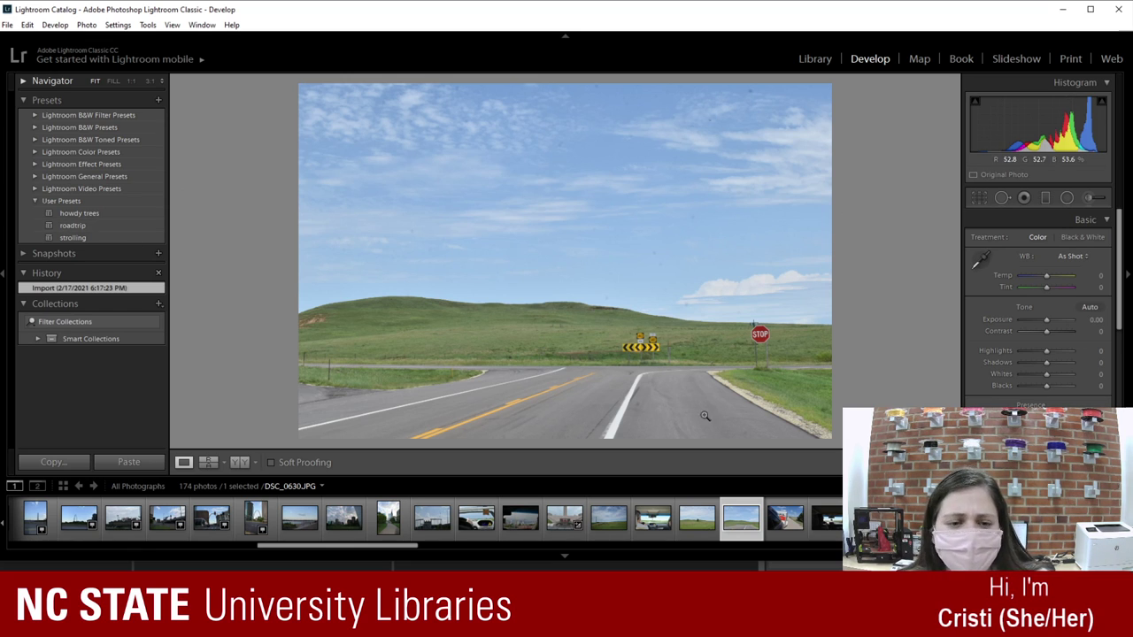
# Step: Apply the roadtrip preset to the stop sign road photo and raise its exposure to +0.72
pyautogui.click(87, 225)
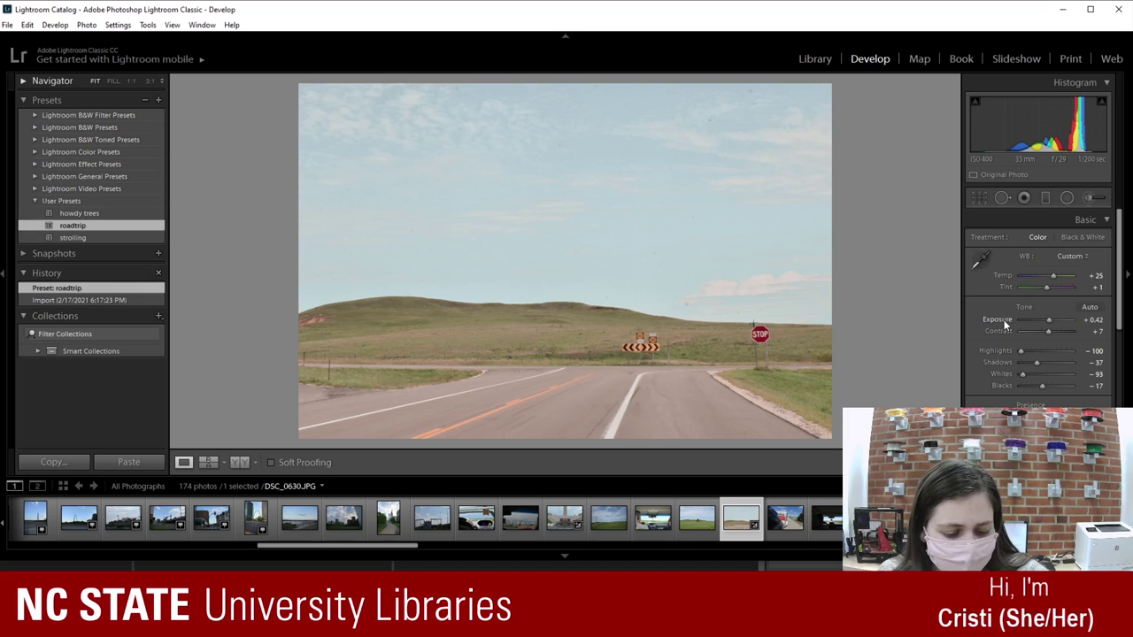
pyautogui.press('+')
pyautogui.press('+')
pyautogui.press('+')
pyautogui.press('+')
pyautogui.press('-')
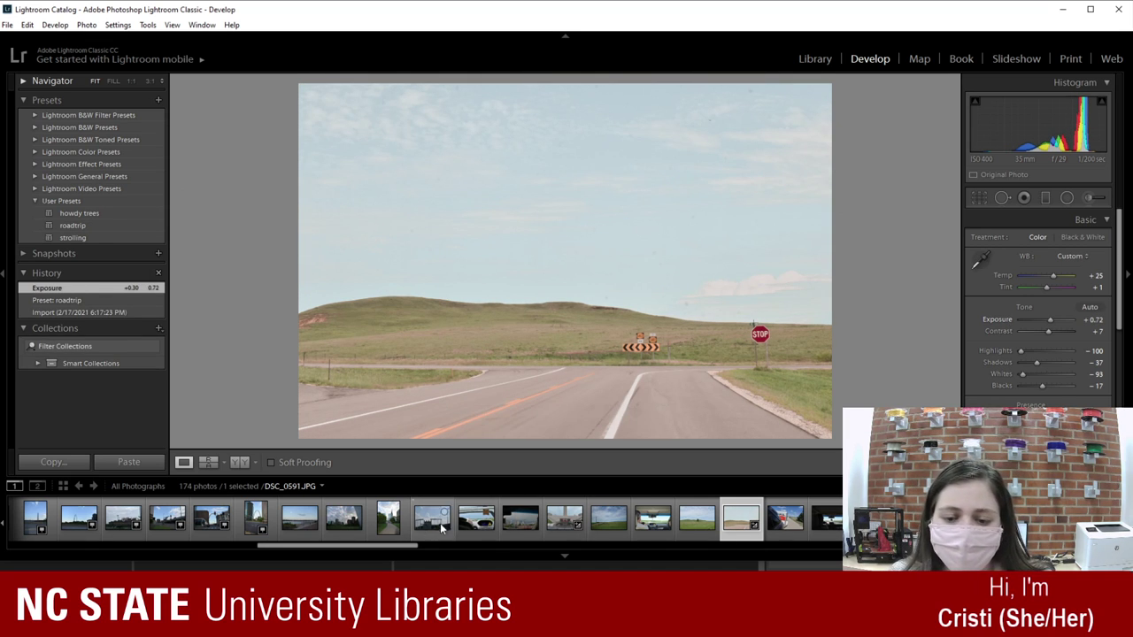
# Step: Browse through the prairie, dirt road, fence and cactus photos to DSC_0664.JPG to find further photos to edit
pyautogui.moveTo(392, 554); pyautogui.dragTo(472, 550)
pyautogui.click(270, 517)
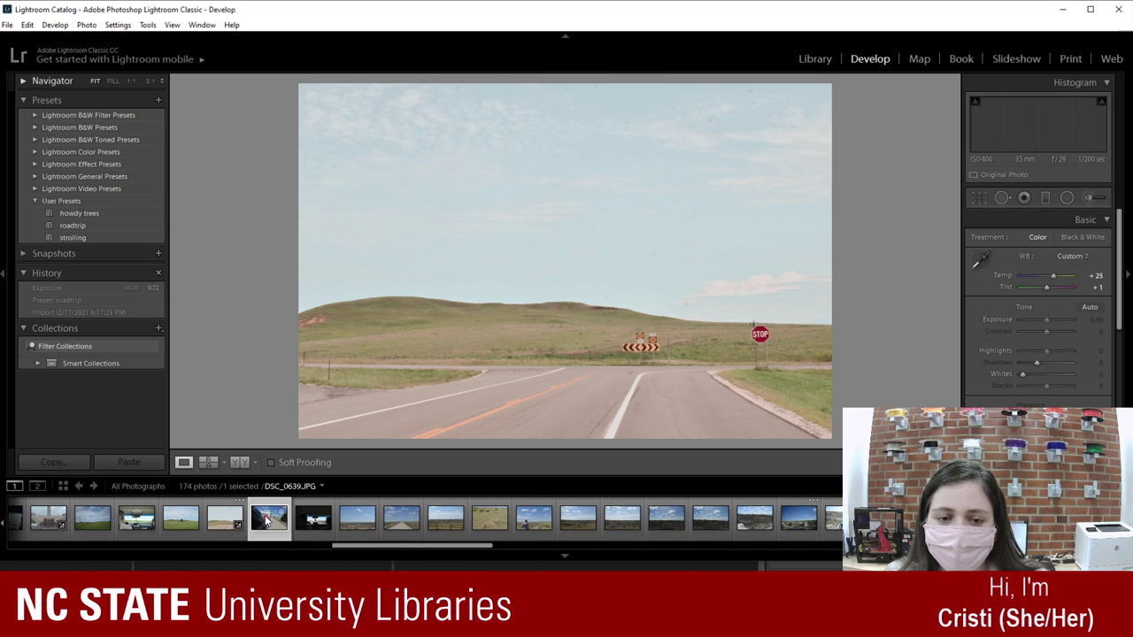
pyautogui.click(313, 518)
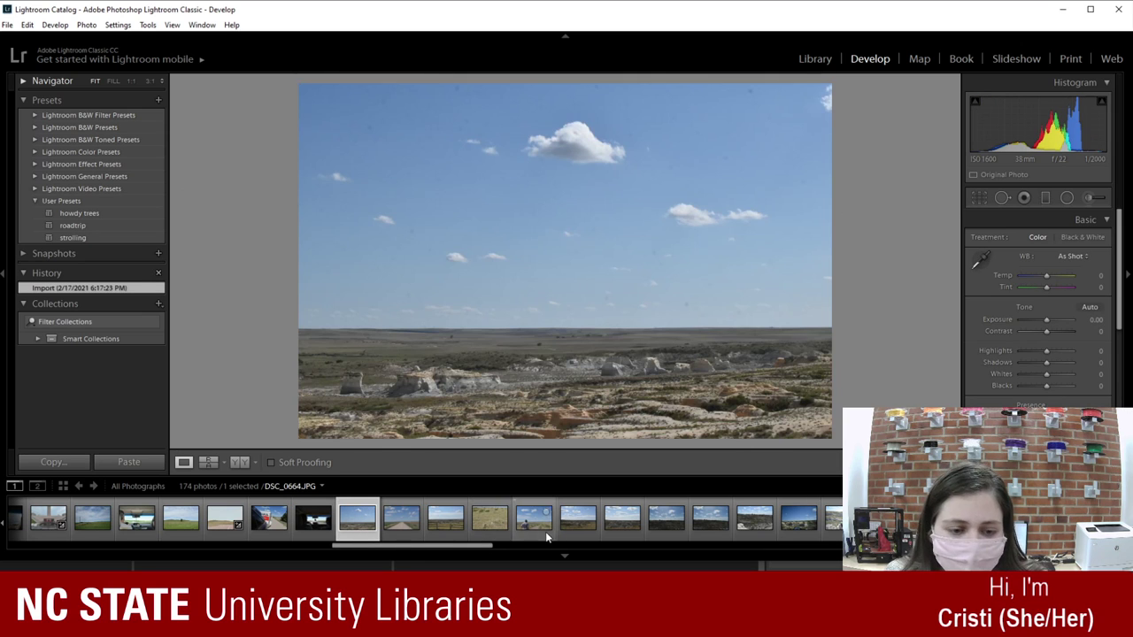
pyautogui.moveTo(479, 548); pyautogui.dragTo(512, 550)
pyautogui.click(176, 525)
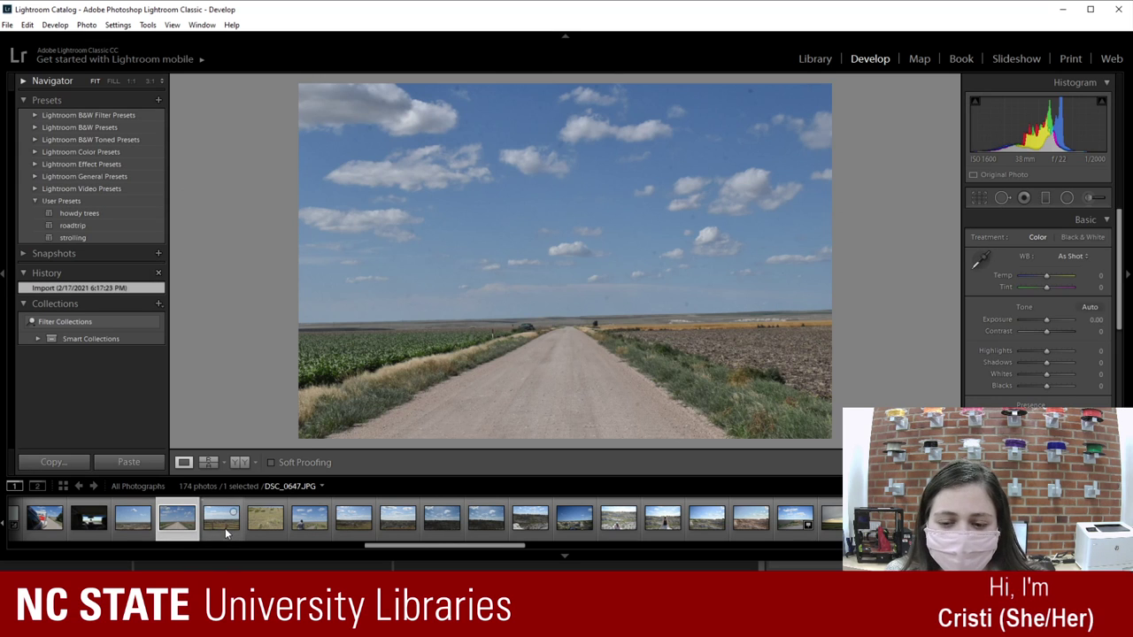
pyautogui.click(225, 528)
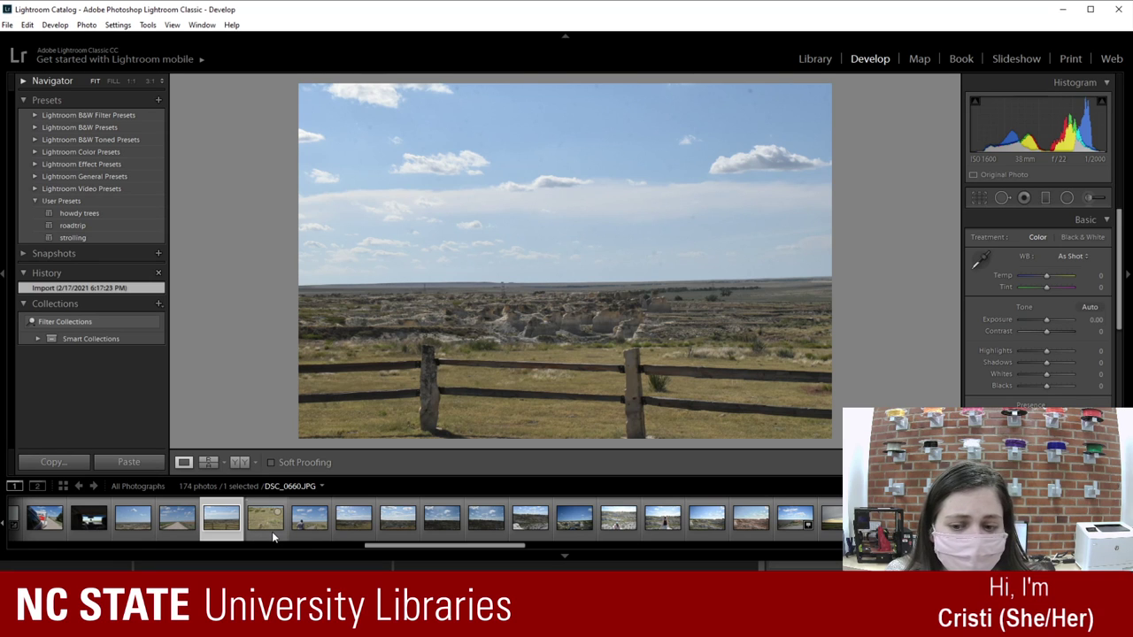
pyautogui.click(264, 523)
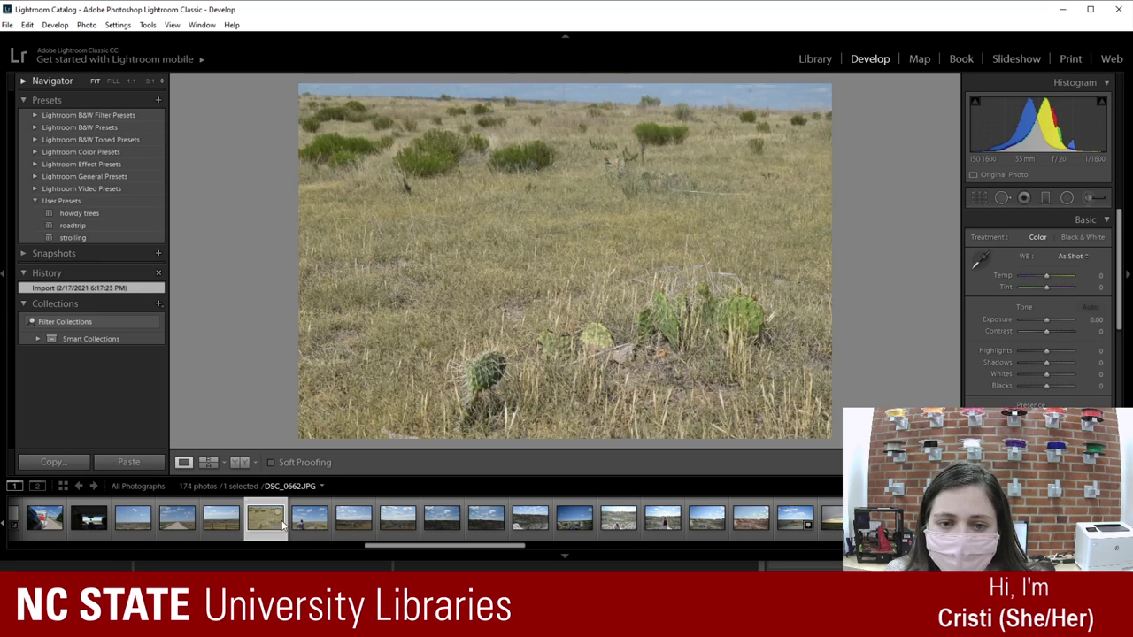
pyautogui.click(301, 522)
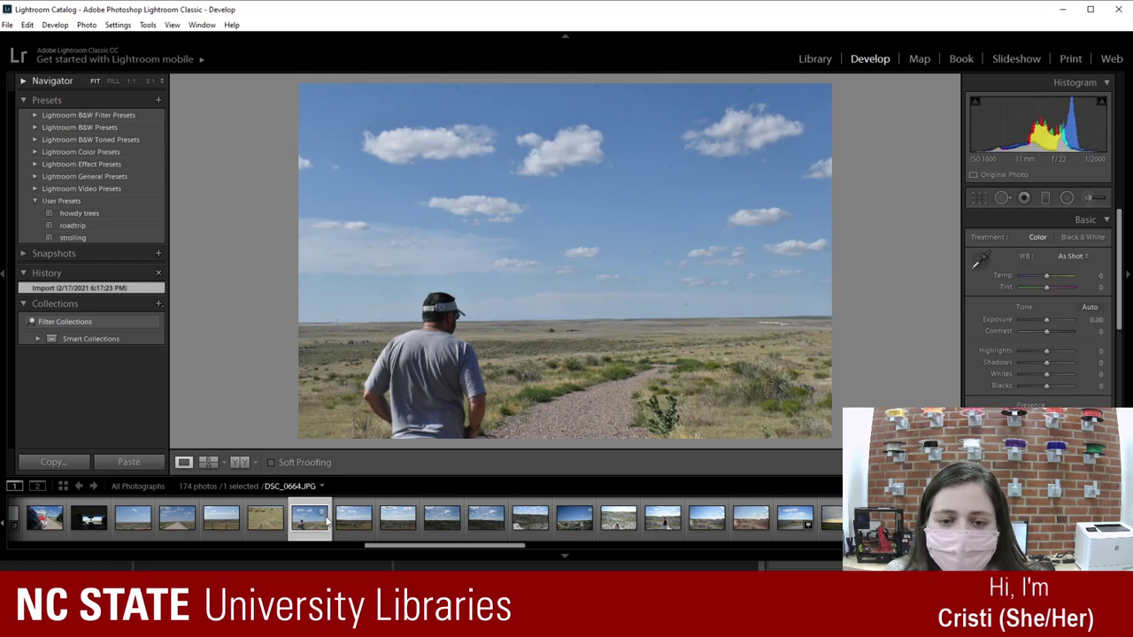
# Step: Look through the following prairie and badlands photos and open the dark badlands photo, DSC_0677.JPG
pyautogui.click(346, 520)
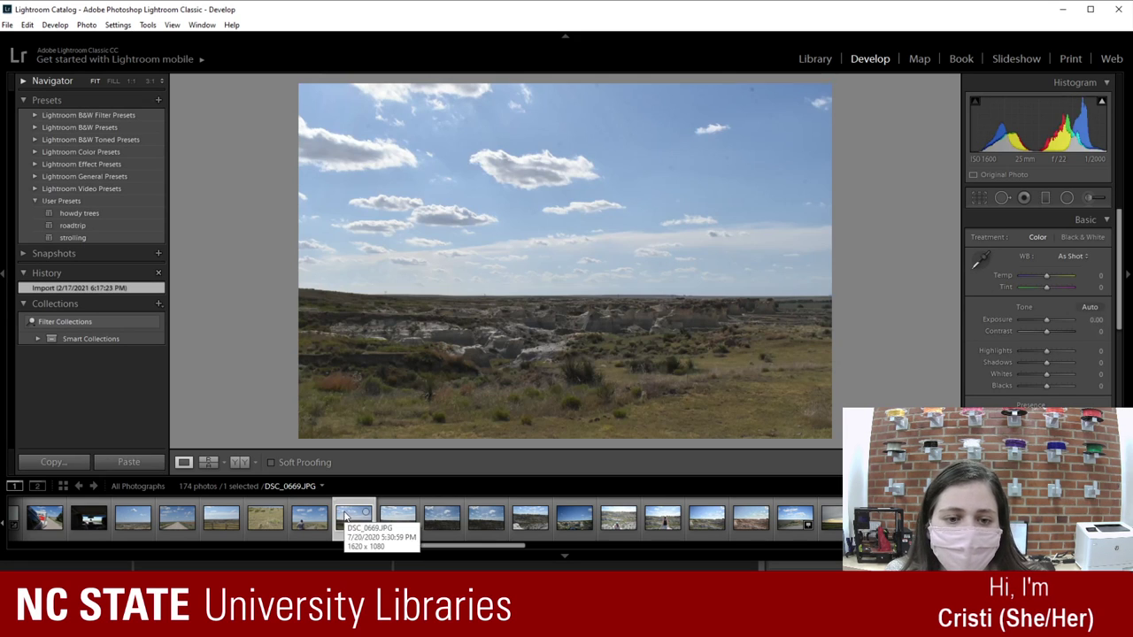
pyautogui.click(400, 523)
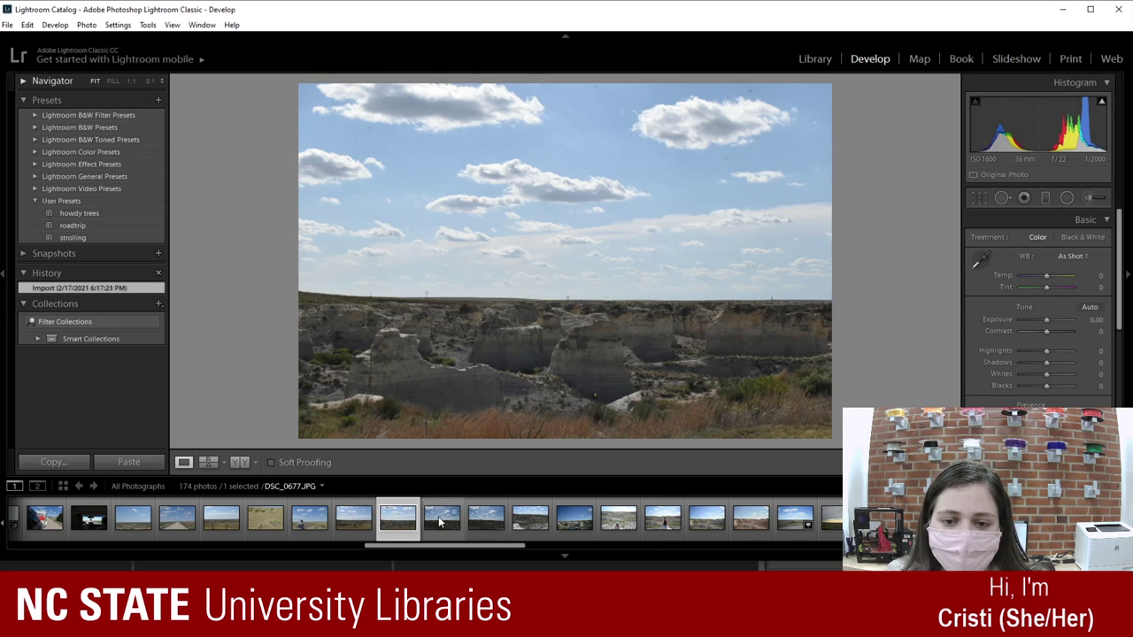
pyautogui.click(438, 523)
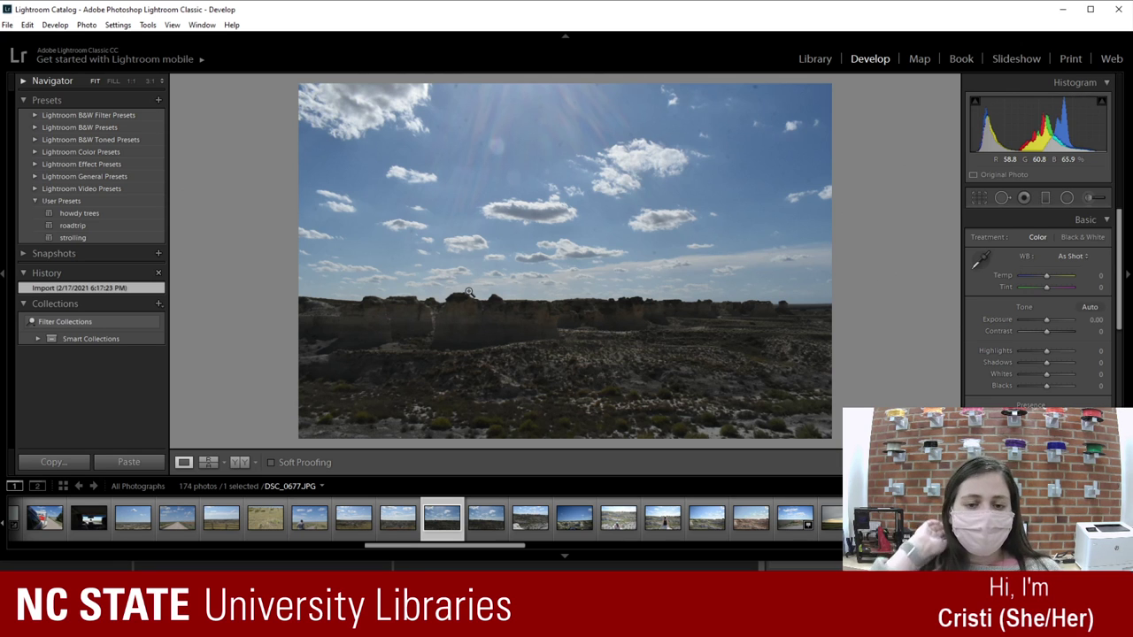
pyautogui.moveTo(470, 292); pyautogui.dragTo(717, 364)
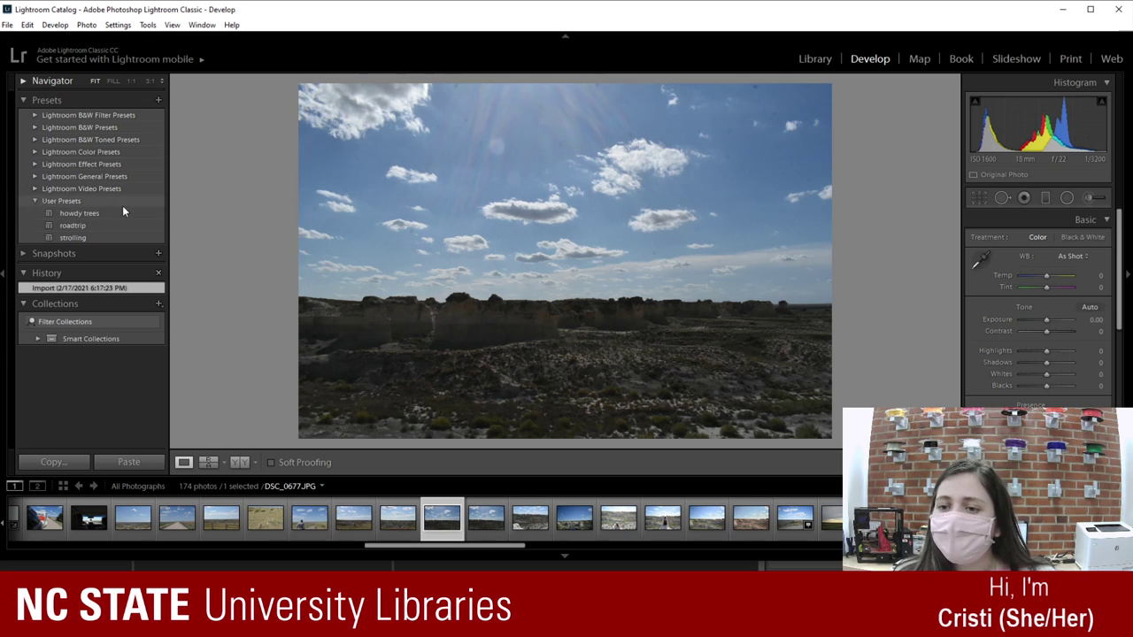
# Step: Try the roadtrip and strolling presets on the dark badlands photo and apply the howdy trees preset
pyautogui.click(91, 214)
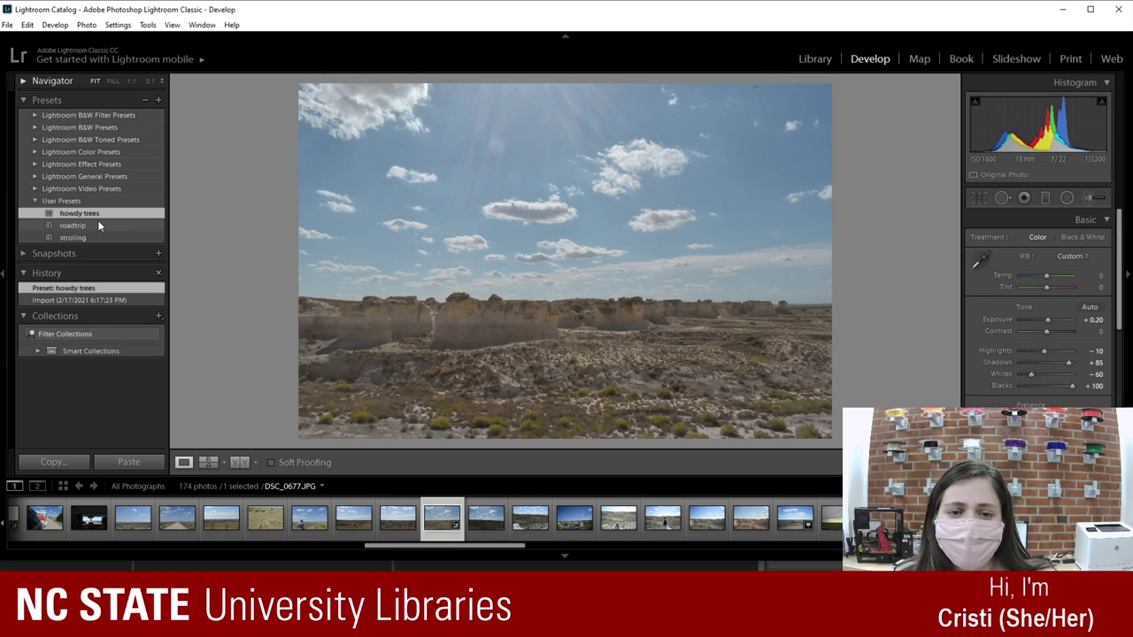
pyautogui.click(97, 226)
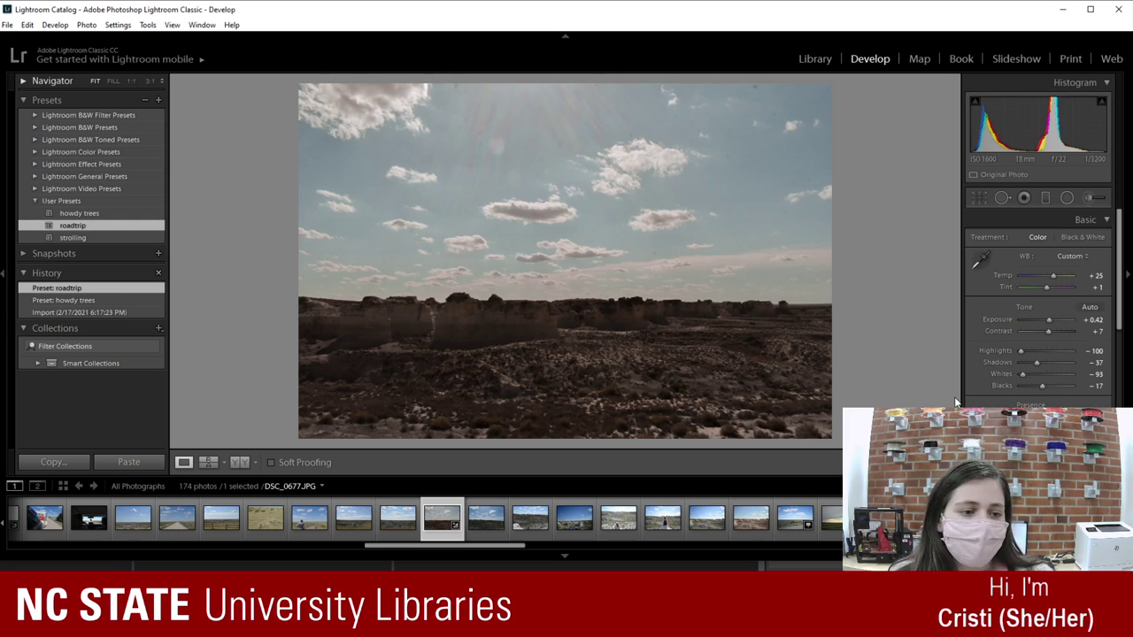
pyautogui.click(89, 216)
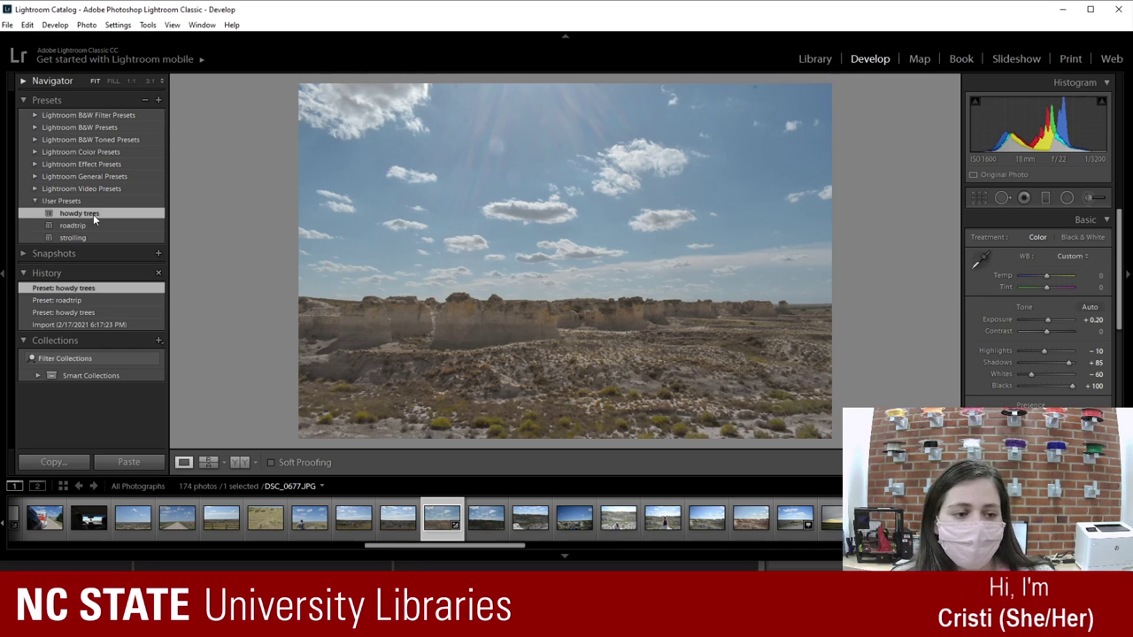
pyautogui.click(94, 238)
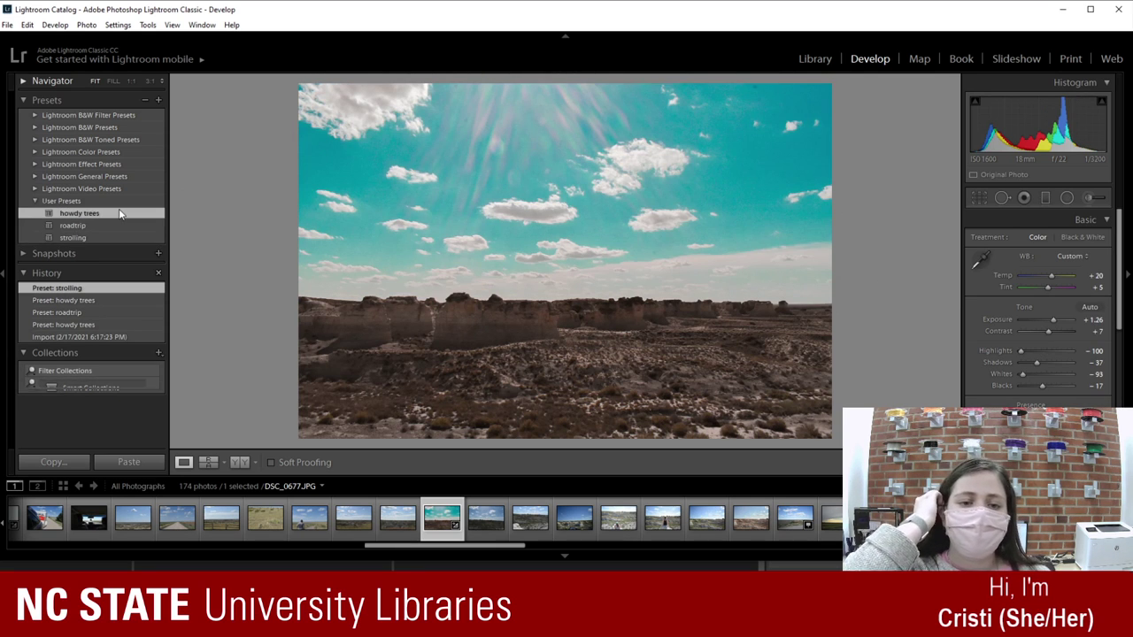
pyautogui.click(121, 214)
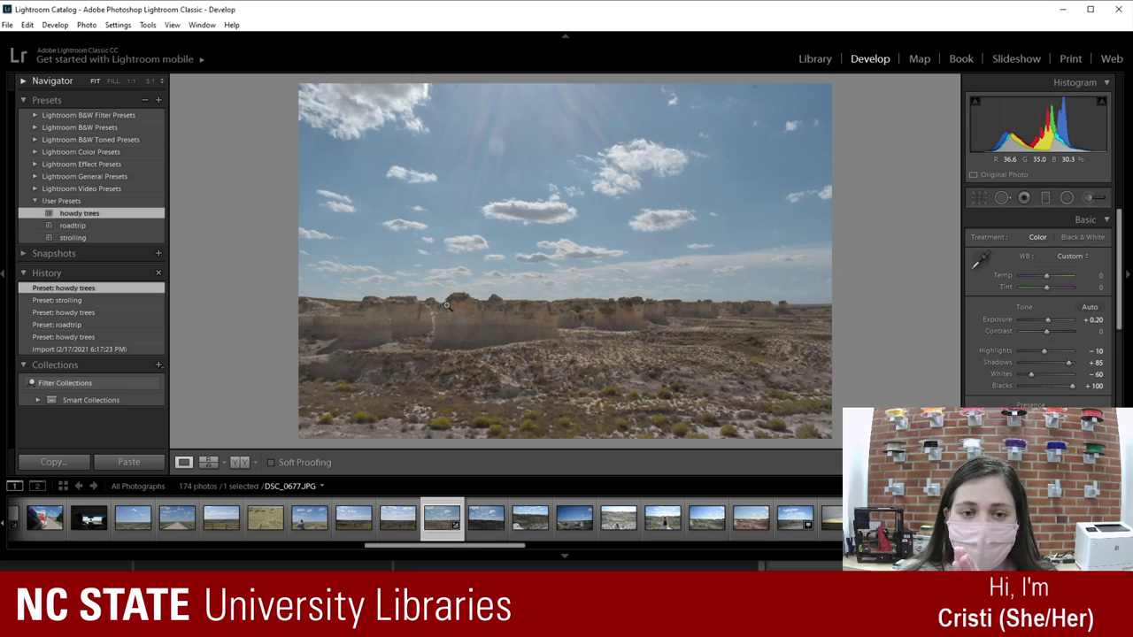
# Step: View the edited waterfall photo, DSC_0278.JPG, at the start of the filmstrip and return to the badlands photo, DSC_0677.JPG
pyautogui.moveTo(398, 547); pyautogui.dragTo(34, 553)
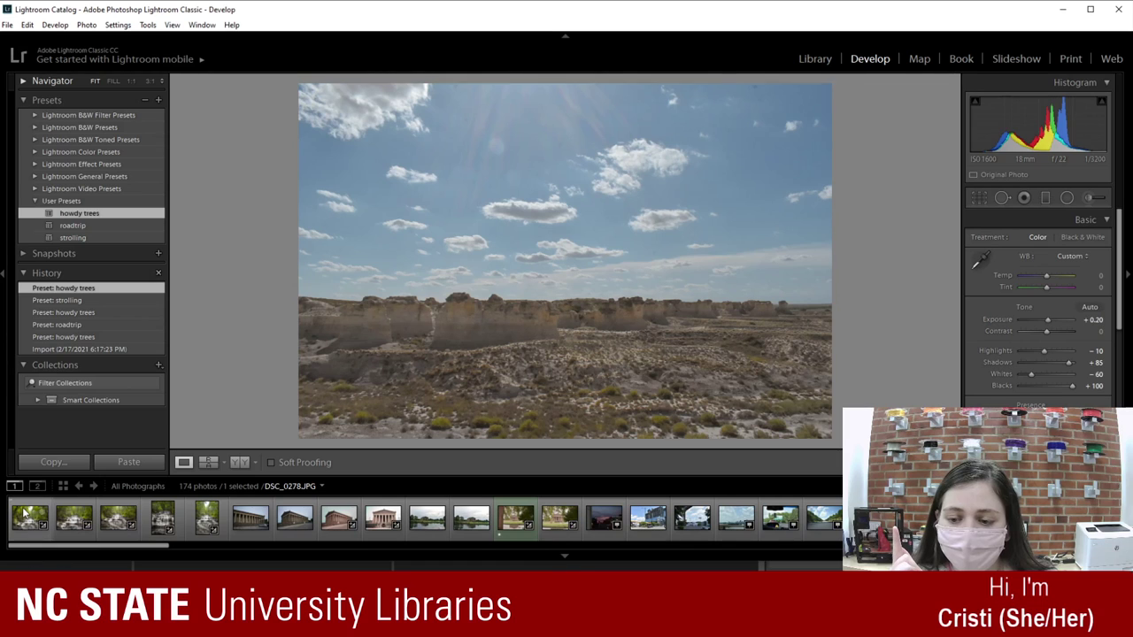
pyautogui.click(34, 531)
pyautogui.moveTo(36, 548); pyautogui.dragTo(389, 569)
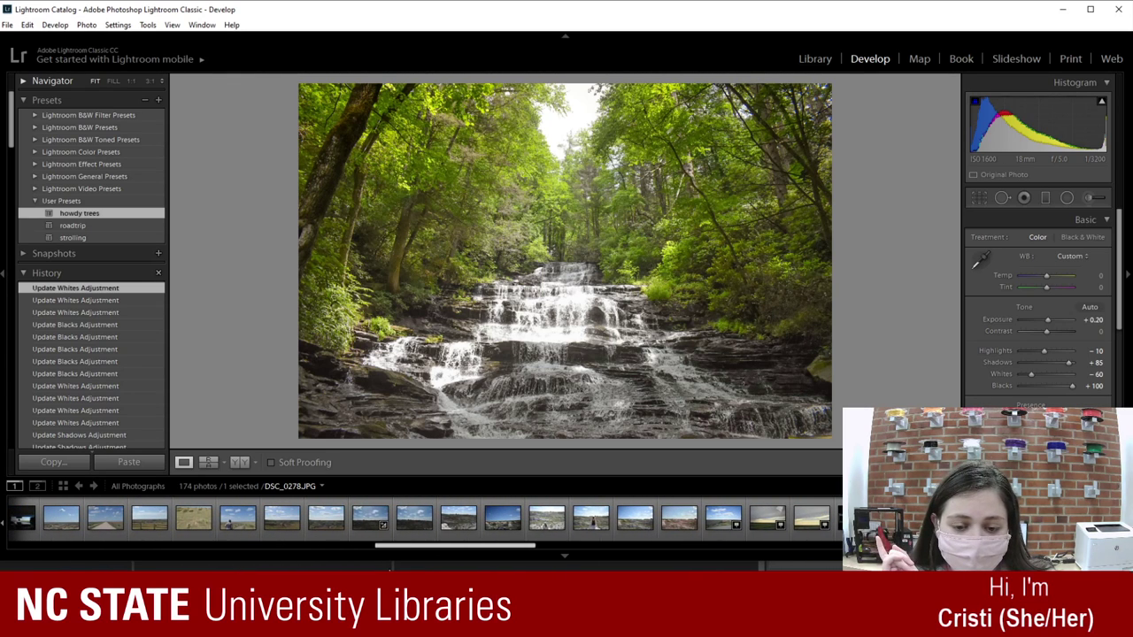
pyautogui.click(365, 522)
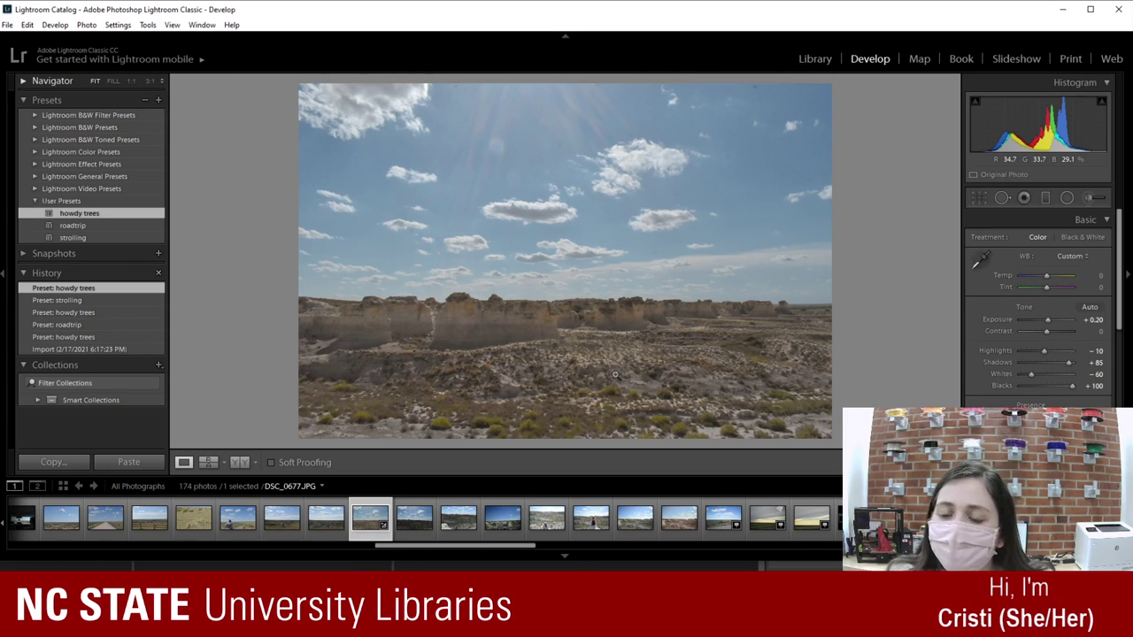
# Step: Sample different neutral spots on the clouds, rocks and ground for the white balance, ending with the large cloud in the photo's upper-left corner
pyautogui.click(983, 262)
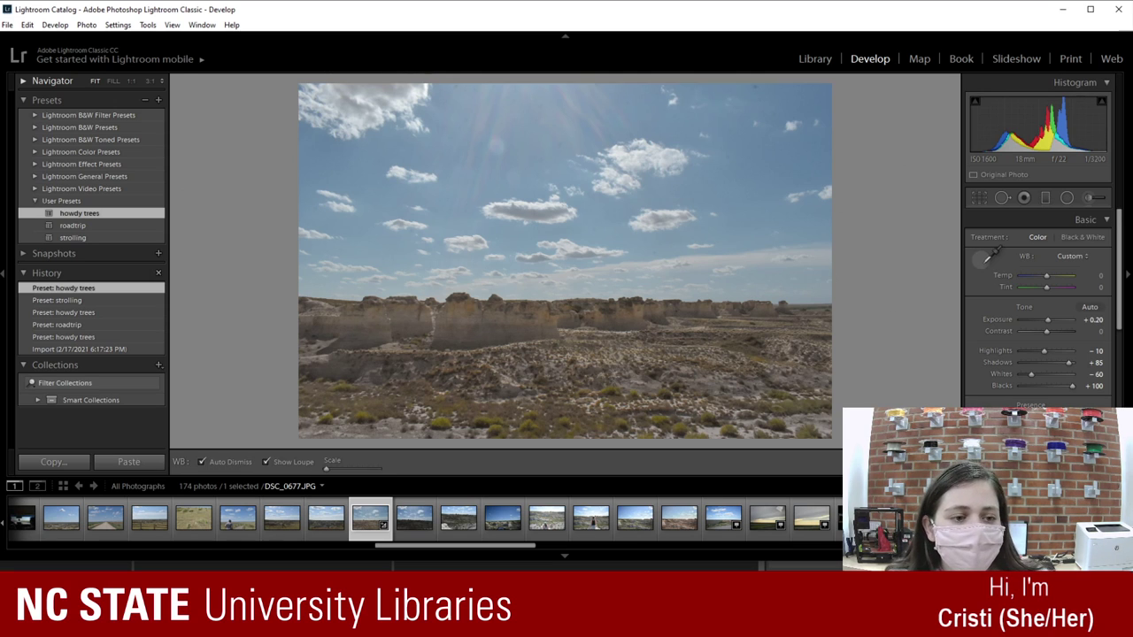
pyautogui.click(361, 100)
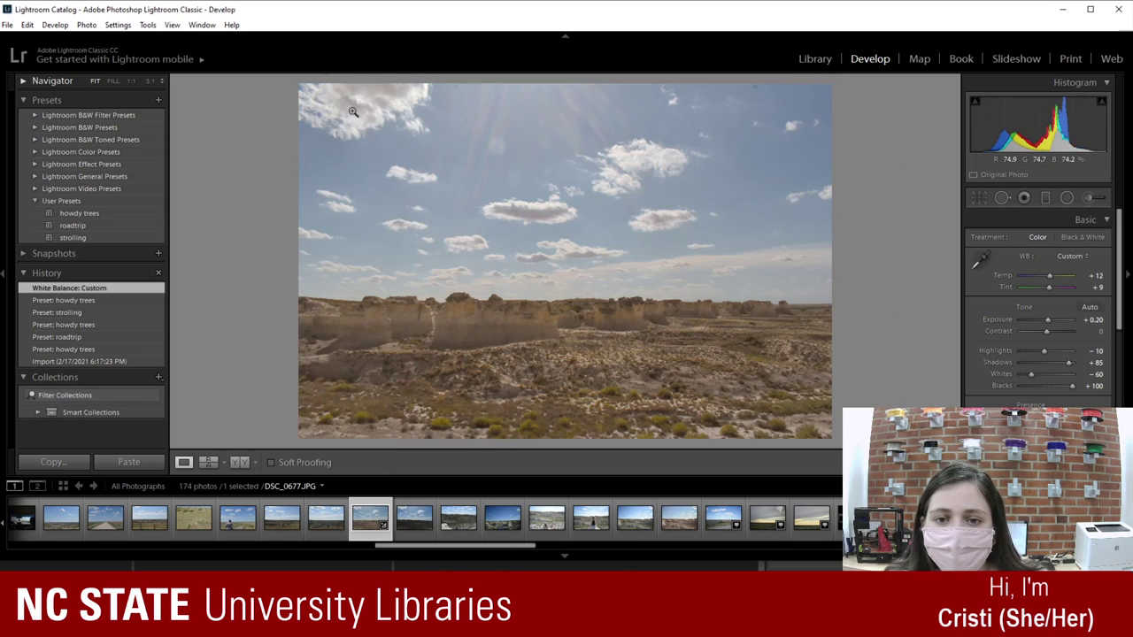
pyautogui.click(983, 262)
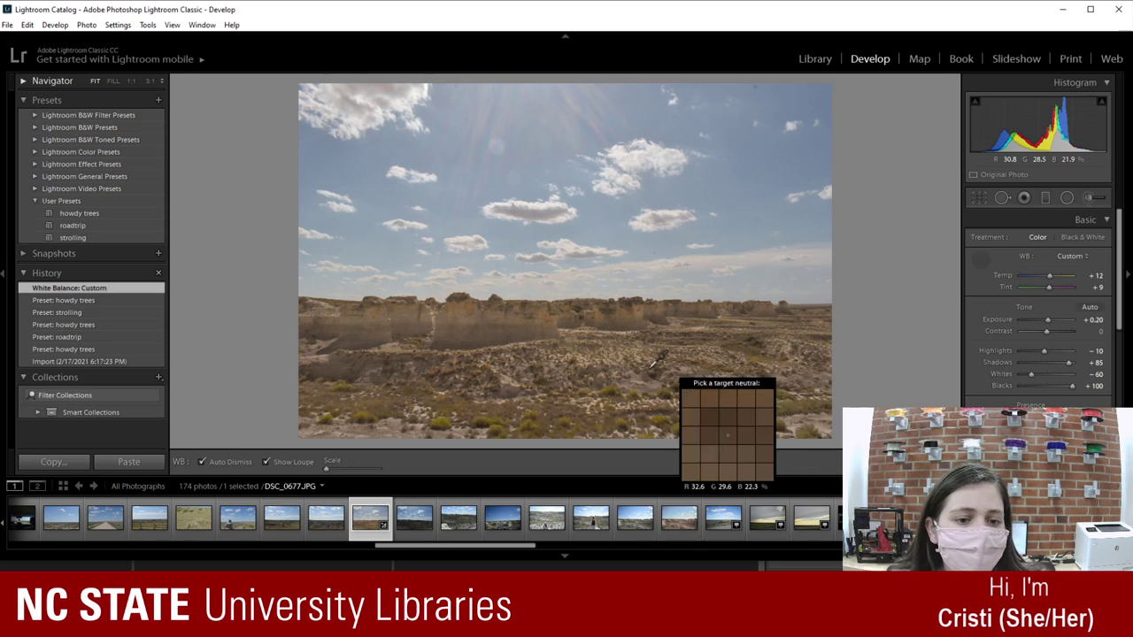
pyautogui.click(511, 324)
pyautogui.click(981, 260)
pyautogui.click(752, 426)
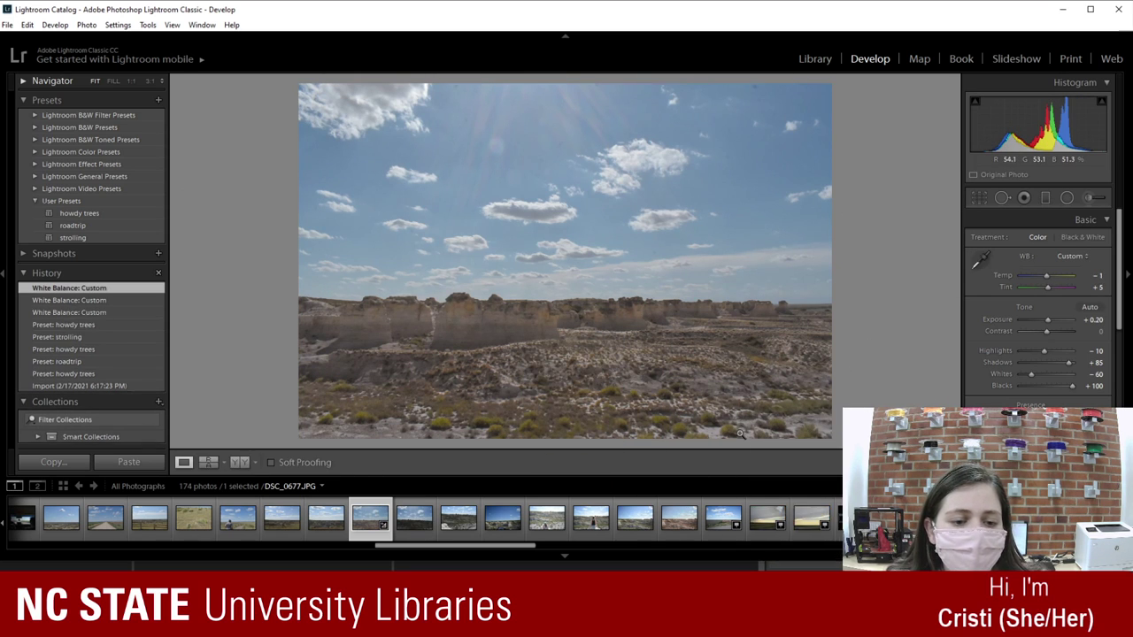
pyautogui.click(981, 258)
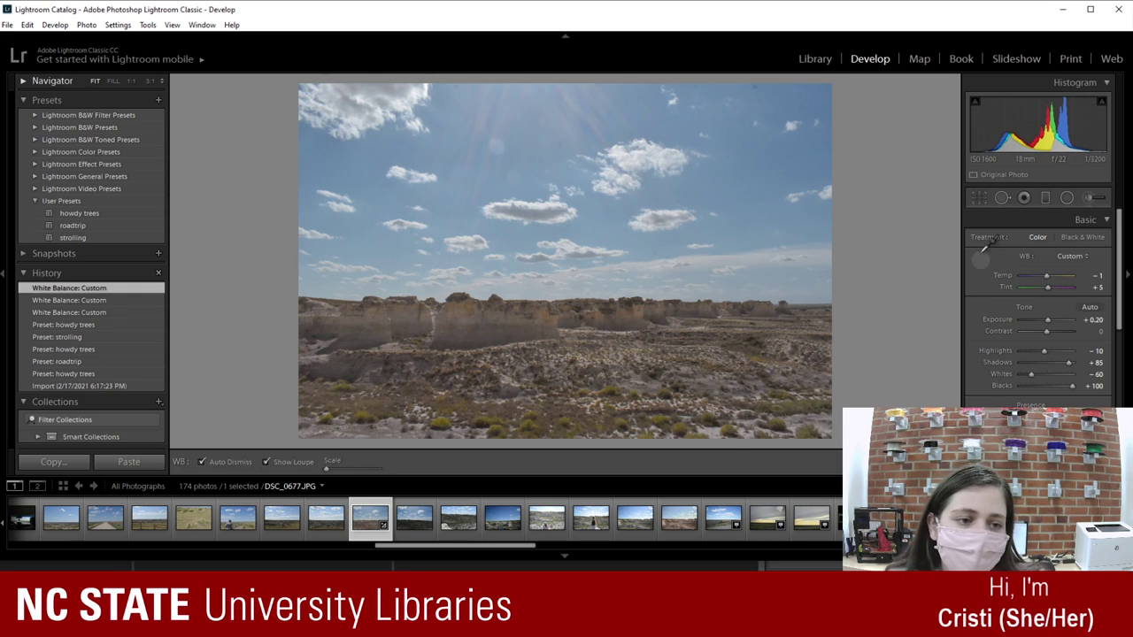
pyautogui.press('Escape')
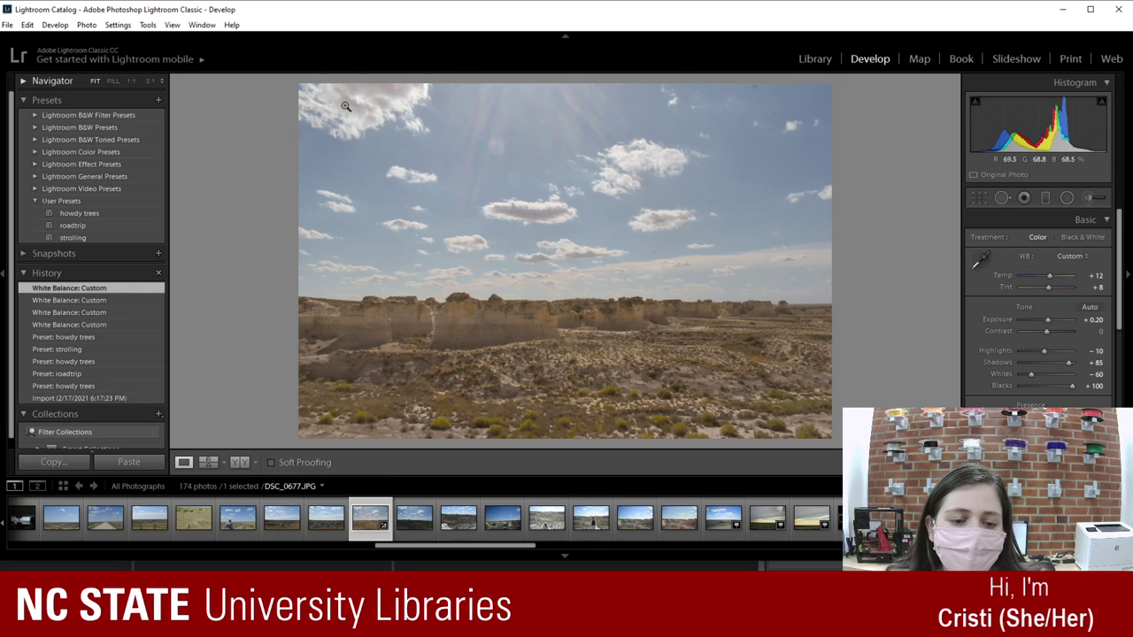
# Step: Fine-tune the badlands photo's white balance temperature to +7
pyautogui.click(1007, 276)
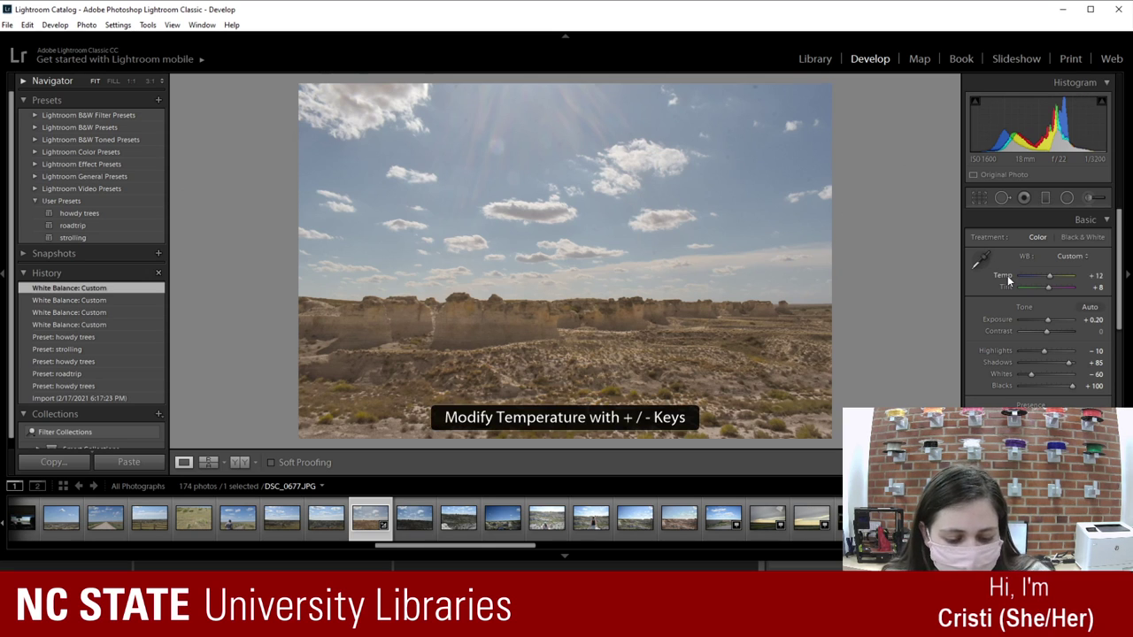
pyautogui.press('-')
pyautogui.press('-')
pyautogui.press('-')
pyautogui.press('+')
pyautogui.press('+')
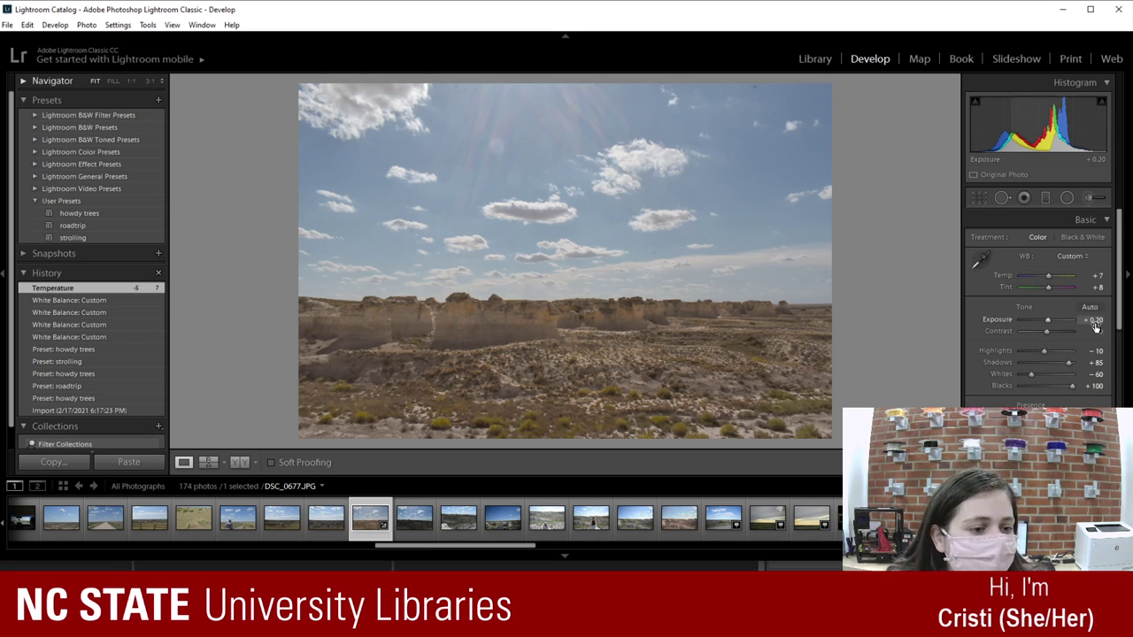
# Step: Shift the hue of the yellows in the badlands photo to -36 in the Color adjustments
pyautogui.scroll(-2, 1092, 350)
pyautogui.scroll(-1, 1067, 358)
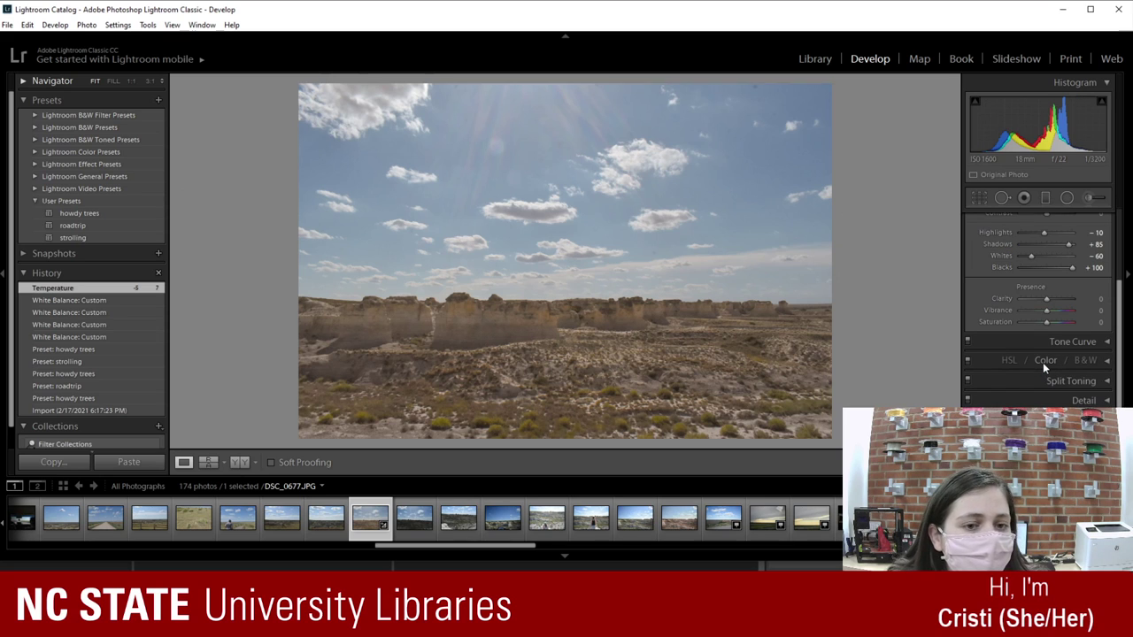
pyautogui.scroll(1, 1034, 266)
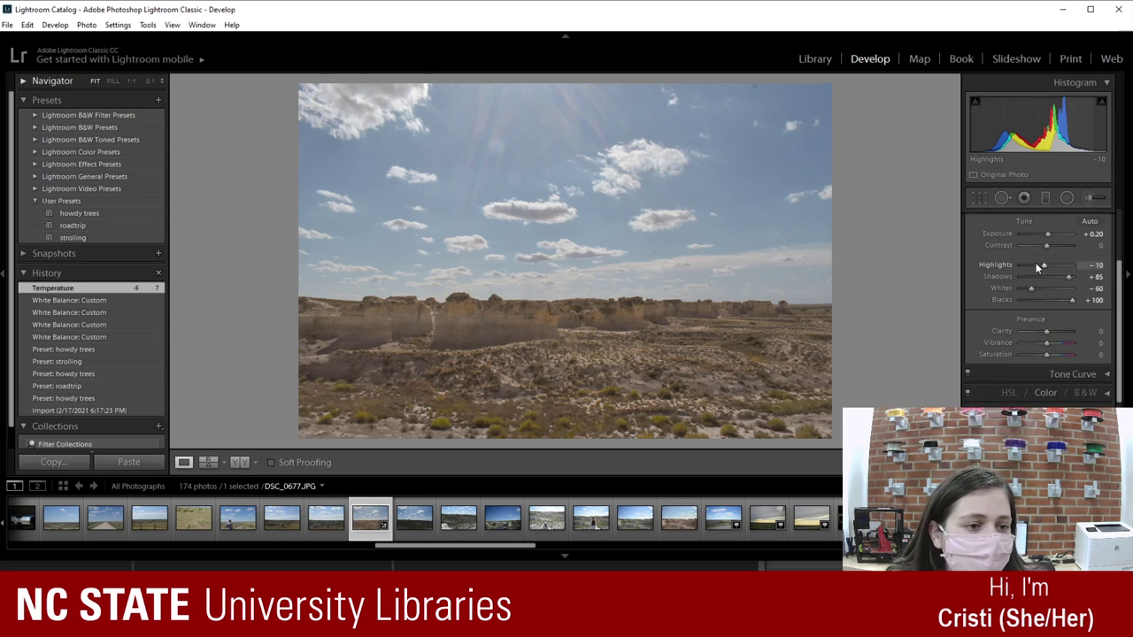
pyautogui.click(1052, 393)
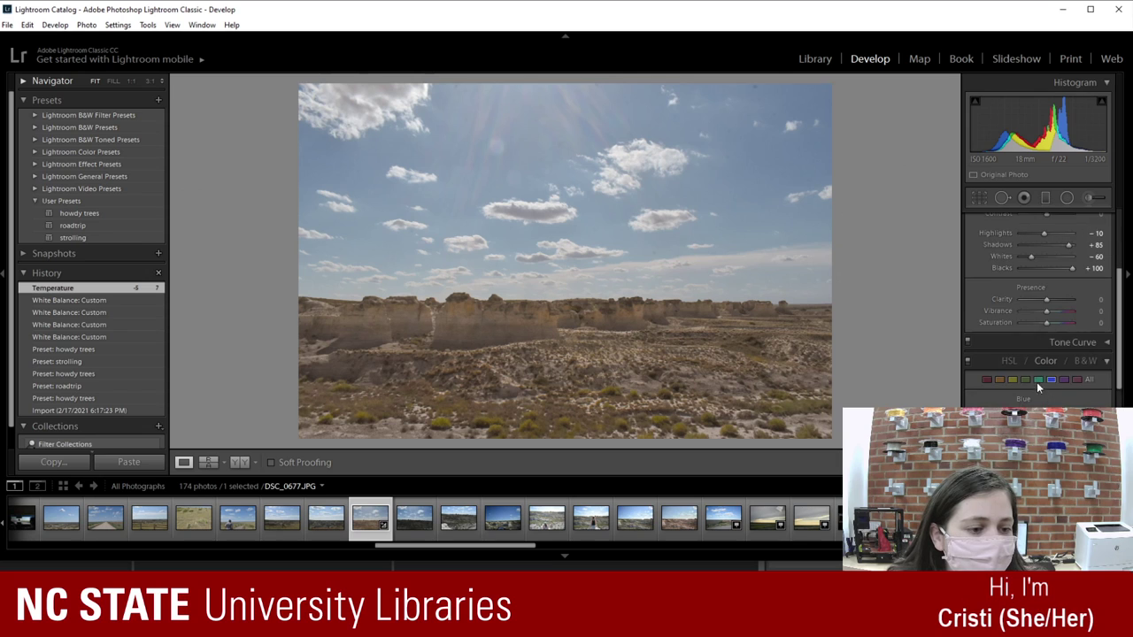
pyautogui.click(1013, 341)
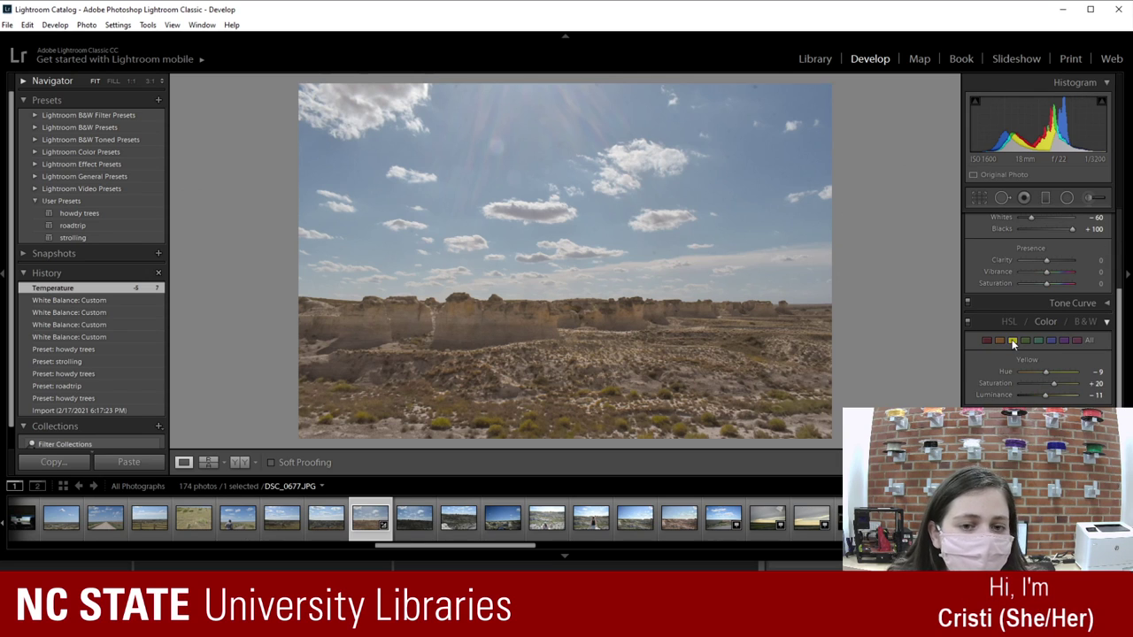
pyautogui.moveTo(1046, 372)
pyautogui.mouseDown()
pyautogui.moveTo(1060, 371)
pyautogui.moveTo(1030, 374)
pyautogui.moveTo(1038, 369)
pyautogui.mouseUp()
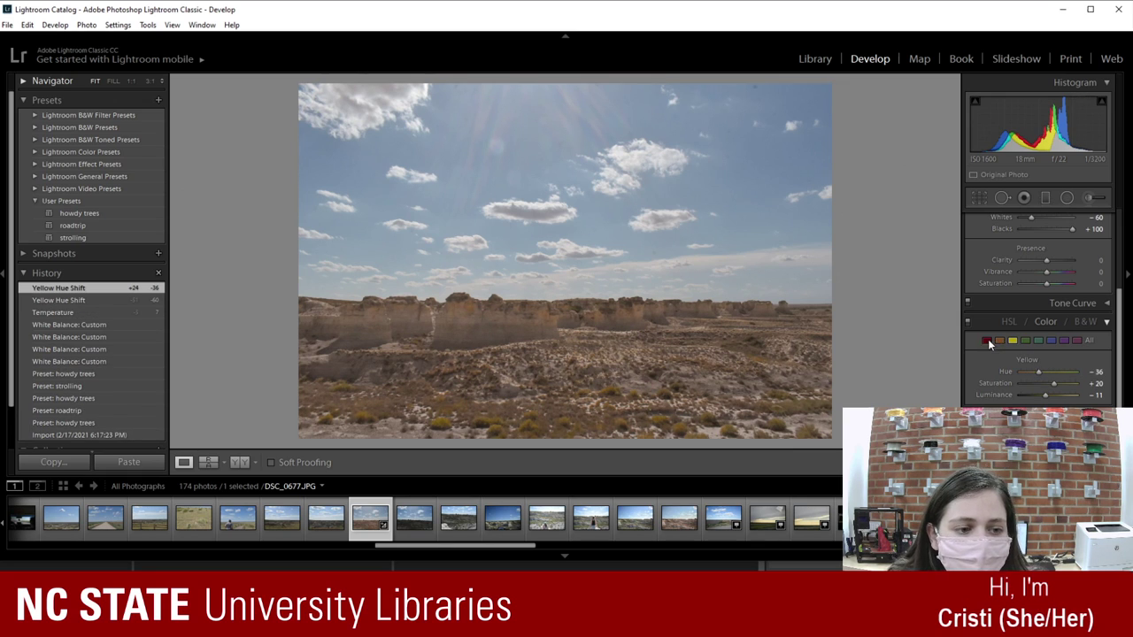
# Step: Set the oranges in the badlands photo to hue -27 and saturation -44
pyautogui.click(1005, 340)
pyautogui.click(1089, 340)
pyautogui.click(1001, 341)
pyautogui.moveTo(1053, 373)
pyautogui.mouseDown()
pyautogui.moveTo(1039, 375)
pyautogui.moveTo(1064, 379)
pyautogui.mouseUp()
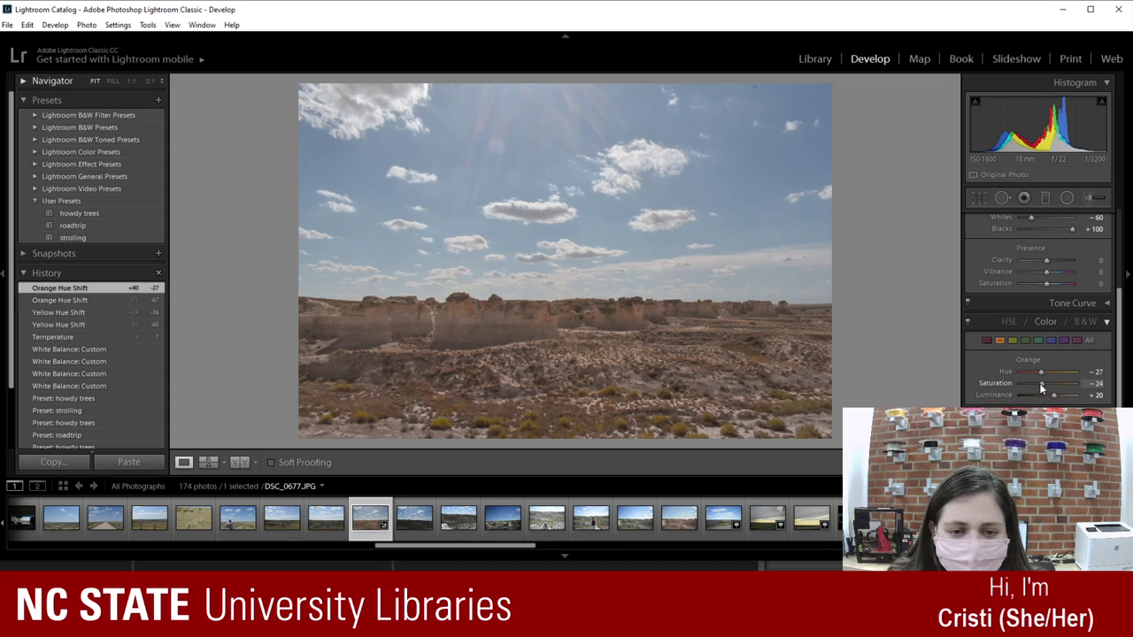
pyautogui.moveTo(1044, 386); pyautogui.dragTo(1045, 394)
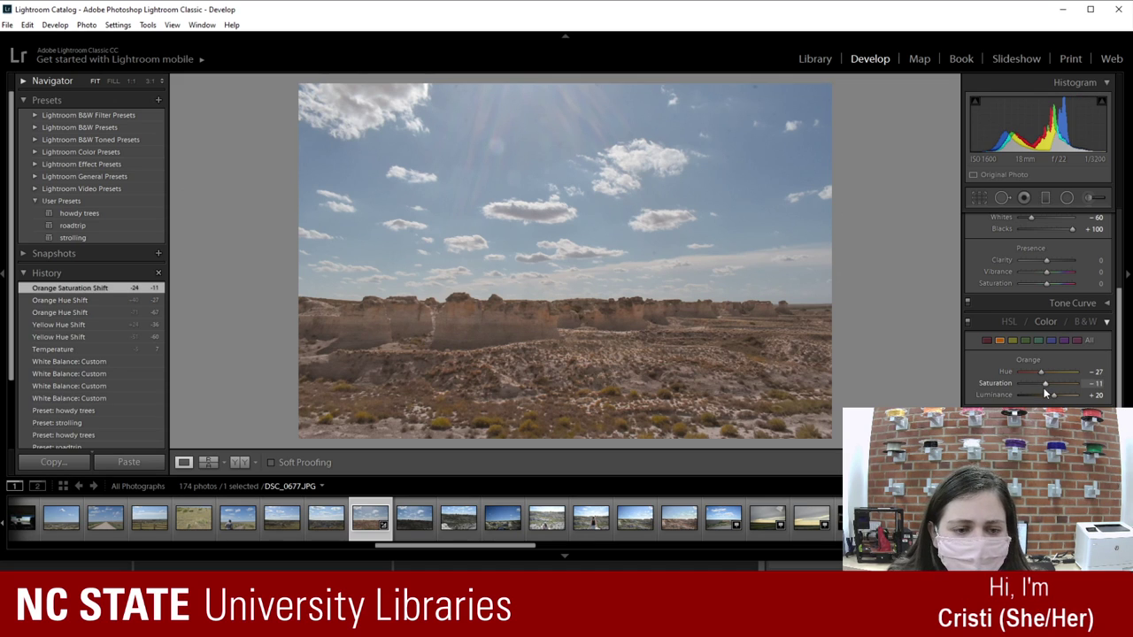
pyautogui.doubleClick(1044, 393)
pyautogui.moveTo(1034, 386); pyautogui.dragTo(1029, 392)
pyautogui.click(1038, 393)
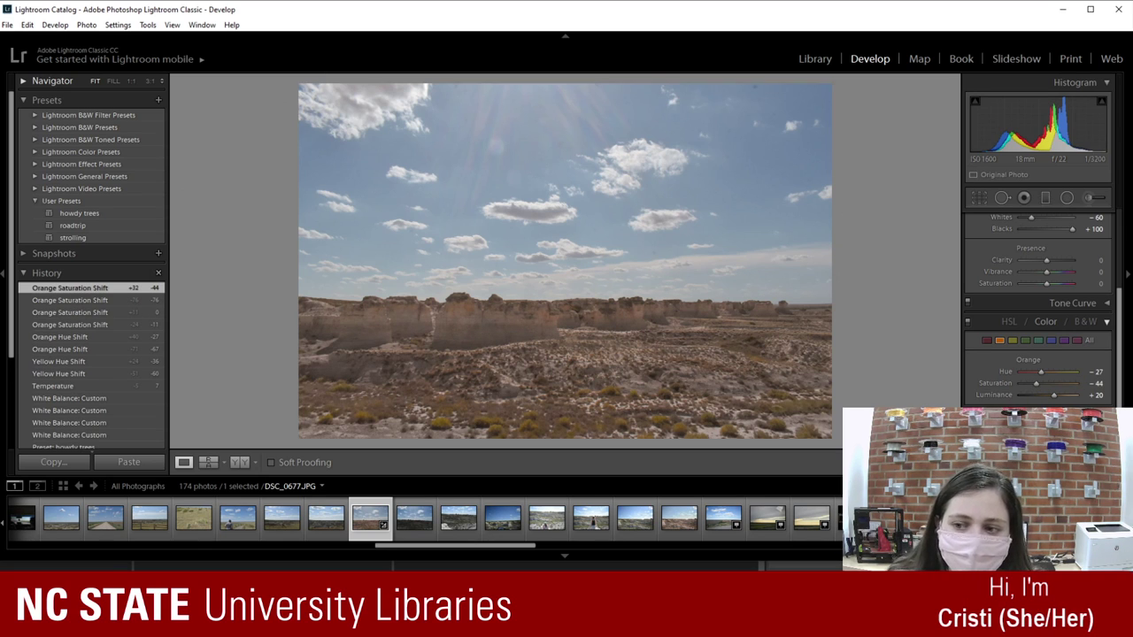
# Step: Set the greens to hue -44, saturation +49 and luminance +64, and compare the badlands photo before and after
pyautogui.click(1026, 340)
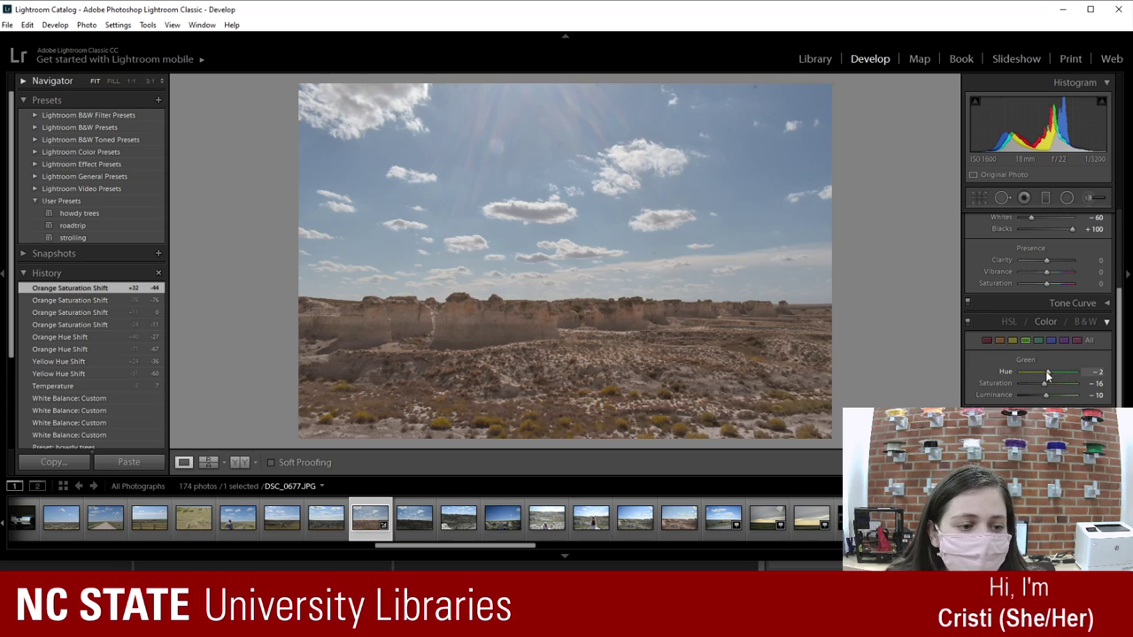
pyautogui.moveTo(1056, 376); pyautogui.dragTo(1067, 398)
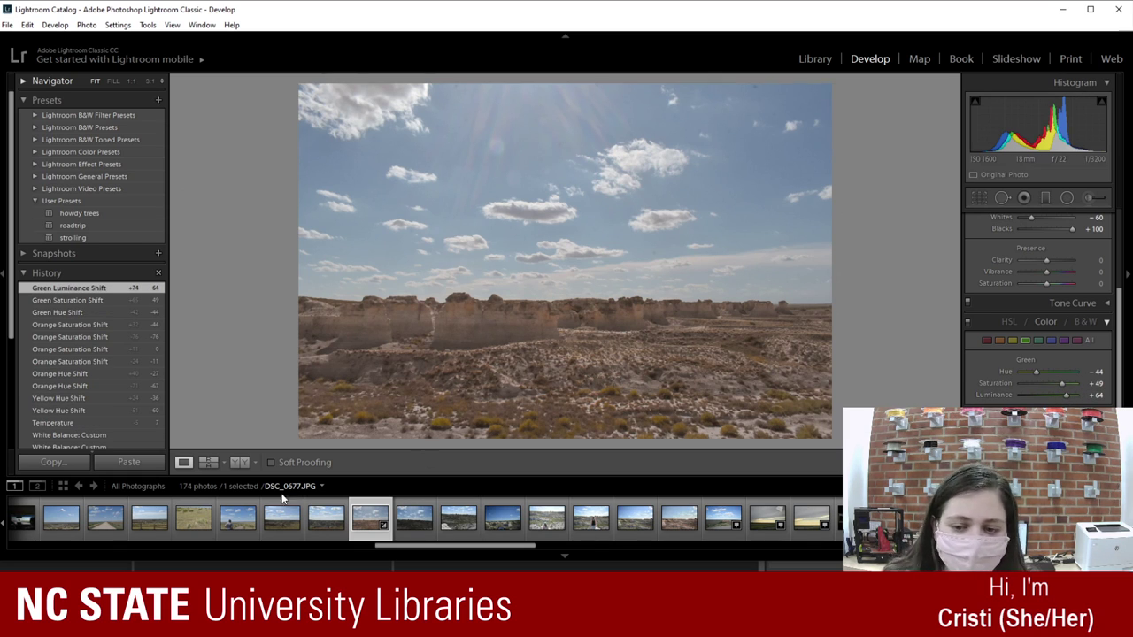
pyautogui.click(238, 462)
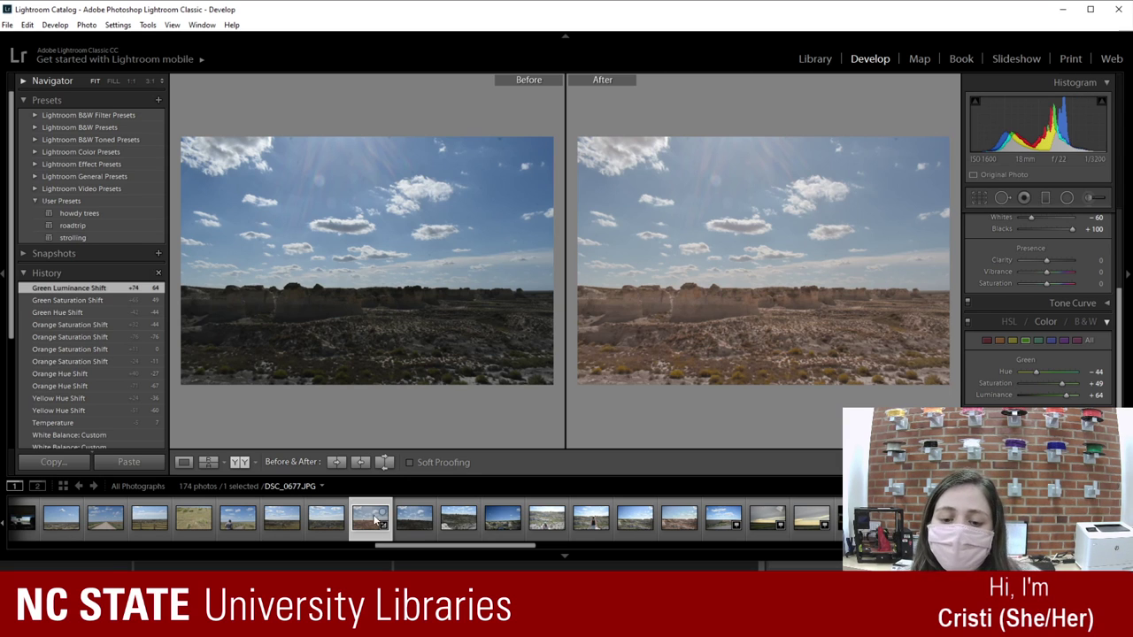
# Step: Switch between the edited badlands photo and the similar unedited one, DSC_0678.JPG, and show the unedited one in single-photo view
pyautogui.click(415, 523)
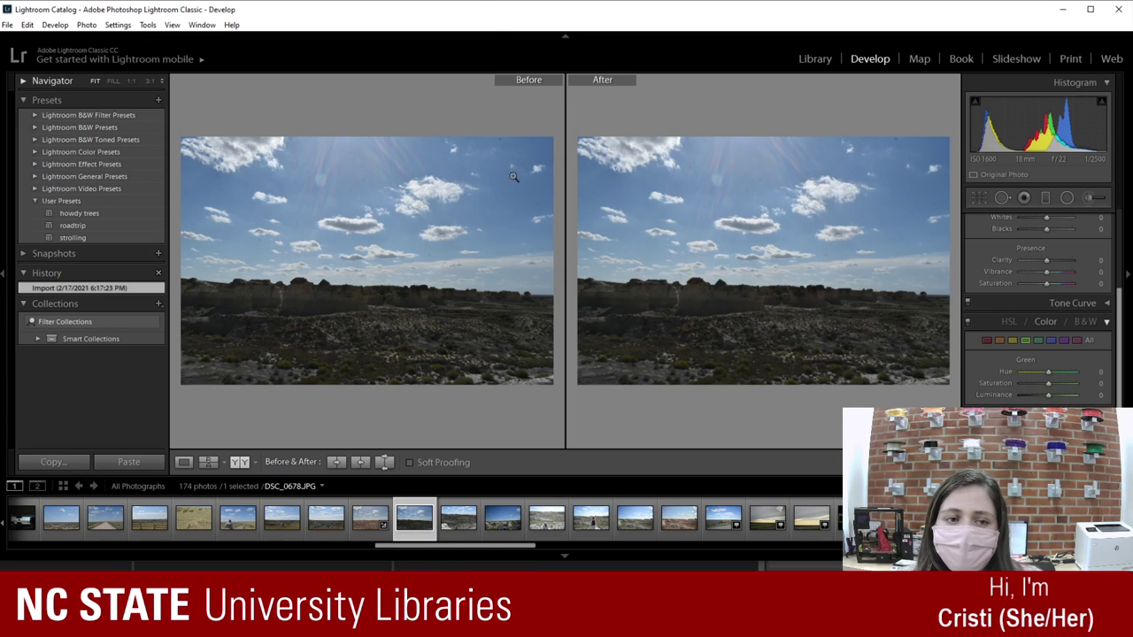
pyautogui.click(372, 522)
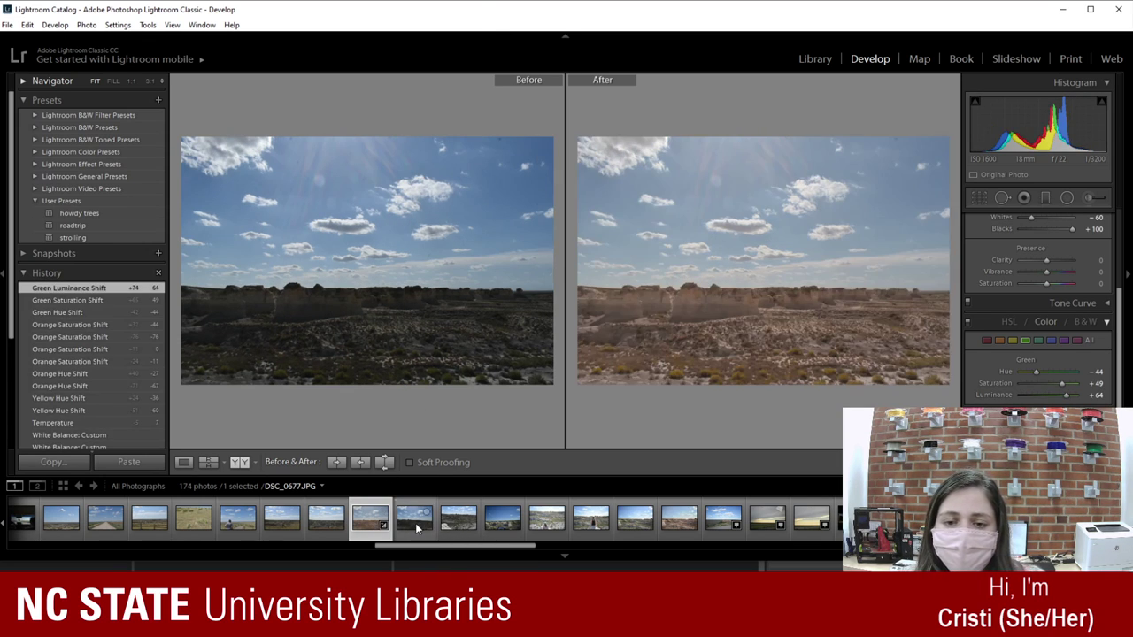
pyautogui.click(405, 532)
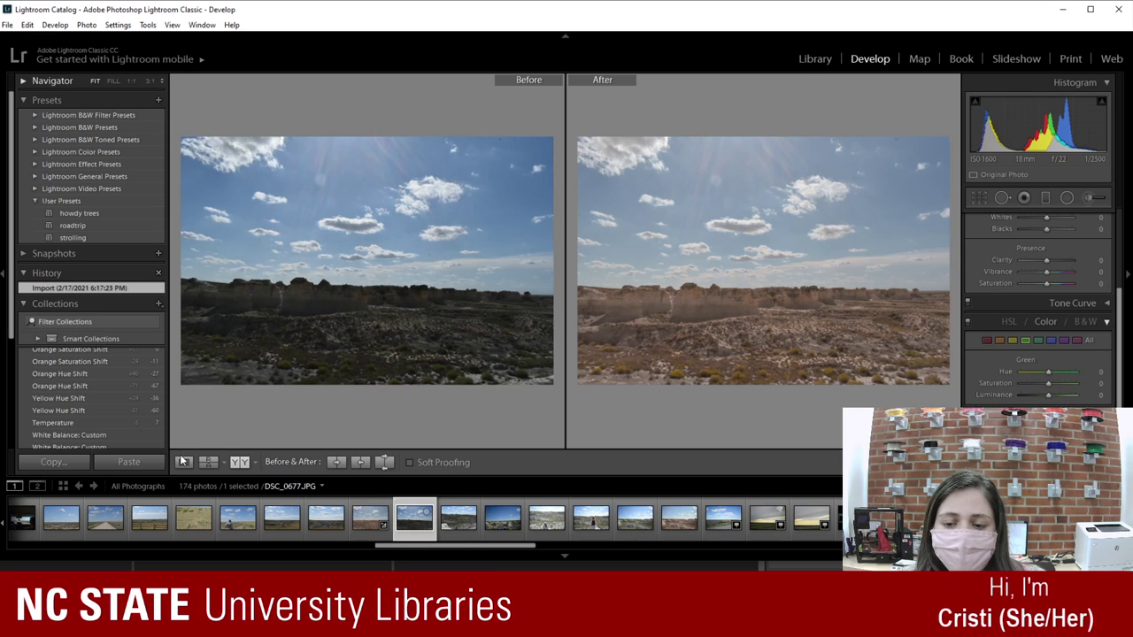
pyautogui.click(183, 463)
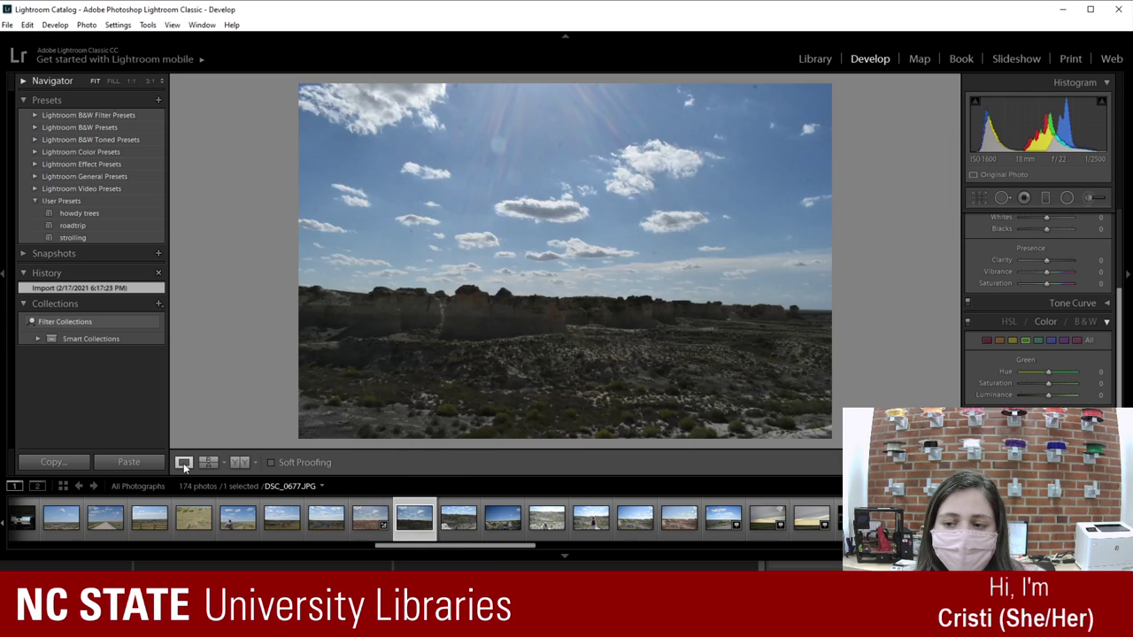
# Step: Apply the howdy trees preset to the badlands photo DSC_0678.JPG and to the neighbouring photo DSC_0681.JPG
pyautogui.click(107, 215)
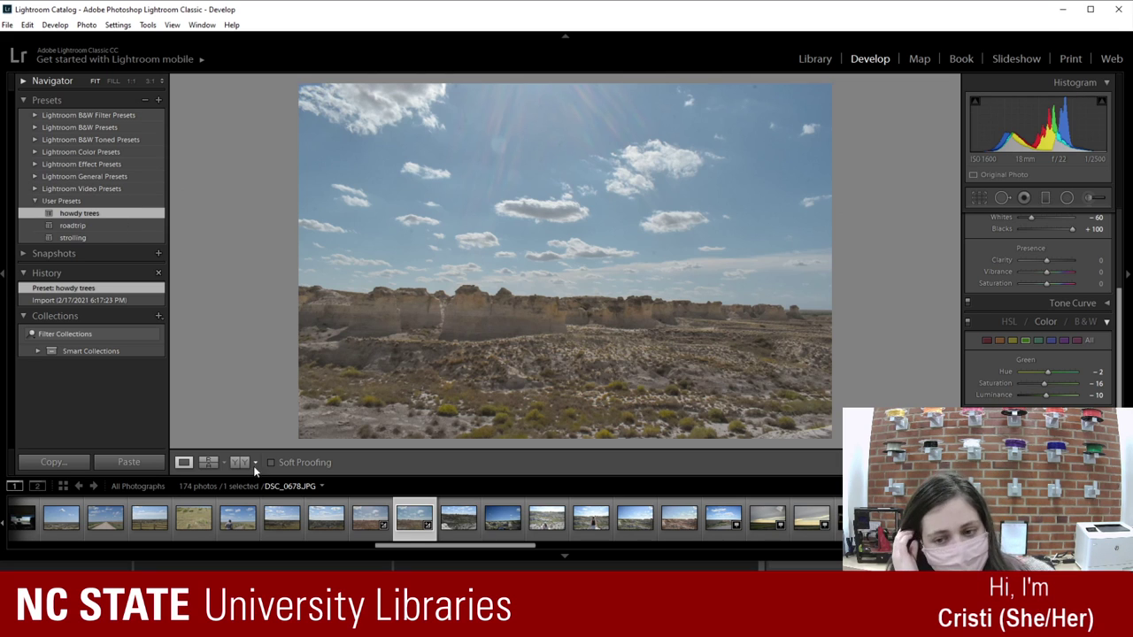
pyautogui.click(452, 523)
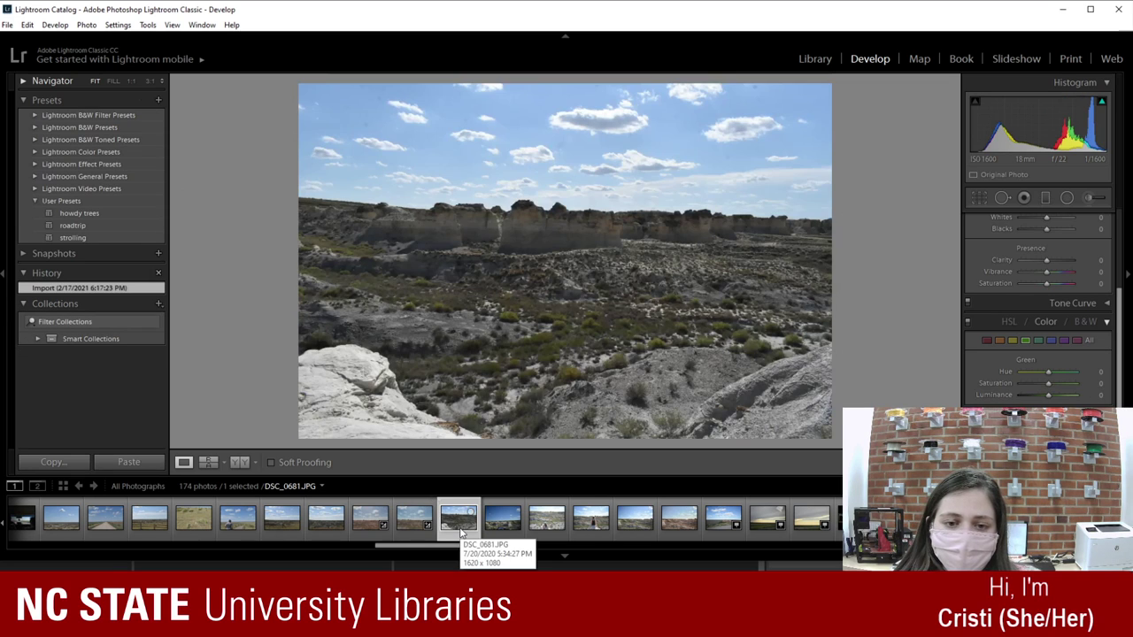
pyautogui.click(91, 214)
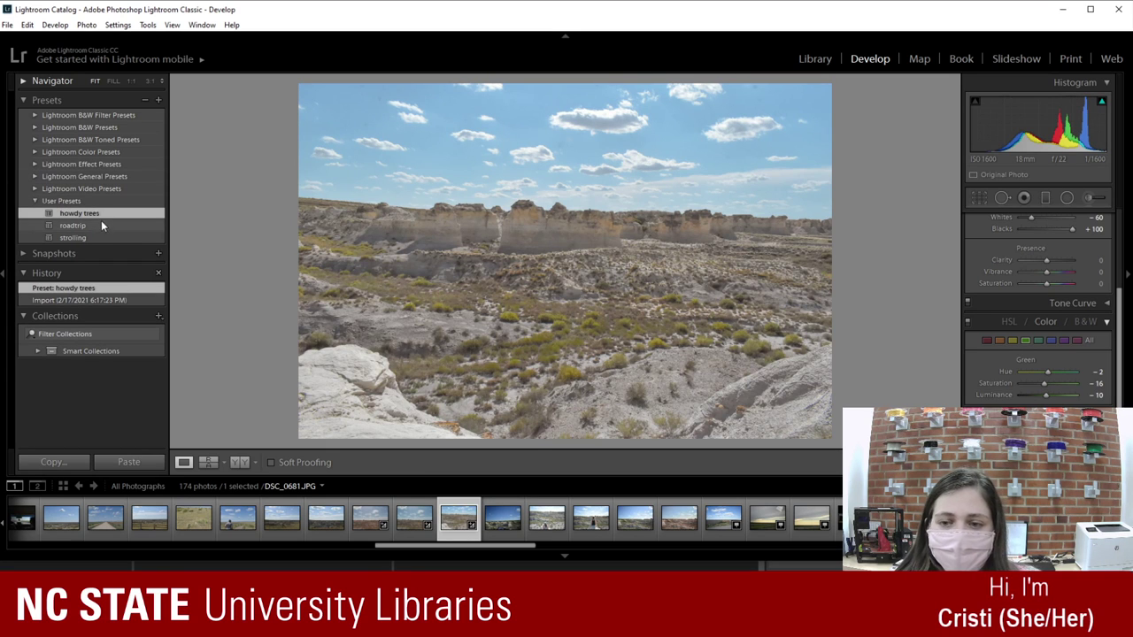
# Step: Open DSC_0703.JPG, compare the howdy trees, roadtrip and strolling presets on it, and keep roadtrip applied
pyautogui.click(509, 528)
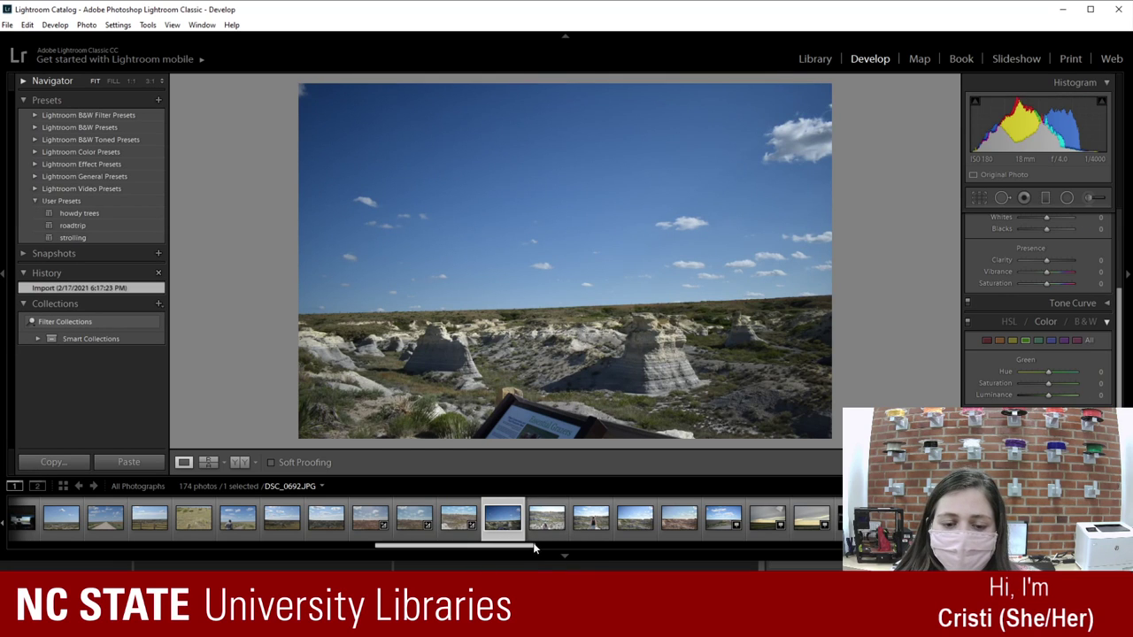
pyautogui.click(548, 524)
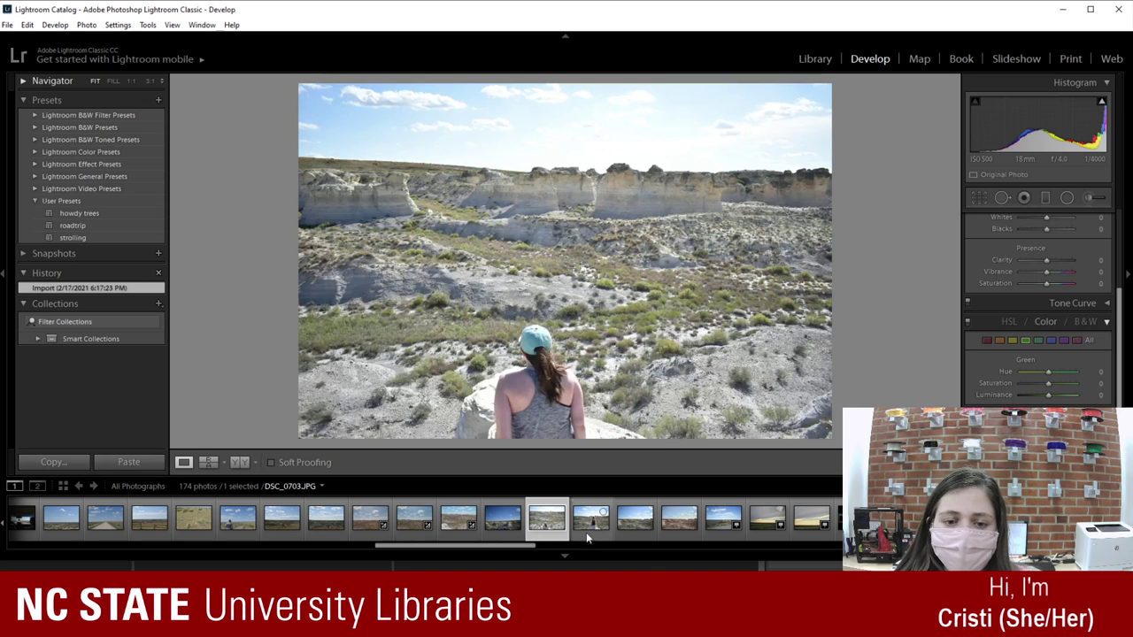
pyautogui.click(97, 226)
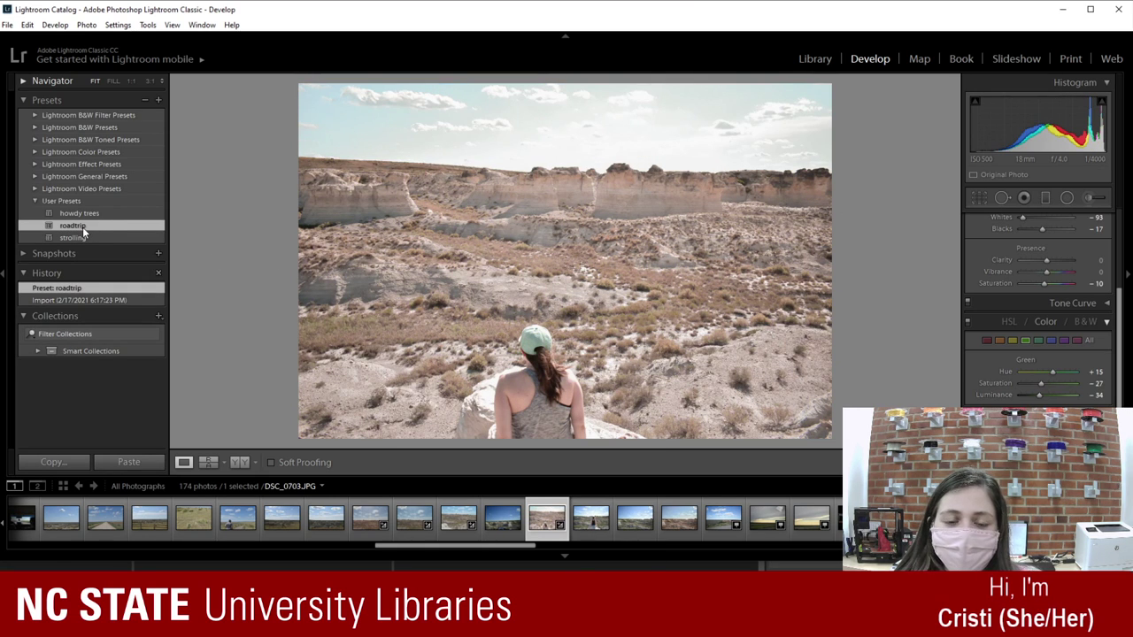
pyautogui.click(79, 238)
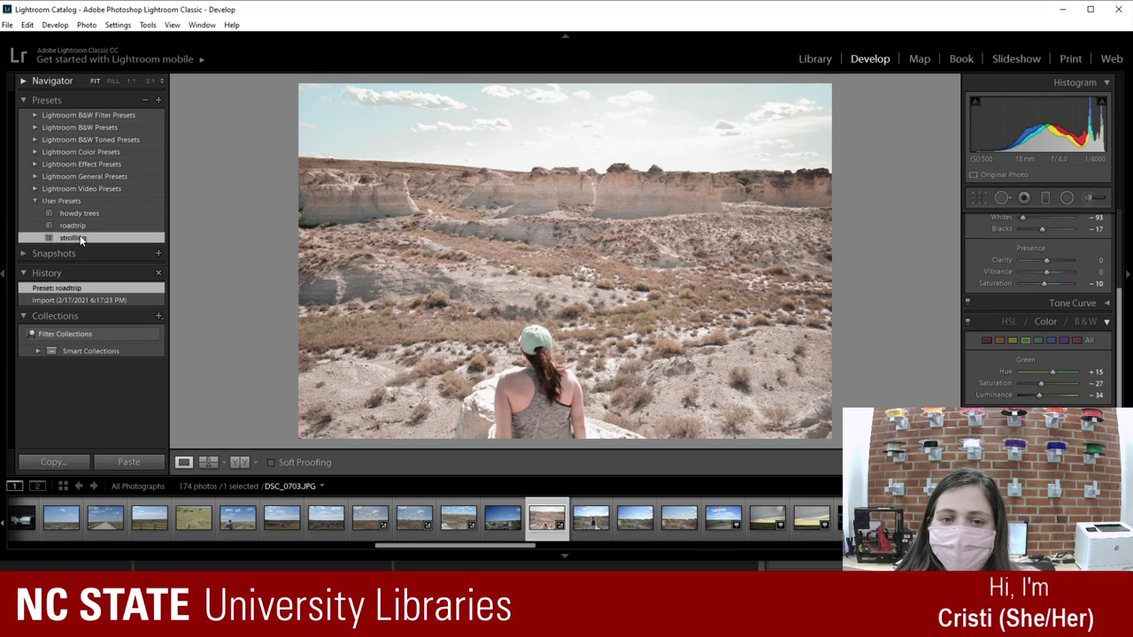
pyautogui.click(97, 214)
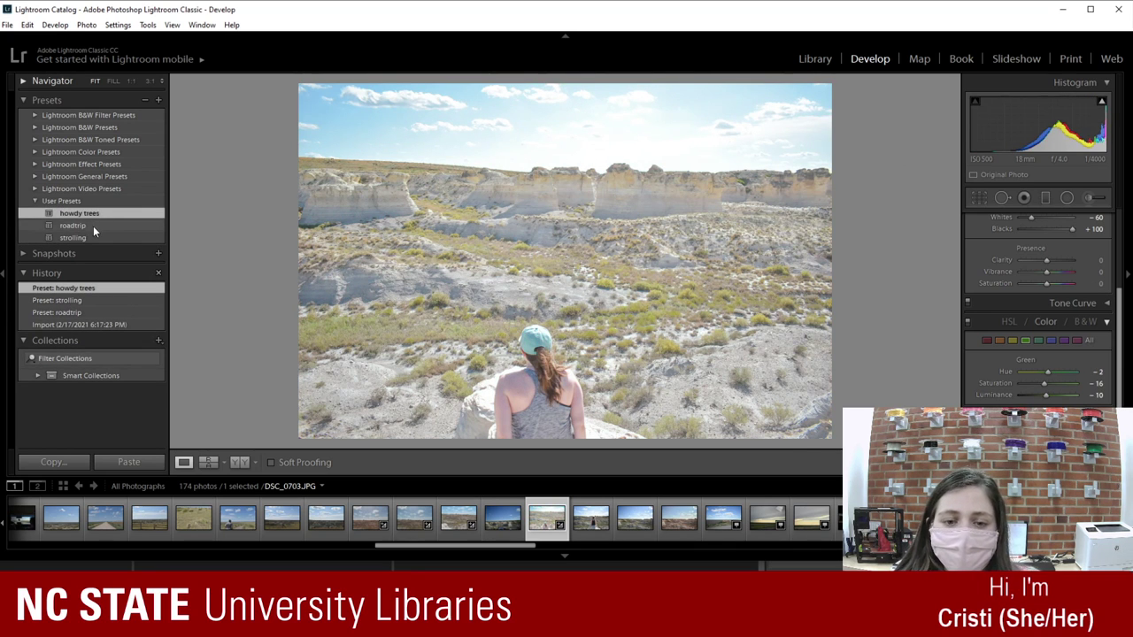
pyautogui.click(93, 225)
pyautogui.click(99, 215)
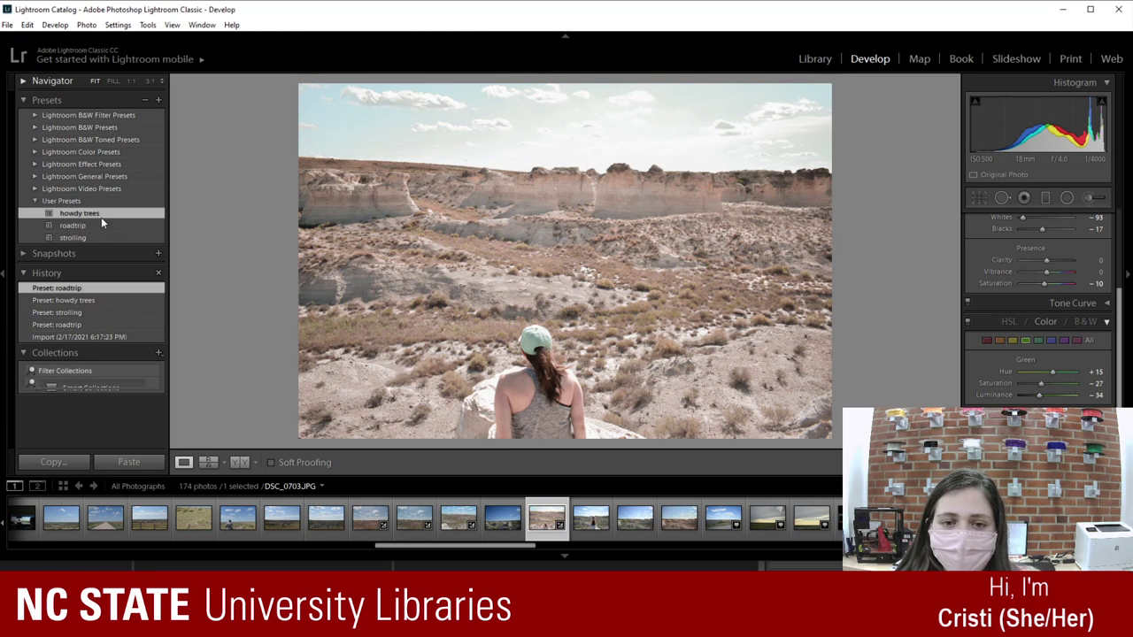
pyautogui.click(96, 226)
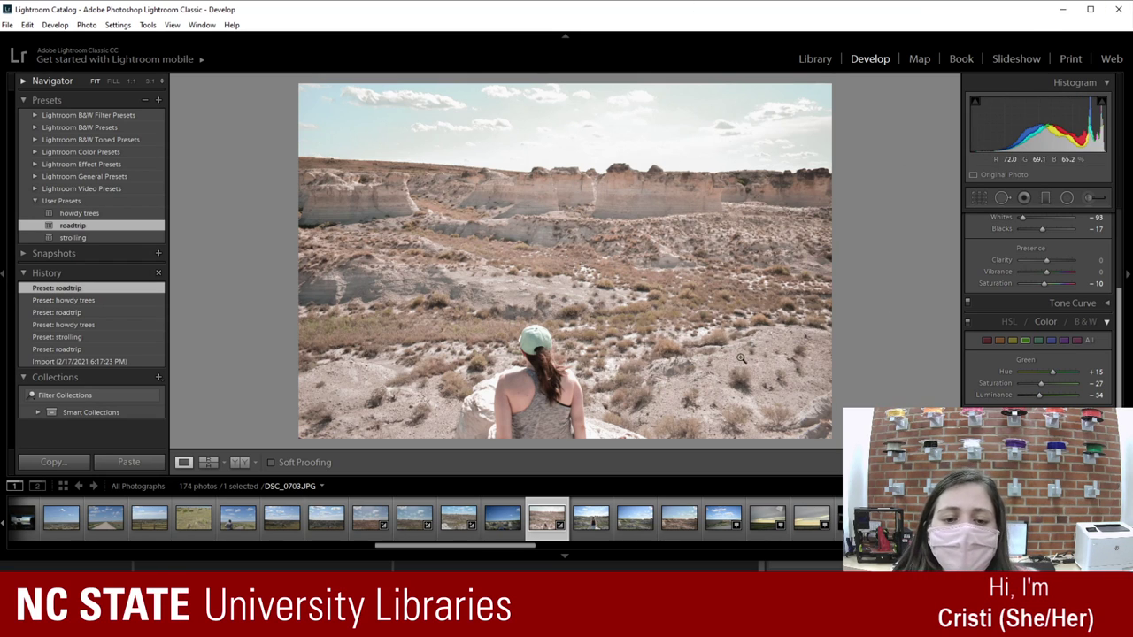
# Step: Try to set the white balance of DSC_0703.JPG from the cliffs and the bright sky, and undo the change
pyautogui.scroll(3, 1014, 314)
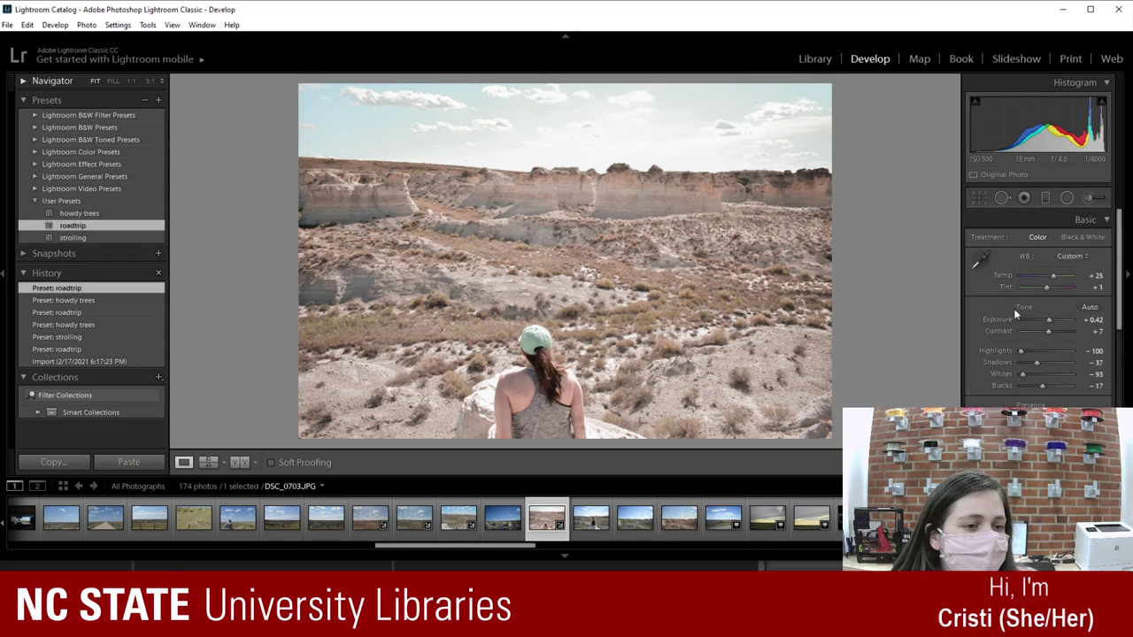
pyautogui.click(974, 258)
pyautogui.click(501, 188)
pyautogui.click(976, 258)
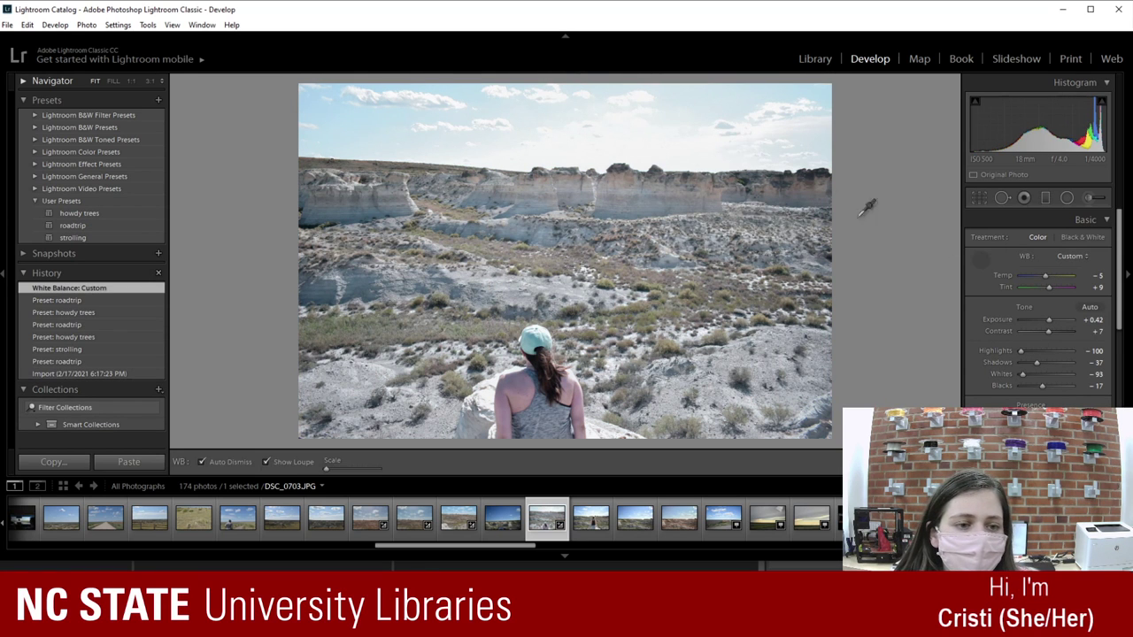
pyautogui.click(630, 126)
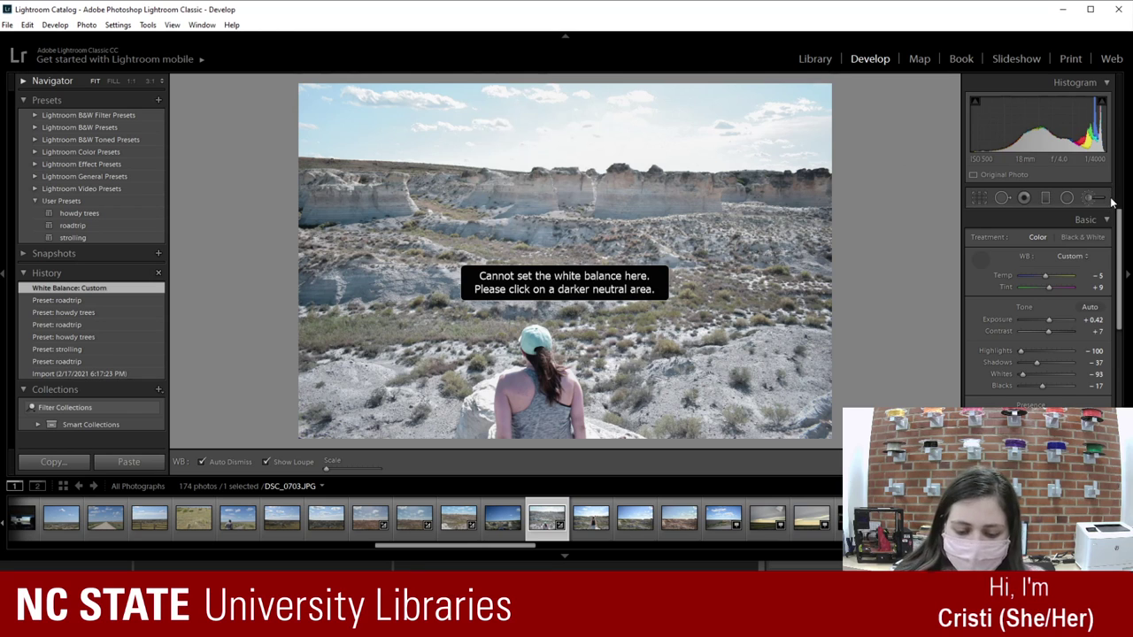
pyautogui.hotkey('ctrl', 'z')
# Step: Set the white balance of DSC_0703.JPG from the pale rock beside the woman and raise the temperature to +7
pyautogui.click(982, 259)
pyautogui.click(980, 259)
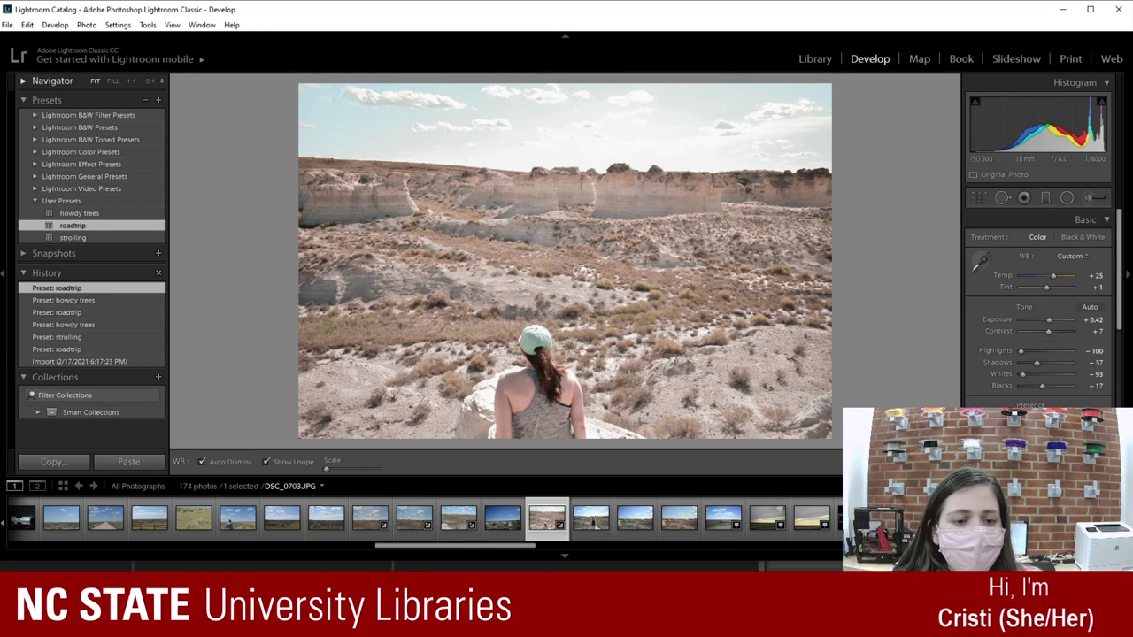
pyautogui.click(613, 418)
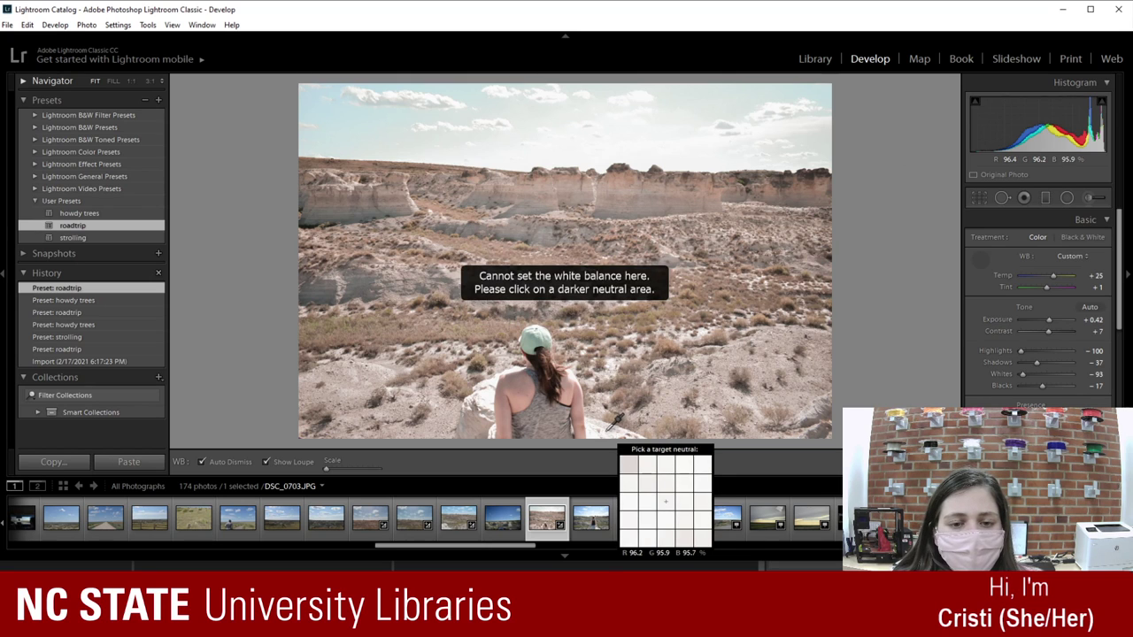
pyautogui.click(485, 385)
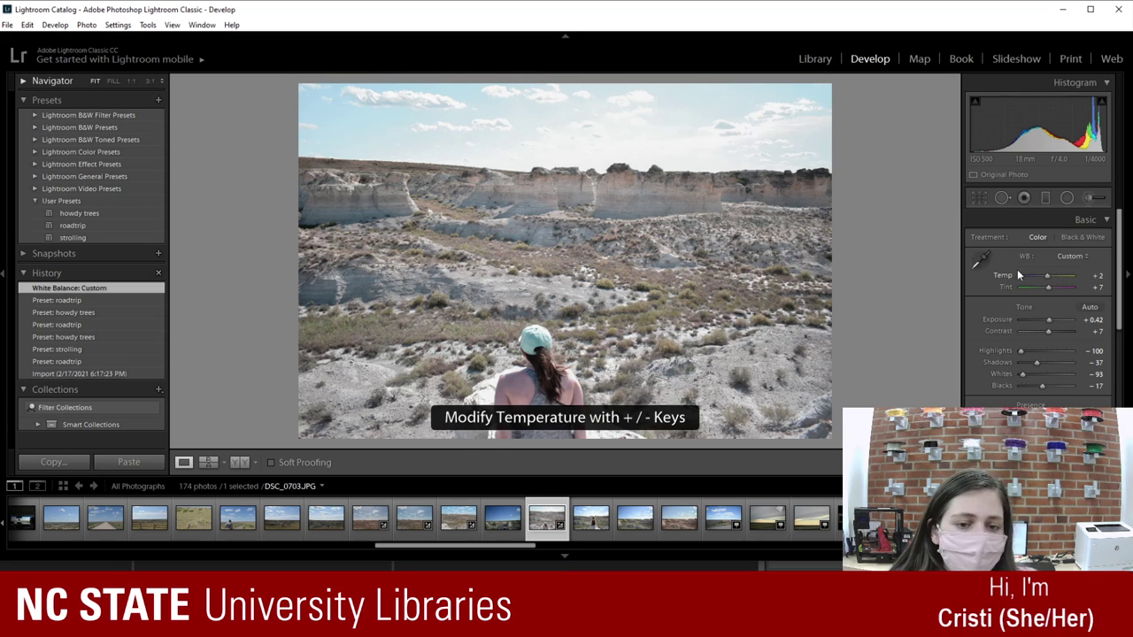
pyautogui.press('+')
pyautogui.press('+')
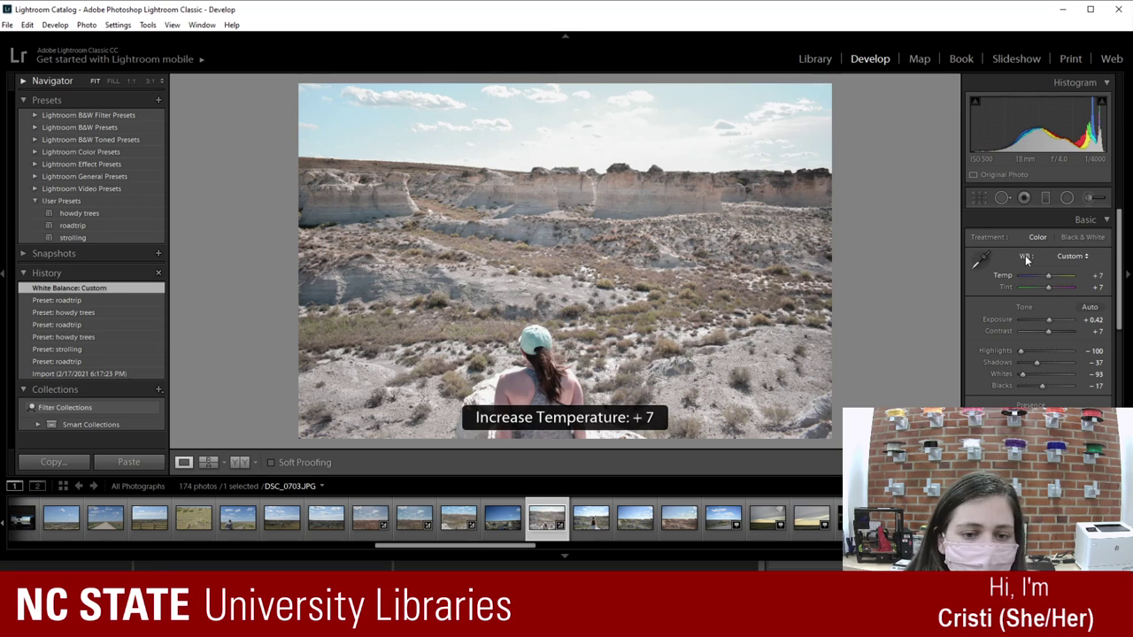
pyautogui.press('-')
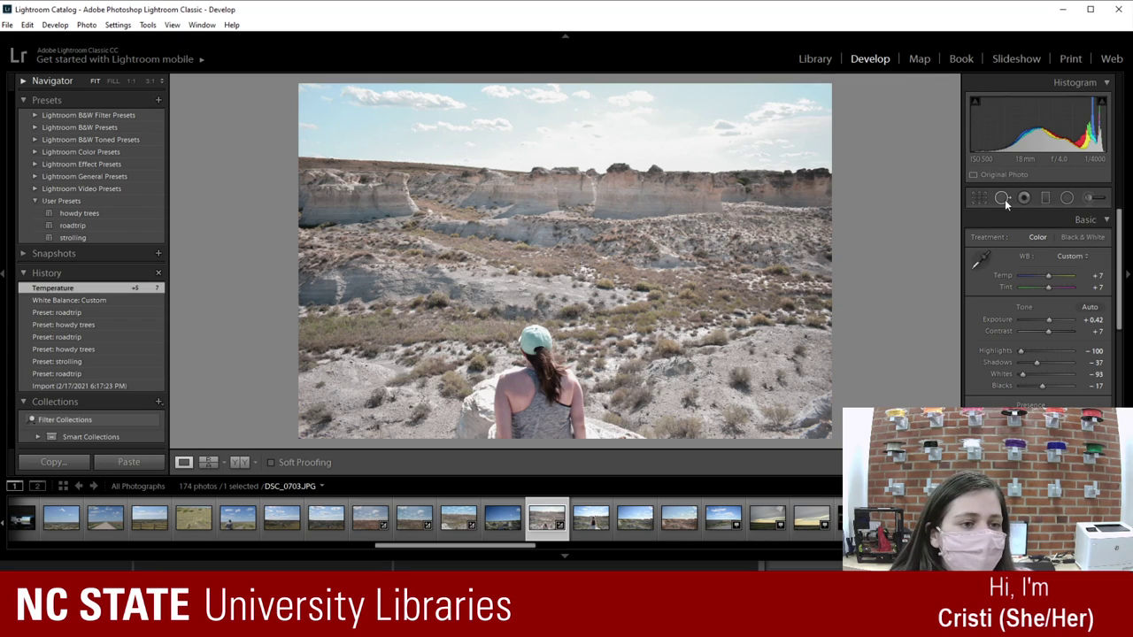
# Step: Try a radial filter over the bright patch of sky above the cliffs with its exposure at -3.22
pyautogui.click(1066, 198)
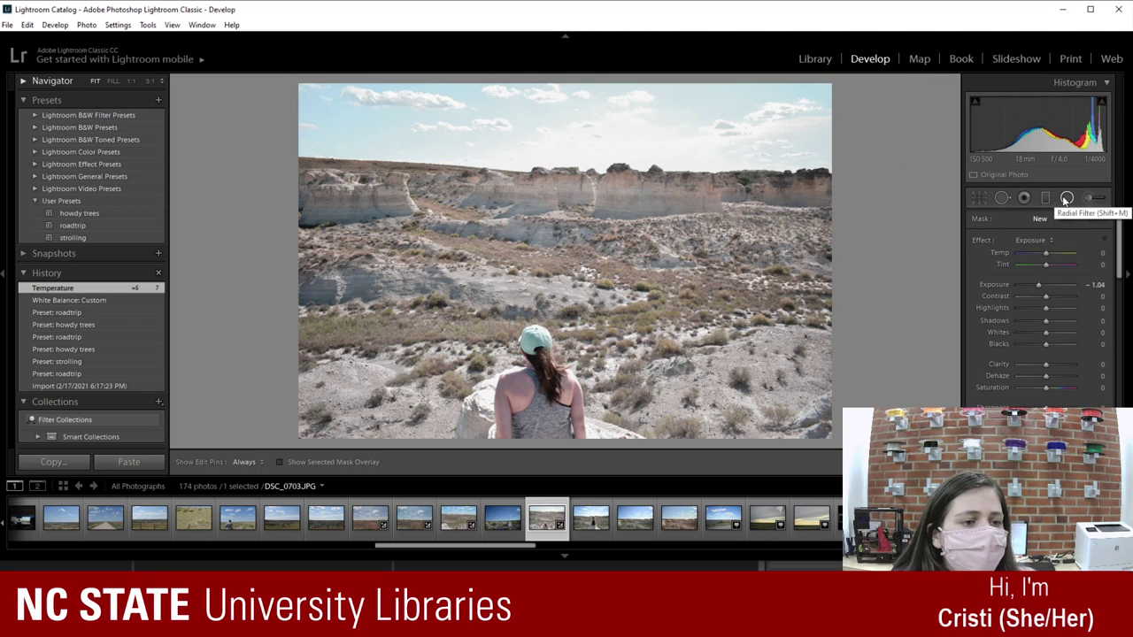
pyautogui.moveTo(592, 122)
pyautogui.mouseDown()
pyautogui.moveTo(643, 154)
pyautogui.moveTo(667, 152)
pyautogui.mouseUp()
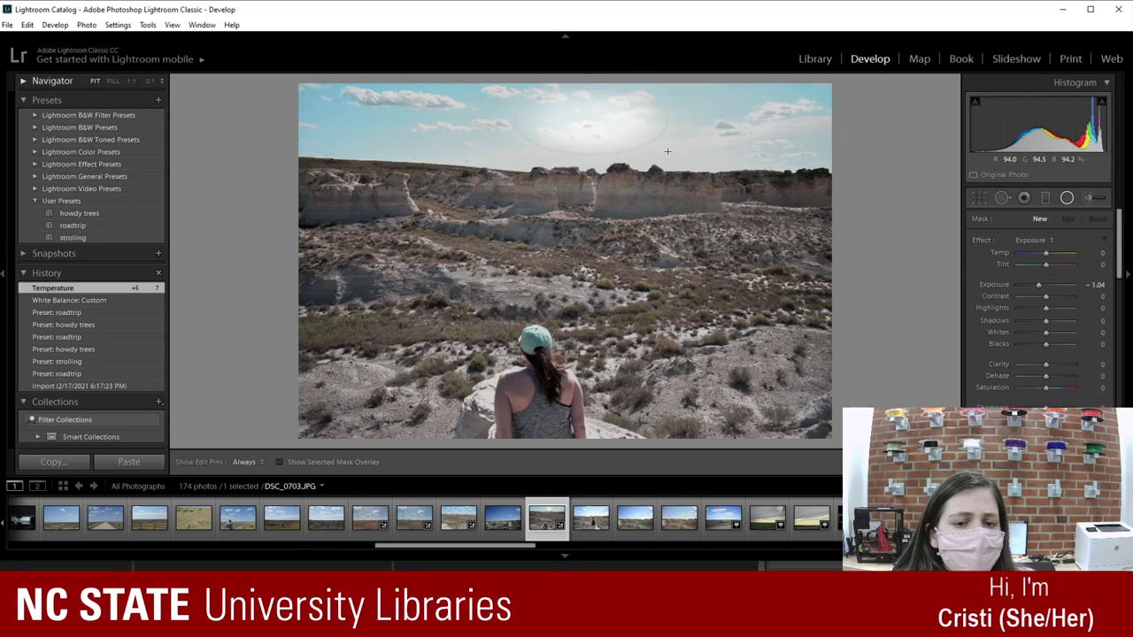
pyautogui.moveTo(613, 133); pyautogui.dragTo(589, 120)
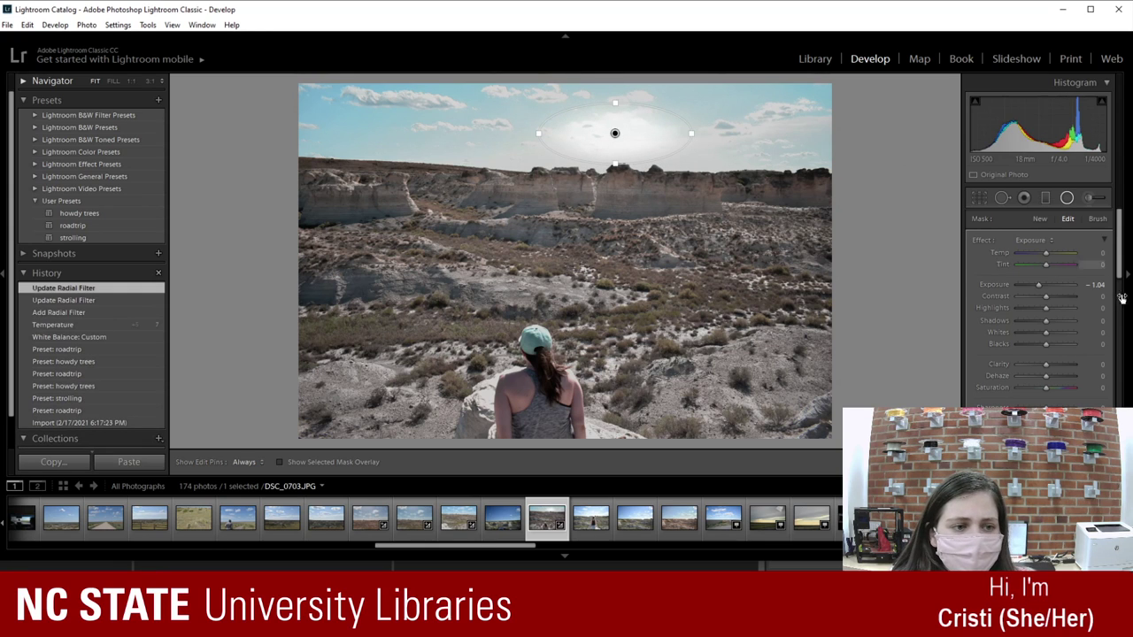
pyautogui.click(1022, 285)
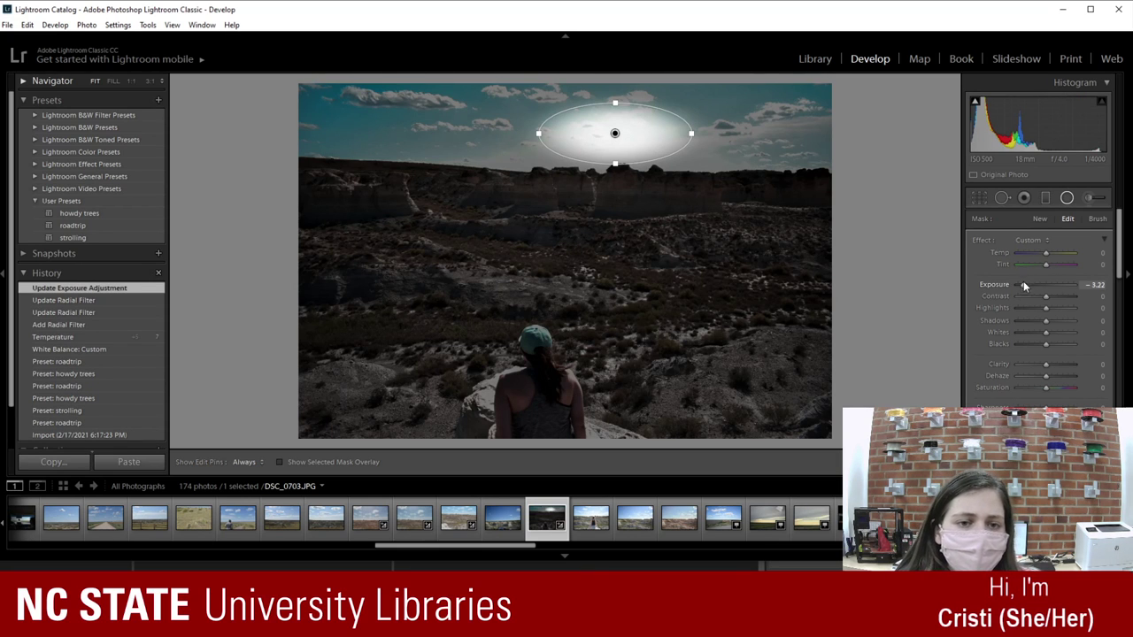
# Step: Undo the exposure change and remove the radial filter from the sky
pyautogui.hotkey('ctrl', 'z')
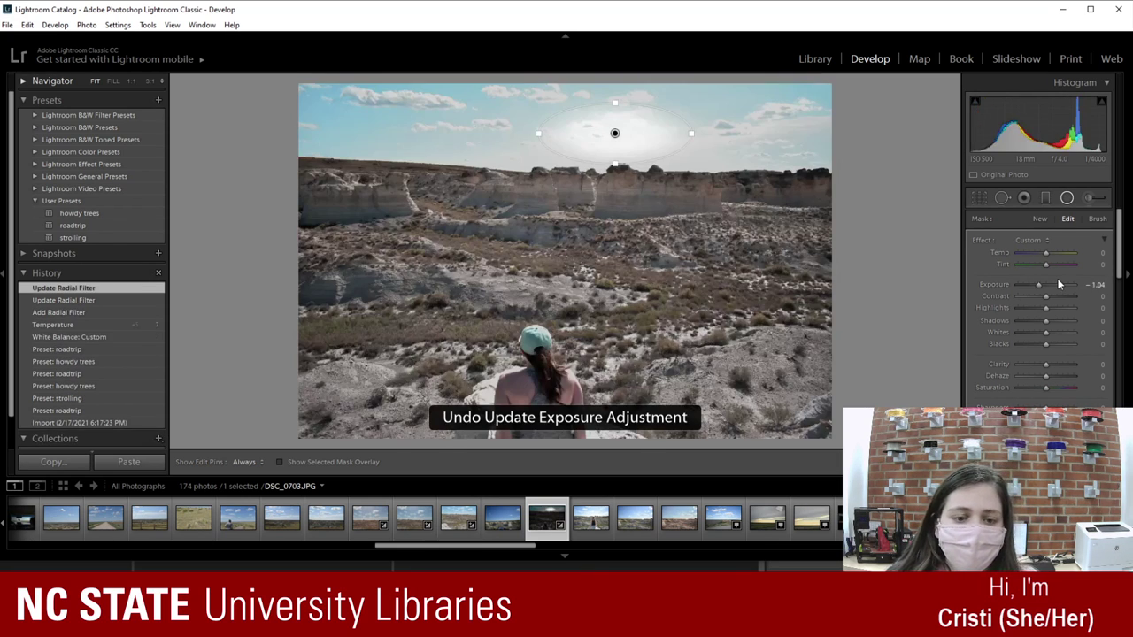
pyautogui.hotkey('ctrl', 'z')
pyautogui.hotkey('ctrl', 'z')
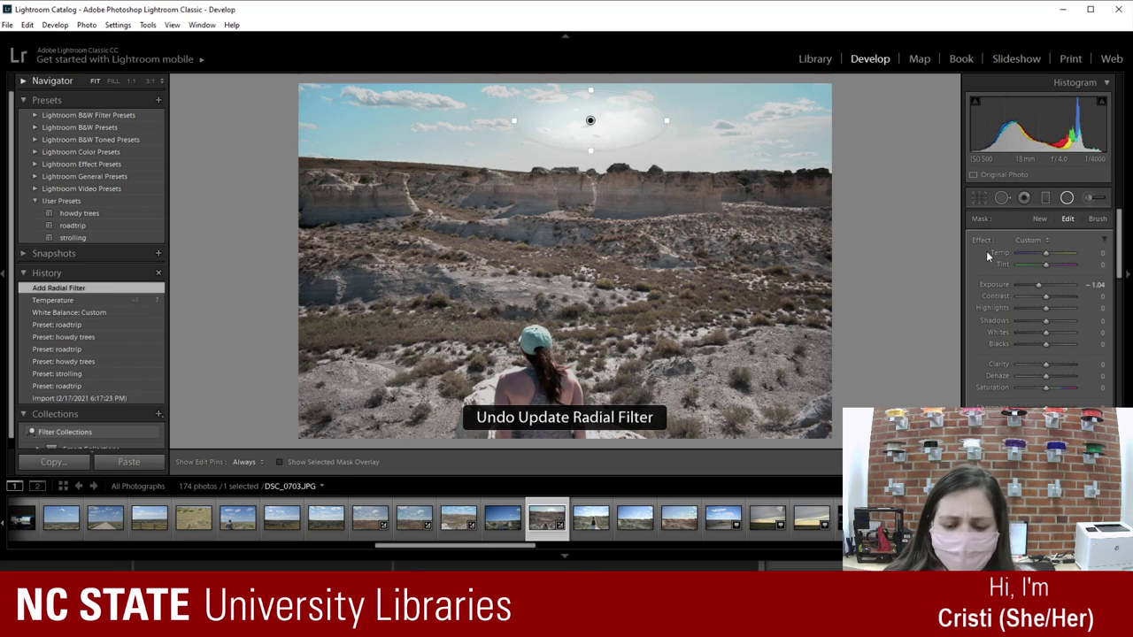
pyautogui.hotkey('ctrl', 'z')
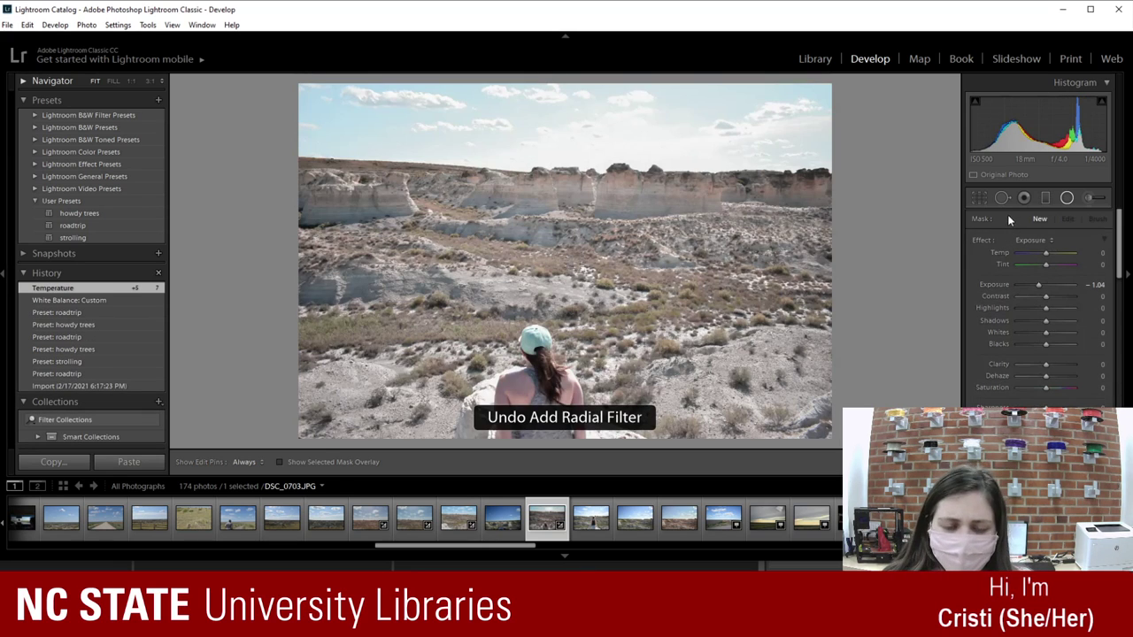
pyautogui.hotkey('ctrl', 'z')
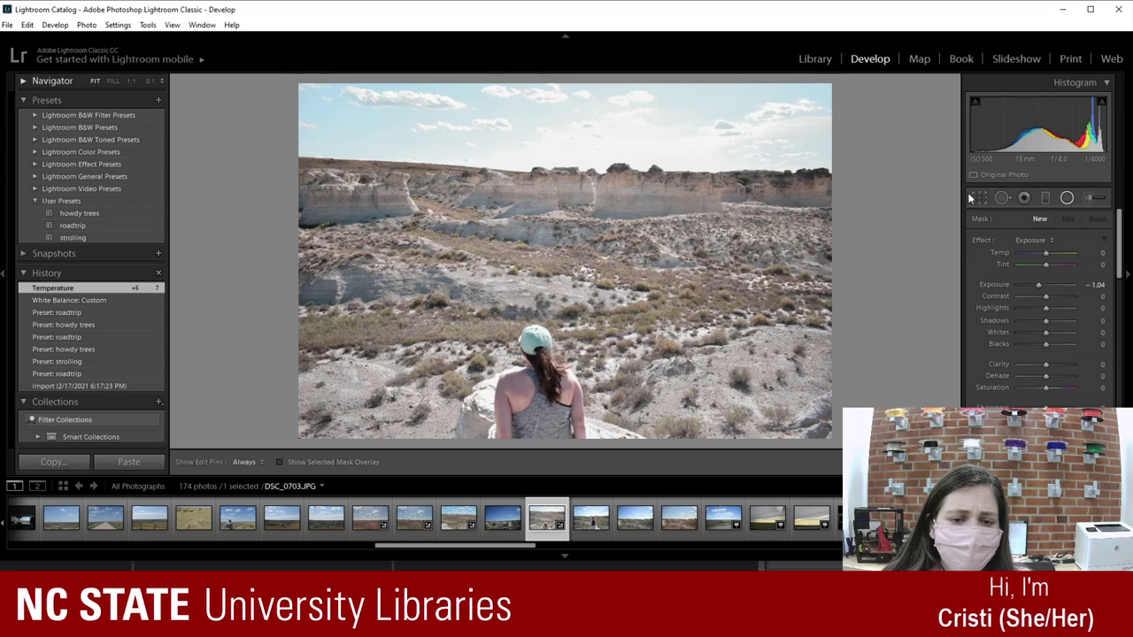
# Step: Paint an Adjustment Brush mask over the bright sky with exposure -0.35, highlights -100 and shadows -59
pyautogui.click(1083, 199)
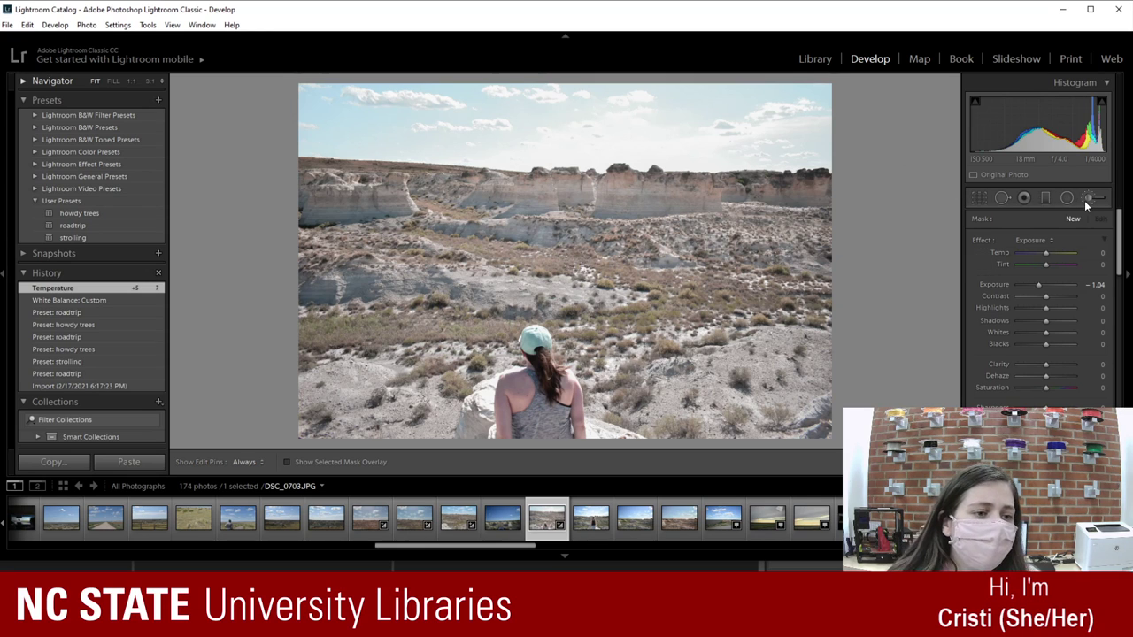
pyautogui.click(1090, 199)
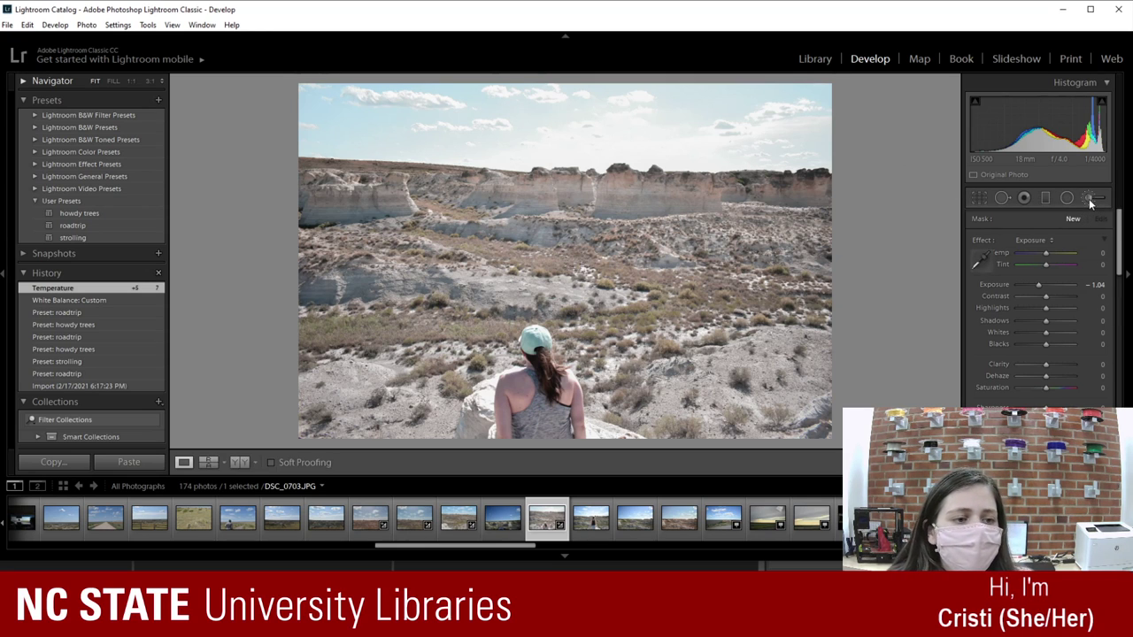
pyautogui.click(1091, 198)
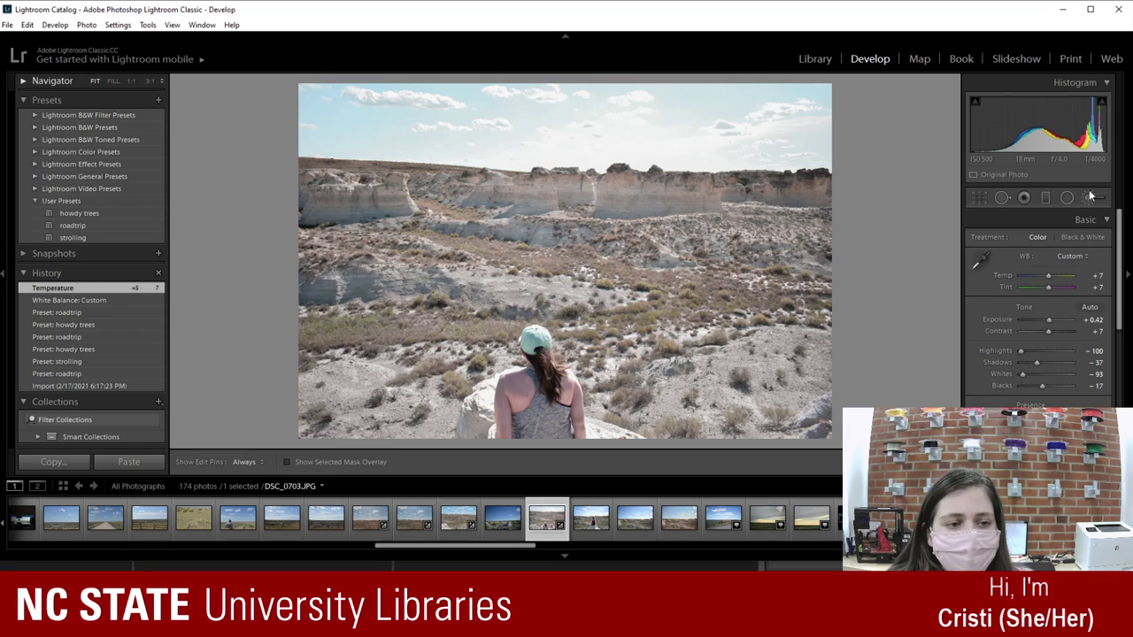
pyautogui.press('h')
pyautogui.moveTo(559, 132)
pyautogui.mouseDown()
pyautogui.moveTo(702, 143)
pyautogui.moveTo(650, 140)
pyautogui.moveTo(627, 124)
pyautogui.moveTo(562, 168)
pyautogui.mouseUp()
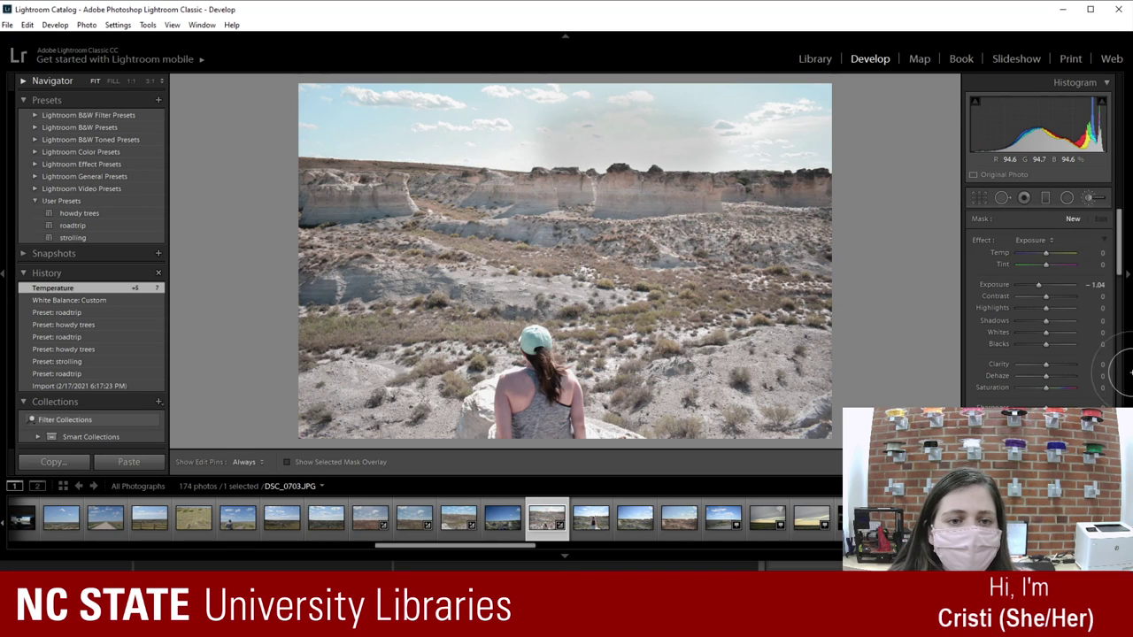
pyautogui.moveTo(1039, 284)
pyautogui.mouseDown()
pyautogui.moveTo(1045, 294)
pyautogui.moveTo(1020, 312)
pyautogui.moveTo(1060, 306)
pyautogui.moveTo(994, 309)
pyautogui.moveTo(1039, 325)
pyautogui.moveTo(1014, 330)
pyautogui.moveTo(1108, 321)
pyautogui.moveTo(1002, 332)
pyautogui.moveTo(1031, 327)
pyautogui.mouseUp()
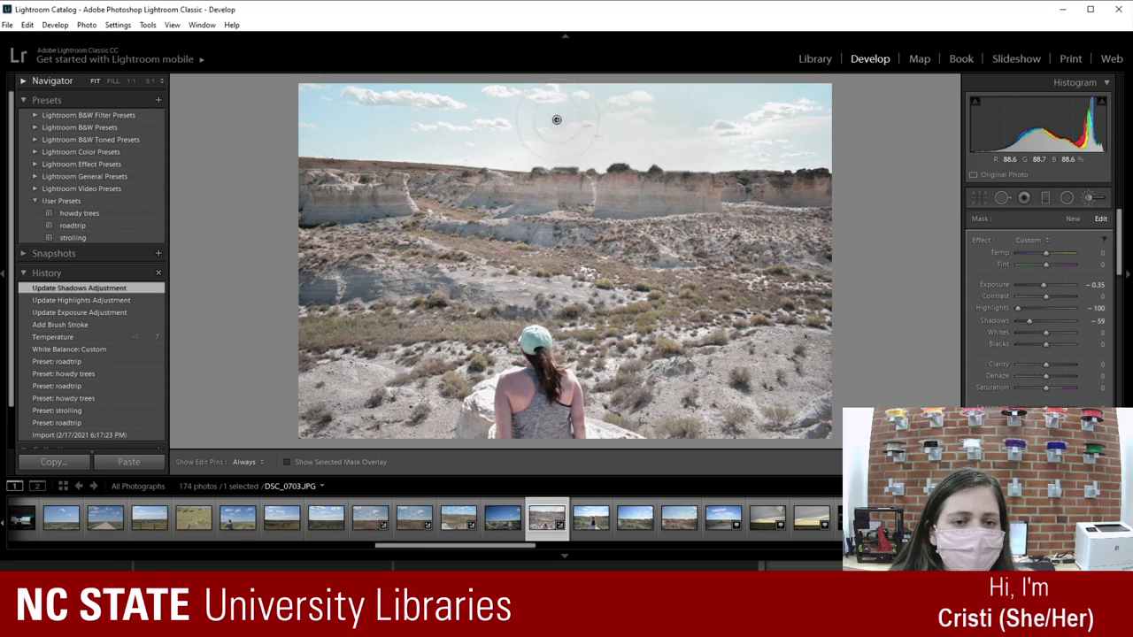
# Step: Reposition the sky brush mask, add more strokes to it, and set its whites to 2 and blacks to 100
pyautogui.moveTo(571, 127); pyautogui.dragTo(537, 118)
pyautogui.moveTo(652, 150)
pyautogui.mouseDown()
pyautogui.moveTo(611, 161)
pyautogui.moveTo(690, 209)
pyautogui.mouseUp()
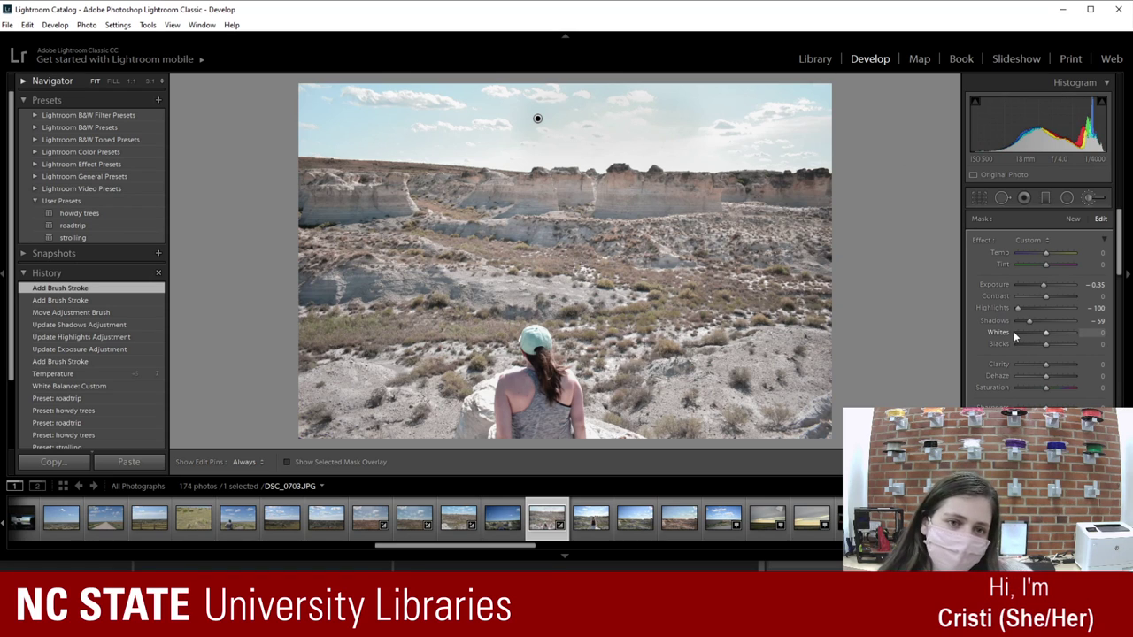
pyautogui.moveTo(1027, 344)
pyautogui.mouseDown()
pyautogui.moveTo(1082, 346)
pyautogui.moveTo(1040, 350)
pyautogui.moveTo(1031, 332)
pyautogui.moveTo(1054, 334)
pyautogui.moveTo(1037, 335)
pyautogui.mouseUp()
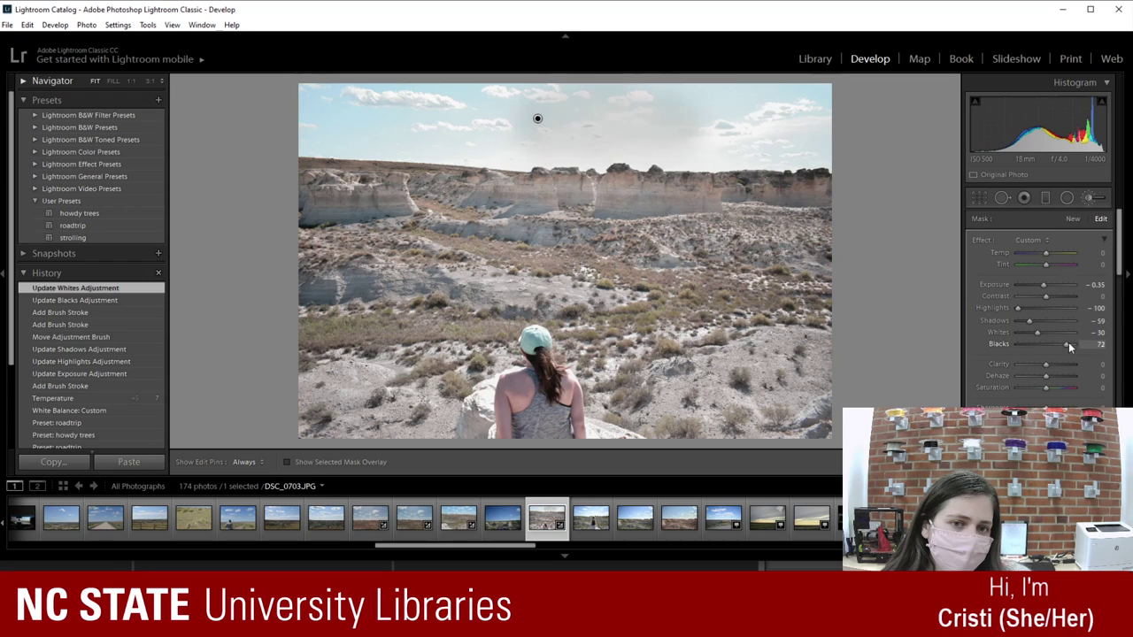
pyautogui.moveTo(1068, 345); pyautogui.dragTo(1001, 354)
pyautogui.moveTo(1100, 355); pyautogui.dragTo(1129, 356)
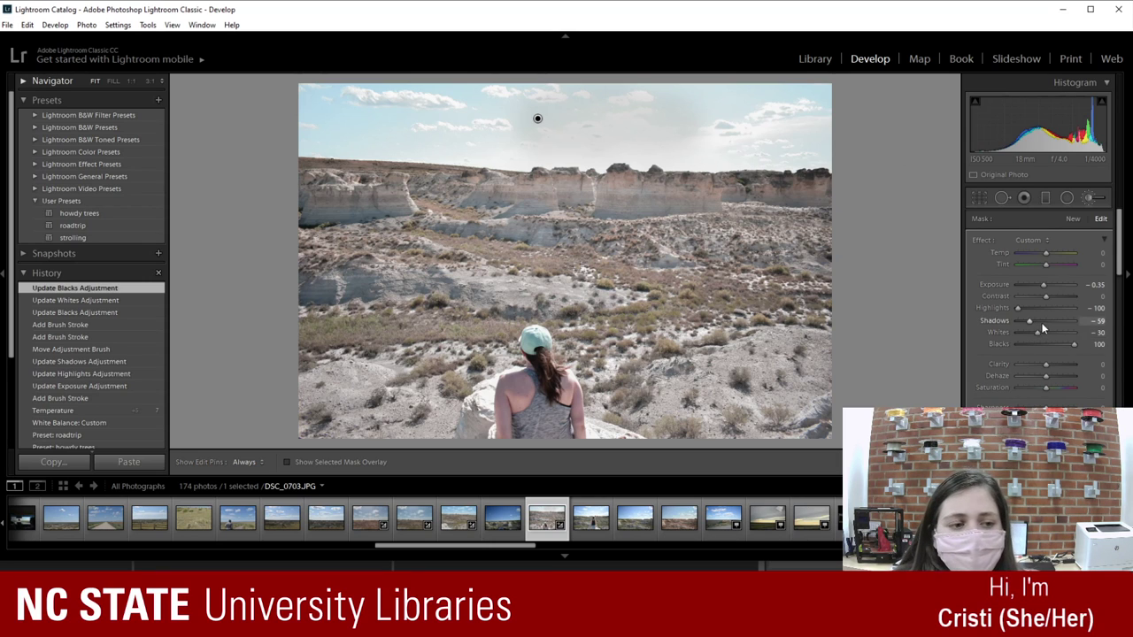
pyautogui.moveTo(1037, 332); pyautogui.dragTo(1046, 329)
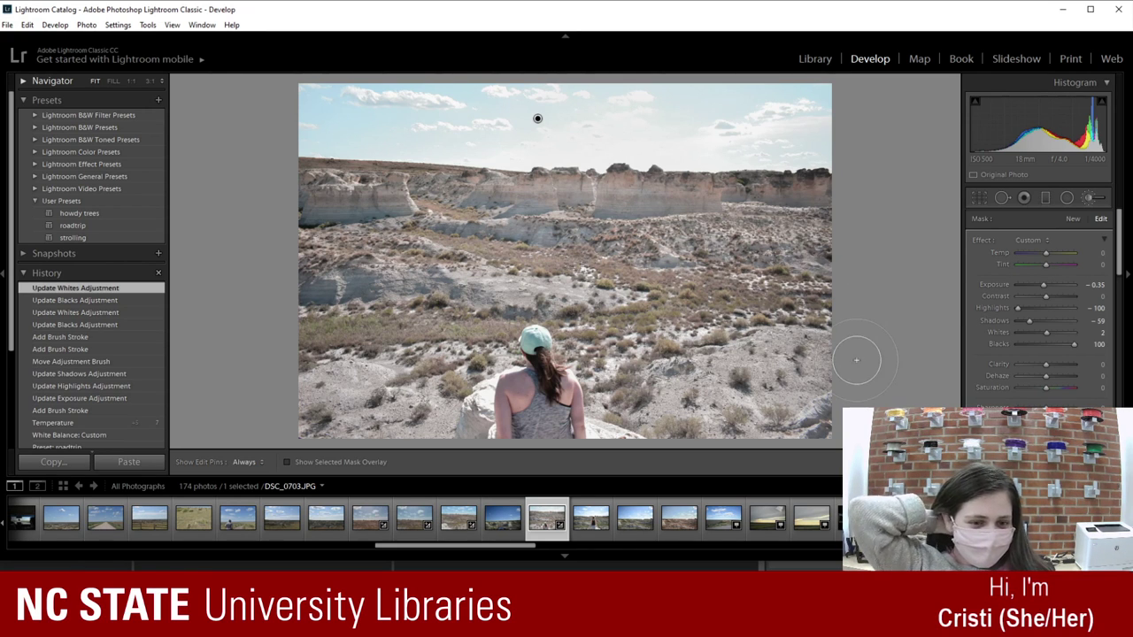
# Step: Review the trip photos from the woman seated on the rock through to the sunset seen from inside the car
pyautogui.click(606, 517)
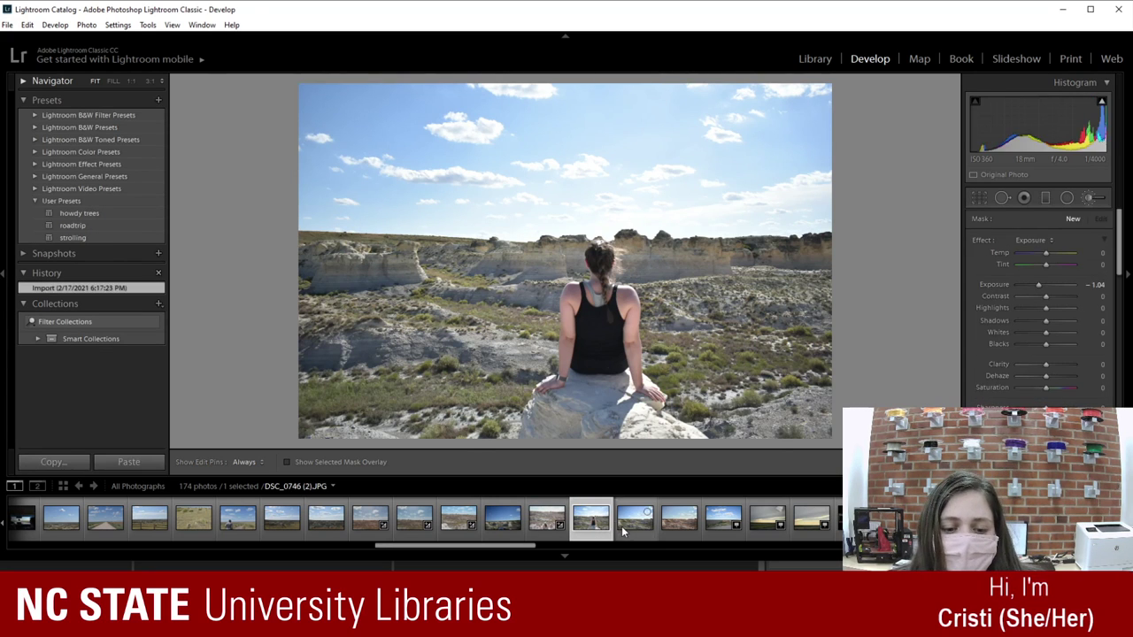
pyautogui.click(636, 524)
pyautogui.click(674, 526)
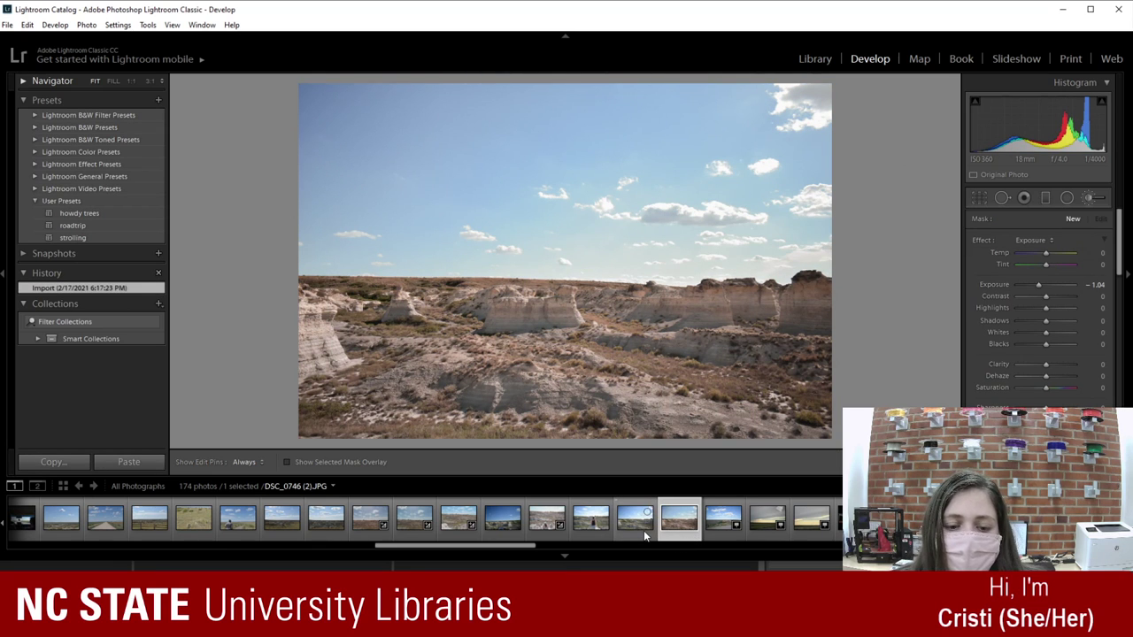
pyautogui.click(642, 531)
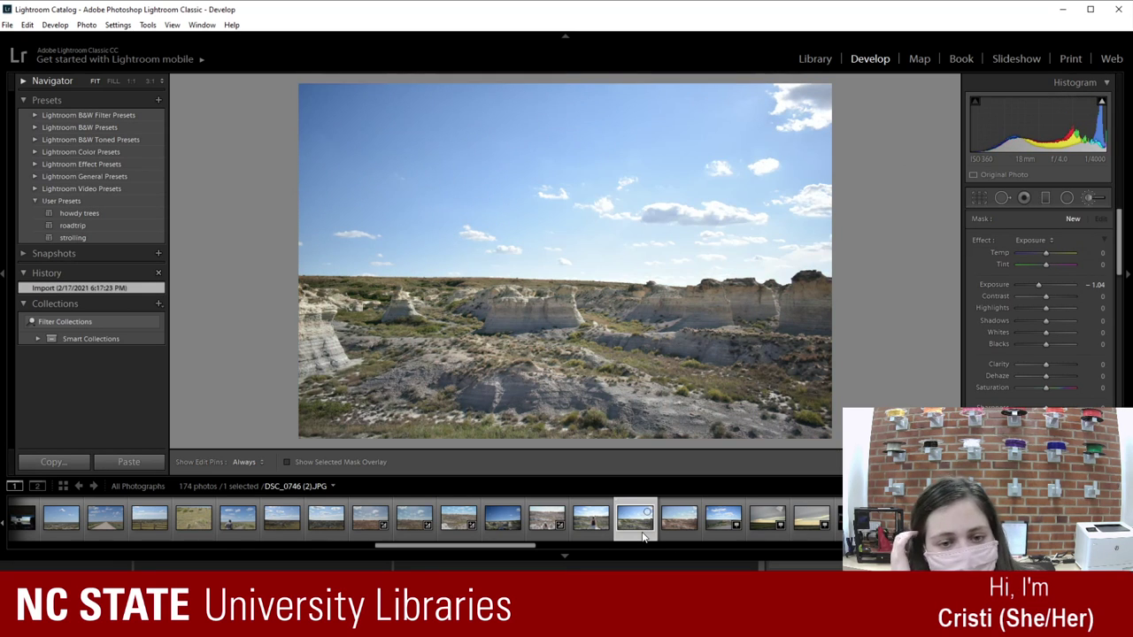
pyautogui.press('Left')
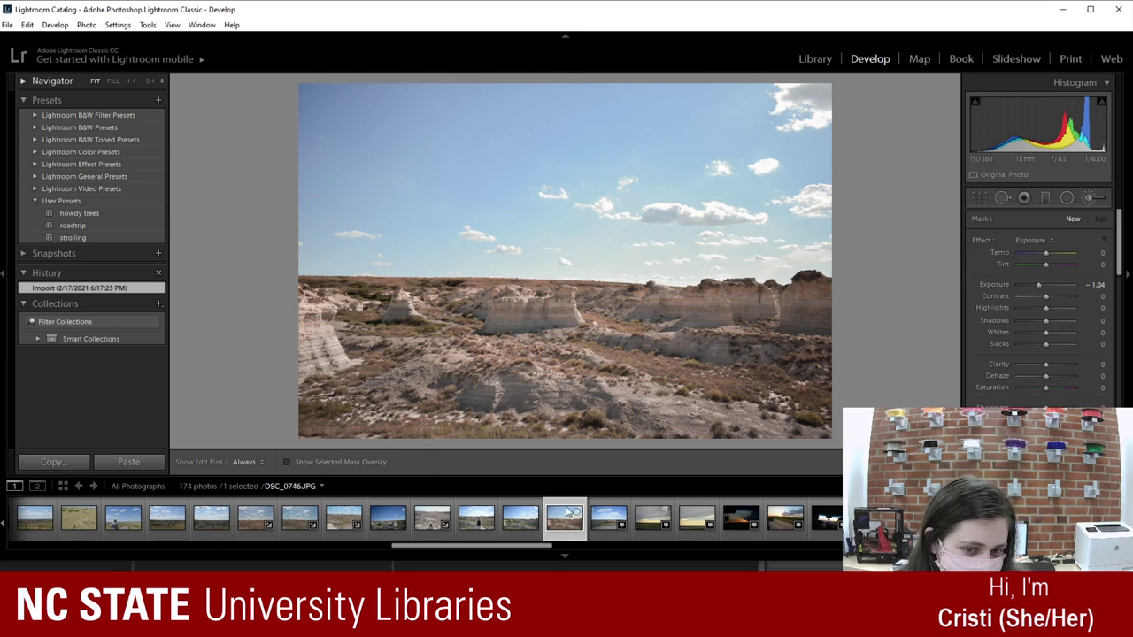
pyautogui.click(609, 518)
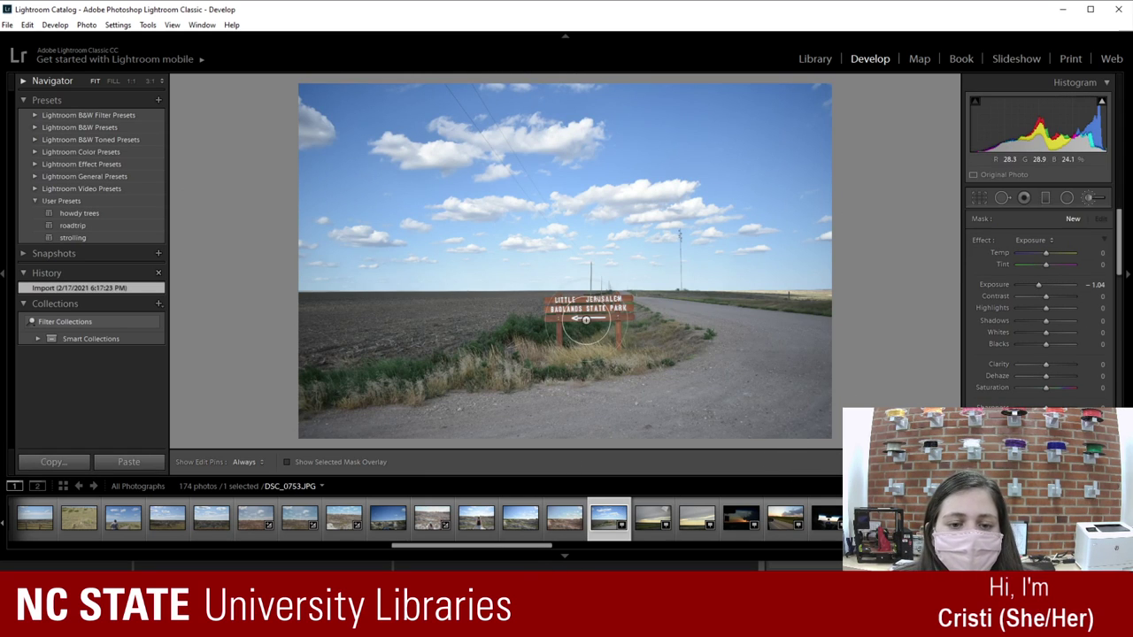
pyautogui.click(649, 522)
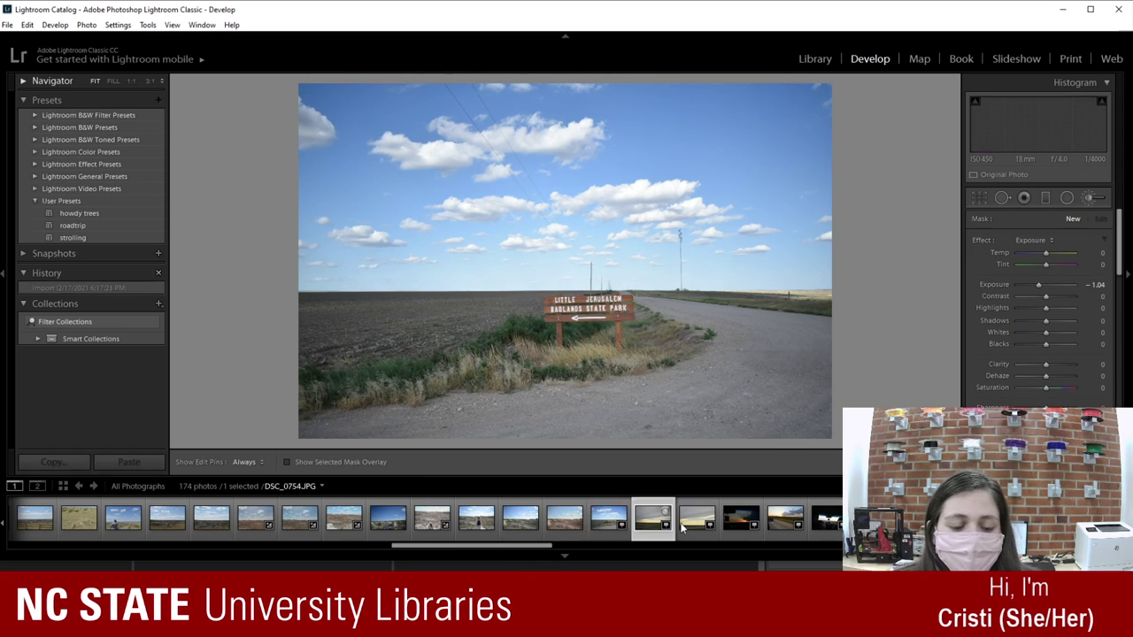
pyautogui.click(689, 516)
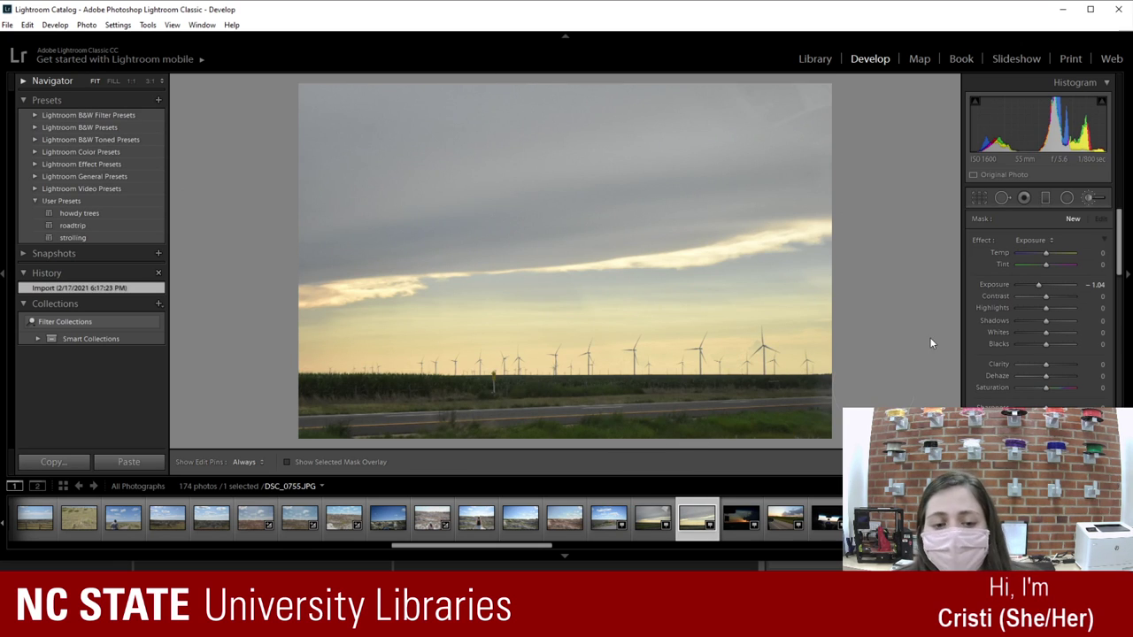
pyautogui.click(738, 527)
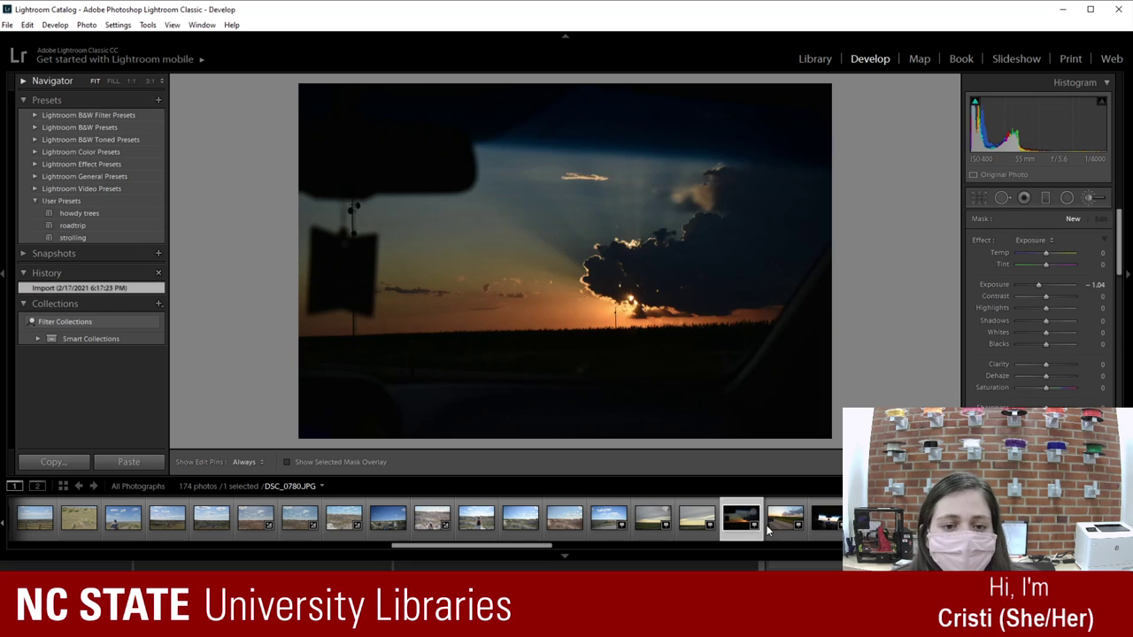
pyautogui.moveTo(498, 546); pyautogui.dragTo(549, 550)
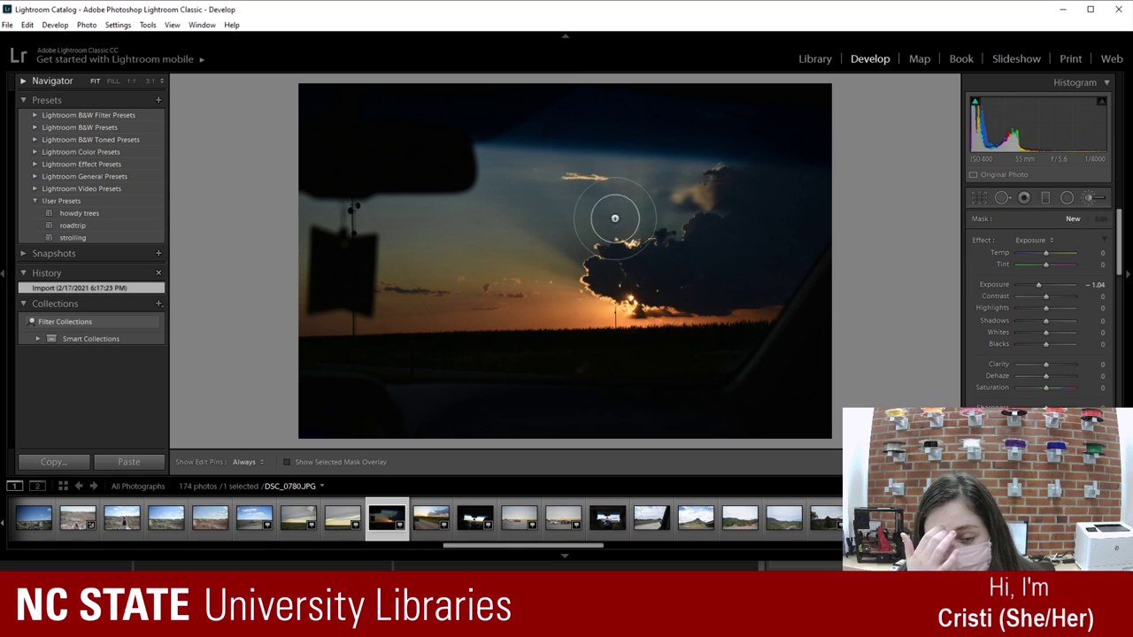
# Step: Compare the roadtrip, strolling and howdy trees presets on the sunset photo, keep howdy trees, and set the brush temperature to 9
pyautogui.click(90, 227)
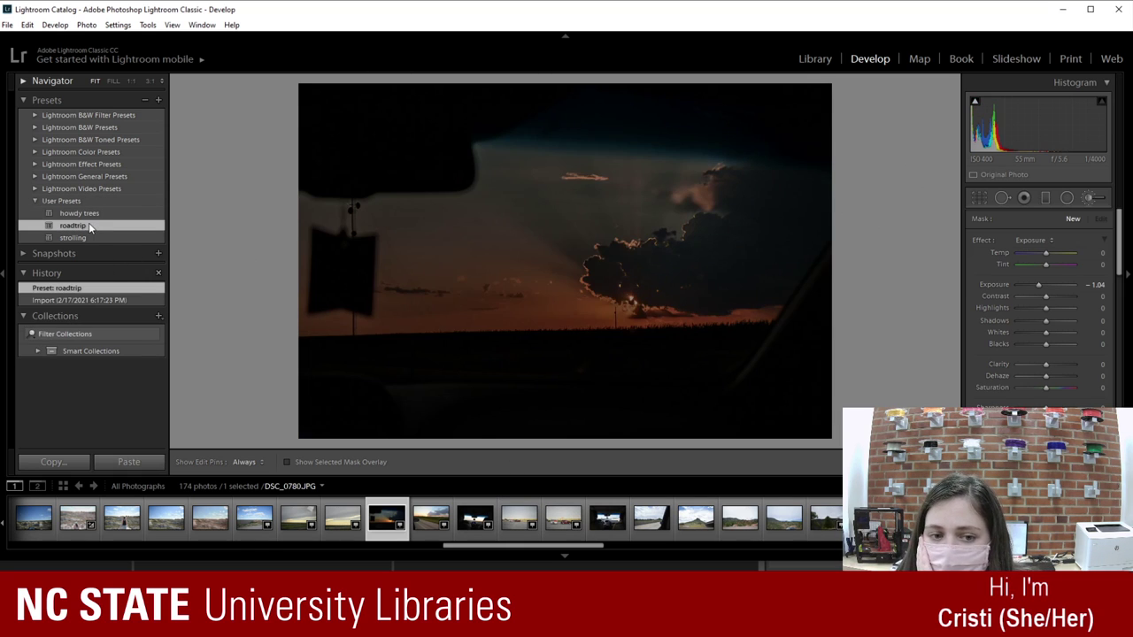
pyautogui.click(78, 237)
pyautogui.click(81, 213)
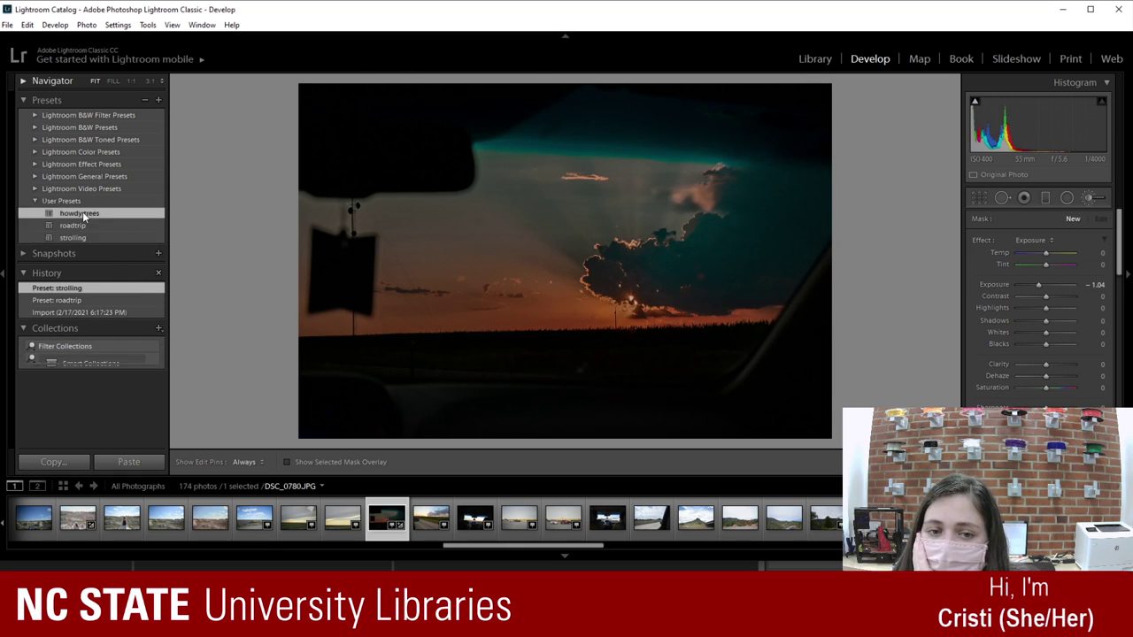
pyautogui.click(74, 227)
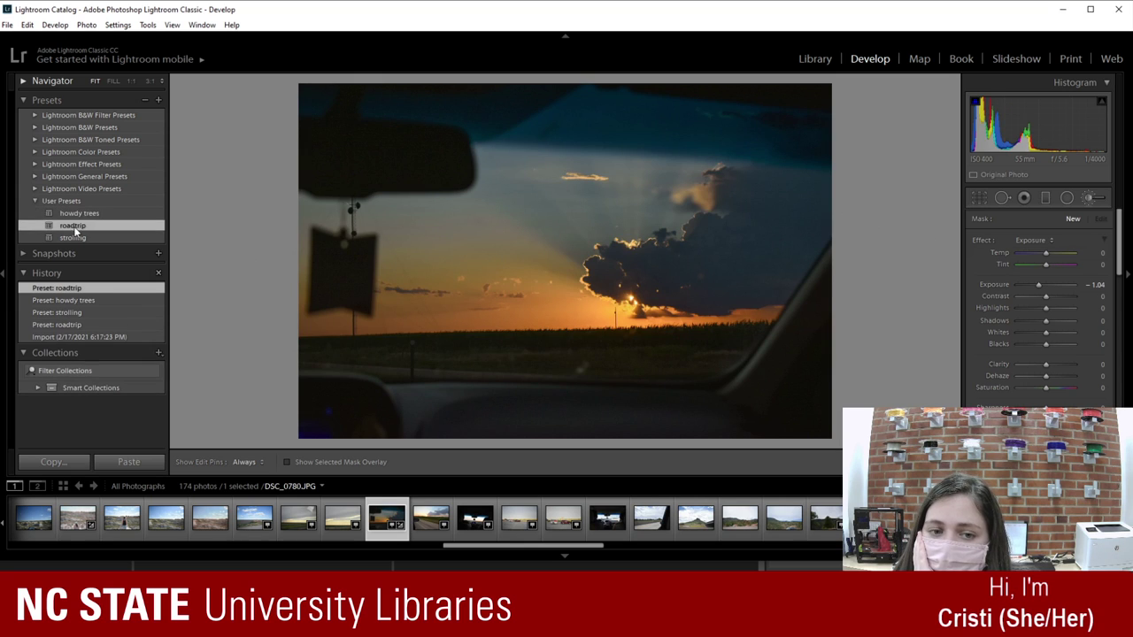
pyautogui.click(86, 213)
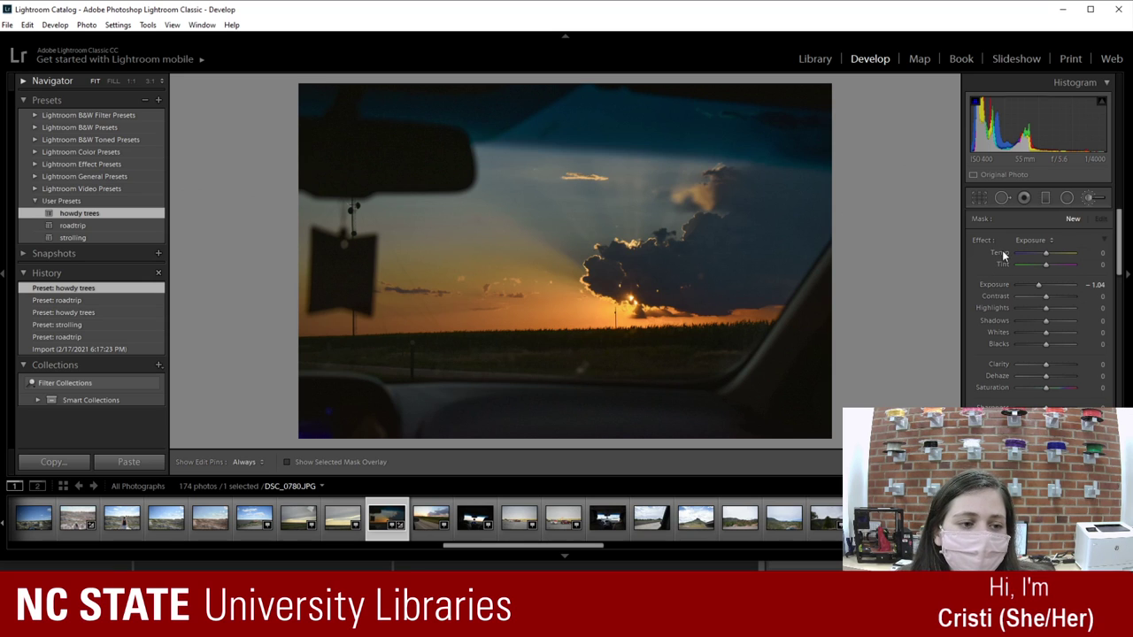
pyautogui.moveTo(1038, 259); pyautogui.dragTo(1059, 254)
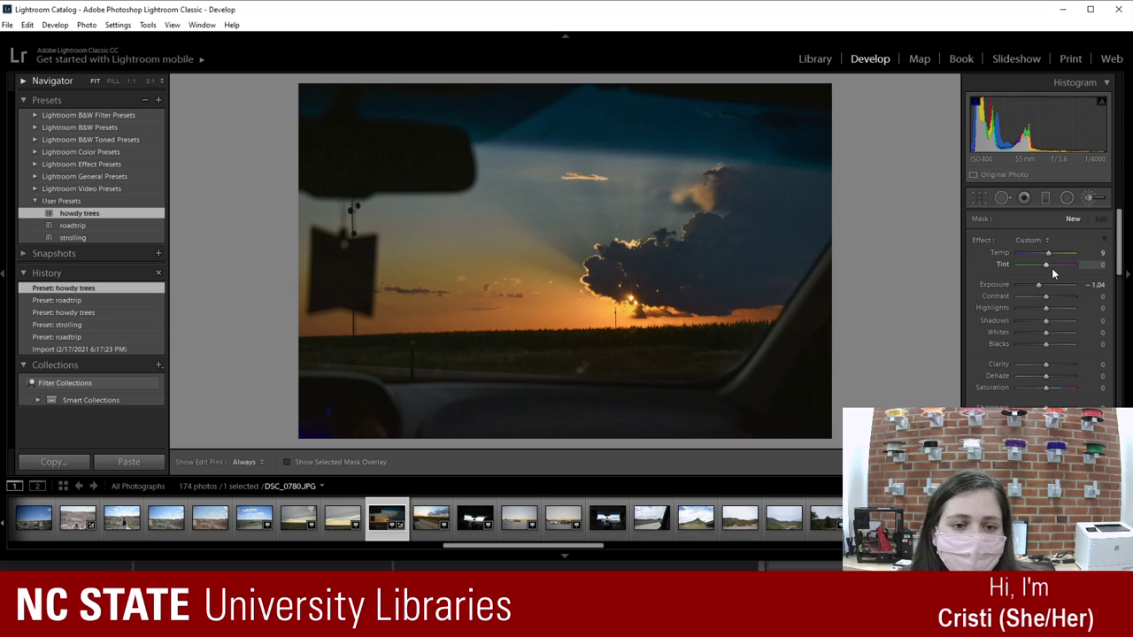
# Step: Review the dark car interior and parking lot photos, and close the Adjustment Brush on the city highway photo
pyautogui.click(464, 517)
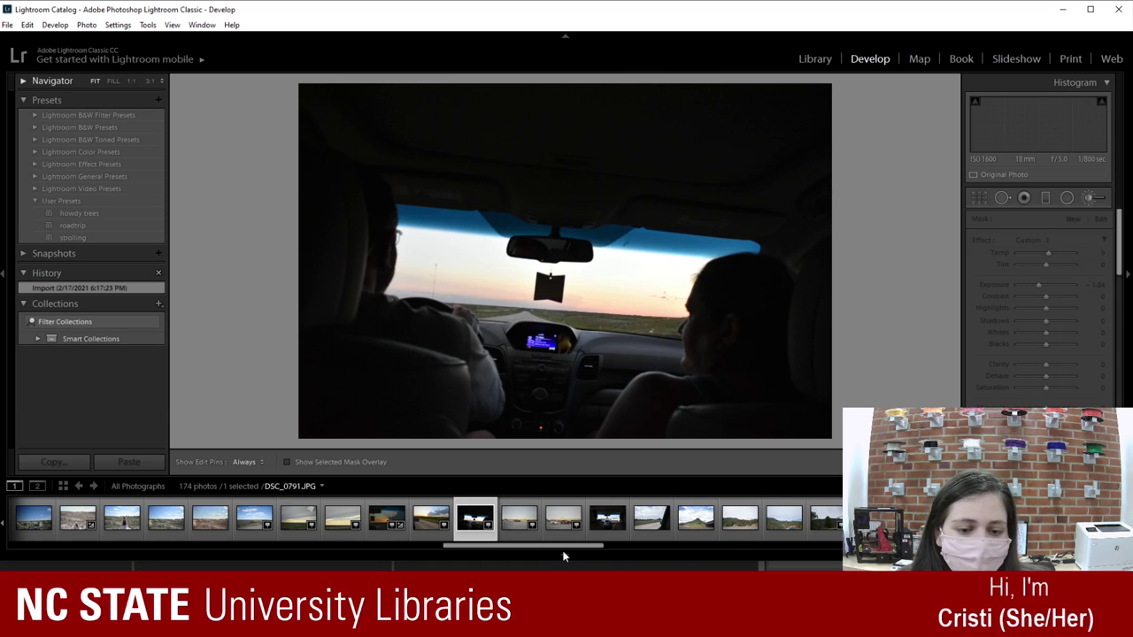
pyautogui.click(535, 522)
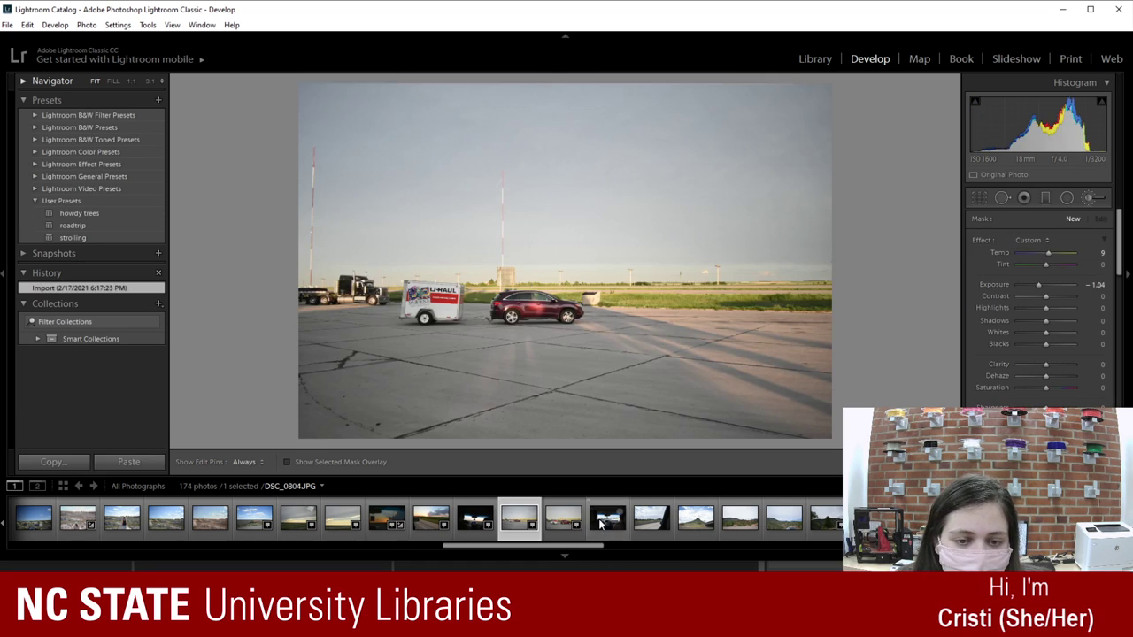
pyautogui.click(600, 524)
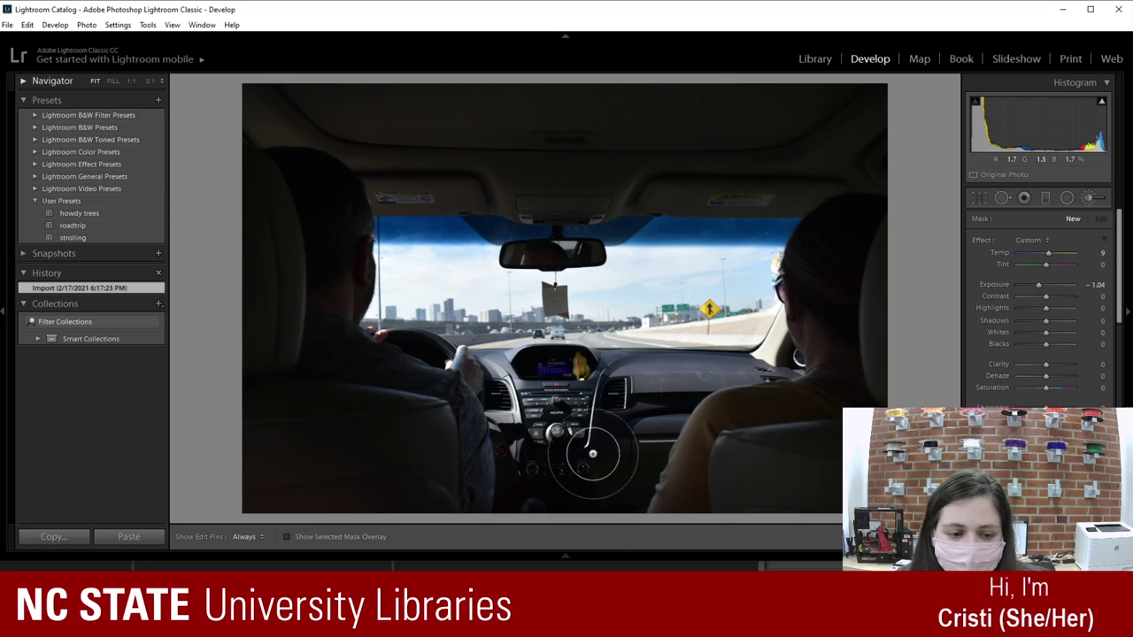
pyautogui.press('k')
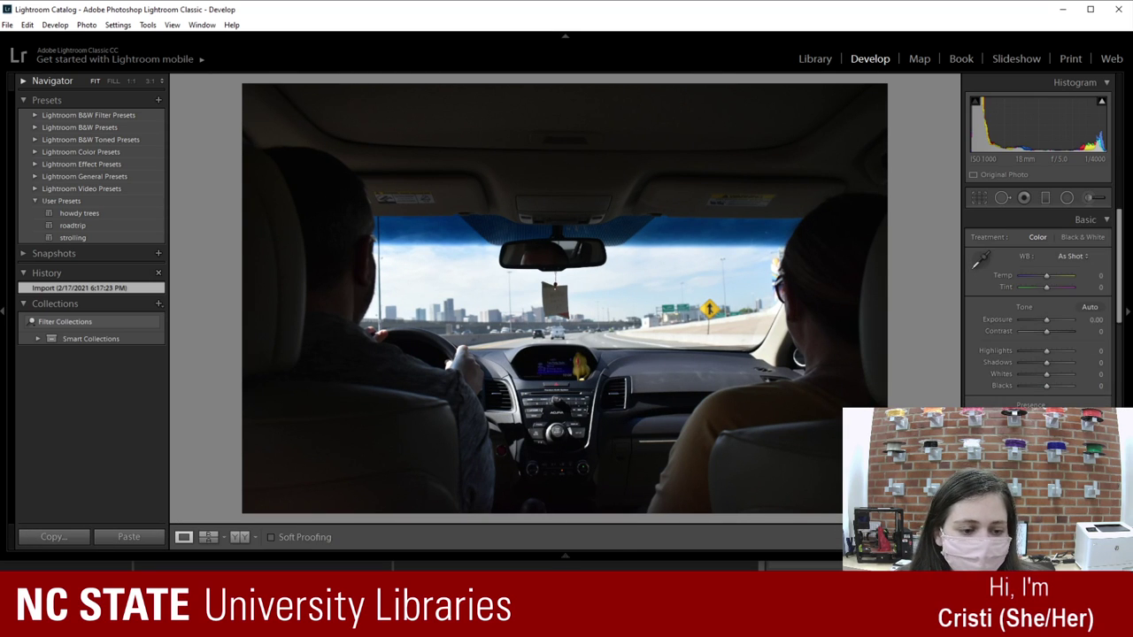
pyautogui.moveTo(679, 556)
pyautogui.moveTo(621, 549); pyautogui.dragTo(723, 530)
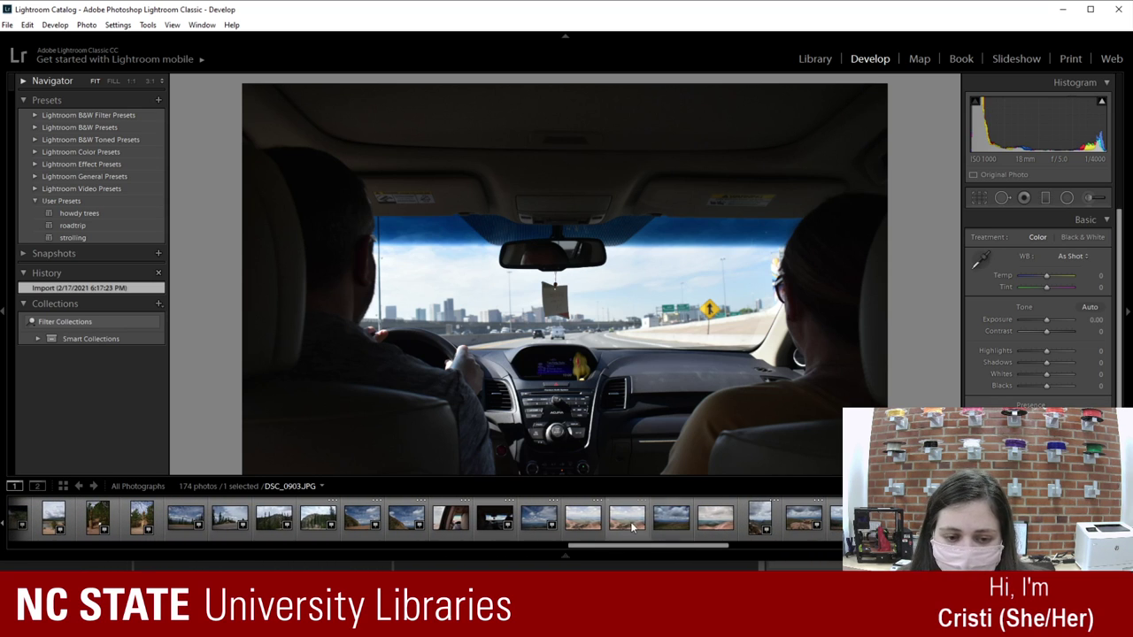
# Step: Examine the car window, dashboard and mountain road photos for one suited to the presets
pyautogui.click(449, 527)
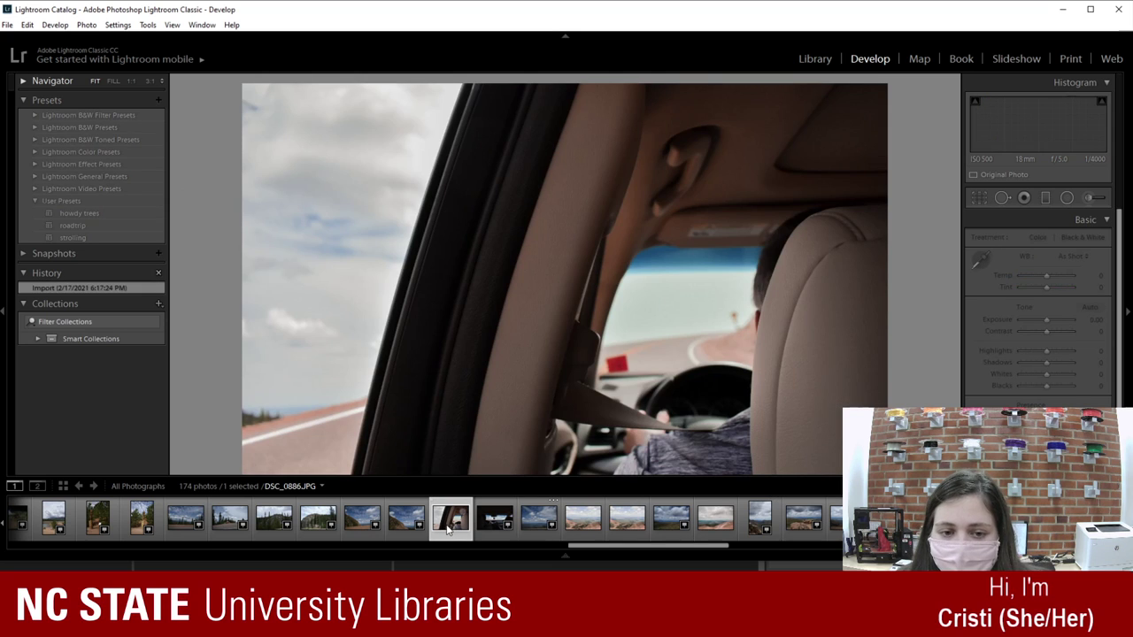
pyautogui.click(494, 528)
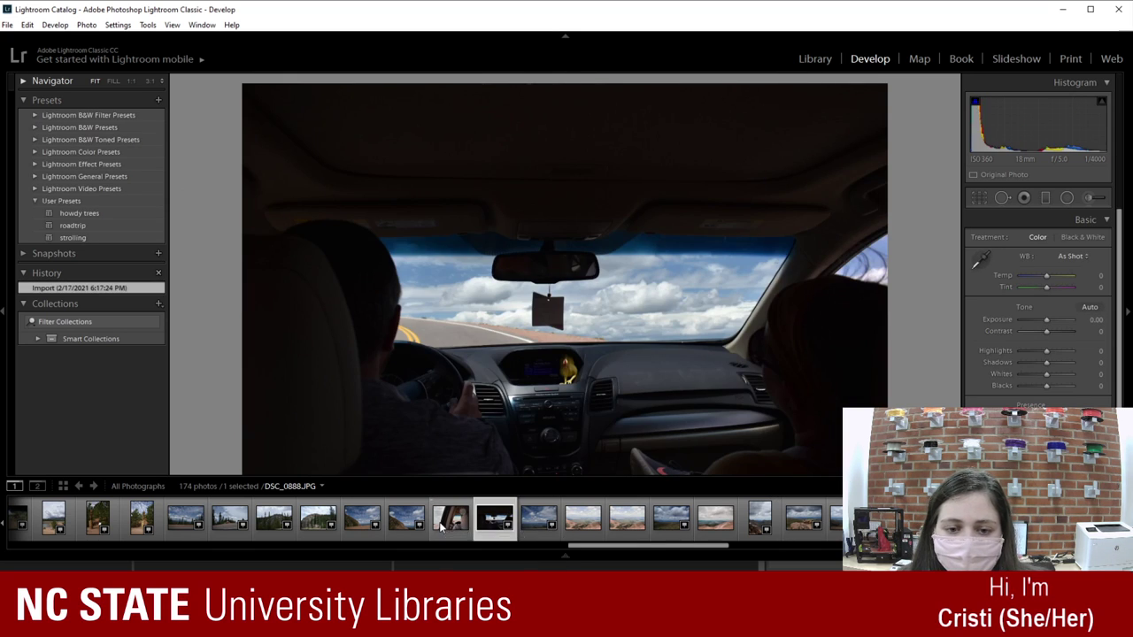
pyautogui.click(443, 528)
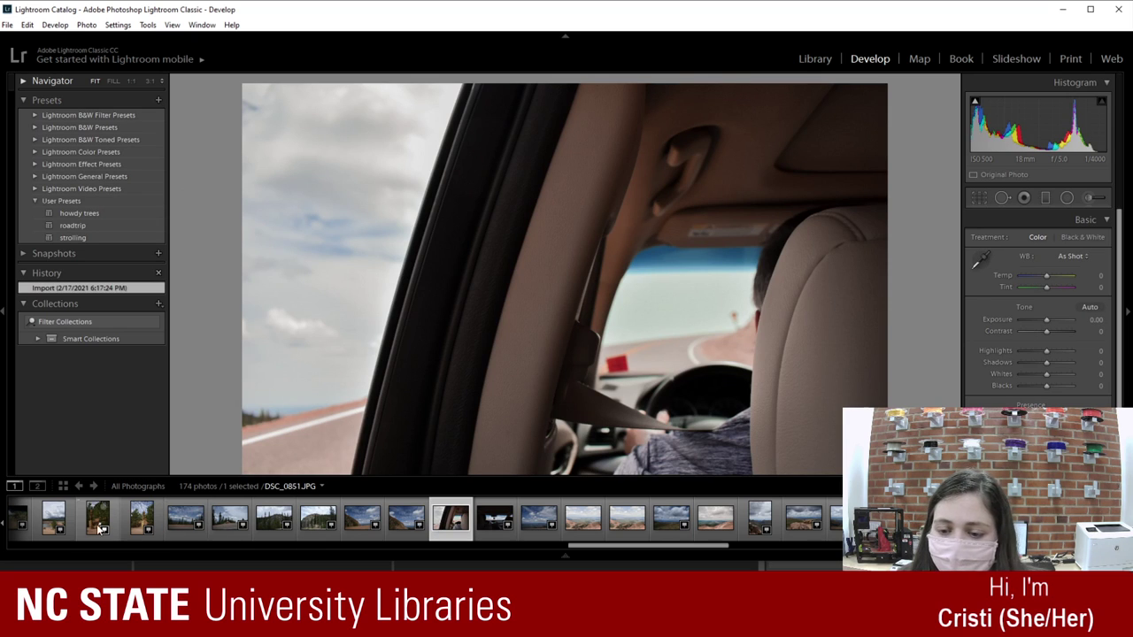
pyautogui.click(708, 522)
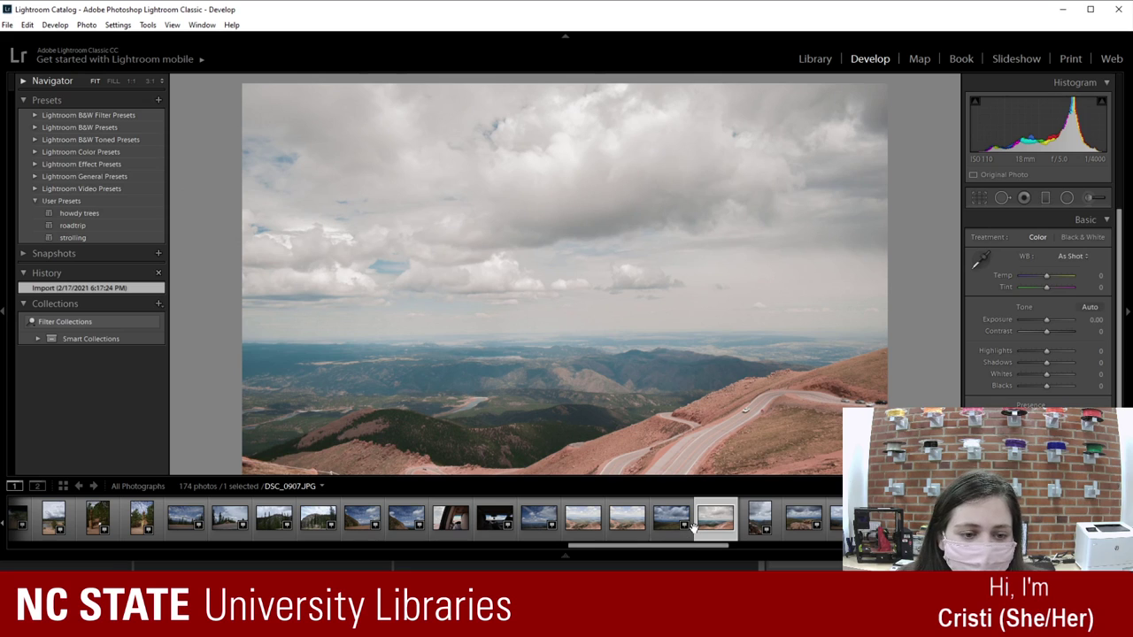
pyautogui.click(757, 521)
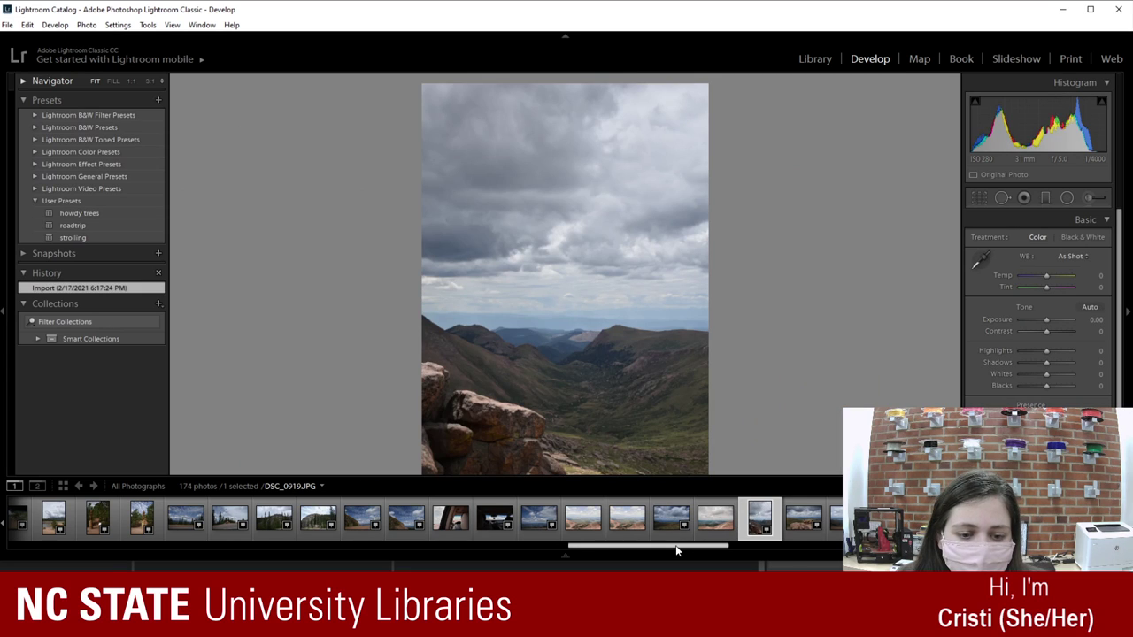
pyautogui.moveTo(676, 551); pyautogui.dragTo(695, 551)
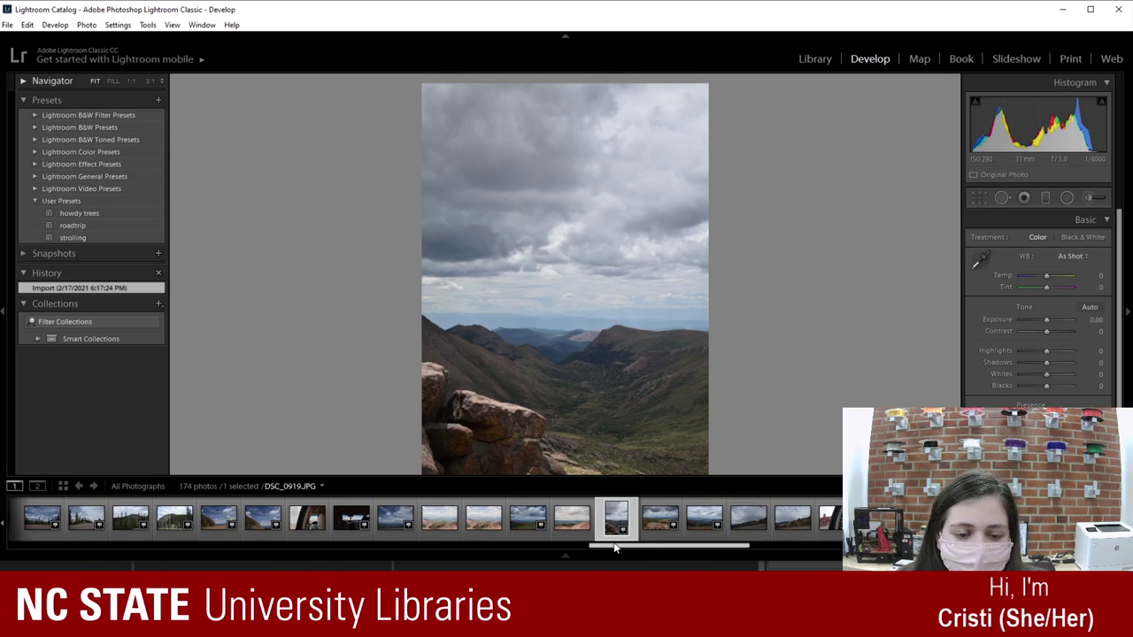
pyautogui.click(572, 520)
pyautogui.click(471, 520)
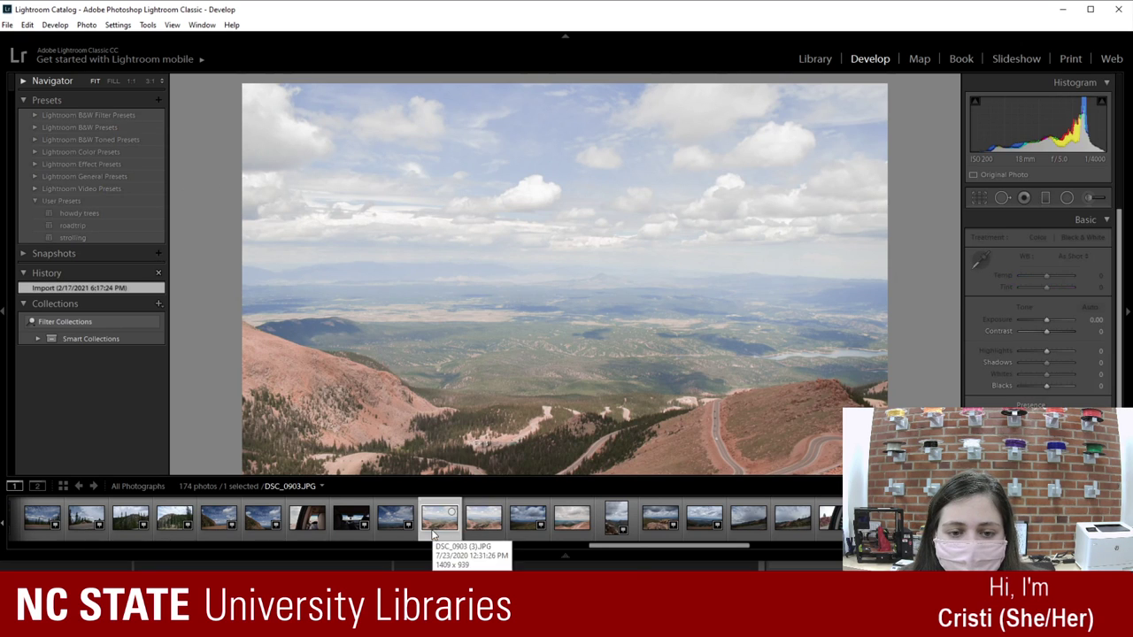
pyautogui.click(483, 518)
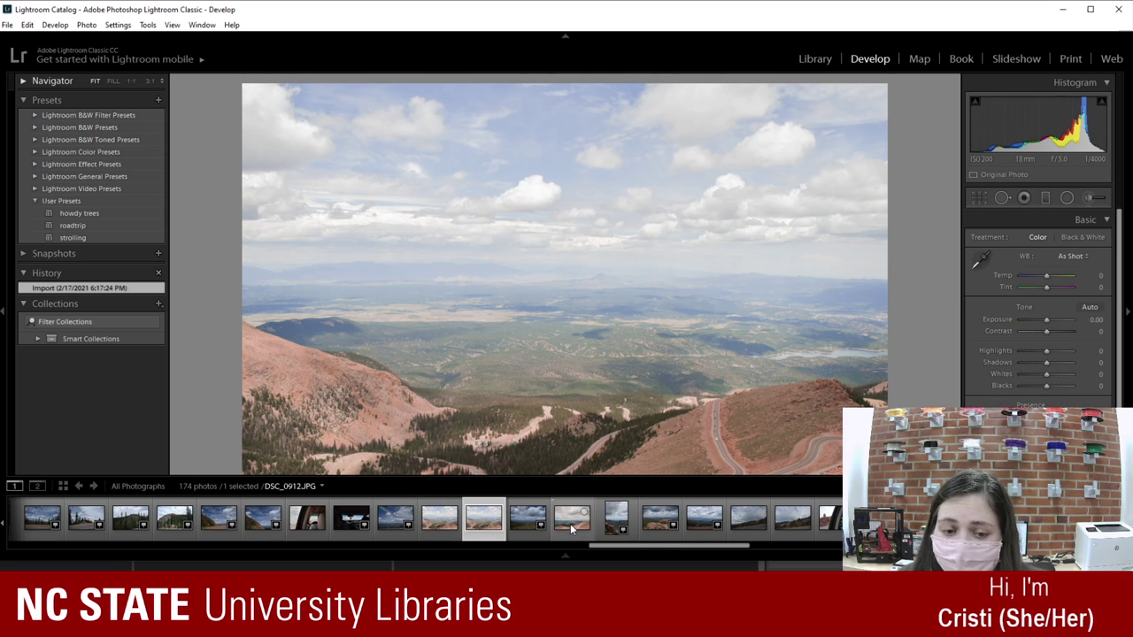
pyautogui.click(572, 526)
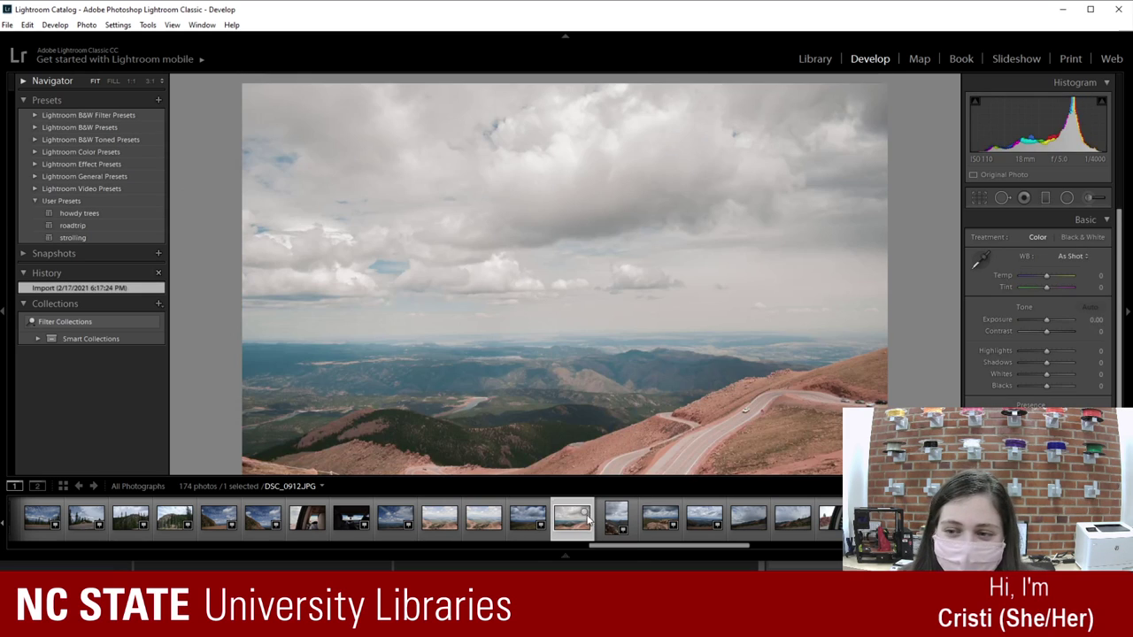
# Step: Apply the roadtrip preset to the photo of red rocks seen past the car's window frame
pyautogui.scroll(-3, 645, 548)
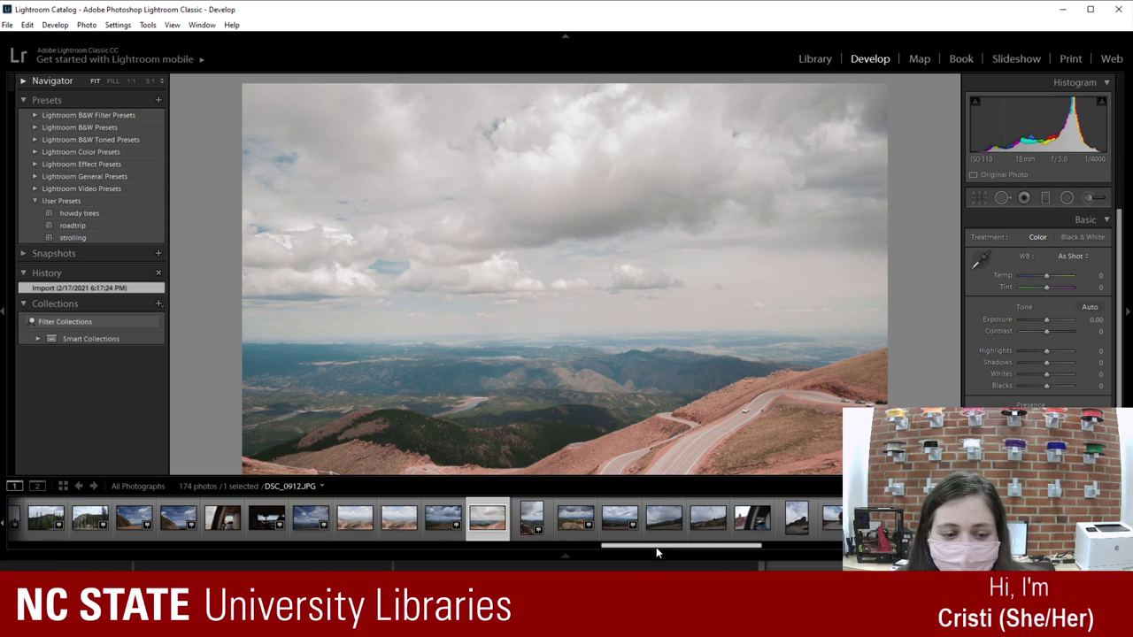
pyautogui.click(715, 521)
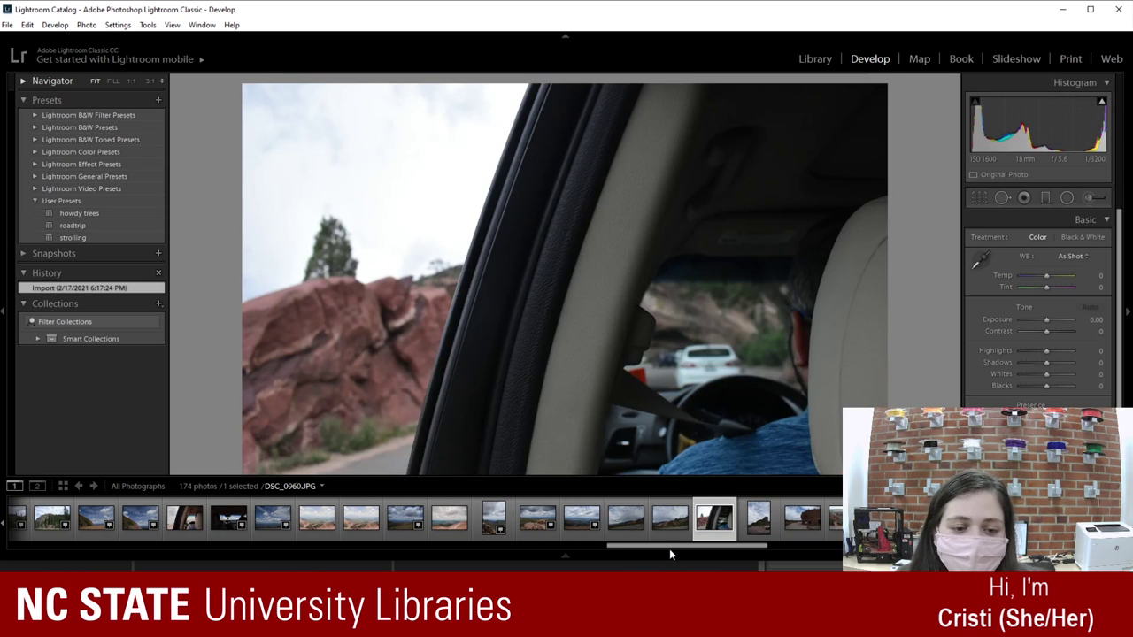
pyautogui.click(122, 231)
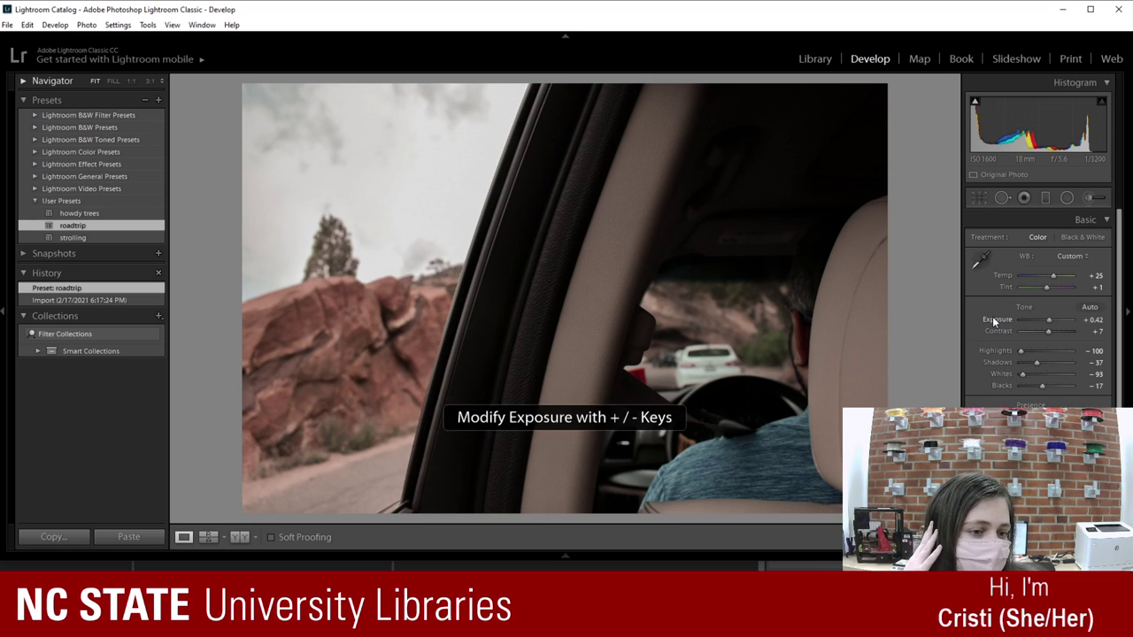
# Step: Raise the red rocks photo's overall exposure to +1.12
pyautogui.press('+')
pyautogui.press('+')
pyautogui.press('+')
pyautogui.press('+')
pyautogui.press('+')
pyautogui.press('+')
pyautogui.press('+')
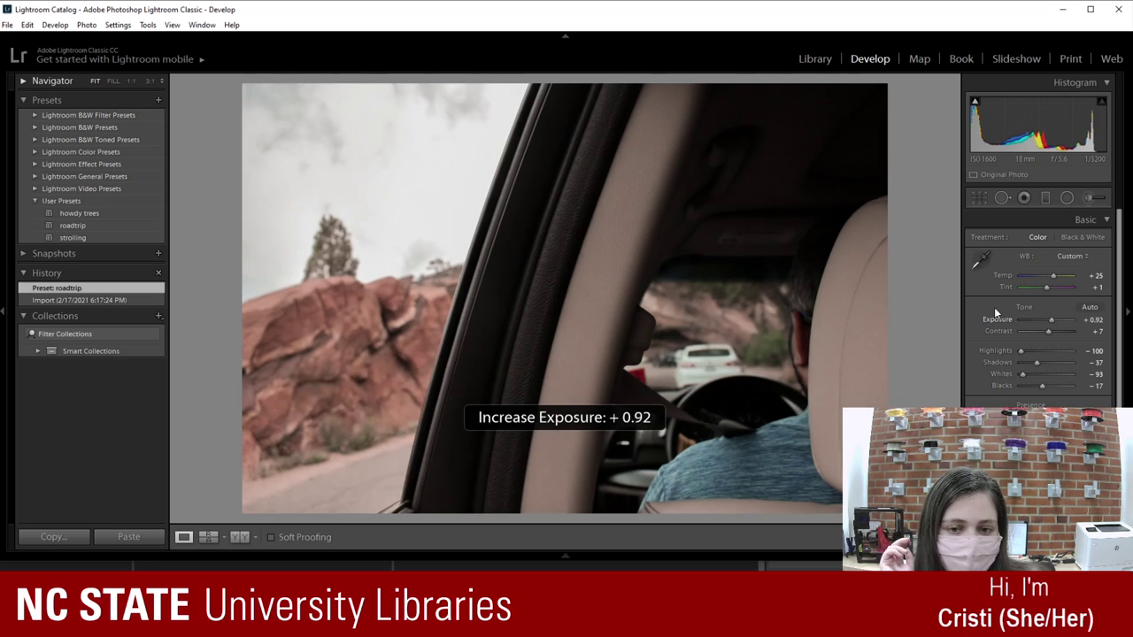
pyautogui.press('-')
pyautogui.press('+')
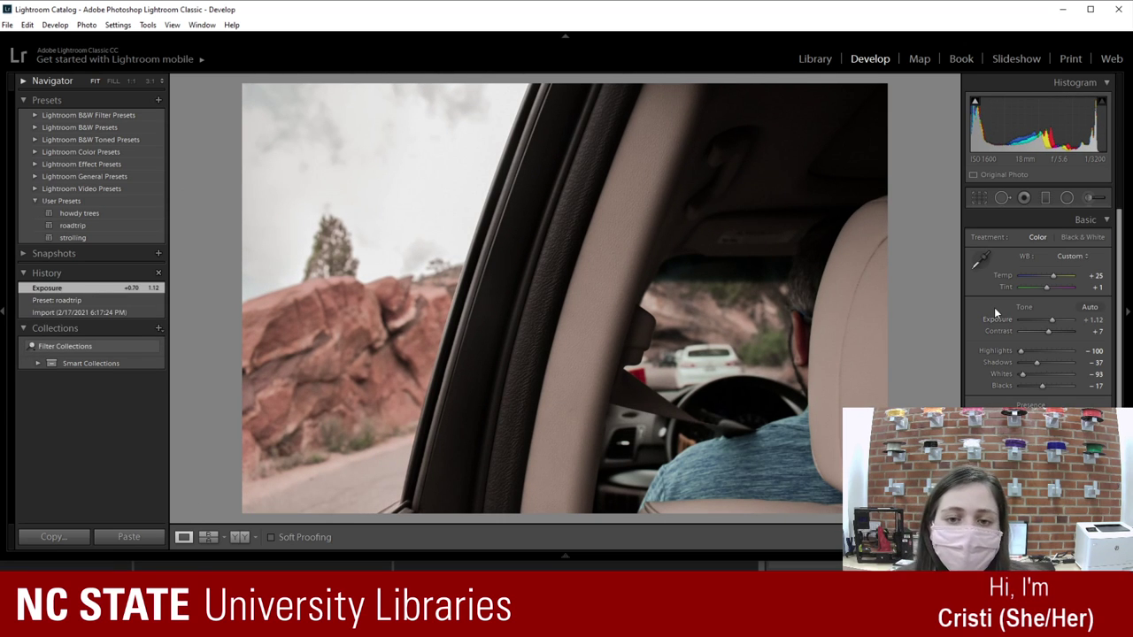
# Step: Paint the sky outside the car window with the Adjustment Brush and set its exposure to 0.00 and temperature to −78
pyautogui.click(1089, 199)
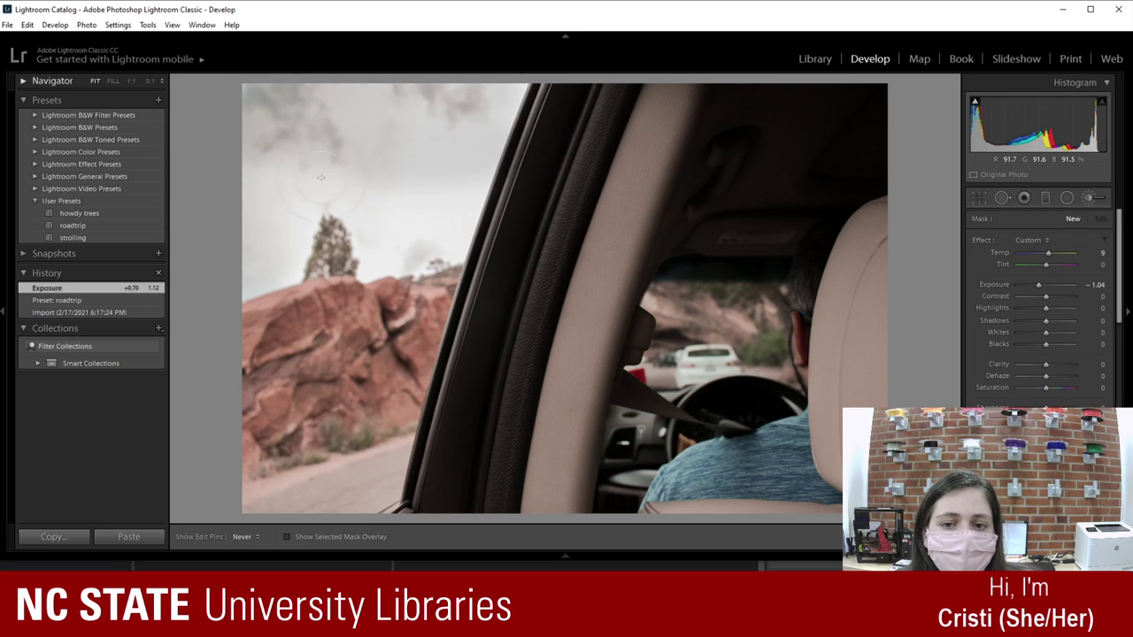
pyautogui.moveTo(388, 246); pyautogui.dragTo(328, 268)
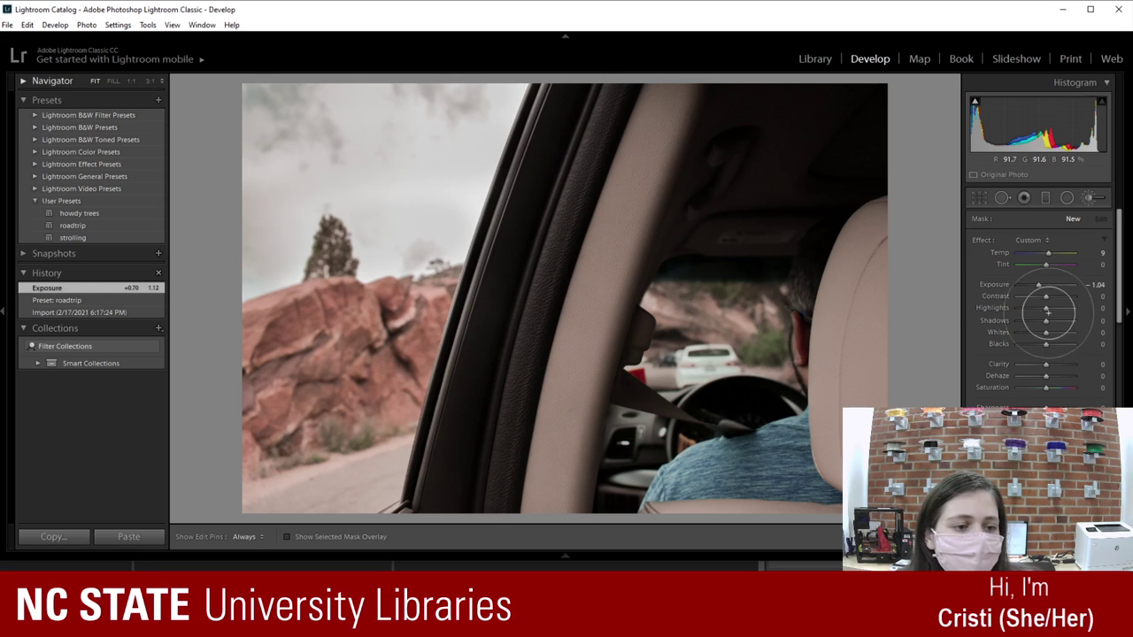
pyautogui.moveTo(1051, 292); pyautogui.dragTo(1049, 287)
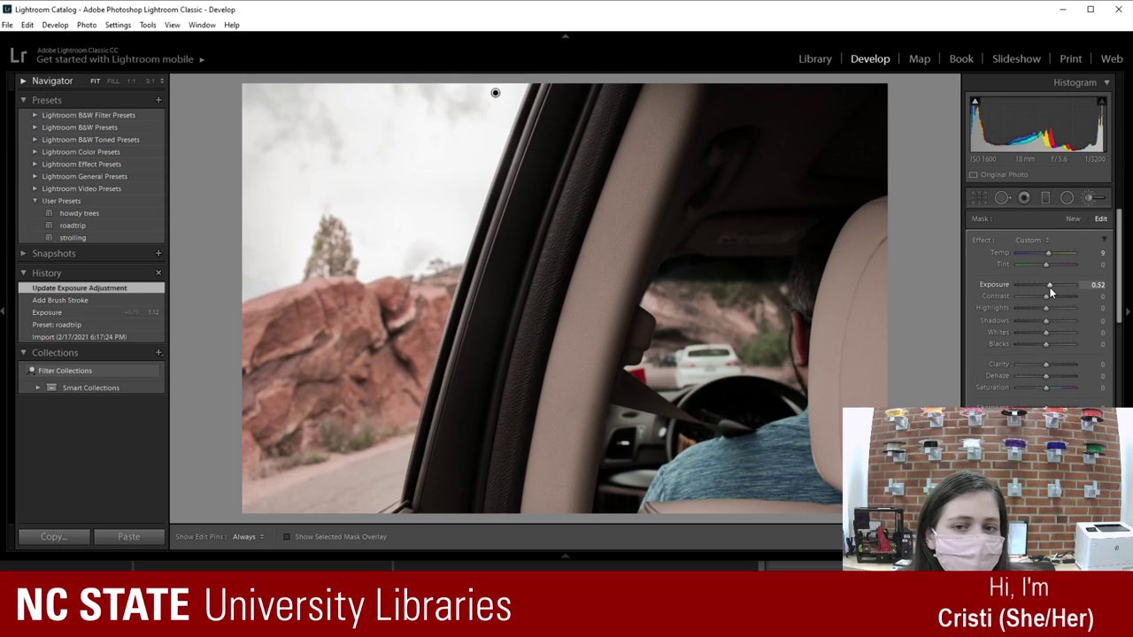
pyautogui.doubleClick(1047, 285)
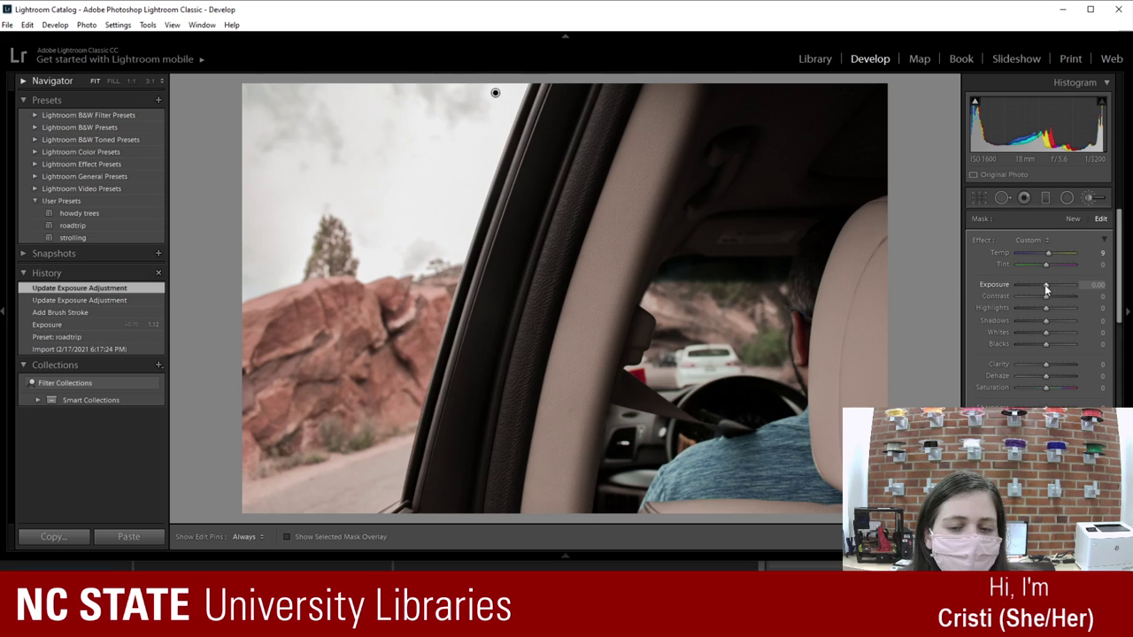
pyautogui.moveTo(1034, 254)
pyautogui.mouseDown()
pyautogui.moveTo(1017, 260)
pyautogui.moveTo(1036, 255)
pyautogui.moveTo(1025, 256)
pyautogui.mouseUp()
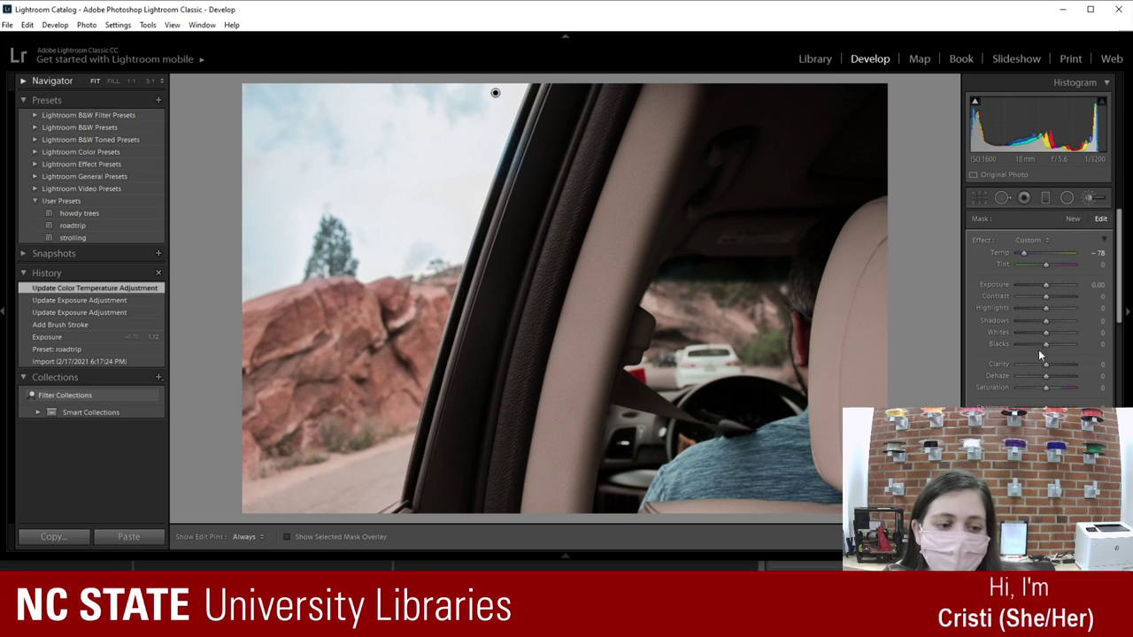
pyautogui.click(1090, 198)
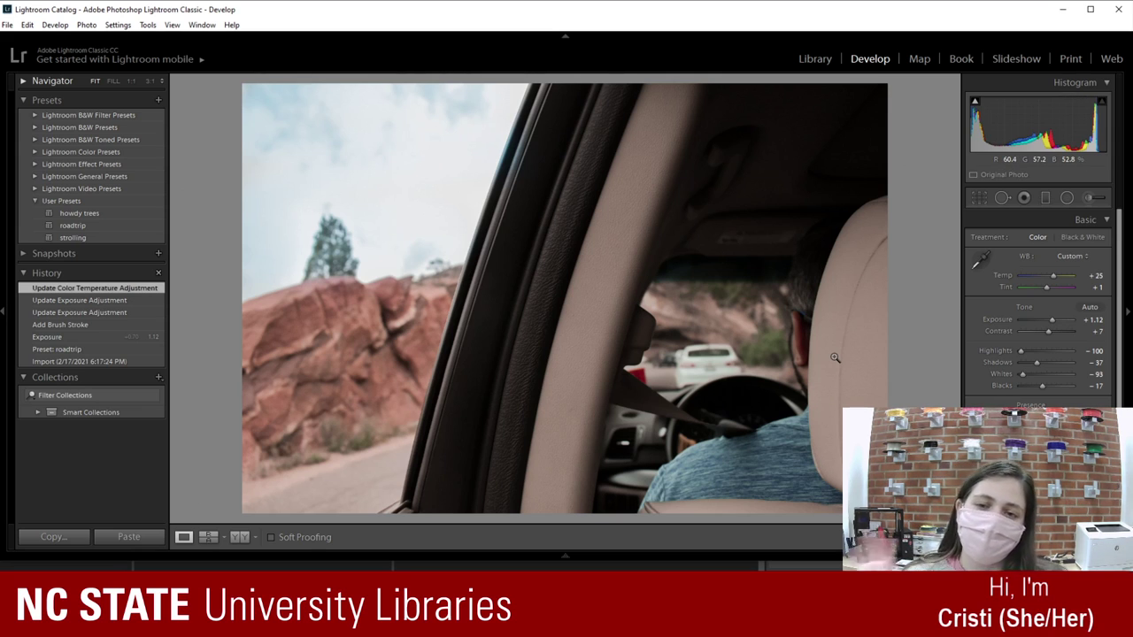
# Step: Compare the red rocks photo before and after editing side by side, and return to the single-photo view
pyautogui.click(240, 538)
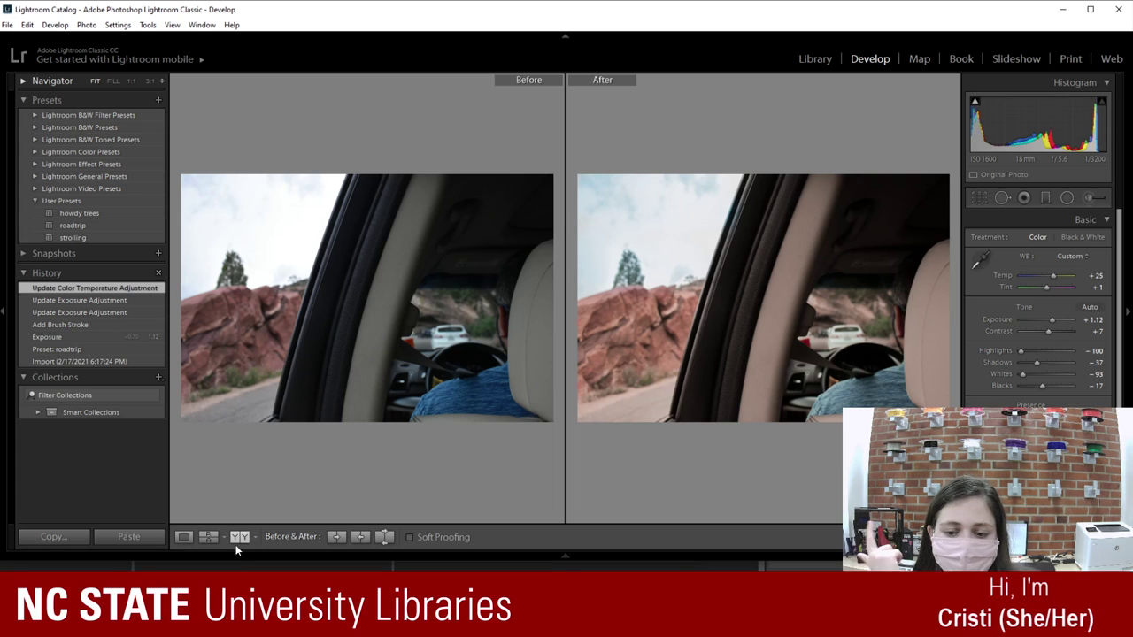
pyautogui.click(184, 537)
# Step: Browse the mountain overlook photos and open DSC_1062.JPG, the shot of two people sitting on the rock ledge
pyautogui.click(576, 558)
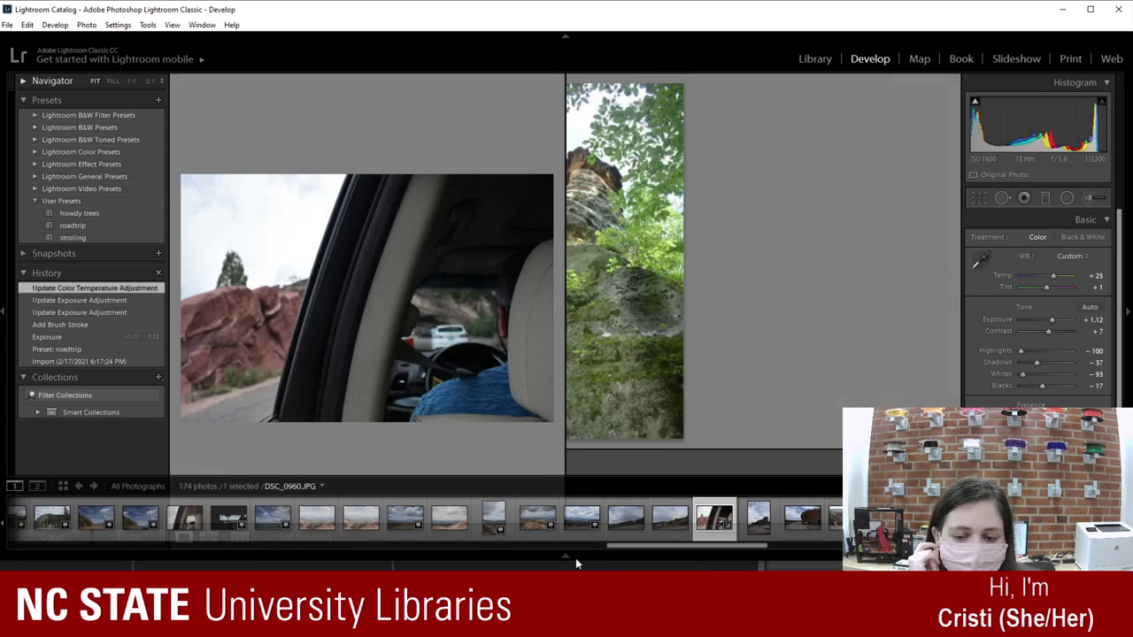
pyautogui.moveTo(762, 547); pyautogui.dragTo(927, 546)
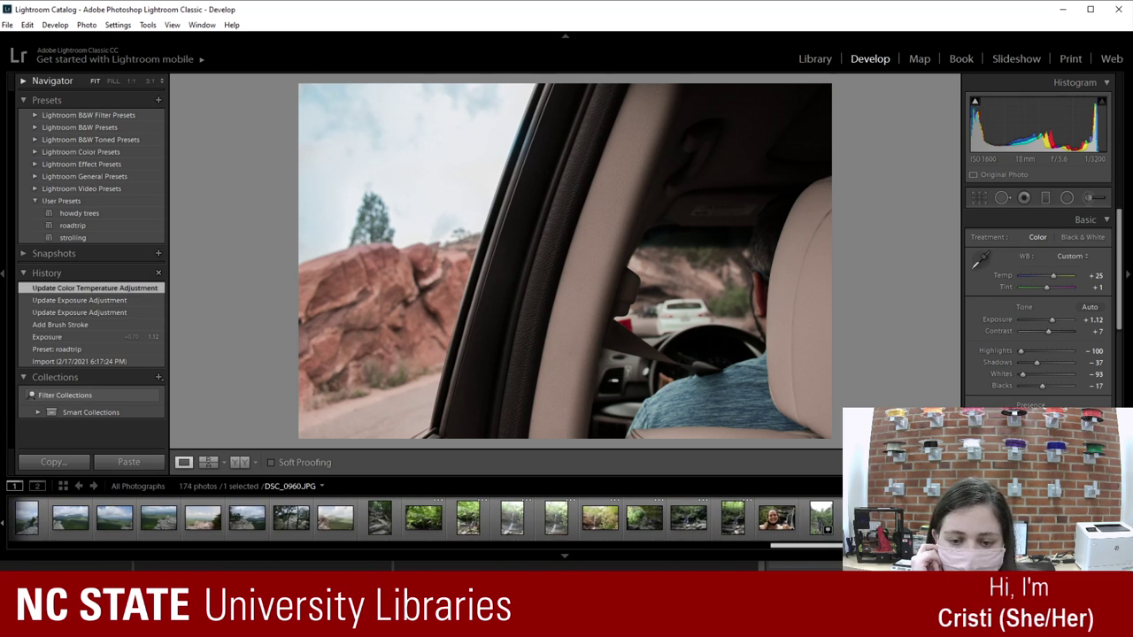
pyautogui.click(66, 523)
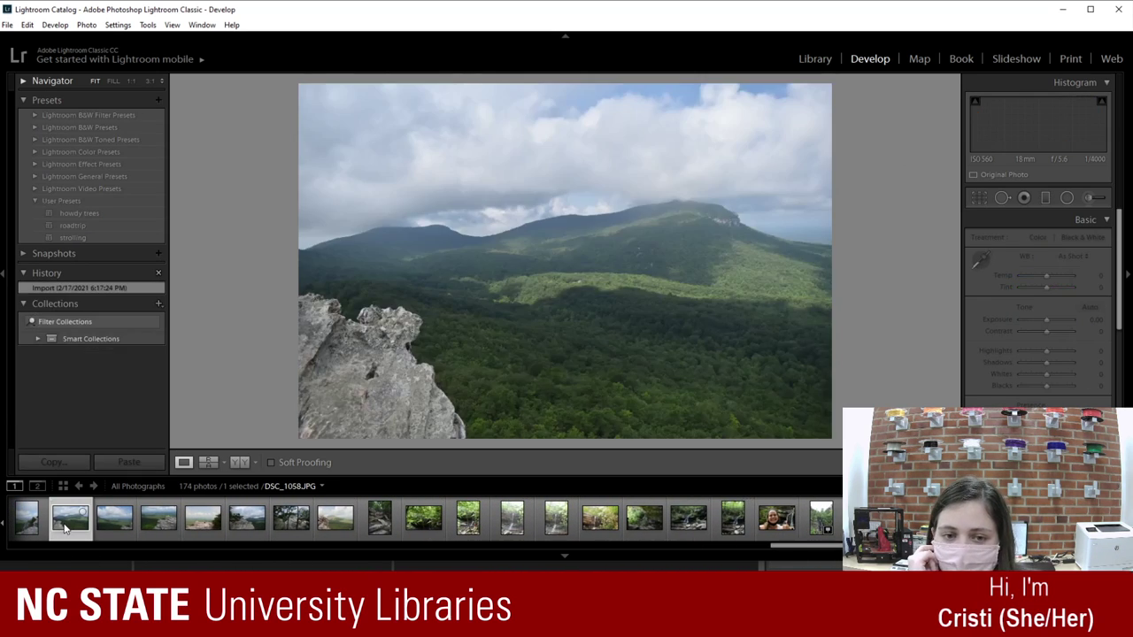
pyautogui.click(35, 524)
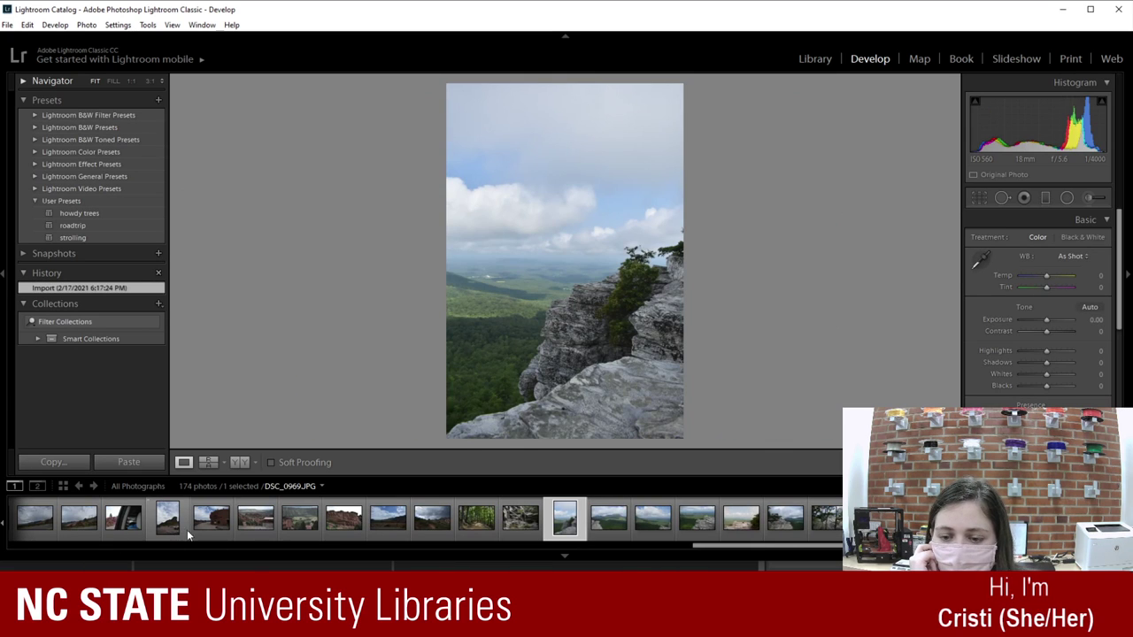
pyautogui.click(615, 526)
pyautogui.click(695, 524)
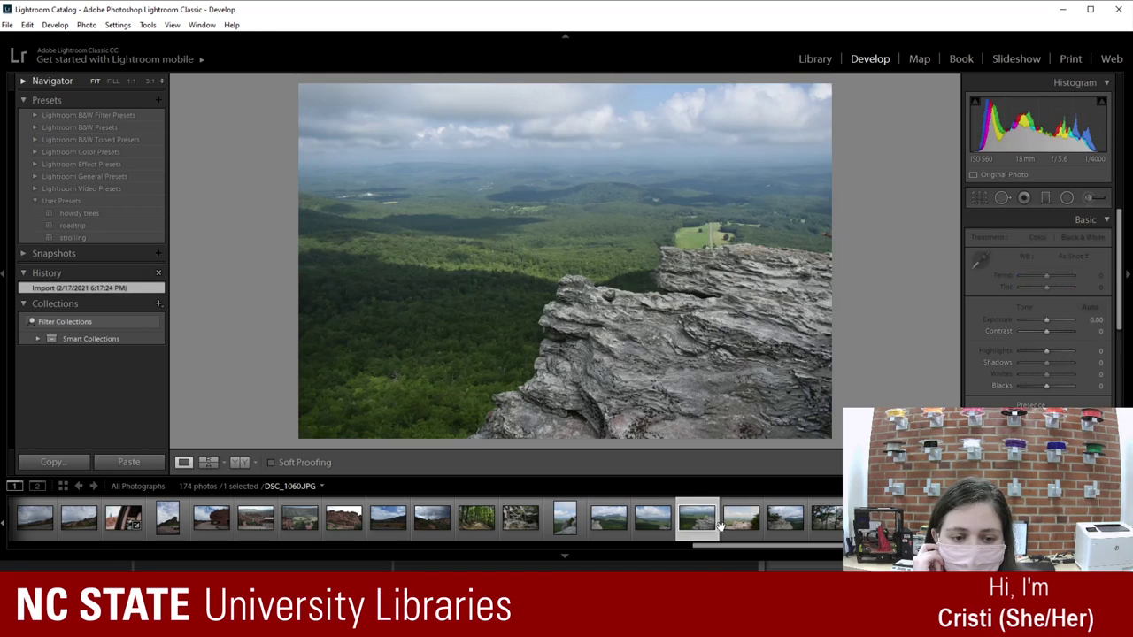
pyautogui.click(735, 526)
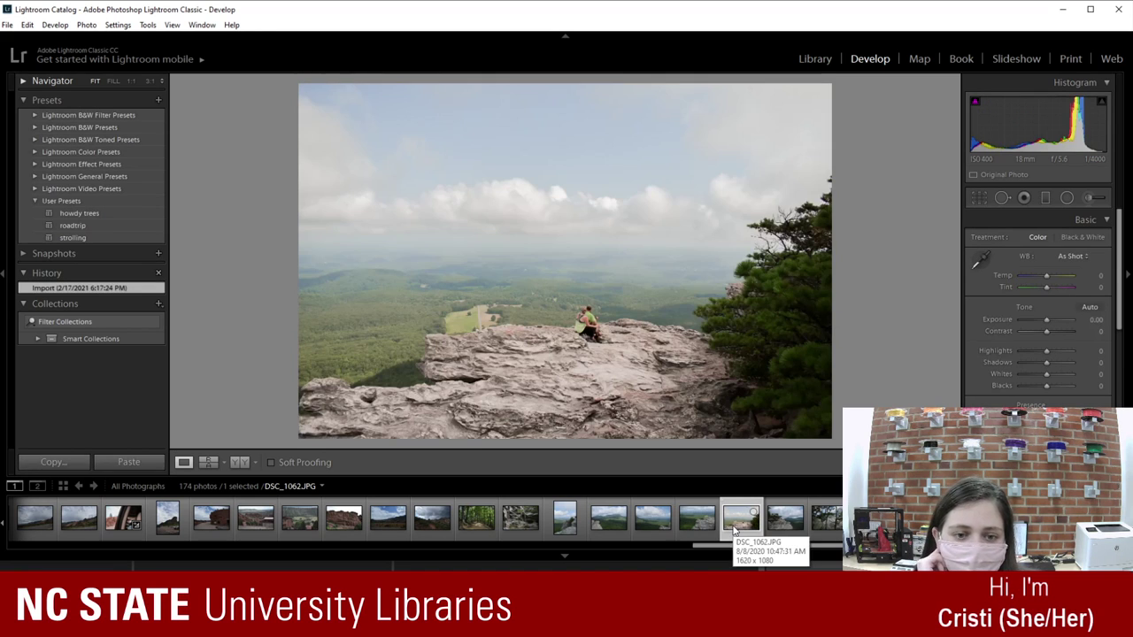
pyautogui.click(696, 523)
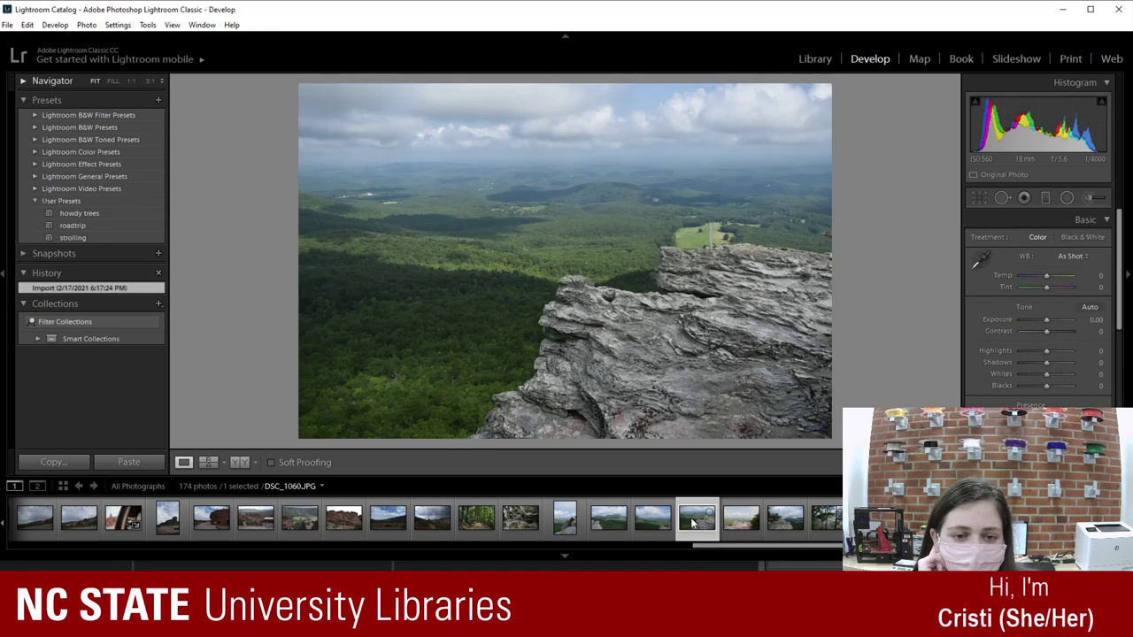
pyautogui.click(735, 525)
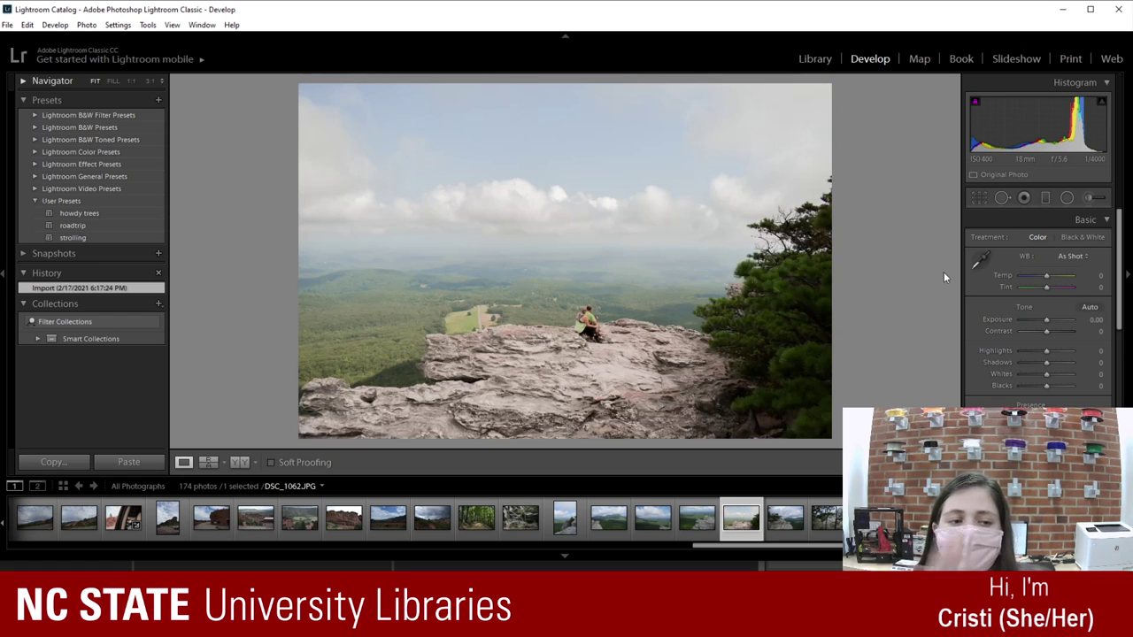
# Step: Zoom to 3:1 on the couple and set up Spot Removal in Clone mode with a brush size of 75
pyautogui.click(1003, 200)
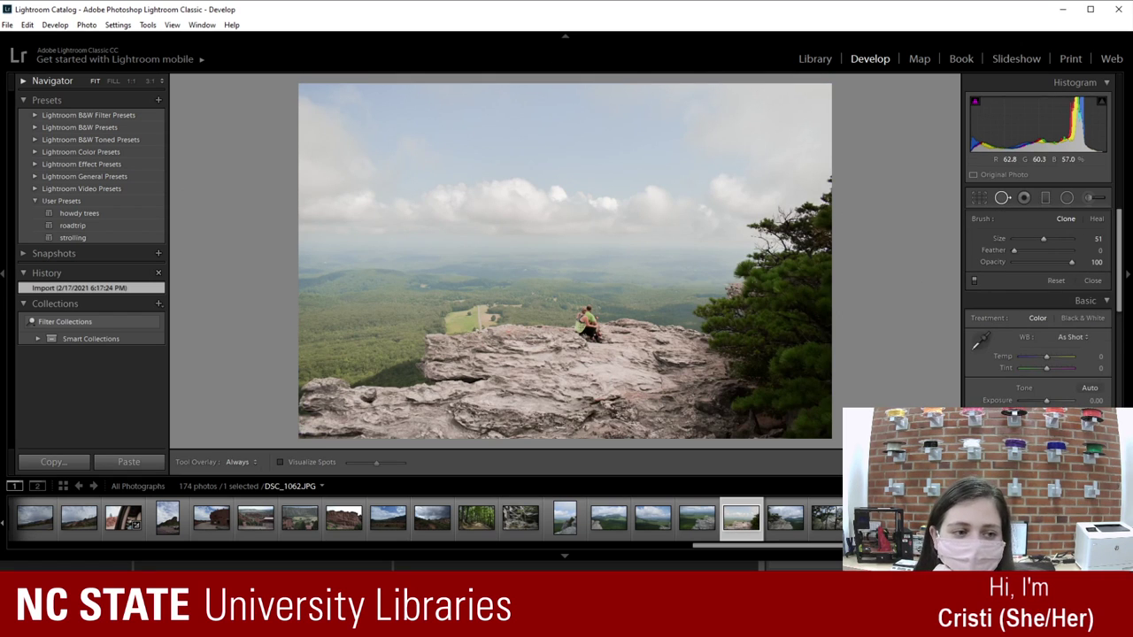
pyautogui.click(133, 80)
pyautogui.click(147, 79)
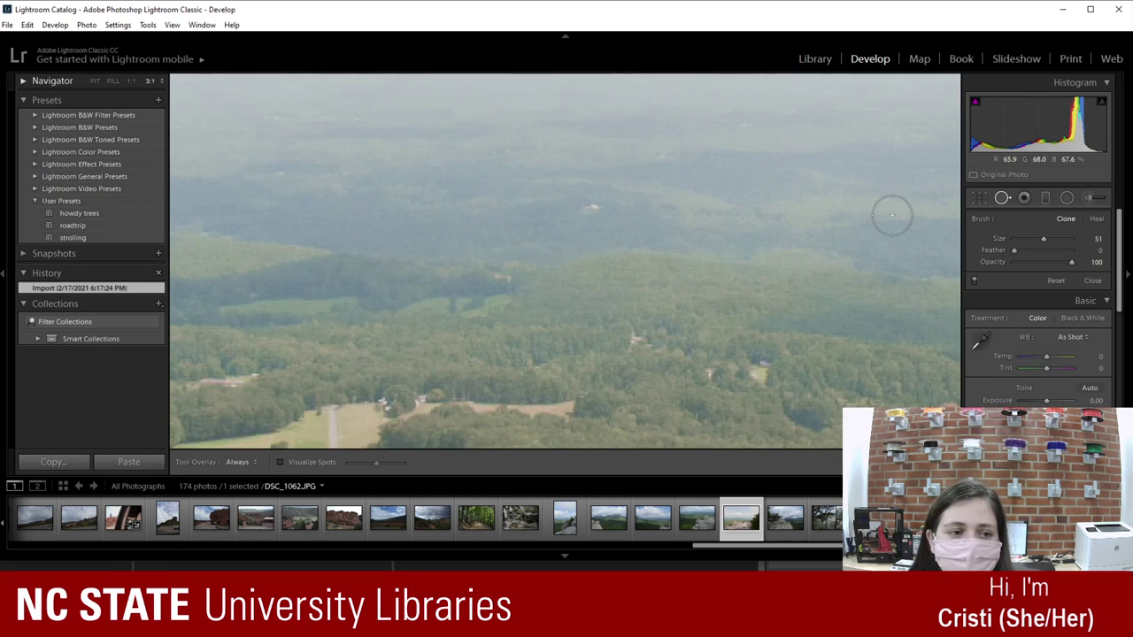
pyautogui.click(1000, 199)
pyautogui.scroll(-10, 776, 278)
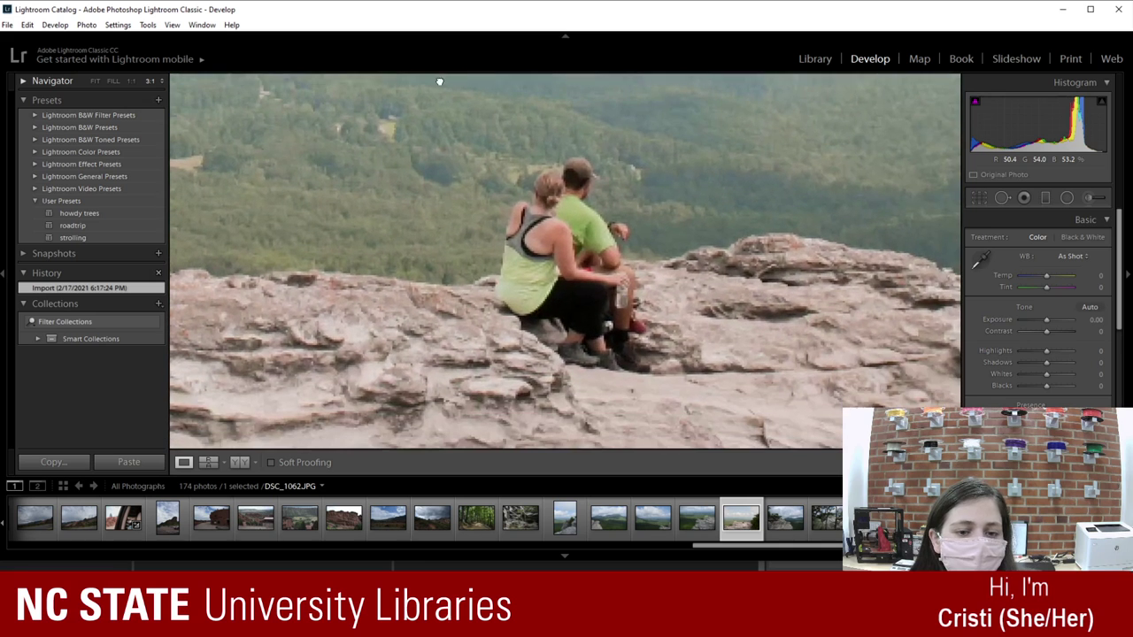
pyautogui.click(997, 203)
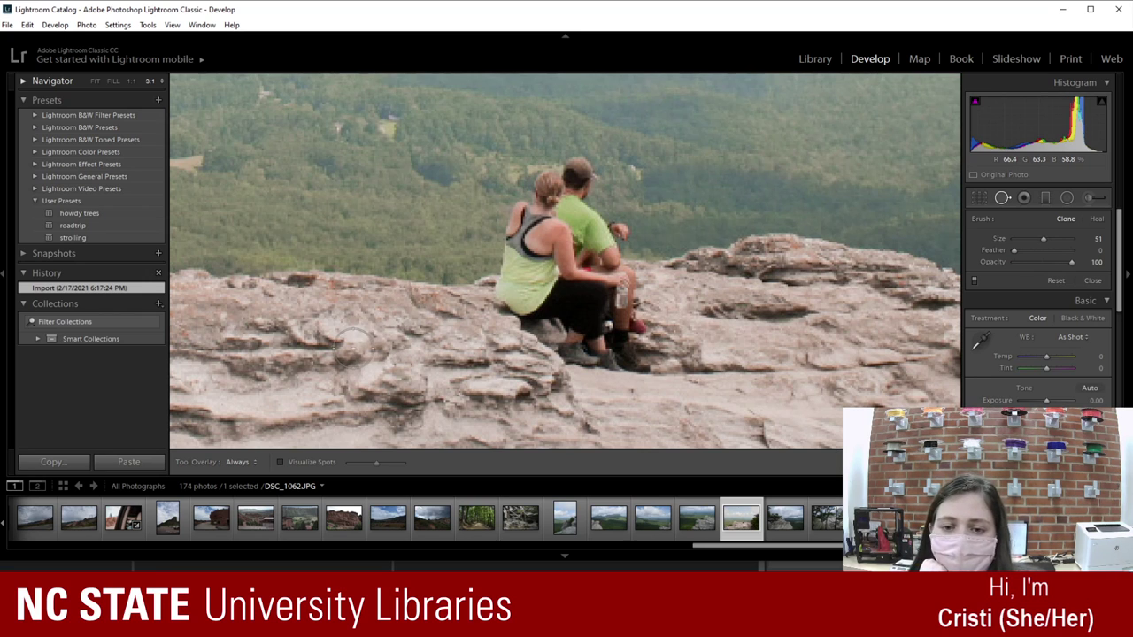
pyautogui.scroll(3, 394, 319)
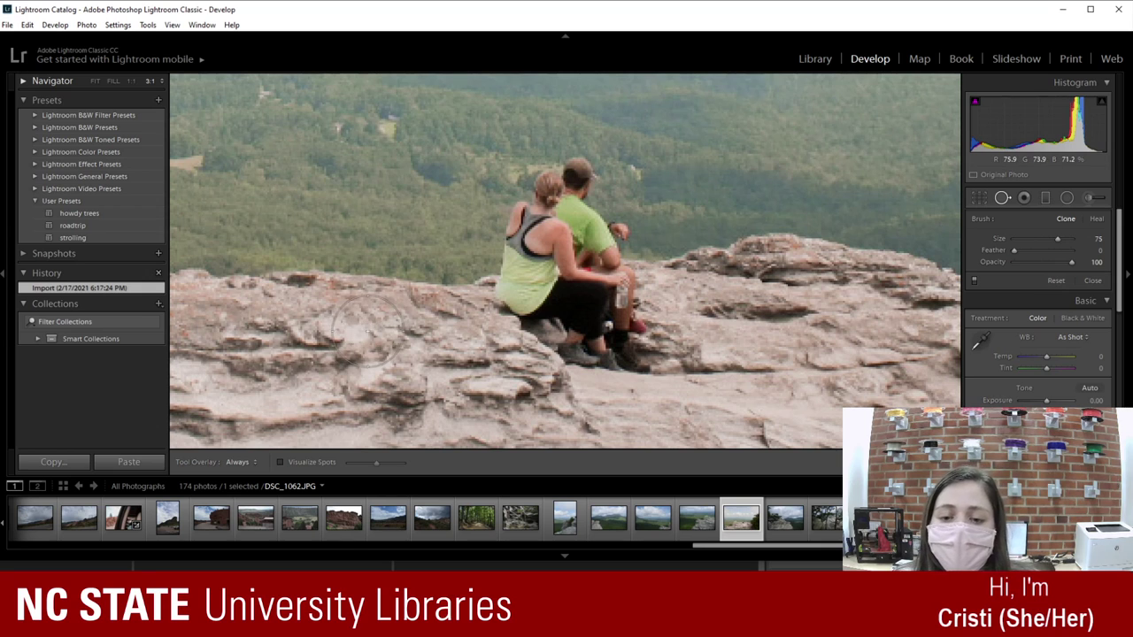
# Step: Cover the couple's legs and lower bodies with round clone spots of rock texture
pyautogui.click(343, 343)
pyautogui.moveTo(527, 327); pyautogui.dragTo(502, 320)
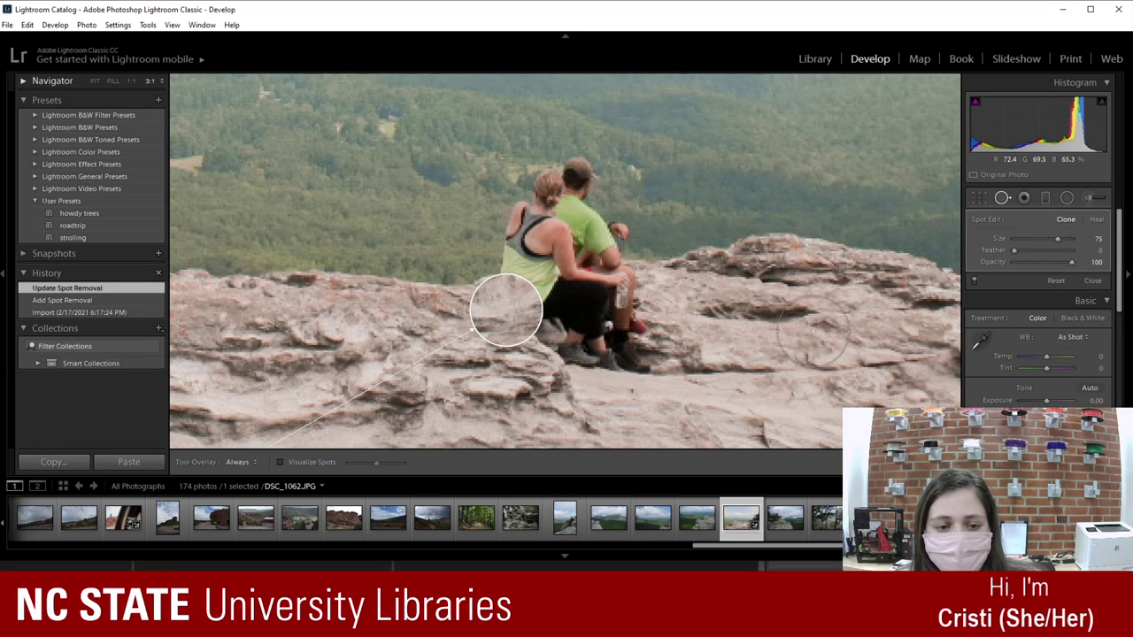
pyautogui.click(570, 339)
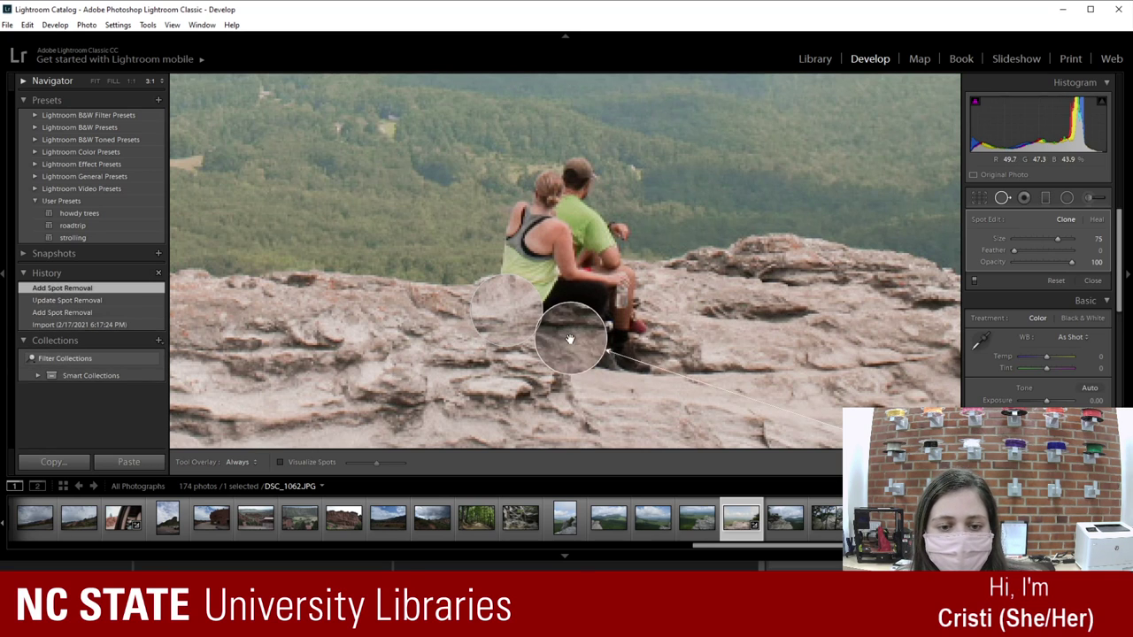
pyautogui.click(627, 348)
pyautogui.click(611, 290)
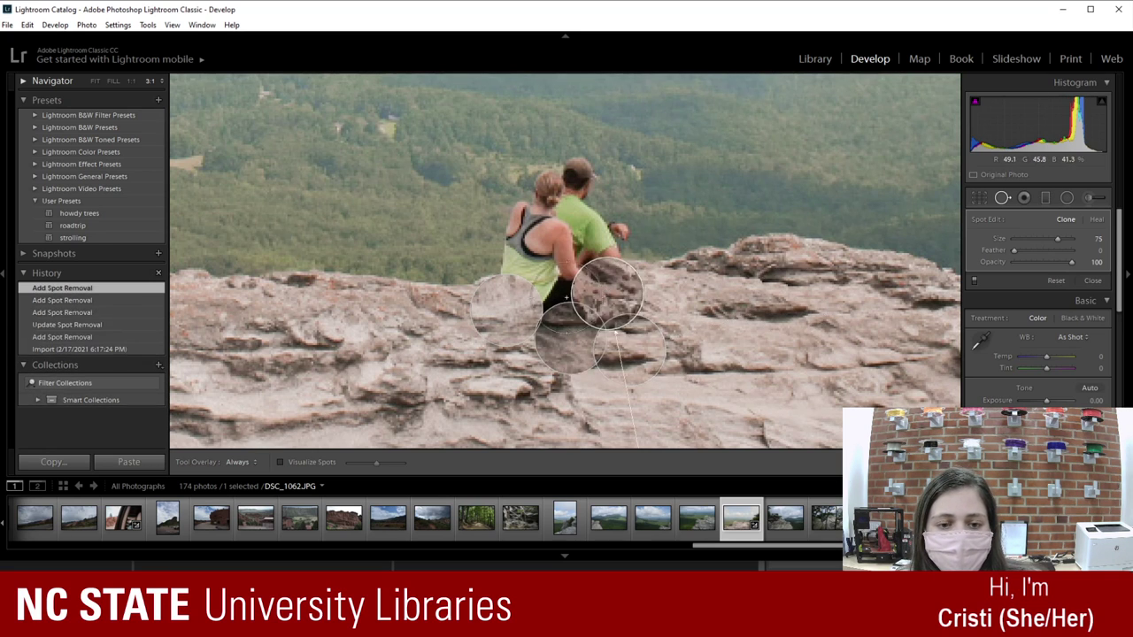
pyautogui.click(557, 299)
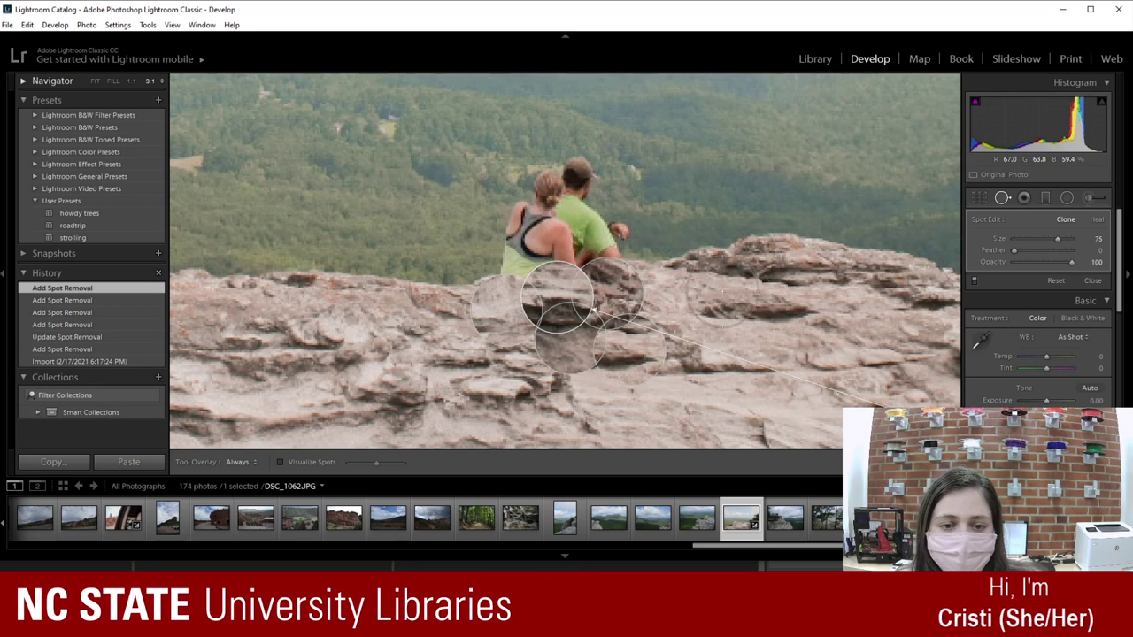
# Step: Clone forest over the couple's upper bodies and rock along the ledge edge, undo the misplaced extra spot, and close Spot Removal
pyautogui.moveTo(460, 223)
pyautogui.mouseDown()
pyautogui.moveTo(582, 225)
pyautogui.moveTo(596, 220)
pyautogui.moveTo(567, 182)
pyautogui.mouseUp()
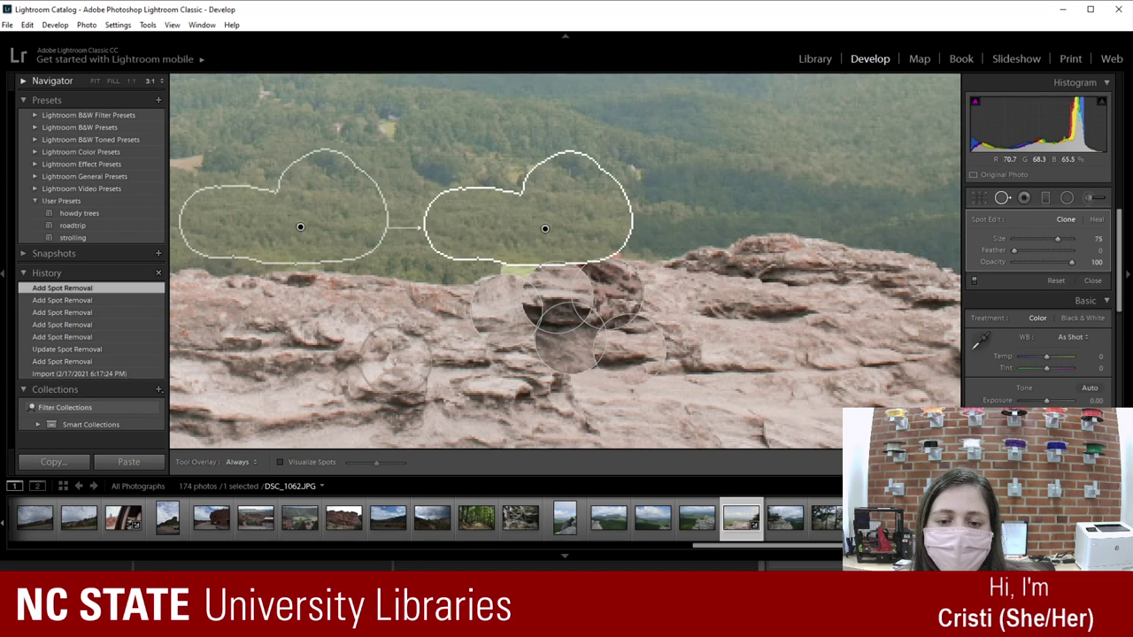
pyautogui.moveTo(429, 341)
pyautogui.mouseDown()
pyautogui.moveTo(602, 324)
pyautogui.moveTo(655, 306)
pyautogui.mouseUp()
pyautogui.moveTo(548, 307)
pyautogui.mouseDown()
pyautogui.moveTo(506, 298)
pyautogui.moveTo(561, 298)
pyautogui.moveTo(565, 278)
pyautogui.mouseUp()
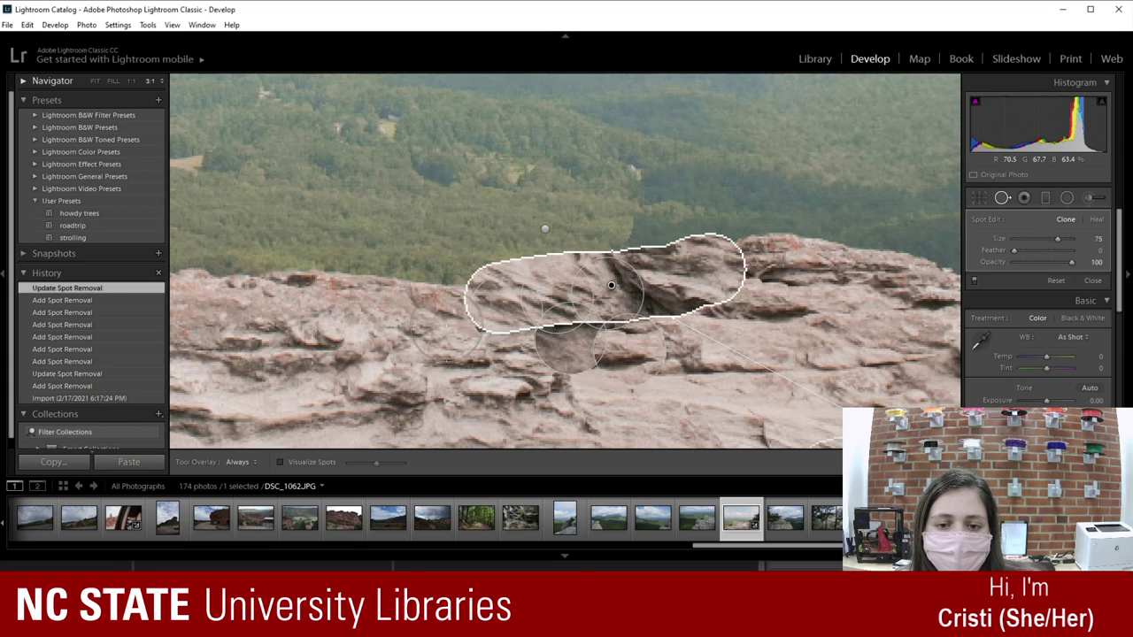
pyautogui.moveTo(495, 296); pyautogui.dragTo(748, 275)
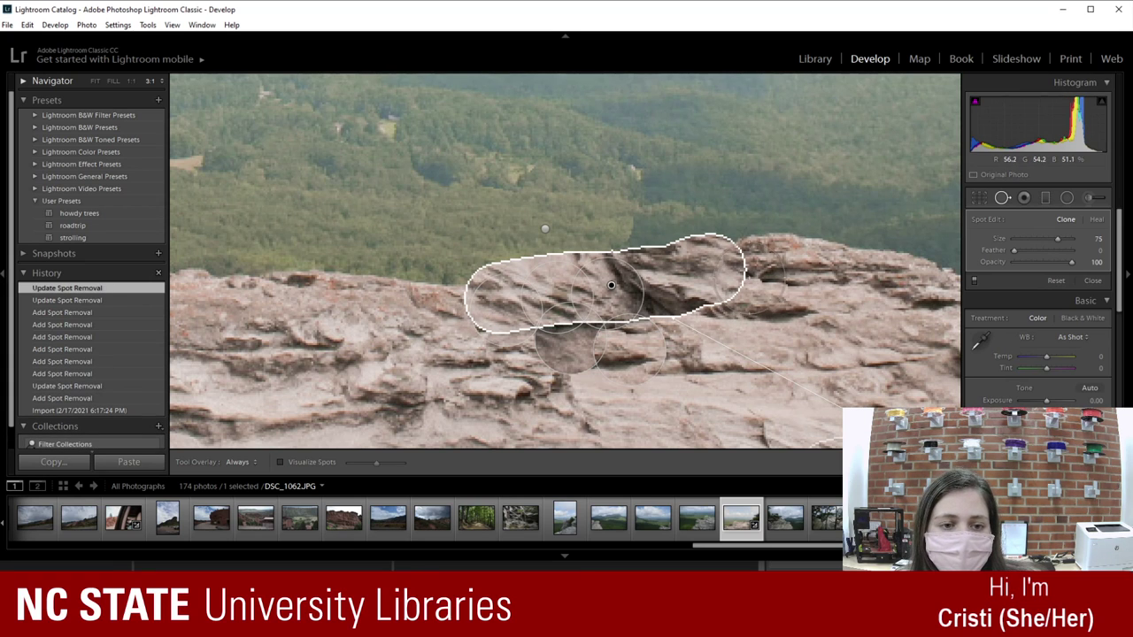
pyautogui.click(746, 278)
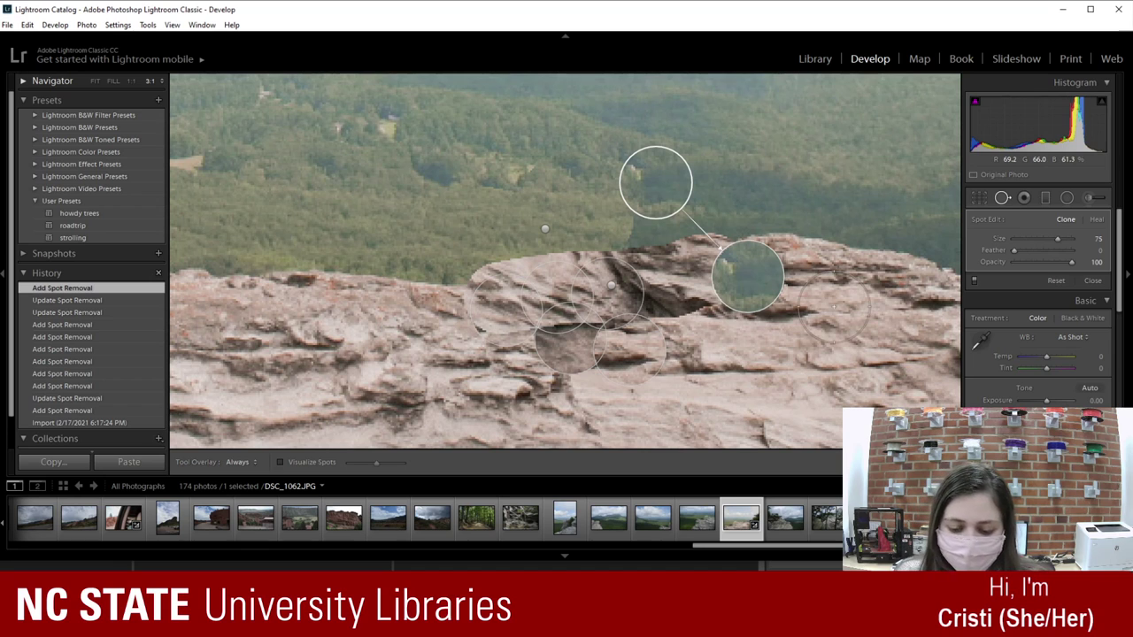
pyautogui.hotkey('ctrl', 'z')
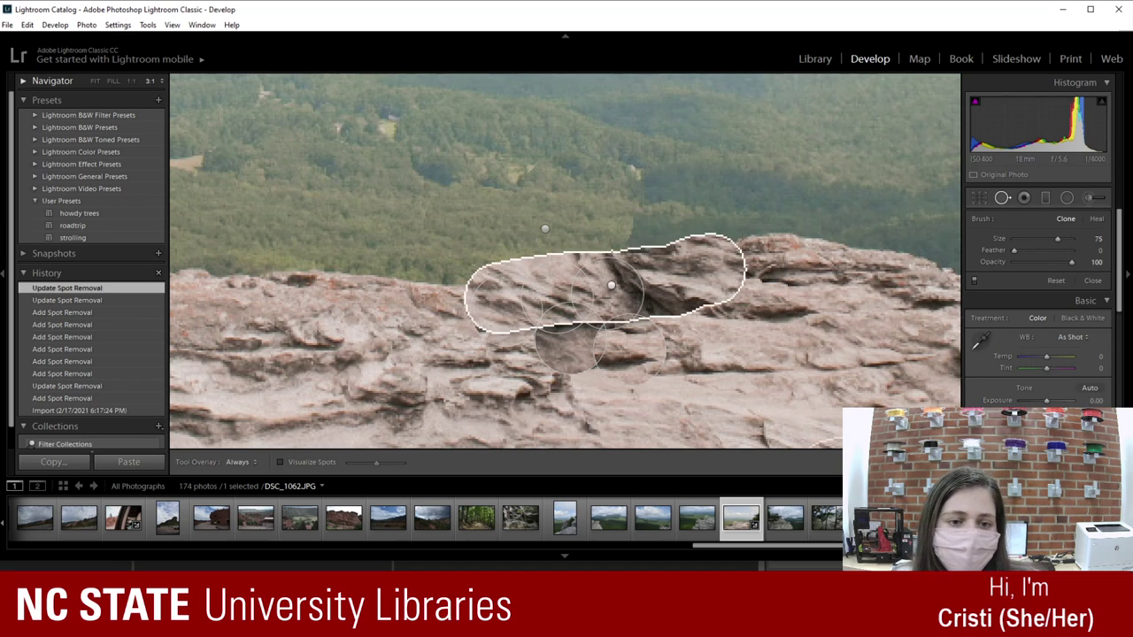
pyautogui.click(1002, 199)
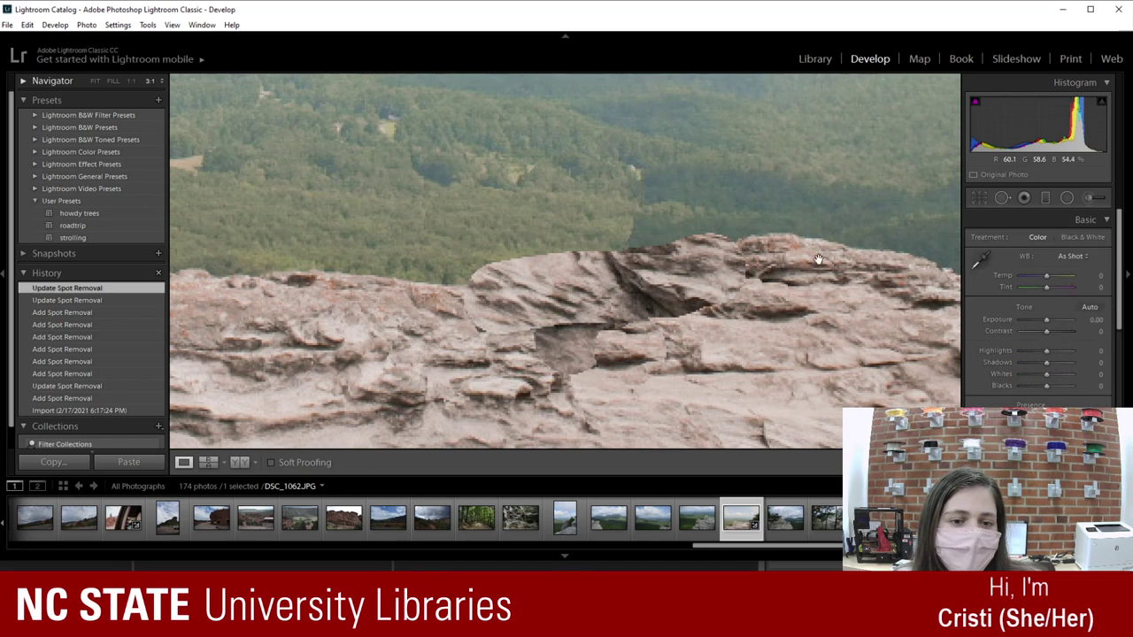
# Step: Inspect the retouched ledge with the whole photo fitted and at 1:1 magnification
pyautogui.click(98, 81)
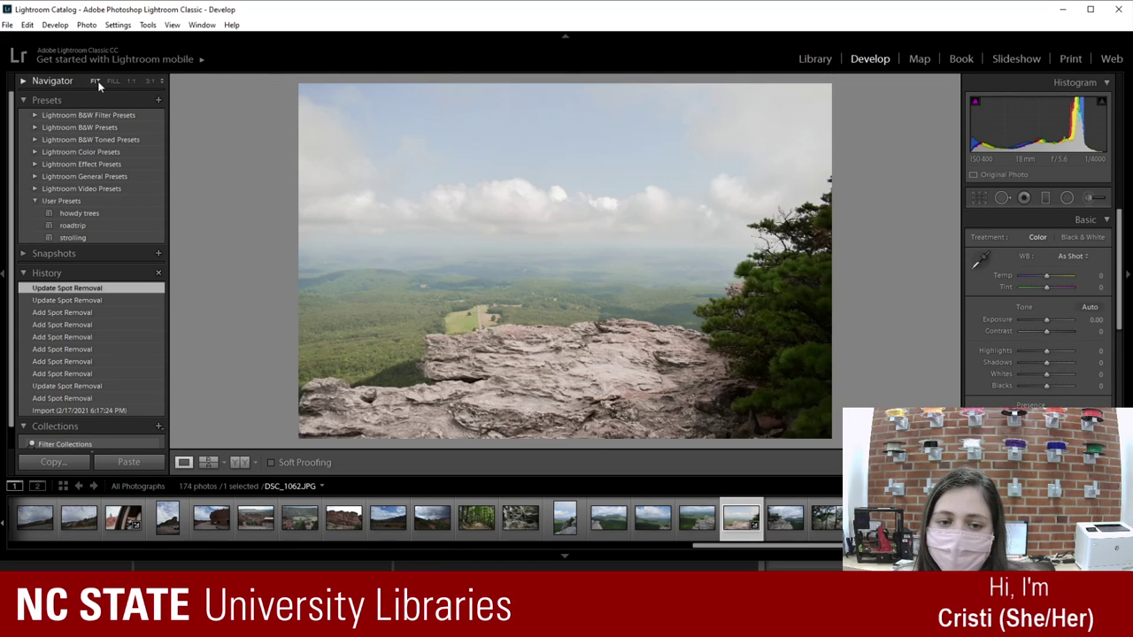
pyautogui.click(131, 81)
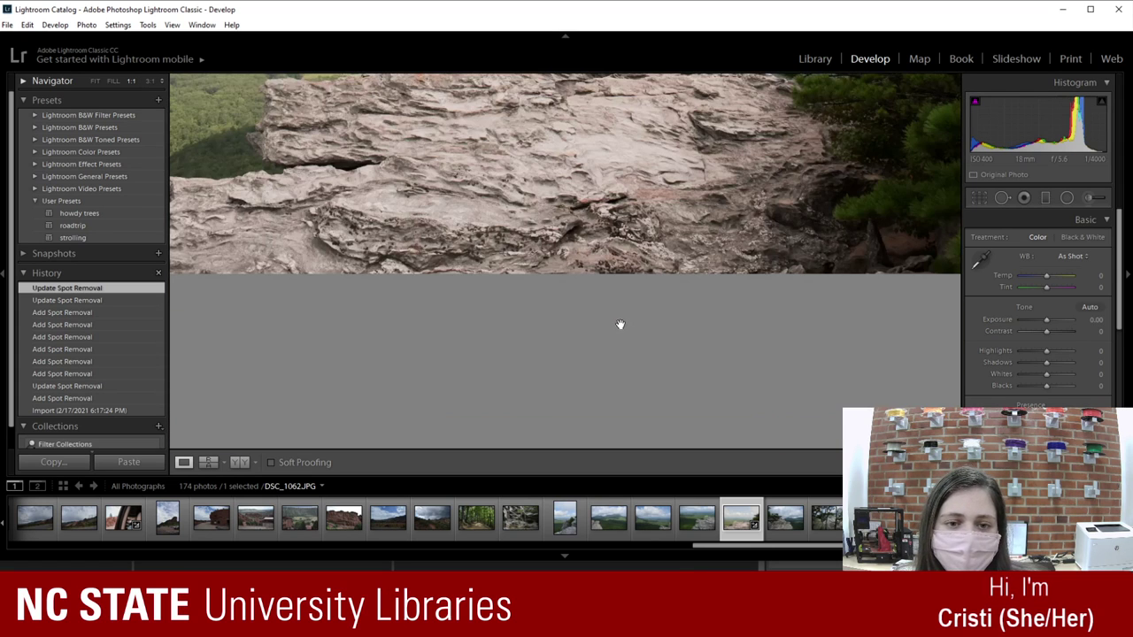
pyautogui.scroll(-10, 618, 326)
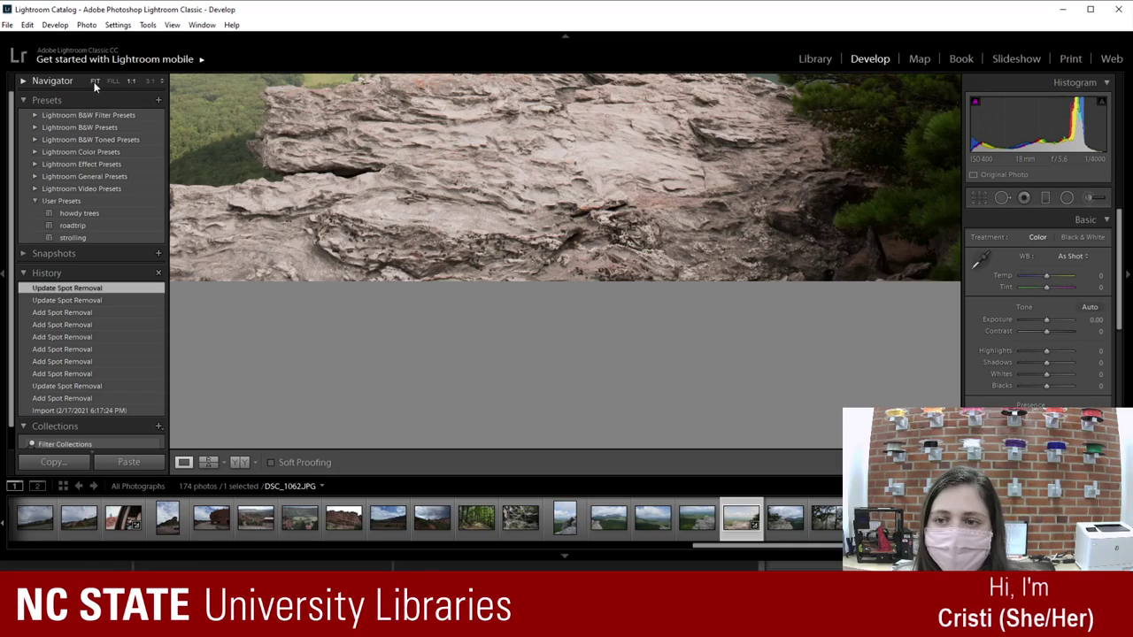
# Step: Zoom to 3:1 on the ledge edge, reopen Spot Removal and delete the rock clone spot along the skyline
pyautogui.click(95, 81)
pyautogui.click(148, 81)
pyautogui.scroll(5, 619, 431)
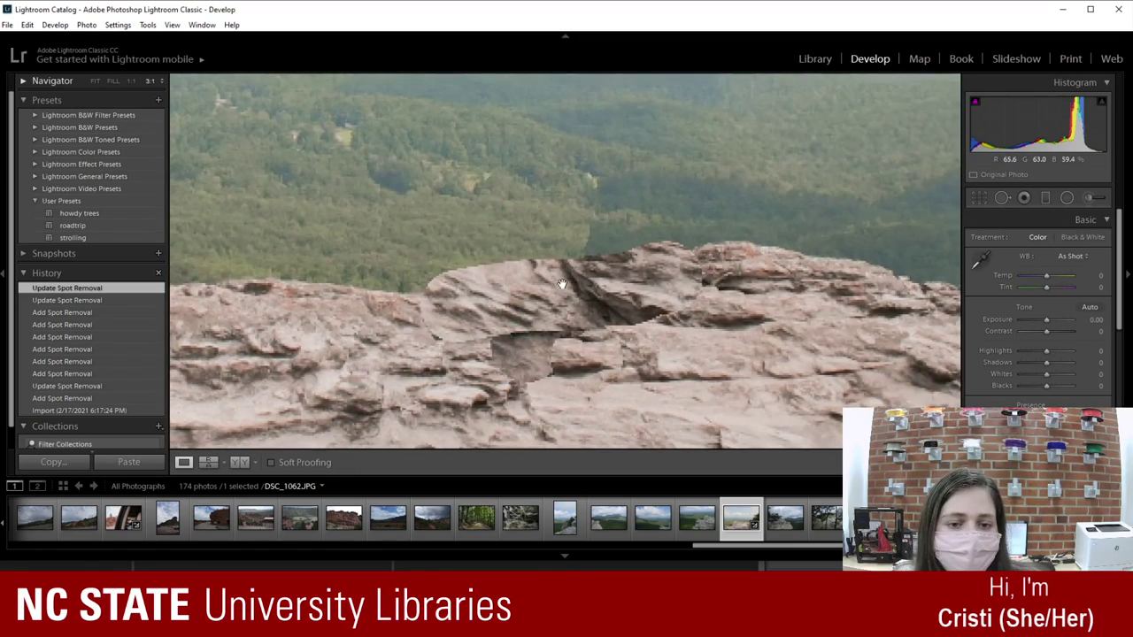
pyautogui.click(1002, 198)
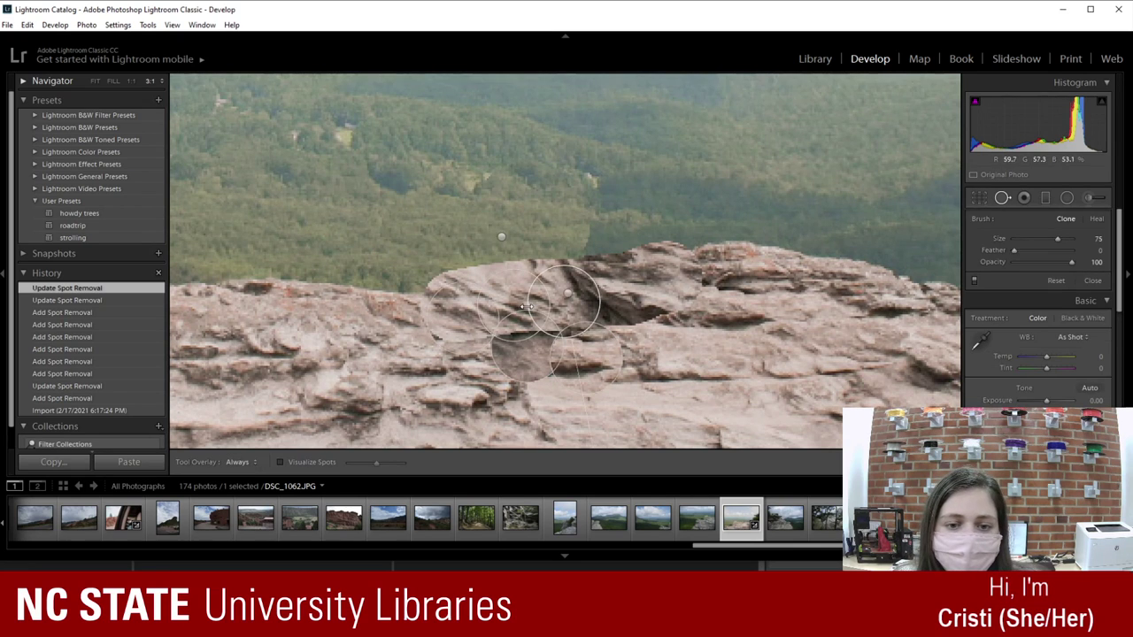
pyautogui.click(633, 278)
pyautogui.press('Delete')
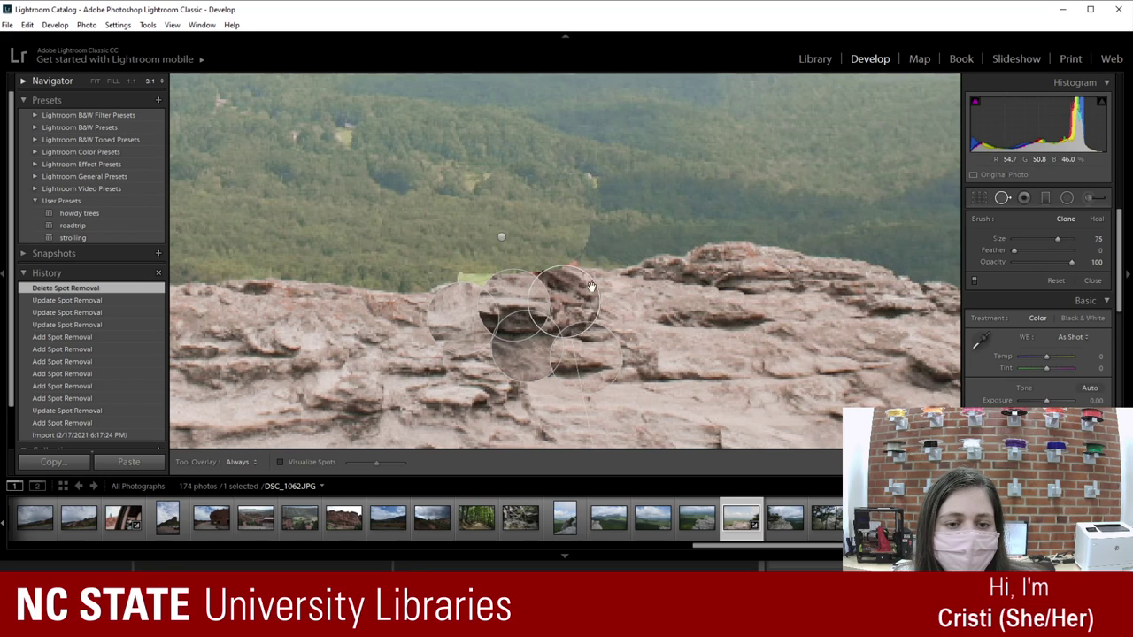
# Step: Clone a size 75 spot onto the gap in the ledge edge, sourced from the rock skyline further right
pyautogui.click(664, 265)
pyautogui.moveTo(664, 265); pyautogui.dragTo(576, 270)
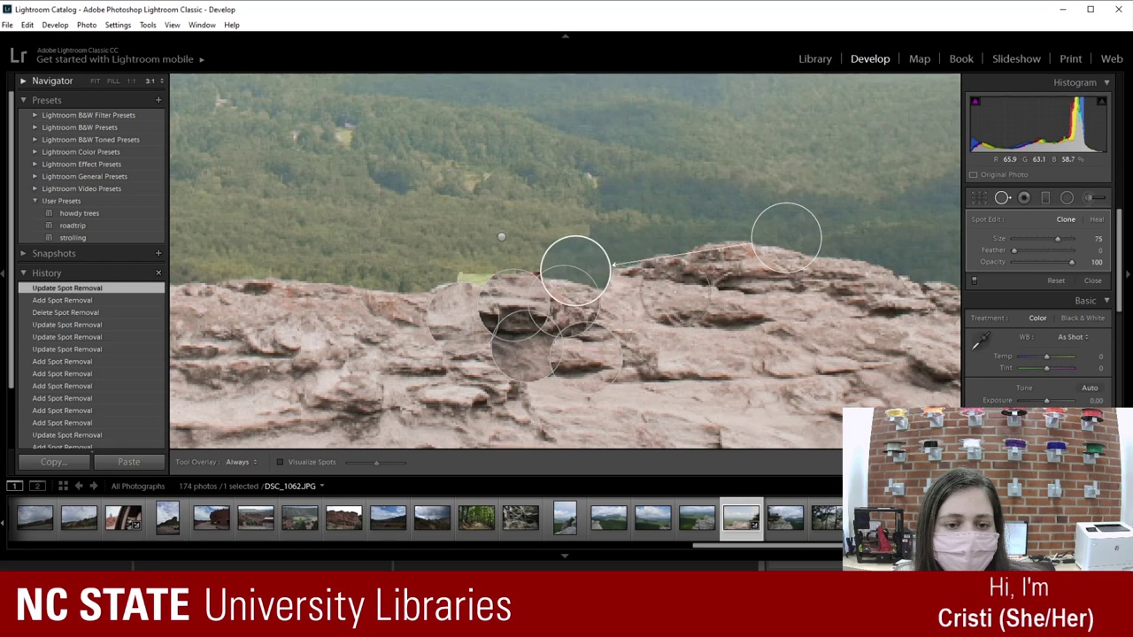
pyautogui.moveTo(782, 239); pyautogui.dragTo(769, 253)
pyautogui.moveTo(577, 285); pyautogui.dragTo(570, 266)
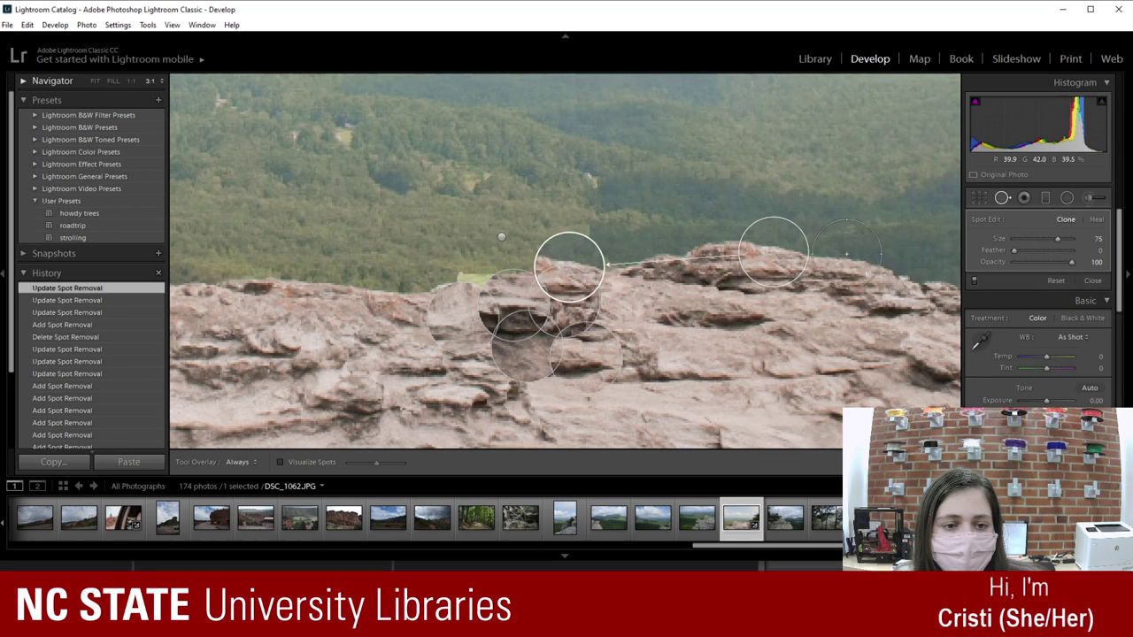
# Step: Clone two more size 75 spots of rock edge over the remaining gaps on the left part of the retouched ledge
pyautogui.click(663, 263)
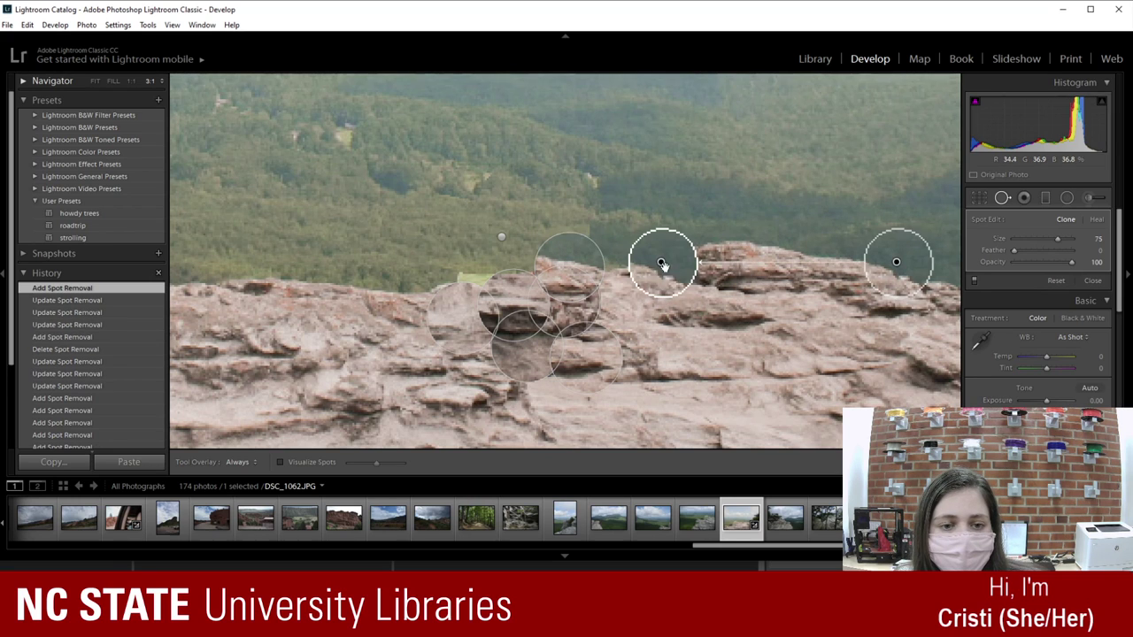
pyautogui.moveTo(890, 274); pyautogui.dragTo(776, 264)
pyautogui.moveTo(668, 281); pyautogui.dragTo(502, 275)
pyautogui.moveTo(773, 276)
pyautogui.mouseDown()
pyautogui.moveTo(673, 278)
pyautogui.moveTo(683, 283)
pyautogui.mouseUp()
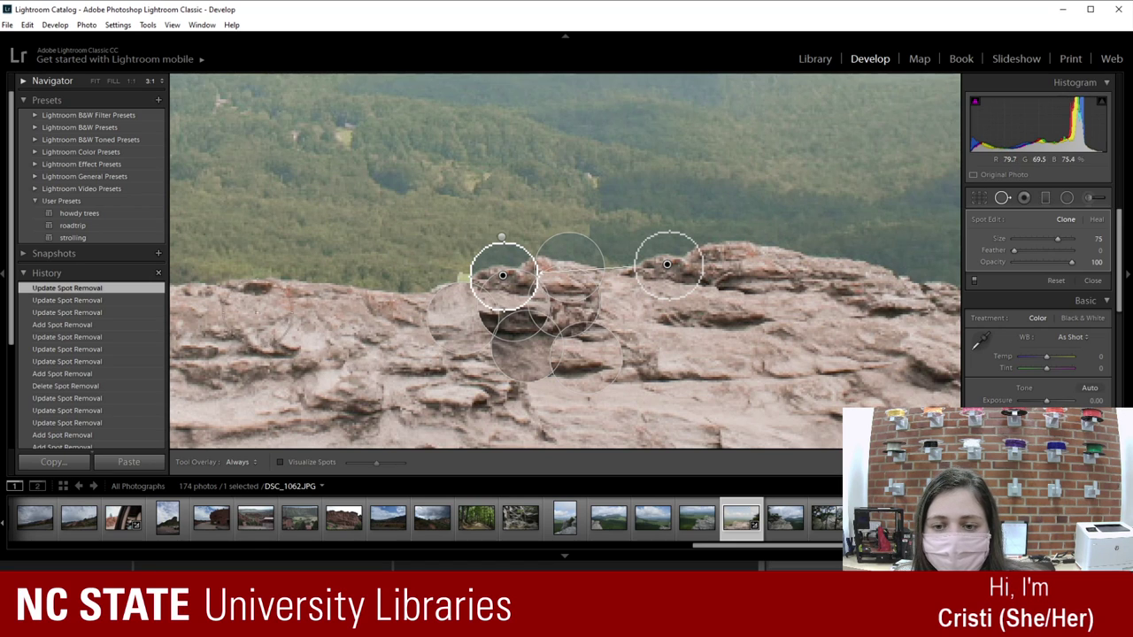
pyautogui.click(240, 288)
pyautogui.moveTo(239, 288)
pyautogui.mouseDown()
pyautogui.moveTo(454, 295)
pyautogui.moveTo(470, 278)
pyautogui.mouseUp()
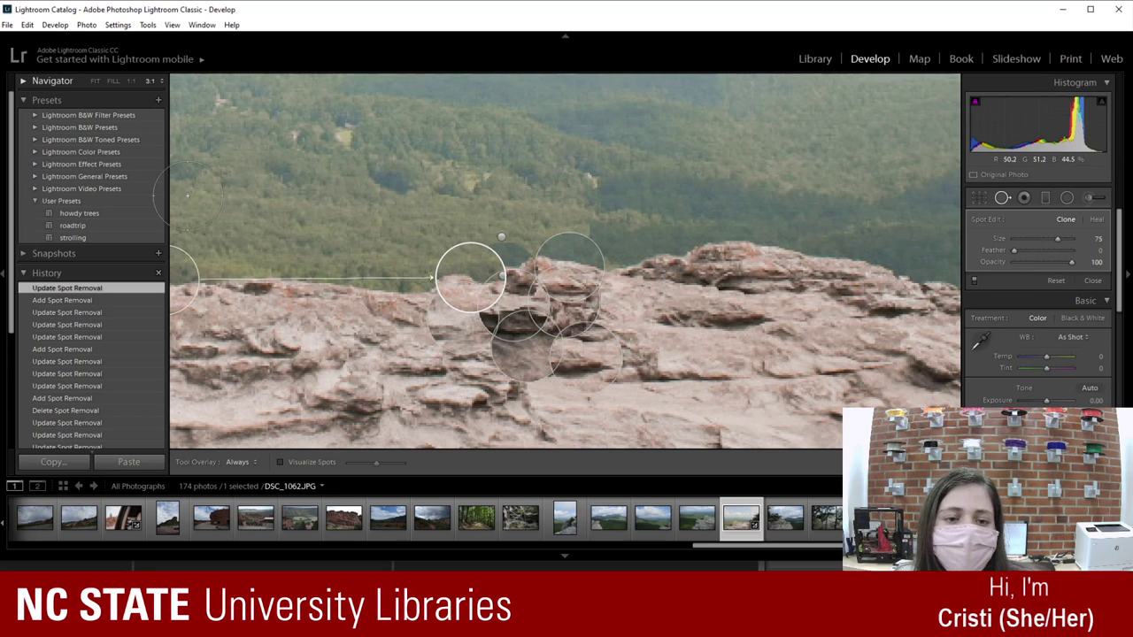
# Step: Fit the whole photo, close Spot Removal and compare the before and after versions side by side
pyautogui.click(95, 80)
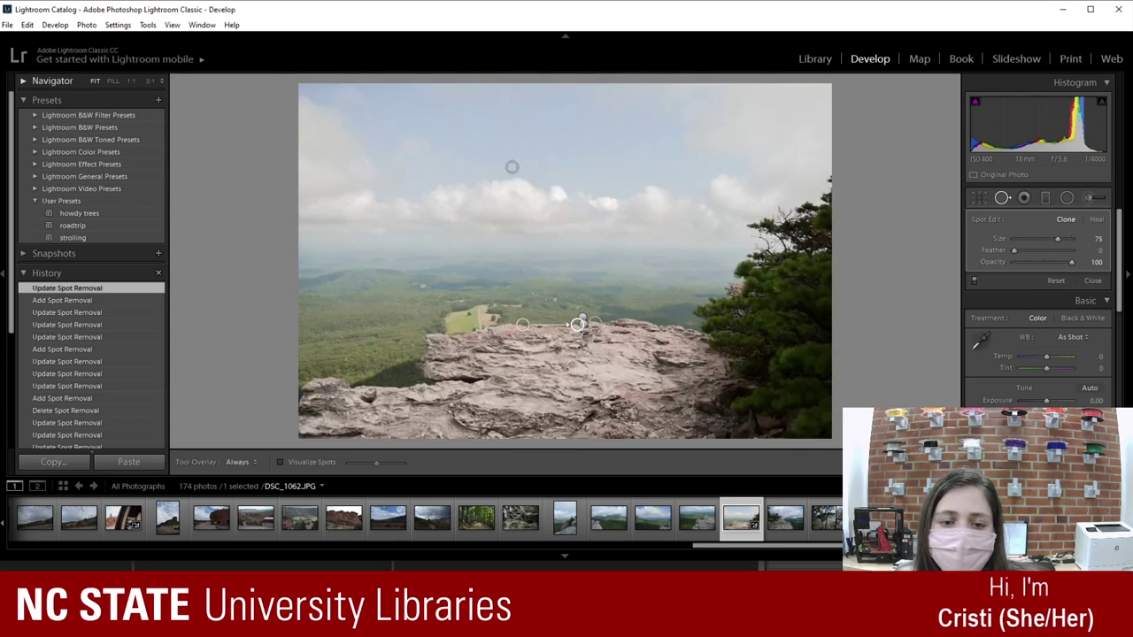
pyautogui.click(998, 196)
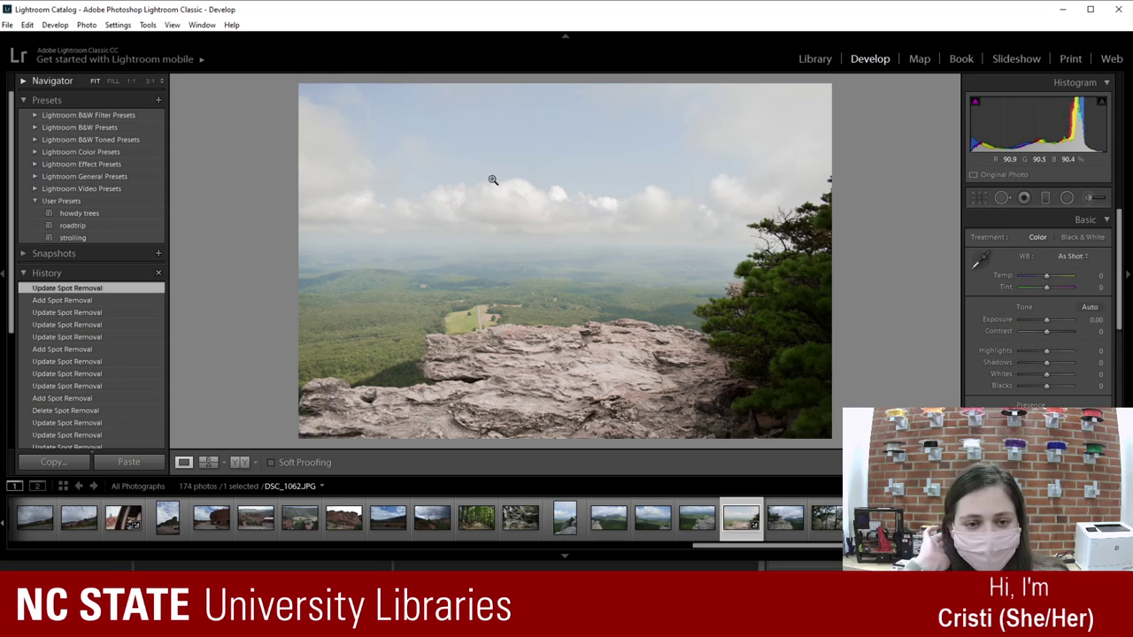
pyautogui.click(208, 462)
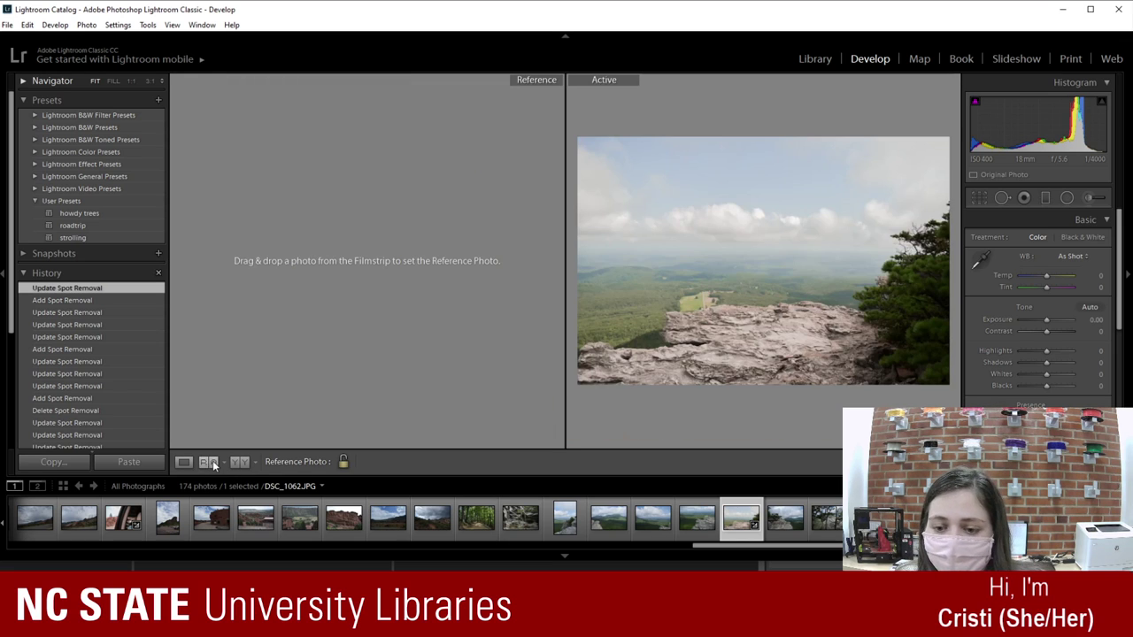
pyautogui.click(183, 462)
pyautogui.click(239, 462)
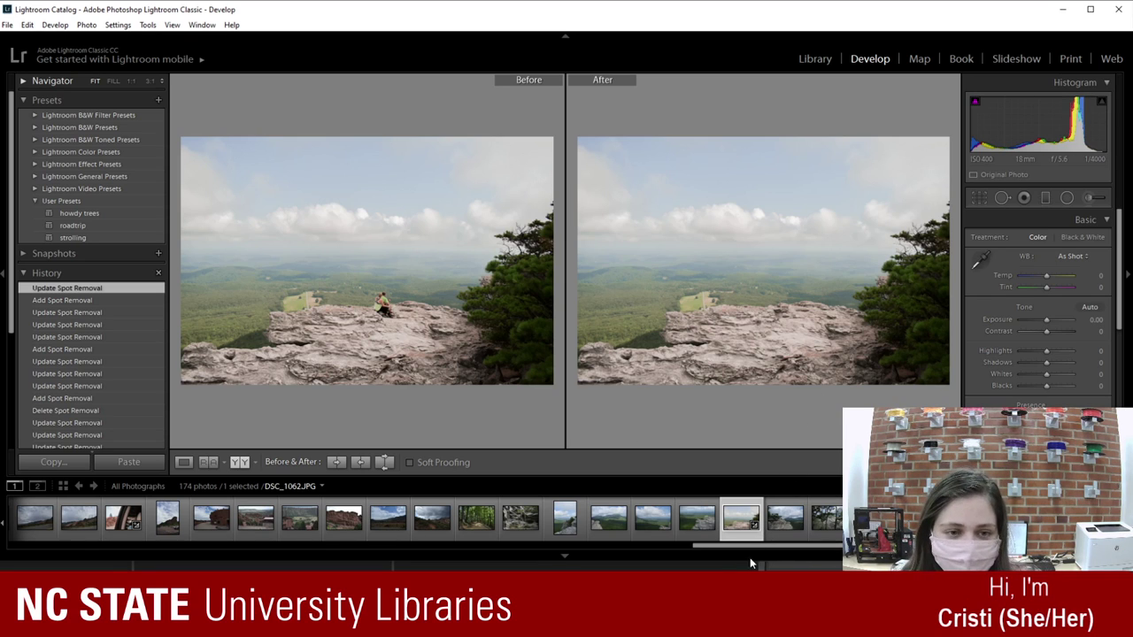
# Step: Open the orange cat photo DSC_0443.JPG on its own in Loupe view
pyautogui.moveTo(742, 551); pyautogui.dragTo(965, 551)
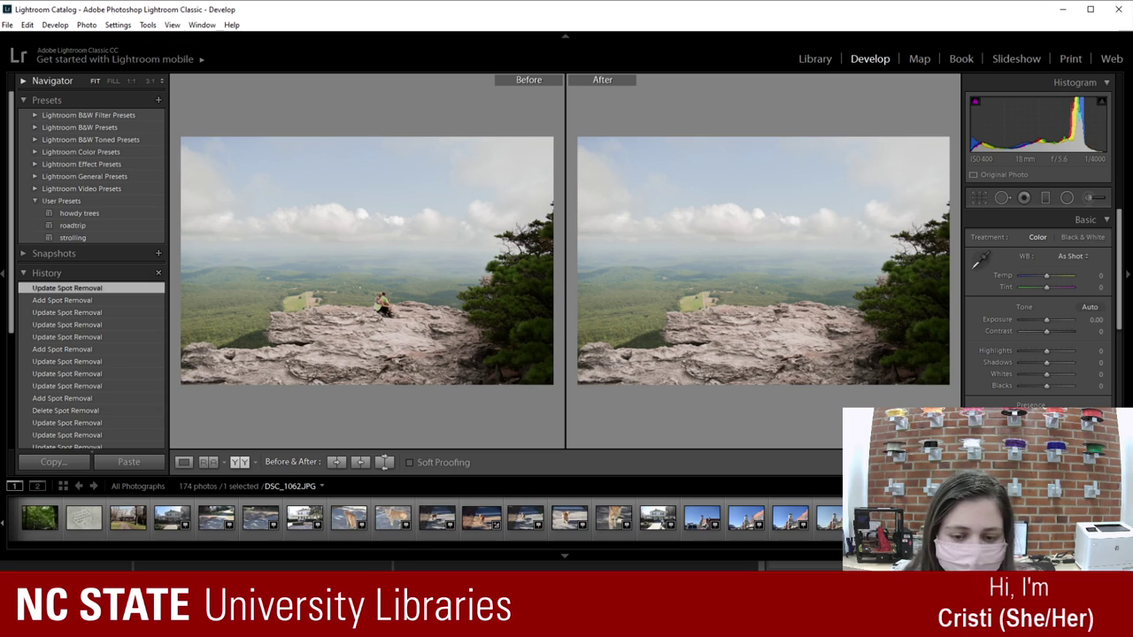
pyautogui.click(347, 519)
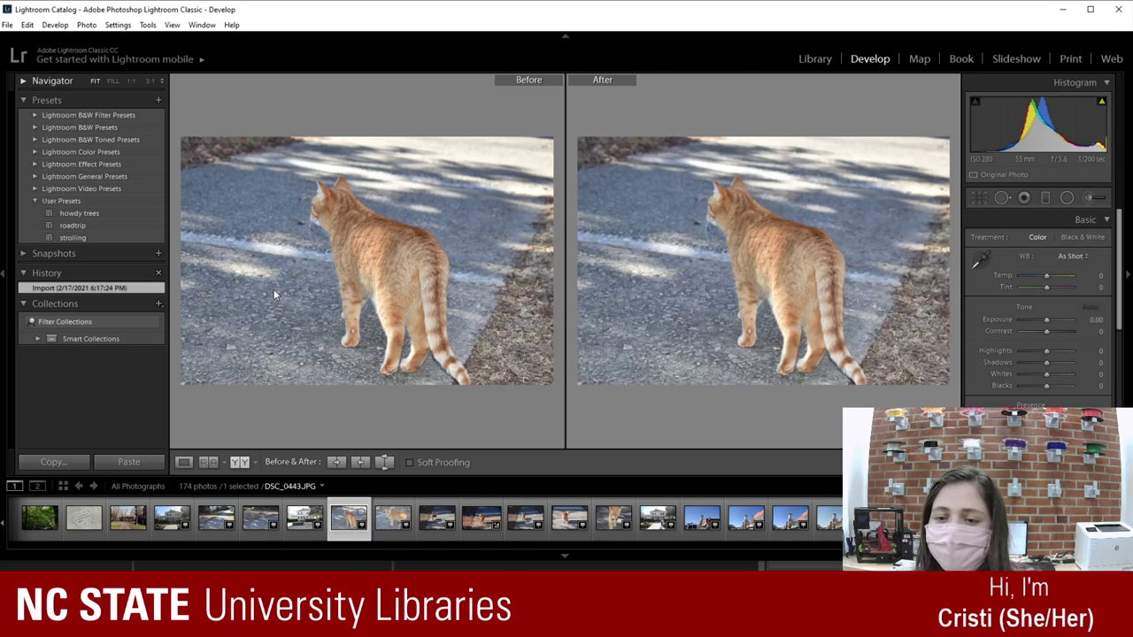
pyautogui.click(183, 462)
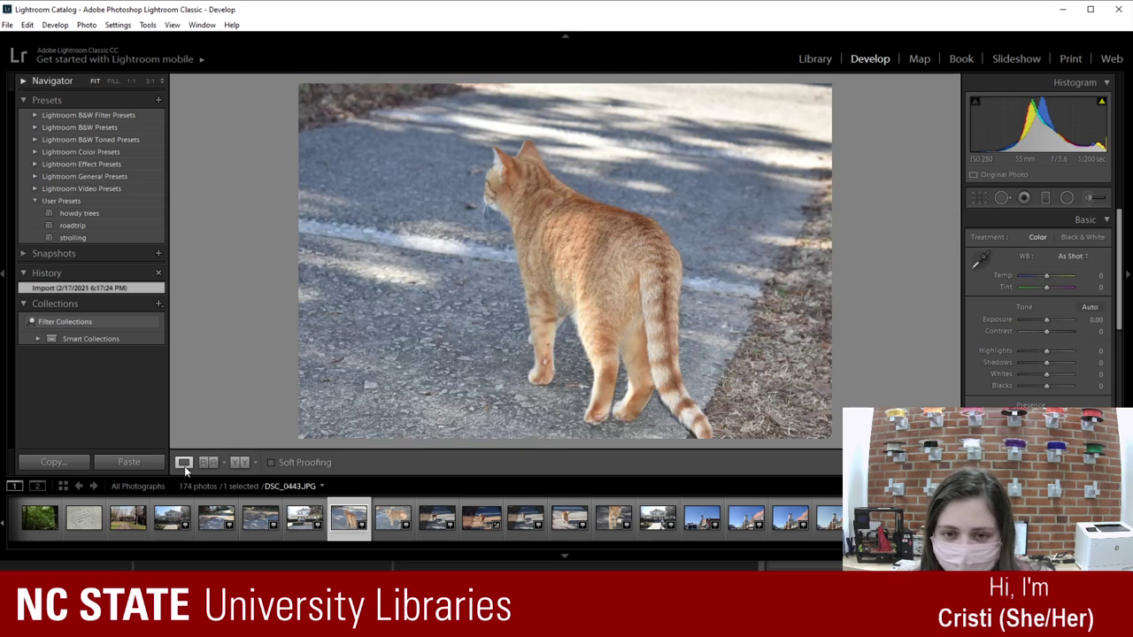
# Step: Compare the howdy trees, roadtrip and strolling user presets on the cat photo, checking the white road line up close
pyautogui.click(88, 227)
pyautogui.click(103, 215)
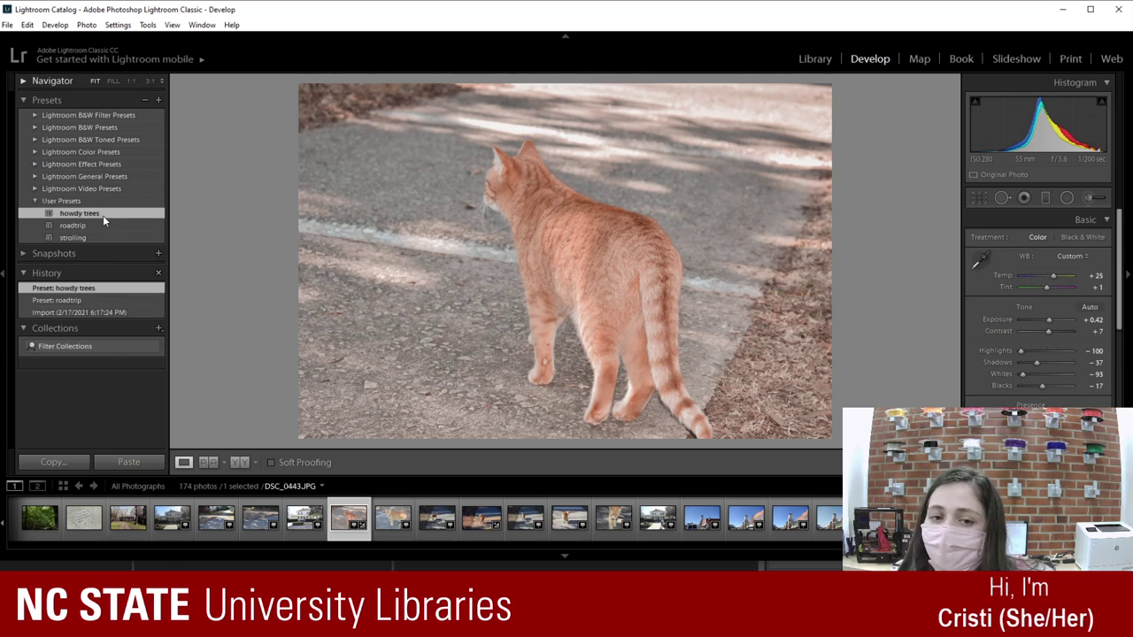
pyautogui.click(99, 229)
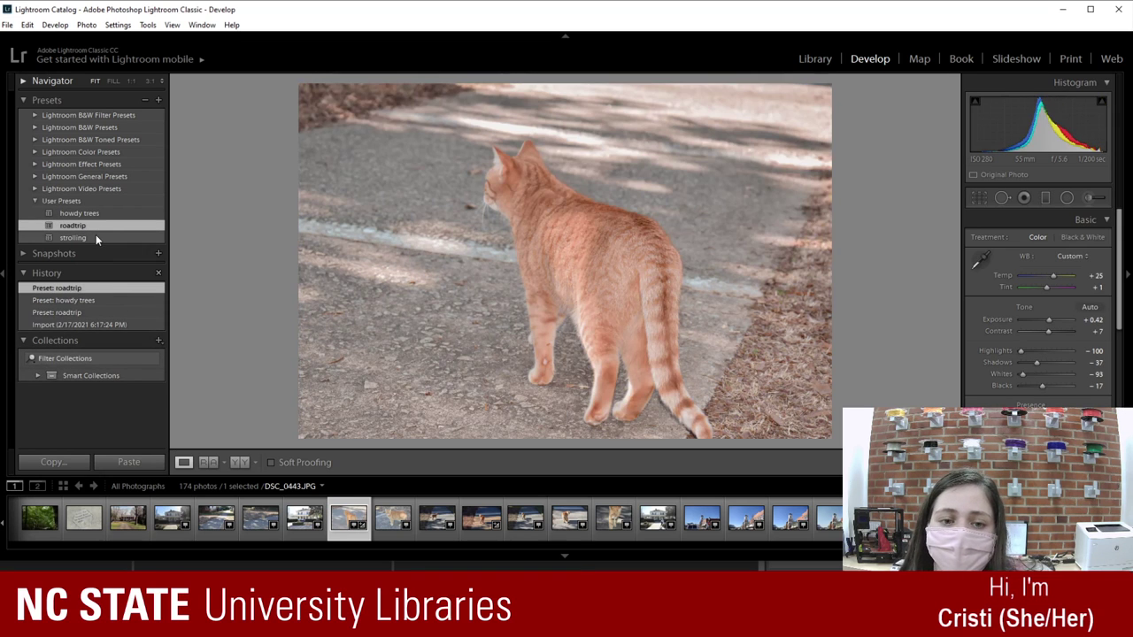
pyautogui.click(93, 237)
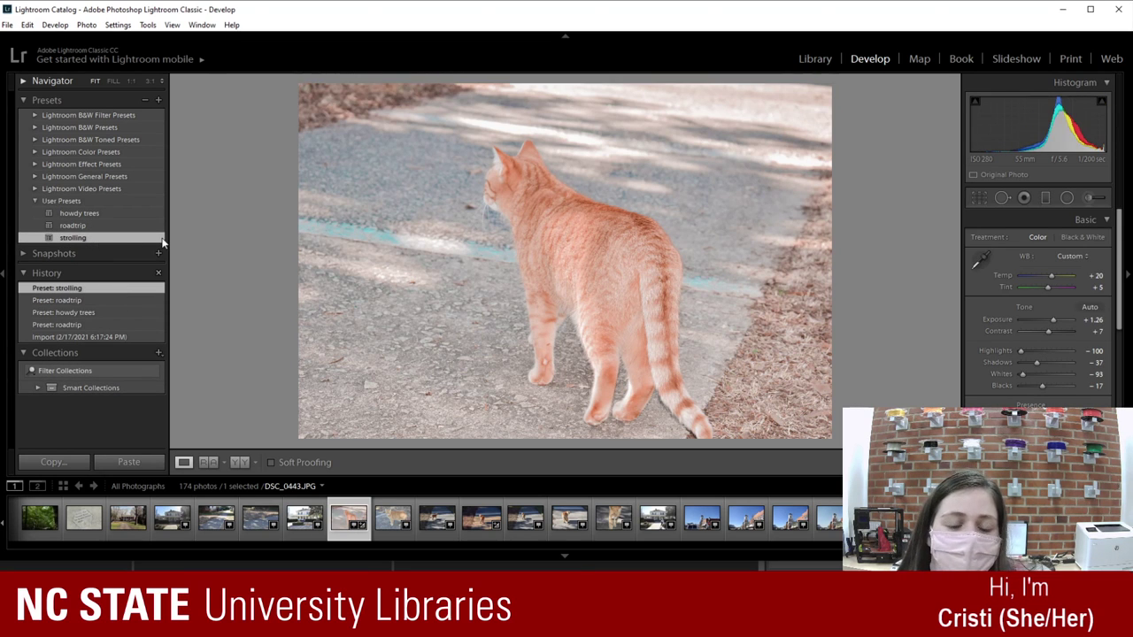
pyautogui.click(96, 227)
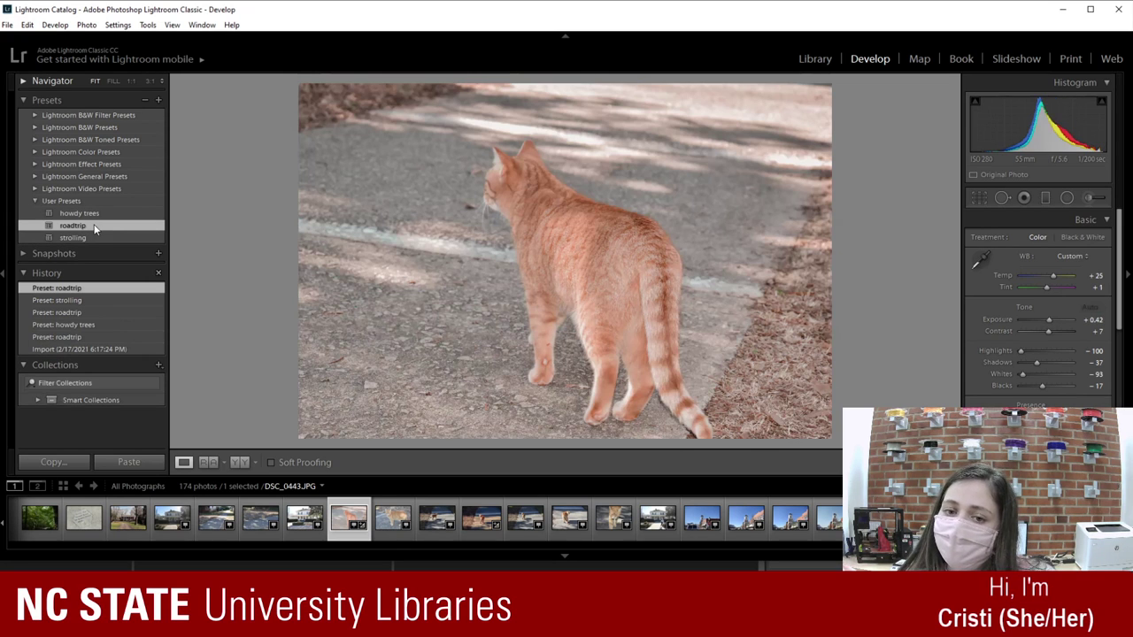
pyautogui.click(98, 215)
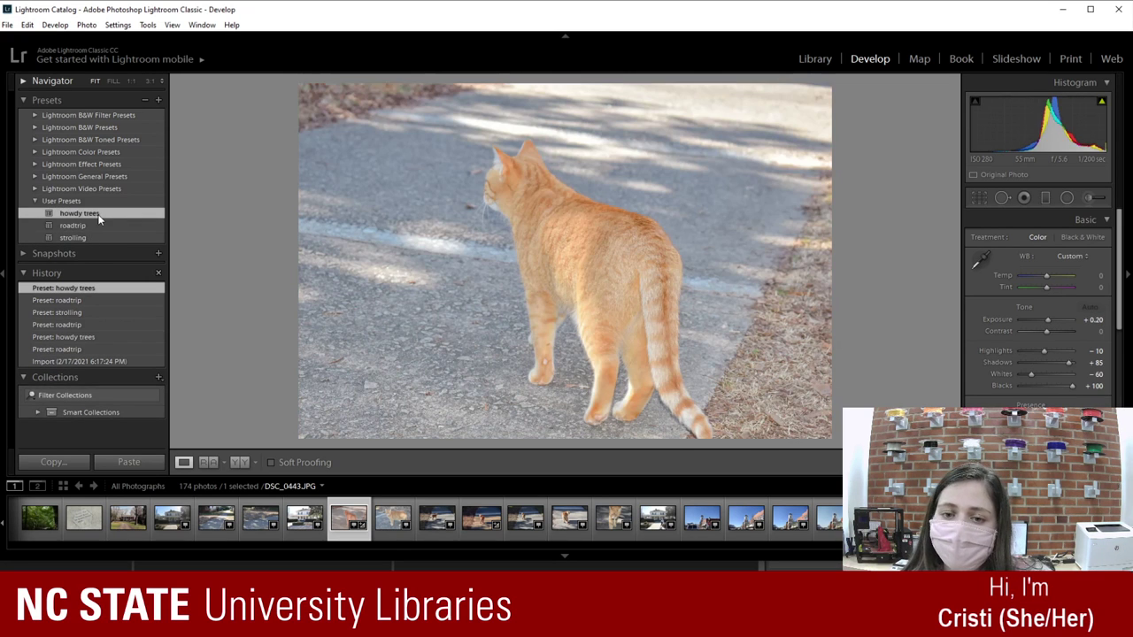
pyautogui.click(97, 233)
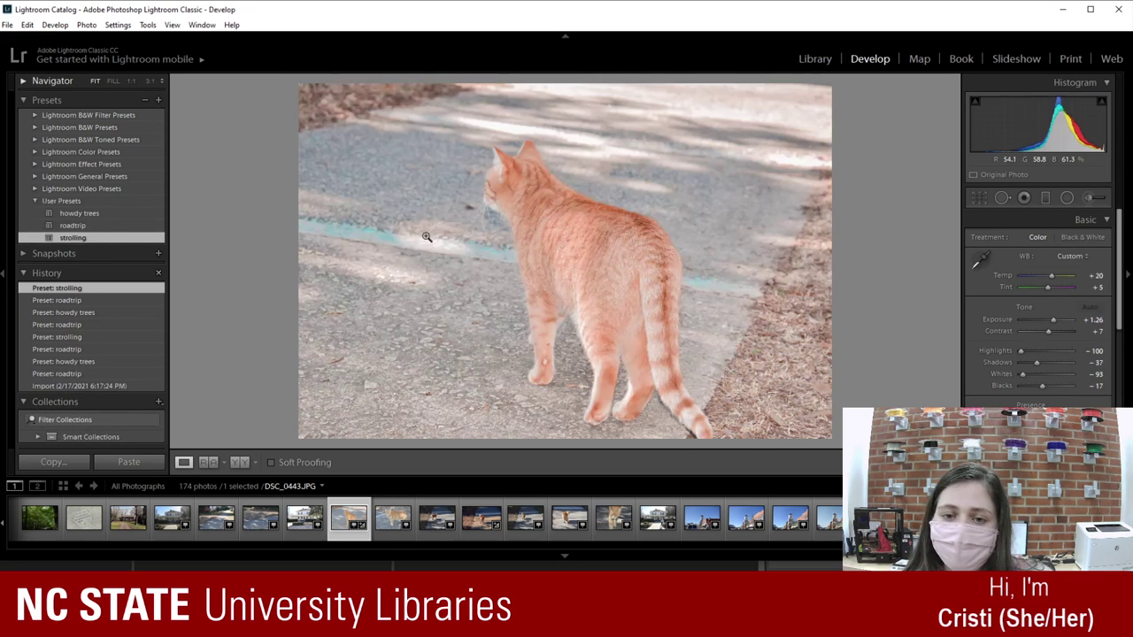
pyautogui.click(361, 239)
pyautogui.click(97, 226)
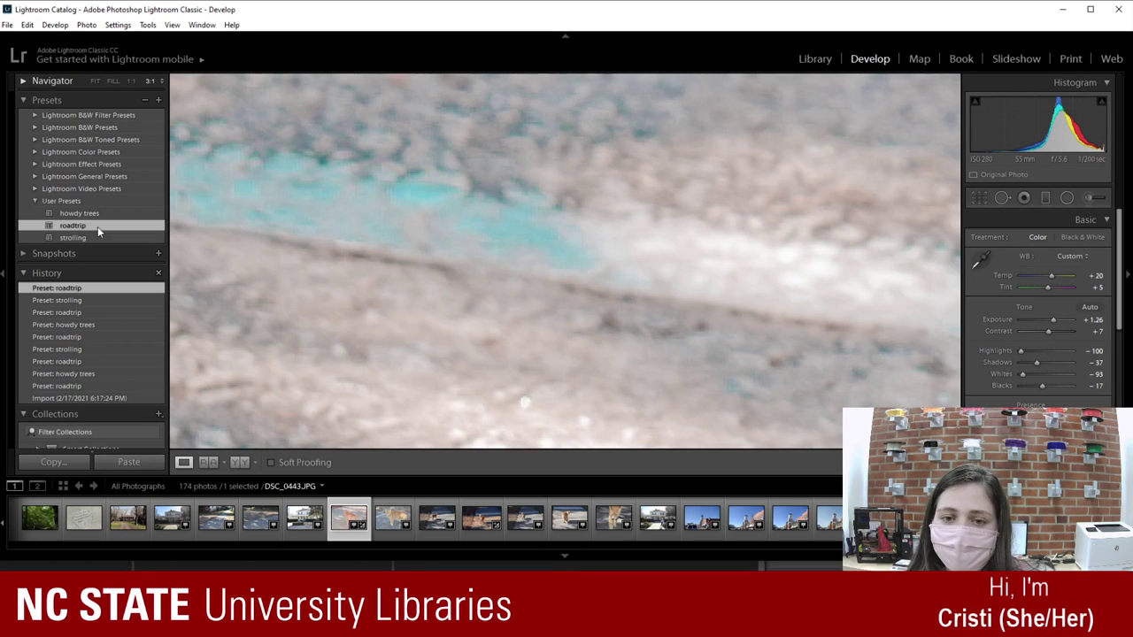
pyautogui.click(97, 216)
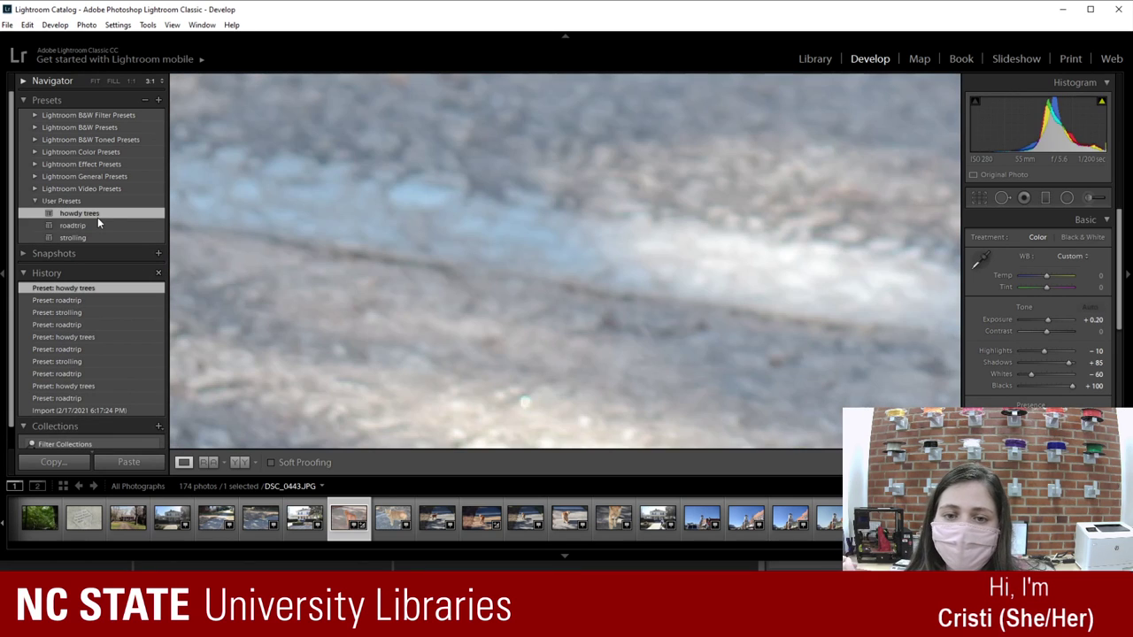
pyautogui.click(448, 251)
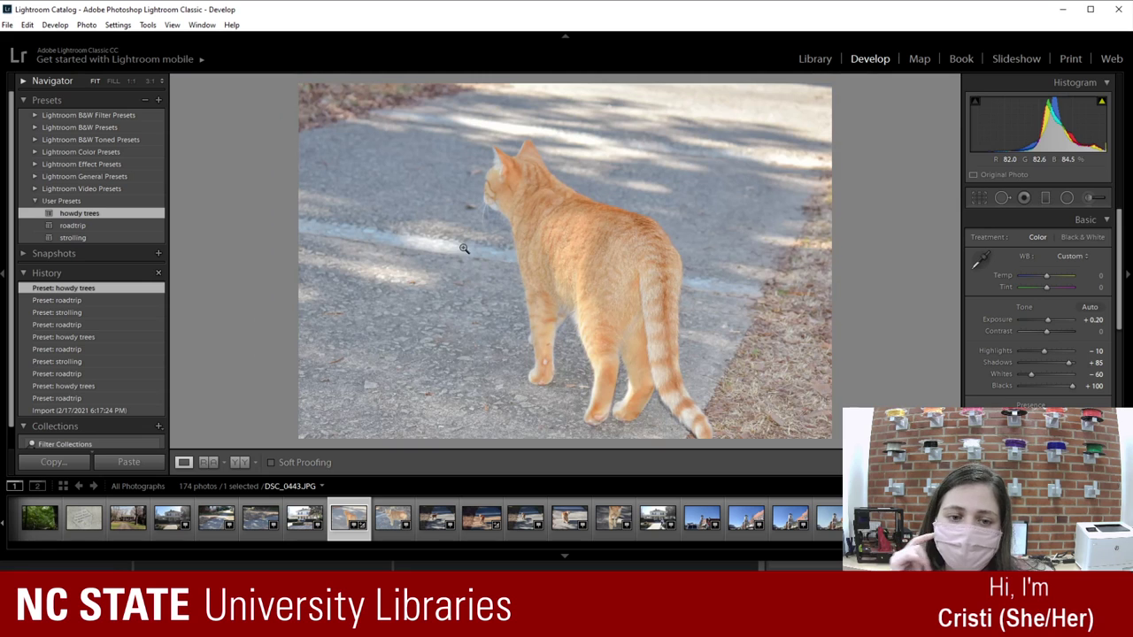
# Step: Apply the roadtrip preset to the cat photo, and set Exposure to +0.67 and Contrast to 0
pyautogui.click(126, 223)
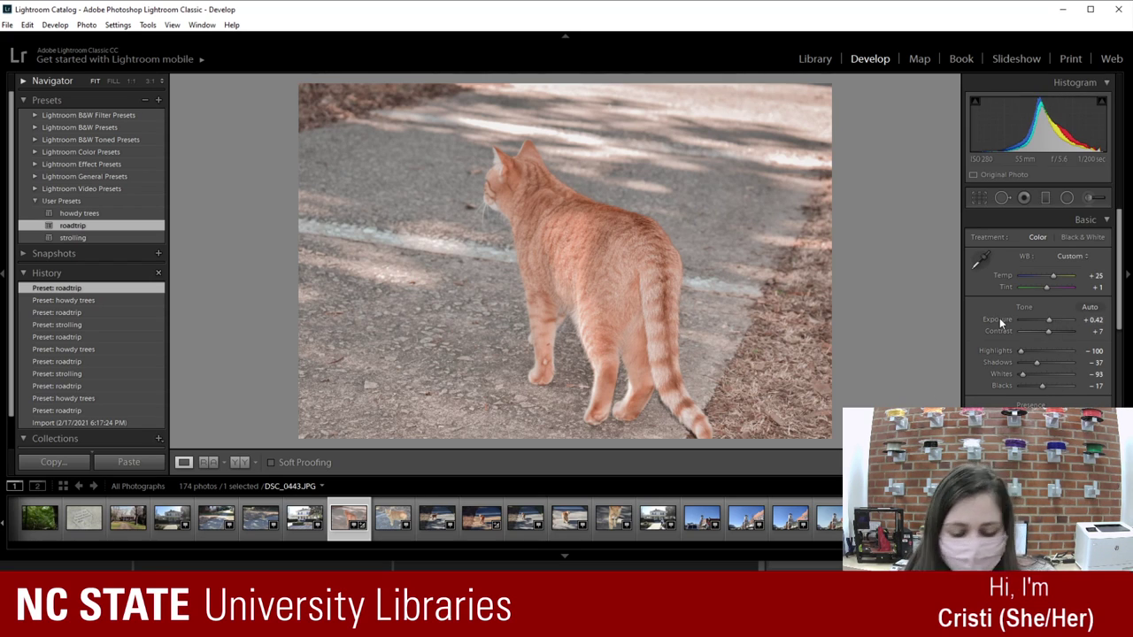
pyautogui.click(1091, 320)
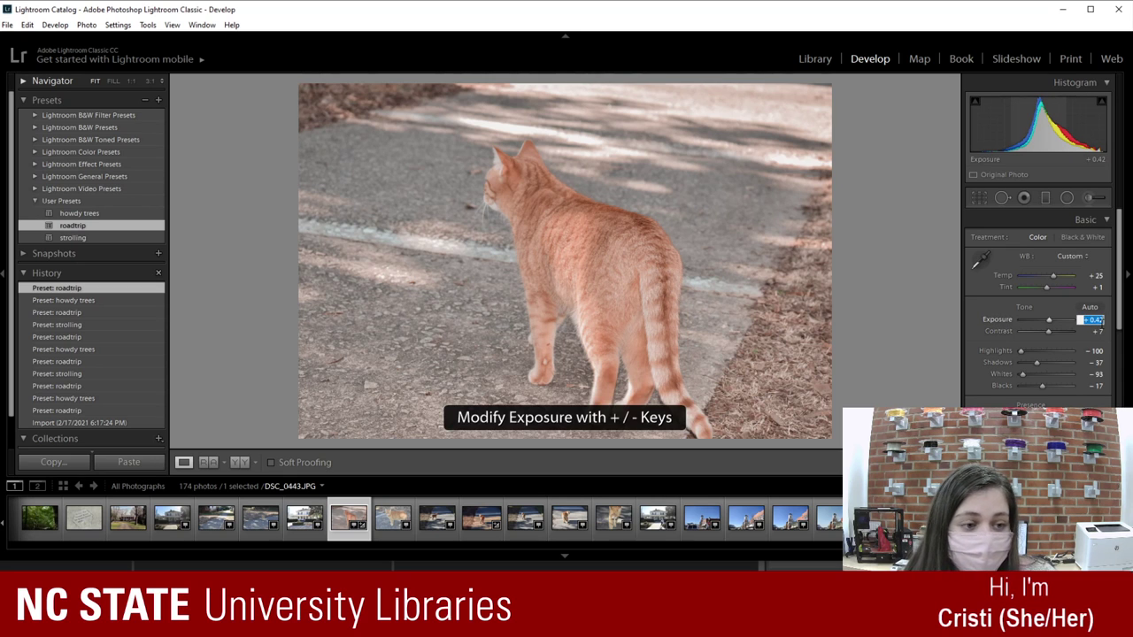
pyautogui.press('BackSpace')
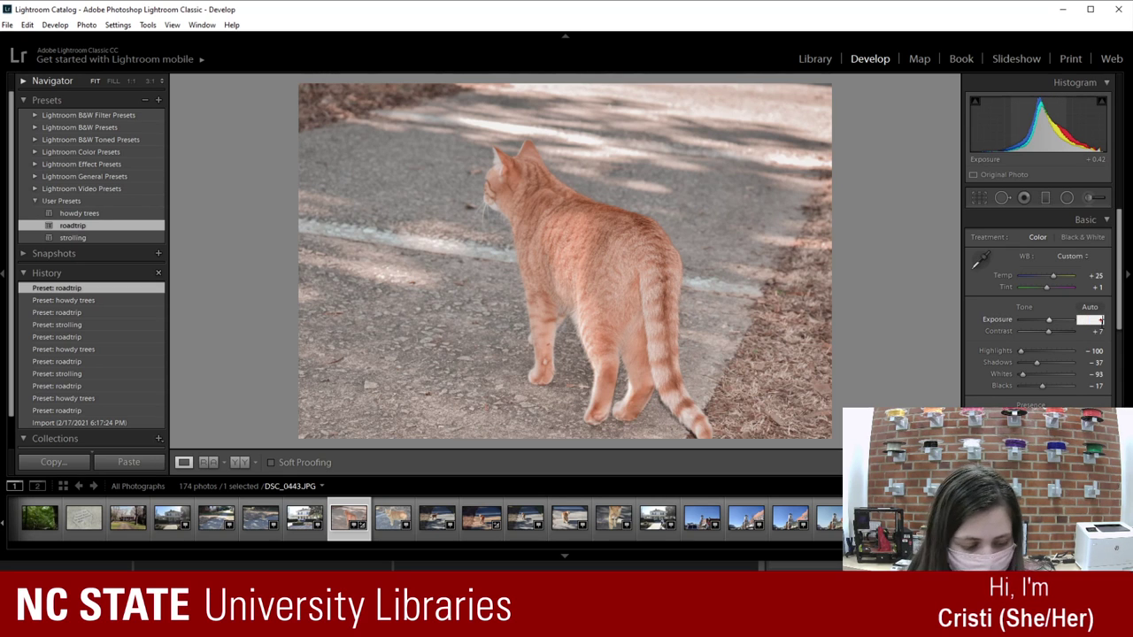
pyautogui.write('0.67')
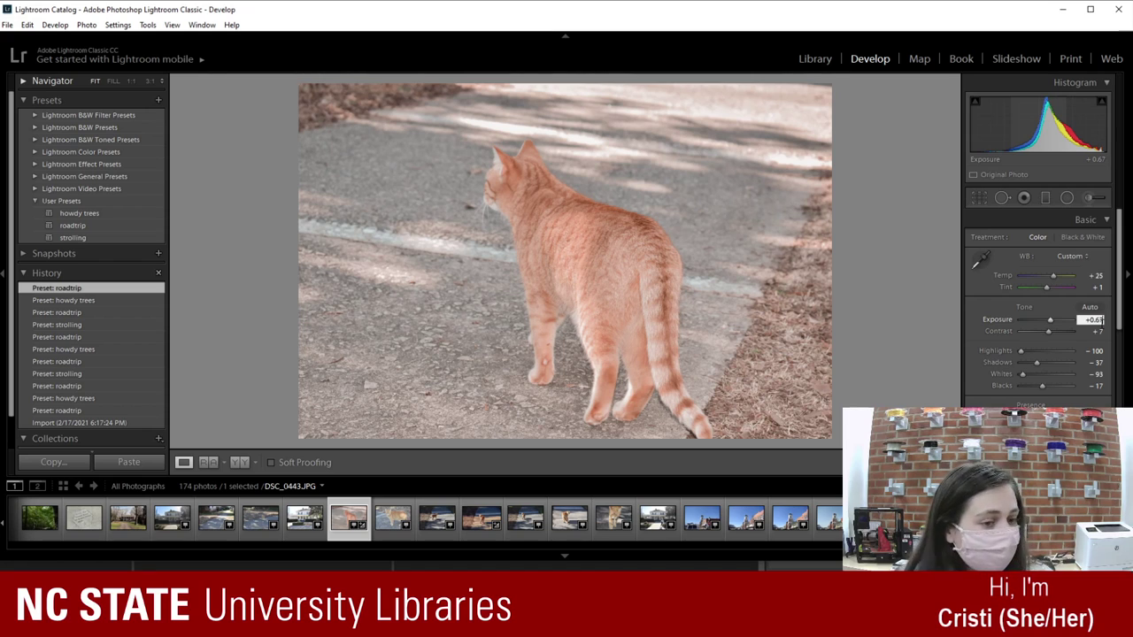
pyautogui.press('Tab')
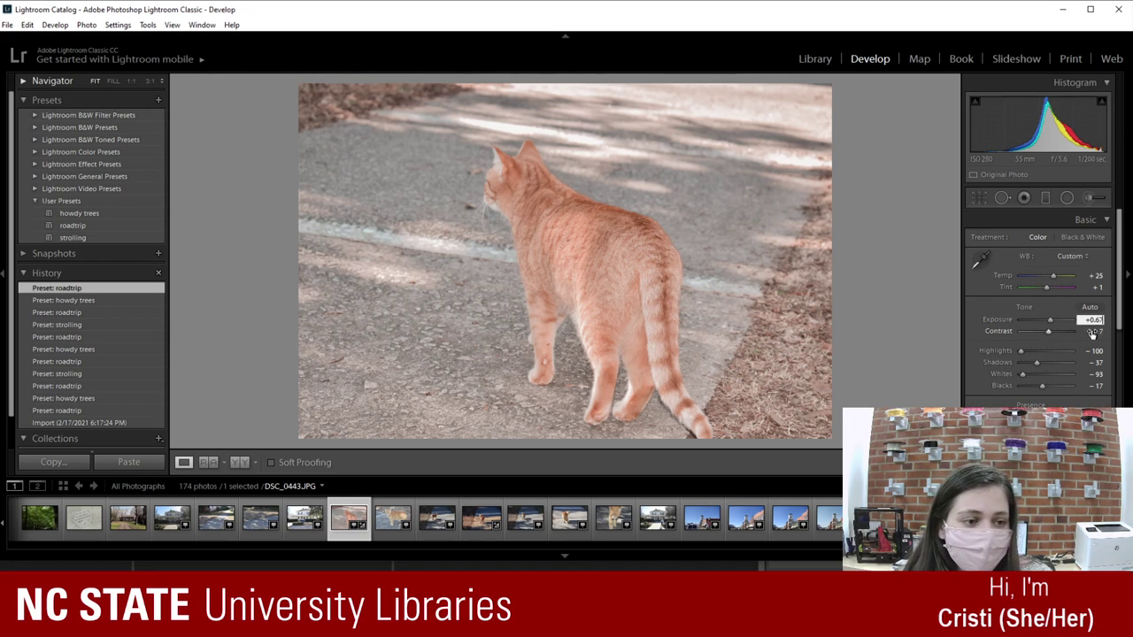
pyautogui.write('0')
pyautogui.press('Tab')
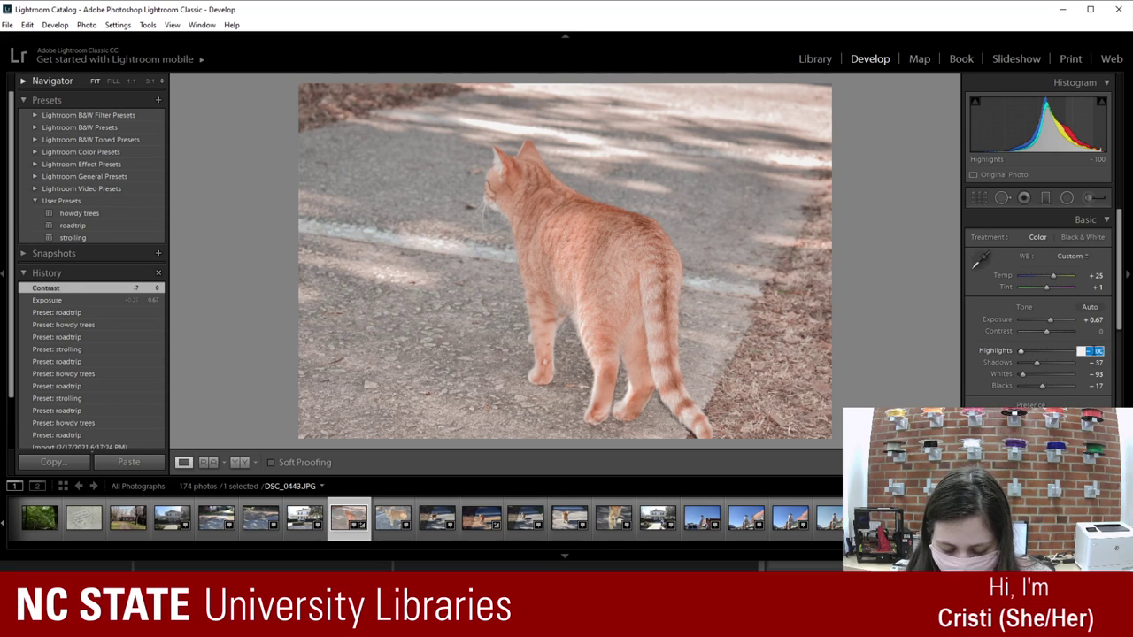
# Step: Set the cat photo's Highlights to -49 and Shadows to +59
pyautogui.write('-49')
pyautogui.press('Tab')
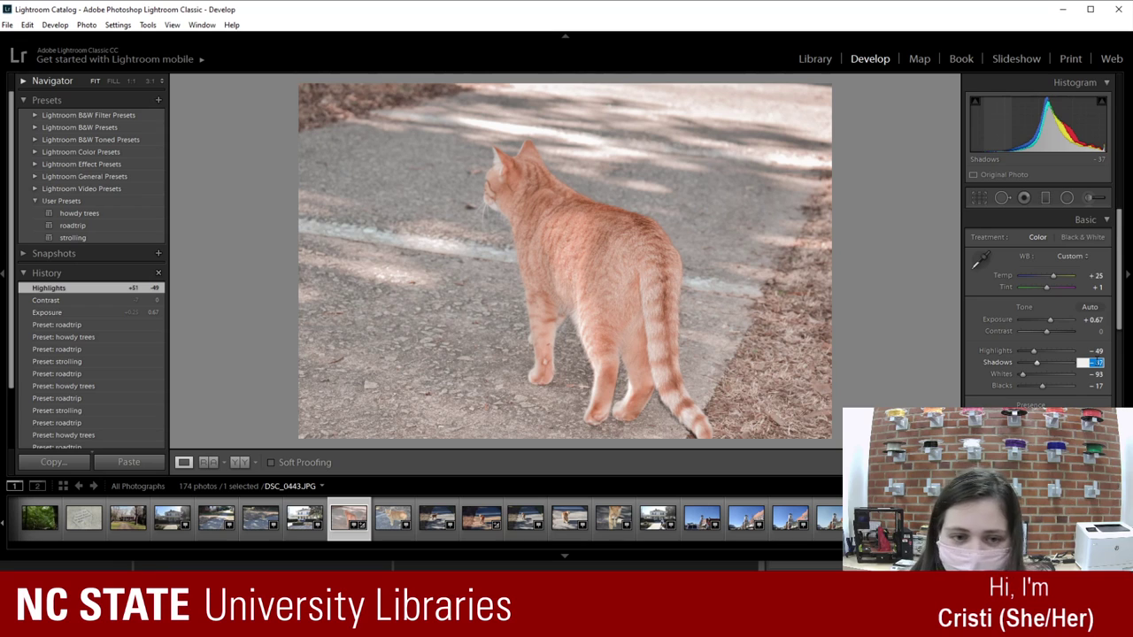
pyautogui.write('55')
pyautogui.press('Return')
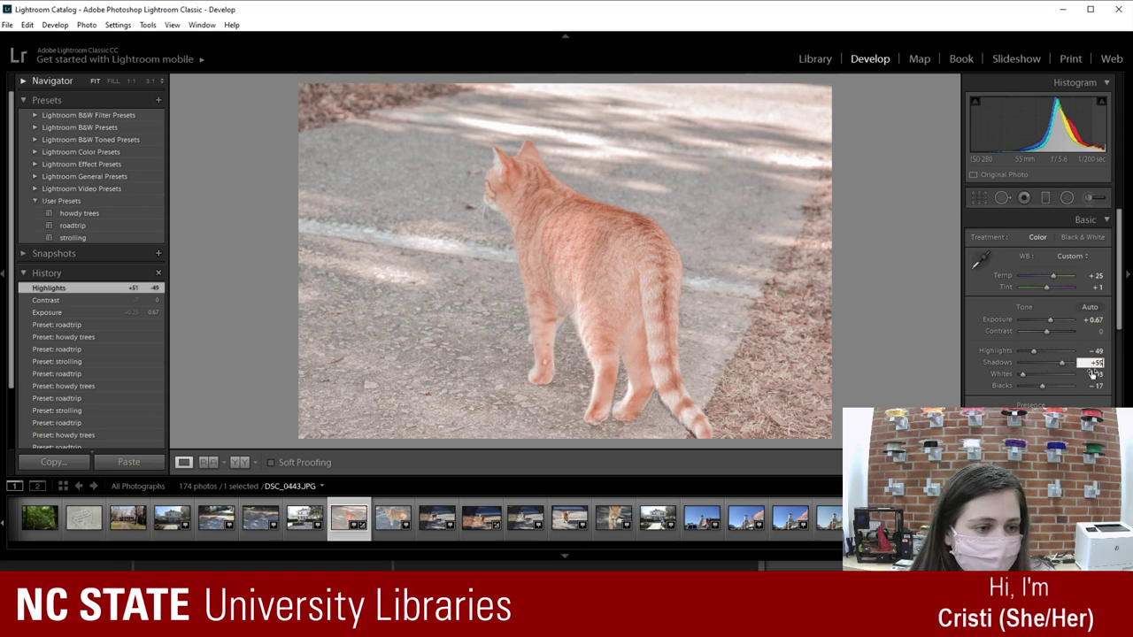
# Step: Set the cat photo's Whites to -44 and Blacks to -53
pyautogui.click(1091, 375)
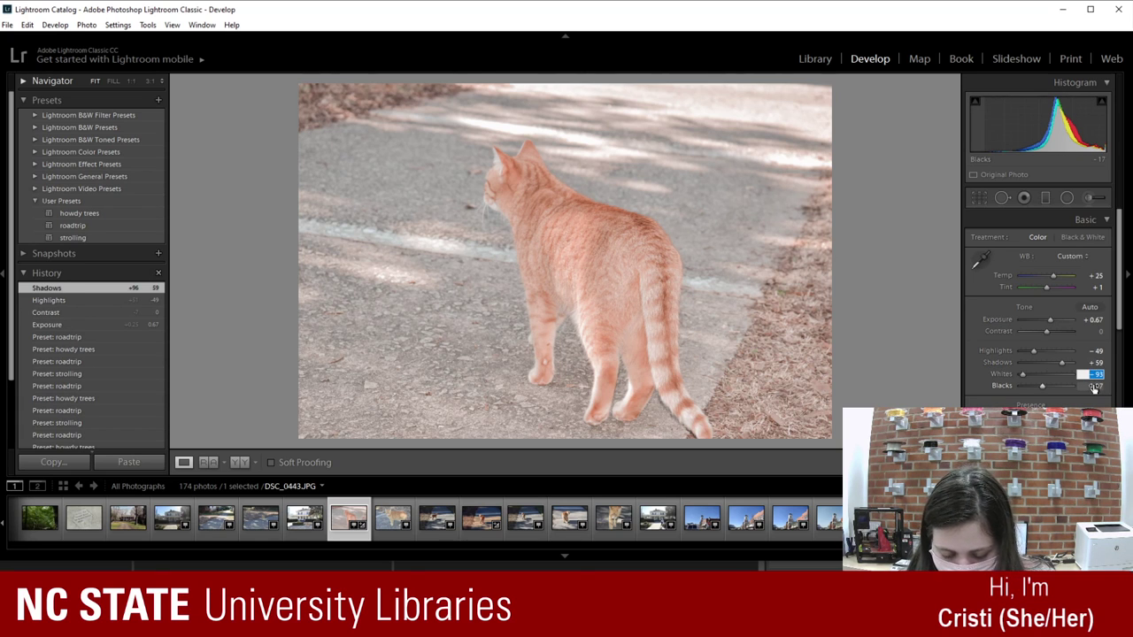
pyautogui.write('-44')
pyautogui.press('Return')
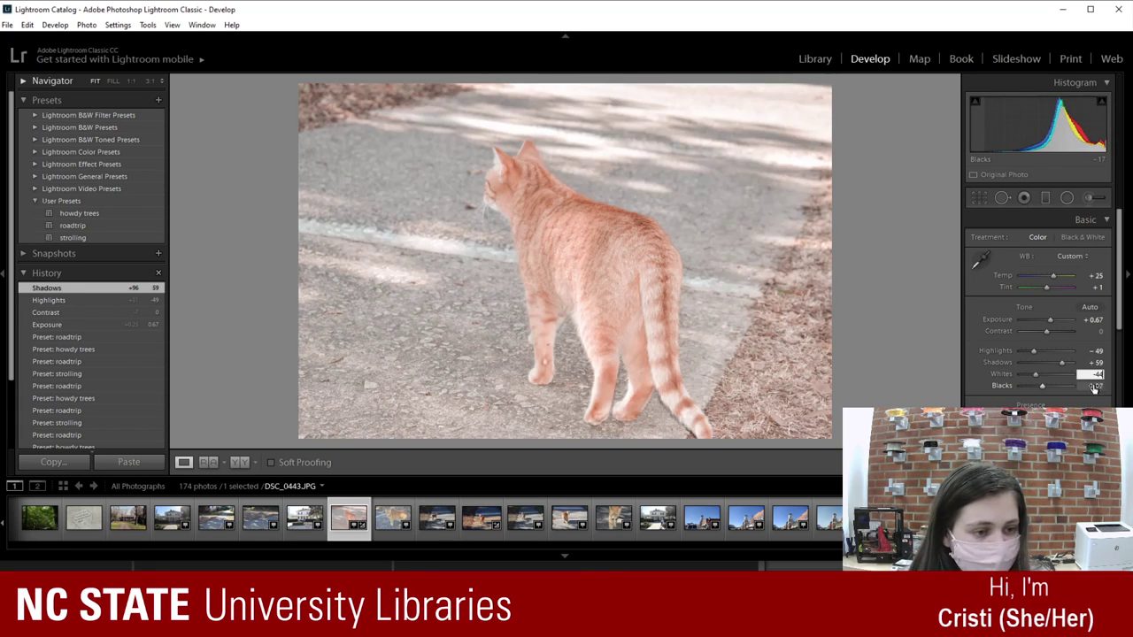
pyautogui.click(1086, 387)
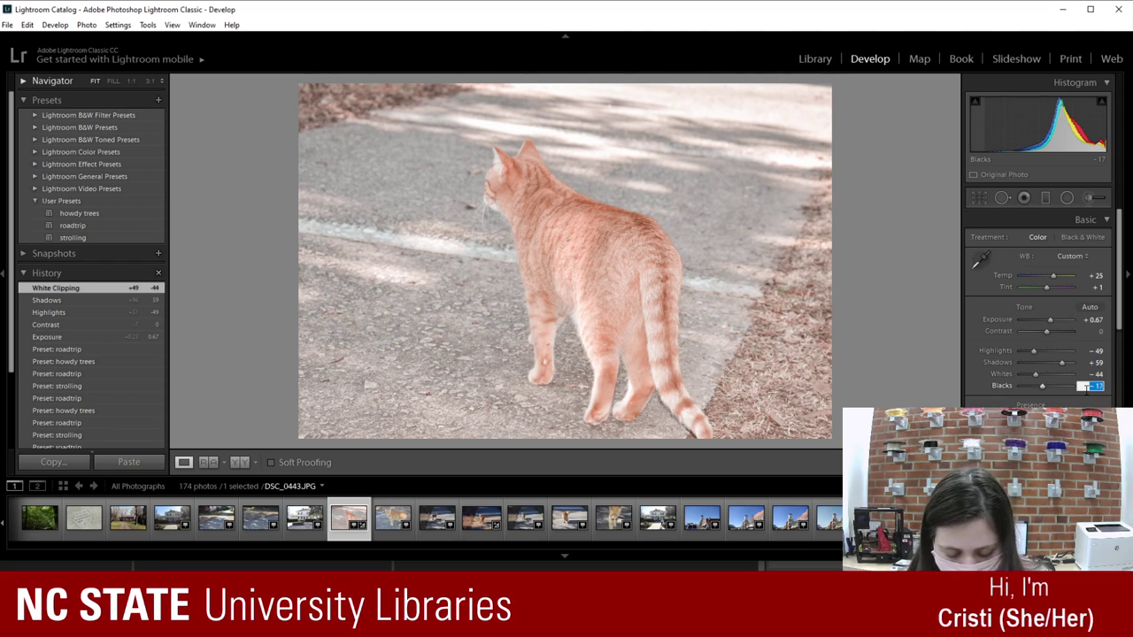
pyautogui.write('-53')
pyautogui.press('Return')
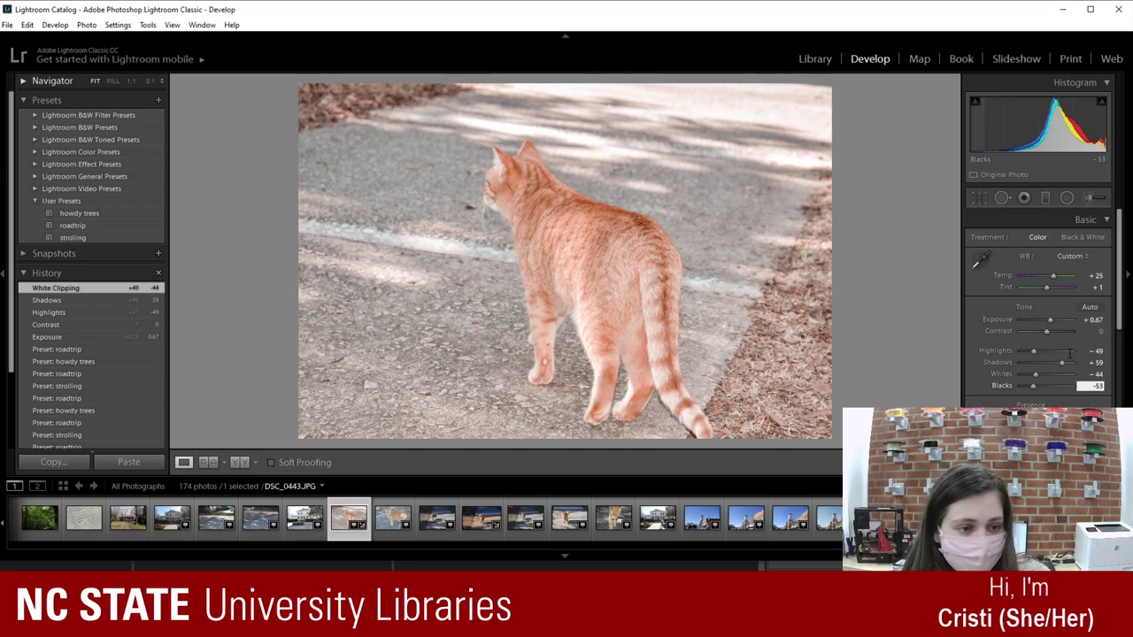
# Step: Set the cat photo's white balance to Temp +2 and Tint +1
pyautogui.click(1097, 276)
pyautogui.write('2')
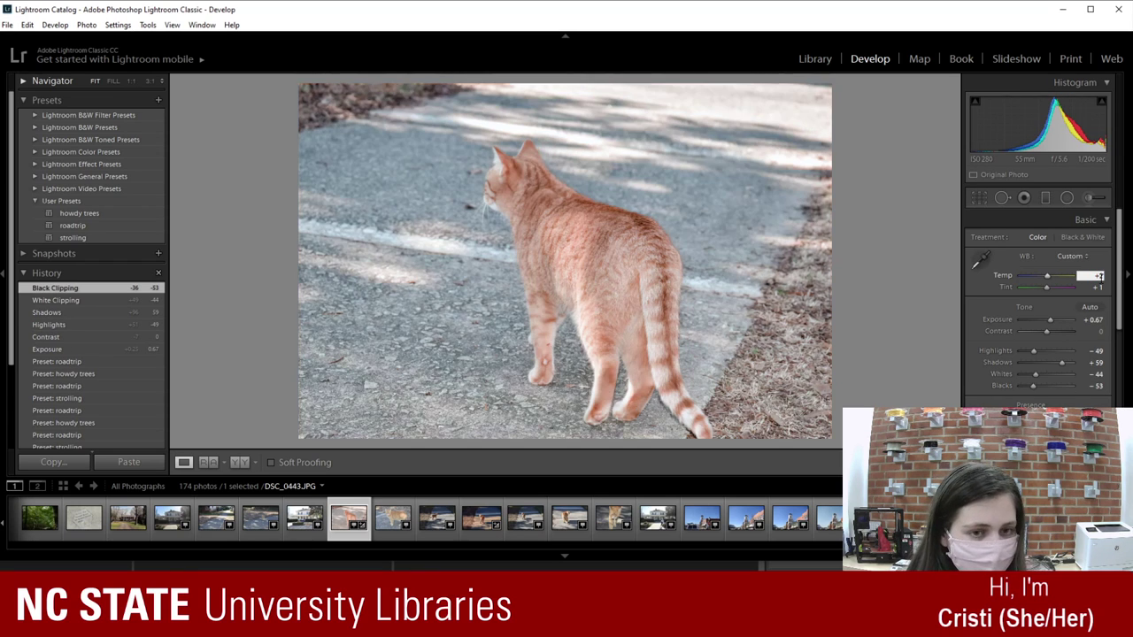
pyautogui.press('Tab')
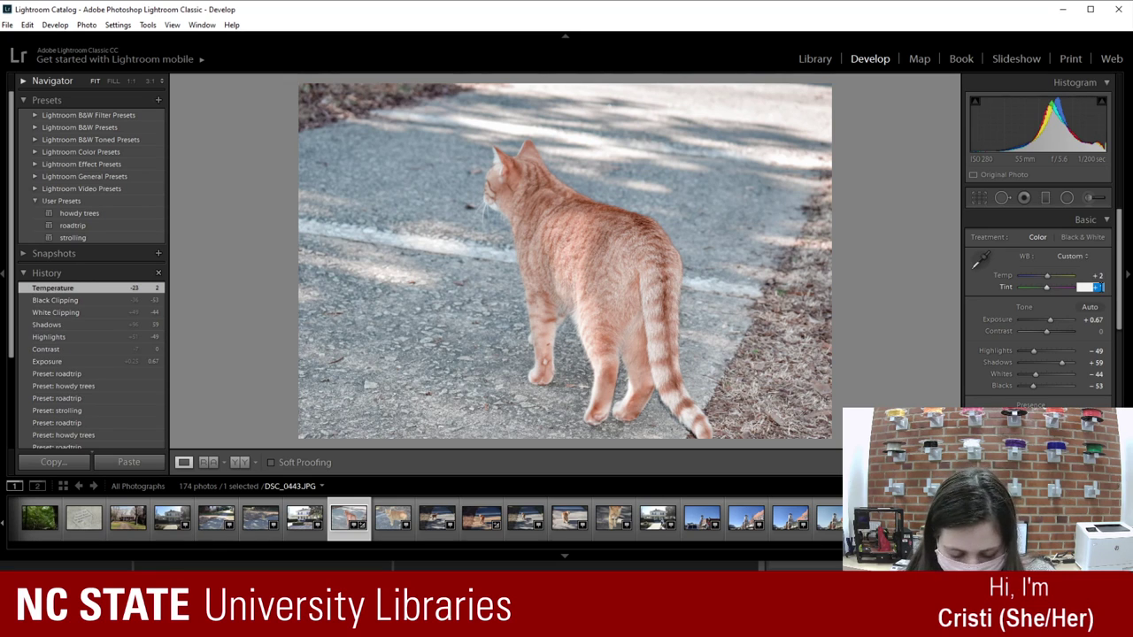
pyautogui.write('+ ')
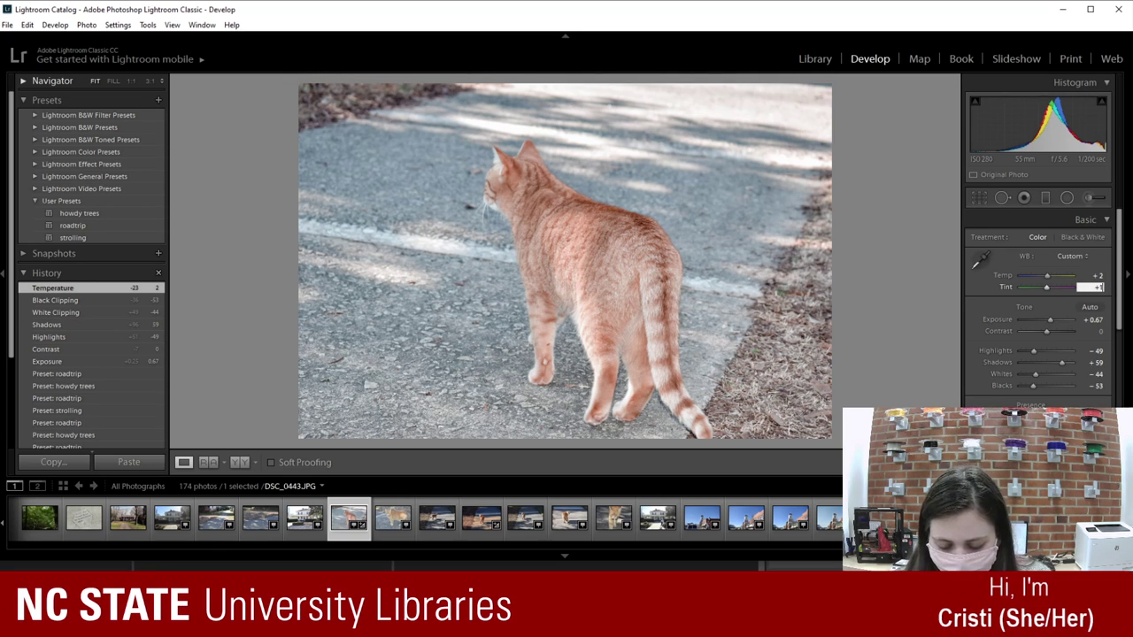
pyautogui.write('1')
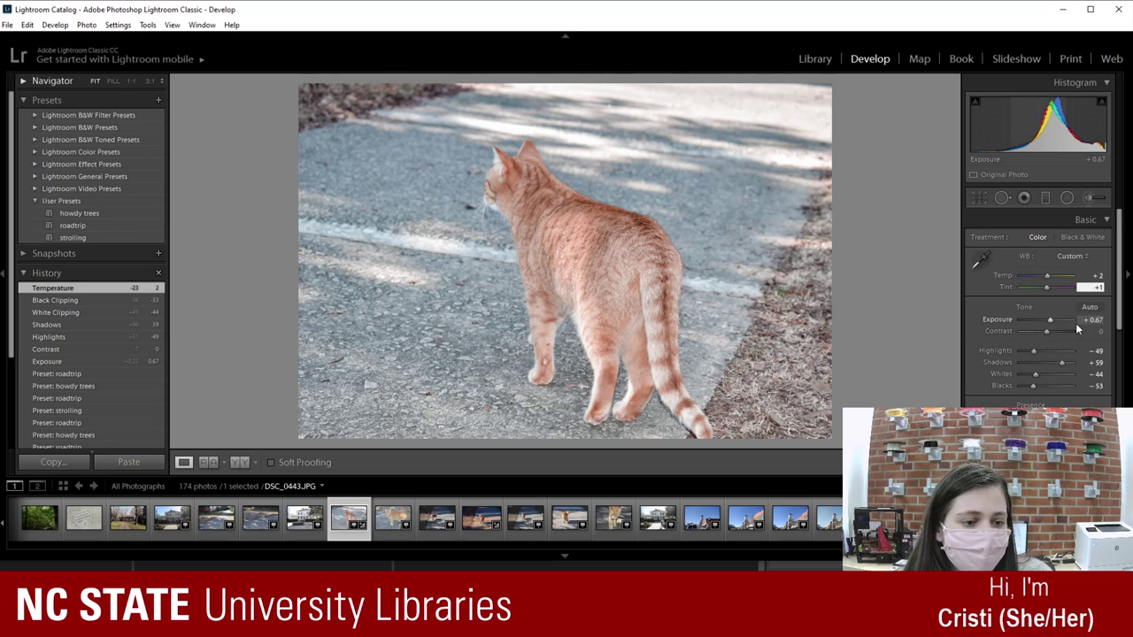
pyautogui.press('Return')
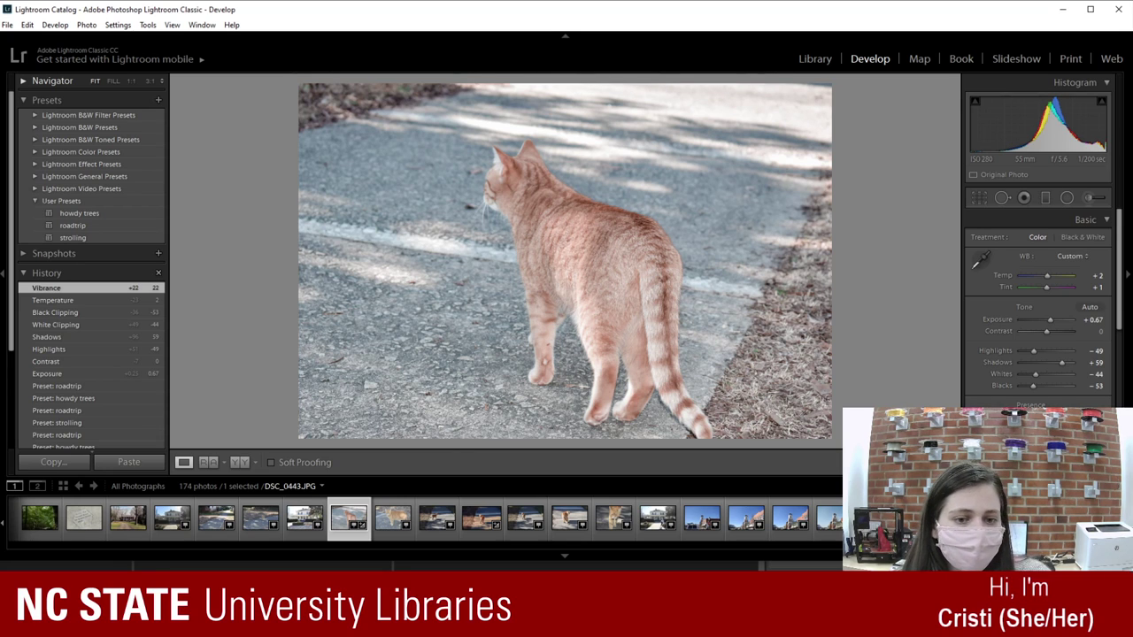
# Step: Collapse the Basic adjustments and set the cat photo's Sharpening amount to 16 in the Detail settings
pyautogui.press(',')
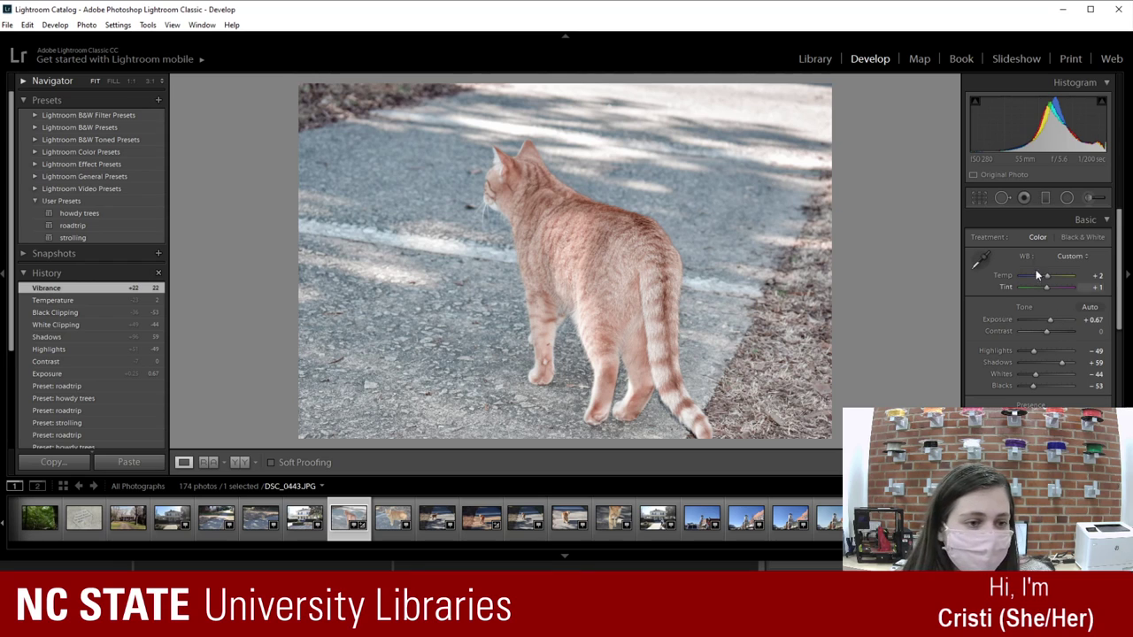
pyautogui.click(1084, 220)
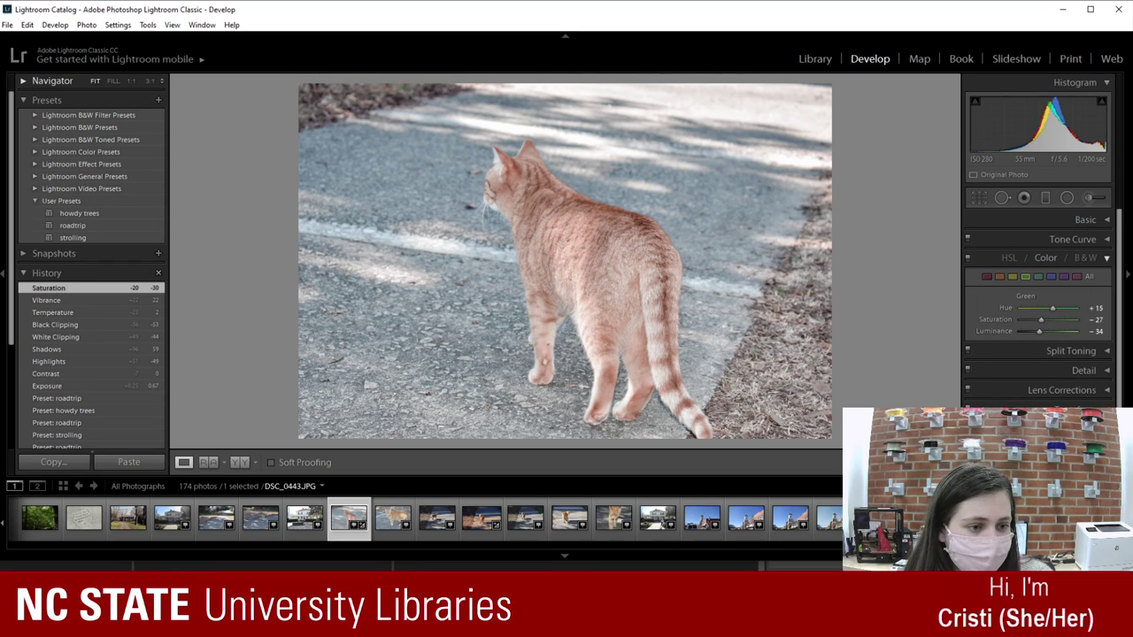
pyautogui.scroll(-5, 1046, 314)
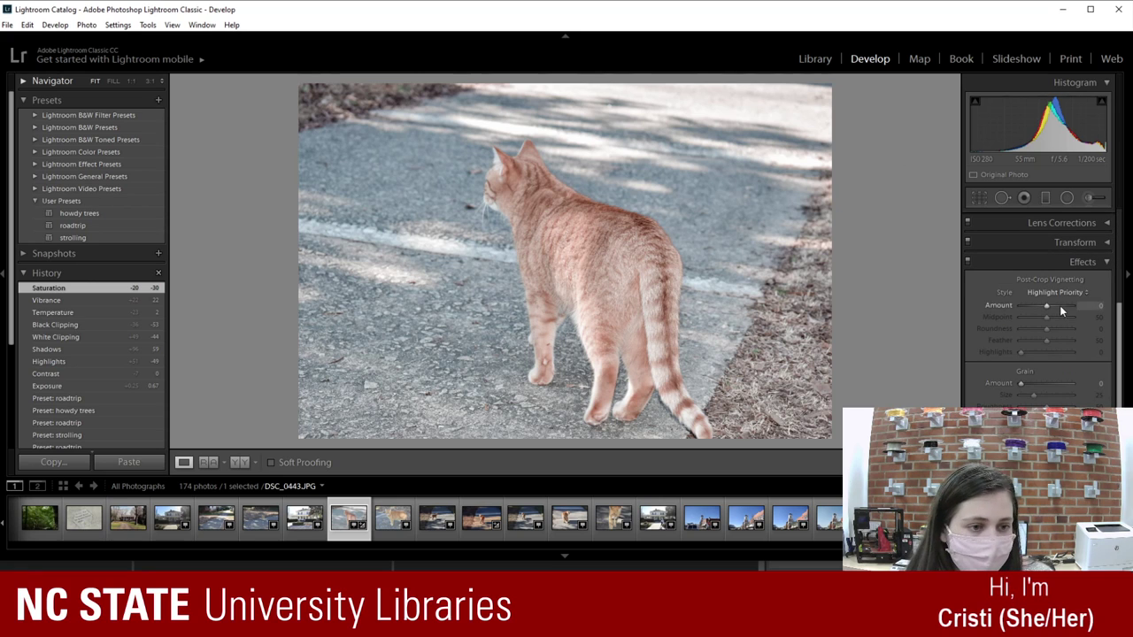
pyautogui.scroll(-1, 1046, 336)
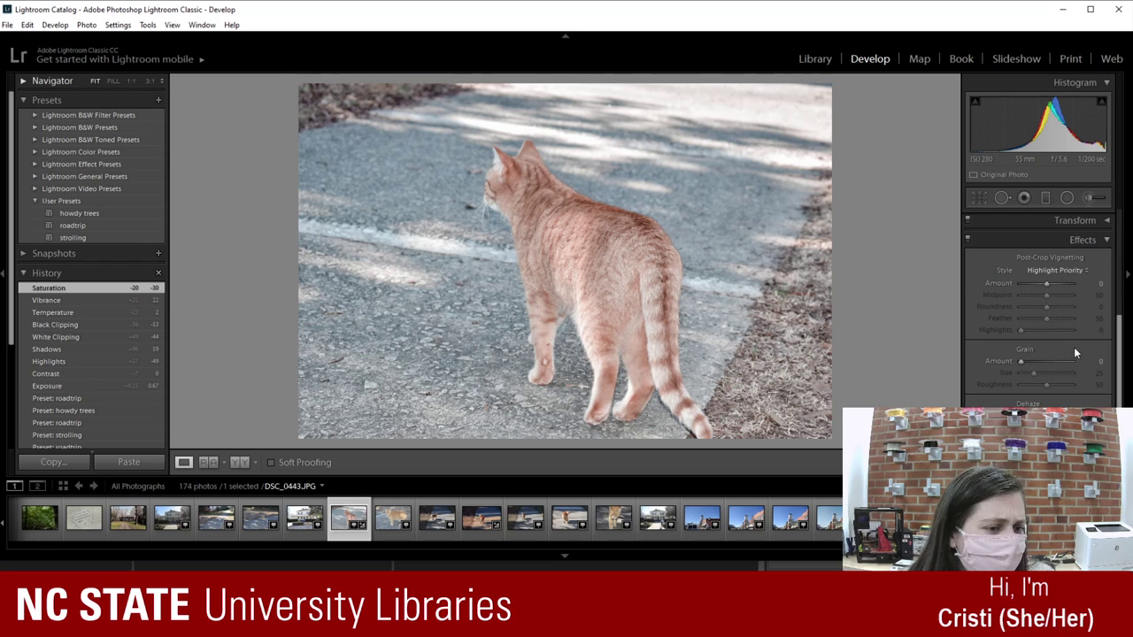
pyautogui.scroll(1, 1075, 354)
pyautogui.click(1095, 275)
pyautogui.click(1079, 354)
pyautogui.scroll(-2, 1071, 357)
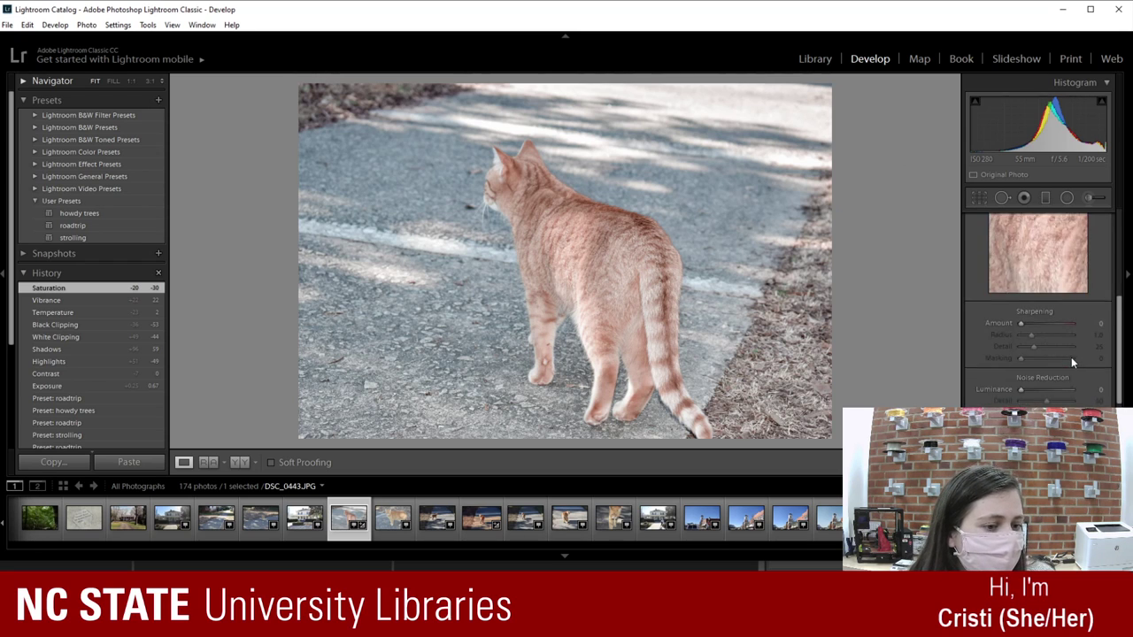
pyautogui.scroll(3, 1069, 354)
pyautogui.moveTo(1037, 418); pyautogui.dragTo(1050, 418)
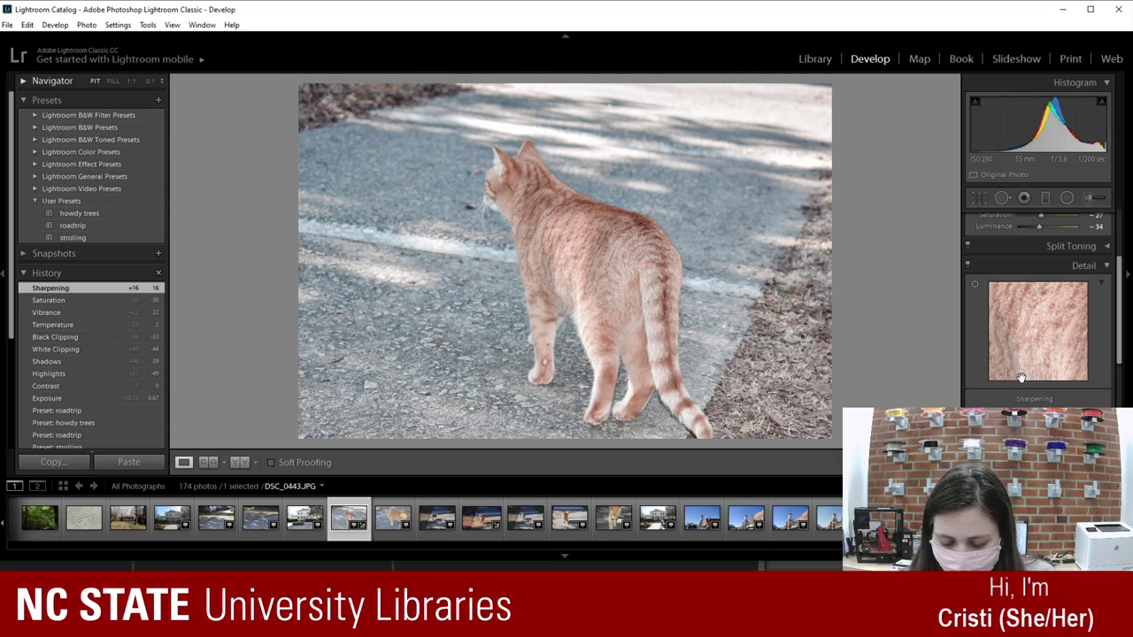
# Step: In the per-color adjustments, set Red to Hue 0, Saturation +71 and Luminance +46
pyautogui.scroll(3, 1080, 298)
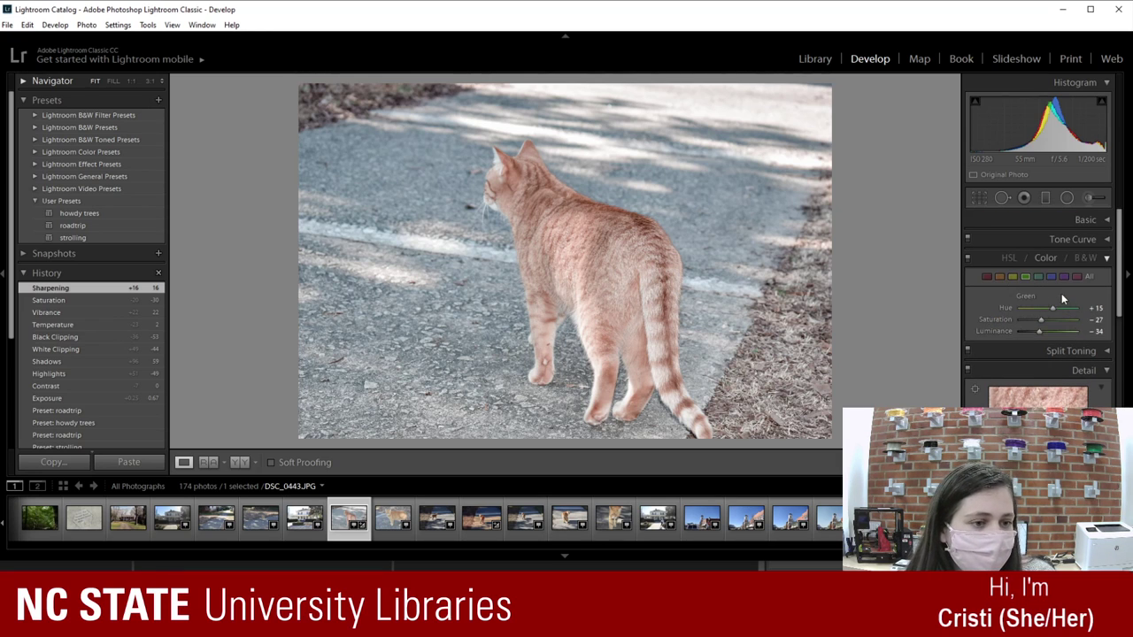
pyautogui.click(1041, 256)
pyautogui.click(1048, 257)
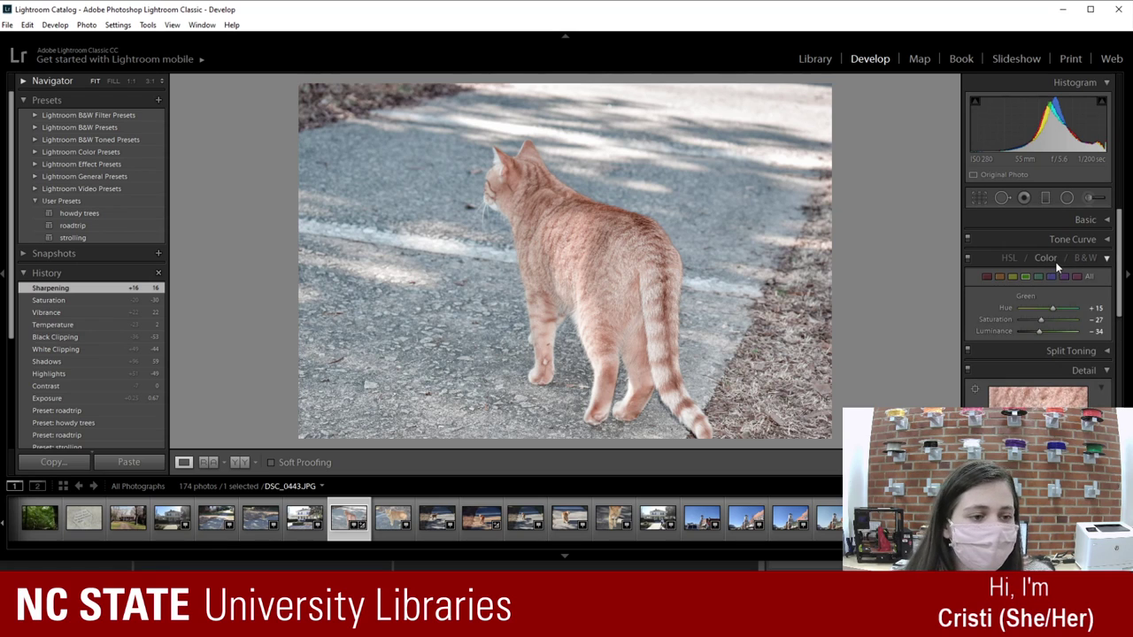
pyautogui.click(988, 276)
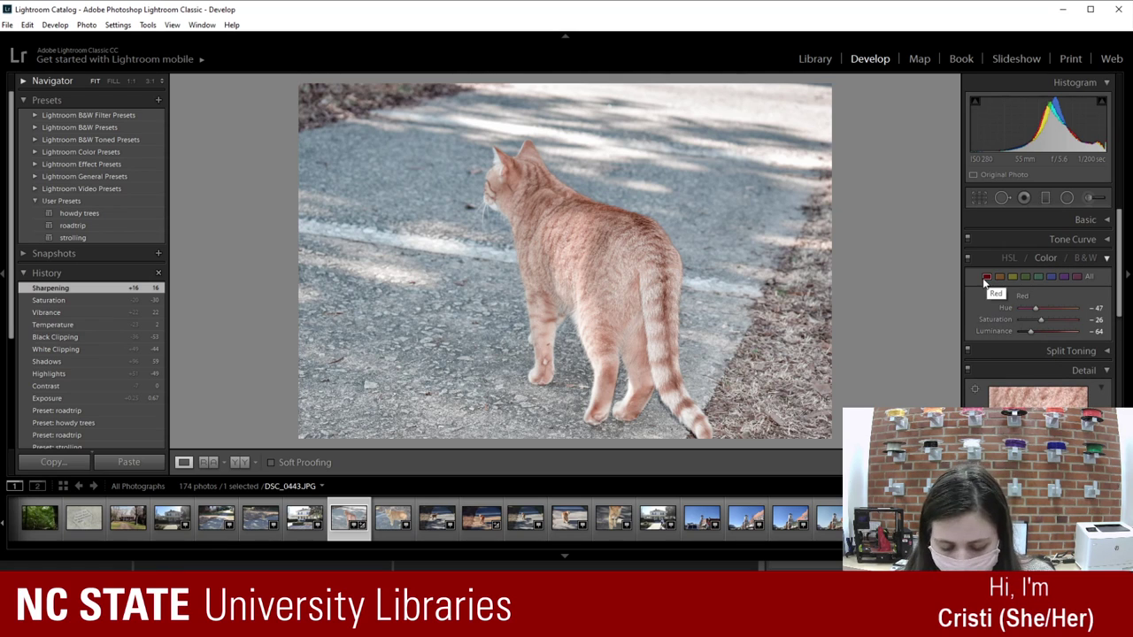
pyautogui.click(1089, 309)
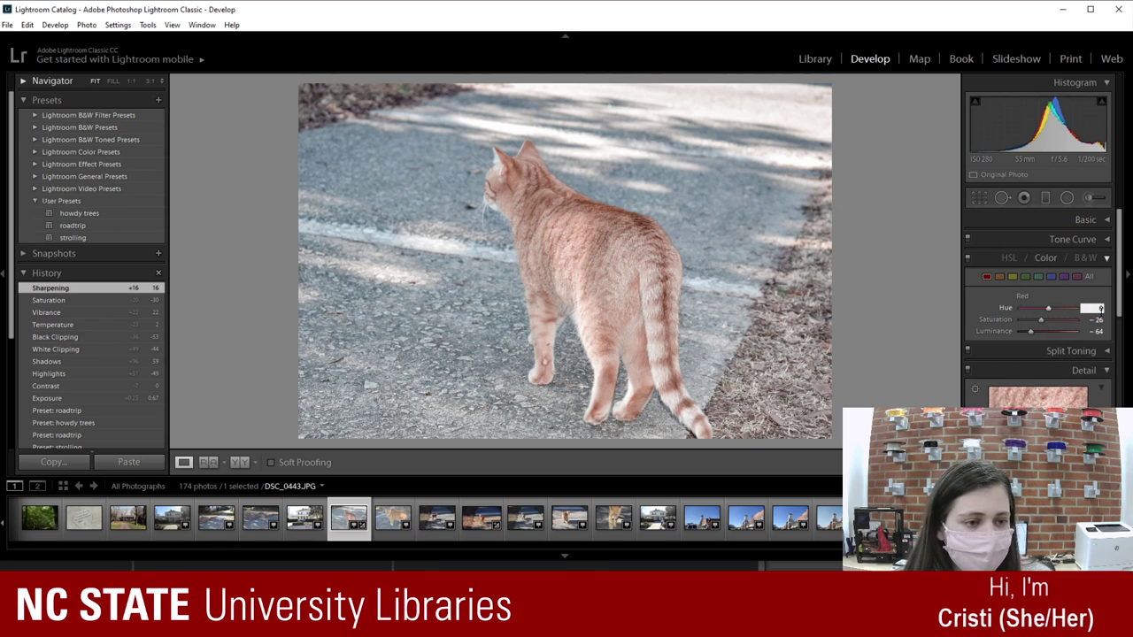
pyautogui.write('0')
pyautogui.press('Tab')
pyautogui.write('+ 71')
pyautogui.press('Tab')
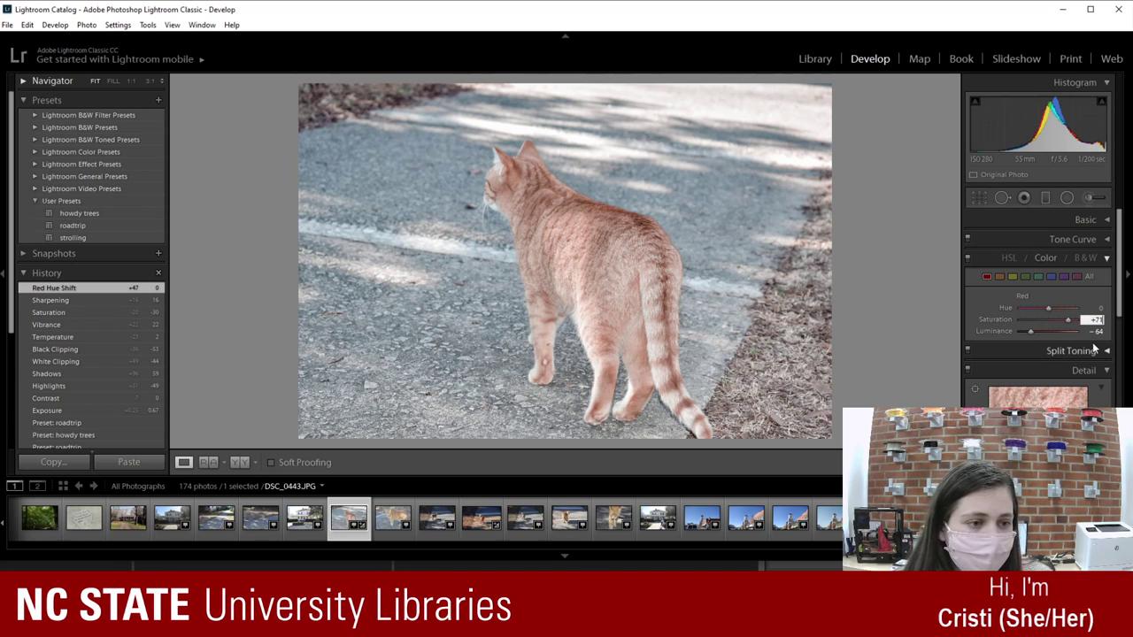
pyautogui.write('+46')
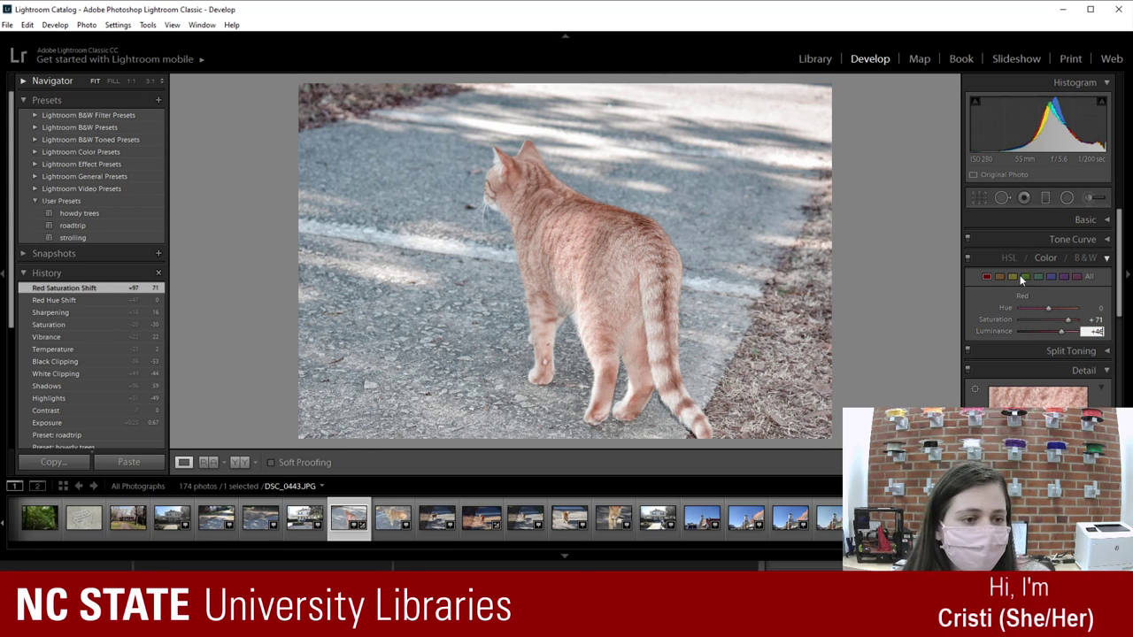
# Step: Set the Orange color range to Hue -2, Saturation +100 and Luminance +40
pyautogui.click(1000, 278)
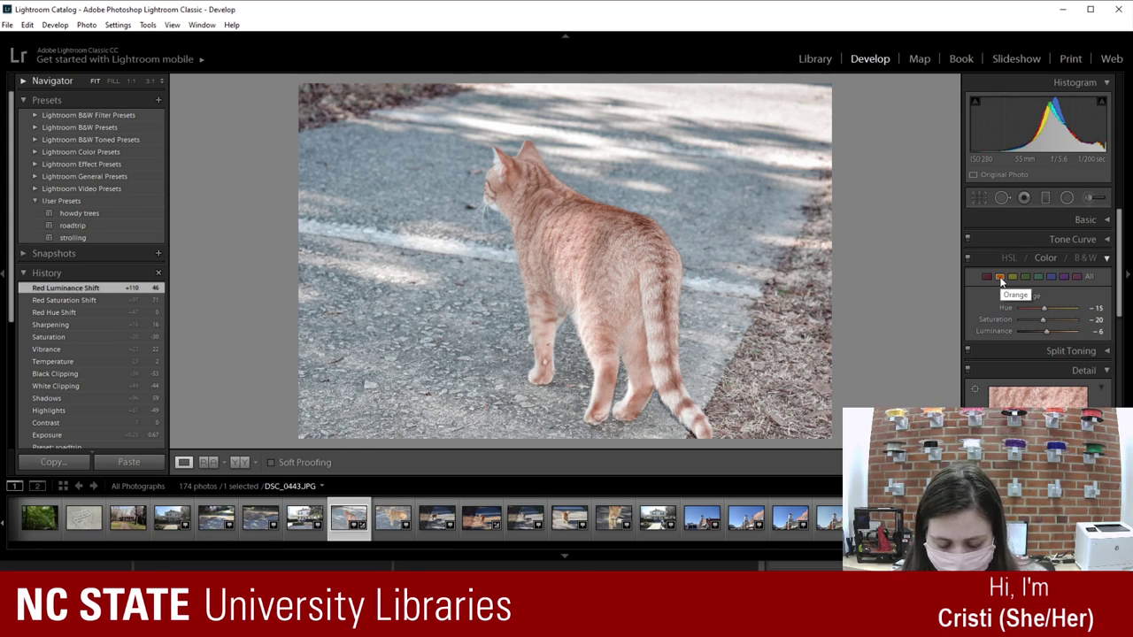
pyautogui.press('-')
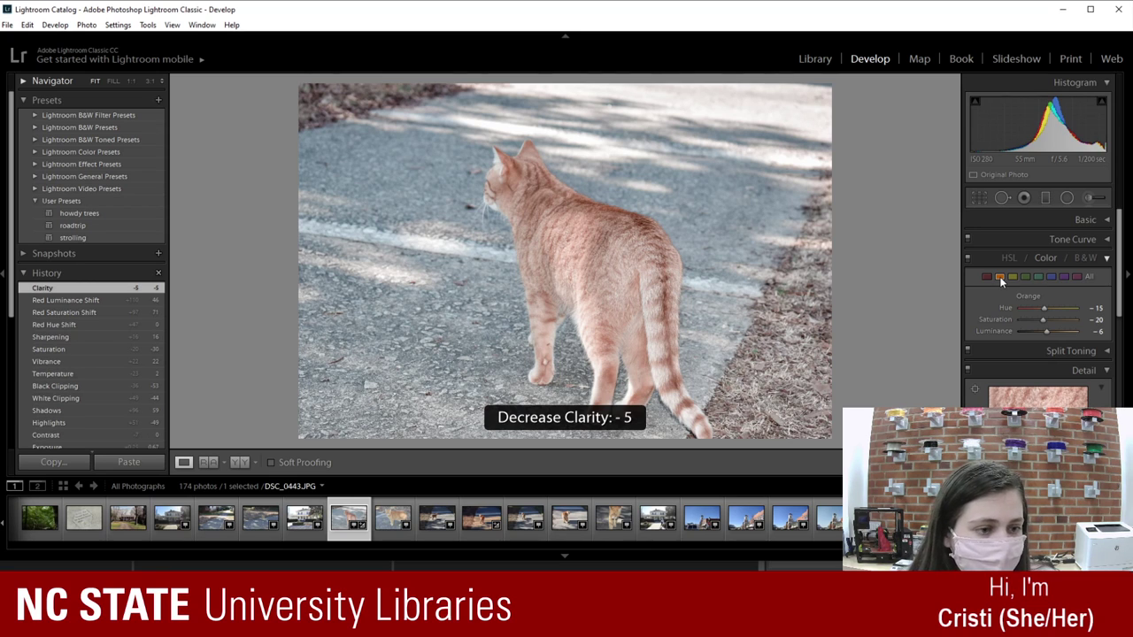
pyautogui.click(1094, 308)
pyautogui.press('BackSpace')
pyautogui.write('-2')
pyautogui.press('Tab')
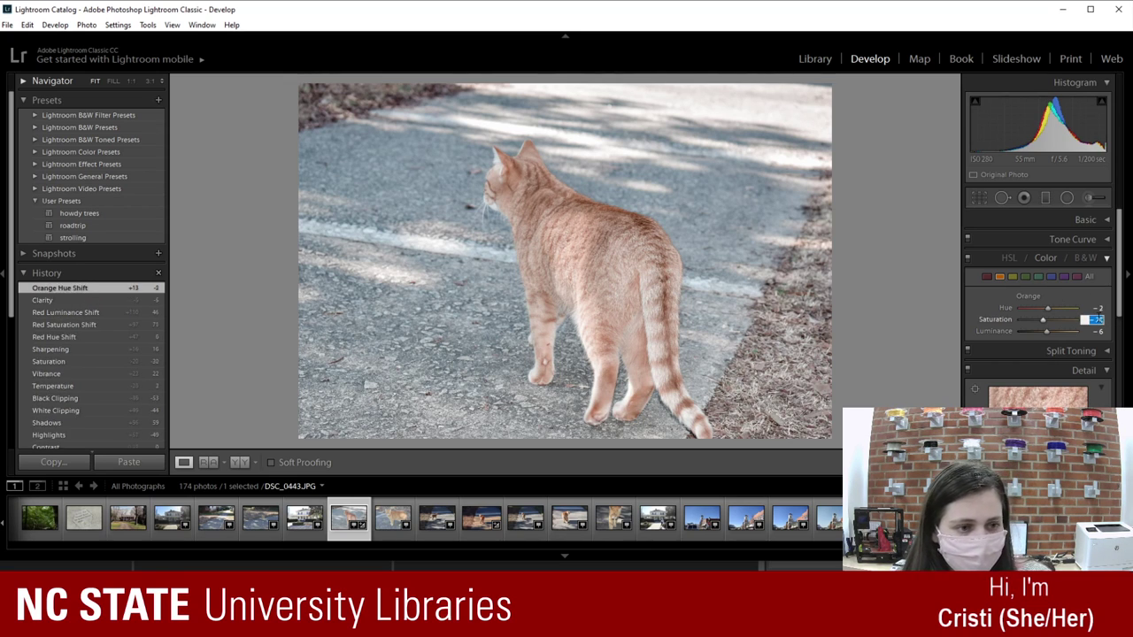
pyautogui.write('100')
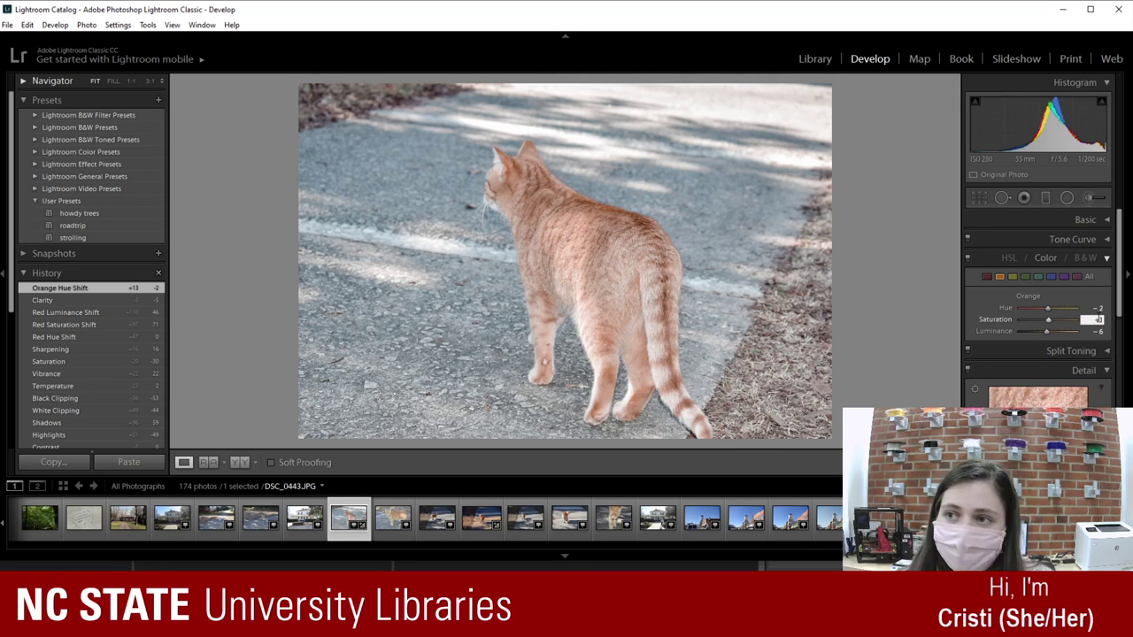
pyautogui.press('Tab')
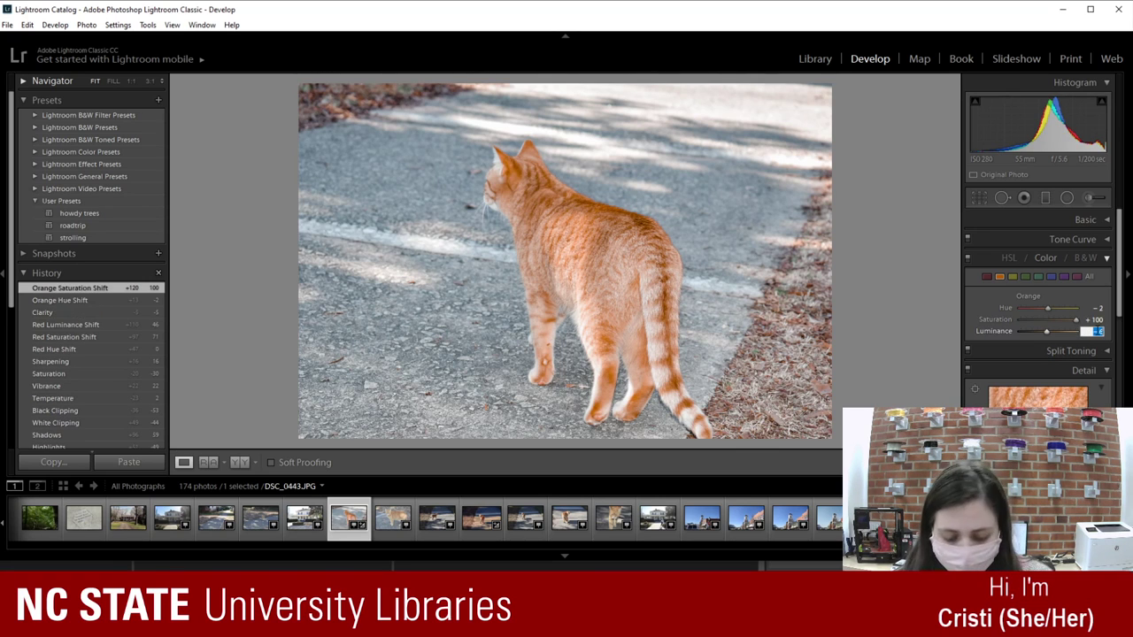
pyautogui.write('40')
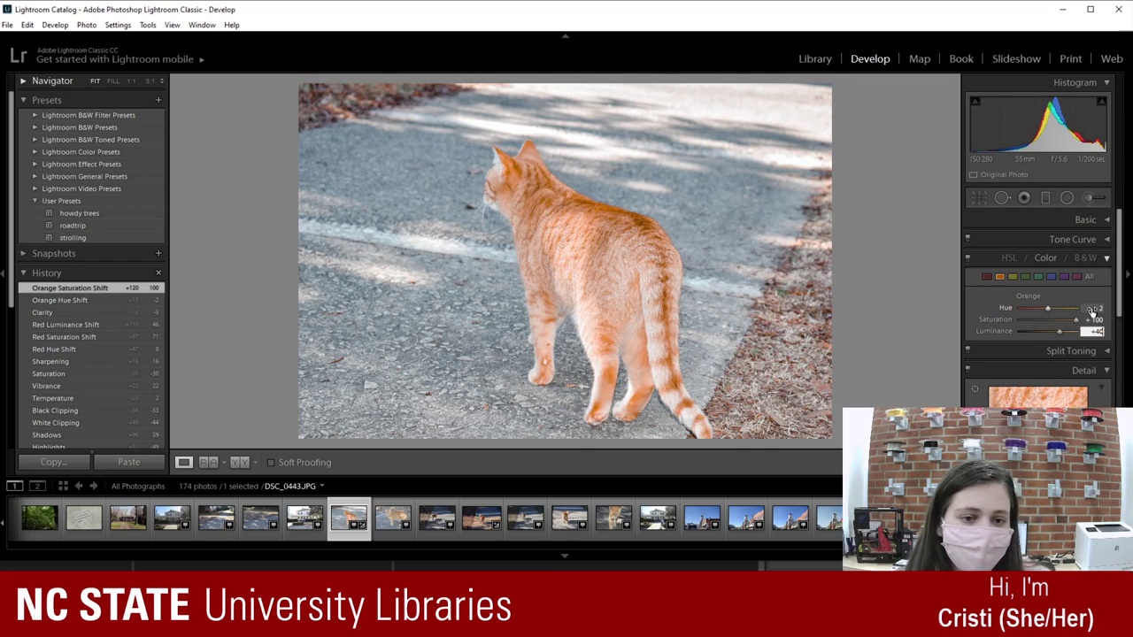
# Step: Set the Yellow color range to Hue -100 and Saturation +100
pyautogui.click(1011, 277)
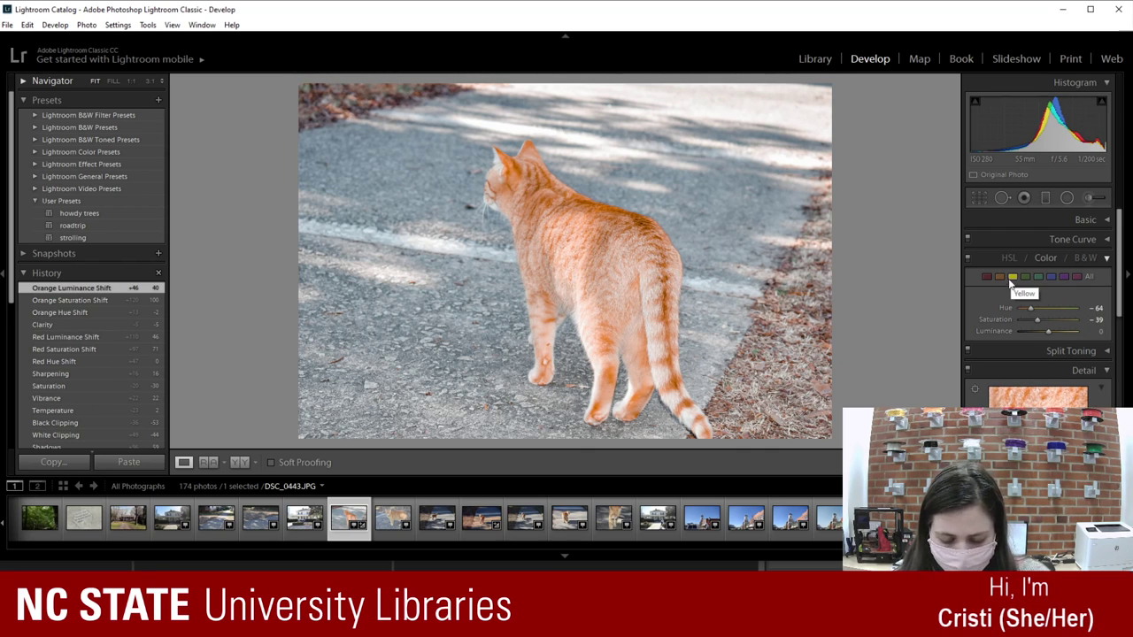
pyautogui.click(1094, 308)
pyautogui.write('-100')
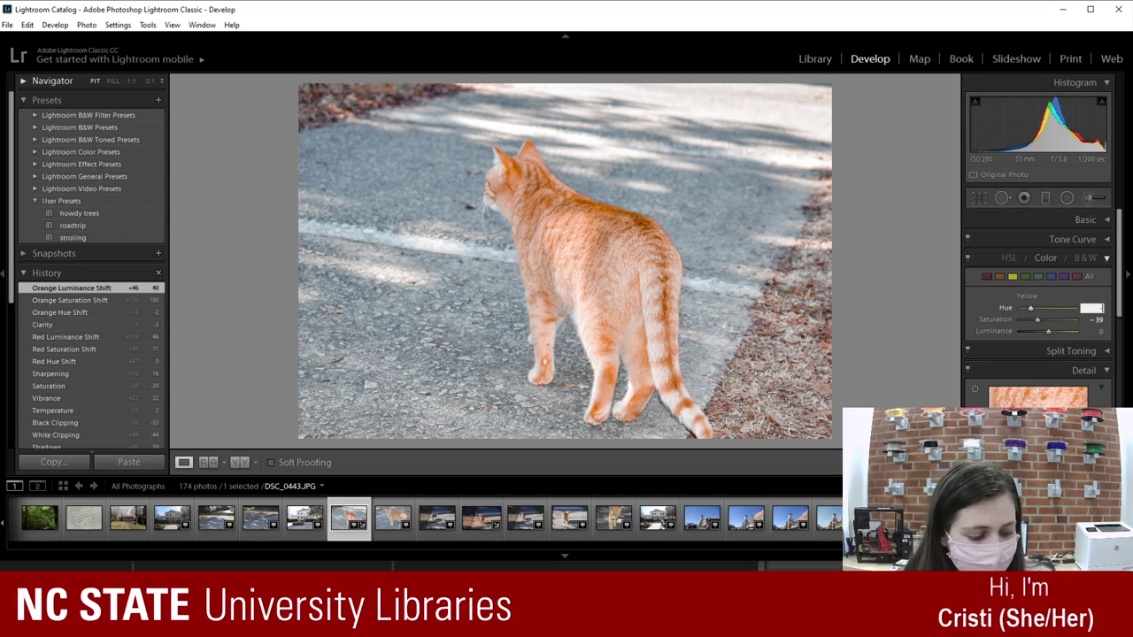
pyautogui.press('Tab')
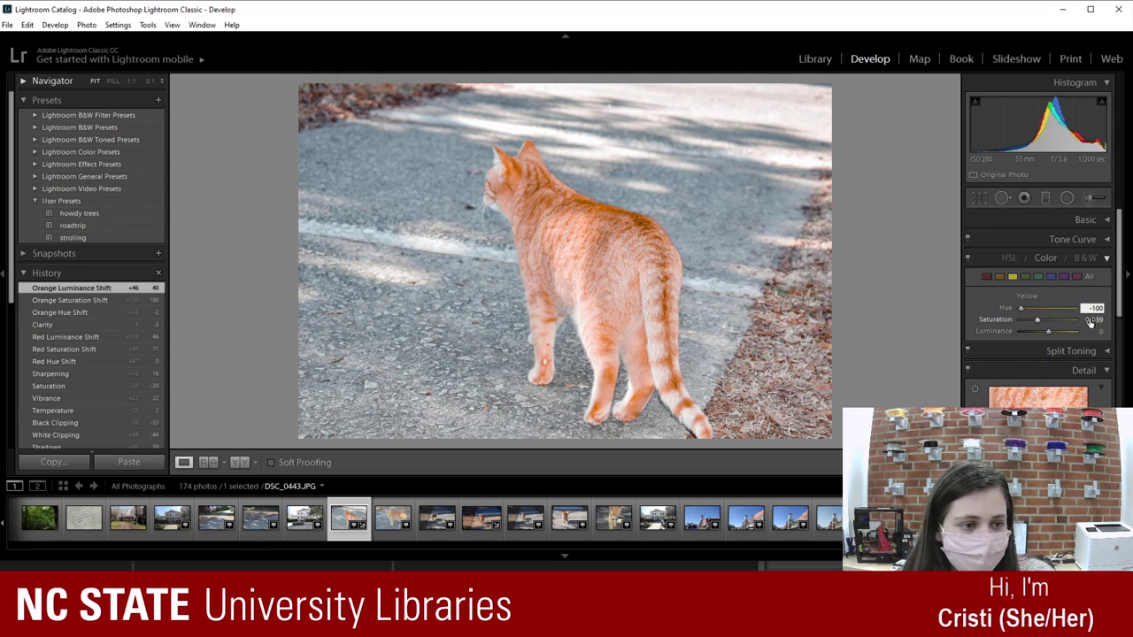
pyautogui.write('100')
pyautogui.press('Return')
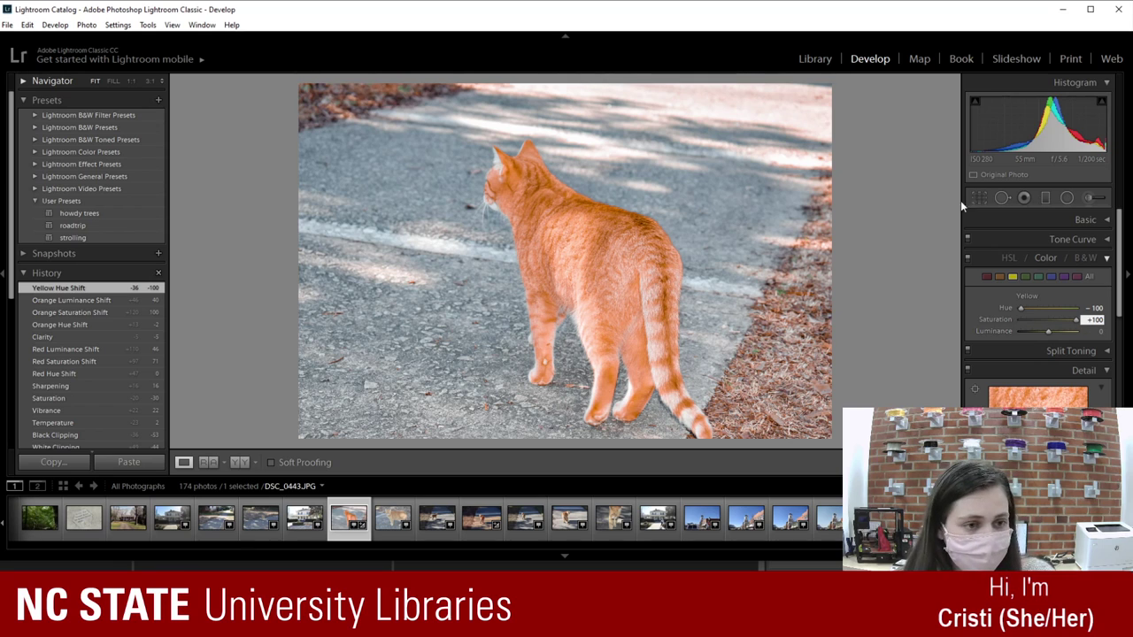
# Step: Set the Green color range to Hue -100, Saturation +30 and Luminance -56
pyautogui.click(1027, 277)
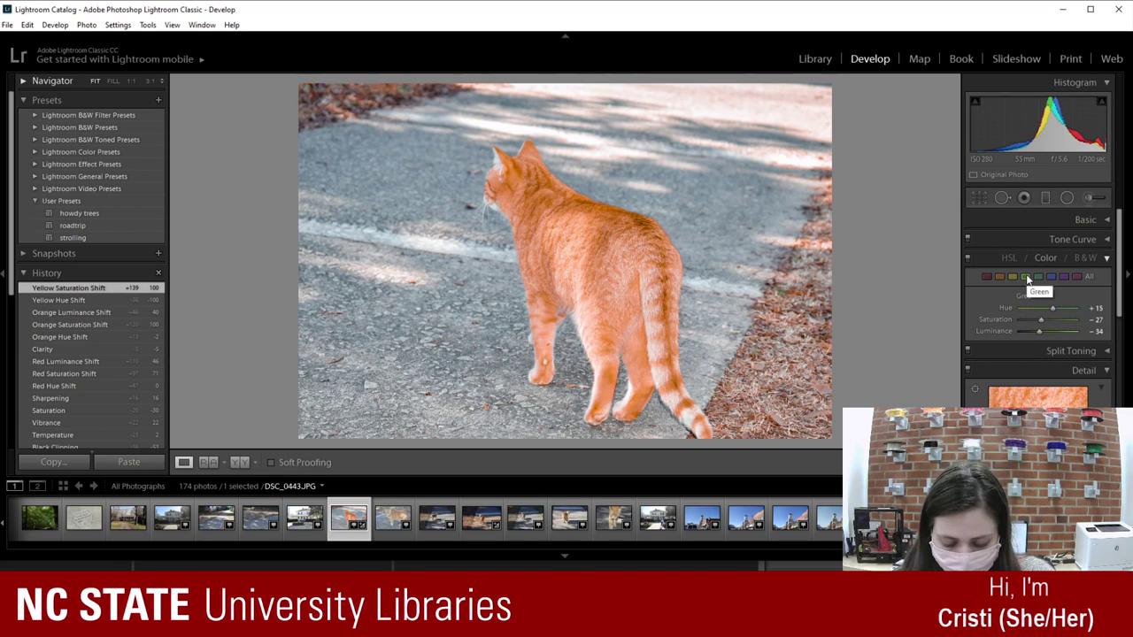
pyautogui.click(1096, 307)
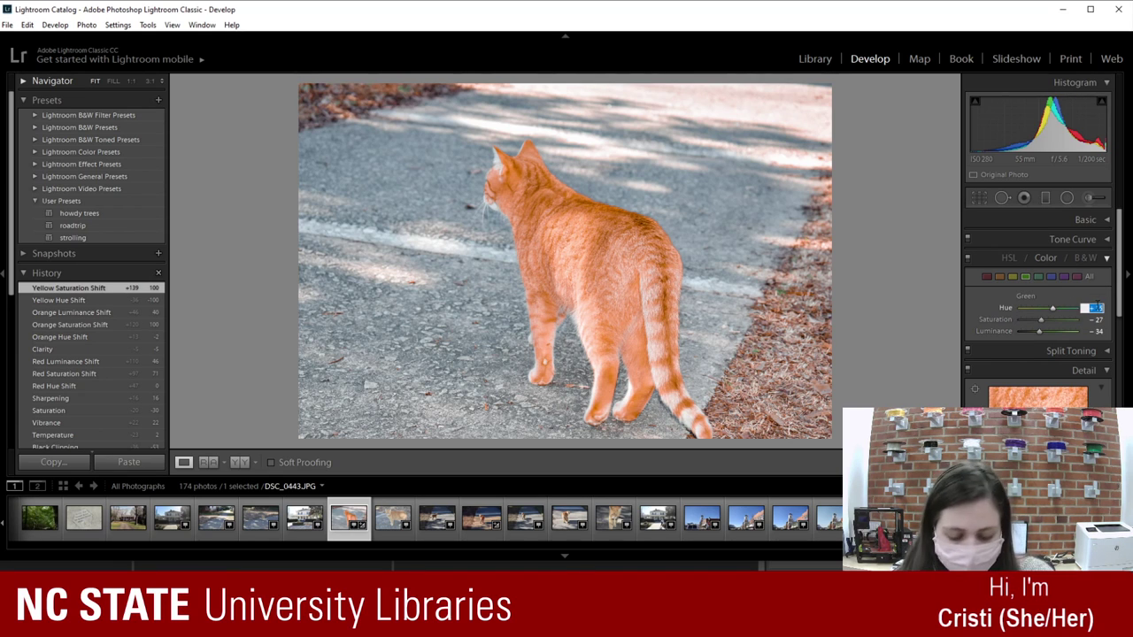
pyautogui.write('-100')
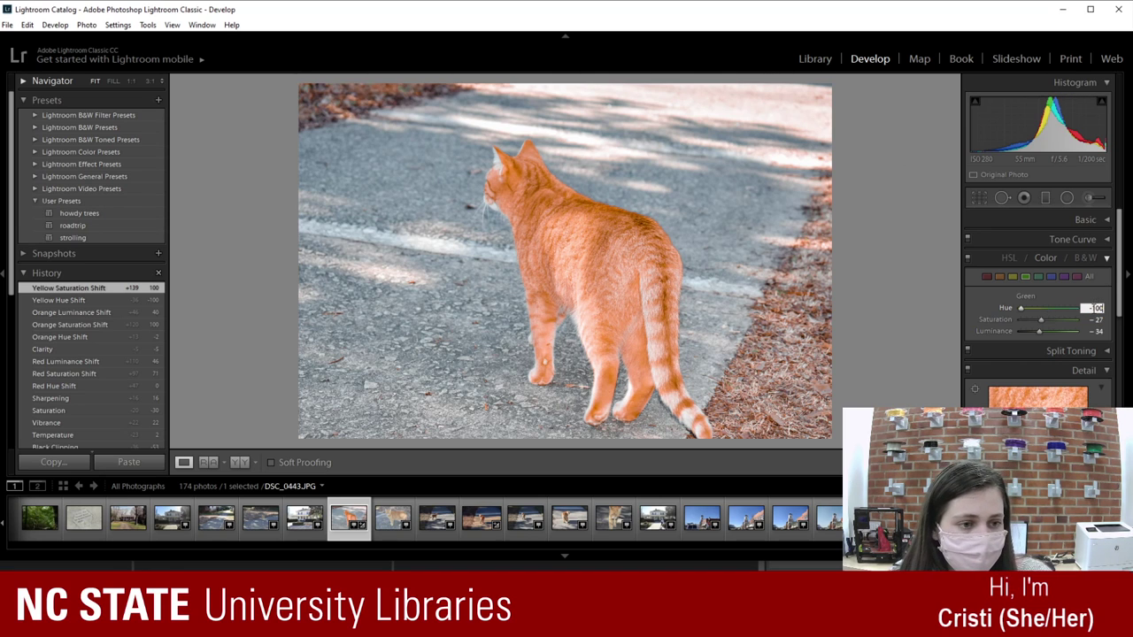
pyautogui.press('Tab')
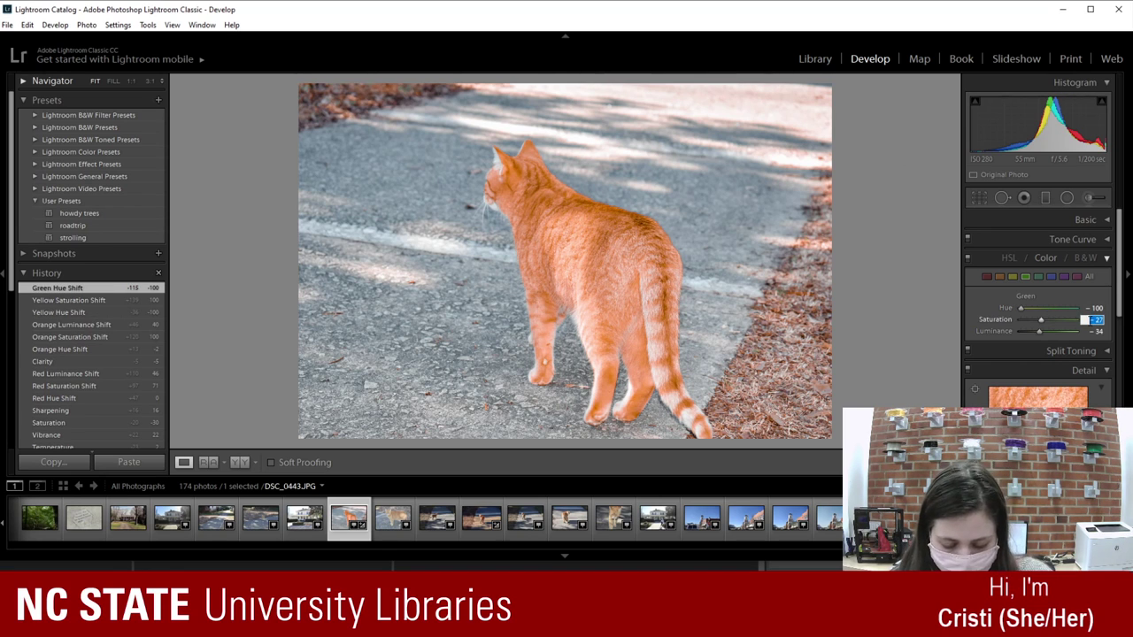
pyautogui.write('+ 30')
pyautogui.press('Tab')
pyautogui.write('-56')
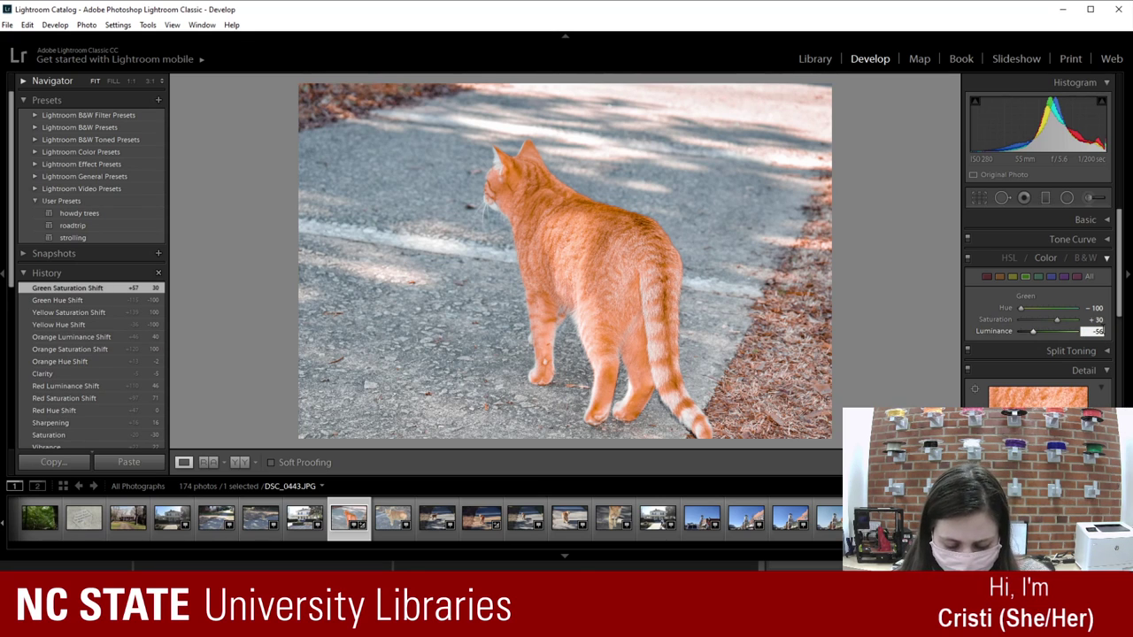
pyautogui.press('Return')
# Step: Set the Aqua color range to Hue +16 and Saturation -74
pyautogui.click(1037, 279)
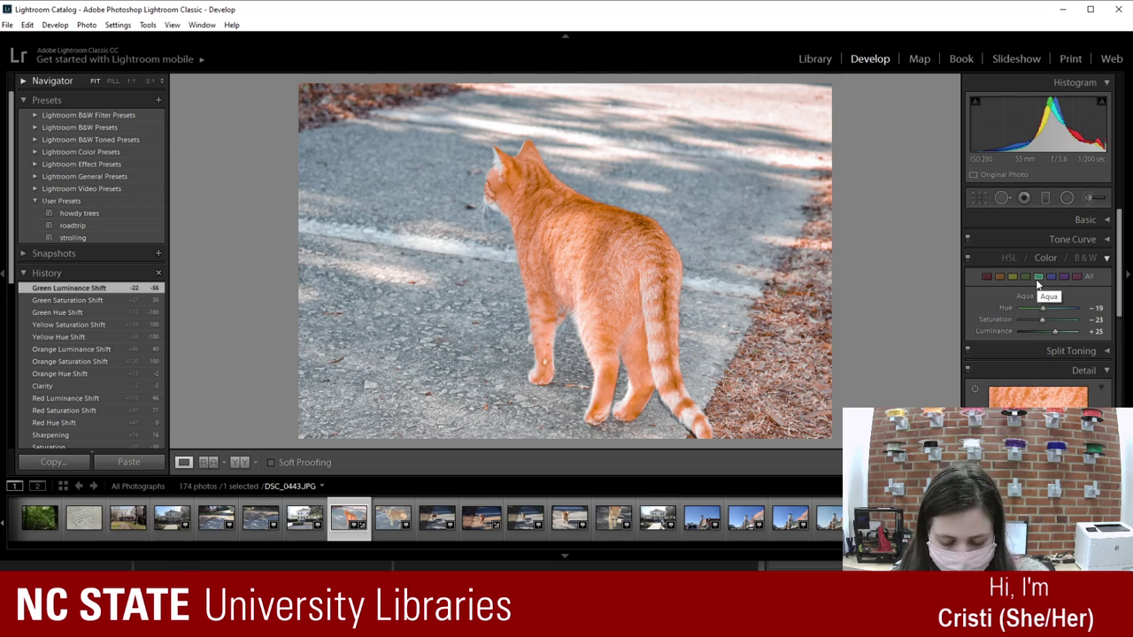
pyautogui.click(1101, 319)
pyautogui.hotkey('shift', 'Tab')
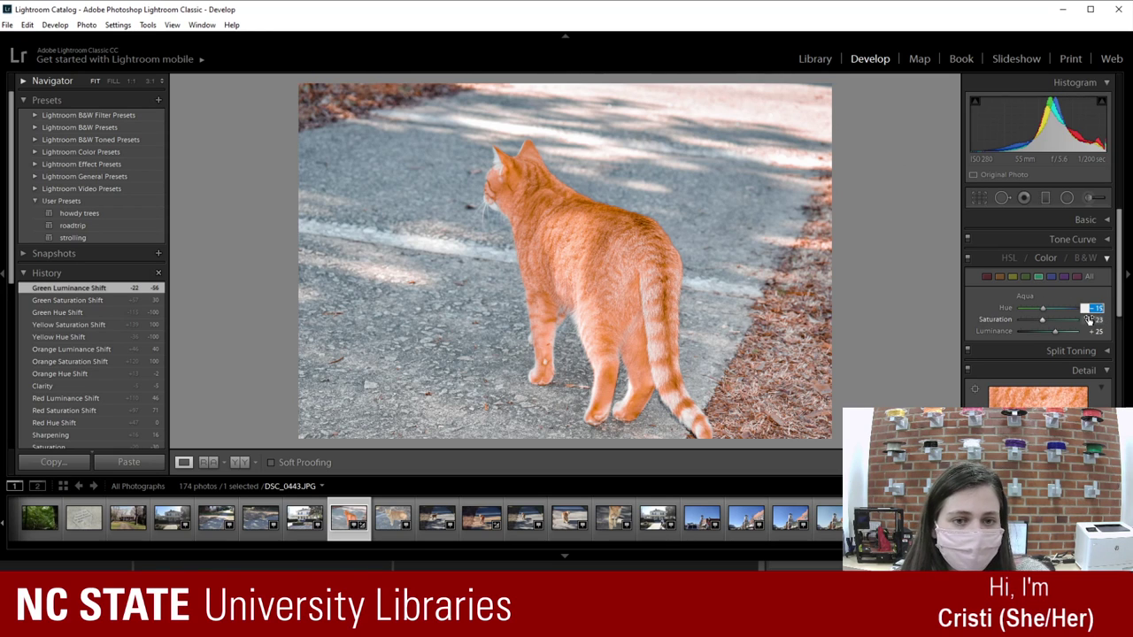
pyautogui.write('16')
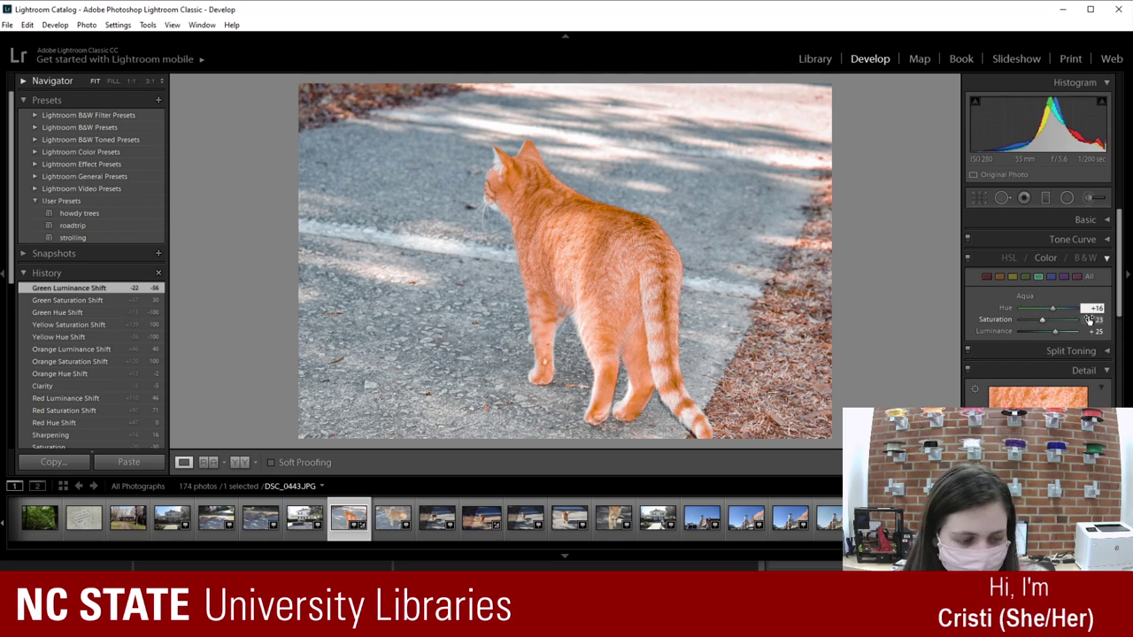
pyautogui.press('Tab')
pyautogui.write('-74')
pyautogui.press('Return')
pyautogui.click(1085, 331)
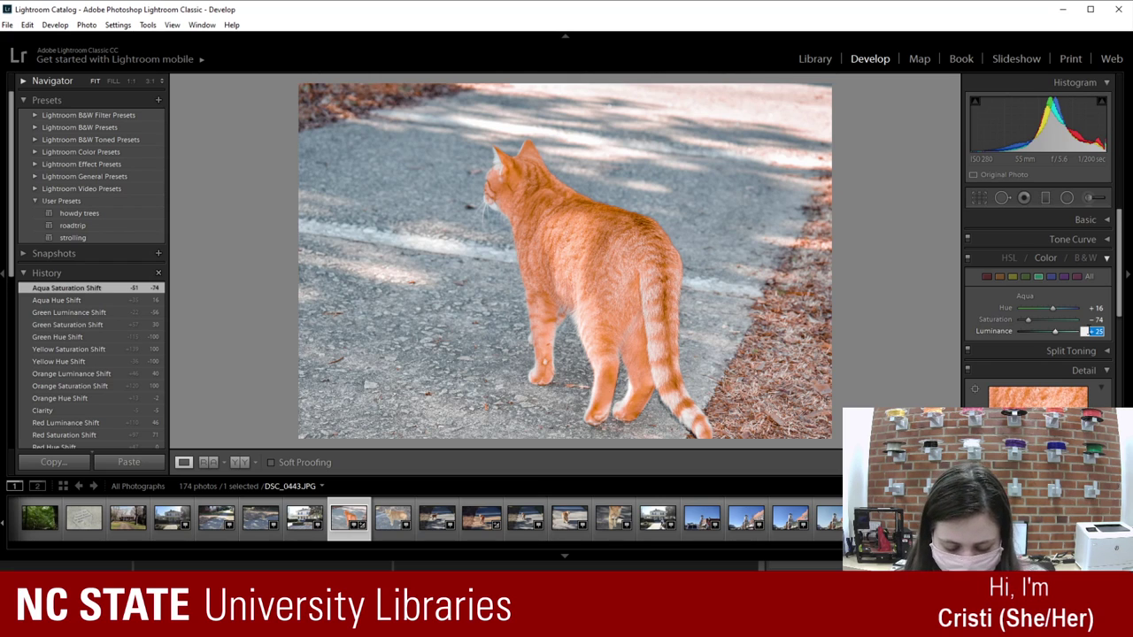
# Step: Set the Blue color range to Hue -4 and Saturation -56
pyautogui.click(1051, 279)
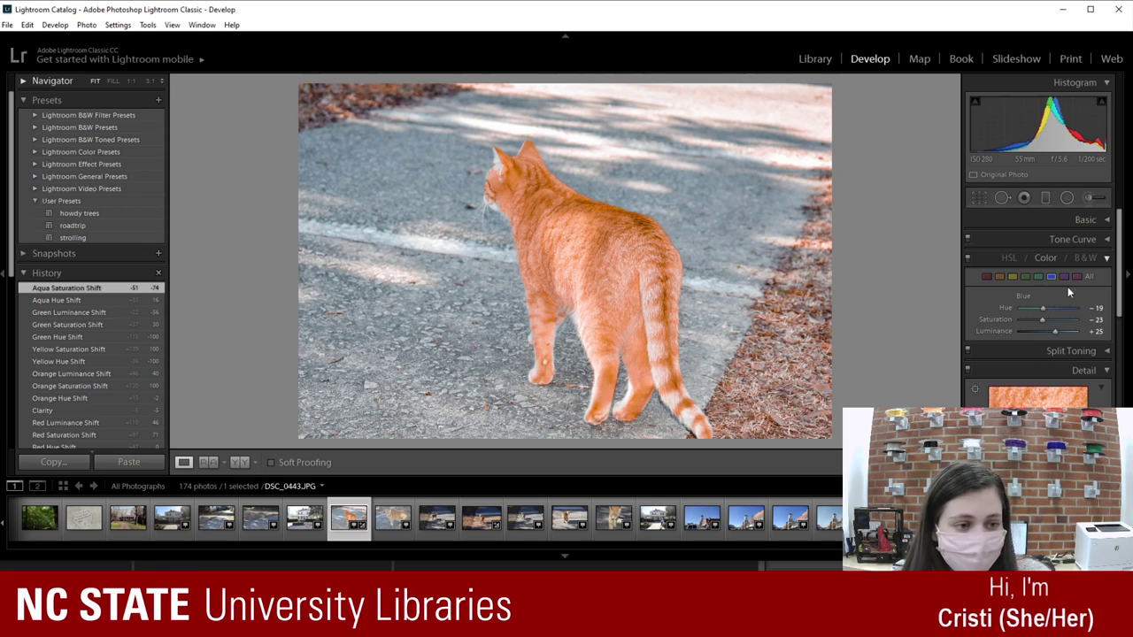
pyautogui.click(1088, 312)
pyautogui.write('-4')
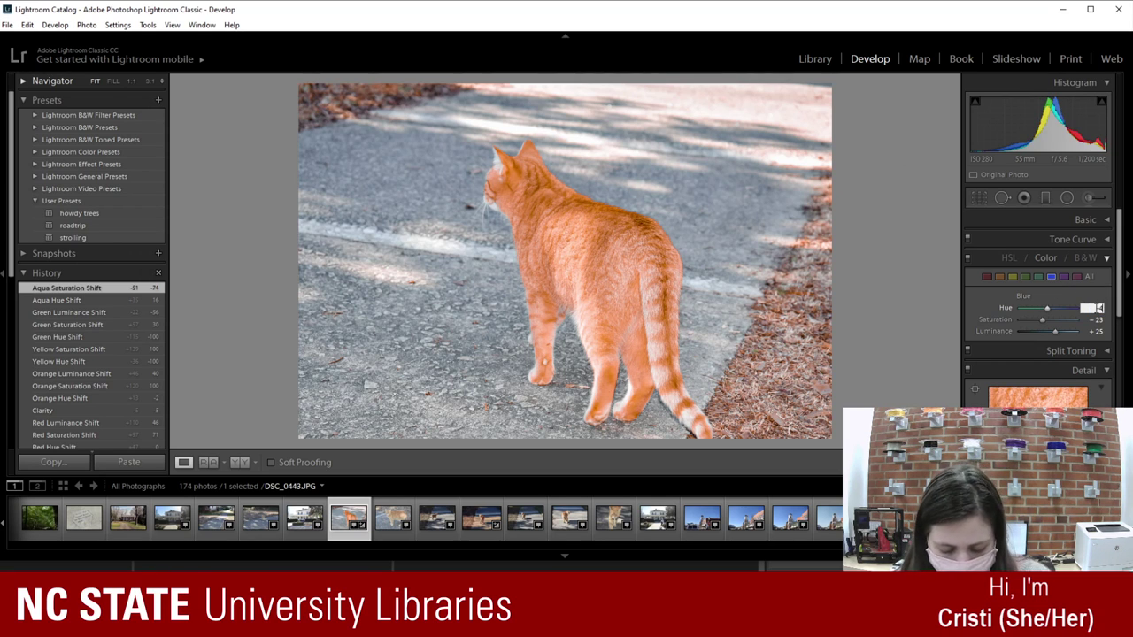
pyautogui.press('Tab')
pyautogui.write('-56')
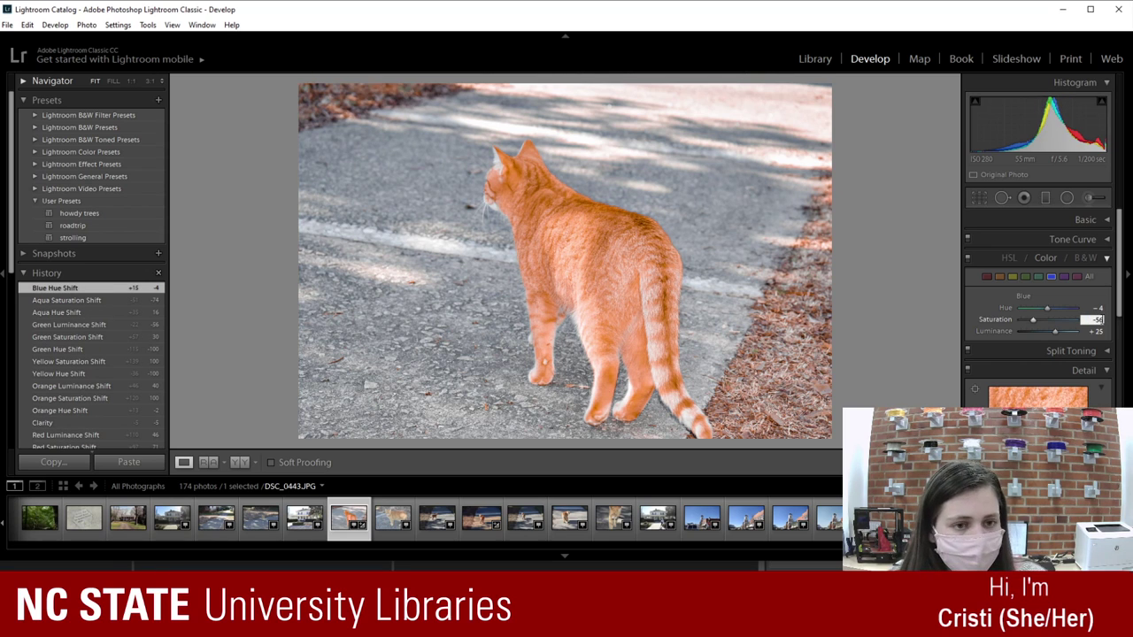
pyautogui.click(1062, 278)
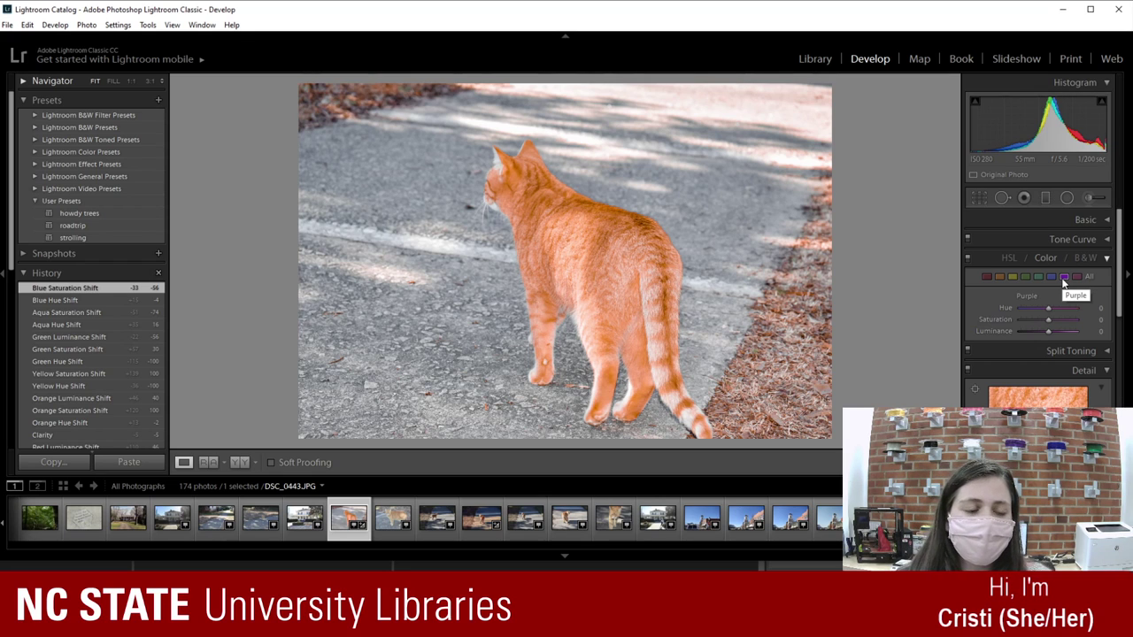
# Step: Return to the Orange color range and reduce its Saturation to +44, checking the cat's fur up close
pyautogui.click(1000, 277)
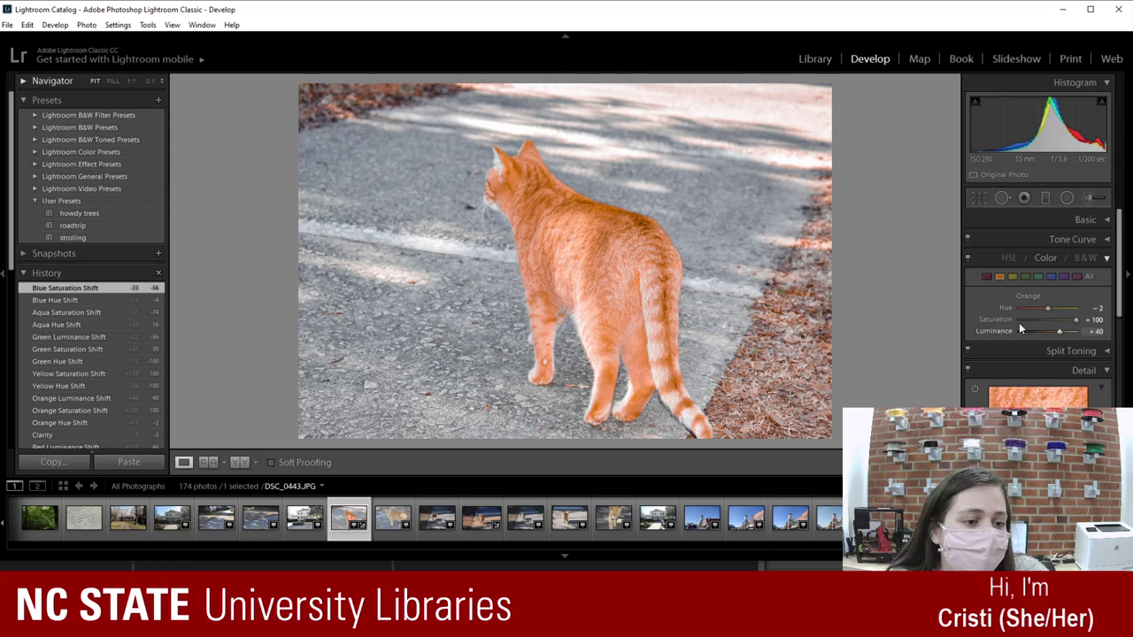
pyautogui.moveTo(1076, 320); pyautogui.dragTo(1047, 320)
pyautogui.click(1061, 321)
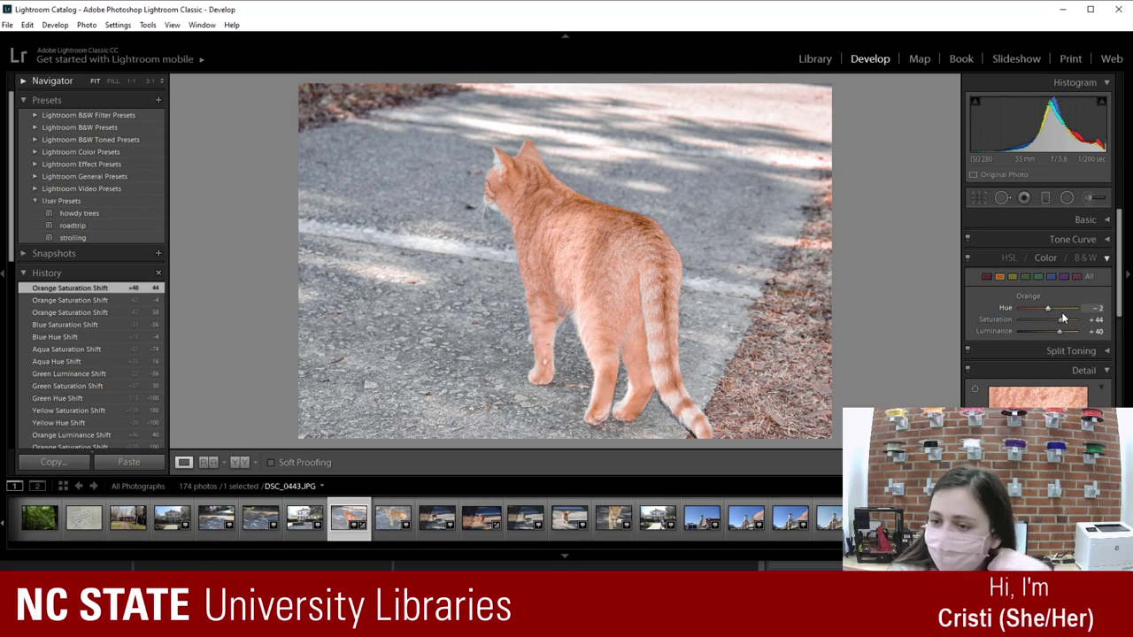
pyautogui.click(625, 317)
pyautogui.click(625, 317)
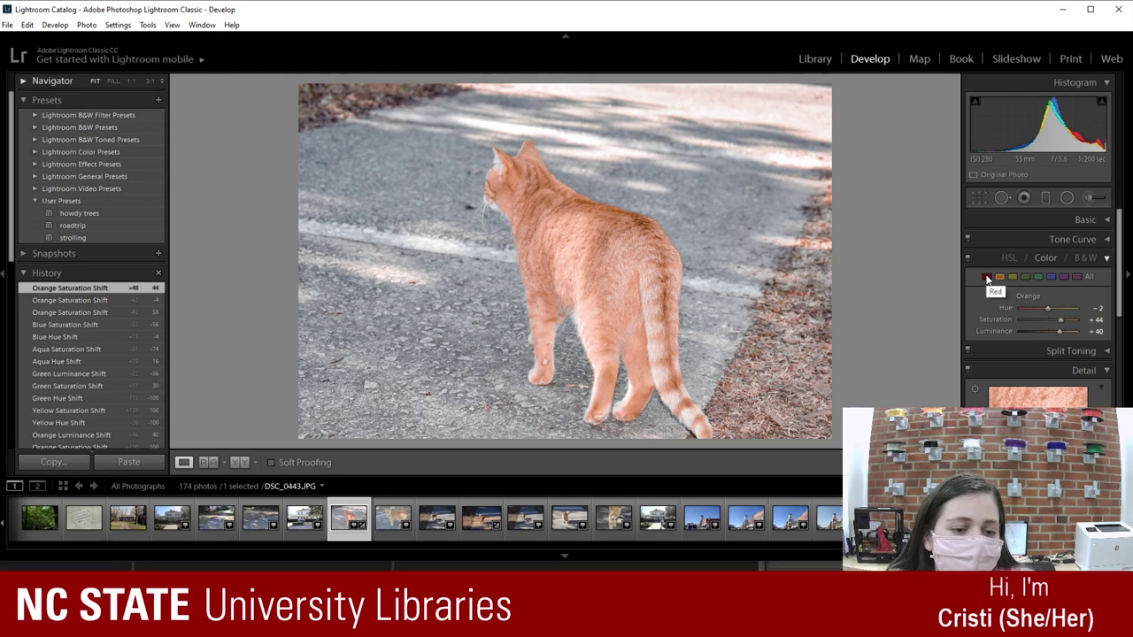
pyautogui.click(396, 517)
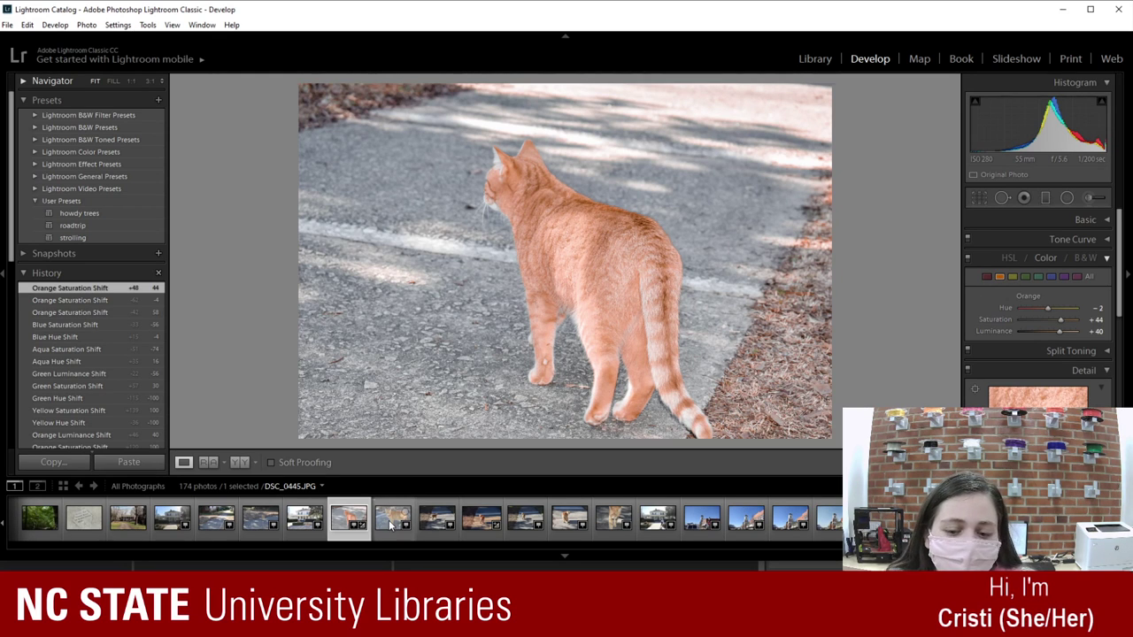
pyautogui.click(342, 518)
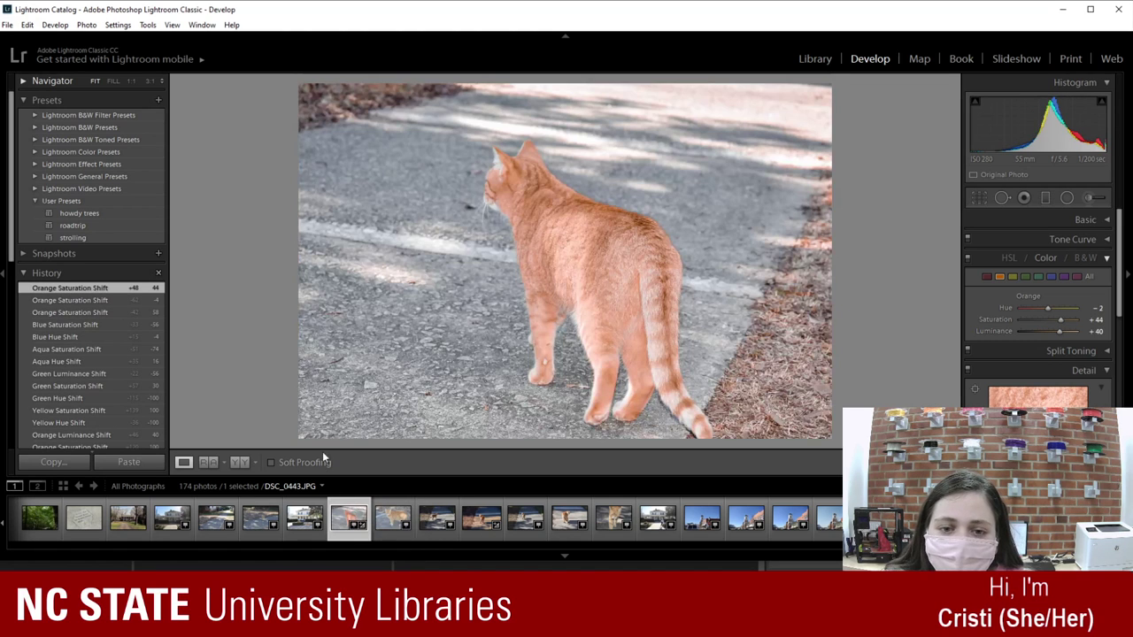
pyautogui.rightClick(350, 227)
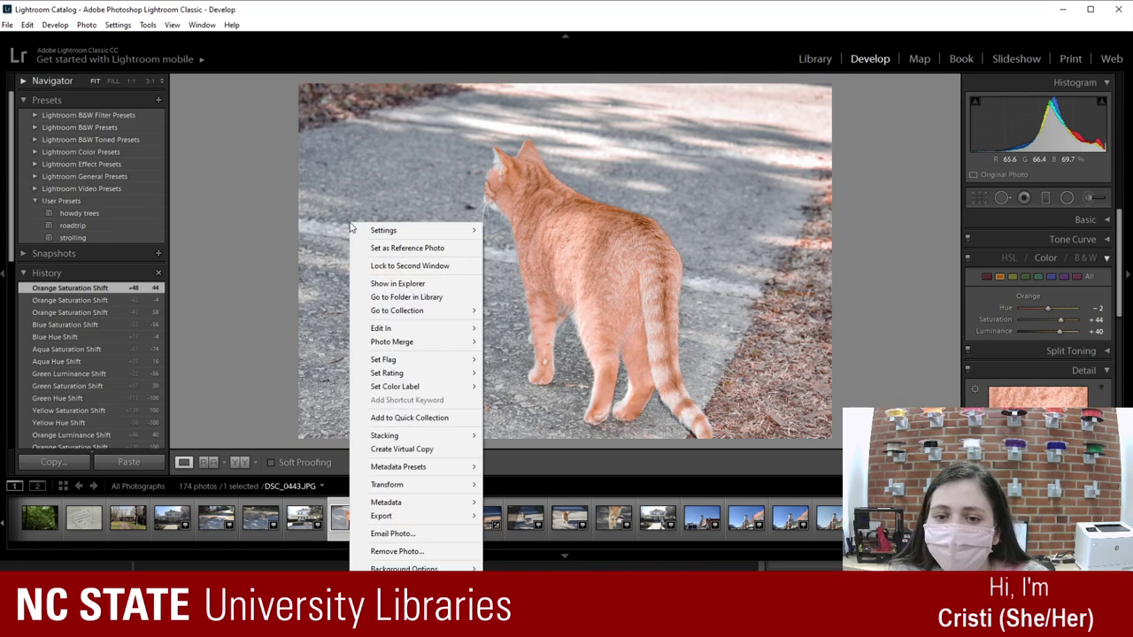
pyautogui.moveTo(383, 238)
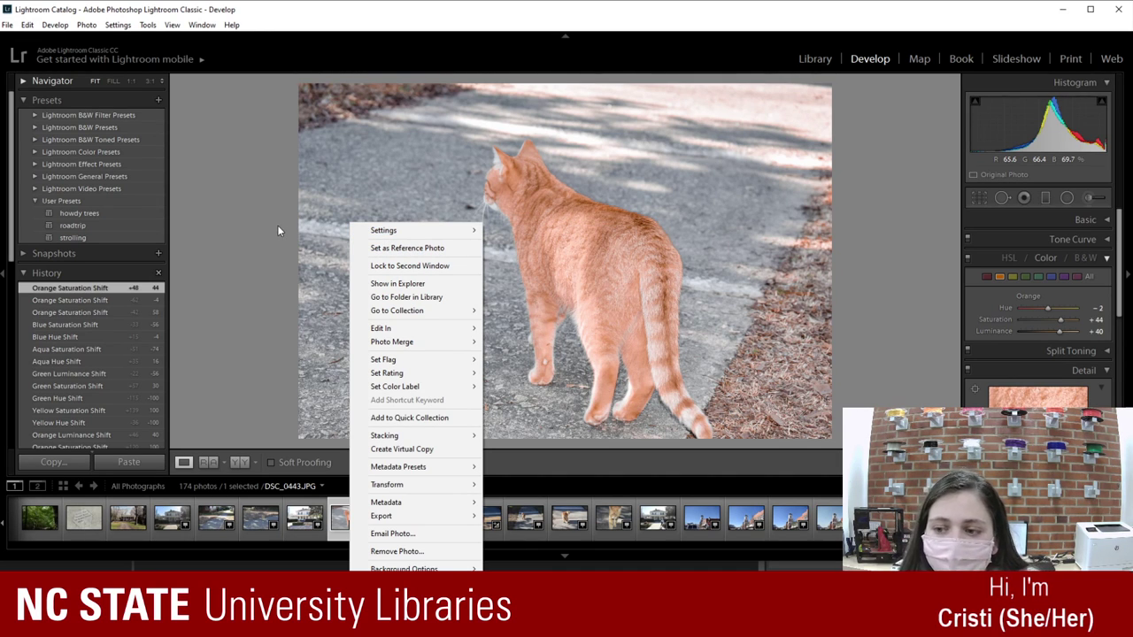
pyautogui.click(264, 288)
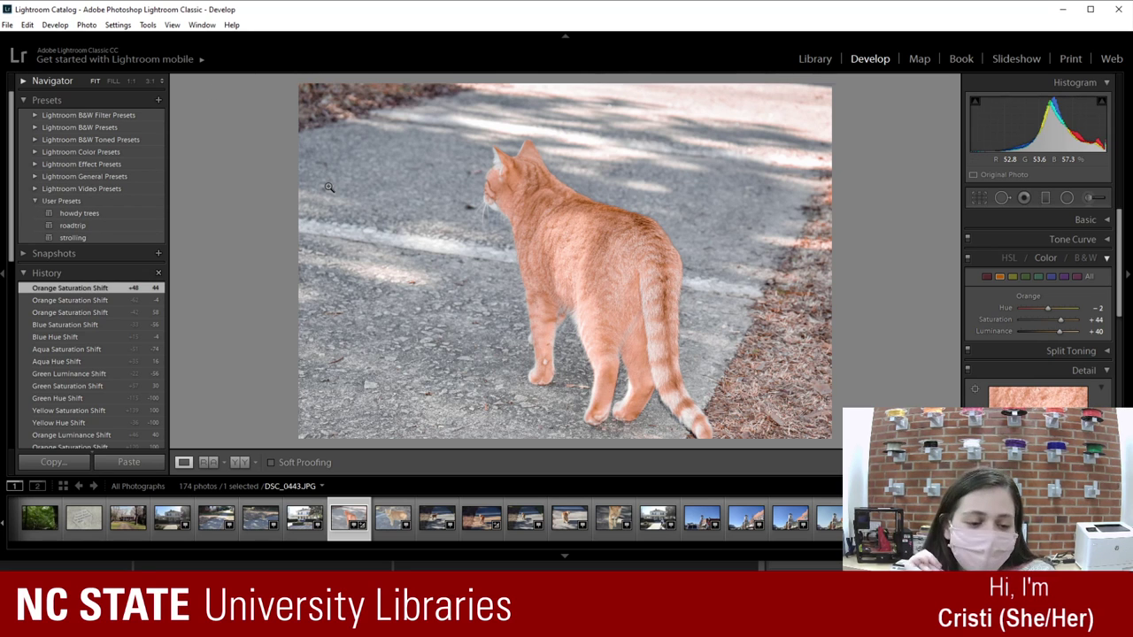
# Step: Open cat photo DSC_0447 (1).JPG, try the roadtrip and strolling user presets on it, and settle on the howdy trees preset
pyautogui.press('Right')
pyautogui.press('Right')
pyautogui.press('Right')
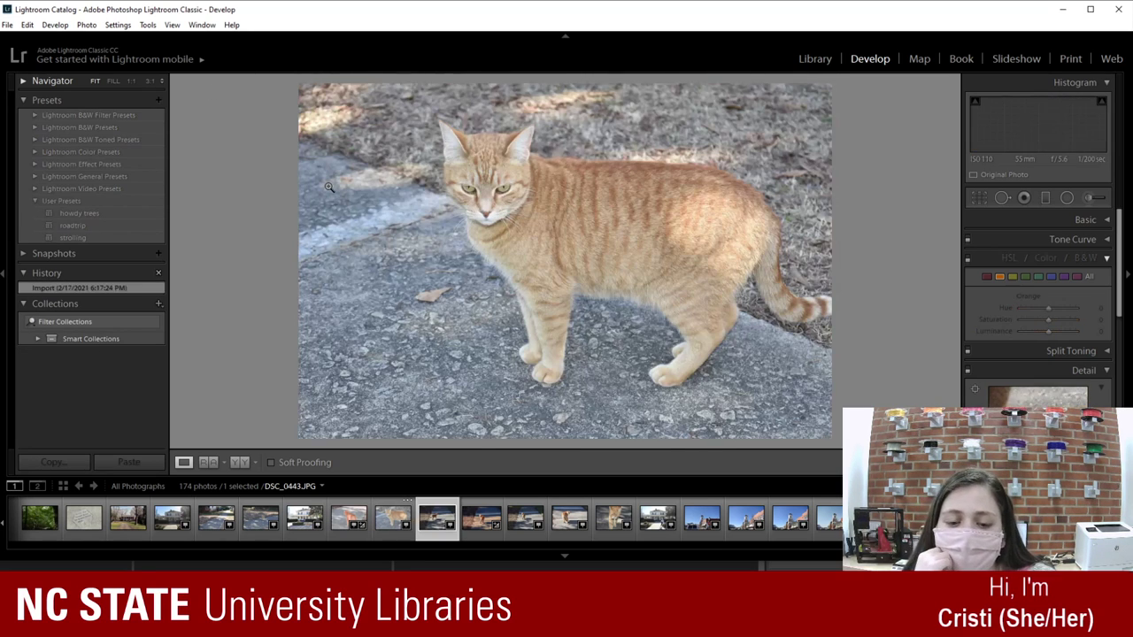
pyautogui.press('Right')
pyautogui.press('Left')
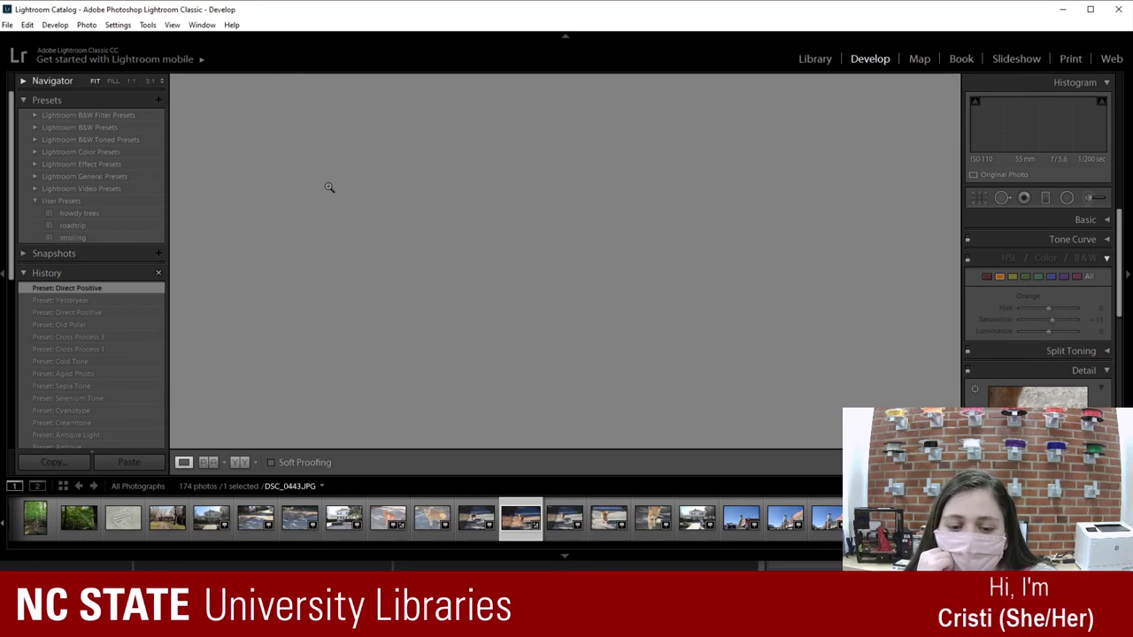
pyautogui.press('Left')
pyautogui.press('Right')
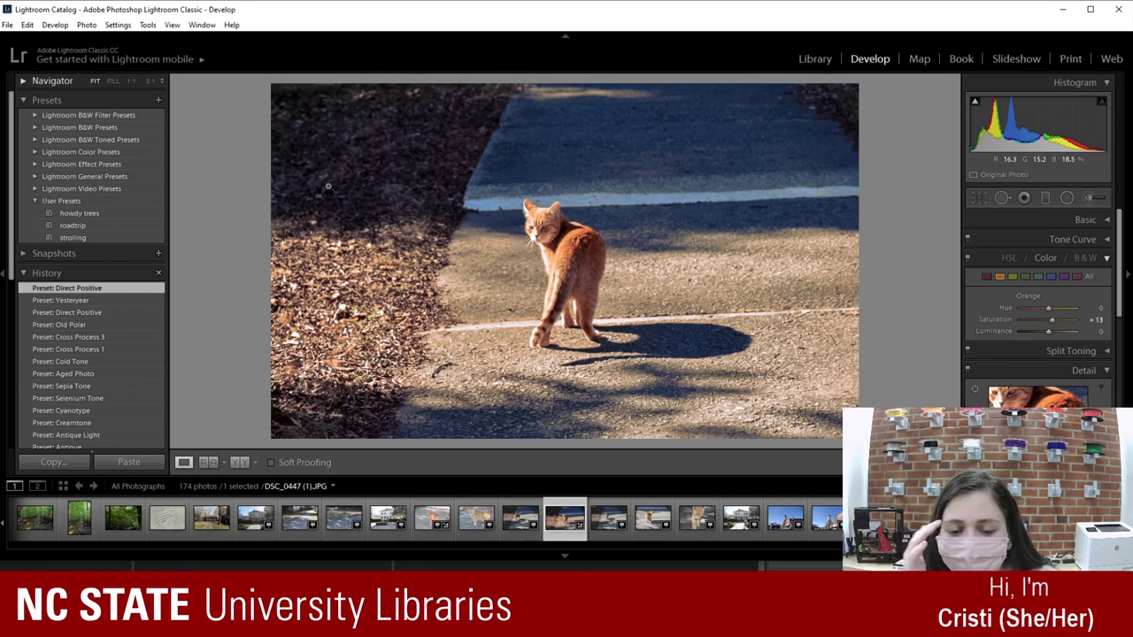
pyautogui.click(111, 228)
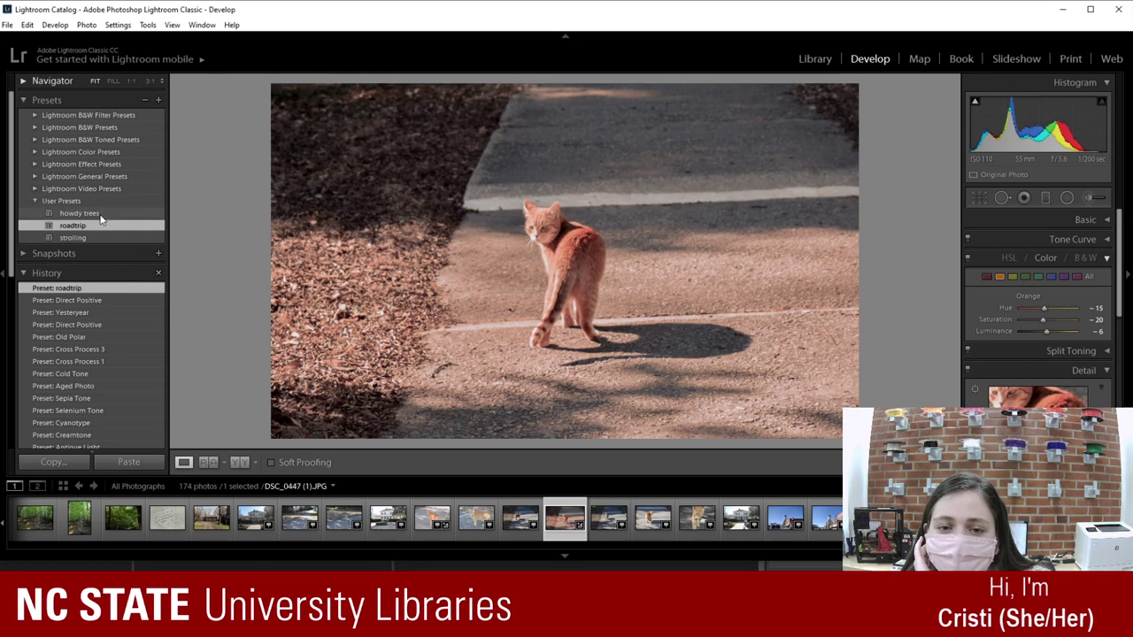
pyautogui.click(100, 215)
pyautogui.click(97, 224)
pyautogui.click(88, 235)
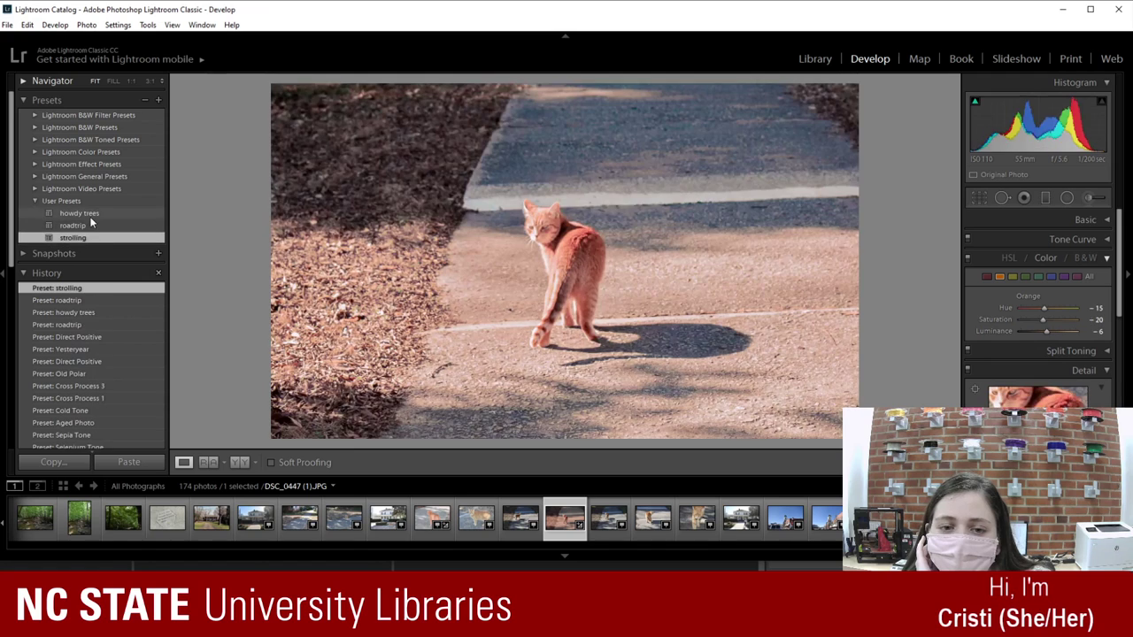
pyautogui.click(90, 214)
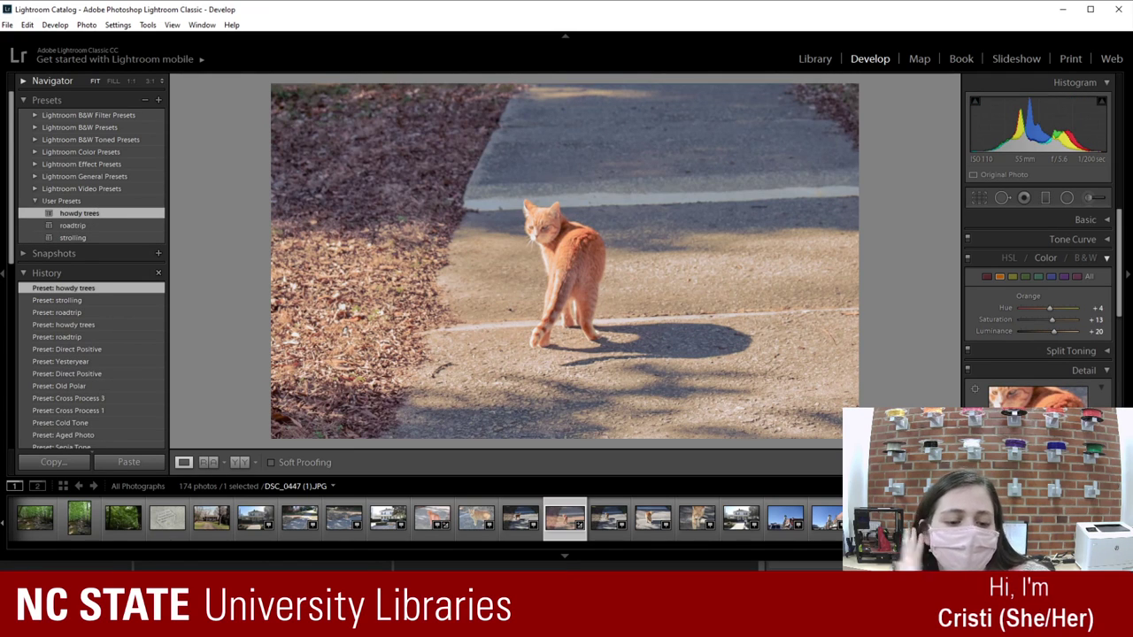
# Step: Look at cat photo DSC_0458.JPG, go back to the early trip photos to view DSC_0363.JPG, and minimize Lightroom Classic
pyautogui.click(637, 512)
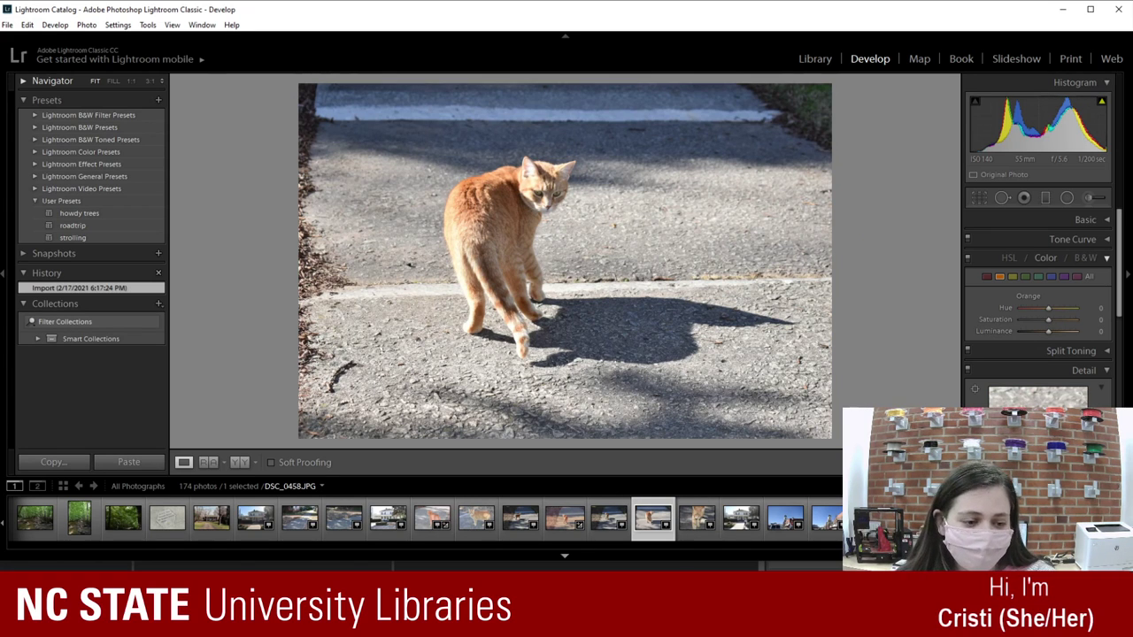
pyautogui.moveTo(443, 545); pyautogui.dragTo(9, 561)
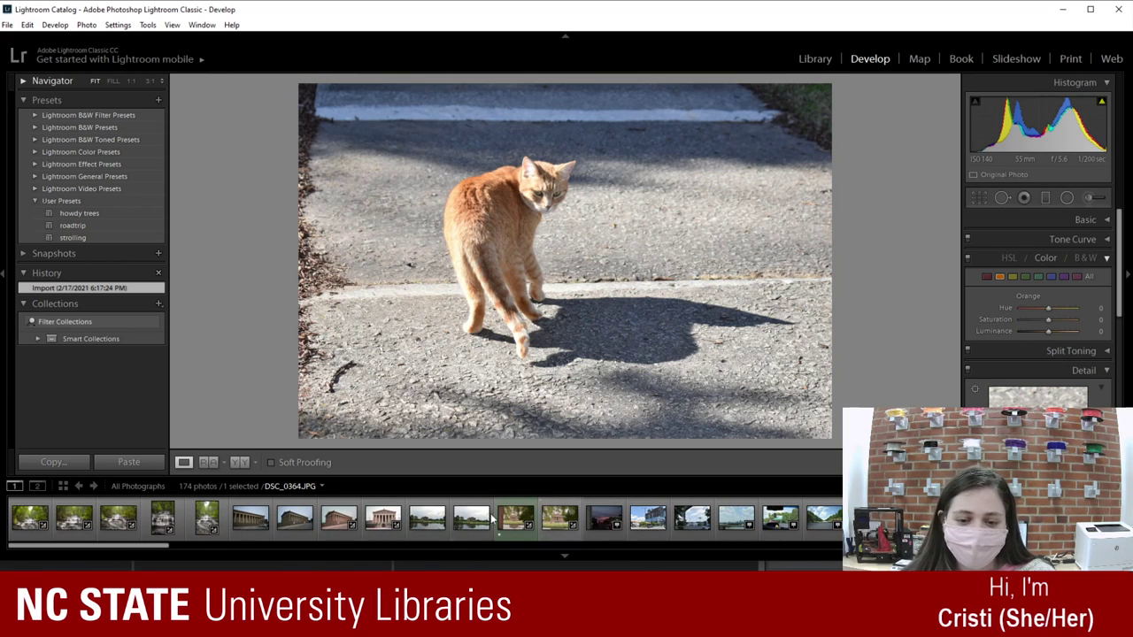
pyautogui.click(341, 518)
pyautogui.click(382, 518)
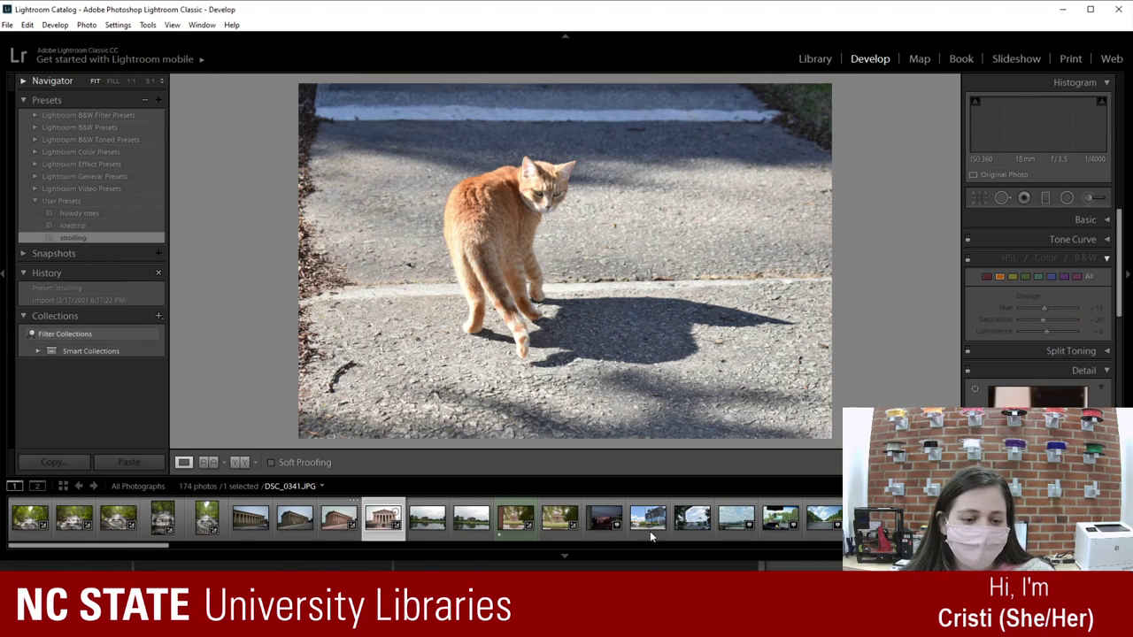
pyautogui.click(557, 521)
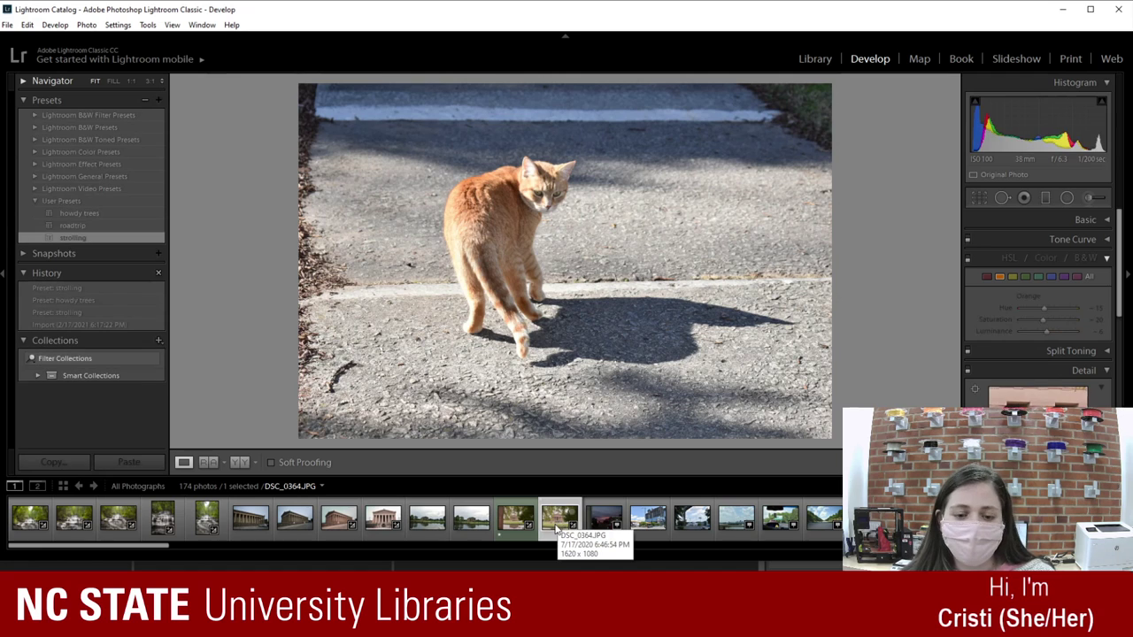
pyautogui.click(507, 524)
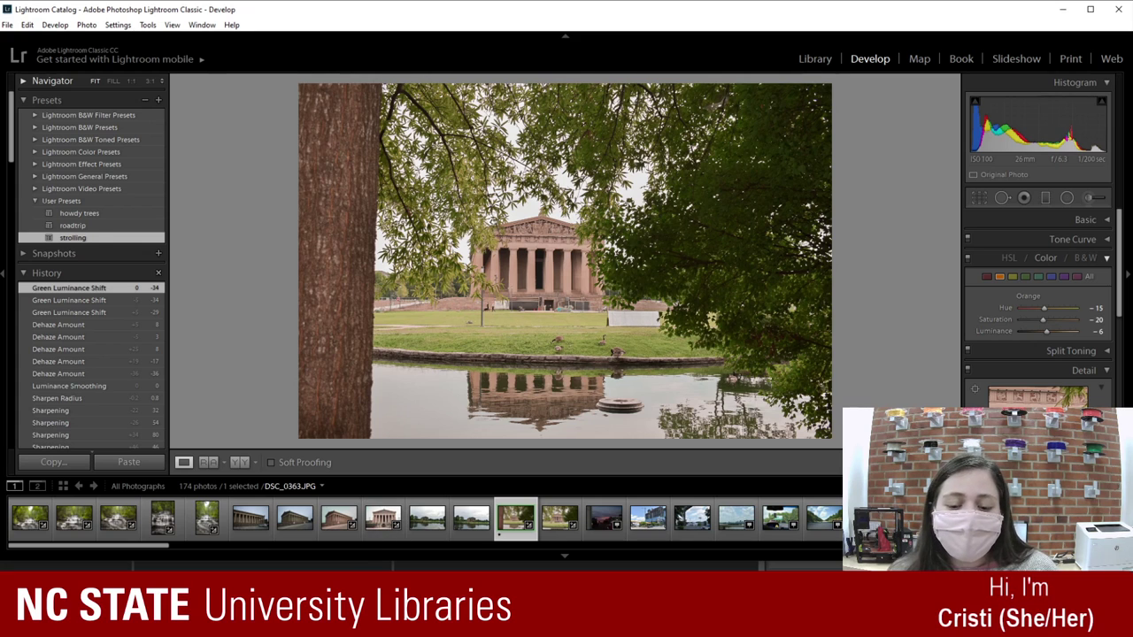
pyautogui.click(1063, 9)
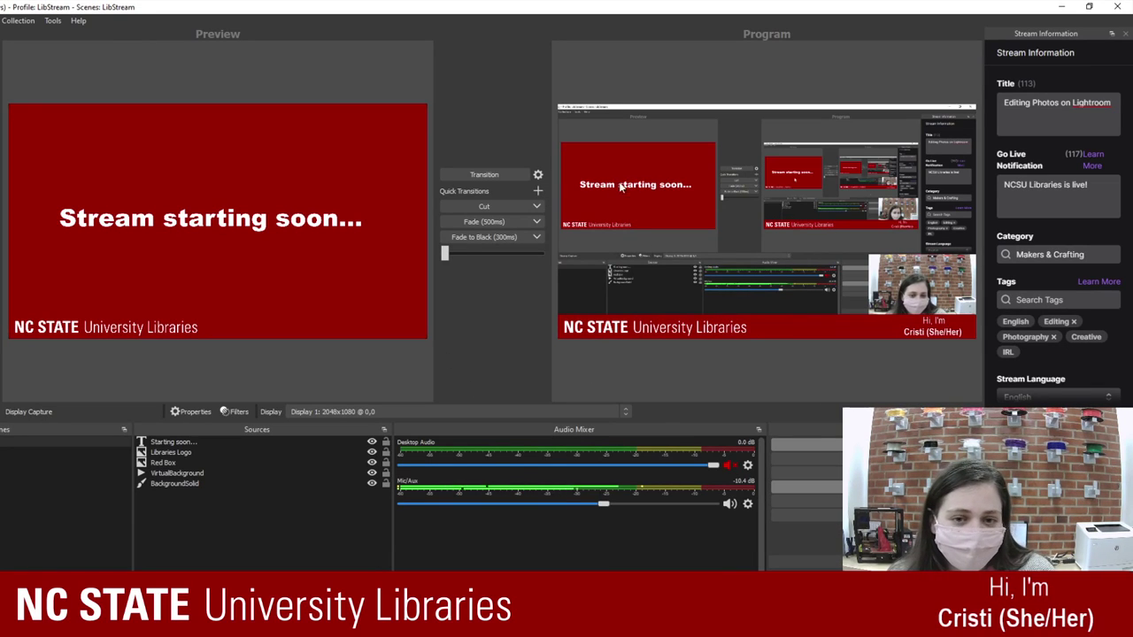